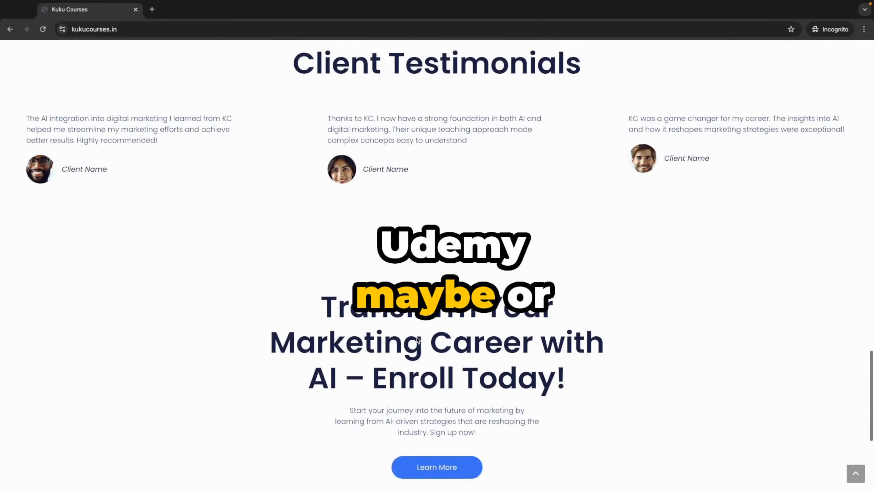
scroll(450, 318, down, 3)
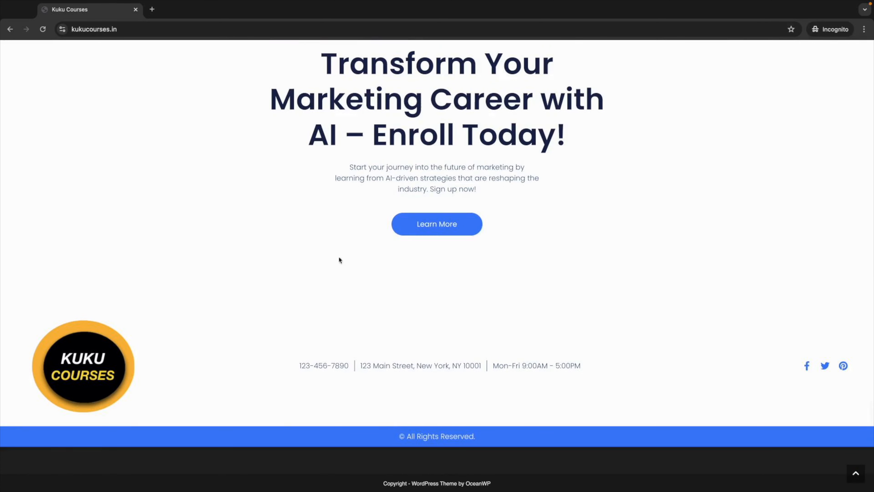
Step: Scroll through the Kuku Courses home page, then open the course list
scroll(355, 255, up, 10)
scroll(354, 254, up, 8)
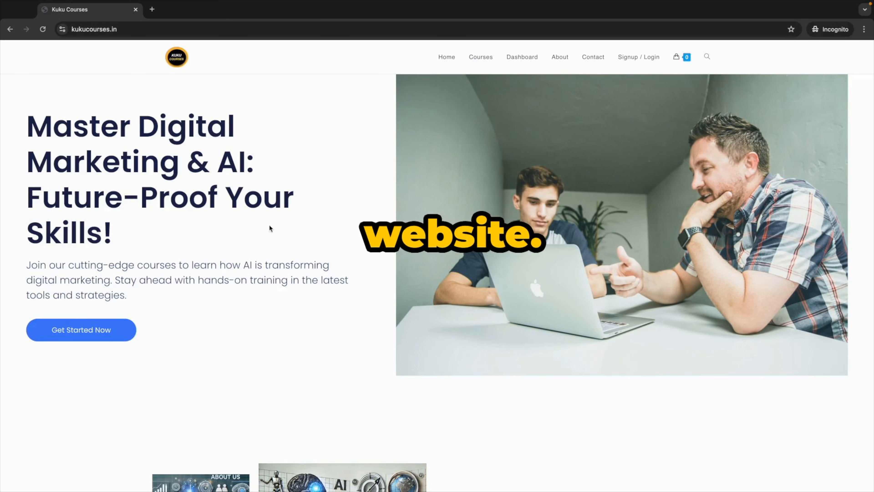
scroll(424, 281, down, 20)
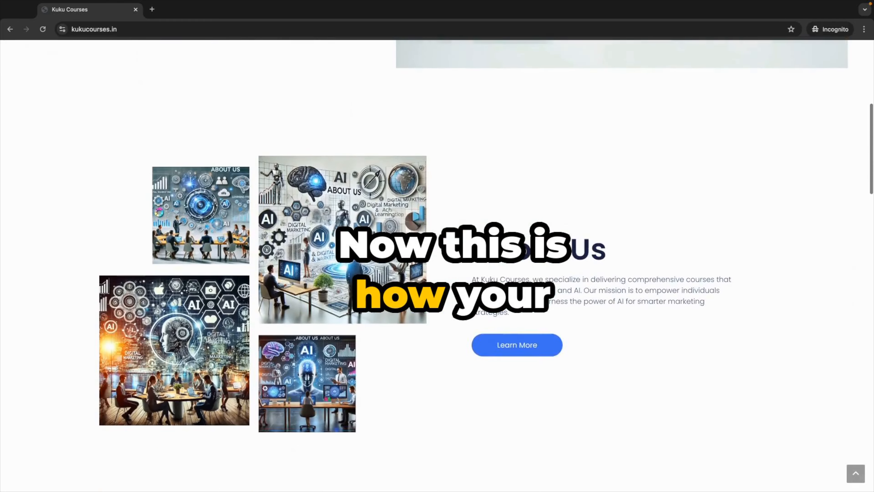
scroll(423, 291, down, 15)
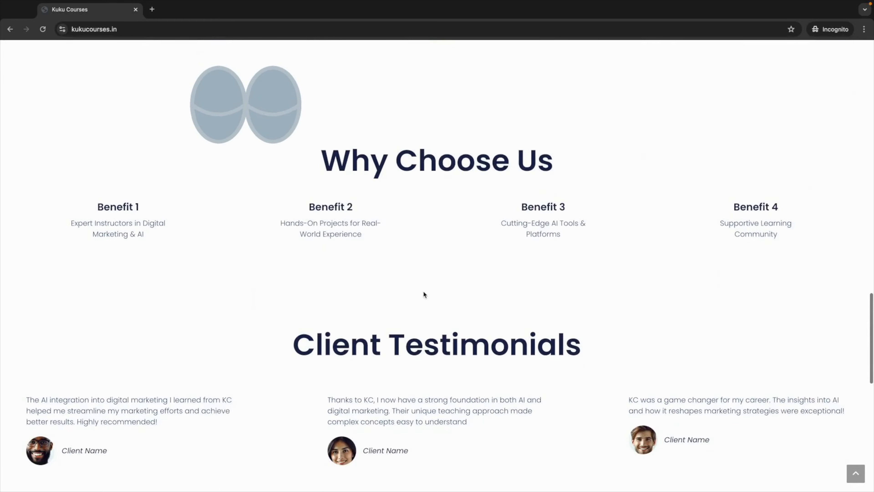
scroll(424, 299, down, 5)
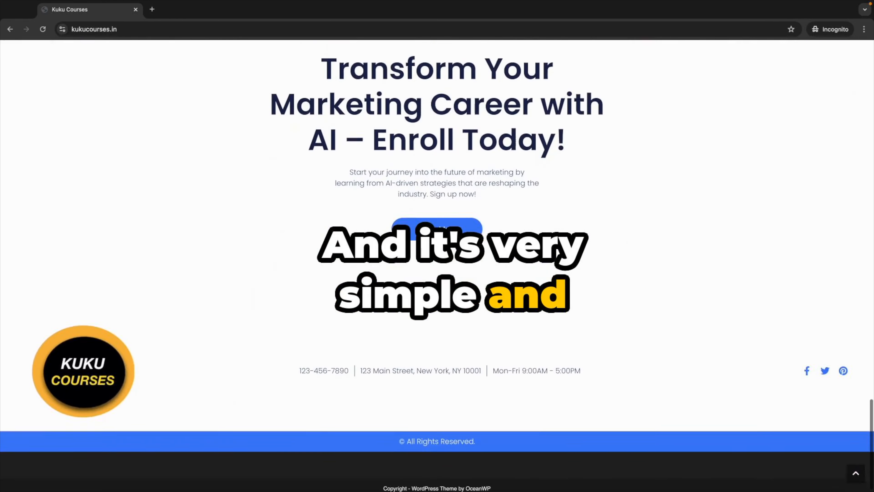
scroll(424, 298, up, 20)
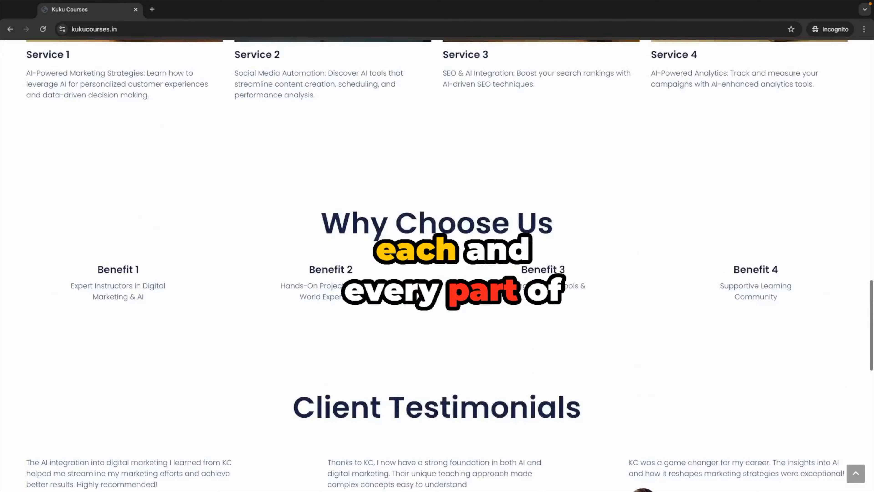
scroll(424, 299, up, 5)
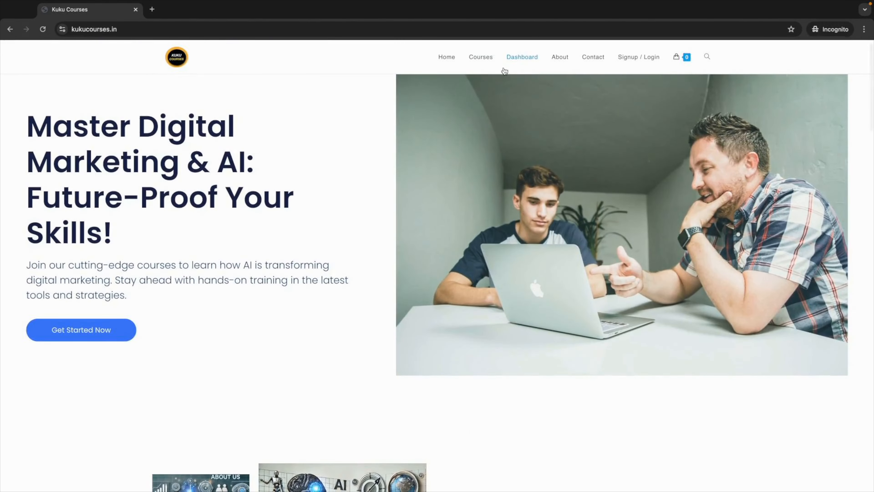
click(491, 62)
scroll(364, 240, down, 6)
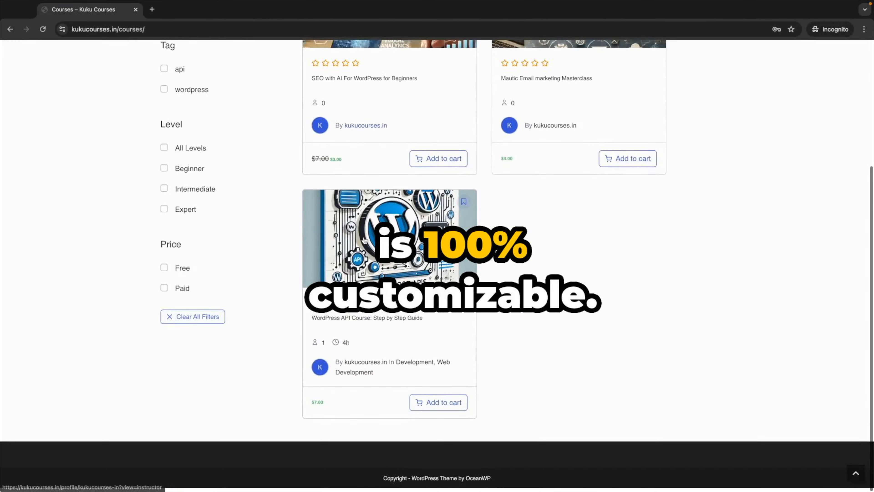
scroll(364, 240, up, 6)
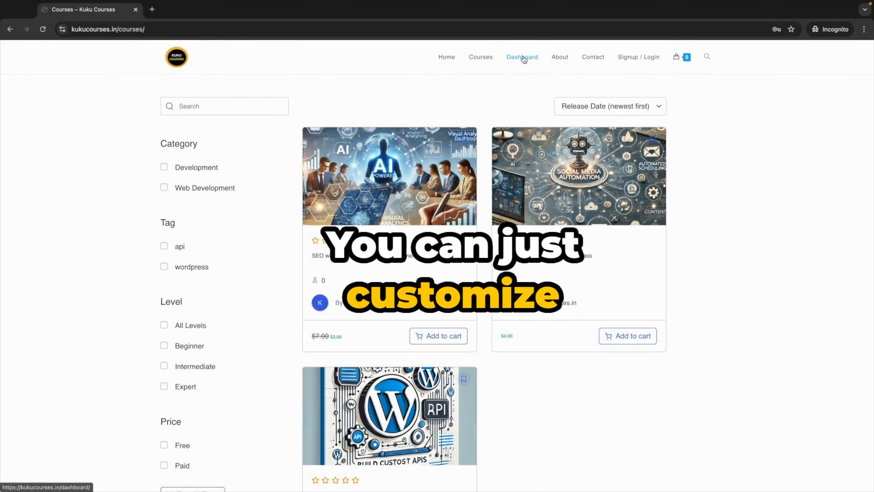
Step: Visit the student dashboard sign-in, About and Contact pages, then return to the home page
click(522, 58)
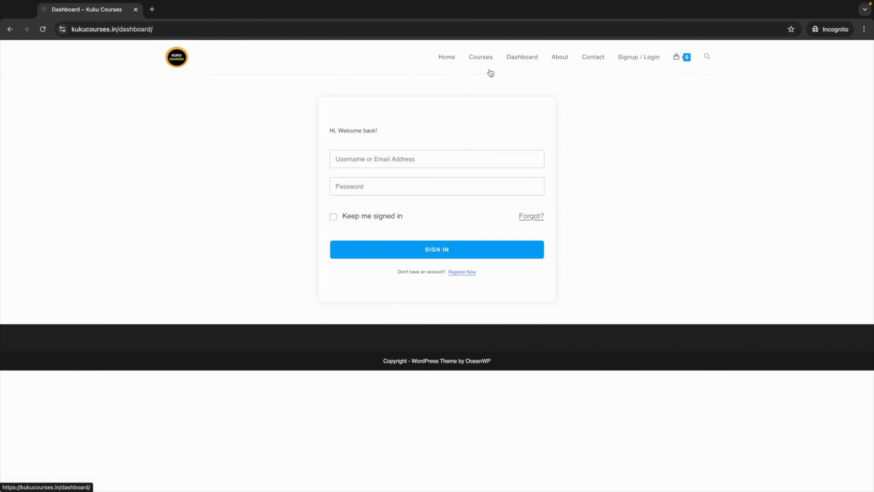
click(565, 57)
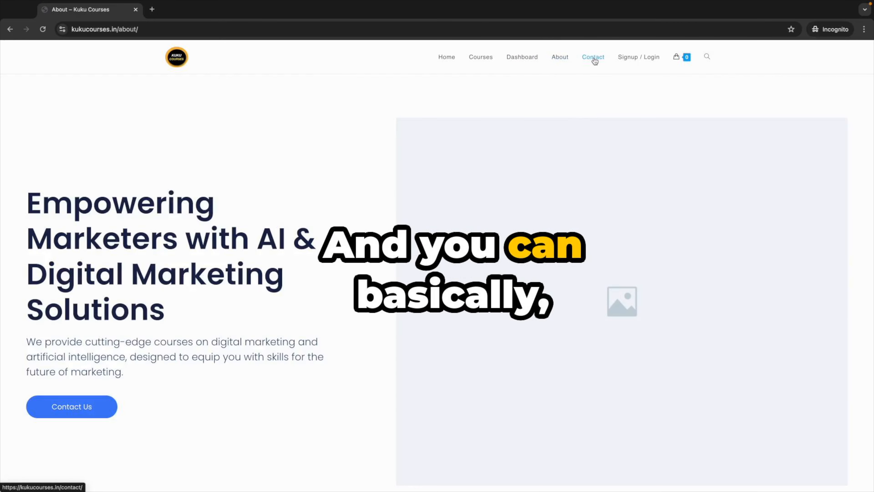
click(594, 59)
scroll(382, 281, down, 15)
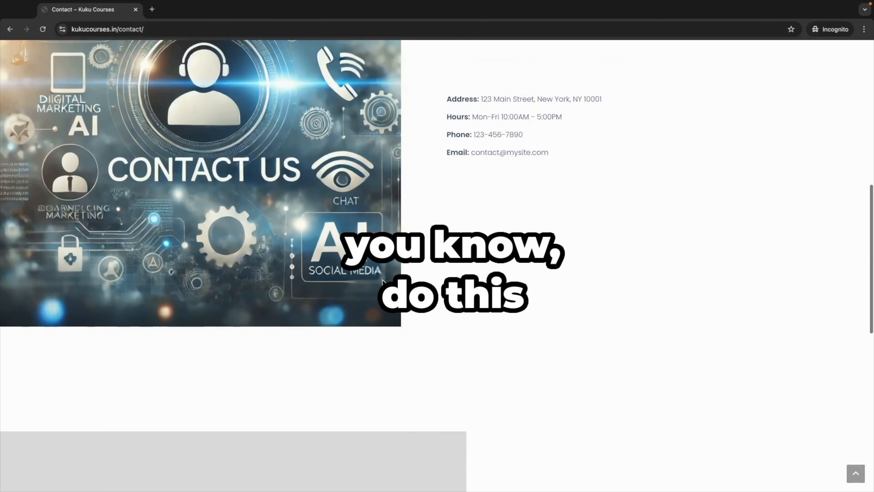
scroll(382, 280, down, 3)
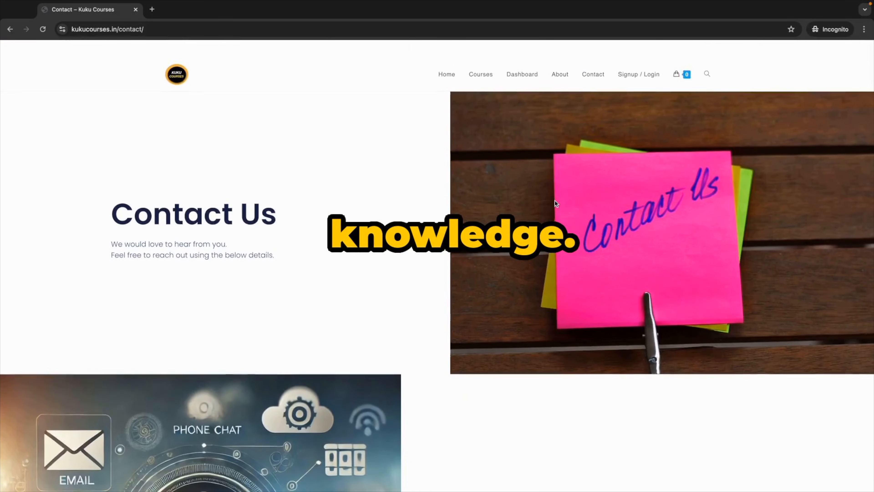
scroll(556, 203, down, 1)
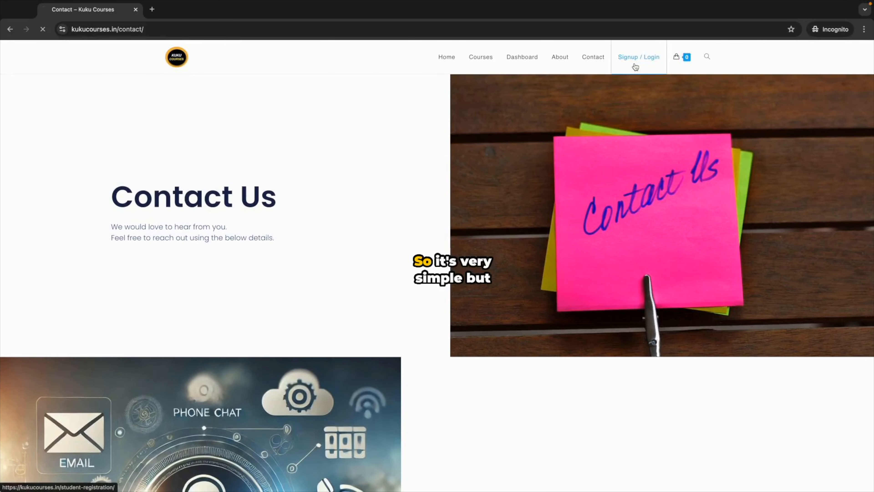
scroll(470, 186, down, 3)
scroll(469, 172, up, 3)
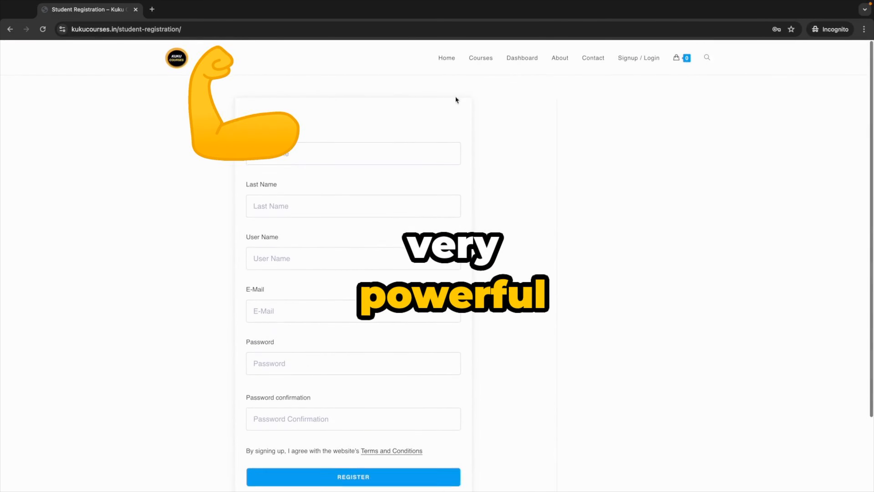
click(446, 58)
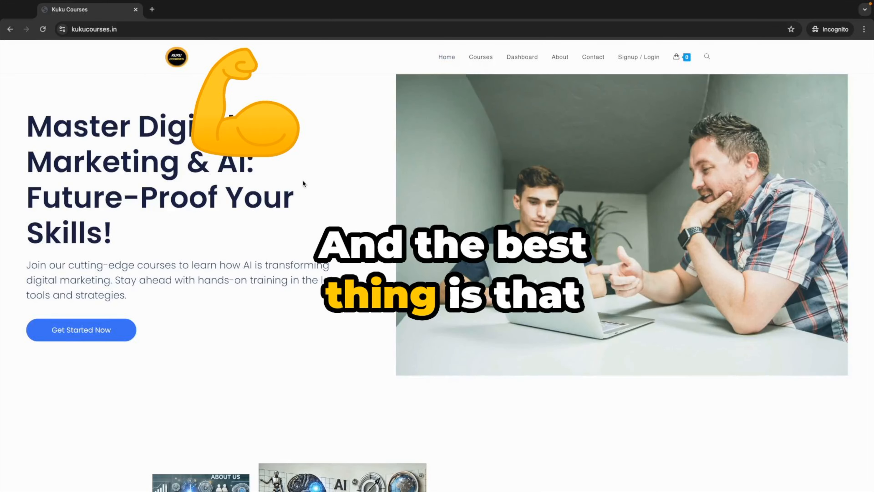
Step: Scroll down through the home page content and back up
scroll(303, 183, down, 6)
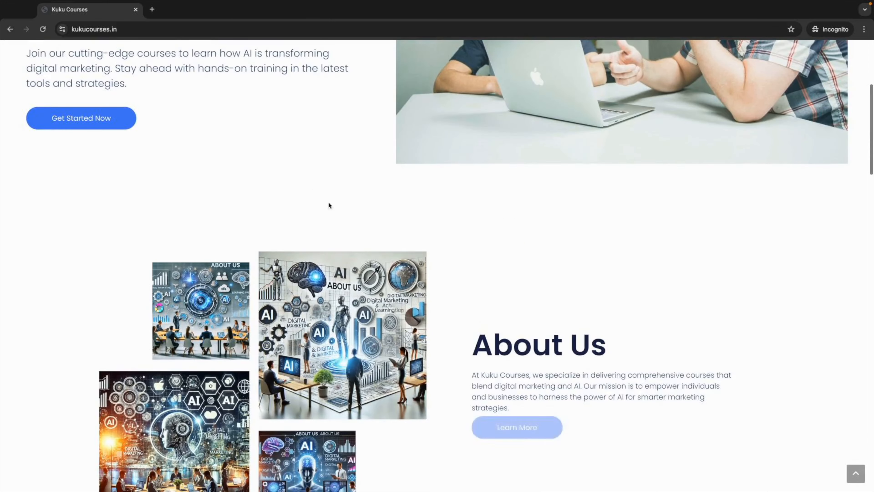
scroll(412, 265, down, 3)
scroll(412, 265, down, 10)
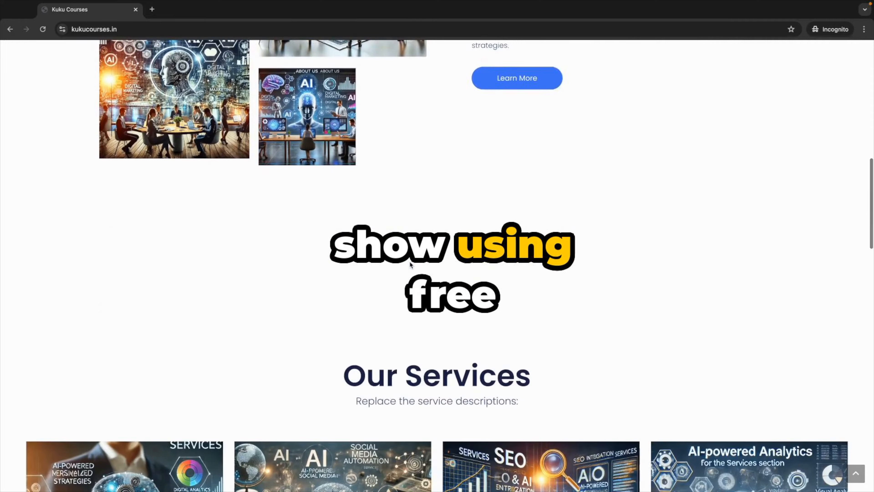
scroll(410, 265, down, 3)
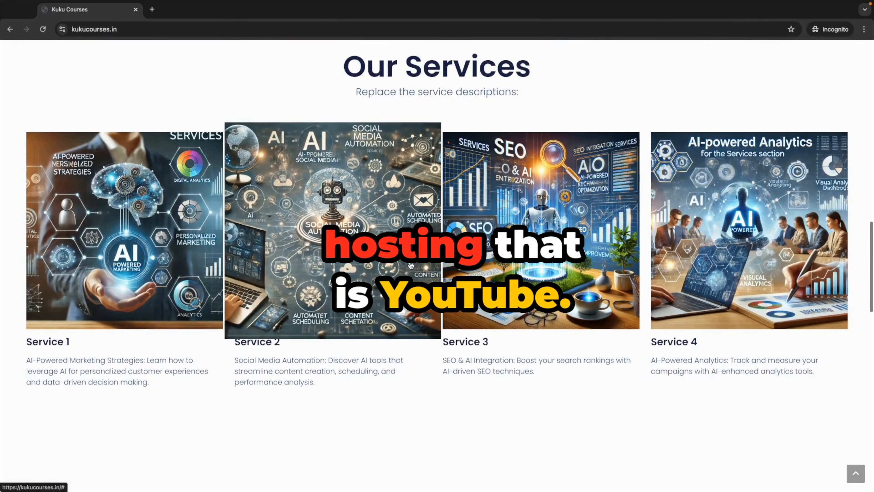
scroll(423, 310, down, 10)
scroll(428, 339, down, 8)
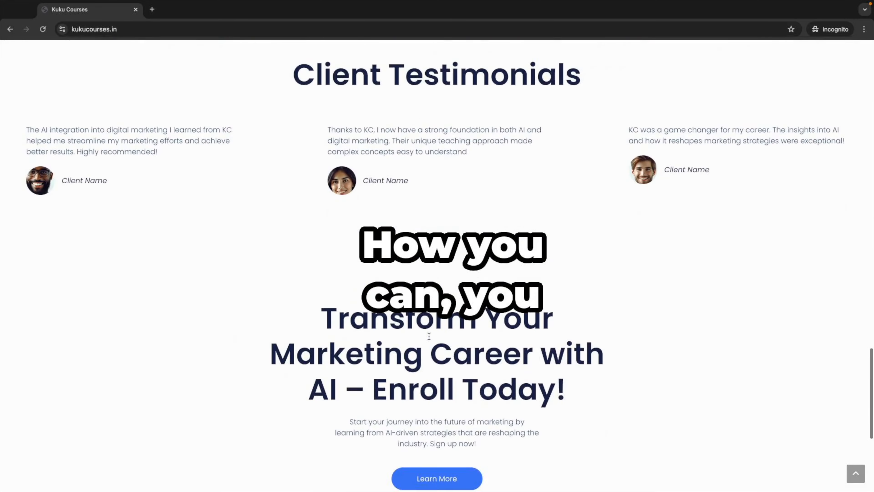
scroll(429, 336, down, 4)
scroll(430, 336, down, 3)
scroll(429, 339, up, 20)
scroll(429, 337, up, 15)
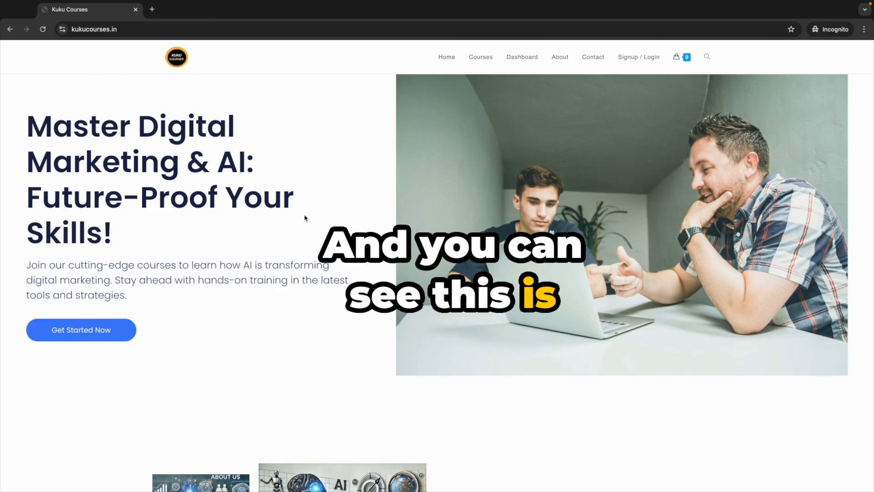
scroll(293, 223, down, 4)
scroll(293, 223, up, 4)
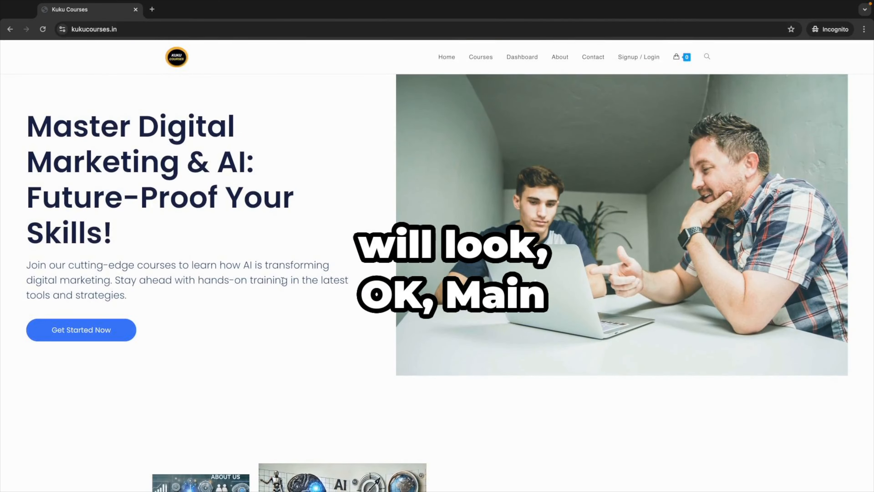
scroll(283, 281, down, 10)
scroll(395, 355, down, 15)
scroll(454, 264, down, 10)
scroll(461, 268, up, 20)
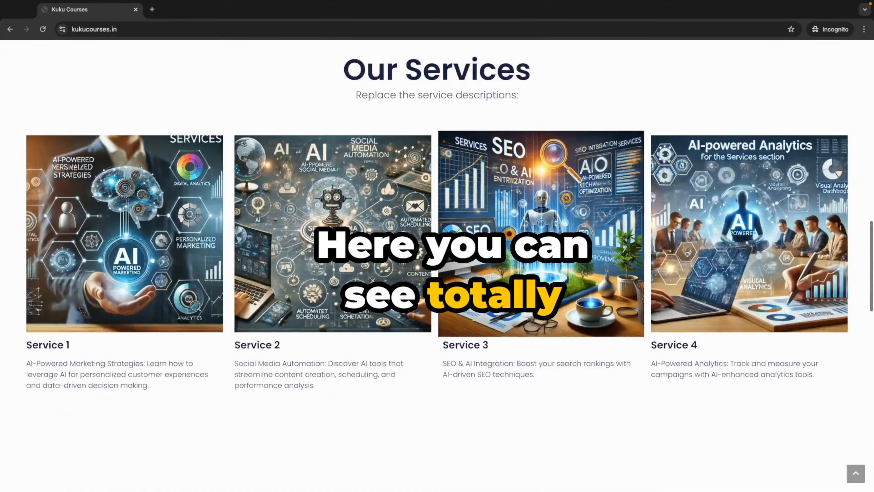
scroll(448, 285, up, 10)
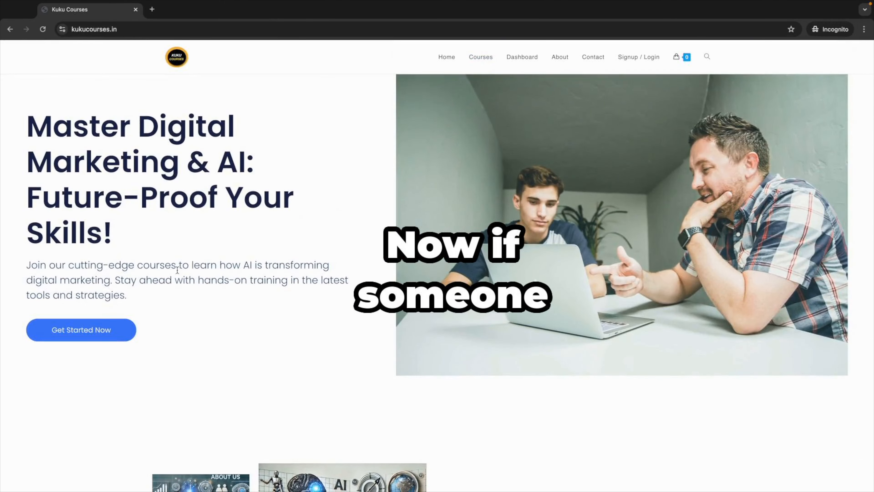
Step: Open the course catalogue and the WordPress API Course details page
click(110, 329)
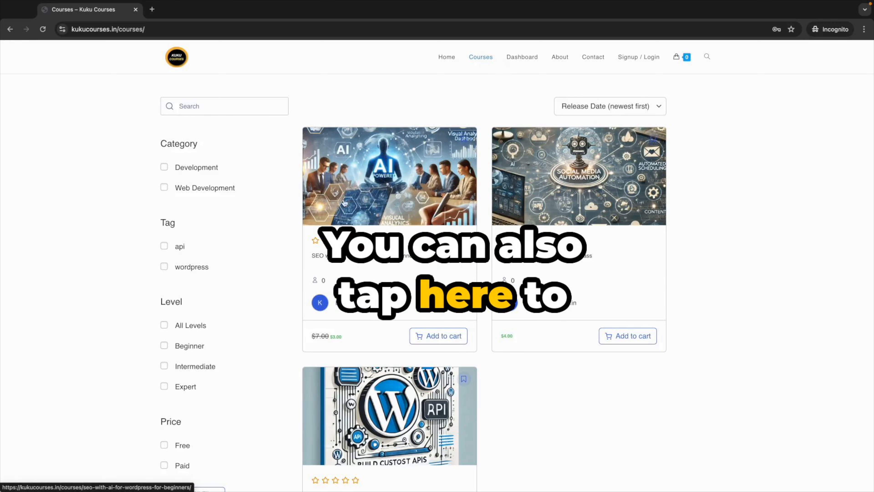
scroll(345, 203, down, 3)
scroll(344, 234, up, 2)
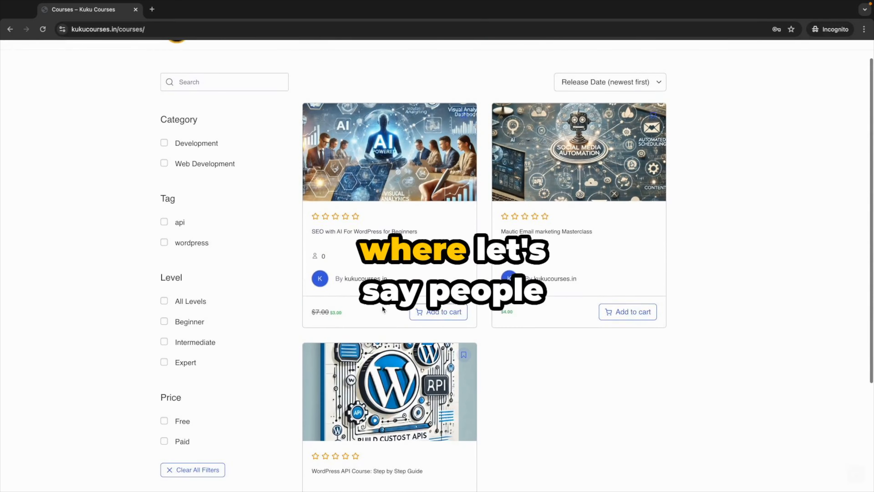
scroll(383, 309, down, 5)
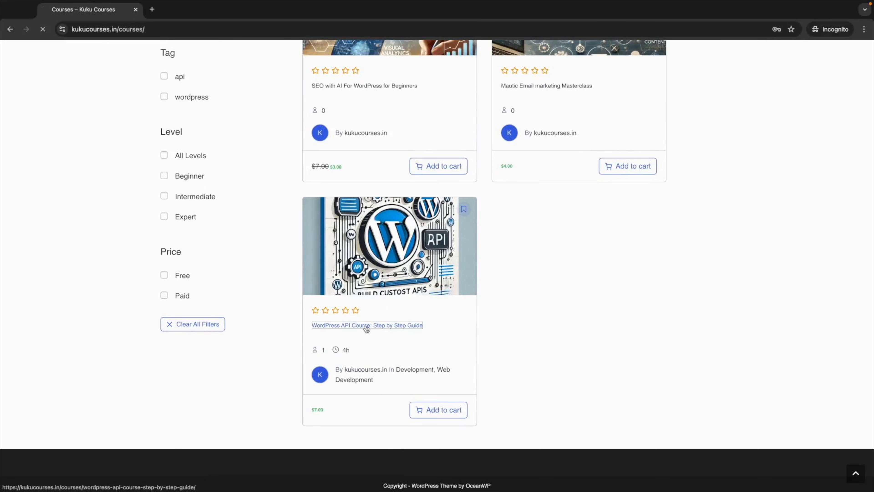
click(367, 325)
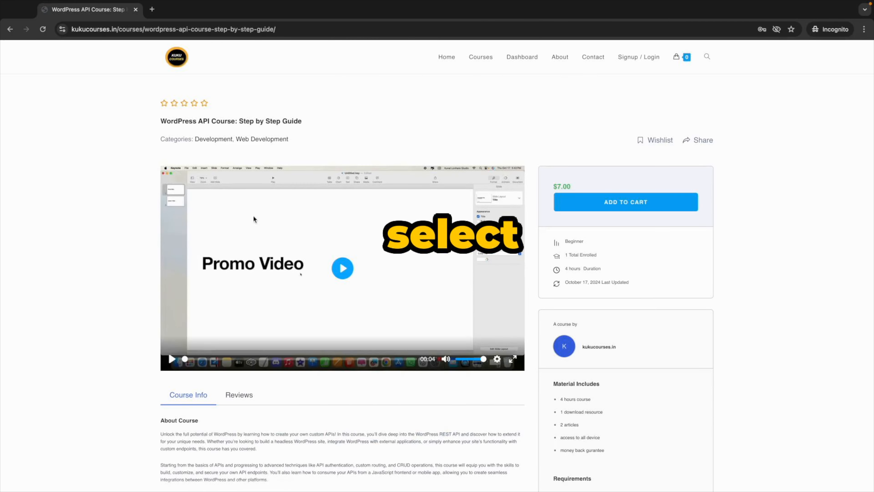
scroll(322, 270, down, 20)
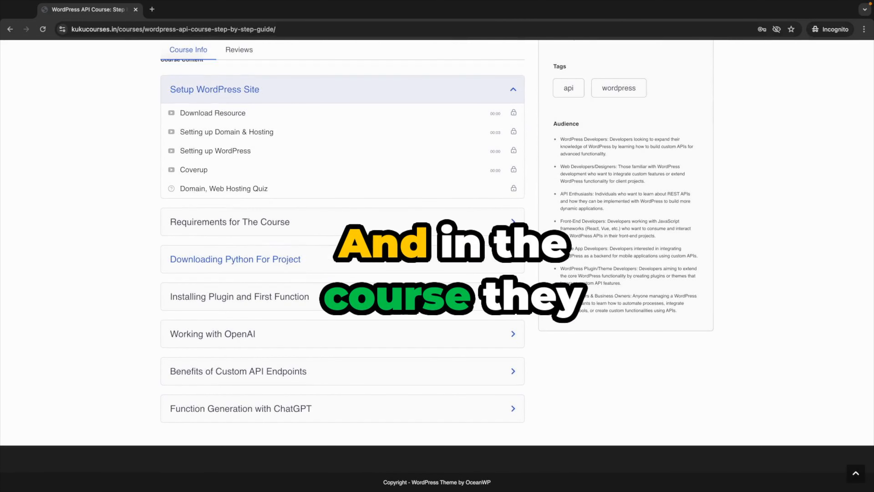
Step: Expand the Requirements, Downloading Python and Installing Plugin and First Function content sections
click(336, 225)
click(322, 287)
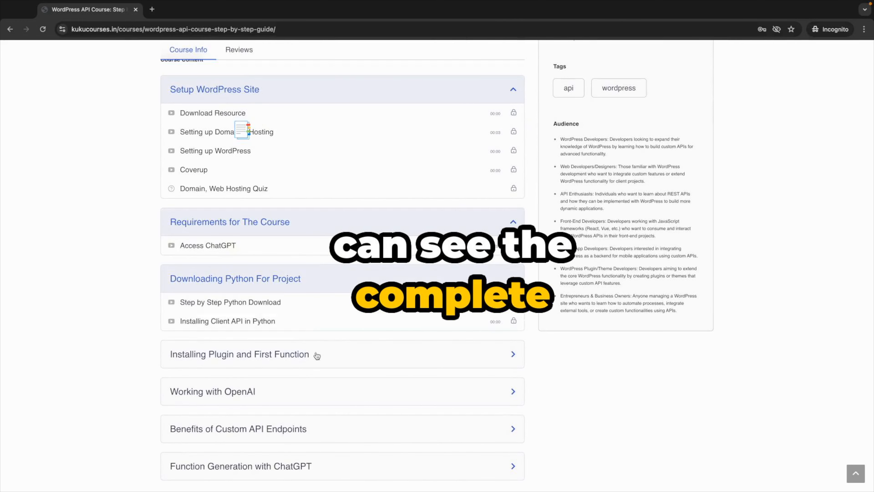
click(316, 355)
scroll(311, 292, up, 10)
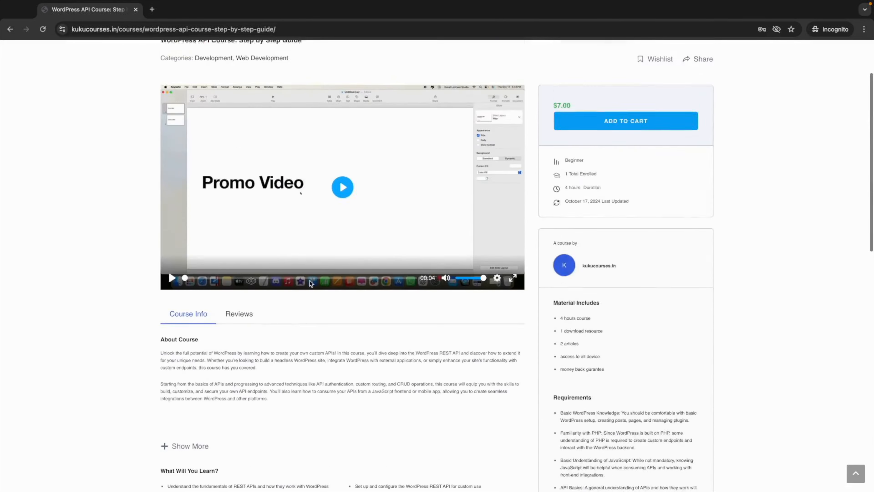
scroll(309, 347, down, 5)
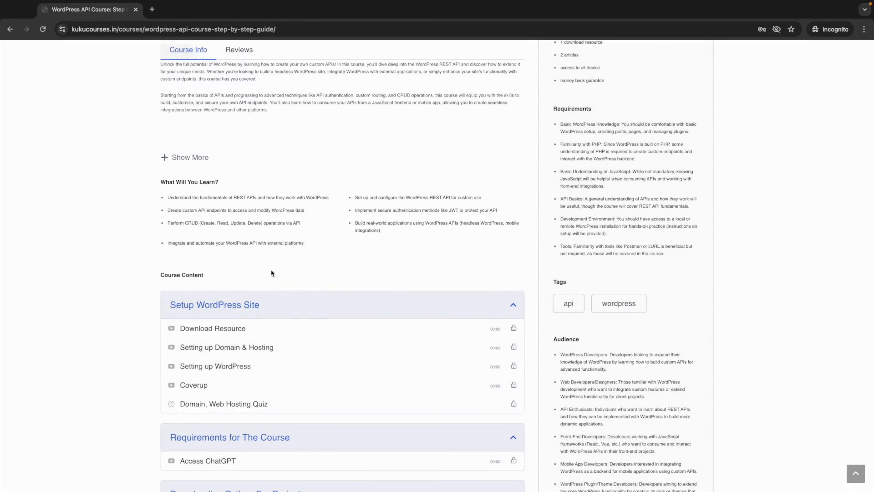
scroll(294, 292, down, 1)
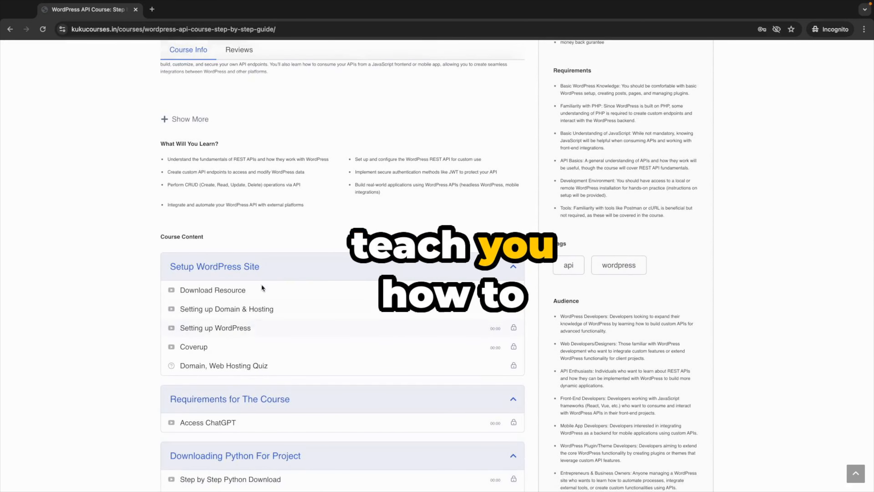
scroll(262, 289, up, 4)
scroll(273, 270, up, 7)
scroll(273, 270, down, 5)
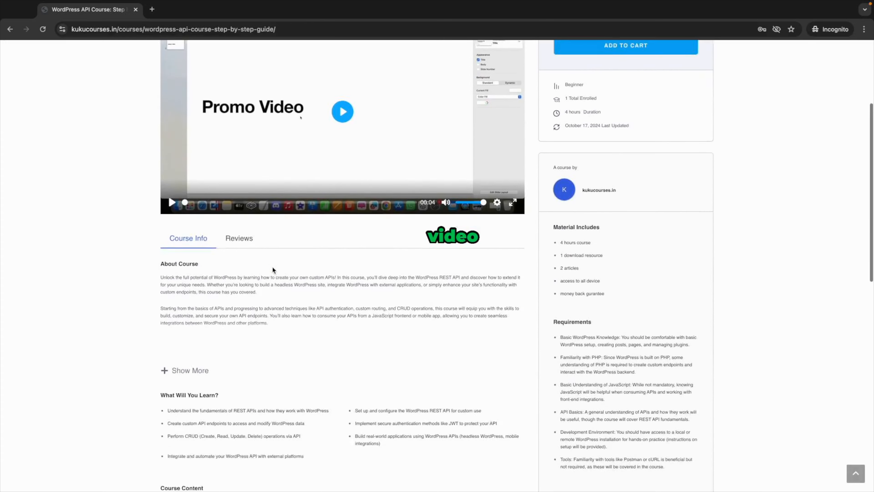
scroll(273, 270, down, 4)
scroll(273, 269, up, 5)
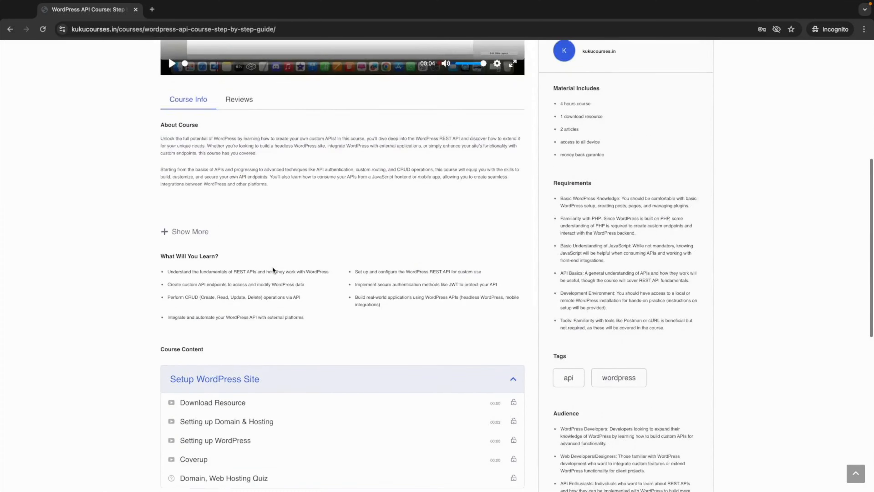
scroll(273, 269, up, 5)
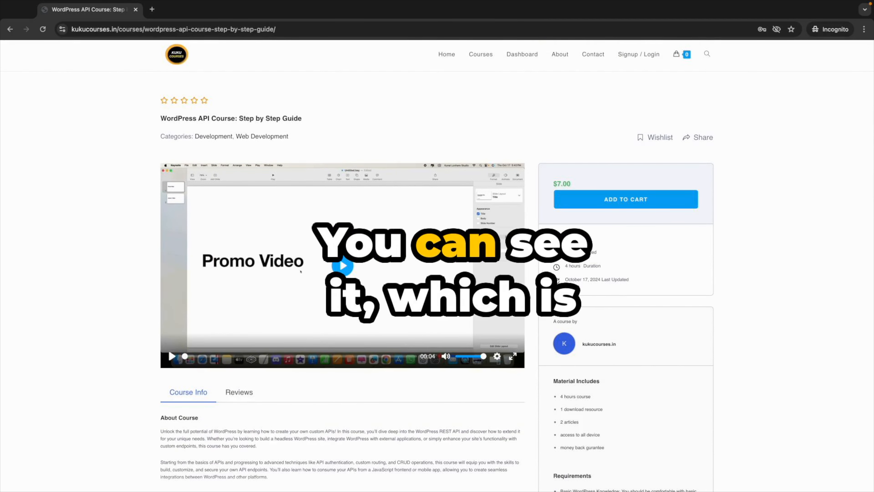
Step: Reveal the full About Course description with Show More, then scroll back to the top
scroll(612, 252, up, 1)
scroll(609, 249, up, 2)
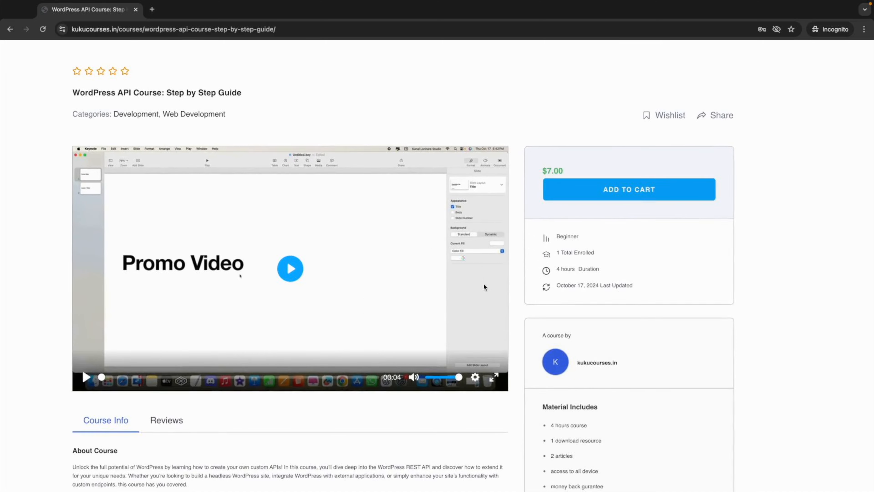
scroll(483, 283, left, 2)
scroll(559, 330, down, 5)
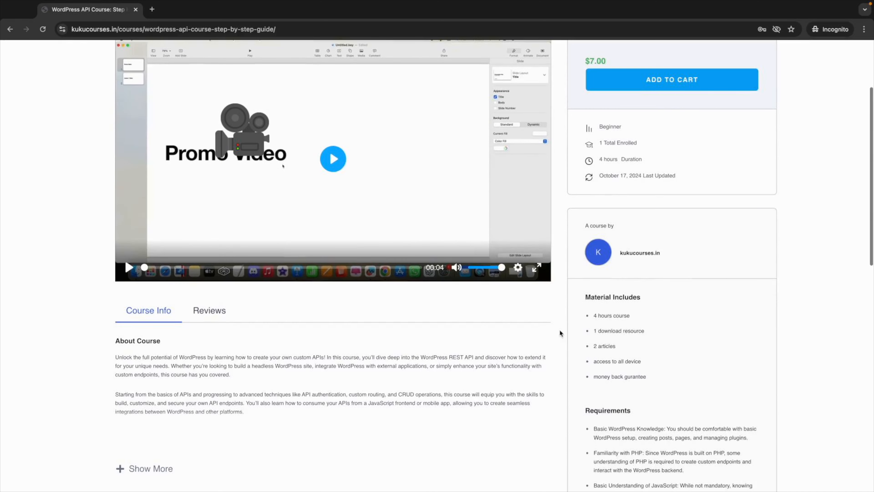
scroll(185, 254, down, 5)
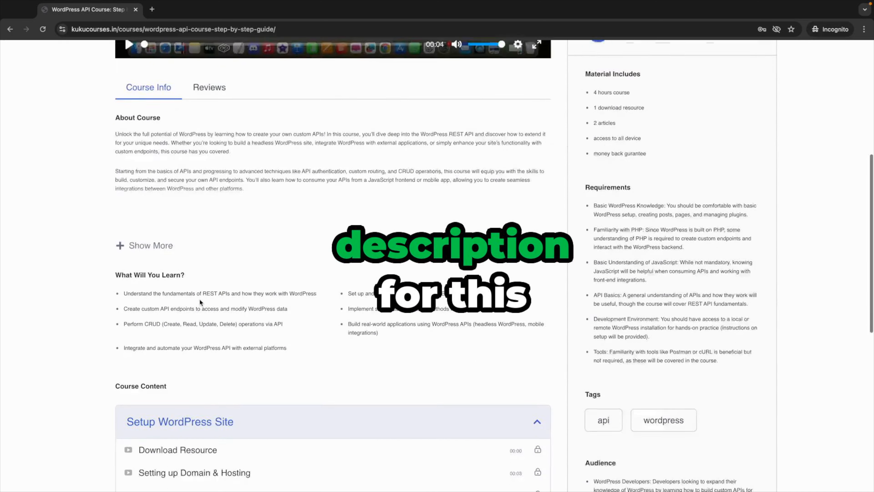
click(146, 209)
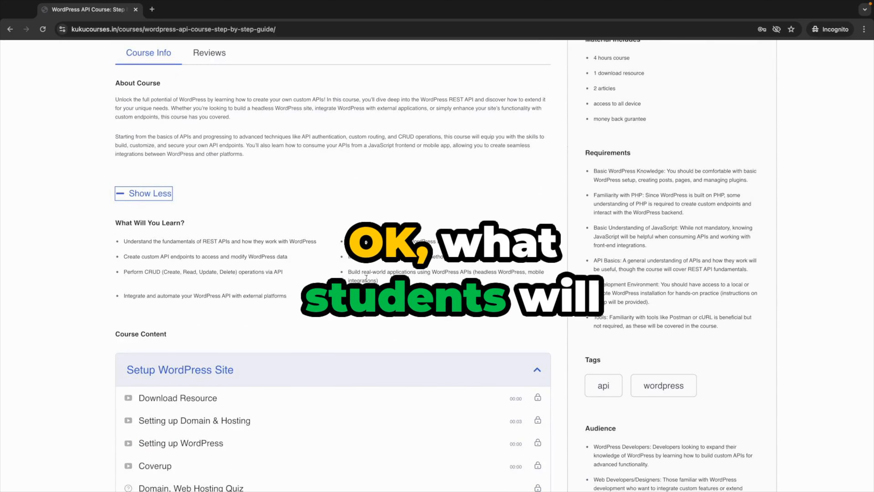
scroll(658, 383, down, 4)
scroll(657, 381, down, 3)
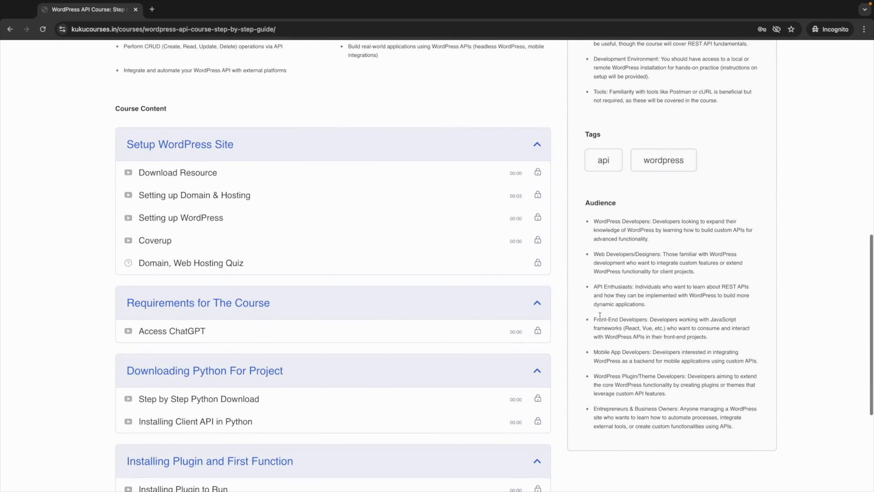
scroll(626, 259, up, 4)
scroll(619, 216, up, 10)
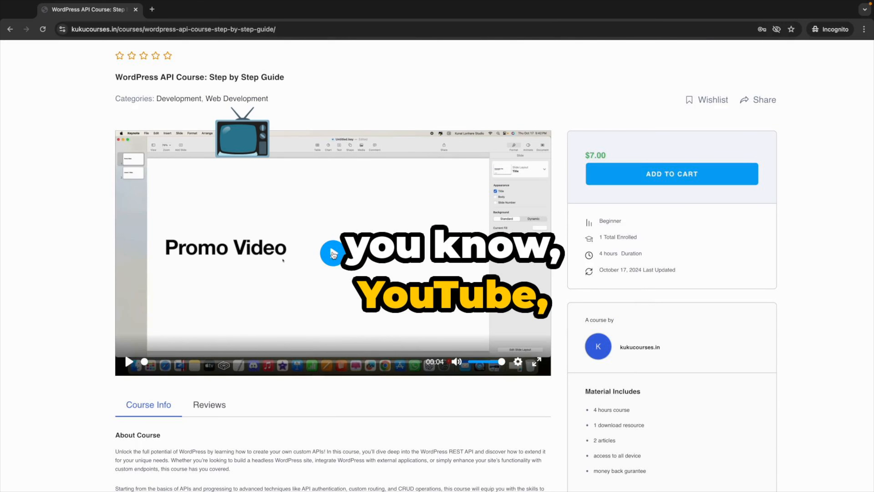
Step: Play and pause the course promo video, view it full screen, then exit full screen
click(333, 254)
click(326, 259)
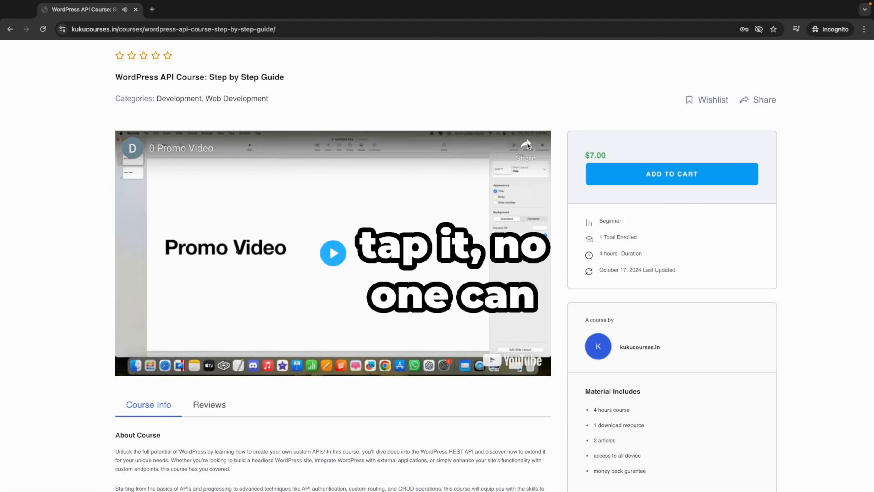
double_click(158, 134)
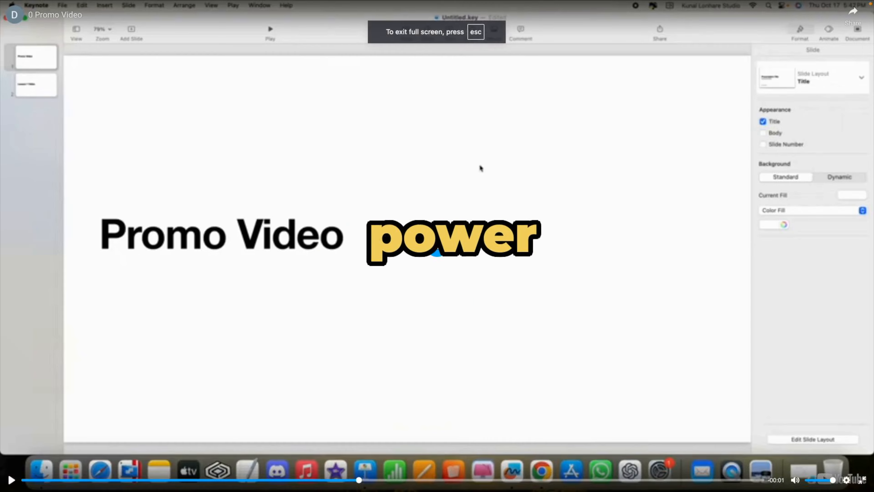
key(Escape)
scroll(361, 185, up, 2)
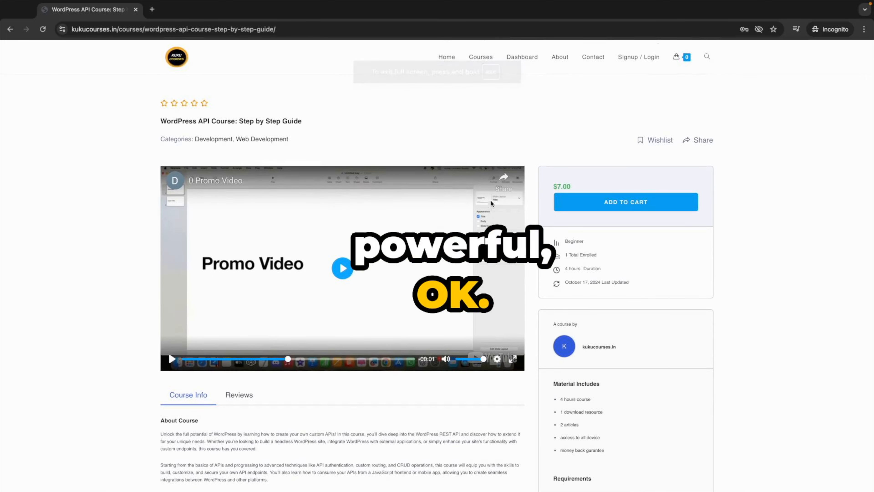
Step: From ADD TO CART, fill the Student Registration form with dummy details and password, then submit
click(619, 205)
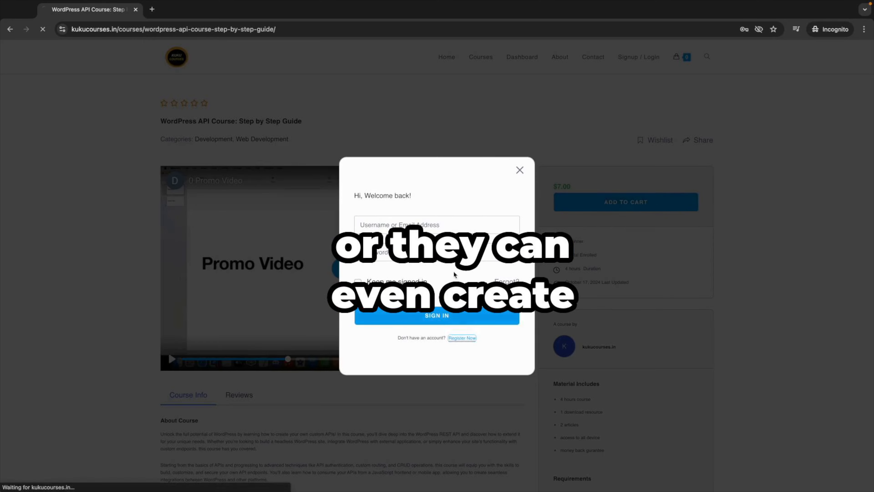
scroll(306, 248, down, 1)
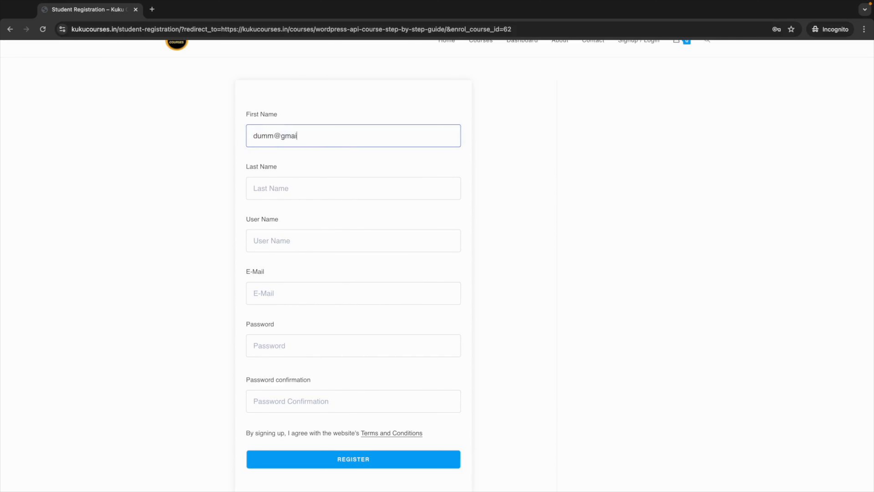
click(264, 190)
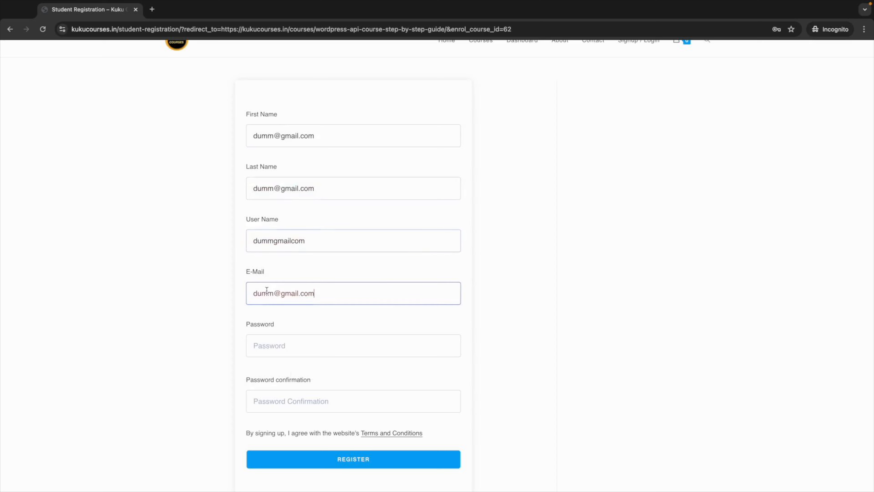
key(super+v)
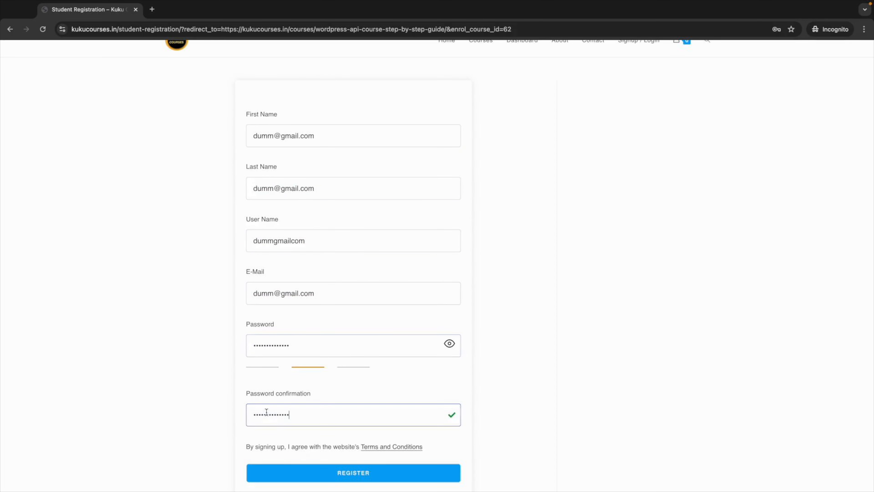
click(359, 472)
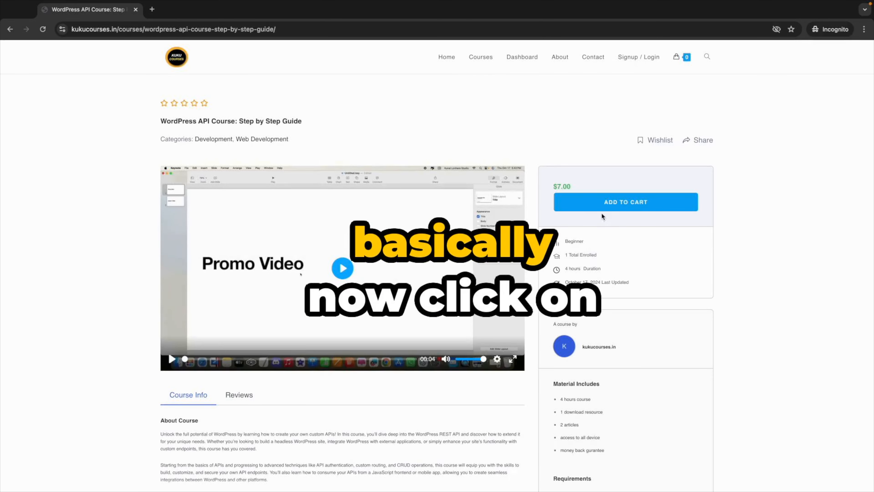
Step: Add the $7.00 WordPress API course to the cart and review the cart page
click(602, 203)
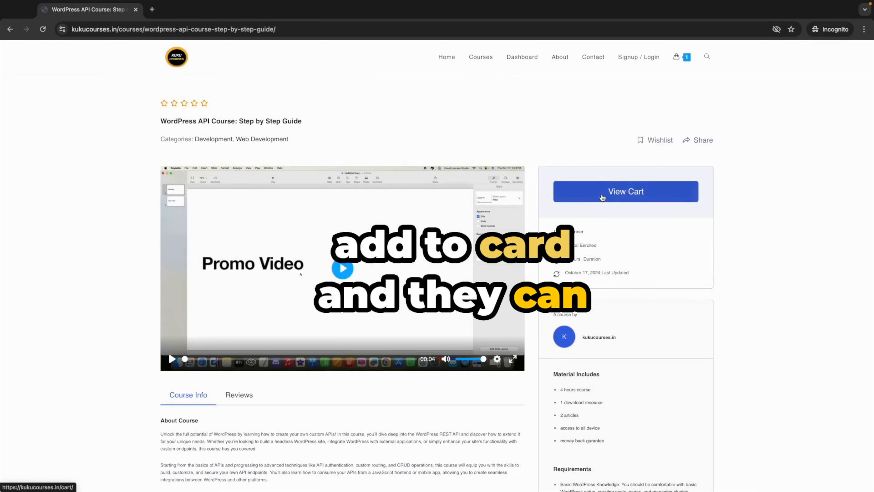
click(603, 199)
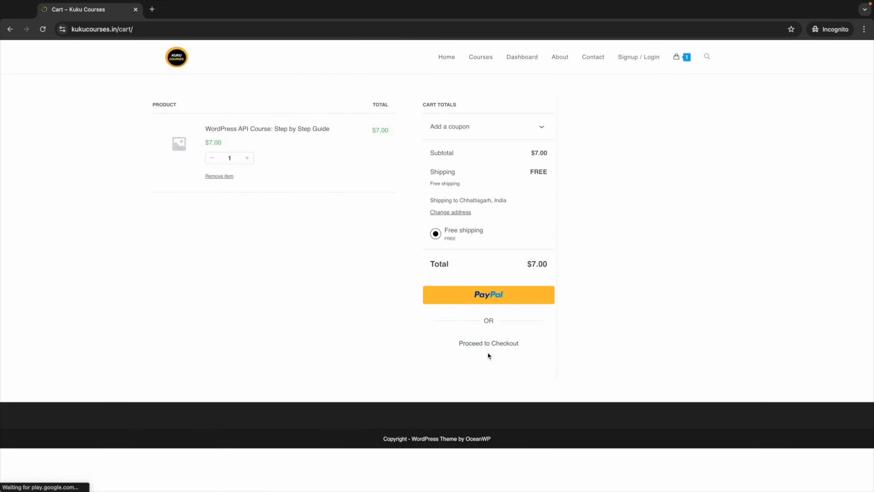
scroll(443, 282, down, 5)
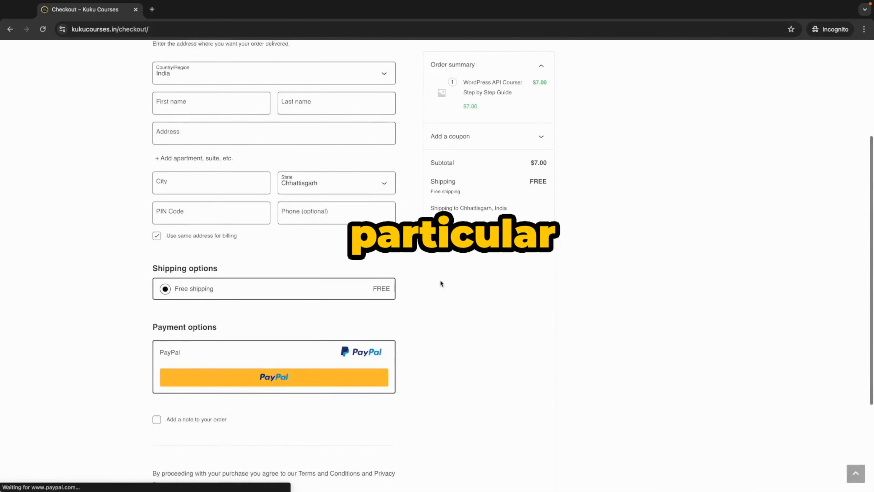
scroll(443, 283, up, 5)
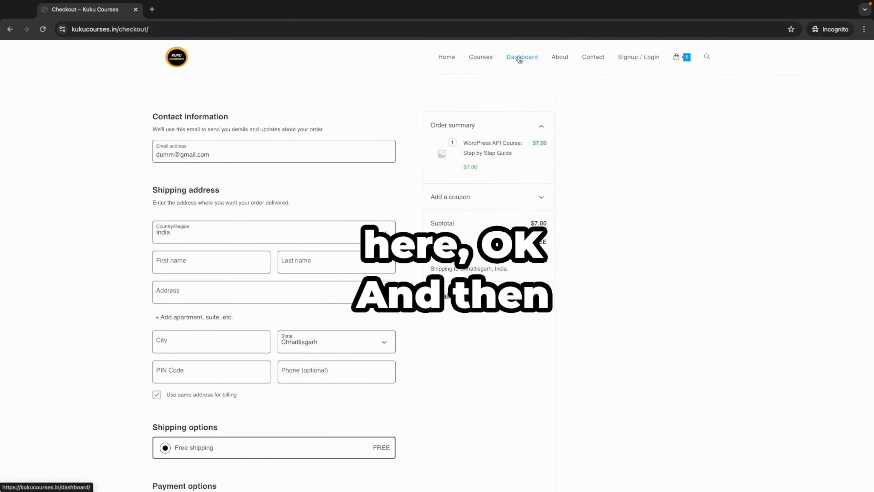
Step: Check Enrolled Courses on the student dashboard, then return to the Kuku Courses homepage
click(519, 58)
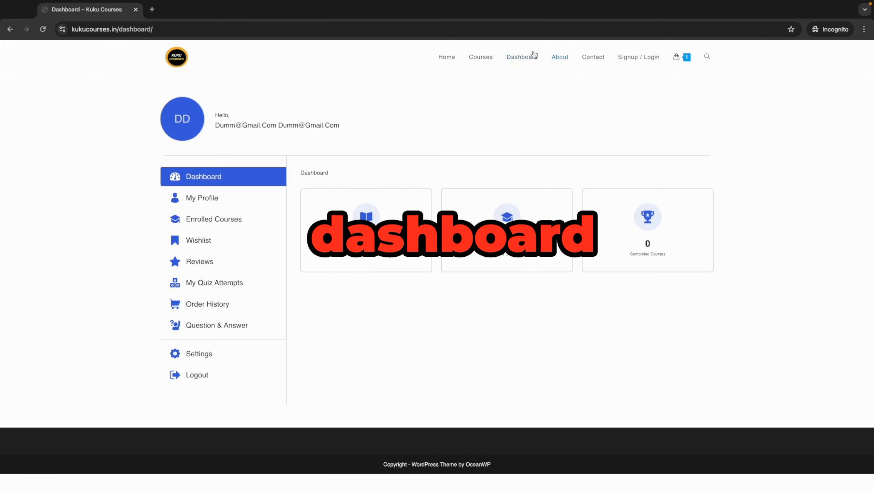
click(214, 222)
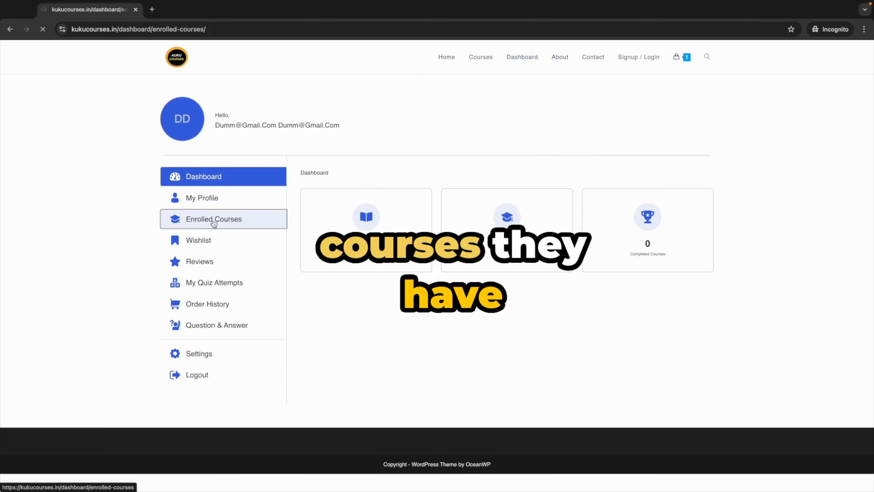
click(449, 58)
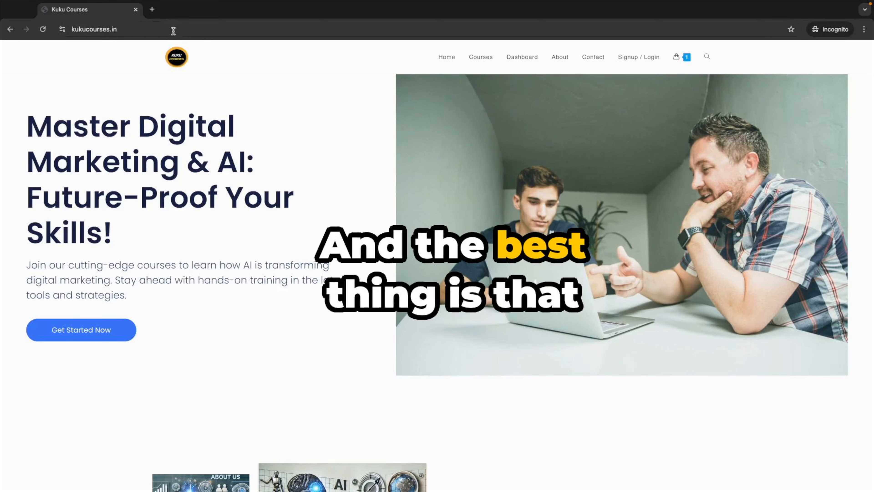
Step: Open ChatGPT in a new tab, then switch back to the Kuku Courses tab
click(151, 10)
text(c)
key(Return)
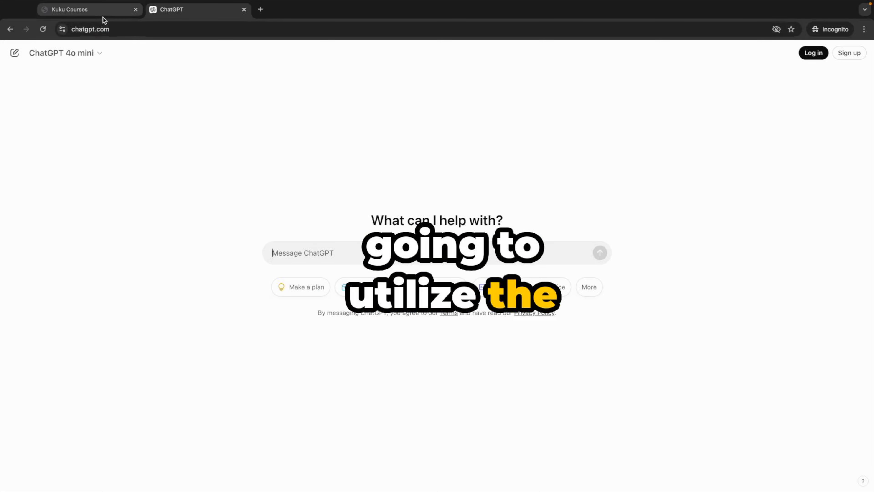
click(99, 10)
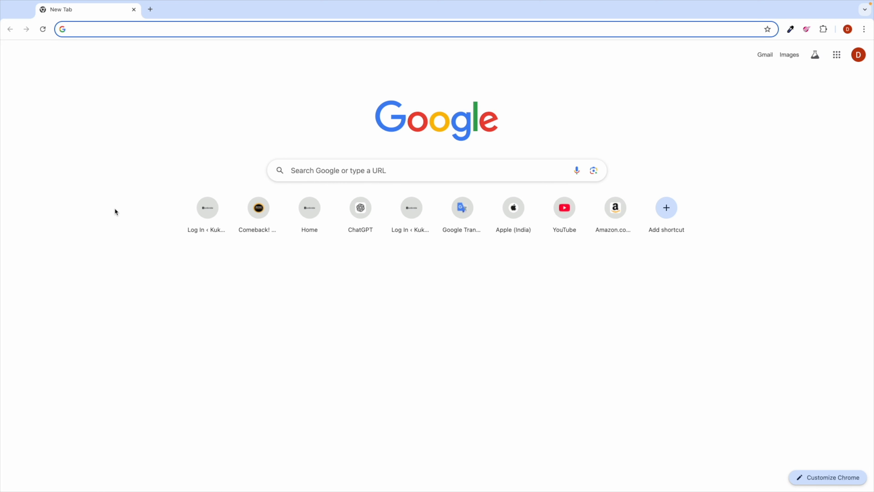
Step: Search Google for 'kuku courses', open the 'Kuku Courses - Home' result and scroll to its free resources
text(kuku courses)
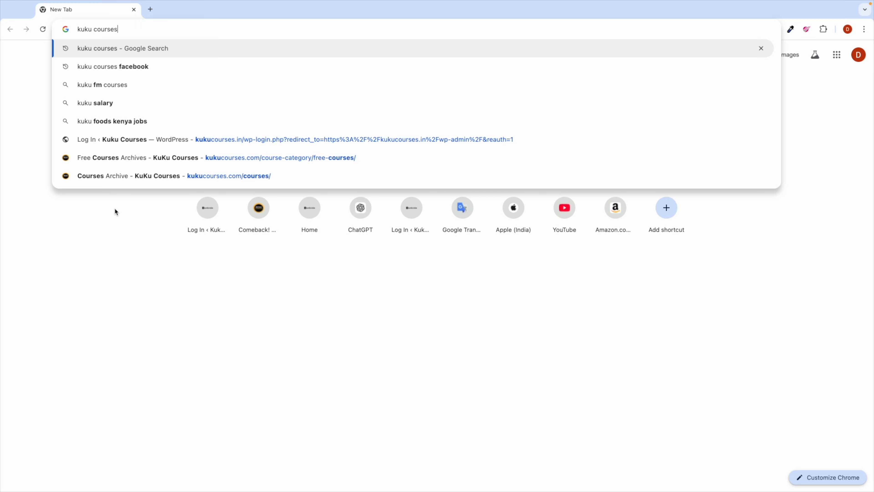
key(Return)
scroll(134, 144, up, 5)
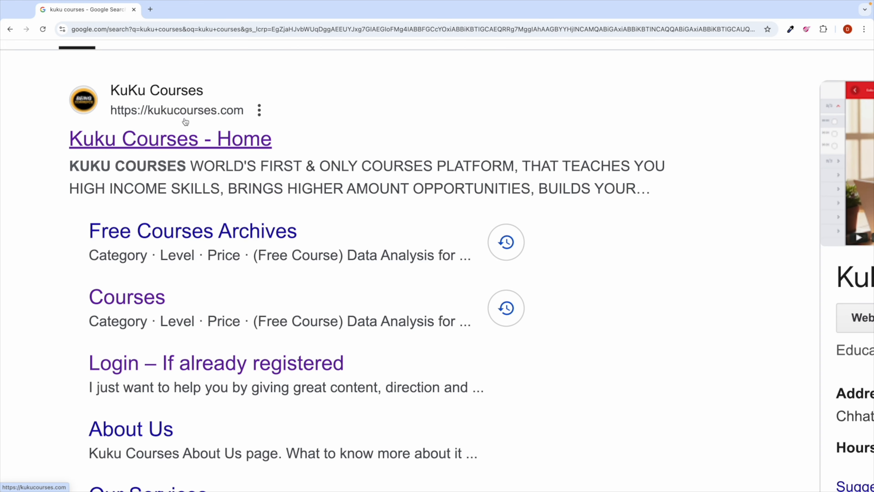
scroll(231, 116, down, 5)
click(143, 142)
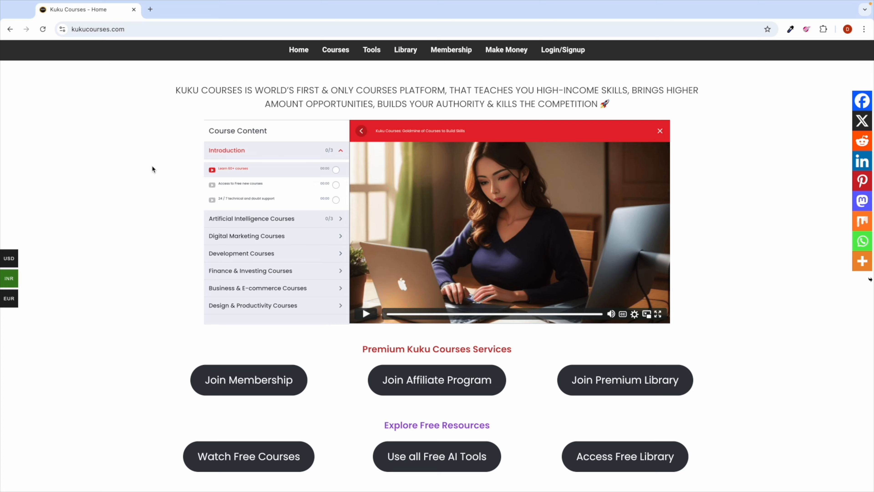
scroll(167, 218, down, 4)
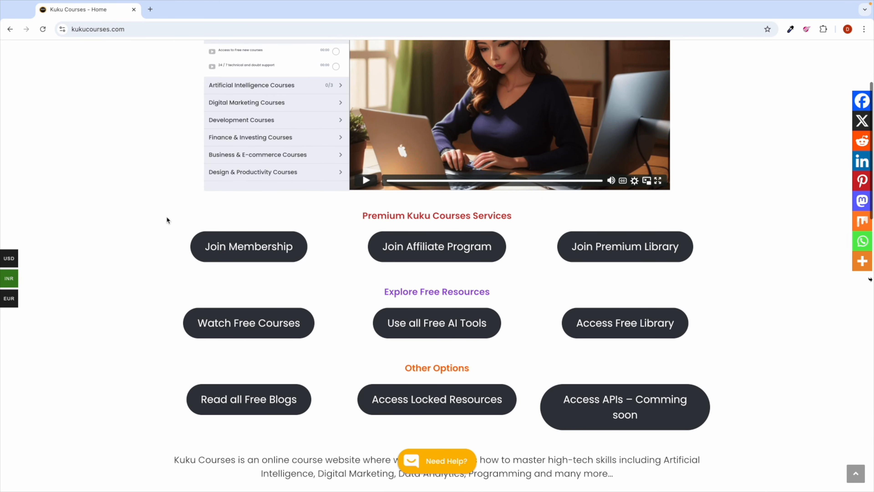
scroll(165, 277, down, 2)
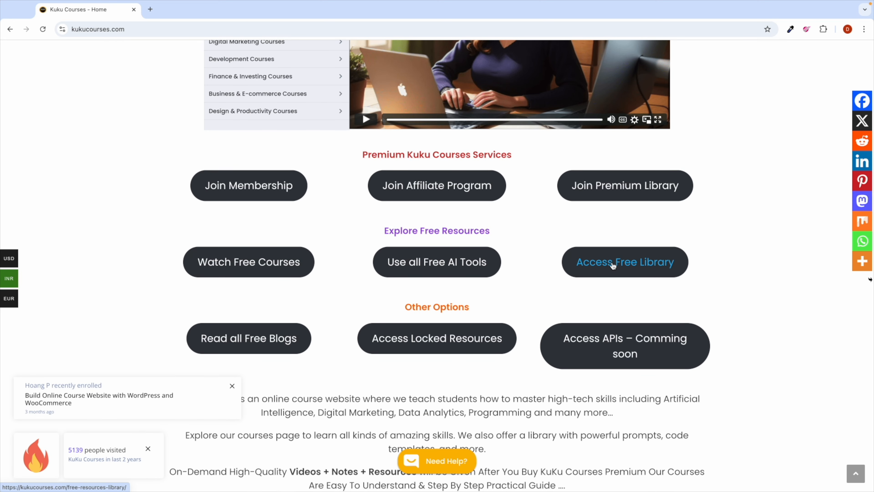
Step: Open the Free Resources Library, dismiss the subscribe popup and inspect the Build Online Course WordPress Site entry
click(613, 263)
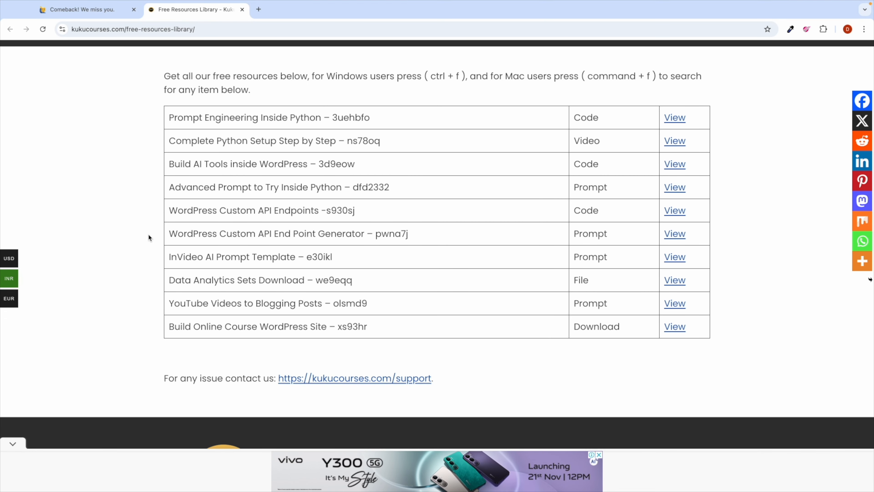
scroll(150, 237, down, 1)
click(151, 280)
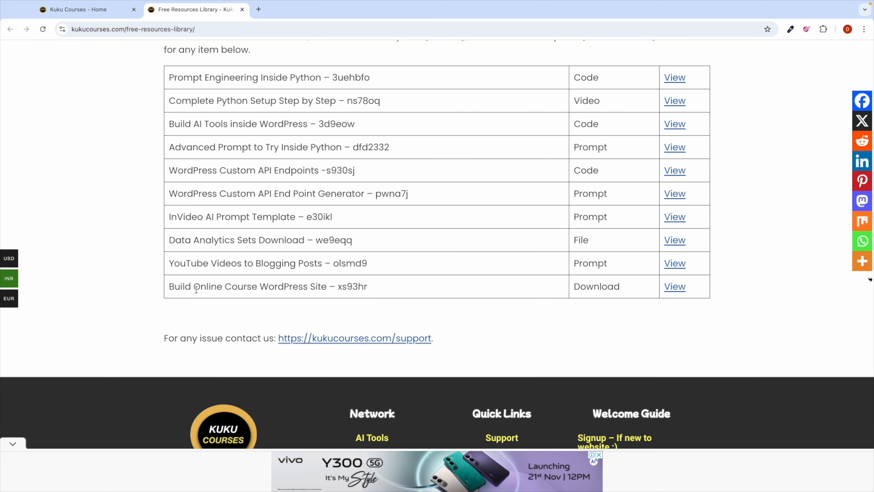
triple_click(187, 289)
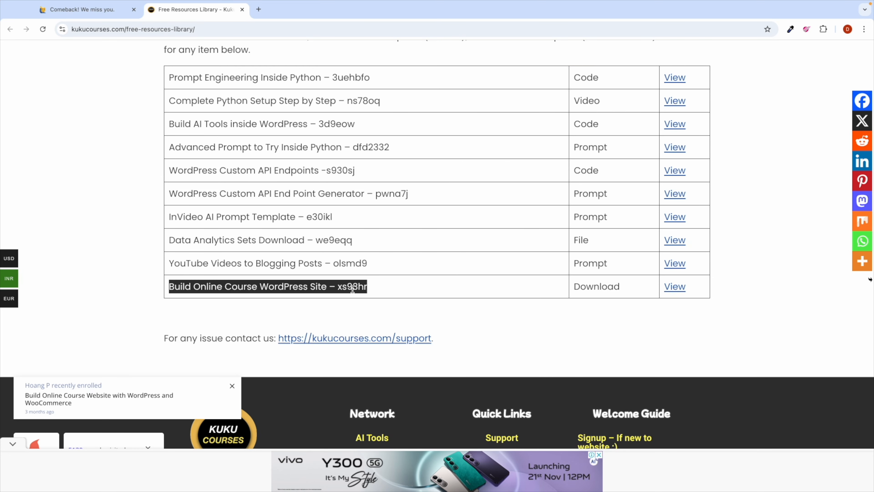
scroll(352, 290, up, 3)
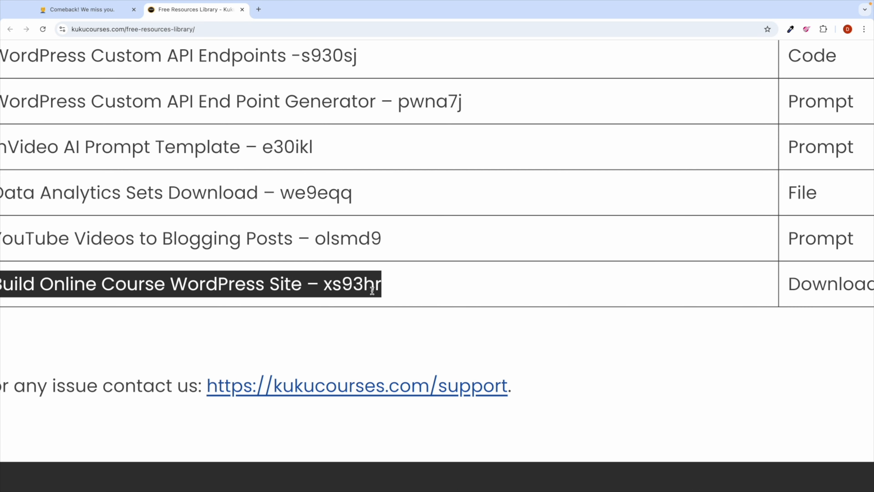
scroll(371, 290, down, 3)
scroll(367, 238, up, 2)
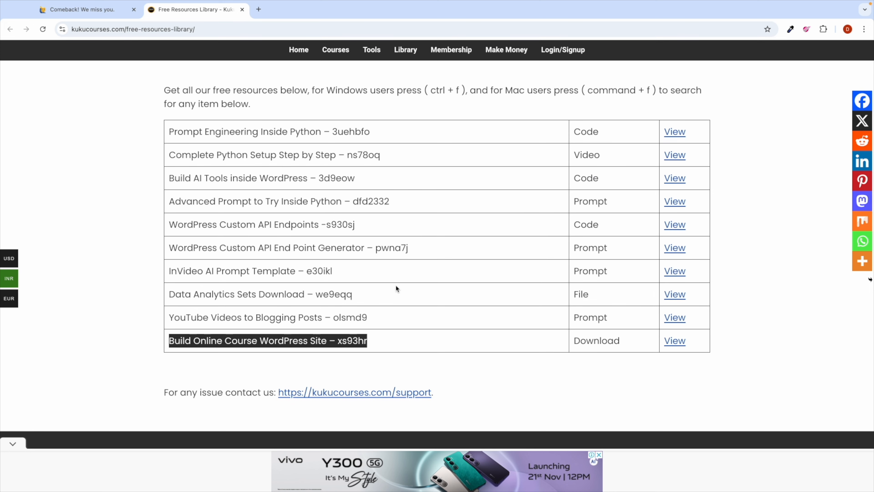
click(455, 139)
Step: Find code xs93hr on the page, then close the find bar
drag(343, 90, 660, 94)
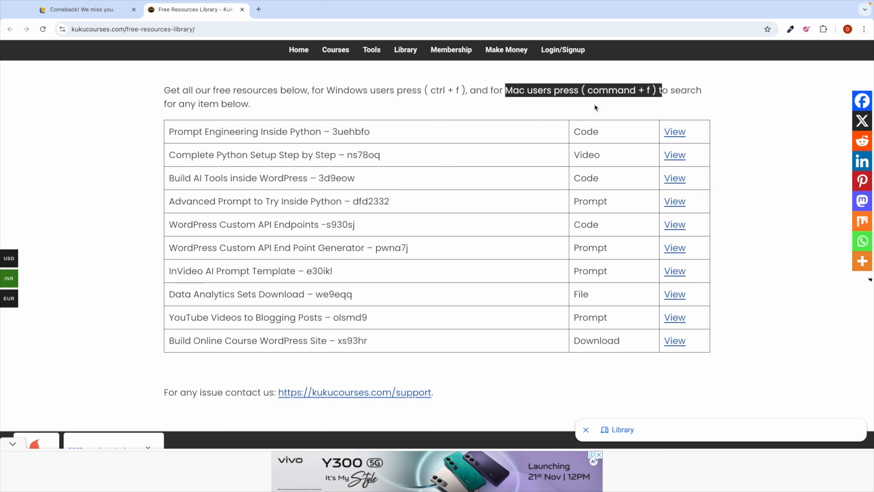
click(582, 105)
key(ctrl+f)
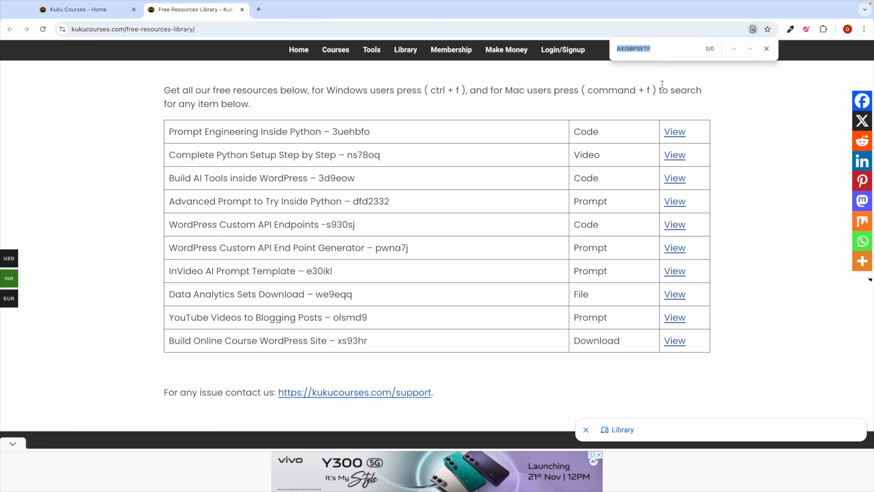
key(BackSpace)
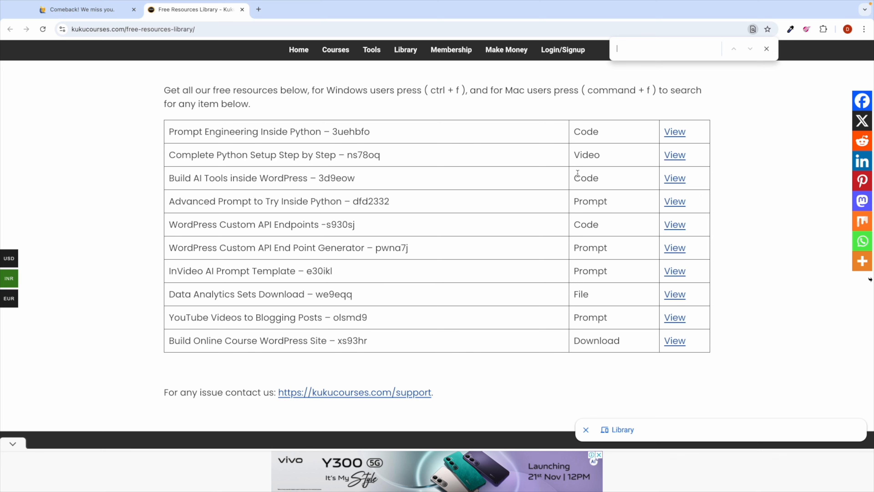
text(x)
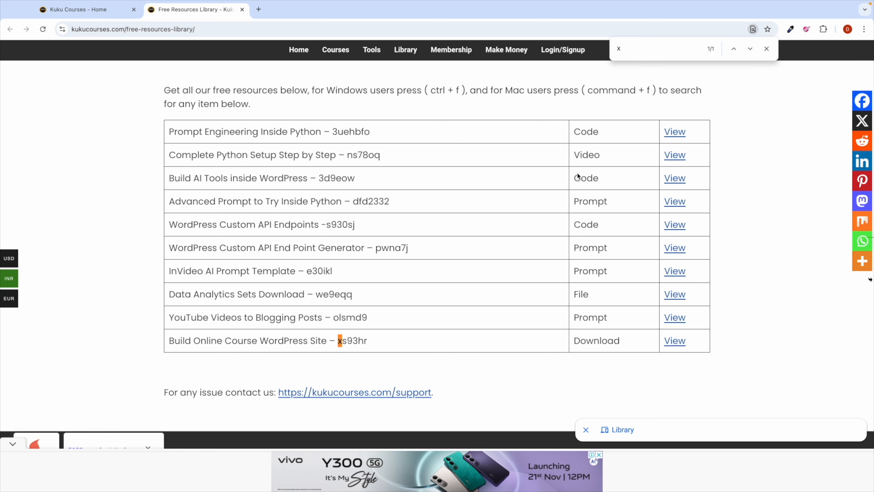
text(s9)
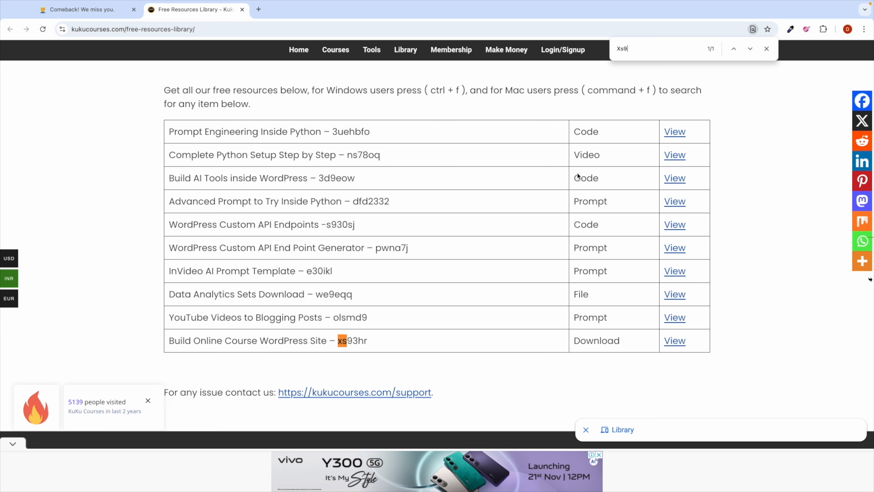
text(3hr)
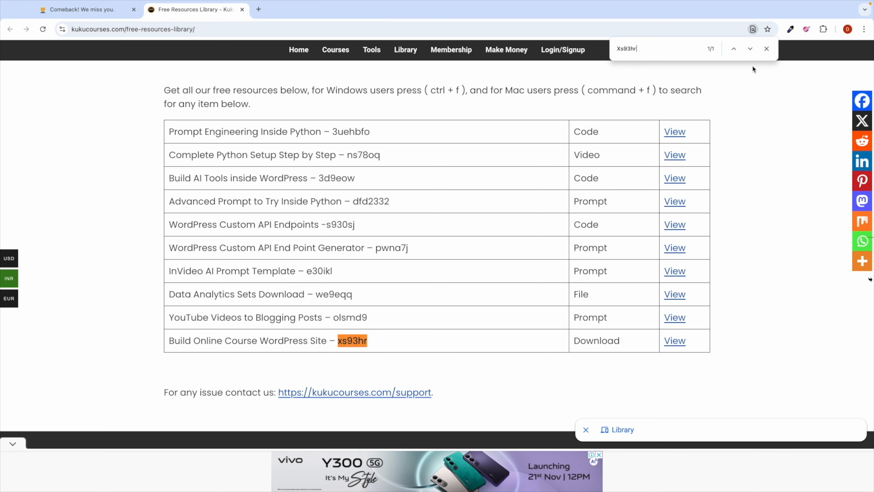
click(766, 48)
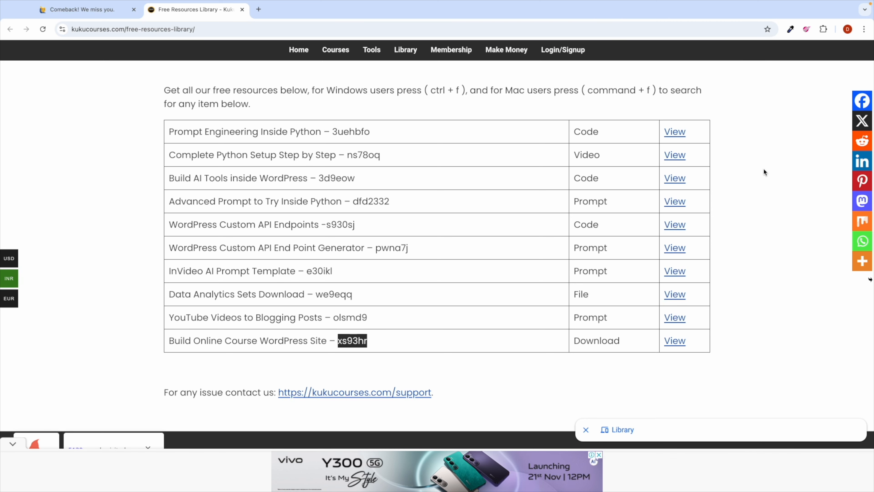
Step: Open the last entry's OneDrive Resources.zip link, then switch to the desktop with Finder
double_click(595, 343)
click(679, 346)
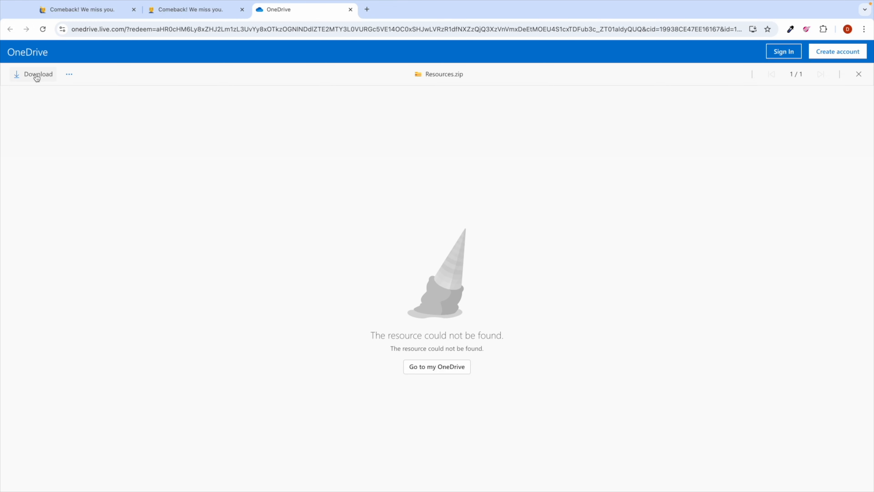
key(ctrl+Left)
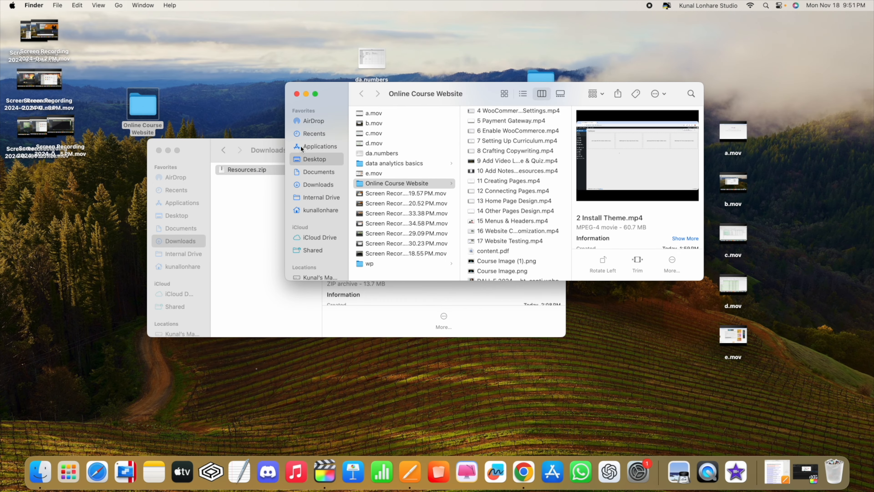
Step: Close the Online Course Website window and select Resources.zip in the Downloads window
click(297, 96)
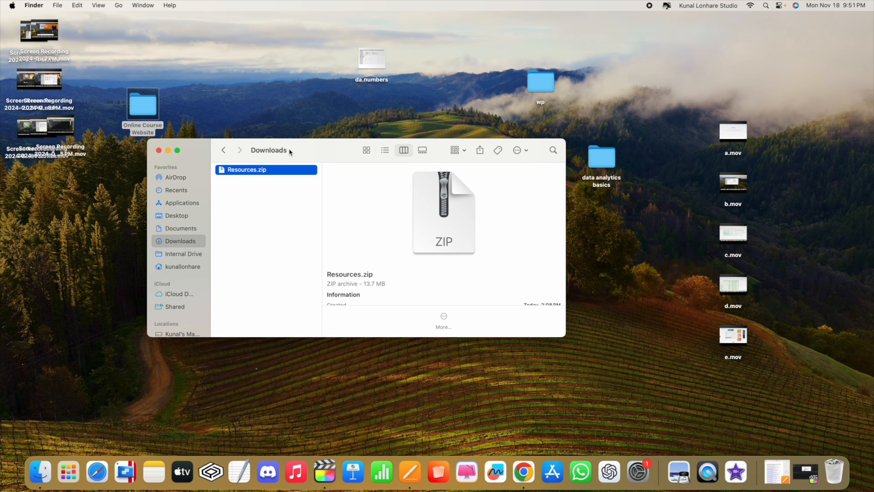
click(300, 152)
click(181, 229)
click(182, 241)
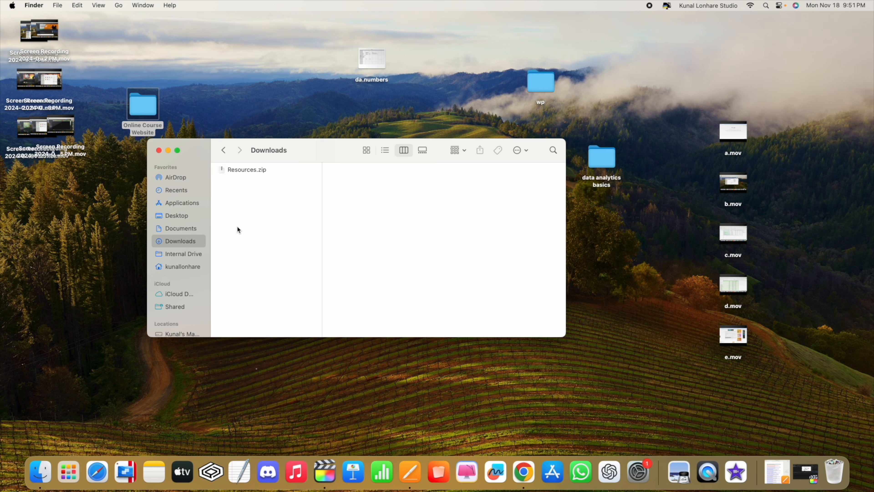
click(245, 172)
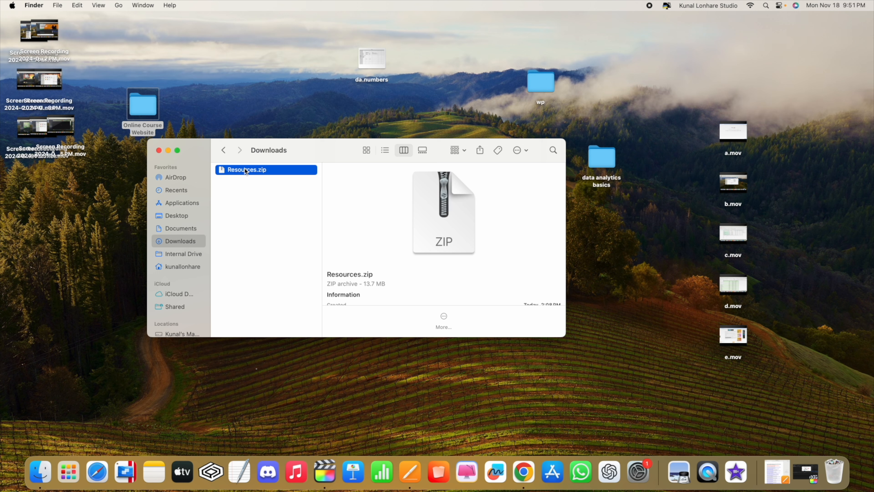
right_click(259, 174)
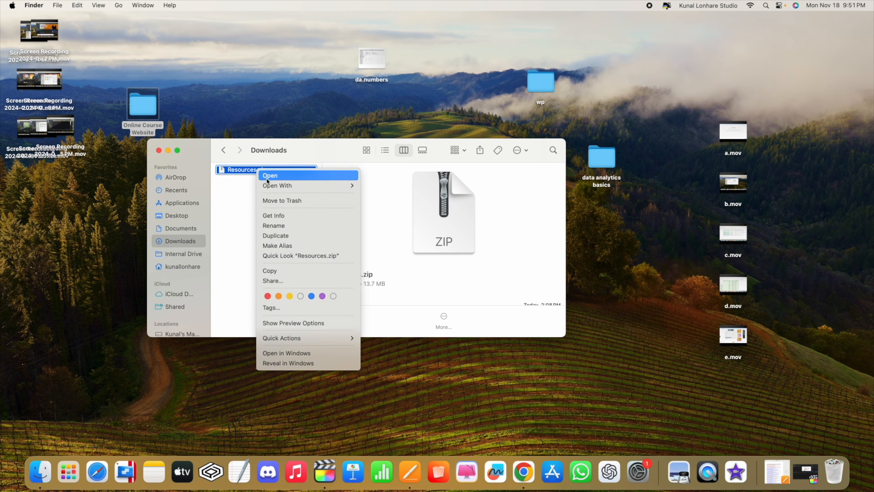
mouse_move(270, 186)
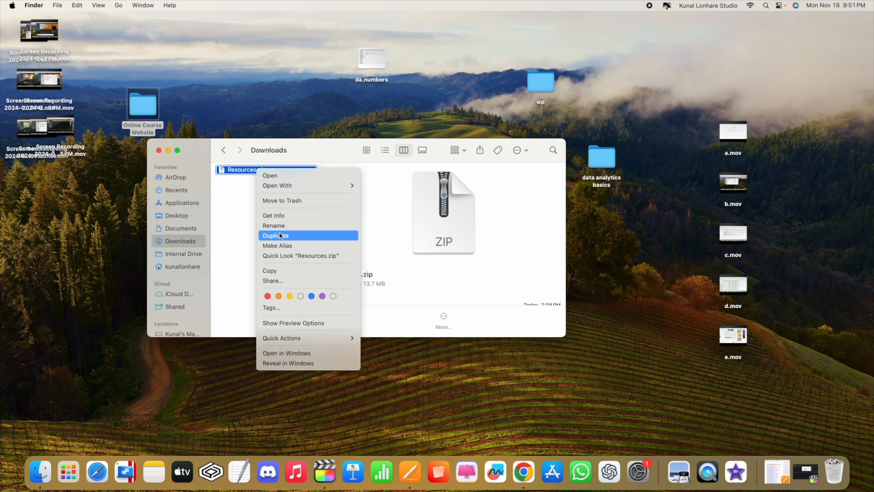
click(238, 179)
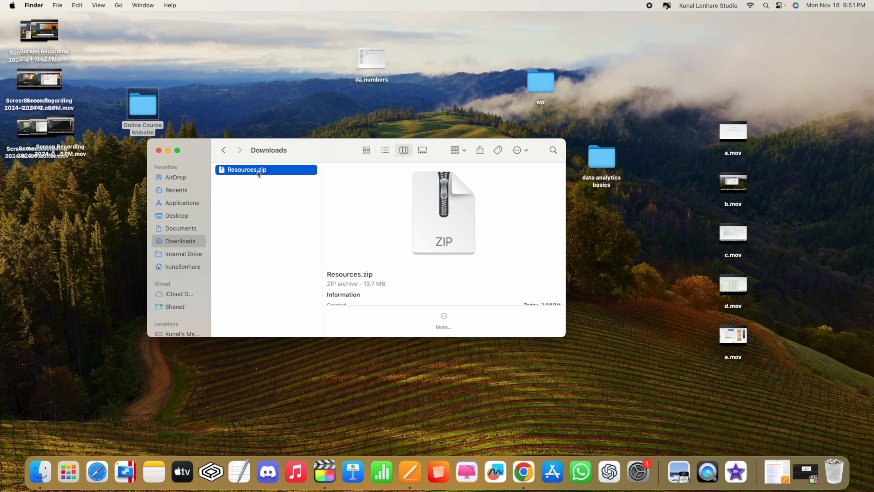
Step: Unzip Resources.zip and browse its Contact, Home and Lessons folders
double_click(257, 170)
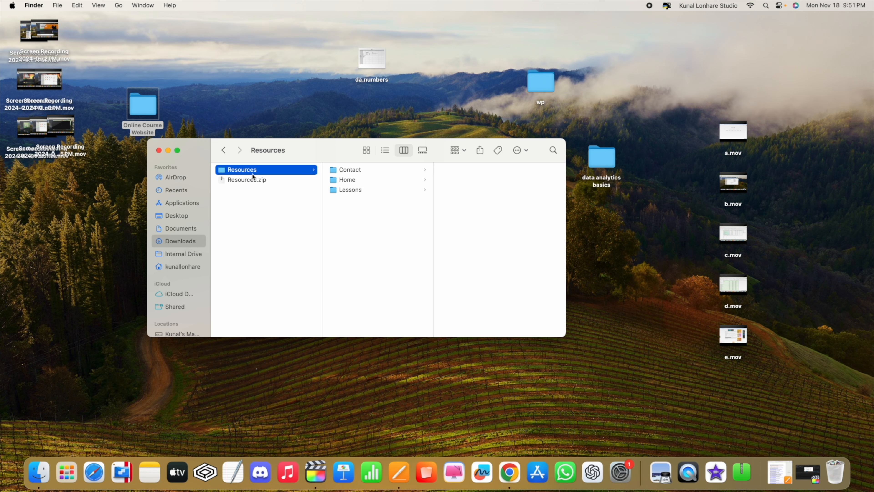
click(349, 170)
click(347, 180)
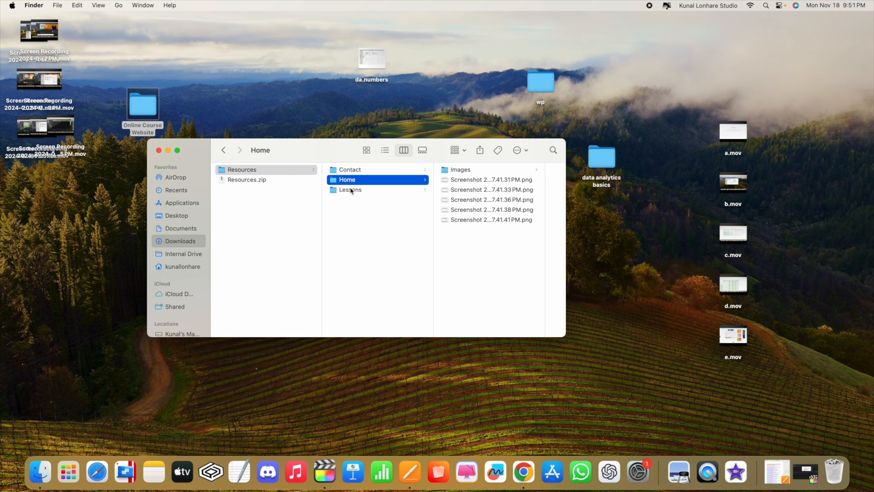
click(351, 190)
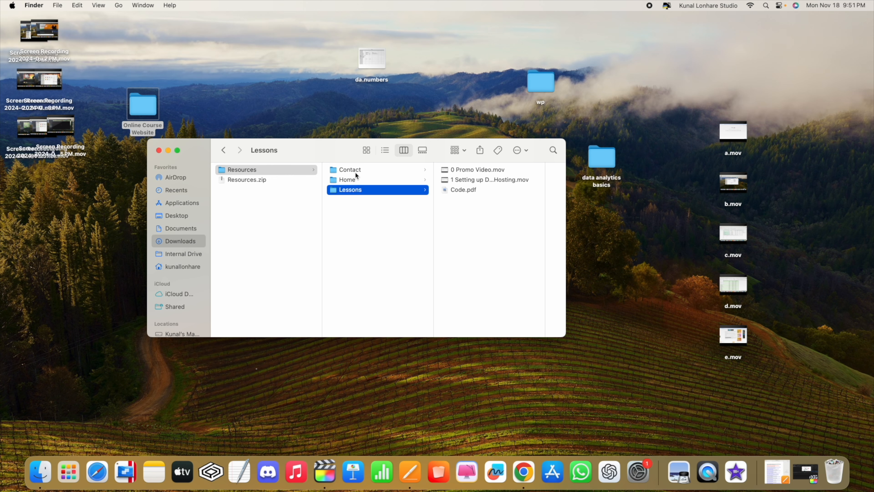
Step: Move Resources.zip to the Trash and open Resources > Contact to view its images
click(262, 186)
right_click(261, 185)
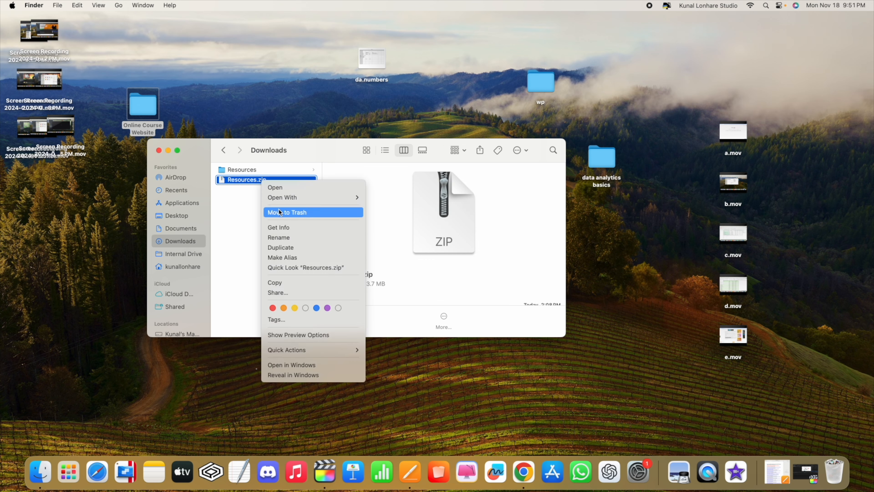
click(279, 210)
click(239, 170)
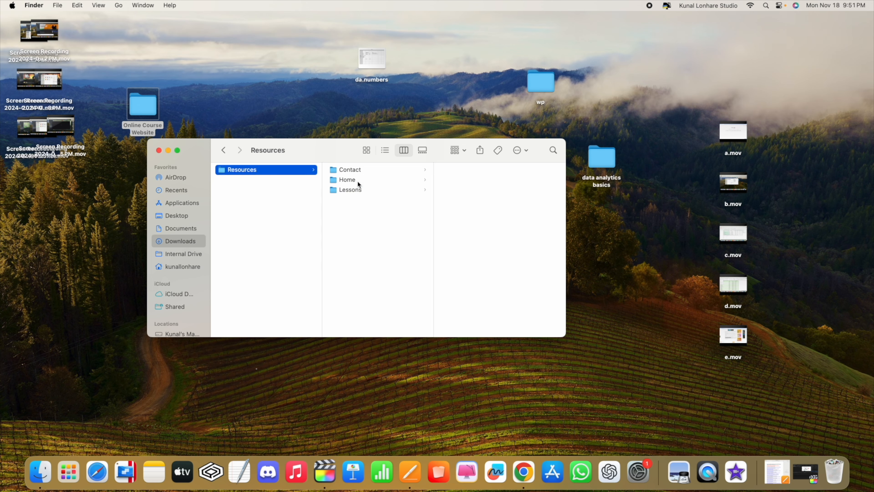
click(354, 170)
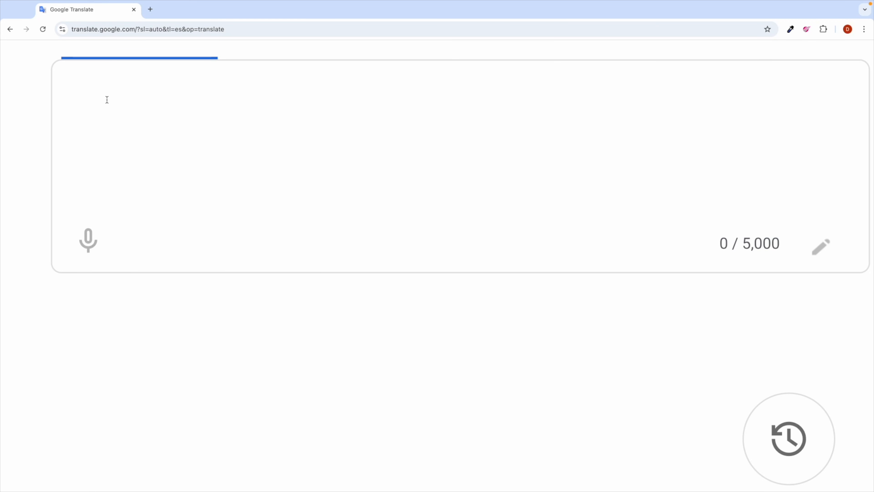
Step: Type 'Setup WordPress:', '1) Setup Domain & Hosting' and '2) Install WordPress' on three lines
text(Setup WordP)
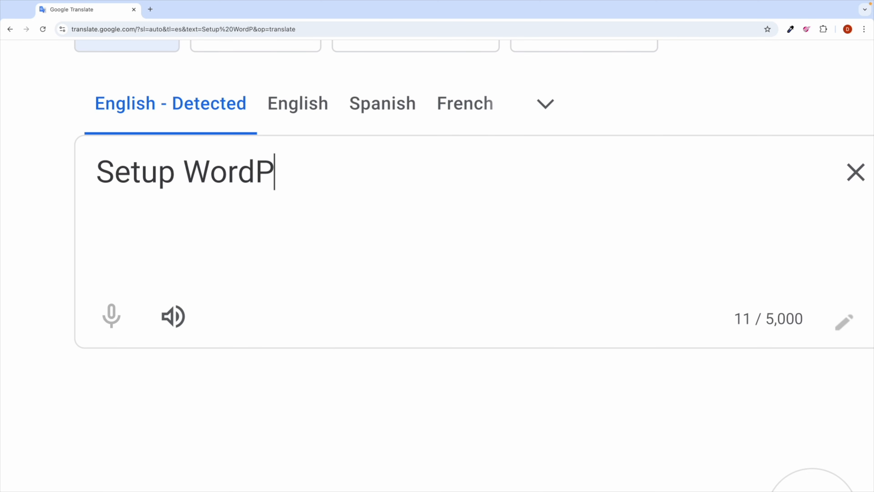
text(ress:)
key(Return)
text(1))
key(Caps_Lock)
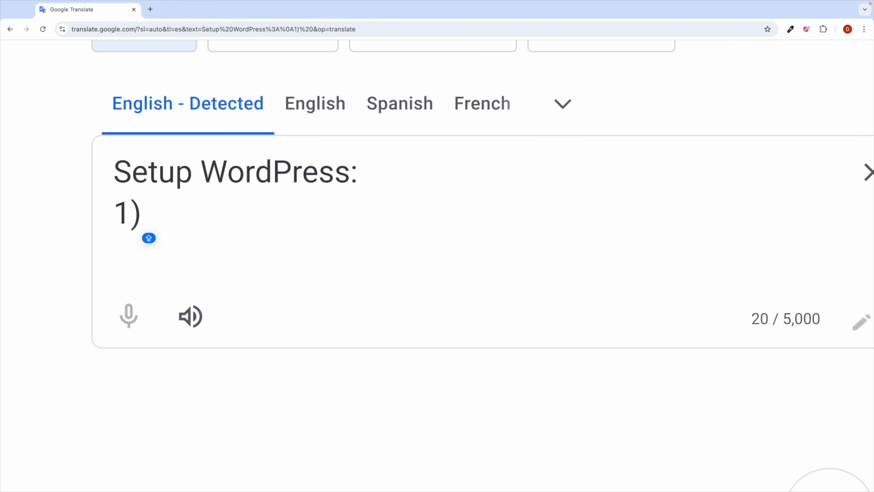
text(Setup Dom)
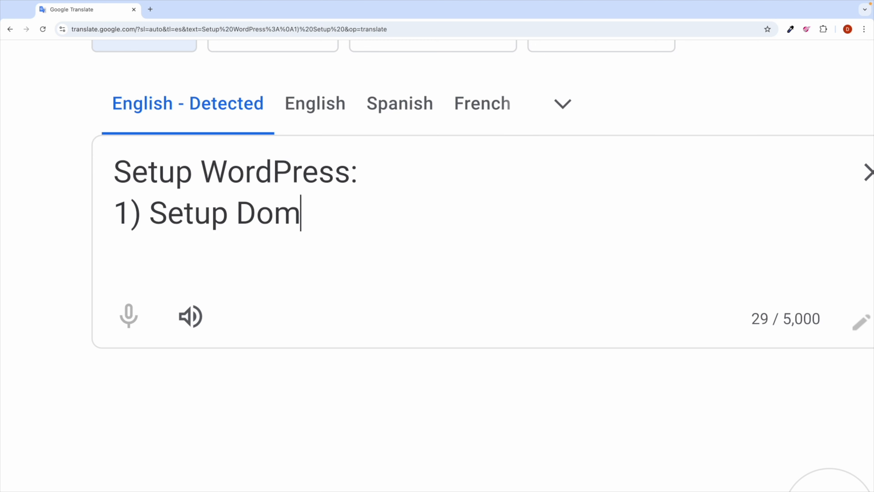
text(ain & Hosting)
key(Return)
text(2) Install Wordp)
key(BackSpace)
text(pR)
key(BackSpace)
key(BackSpace)
text(Press)
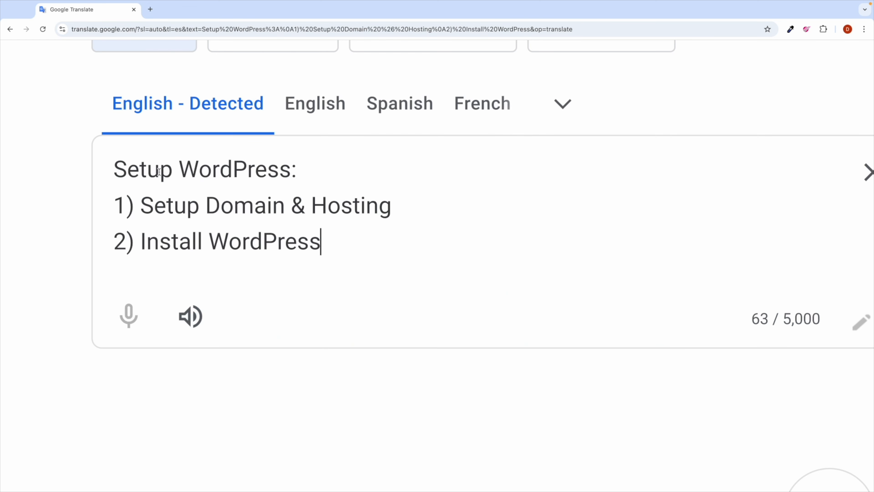
Step: Highlight the whole three-line list, then select the word WordPress on the last line
drag(324, 240, 113, 174)
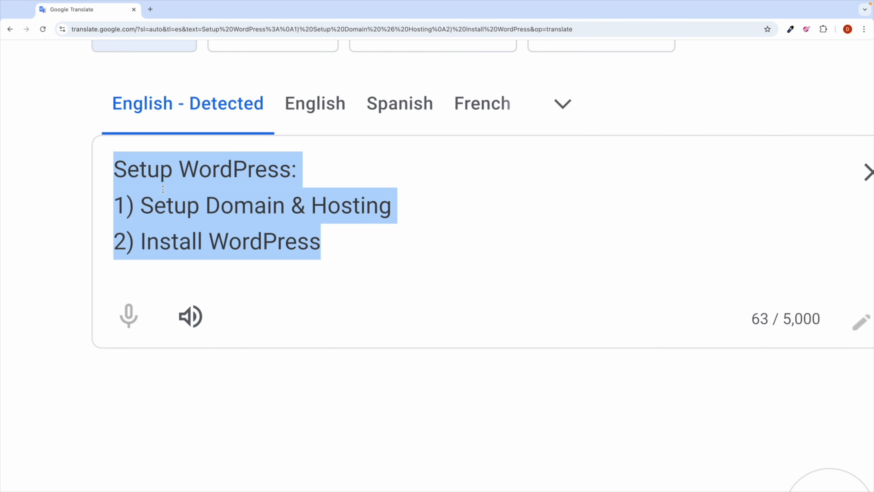
double_click(244, 242)
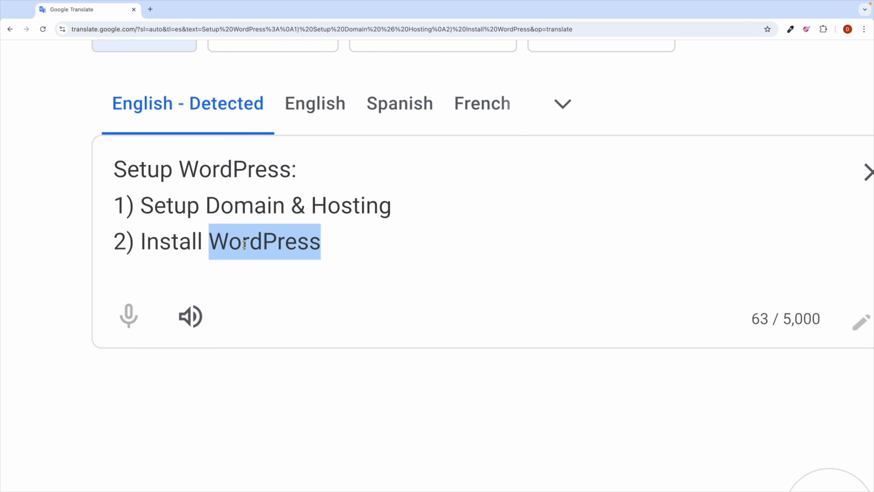
click(331, 240)
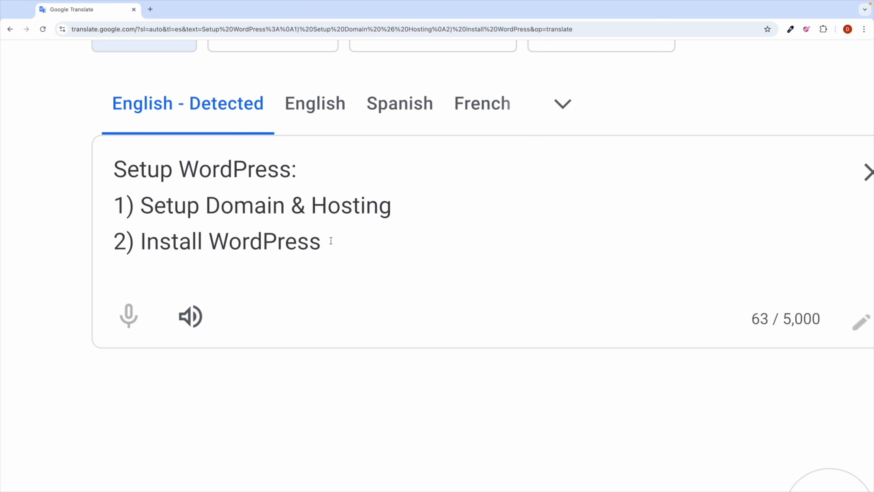
double_click(279, 244)
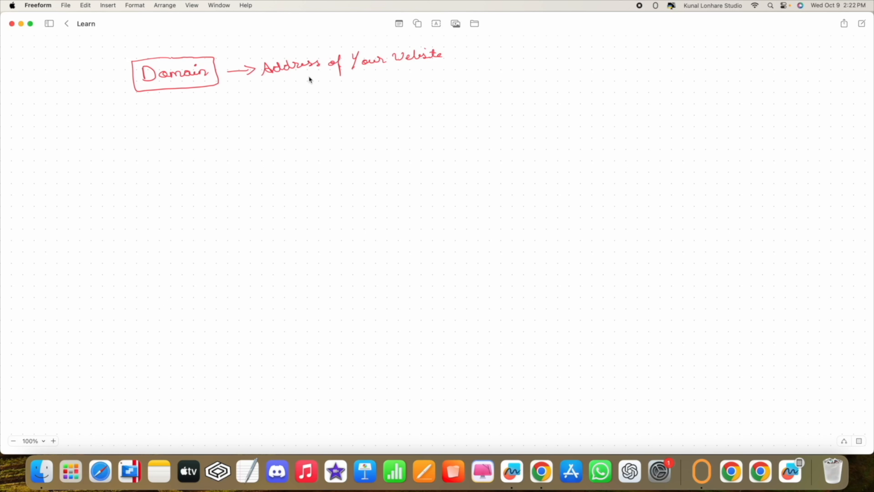
Step: Underline 'Address' and 'Your Website', then handwrite '/ Application / apps' and underline both words
drag(279, 77, 306, 71)
drag(366, 73, 410, 69)
mouse_move(456, 42)
mouse_down()
mouse_move(448, 64)
mouse_move(466, 47)
mouse_move(471, 65)
mouse_move(488, 47)
mouse_move(507, 53)
mouse_move(513, 44)
mouse_move(542, 58)
mouse_move(537, 68)
mouse_move(555, 53)
mouse_move(596, 49)
mouse_up()
click(525, 49)
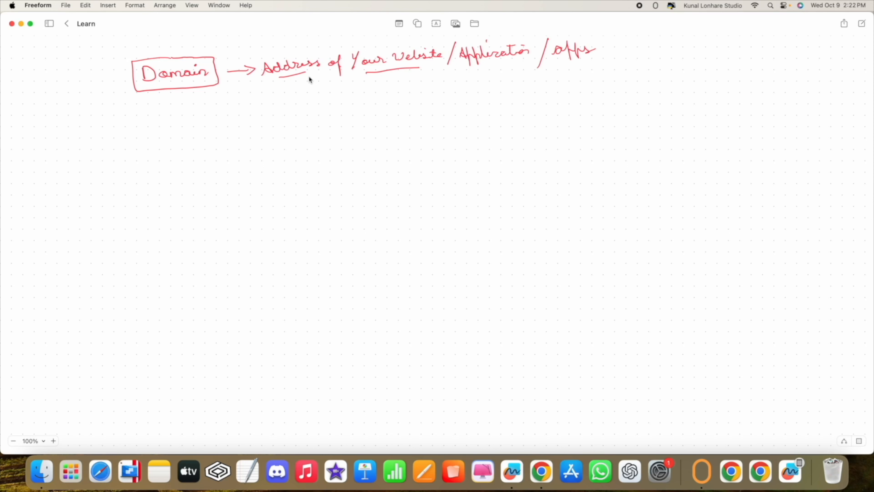
drag(468, 65, 500, 58)
drag(562, 60, 588, 55)
Step: Load apple.com in Chrome and scroll through the Apple homepage
key(ctrl+Right)
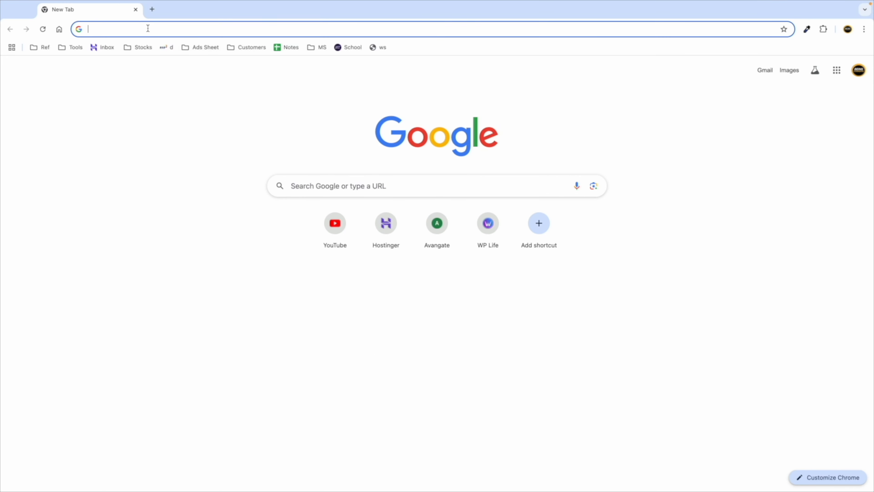
text(appl)
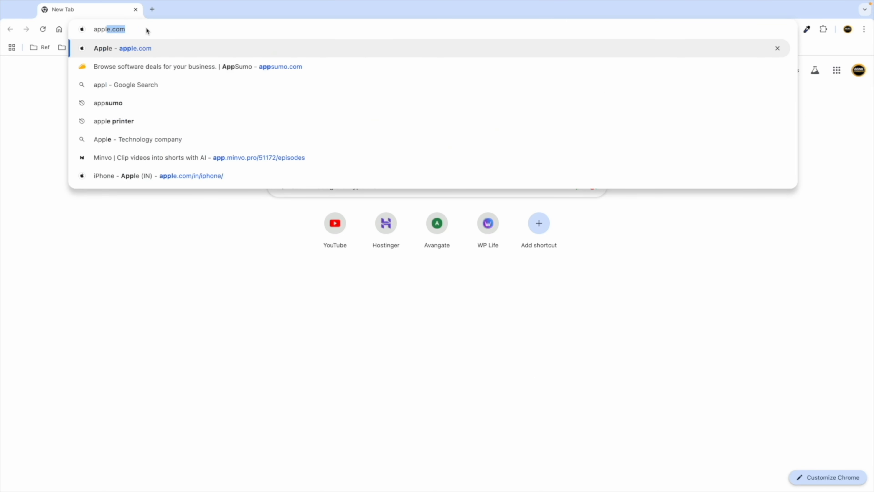
text(e.com)
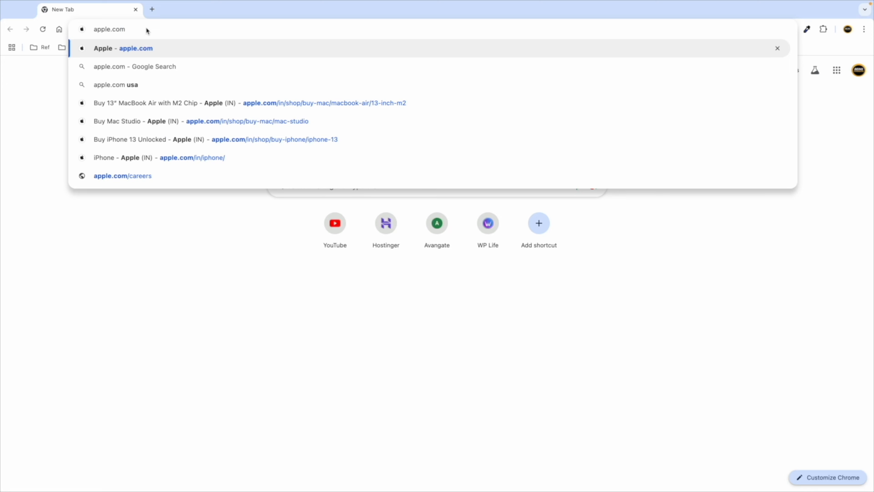
key(Return)
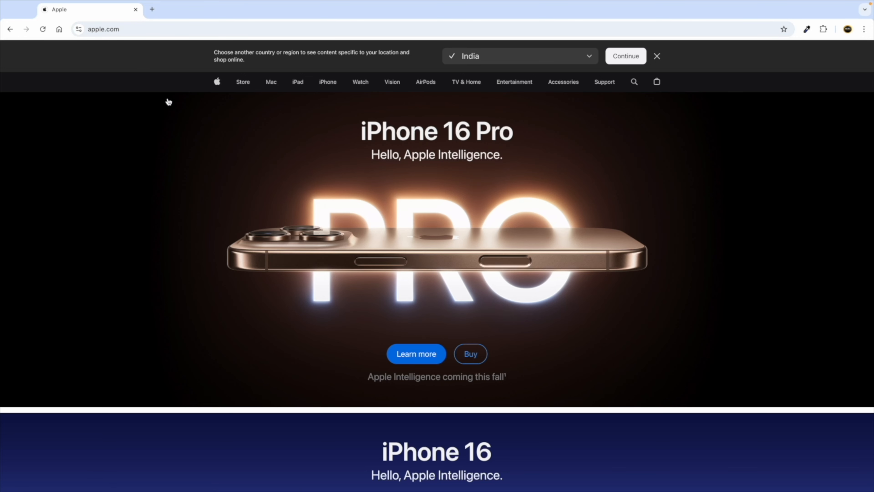
scroll(320, 217, down, 8)
scroll(319, 216, down, 7)
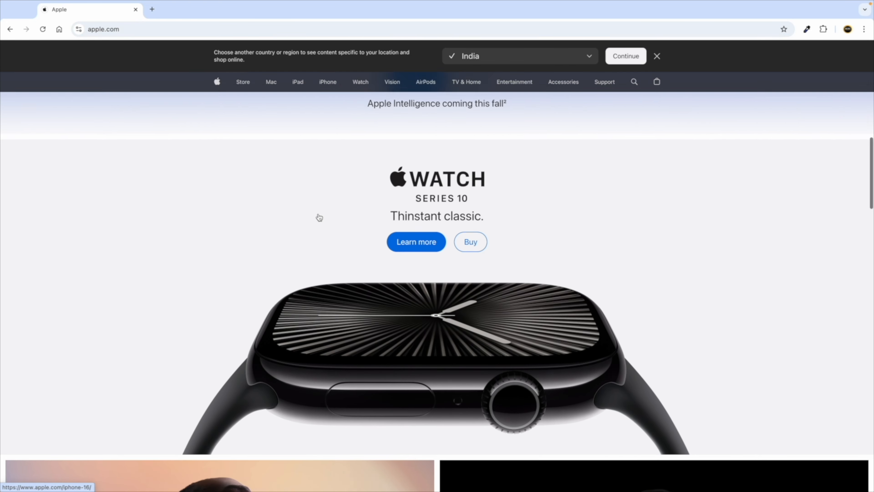
scroll(139, 117, up, 5)
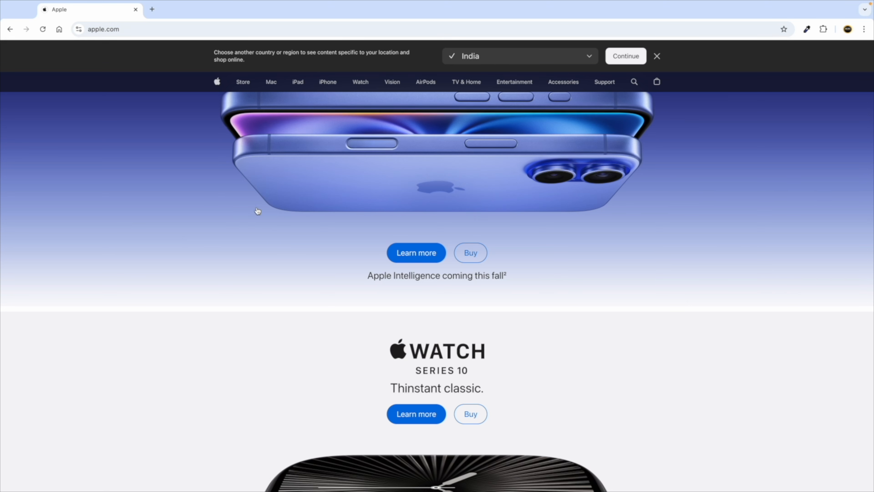
click(134, 34)
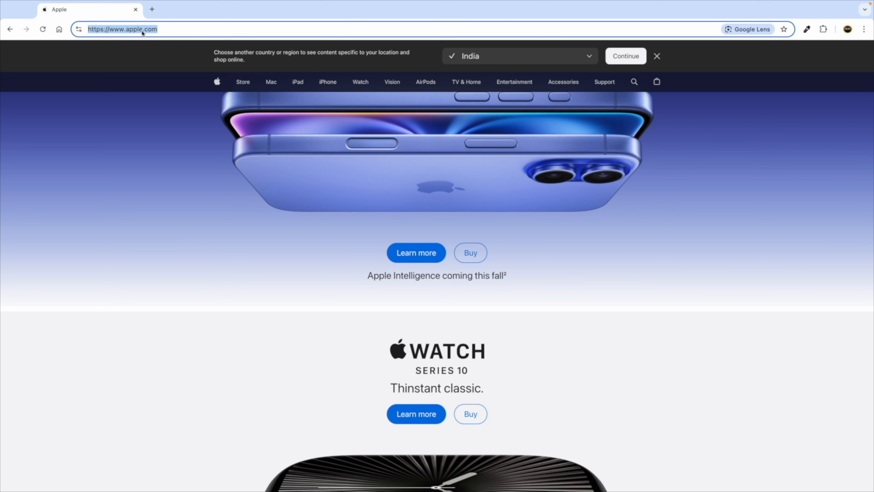
Step: Load amazon.com in a new second tab
click(152, 9)
text(a)
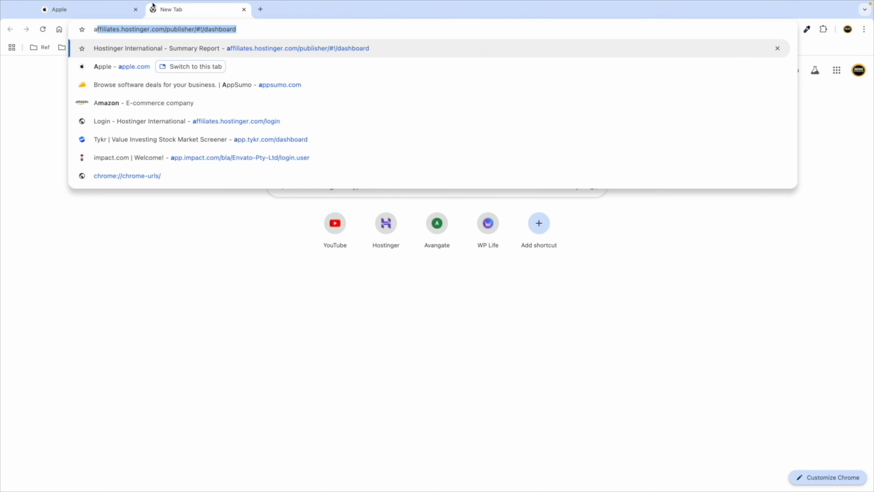
text(mazon.com)
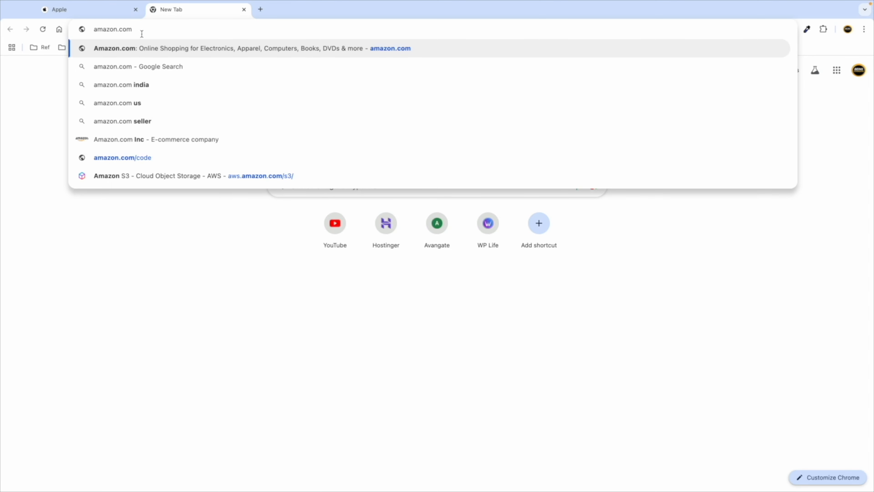
key(Return)
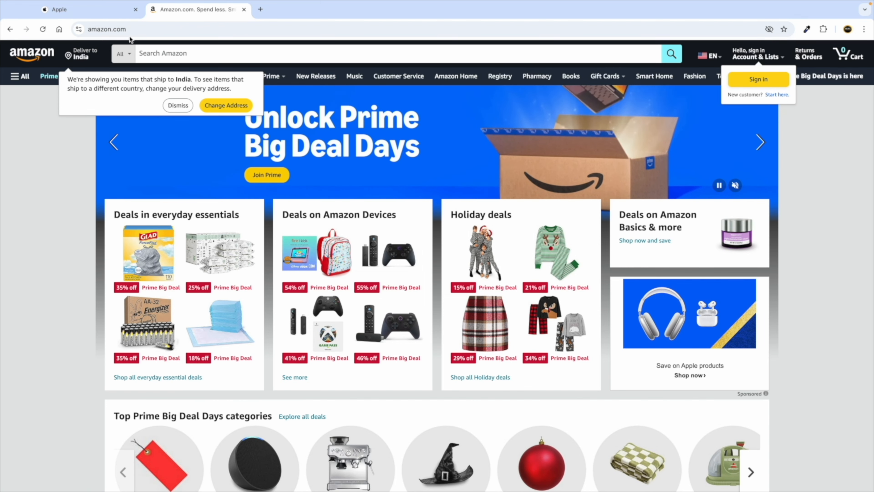
click(124, 30)
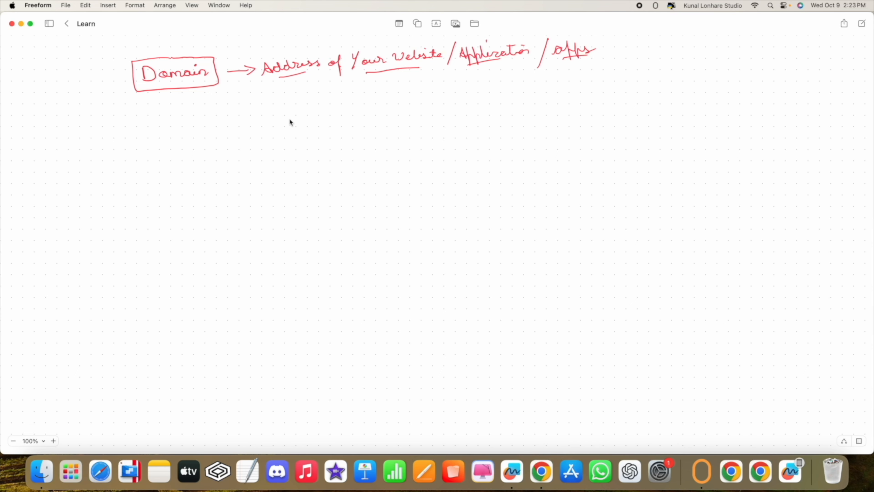
Step: Add a blank tab beside Amazon, enter website.com as its address, and return to Freeform
key(ctrl+Right)
double_click(251, 27)
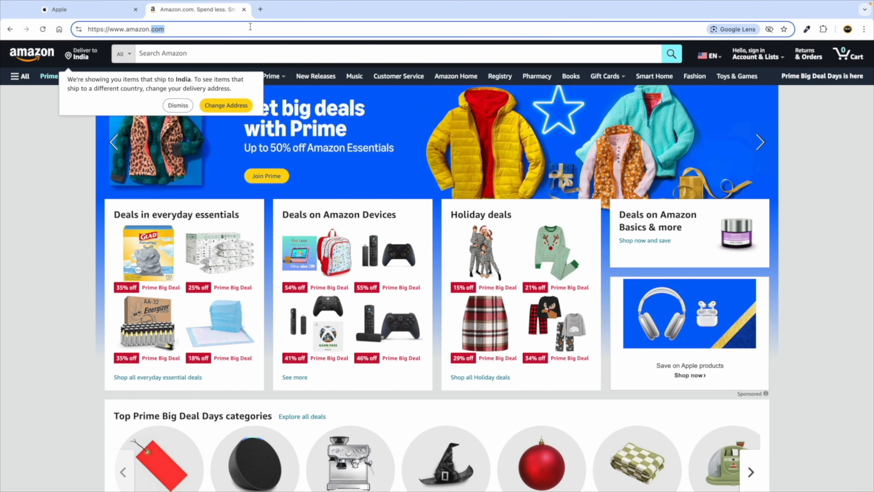
click(261, 10)
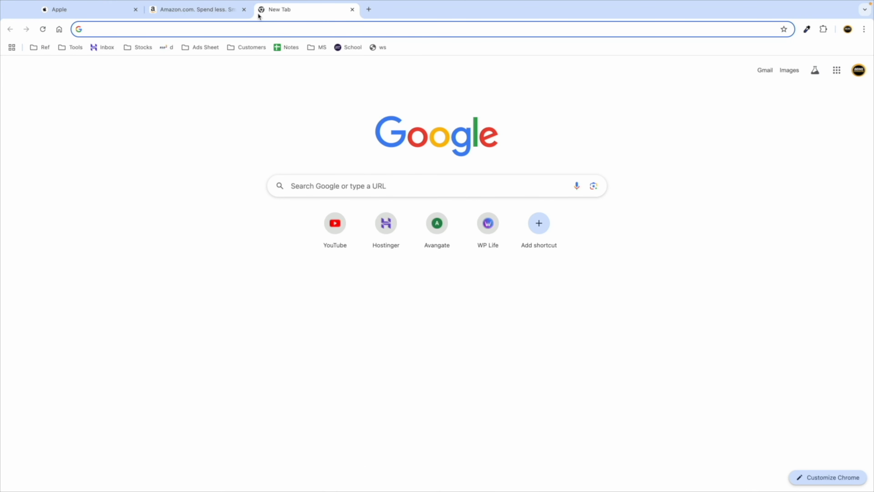
click(219, 12)
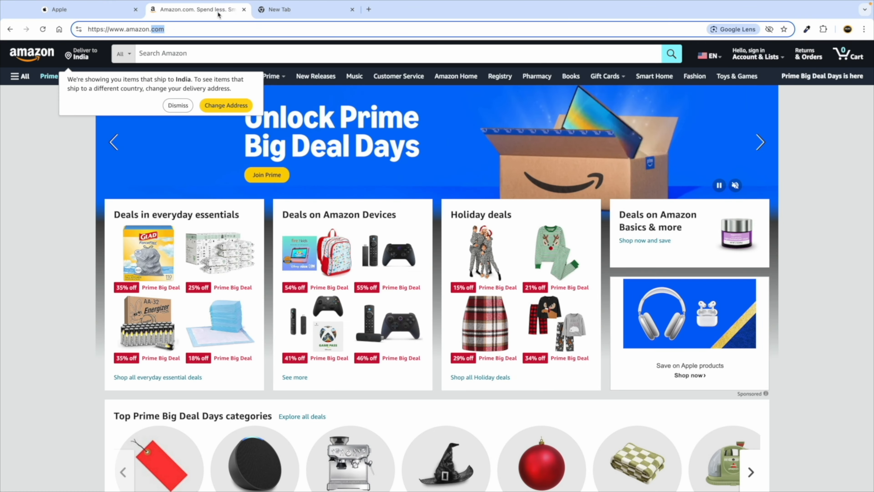
click(279, 10)
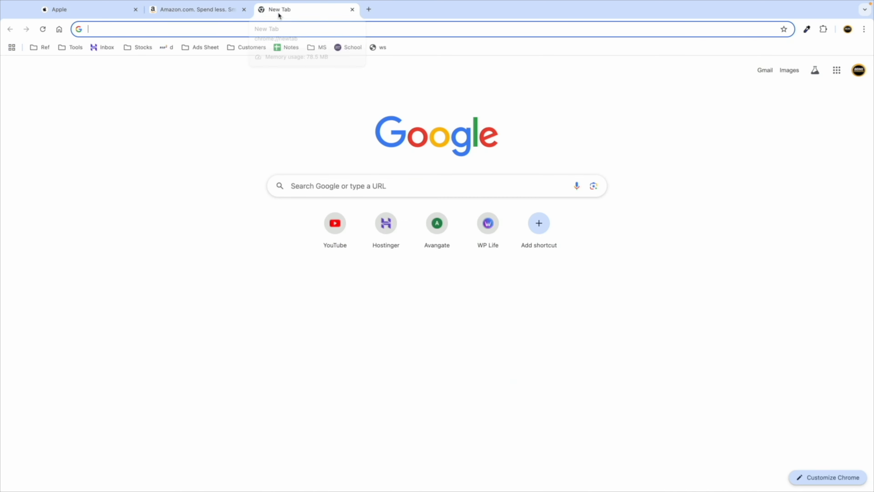
text(website.com)
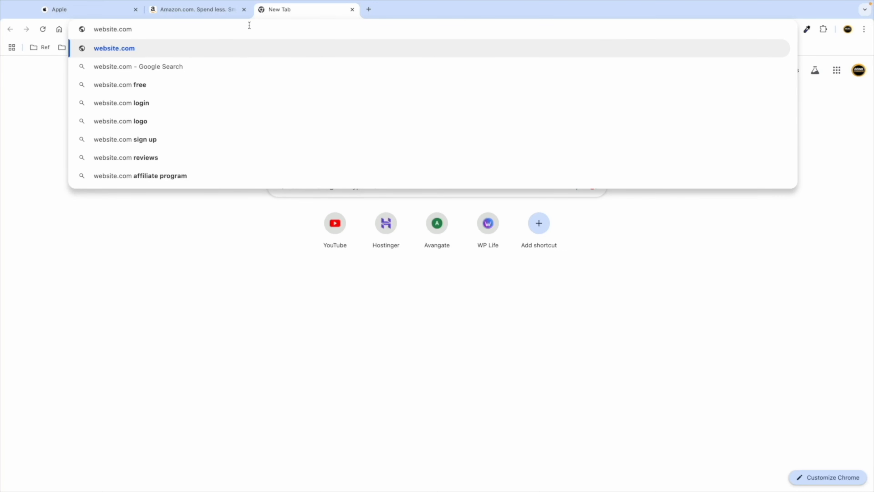
key(ctrl+Left)
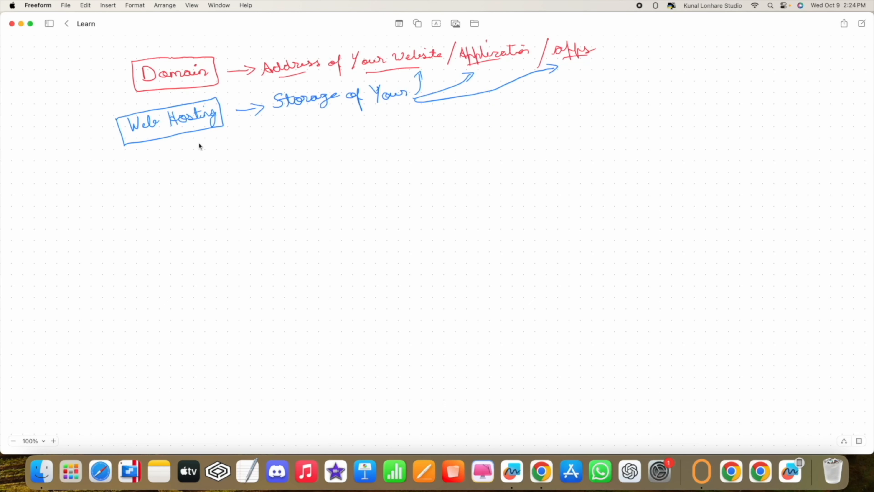
Step: Scroll through the Apple homepage tab, then switch to the Amazon tab and scroll down
key(ctrl+Right)
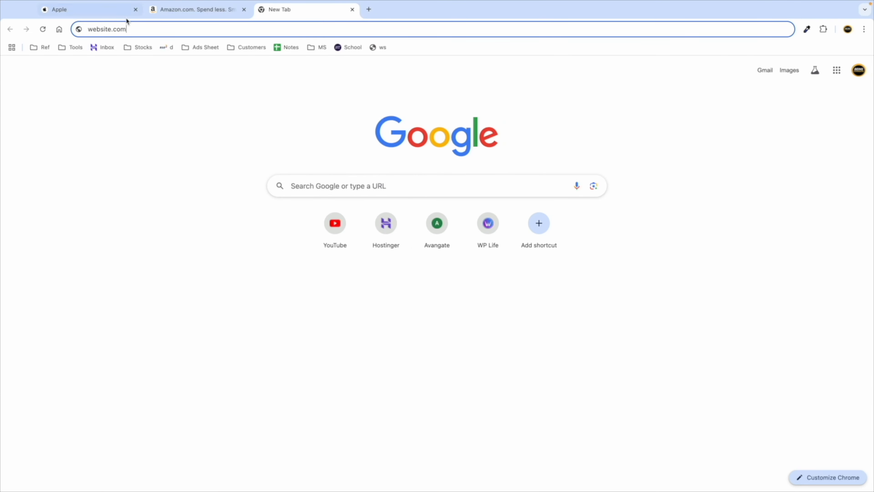
click(107, 15)
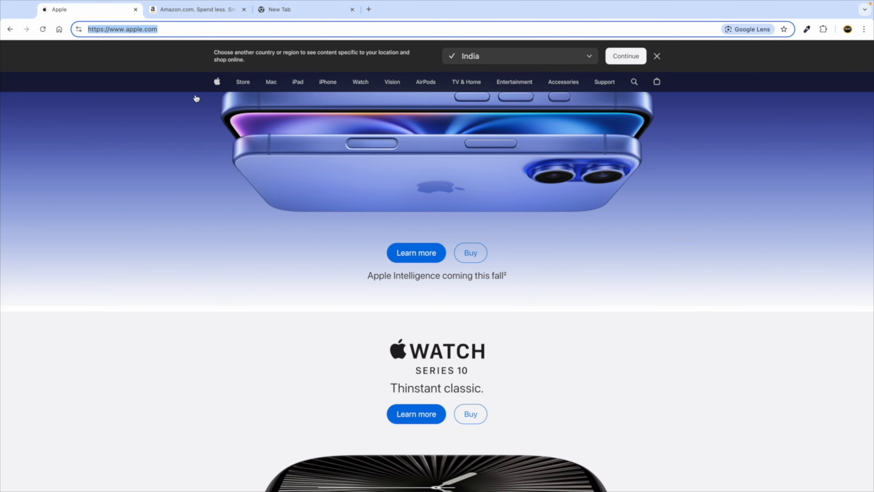
scroll(287, 176, up, 3)
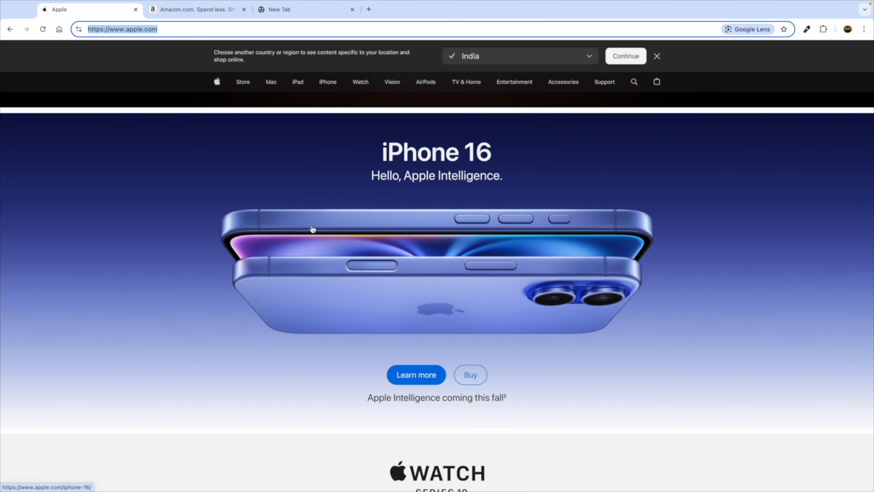
scroll(280, 381, down, 4)
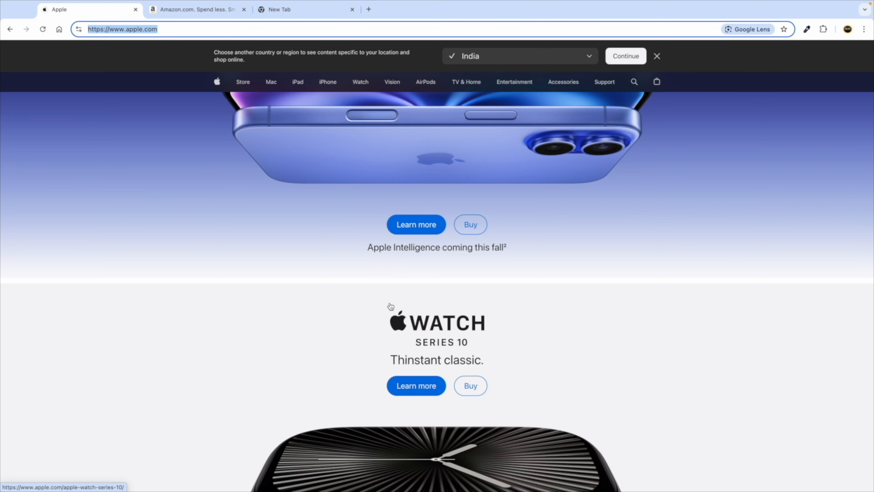
scroll(391, 306, down, 7)
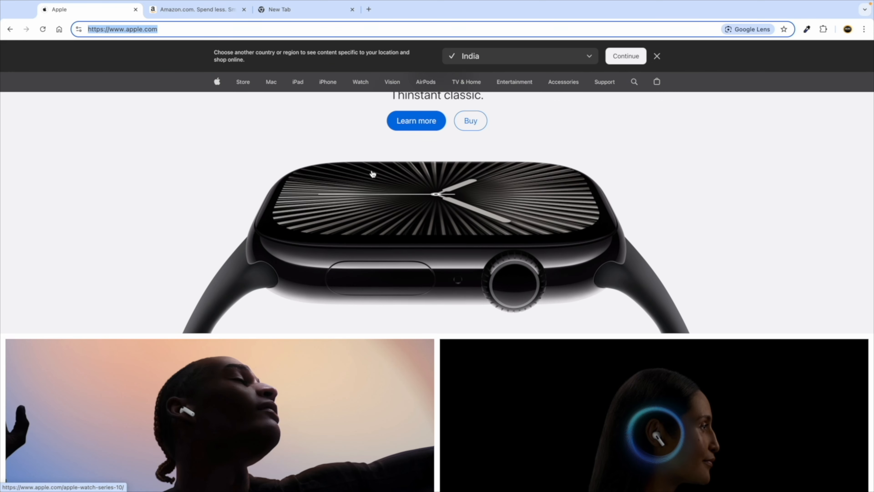
scroll(334, 361, down, 7)
scroll(335, 361, down, 10)
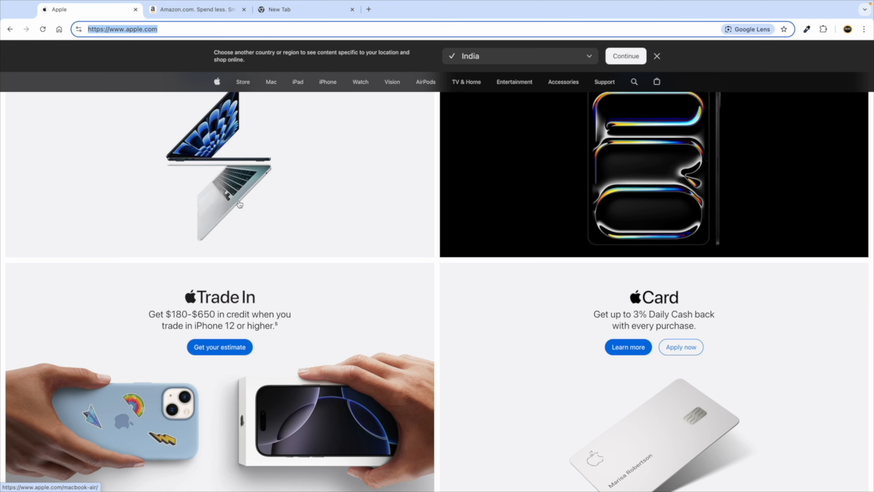
scroll(240, 204, up, 2)
click(190, 10)
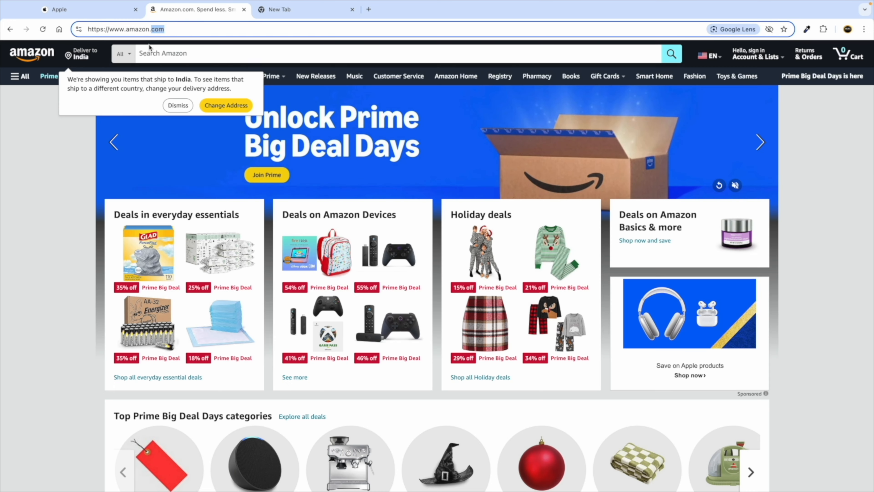
scroll(183, 265, down, 5)
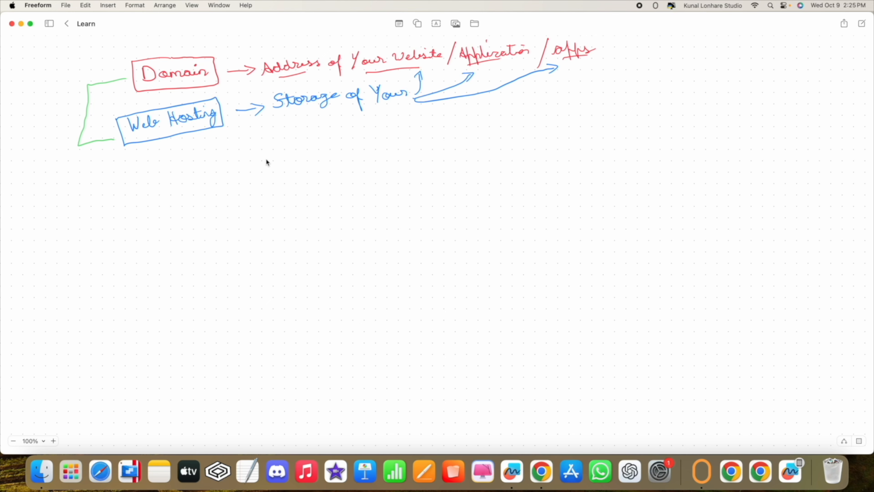
Step: Pan the Freeform canvas up and left around the green Setup sketch, then move to Chrome
scroll(268, 162, up, 5)
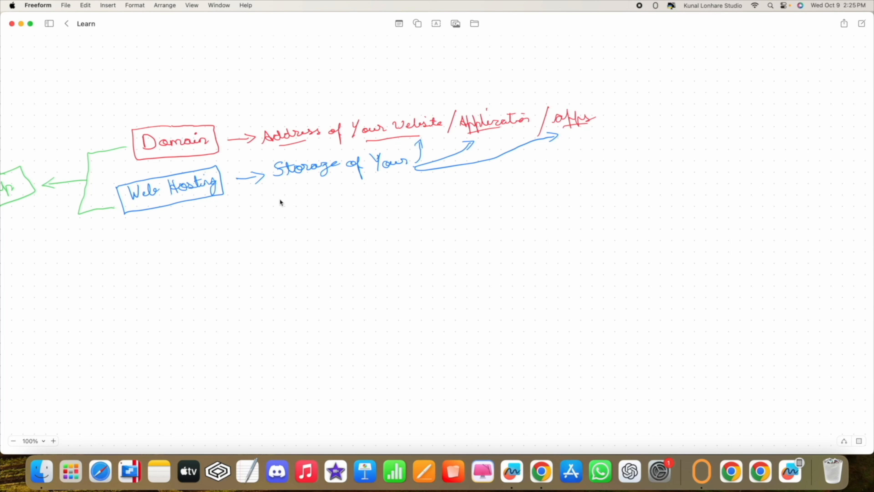
scroll(279, 198, left, 10)
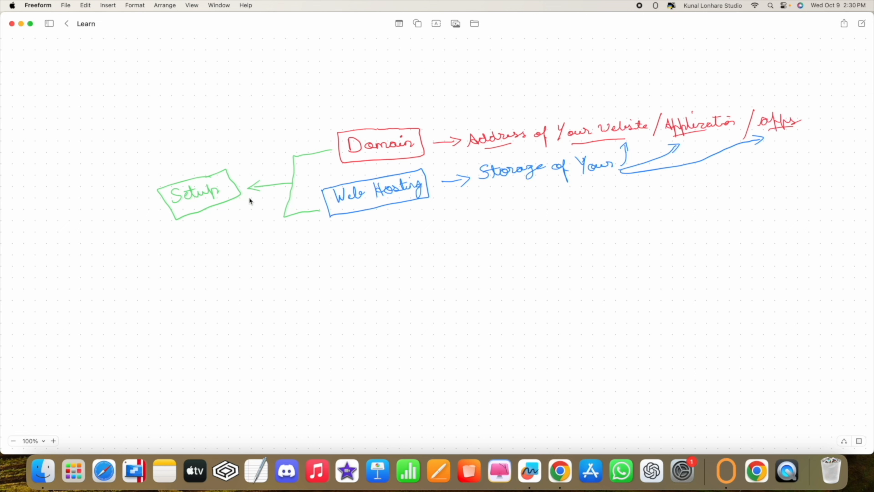
key(ctrl+Right)
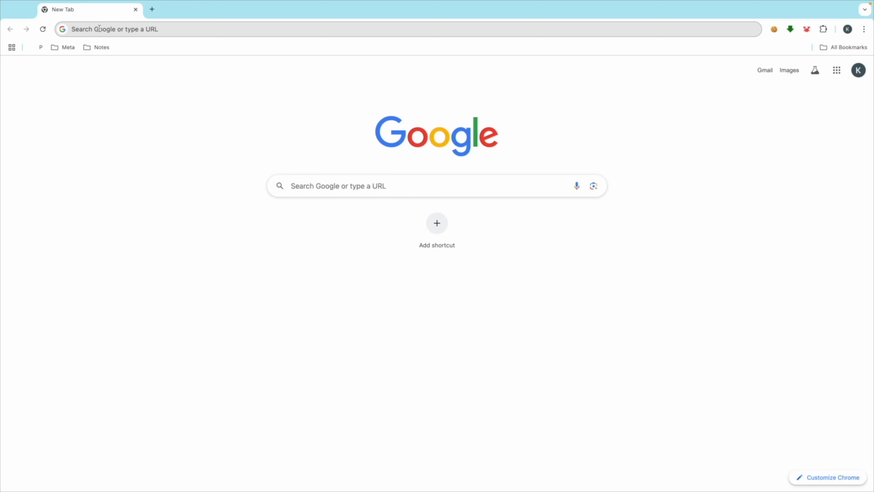
Step: Go to hostinger.com/beingcommerce and open the site's country and language chooser
click(99, 29)
text(hostin)
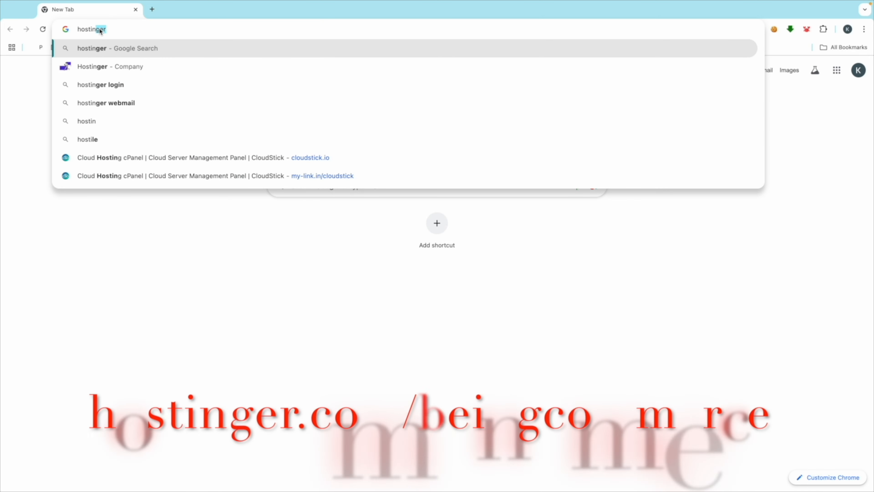
text(ger.co)
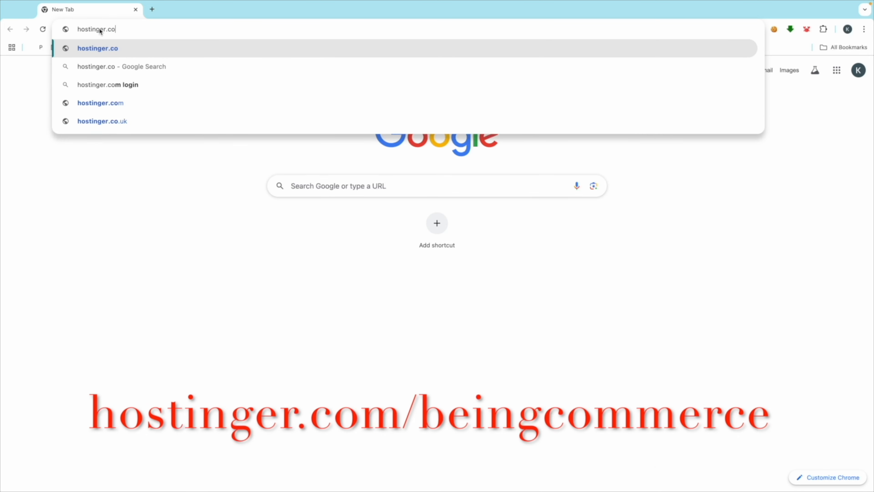
text(m)
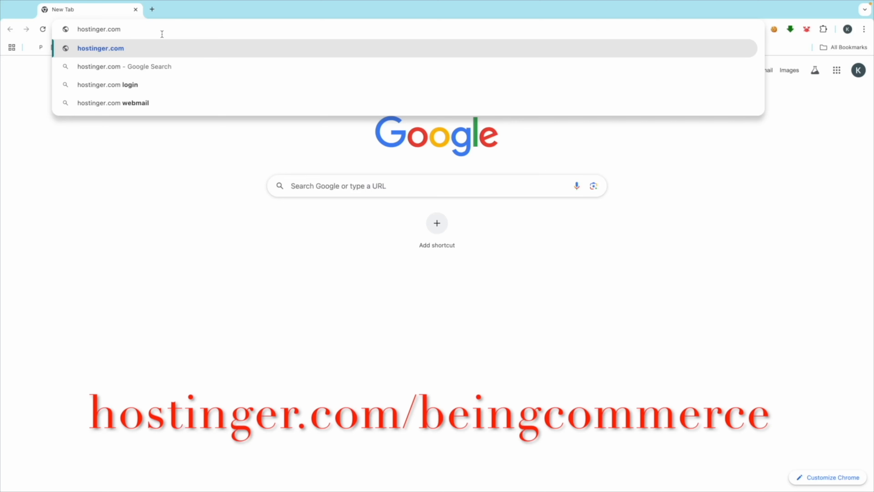
text(/b)
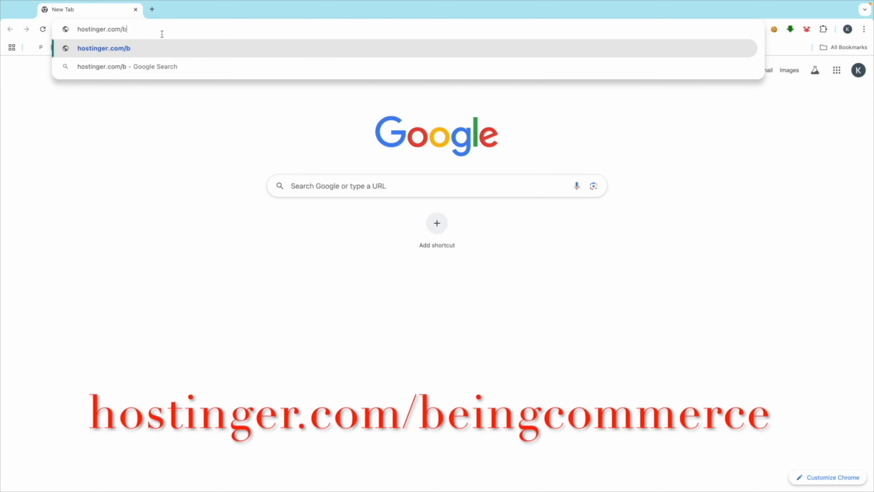
text(eingcommerce)
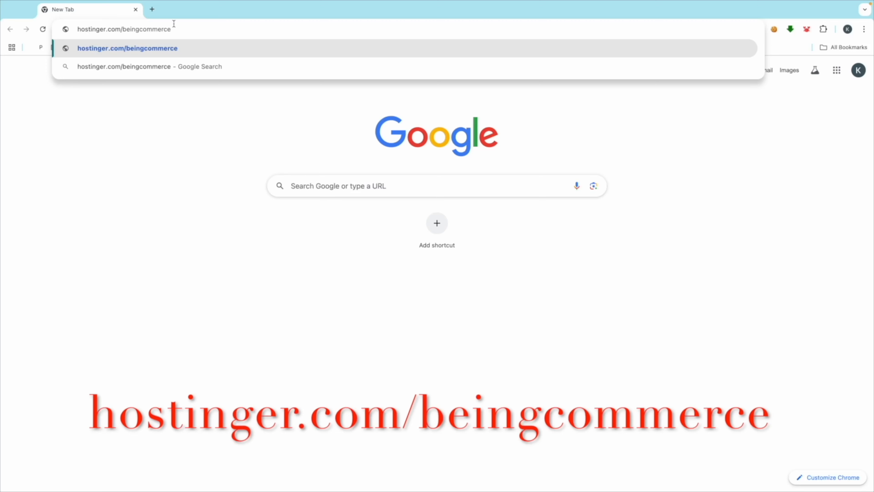
key(Return)
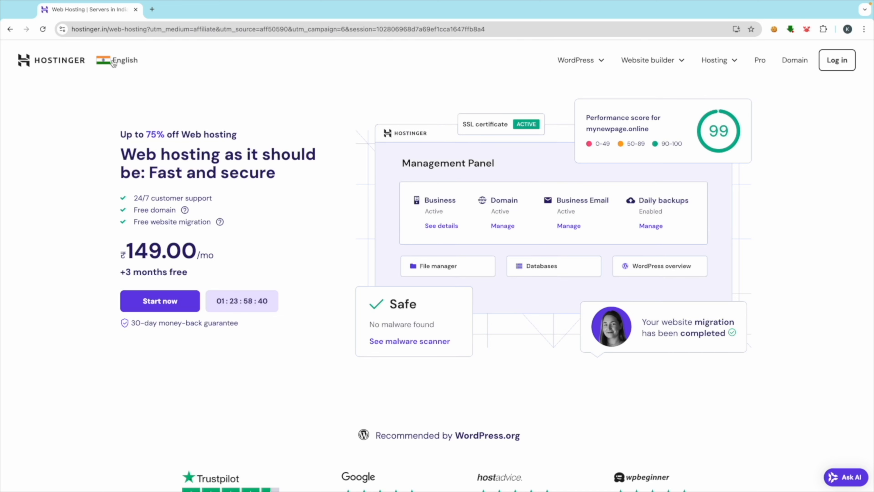
click(113, 63)
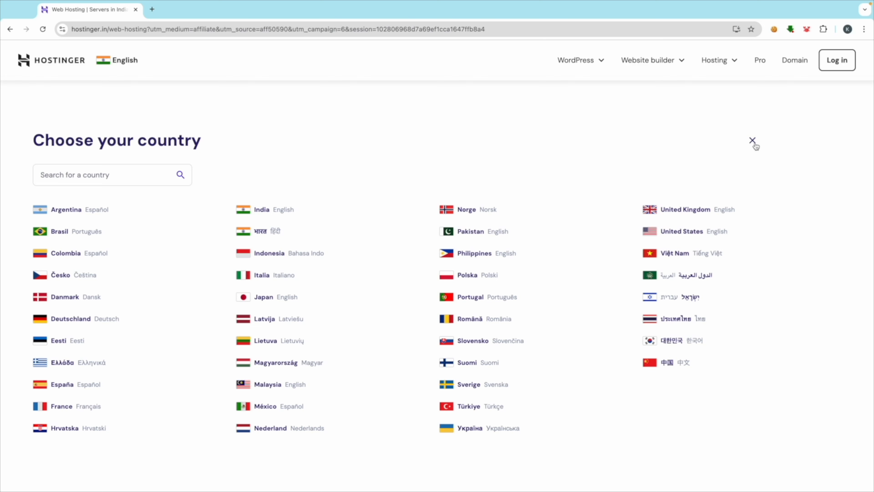
Step: Choose United States from the country list so prices show as US$2.99/mo
click(674, 233)
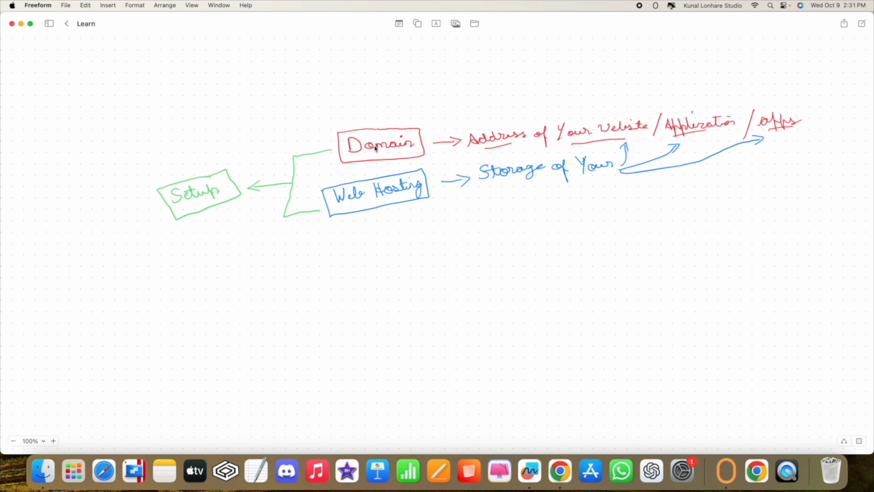
key(ctrl+Right)
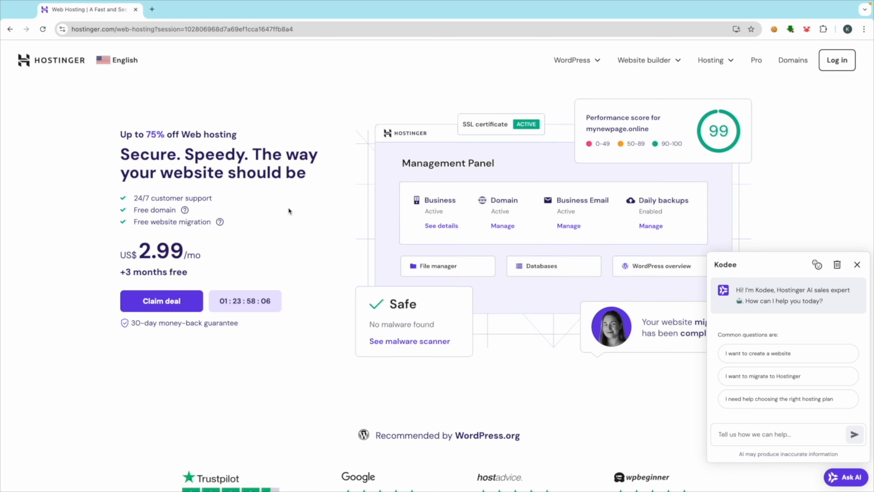
Step: Open Web hosting, scroll to the Premium, Business and Cloud Startup prices, then browse the Hosting and WordPress menus
click(731, 61)
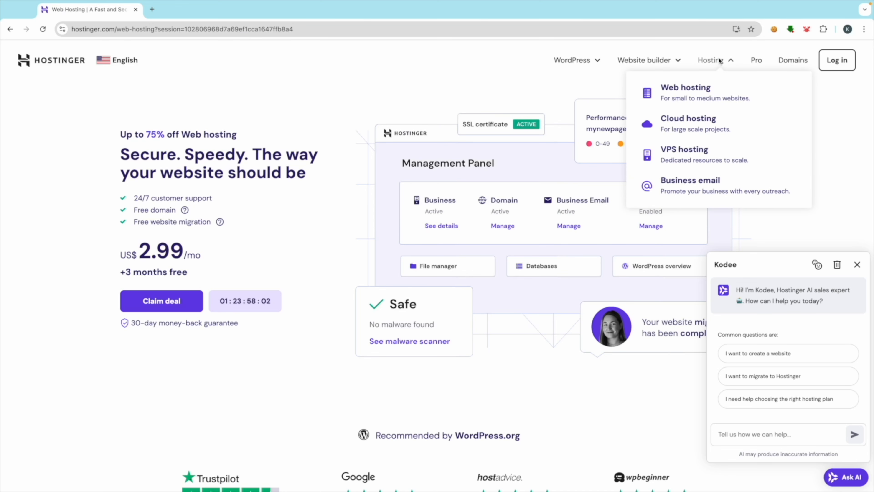
click(694, 91)
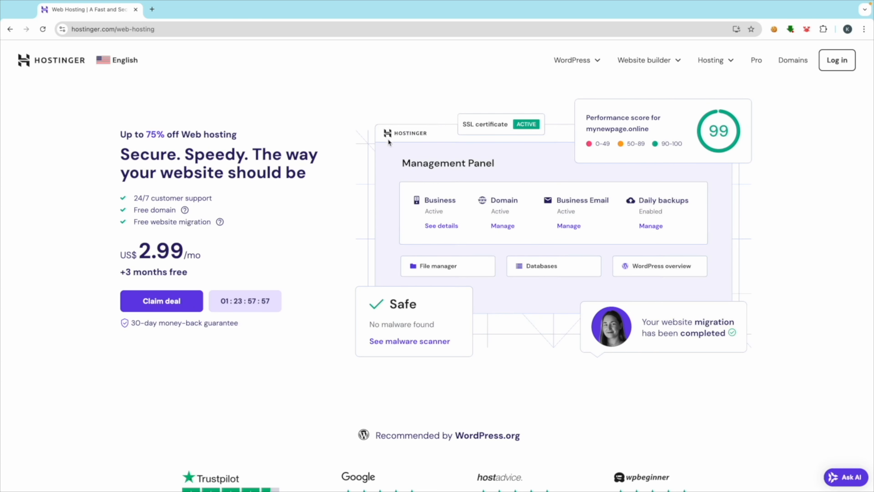
scroll(330, 242, down, 5)
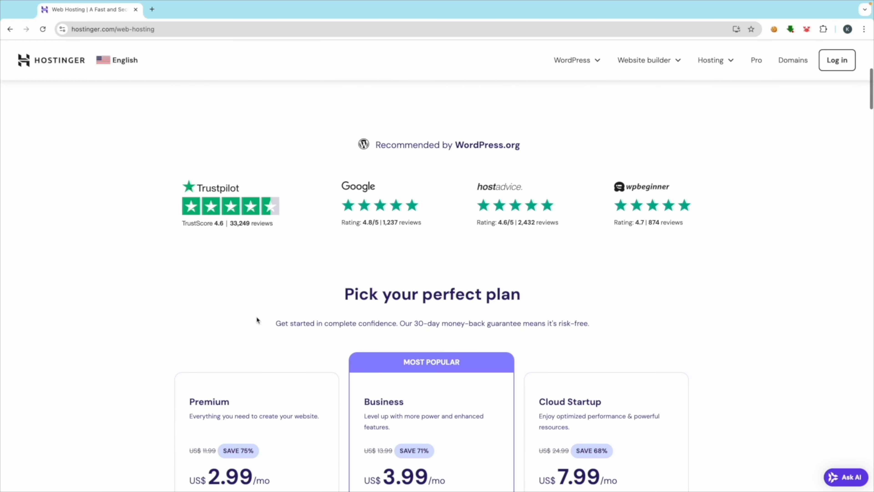
scroll(257, 321, down, 3)
scroll(329, 315, down, 2)
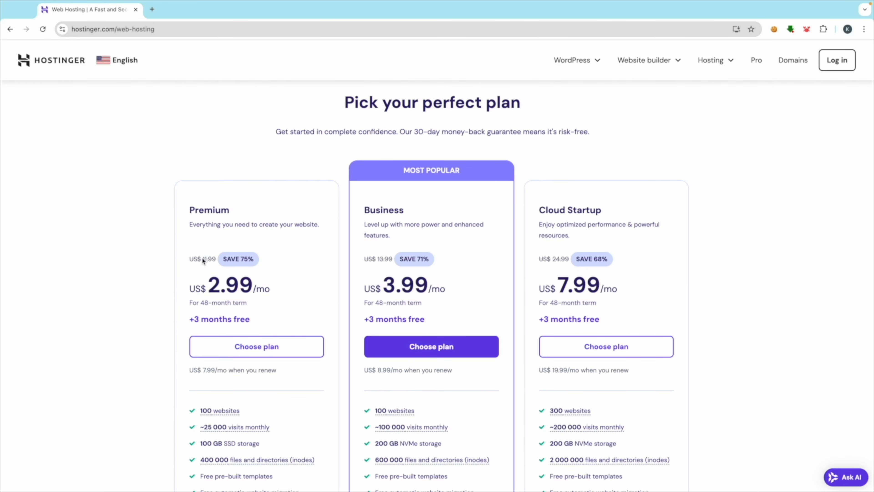
scroll(203, 262, down, 3)
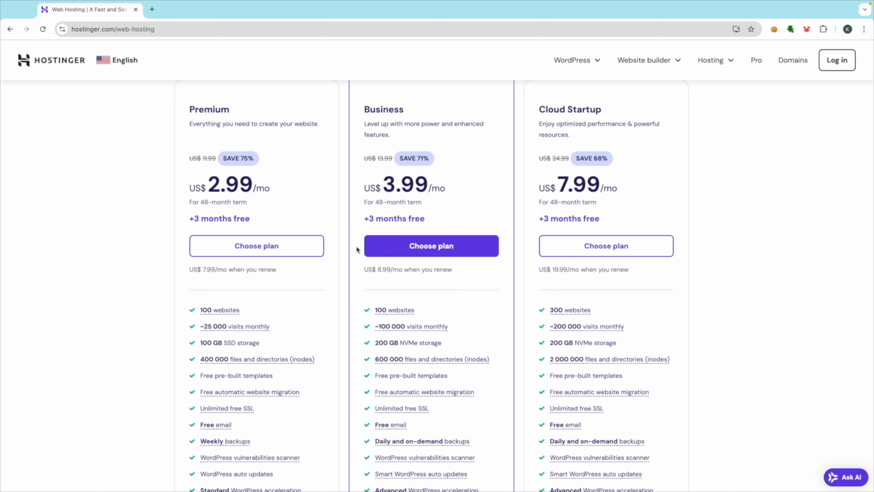
scroll(354, 207, down, 3)
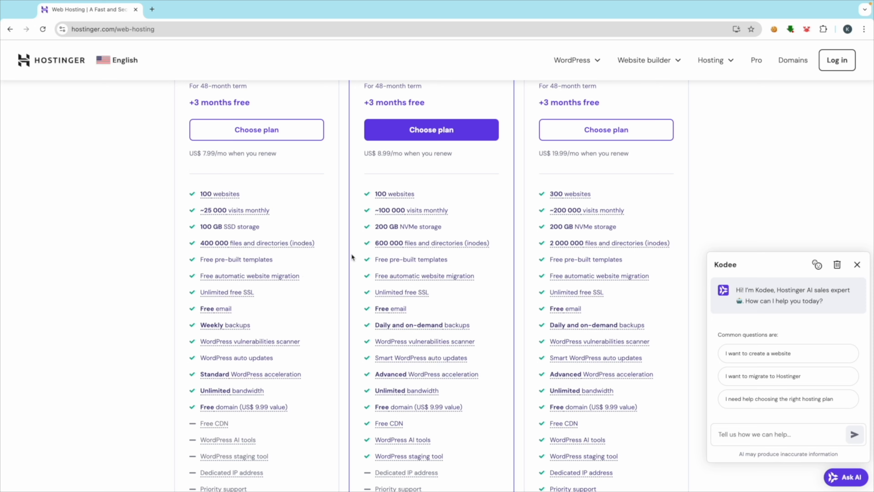
scroll(352, 257, up, 2)
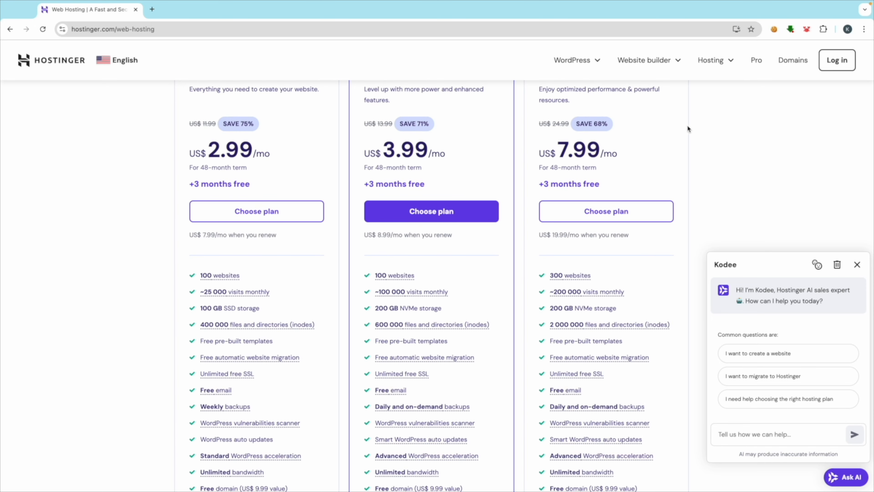
click(726, 63)
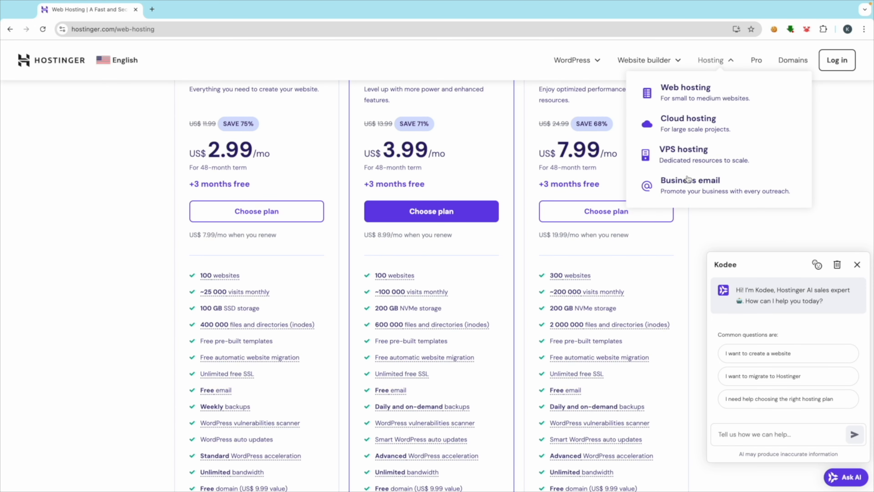
click(584, 60)
Step: Glance over the Managed WordPress Hosting page, then return to the Web hosting plans page
click(542, 95)
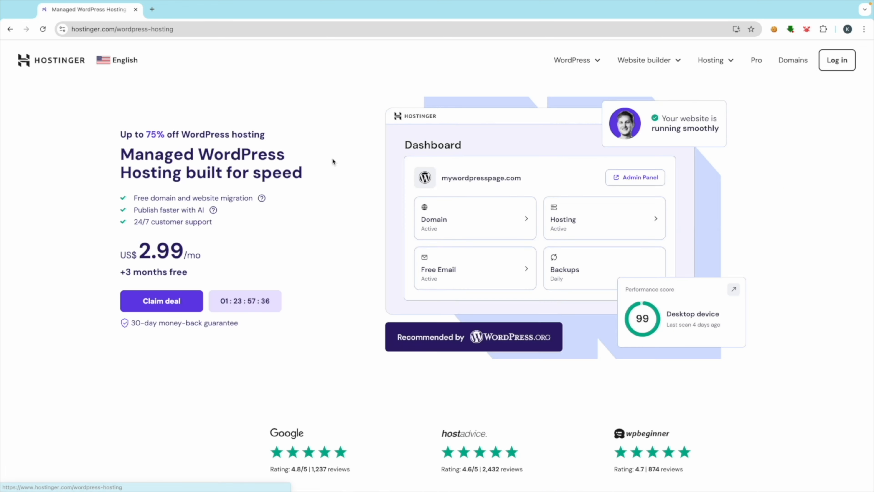
scroll(295, 296, down, 5)
scroll(304, 332, down, 7)
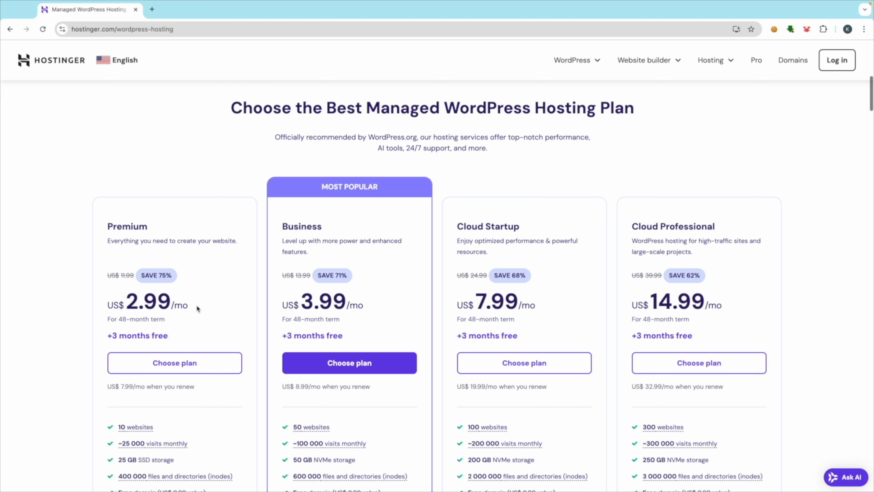
scroll(429, 257, up, 15)
click(730, 60)
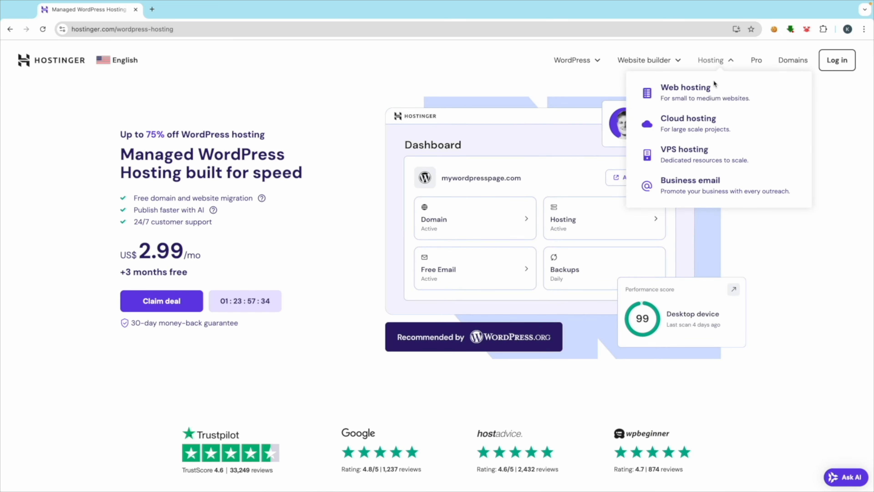
click(687, 87)
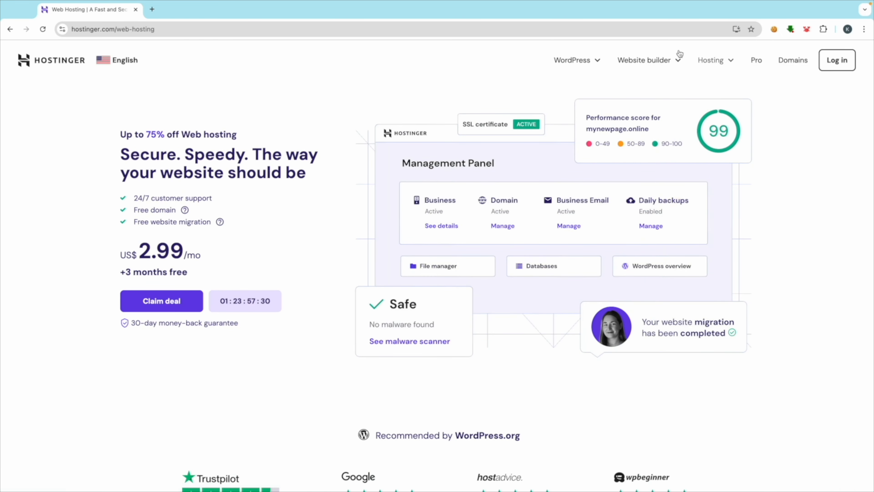
Step: Scroll to 'Pick your perfect plan' and expand See all features for every plan
click(713, 60)
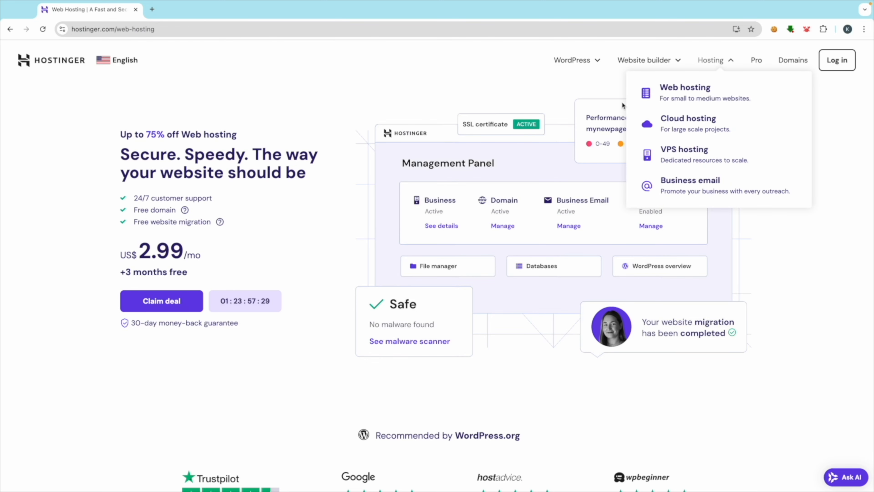
scroll(207, 355, down, 4)
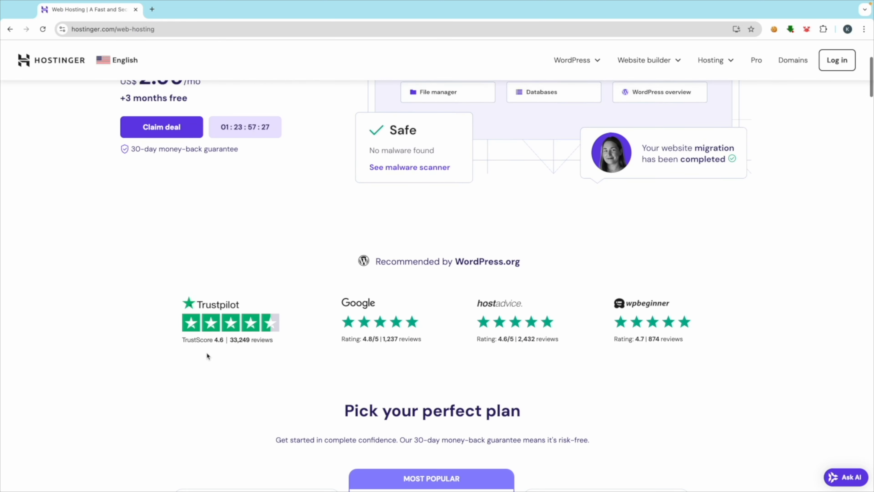
scroll(208, 356, down, 9)
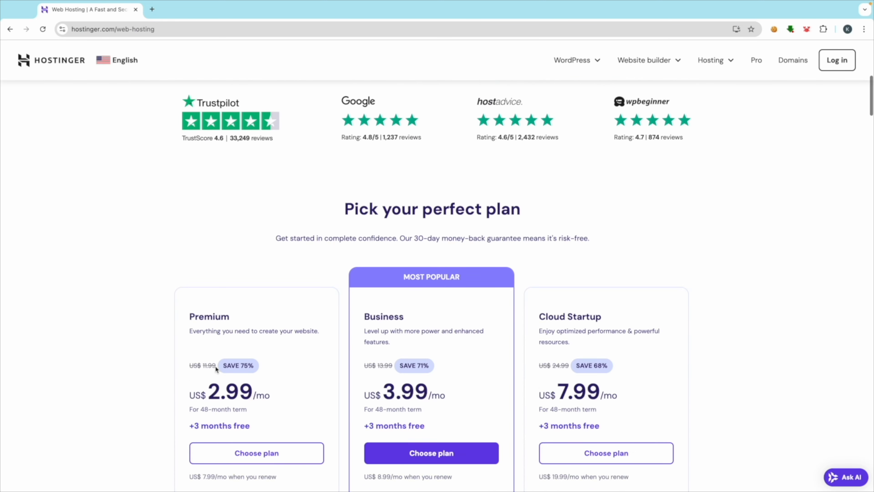
scroll(222, 369, down, 5)
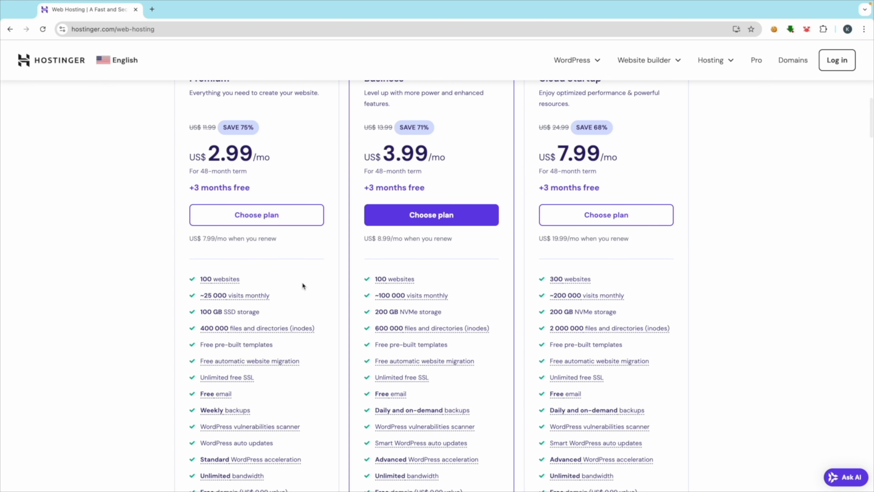
scroll(206, 275, down, 4)
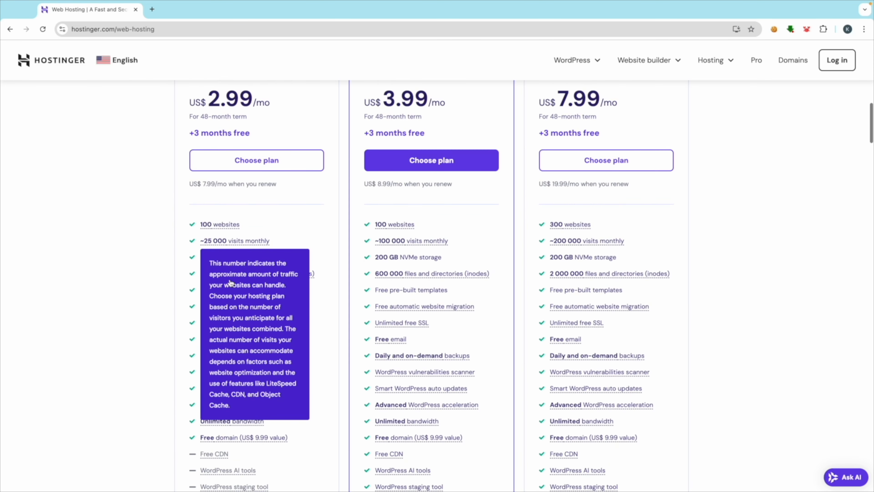
scroll(148, 294, down, 1)
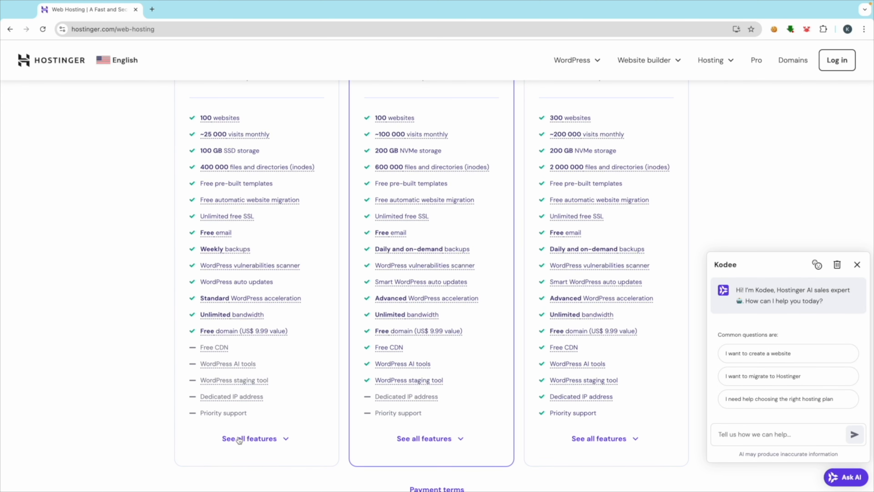
click(268, 438)
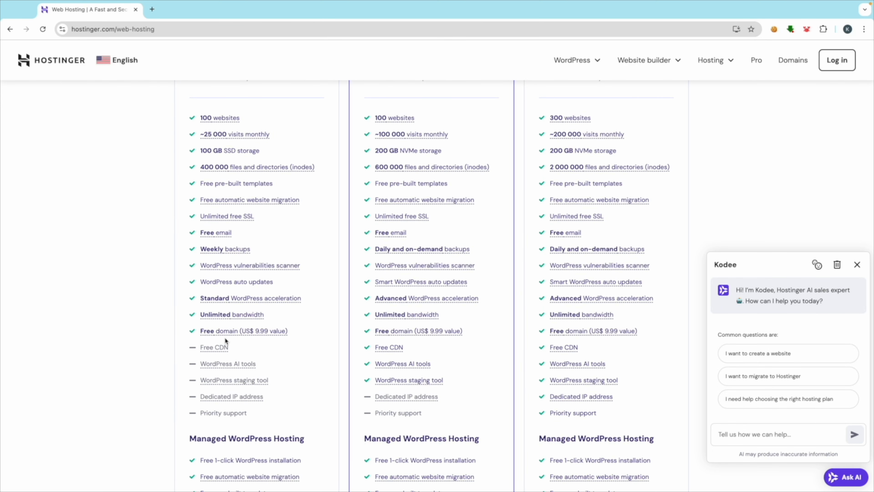
scroll(225, 337, up, 3)
mouse_move(225, 334)
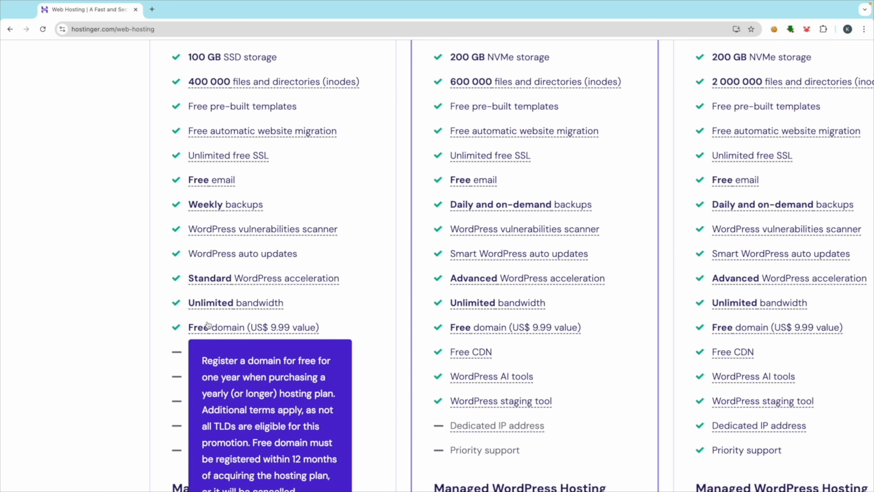
key(ctrl+Left)
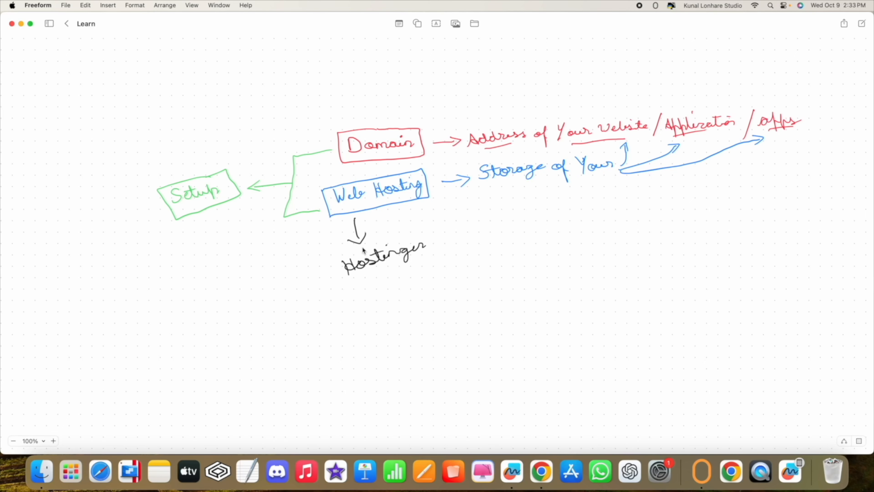
Step: Review the Premium plan's feature tooltips on Hostinger, then return to the Freeform Learn board
key(ctrl+Right)
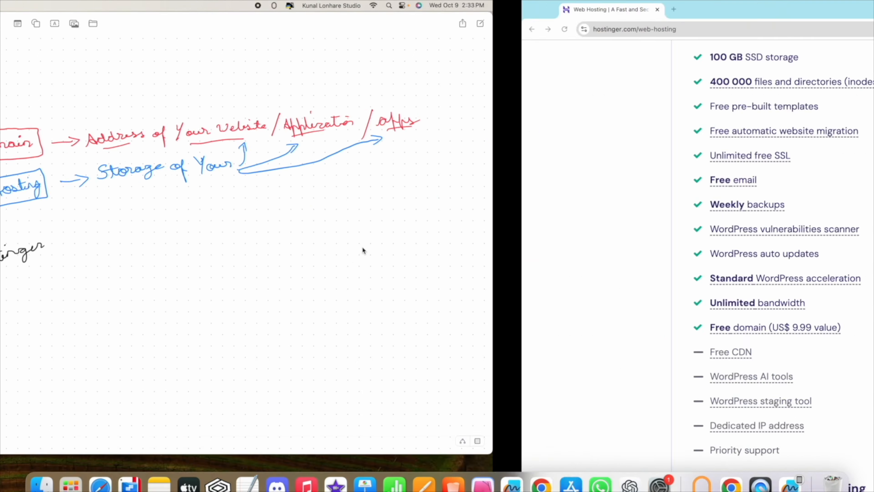
scroll(258, 241, up, 2)
scroll(257, 239, up, 3)
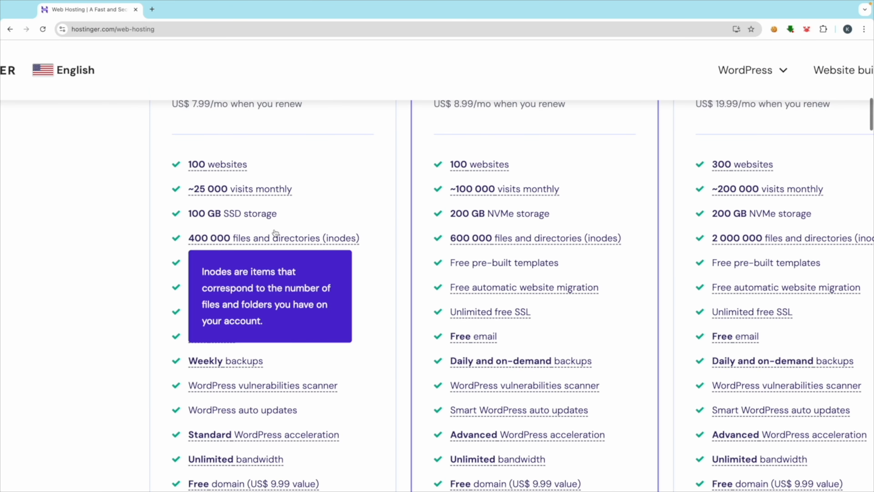
scroll(254, 140, up, 3)
scroll(252, 197, down, 3)
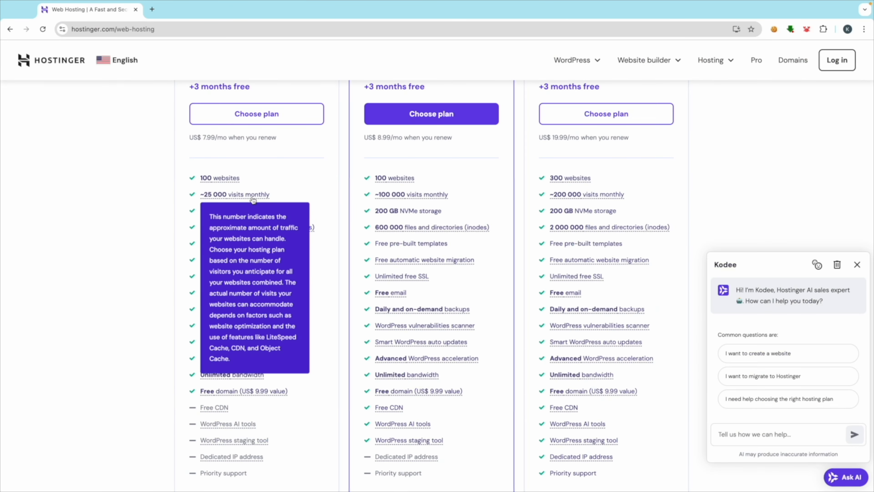
mouse_move(213, 180)
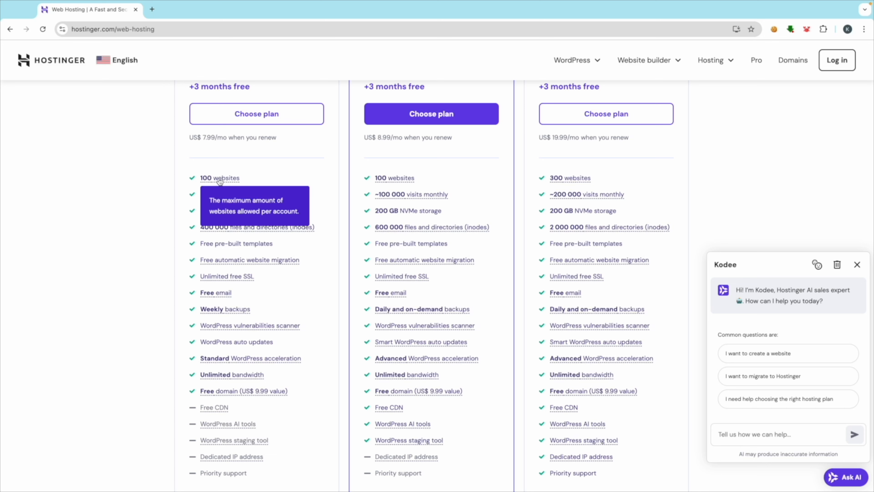
mouse_move(233, 195)
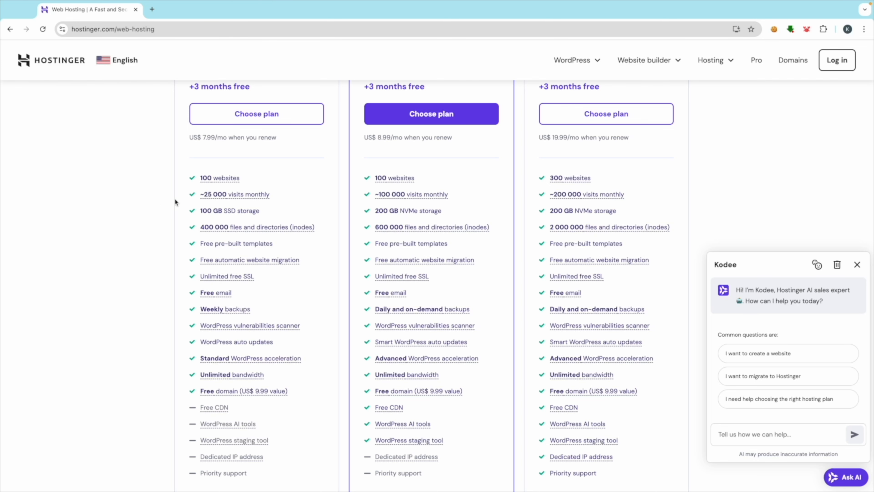
scroll(221, 196, up, 3)
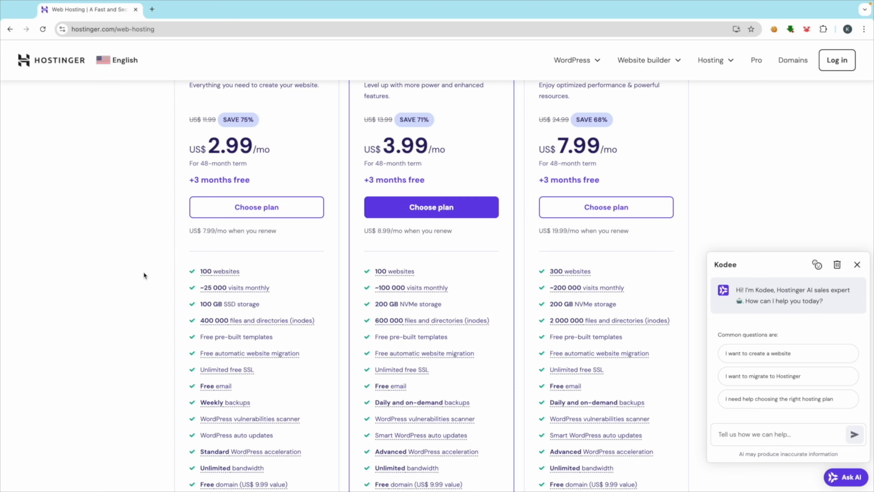
scroll(143, 271, down, 4)
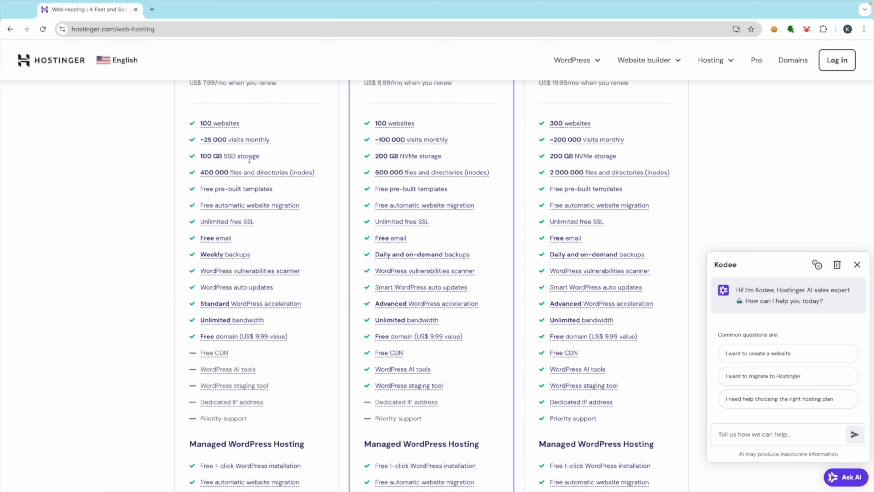
key(ctrl+Left)
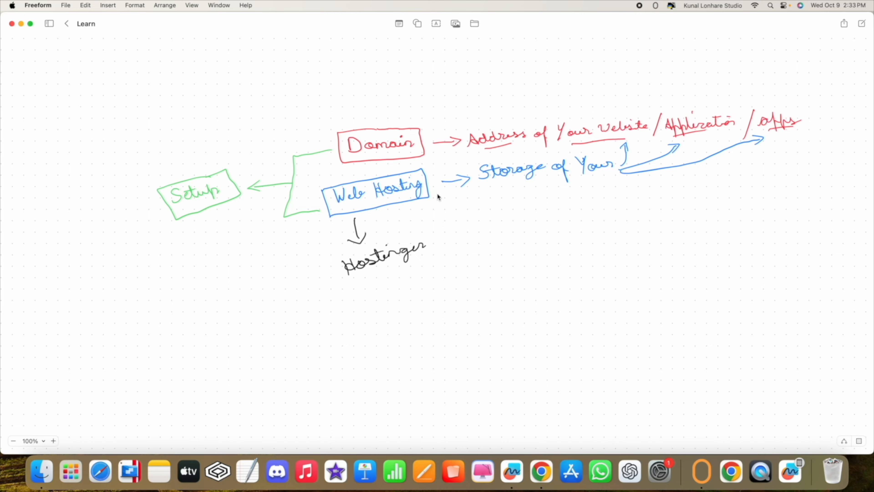
Step: Switch from the Freeform board back to the Hostinger pricing page in Chrome
key(ctrl+Right)
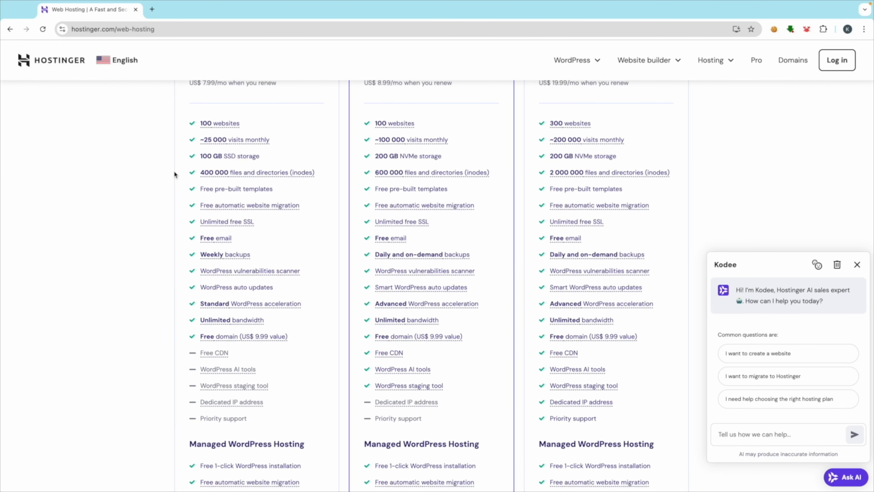
Step: Check the Hostinger site's connection and security information
mouse_move(298, 176)
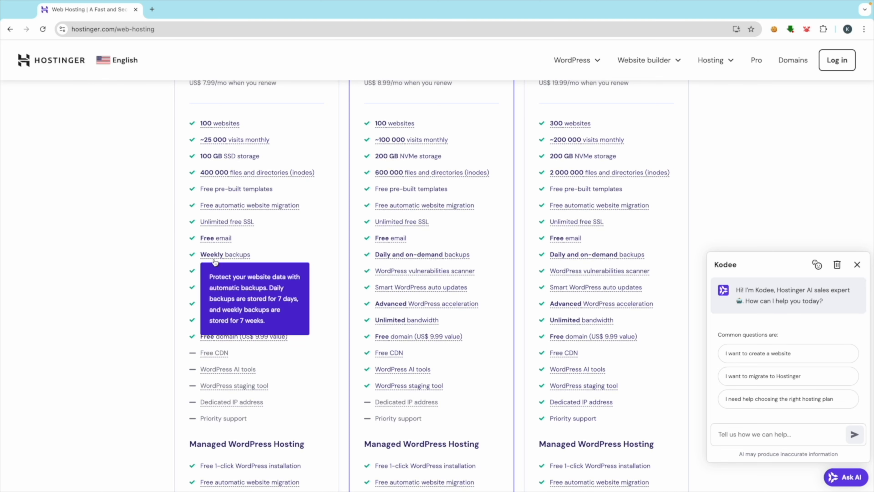
mouse_move(218, 258)
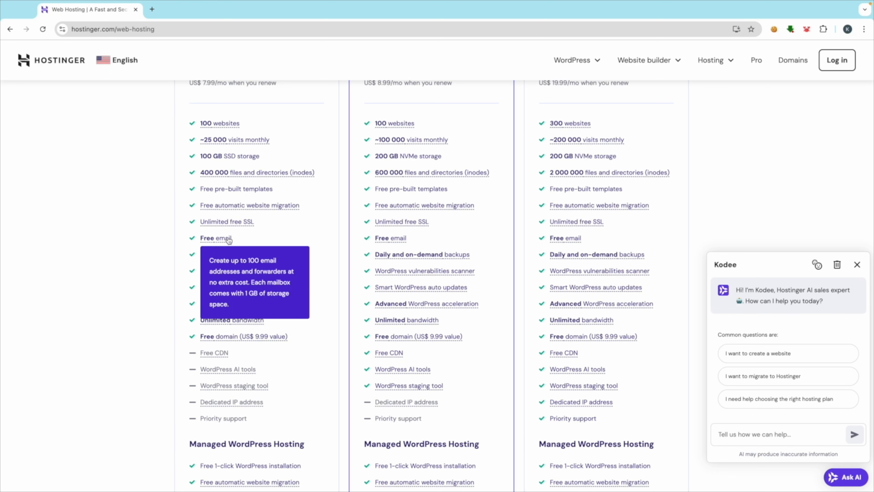
mouse_move(245, 227)
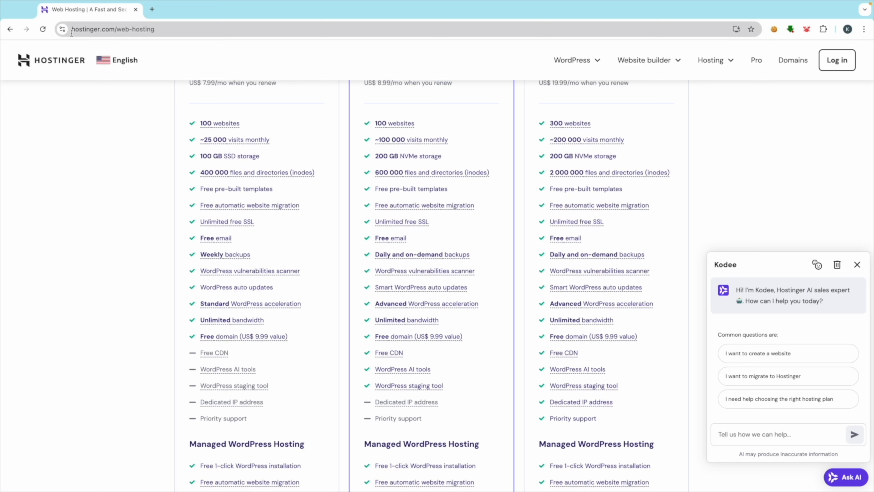
click(63, 29)
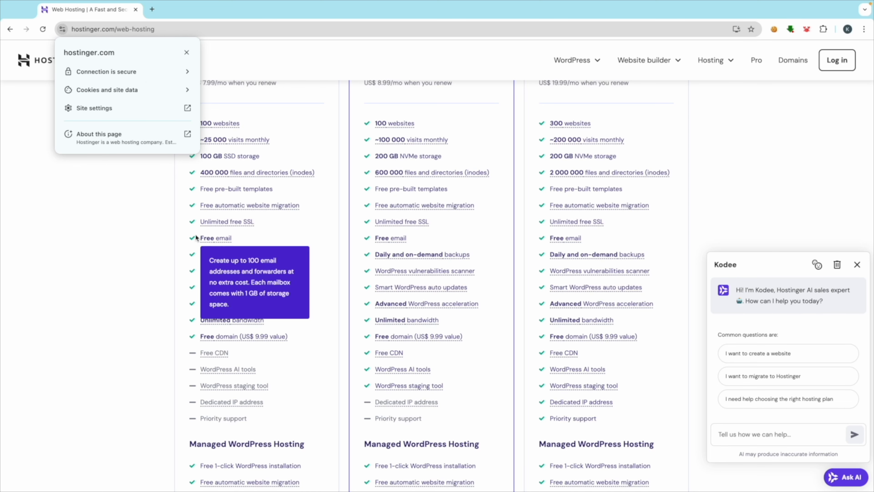
click(158, 250)
Step: Scroll to the Premium US$2.99, Business US$3.99 and Cloud Startup US$7.99 plan cards
scroll(221, 357, down, 2)
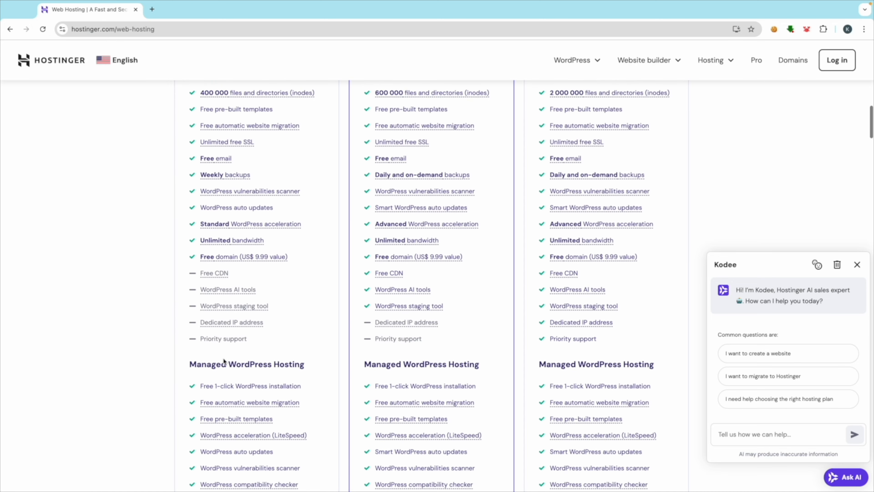
scroll(271, 339, down, 3)
scroll(246, 360, down, 12)
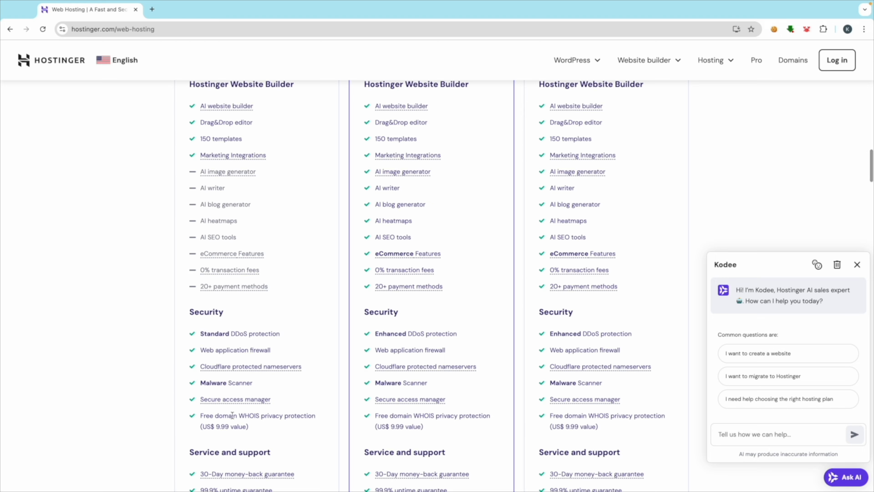
scroll(227, 356, down, 8)
scroll(243, 372, down, 5)
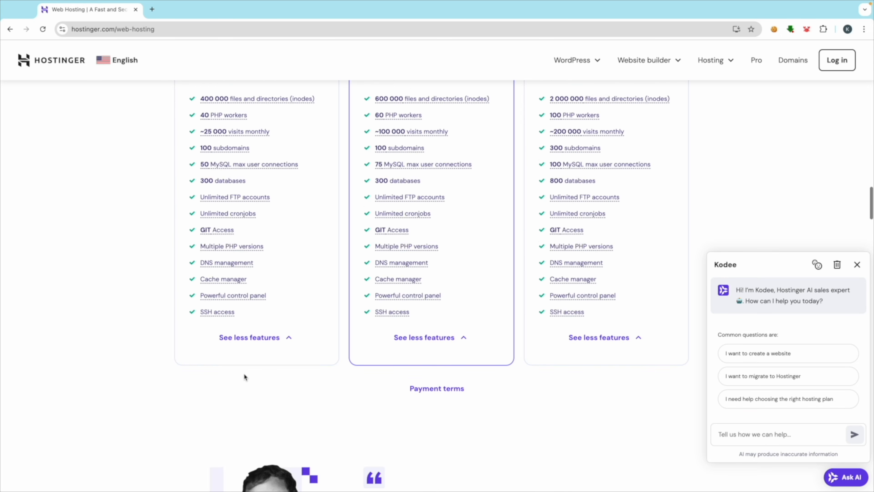
scroll(239, 304, up, 11)
scroll(217, 255, up, 20)
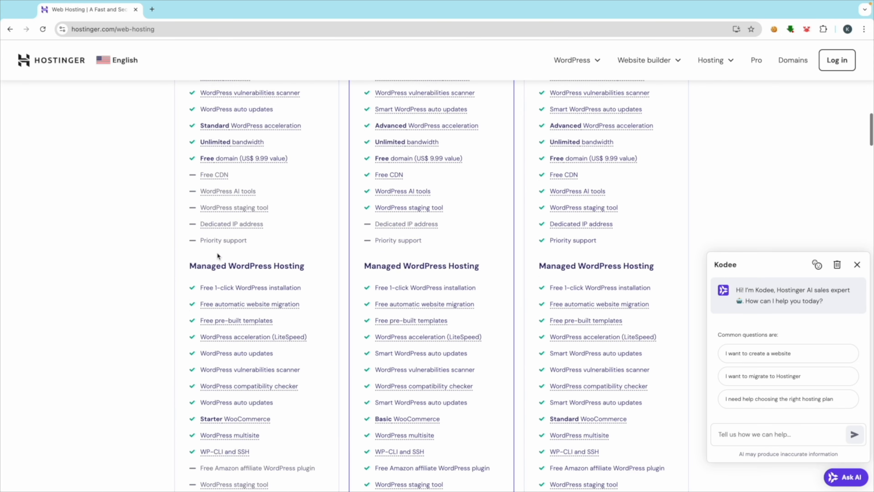
scroll(217, 256, down, 6)
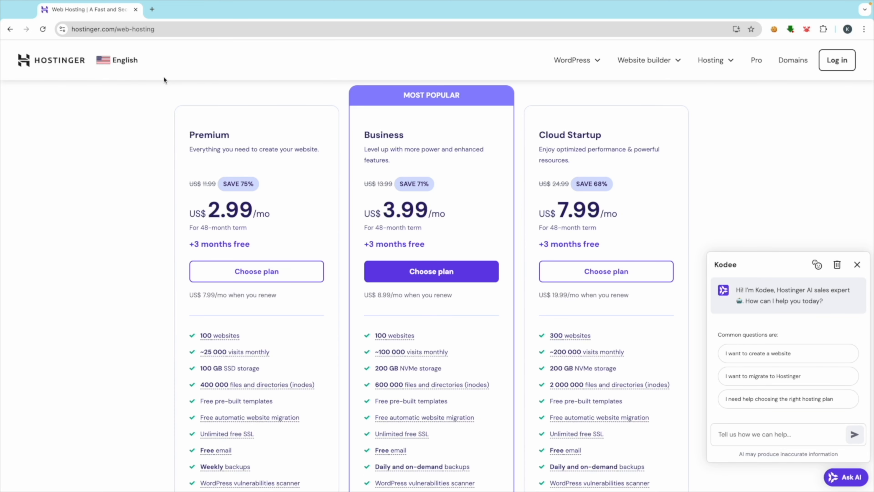
Step: Switch the Hostinger site region to India so prices show in rupees
click(105, 61)
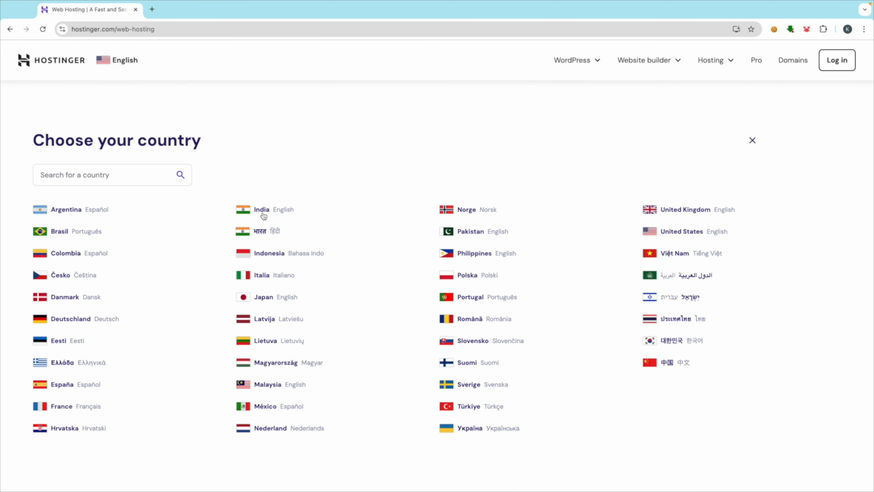
click(249, 211)
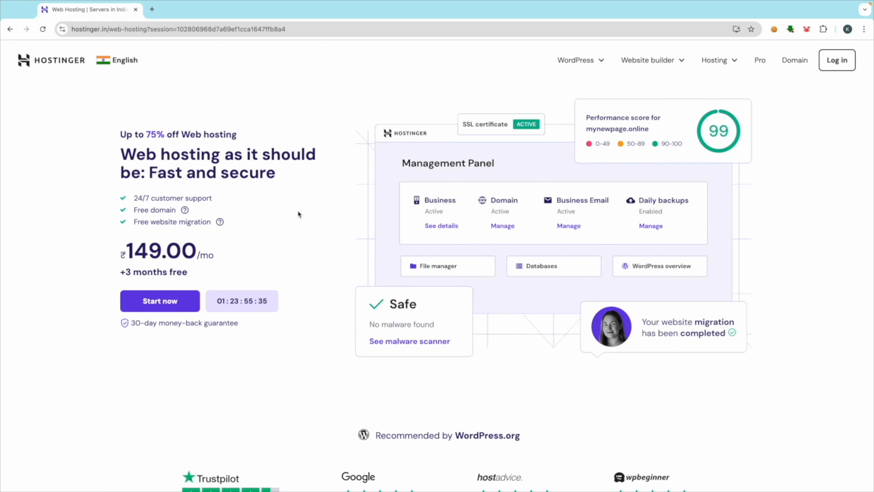
scroll(301, 274, down, 13)
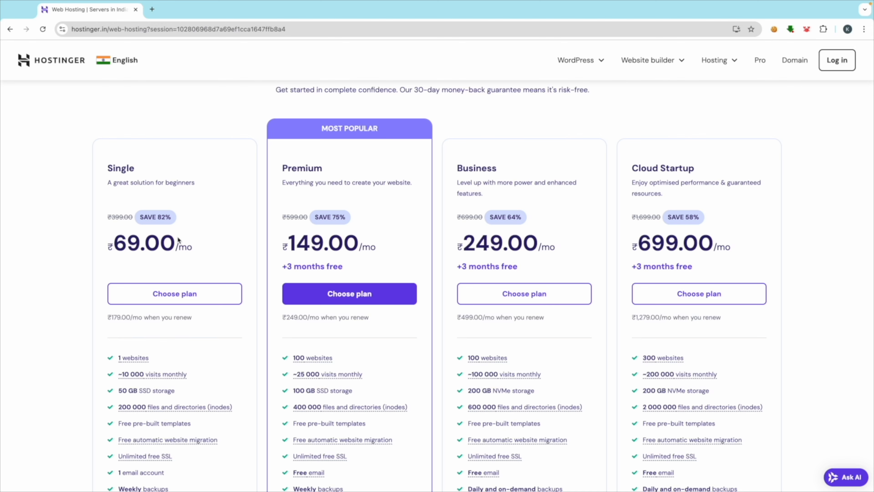
scroll(86, 310, down, 3)
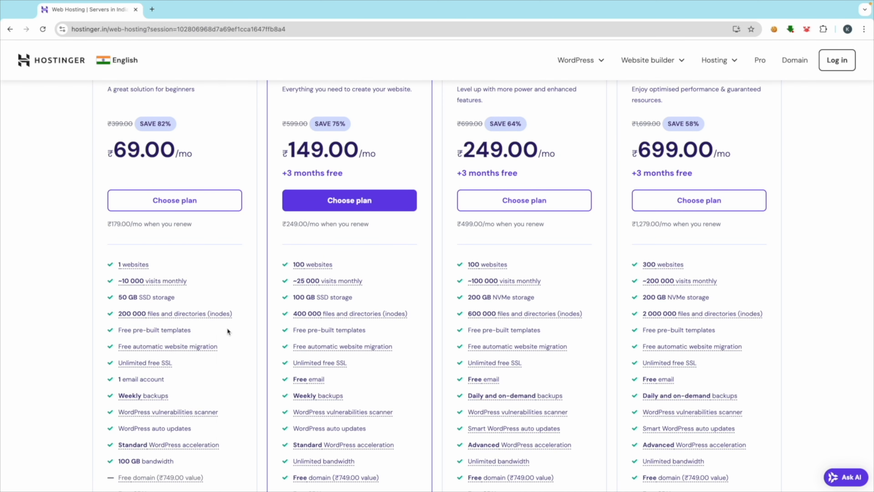
scroll(240, 344, down, 2)
scroll(291, 264, up, 1)
scroll(292, 263, up, 2)
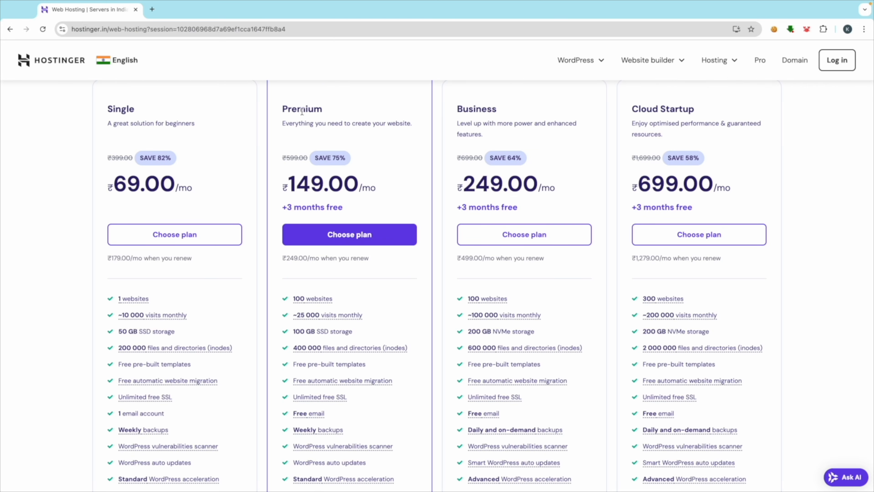
Step: Highlight the Premium plan and look over its ₹149.00/mo details
double_click(302, 110)
scroll(276, 297, down, 6)
mouse_move(303, 330)
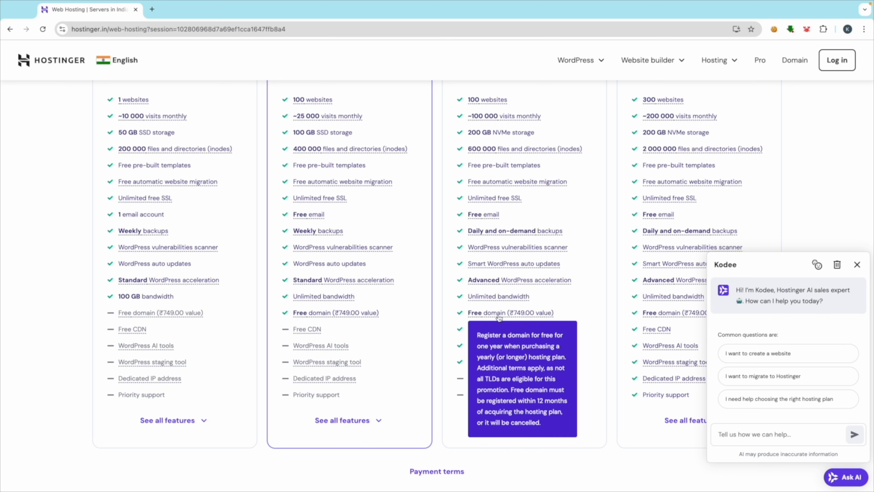
mouse_move(130, 315)
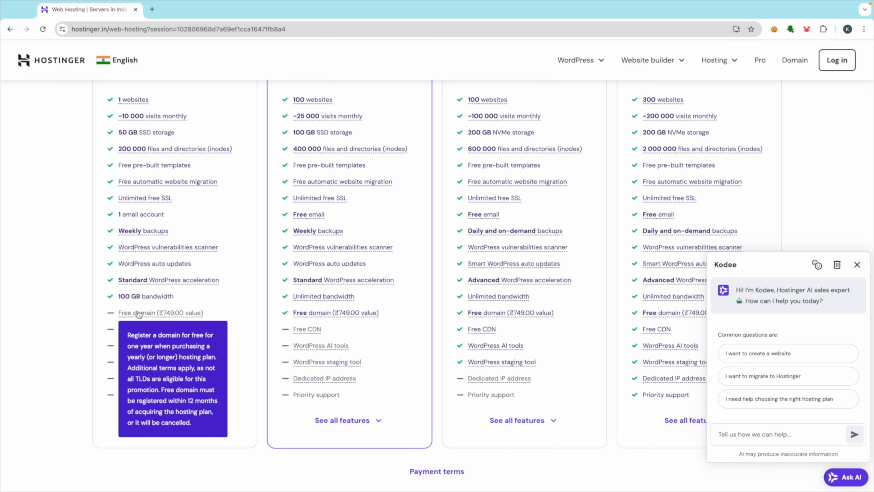
scroll(147, 305, up, 15)
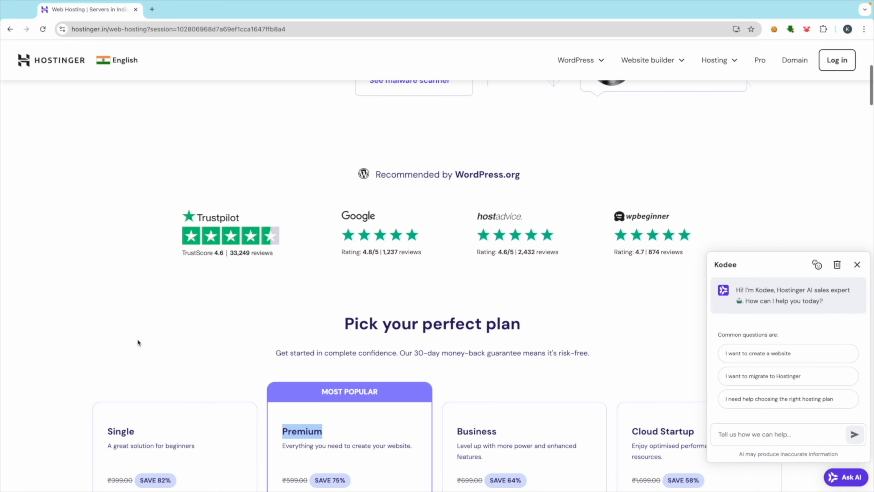
scroll(137, 338, down, 5)
scroll(130, 260, down, 12)
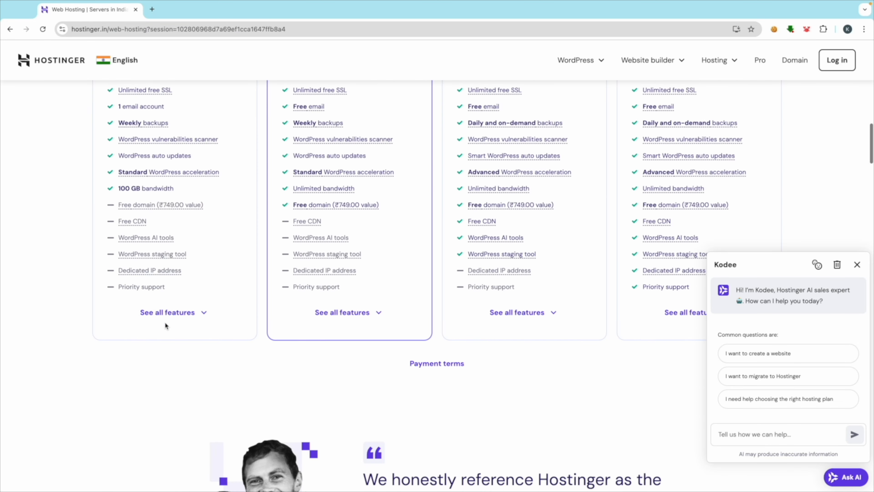
mouse_move(151, 207)
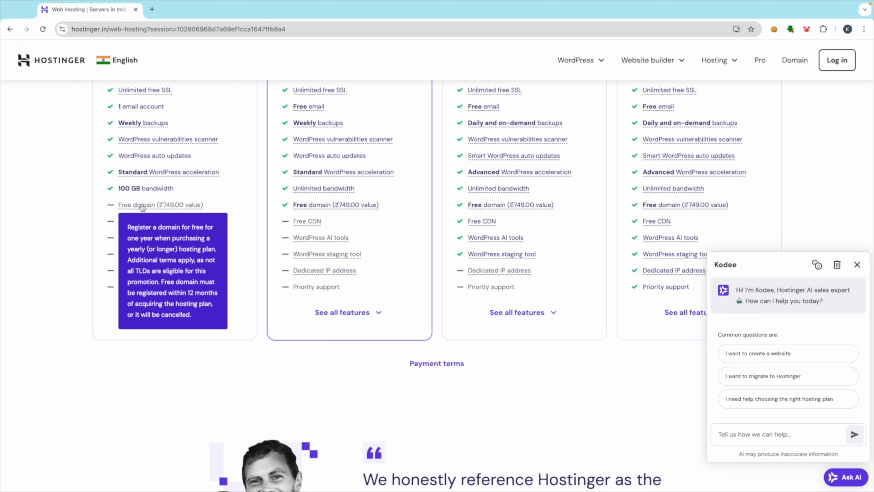
scroll(353, 229, up, 10)
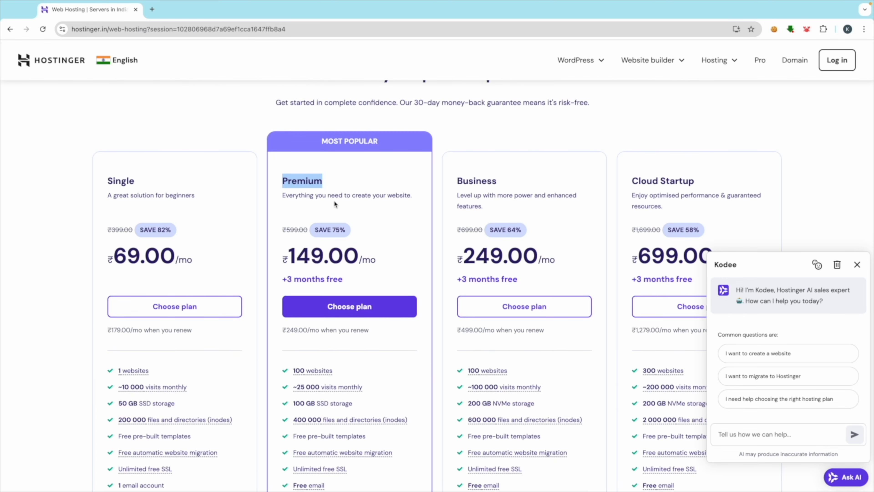
Step: Compare Premium, Business ₹249.00 and Cloud Startup ₹699.00 by highlighting each plan name
click(302, 179)
double_click(310, 182)
click(419, 195)
double_click(481, 182)
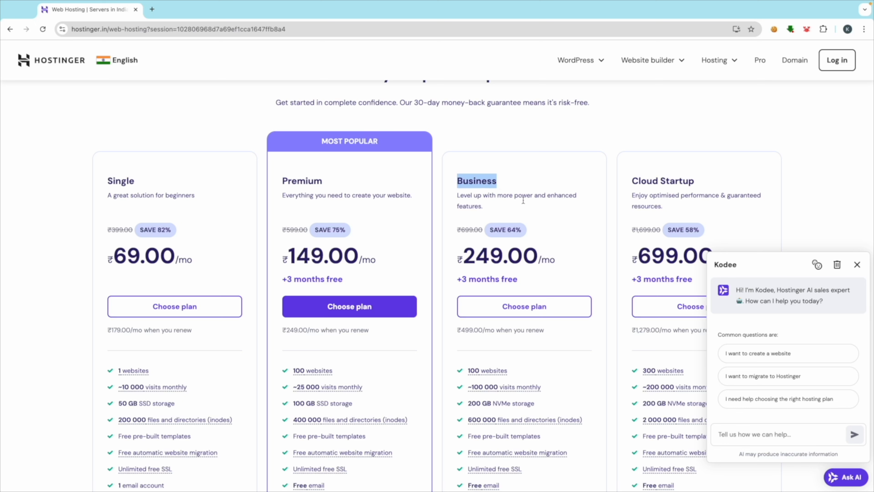
triple_click(662, 181)
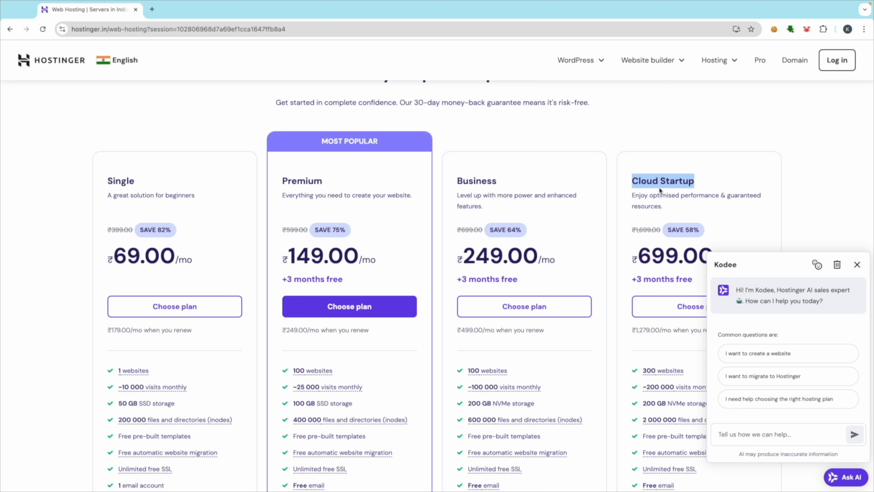
scroll(660, 179, down, 1)
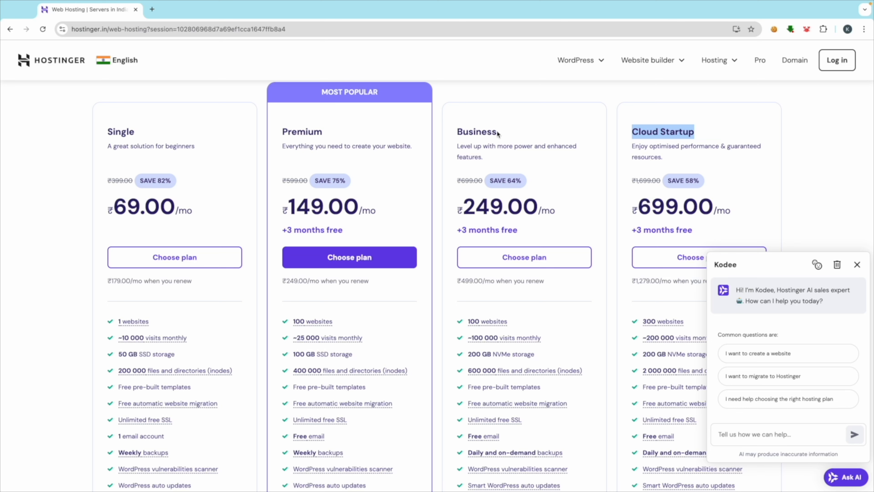
click(324, 135)
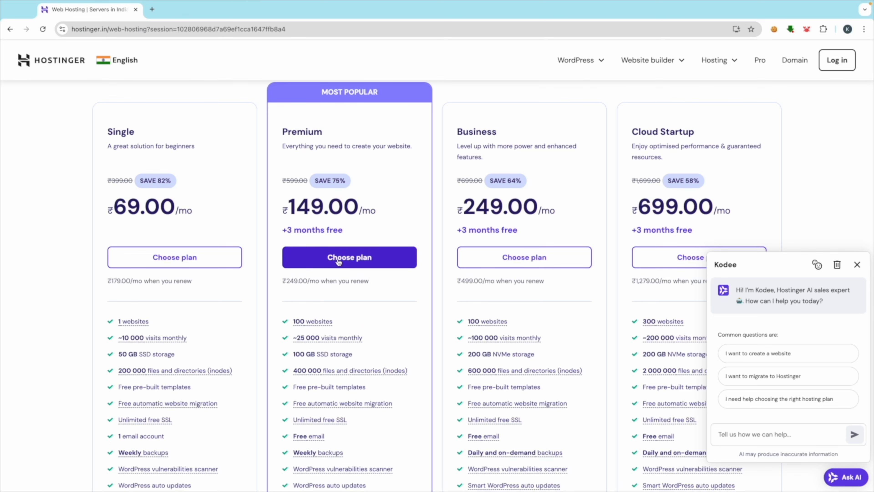
Step: Add the Premium plan to the cart at 48 months and note the free extras
click(358, 258)
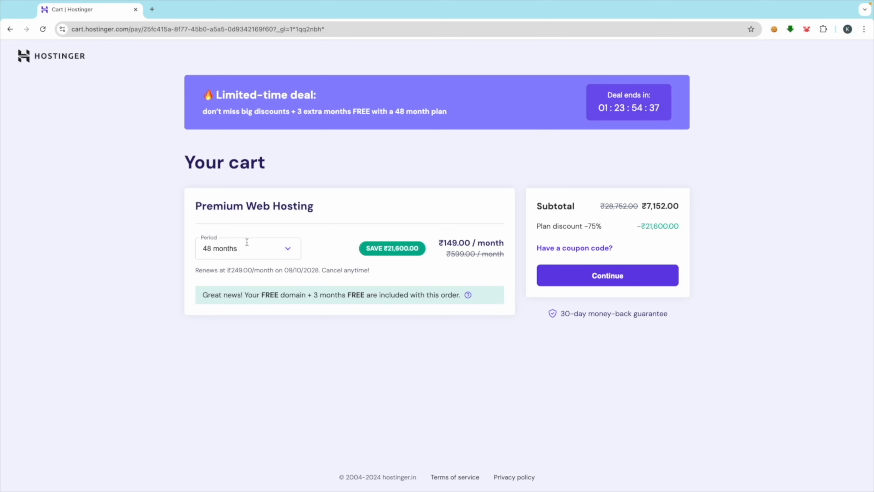
click(290, 249)
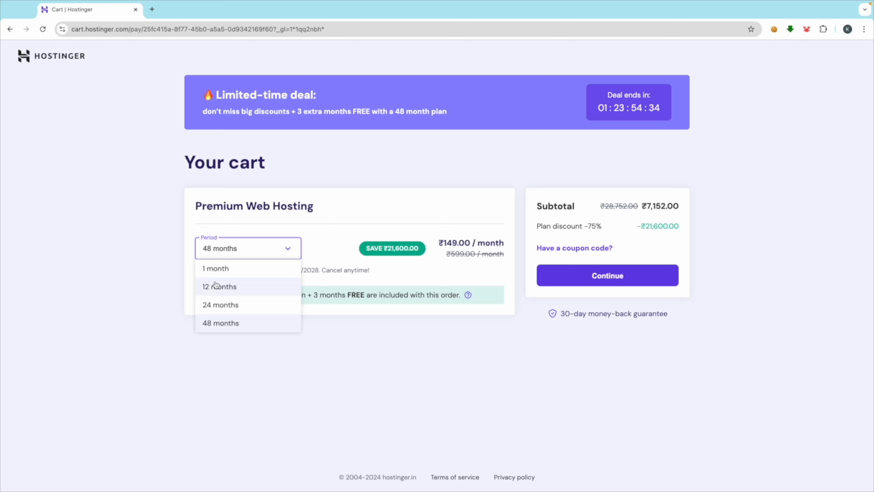
click(107, 267)
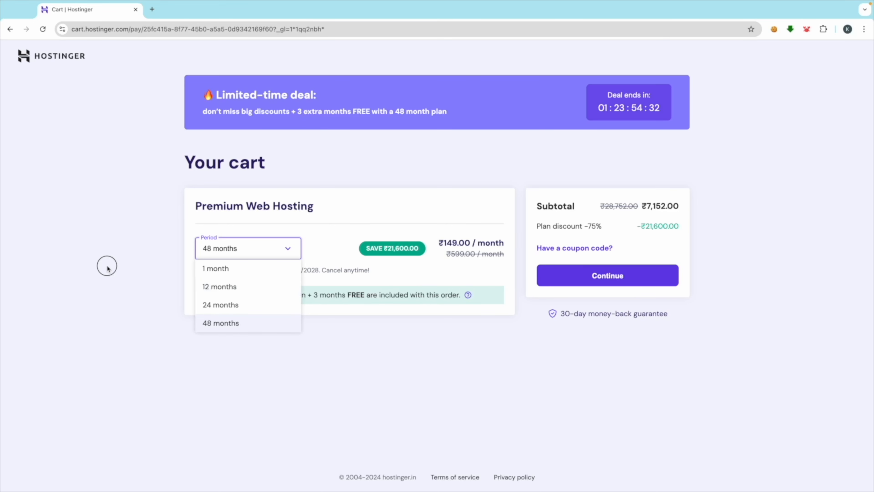
drag(262, 295, 368, 297)
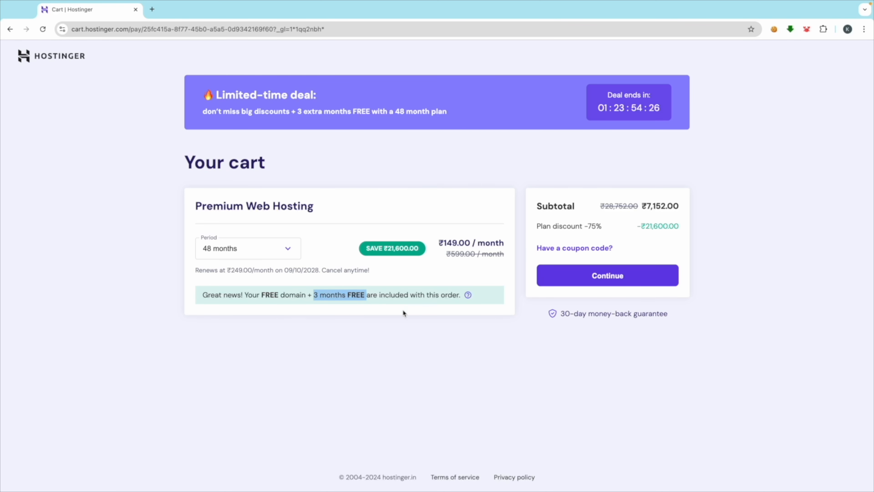
click(336, 330)
Step: Compare 24-month, 12-month and 1-month periods and their free domain notes
click(265, 242)
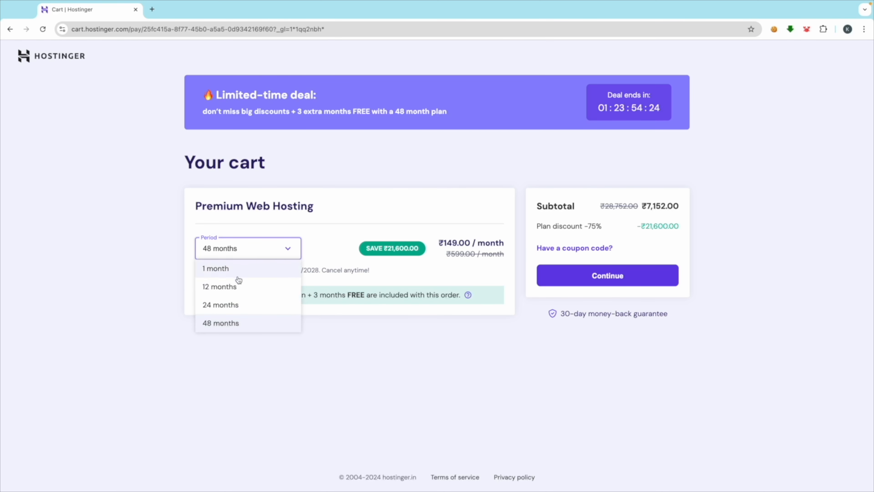
click(223, 305)
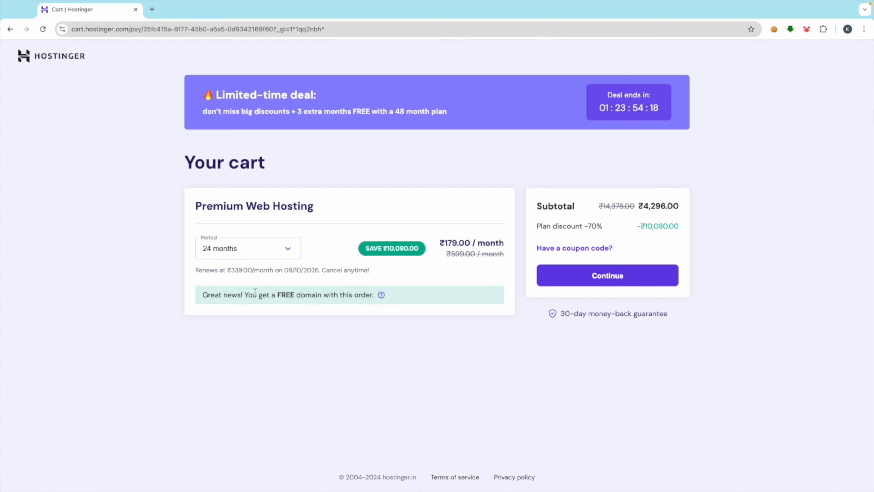
drag(248, 295, 339, 295)
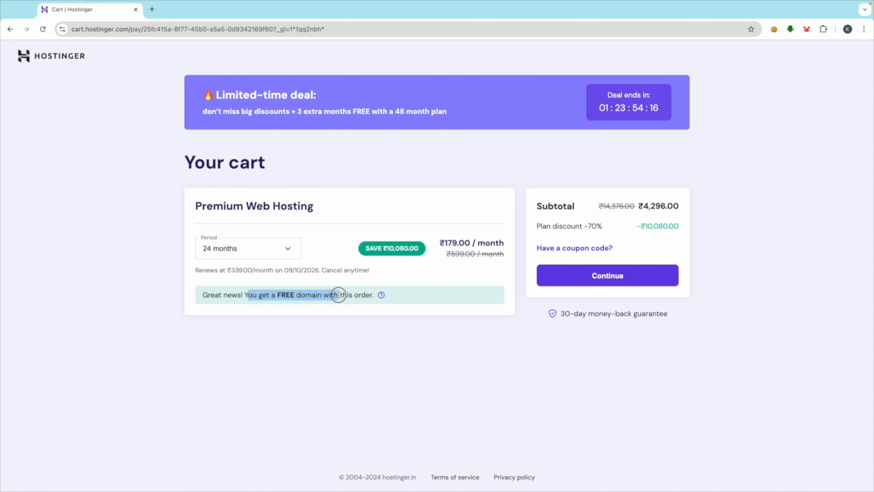
click(224, 254)
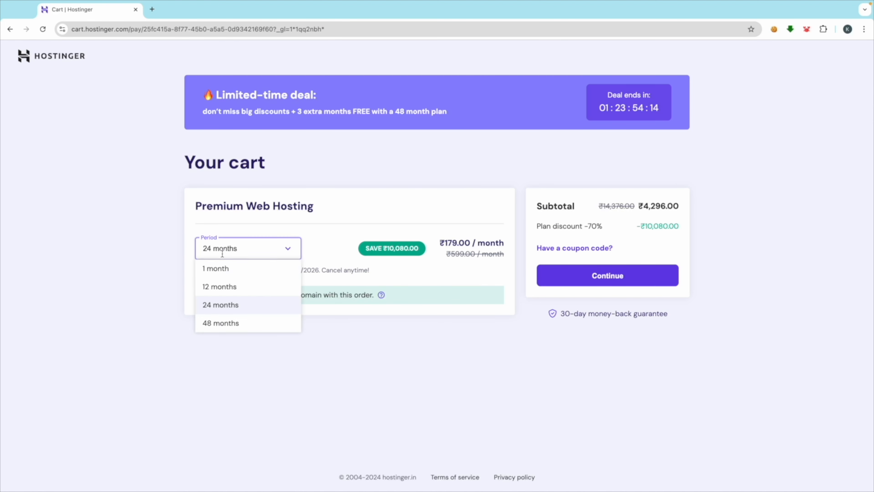
click(218, 285)
drag(274, 297, 334, 306)
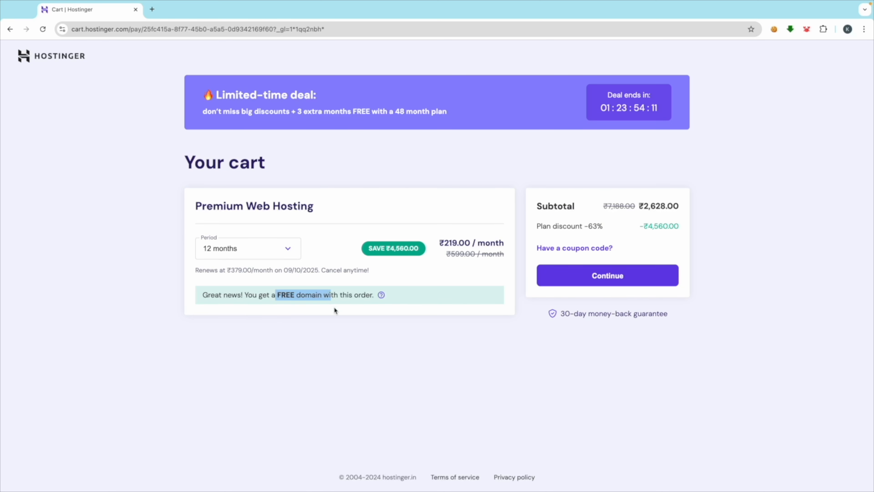
click(247, 247)
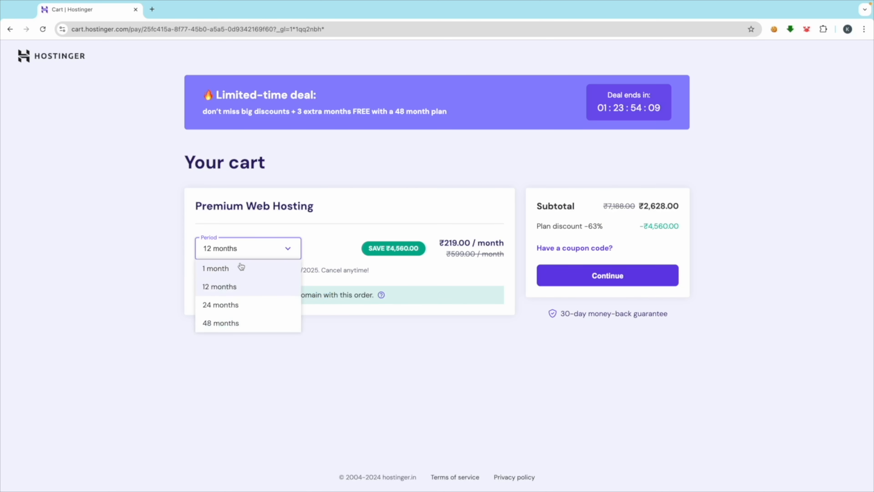
click(213, 272)
drag(208, 295, 431, 301)
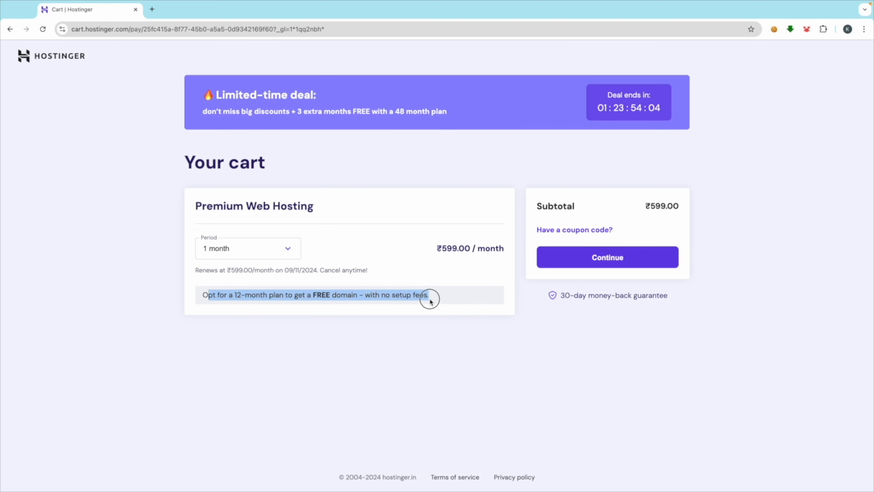
click(344, 329)
Step: Compare the ₹4,560.00 saving at 12 months with the ₹21,600.00 discount at 48 months
click(260, 250)
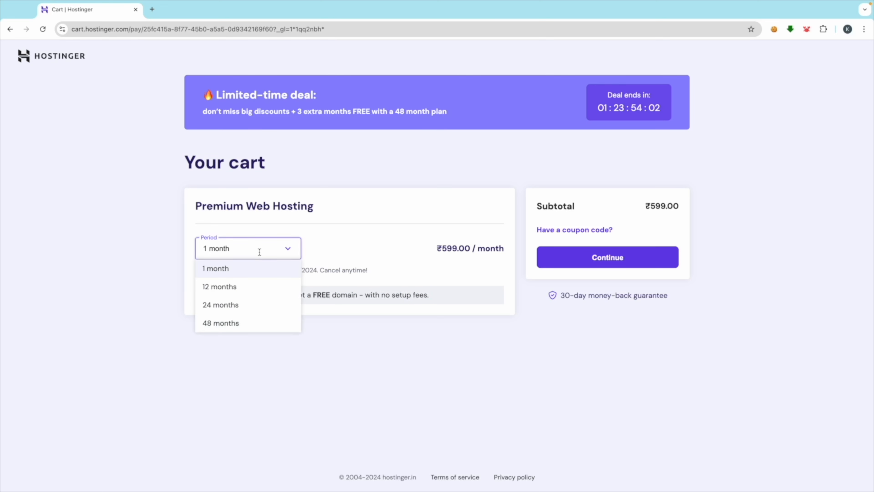
click(221, 294)
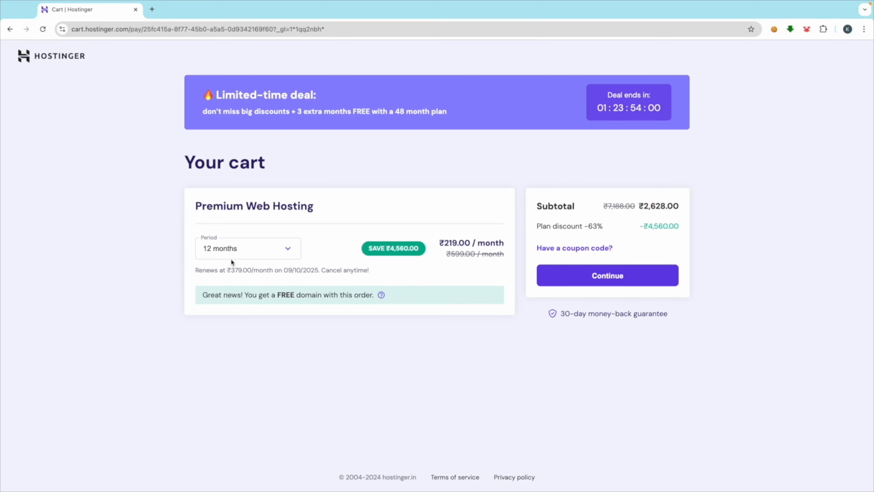
click(269, 248)
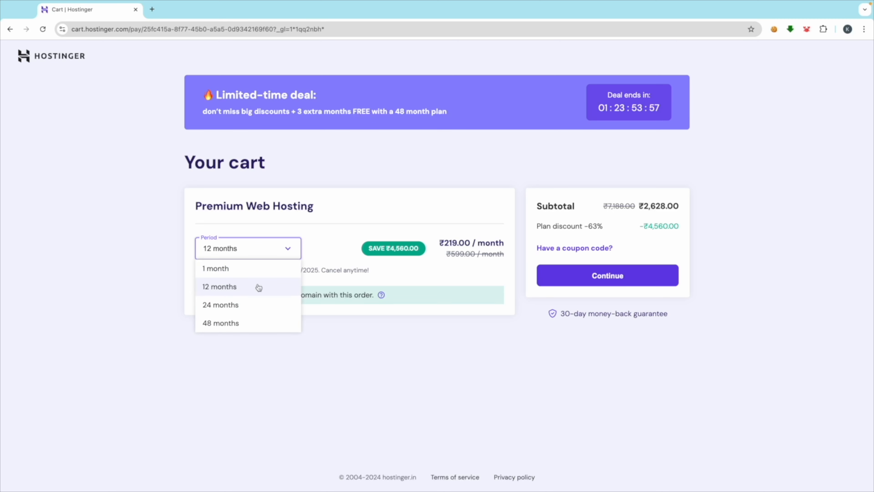
triple_click(388, 247)
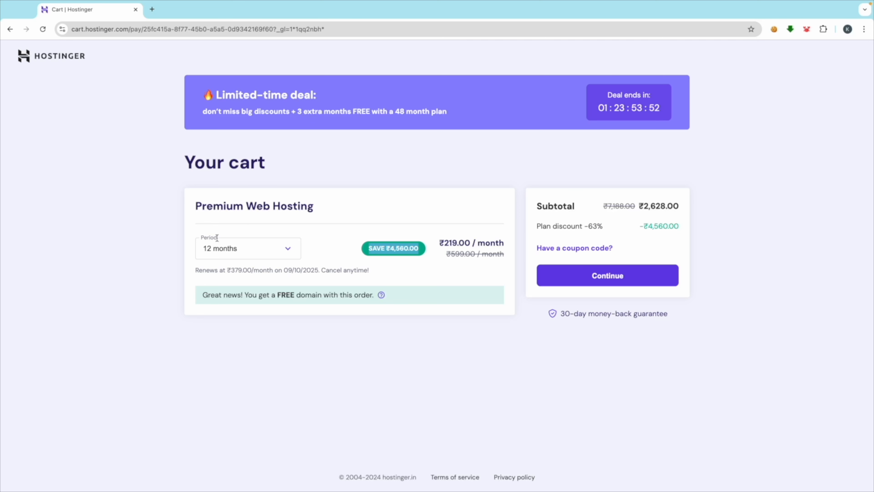
click(231, 249)
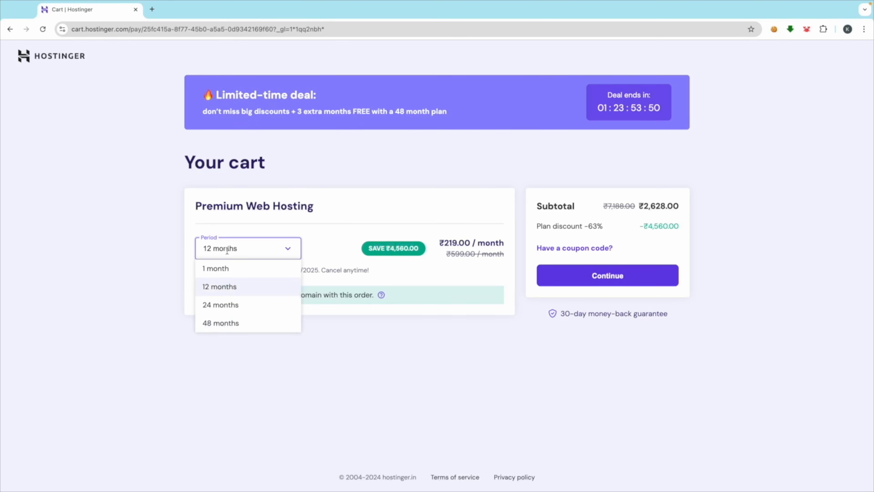
click(227, 324)
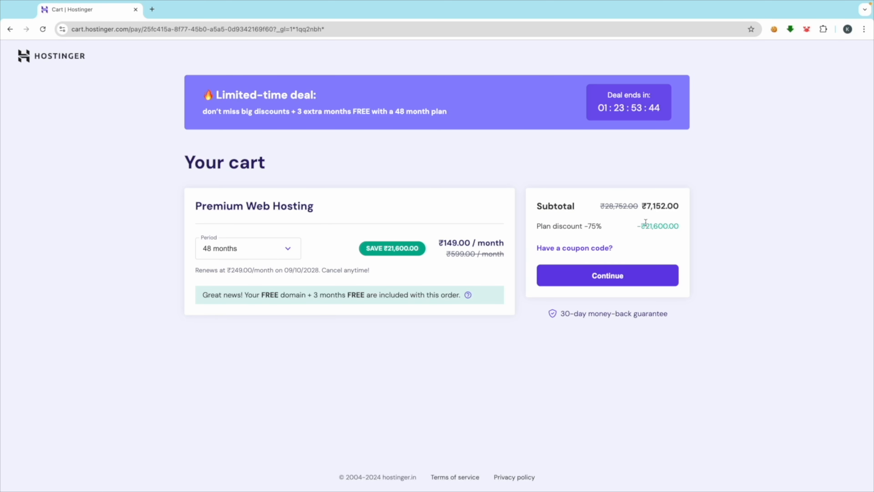
drag(646, 224, 700, 226)
Step: Settle on the 12-month period, giving a ₹2,628.00 subtotal
click(240, 249)
click(237, 283)
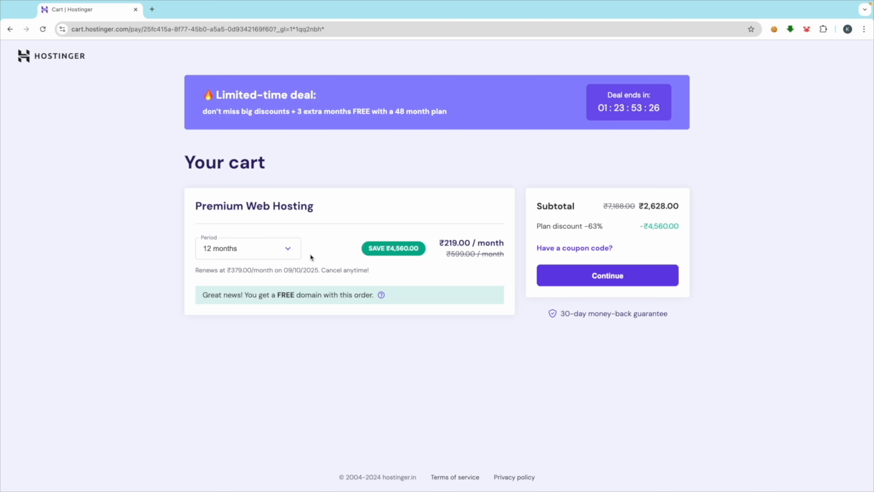
click(292, 251)
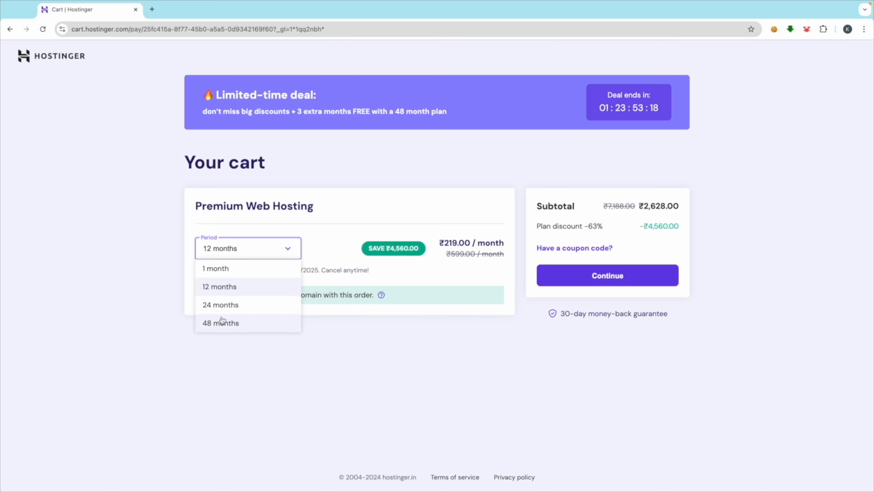
click(378, 343)
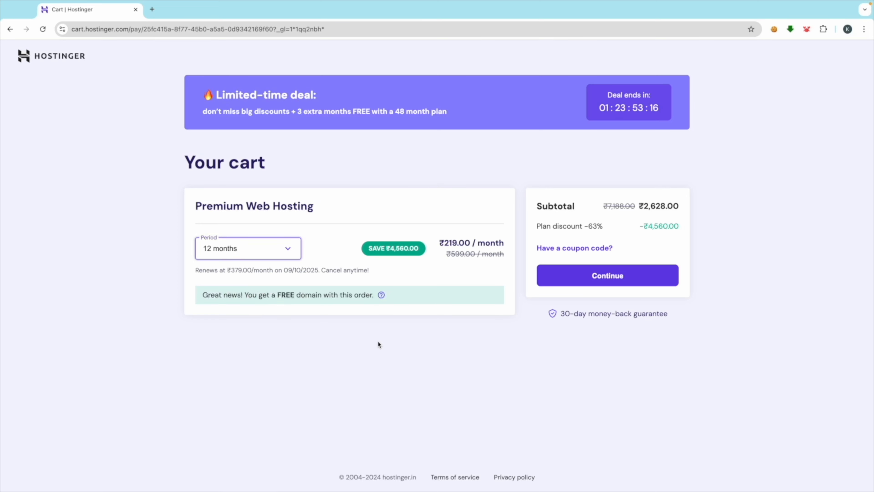
Step: Apply coupon code BEINGCOMMERCE, lowering the cart subtotal to ₹2,444.04
scroll(655, 235, up, 5)
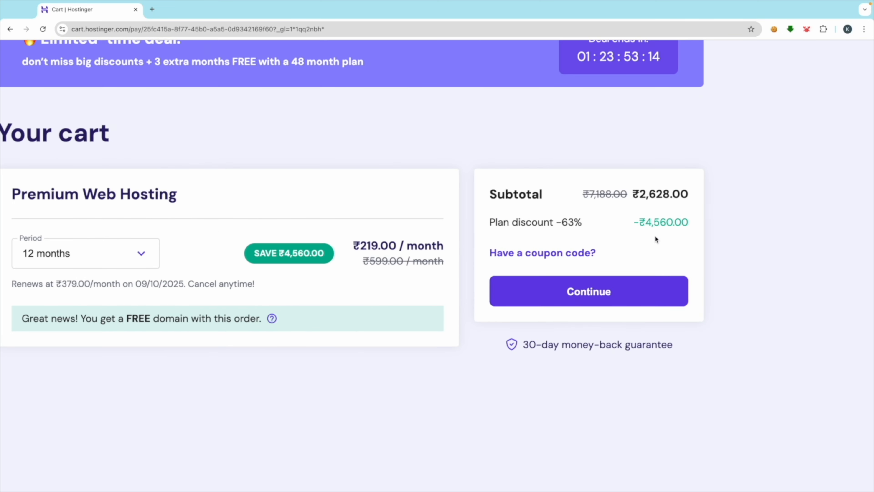
click(517, 255)
click(498, 297)
scroll(498, 297, up, 4)
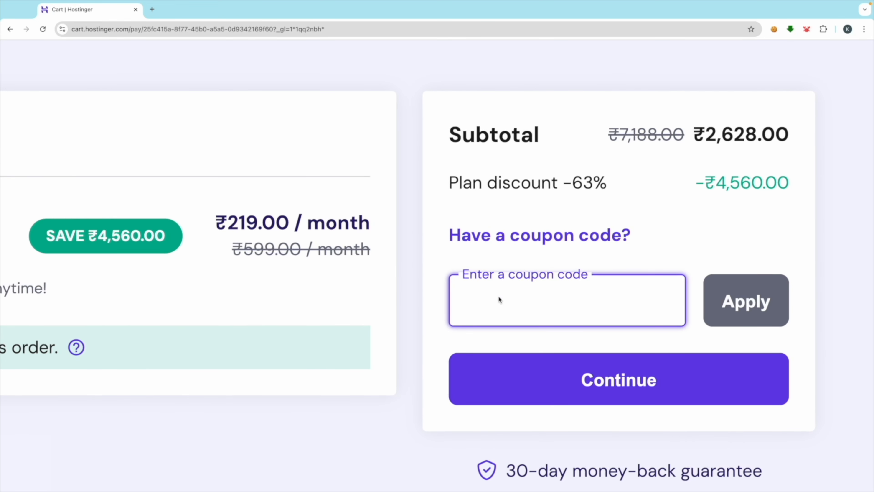
text(BEINGC)
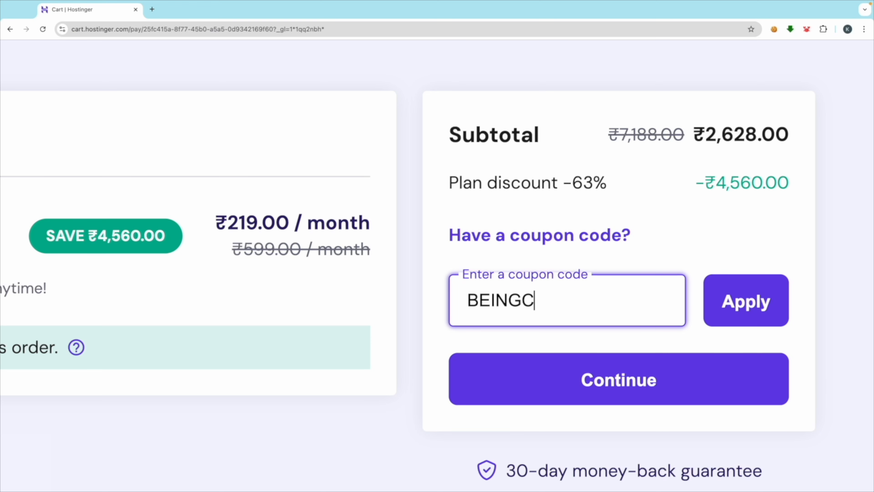
text(OMMERCE)
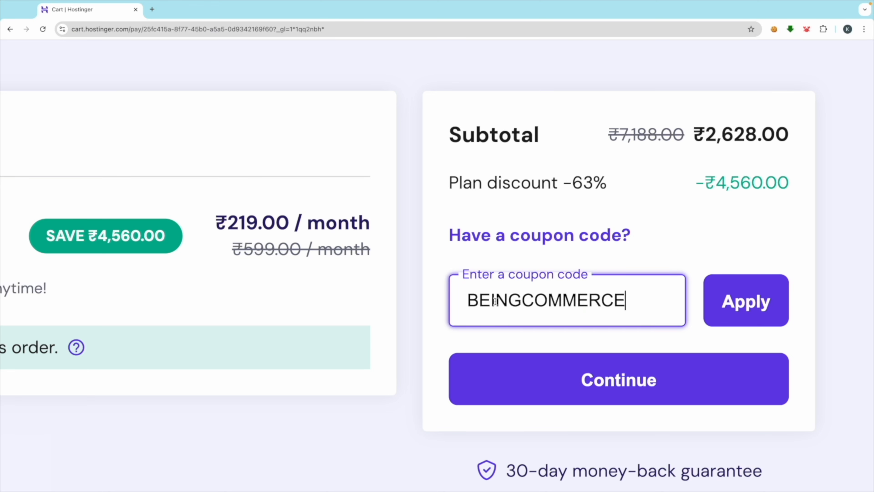
scroll(680, 257, down, 5)
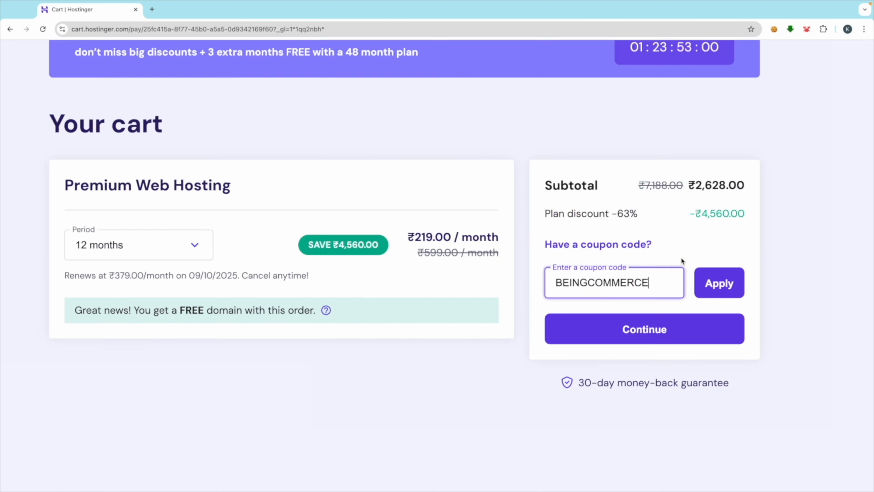
click(663, 279)
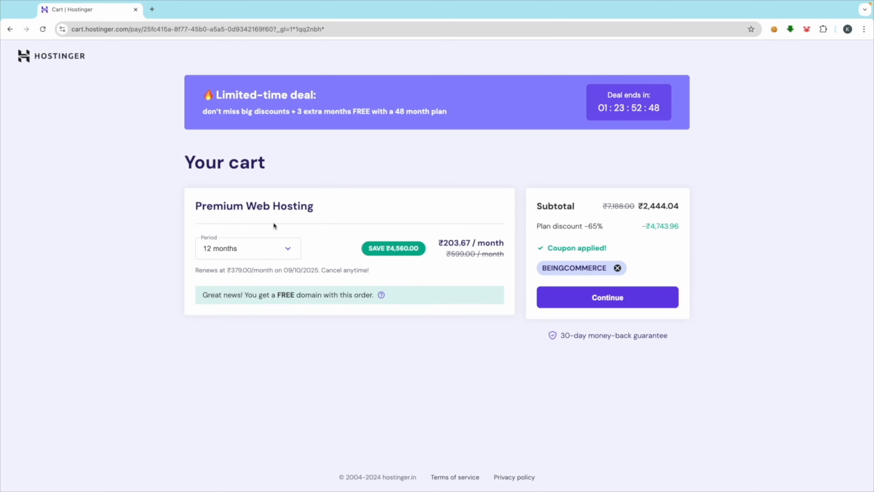
Step: Confirm the 12-month period and review the free domain and 30-day money-back notes
click(281, 247)
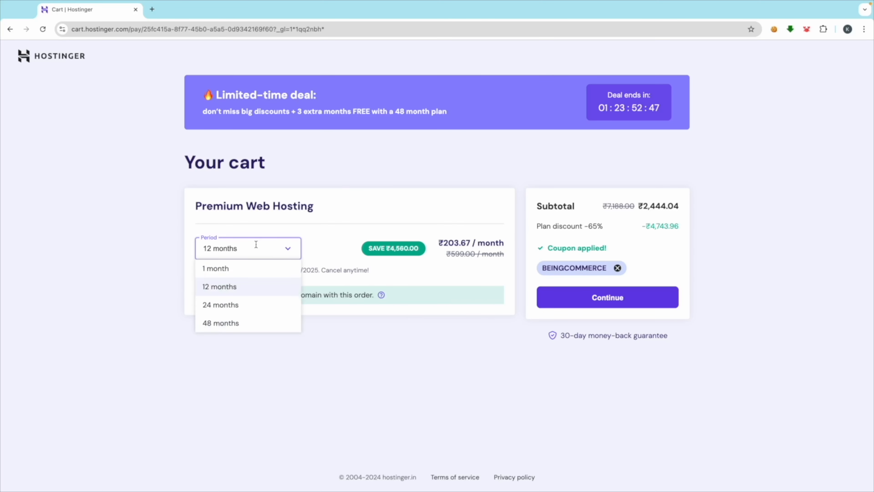
click(155, 300)
drag(268, 296, 323, 297)
click(311, 317)
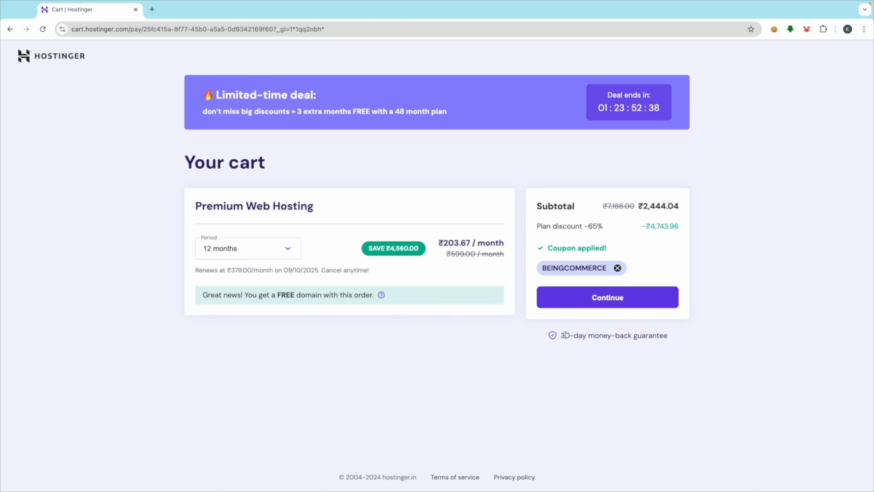
drag(561, 334, 674, 339)
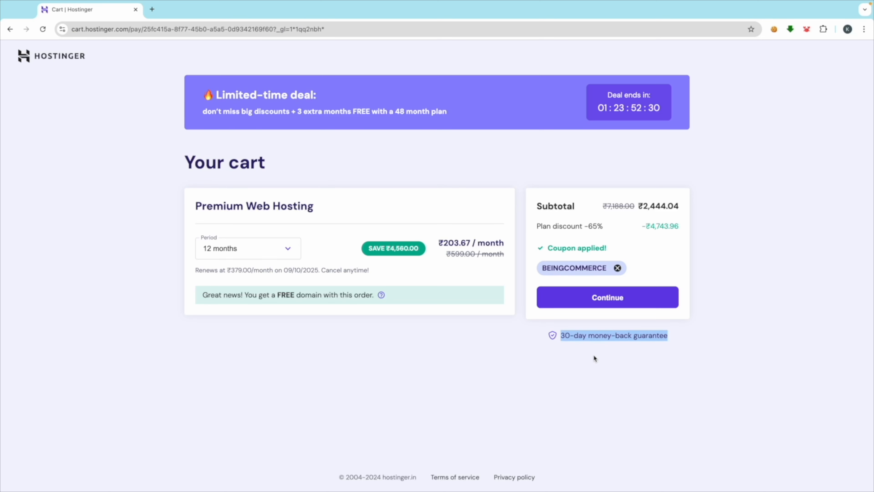
click(553, 345)
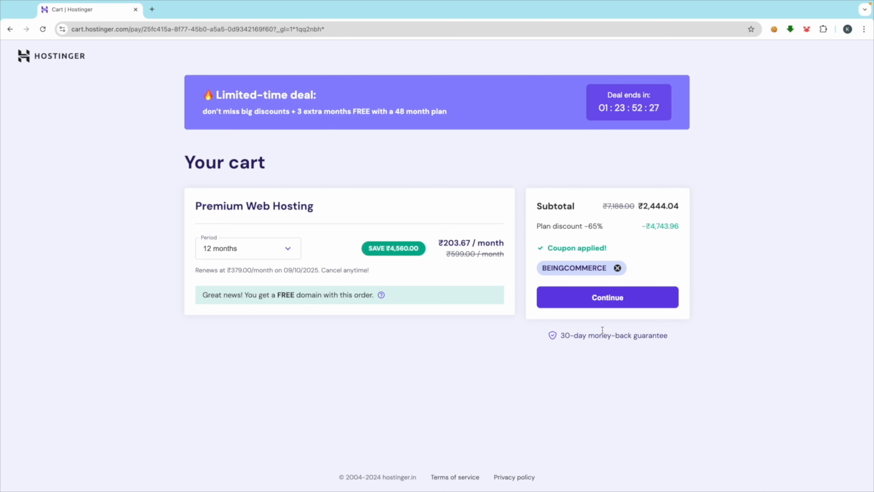
Step: Continue to checkout, sign up with Google and approve sharing details with hostinger.com
click(587, 300)
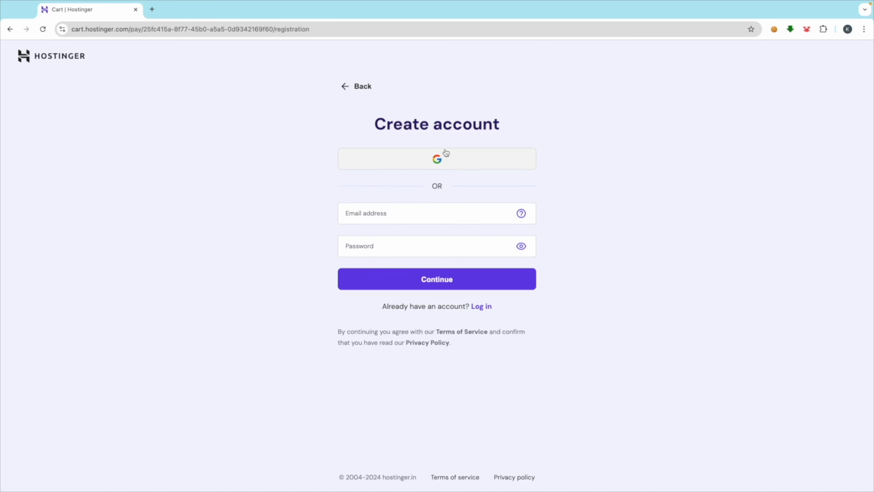
click(420, 162)
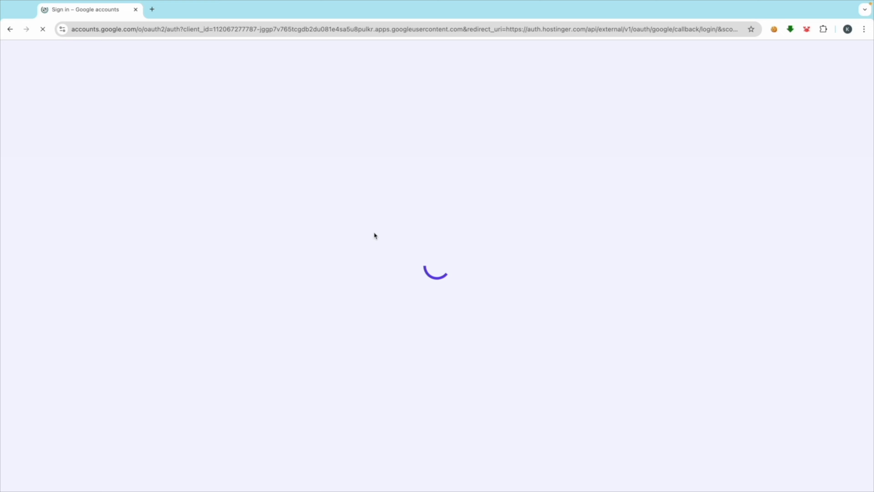
click(482, 233)
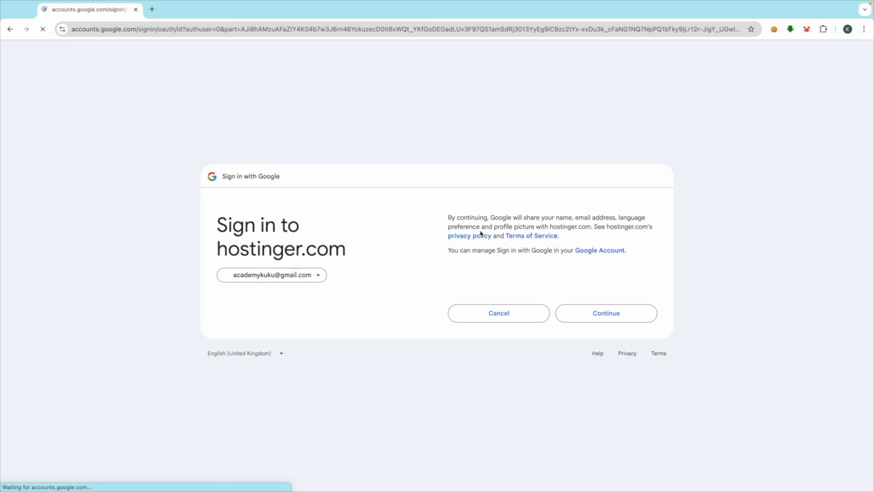
click(598, 320)
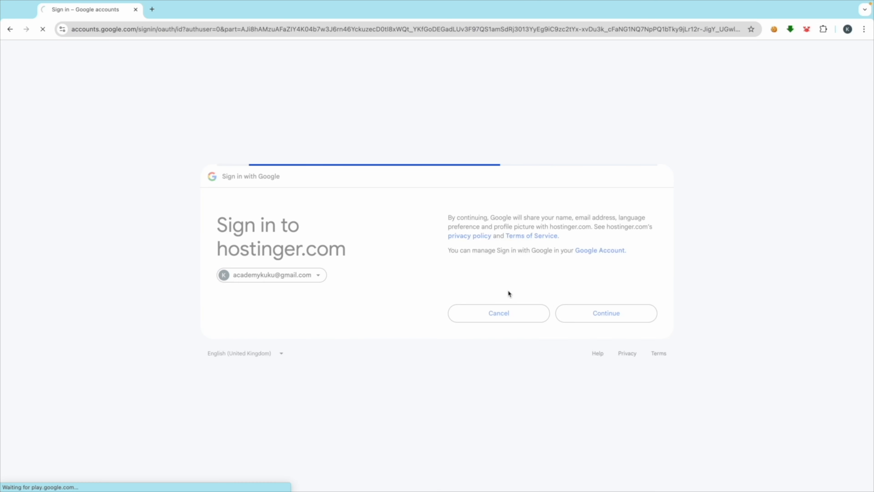
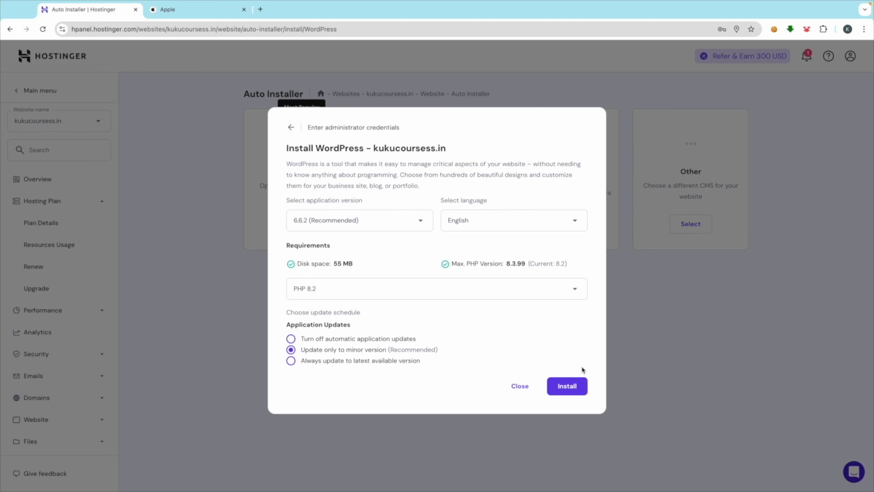
Step: Install WordPress on kukucoursess.in and accept Chrome's password update prompt
click(569, 386)
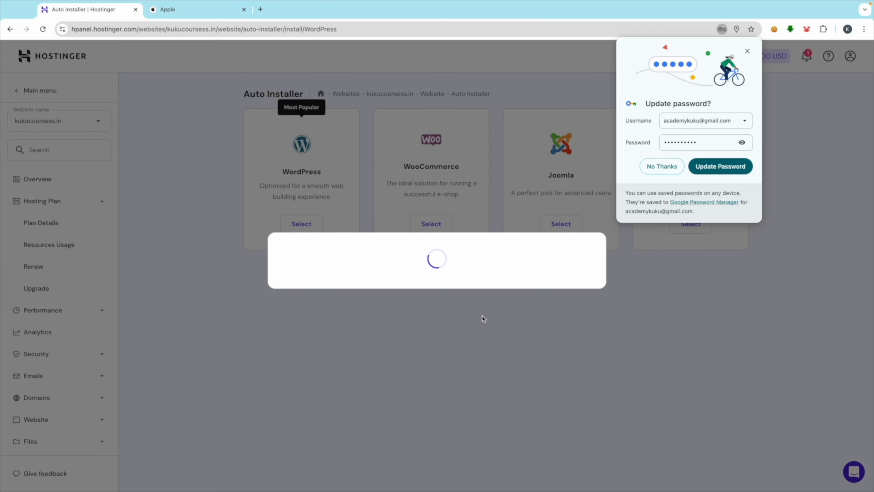
click(717, 169)
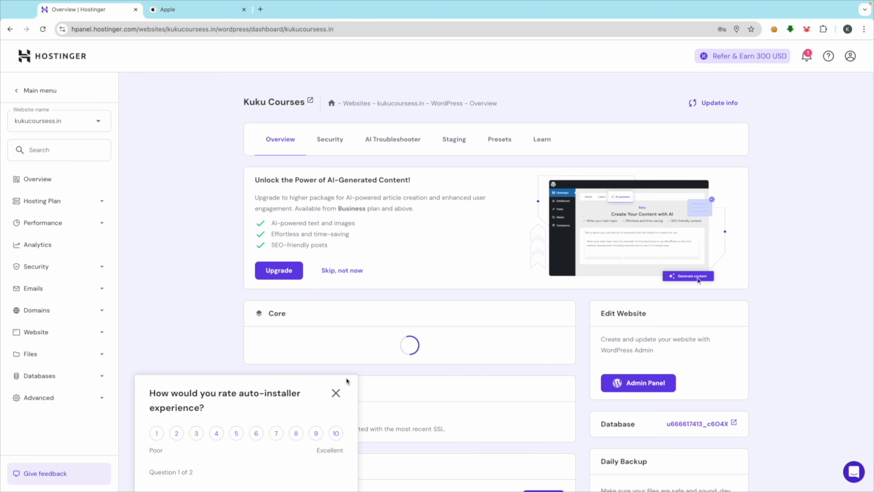
Step: Dismiss the rating survey, try the unreachable Admin Panel twice, and close the failed site tabs
click(337, 394)
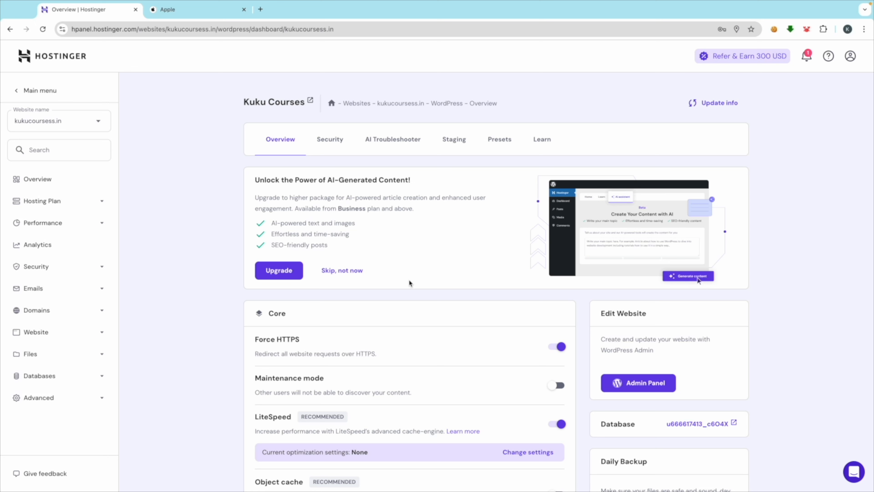
click(635, 385)
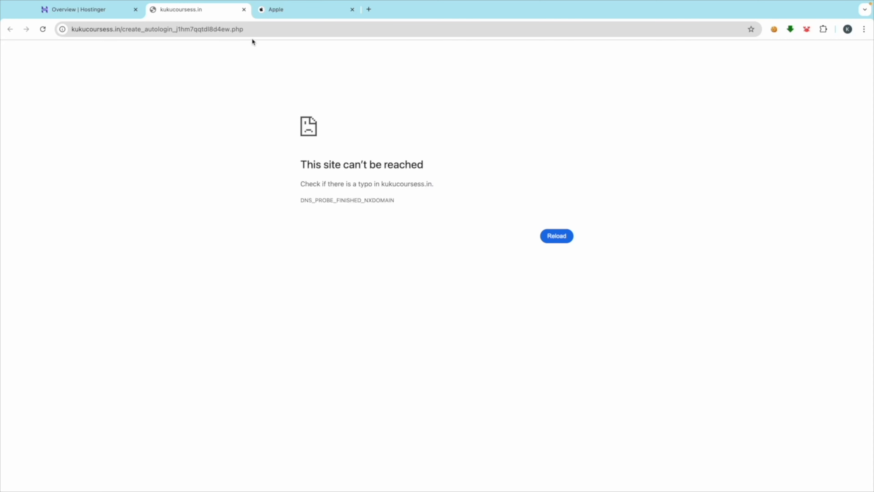
click(93, 9)
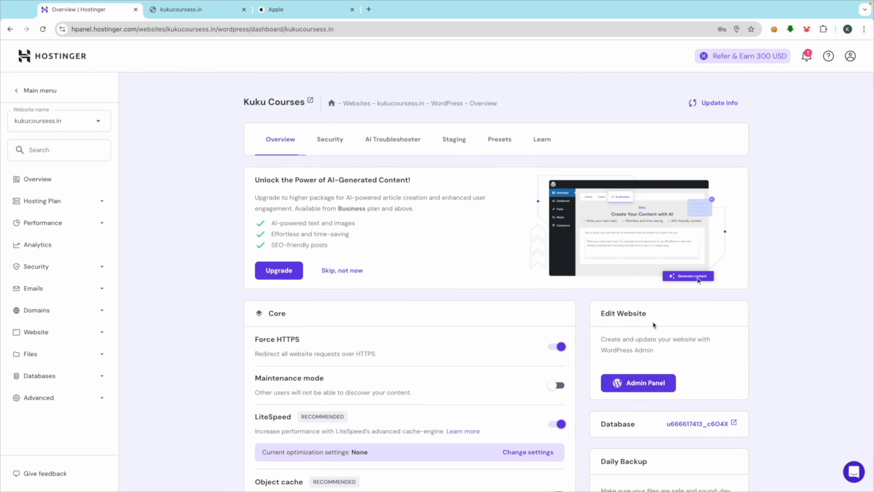
click(635, 385)
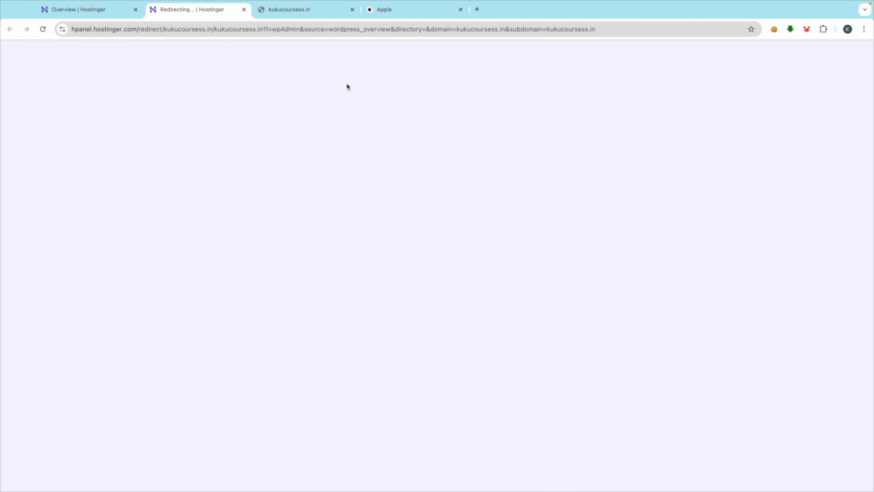
click(353, 10)
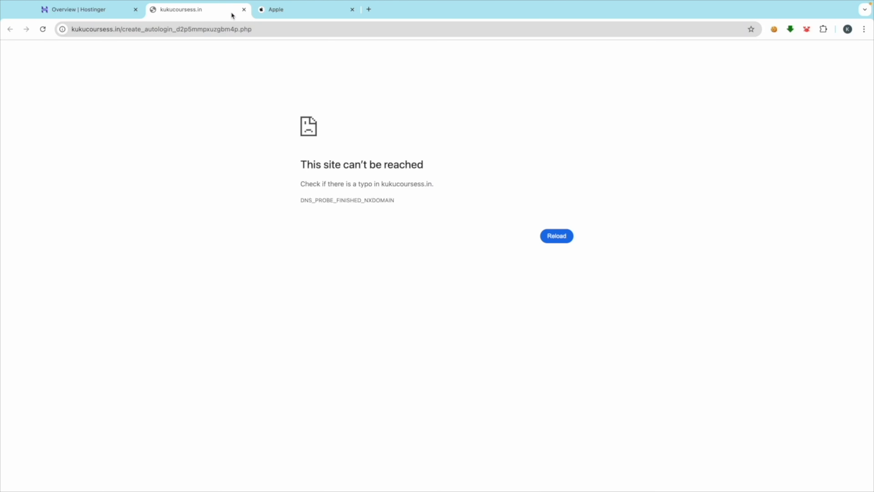
click(244, 10)
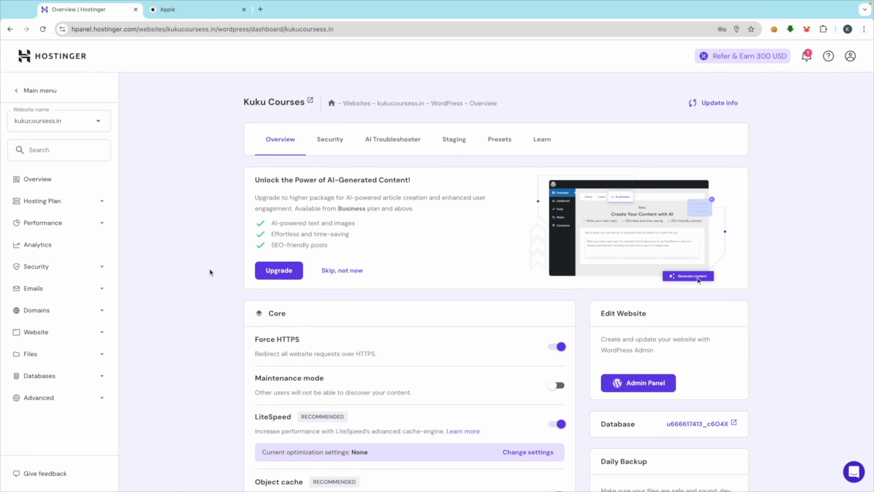
Step: Browse the Hostinger sidebar sections, then expand Security and open the SSL certificate page
scroll(233, 349, down, 3)
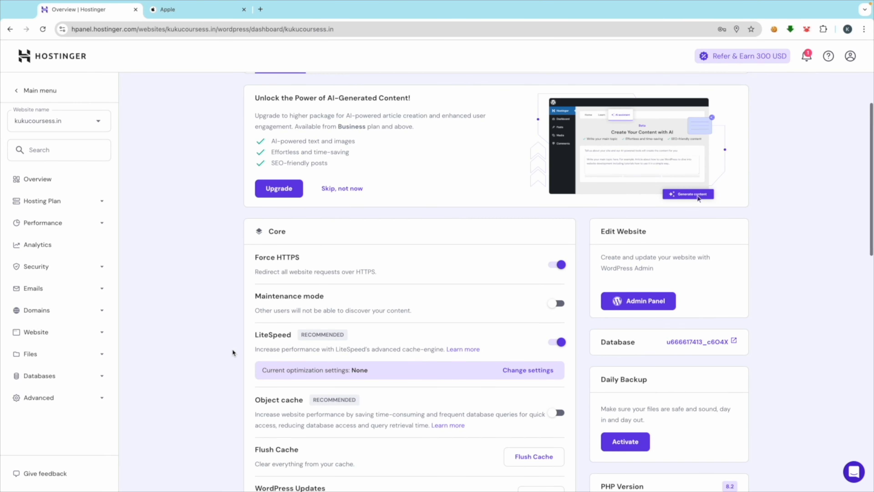
scroll(232, 348, up, 1)
scroll(233, 349, down, 1)
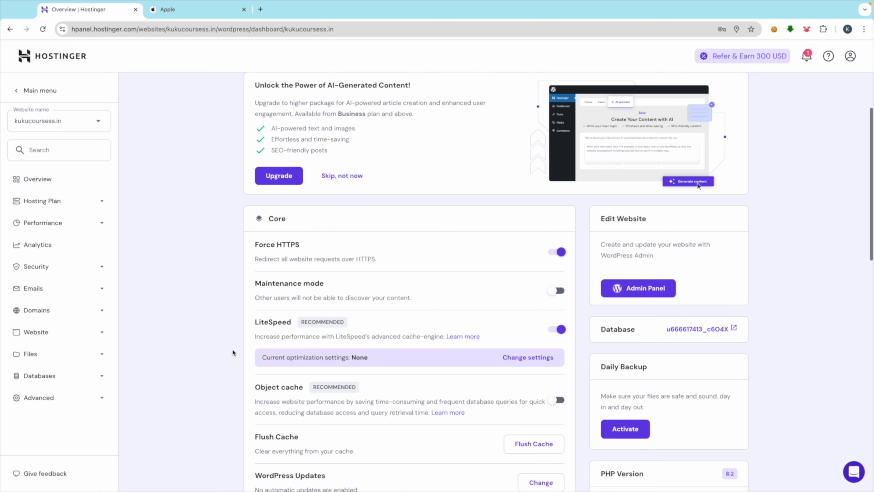
scroll(232, 348, down, 2)
click(101, 289)
click(101, 290)
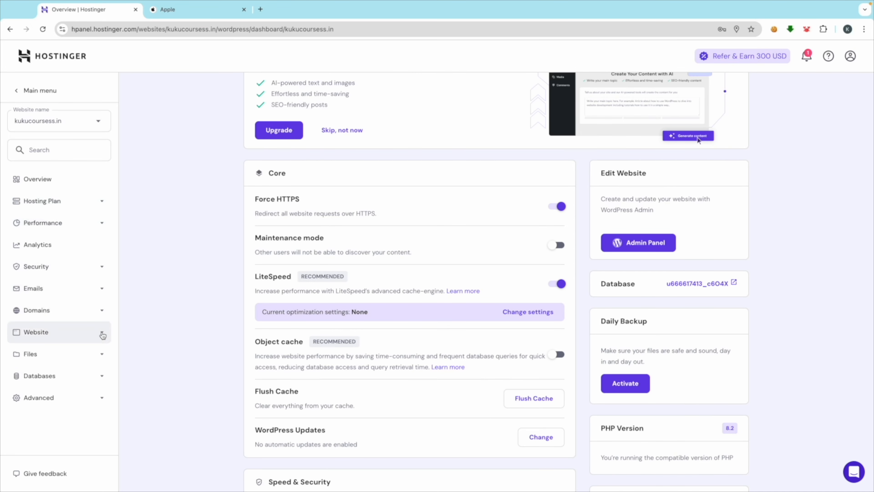
click(102, 334)
click(103, 335)
click(102, 203)
click(102, 208)
click(101, 224)
click(101, 223)
click(96, 268)
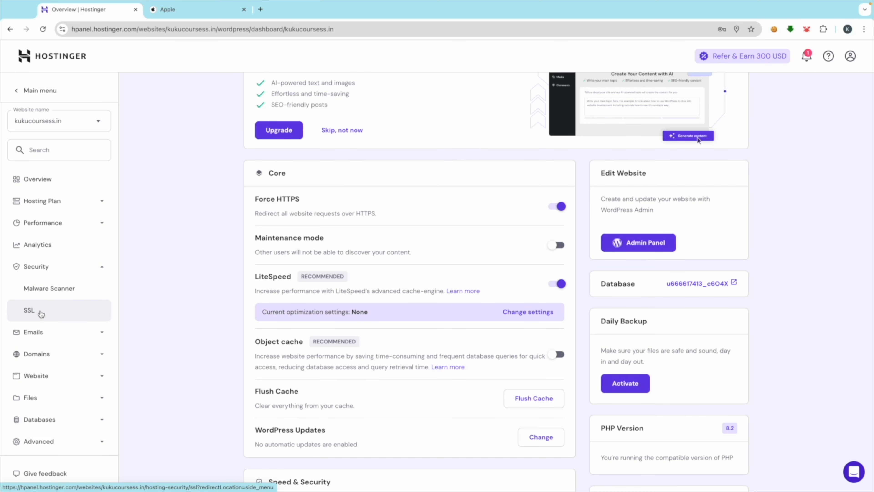
click(41, 311)
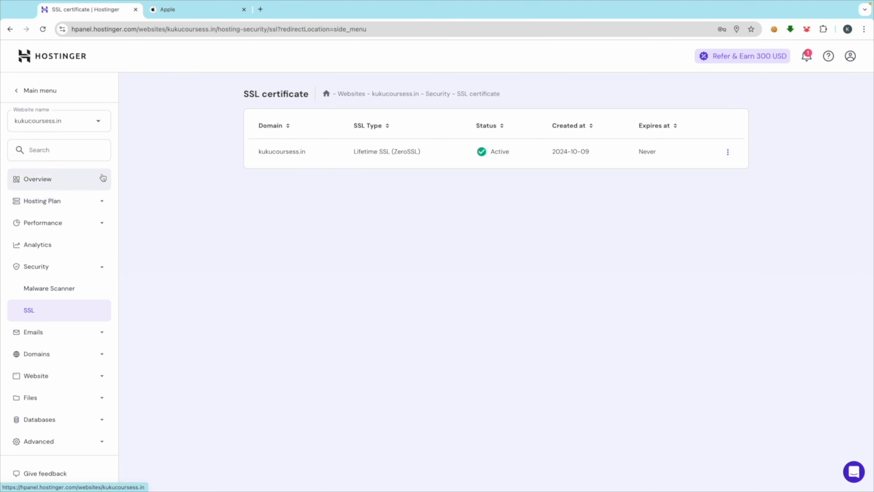
Step: Check the lifetime SSL certificate is active, then launch the kukucoursess.in WordPress admin from Overview
click(37, 179)
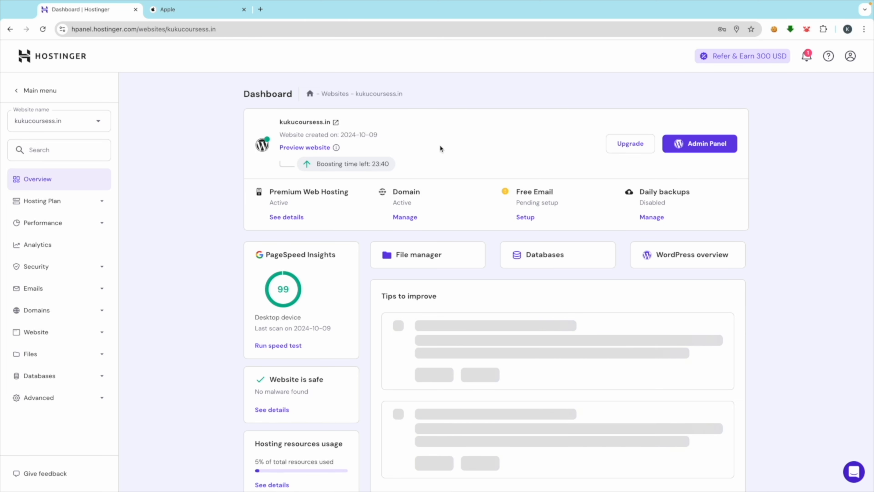
click(687, 146)
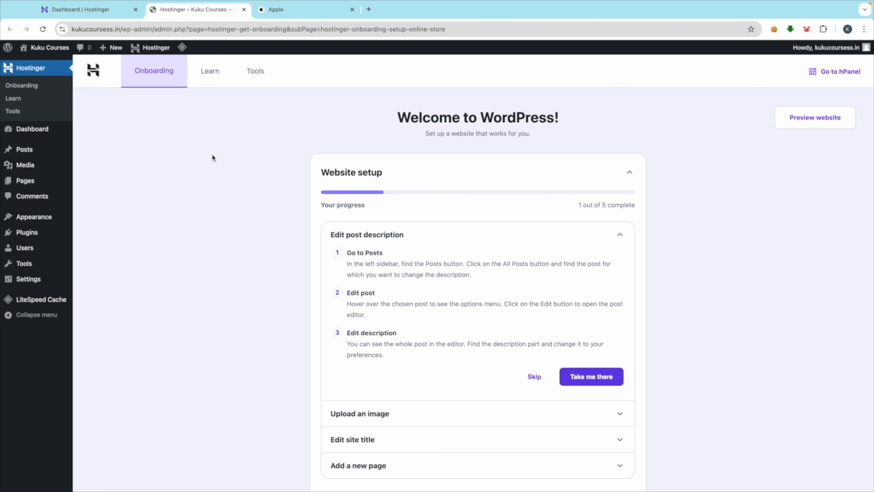
Step: Go to Settings > General in the WordPress admin sidebar
scroll(243, 151, down, 3)
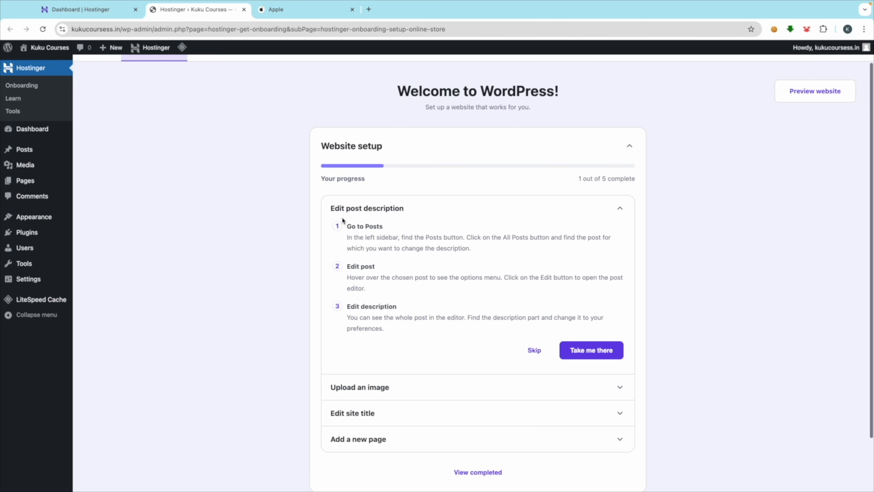
scroll(207, 172, up, 3)
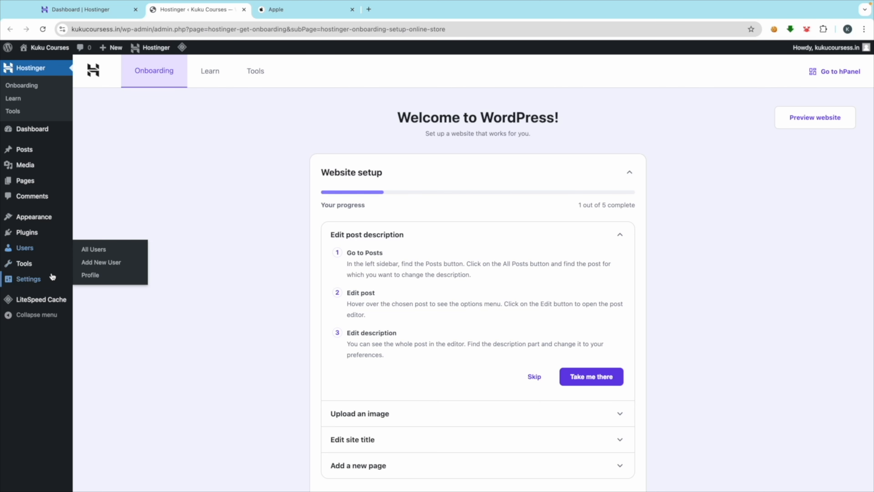
mouse_move(36, 279)
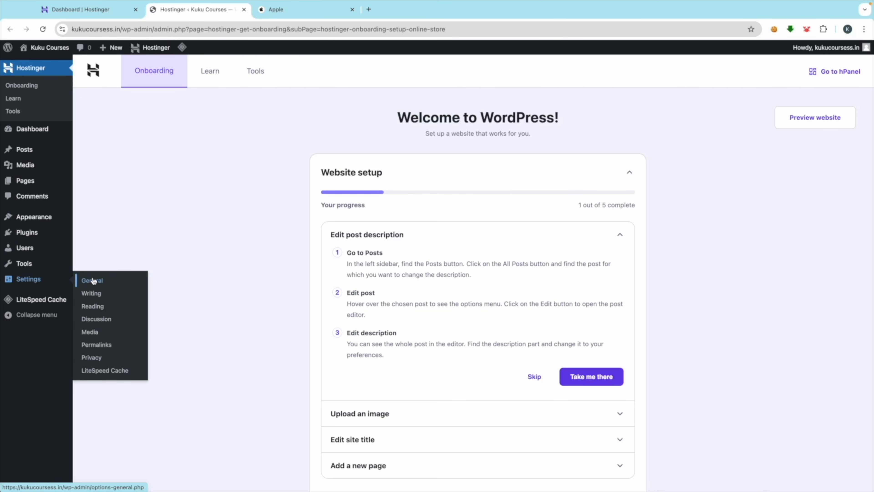
click(103, 280)
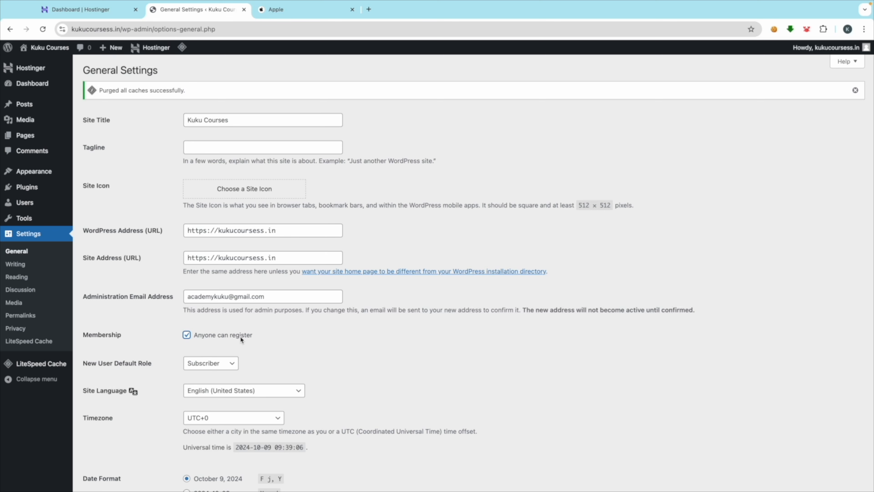
Step: Allow anyone to register, set the timezone to UTC+5:30, and save the general settings
scroll(184, 350, down, 3)
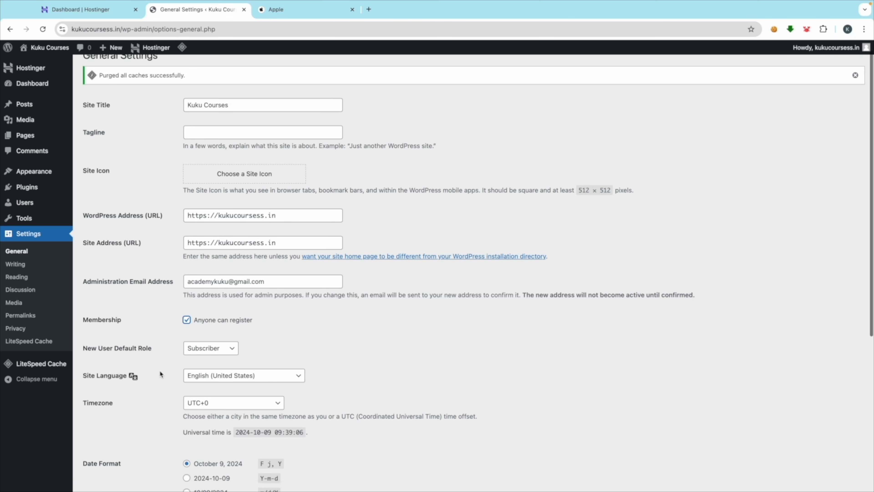
click(218, 327)
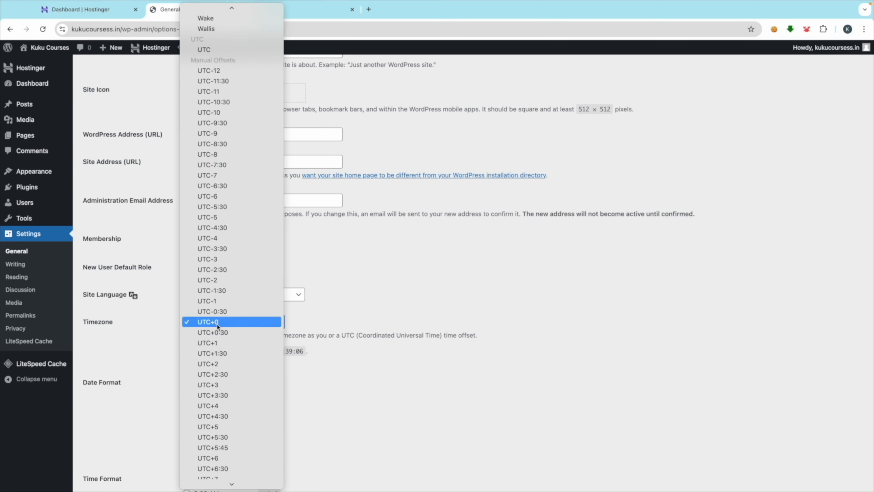
scroll(243, 379, down, 5)
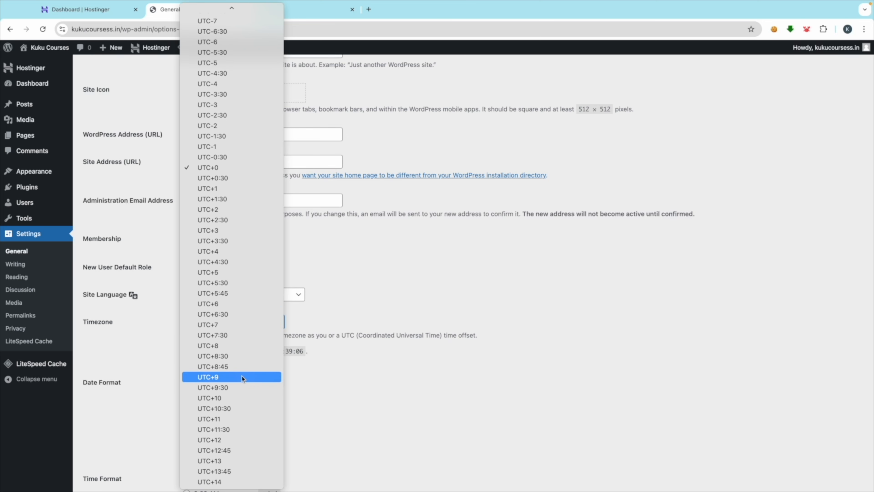
click(230, 284)
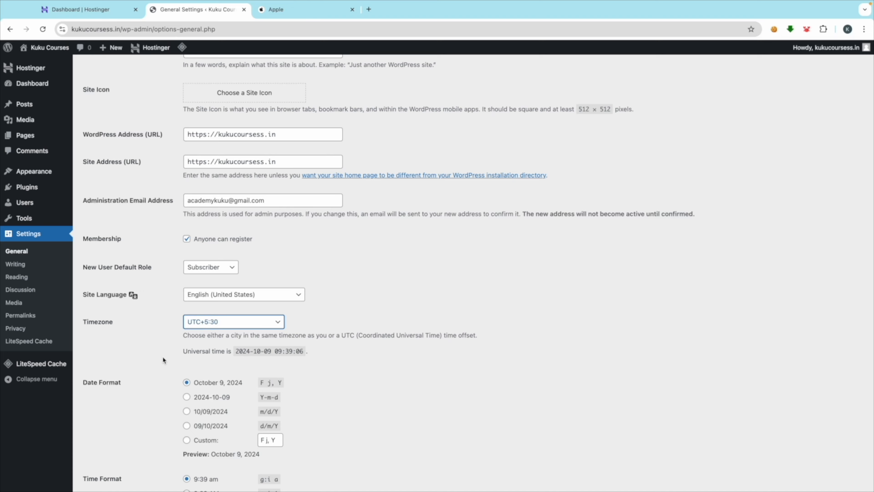
scroll(162, 357, down, 2)
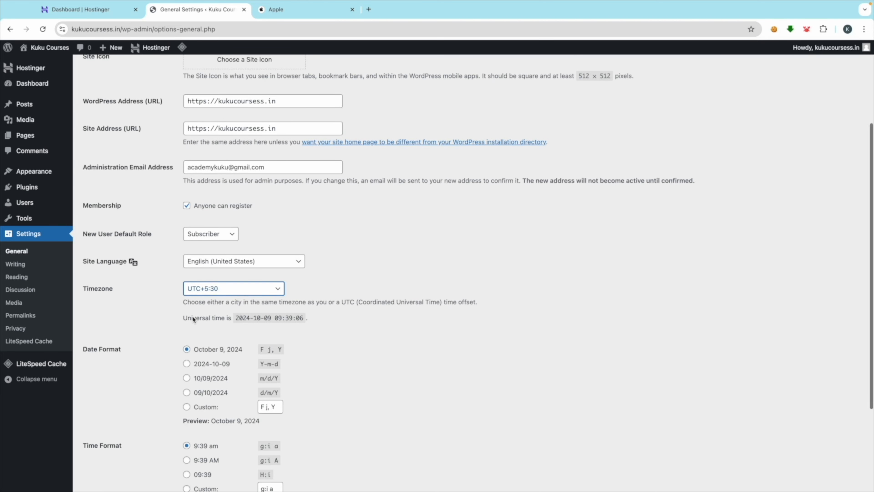
scroll(192, 316, down, 2)
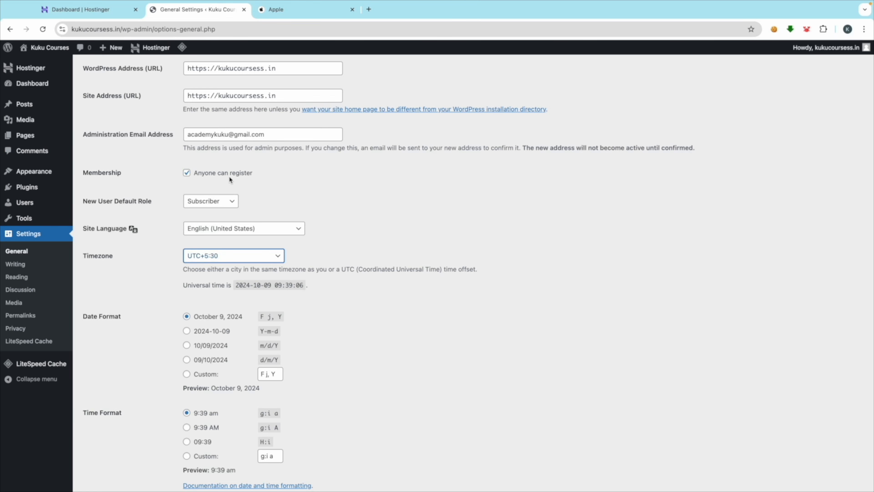
scroll(142, 280, down, 3)
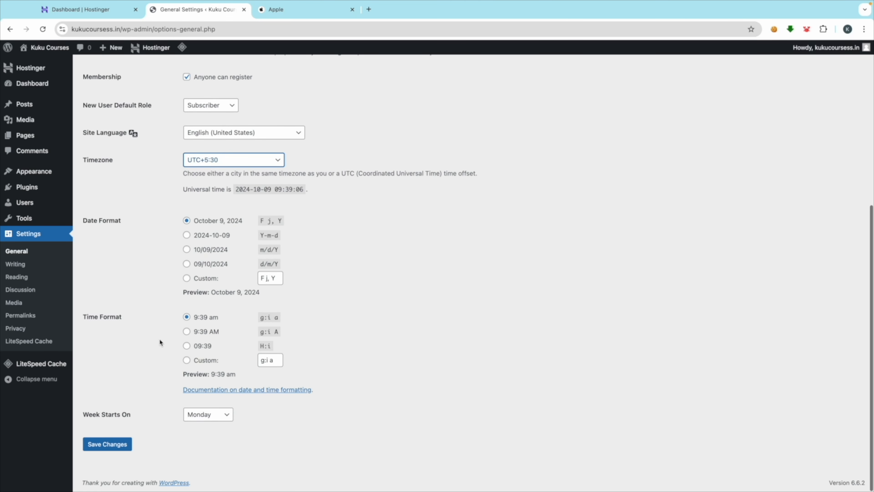
click(105, 445)
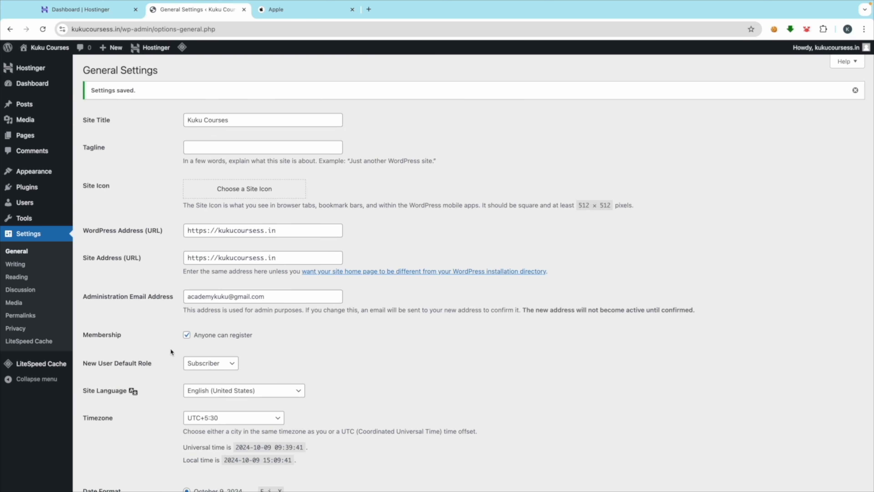
click(20, 319)
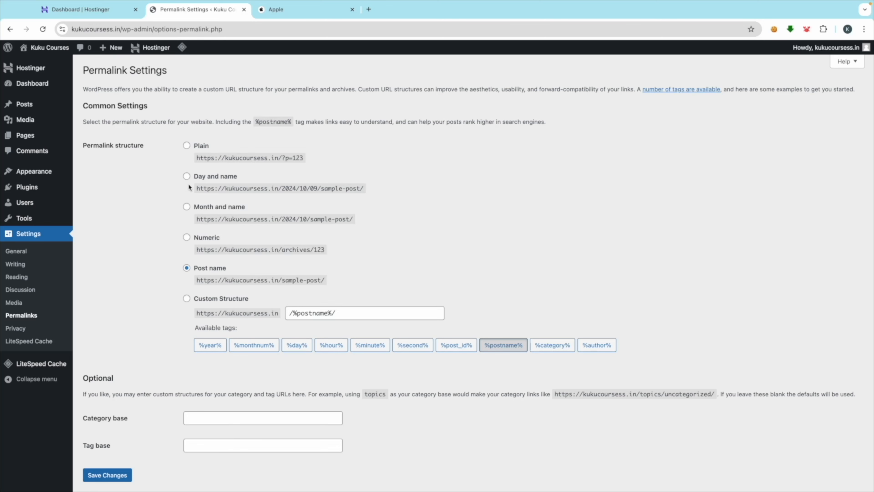
Step: Switch the permalink structure to Post name and save it
click(186, 176)
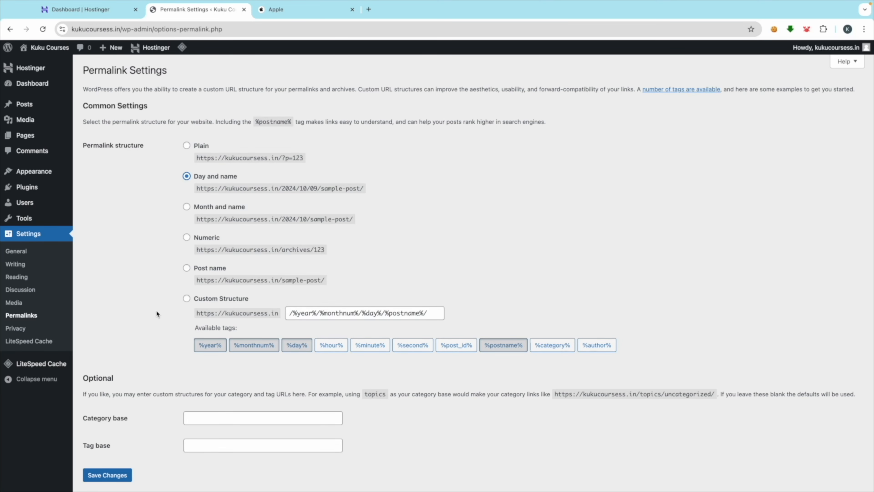
click(186, 268)
scroll(132, 330, down, 1)
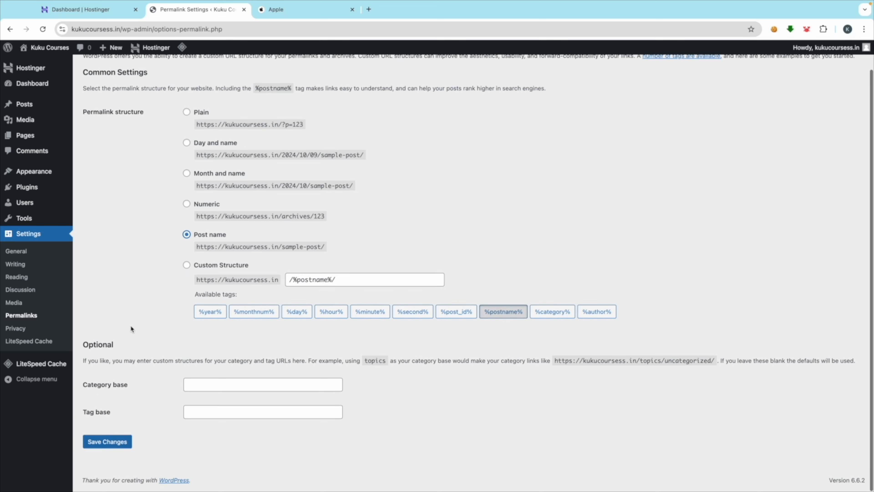
click(110, 444)
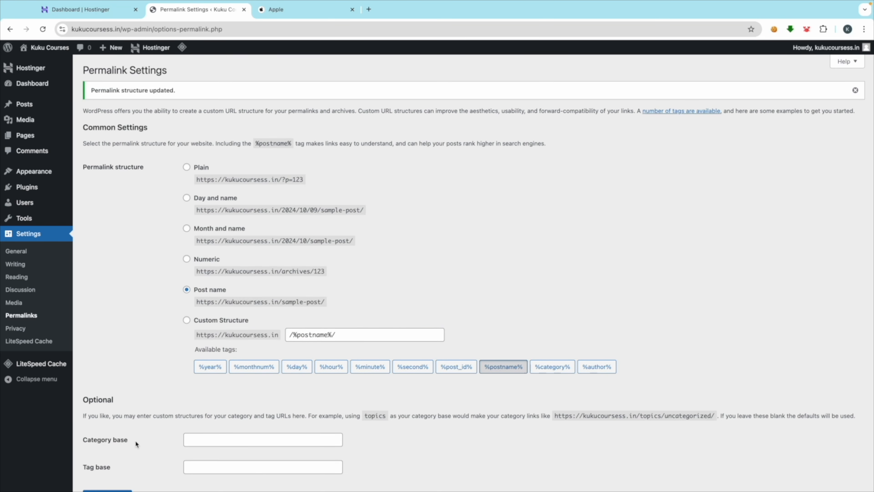
scroll(169, 365, down, 2)
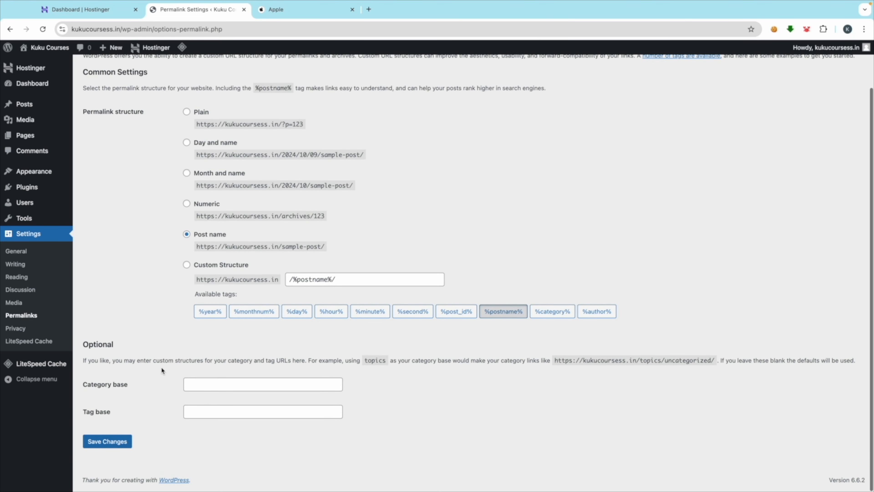
scroll(135, 267, up, 2)
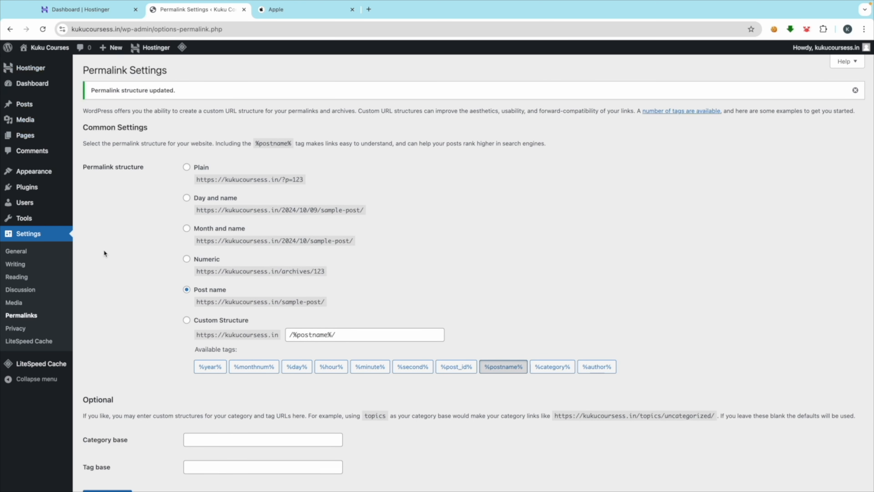
mouse_move(29, 192)
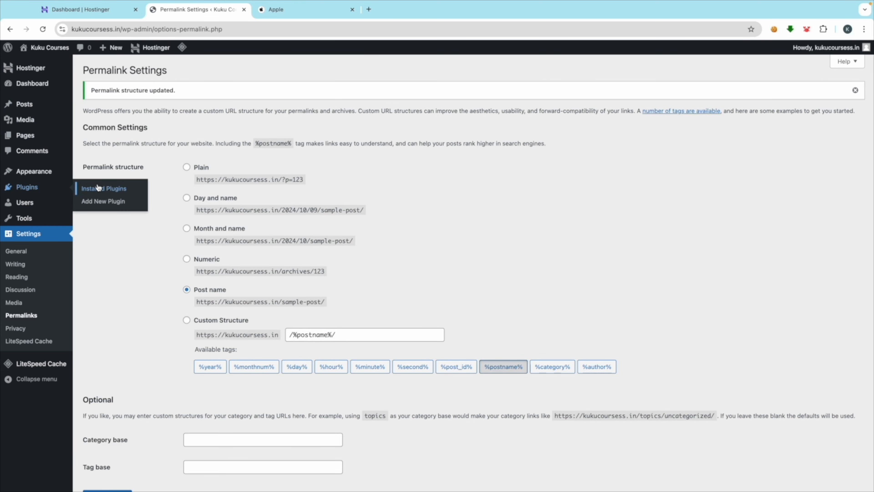
click(91, 188)
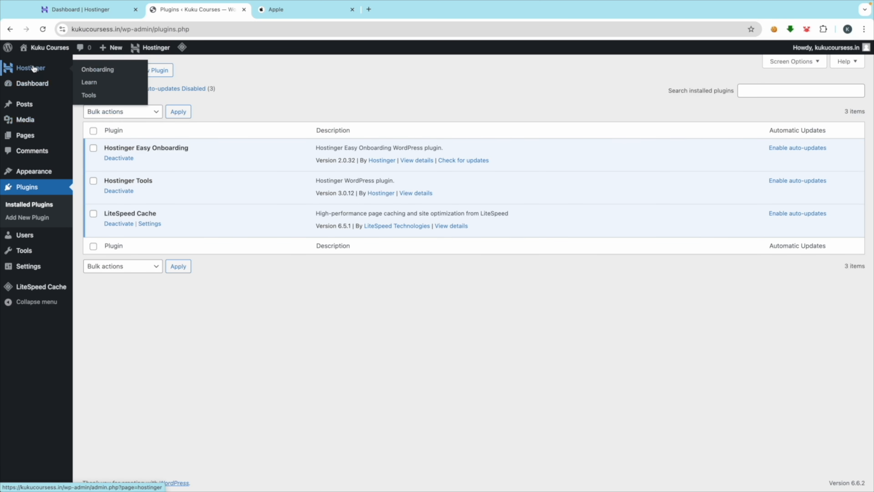
Step: Select all three installed plugins and back out of a premature bulk delete
click(37, 89)
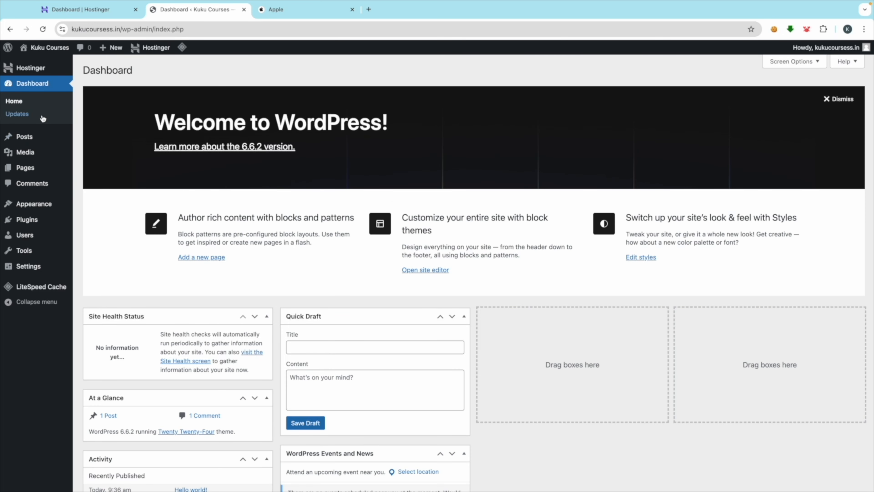
mouse_move(43, 221)
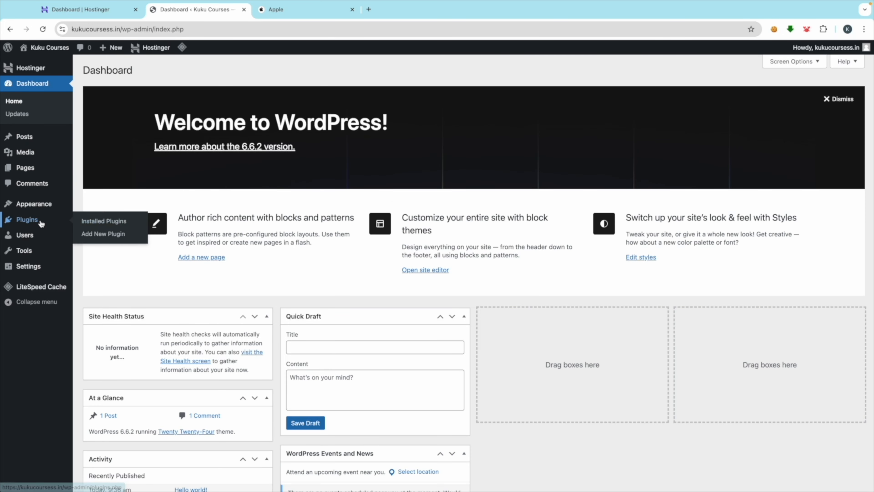
click(93, 223)
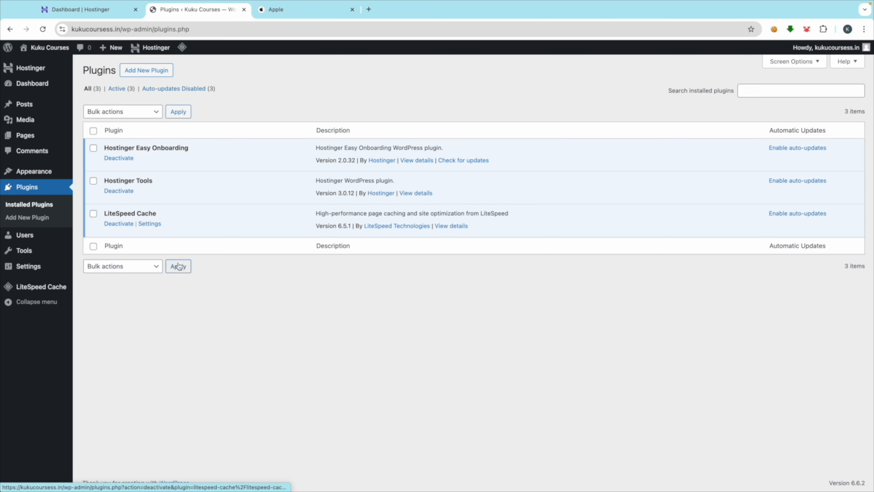
click(93, 131)
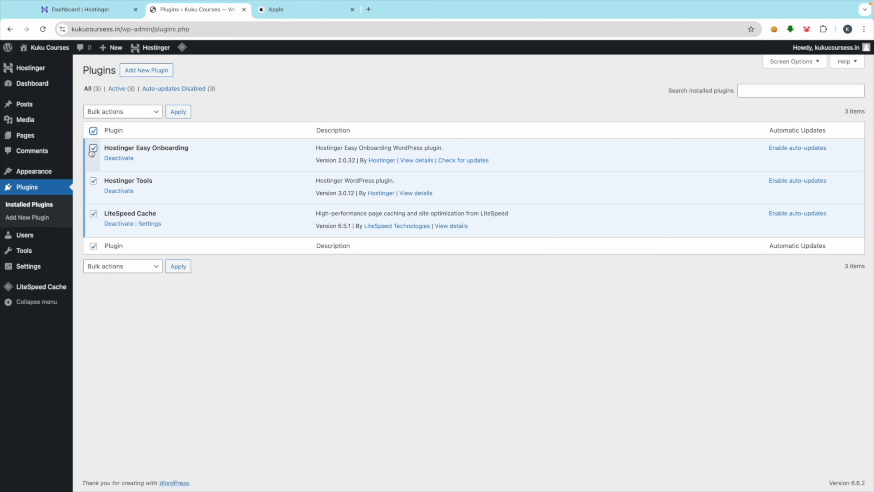
click(141, 112)
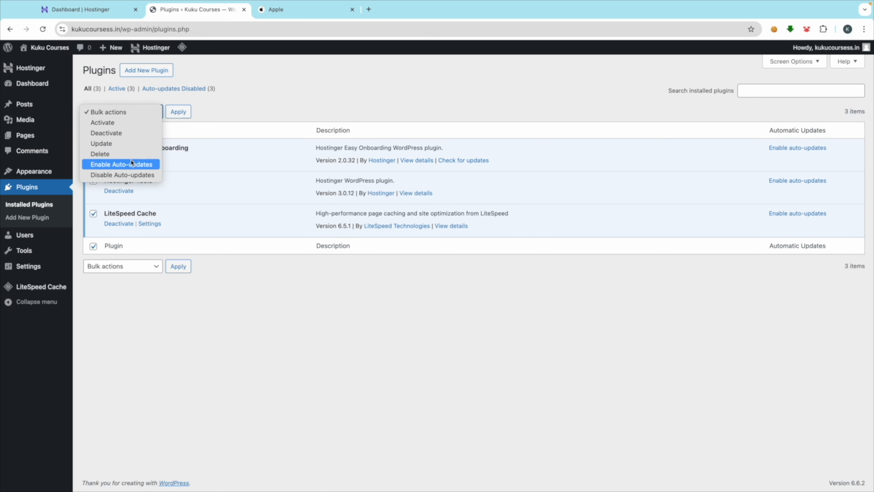
click(125, 154)
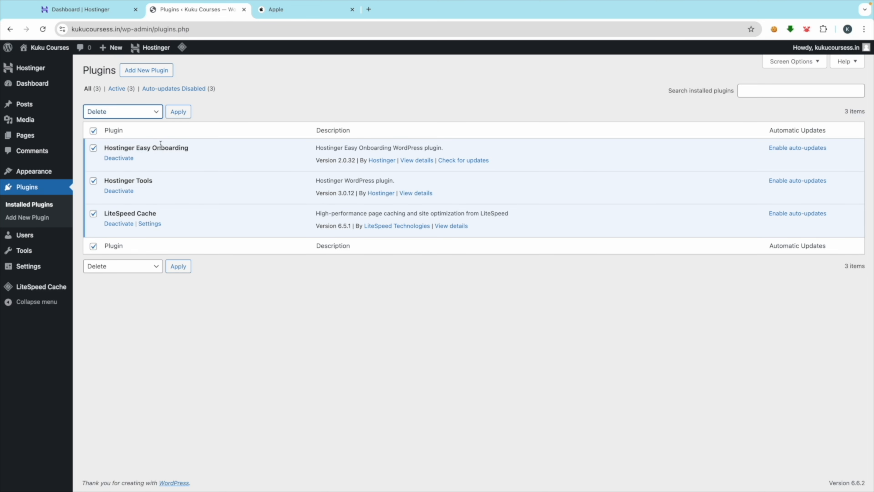
click(179, 113)
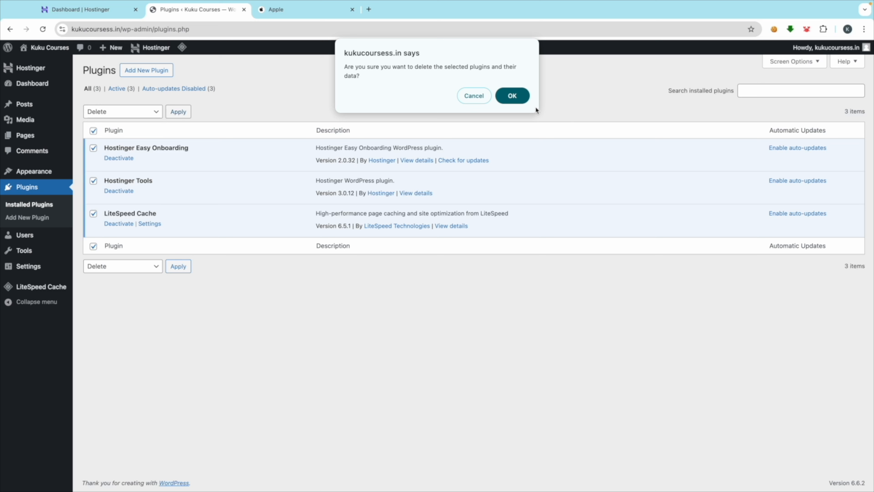
click(517, 97)
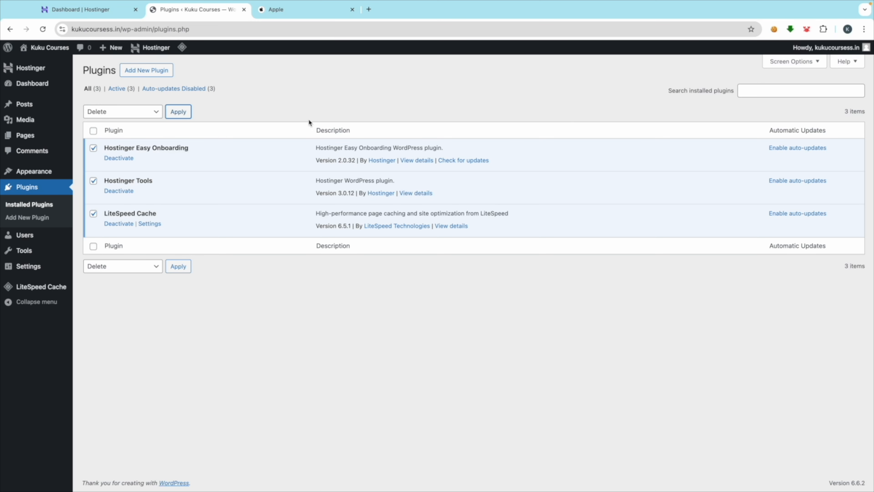
Step: Bulk-deactivate Hostinger Easy Onboarding, Hostinger Tools and LiteSpeed Cache
click(121, 112)
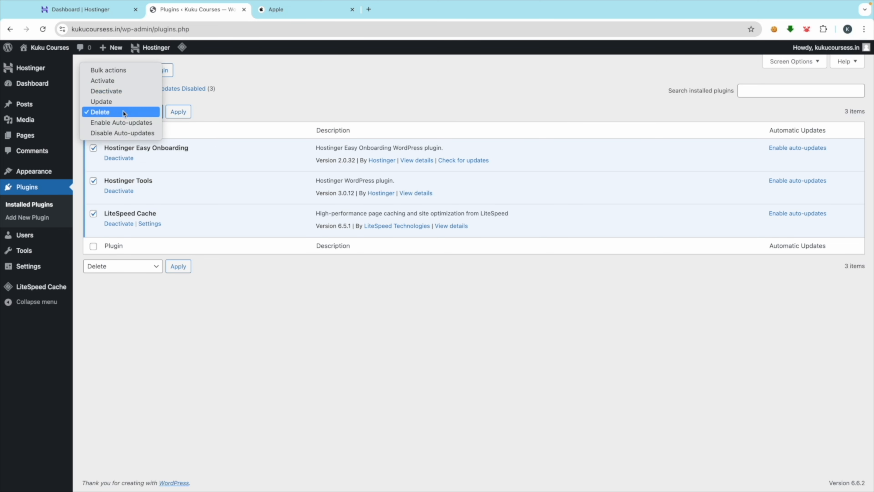
click(119, 91)
click(179, 111)
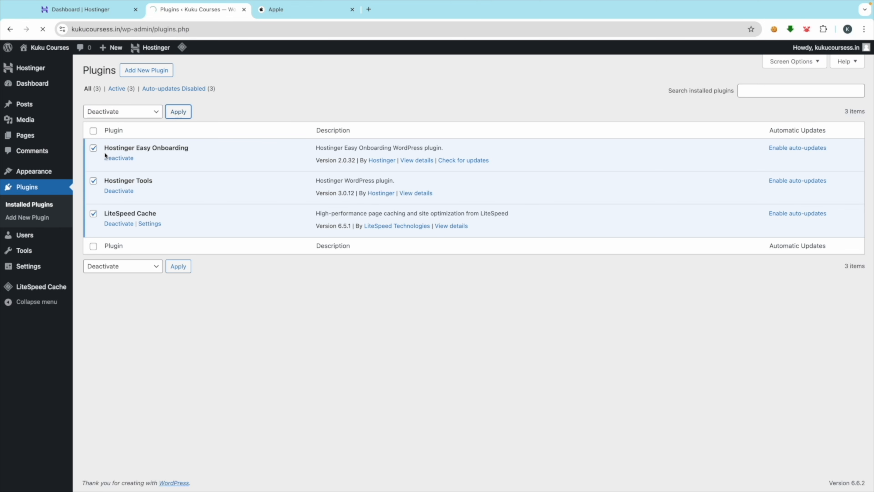
Step: Bulk-delete the three deactivated plugins with their data and return to the Dashboard
click(93, 158)
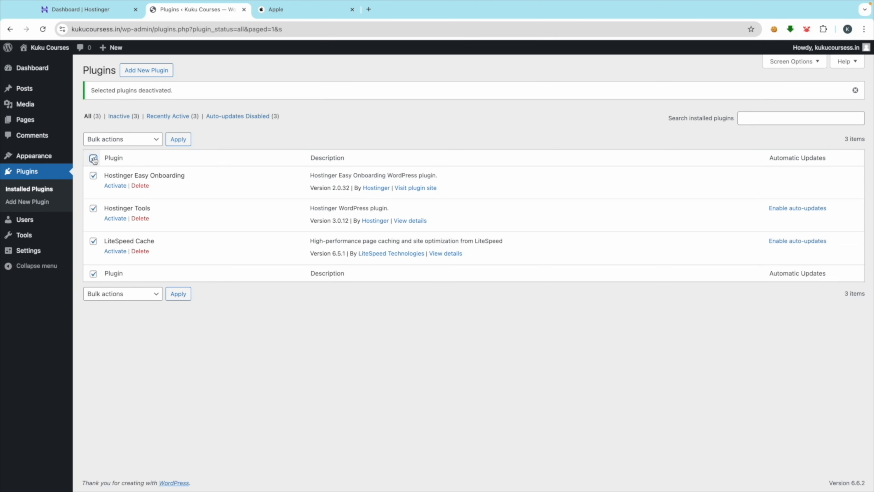
click(116, 141)
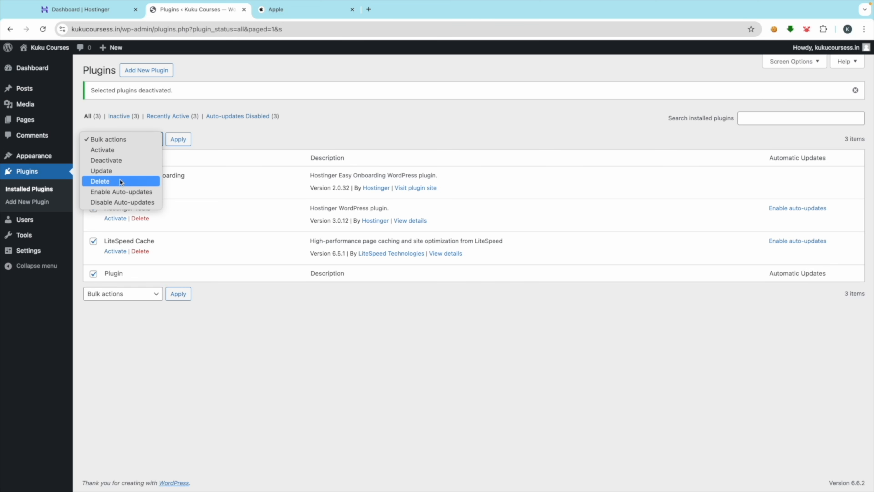
click(173, 162)
click(178, 139)
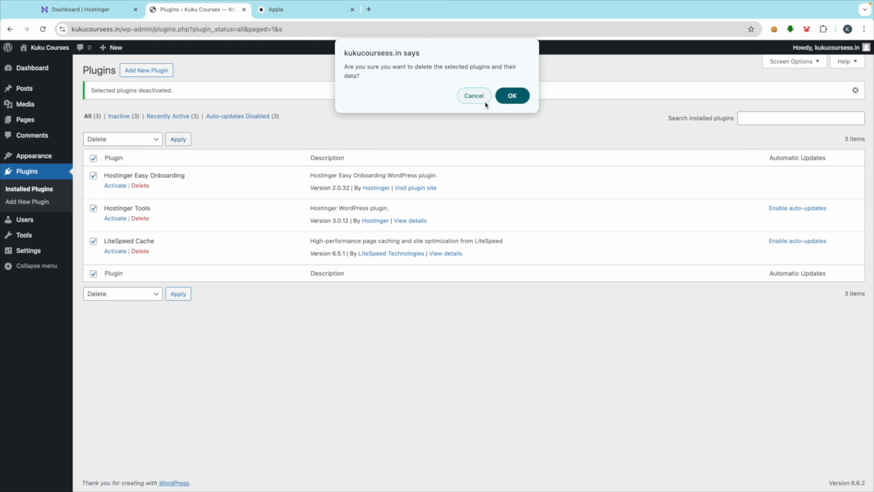
click(512, 95)
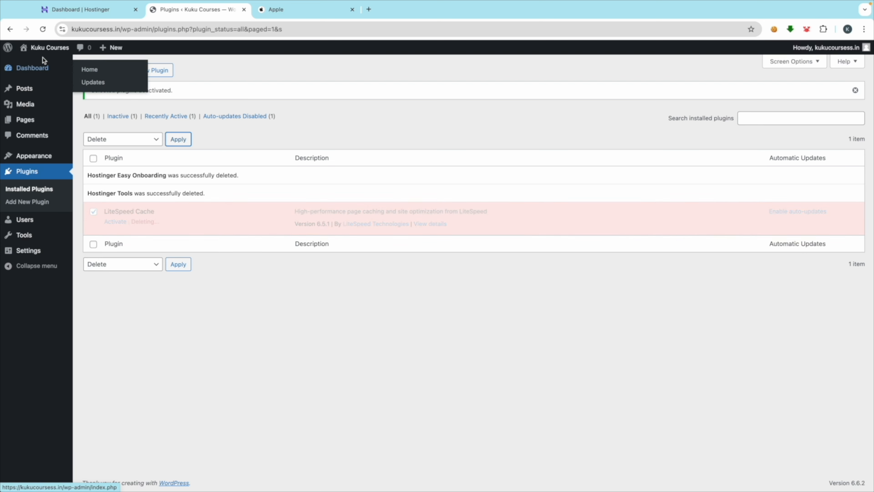
click(28, 68)
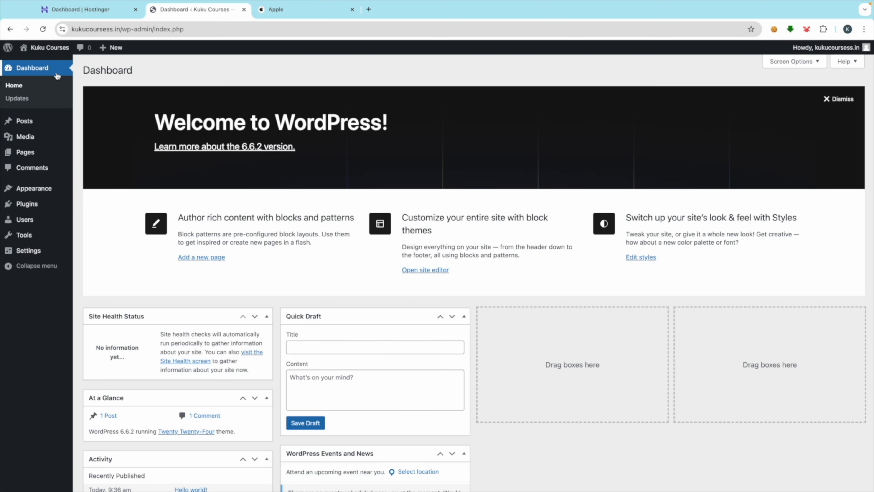
Step: Hide the Site Health, At a Glance, Activity, Quick Draft, Events and News, and Welcome widgets
click(790, 67)
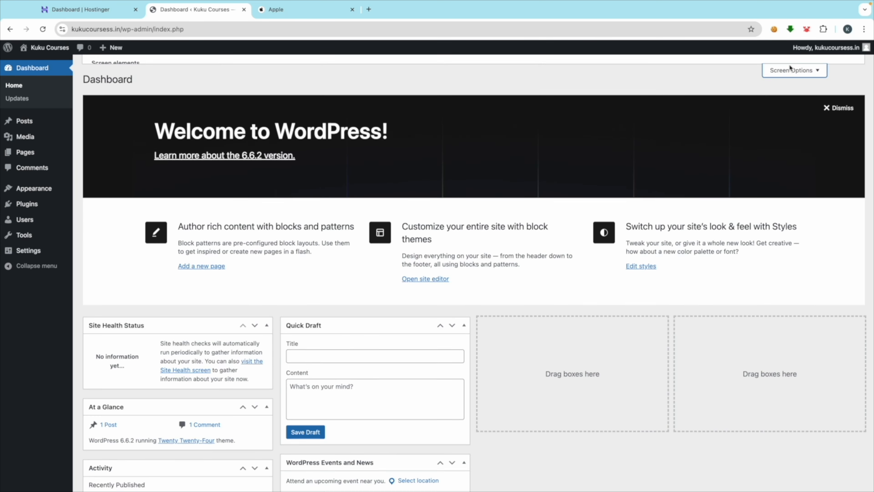
click(96, 102)
click(161, 102)
click(209, 102)
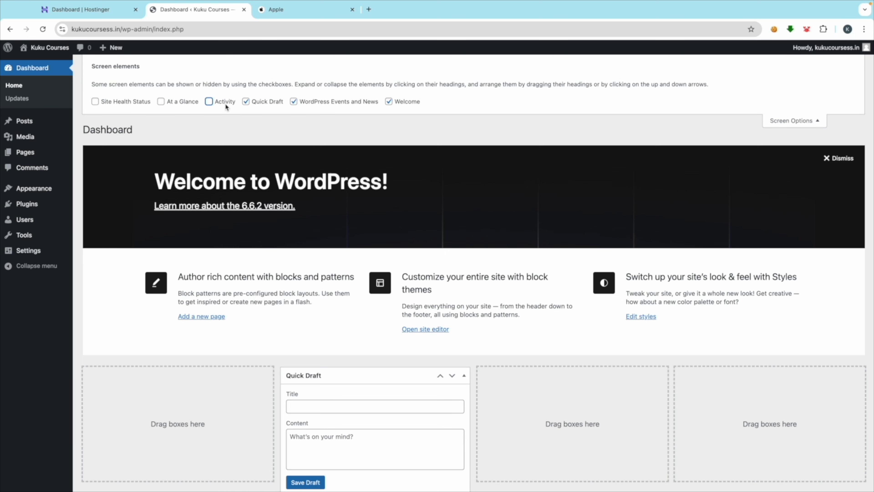
click(246, 102)
click(294, 102)
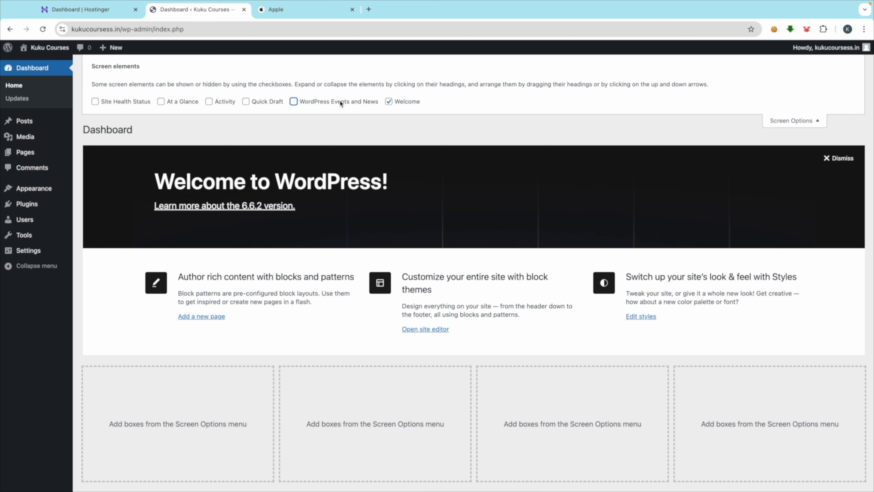
click(388, 102)
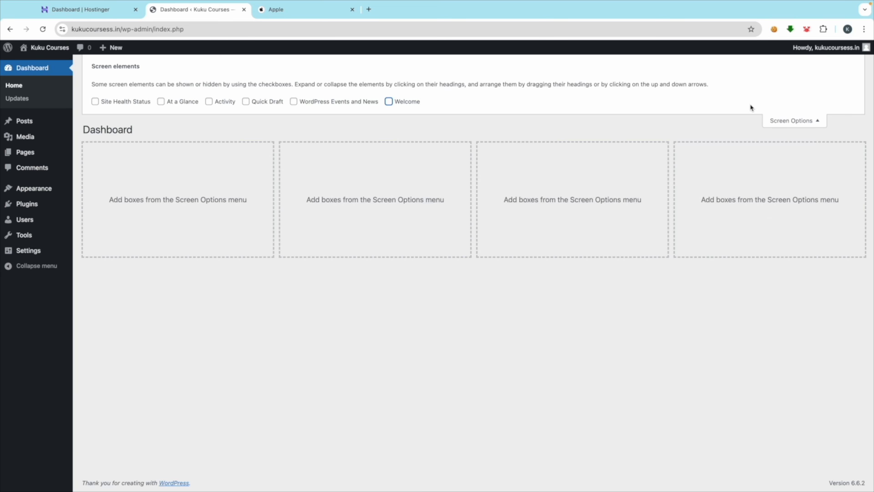
click(792, 122)
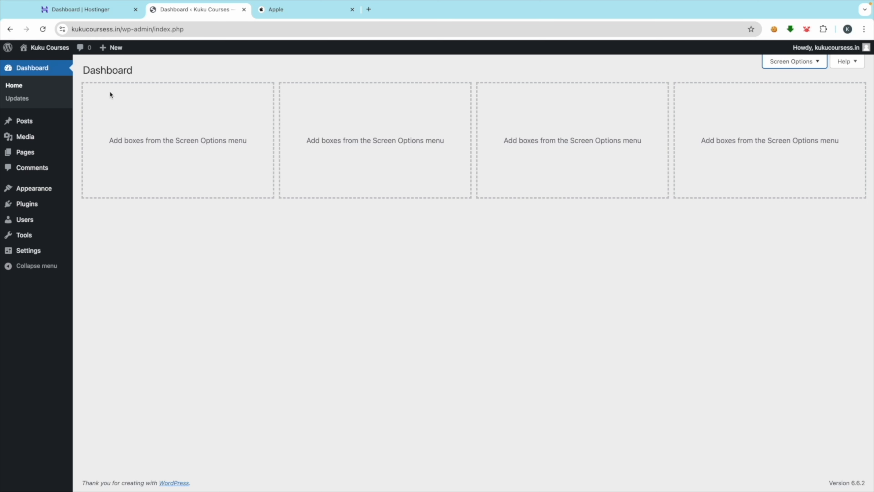
click(212, 30)
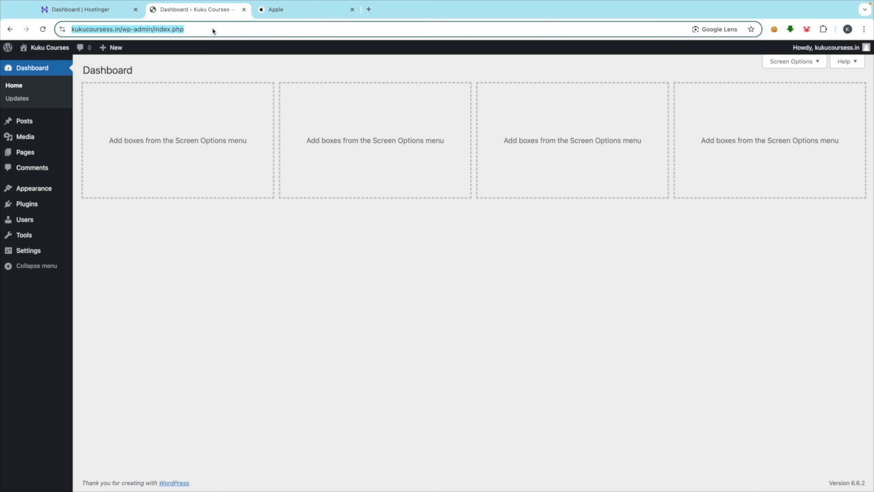
double_click(258, 30)
triple_click(257, 29)
key(ctrl+c)
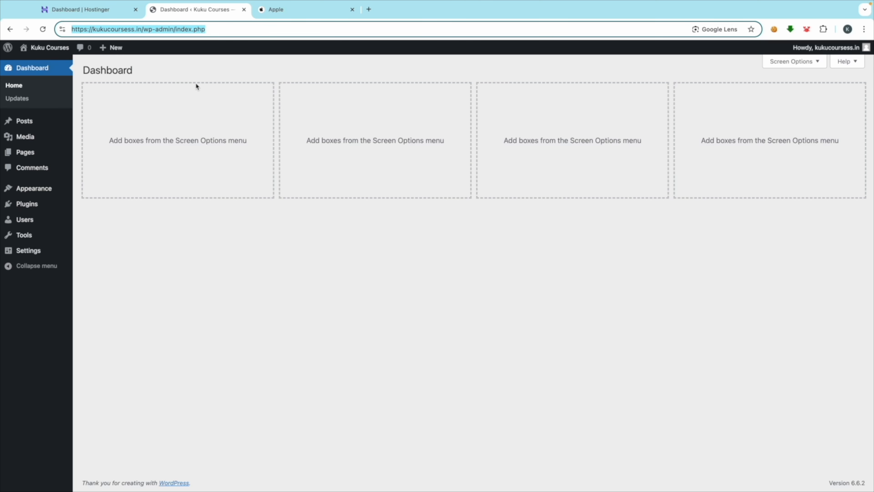
click(202, 86)
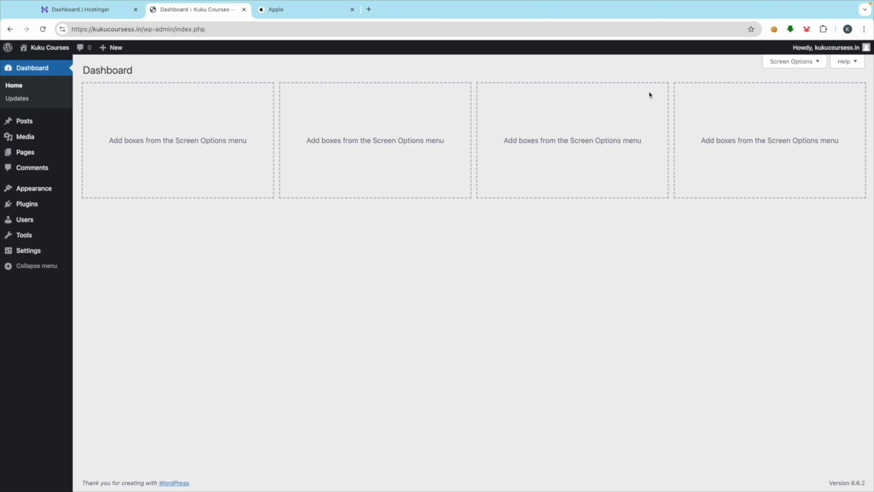
click(865, 29)
click(775, 73)
key(ctrl+v)
key(Return)
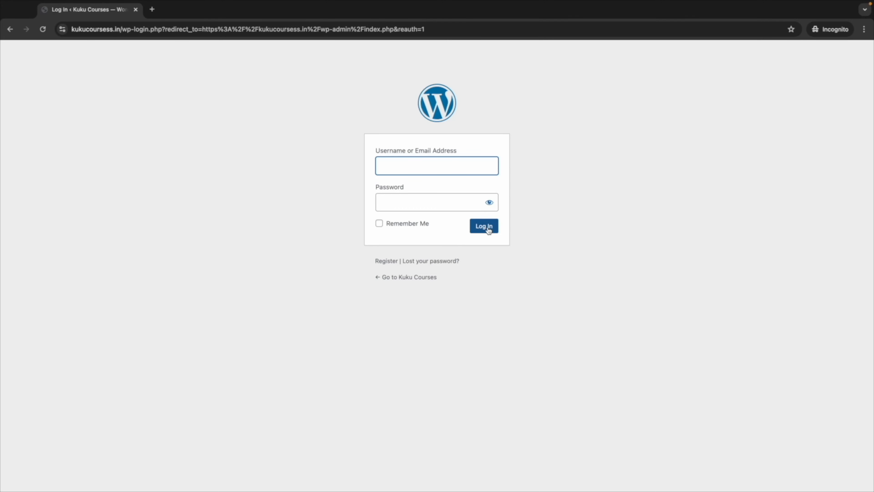
click(136, 9)
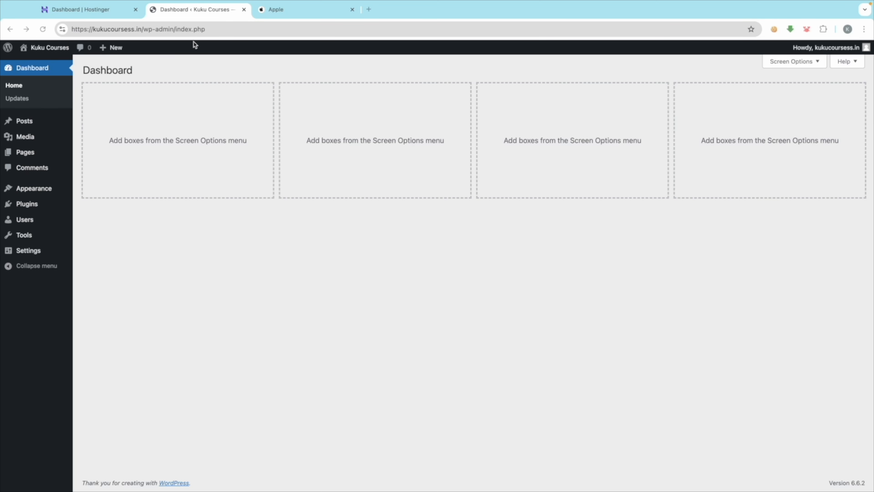
click(220, 29)
click(231, 27)
click(231, 29)
key(super+c)
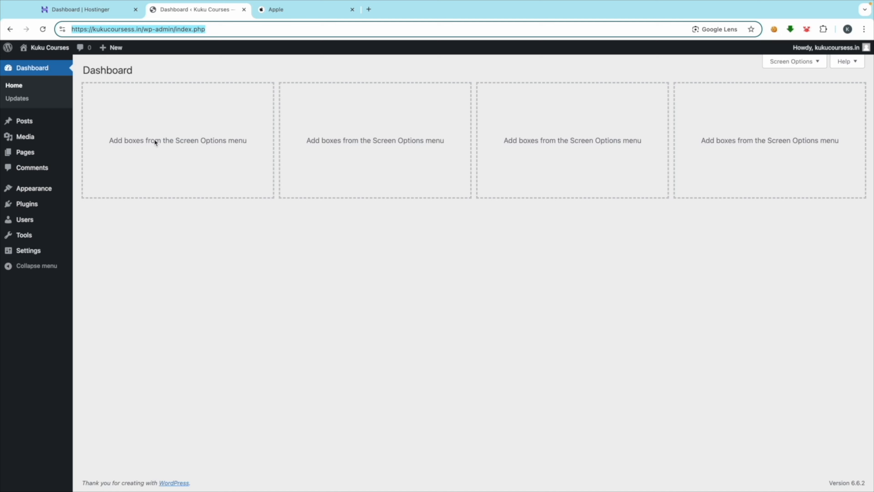
key(ctrl+Left)
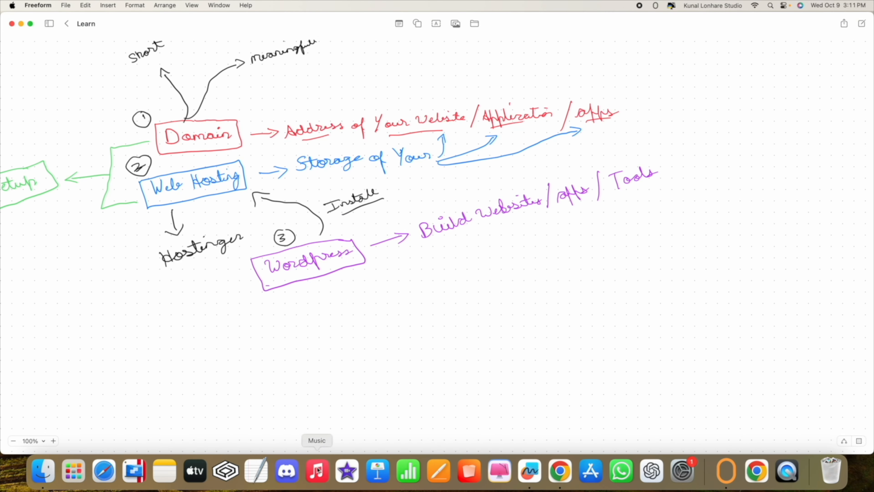
key(ctrl+Right)
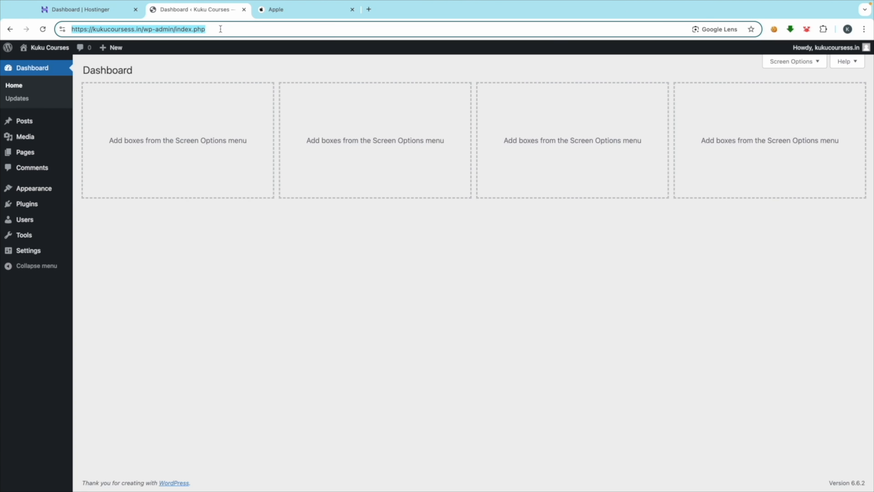
Step: Load the site's wp-admin dashboard in a new browser tab
click(865, 30)
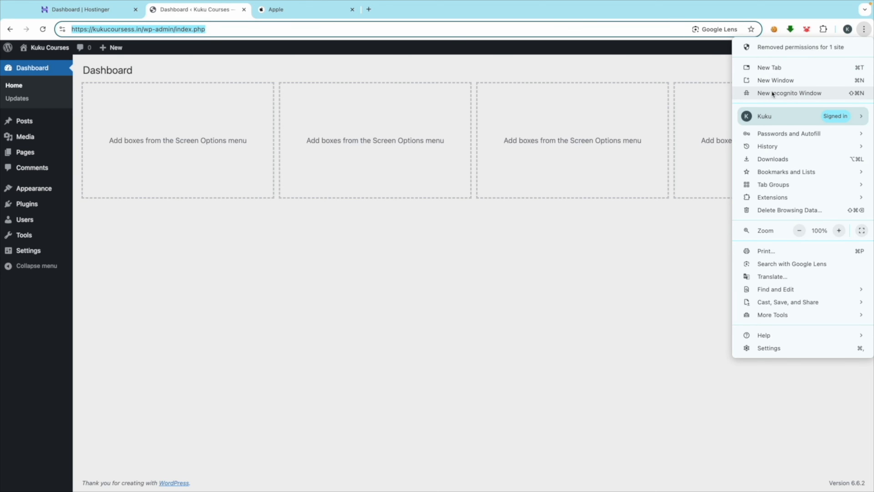
click(376, 13)
click(370, 10)
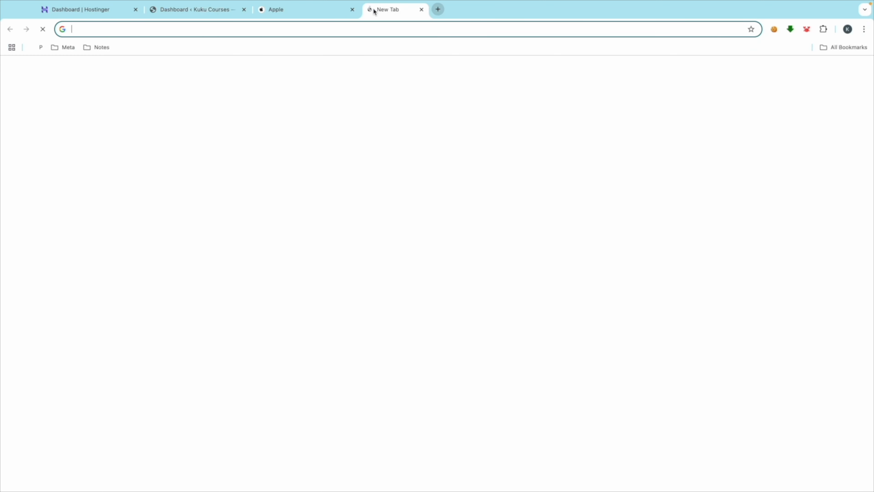
key(super+v)
key(Return)
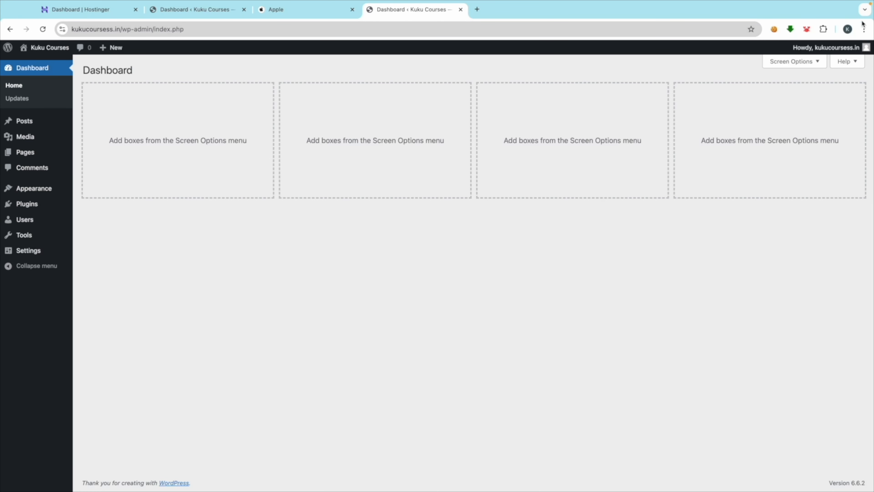
Step: Close the duplicate dashboard, Apple and Hostinger tabs
click(202, 14)
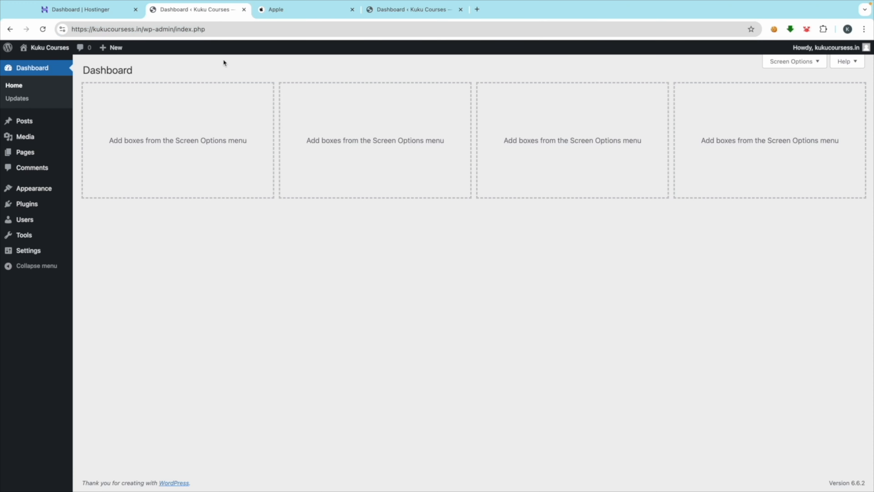
click(244, 10)
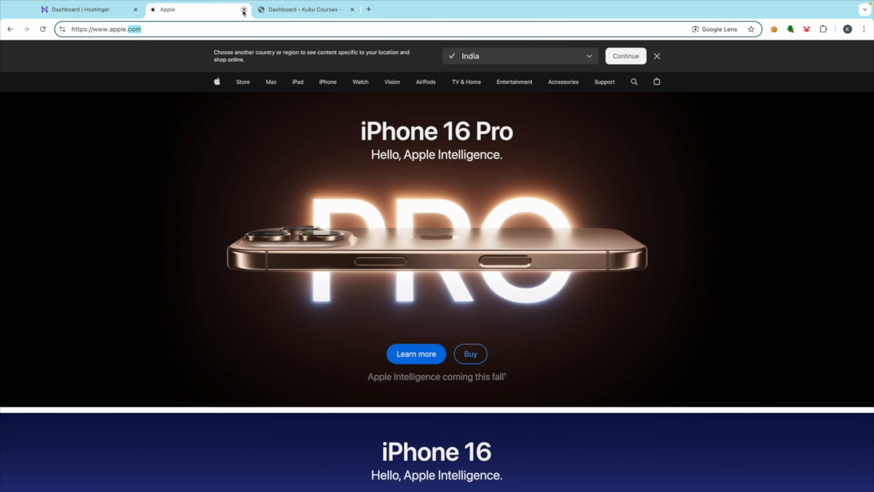
click(243, 10)
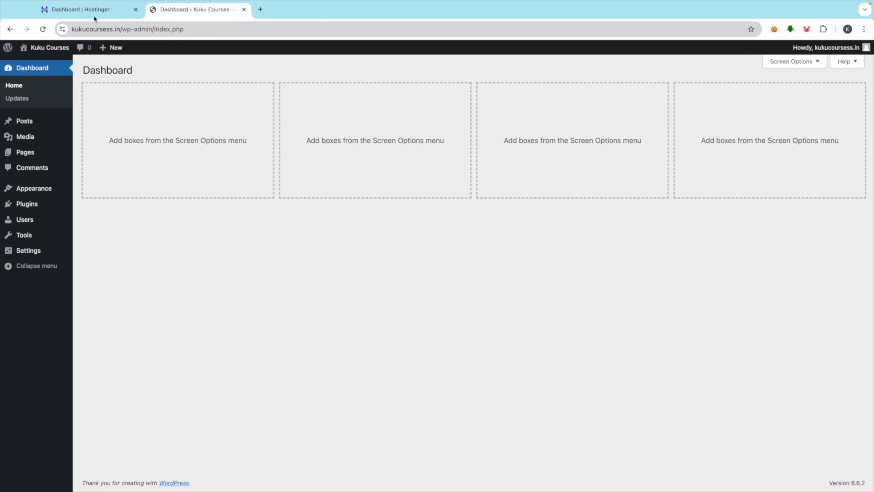
click(136, 10)
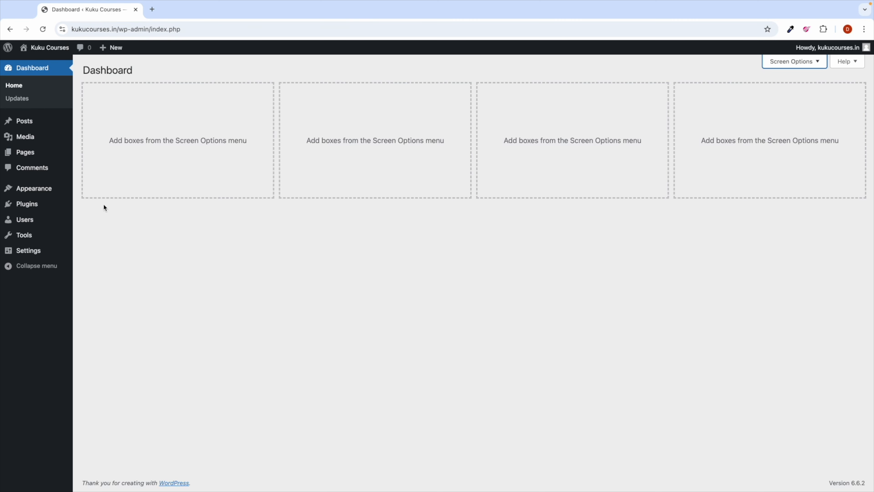
Step: Open Appearance > Themes and view the live site in a new tab
mouse_move(36, 195)
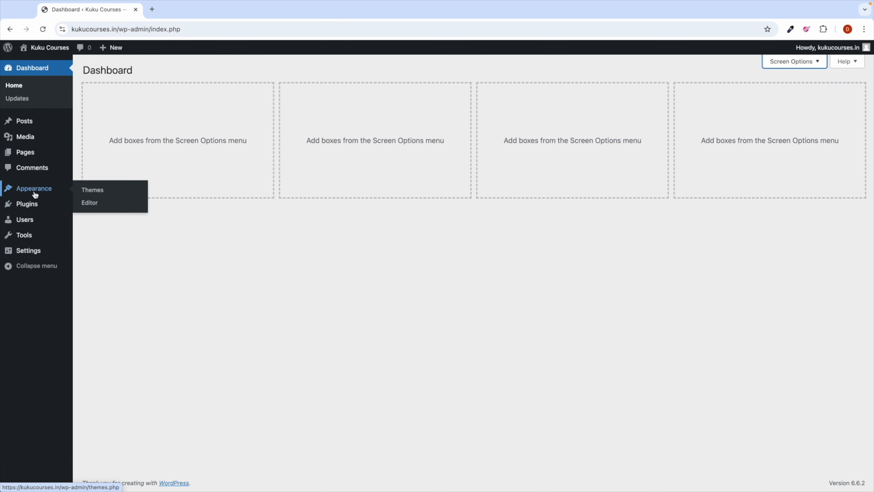
click(89, 190)
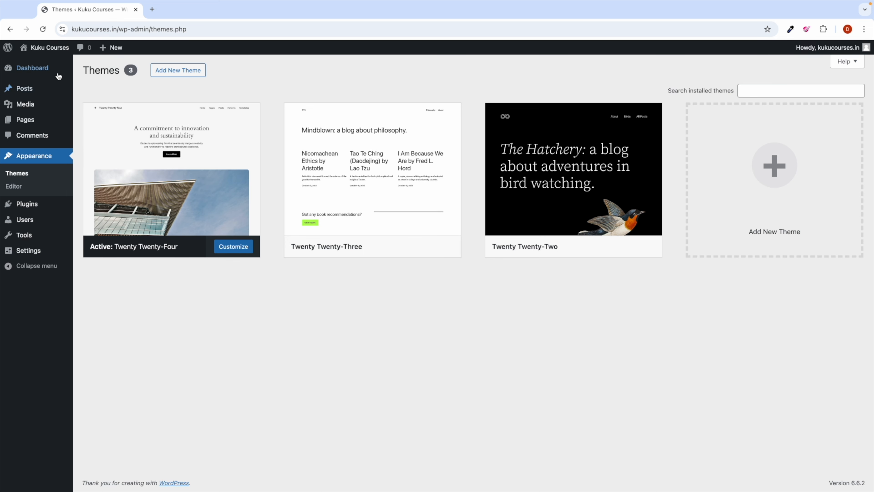
mouse_move(52, 47)
right_click(40, 62)
click(62, 64)
click(197, 10)
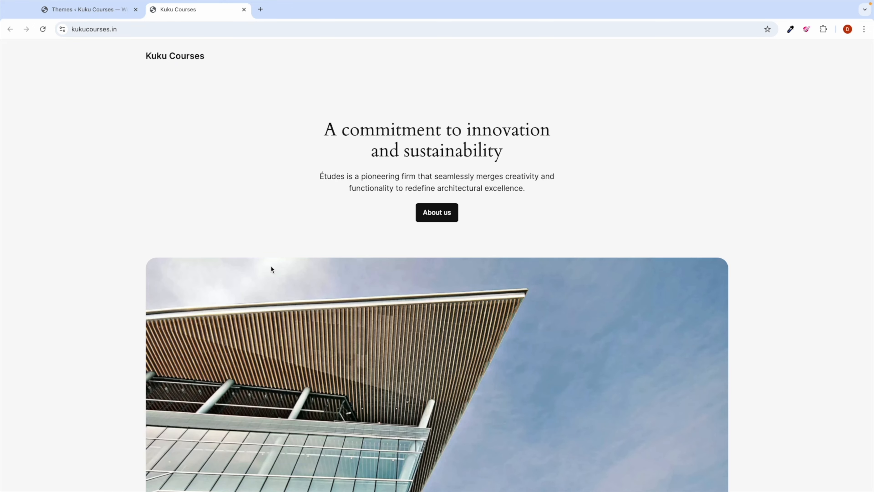
scroll(272, 275, down, 10)
scroll(267, 272, up, 10)
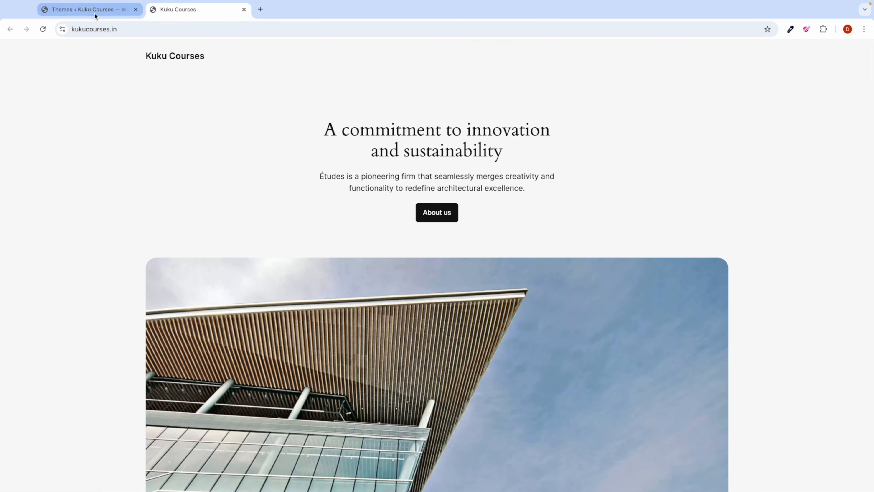
click(96, 16)
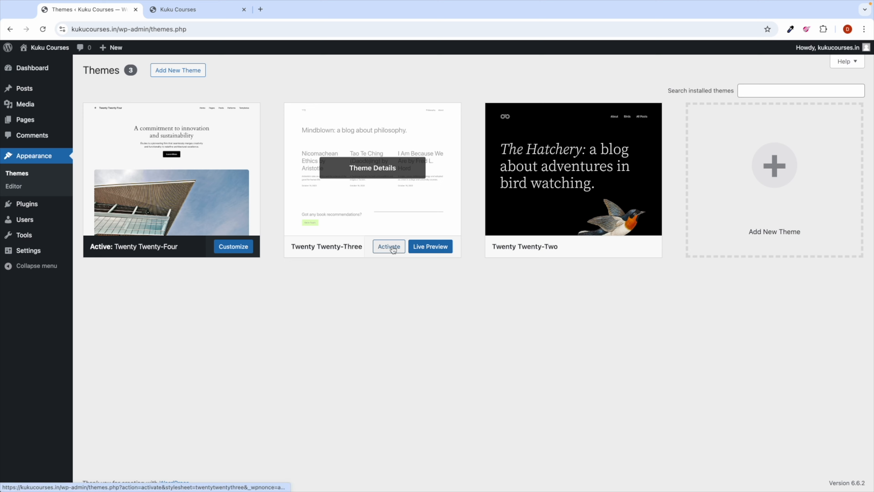
Step: Activate Twenty Twenty-Three and reload the live site to preview it
click(389, 247)
click(173, 10)
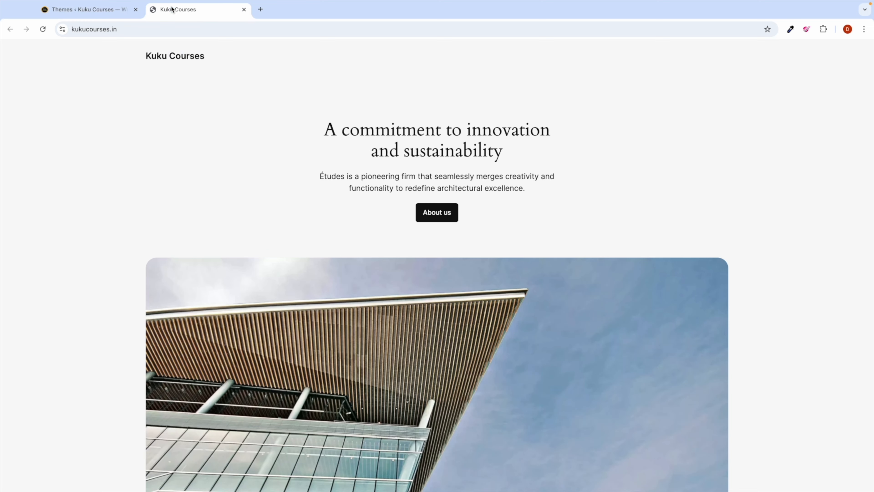
click(43, 29)
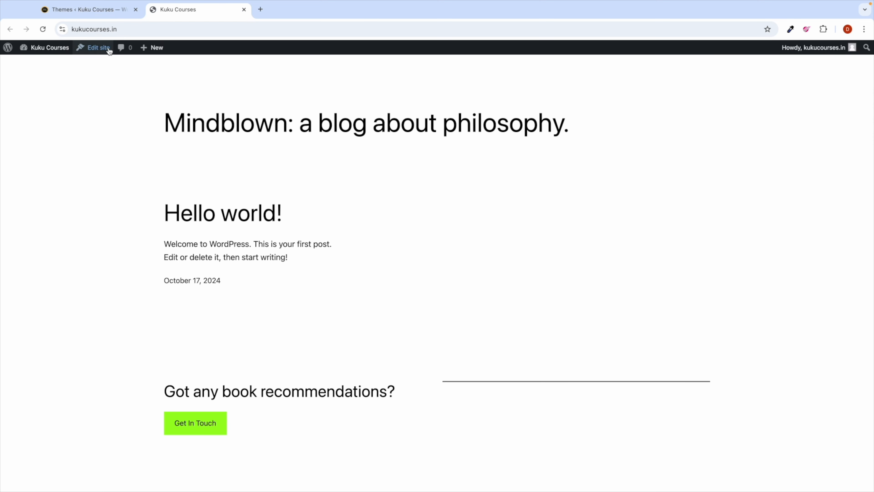
Step: Activate Twenty Twenty-Two and reload the live site to show its bird header
click(92, 14)
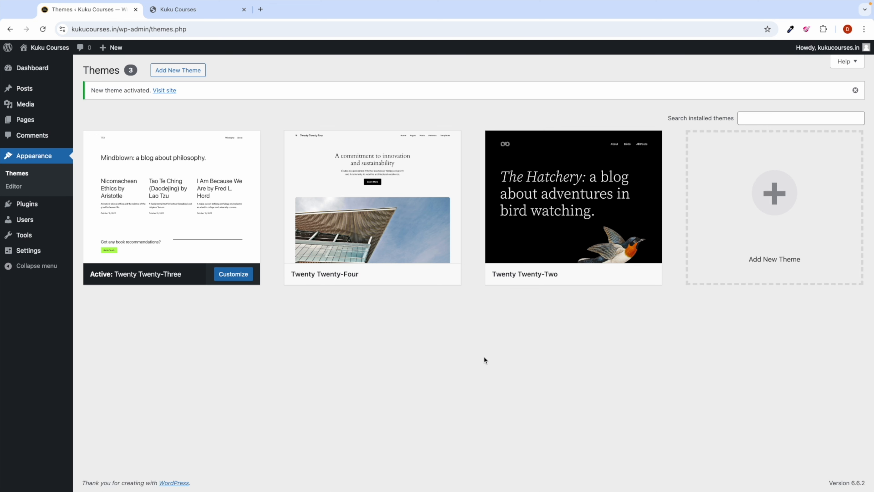
mouse_move(516, 213)
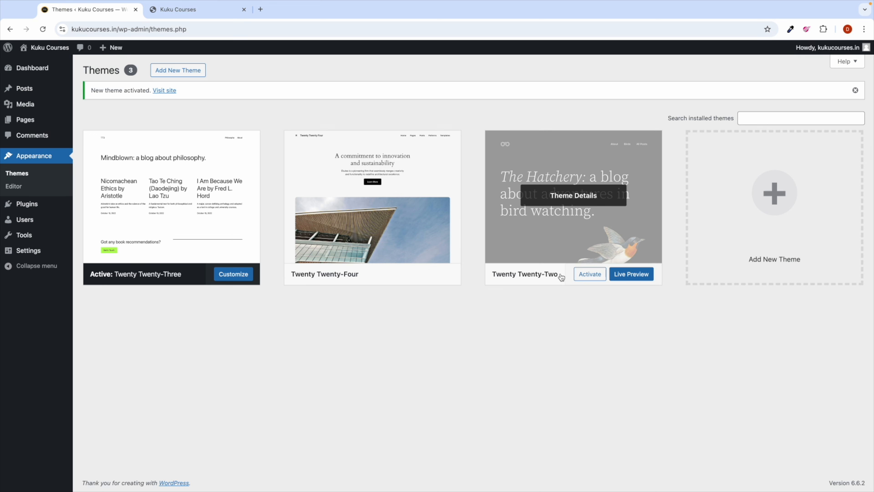
click(589, 274)
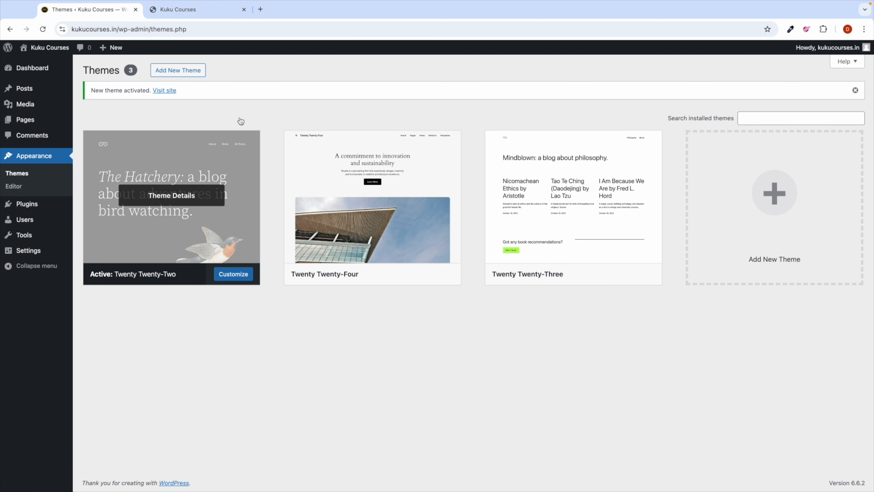
click(182, 9)
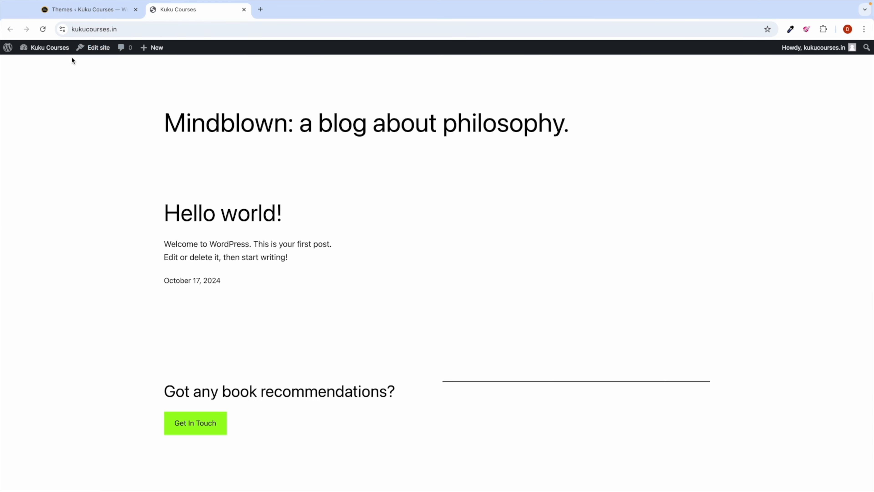
click(43, 31)
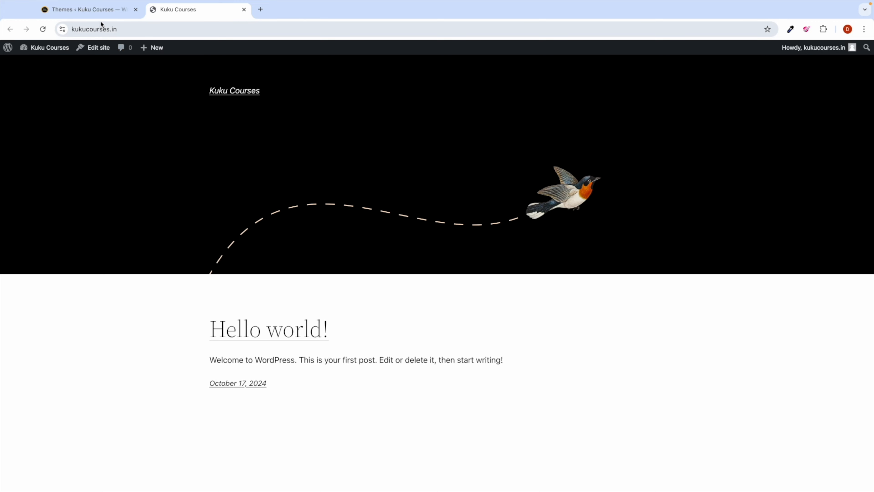
click(101, 14)
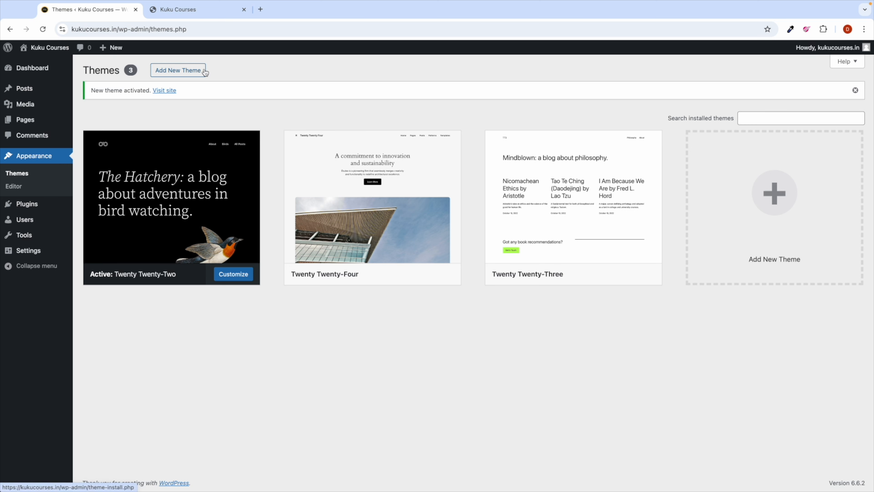
Step: Search the theme directory for 'oceanwp', then install and activate the OceanWP theme
click(166, 71)
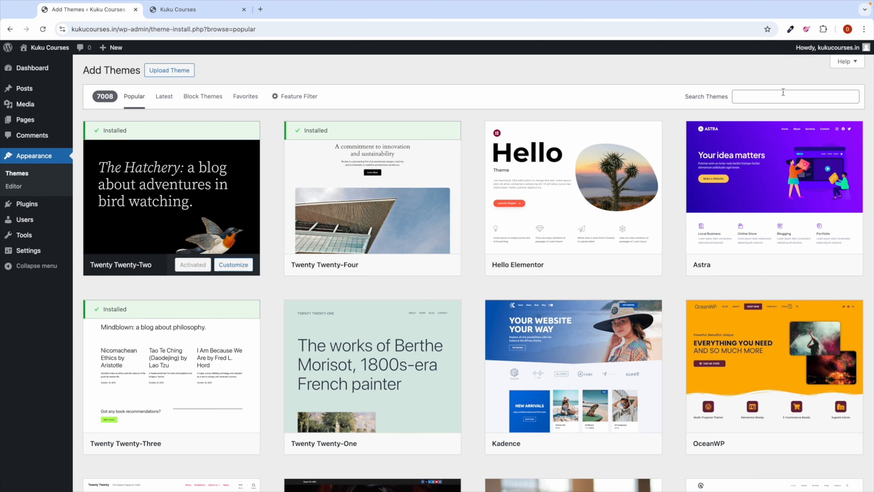
click(783, 92)
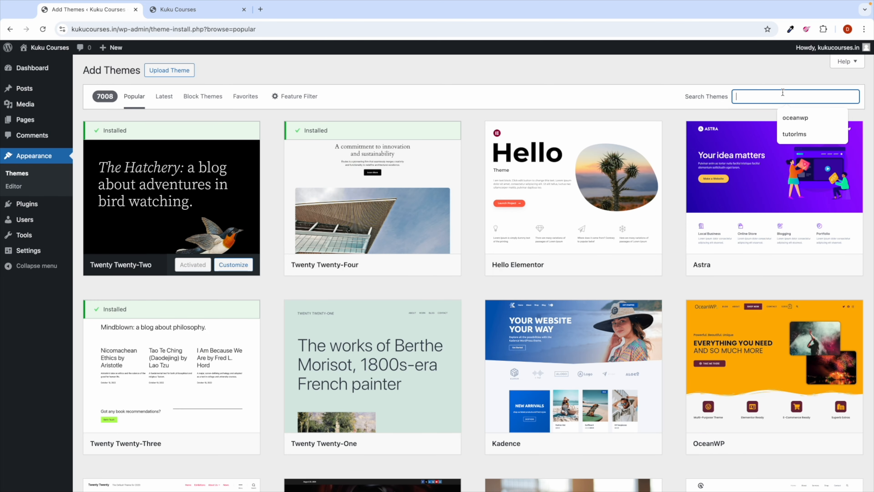
text(oceanwp)
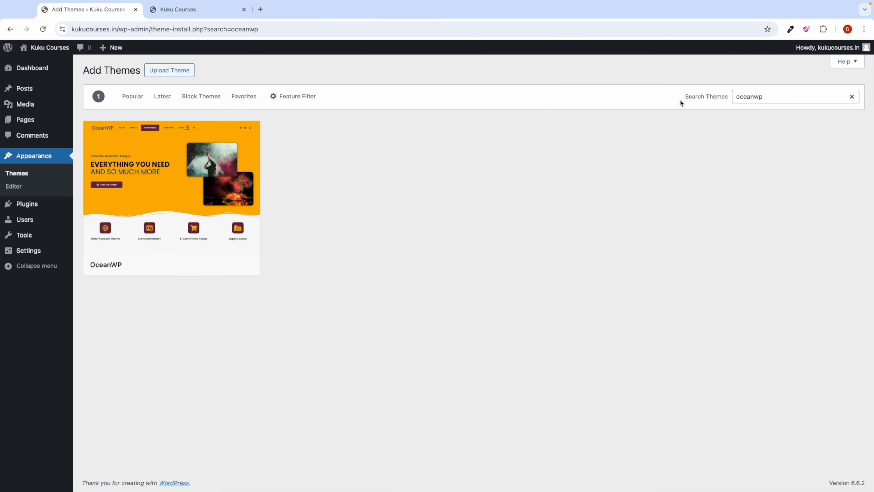
click(203, 270)
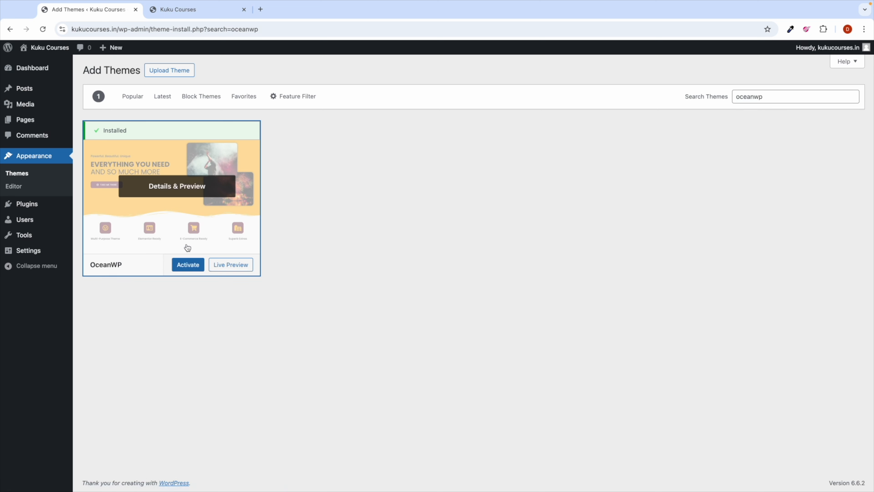
click(188, 265)
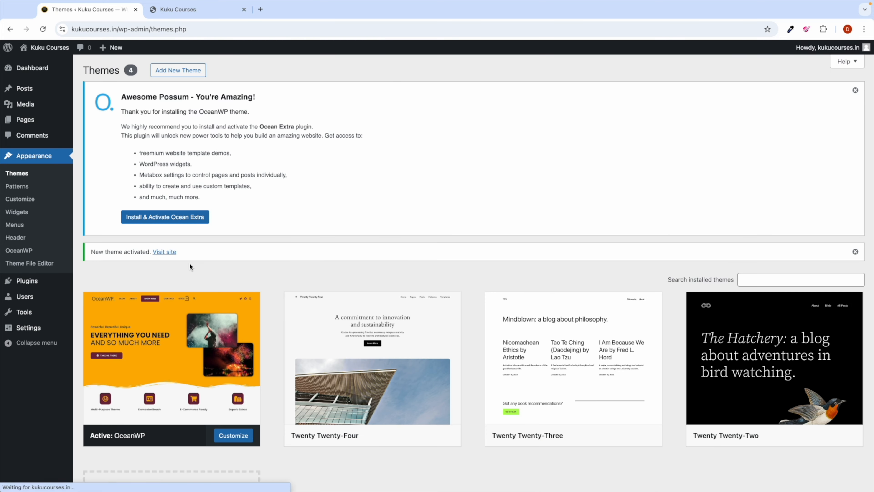
Step: Reload the live site to see OceanWP applied, then return to the Themes admin page
scroll(179, 272, down, 5)
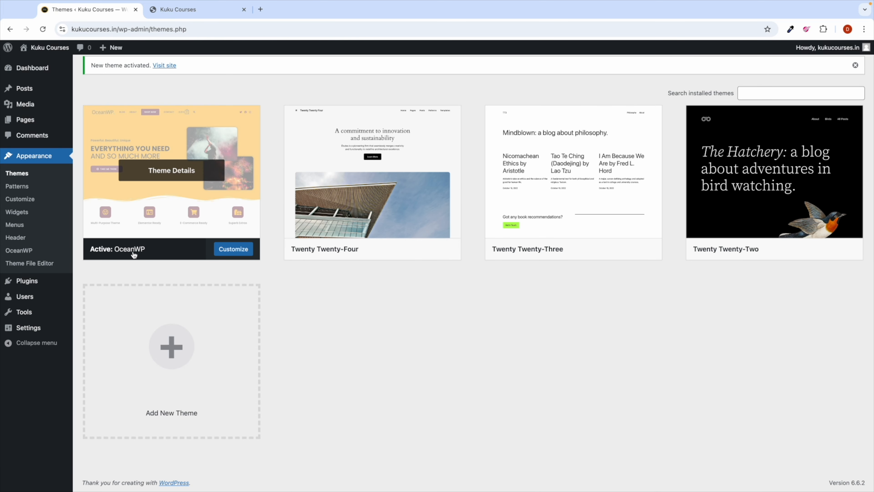
click(174, 10)
click(43, 29)
click(89, 7)
Step: Delete the Twenty Twenty-Four, Twenty Twenty-Three and Twenty Twenty-Two themes, confirming each deletion
click(375, 166)
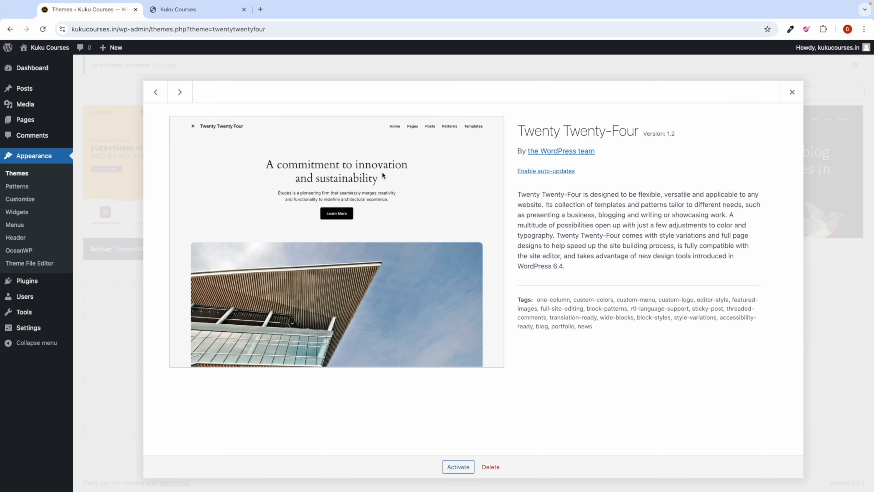
click(492, 467)
click(511, 104)
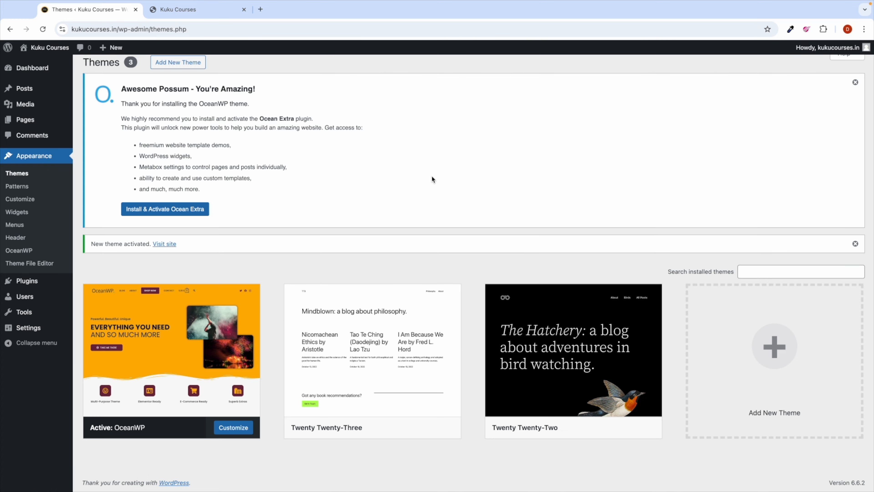
click(383, 347)
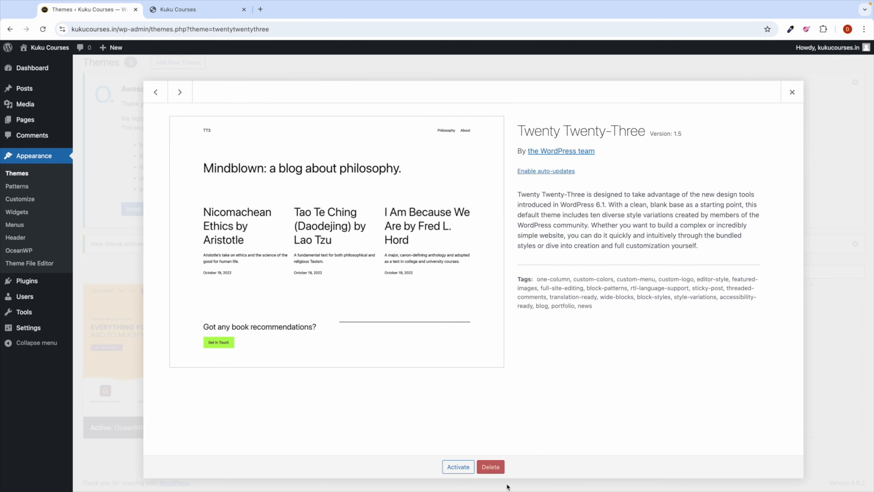
click(492, 467)
key(Return)
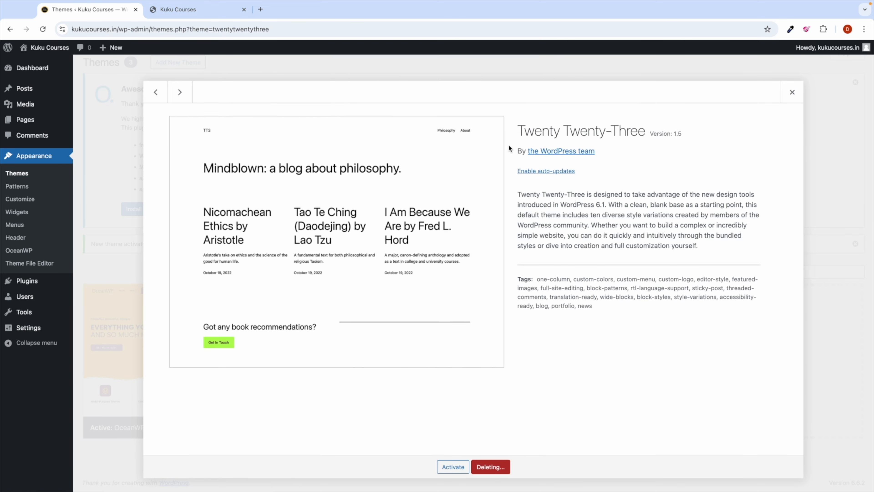
click(377, 360)
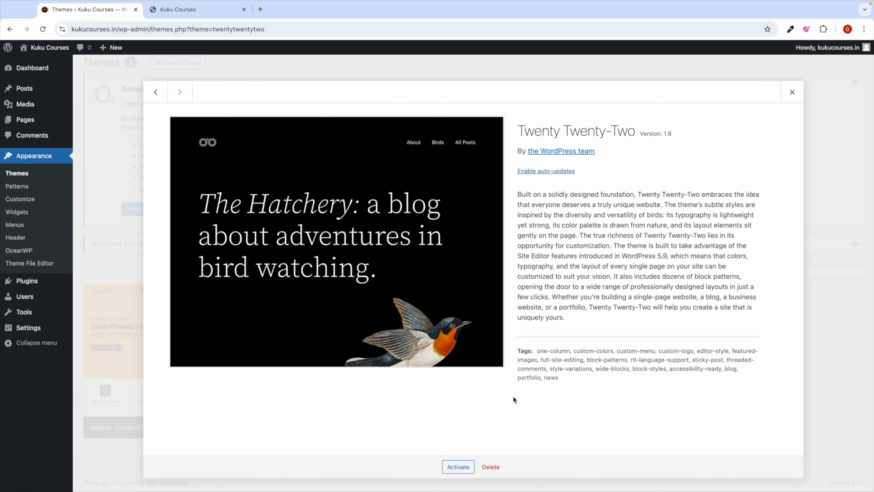
click(501, 463)
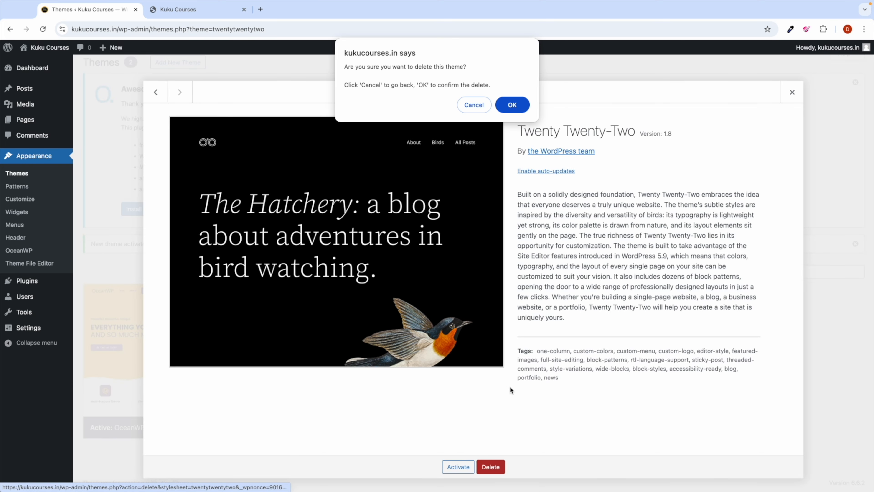
click(512, 105)
Step: Dismiss the OceanWP welcome notice and the new-theme-activated notice
scroll(455, 170, up, 4)
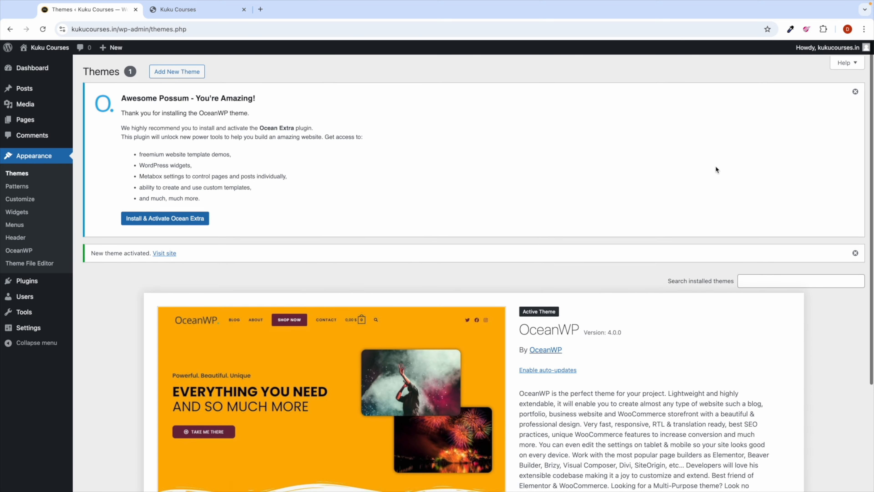
click(855, 90)
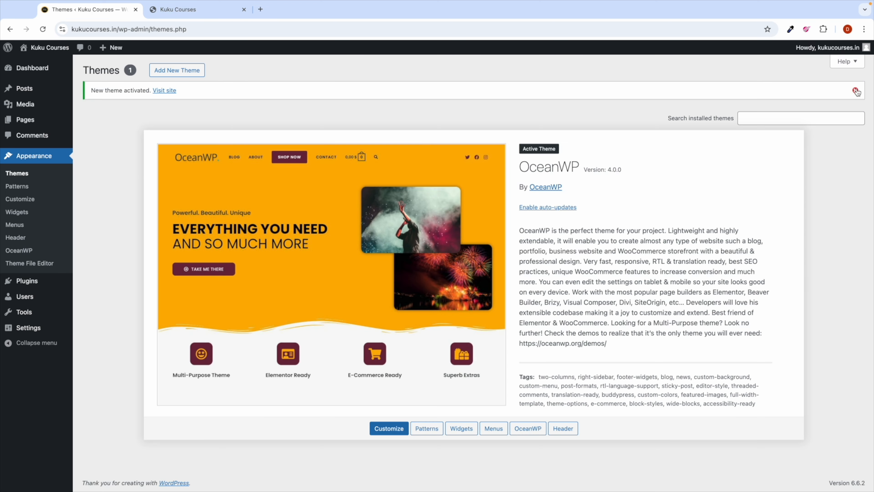
click(855, 91)
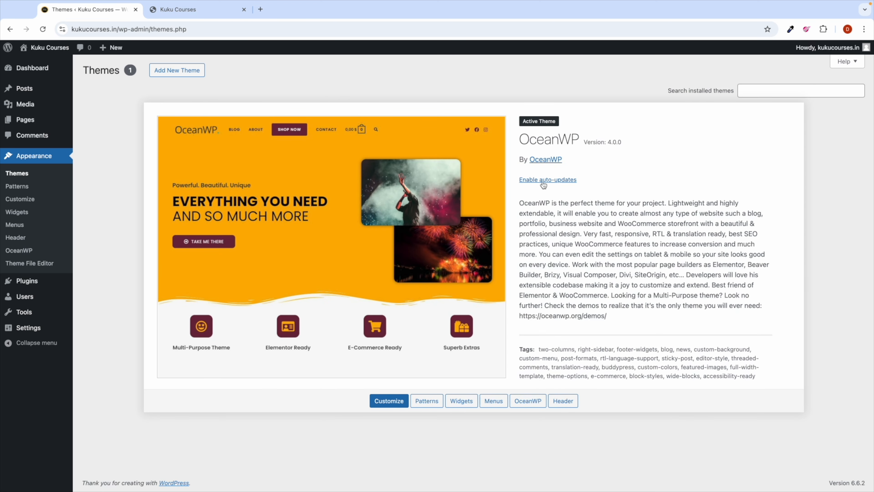
Step: Enable auto-updates for the OceanWP theme
scroll(543, 182, up, 5)
click(542, 181)
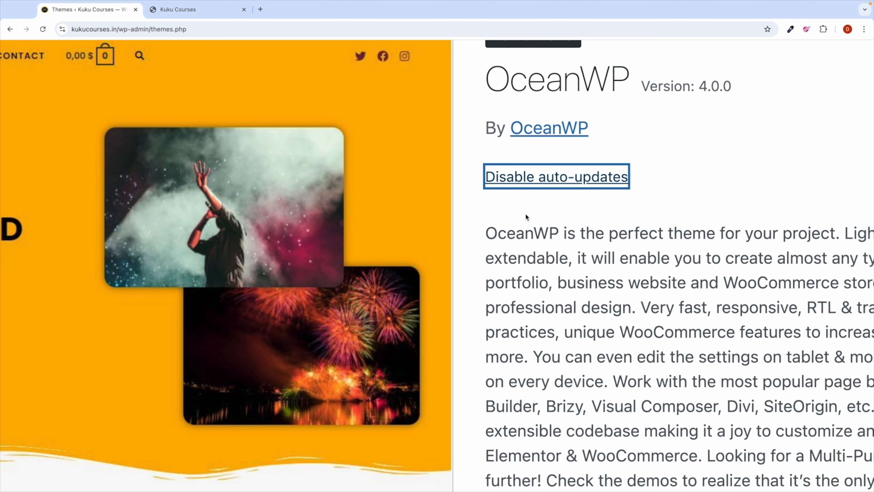
double_click(526, 234)
scroll(526, 234, down, 5)
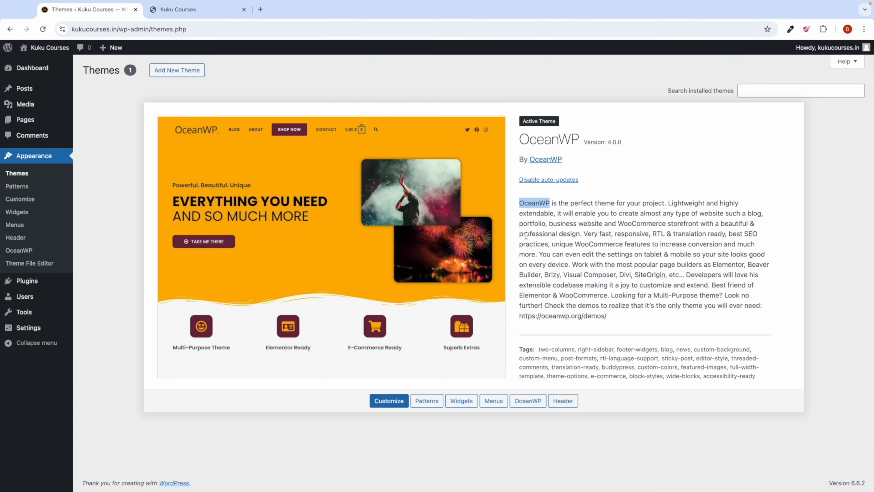
click(584, 252)
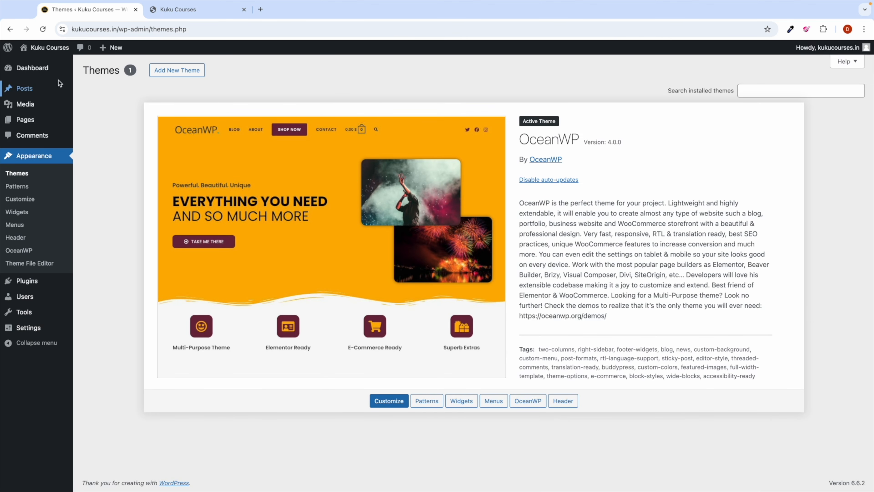
Step: Go to the admin Dashboard, then to Plugins > Installed Plugins
click(43, 72)
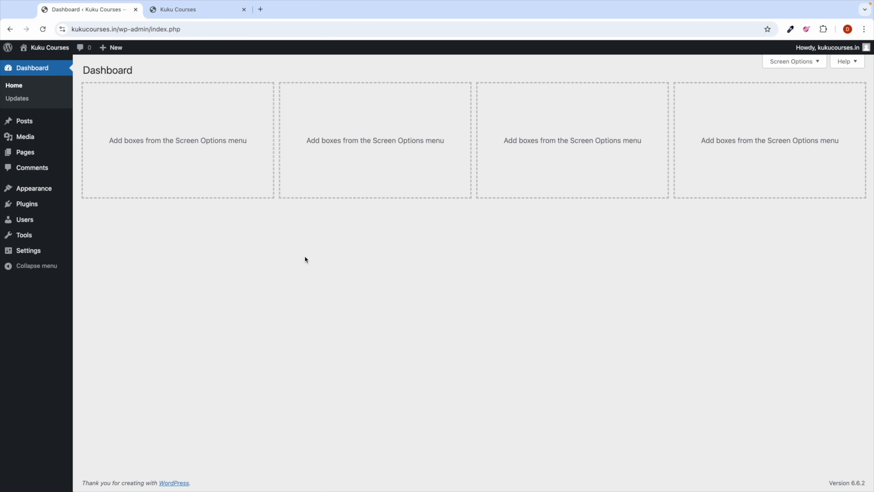
mouse_move(30, 206)
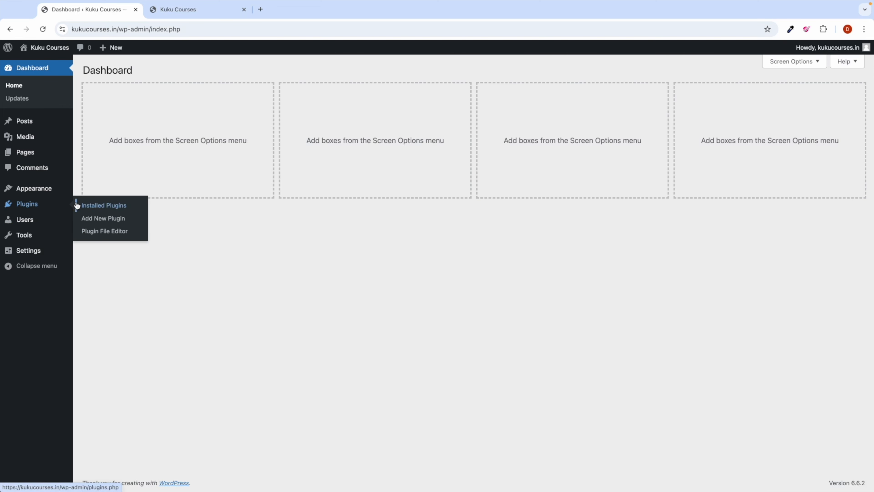
click(93, 206)
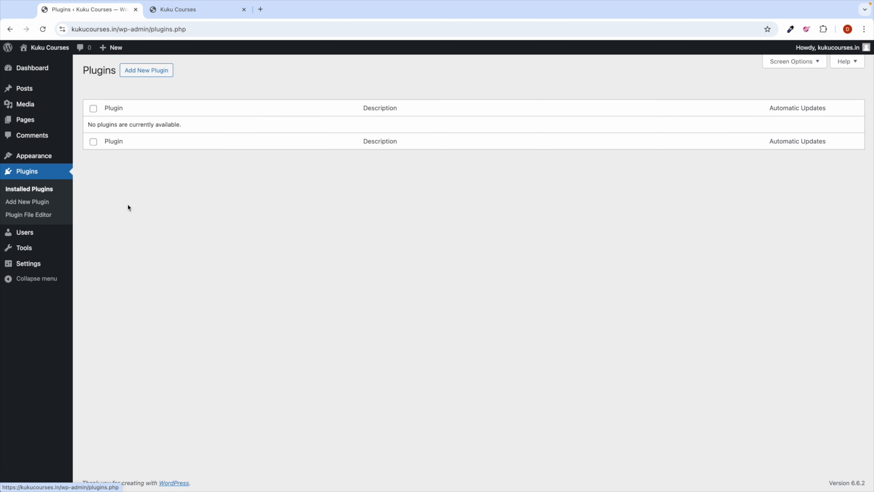
Step: On Add New Plugin, search 'elementor' and install Elementor Website Builder
click(165, 71)
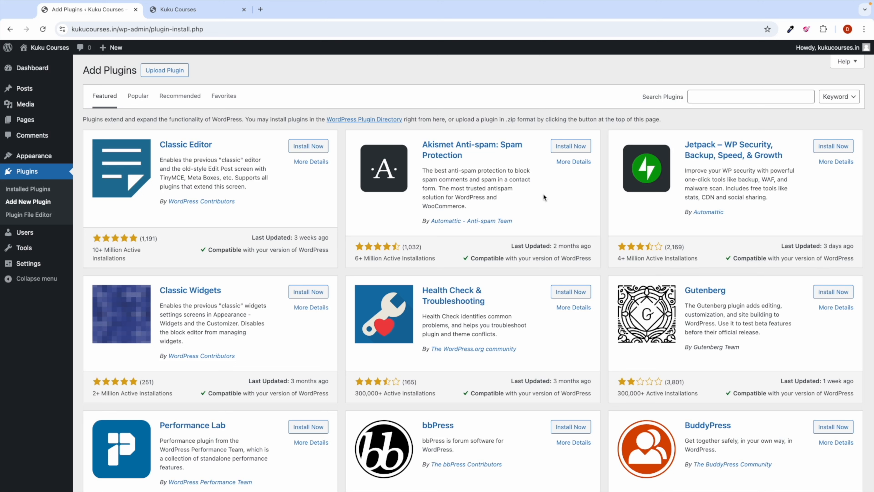
click(721, 92)
scroll(721, 92, up, 5)
scroll(722, 92, right, 3)
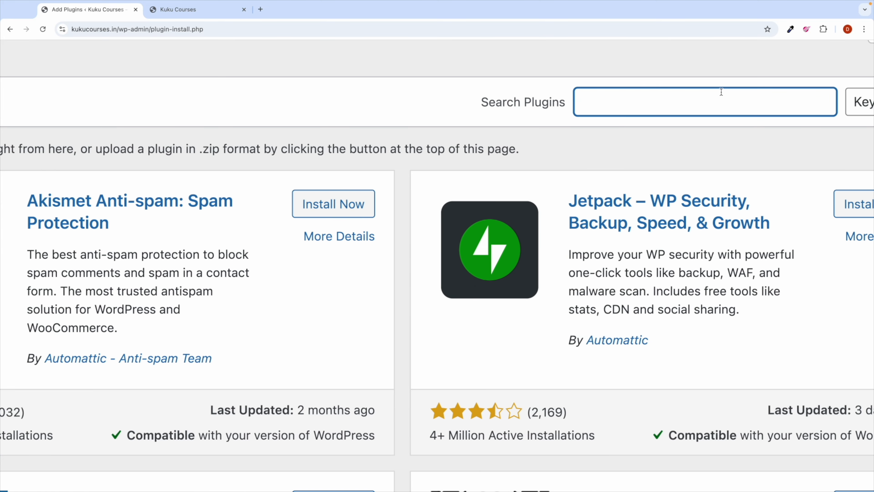
text(el)
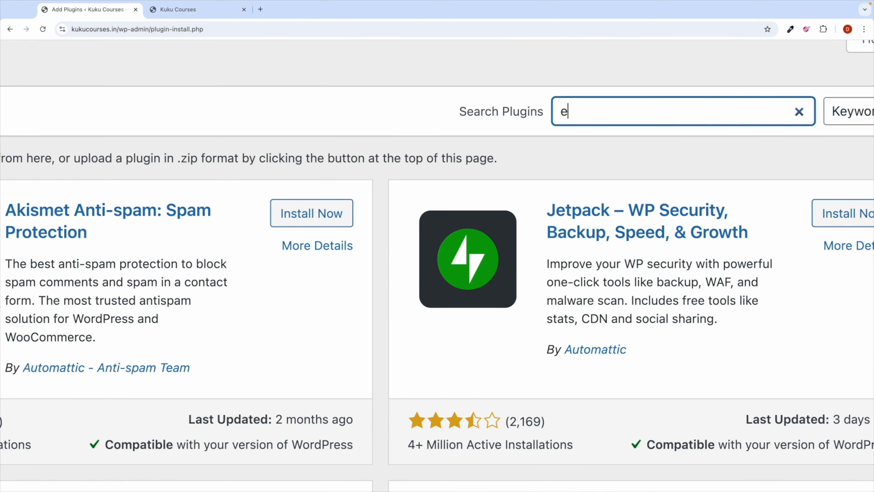
text(ementor)
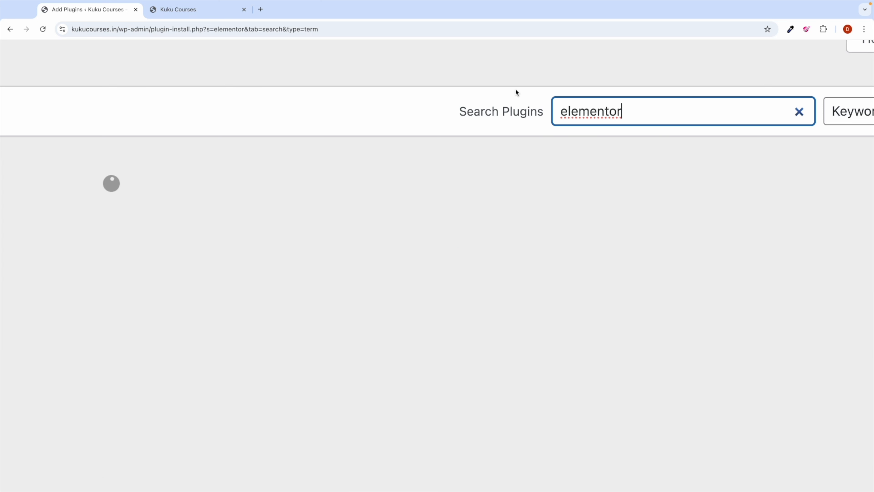
click(515, 89)
scroll(513, 90, down, 5)
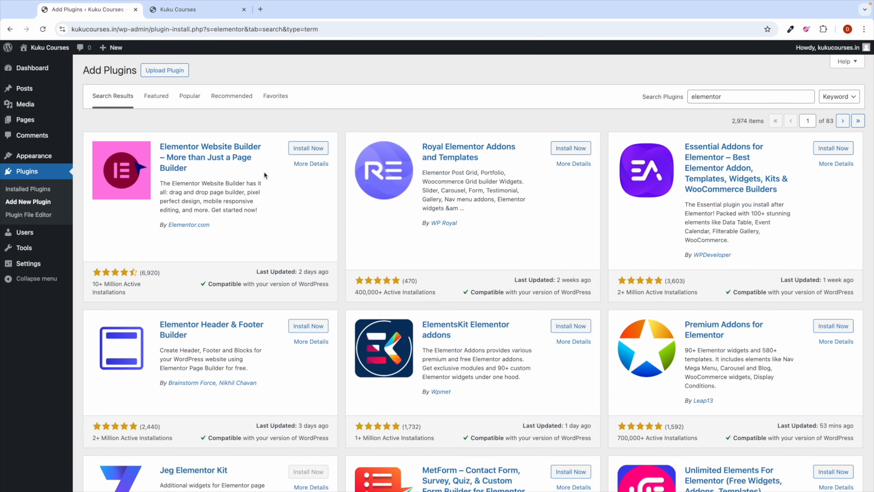
click(307, 148)
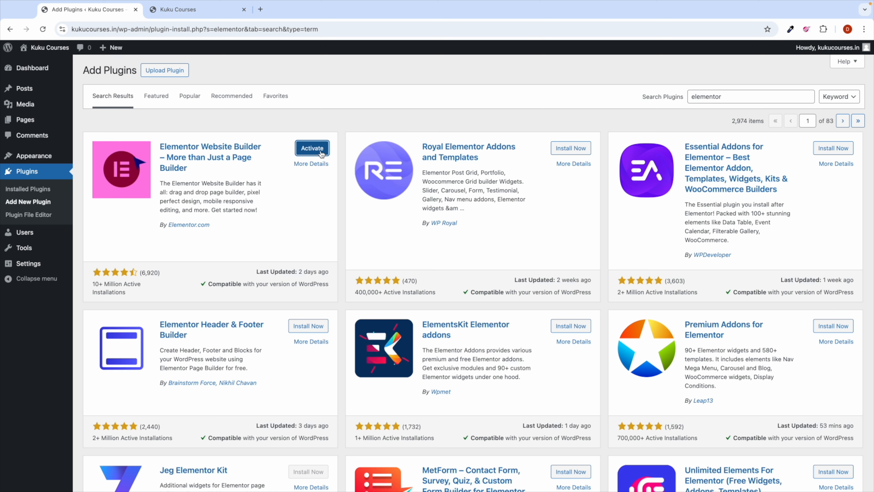
Step: Replace the plugin search term with 'tutorlms'
double_click(700, 99)
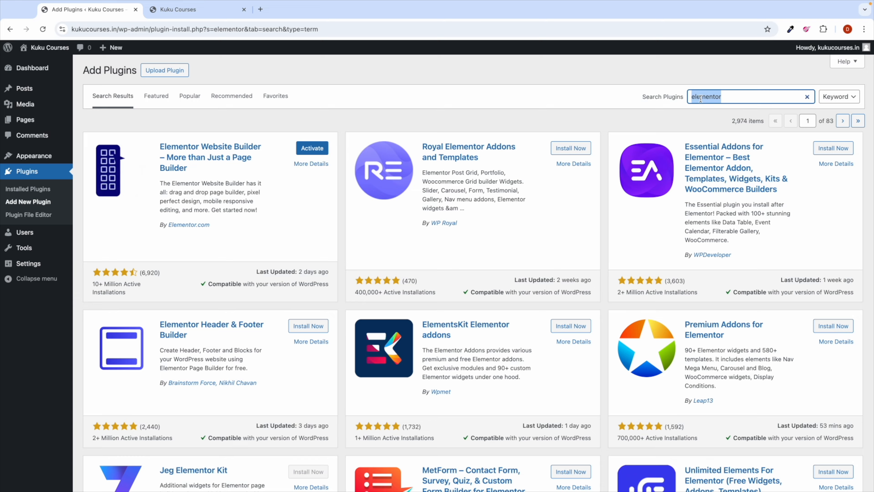
scroll(700, 99, up, 5)
scroll(701, 98, right, 1)
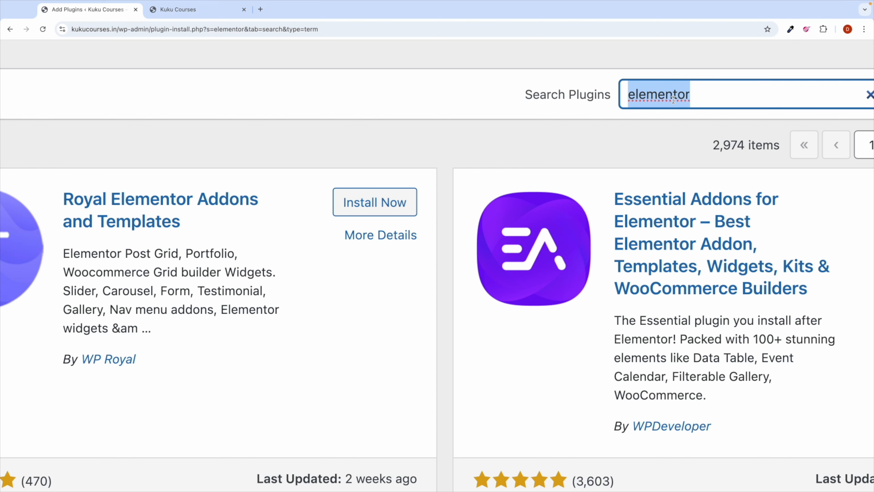
text(tutorlms)
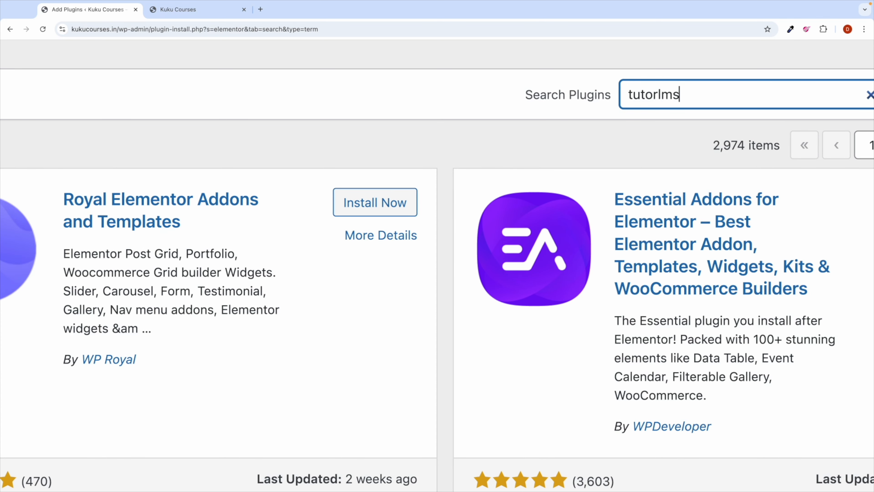
Step: Search the plugin directory for 'TutorLMS'
key(ctrl+0)
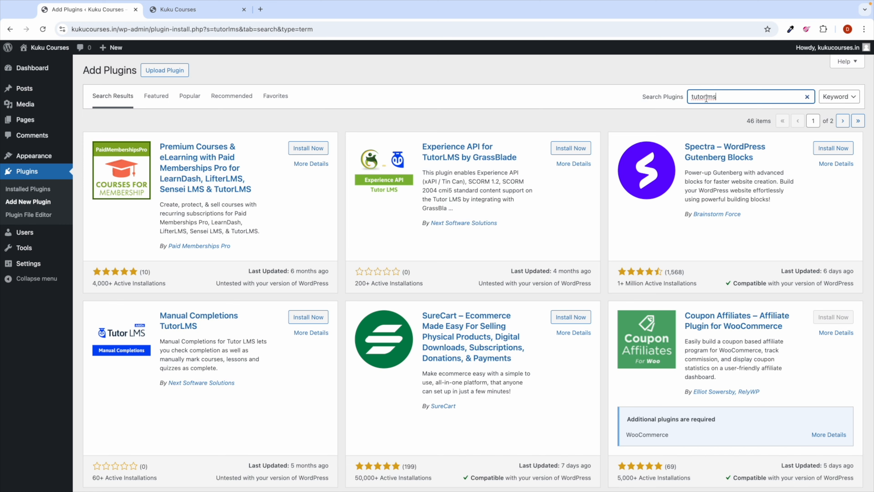
scroll(421, 261, down, 10)
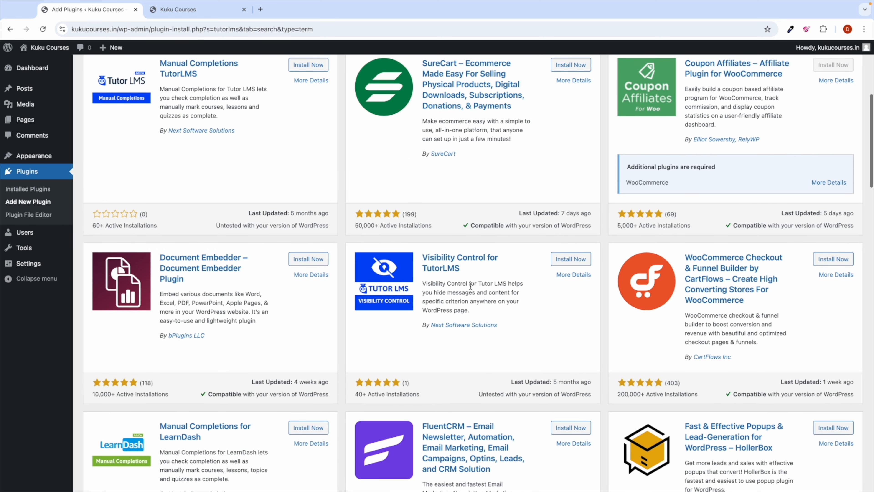
scroll(474, 288, up, 10)
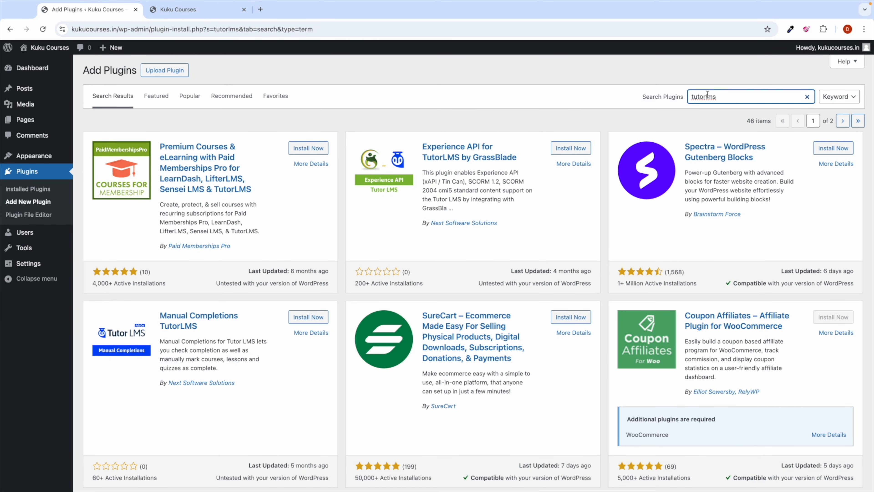
scroll(729, 89, up, 5)
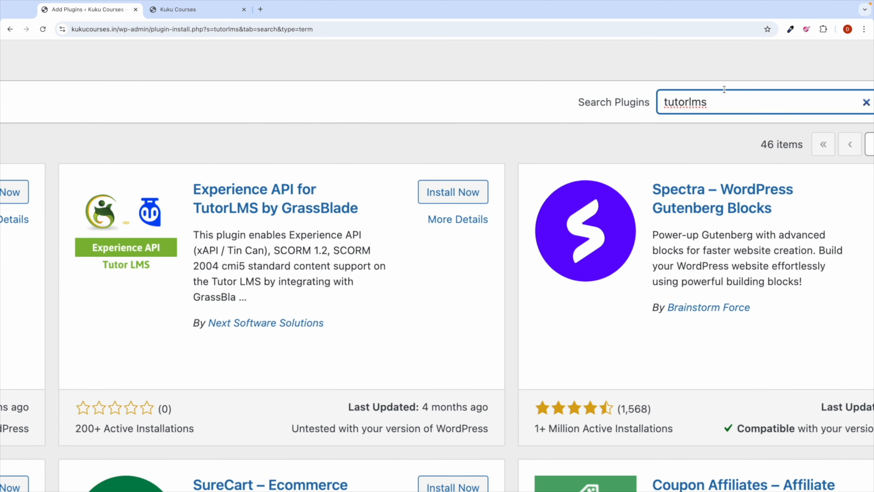
double_click(663, 95)
text(T)
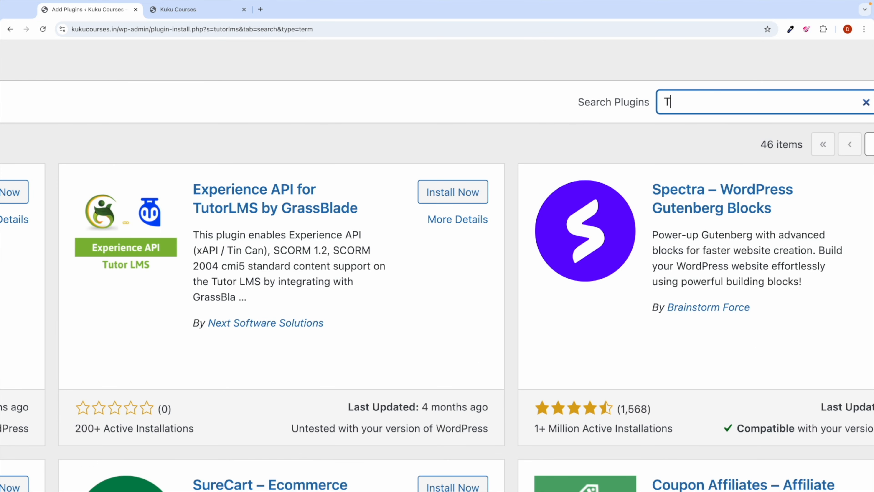
text(utorLMS)
key(Return)
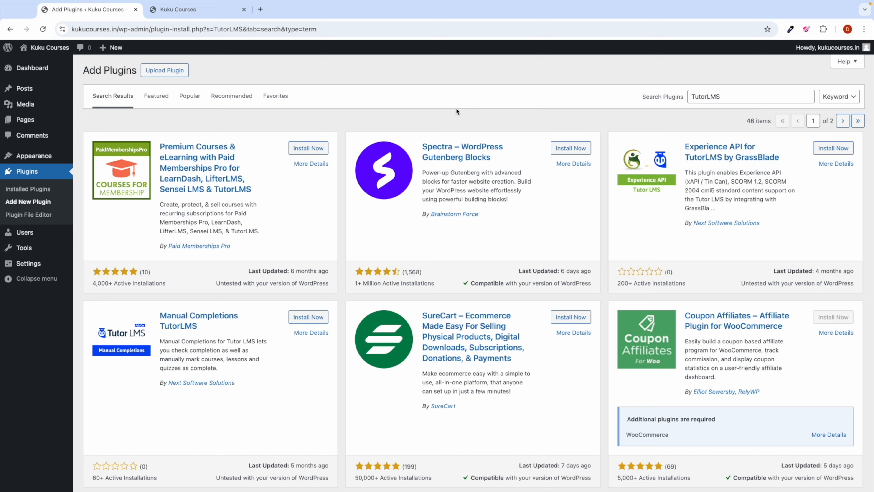
Step: Refine the search to 'Tutor lms', install Tutor LMS – eLearning and online course solution, then clear the search
scroll(297, 269, down, 10)
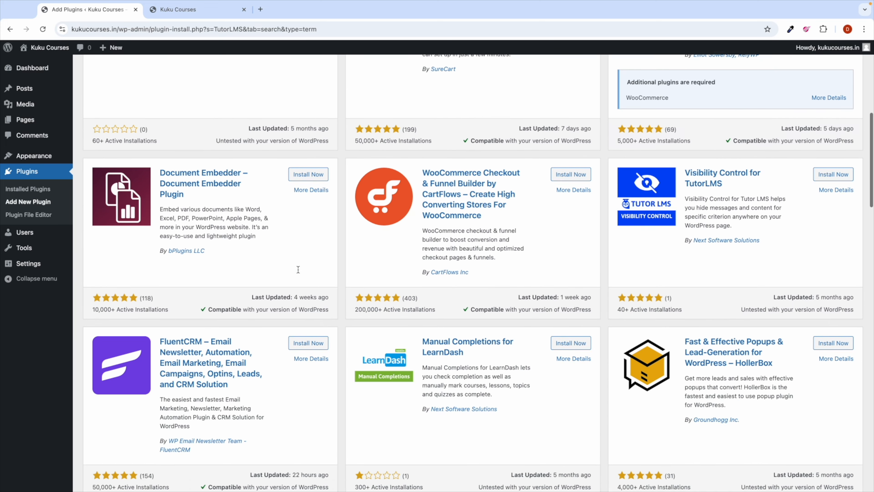
scroll(298, 271, down, 20)
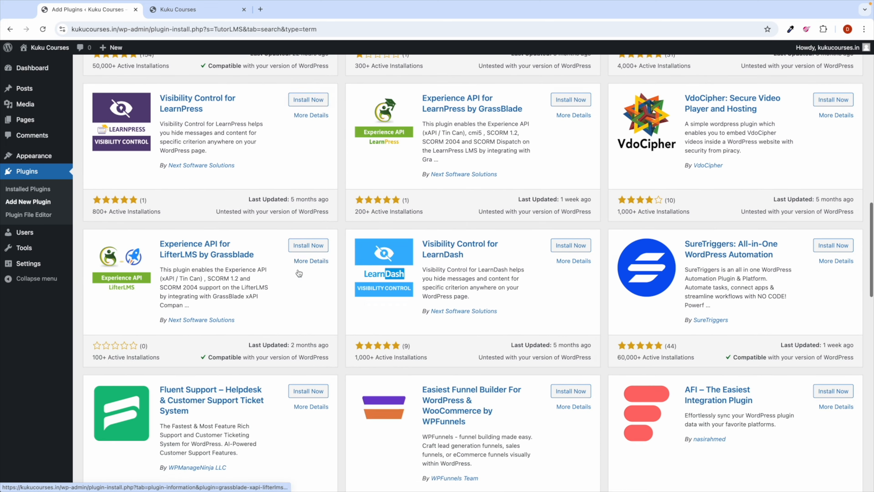
scroll(298, 272, down, 15)
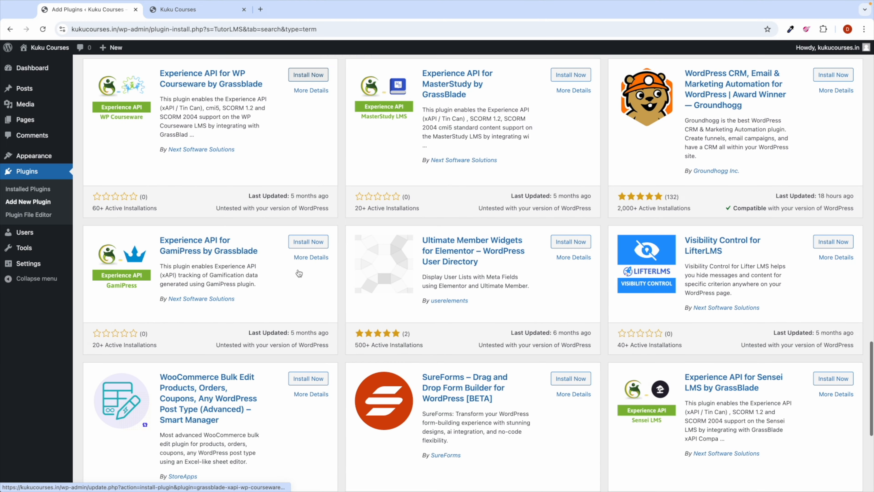
scroll(298, 271, up, 20)
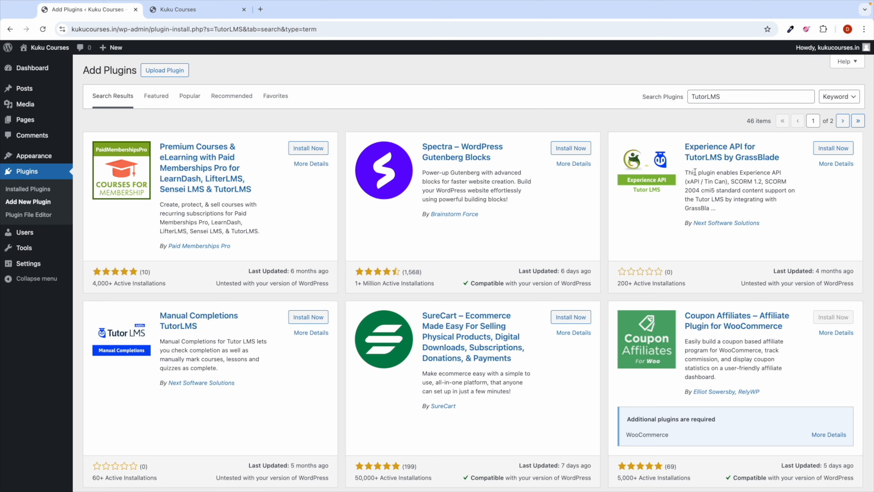
key(BackSpace)
key(BackSpace)
key(BackSpace)
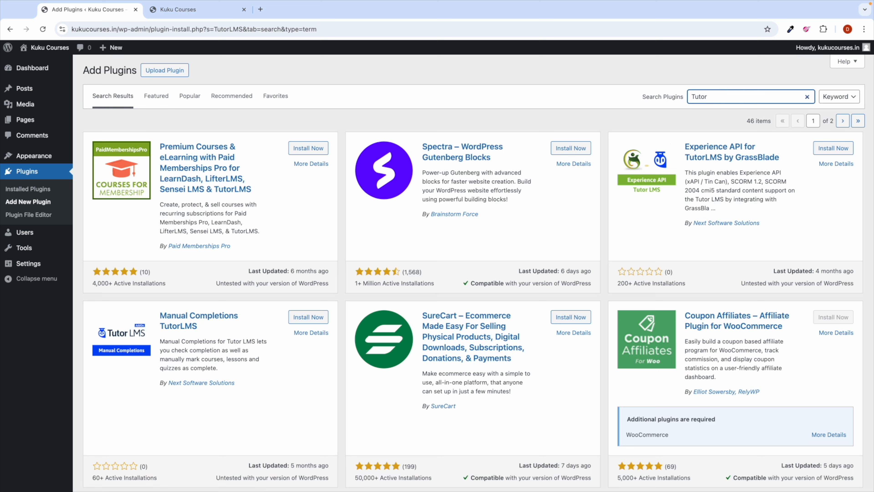
text(lms)
click(708, 98)
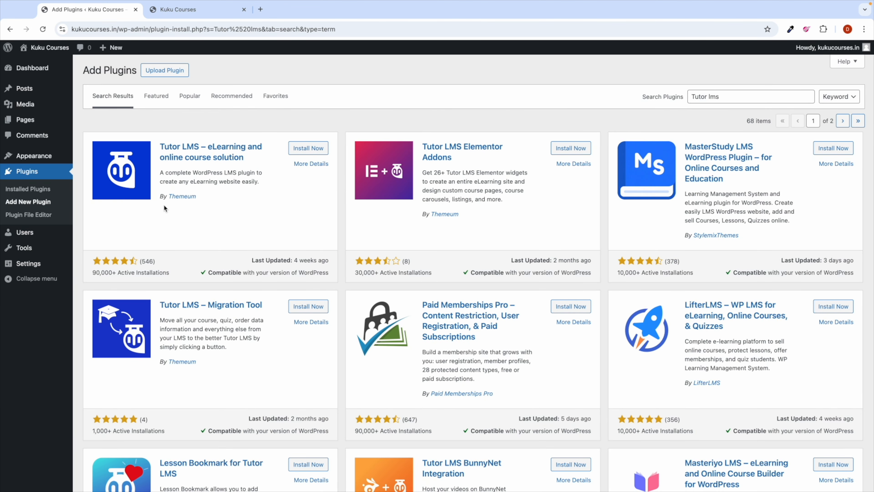
click(306, 151)
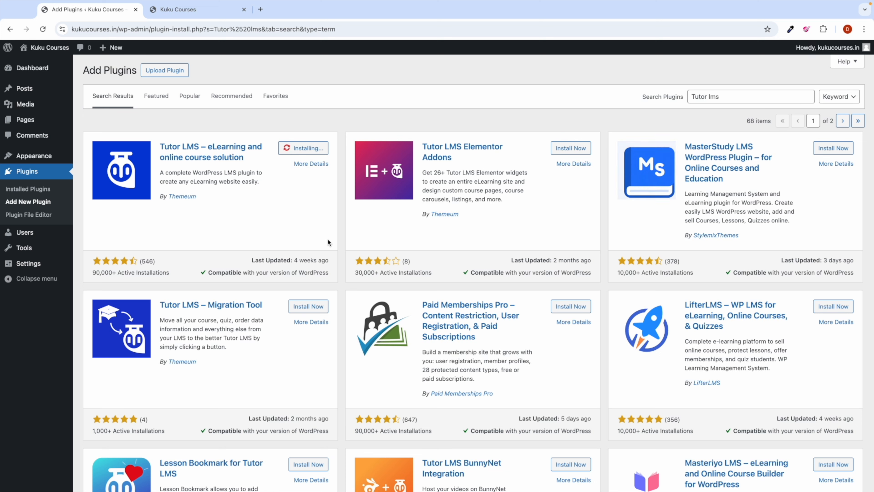
triple_click(709, 96)
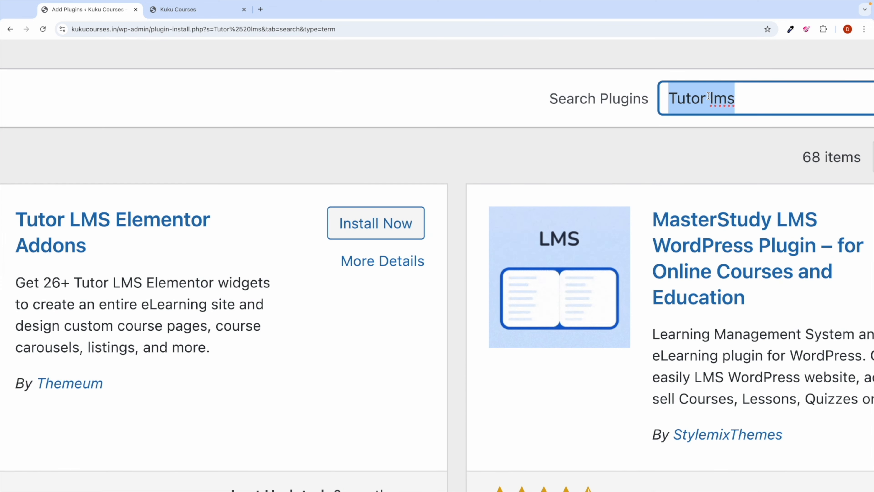
key(BackSpace)
Step: Search plugins for 'woocommerce' and install WooCommerce
text(e)
key(BackSpace)
text(woocomme)
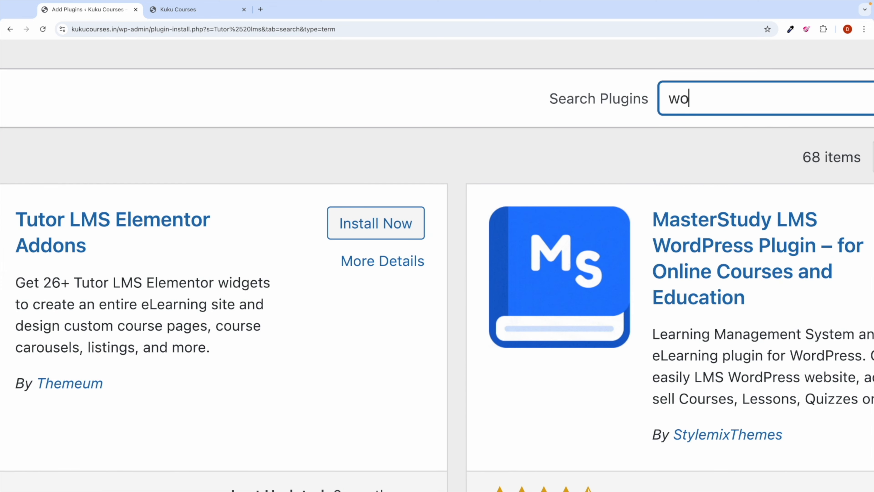
text(rce)
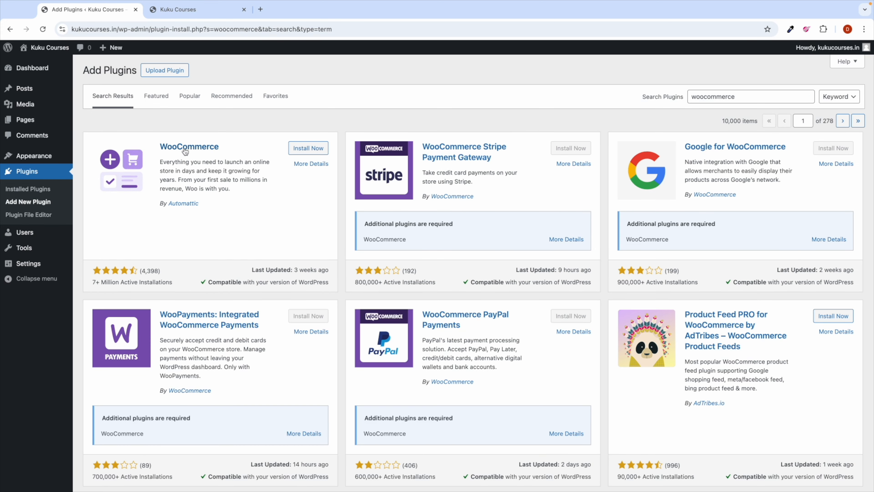
click(309, 148)
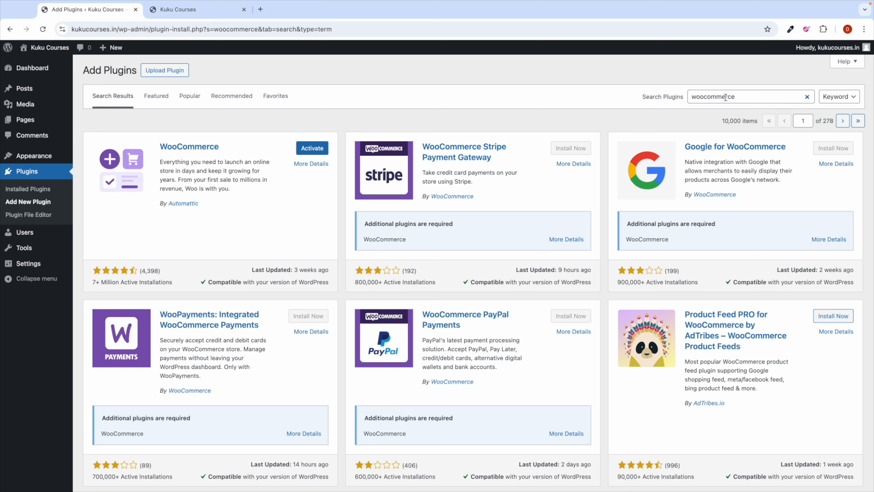
Step: Replace the plugin search term with 'paypal'
double_click(725, 98)
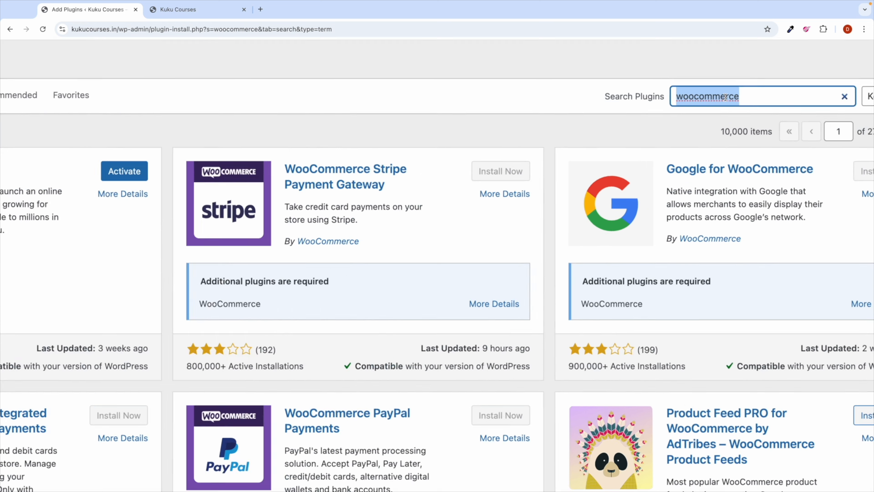
key(BackSpace)
text(paypal)
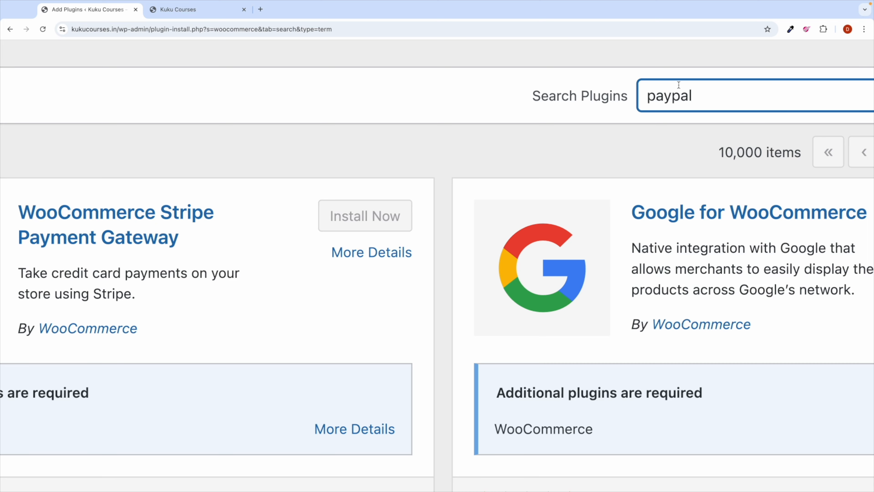
Step: Run the 'paypal' search and install Payment Plugins for PayPal WooCommerce
key(Return)
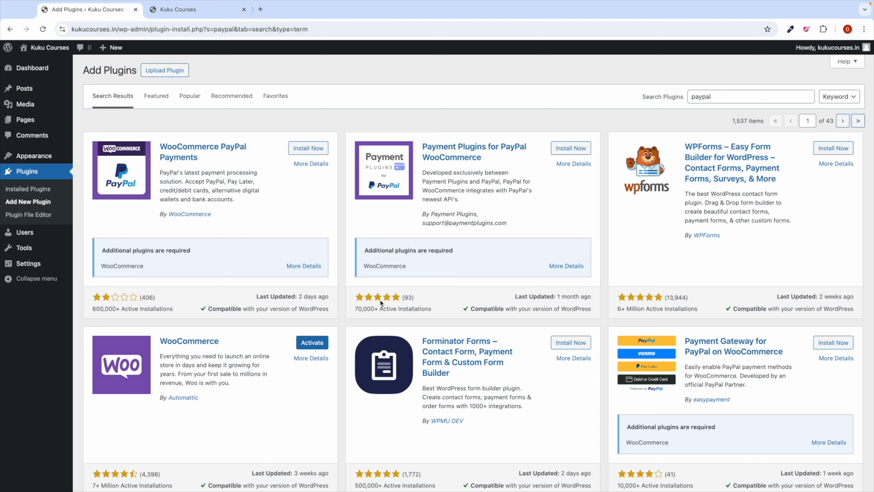
click(571, 149)
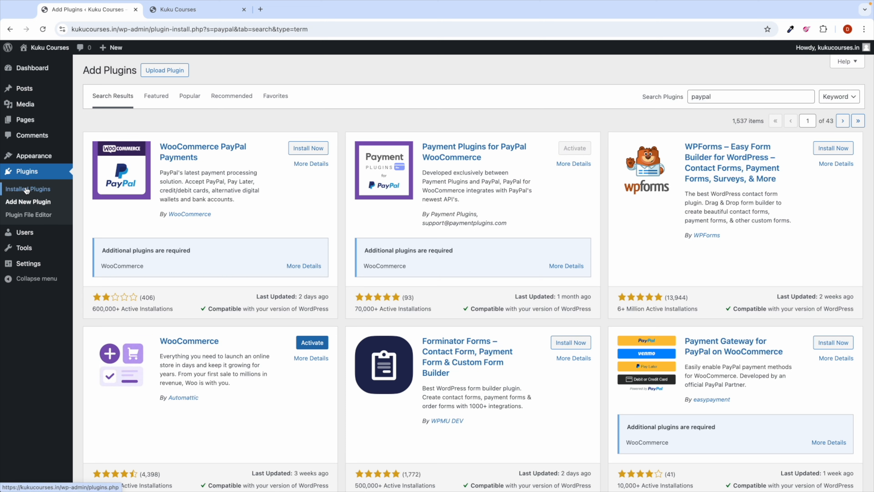
click(42, 190)
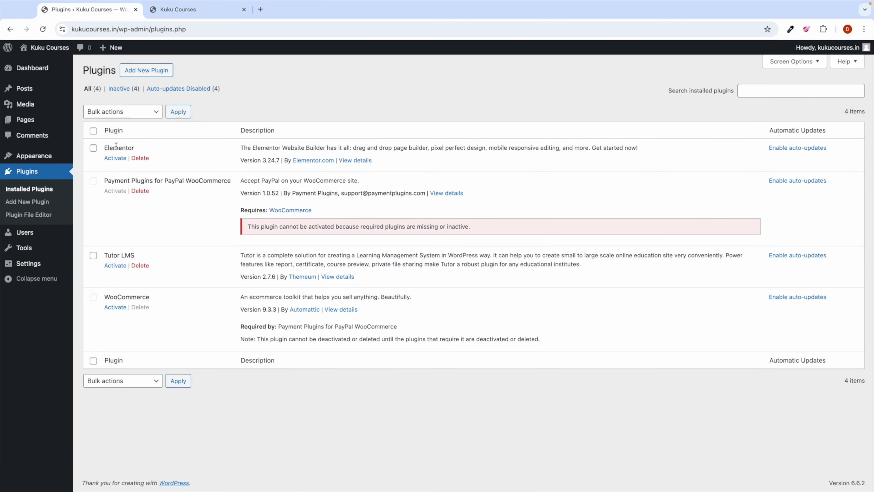
Step: Select all installed plugins and bulk-activate them
click(93, 131)
click(112, 111)
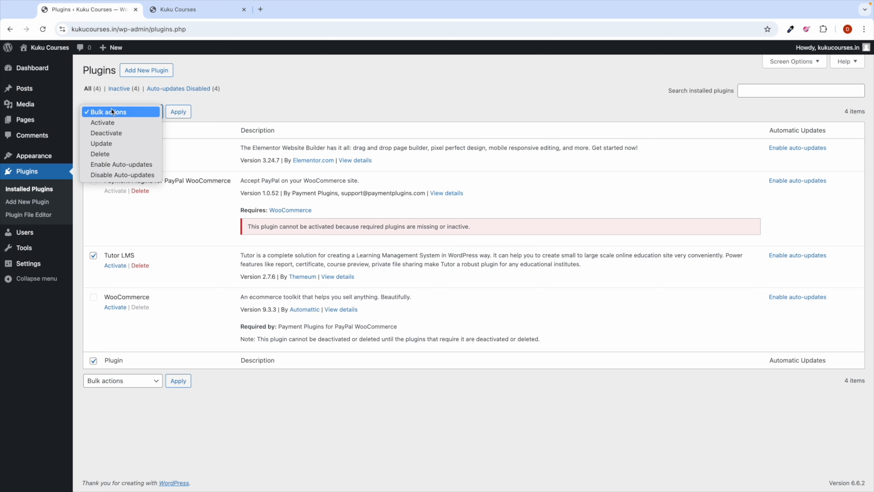
click(111, 122)
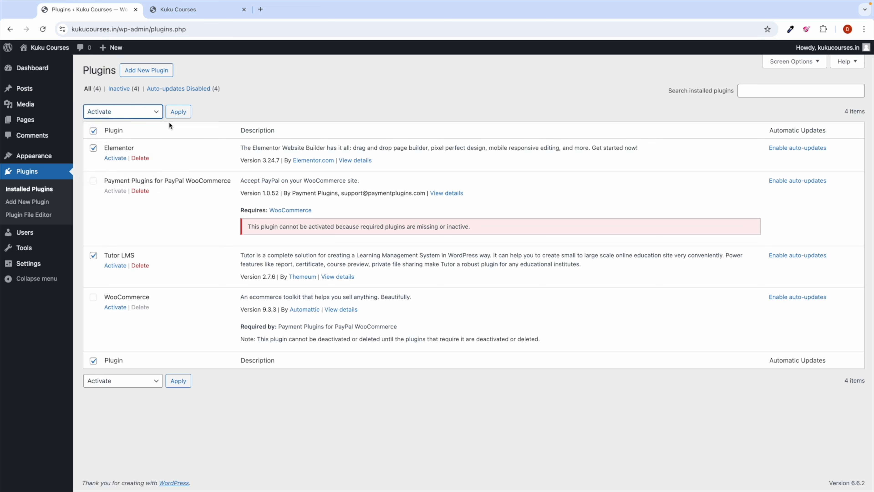
click(182, 114)
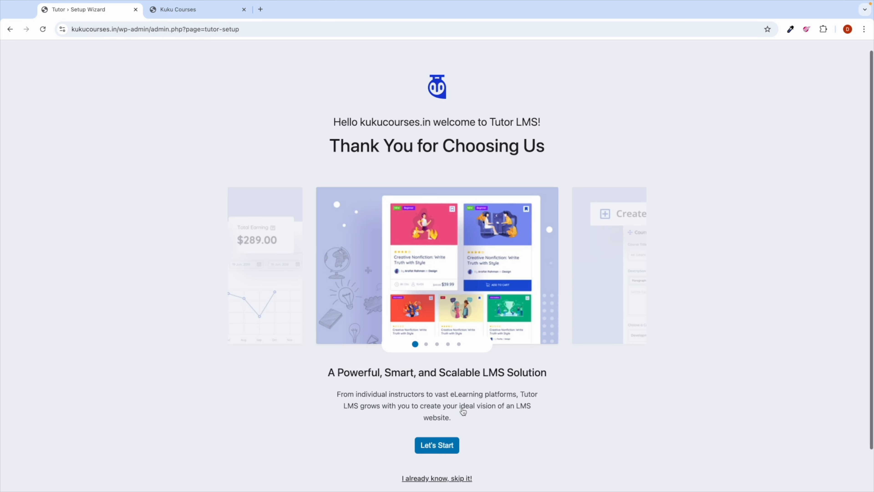
Step: Skip the Elementor account connection, exit its onboarding, and return to Installed Plugins
scroll(464, 412, down, 1)
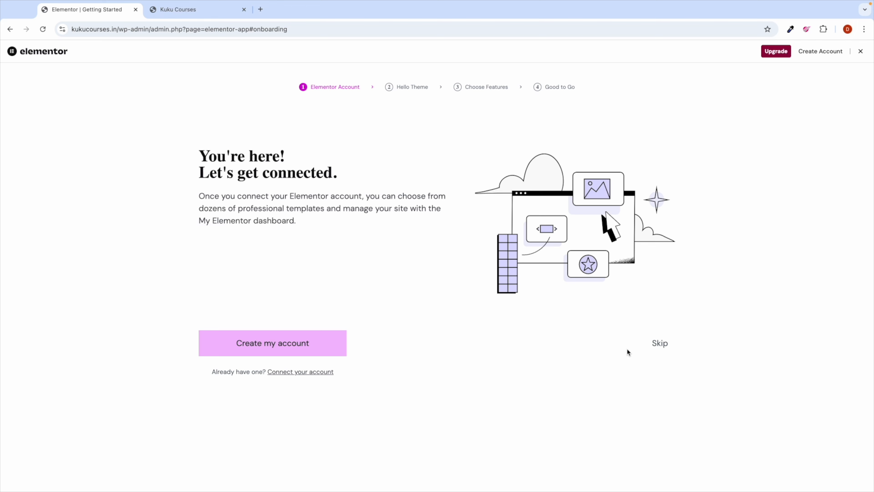
click(661, 346)
click(860, 52)
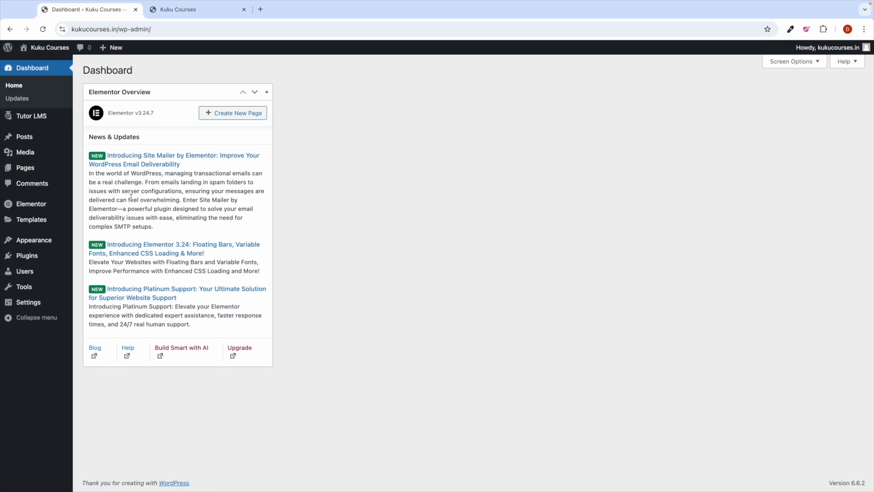
mouse_move(56, 257)
click(91, 263)
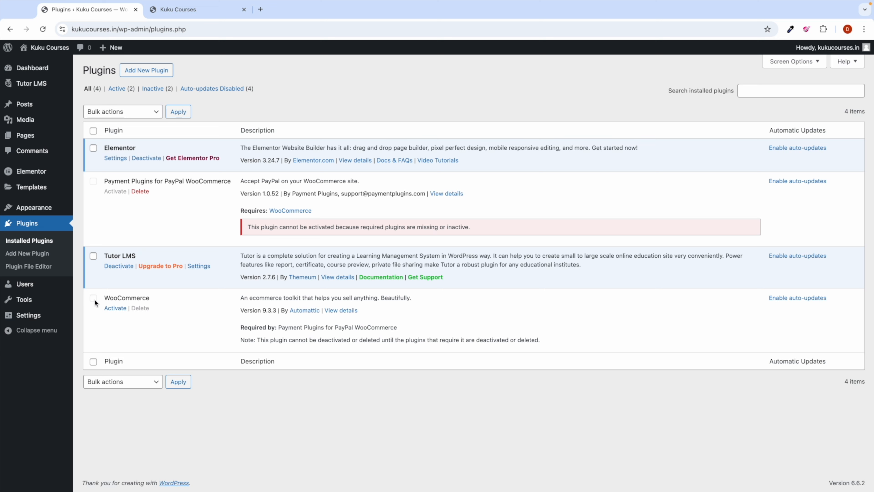
Step: Activate WooCommerce and skip the Welcome to Woo guided setup
click(116, 310)
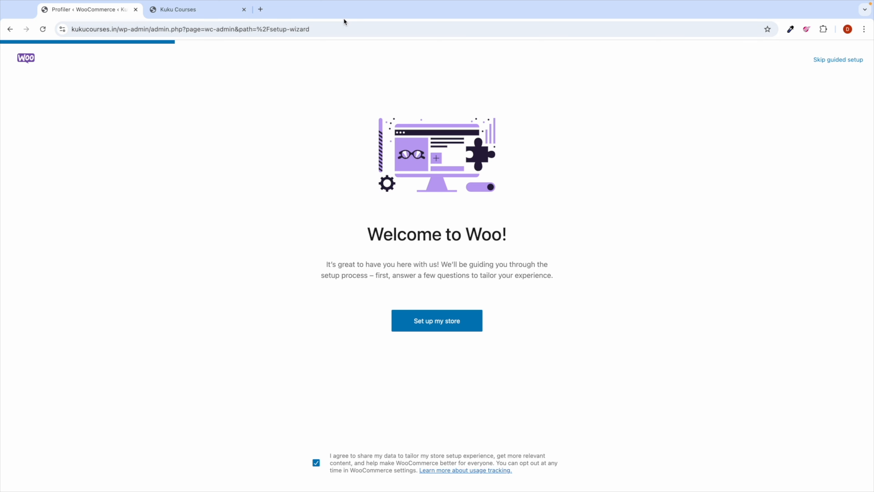
double_click(343, 27)
drag(350, 28, 172, 29)
click(287, 270)
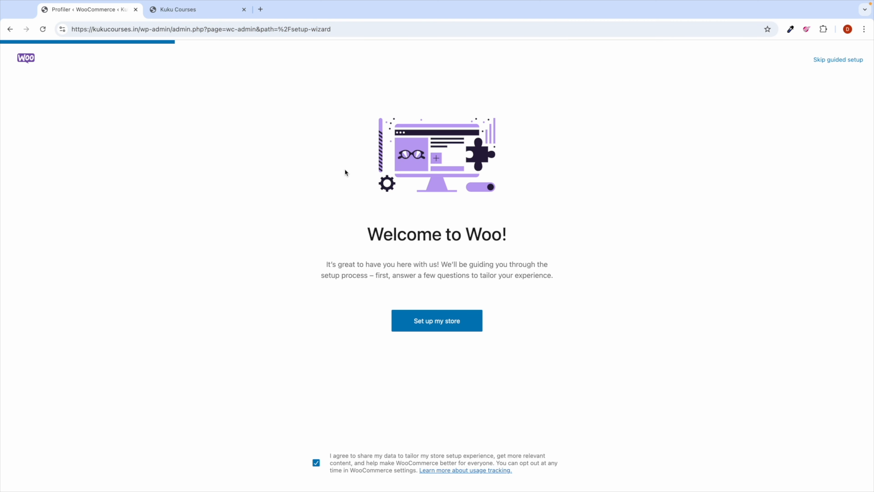
click(836, 60)
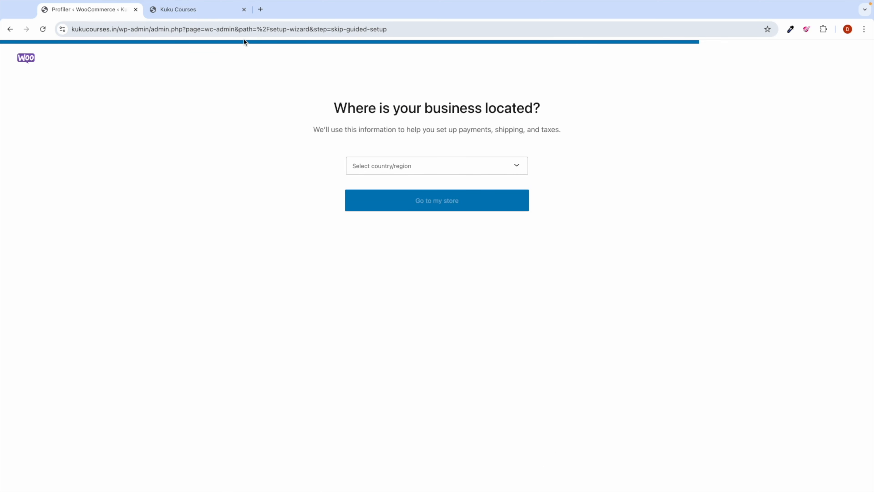
drag(406, 29, 173, 29)
Step: Back in wp-admin Installed Plugins, activate the PayPal payments plugin and close its welcome tips
key(BackSpace)
key(Return)
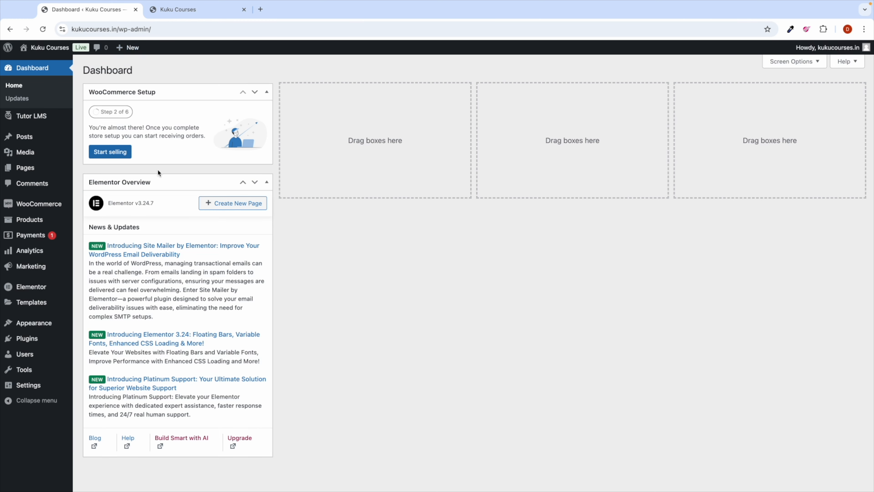
mouse_move(41, 340)
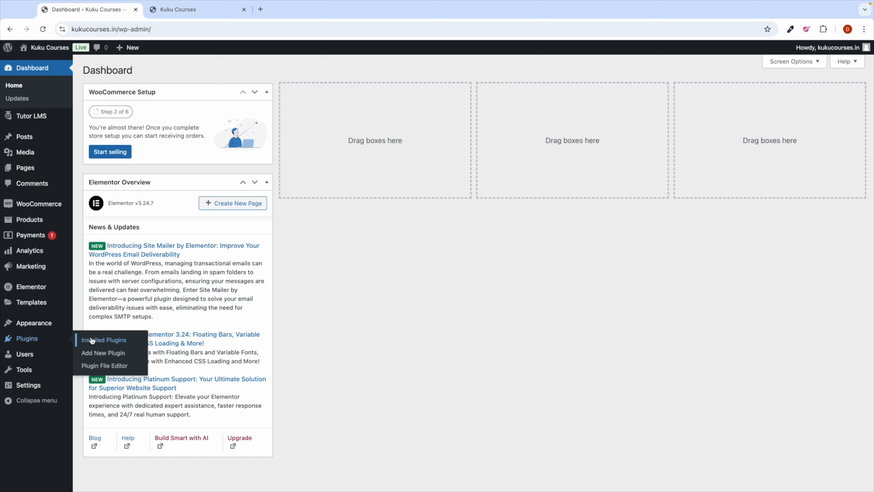
click(91, 340)
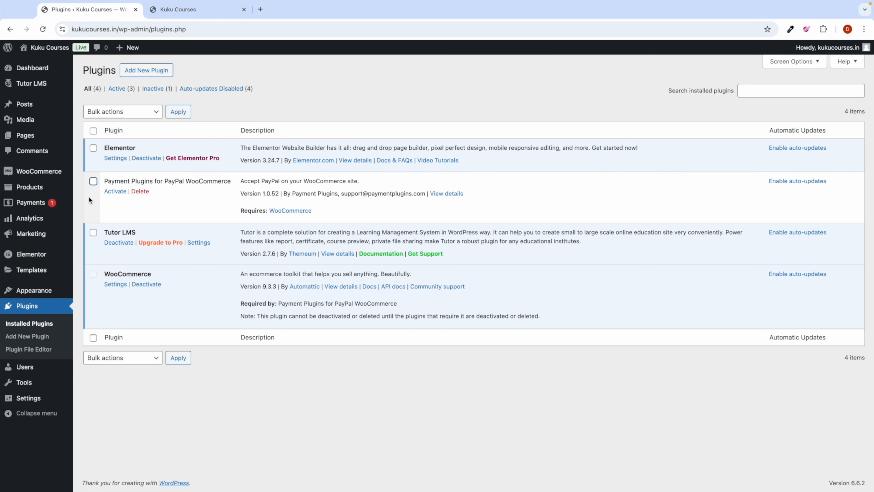
click(114, 192)
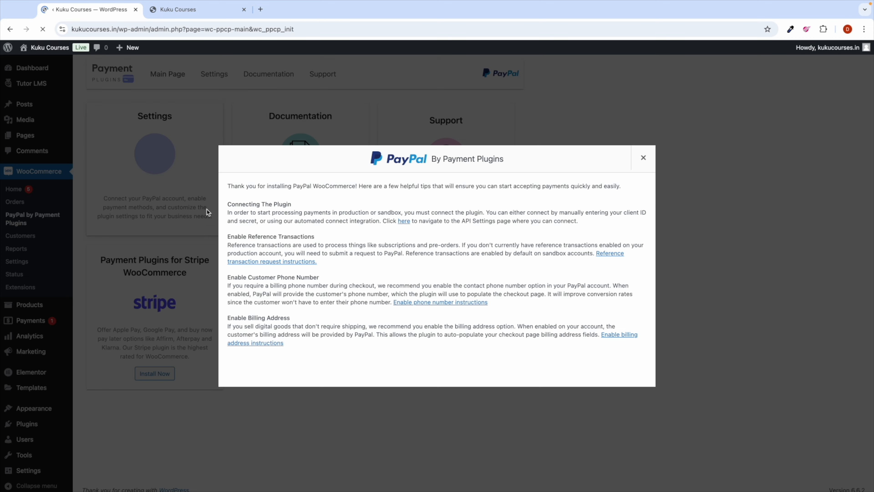
click(643, 157)
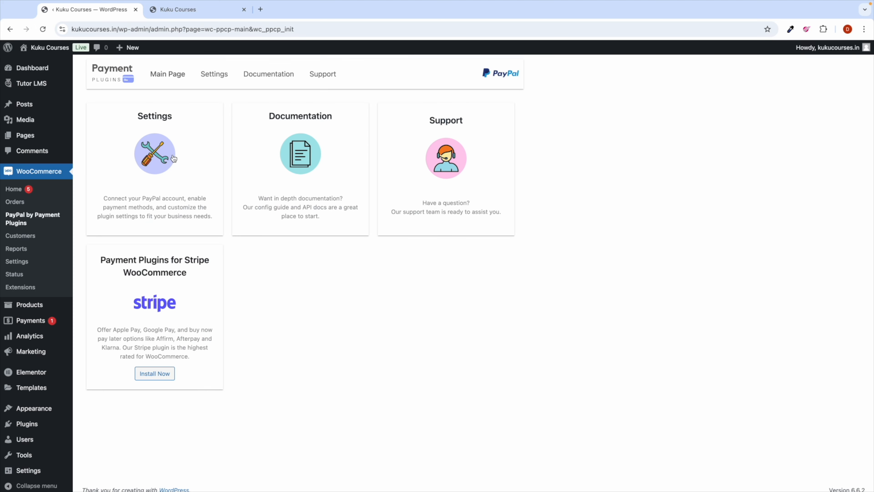
Step: Bulk-enable auto-updates for the installed plugins, including WooCommerce
scroll(30, 276, down, 1)
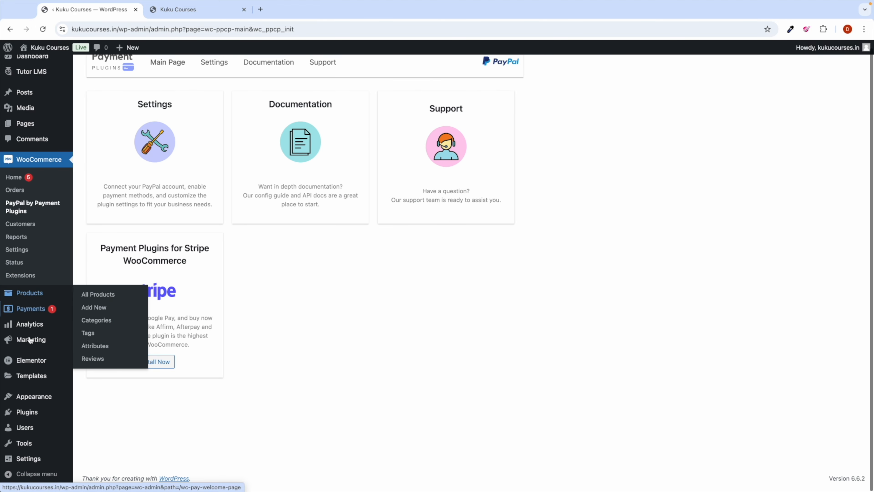
mouse_move(63, 420)
click(104, 417)
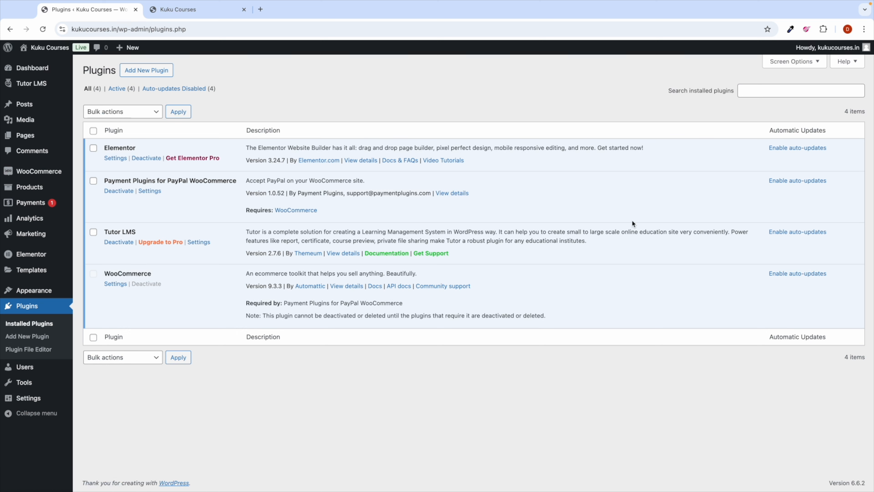
click(115, 113)
click(116, 164)
click(178, 112)
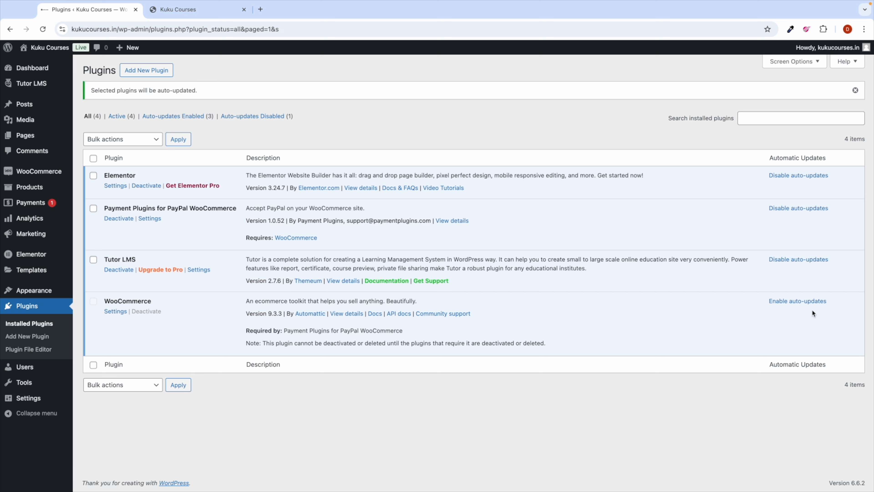
click(797, 302)
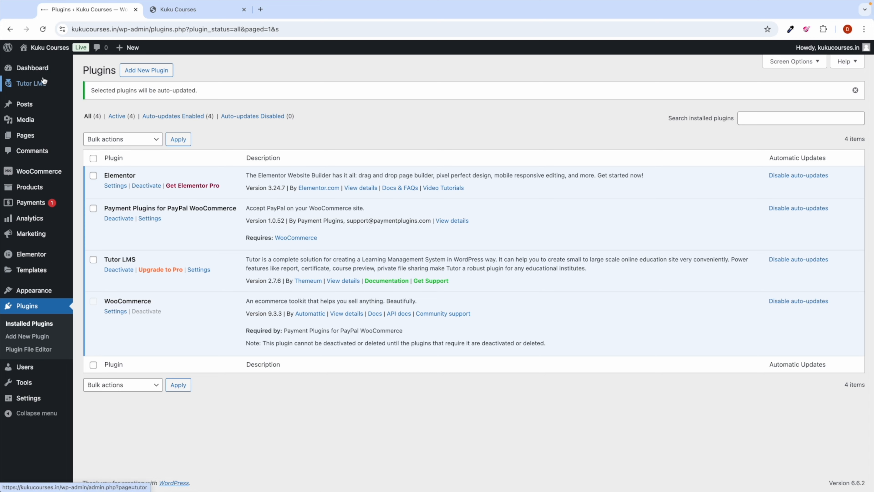
Step: Hide the Elementor Overview box on the dashboard through Screen Options
click(34, 69)
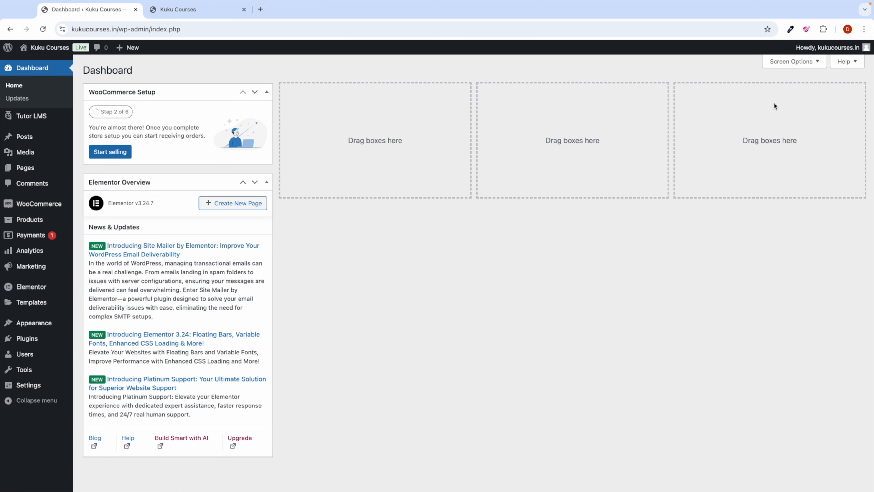
click(792, 62)
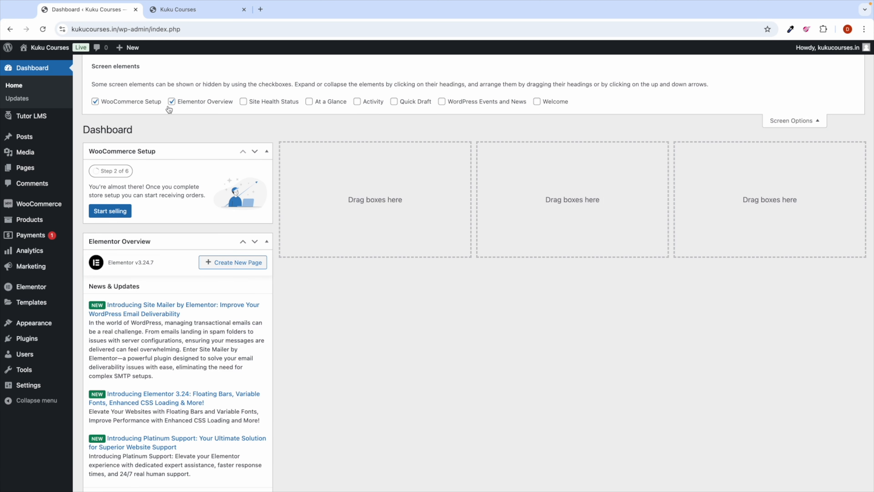
click(172, 101)
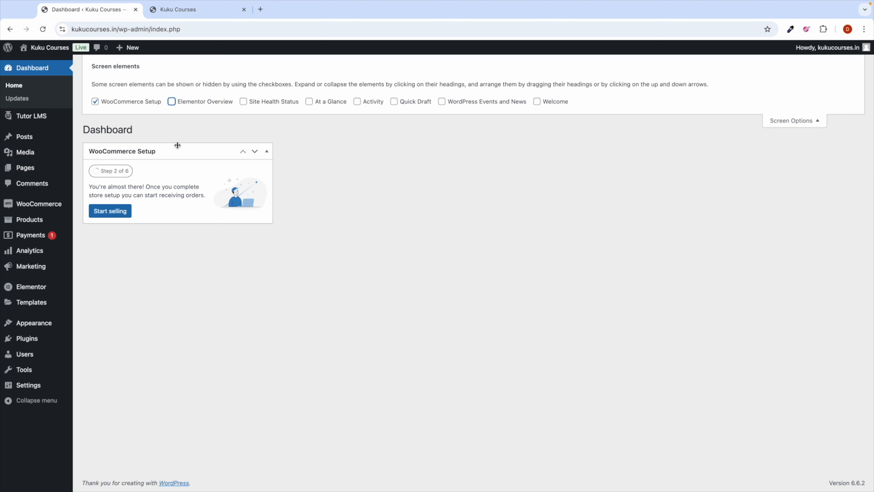
click(781, 124)
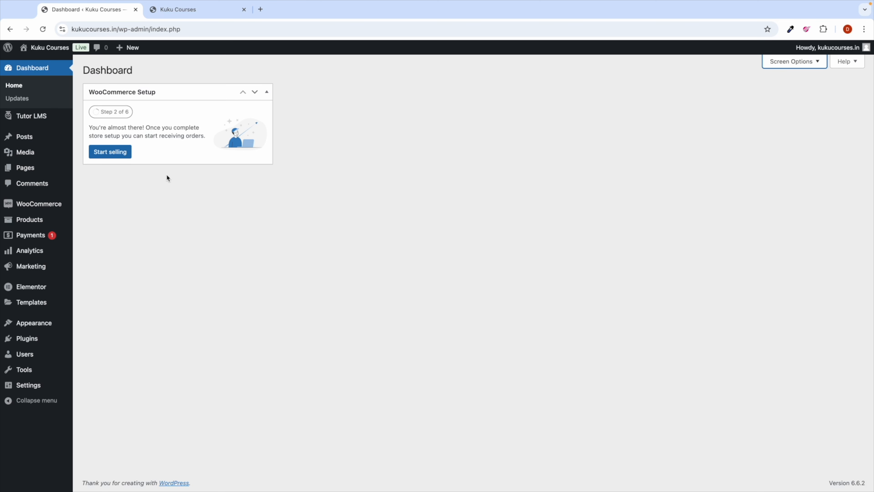
mouse_move(51, 205)
Step: Start the WooCommerce setup as a new business in the Education and learning industry
click(34, 205)
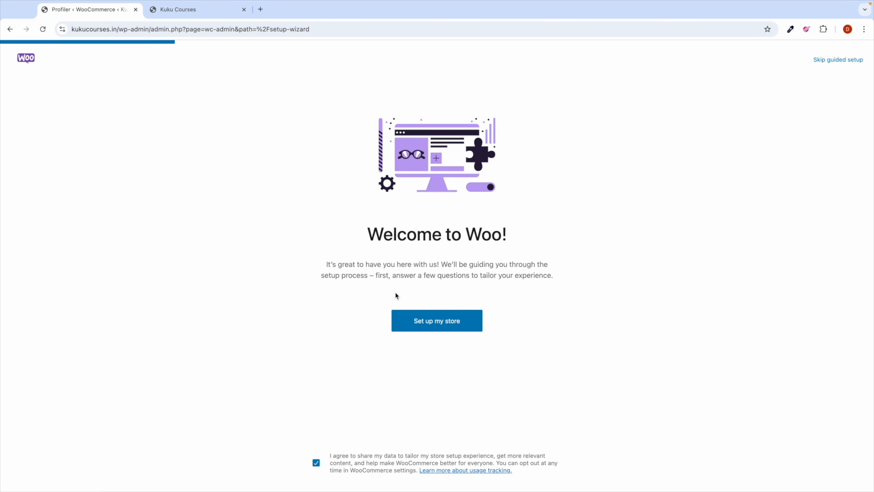
click(444, 328)
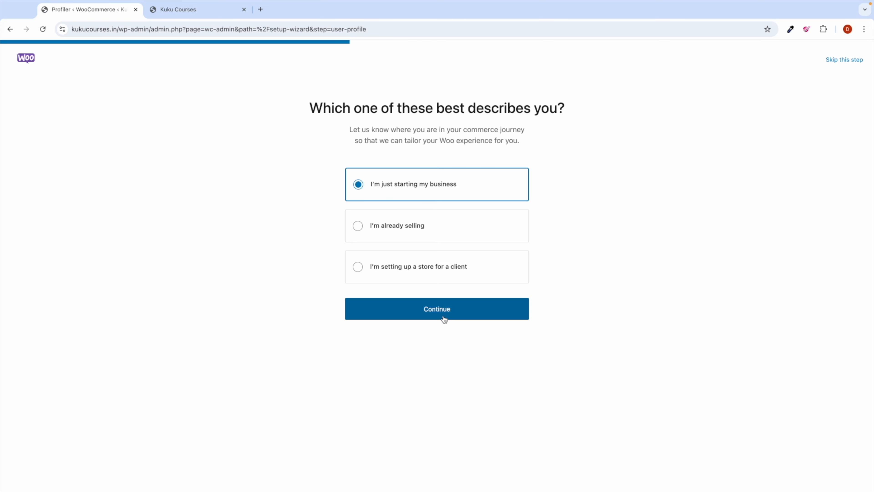
click(444, 319)
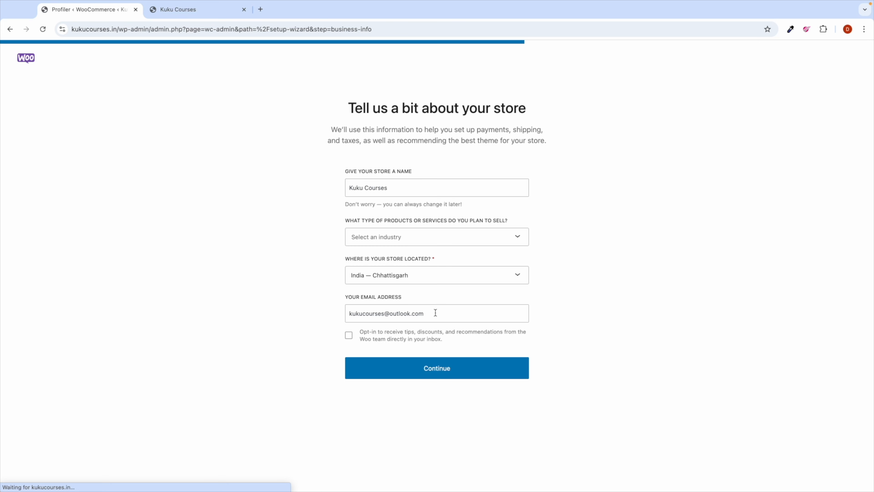
click(379, 237)
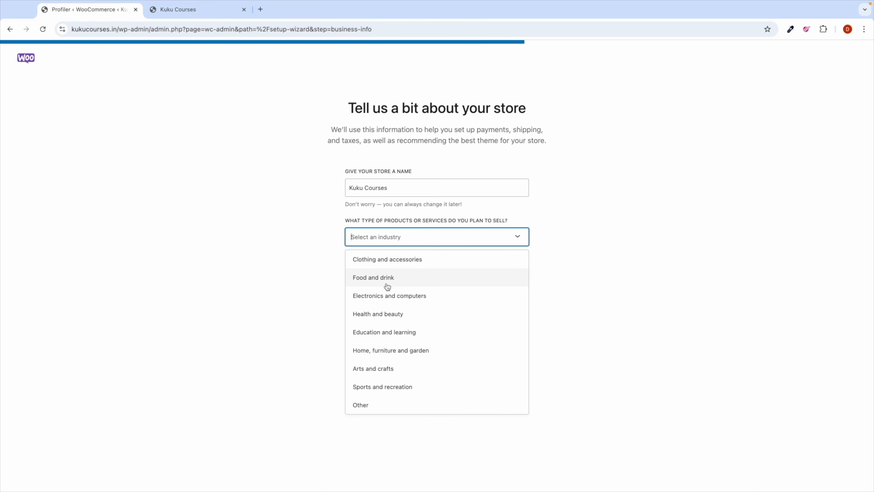
click(390, 333)
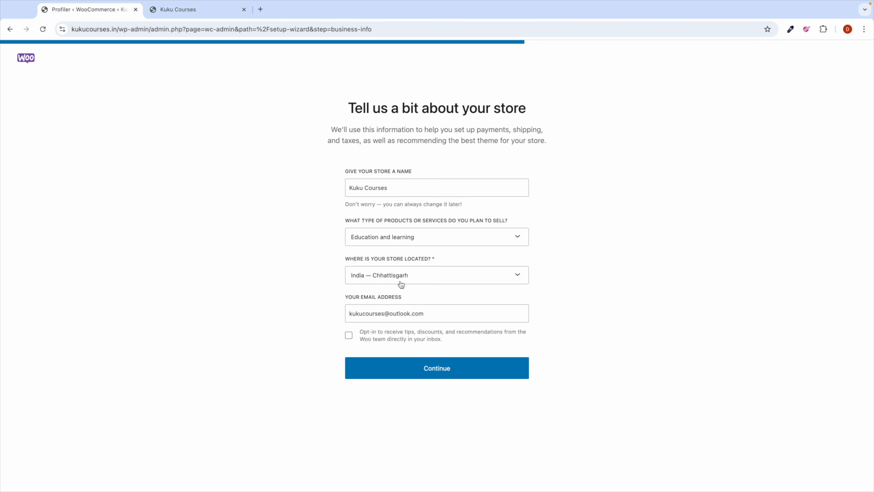
click(418, 373)
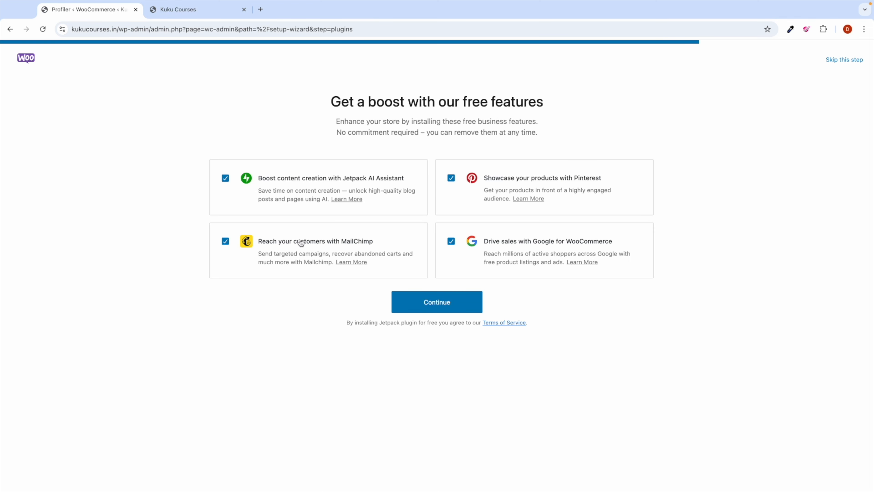
Step: Skip the Jetpack AI Assistant, MailChimp and Pinterest free features and finish the wizard
click(227, 180)
click(226, 241)
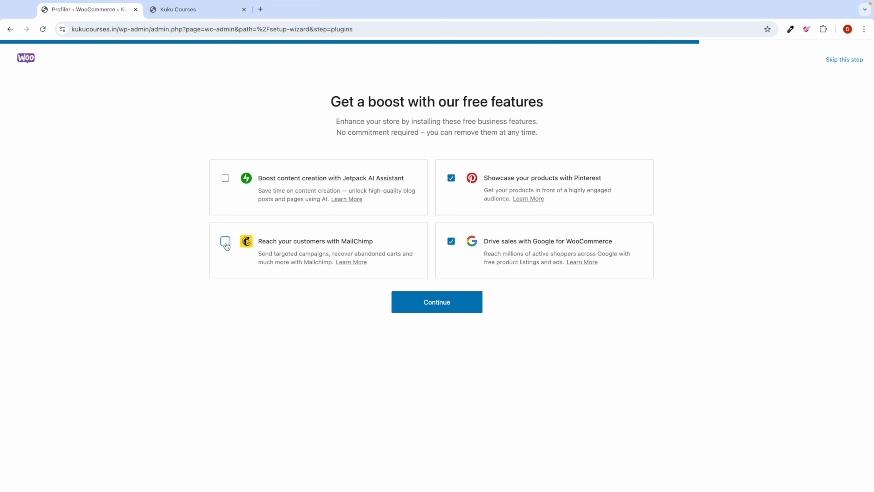
click(452, 178)
click(444, 315)
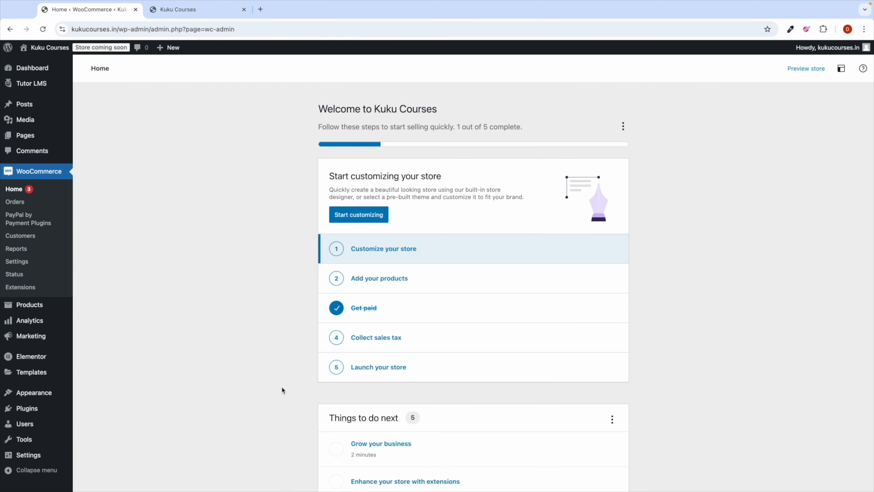
Step: Switch the WooCommerce store currency to United States (US) dollar and save the General settings
scroll(286, 378, down, 1)
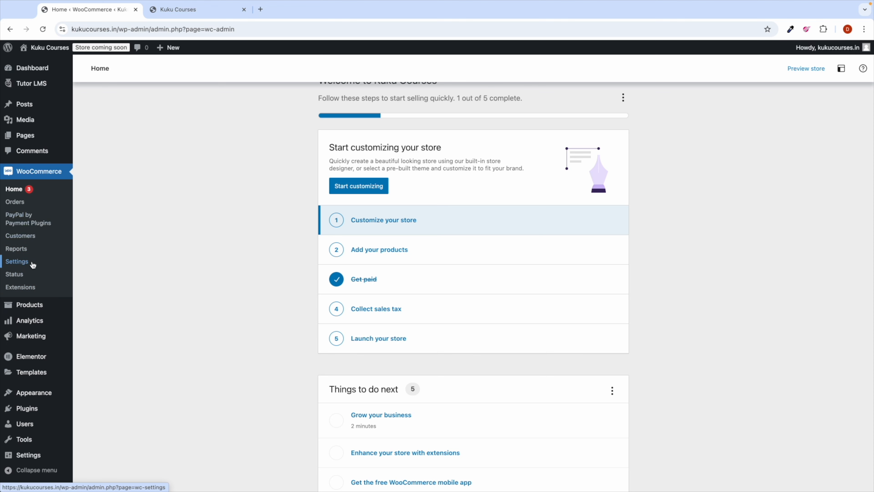
click(22, 262)
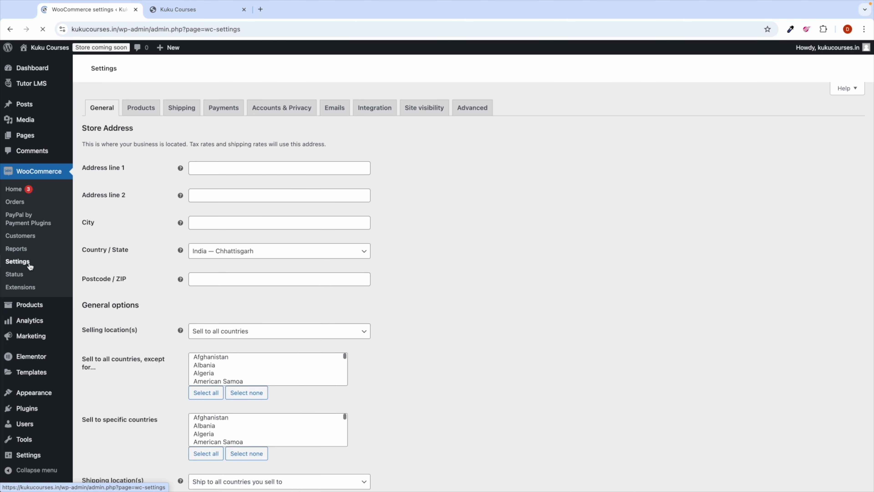
scroll(163, 262, down, 4)
scroll(163, 262, down, 4)
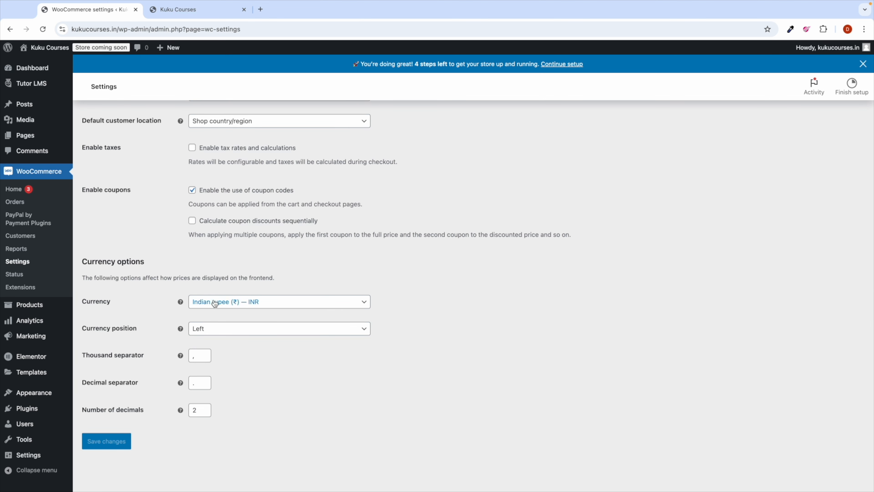
click(218, 302)
scroll(210, 316, up, 5)
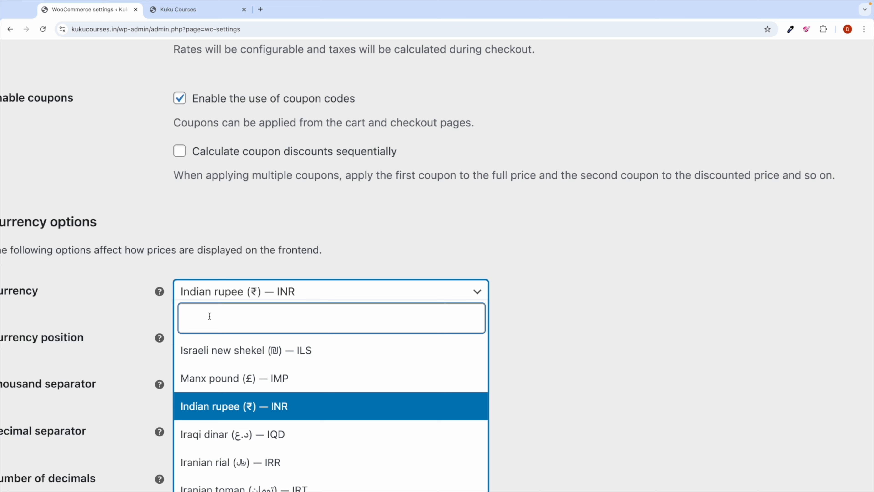
text(us)
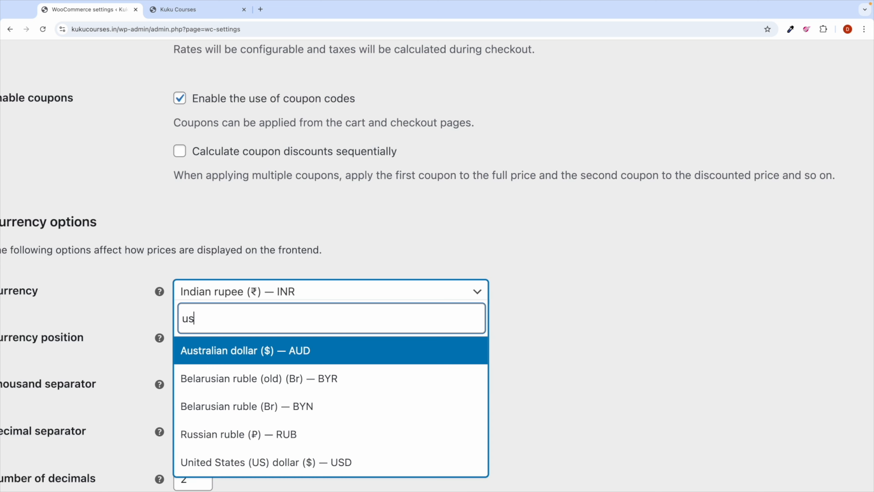
click(284, 461)
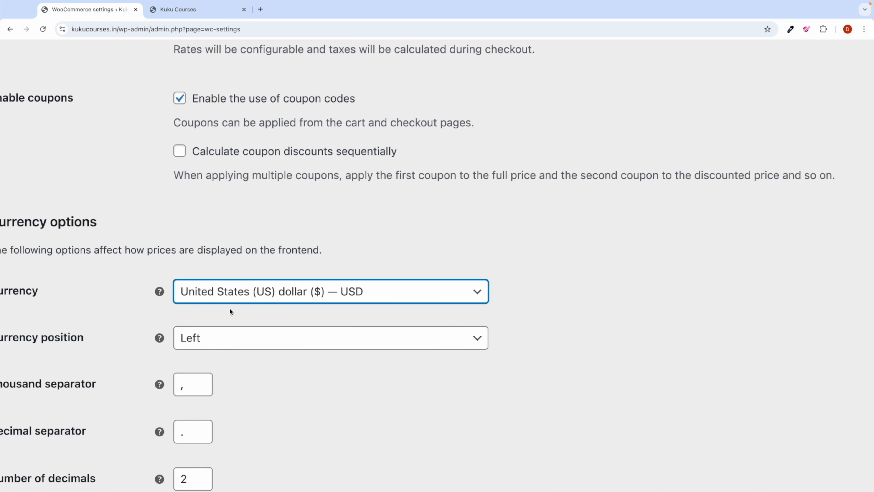
scroll(271, 303, down, 5)
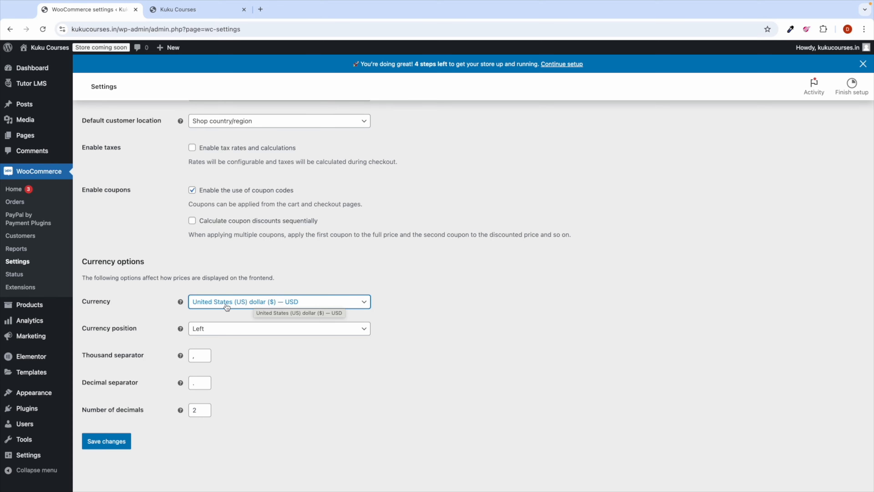
click(109, 443)
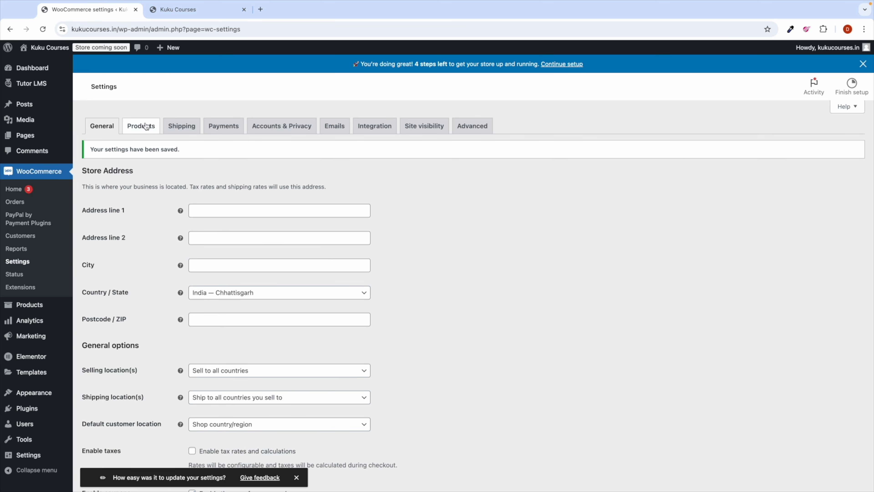
click(146, 127)
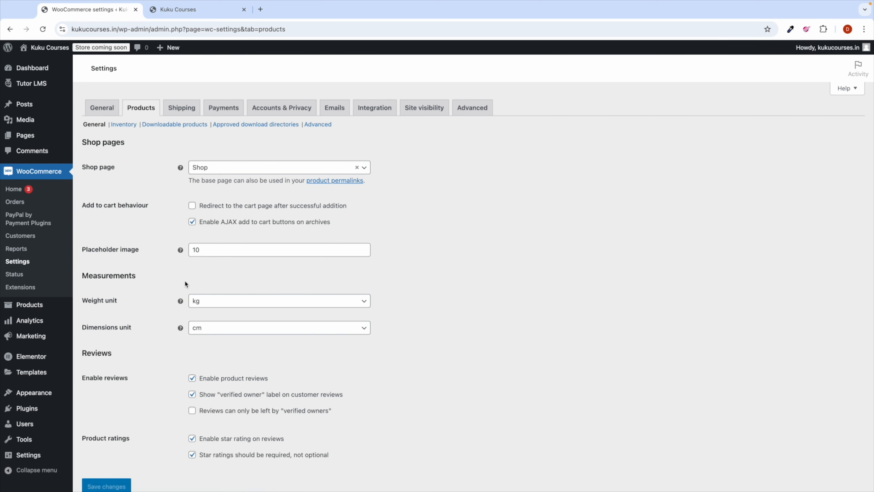
Step: Browse the Products, Shipping and Payments settings, dismissing the shipping zones tour, reaching Accounts & Privacy
scroll(185, 280, down, 1)
scroll(181, 292, up, 1)
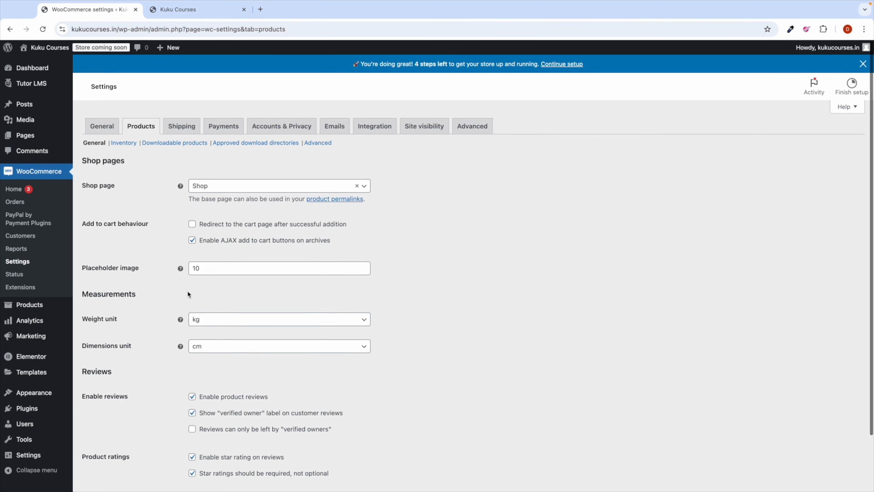
scroll(205, 294, down, 2)
scroll(205, 299, up, 2)
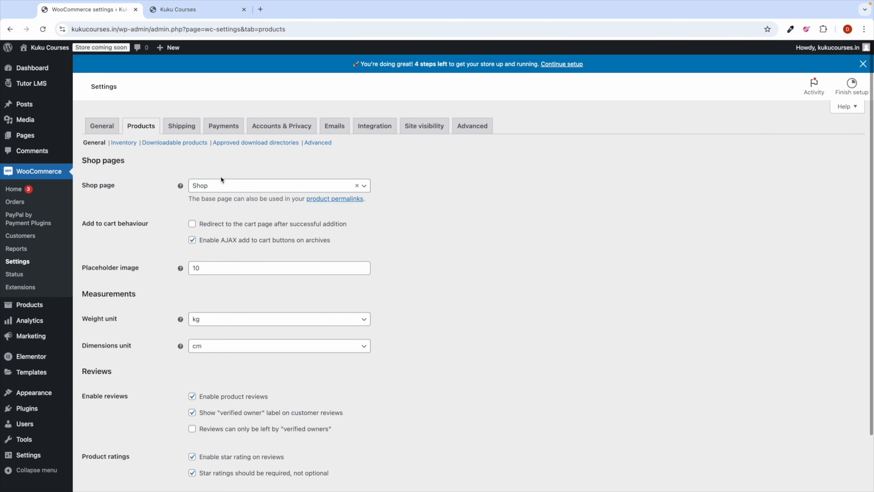
click(191, 124)
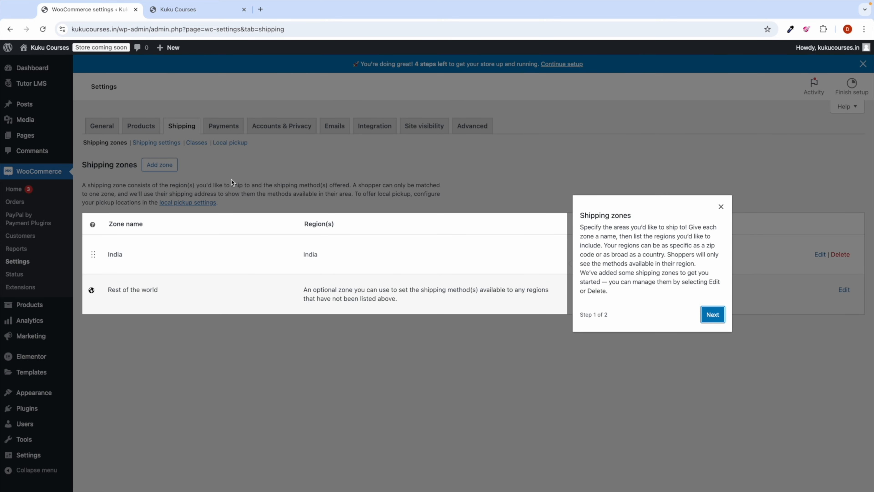
click(722, 206)
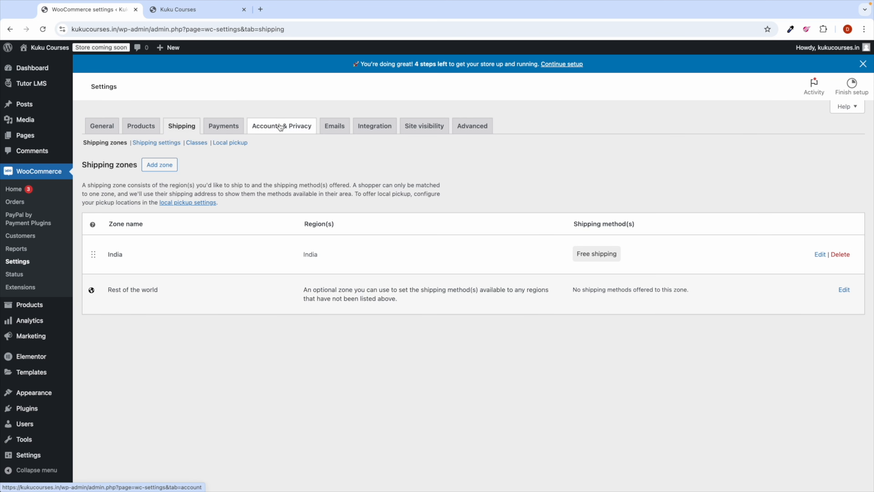
click(228, 129)
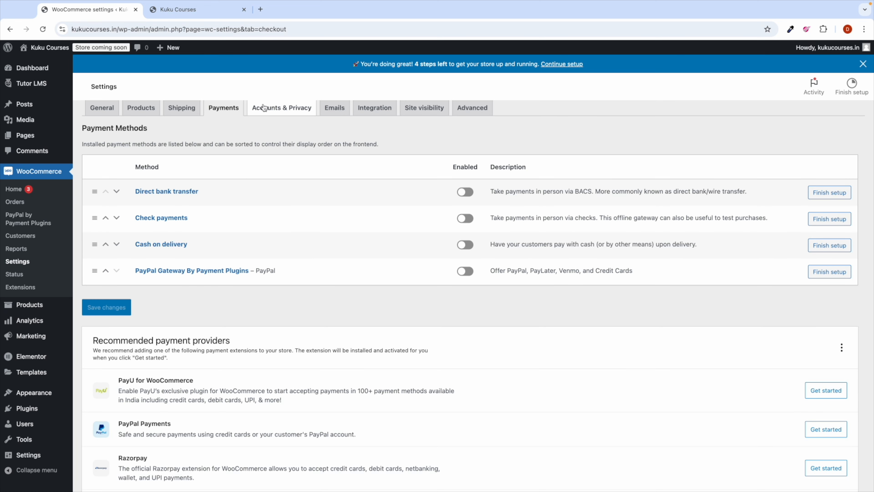
click(281, 126)
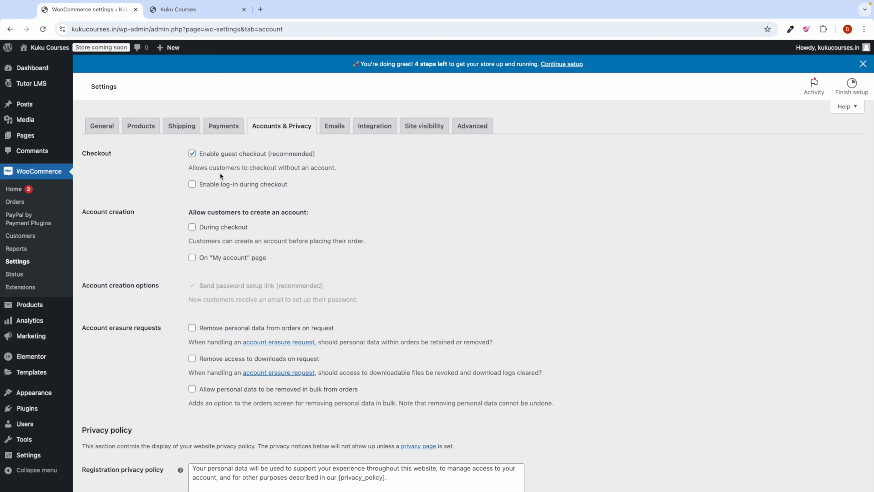
Step: Disable guest checkout and password setup links, enable checkout log-in and account creation, and save
click(193, 154)
click(192, 228)
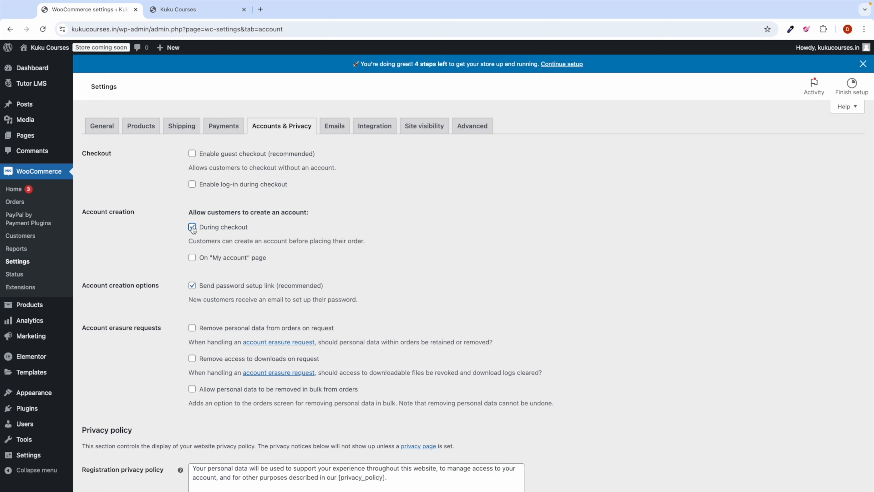
click(193, 259)
click(192, 286)
click(200, 184)
scroll(226, 276, down, 10)
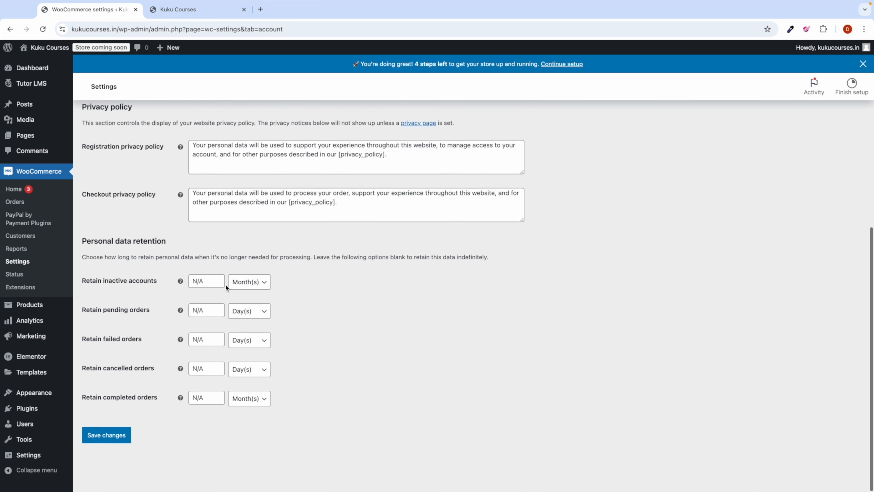
click(104, 441)
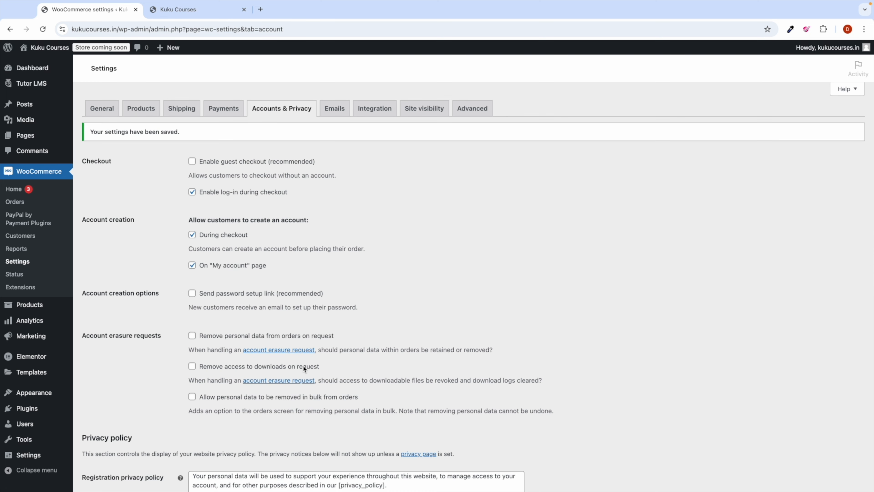
click(336, 126)
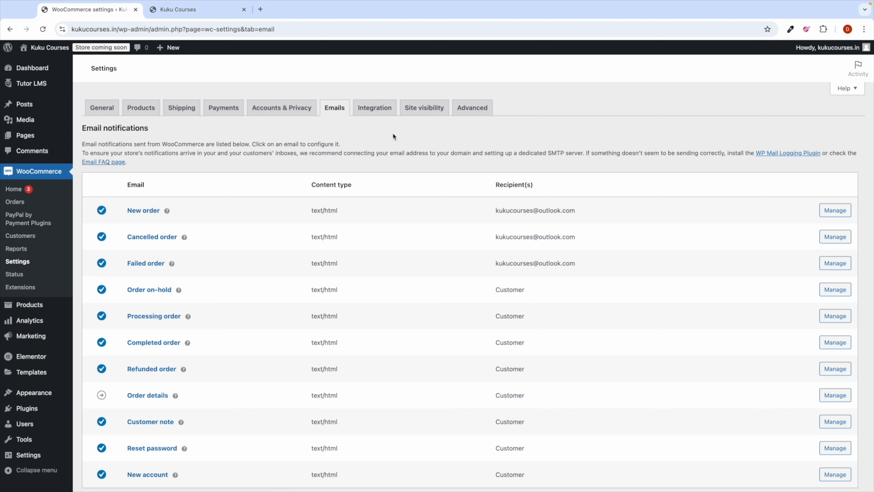
Step: Set the site visibility to Live and save the change
click(376, 110)
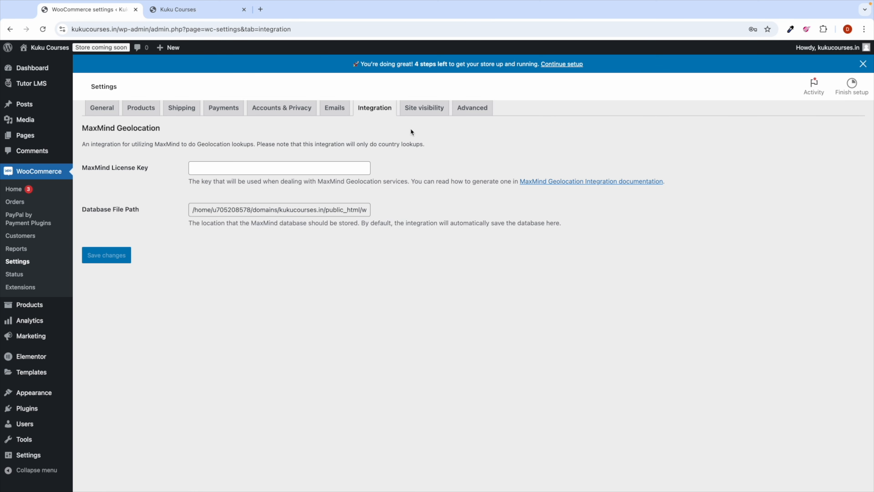
click(420, 132)
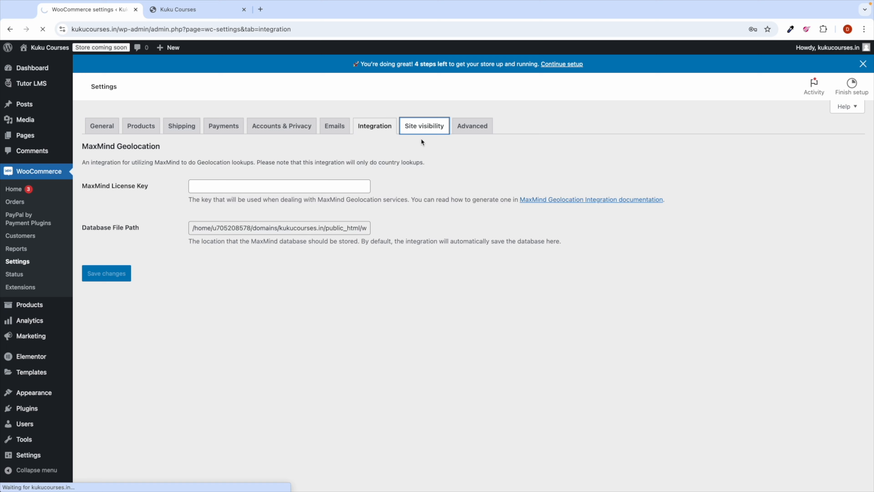
click(98, 258)
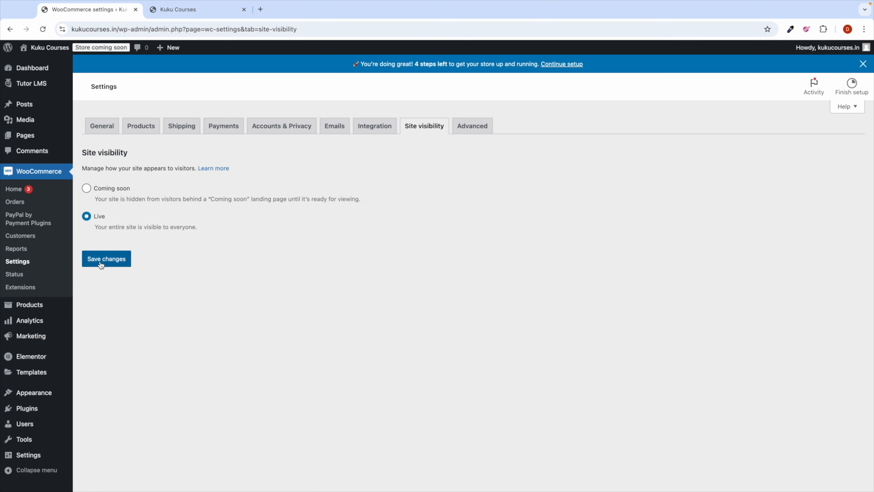
click(102, 262)
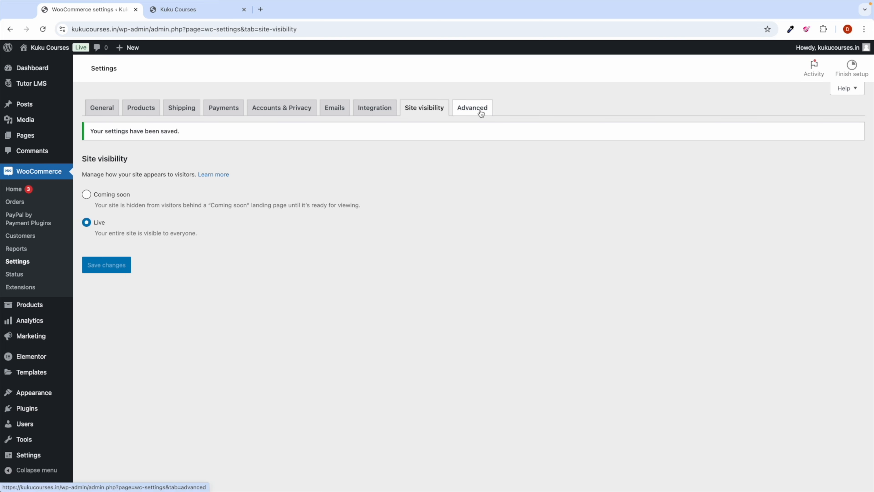
Step: Look over the Advanced settings, then go back to the WordPress Dashboard
click(481, 113)
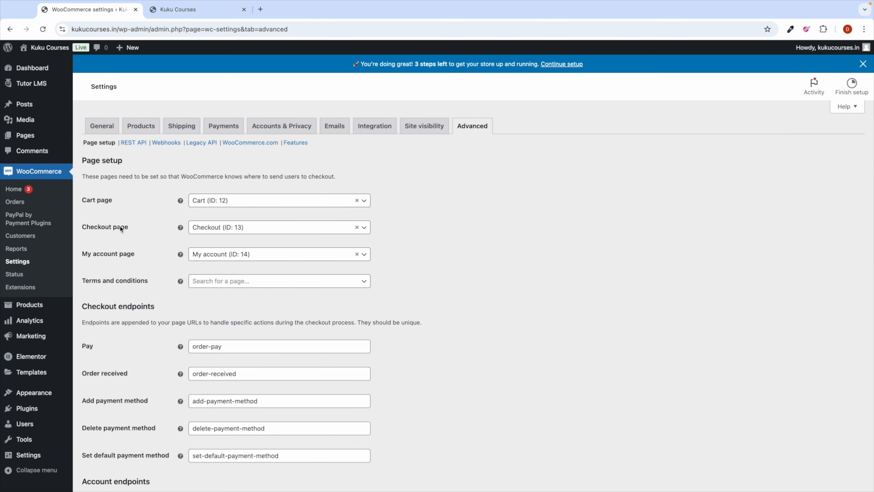
scroll(187, 273, down, 9)
scroll(173, 287, up, 9)
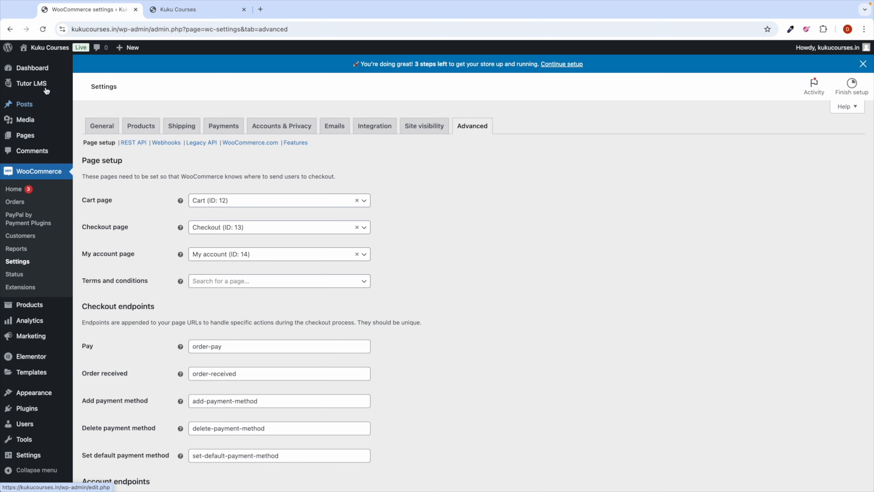
click(41, 70)
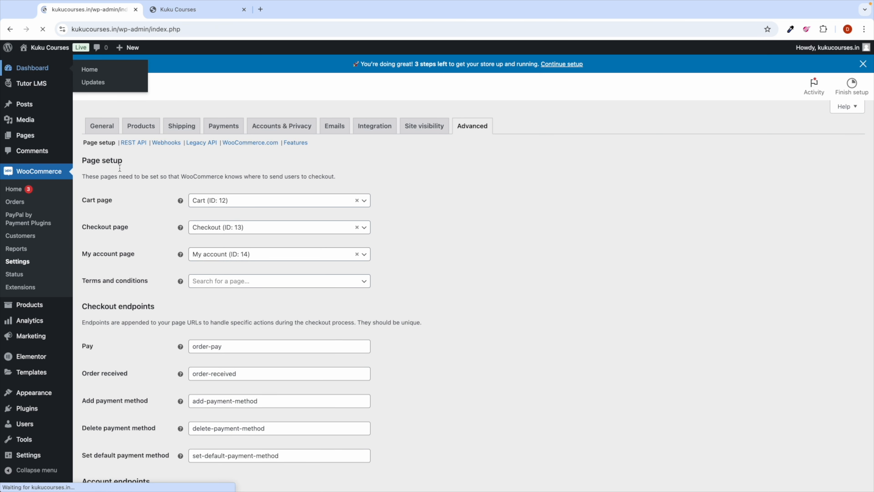
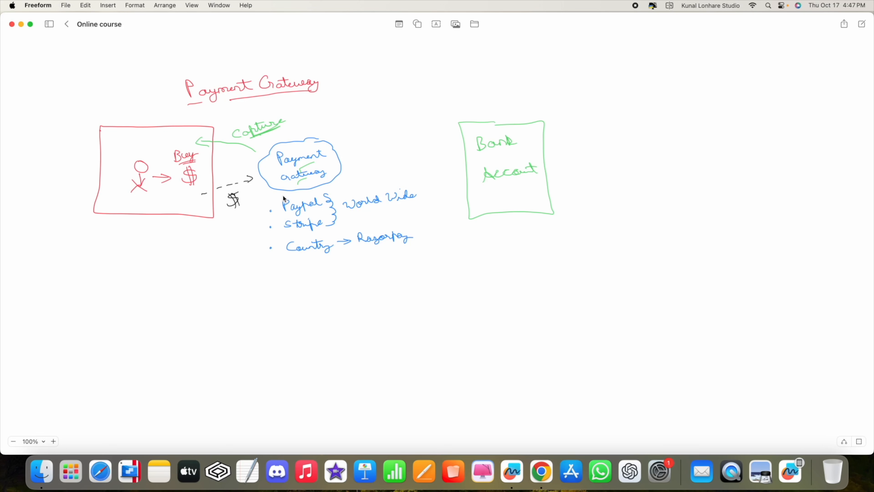
Step: Annotate the sketch: circled 1, Collect, dashed arrow to Bank Account, circled 2 and Sell
drag(223, 162, 233, 164)
mouse_move(230, 220)
mouse_down()
mouse_move(253, 211)
mouse_move(257, 222)
mouse_up()
drag(335, 158, 347, 156)
drag(351, 155, 377, 152)
drag(379, 152, 404, 150)
drag(408, 151, 421, 150)
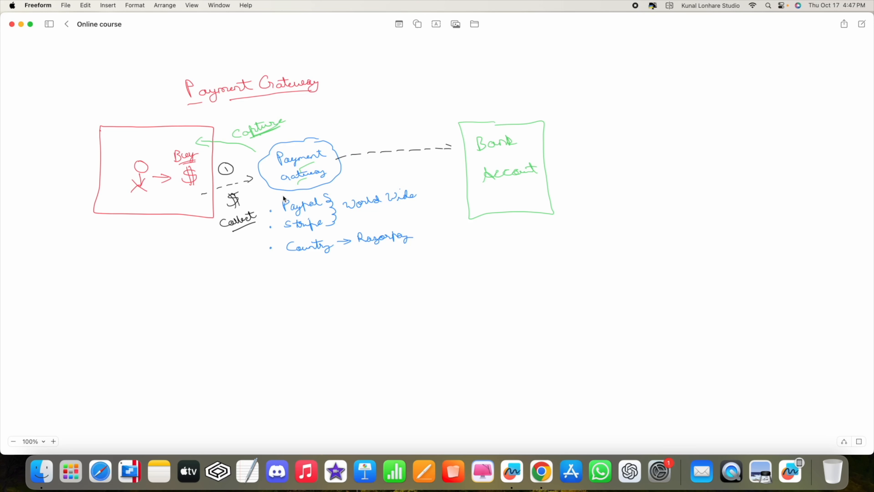
drag(373, 137, 384, 135)
mouse_move(378, 161)
mouse_down()
mouse_move(367, 170)
mouse_move(400, 159)
mouse_up()
key(ctrl+Right)
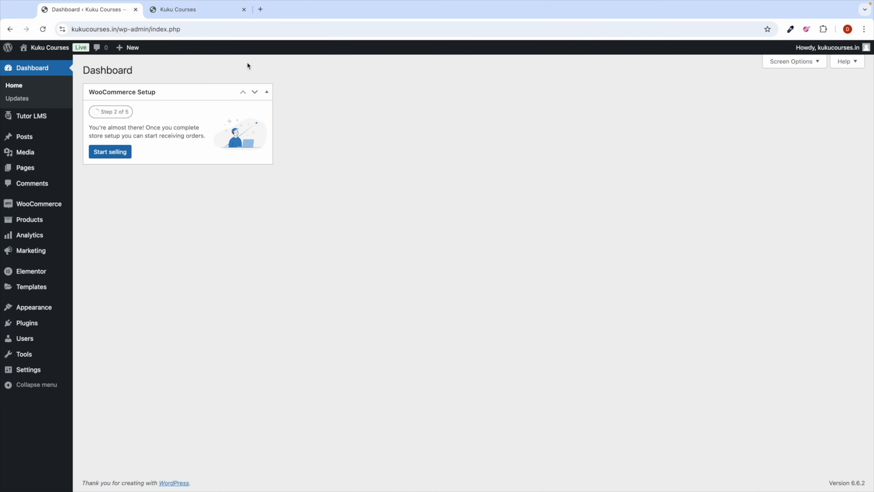
Step: In a new tab, search Google for 'top payment gateways in world'
click(260, 9)
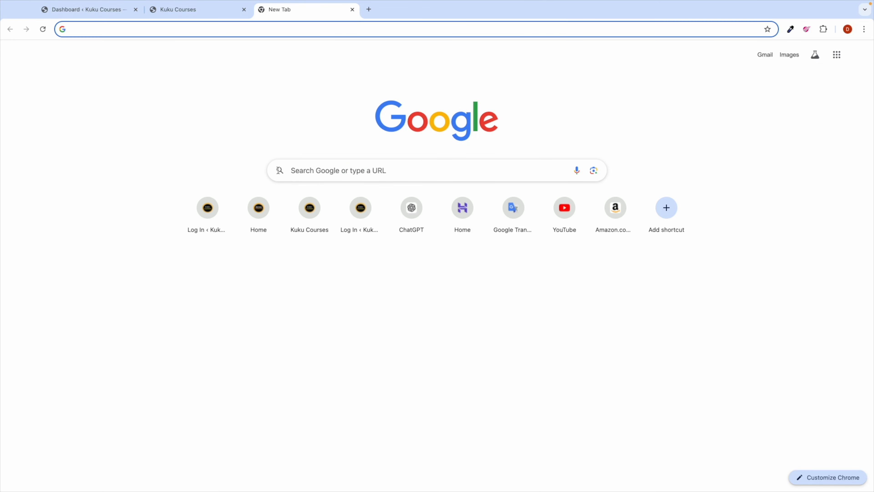
text(pa)
key(BackSpace)
key(BackSpace)
key(BackSpace)
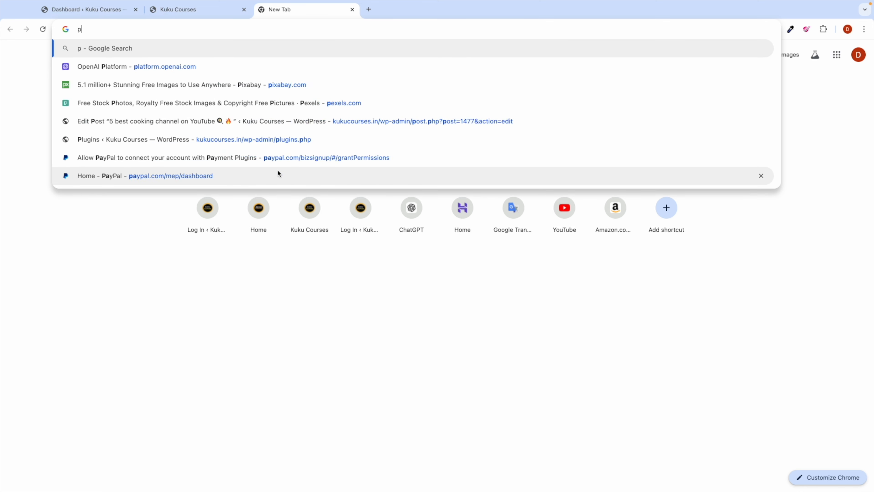
text(po)
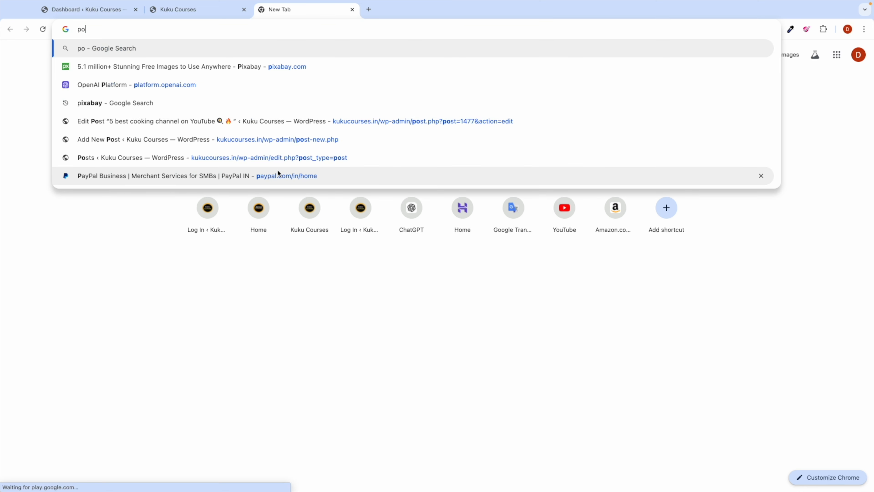
text(pular payment)
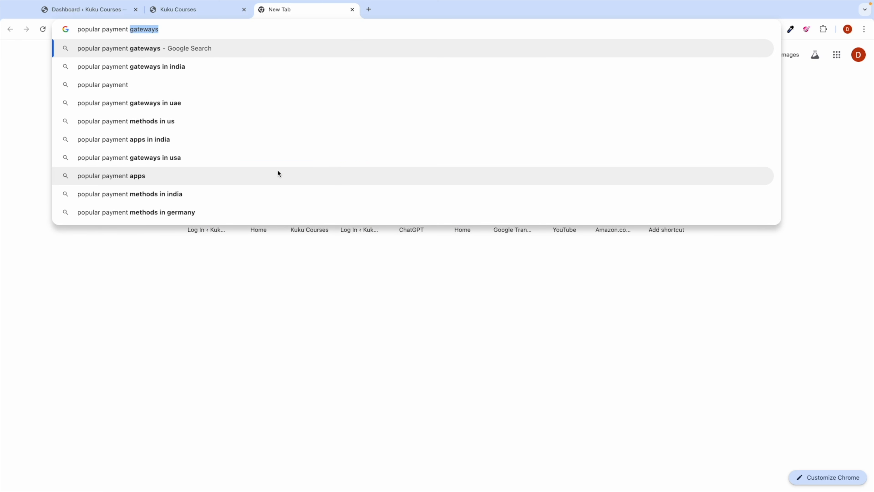
key(Right)
text(in wo)
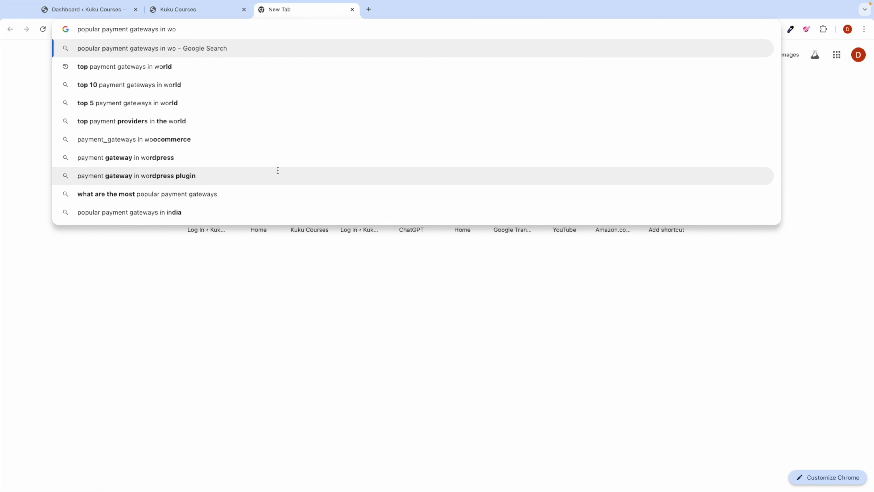
key(Down)
key(Return)
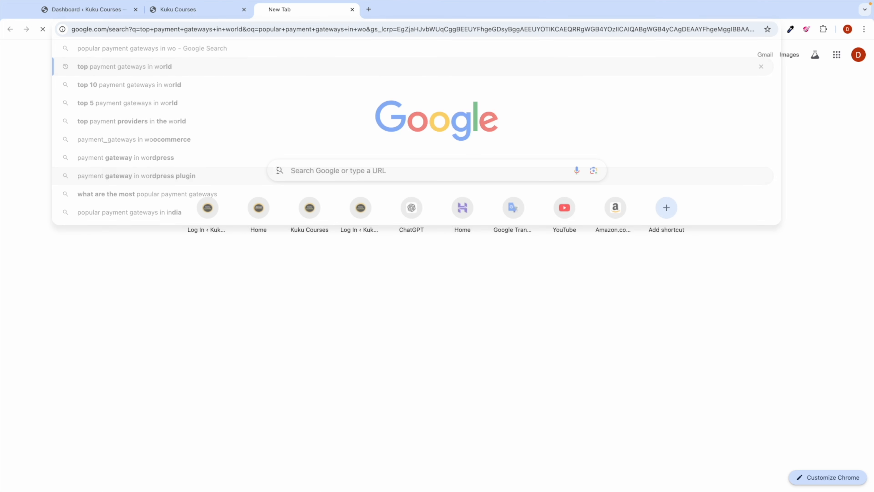
Step: Highlight PayPal and Stripe in the top-ten list, then select 'in world' in the query
scroll(178, 283, down, 3)
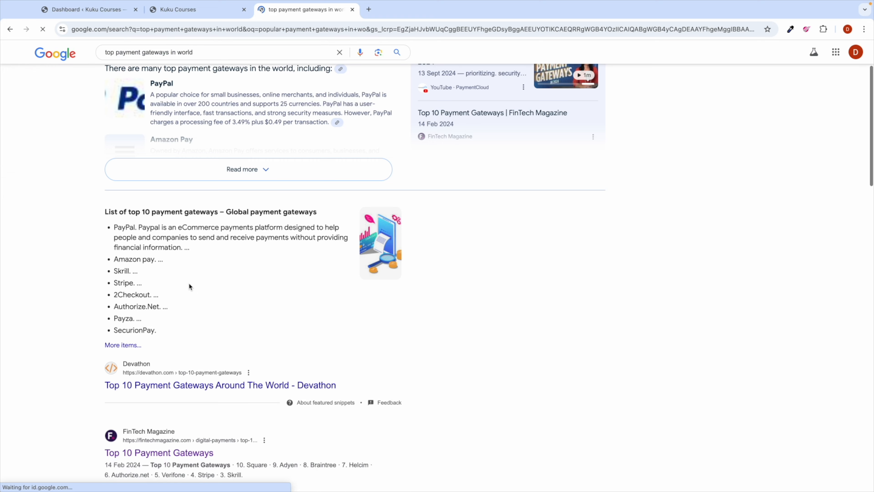
double_click(123, 226)
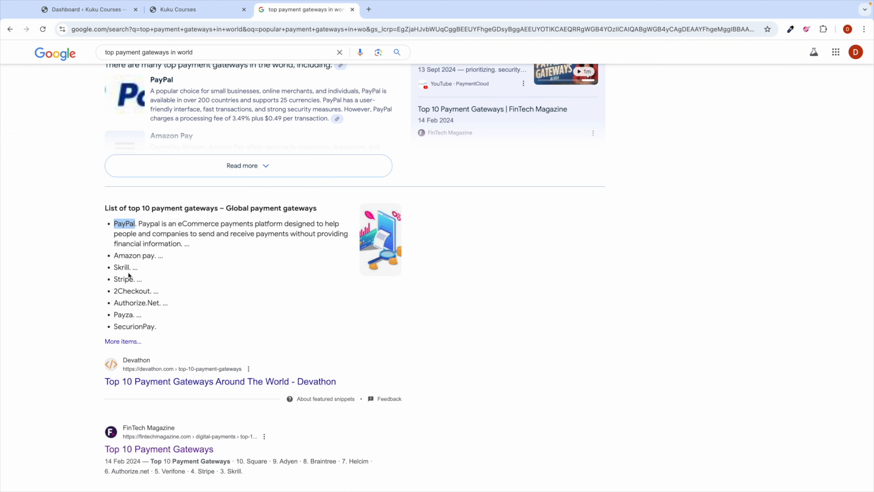
double_click(120, 278)
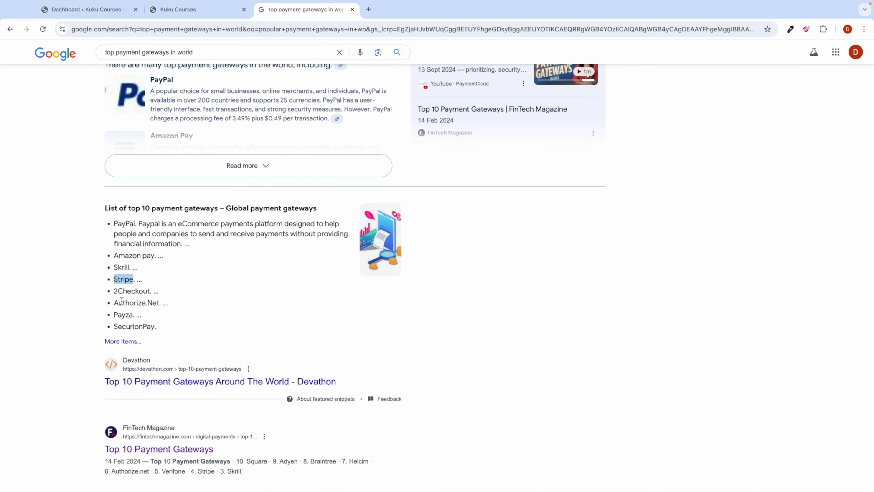
double_click(123, 224)
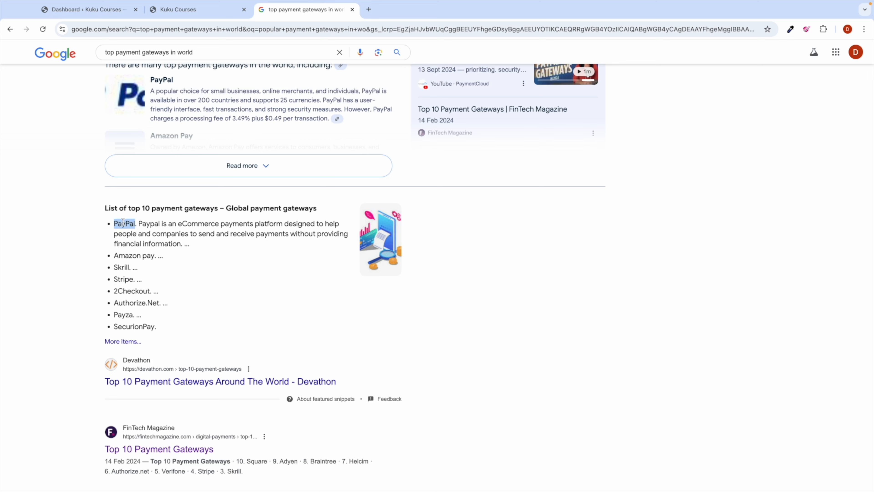
click(124, 224)
double_click(123, 224)
scroll(152, 182, up, 3)
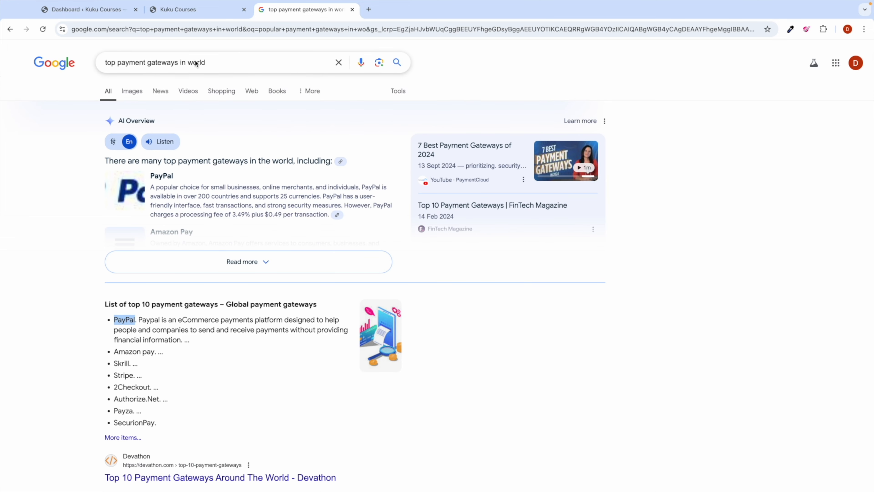
drag(209, 63, 189, 63)
Step: Search for top payment gateways in india and highlight RazorPay in a result
text(india)
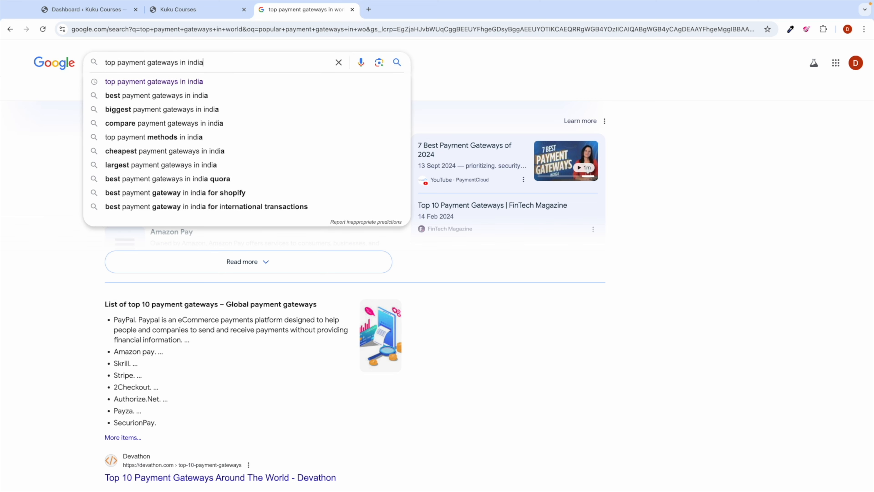
key(Return)
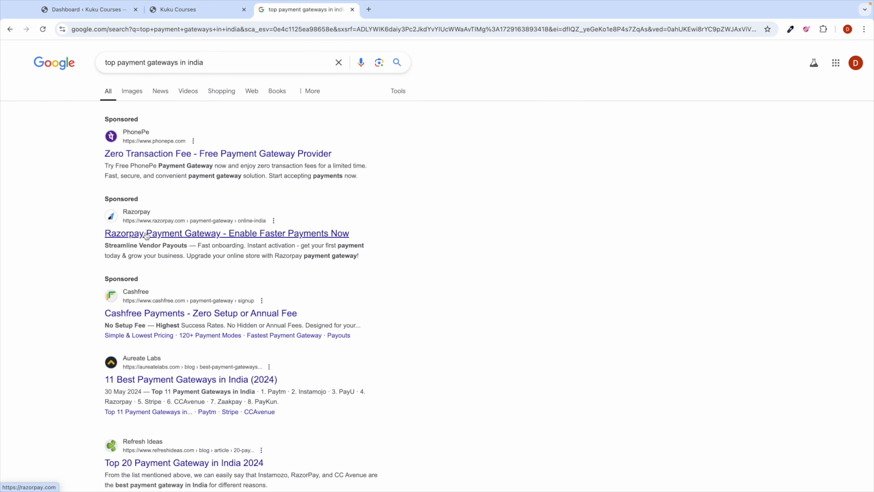
scroll(148, 241, down, 5)
double_click(304, 304)
scroll(270, 286, up, 5)
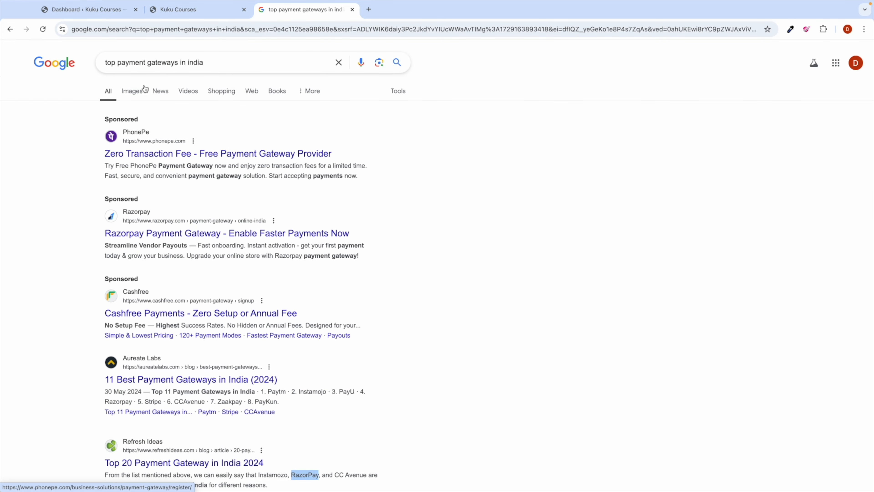
Step: Change the query to top payment gateways in UK, check the Dashboard tab and come back
double_click(193, 62)
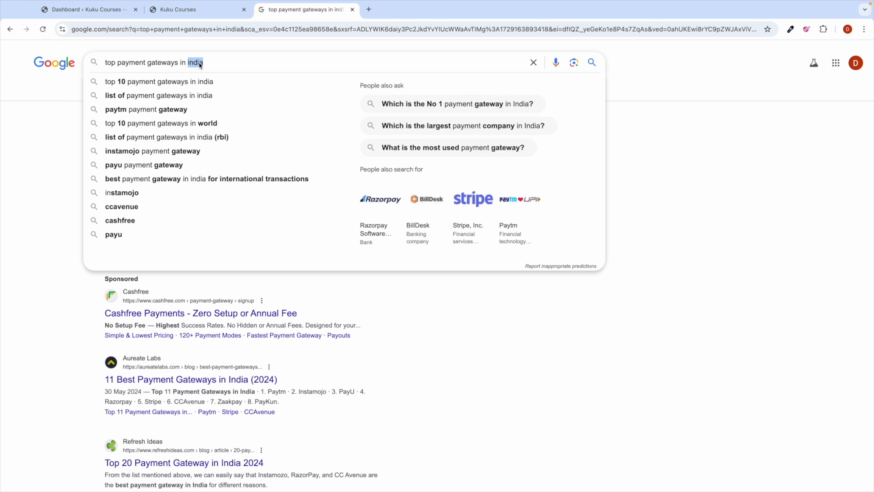
text(UK)
key(Return)
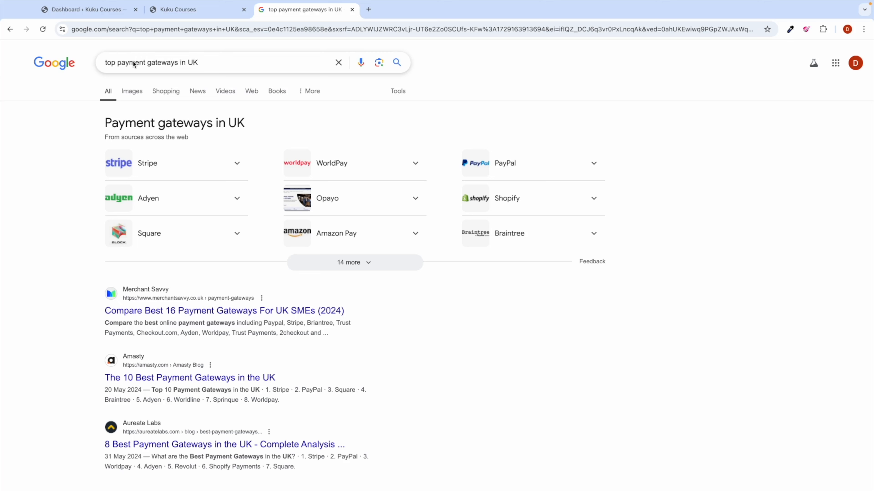
click(99, 9)
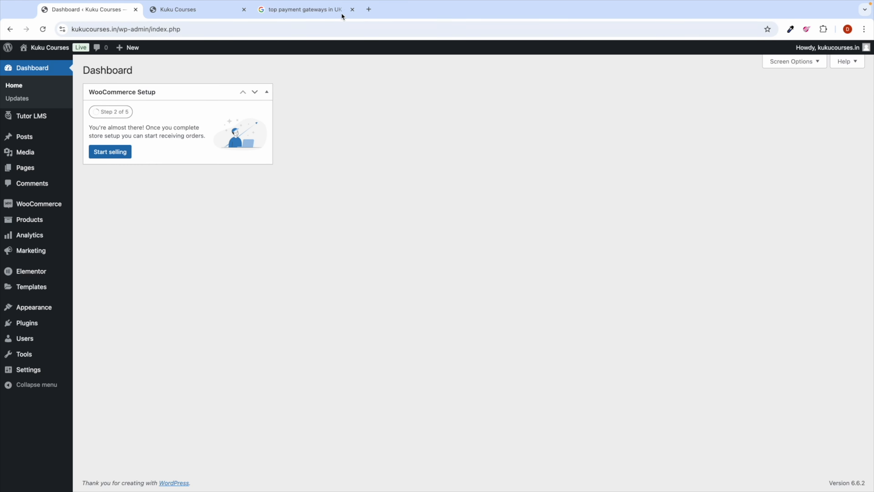
click(316, 11)
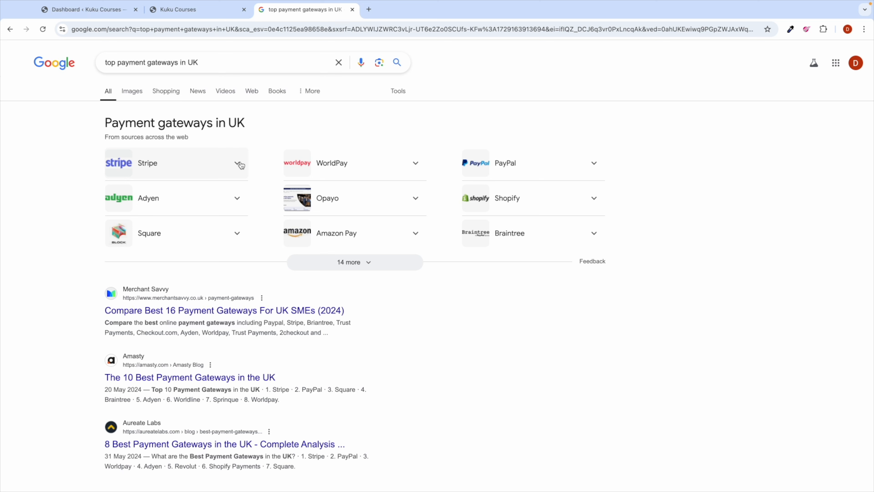
Step: Go to my-link.in/paypal in a new tab to reach PayPal's Business page
click(368, 9)
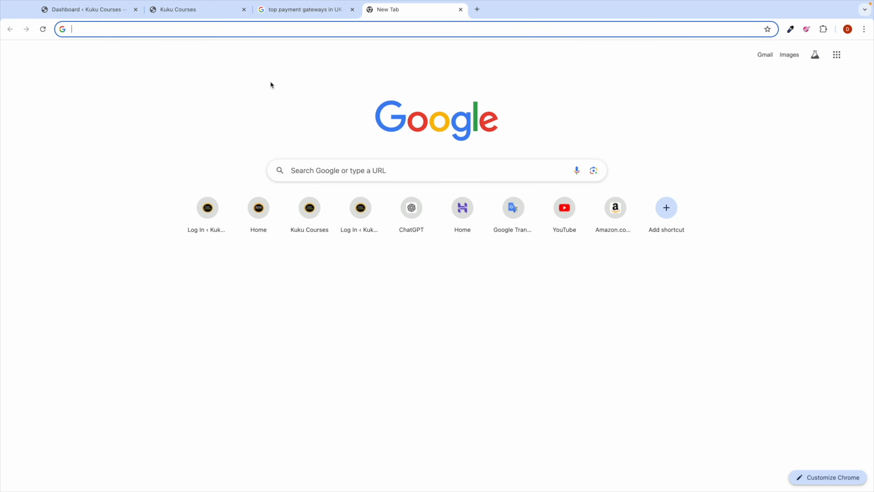
text(my-l)
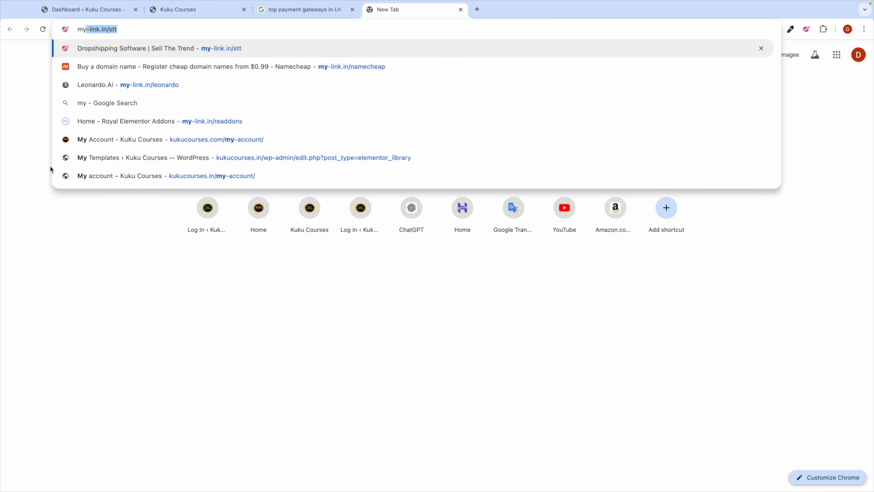
text(ink.)
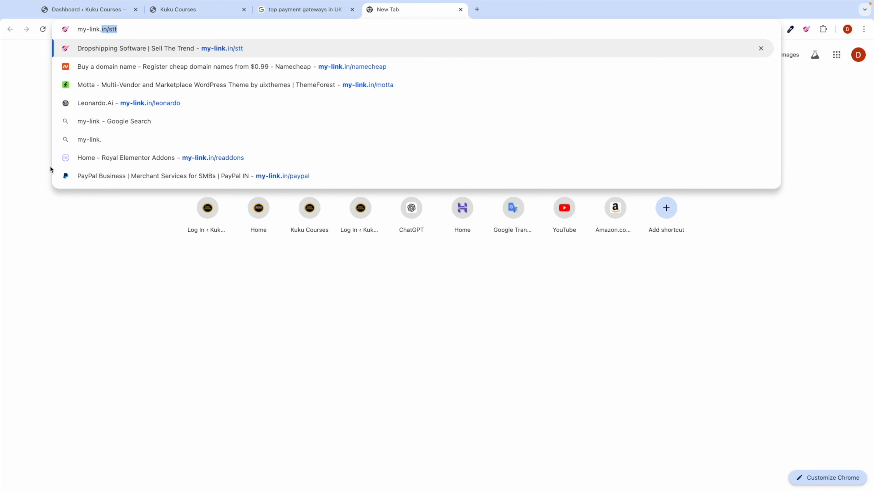
text(in/pay)
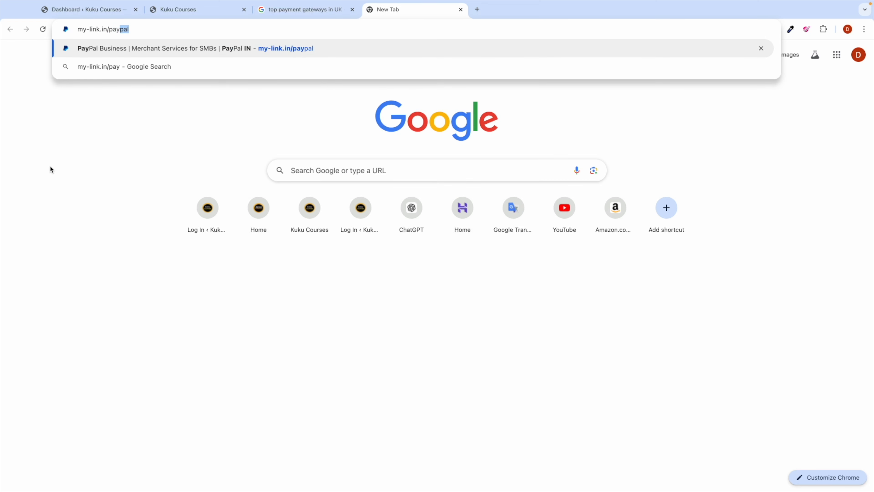
text(pal)
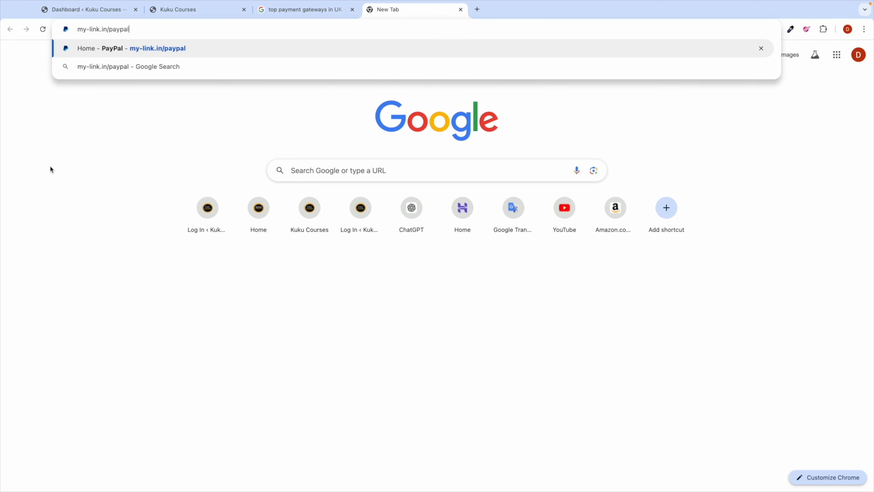
key(Return)
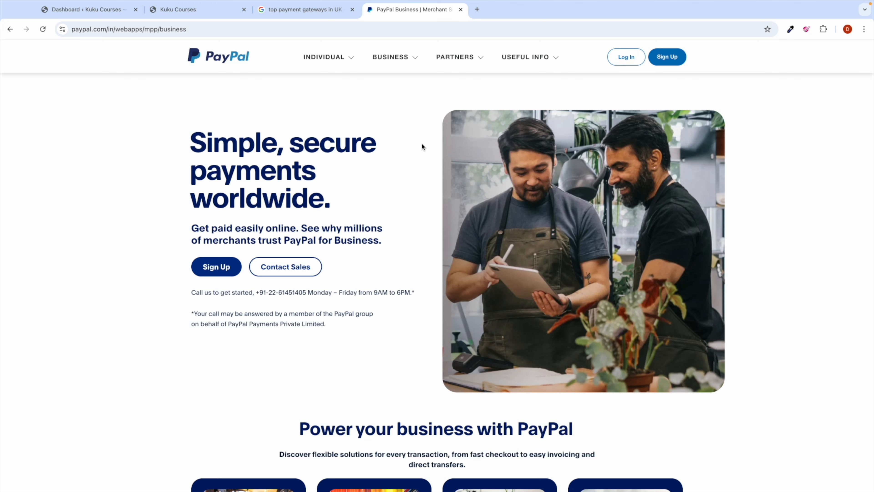
click(864, 29)
Step: In a private window, search YouTube for 'how to set up paypal account'
click(791, 73)
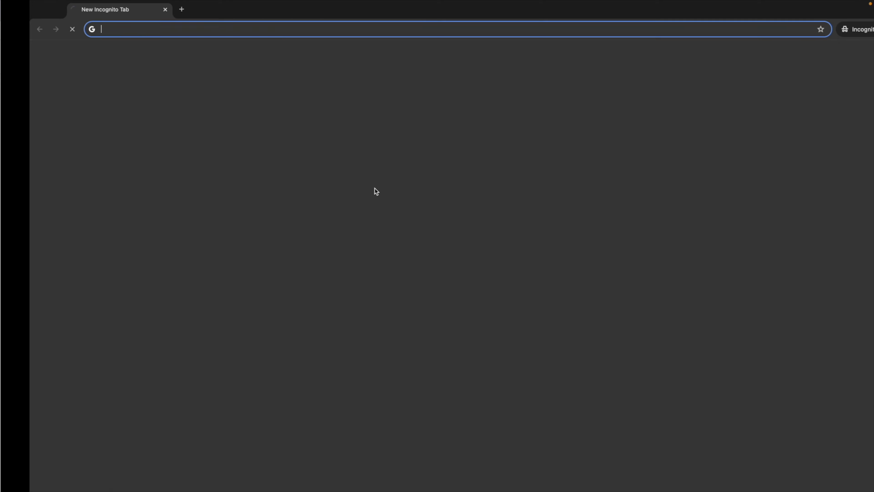
text(youtube.com)
key(Return)
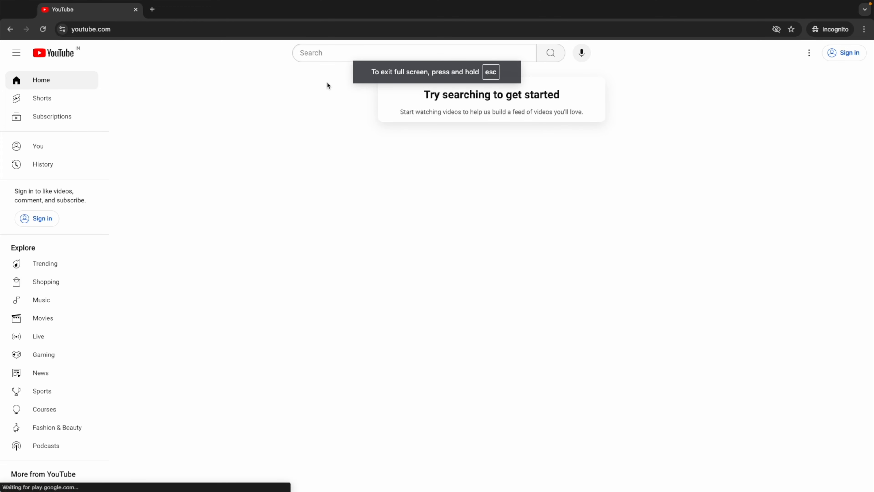
click(318, 54)
text(ho)
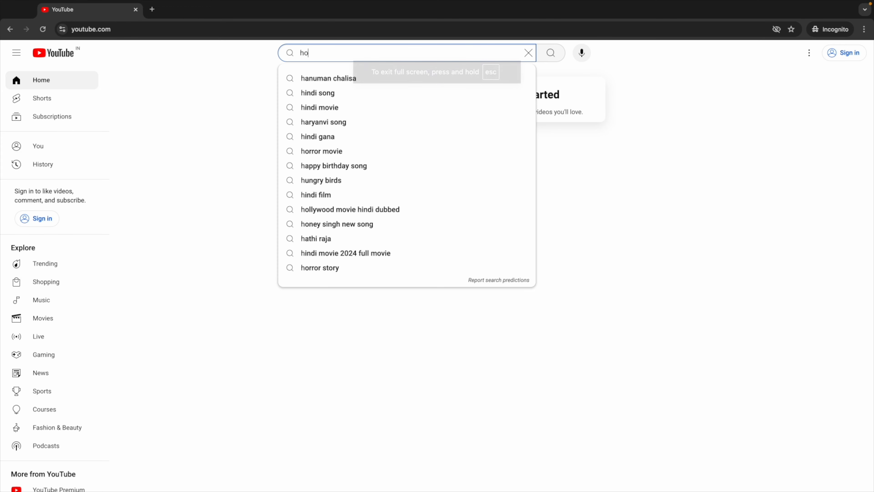
text(w to setup)
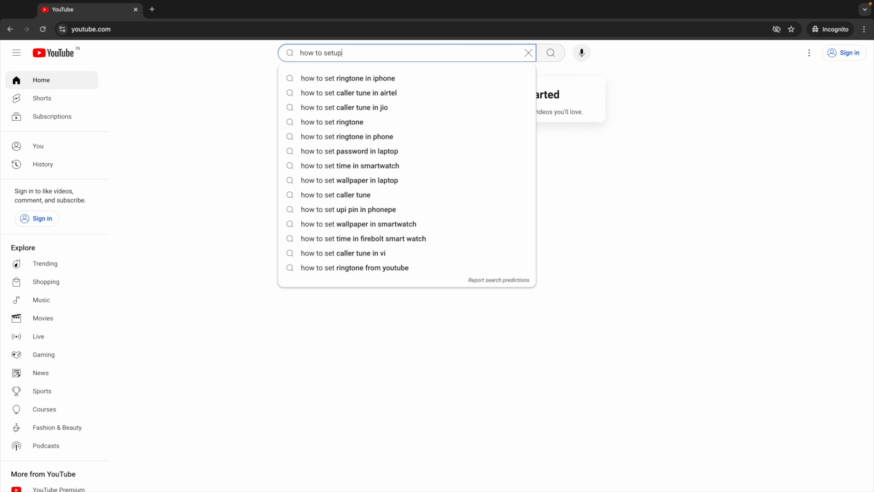
text( payapl)
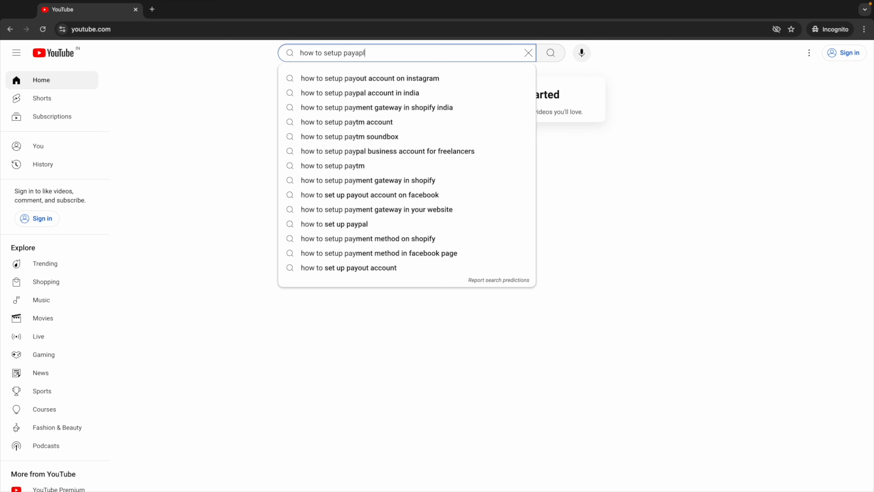
key(BackSpace)
key(BackSpace)
key(BackSpace)
text(pal accou)
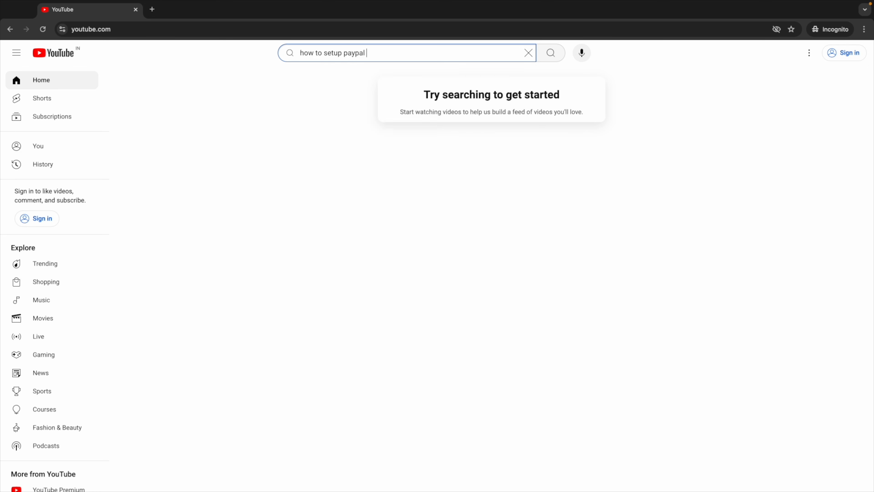
key(Down)
key(Down)
key(Down)
key(Return)
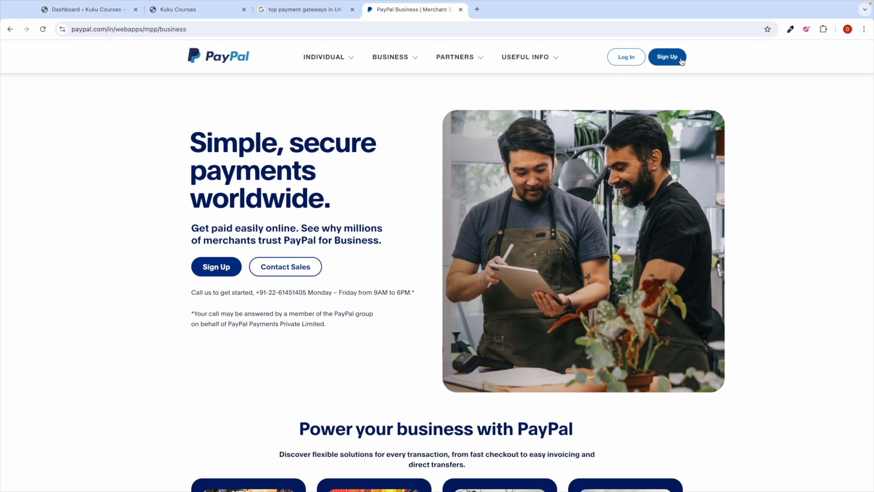
Step: Sign in to PayPal with the saved password, then return to the Kuku Courses dashboard
click(623, 58)
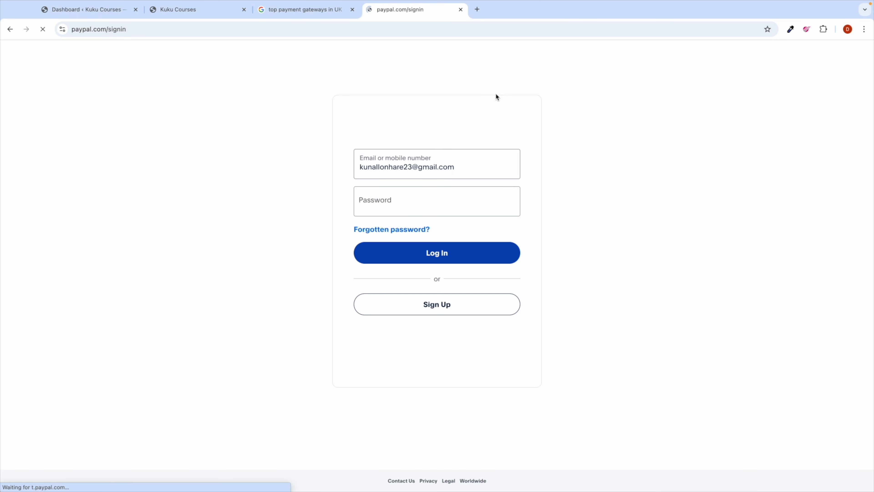
click(428, 249)
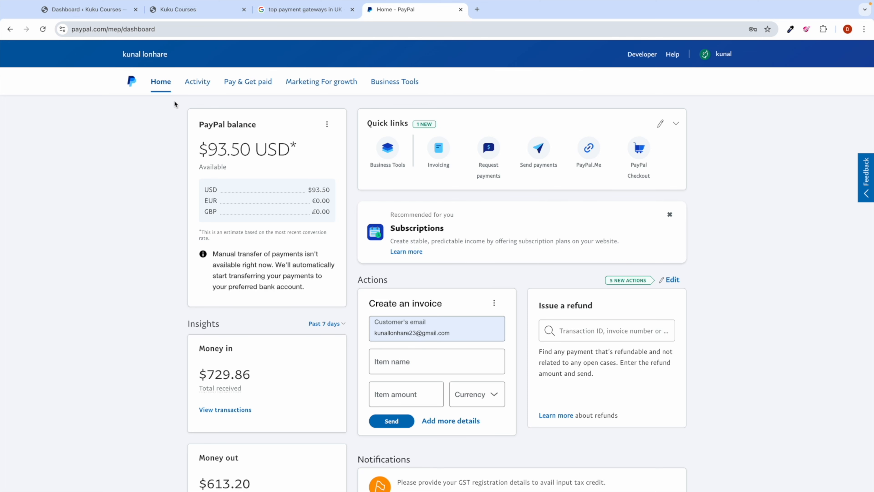
click(105, 13)
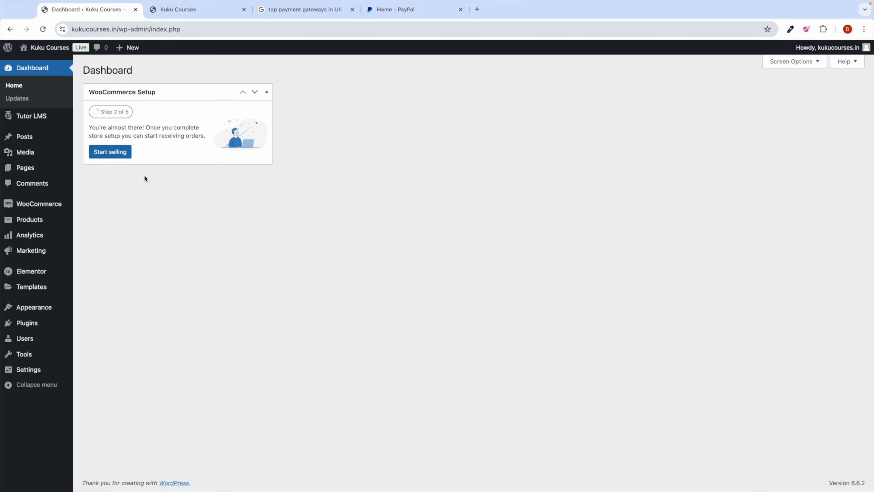
Step: Check the PayPal plugin in Installed Plugins against the payment gateway results
mouse_move(39, 312)
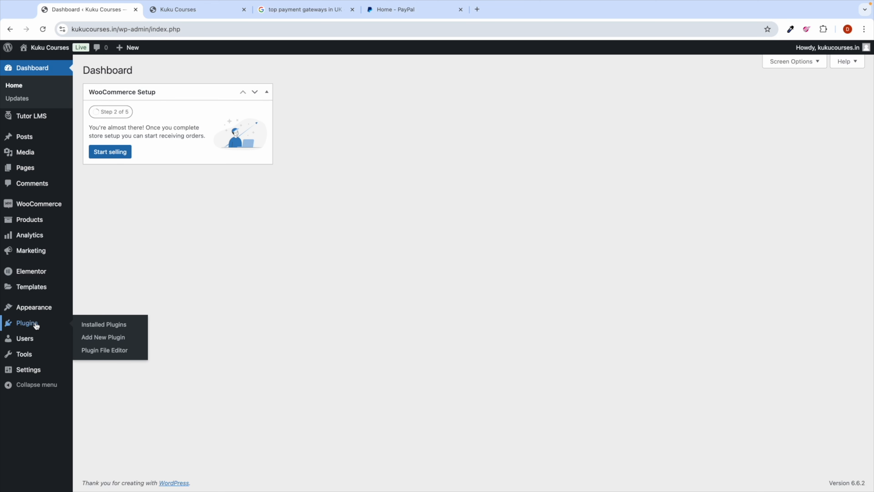
click(127, 326)
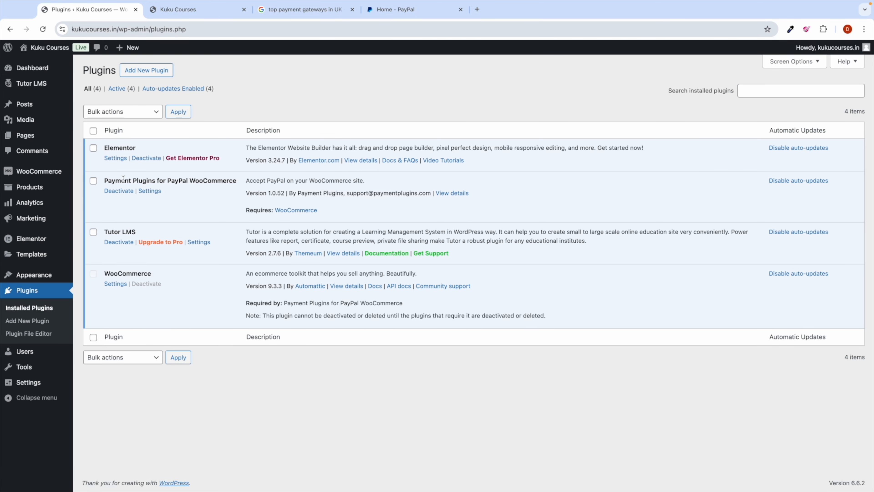
double_click(176, 181)
click(310, 13)
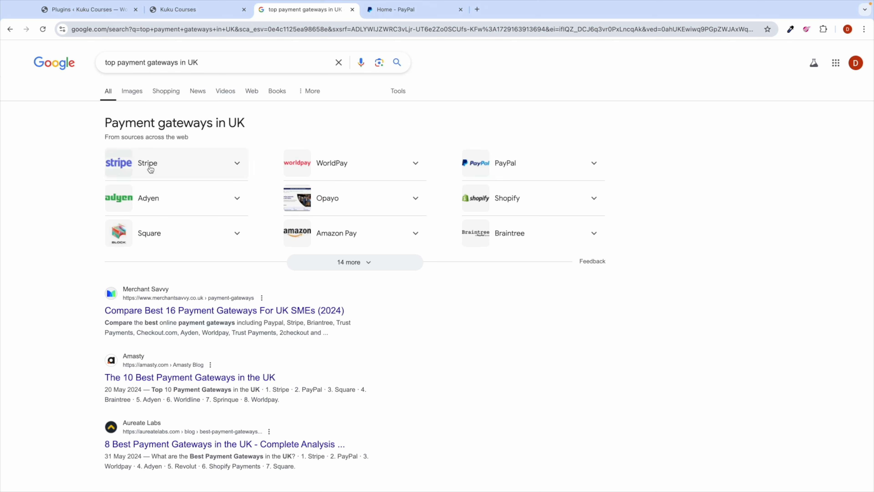
click(86, 9)
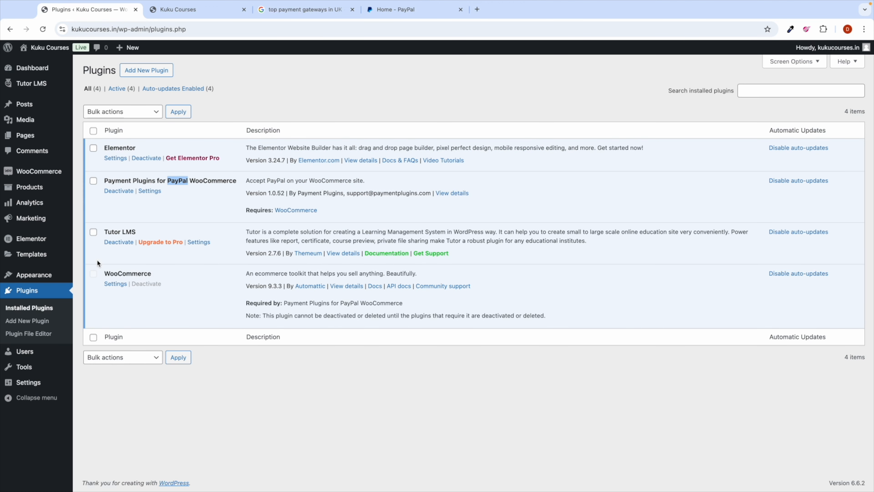
Step: Search the plugin directory for Stripe, then go back to the admin Dashboard
click(155, 70)
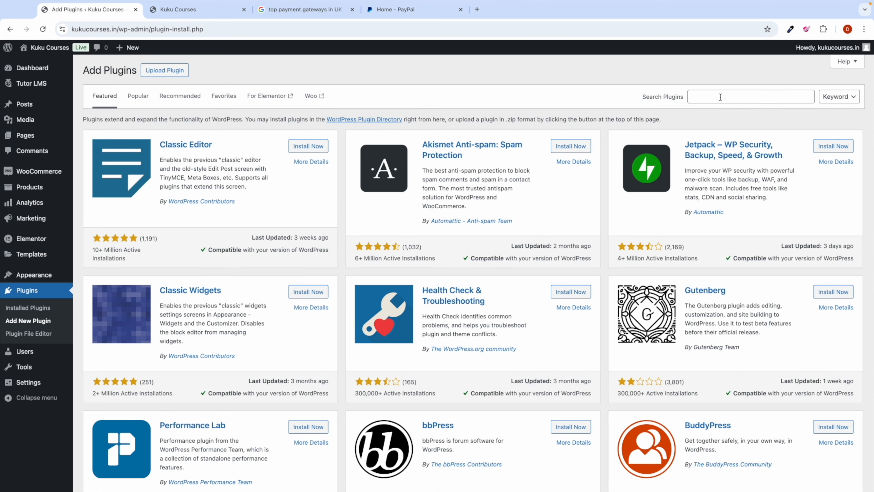
click(720, 97)
text(Stripe)
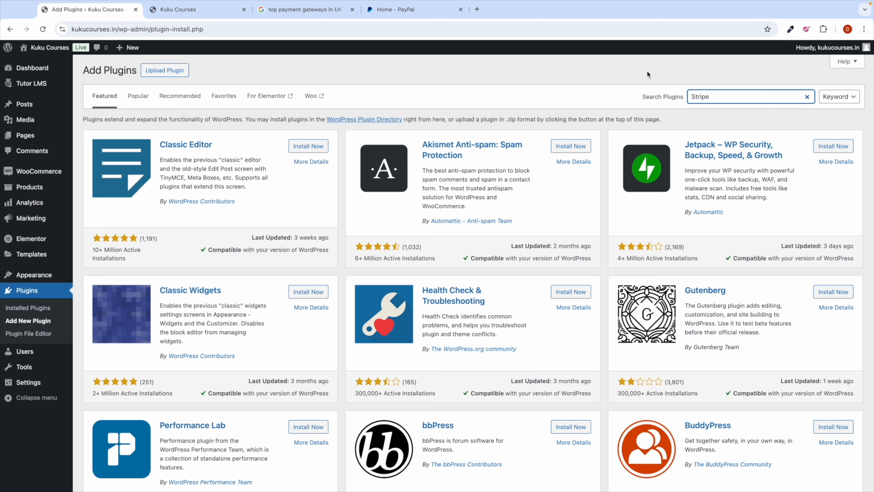
click(591, 97)
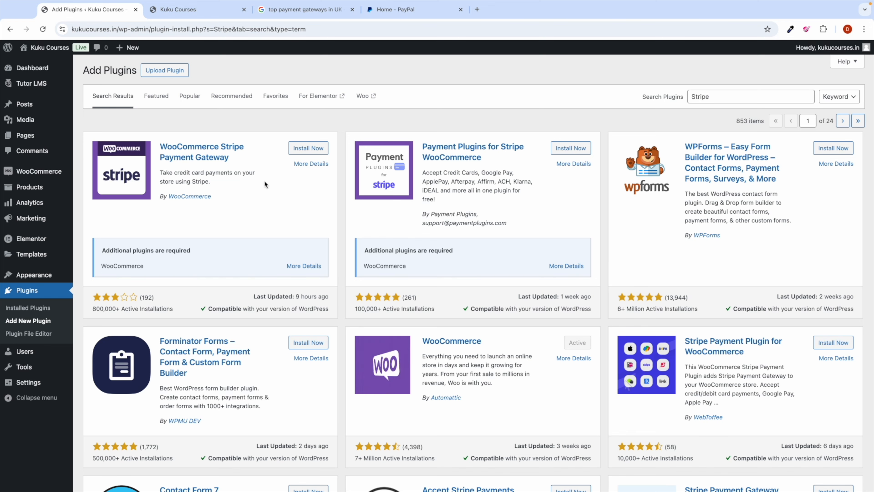
click(32, 67)
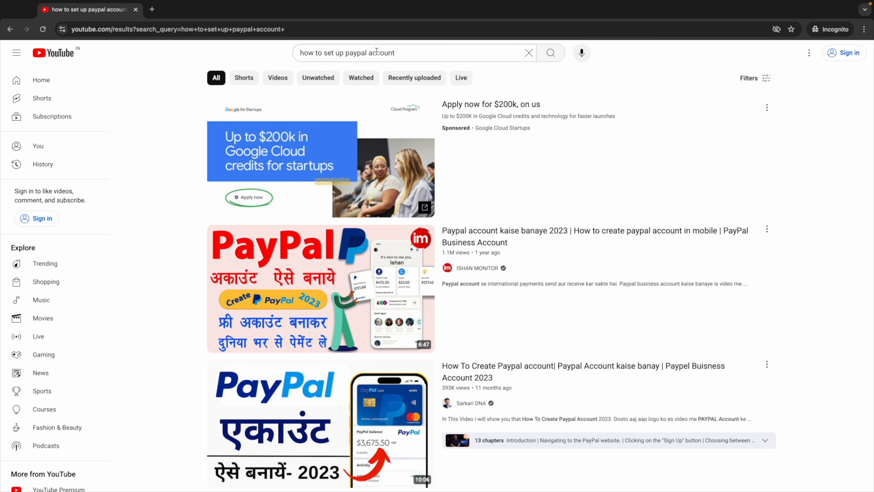
double_click(361, 53)
Step: Search YouTube for setting up a stripe account, then open WooCommerce Settings > Payments
text(stripe)
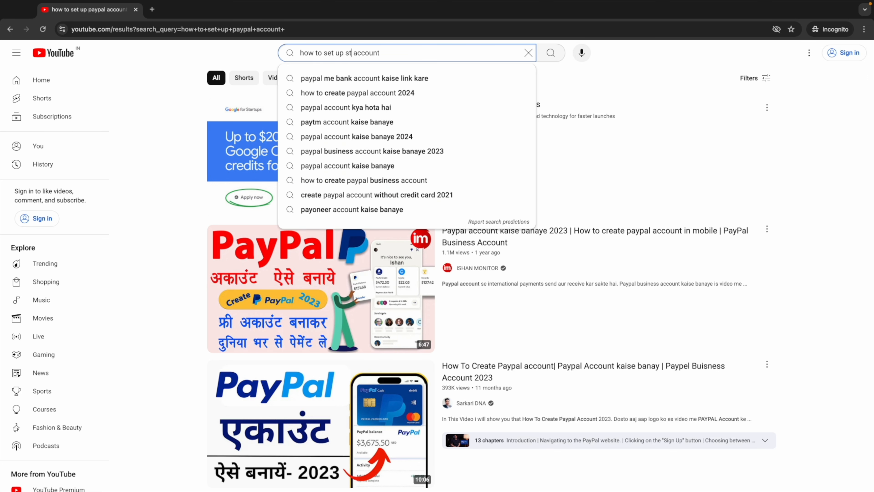
key(Return)
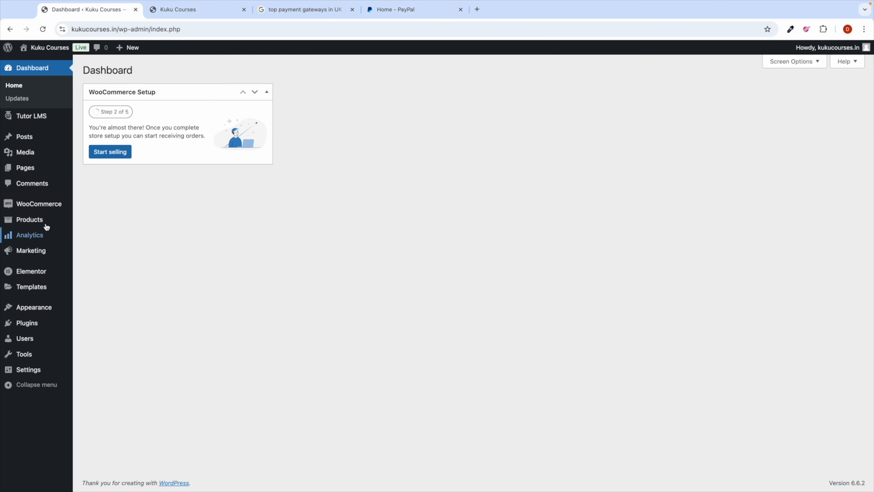
mouse_move(48, 204)
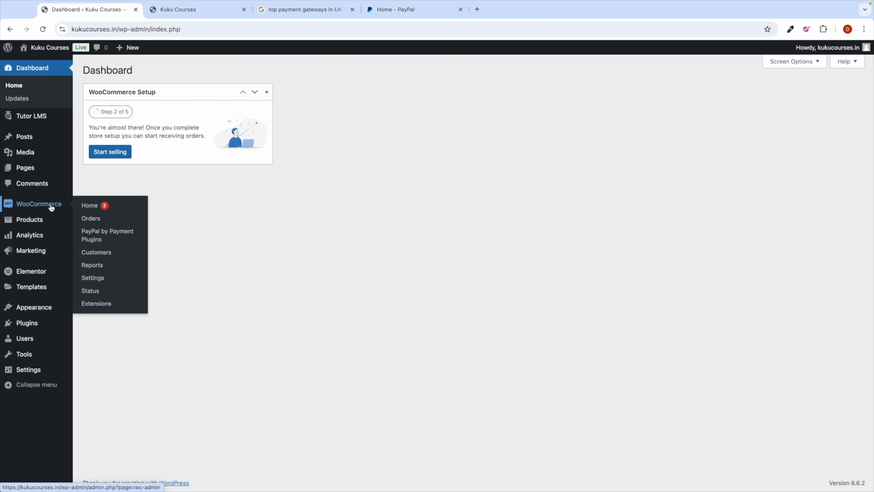
click(92, 278)
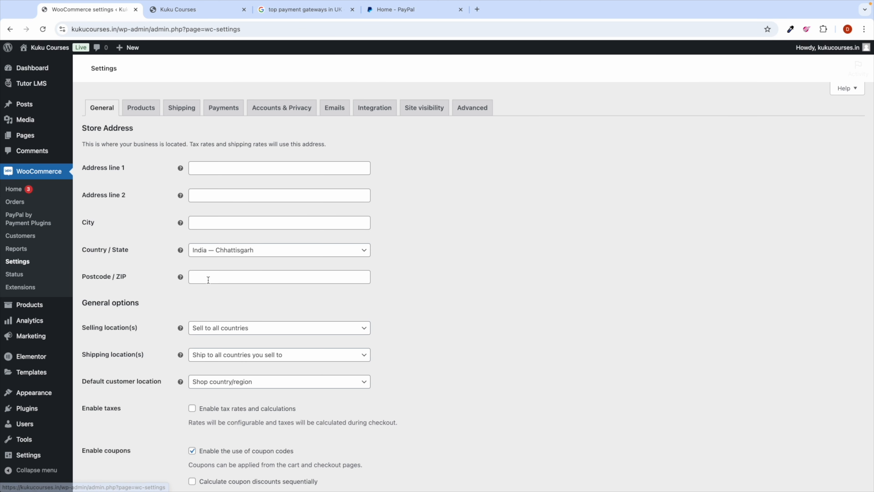
click(236, 128)
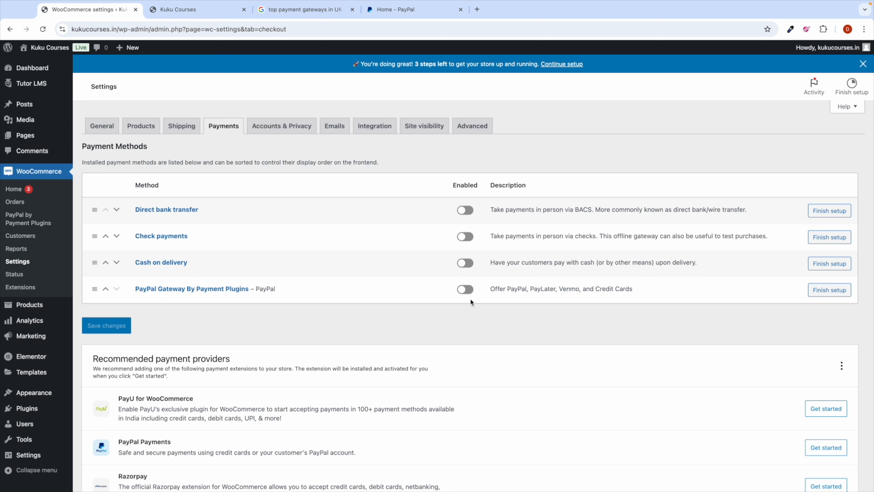
Step: Enable the PayPal Gateway payment method and open its API settings
click(466, 290)
click(829, 290)
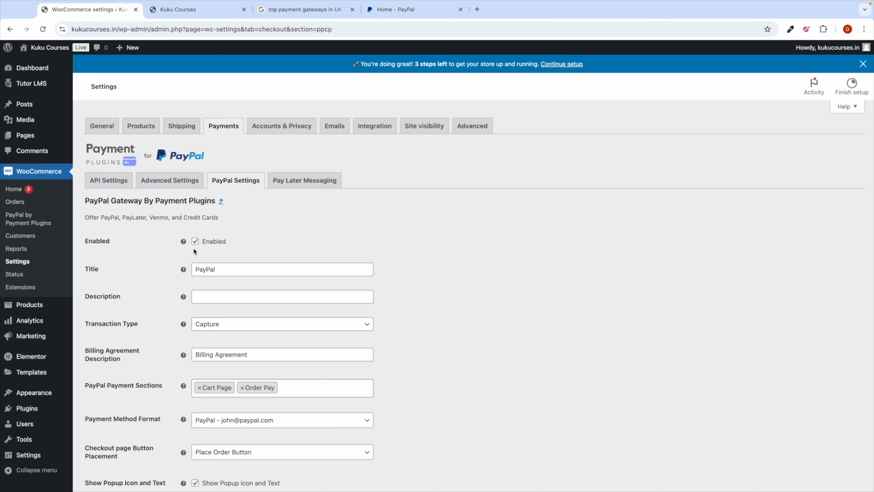
click(108, 179)
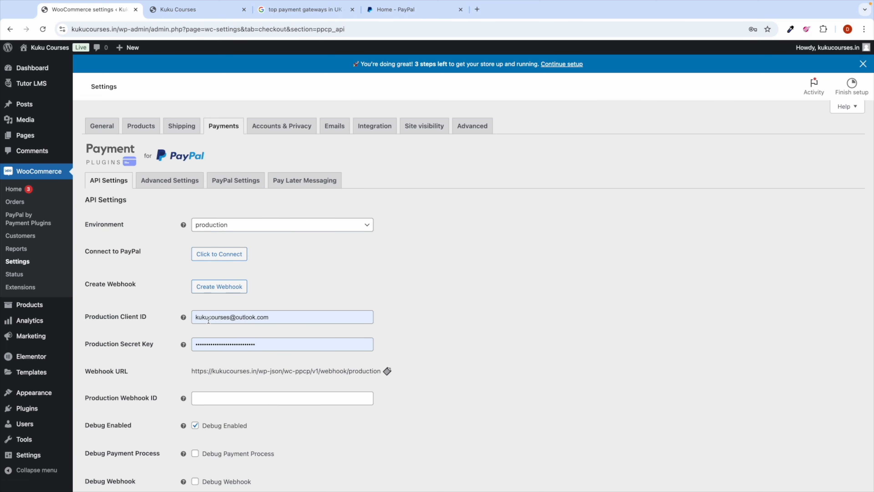
Step: Clear the production Client ID and Secret Key, keep production, and start connecting to PayPal
triple_click(208, 320)
key(BackSpace)
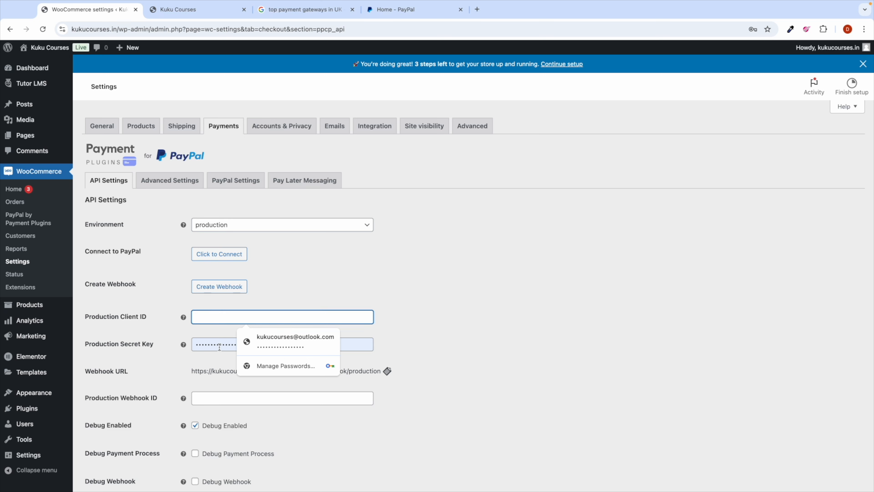
triple_click(220, 347)
key(BackSpace)
click(411, 274)
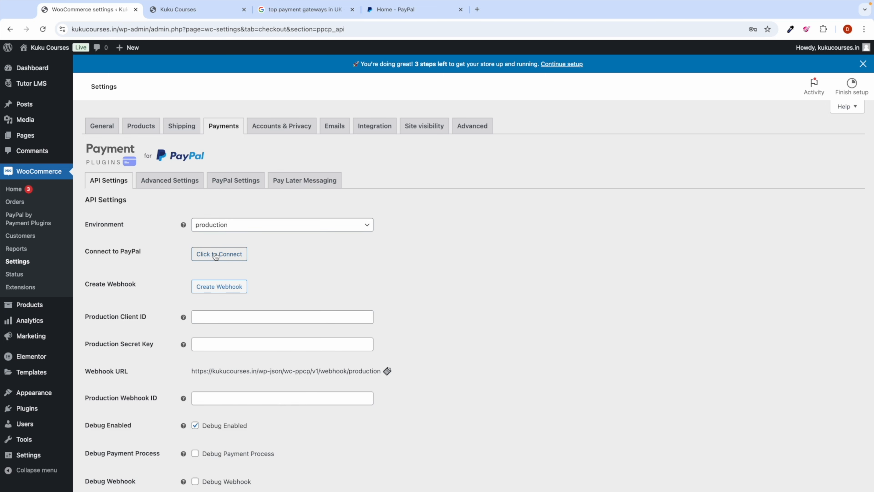
click(227, 233)
click(221, 255)
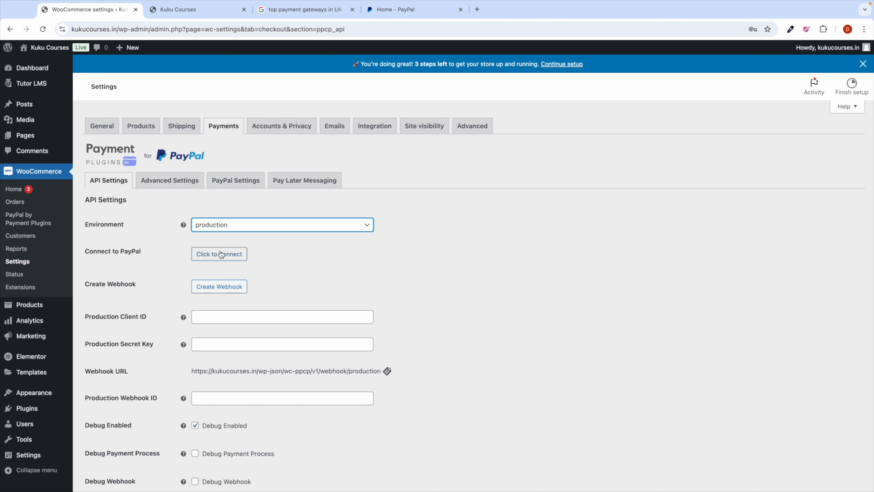
click(218, 257)
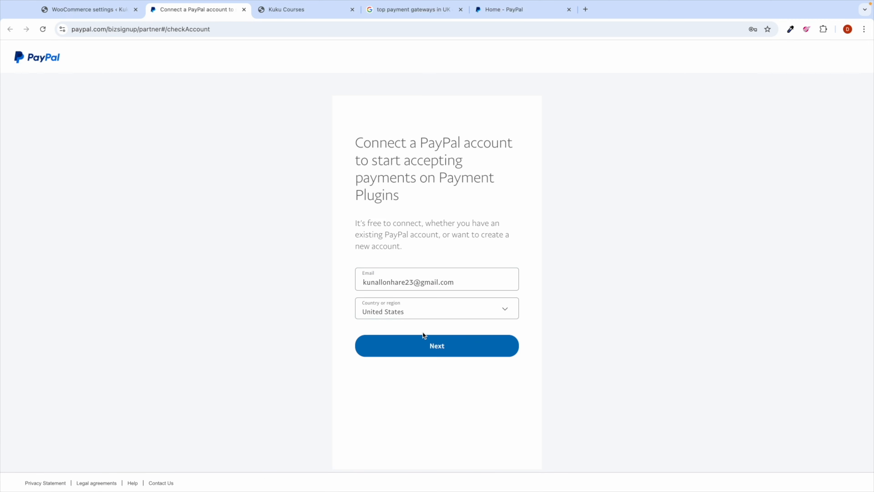
Step: Choose India as the country, log in, and agree to connect PayPal with Payment Plugins
click(431, 313)
key(i)
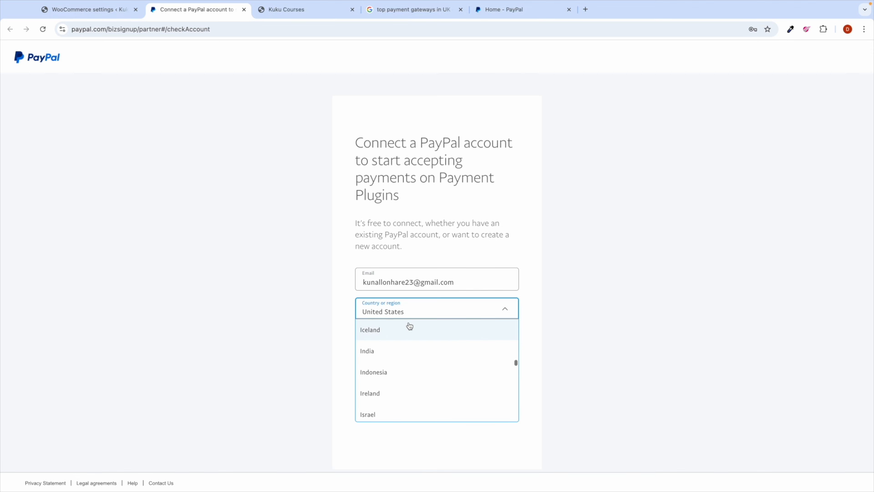
click(368, 351)
click(445, 355)
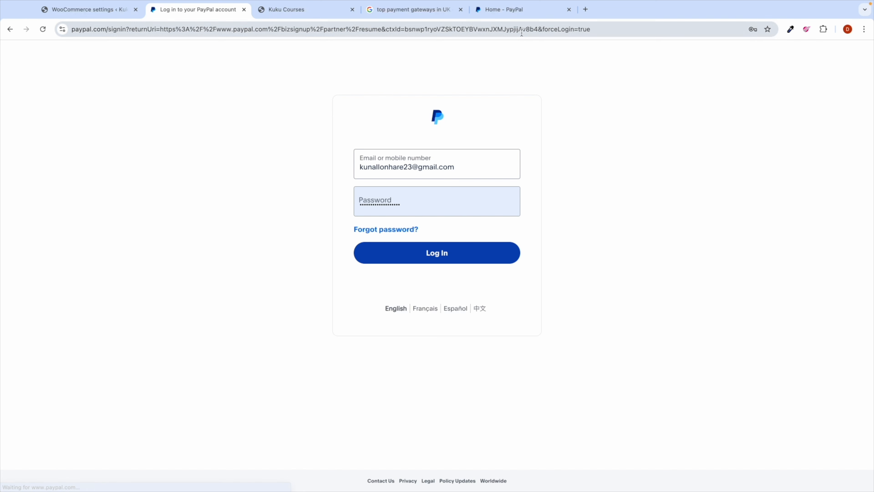
click(451, 249)
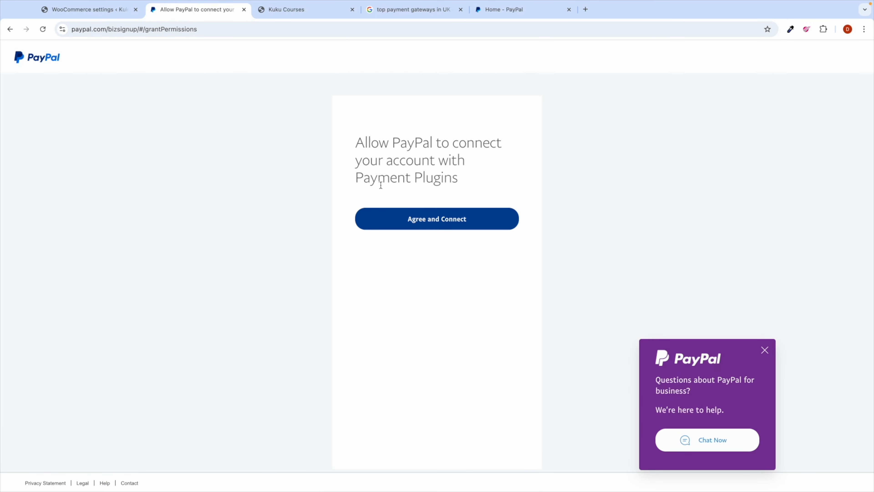
click(438, 217)
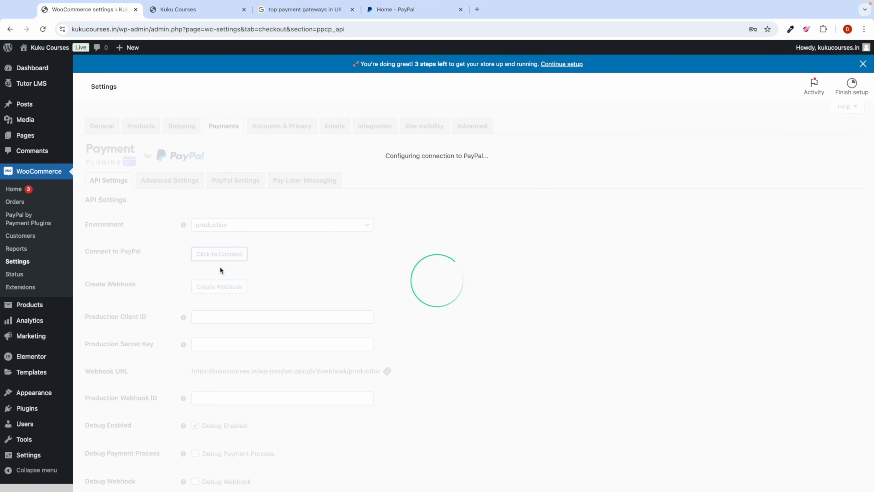
Step: Open the WordPress Dashboard, check the PayPal balance, then return to the Dashboard
scroll(212, 266, up, 5)
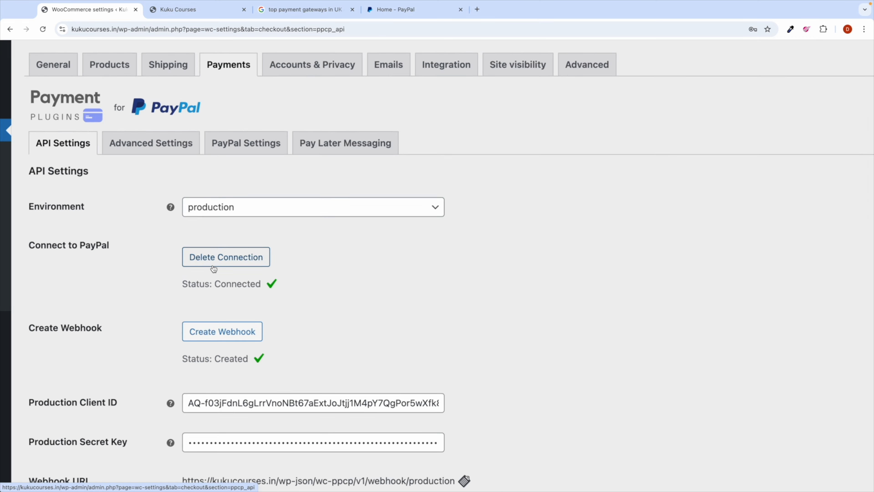
scroll(213, 292, down, 5)
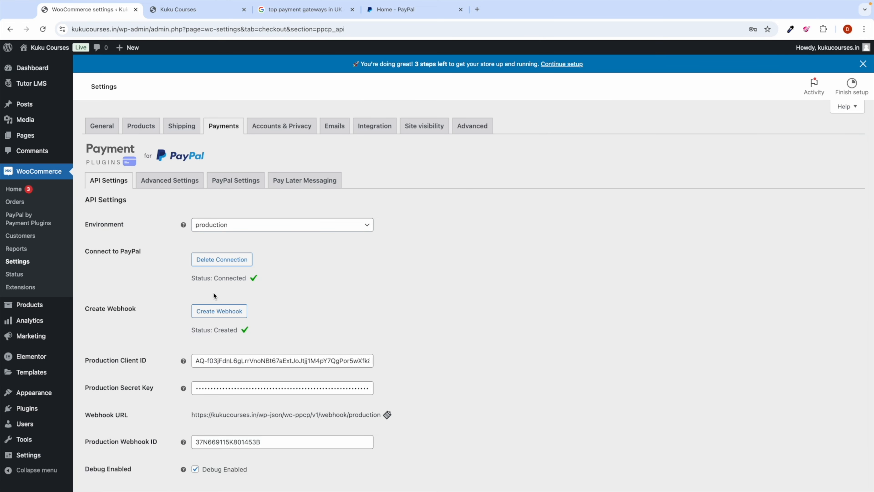
scroll(464, 404, down, 3)
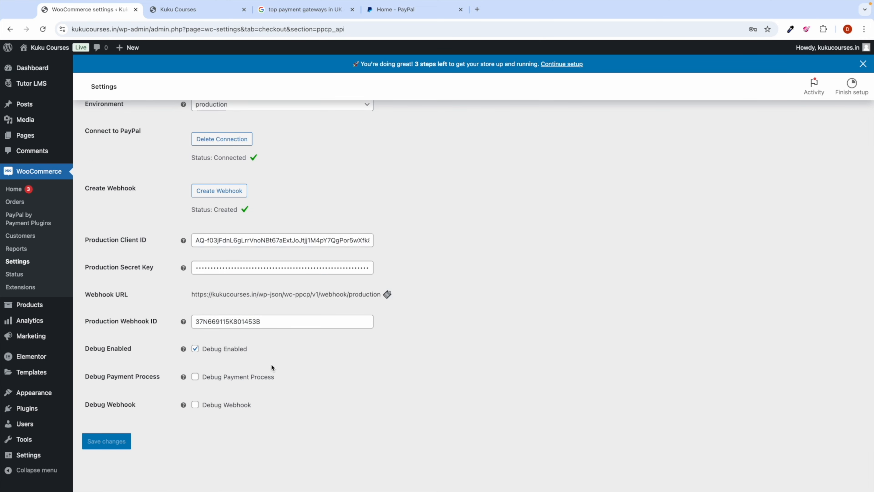
scroll(326, 331, up, 3)
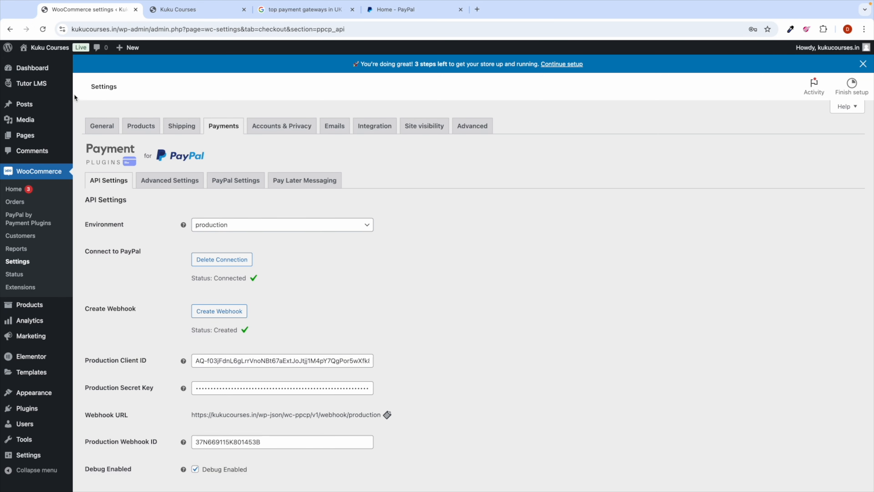
click(45, 71)
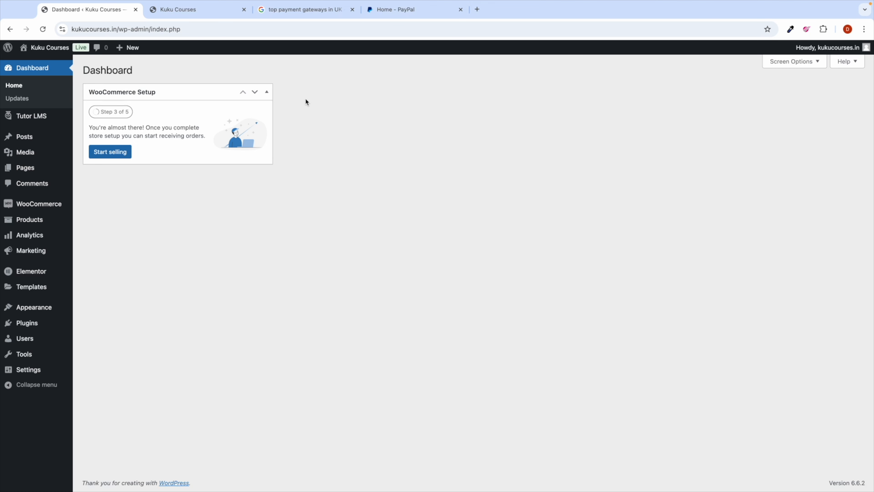
click(398, 13)
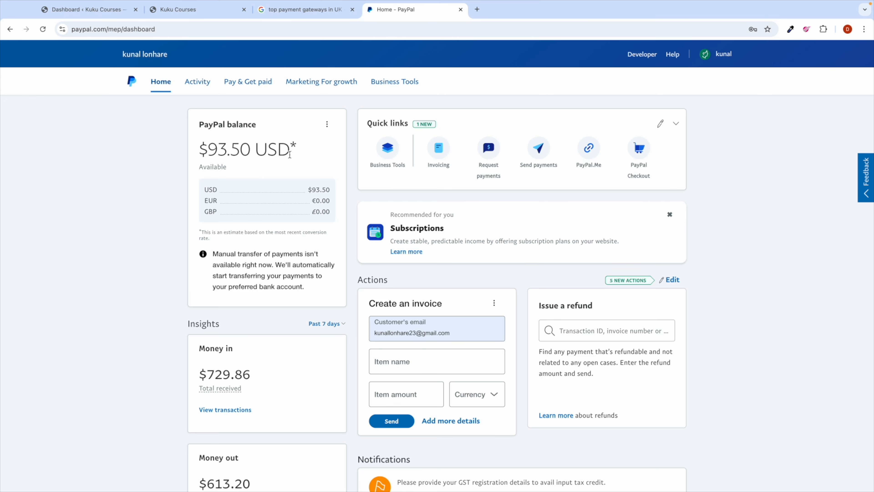
click(103, 10)
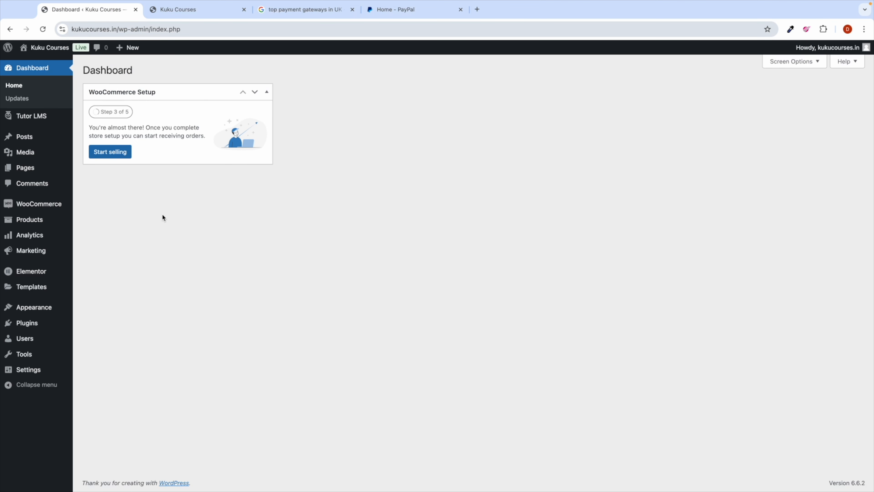
scroll(244, 233, right, 5)
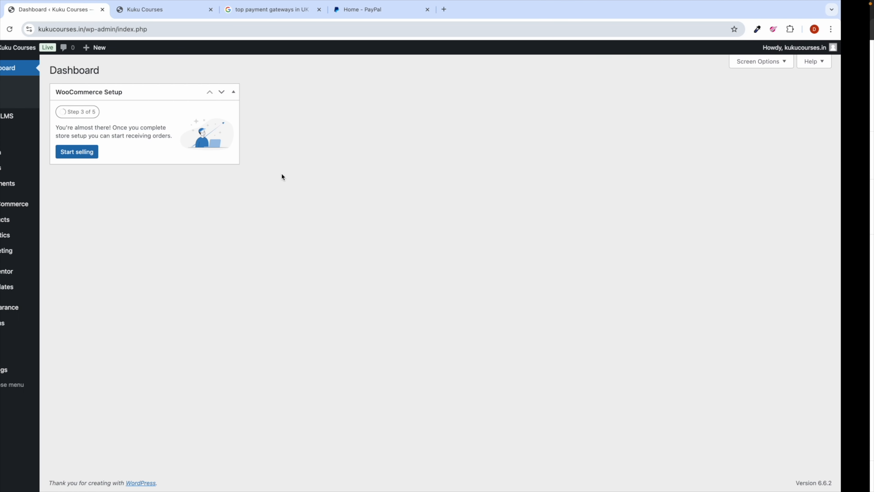
Step: Search Google for top payment gateways in india and select Razorpay in the first result
click(290, 10)
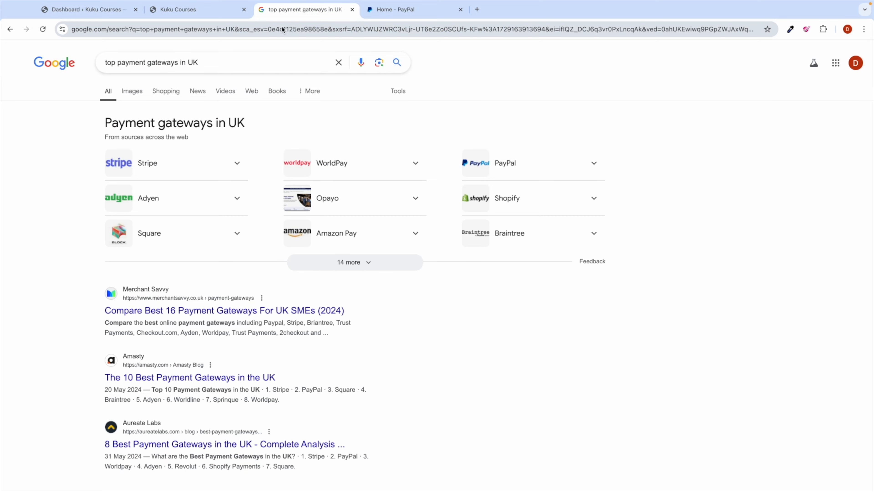
double_click(188, 63)
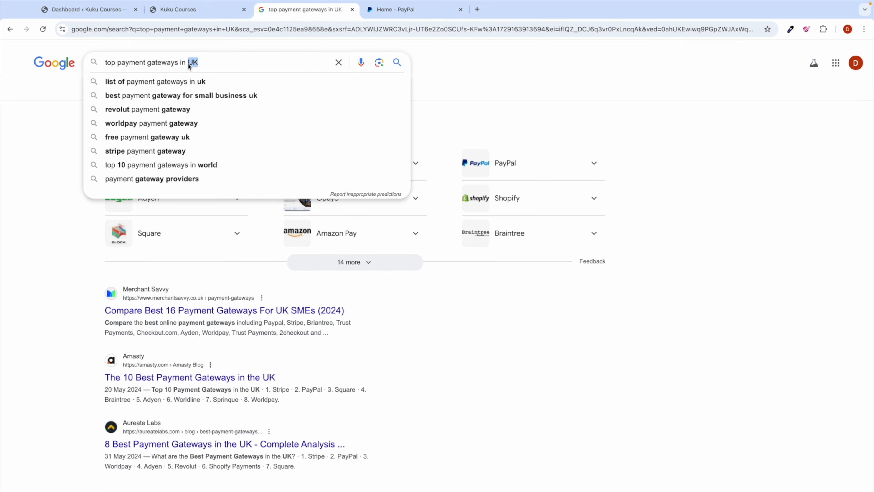
text(india)
key(Return)
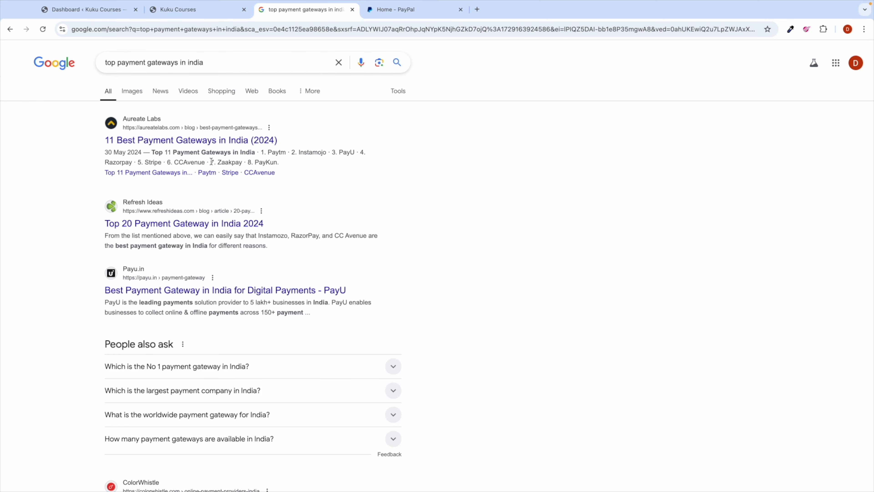
double_click(116, 162)
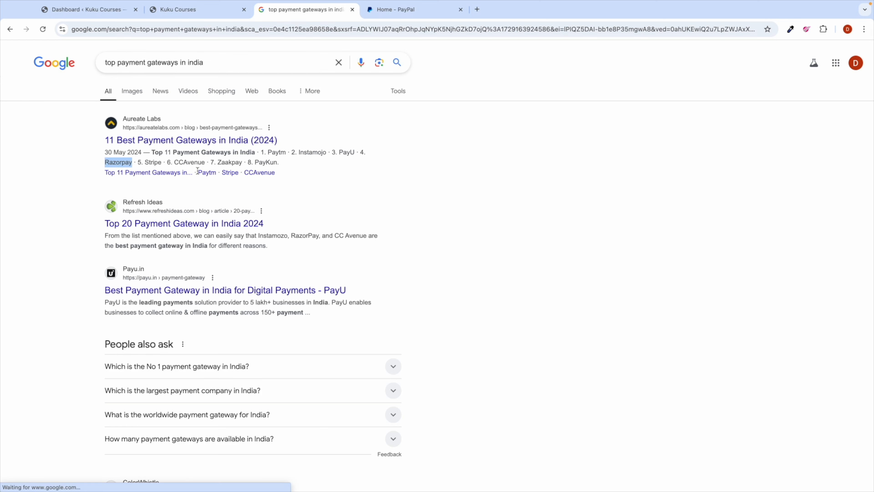
key(ctrl+Right)
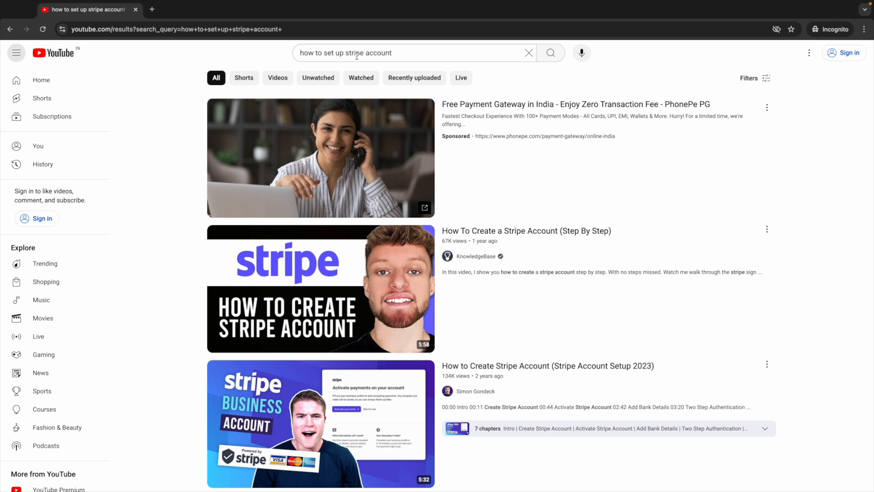
Step: Search YouTube for 'how to set up razorpay on wordpress'
drag(396, 53, 346, 52)
text(razorpay)
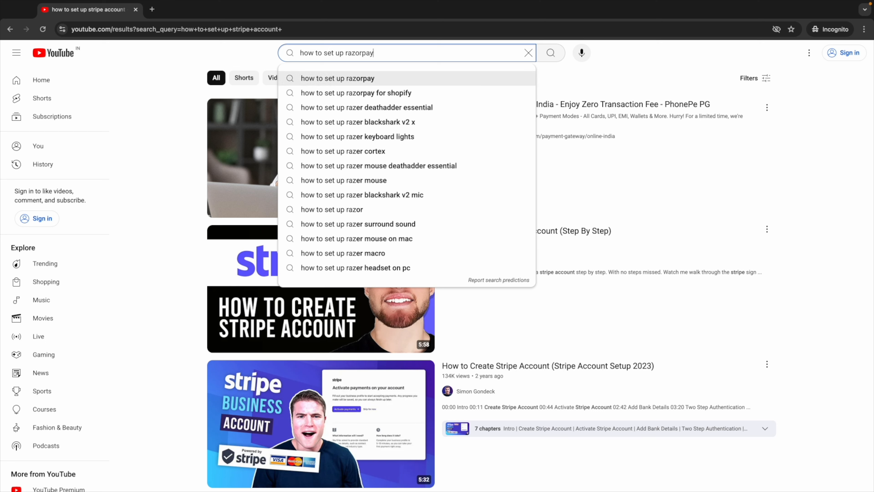
key(ctrl+a)
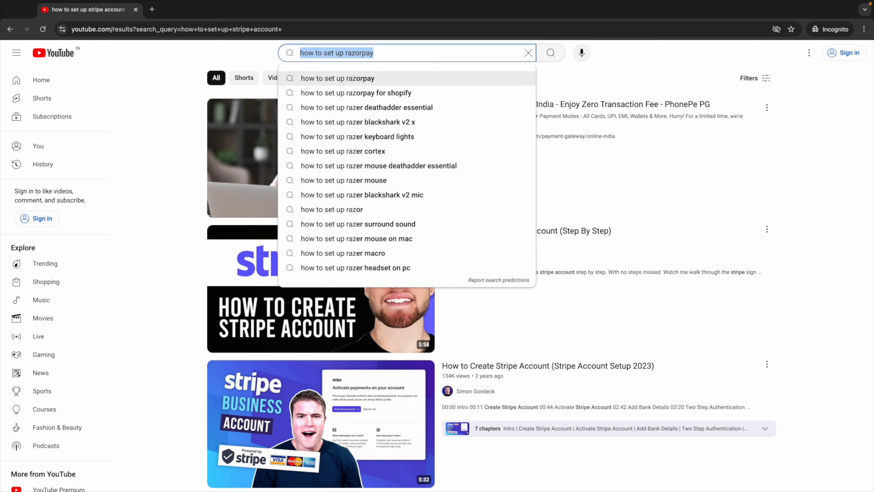
click(398, 48)
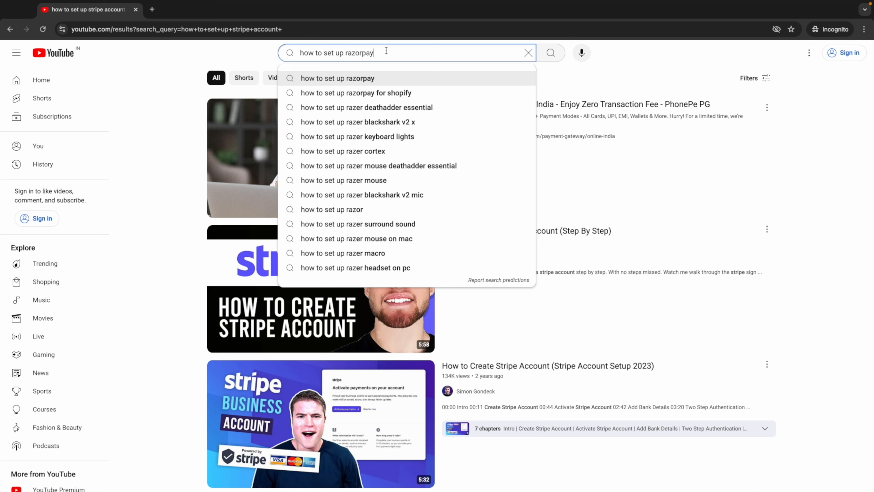
text(on wordpress)
key(Return)
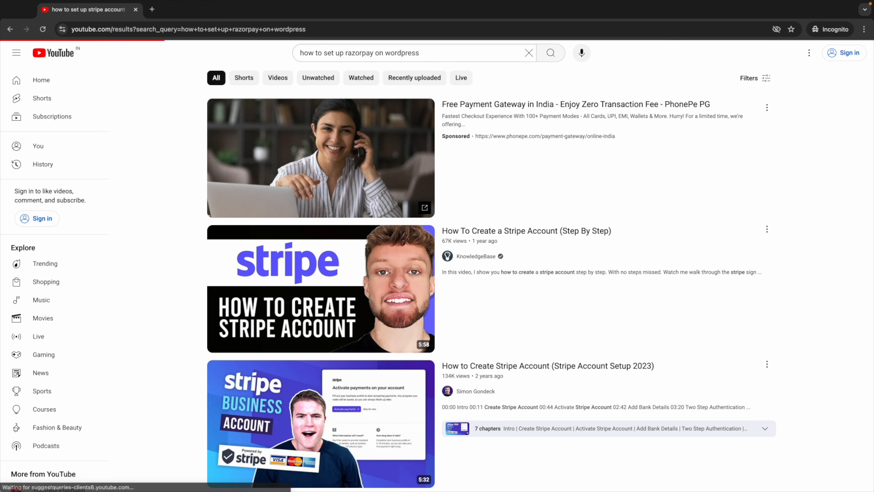
Step: Change the search to 'how to set up stripe on wordpress', then return to the WordPress dashboard
mouse_move(406, 285)
scroll(406, 285, down, 1)
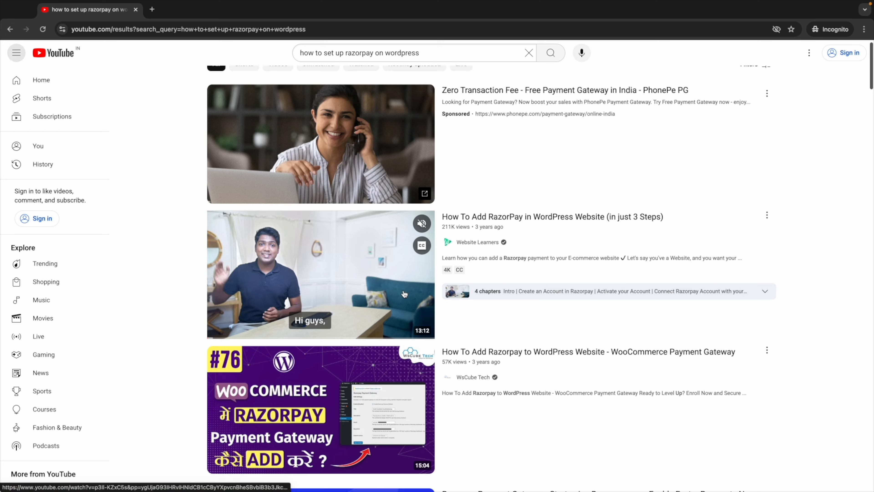
double_click(356, 54)
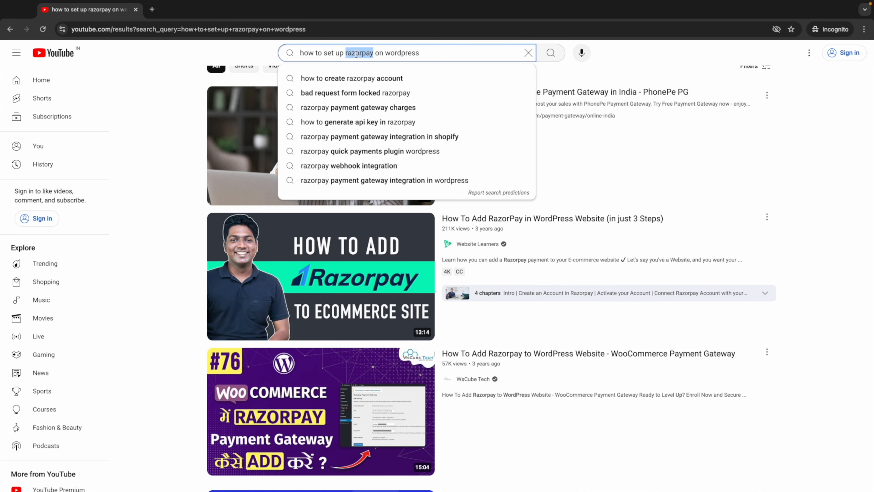
text(stripe)
key(Return)
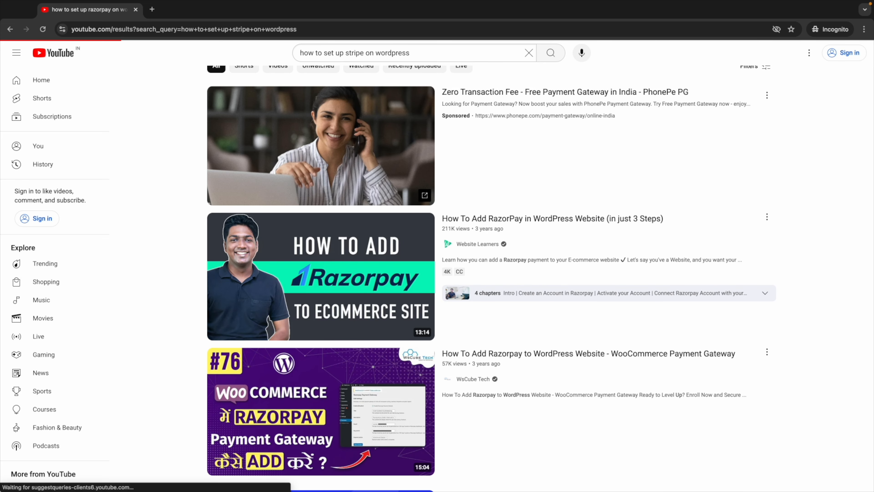
key(ctrl+Left)
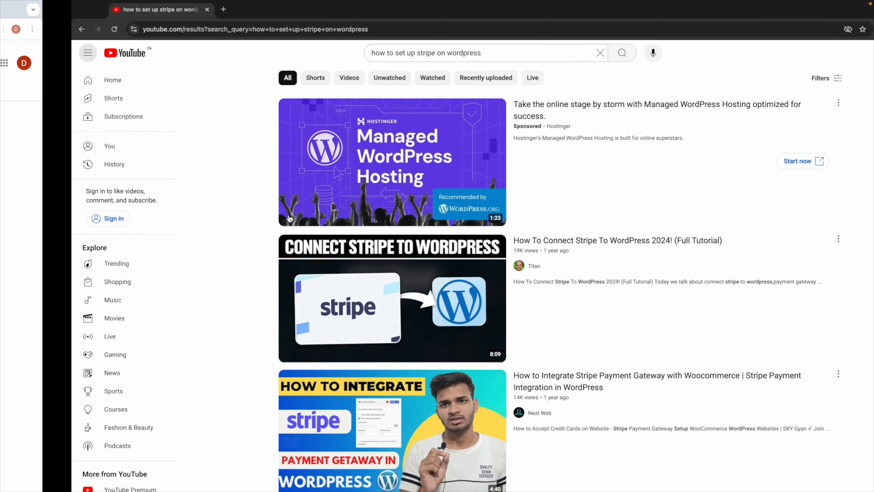
click(111, 16)
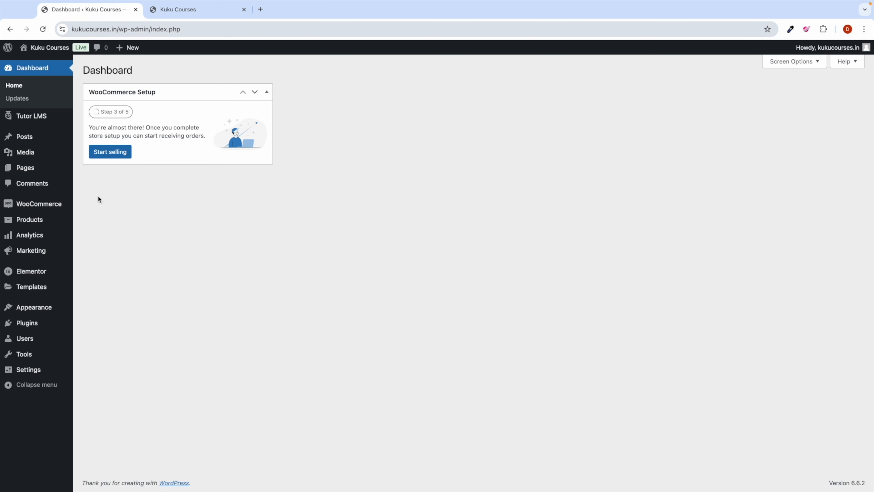
Step: Set Tutor LMS monetization to WooCommerce with Automatically Complete WooCommerce Orders on, and save
mouse_move(39, 119)
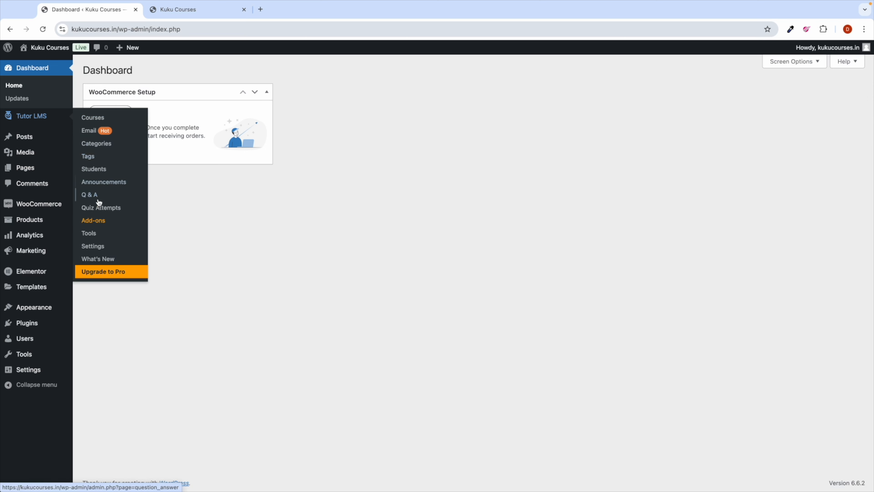
click(98, 245)
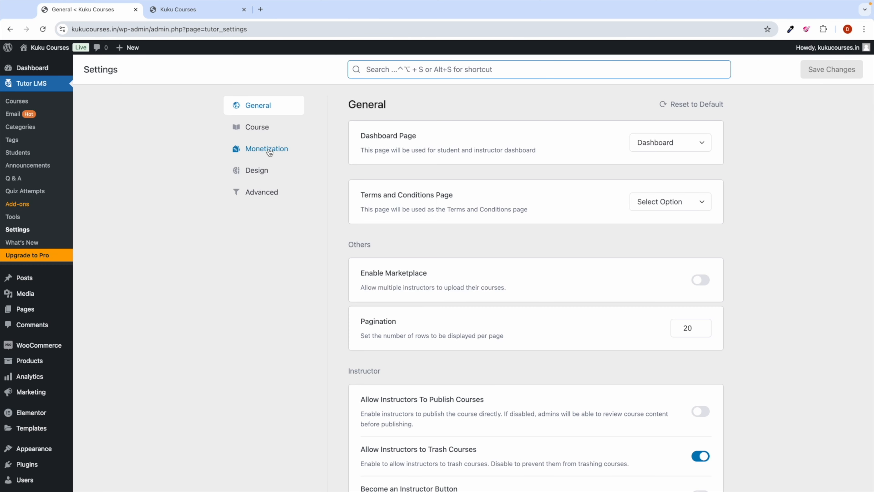
click(255, 150)
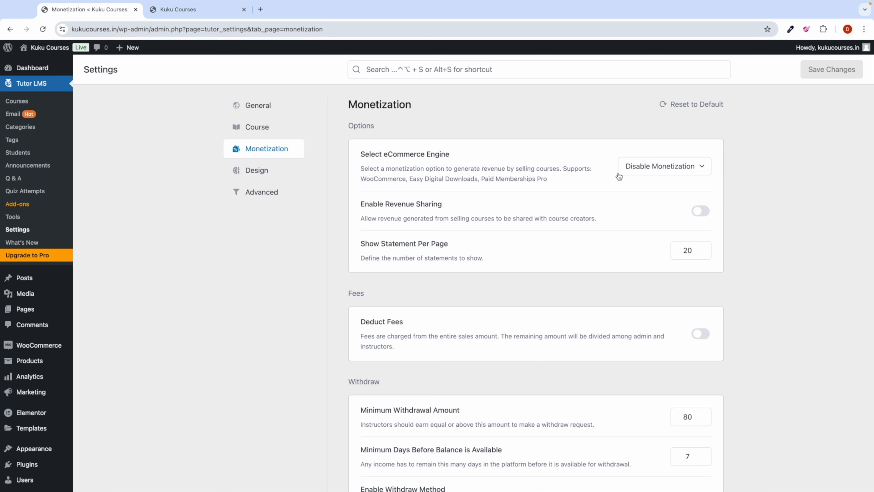
click(690, 167)
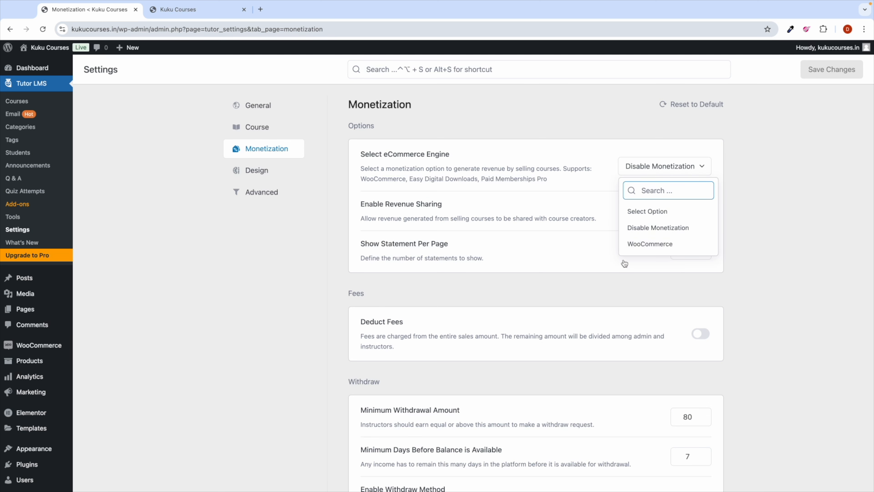
click(638, 247)
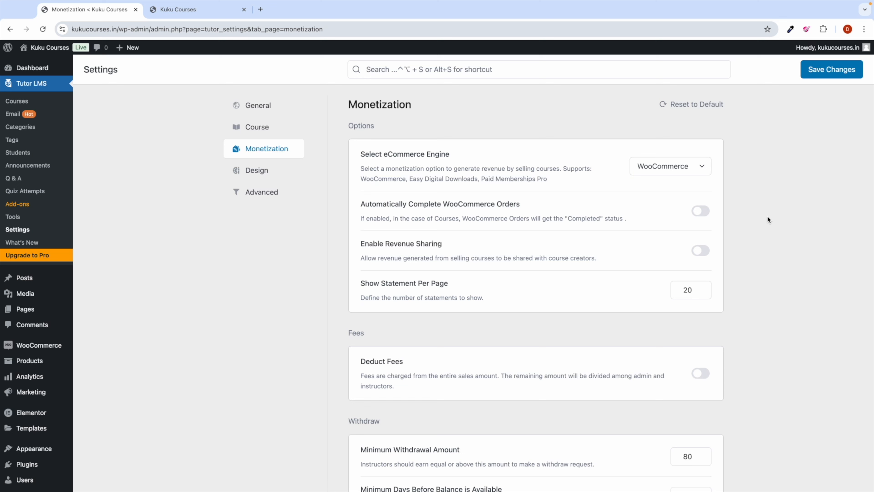
click(701, 214)
click(827, 69)
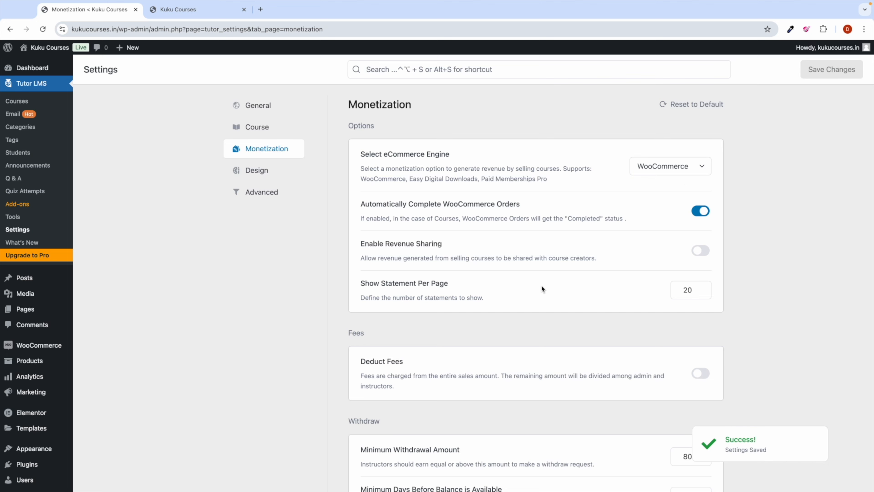
scroll(538, 274, down, 8)
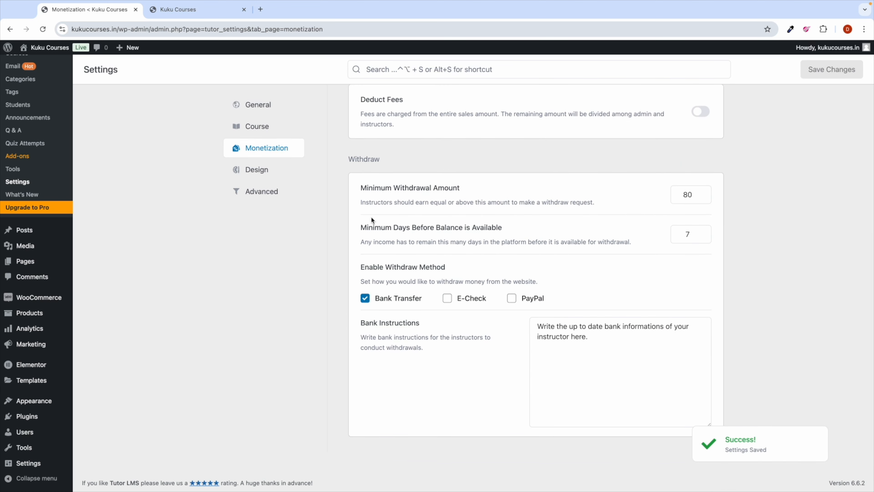
scroll(368, 217, up, 5)
click(259, 105)
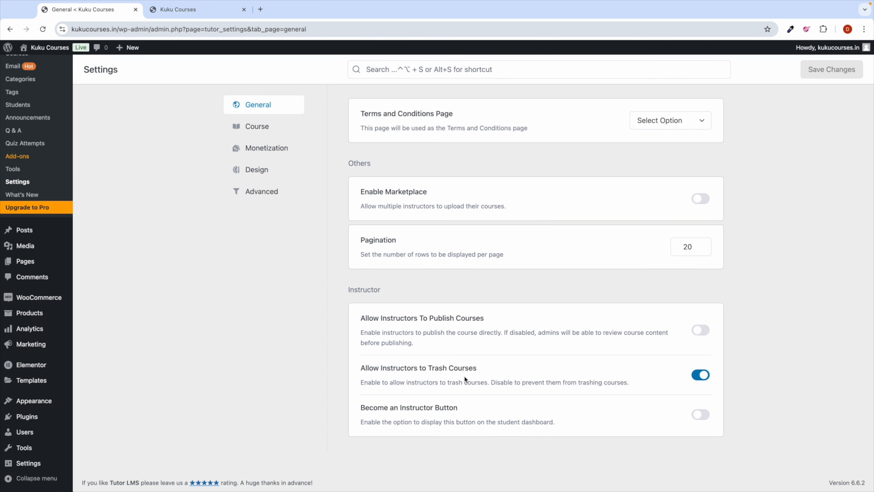
Step: In Course settings, enable admin content viewing, redirect after auto-completed orders, and Auto Complete Course
click(257, 127)
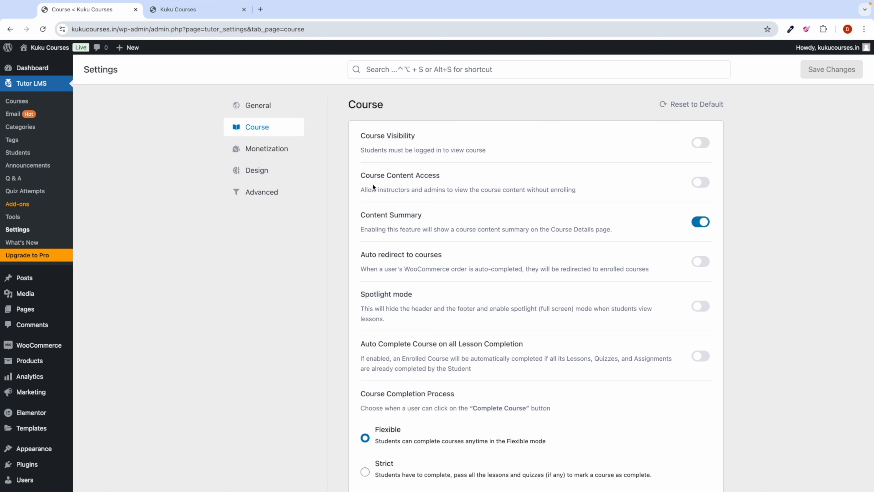
scroll(416, 260, down, 2)
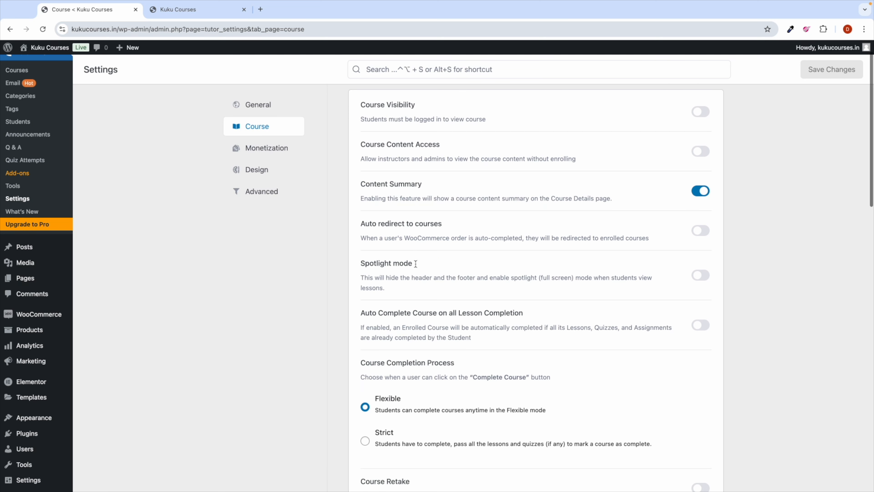
click(699, 124)
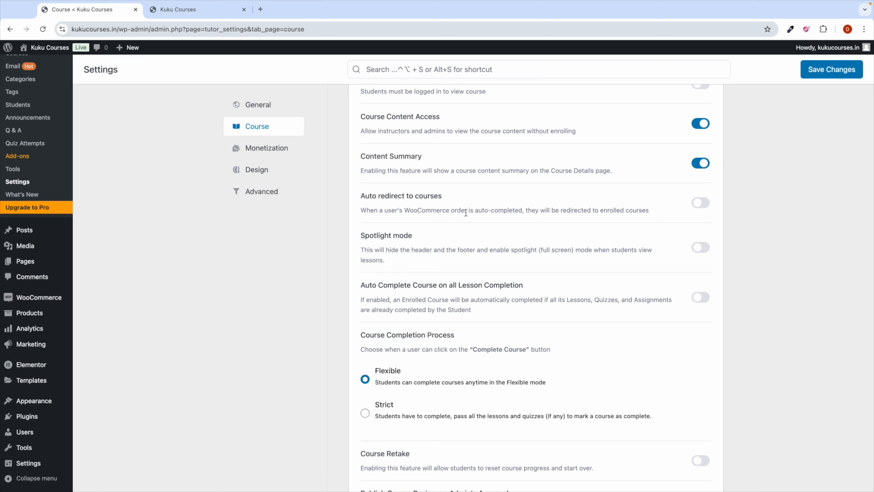
click(698, 206)
scroll(428, 313, down, 3)
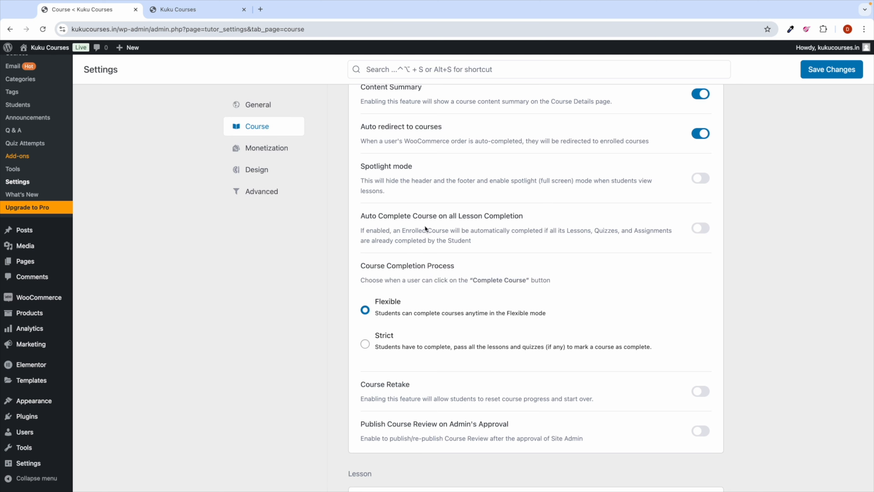
click(702, 228)
Step: Switch on Automatically Load Next Course Content and scroll down to the Video section
scroll(396, 357, down, 4)
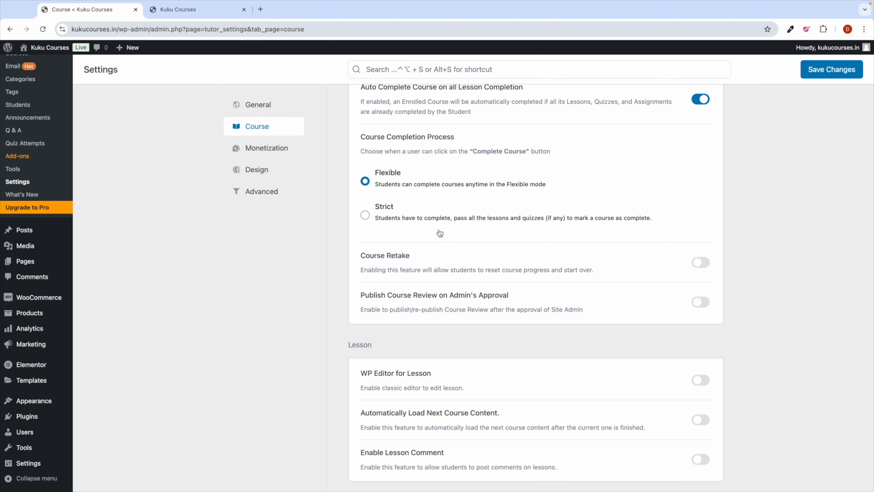
scroll(432, 296, down, 2)
scroll(433, 296, down, 2)
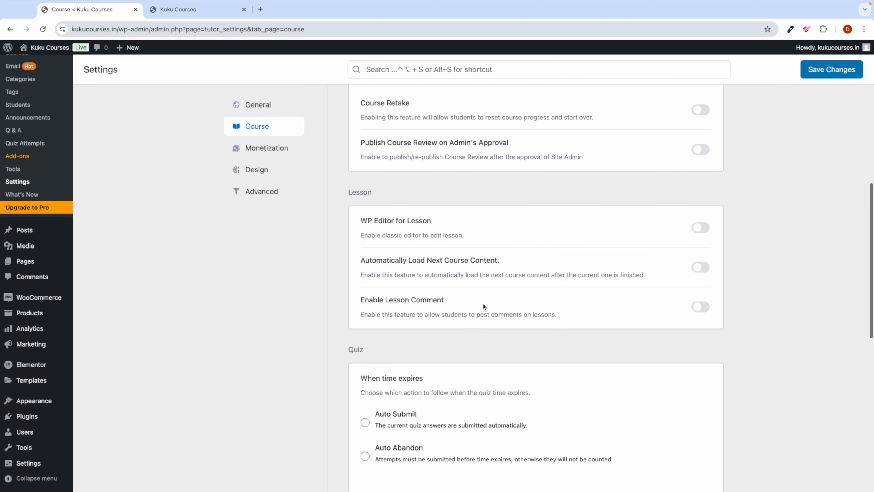
scroll(479, 335, down, 2)
scroll(481, 339, down, 1)
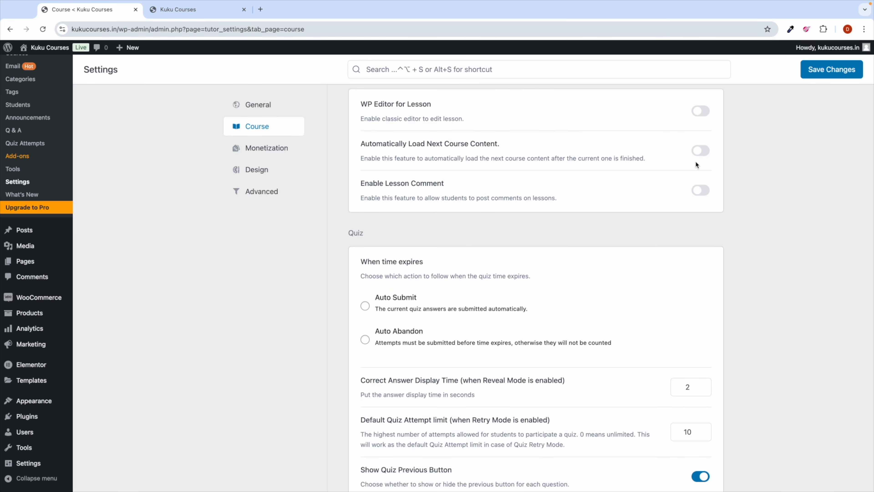
click(703, 156)
scroll(451, 312, down, 6)
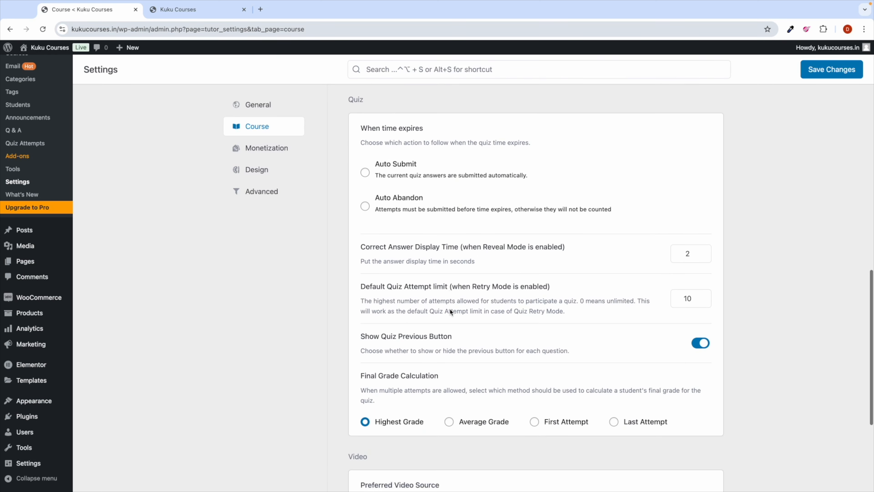
scroll(449, 308, down, 4)
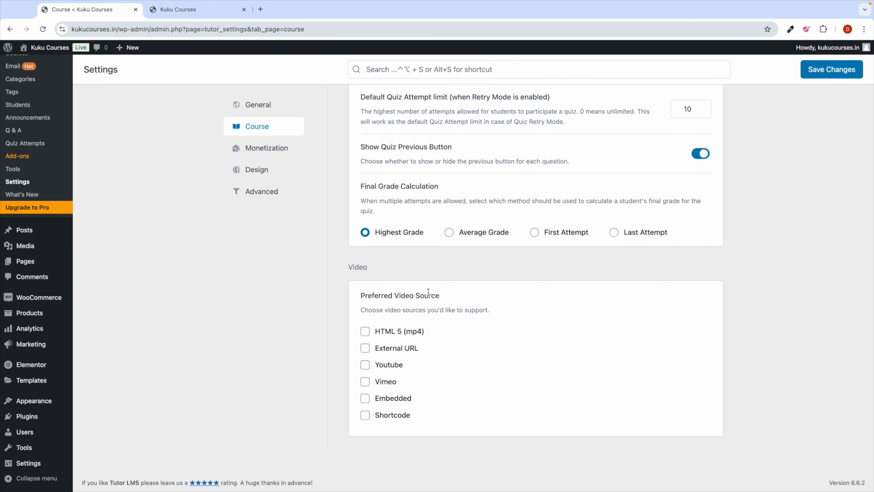
Step: Enable HTML 5 (mp4), External URL, Youtube, Vimeo and Embedded video sources, and save
click(367, 332)
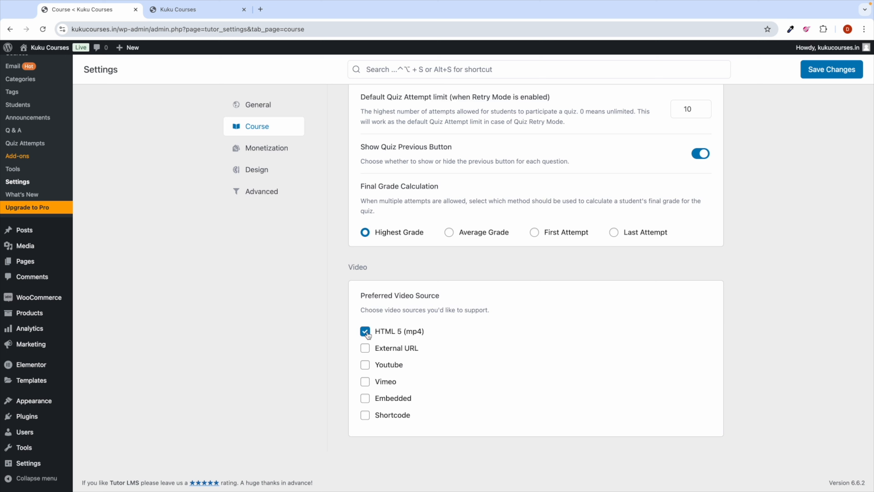
click(366, 368)
click(366, 333)
click(365, 332)
click(365, 348)
click(366, 383)
click(365, 399)
scroll(564, 250, up, 6)
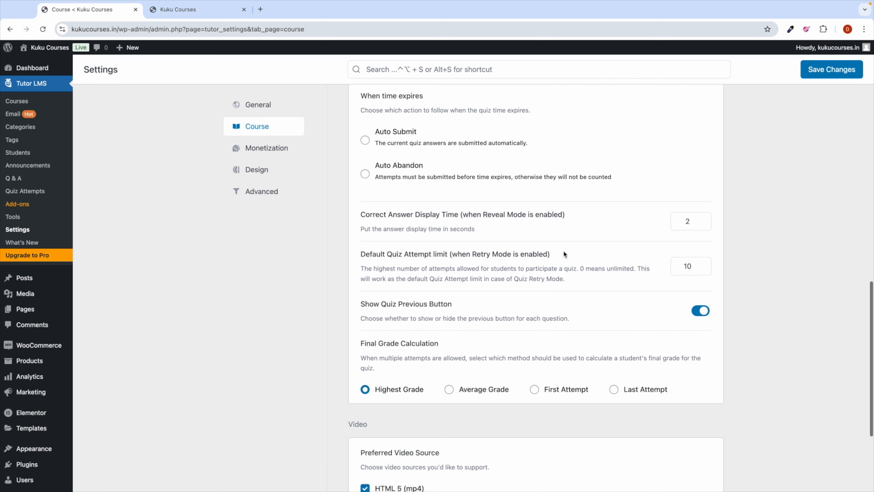
click(826, 66)
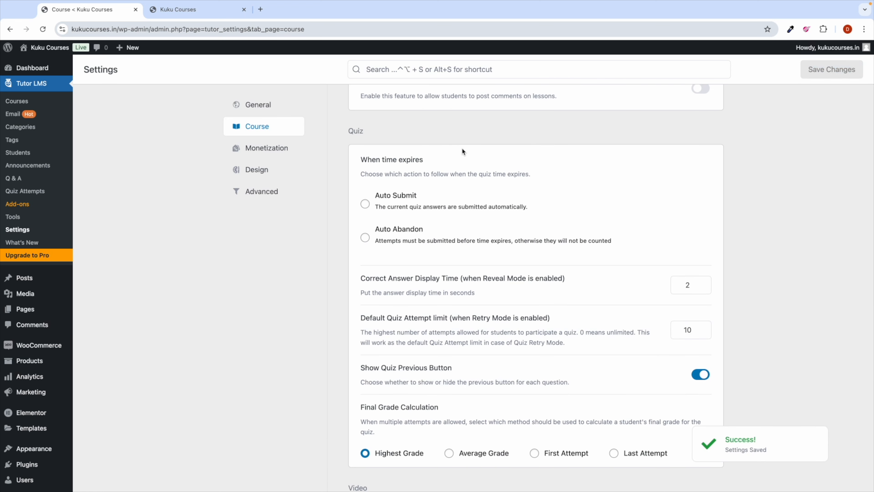
Step: Turn on 'Use Tutor Player for YouTube' in the Design settings and save
click(262, 170)
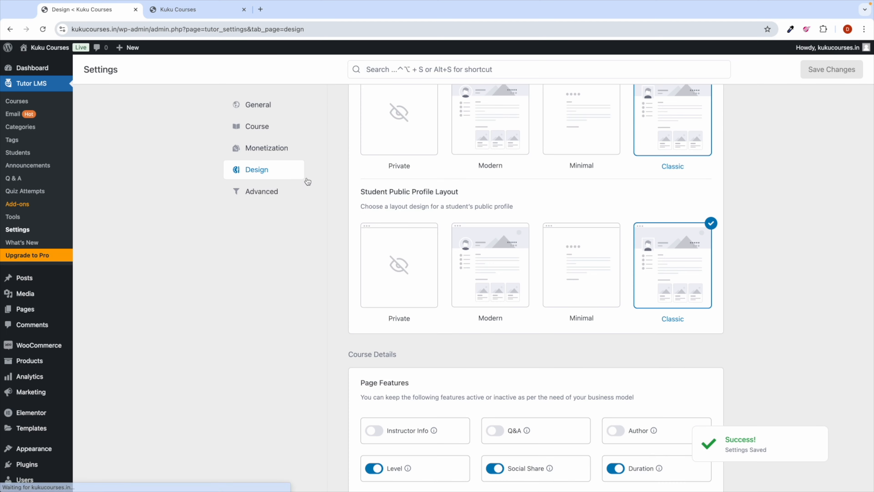
scroll(434, 235, up, 10)
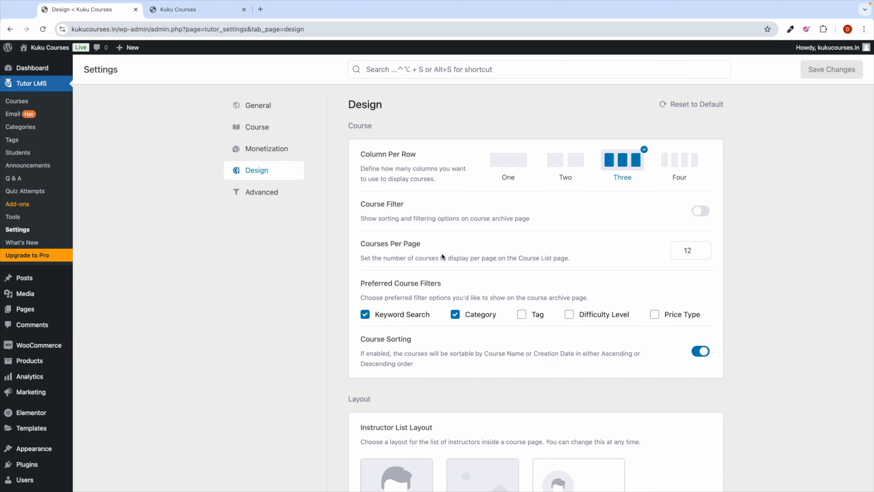
scroll(442, 253, down, 1)
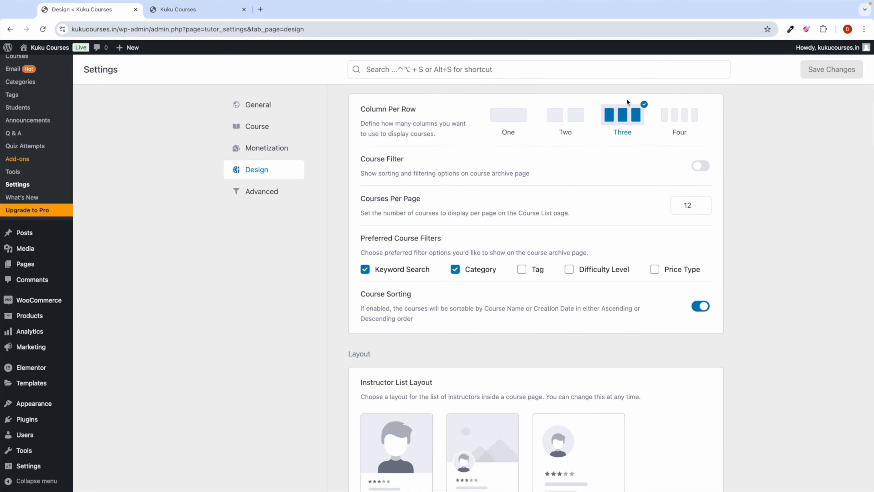
scroll(512, 210, down, 2)
scroll(512, 210, up, 3)
scroll(512, 209, up, 1)
scroll(441, 302, down, 4)
scroll(441, 303, down, 20)
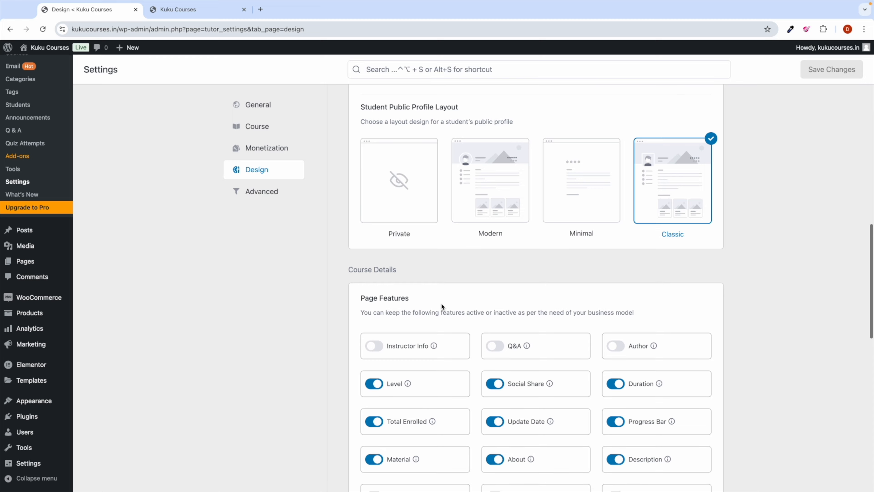
scroll(441, 303, down, 10)
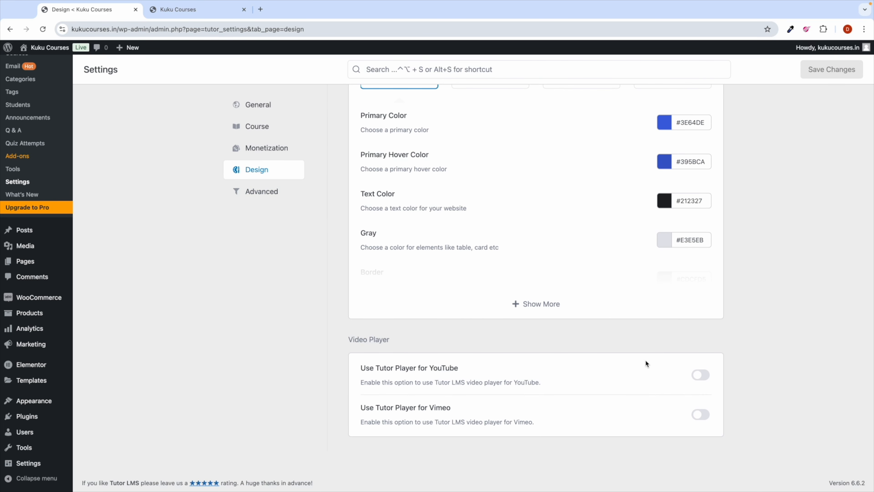
click(701, 376)
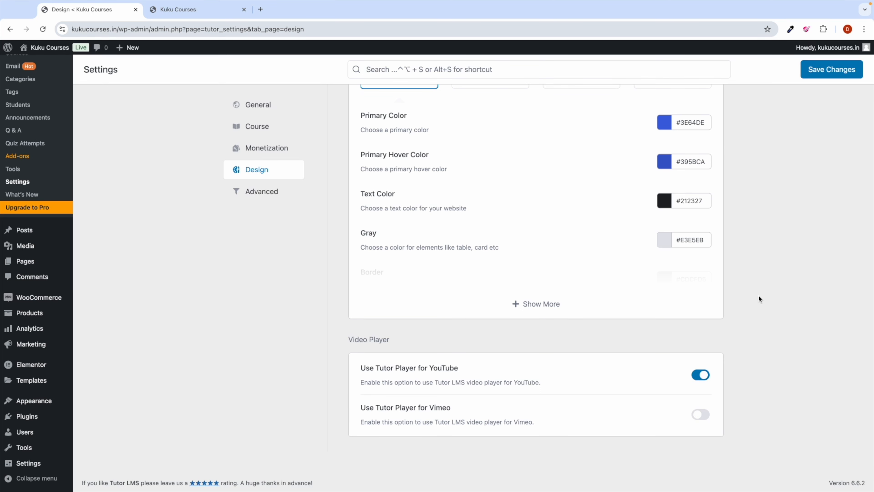
click(821, 74)
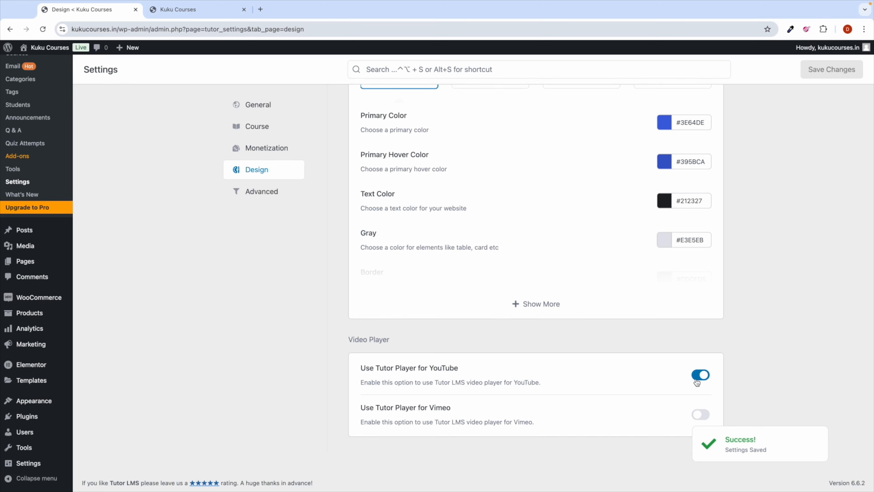
click(262, 192)
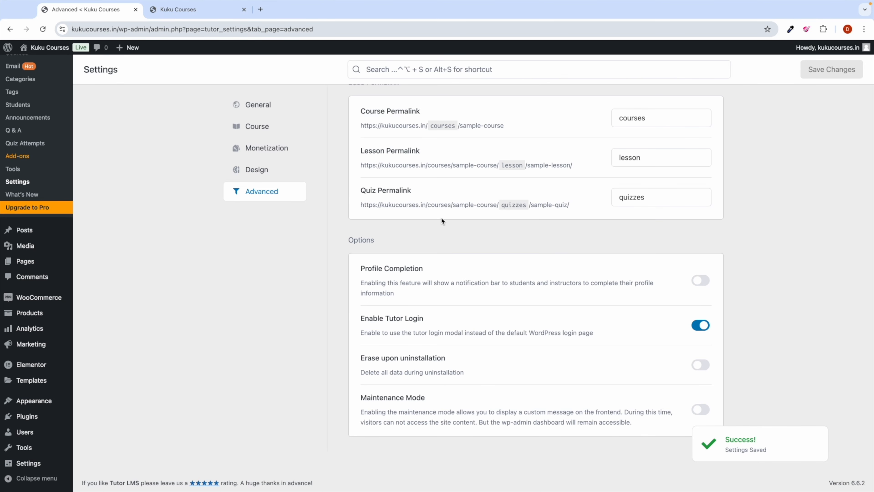
Step: Go to the Tutor LMS Courses list from the Dashboard and start a new course
scroll(294, 275, up, 10)
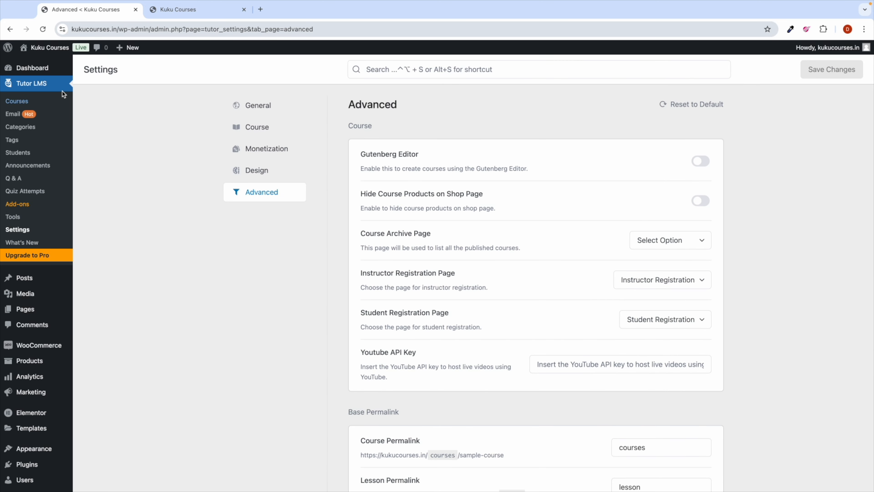
click(32, 67)
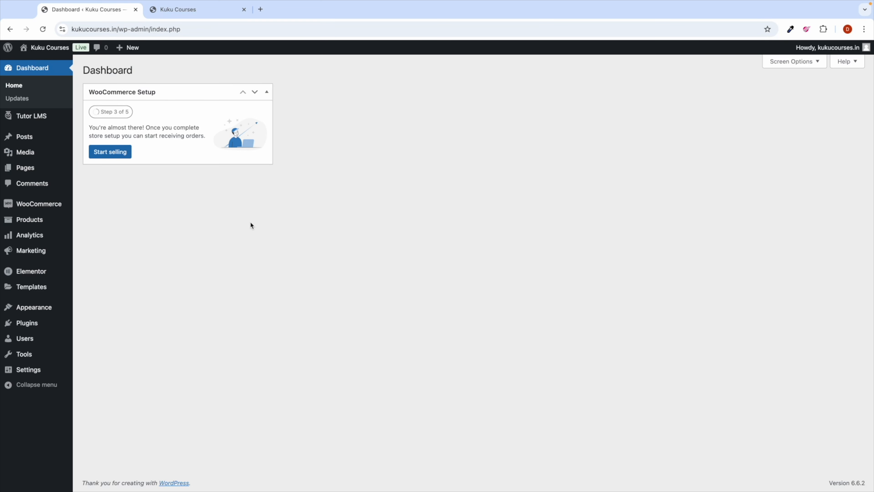
mouse_move(35, 117)
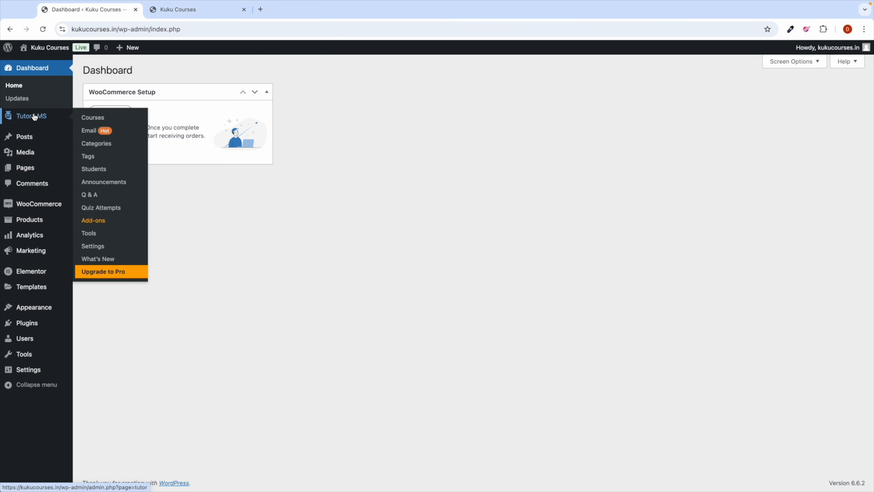
click(93, 118)
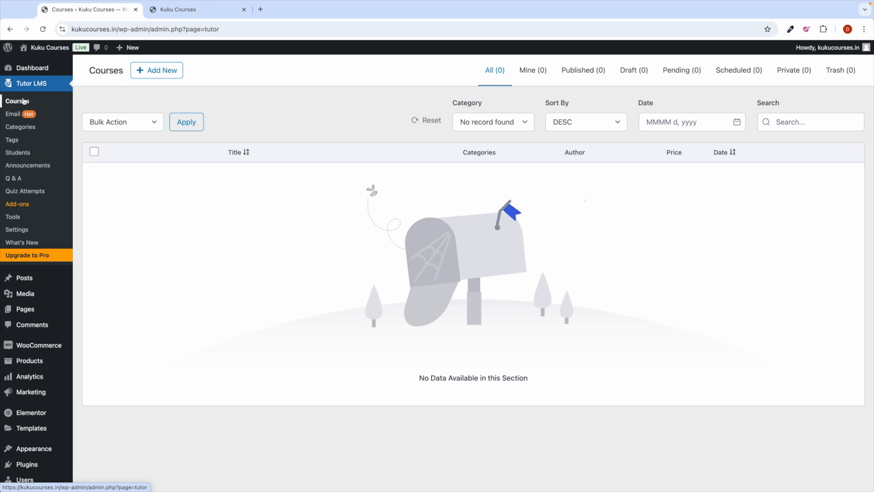
click(157, 71)
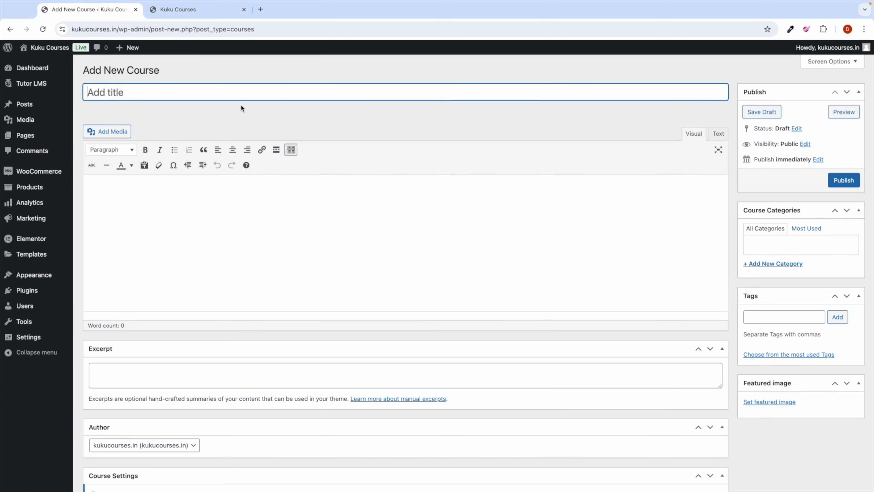
Step: Title the new course 'WordPress API Course: Step by Step Guide'
click(135, 91)
text(WordPress AI)
key(BackSpace)
key(BackSpace)
text(PI Course)
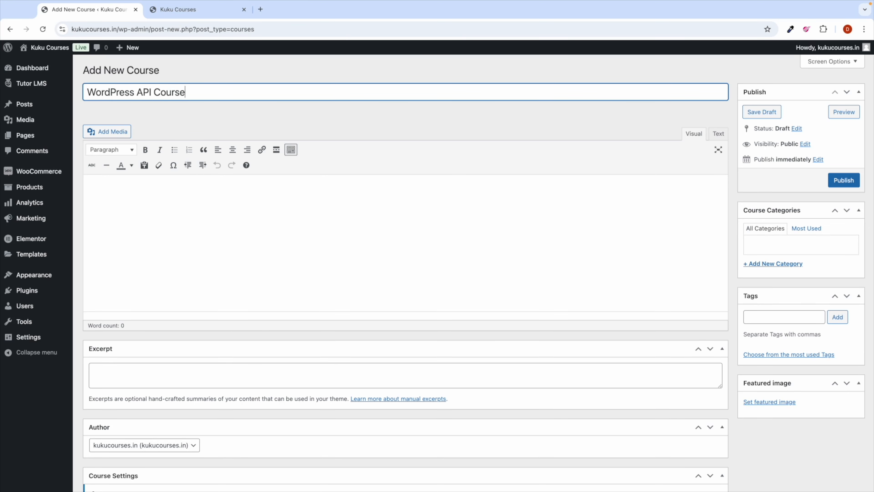
click(188, 106)
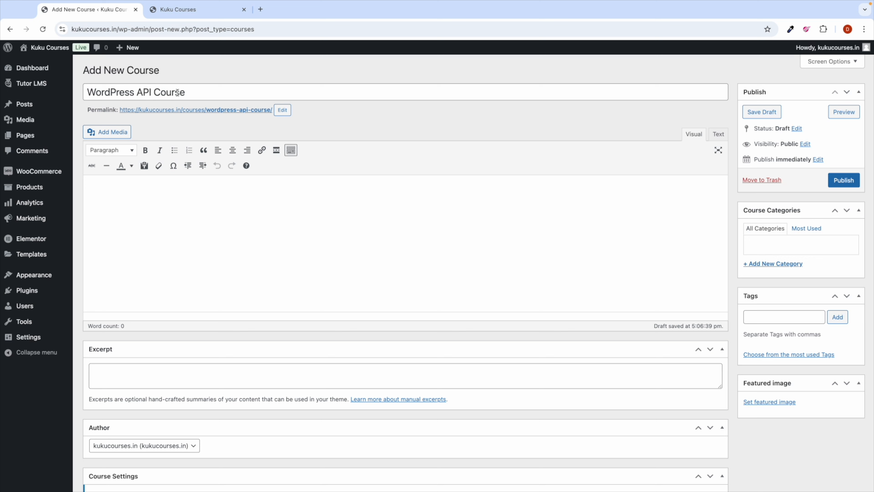
click(195, 92)
text(: S)
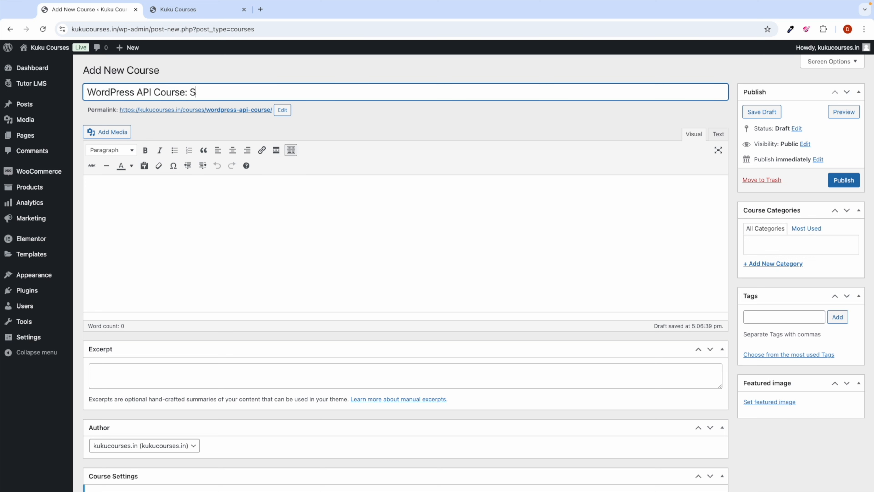
text(tep by Step Guide)
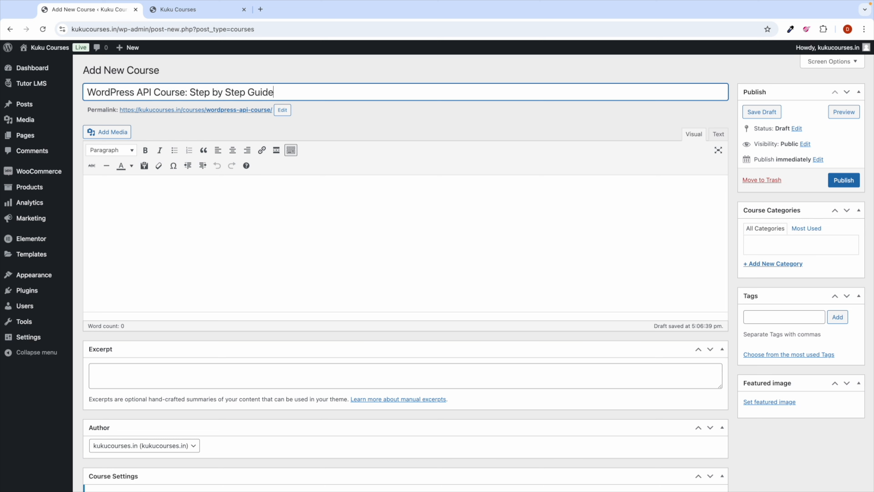
click(325, 110)
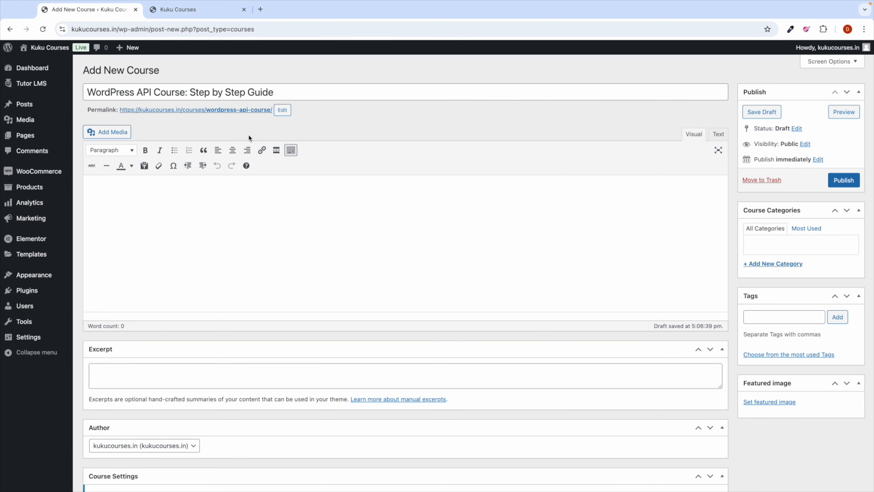
Step: Open the Course Builder's Add Topic form and close it without adding a topic
scroll(380, 157, down, 10)
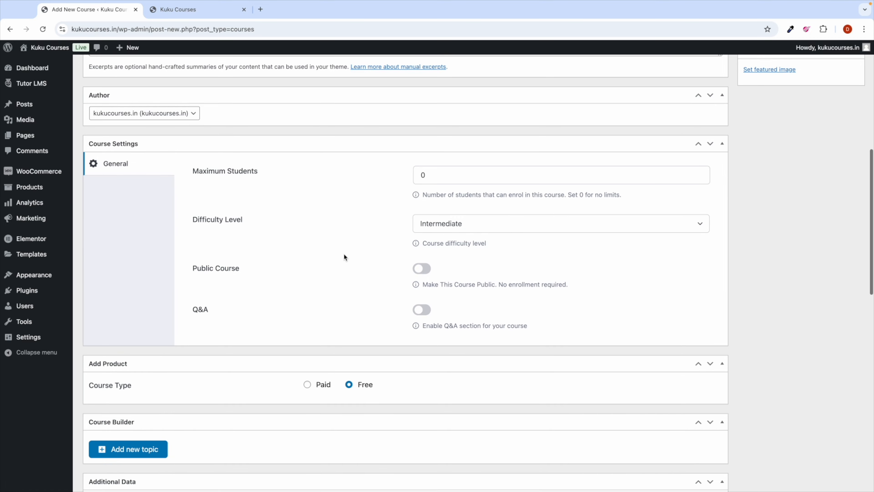
scroll(312, 275, down, 5)
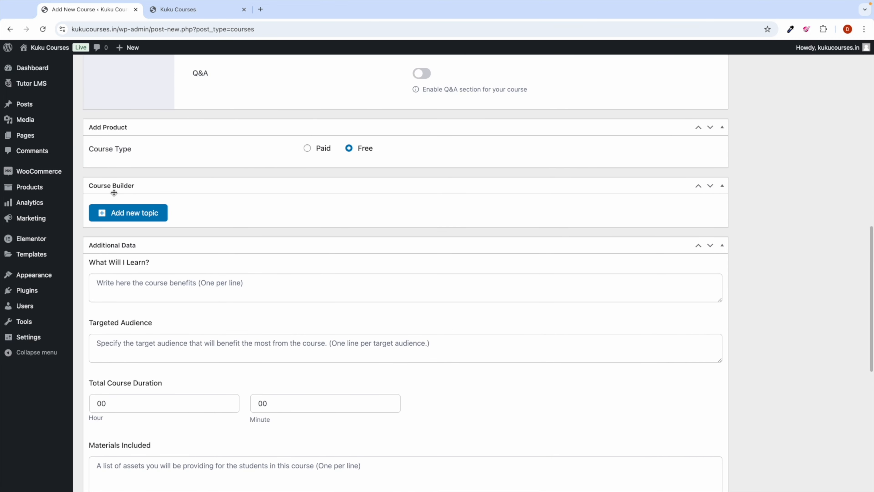
scroll(113, 186, up, 5)
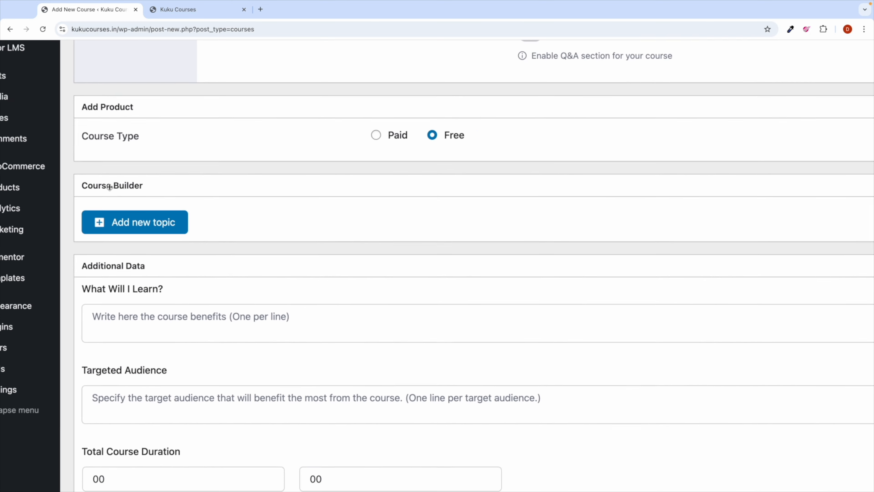
scroll(109, 186, down, 5)
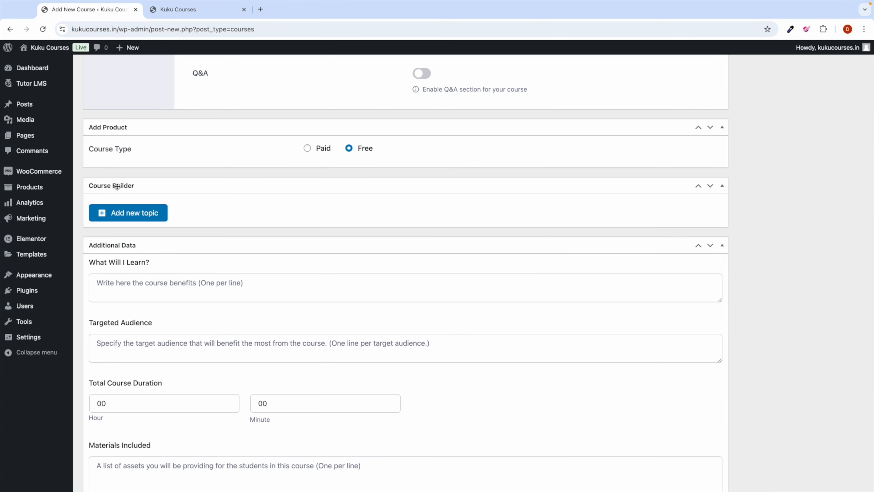
click(130, 216)
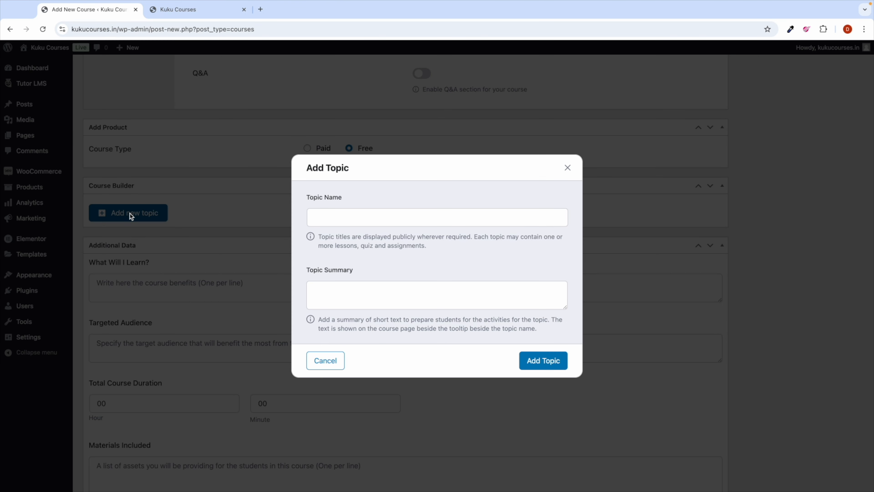
click(569, 168)
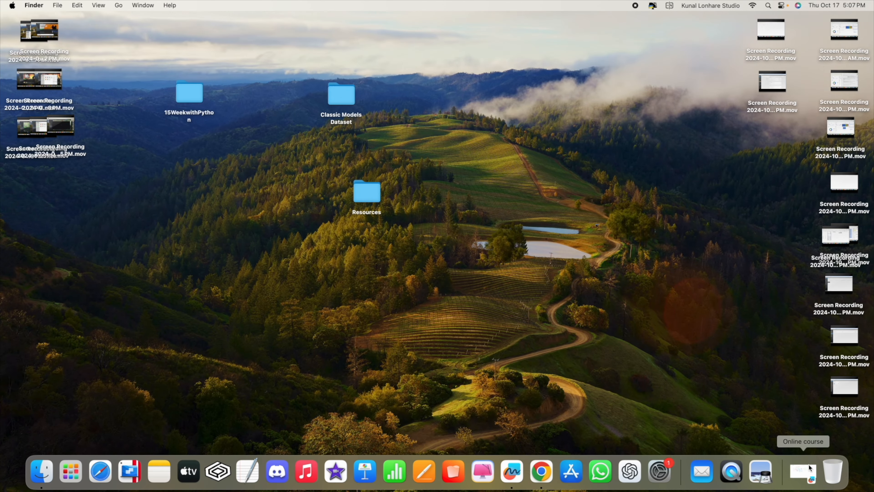
Step: Restore the Online course Freeform board and scroll to the Section 1 / Section 2 outline
click(805, 470)
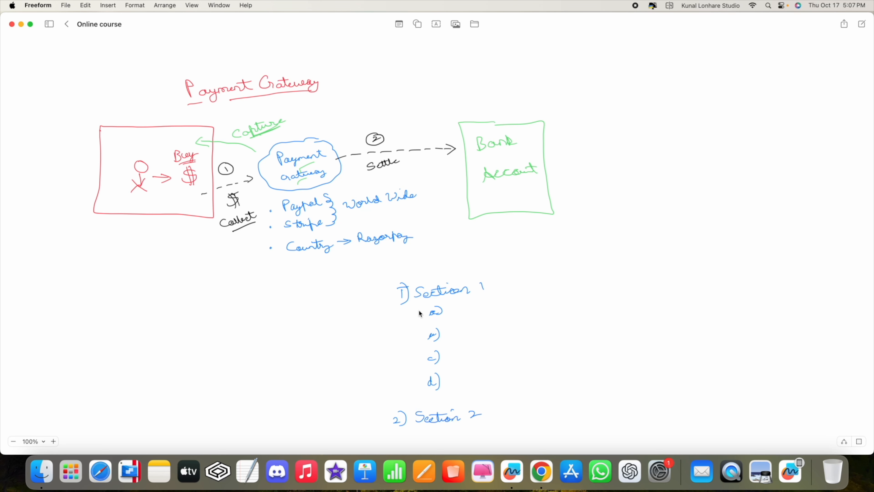
scroll(420, 313, down, 5)
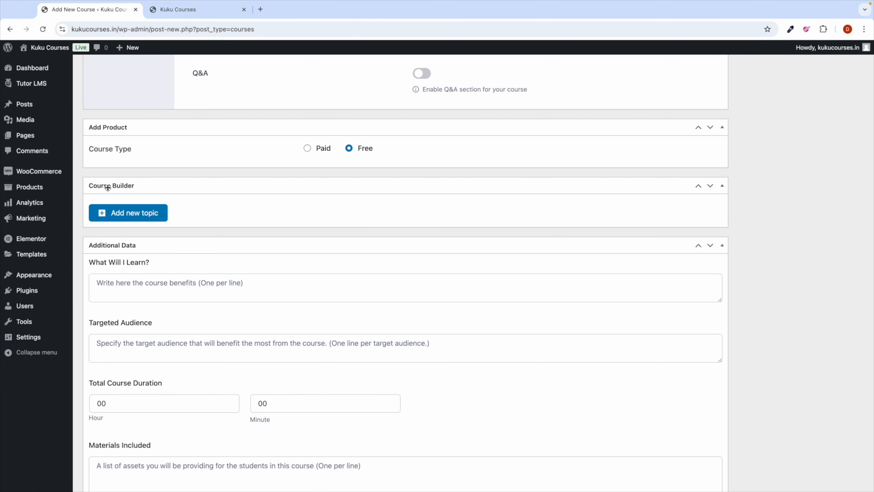
Step: Create a course topic named 'Setup WordPress Site' in the course builder
click(126, 212)
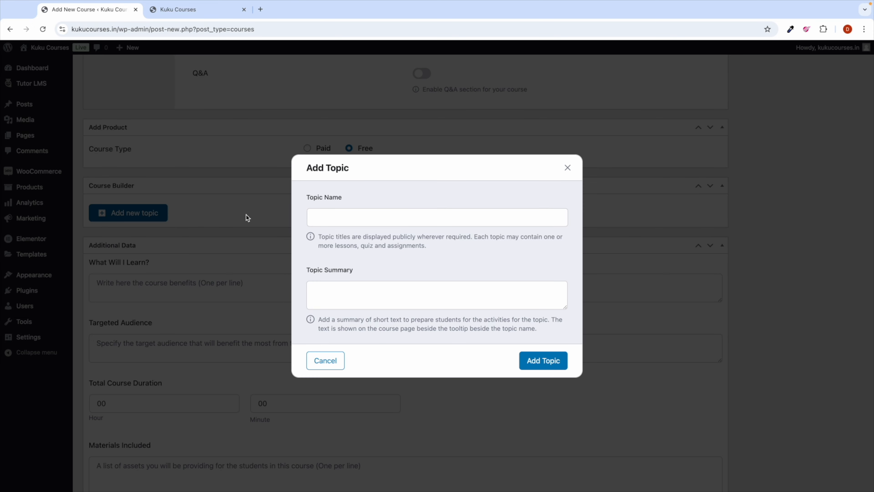
click(323, 216)
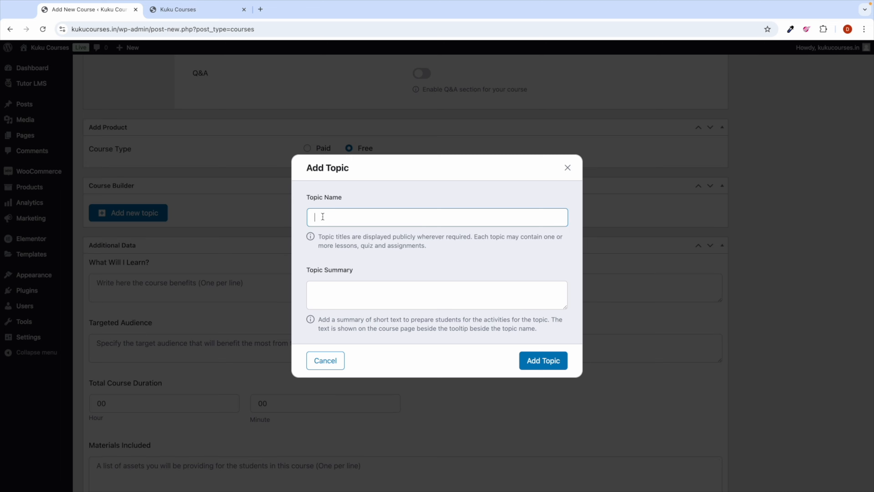
key(ctrl+Left)
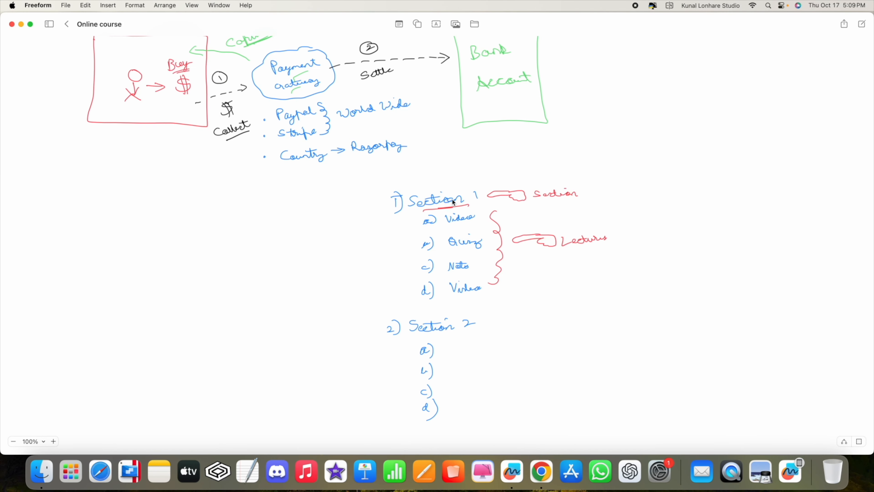
key(ctrl+Right)
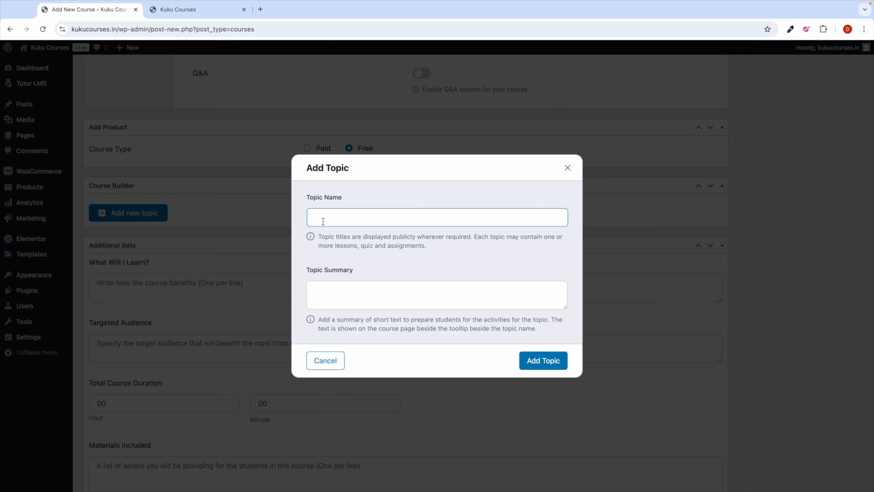
text(Setup WordPress Site)
click(537, 362)
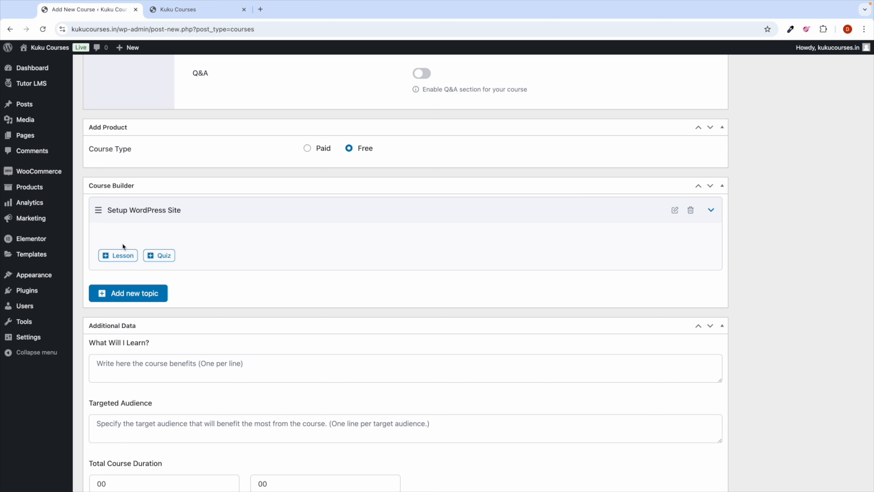
click(117, 260)
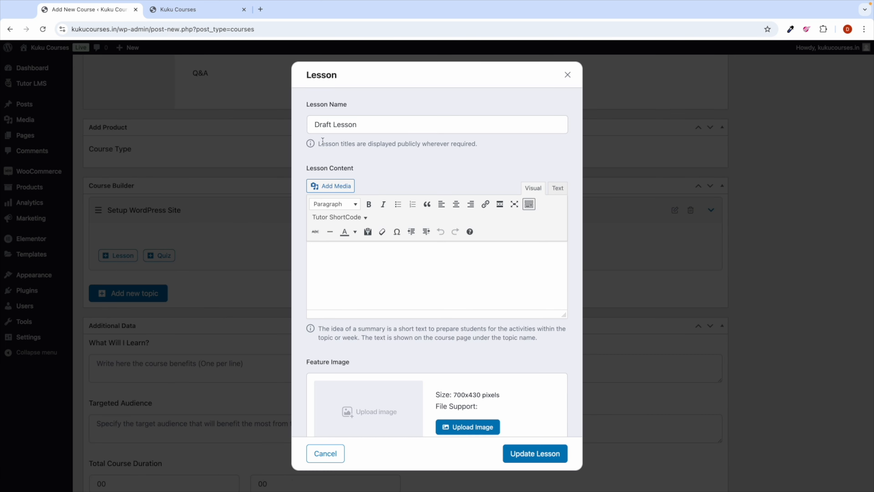
Step: Add the first lesson, 'Setting up Domain & Hosting', to the Setup WordPress Site topic
triple_click(328, 124)
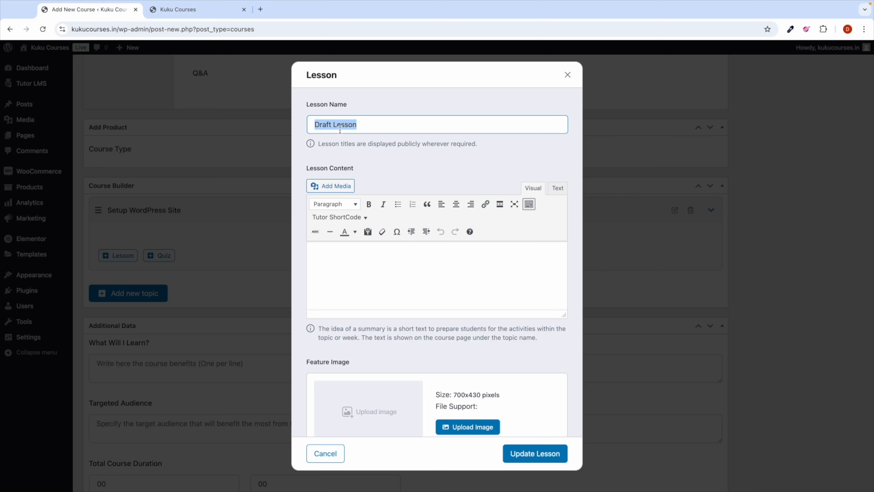
key(Caps_Lock)
text(Setting )
text(yo)
key(BackSpace)
key(BackSpace)
text(up Domain )
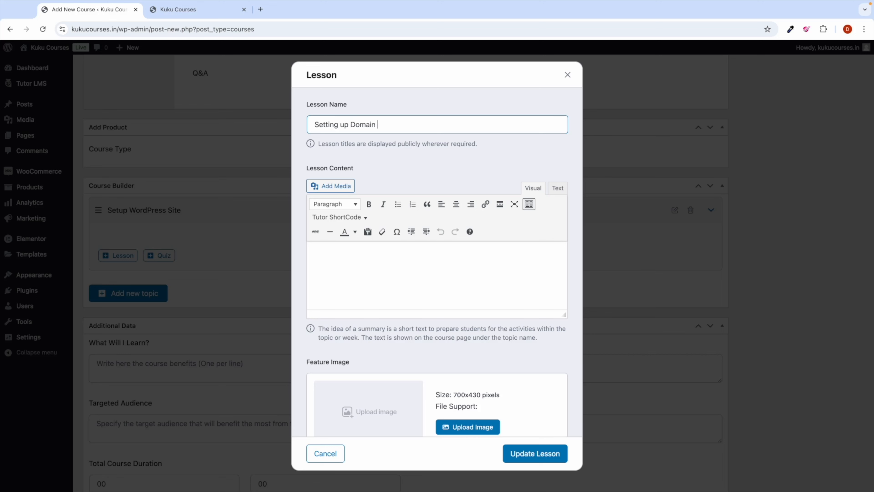
text(& Hosting)
click(542, 458)
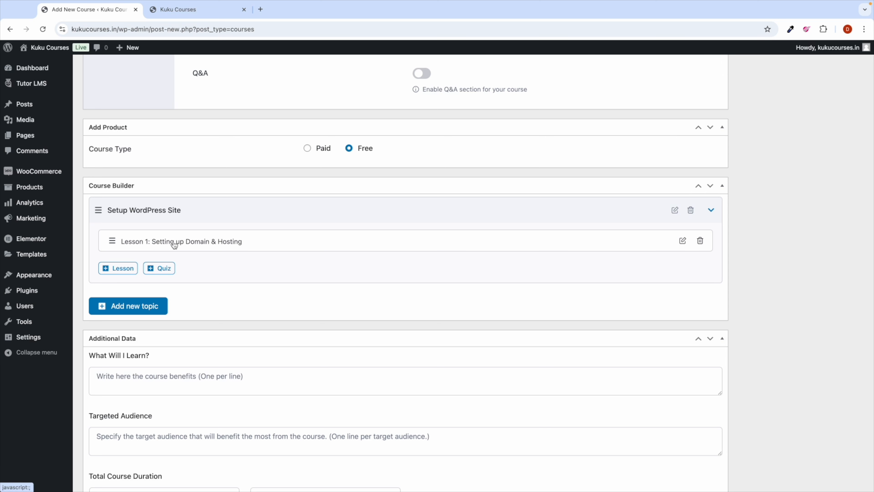
Step: Add a second lesson named 'Setting up WordPress' to the topic
click(118, 269)
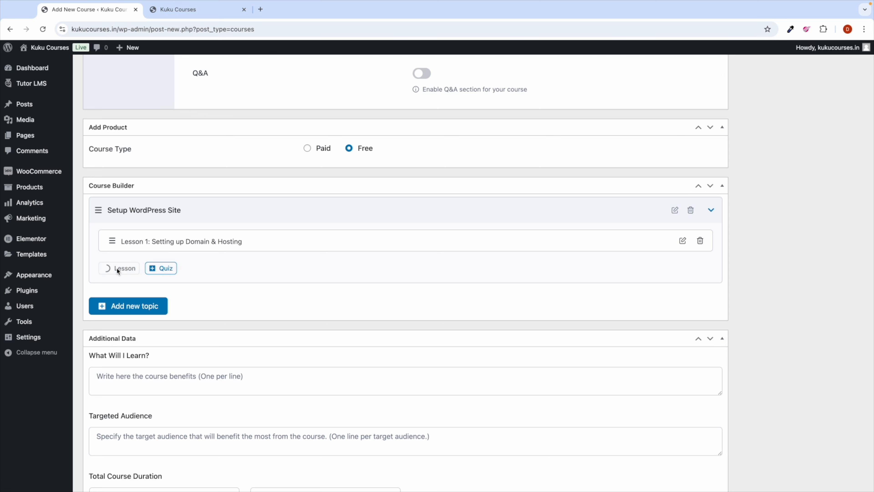
double_click(333, 126)
key(ctrl+a)
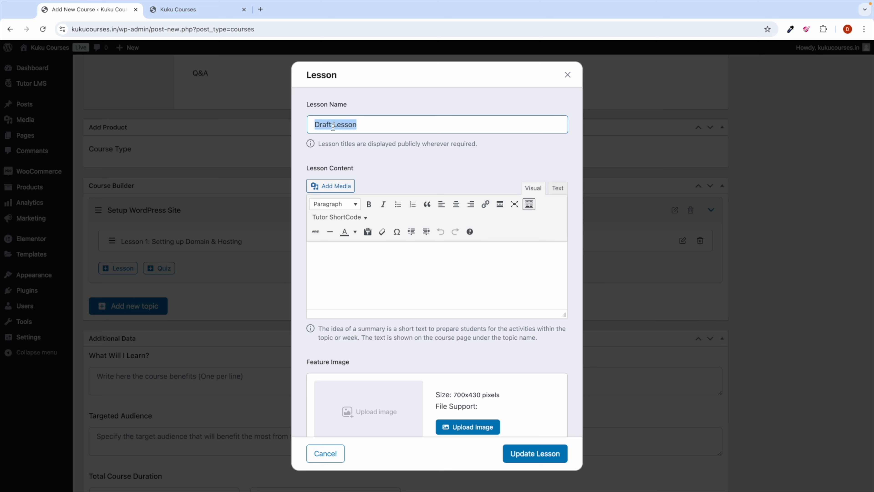
text(Setting Up)
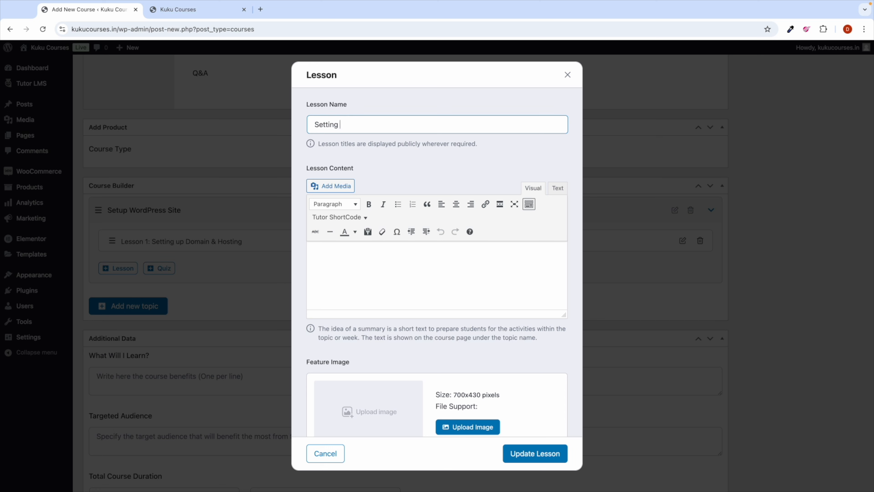
key(BackSpace)
key(BackSpace)
key(BackSpace)
text(up WordP)
text(ess)
click(534, 453)
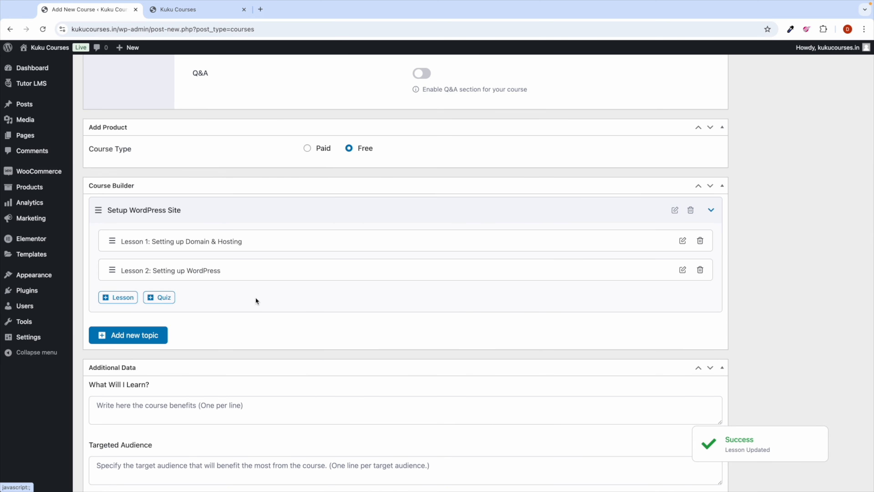
scroll(255, 299, down, 2)
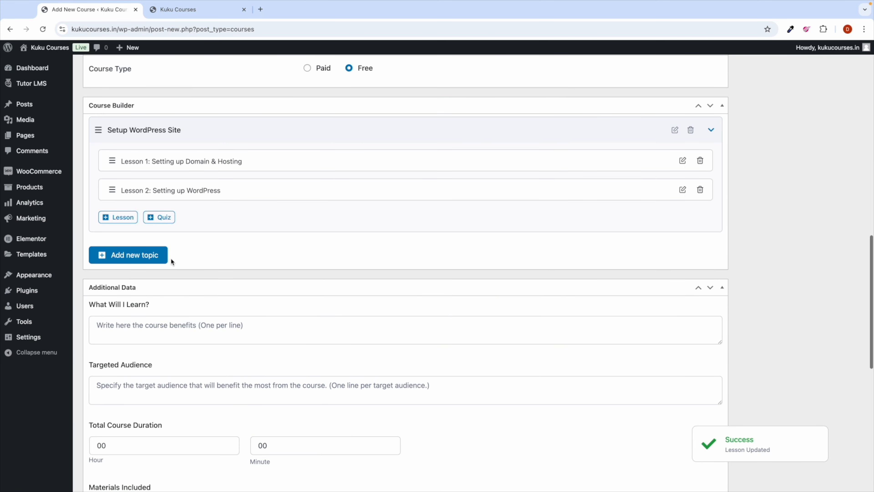
Step: Add a third lesson named 'Coverup' to the Setup WordPress Site topic
click(126, 218)
click(340, 124)
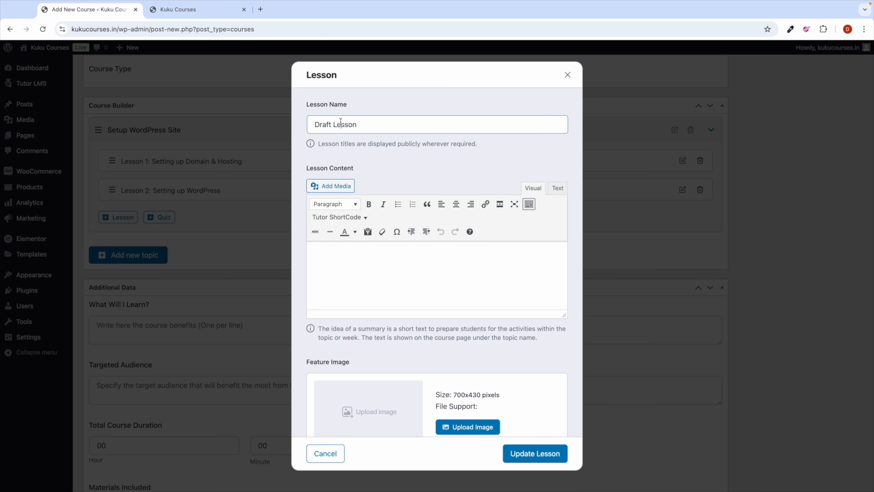
key(ctrl+a)
text(Coverup)
click(524, 453)
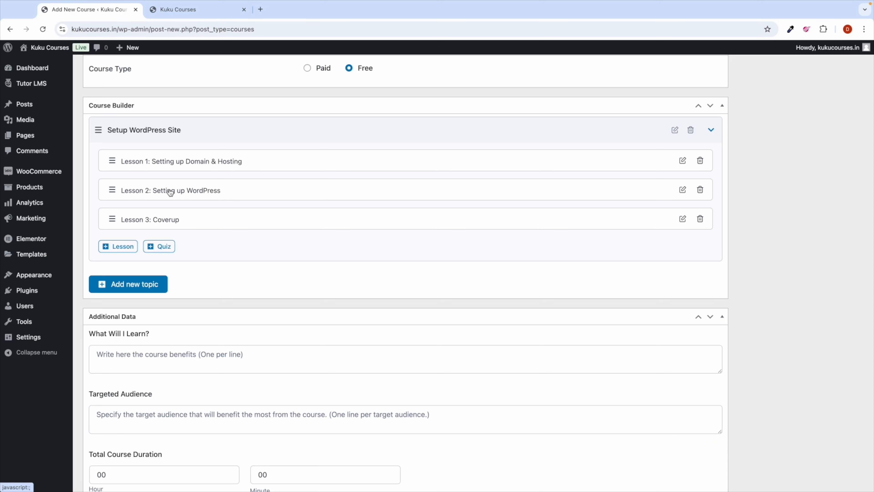
Step: Collapse the Setup WordPress Site topic after checking its three lessons
triple_click(119, 128)
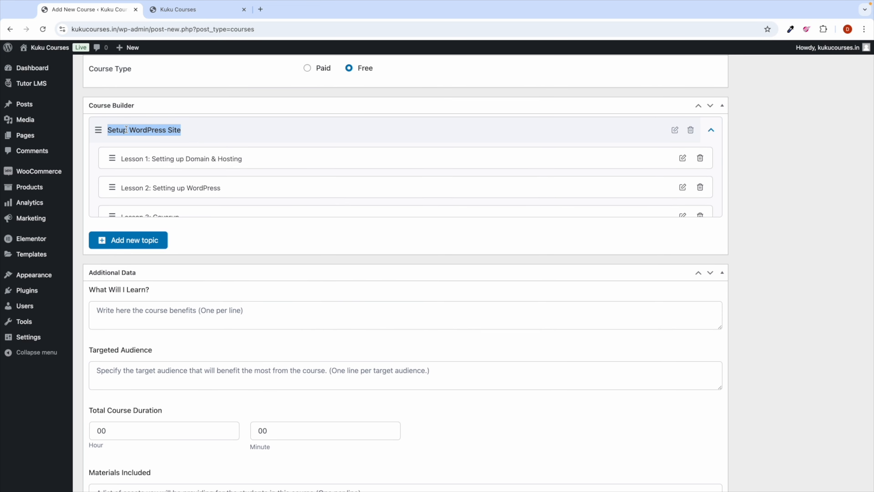
click(188, 131)
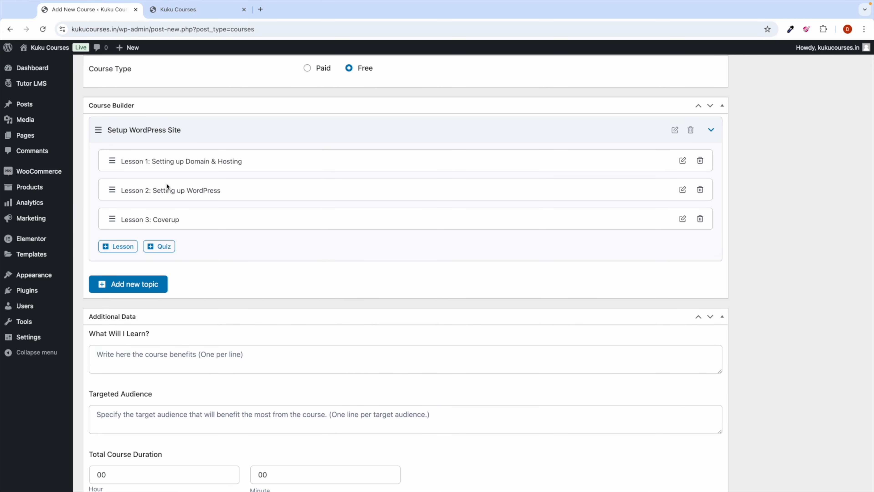
click(220, 132)
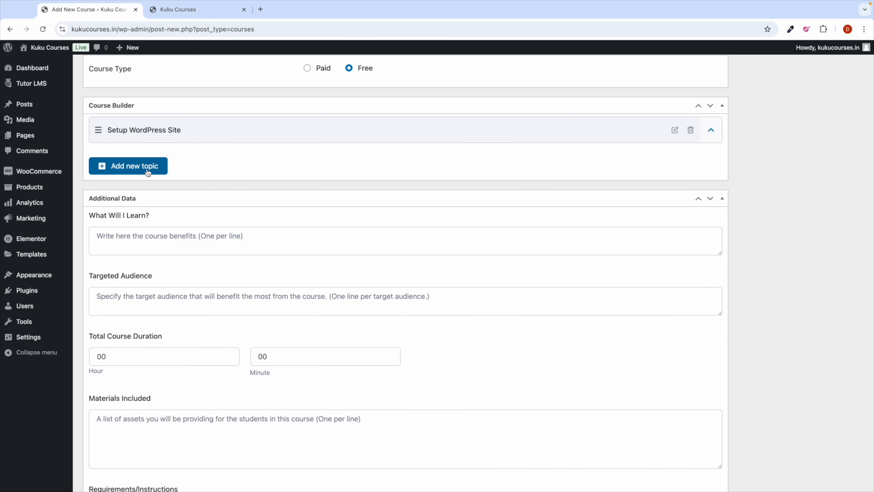
click(232, 130)
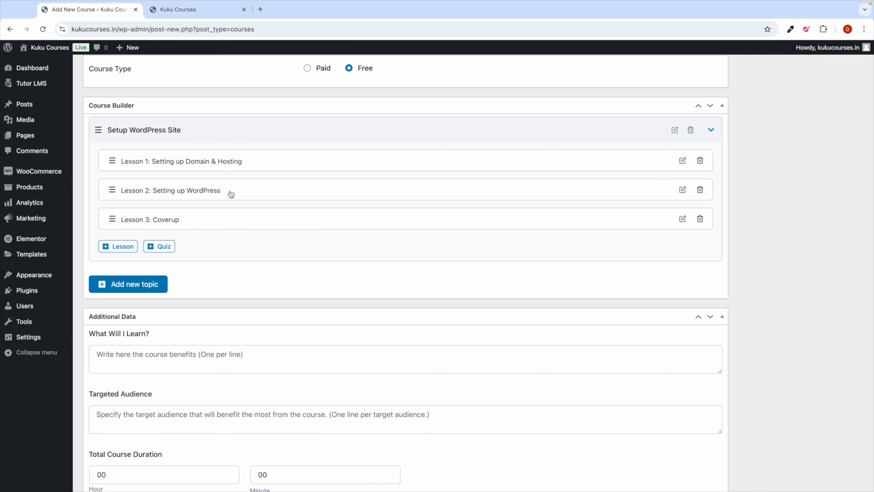
click(234, 130)
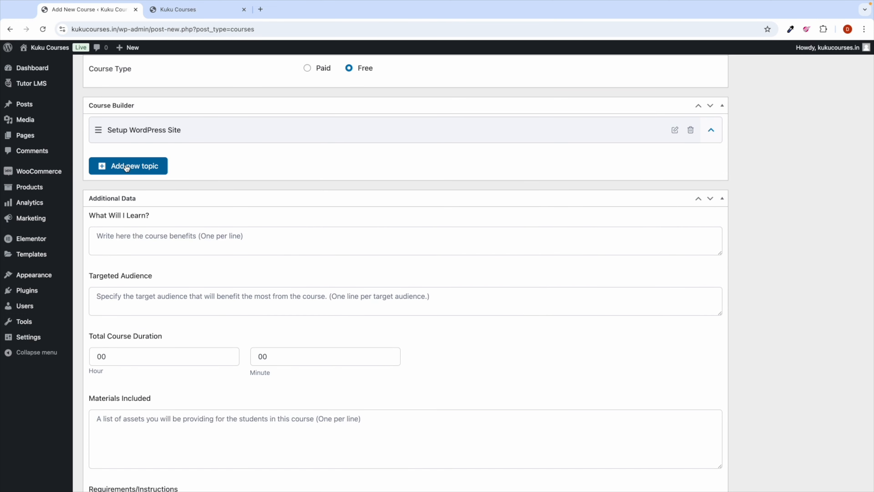
click(126, 167)
Step: Create a second topic named 'Requirements for The Course', fixing the misspelled first word
click(321, 215)
text(R)
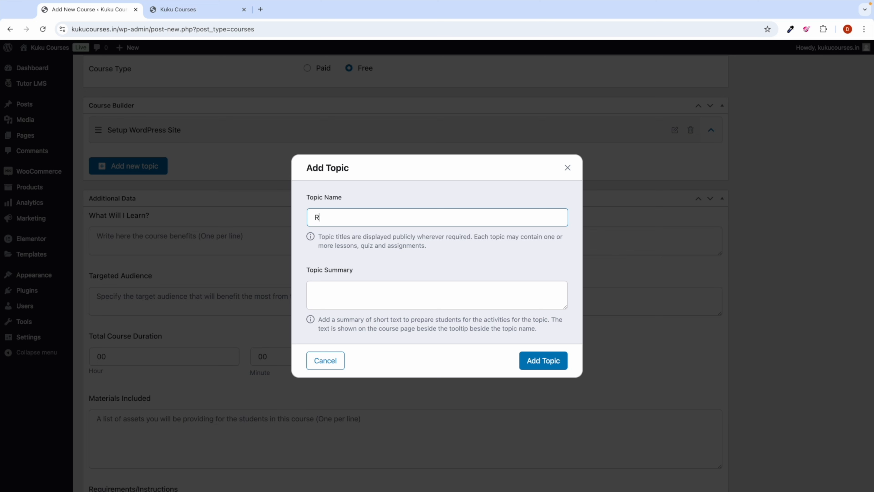
text(equirments for The Course)
double_click(332, 218)
text(Requirements)
click(535, 360)
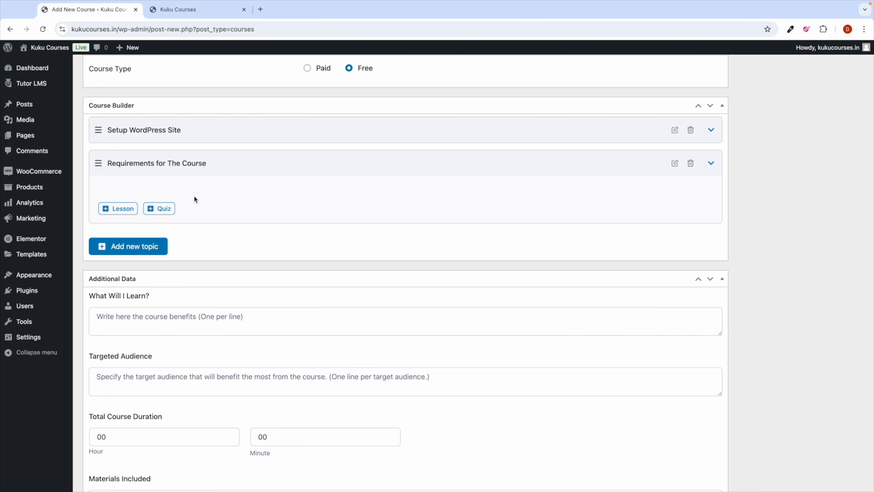
click(255, 165)
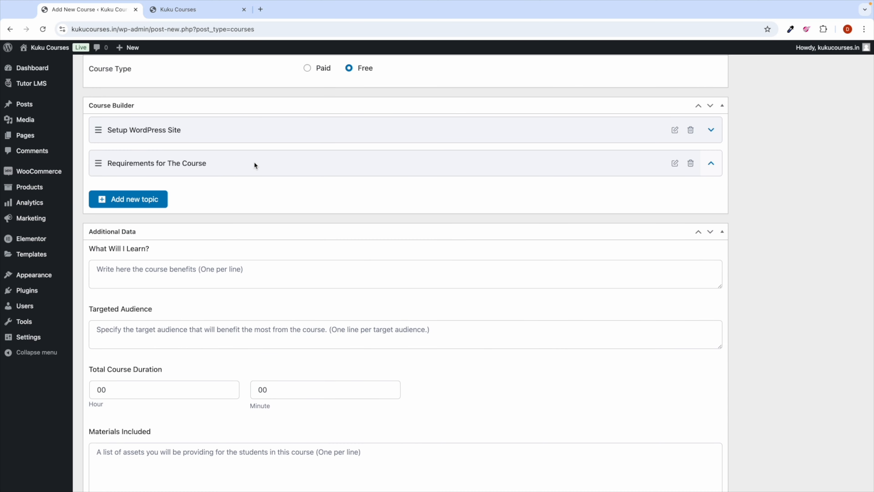
click(254, 164)
Step: Add a lesson named 'Access ChatGPT' to the Requirements for The Course topic
click(129, 208)
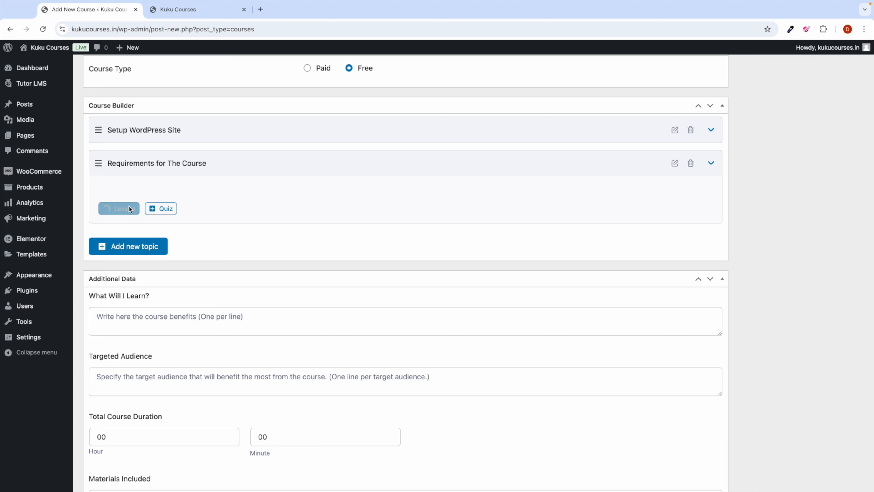
triple_click(328, 125)
text(Access ChatGPT)
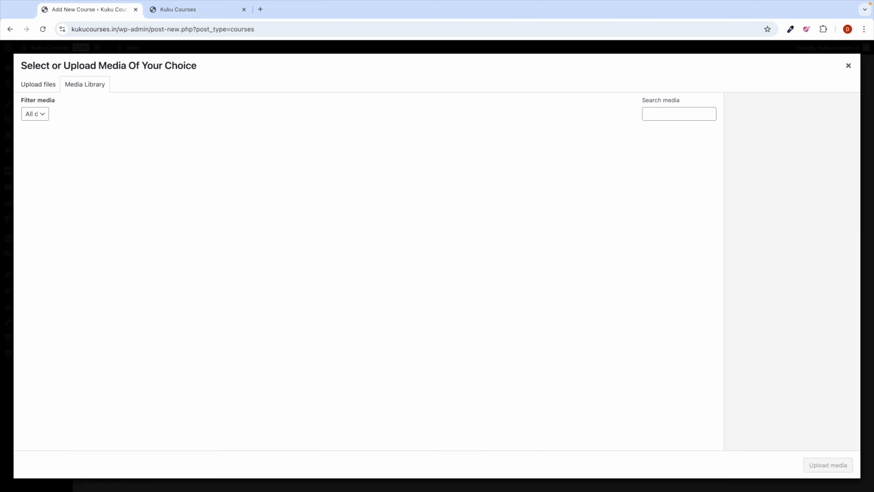
click(849, 66)
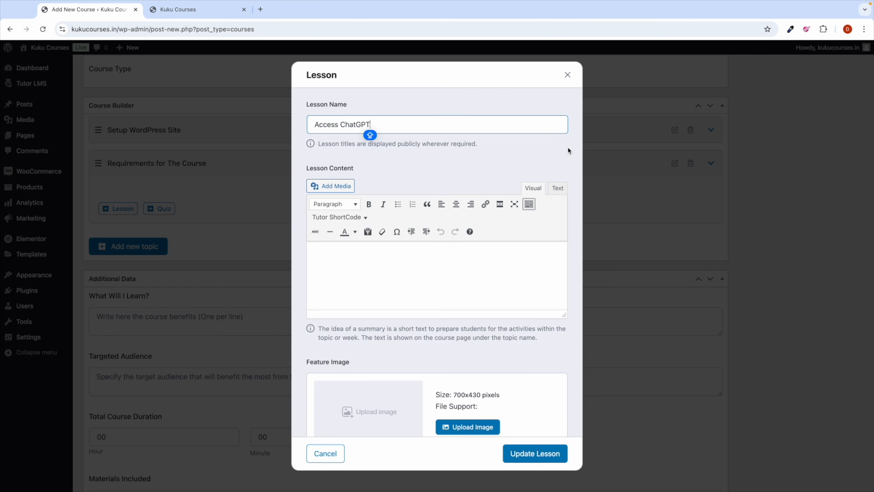
click(539, 463)
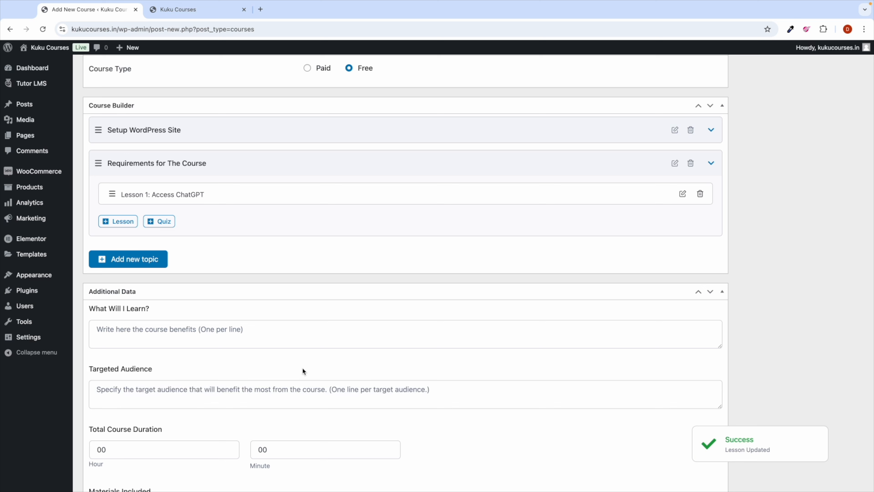
Step: Toggle the Setup WordPress Site and Requirements for The Course topics to review their lessons
click(261, 164)
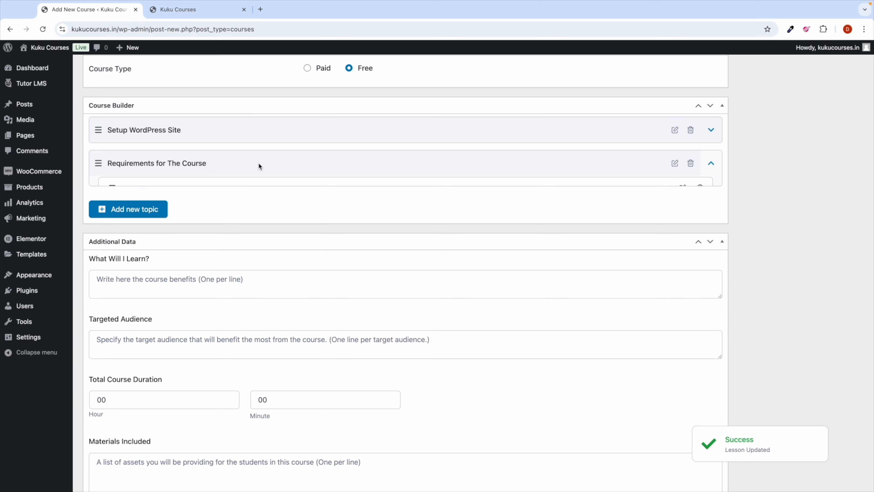
click(207, 130)
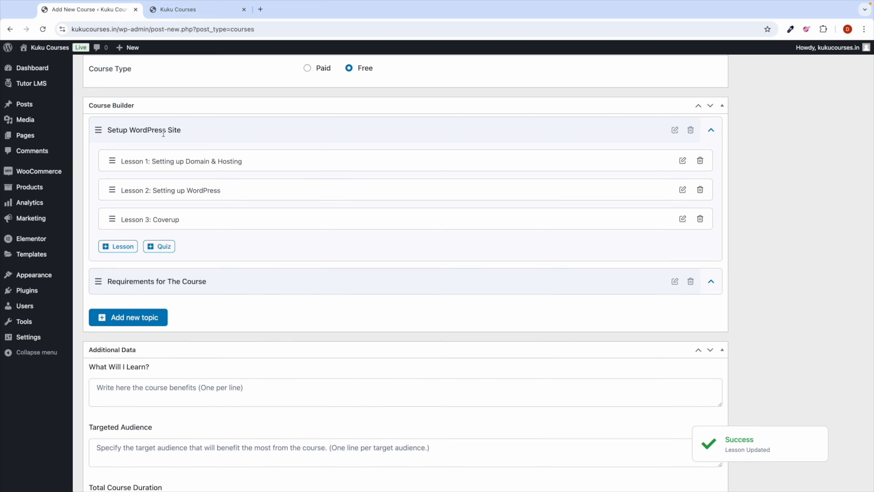
click(219, 134)
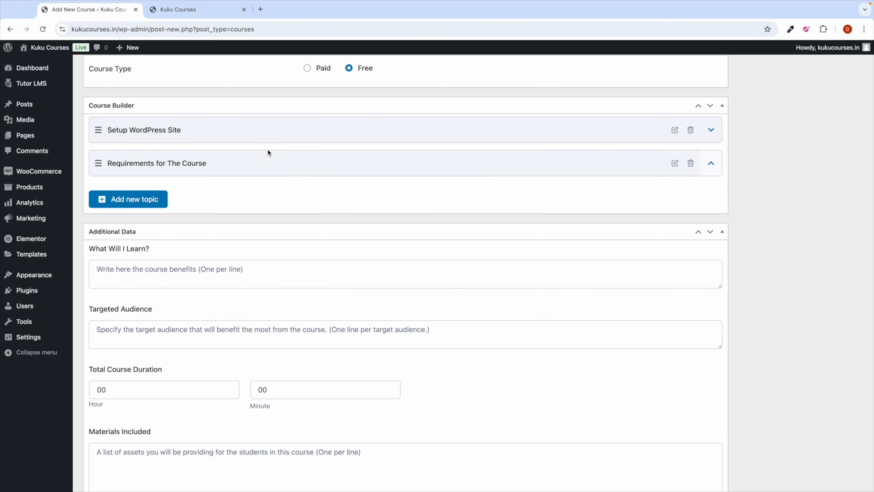
click(288, 133)
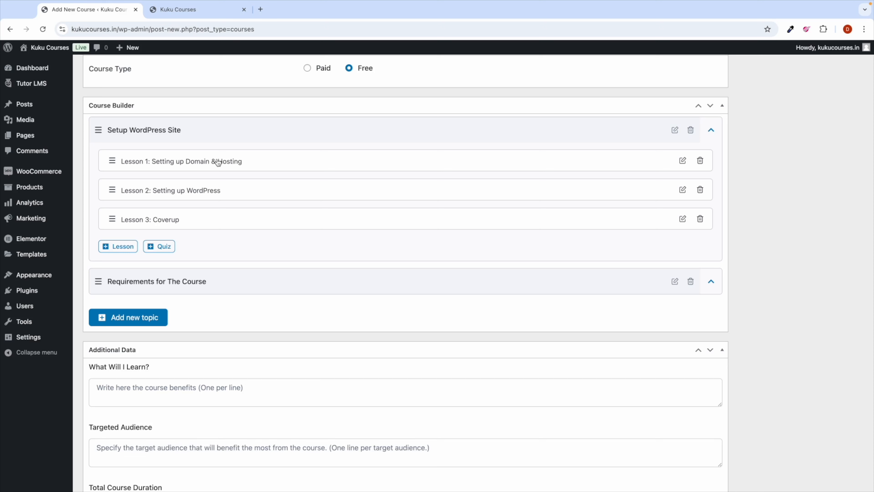
click(270, 131)
click(259, 158)
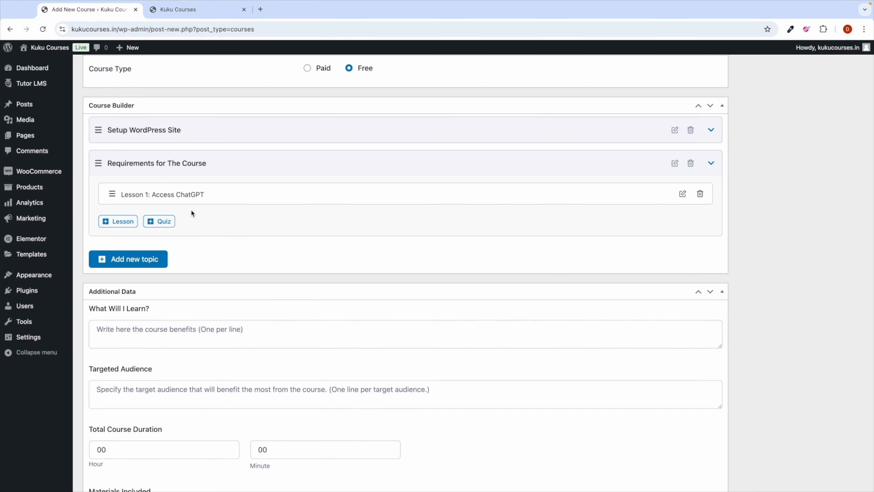
click(238, 166)
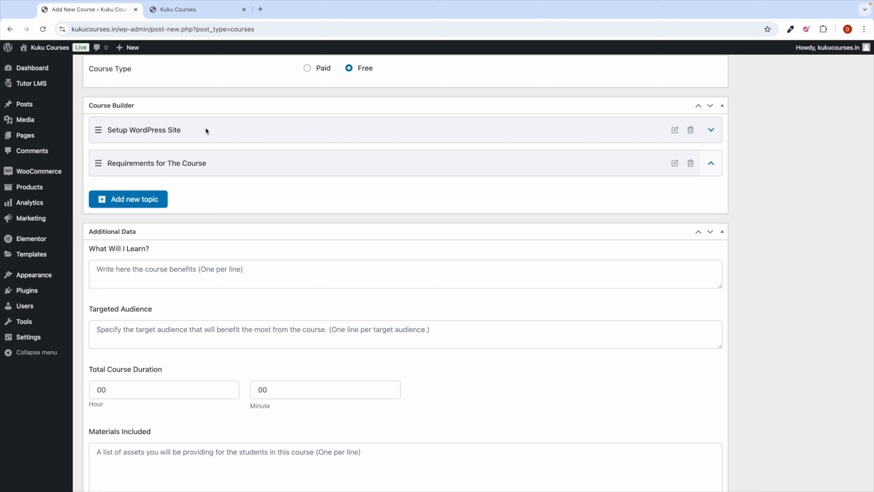
Step: Leave Setup WordPress Site expanded showing three lessons, with Requirements for The Course collapsed
click(273, 128)
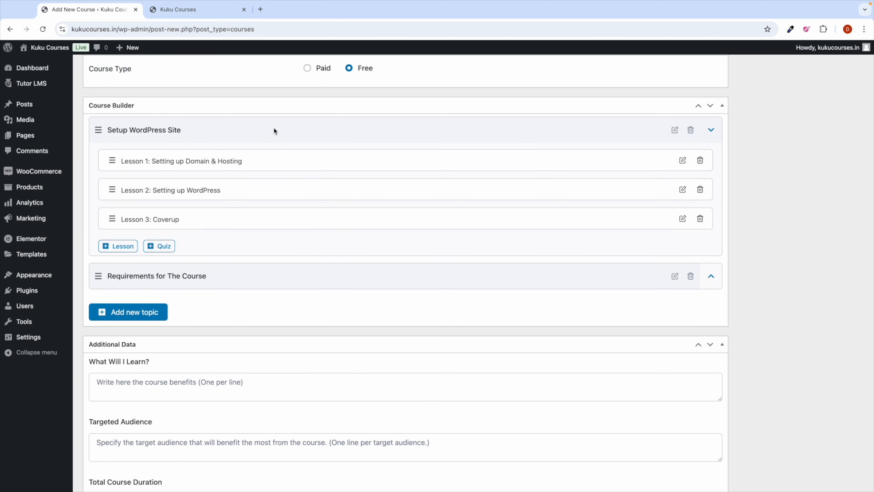
click(233, 134)
click(263, 131)
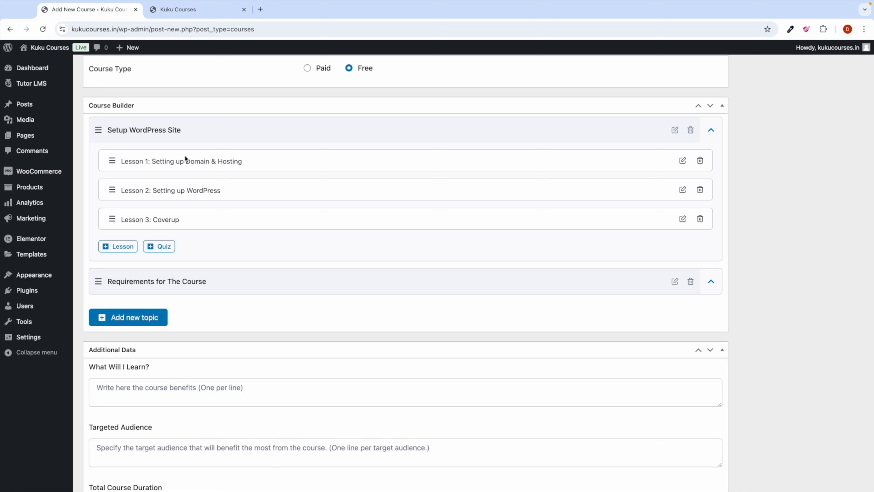
click(249, 136)
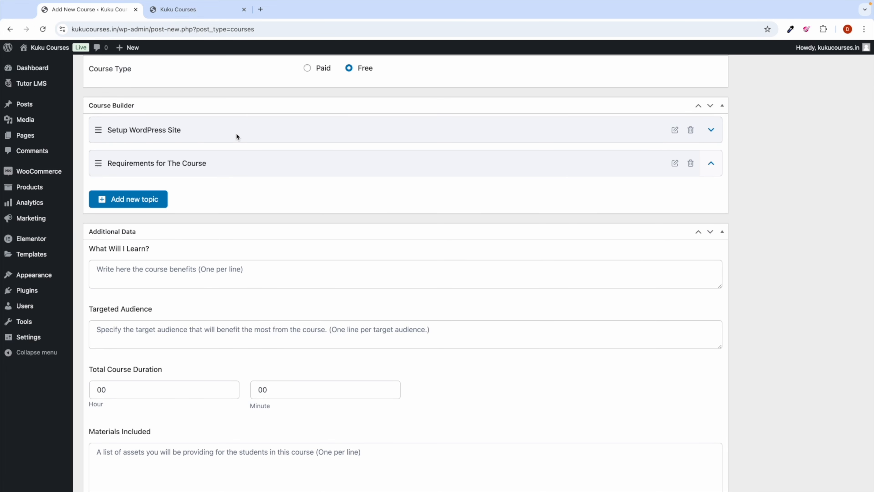
click(239, 163)
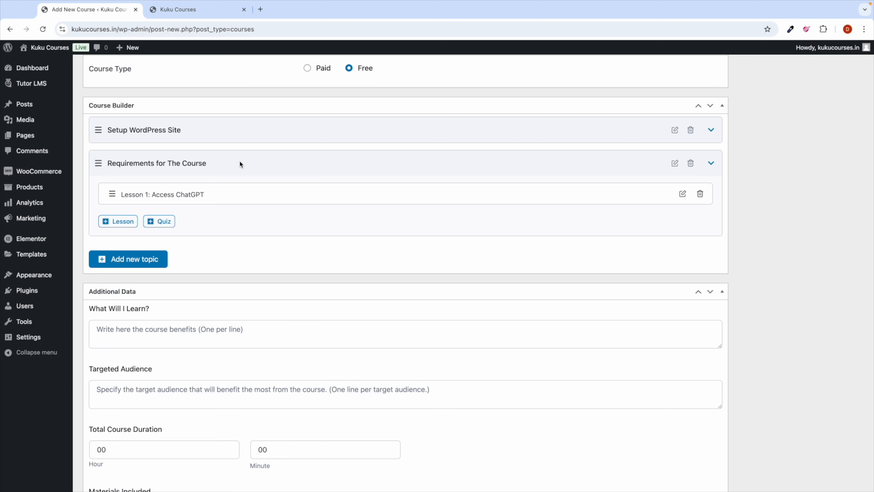
click(240, 161)
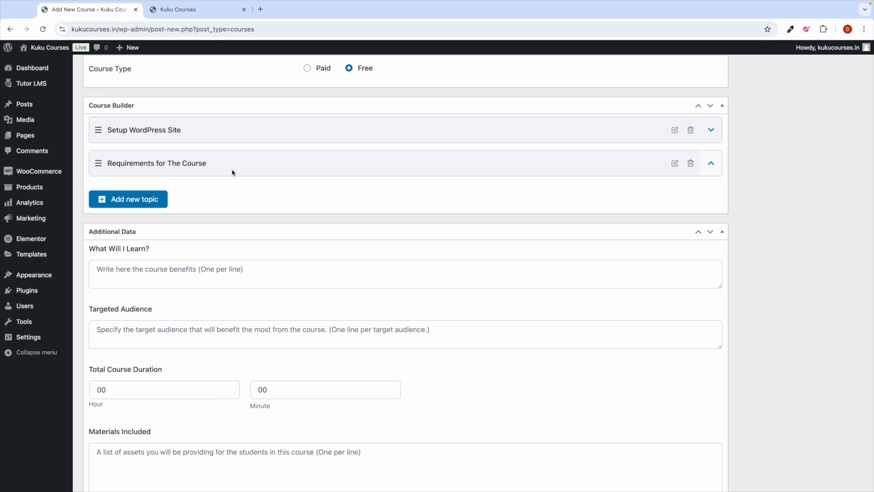
click(239, 158)
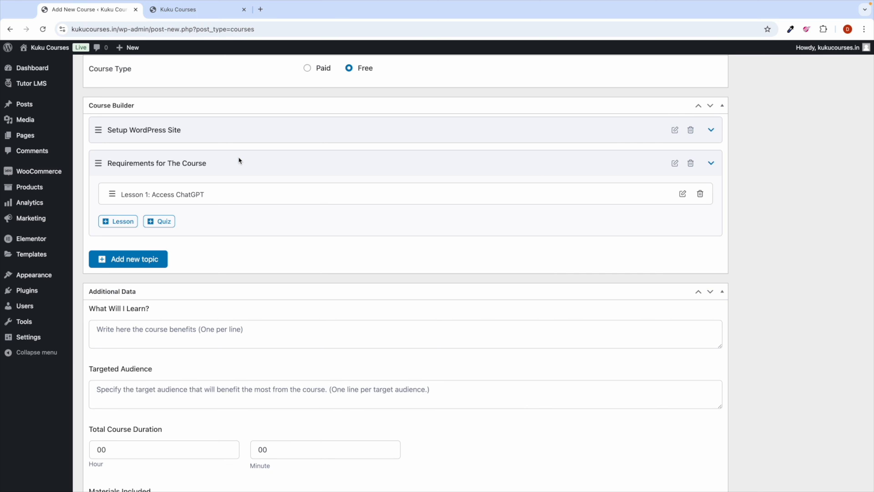
click(238, 158)
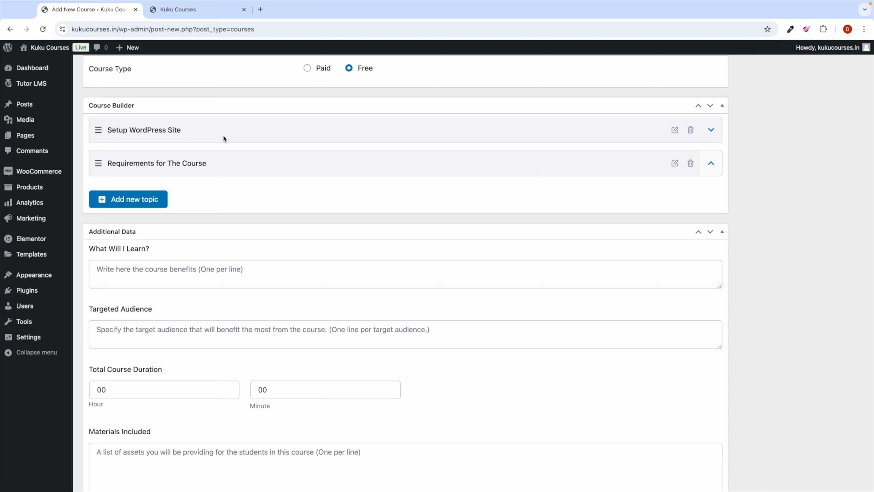
click(213, 130)
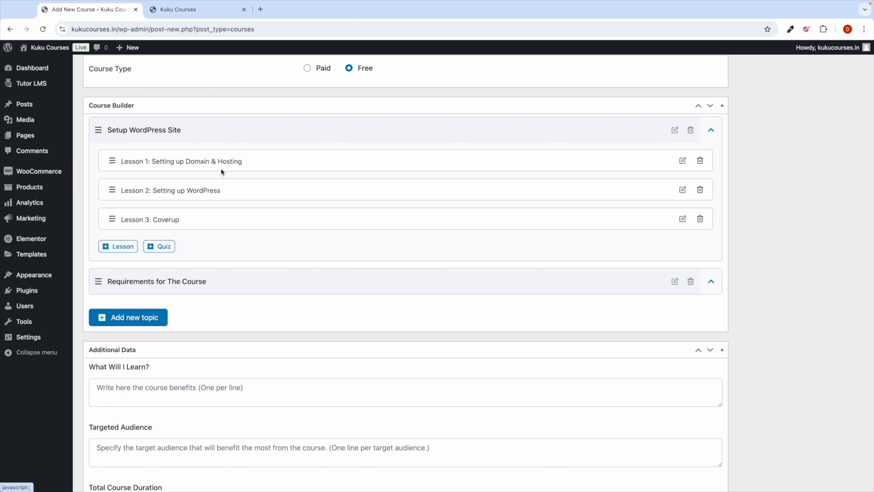
Step: Collapse Setup WordPress Site and peek at the Requirements and Downloading Python For Project topics
click(220, 129)
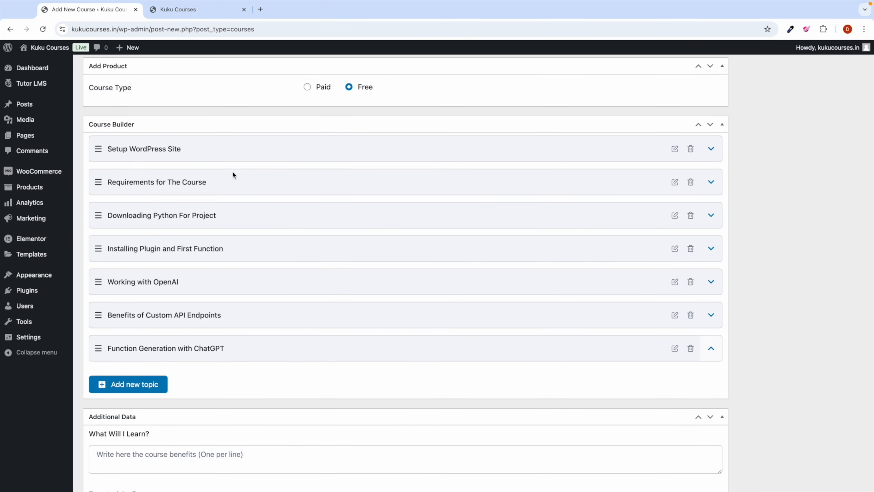
click(236, 149)
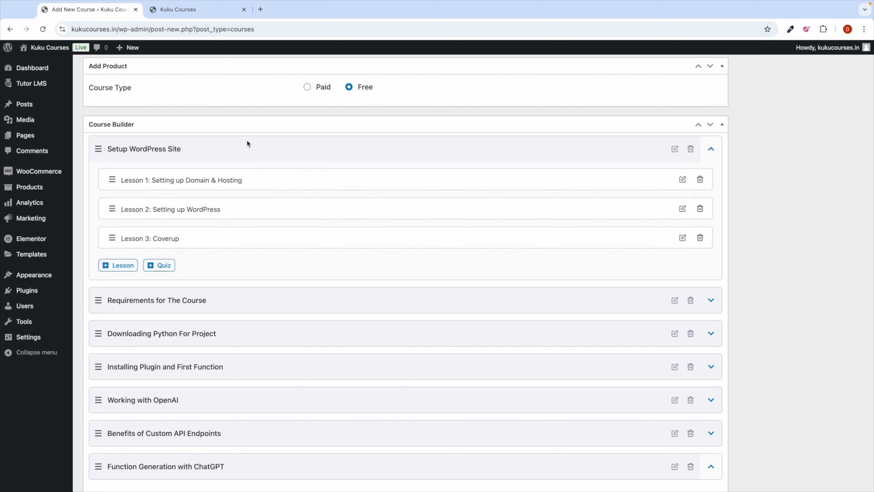
click(264, 148)
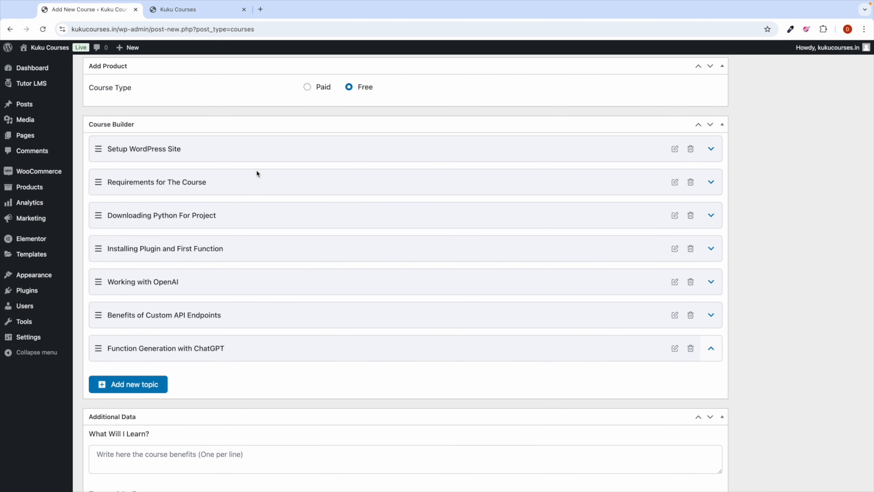
click(263, 182)
click(261, 182)
click(272, 216)
click(273, 215)
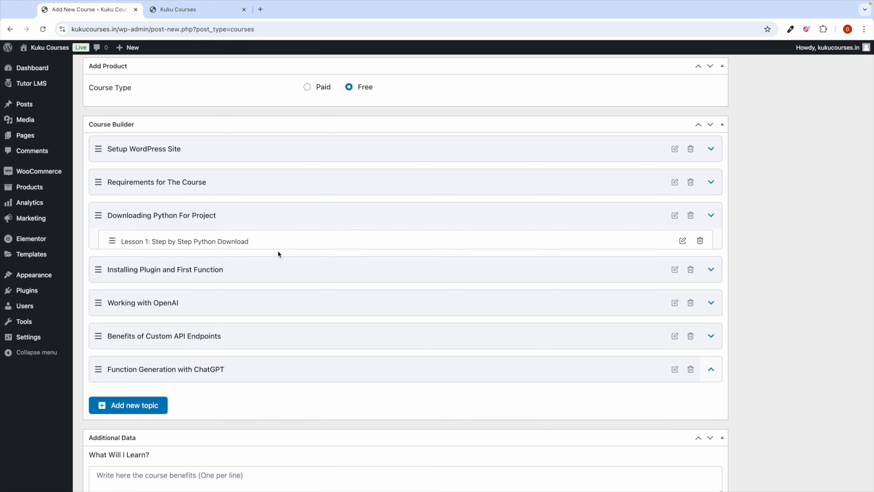
click(260, 9)
Step: Search Google for 'chatgpt' and open the ChatGPT site from the results
text(chat)
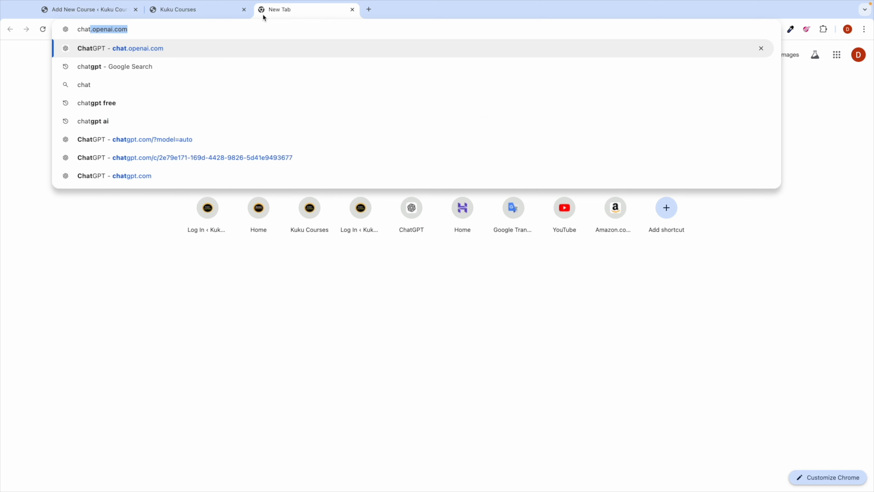
text(gpt)
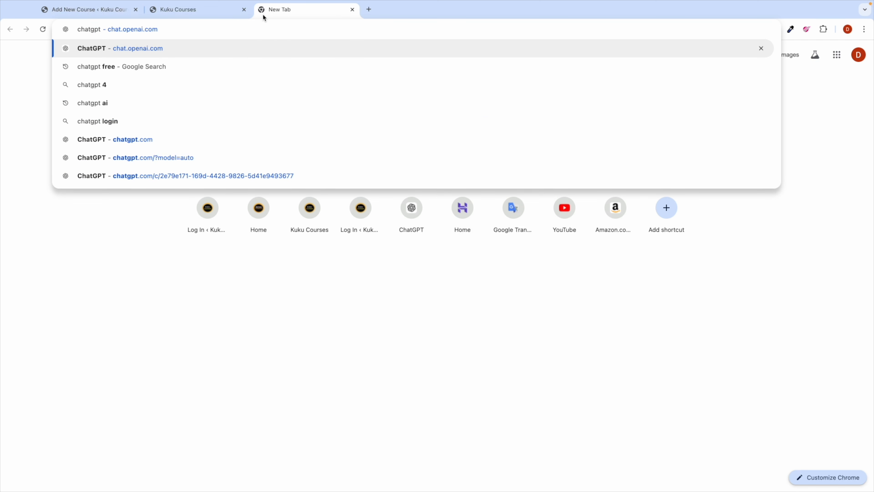
key(Down)
key(Down)
key(Down)
key(BackSpace)
key(BackSpace)
key(Return)
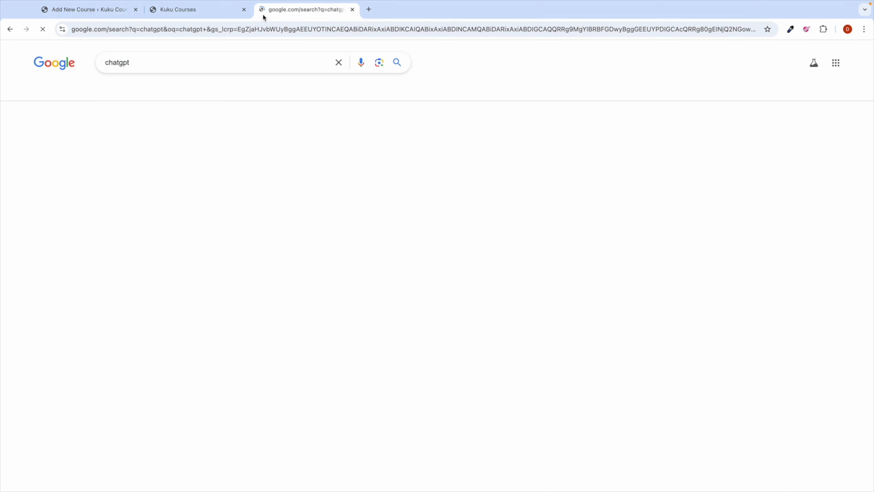
click(148, 283)
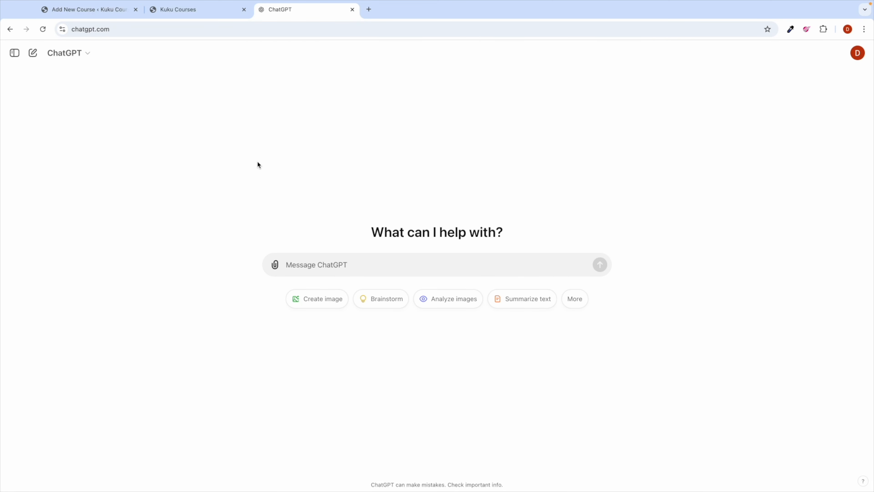
click(44, 13)
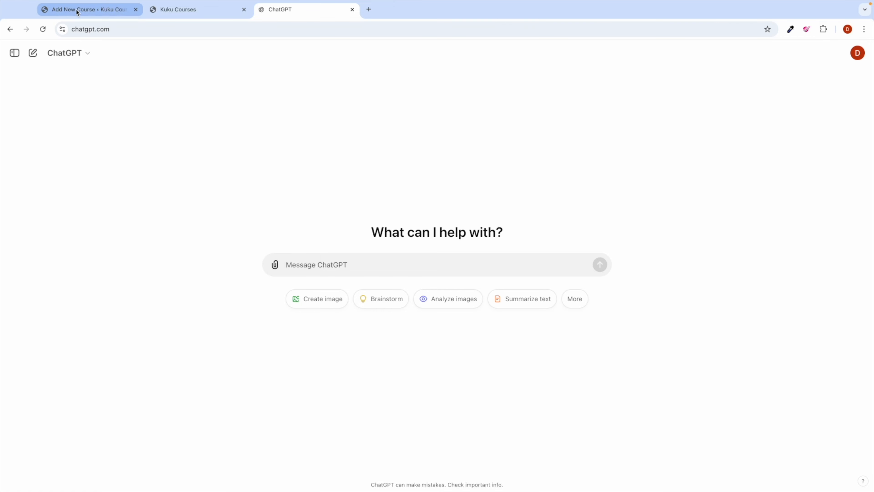
scroll(185, 172, up, 7)
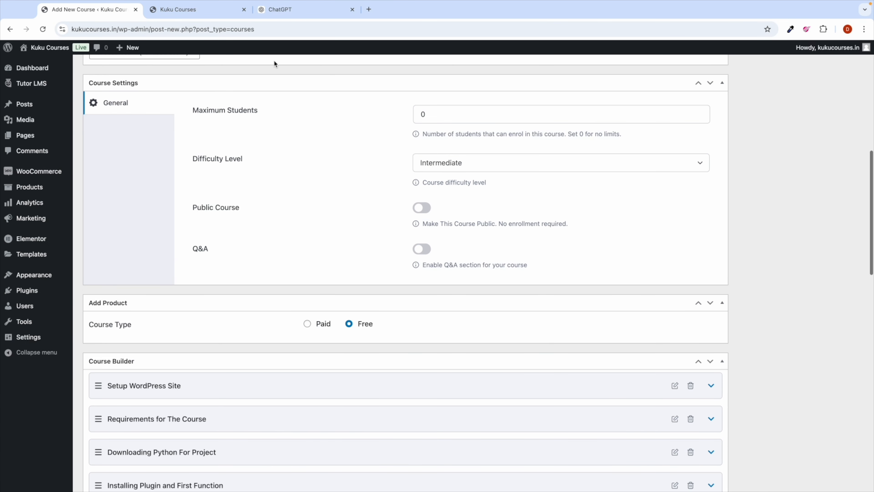
click(279, 9)
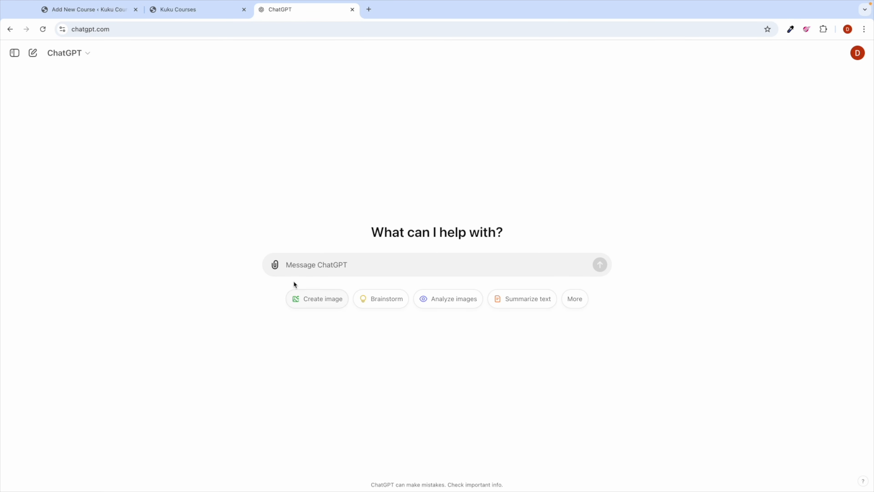
click(78, 14)
scroll(242, 195, up, 10)
click(282, 96)
key(ctrl+a)
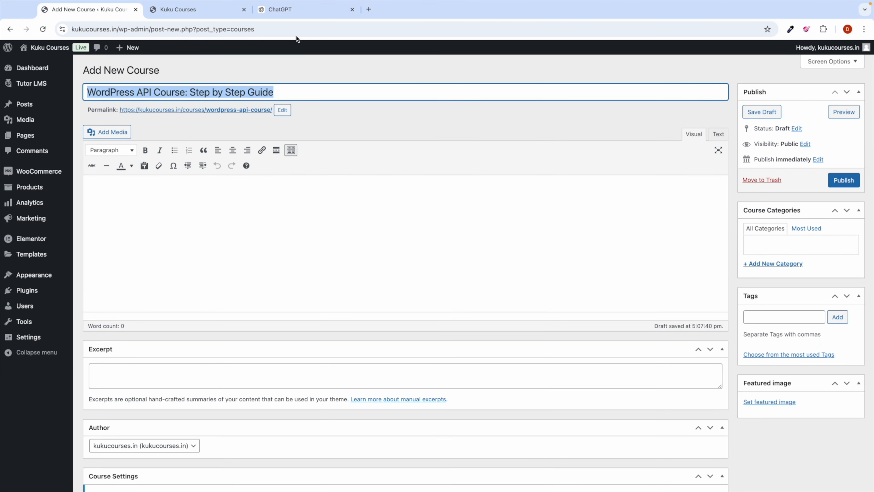
click(288, 9)
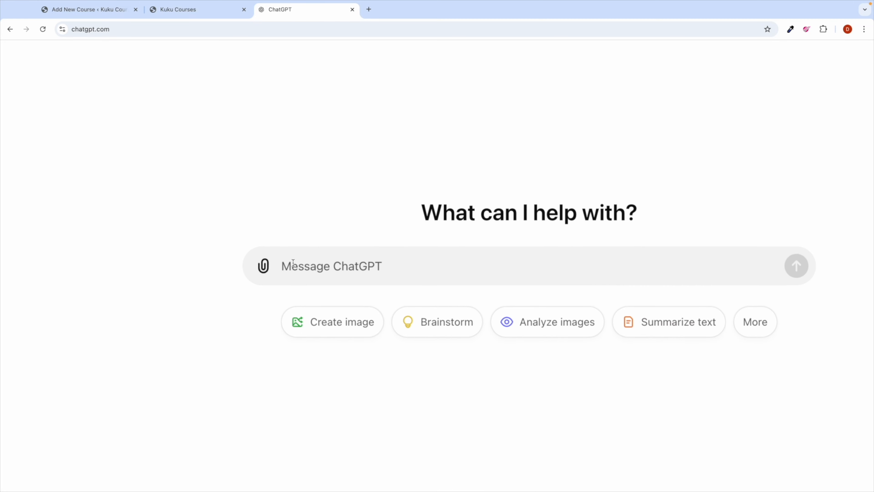
Step: Ask ChatGPT to brainstorm a section- and lecture-wise curriculum for a WordPress custom API course
text(H)
text(I )
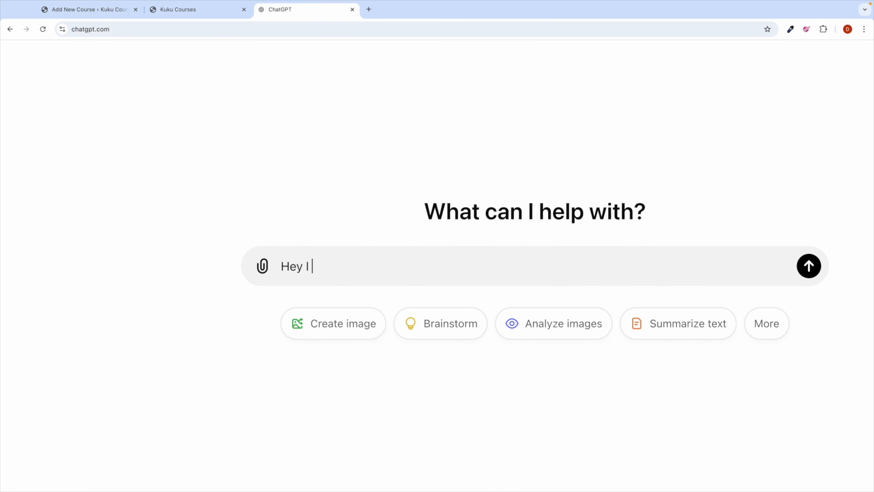
text(am creatin)
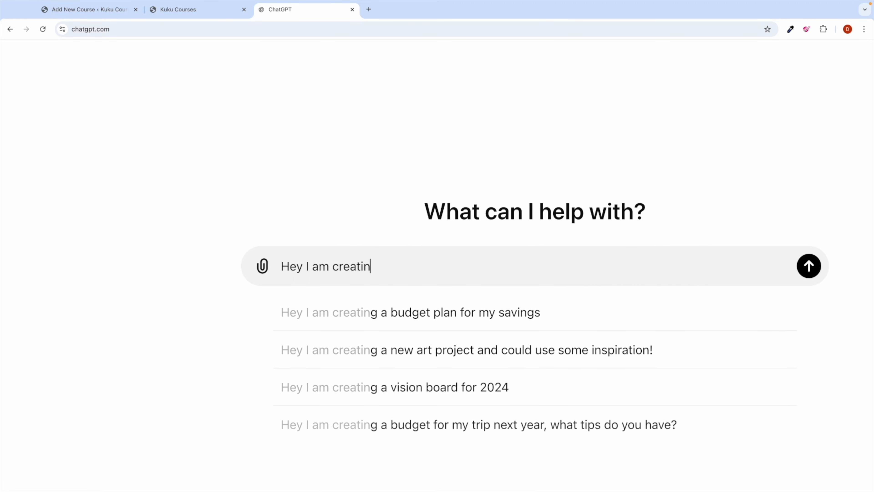
text(g a course o)
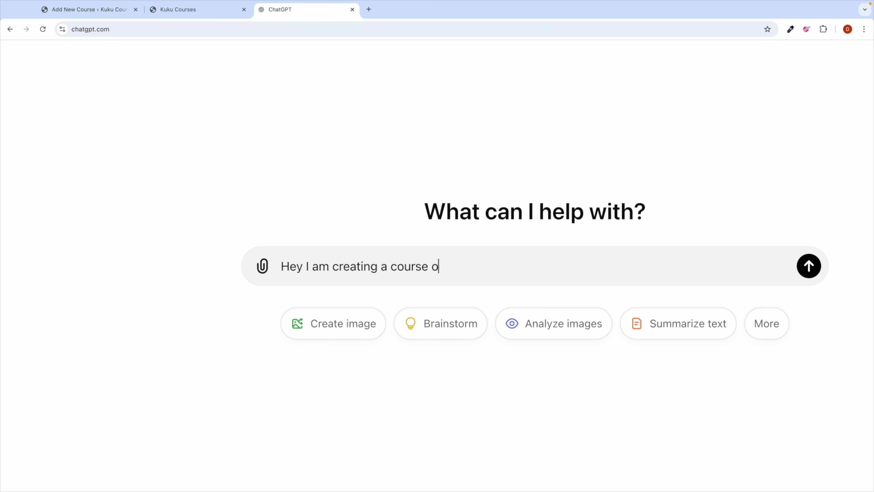
text(n wordpress )
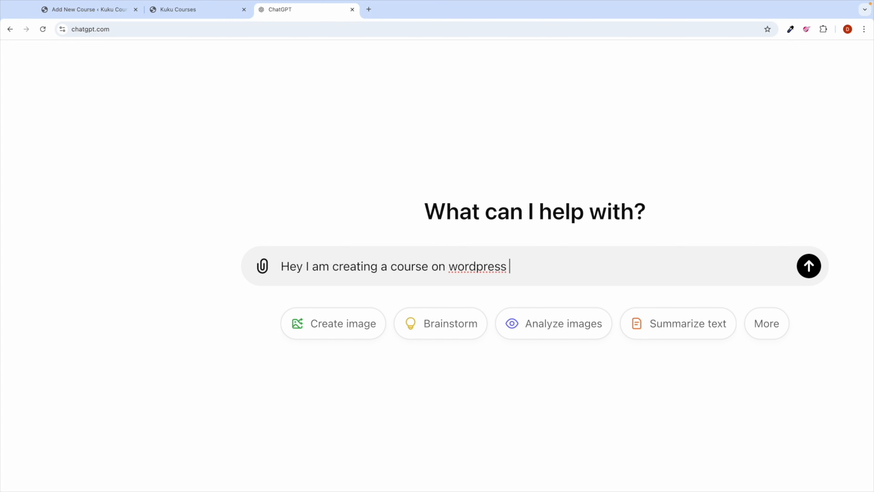
text(api course, so on th)
key(BackSpace)
key(BackSpace)
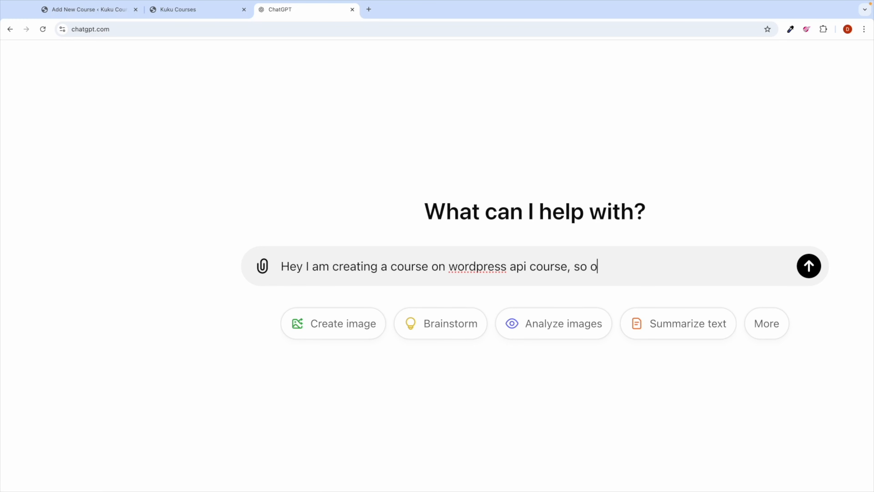
text(this course i will teach stu)
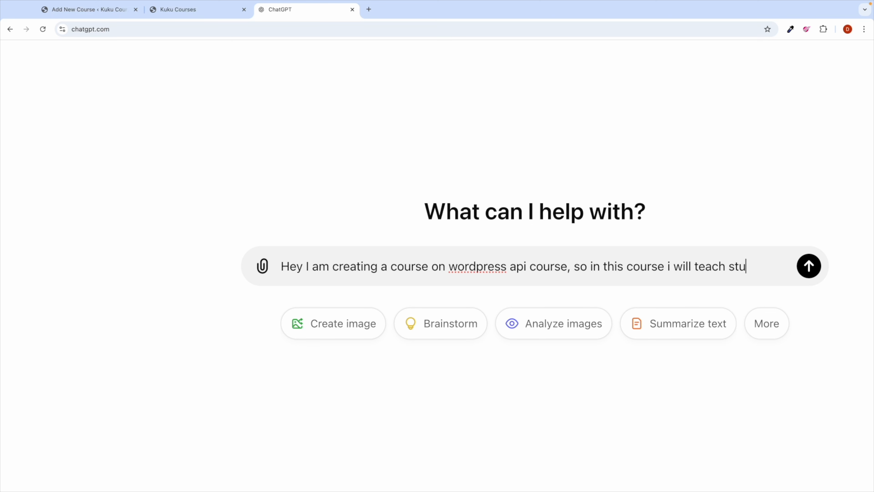
text(dents about)
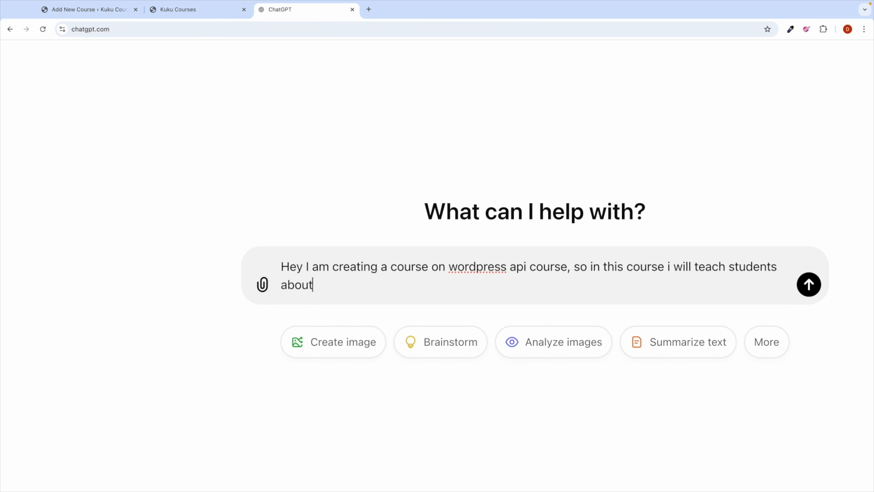
text( how they can bu)
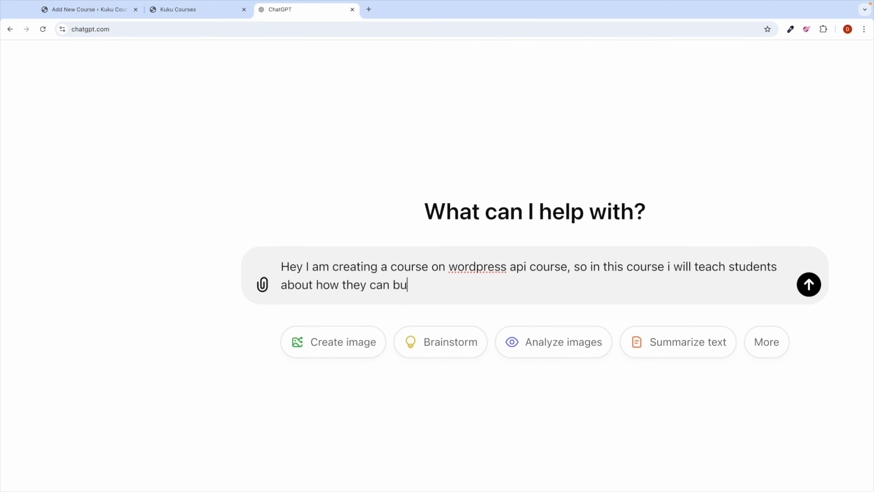
text(ild there own custo)
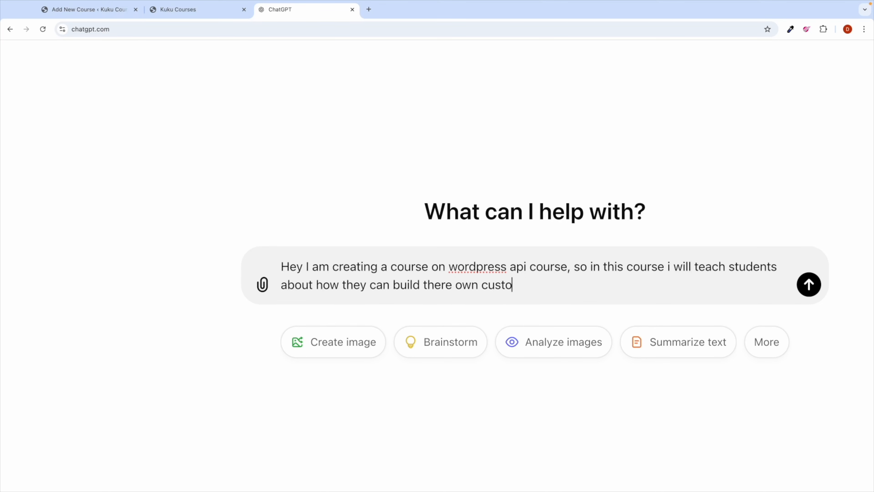
text(m api with wordpress)
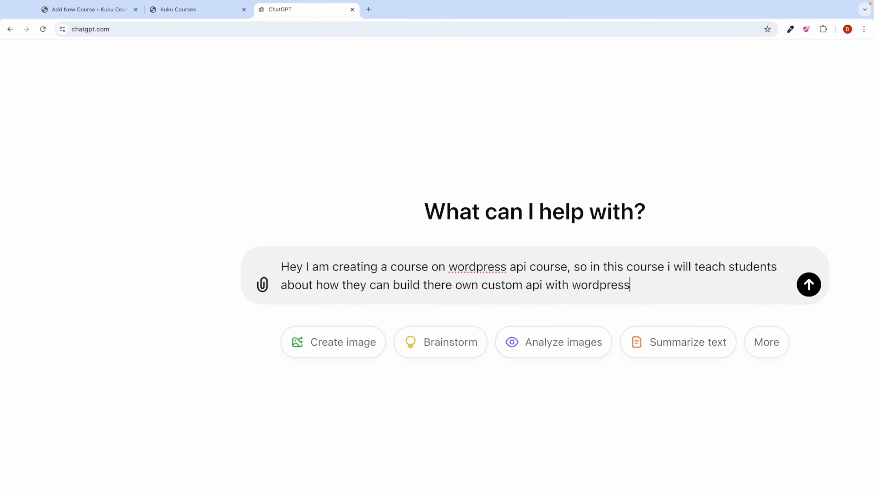
text( and use it f)
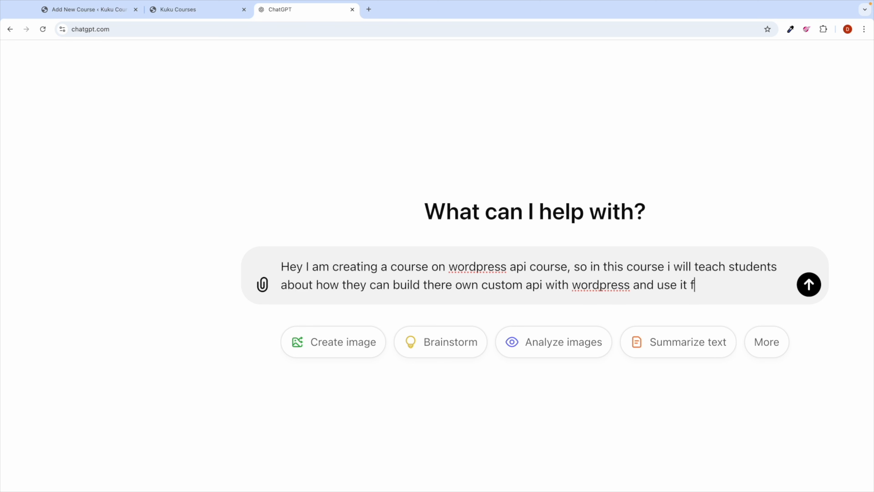
text(or various purpose)
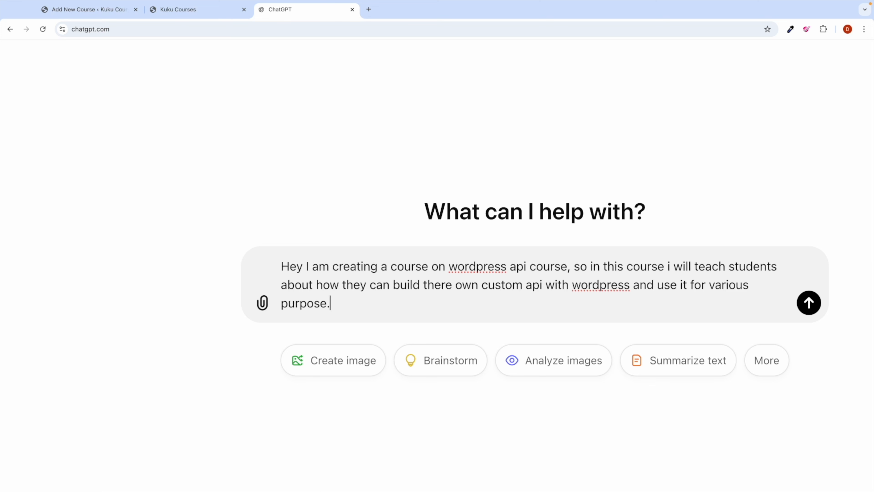
text(. So can you guide m)
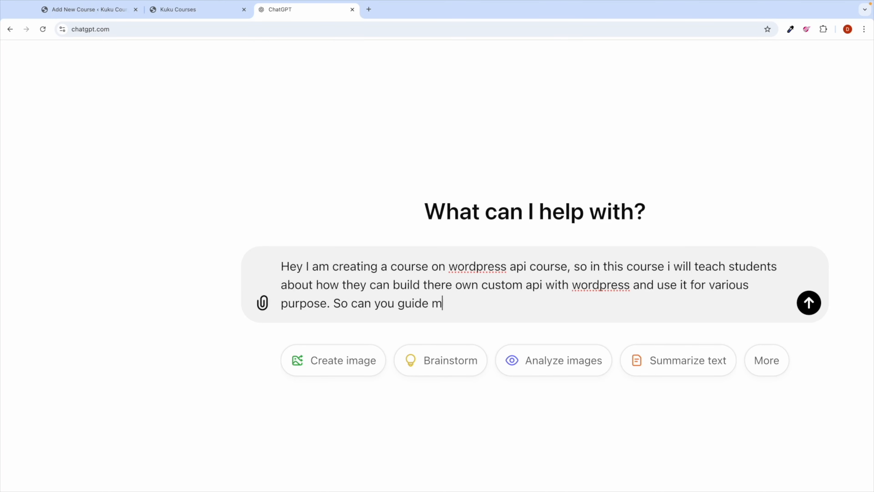
text(e curricum with sec)
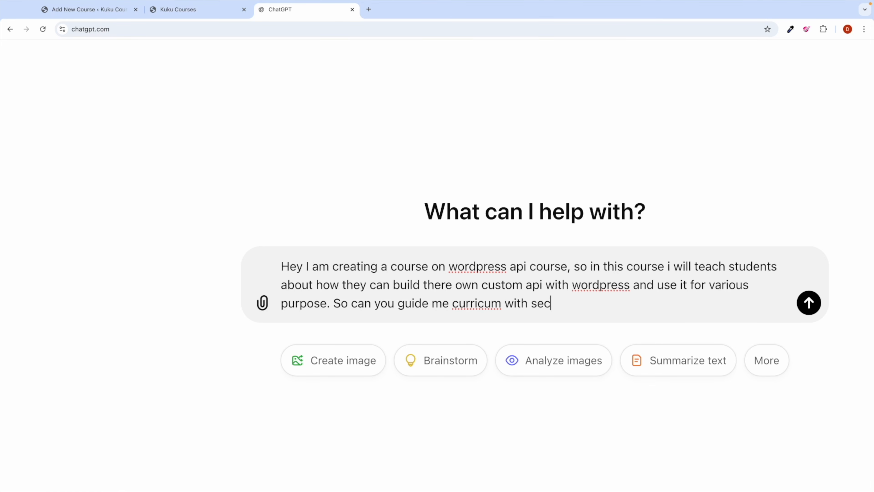
text(tion and lecture wise)
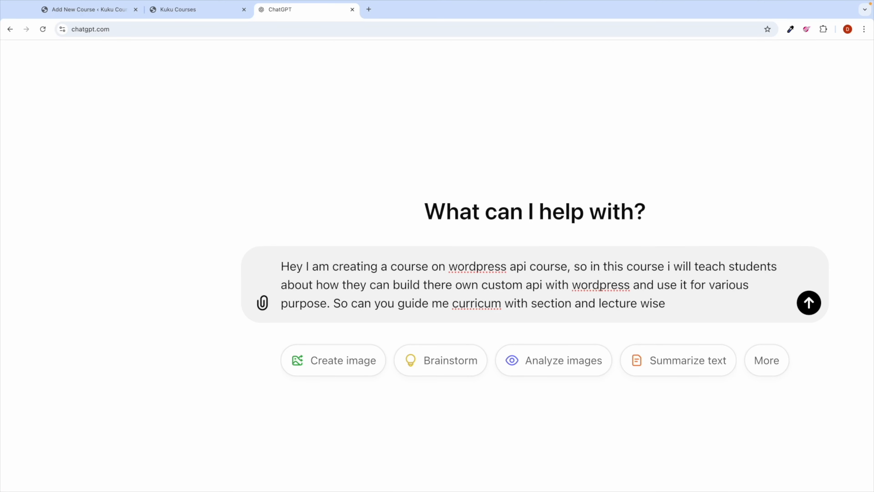
text( just a brainstorm idea.)
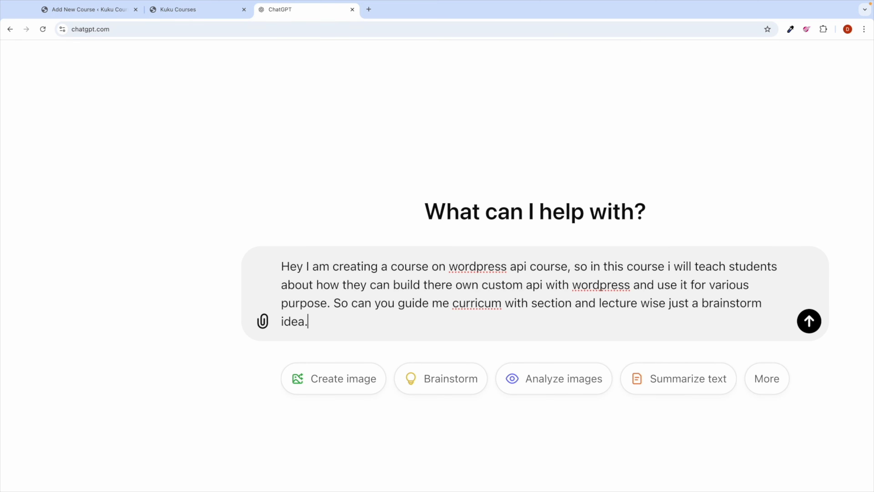
key(Return)
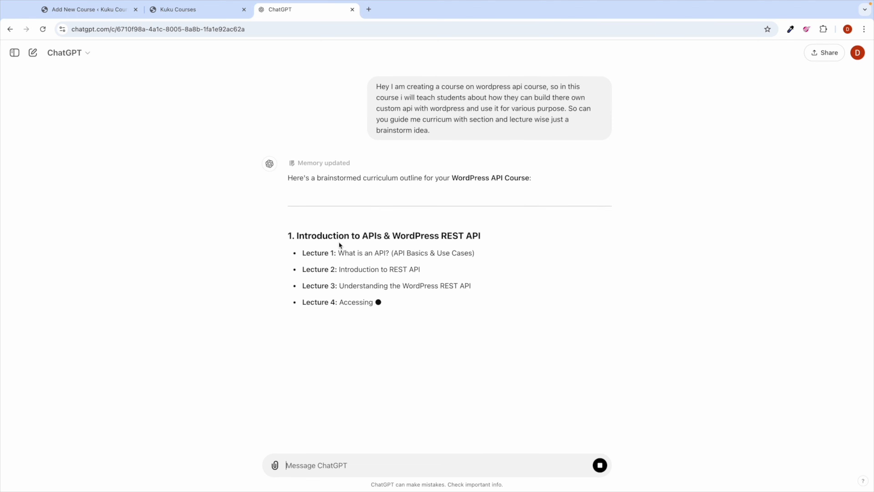
Step: Select the heading 'Introduction to APIs & WordPress REST API' and return to the WordPress course editor
double_click(331, 234)
triple_click(332, 234)
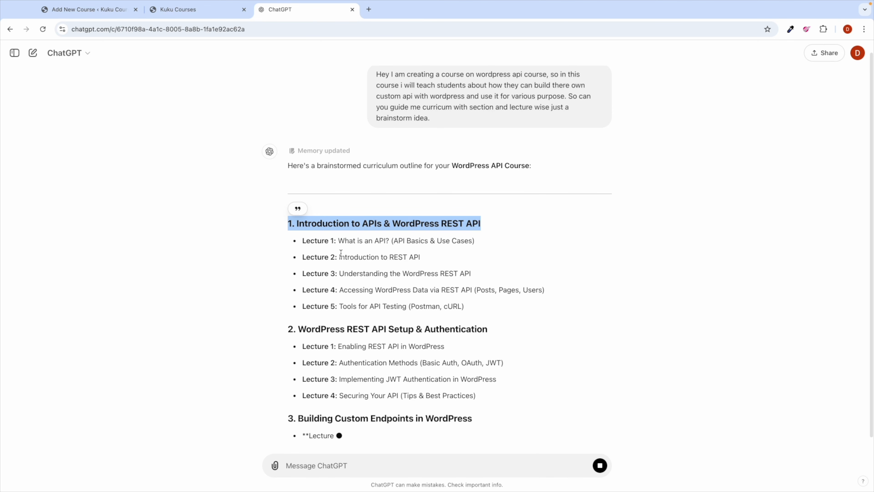
click(350, 272)
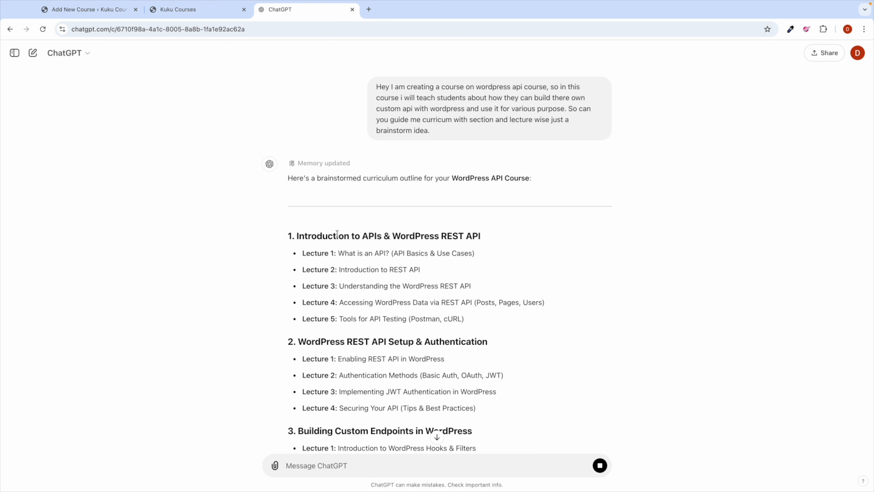
drag(296, 234, 484, 240)
key(ctrl+c)
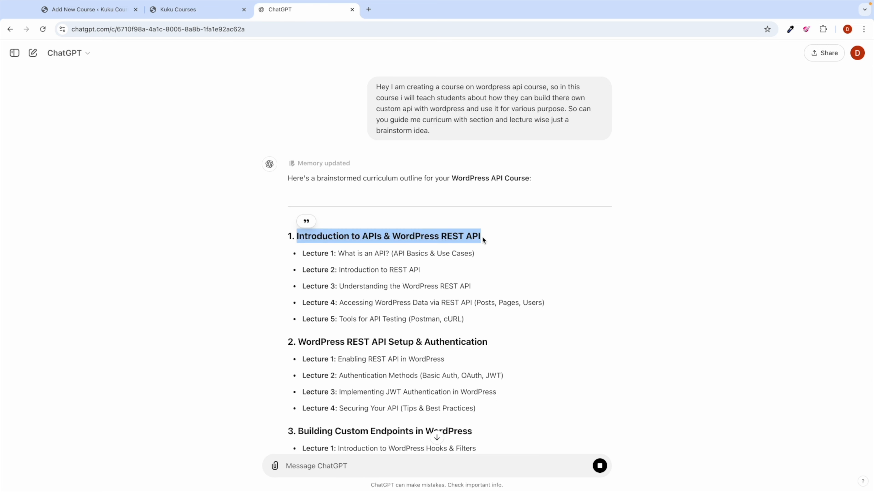
click(88, 9)
scroll(221, 241, down, 10)
scroll(221, 240, down, 8)
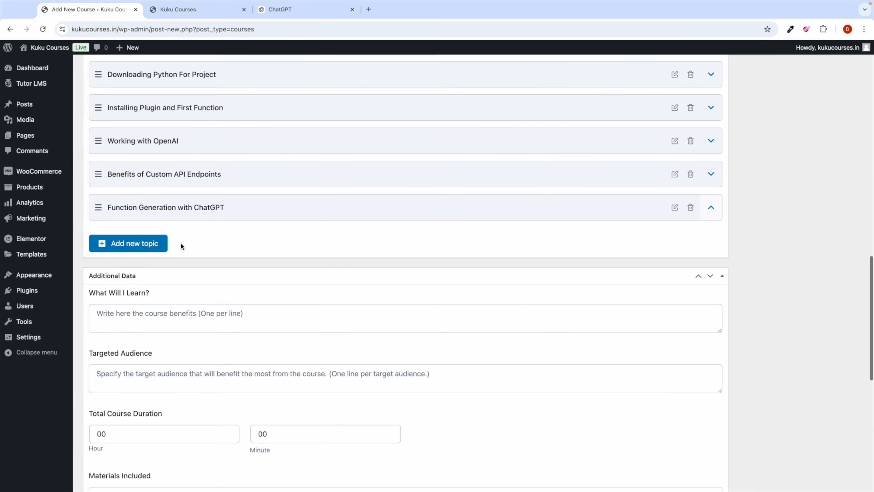
click(147, 246)
click(343, 216)
key(ctrl+v)
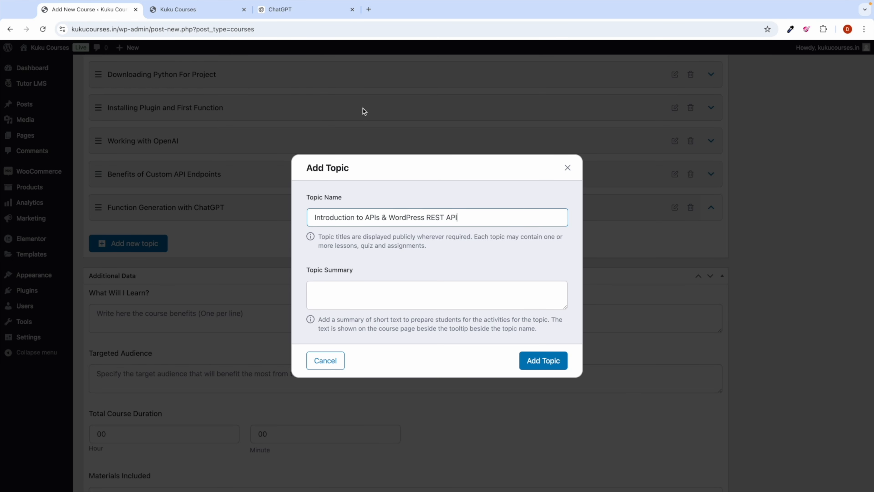
click(527, 368)
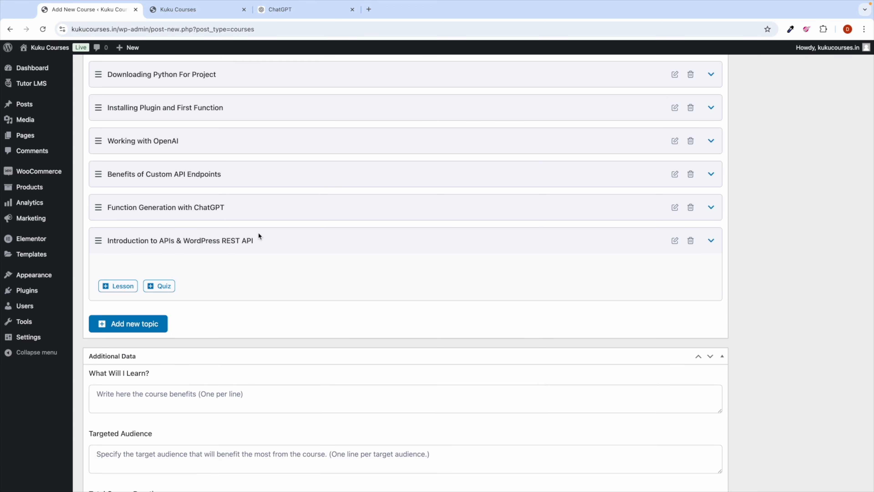
click(280, 9)
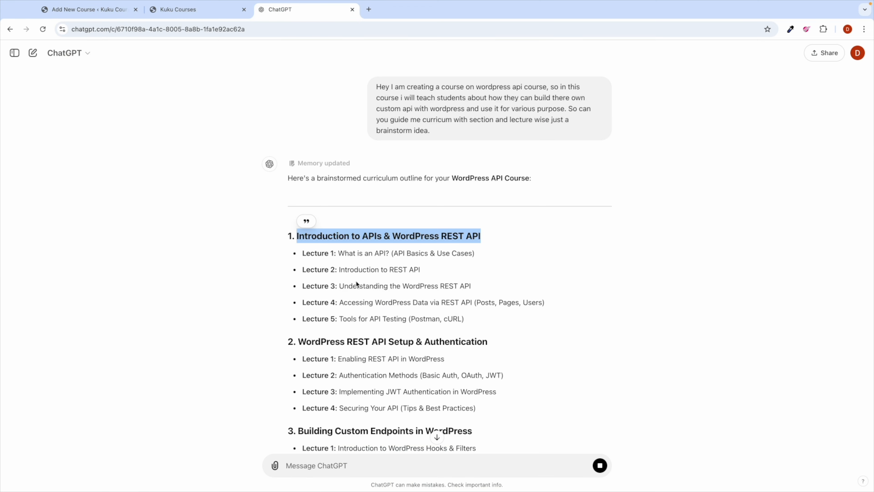
drag(339, 254, 482, 252)
key(super+c)
click(89, 9)
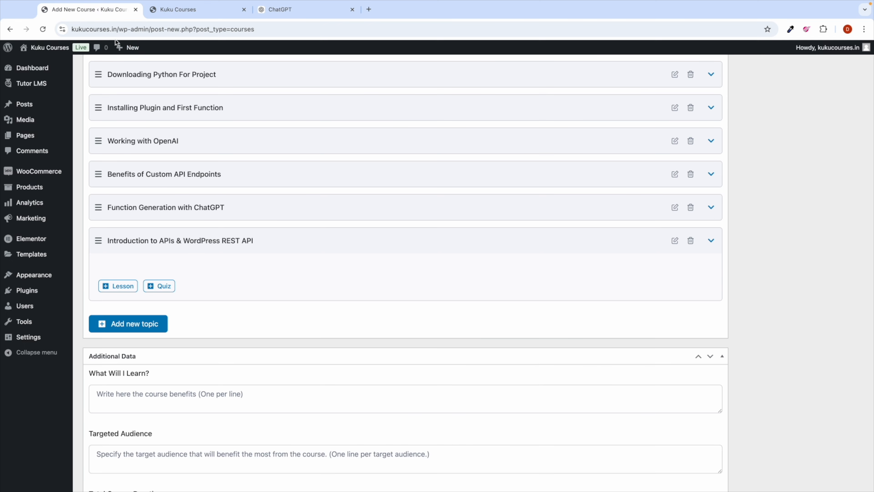
click(118, 286)
triple_click(360, 127)
key(super+v)
click(535, 454)
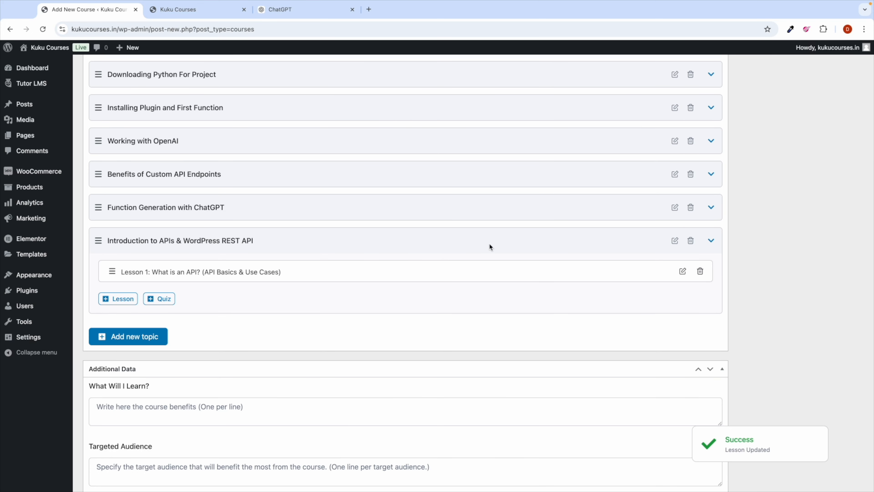
click(700, 271)
click(512, 88)
click(691, 241)
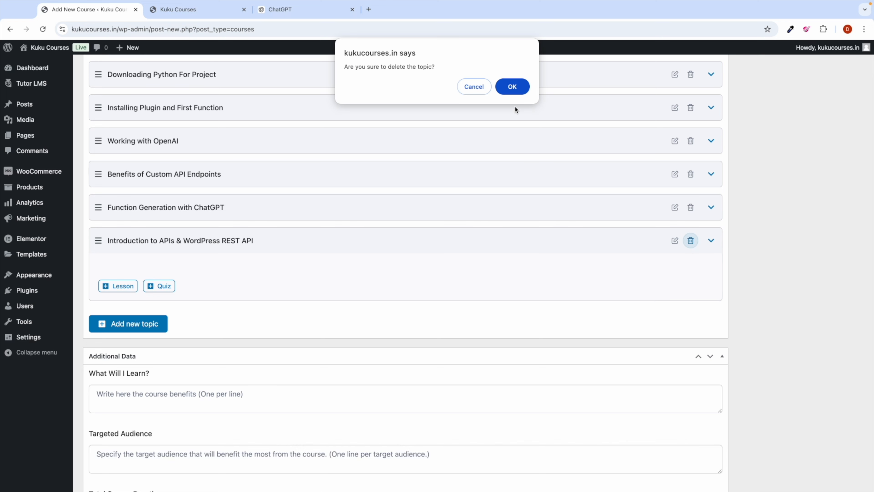
click(513, 90)
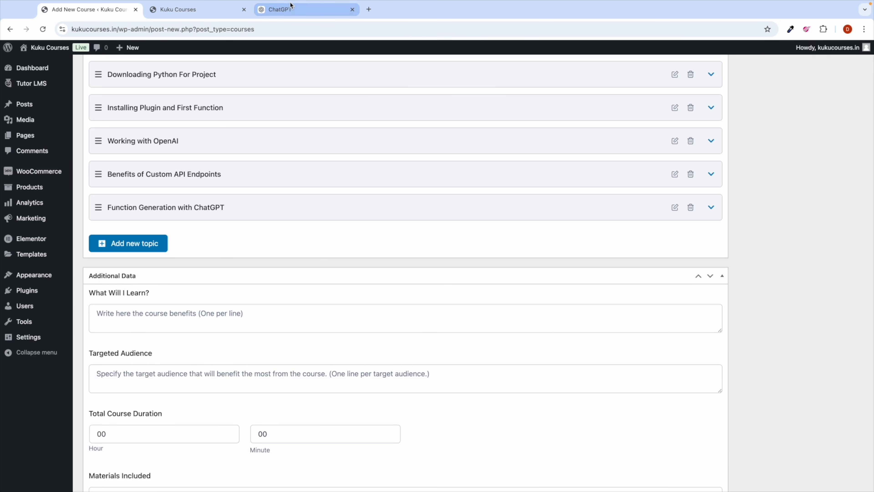
click(291, 6)
scroll(378, 262, down, 2)
Step: Read through the curriculum reply, check the WordPress tab, then begin a follow-up starting 'hey'
scroll(378, 262, down, 3)
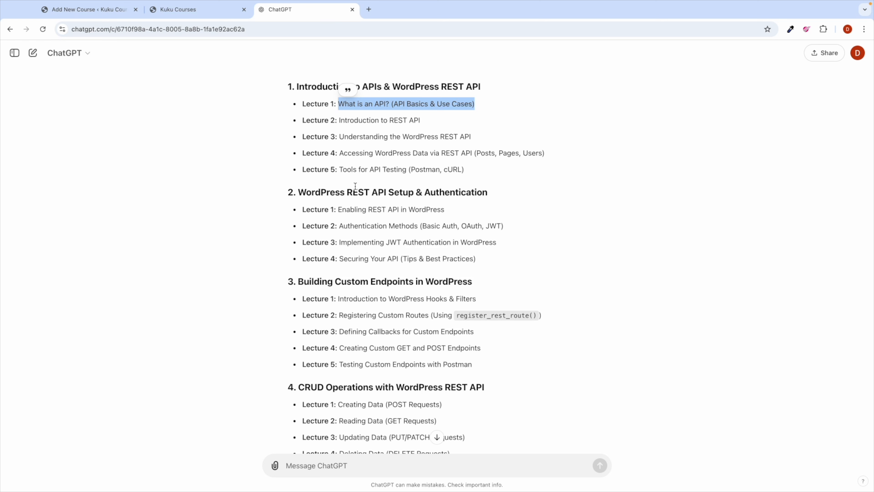
scroll(355, 186, down, 10)
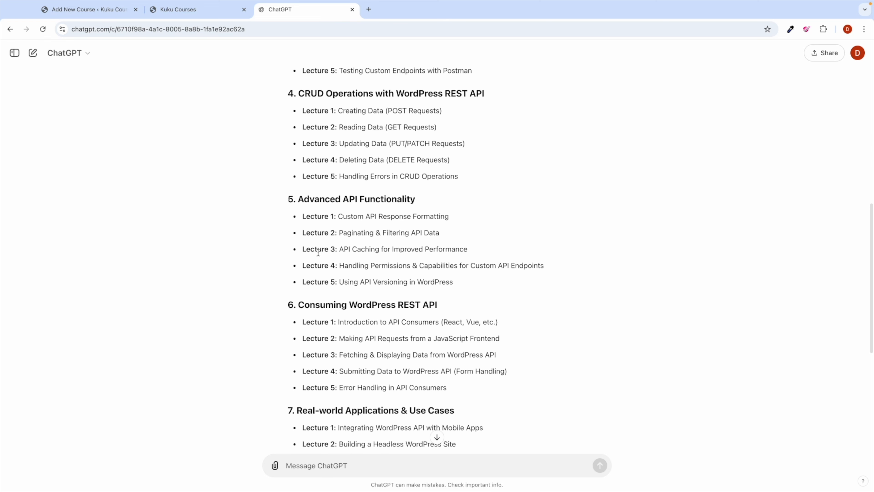
scroll(318, 253, down, 9)
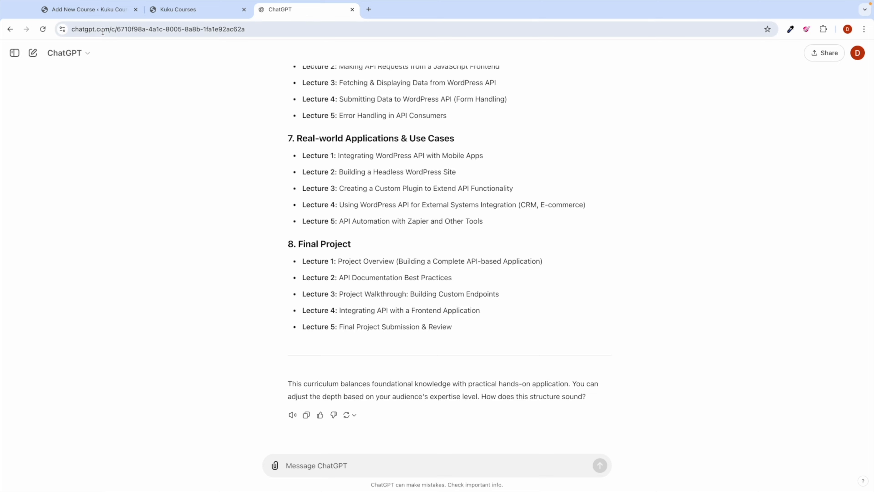
click(88, 11)
scroll(236, 222, up, 15)
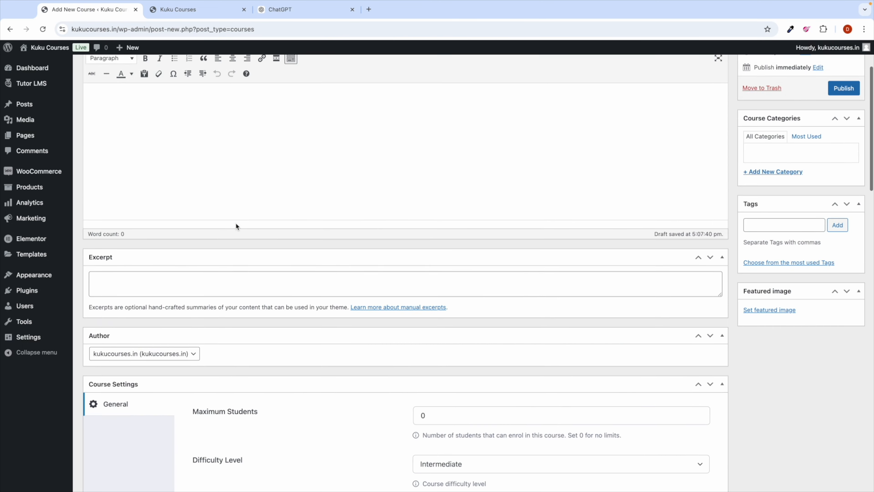
scroll(236, 224, up, 3)
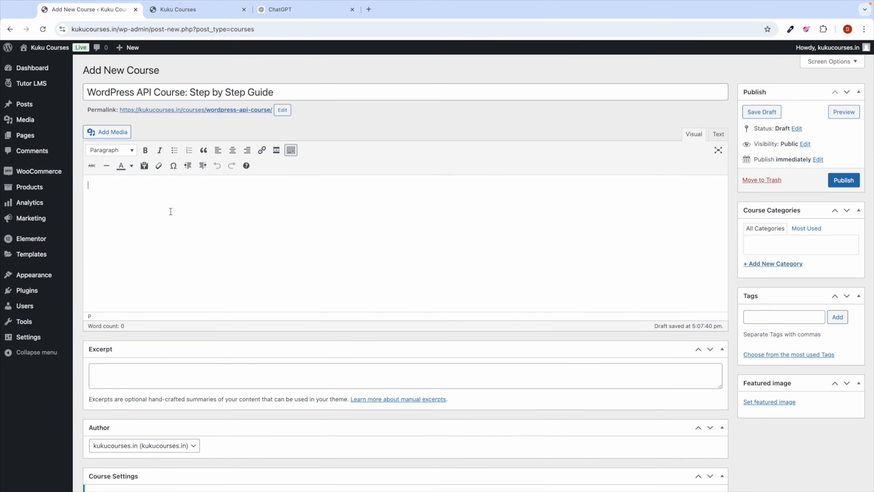
click(292, 15)
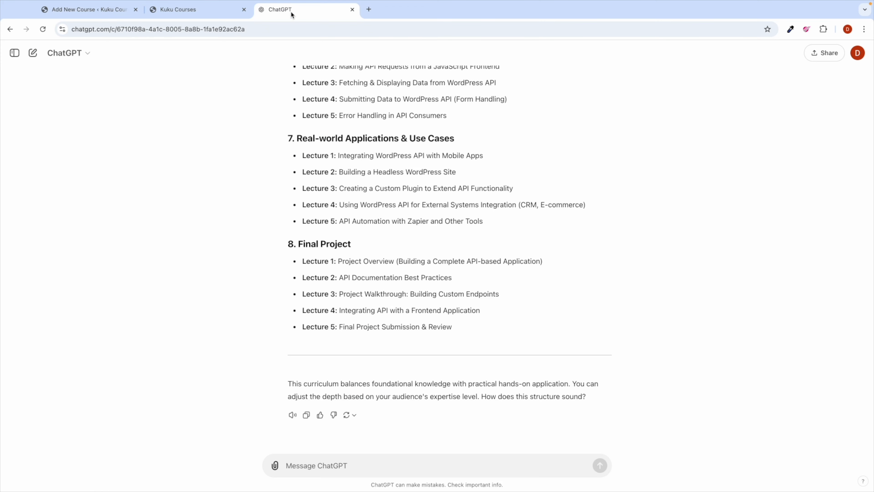
click(300, 462)
text(hey c)
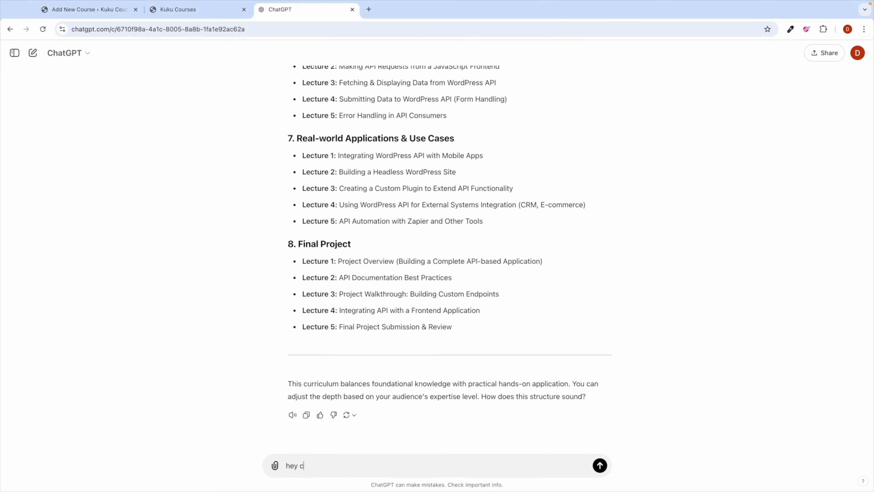
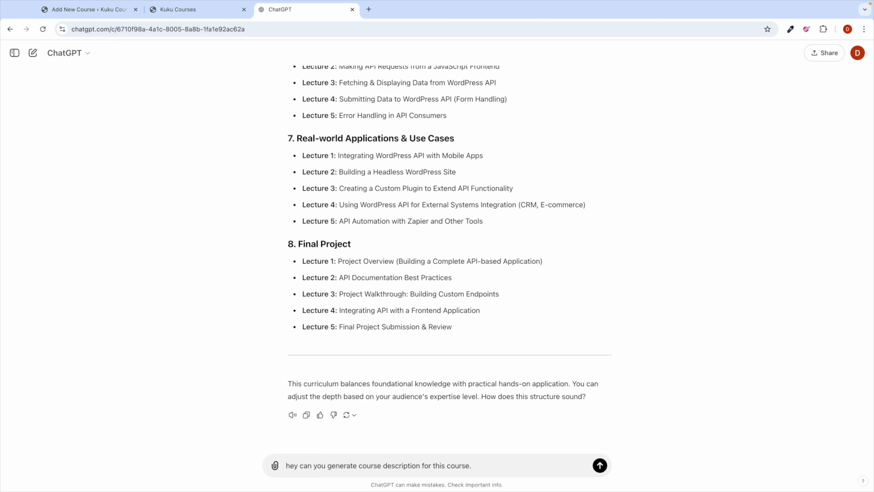
Step: Expand the Setup WordPress Site topic in the course editor to view its lessons
click(93, 15)
scroll(229, 258, down, 15)
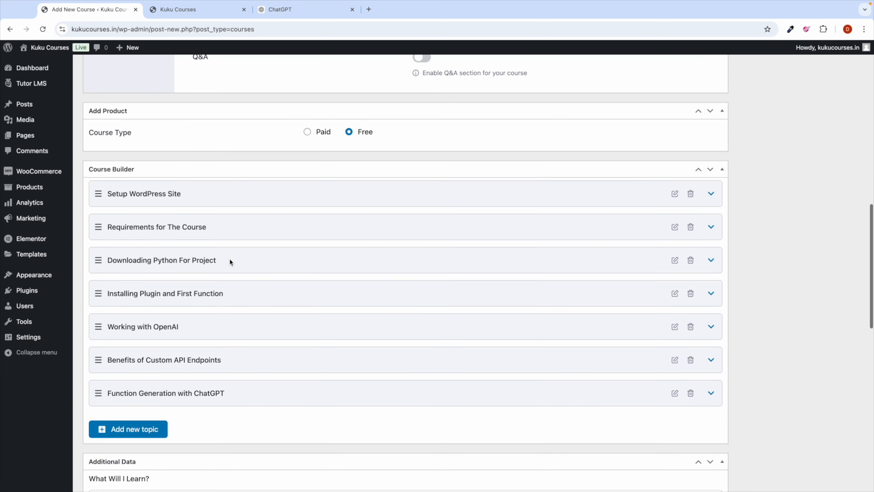
click(225, 146)
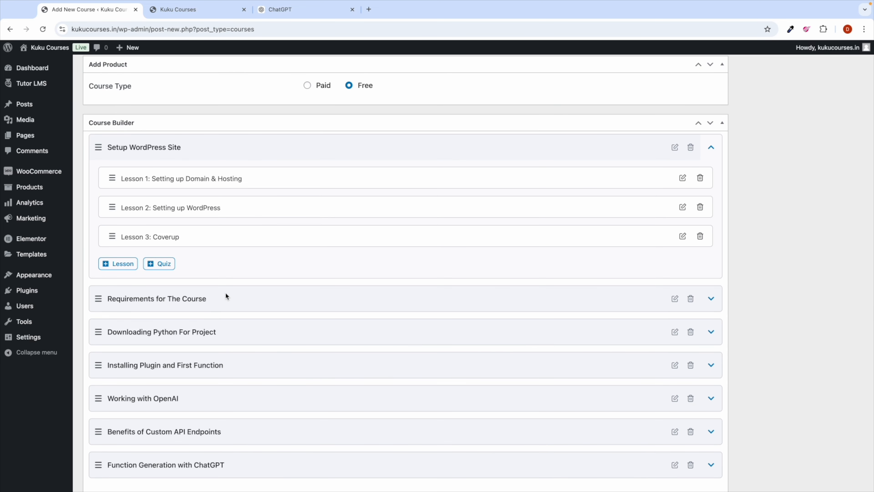
scroll(228, 296, down, 5)
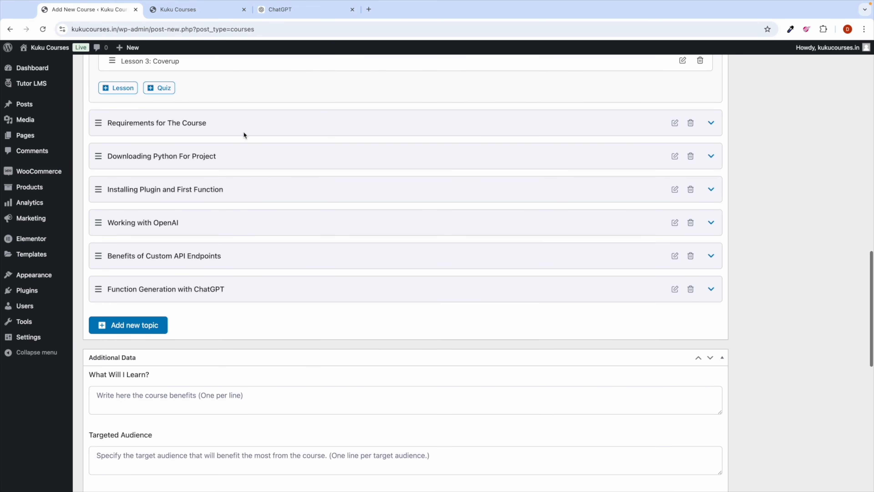
Step: Send ChatGPT the prepared request for a course description
click(285, 11)
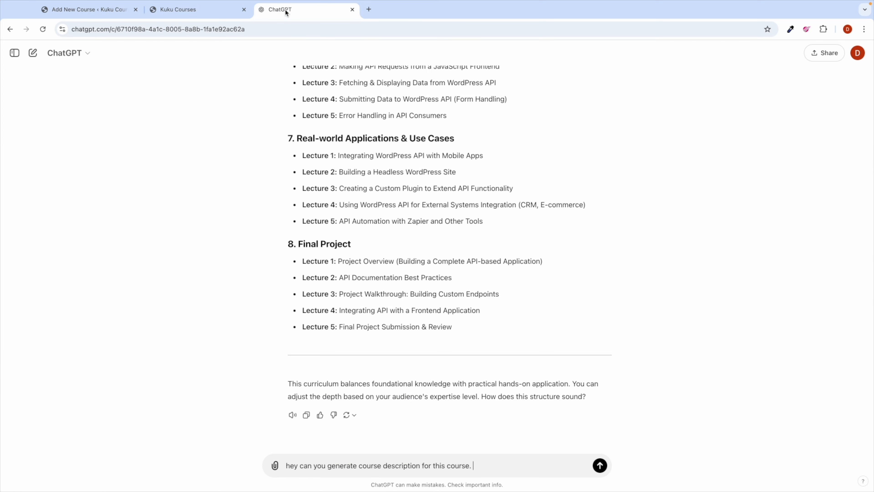
click(483, 466)
click(600, 466)
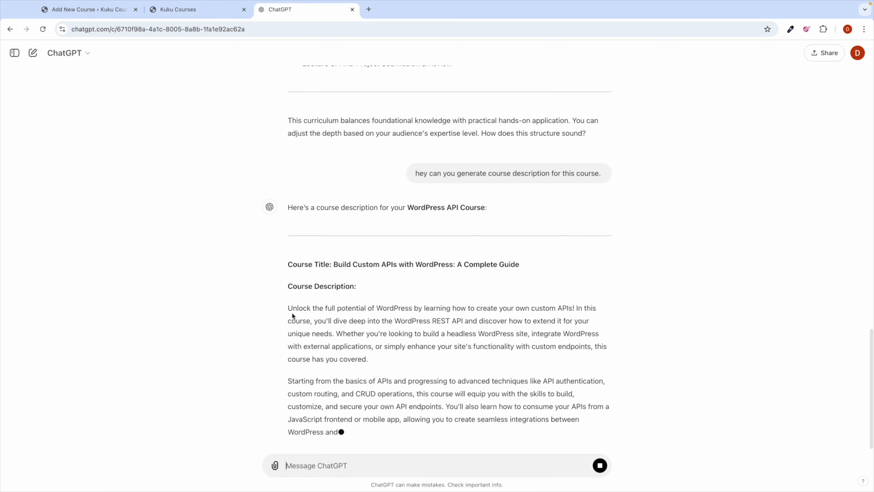
Step: Copy ChatGPT's two-paragraph course description into the WordPress course editor
scroll(292, 286, up, 1)
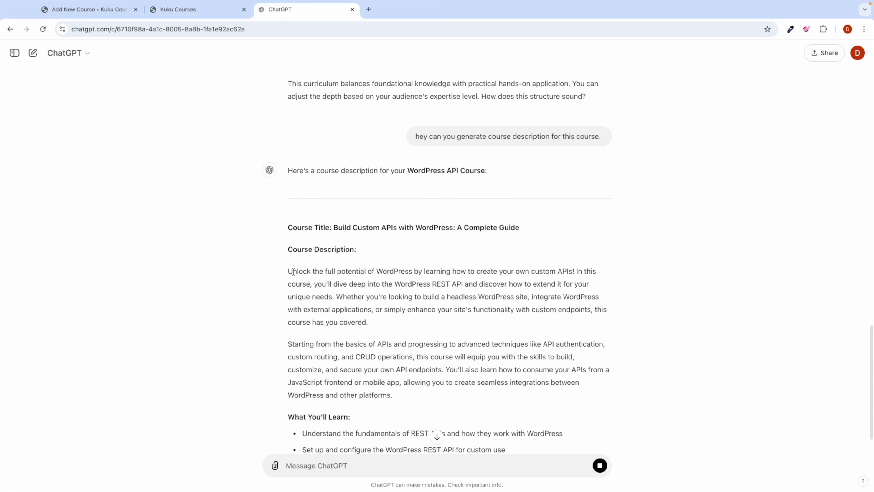
click(289, 269)
drag(289, 269, 405, 396)
key(super+c)
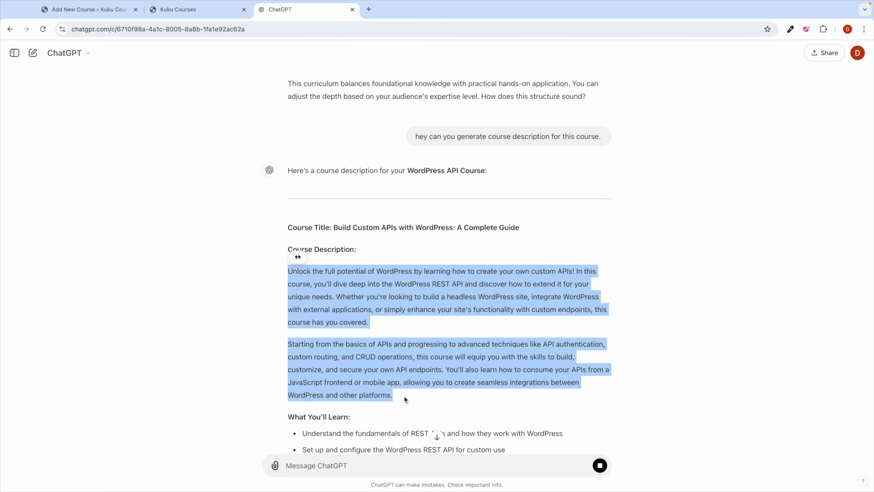
click(79, 20)
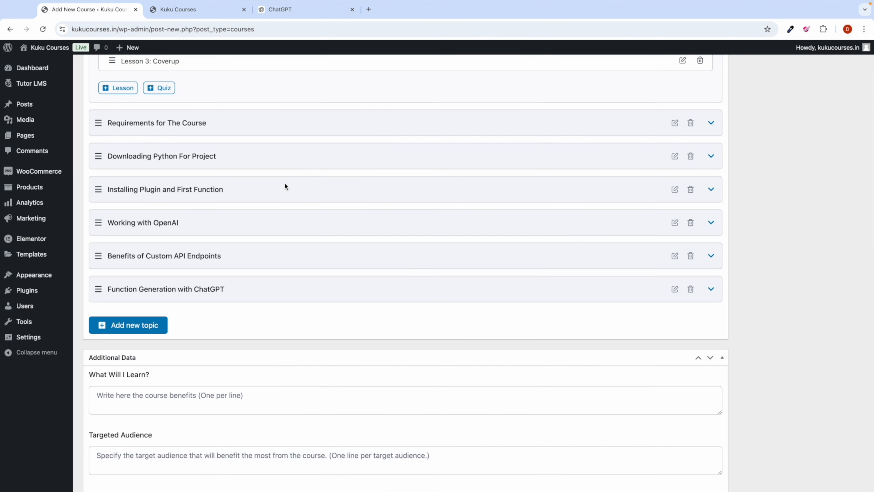
scroll(285, 183, up, 20)
click(135, 210)
key(super+v)
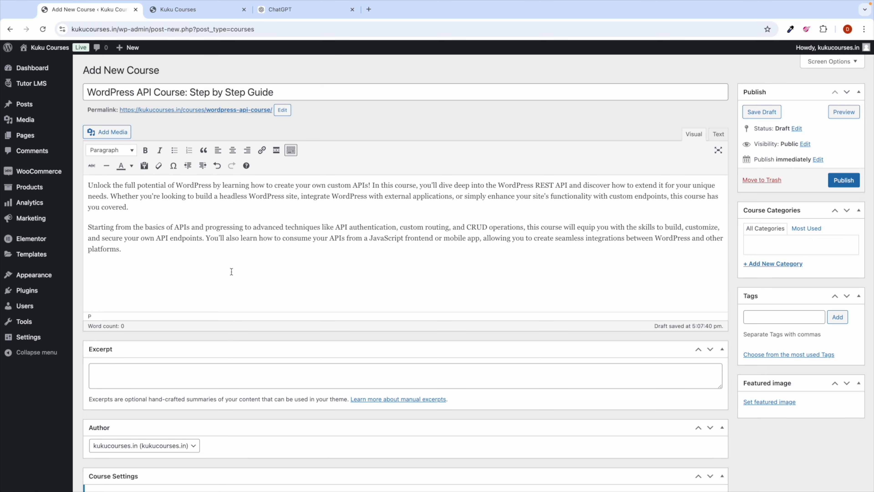
scroll(231, 271, down, 10)
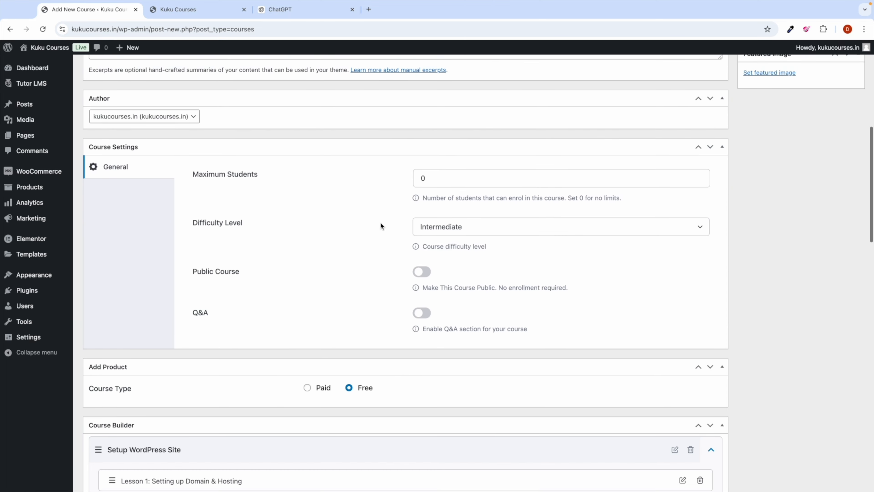
scroll(380, 224, up, 10)
scroll(433, 293, down, 11)
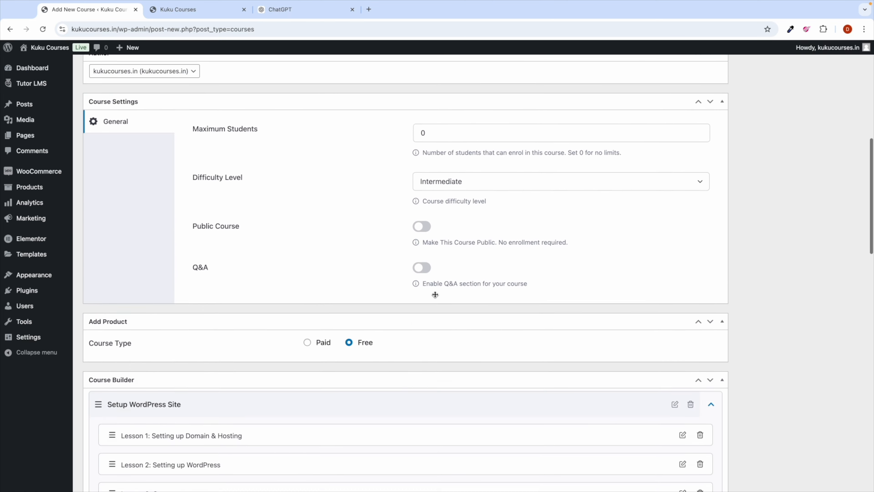
scroll(435, 295, down, 15)
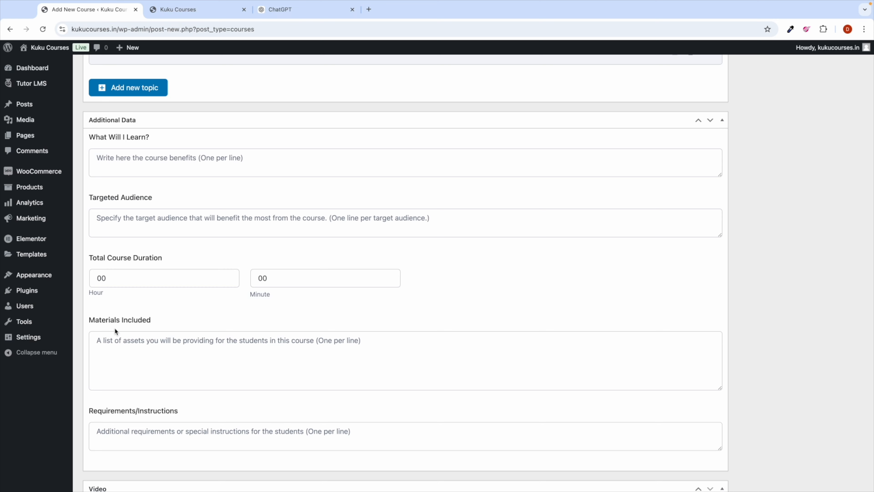
scroll(150, 416, down, 3)
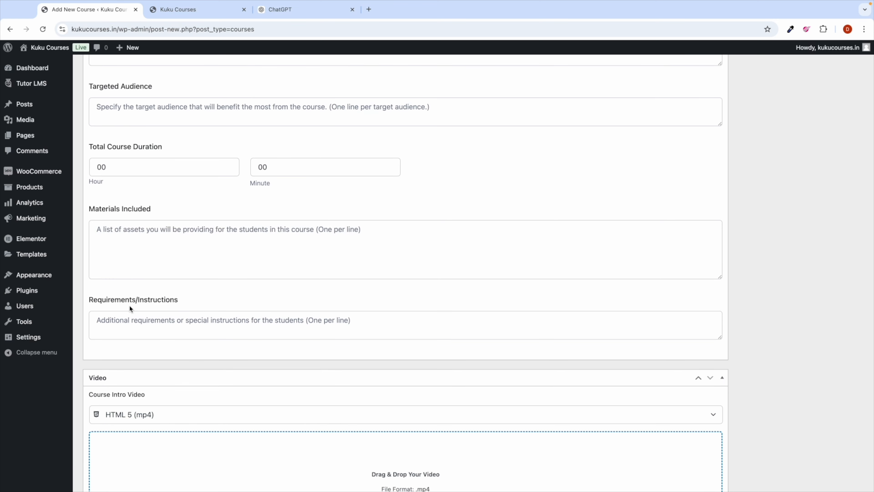
Step: Paste the first learning outcome into the What Will I Learn? field
click(294, 15)
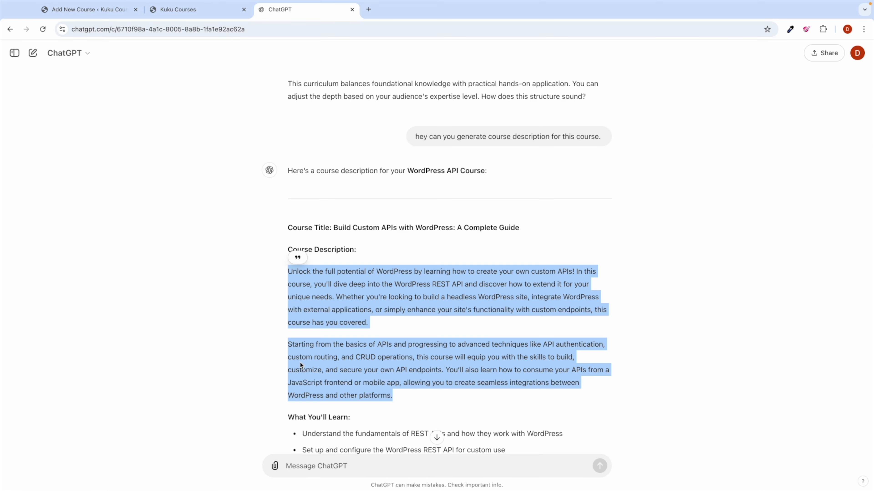
scroll(300, 365, down, 5)
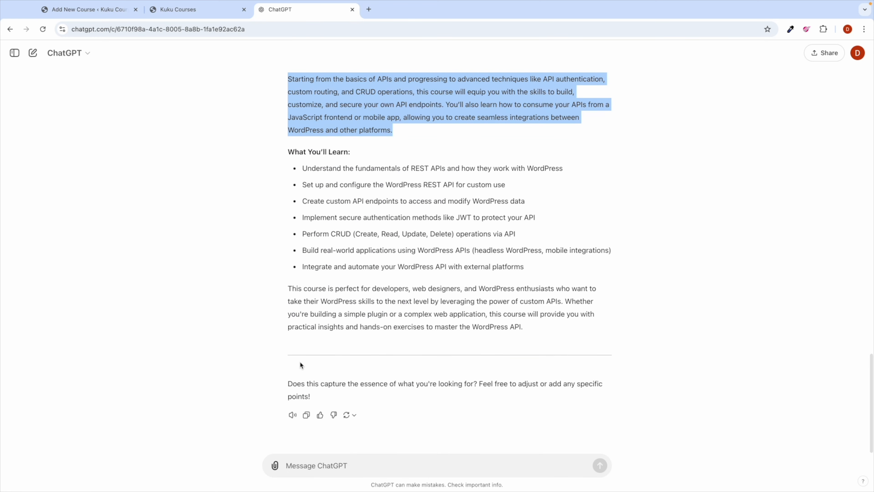
click(298, 468)
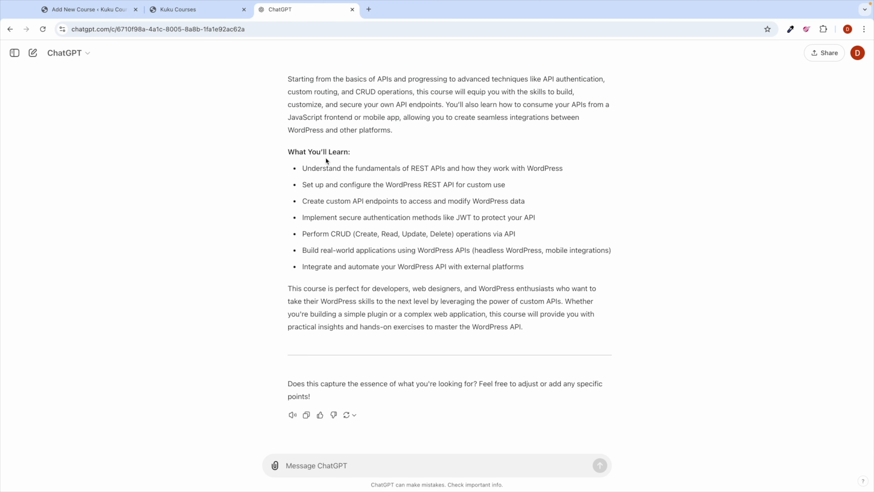
triple_click(336, 169)
key(super+c)
click(83, 9)
scroll(172, 168, up, 10)
scroll(171, 168, down, 3)
click(121, 313)
key(super+v)
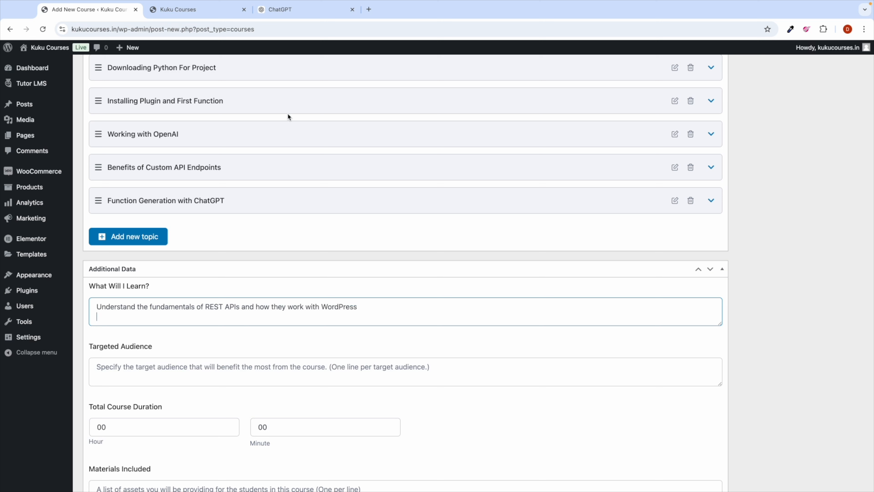
Step: Add the second learning outcome on a new line in What Will I Learn?
click(286, 11)
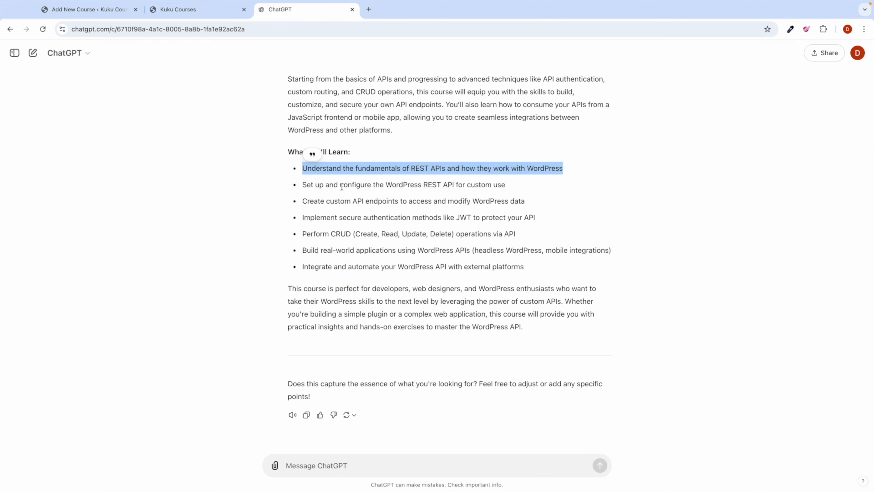
triple_click(320, 185)
key(ctrl+c)
click(87, 10)
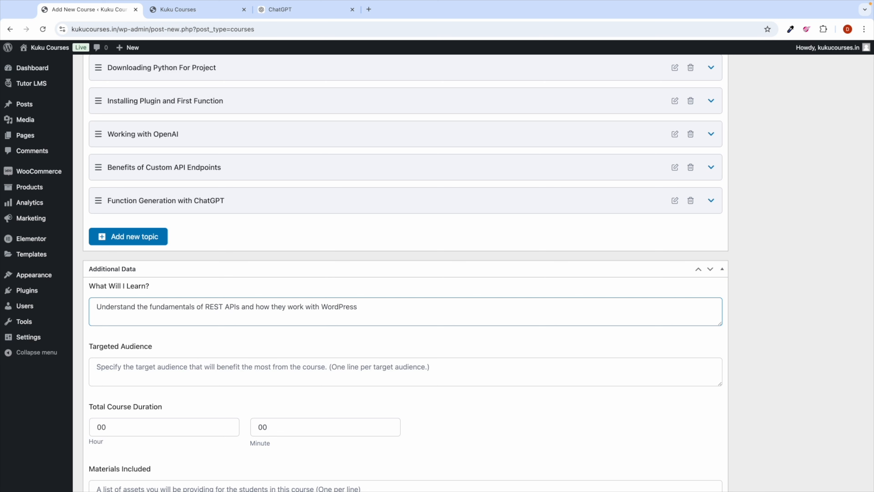
key(Return)
key(ctrl+v)
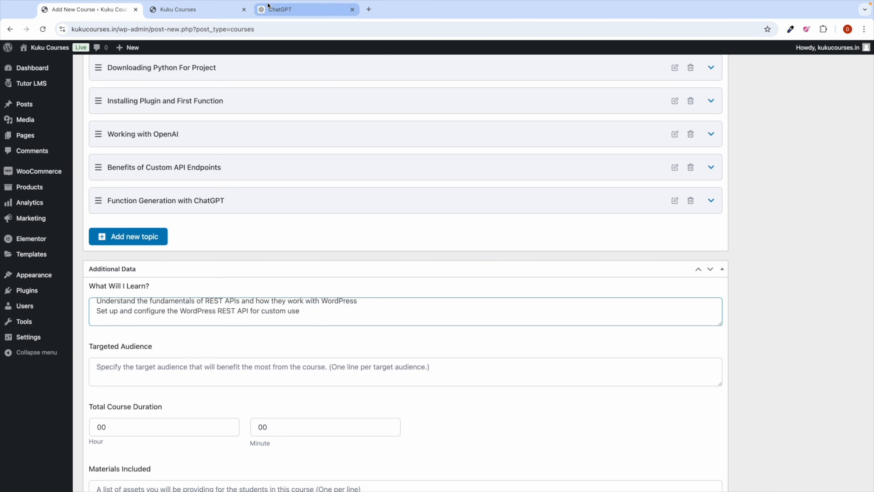
Step: Replace the What Will I Learn? contents with all seven outcomes pasted at once
click(272, 10)
drag(525, 272, 299, 174)
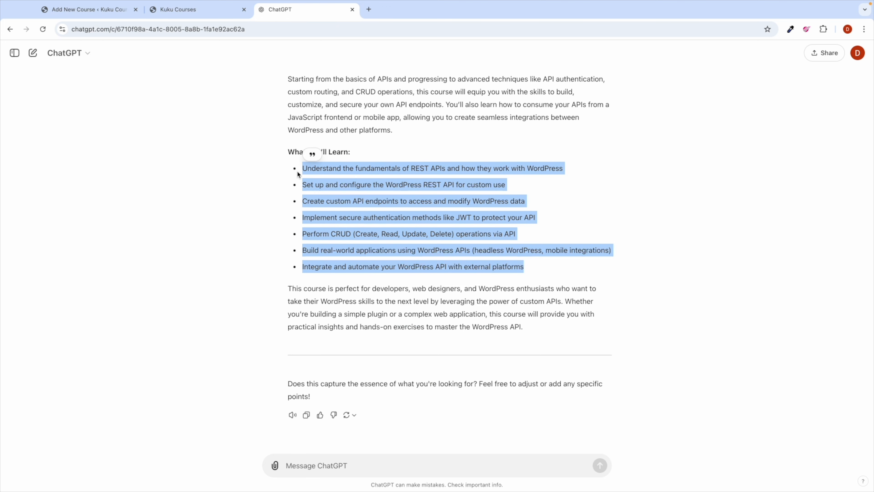
click(69, 9)
key(ctrl+a)
key(BackSpace)
key(ctrl+v)
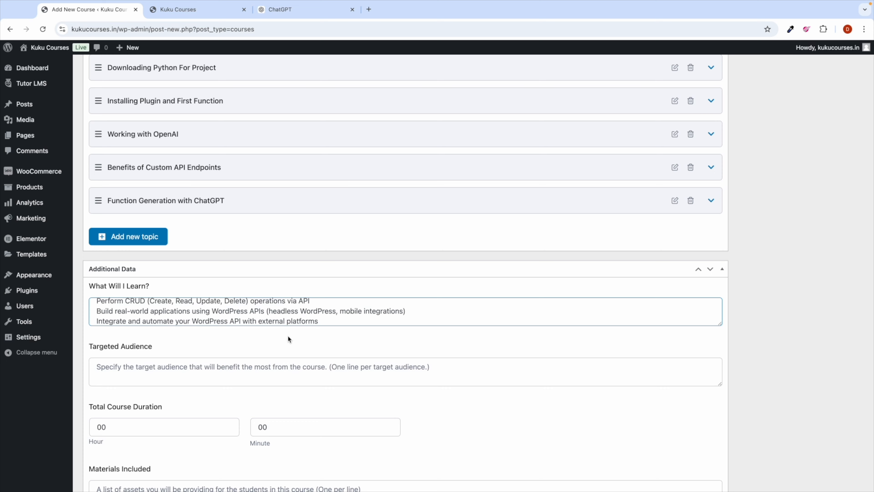
click(287, 350)
scroll(286, 350, down, 3)
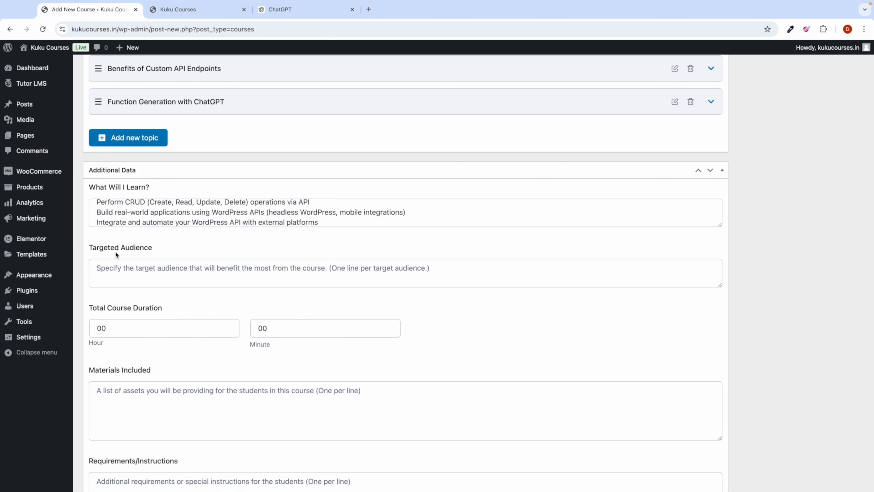
scroll(134, 267, down, 3)
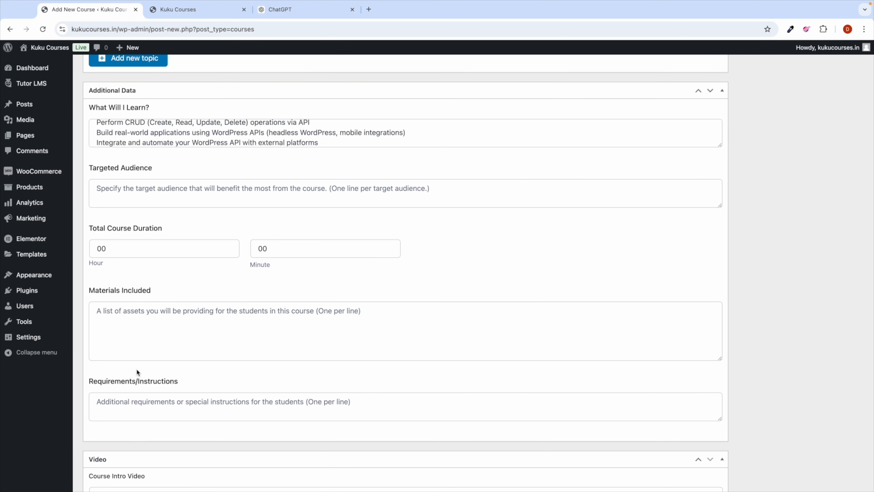
click(313, 10)
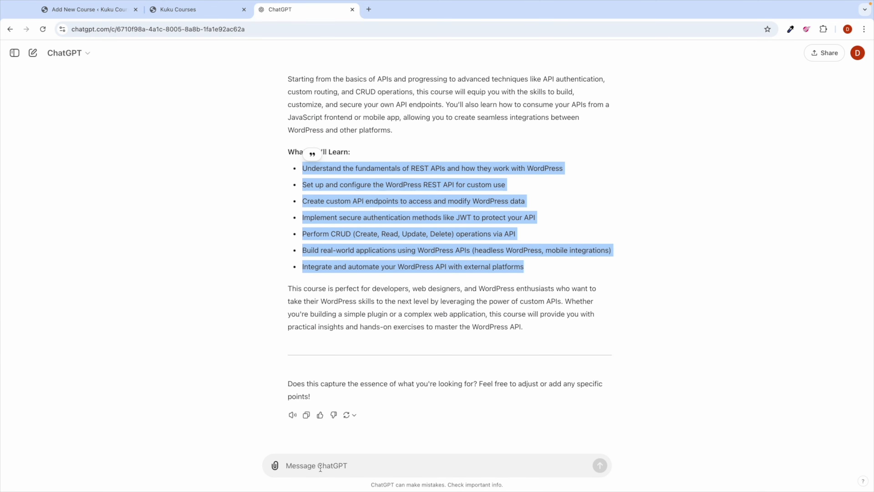
Step: Ask ChatGPT 'Who will be target audience and requirments for this course?' and select the audience list
click(301, 467)
text(Wh)
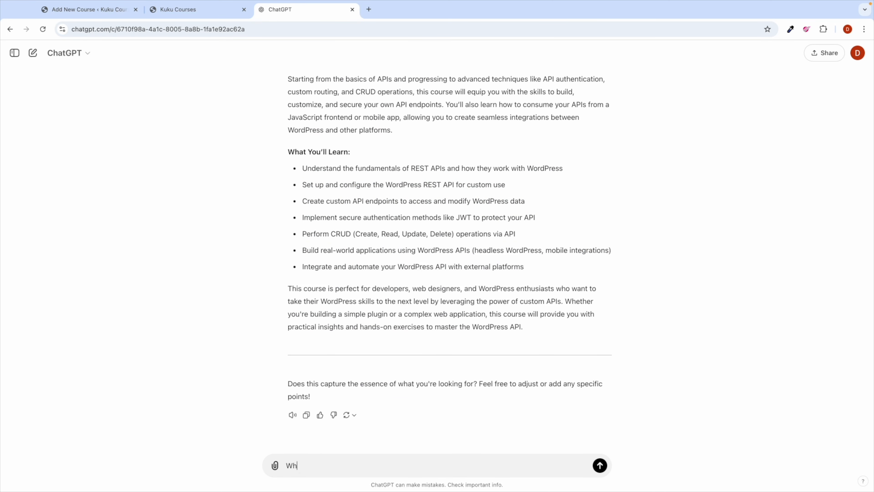
text(o will be target audience and requirment)
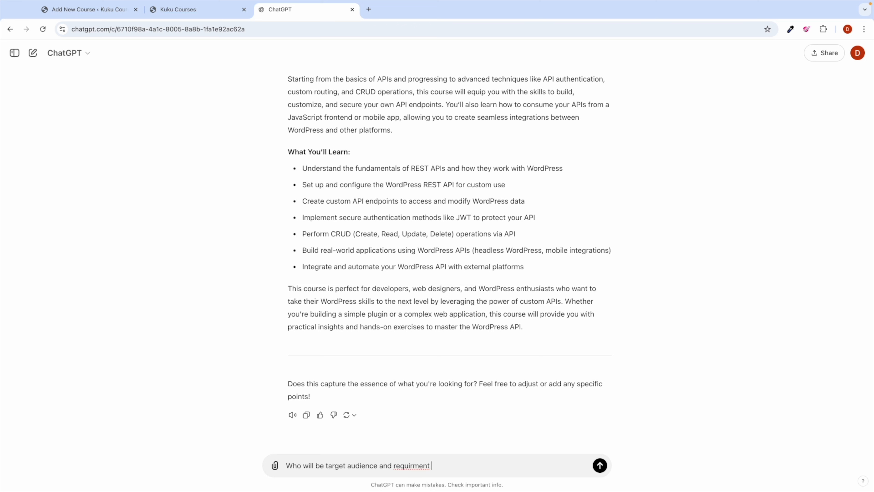
text(s for this course?)
key(Return)
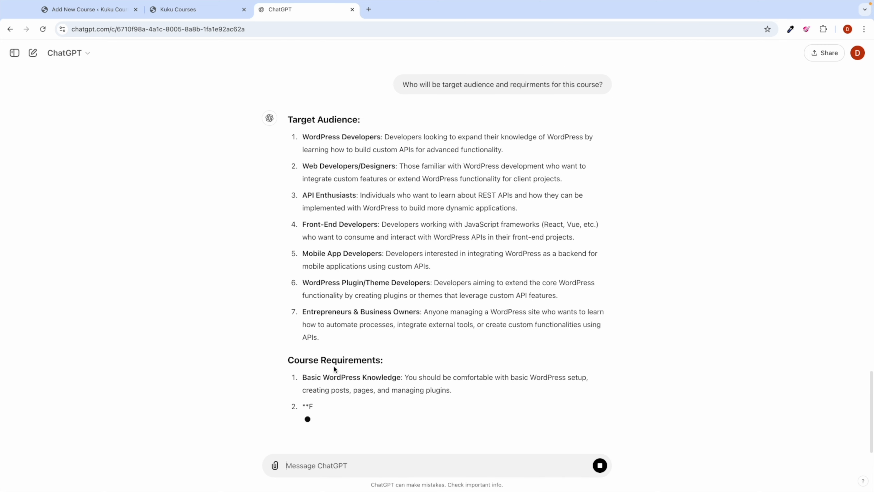
scroll(334, 369, up, 1)
drag(322, 377, 303, 177)
Step: Paste ChatGPT's target audience groups into the Targeted Audience field
click(69, 11)
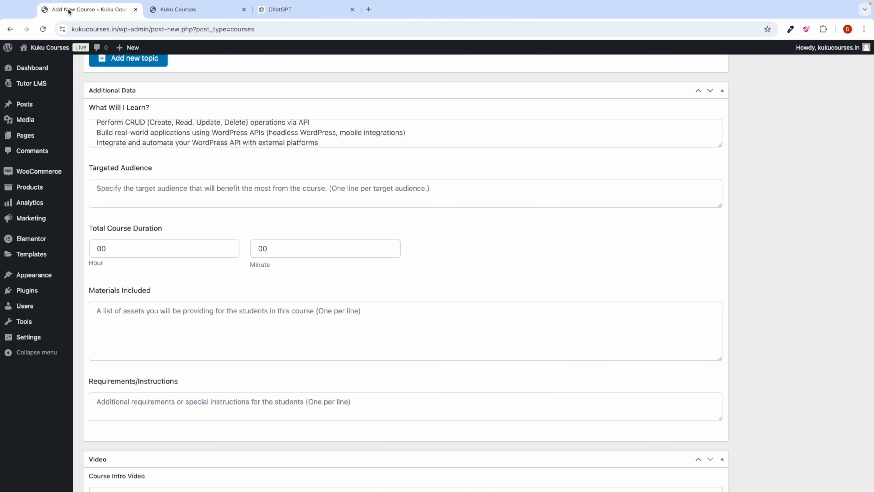
click(123, 189)
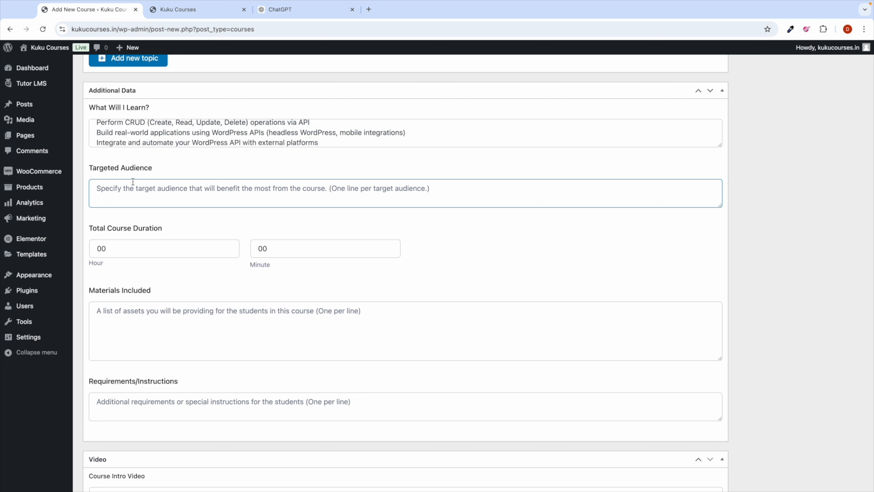
key(ctrl+v)
scroll(185, 196, up, 5)
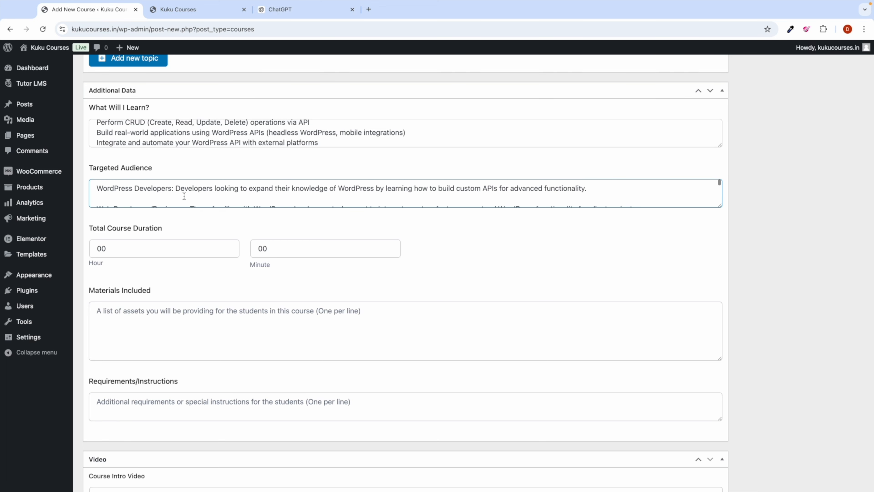
scroll(213, 222, down, 3)
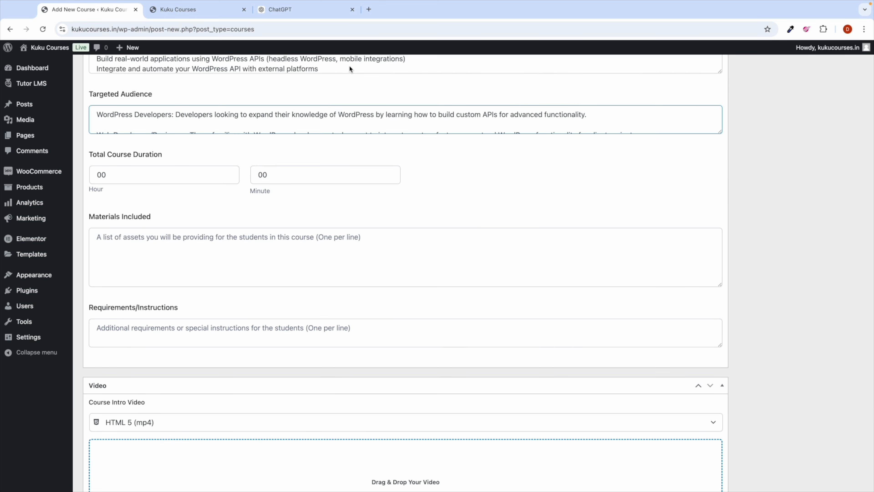
Step: Copy the six Course Requirements items into the Requirements/Instructions field
click(297, 15)
scroll(394, 358, down, 5)
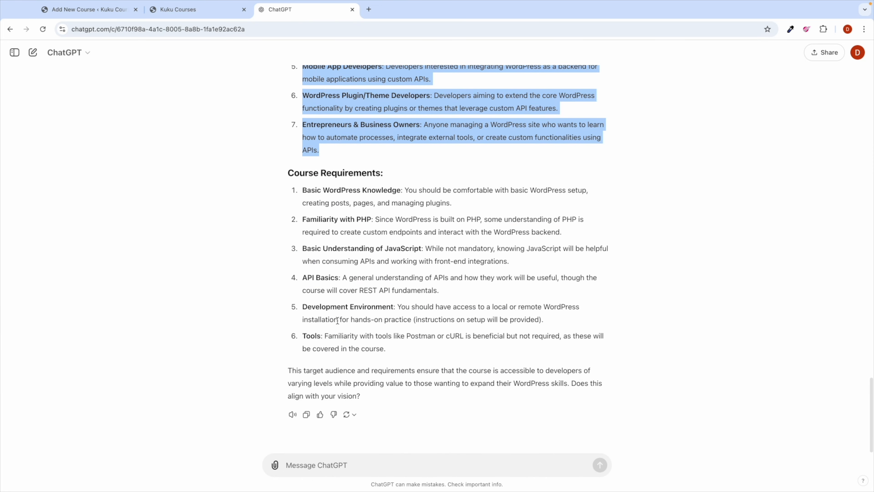
drag(392, 354, 302, 194)
key(super+c)
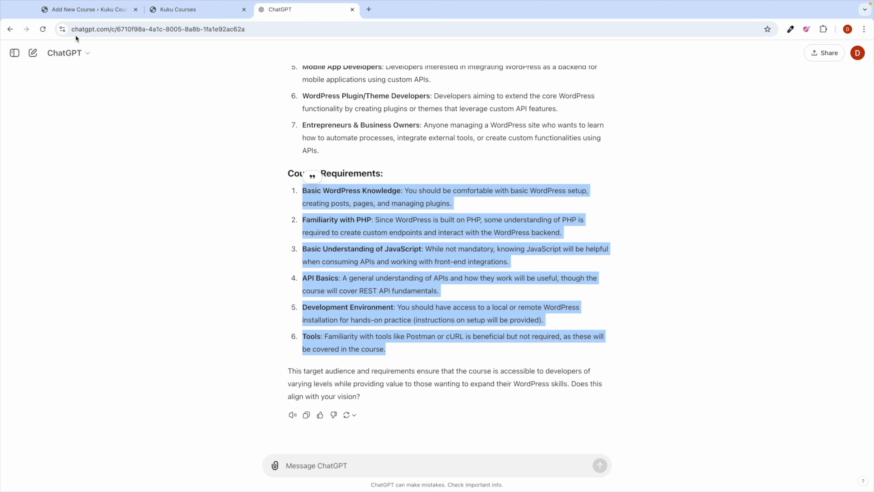
click(65, 10)
click(112, 328)
key(super+v)
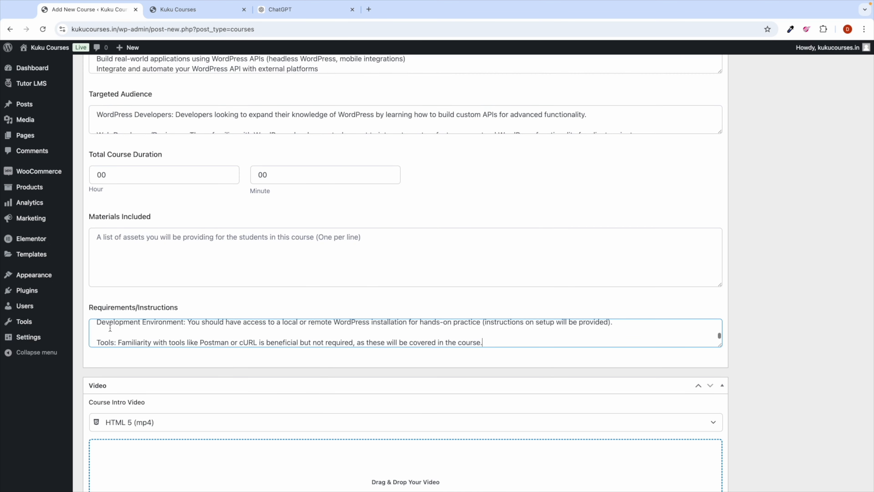
scroll(361, 338, down, 5)
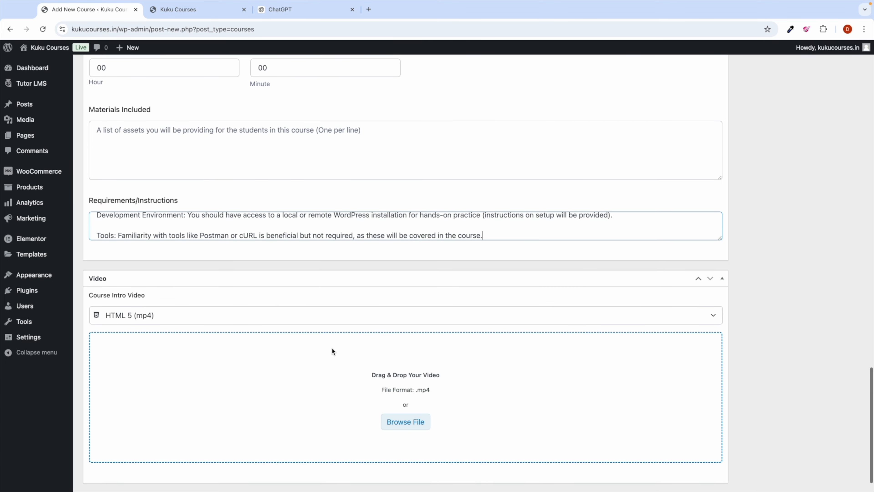
scroll(433, 302, up, 20)
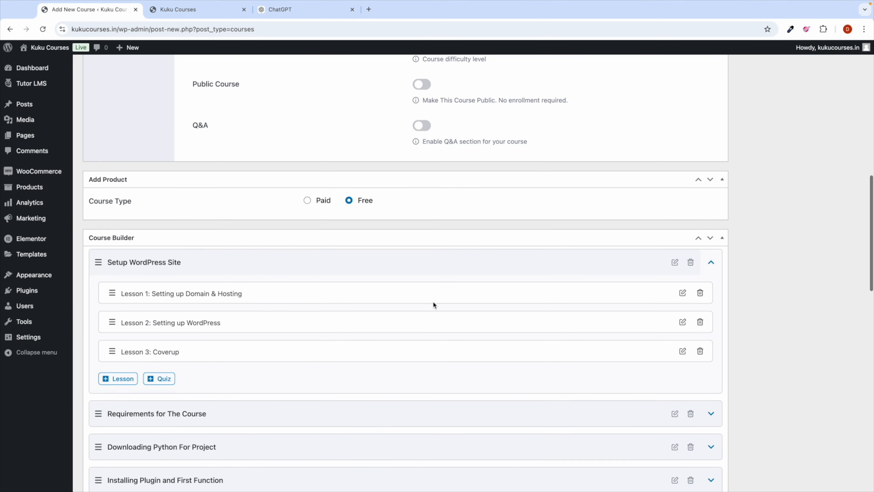
scroll(433, 302, down, 1)
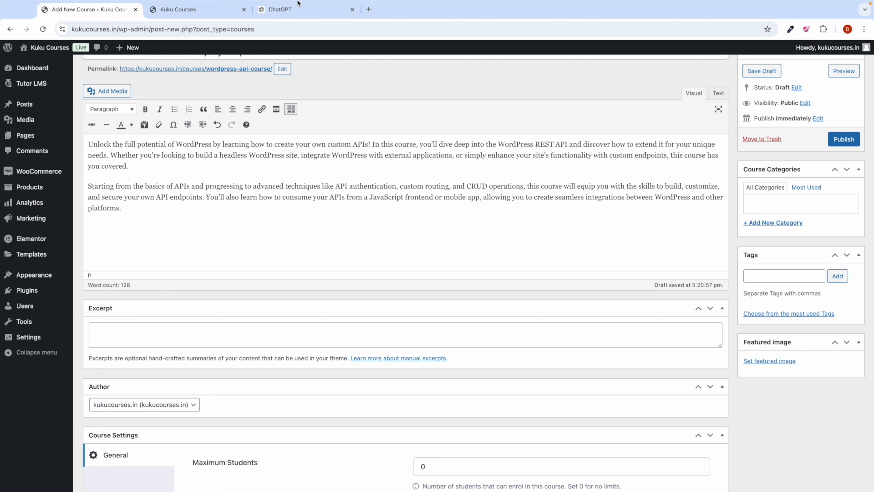
click(298, 8)
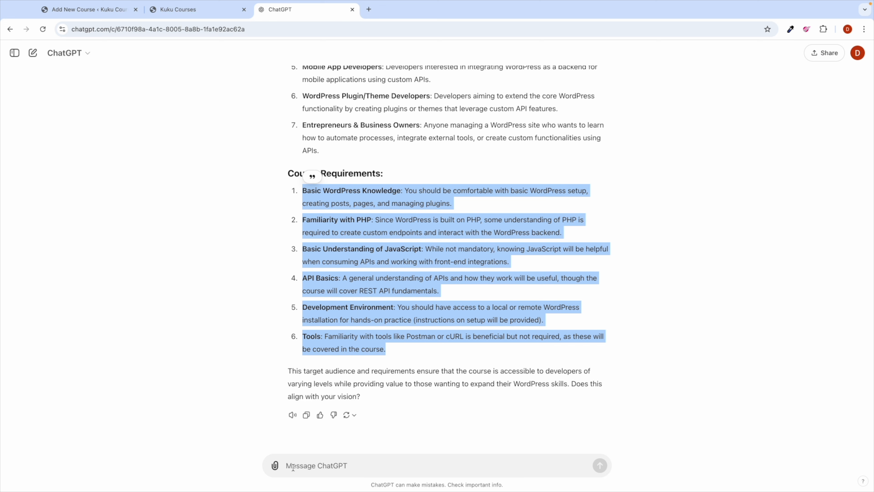
Step: Have ChatGPT generate a course cover image and download it as a webp file
click(292, 463)
text(generate)
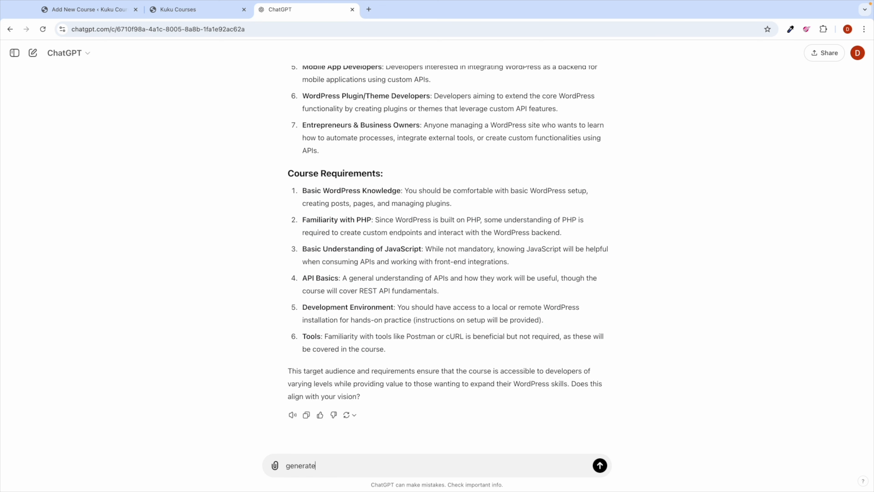
text( image for this course cover page)
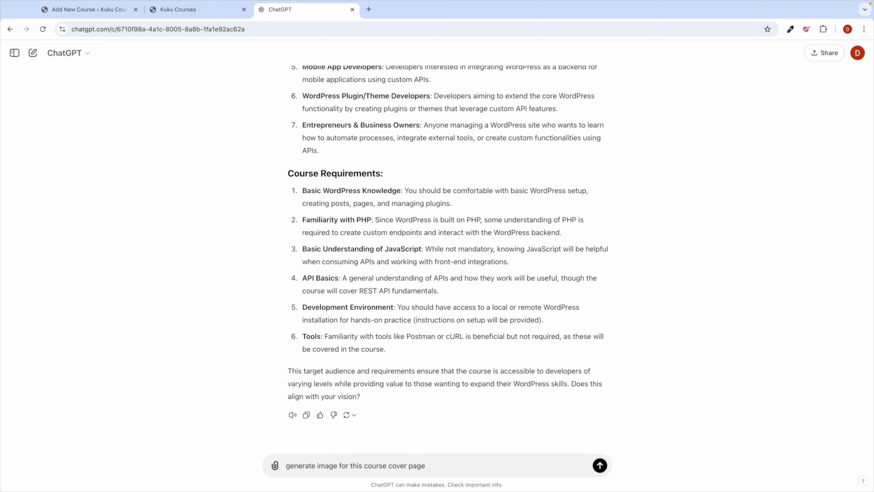
key(BackSpace)
key(BackSpace)
text(imag)
key(Return)
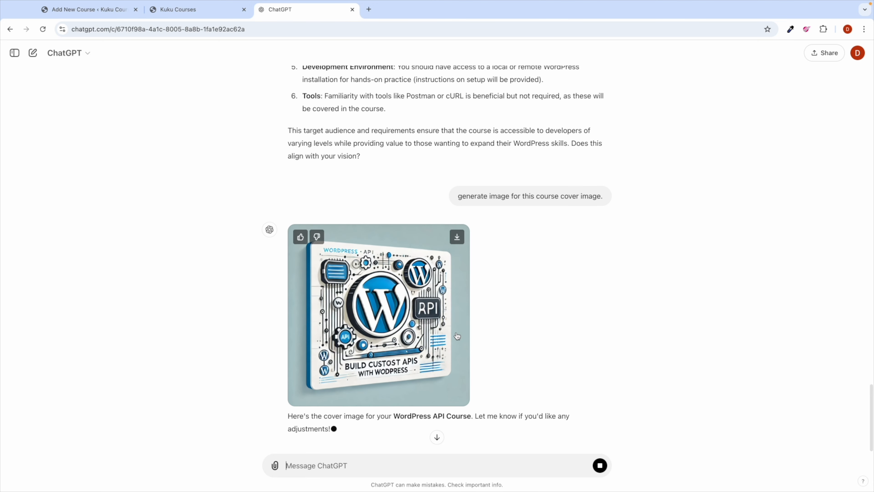
click(458, 239)
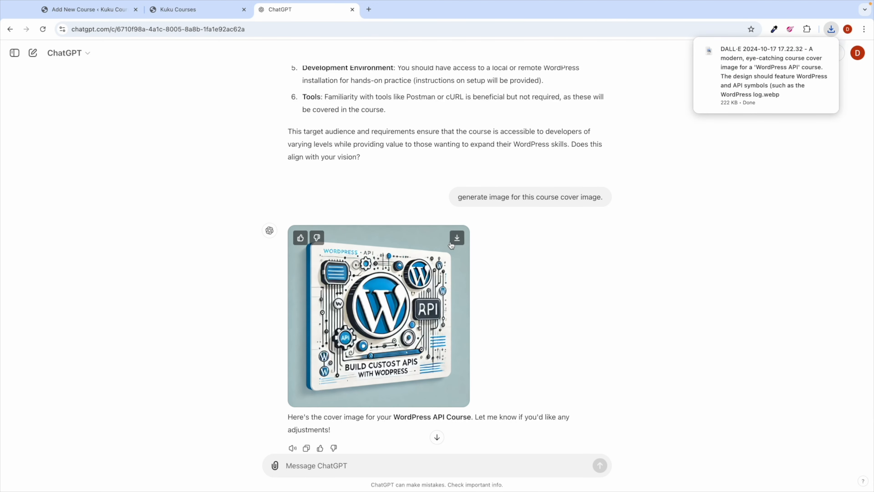
scroll(346, 415, down, 1)
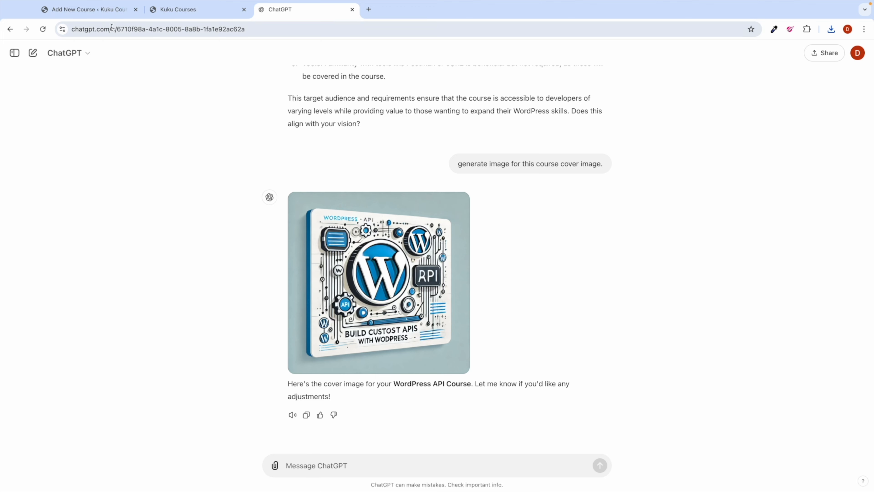
click(109, 14)
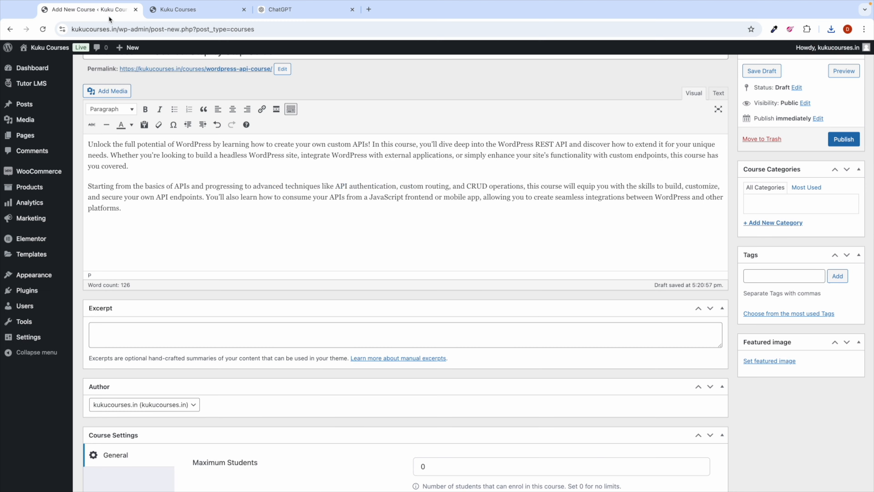
Step: Upload the downloaded DALL·E webp cover and set it as the course's featured image
click(760, 362)
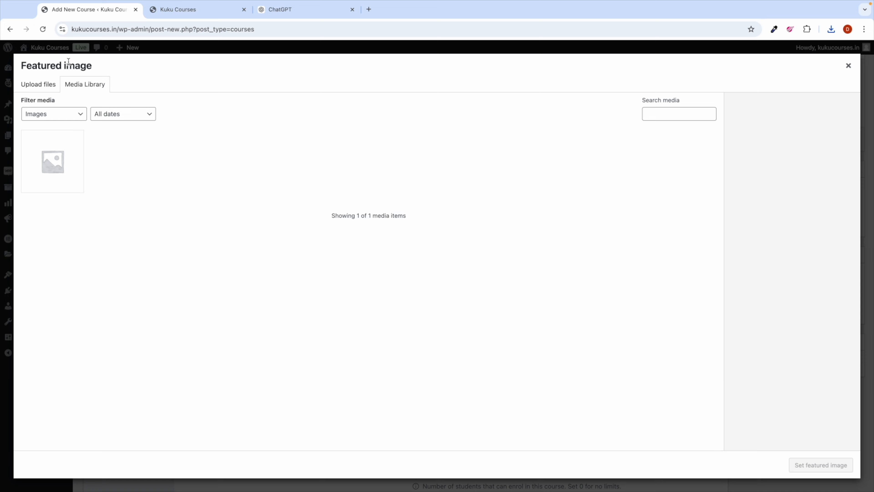
click(42, 86)
click(434, 257)
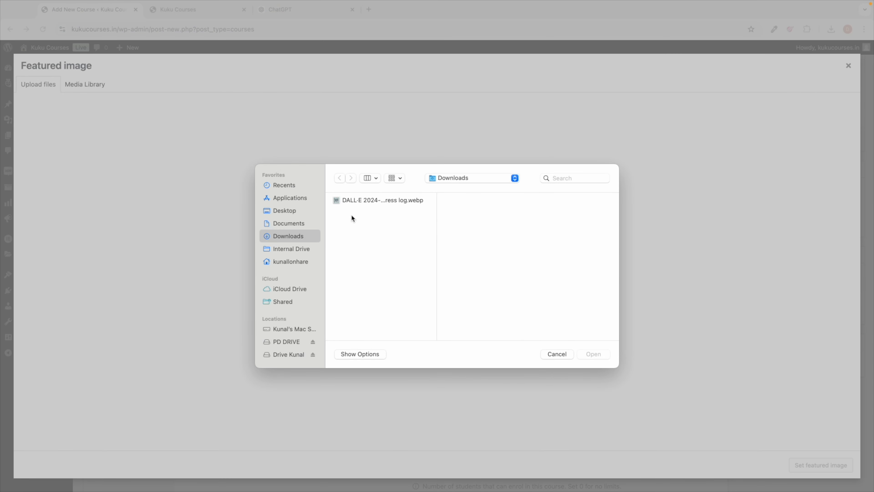
click(352, 204)
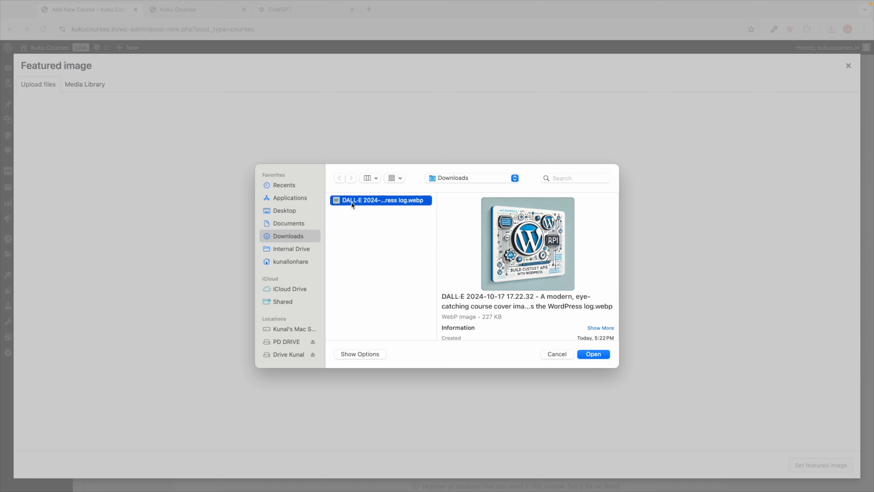
click(593, 354)
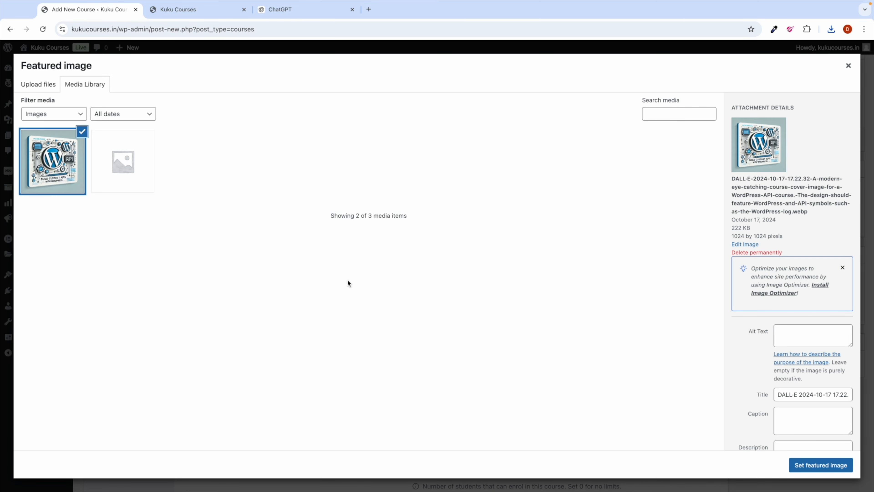
click(826, 467)
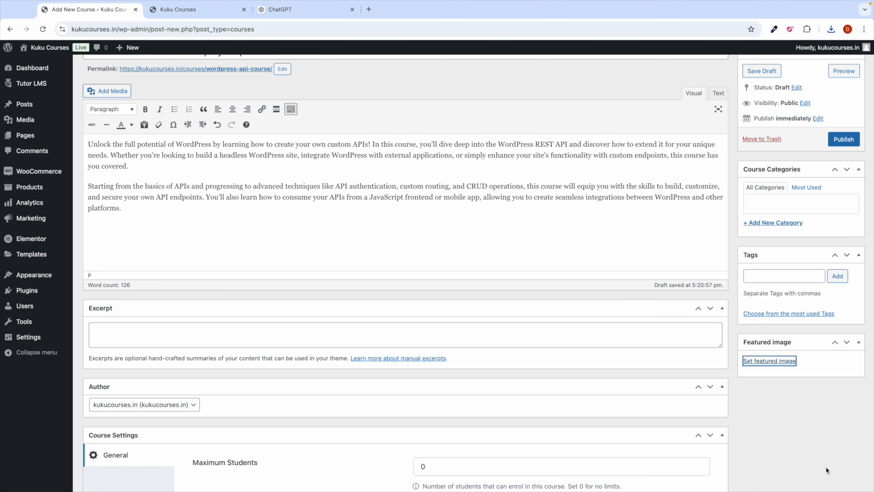
scroll(721, 331, up, 1)
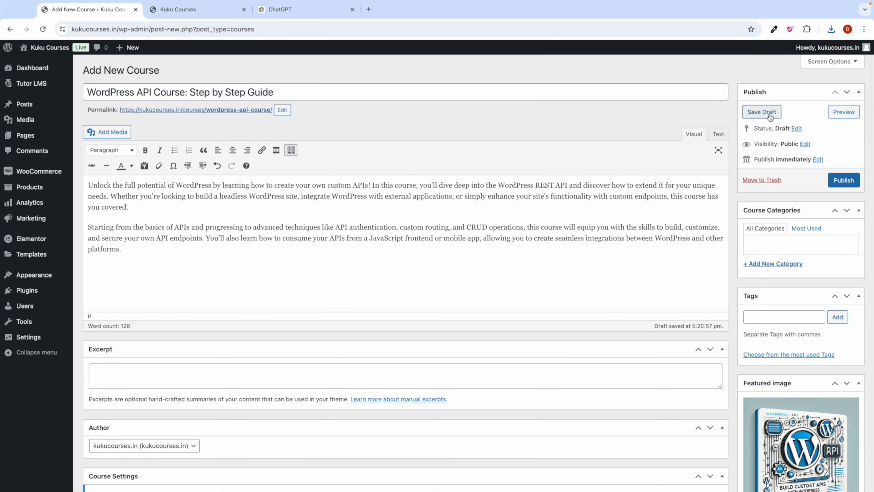
Step: Save the course draft and review its preview, opened in a new tab
click(762, 112)
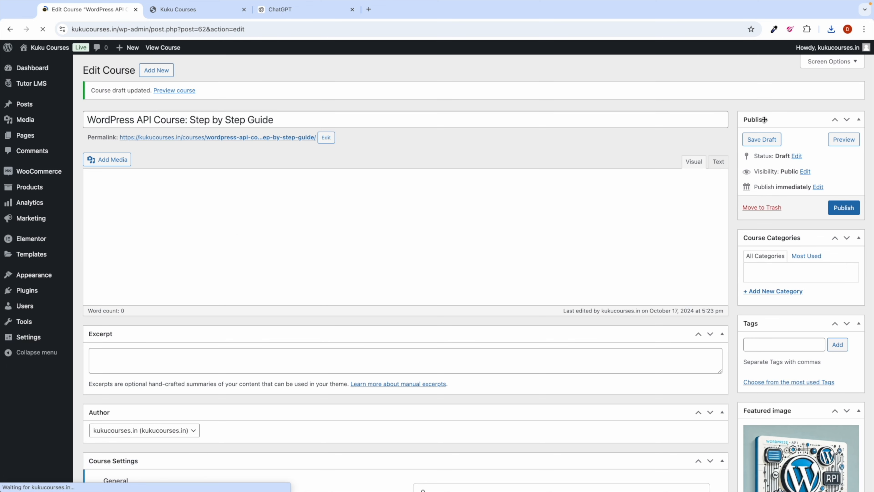
right_click(181, 93)
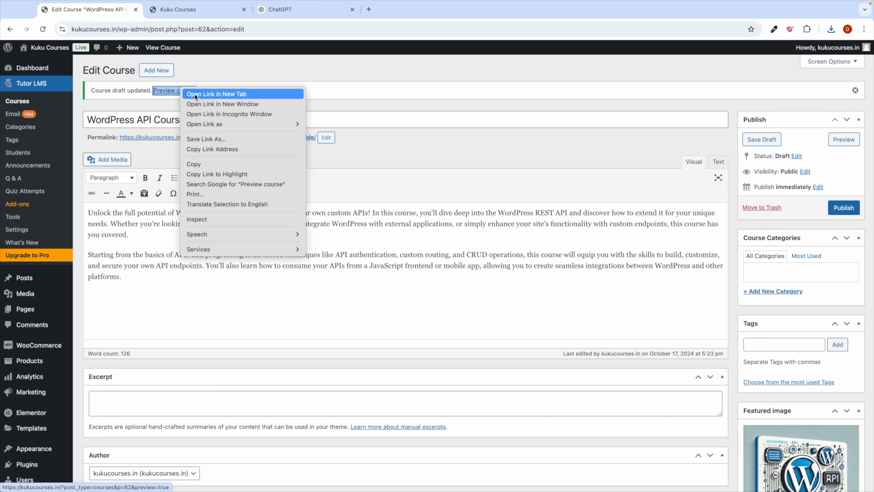
click(216, 93)
click(195, 9)
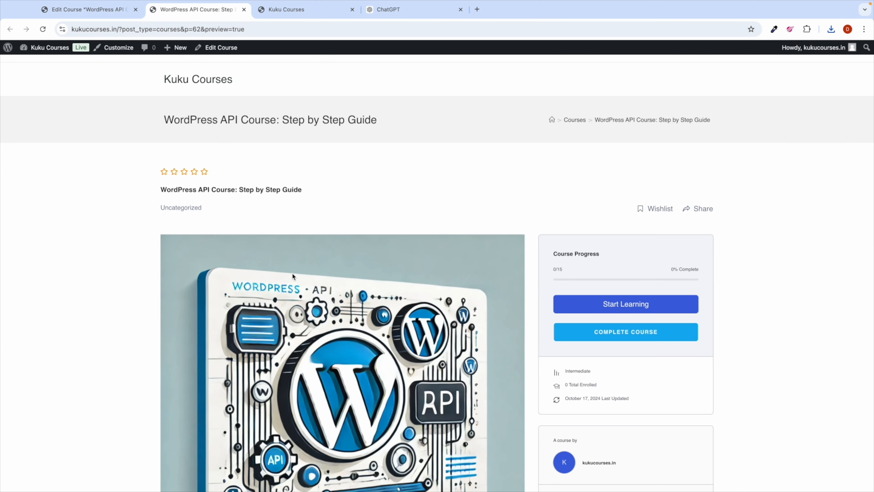
scroll(300, 330, down, 10)
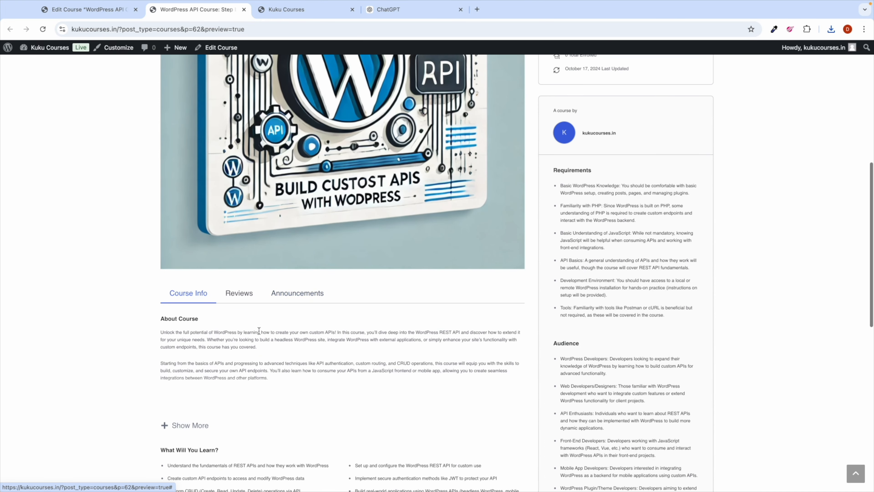
scroll(258, 329, down, 5)
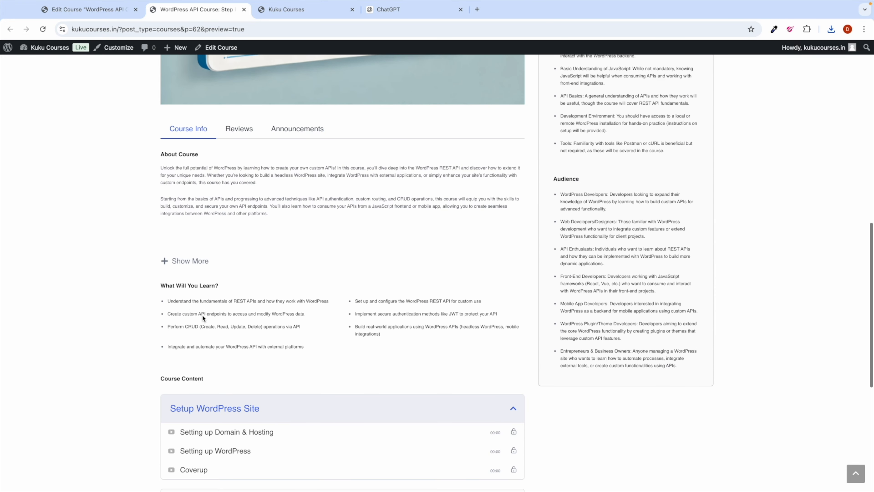
drag(192, 307, 225, 352)
click(211, 311)
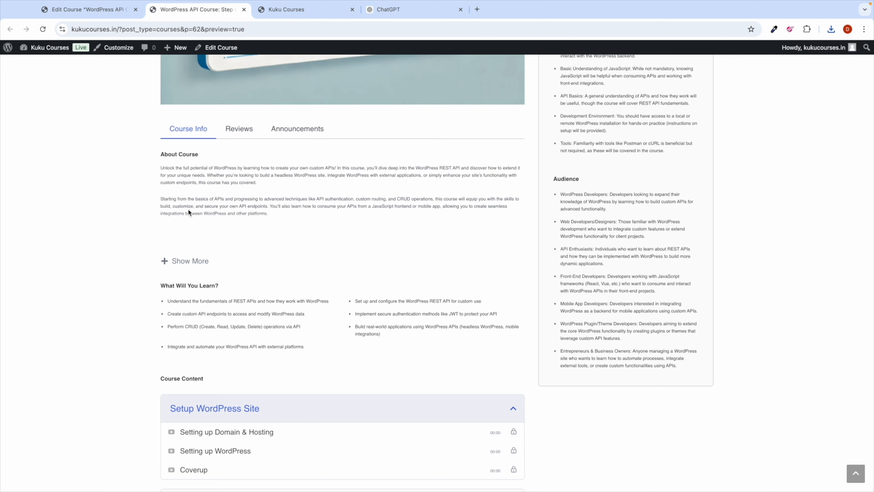
click(88, 10)
scroll(162, 291, down, 15)
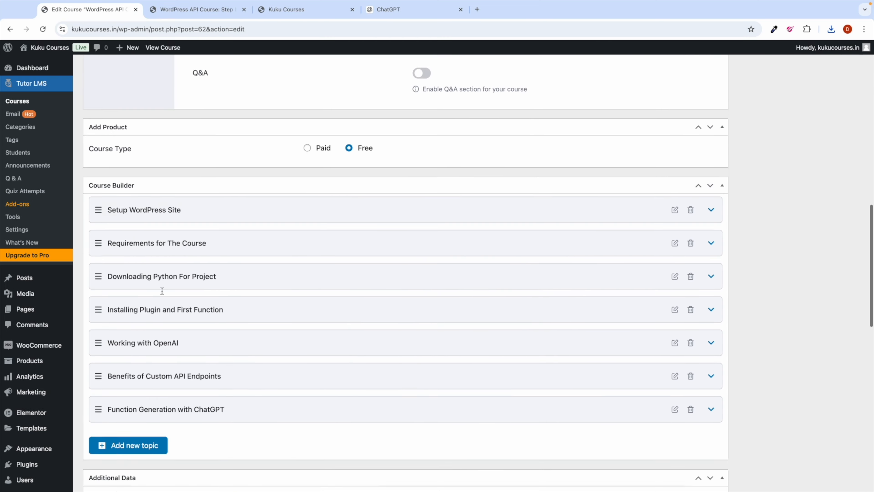
scroll(162, 290, down, 12)
scroll(140, 139, up, 1)
double_click(141, 125)
click(203, 10)
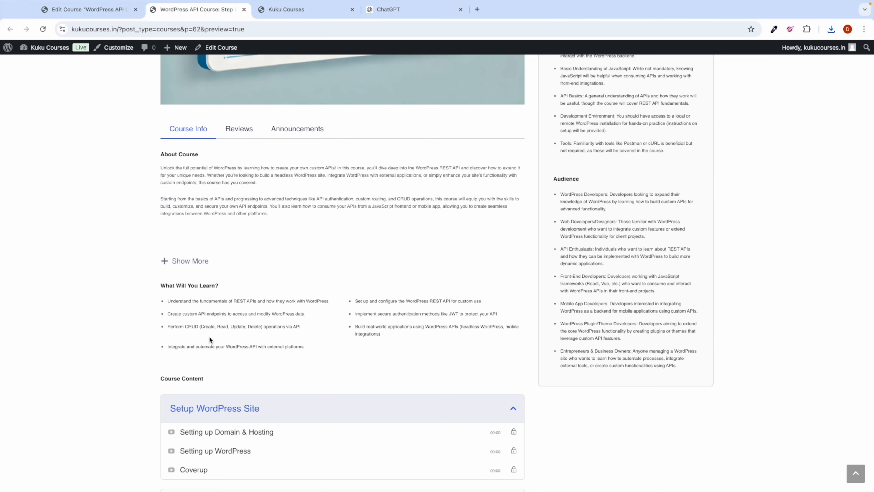
scroll(550, 246, up, 3)
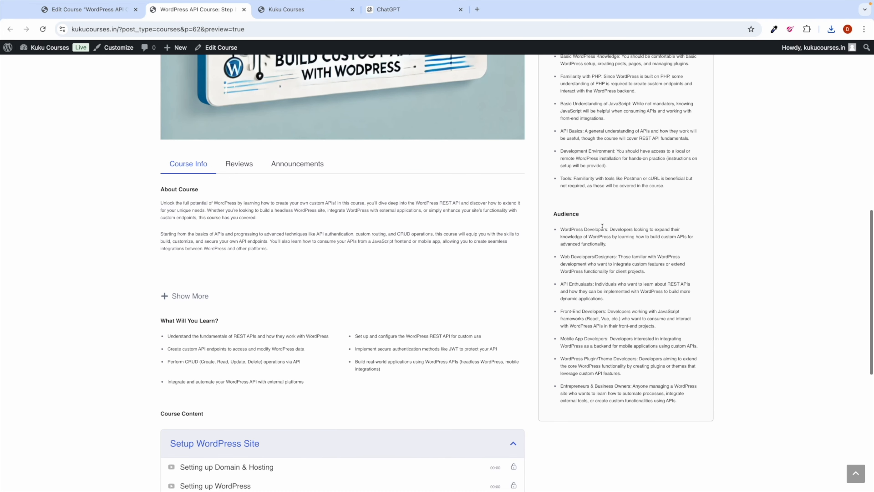
click(88, 9)
scroll(178, 238, down, 5)
scroll(152, 177, up, 3)
scroll(151, 176, up, 2)
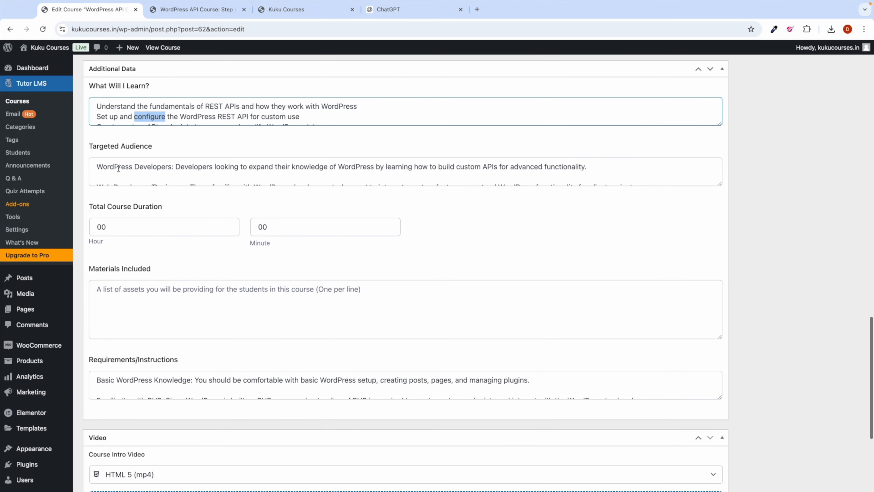
triple_click(118, 166)
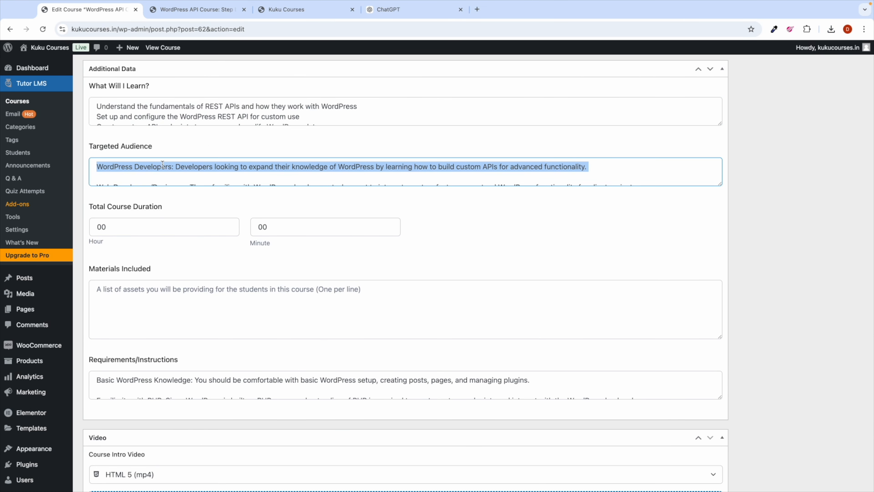
click(199, 12)
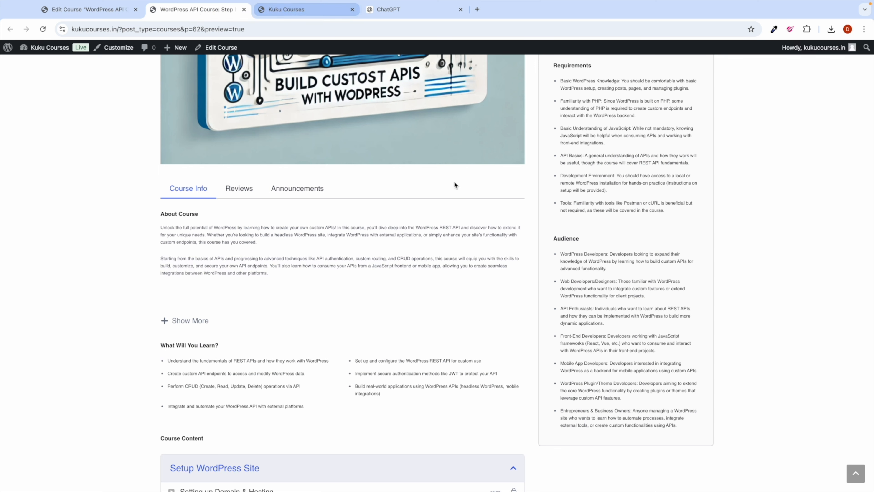
drag(565, 260, 582, 254)
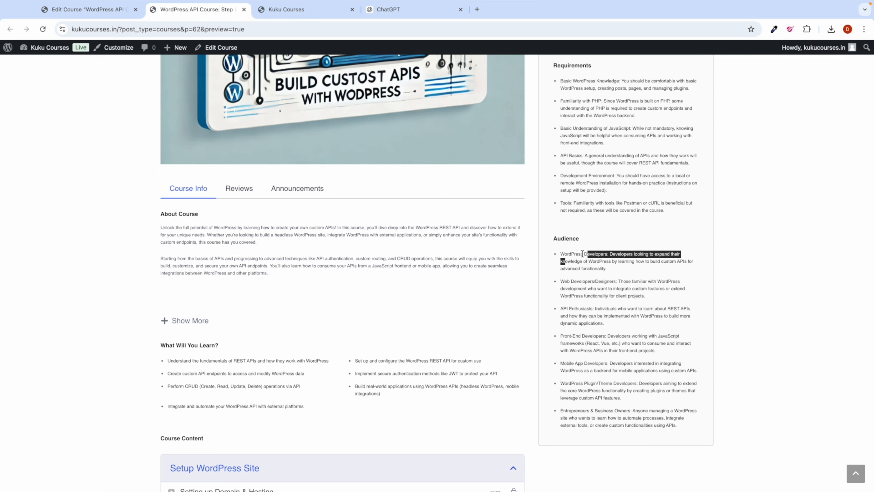
click(583, 254)
scroll(586, 155, up, 1)
drag(564, 114, 616, 114)
click(53, 10)
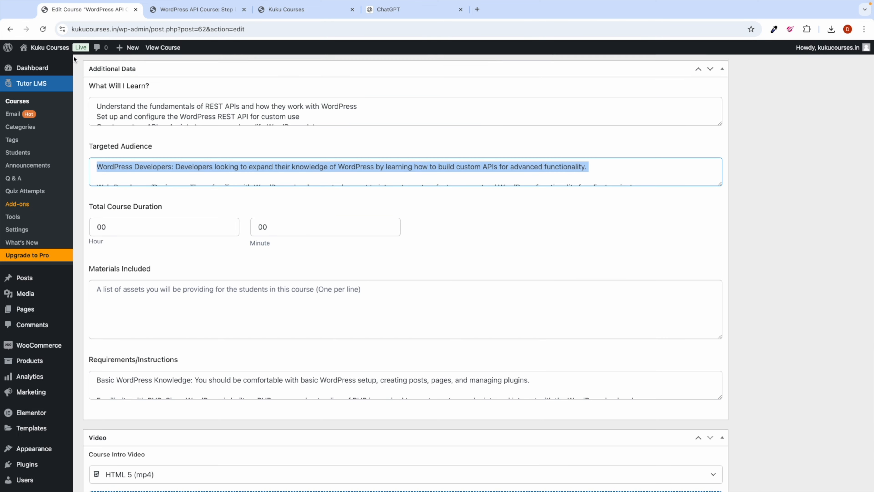
scroll(154, 295, down, 3)
drag(97, 295, 217, 290)
click(266, 275)
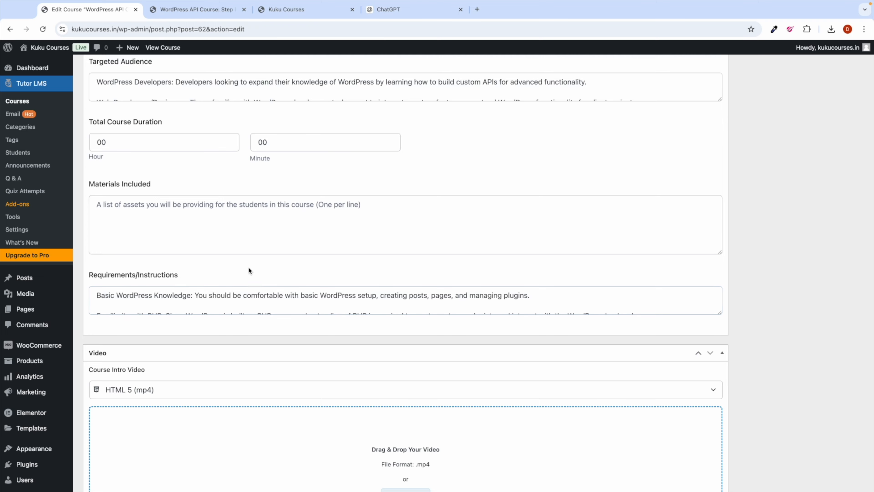
scroll(208, 214, up, 3)
scroll(168, 222, up, 3)
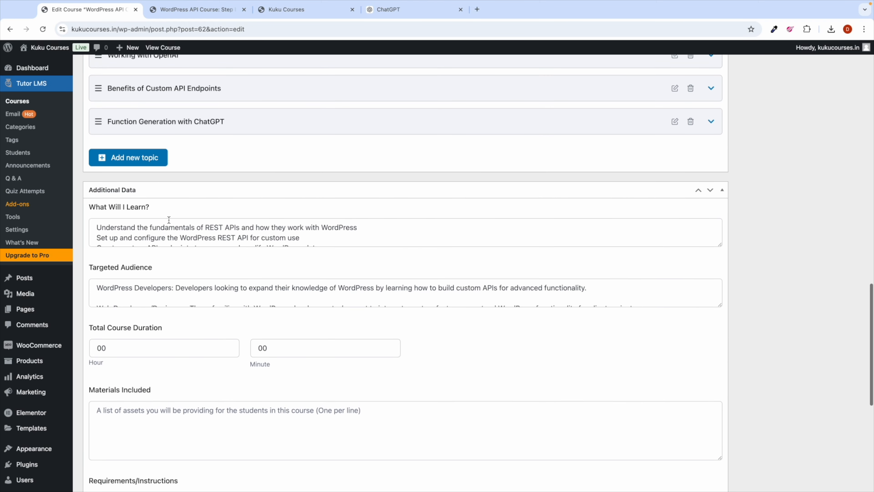
scroll(202, 256, down, 3)
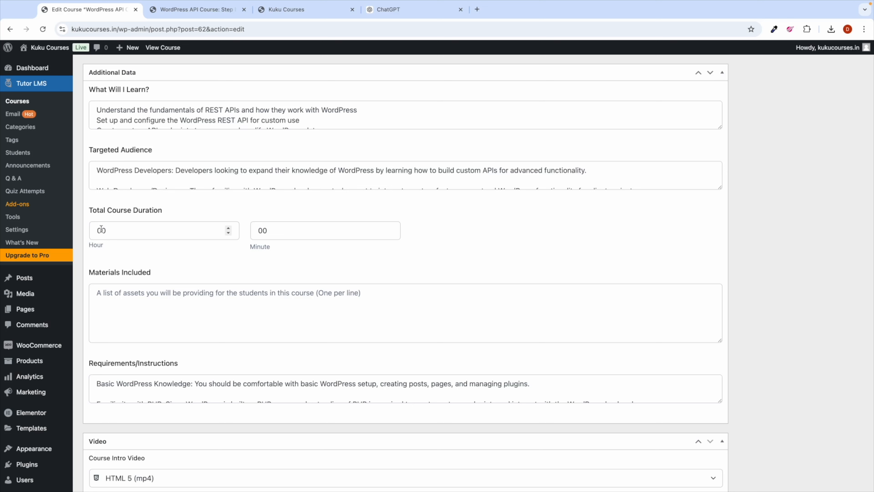
Step: Set the course duration to 4 hours and start Materials Included with '4 hours course'
double_click(101, 230)
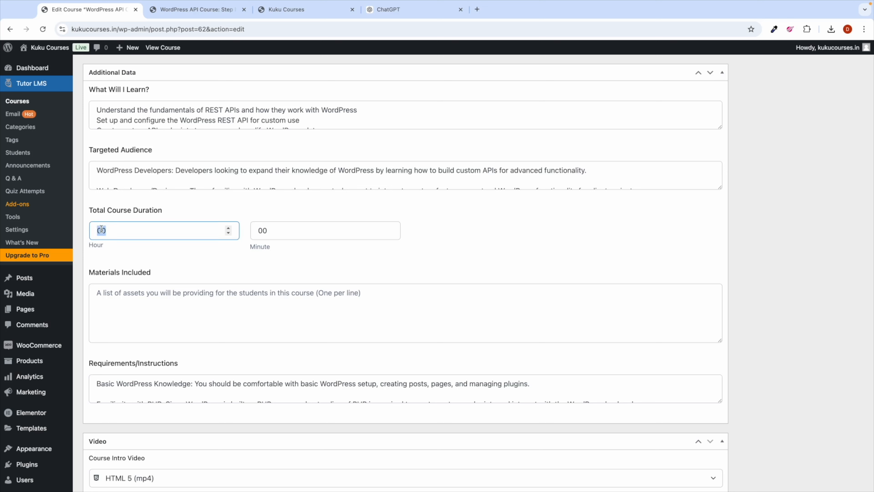
text(4)
click(128, 294)
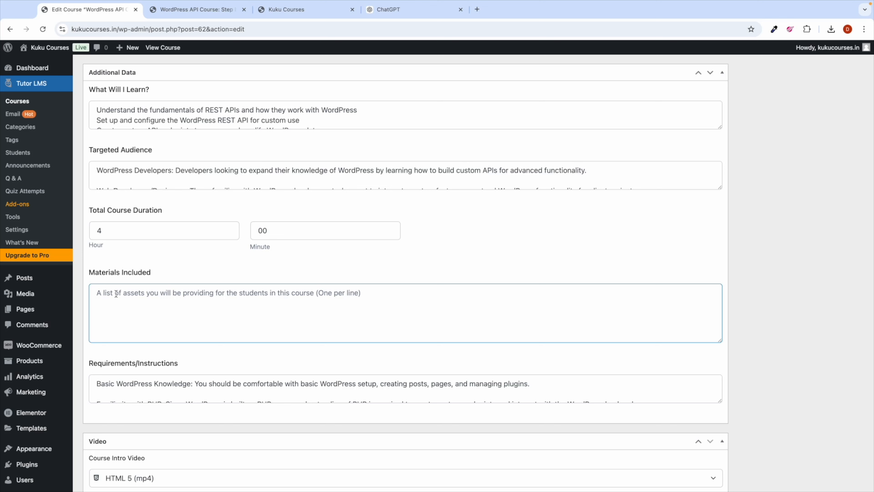
text(4 hourse cours)
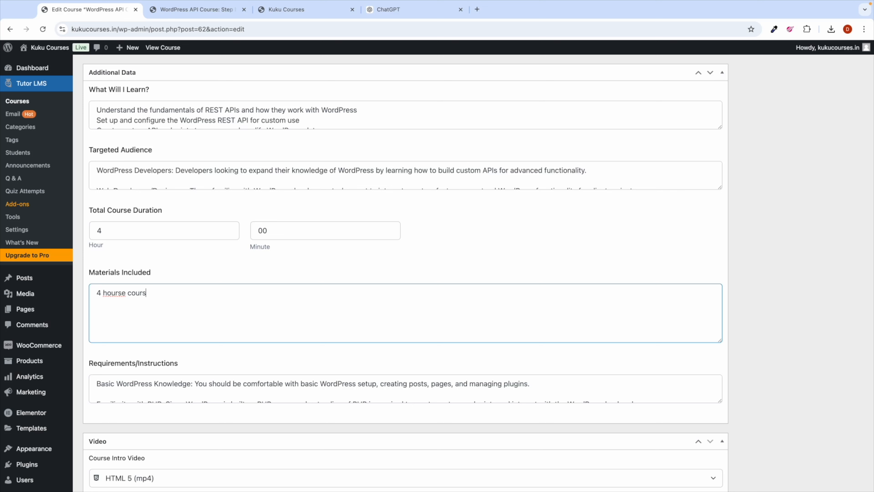
key(BackSpace)
key(BackSpace)
key(BackSpace)
text(s course)
key(Return)
text(certificate)
key(BackSpace)
key(BackSpace)
key(BackSpace)
key(BackSpace)
key(BackSpace)
key(BackSpace)
key(BackSpace)
key(BackSpace)
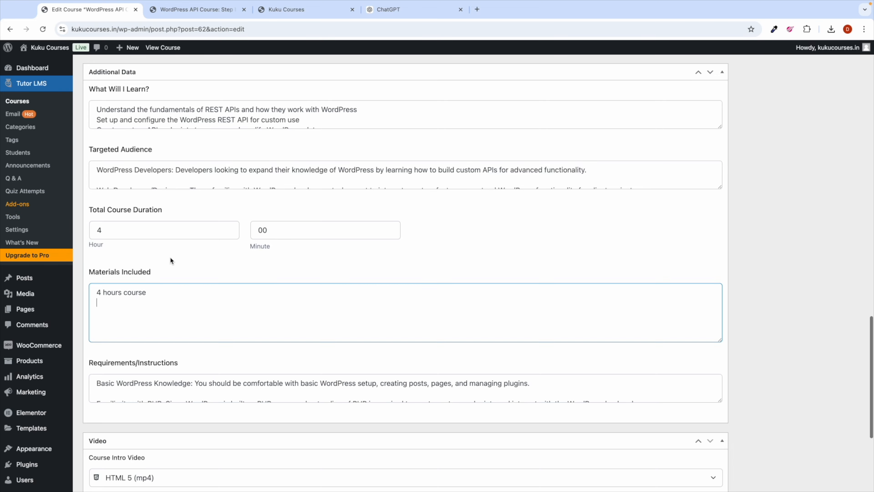
Step: Add '1 download resource 2 articles', 'access to all device' and 'money back gurantee' to Materials Included
scroll(170, 259, down, 5)
scroll(142, 236, up, 2)
scroll(142, 235, up, 2)
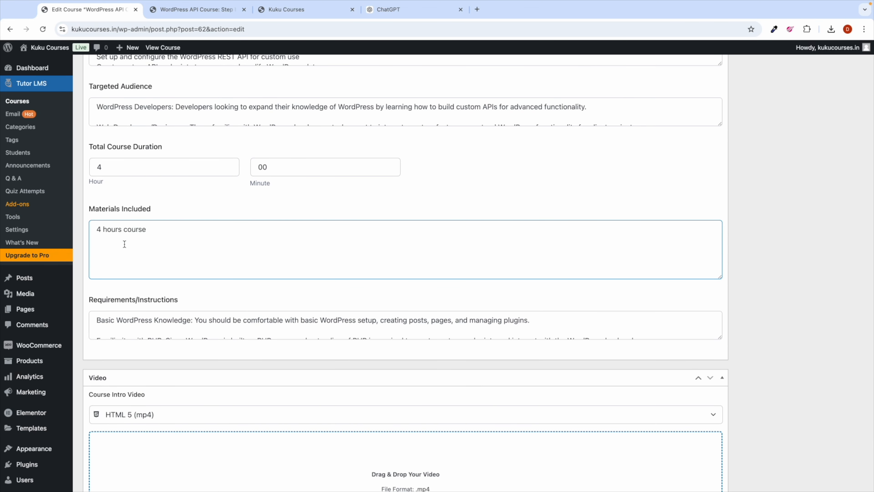
text(1 dow)
text(nload reso)
text(urce 2 )
text(article)
text(s)
key(Return)
text(acces)
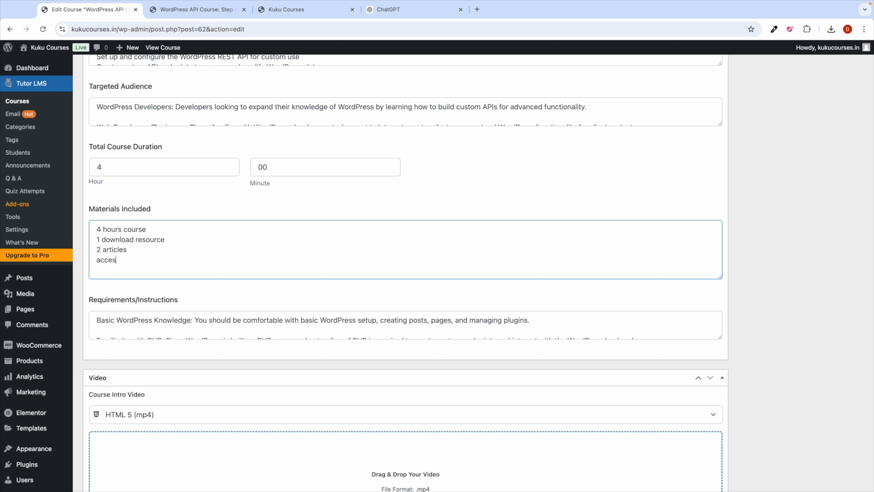
text(s to all device)
key(Return)
text(money back g)
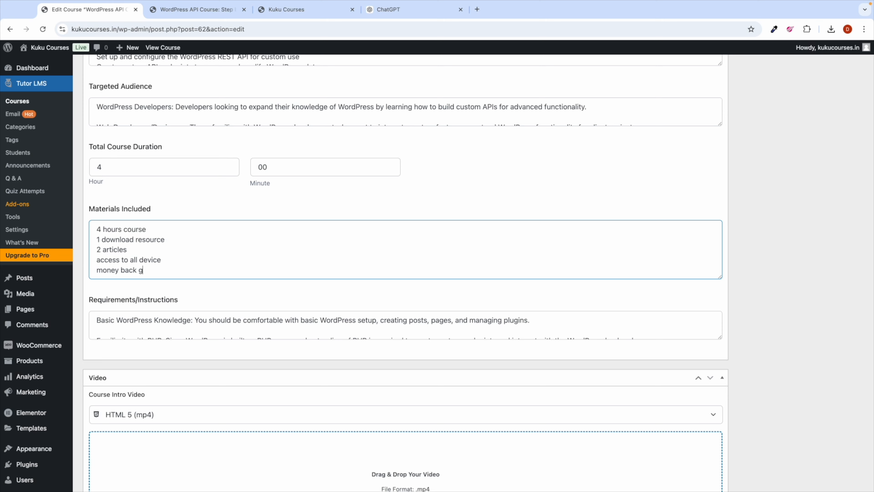
text(urantee)
scroll(461, 199, up, 10)
scroll(460, 199, up, 2)
Step: Save the draft and reload the preview to check the 4-hour duration and Material Includes list
scroll(767, 159, up, 7)
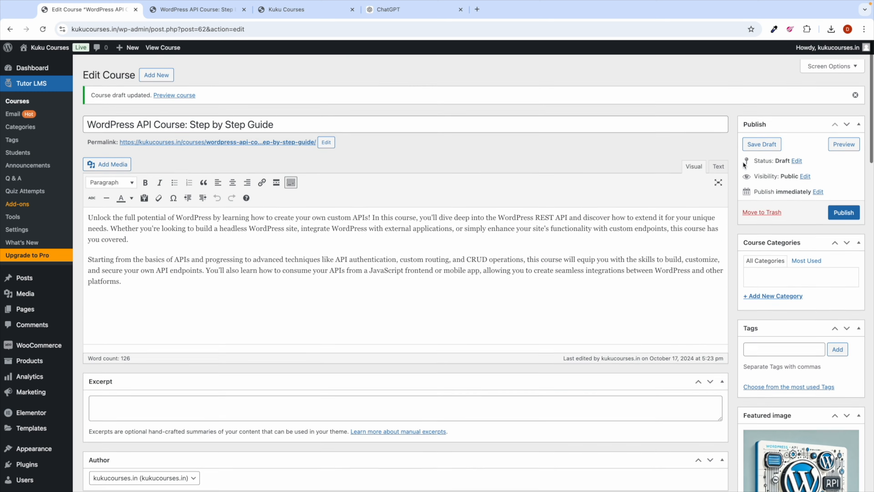
click(754, 145)
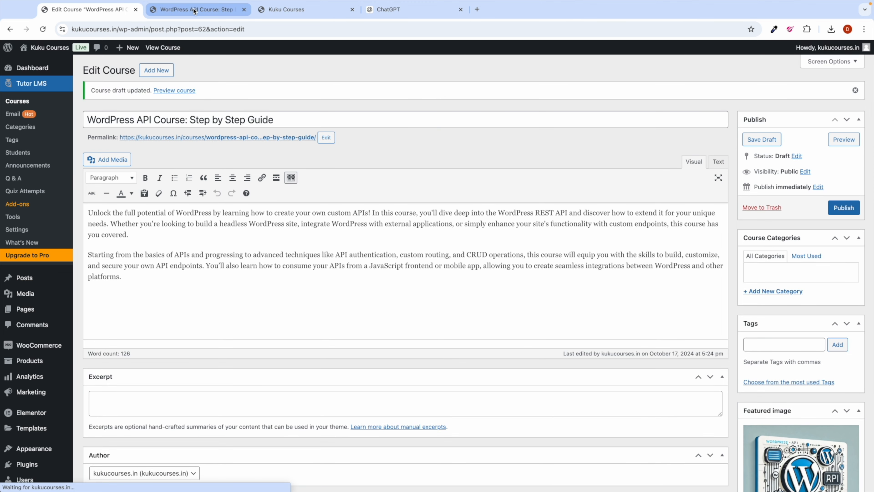
click(196, 9)
click(46, 35)
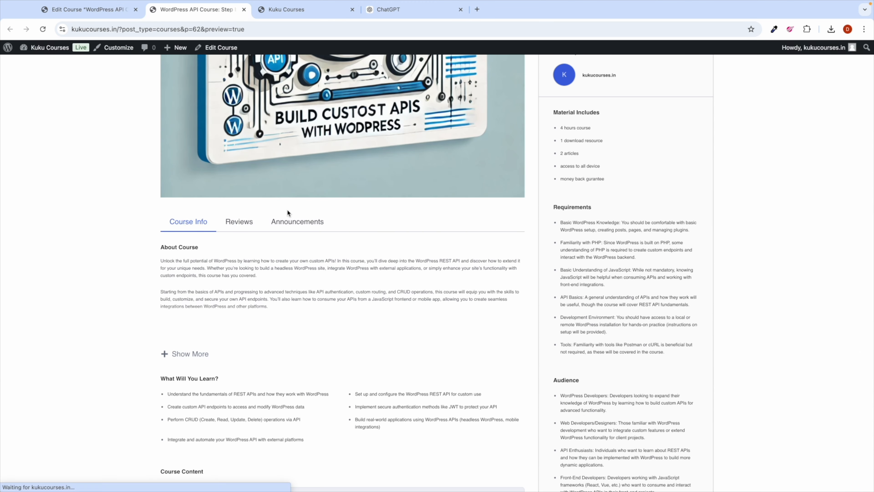
scroll(561, 178, up, 2)
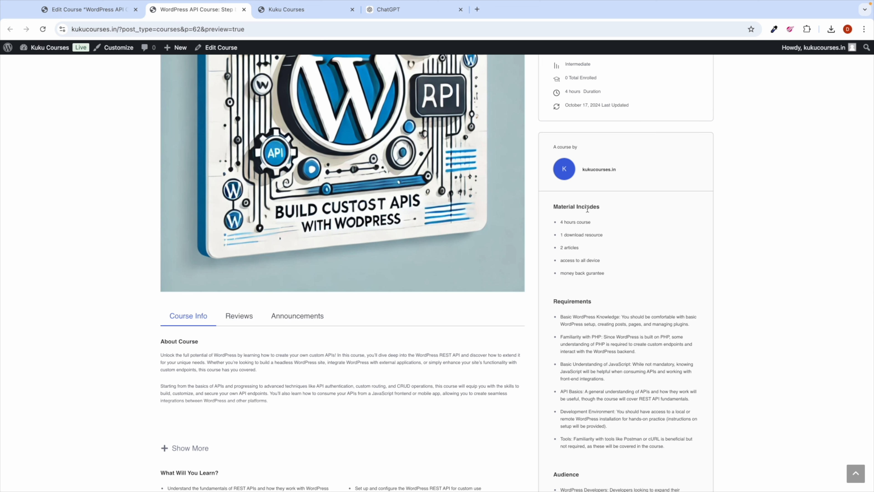
scroll(574, 226, up, 3)
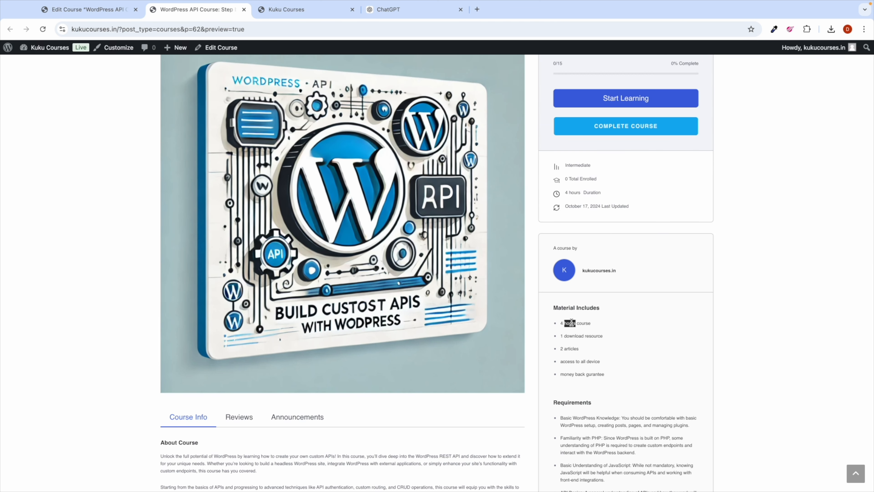
triple_click(572, 336)
click(562, 360)
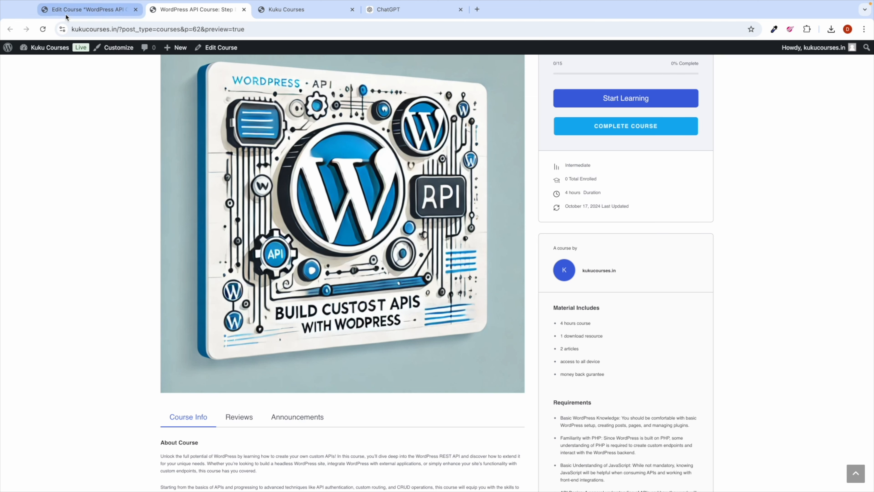
click(86, 9)
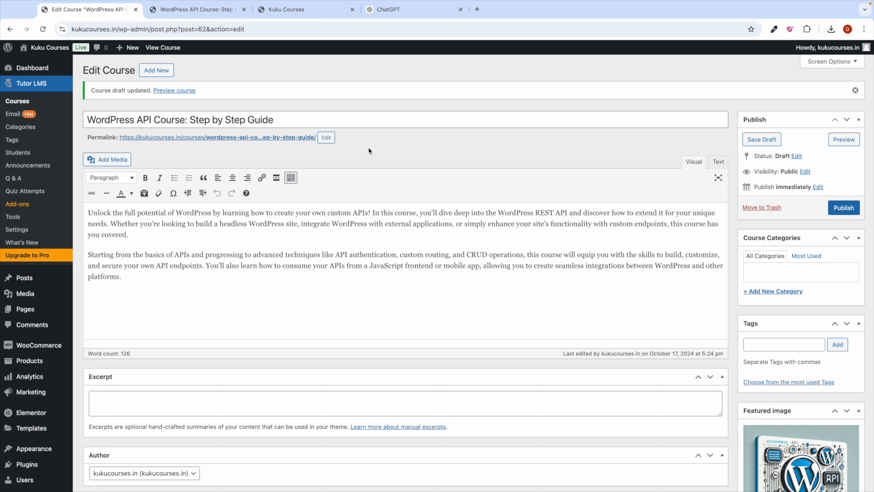
scroll(456, 344, down, 5)
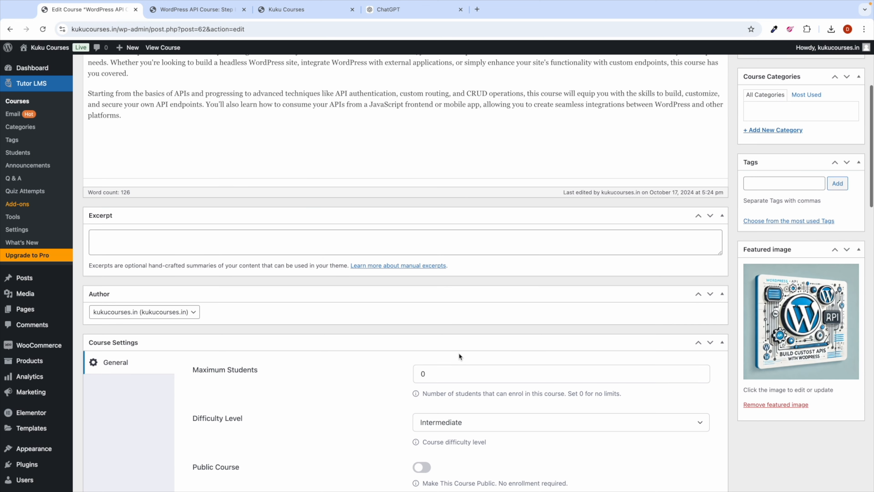
scroll(622, 308, up, 3)
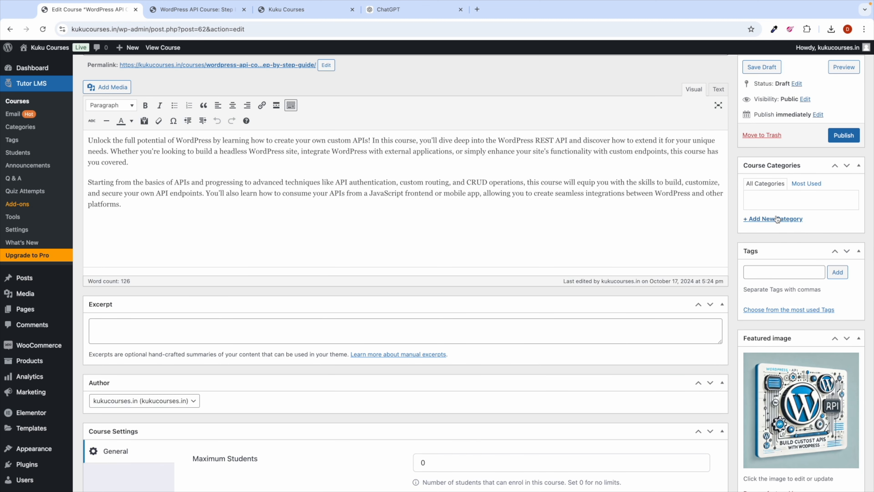
Step: Create Development and Web Development categories, keep only Development ticked, and save the draft
scroll(608, 156, up, 3)
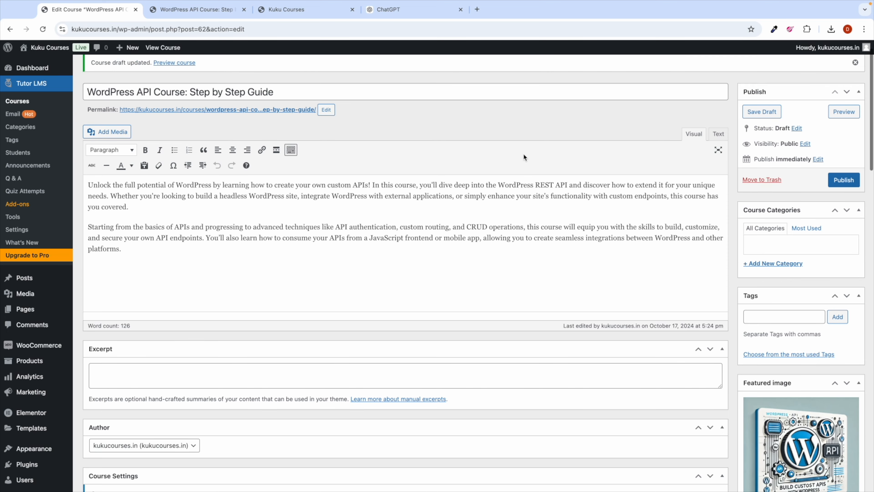
click(772, 291)
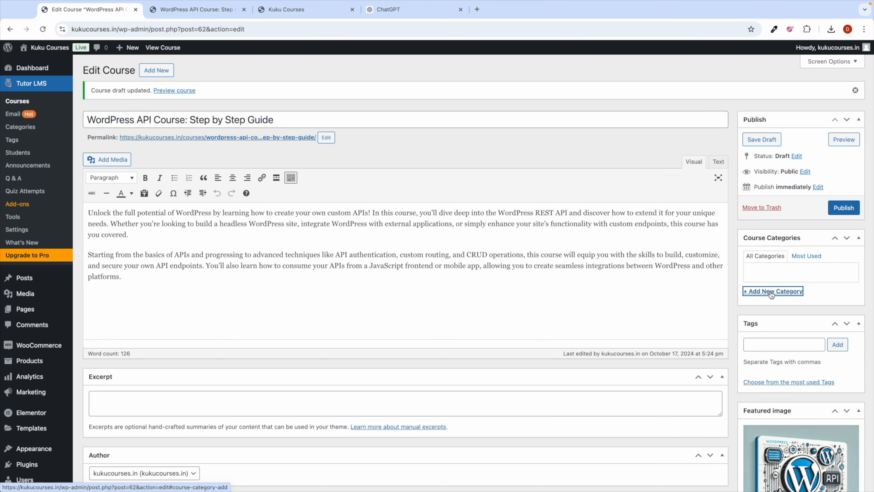
text(De)
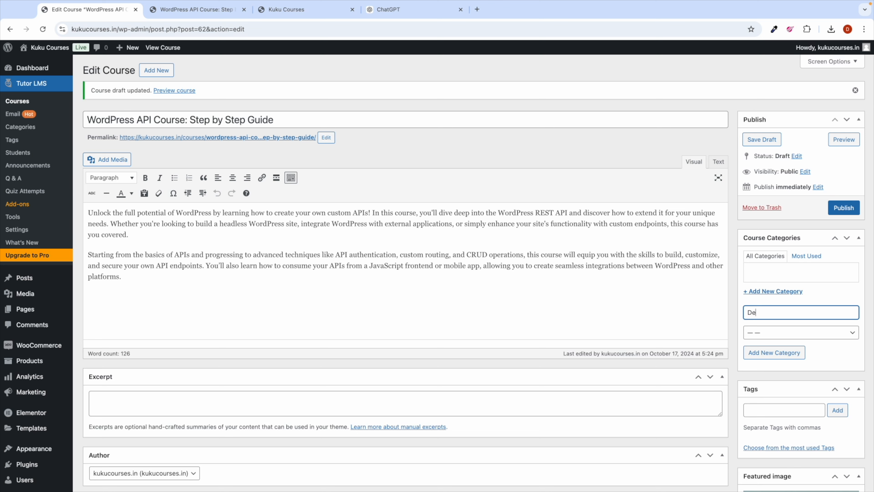
text(velopment)
click(766, 354)
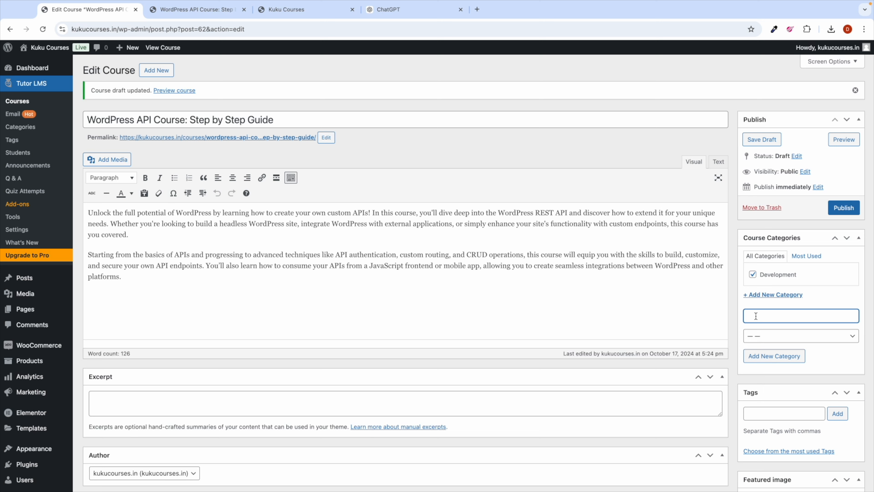
text(Web Development)
click(768, 356)
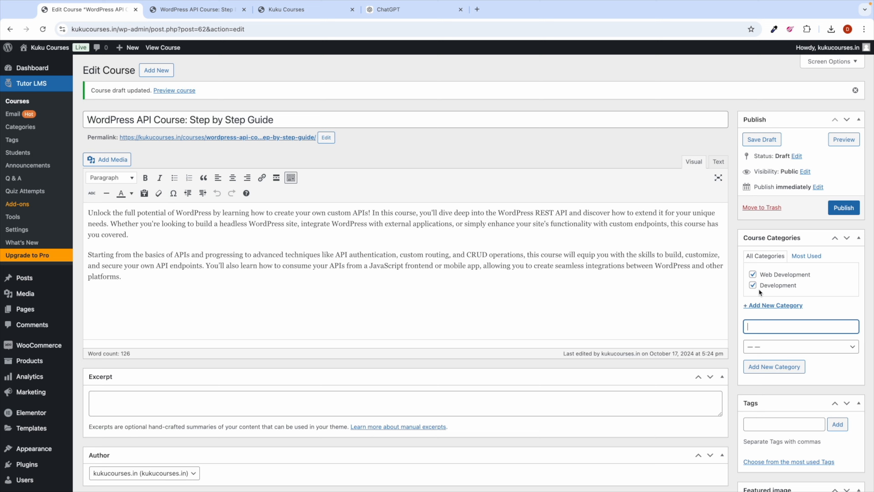
click(753, 275)
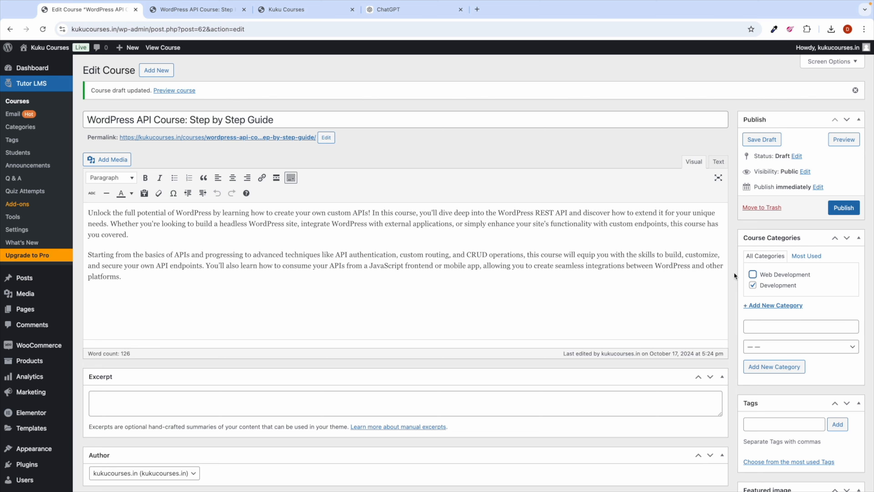
click(761, 139)
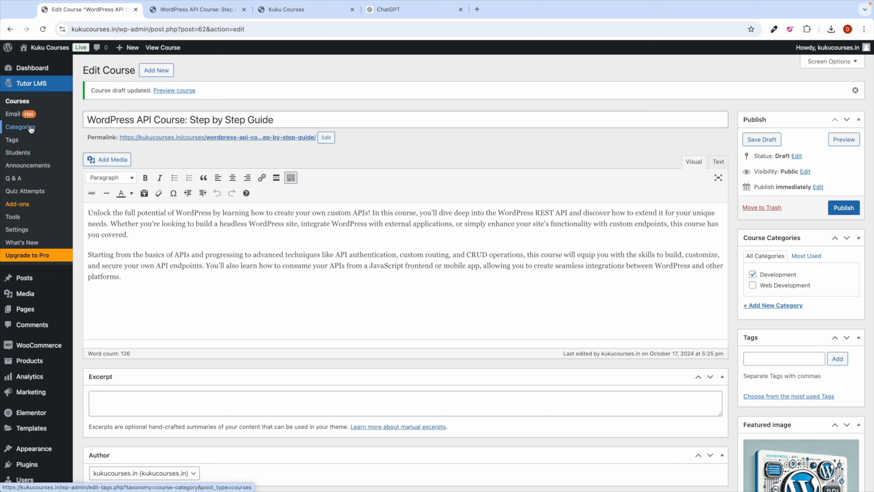
Step: Make Development the parent of the Web Development category, then return to the course editor
right_click(30, 128)
click(62, 131)
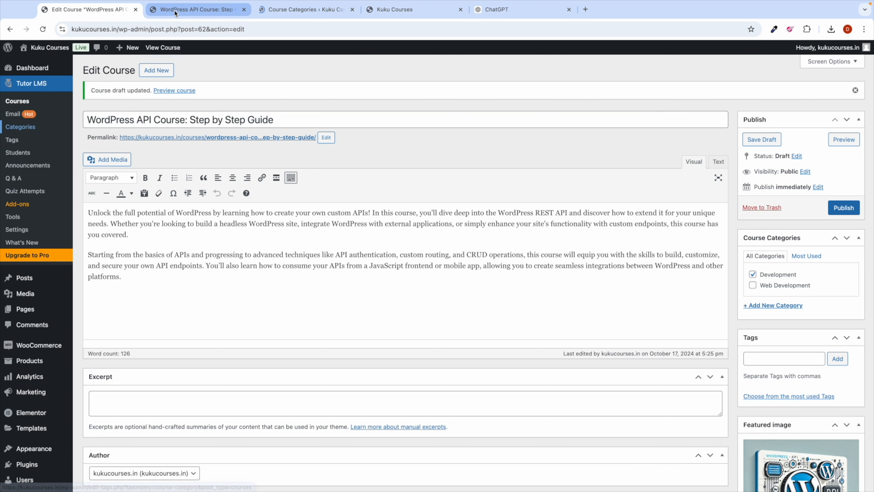
click(290, 14)
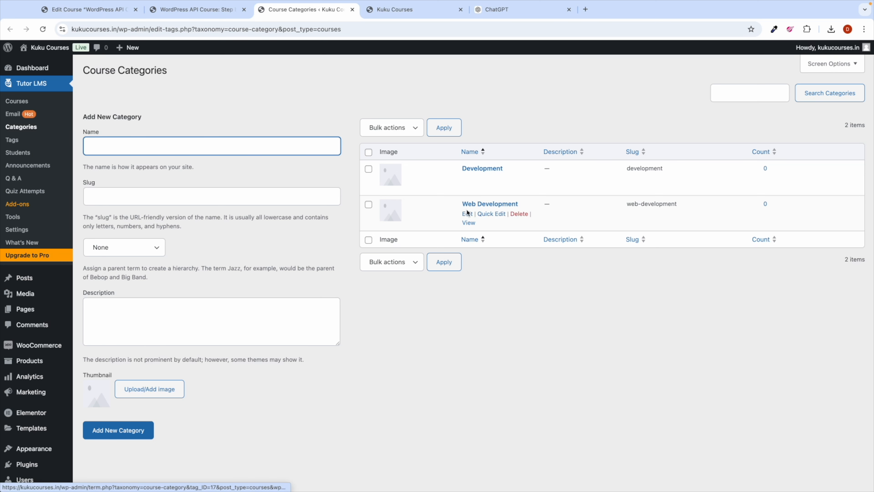
click(467, 214)
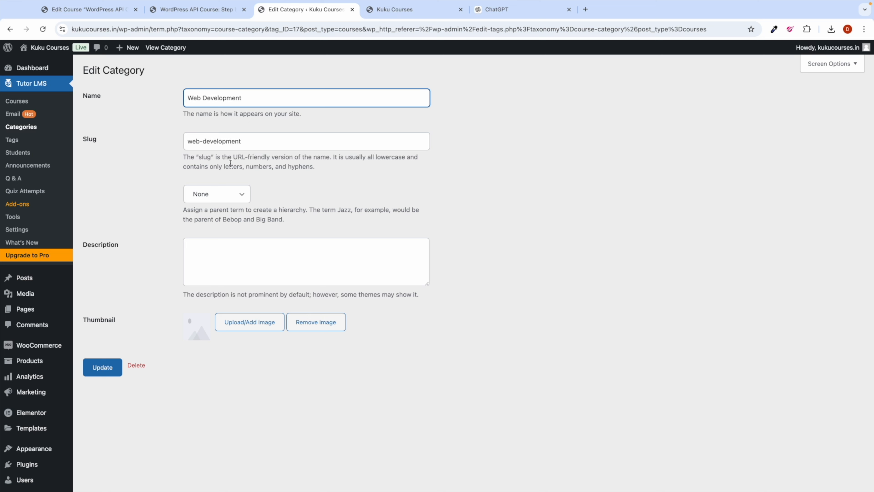
click(222, 196)
click(222, 206)
click(101, 368)
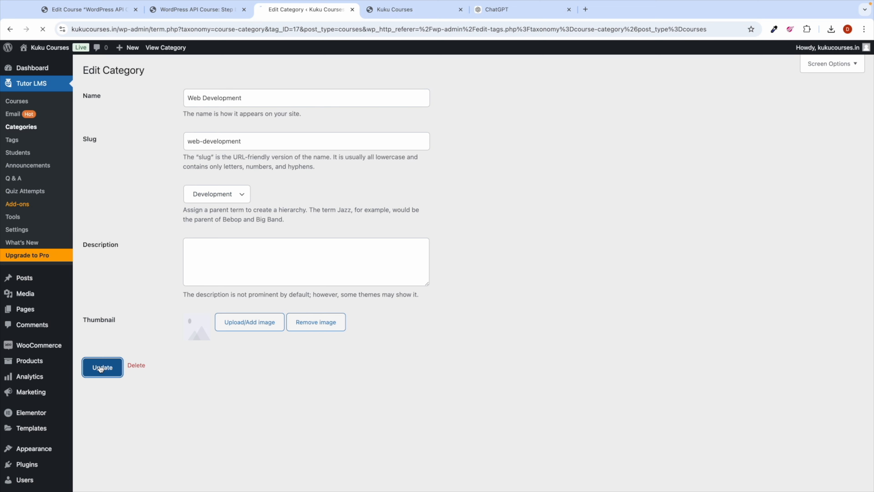
click(352, 10)
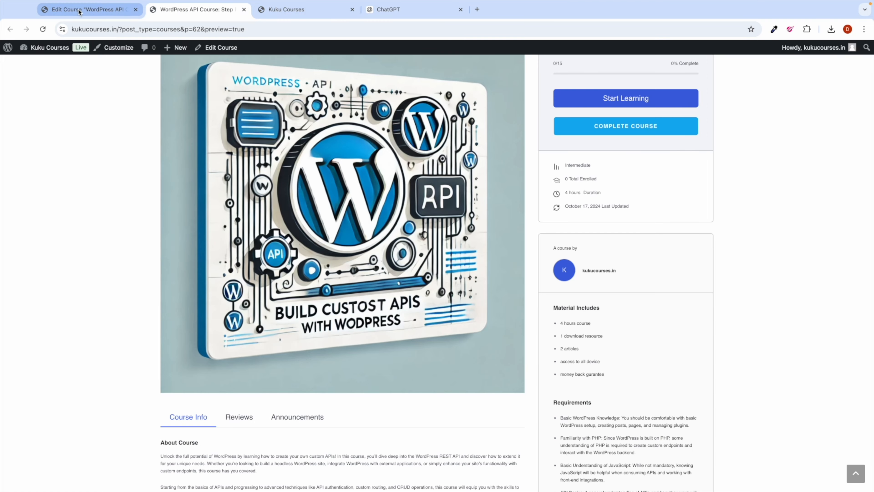
click(79, 10)
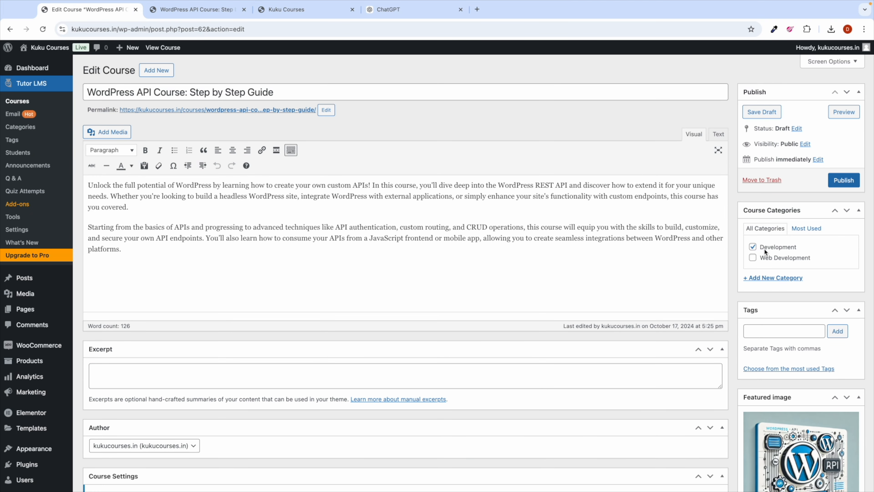
Step: Create a Digital Marketing category and an Email Marketing category under it
click(763, 279)
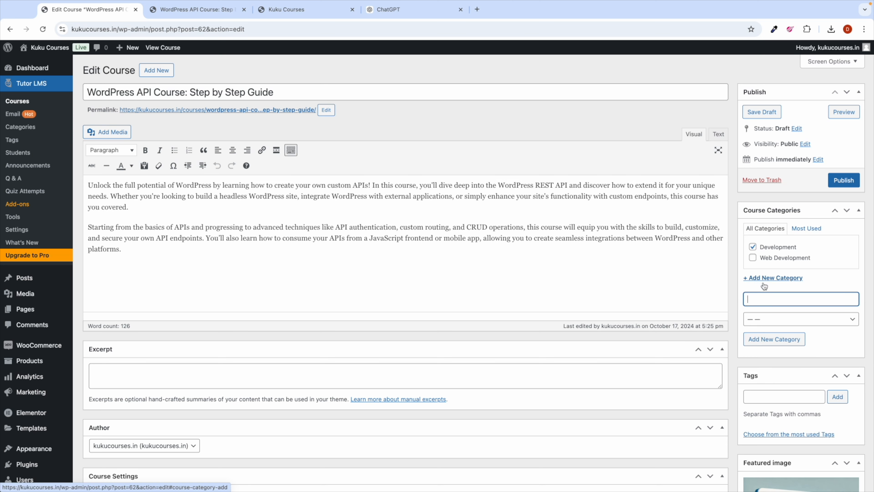
text(Digita)
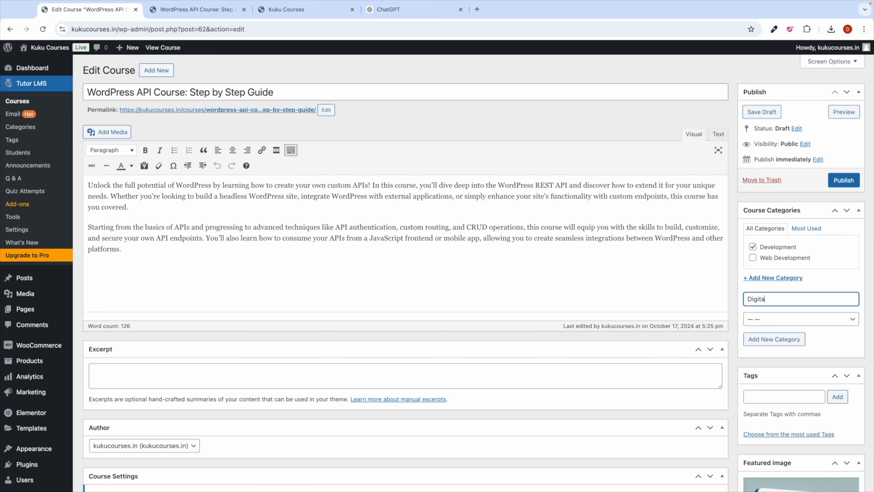
text(l Marketing)
click(764, 340)
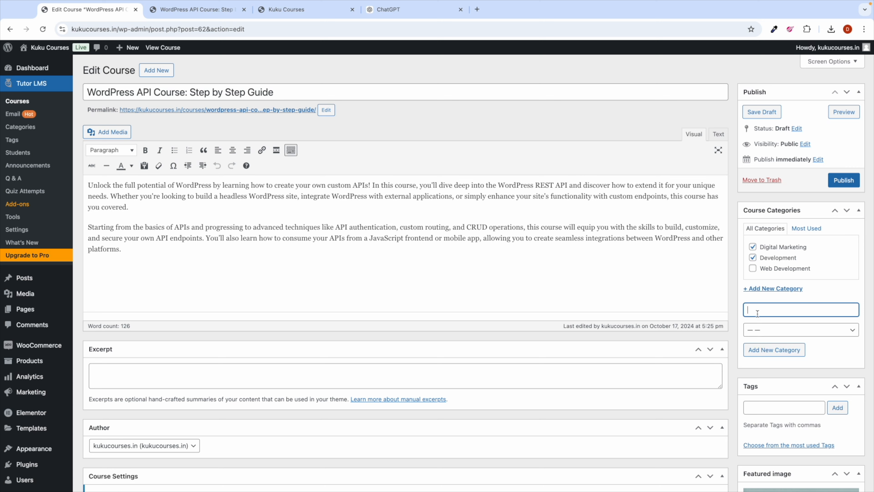
click(748, 320)
text(Email Marketing)
click(767, 331)
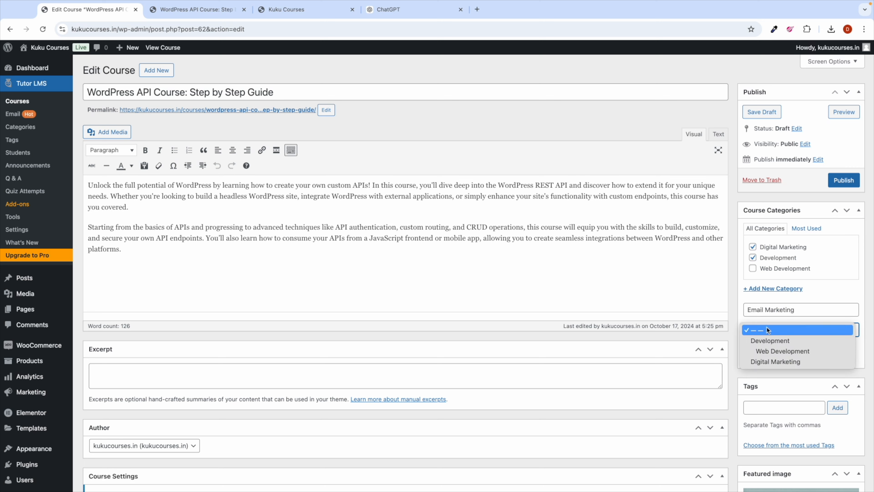
click(767, 361)
click(774, 349)
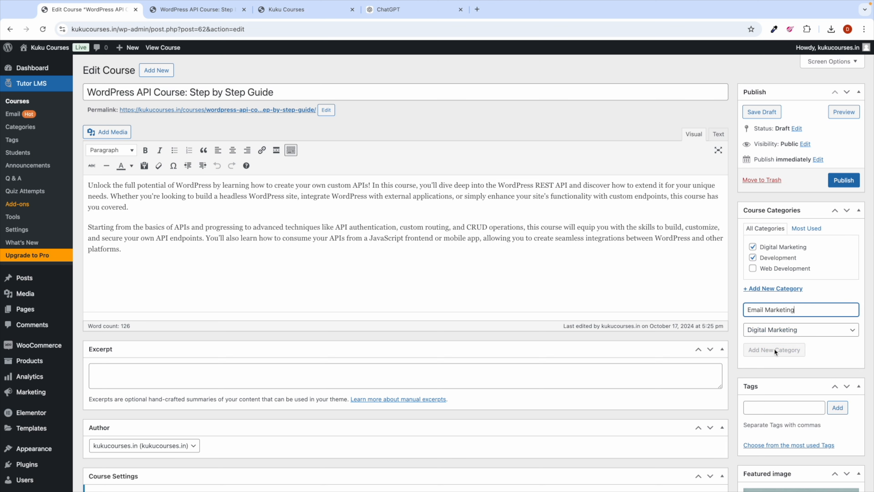
Step: File the course under only Development and Web Development, removing Email Marketing
click(754, 269)
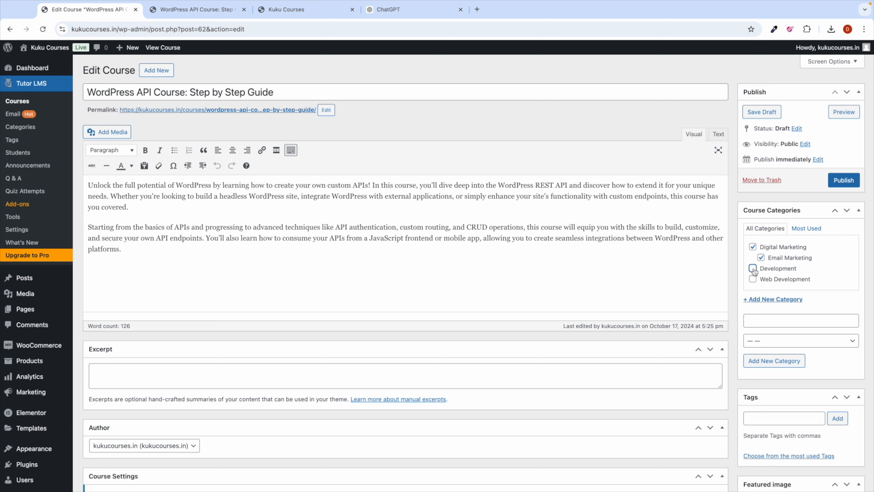
click(754, 279)
click(761, 258)
scroll(764, 383, down, 3)
Step: Add the tags wordpress and api to the course
click(754, 320)
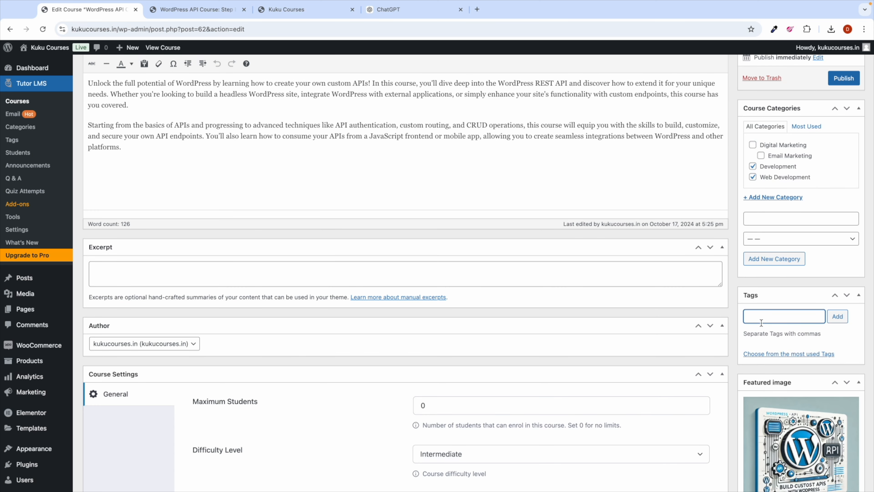
scroll(630, 297, up, 3)
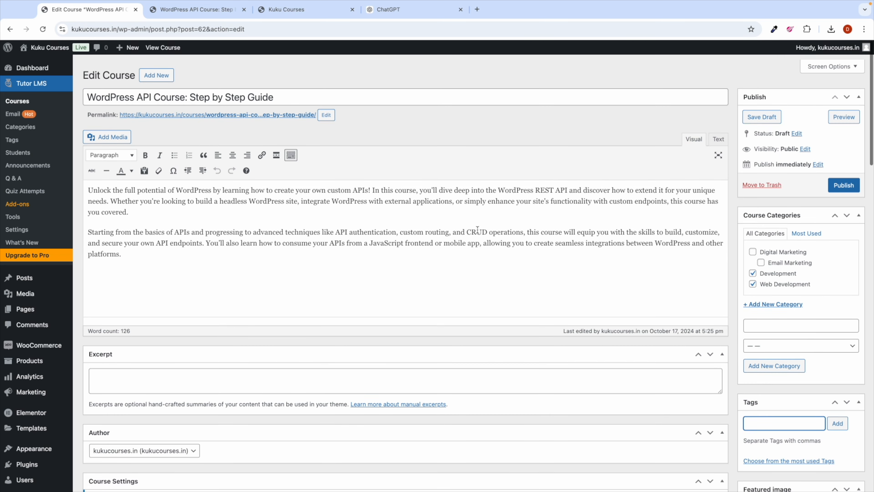
scroll(221, 133, down, 7)
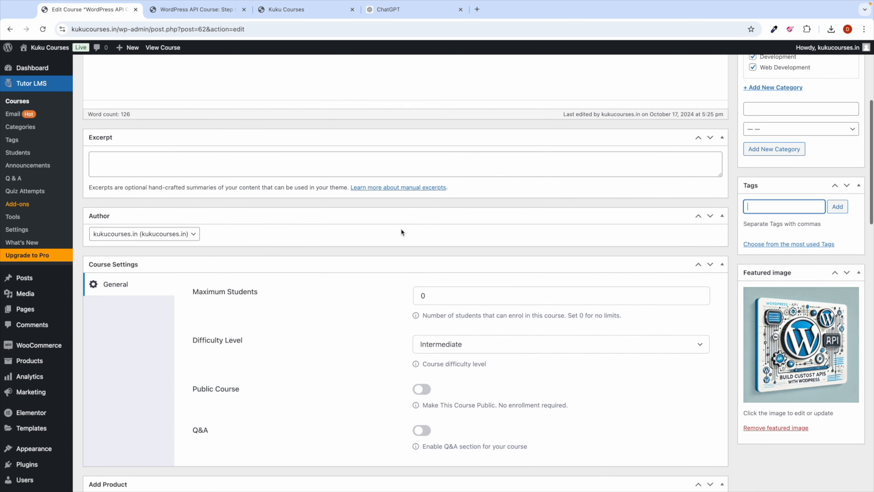
text(wordpress)
key(Return)
text(api)
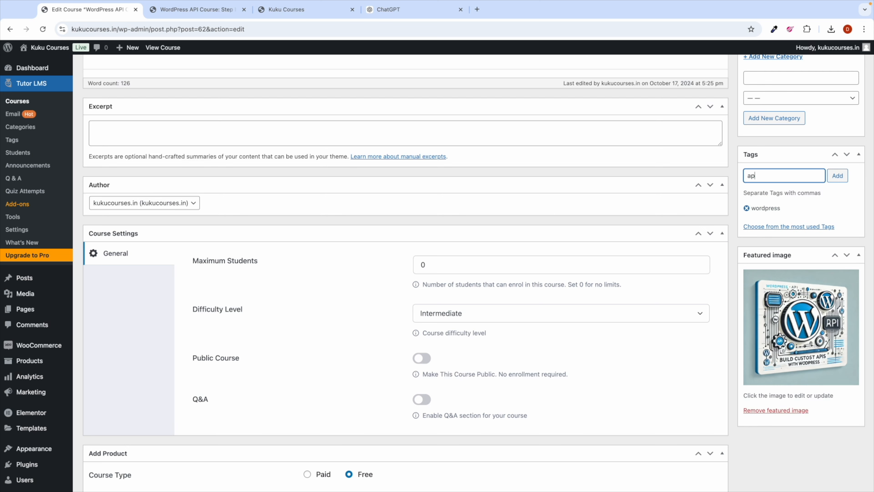
key(Return)
scroll(772, 221, up, 1)
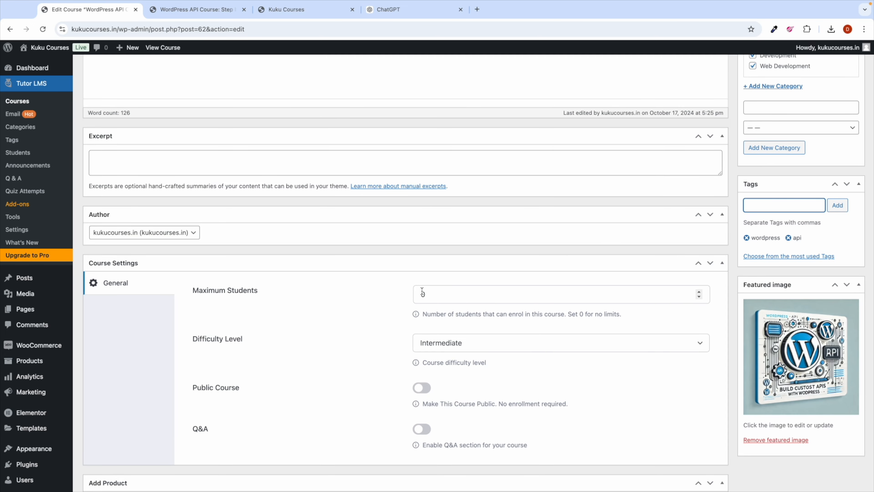
scroll(421, 298, down, 3)
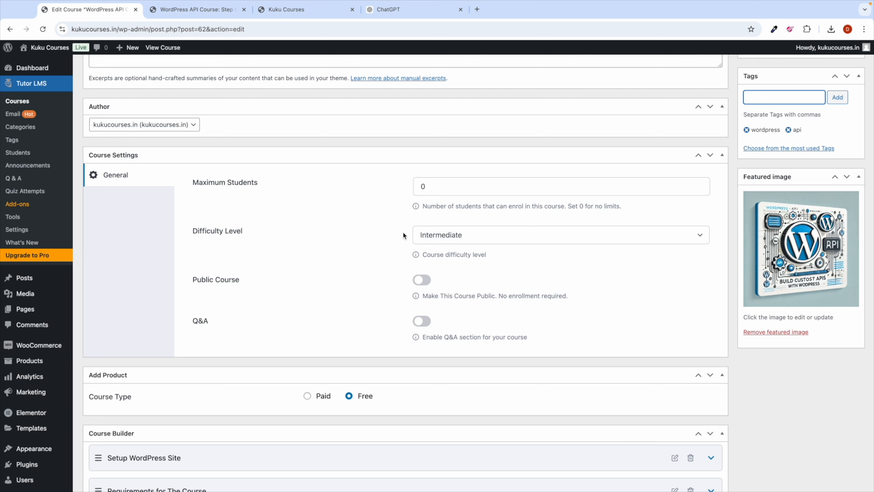
scroll(412, 247, down, 1)
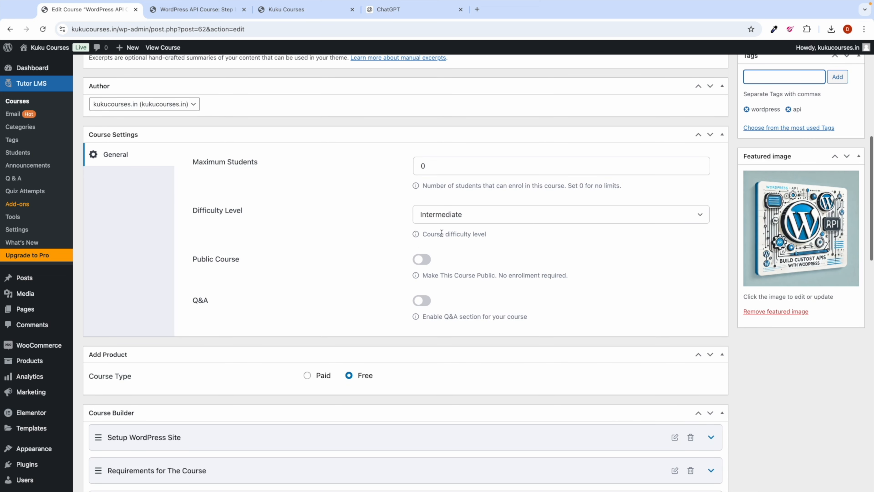
Step: Set the difficulty level to Beginner and the course type to Paid, leaving the product unselected
click(455, 217)
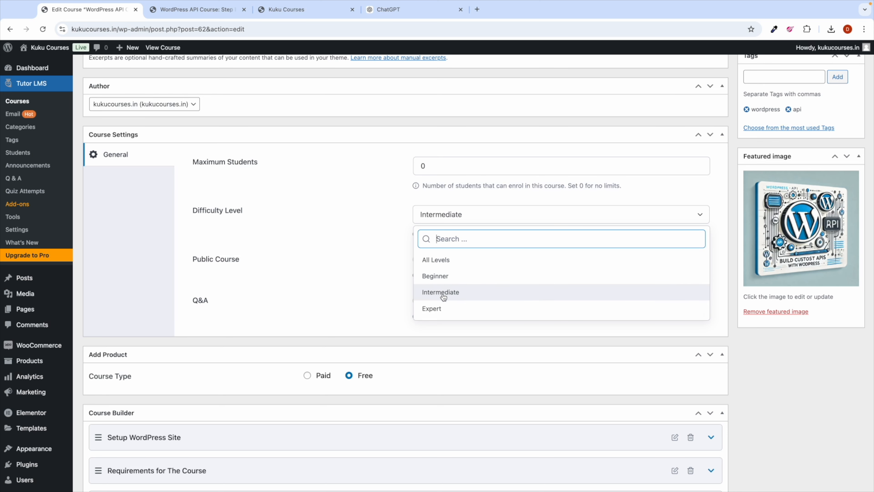
click(444, 280)
scroll(364, 277, down, 3)
click(308, 320)
scroll(368, 331, down, 3)
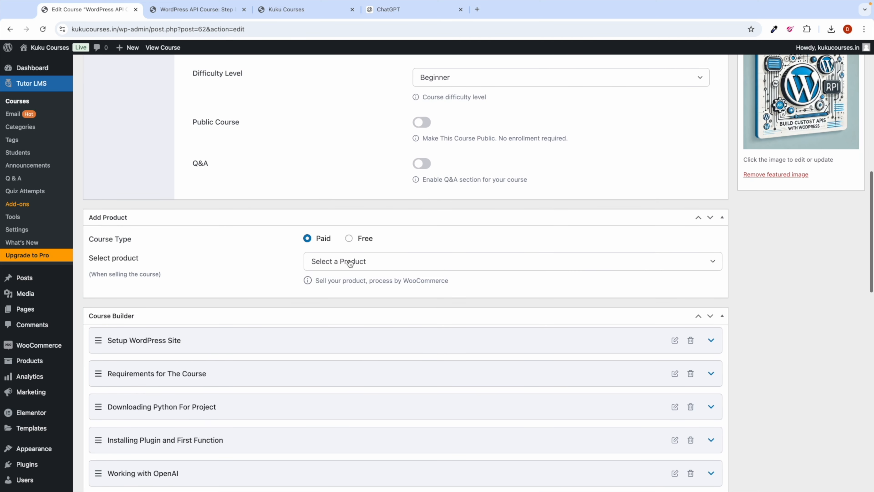
click(347, 265)
click(264, 272)
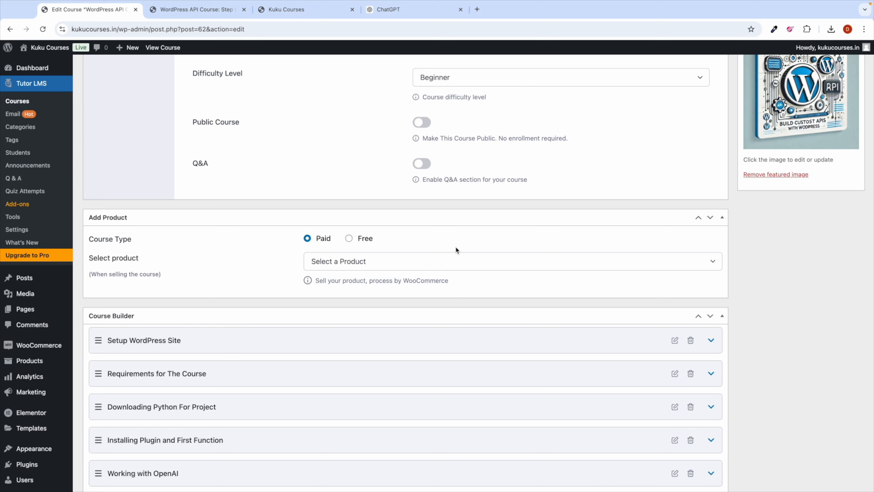
Step: Save the course draft and select the course title for copying
scroll(456, 245, up, 15)
click(759, 112)
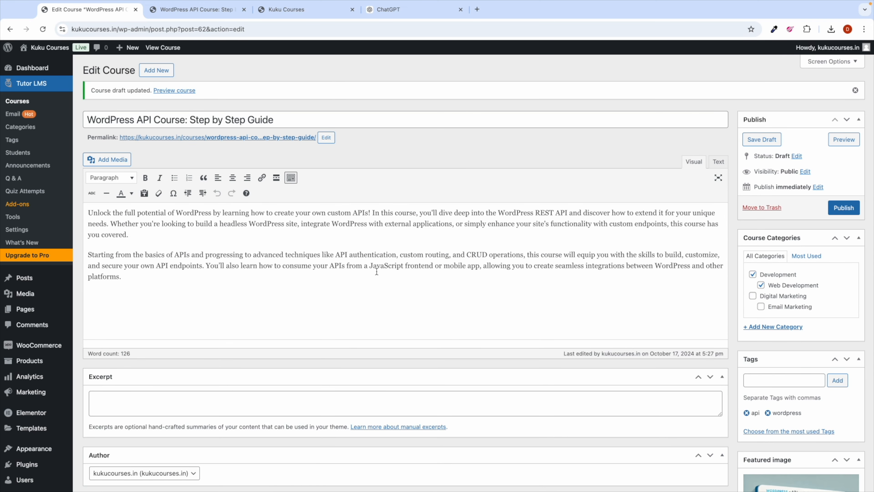
scroll(354, 284, down, 15)
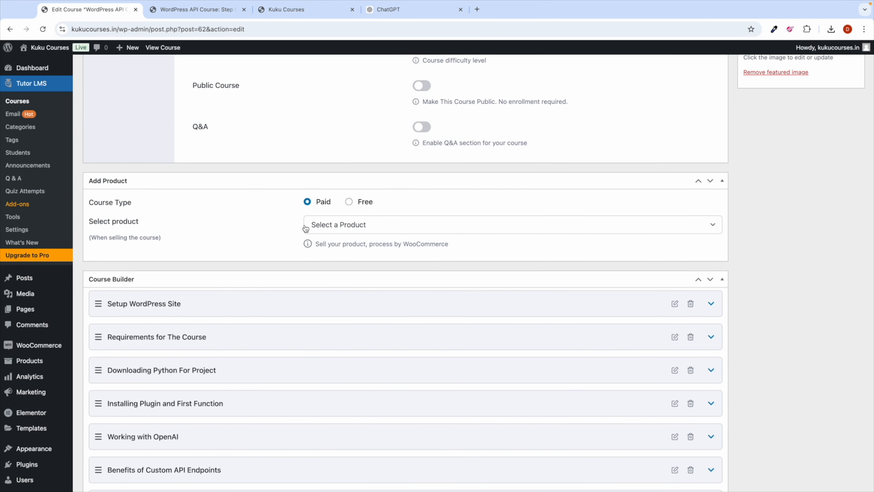
scroll(305, 226, up, 15)
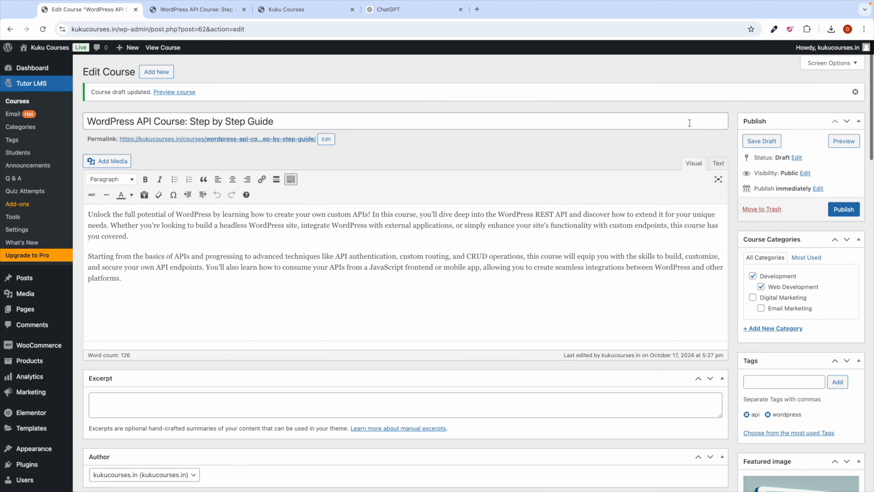
click(762, 140)
click(300, 120)
key(ctrl+a)
key(ctrl+c)
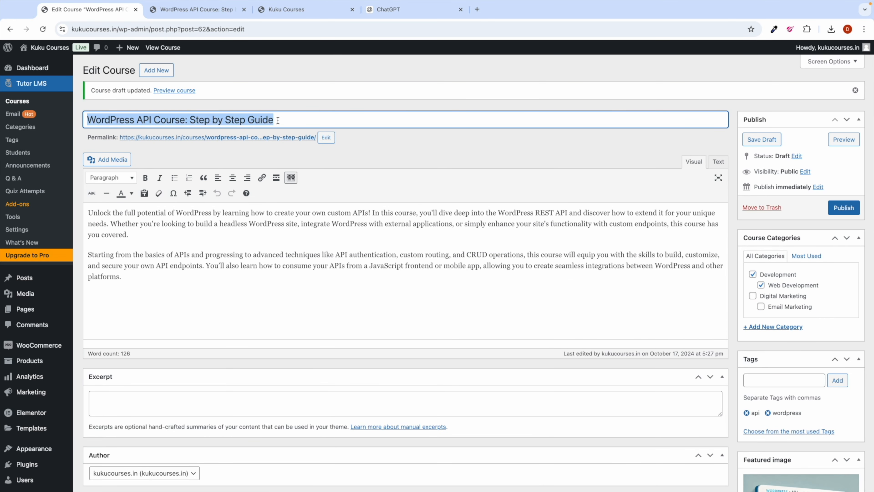
click(387, 136)
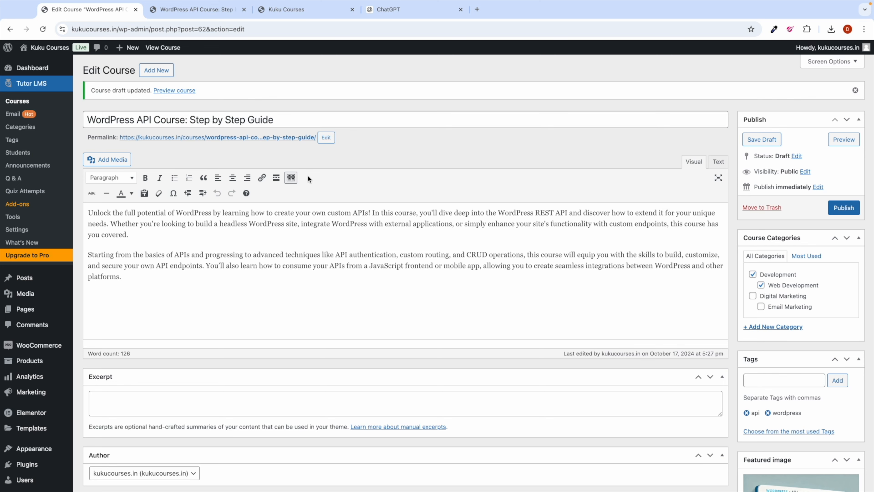
Step: Start a new product named with the pasted course title, WordPress API Course: Step by Step Guide
scroll(28, 234, down, 2)
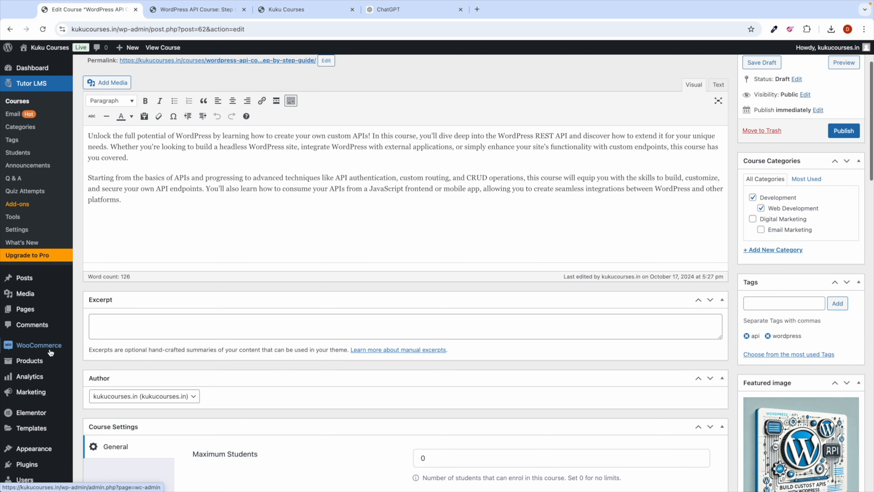
mouse_move(37, 365)
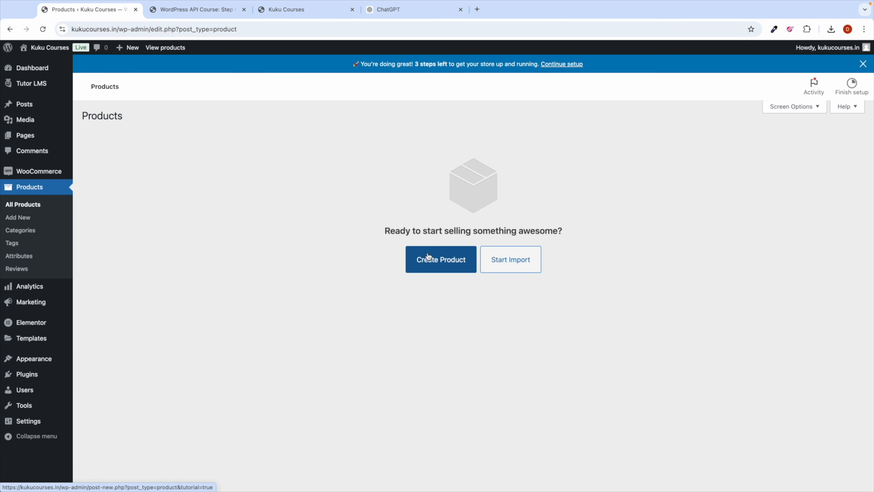
click(428, 258)
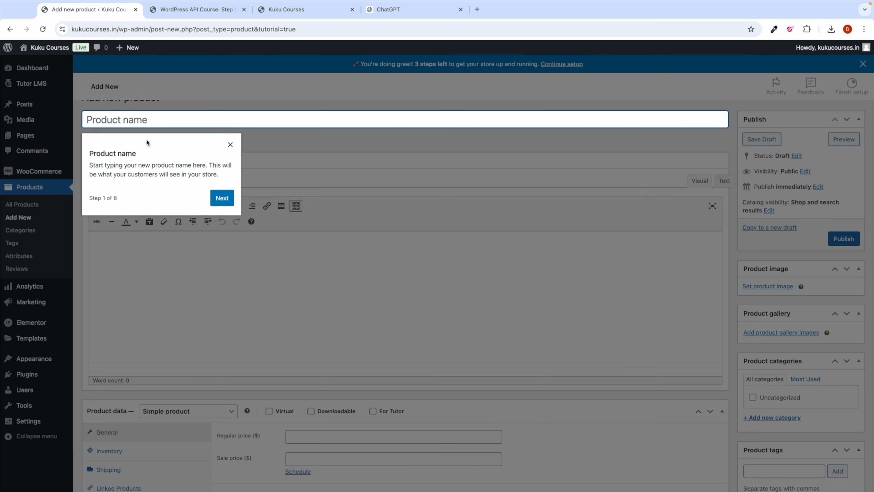
click(231, 163)
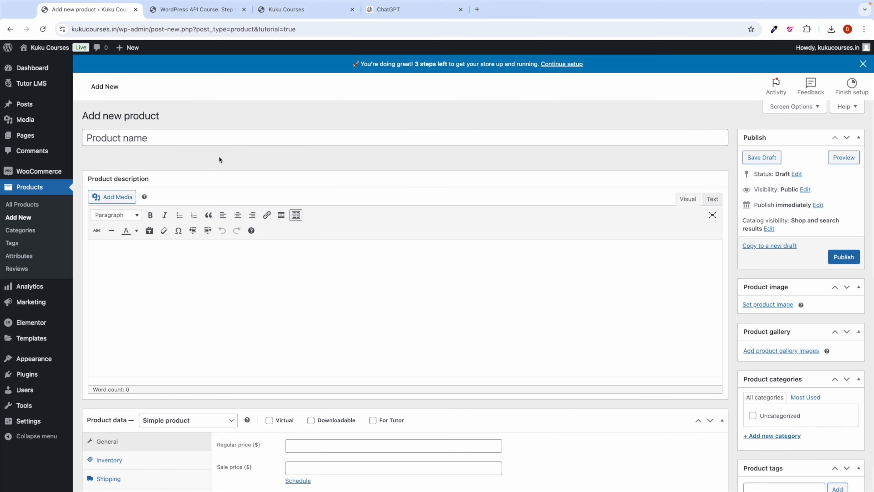
click(147, 139)
key(ctrl+v)
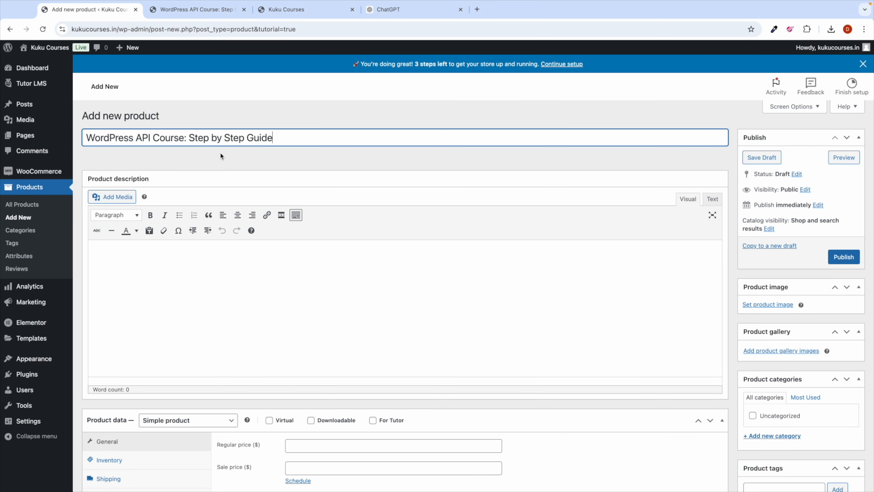
Step: Mark the product For Tutor, set its regular price to 7, and publish it
scroll(303, 262, down, 4)
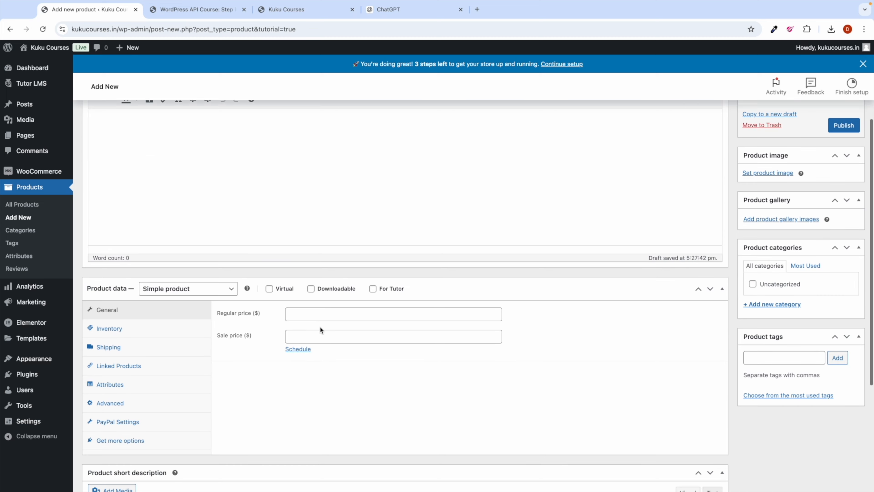
click(373, 289)
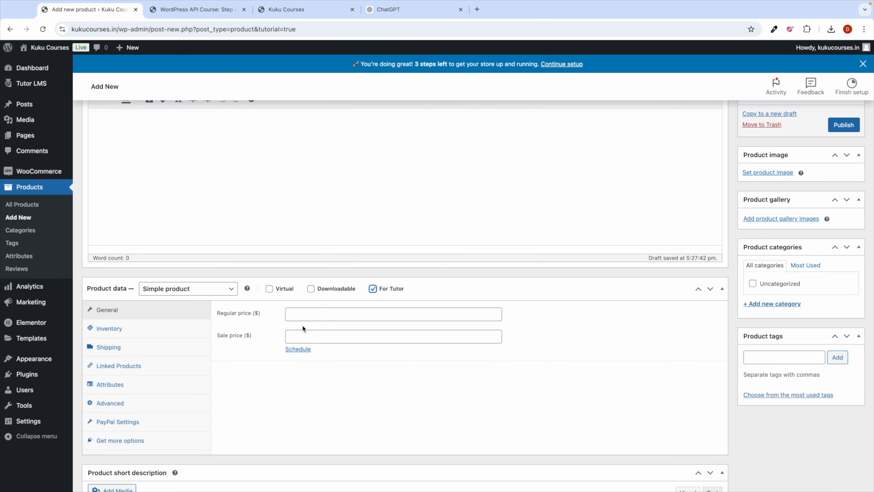
click(303, 310)
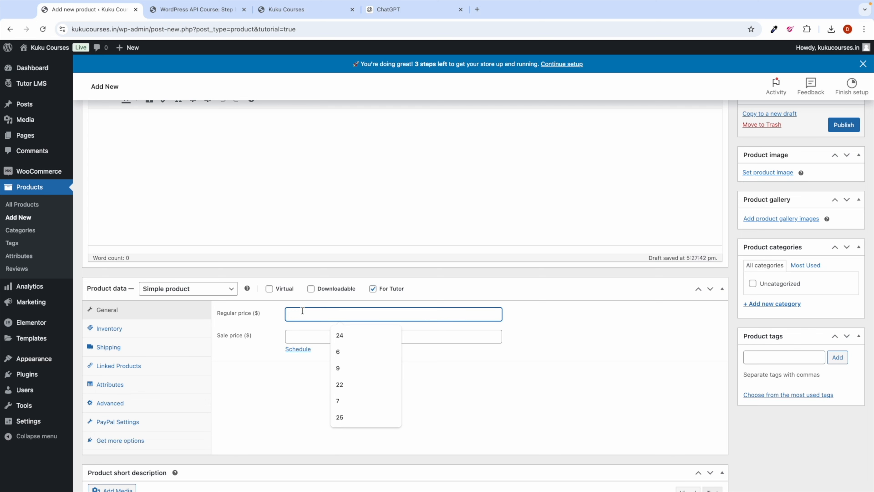
text(7)
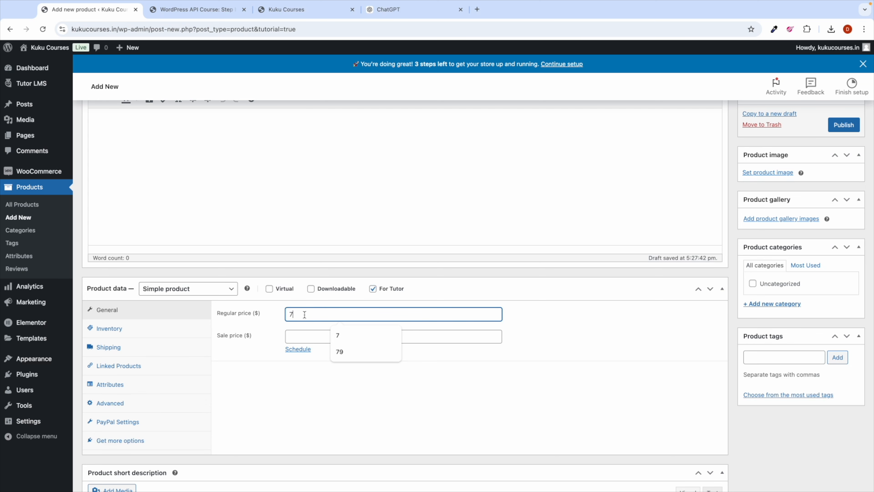
click(314, 372)
scroll(449, 366, up, 3)
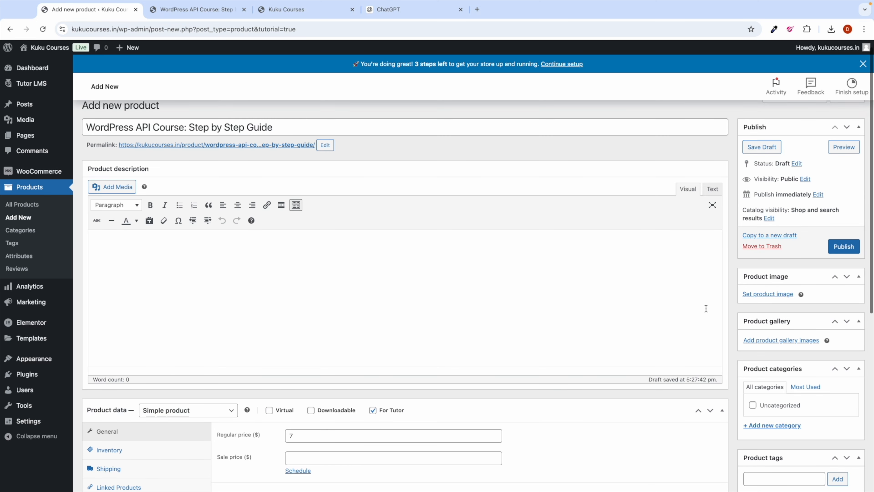
click(841, 247)
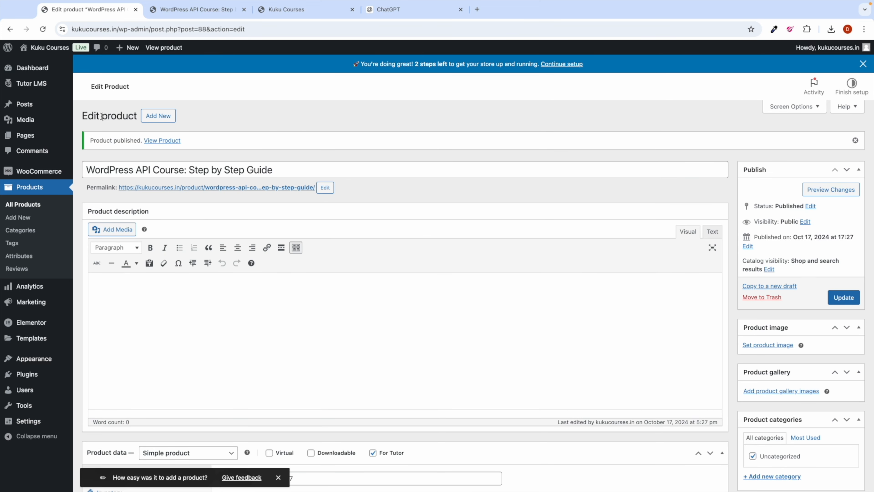
click(91, 86)
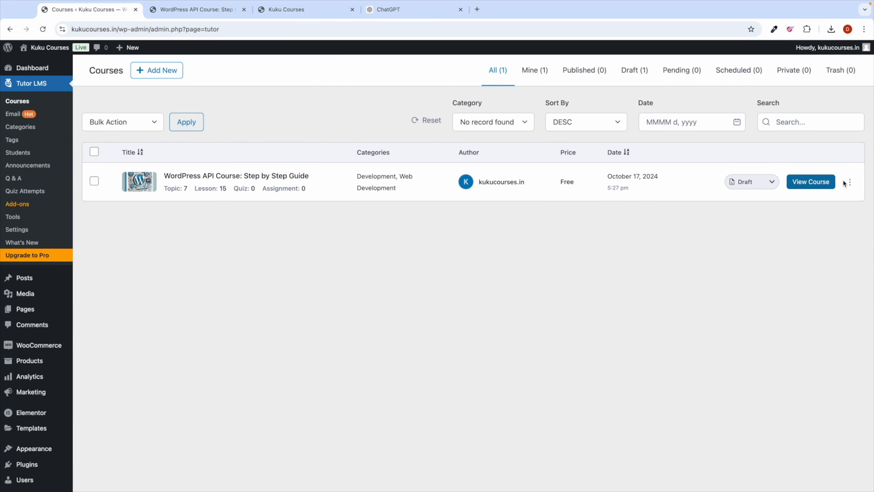
Step: Edit the course, select the WordPress API Course: Step by Step Guide product, and save the draft
click(850, 183)
click(843, 200)
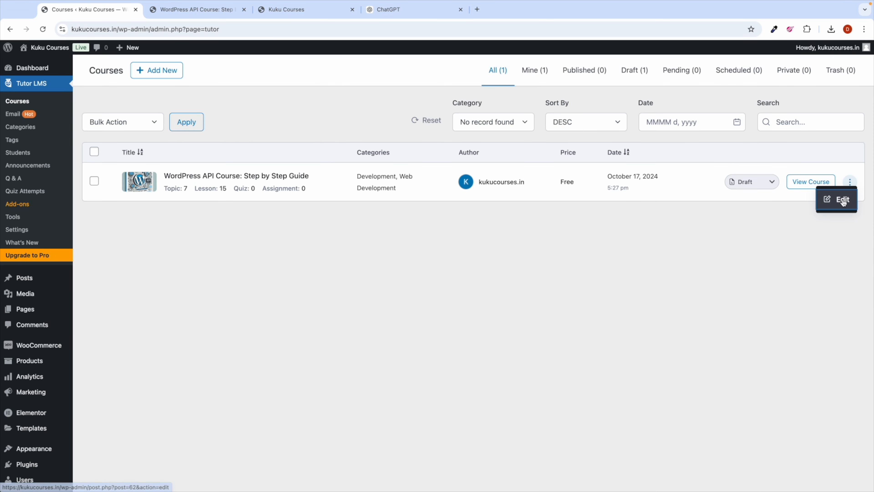
scroll(404, 289, down, 2)
scroll(404, 292, down, 12)
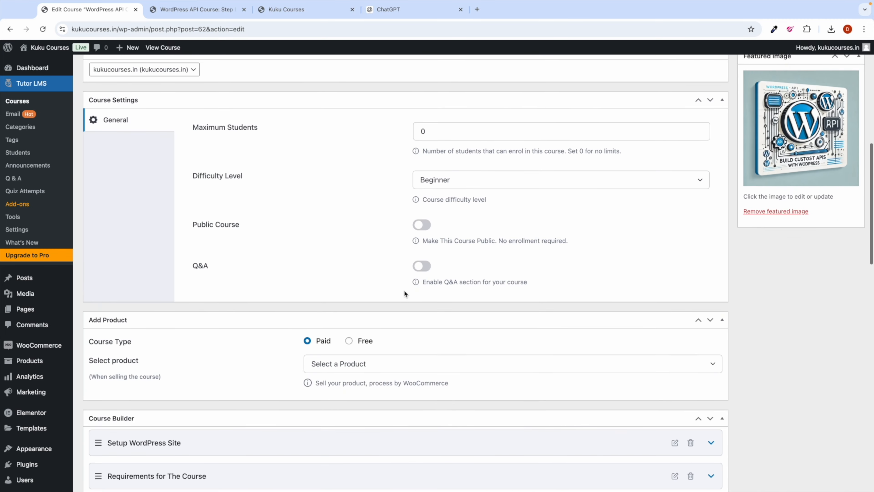
click(333, 224)
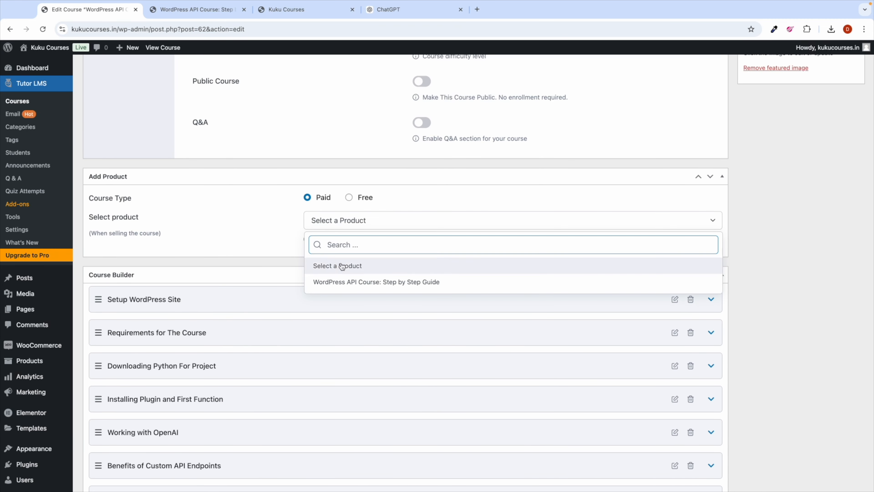
text(wor)
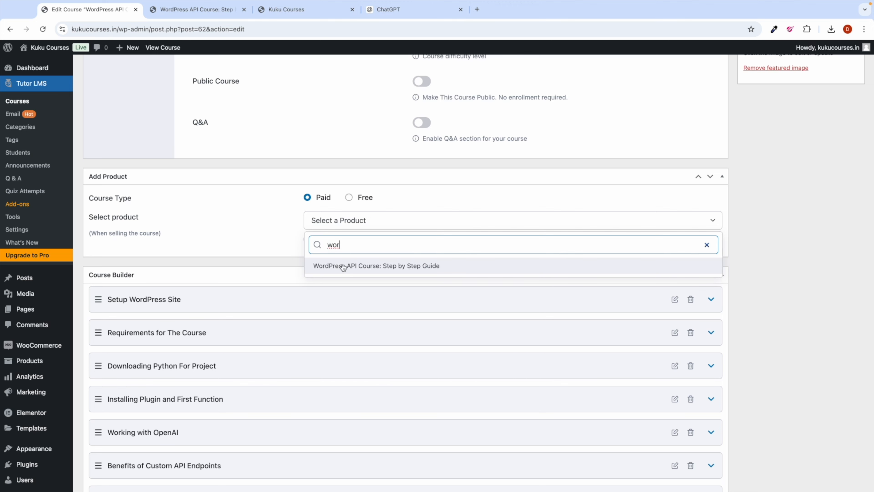
click(344, 266)
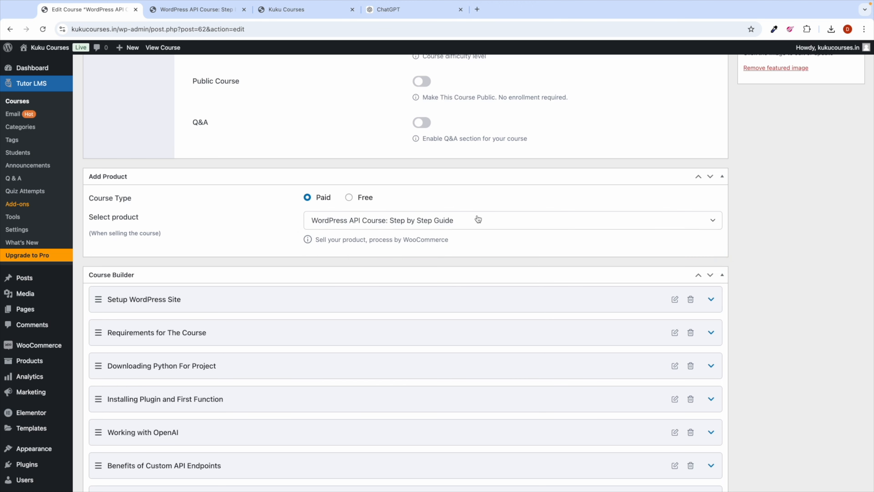
scroll(478, 219, up, 15)
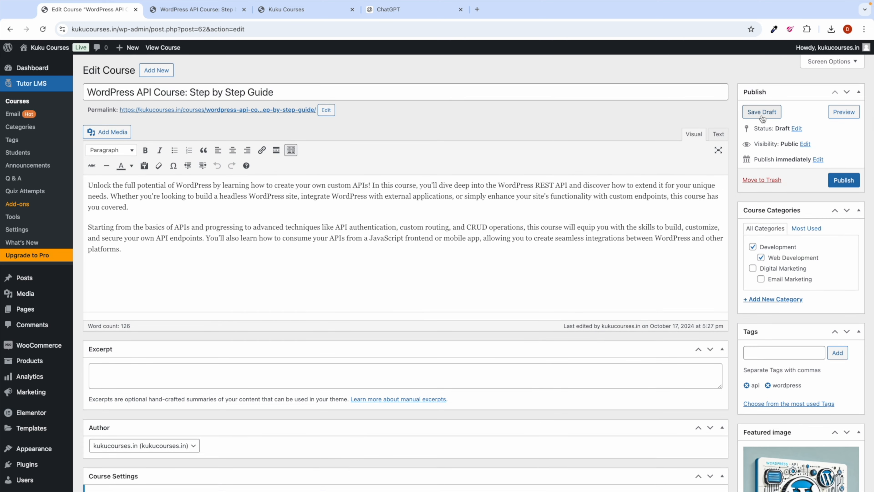
click(762, 115)
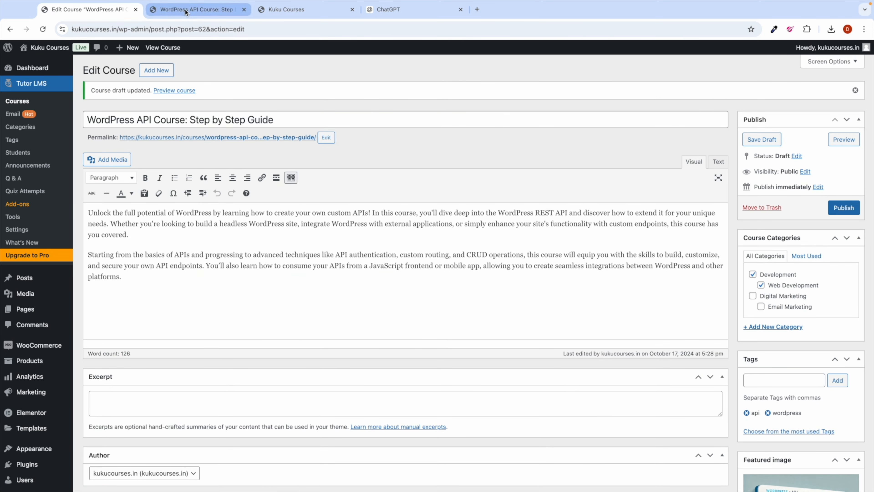
click(185, 11)
Step: Scroll through the course preview and the course editor, then switch to the macOS desktop
scroll(166, 144, up, 1)
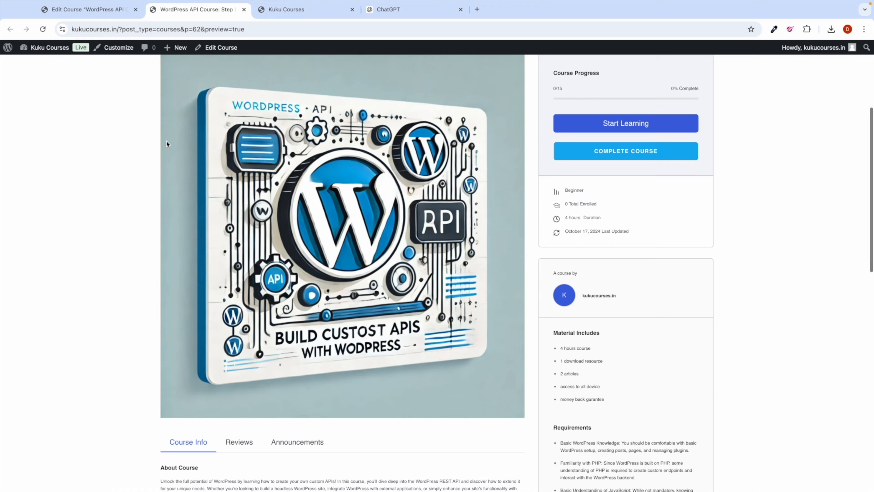
scroll(166, 144, up, 5)
scroll(252, 285, down, 15)
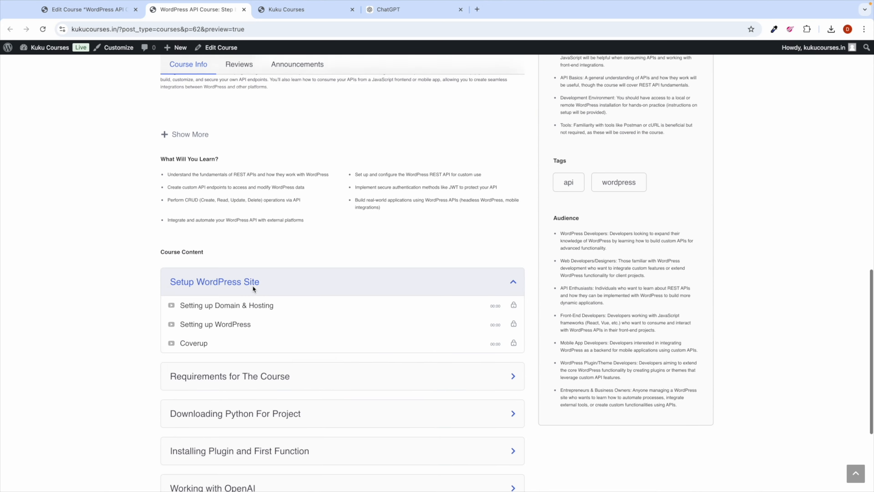
scroll(252, 289, down, 5)
scroll(253, 289, up, 20)
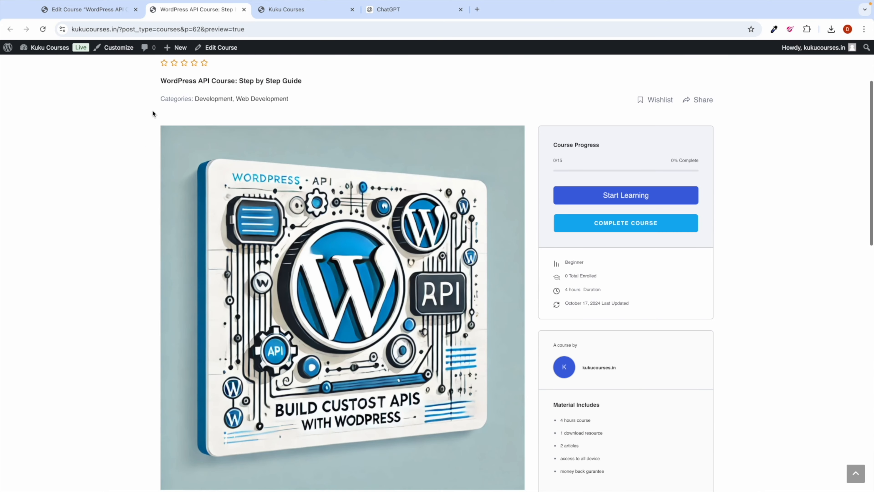
click(88, 9)
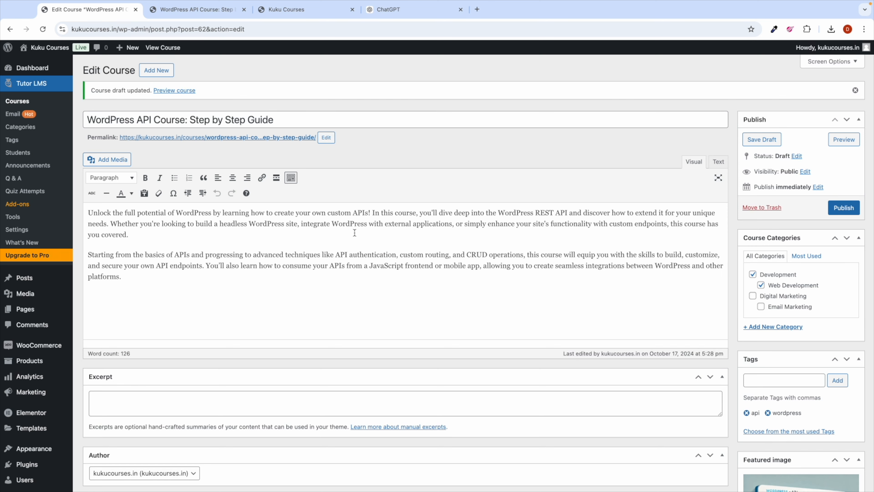
scroll(347, 334, down, 20)
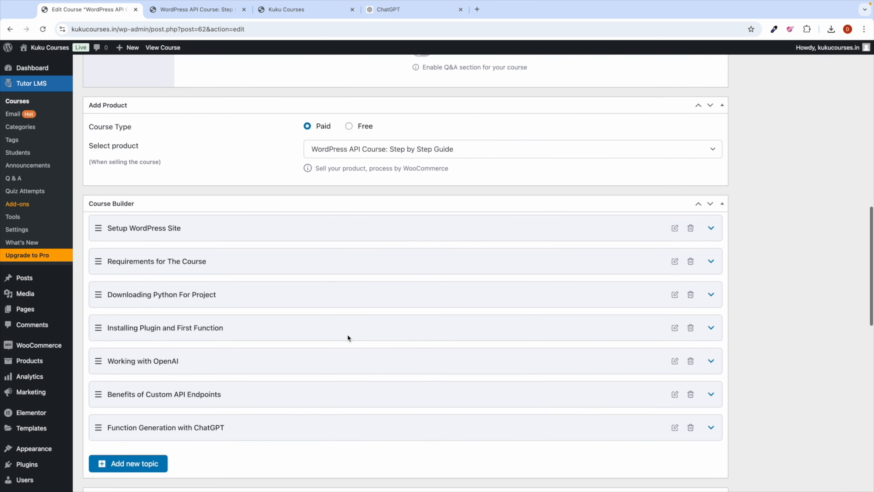
scroll(347, 334, down, 12)
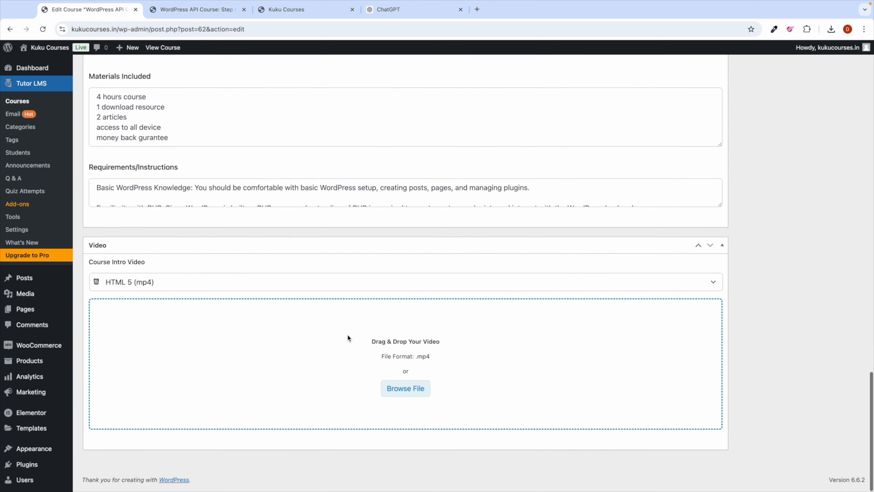
scroll(455, 206, up, 20)
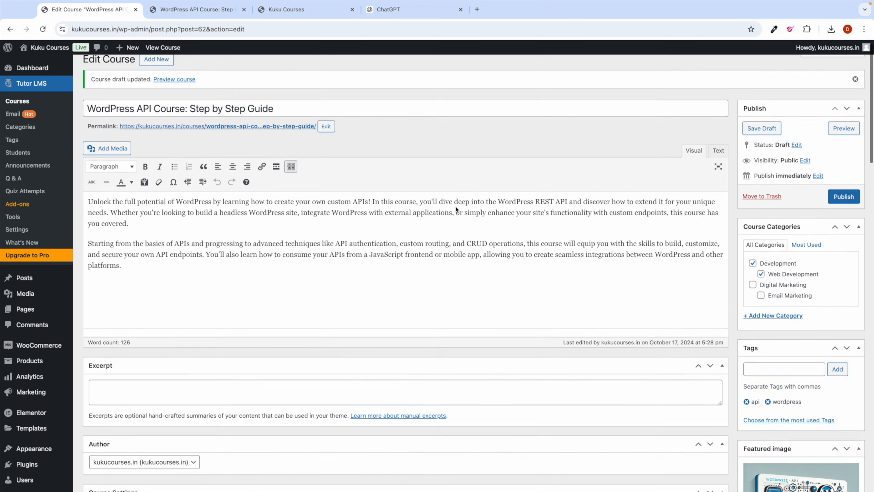
scroll(260, 296, down, 15)
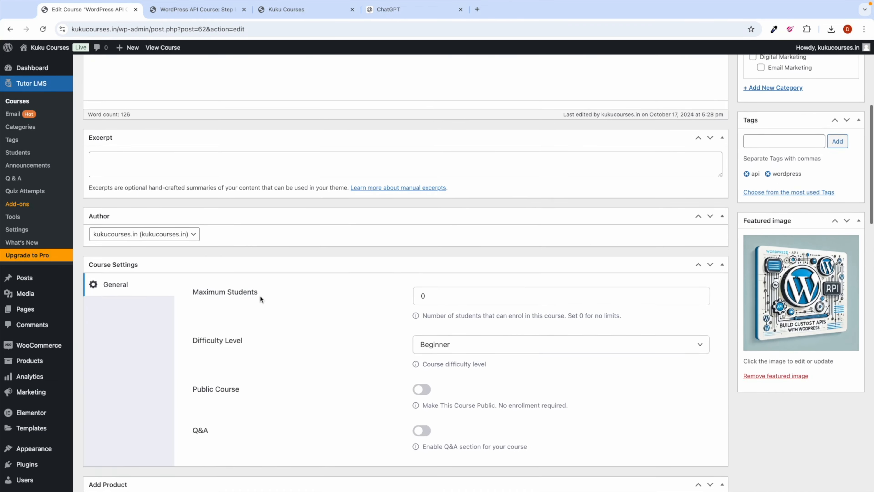
scroll(259, 307, down, 3)
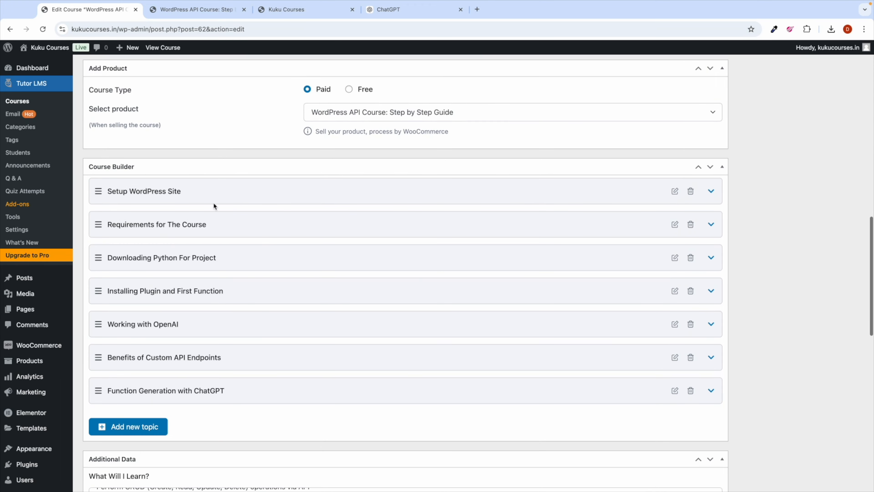
key(ctrl+Left)
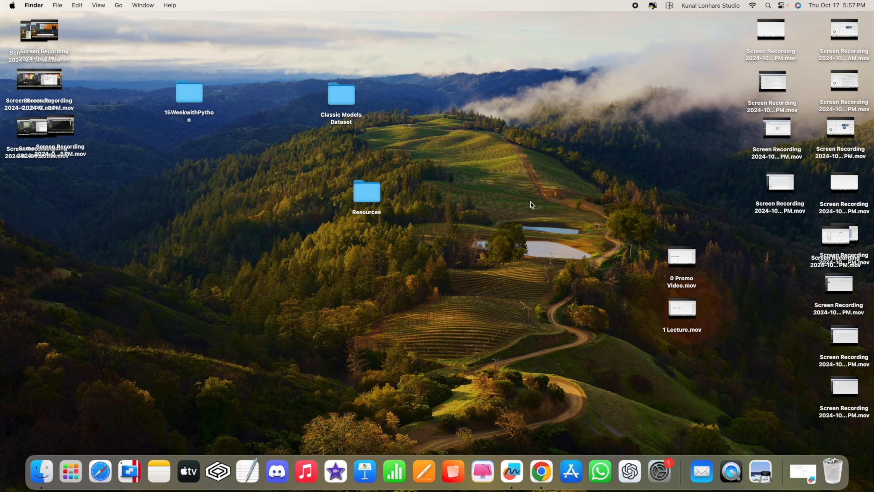
Step: Create a folder named Lessons on the desktop and open it
right_click(531, 205)
click(543, 206)
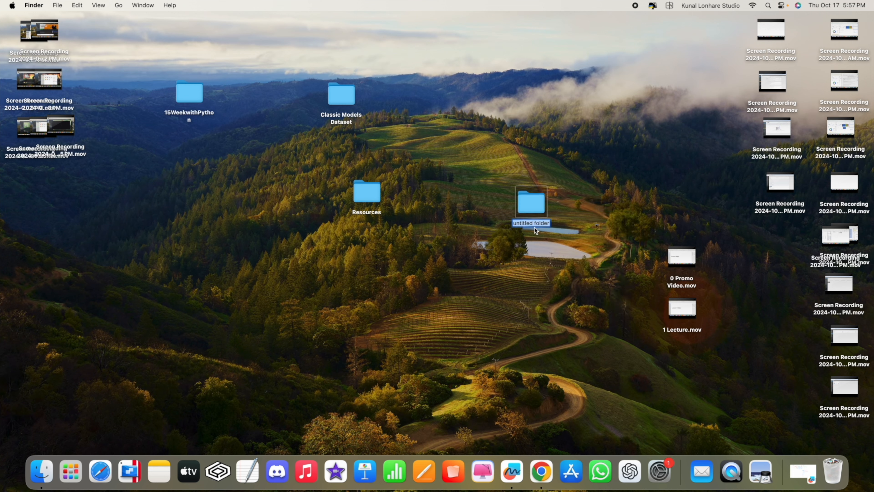
text(Lessons)
key(Return)
double_click(525, 200)
Step: Move 0 Promo Video.mov and 1 Lecture.mov into the Lessons folder
drag(518, 84, 479, 107)
drag(647, 239, 683, 316)
click(654, 263)
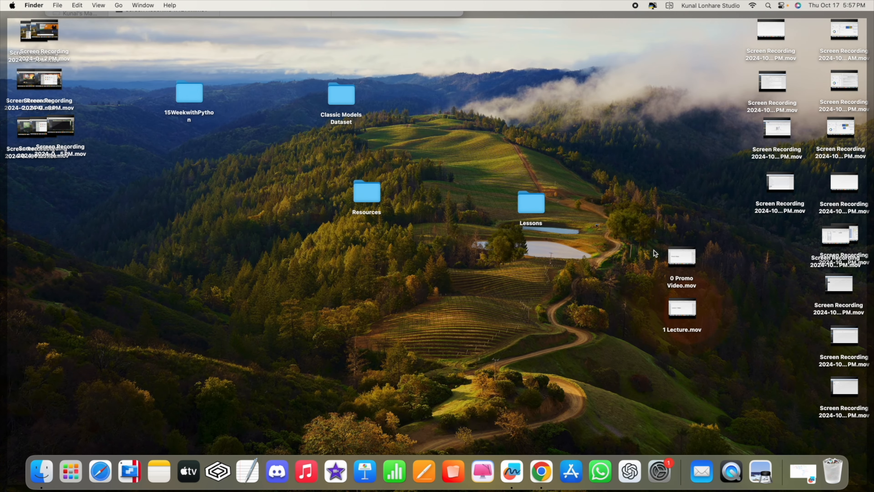
click(653, 251)
drag(655, 253, 448, 208)
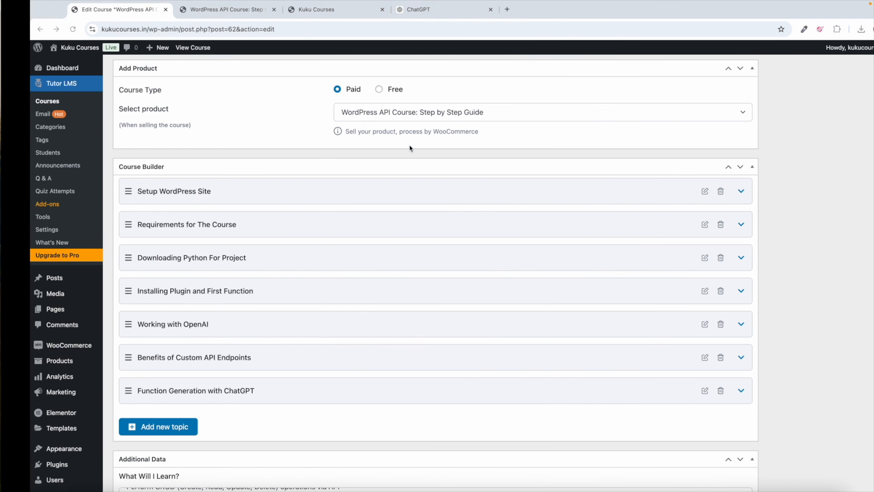
Step: Select and copy the Lesson 1 name from the Setup WordPress Site topic
click(258, 191)
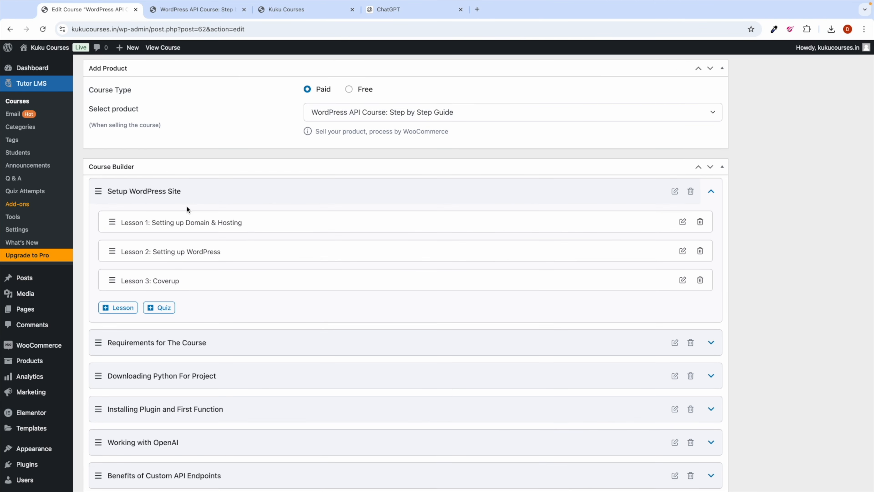
click(238, 225)
triple_click(419, 126)
key(super+c)
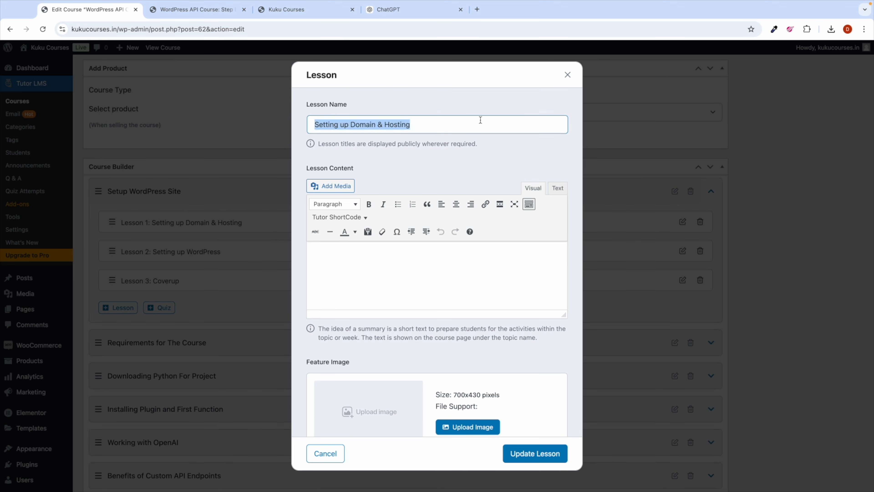
click(567, 75)
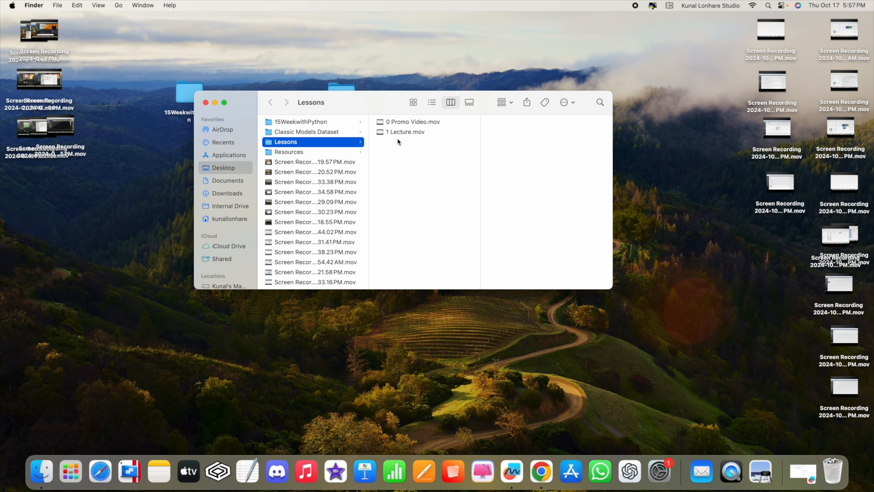
Step: Rename 1 Lecture.mov to 1 Setting up Domain & Hosting.mov
click(392, 131)
right_click(395, 132)
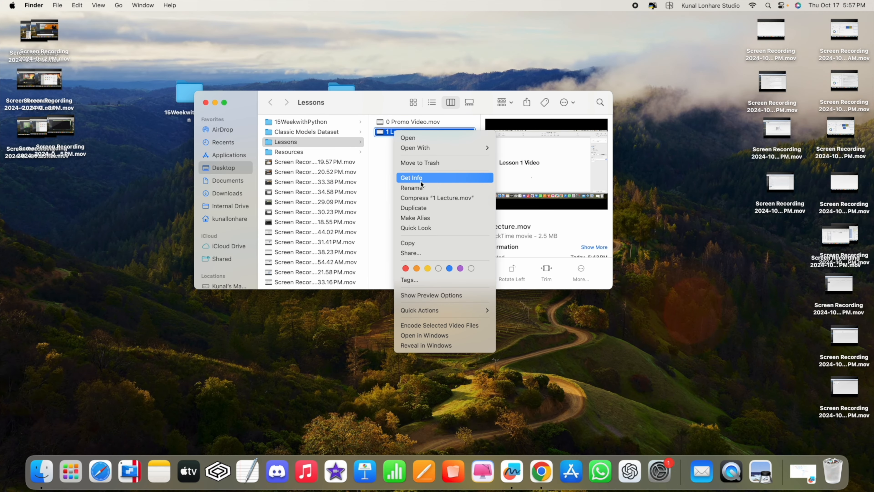
click(416, 188)
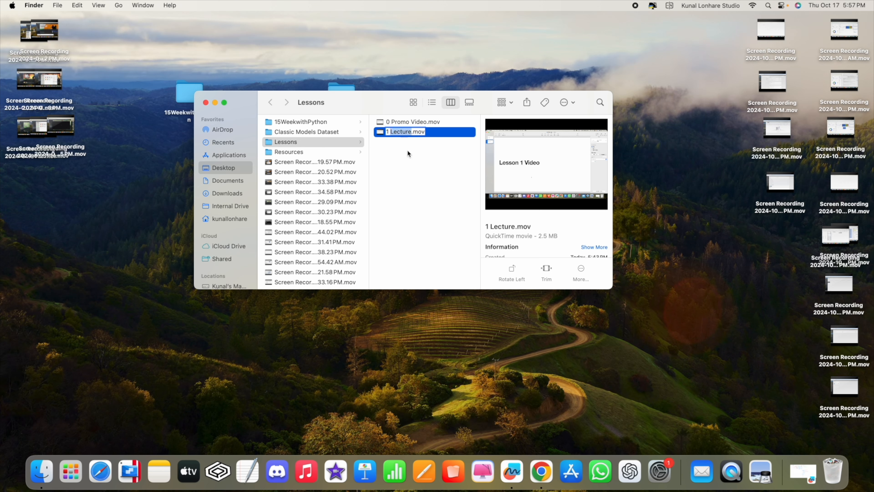
key(super+v)
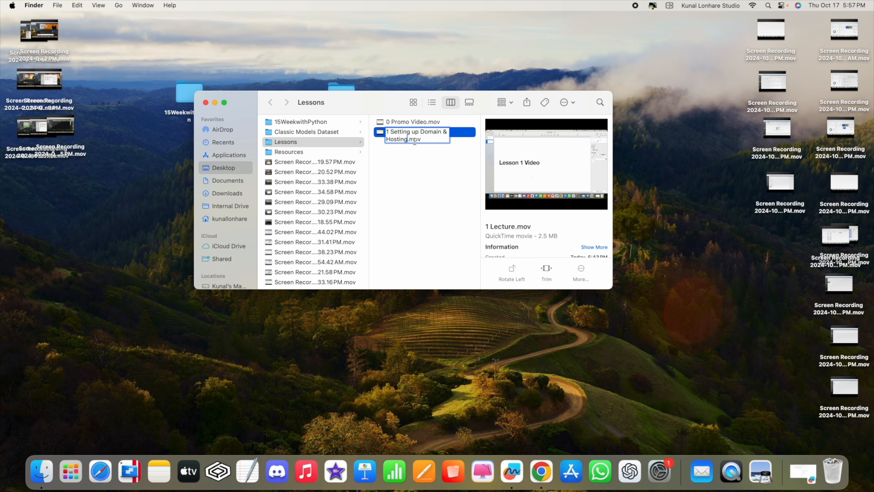
key(Return)
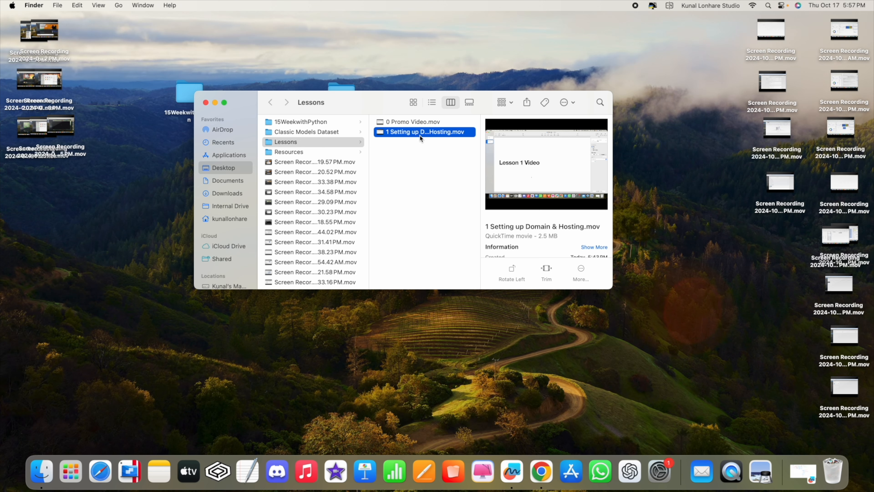
Step: Collapse the Setup WordPress Site topic and preview 0 Promo Video.mov in Finder
key(ctrl+Right)
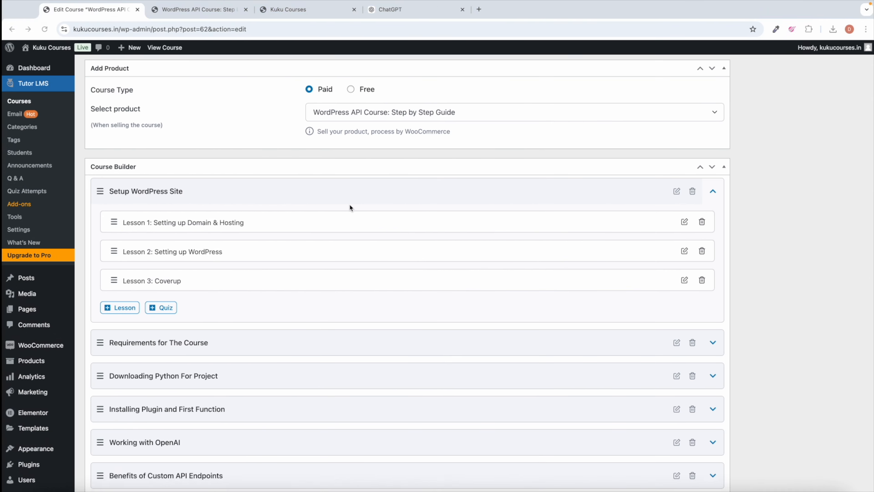
click(259, 193)
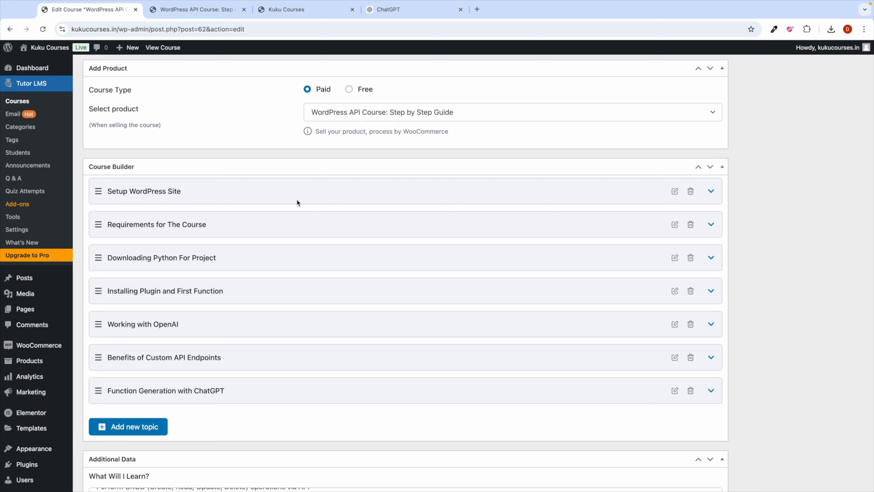
key(ctrl+Left)
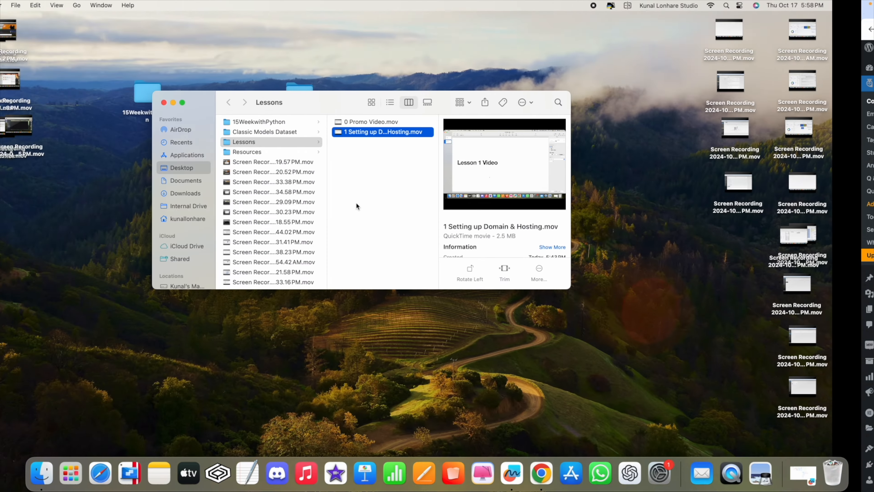
key(ctrl+Right)
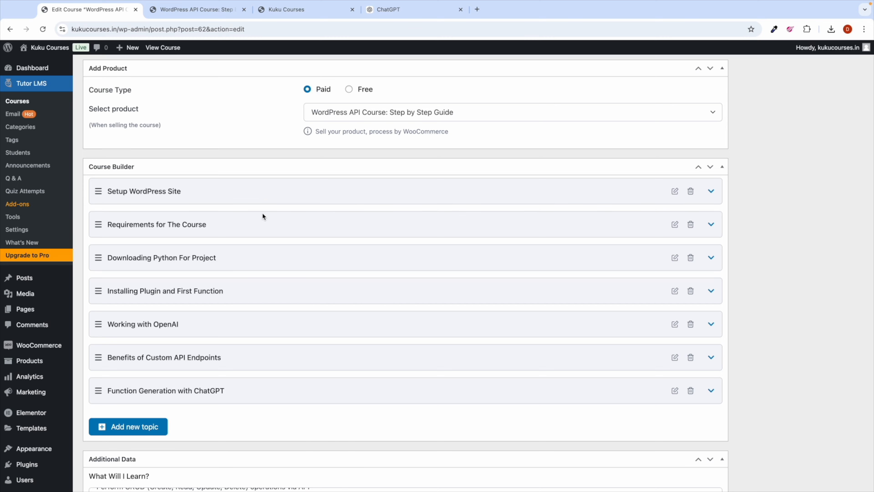
key(ctrl+Left)
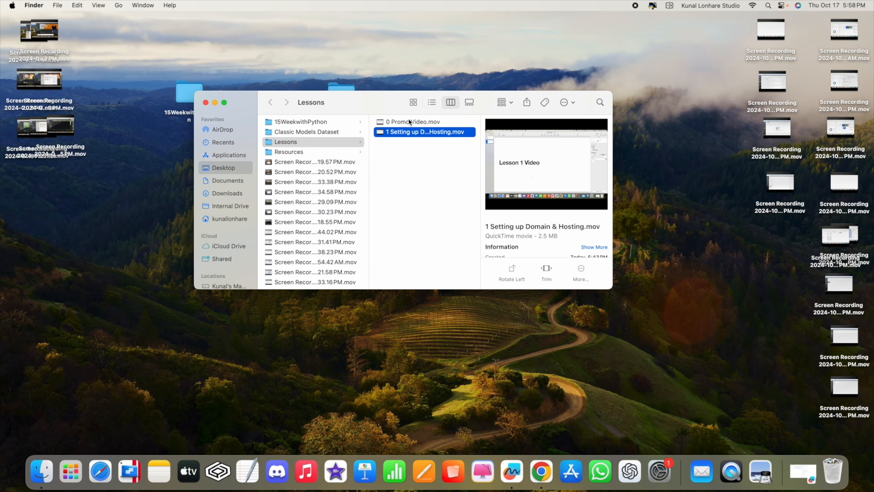
click(409, 122)
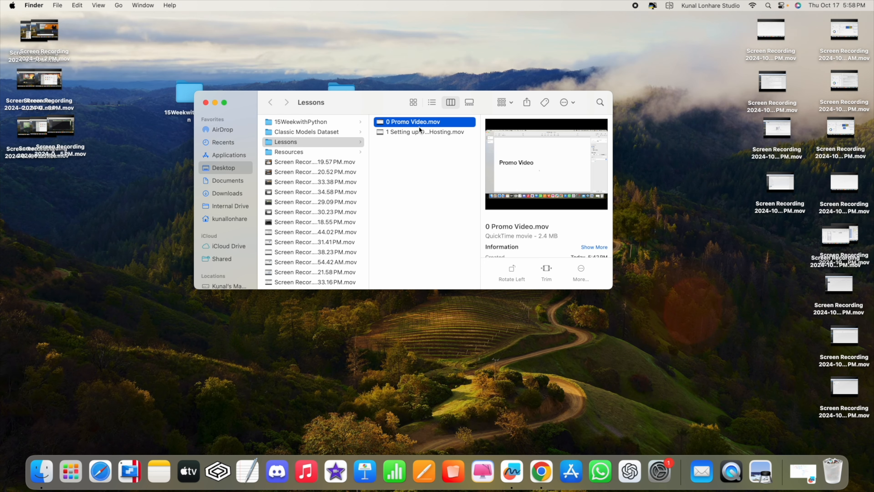
key(ctrl+Right)
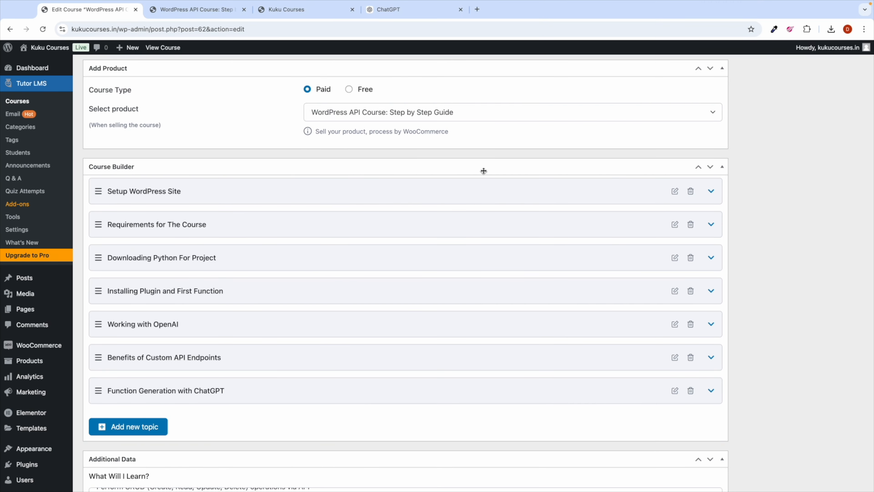
Step: Go to youtube.com in a new tab and open YouTube Studio
click(477, 9)
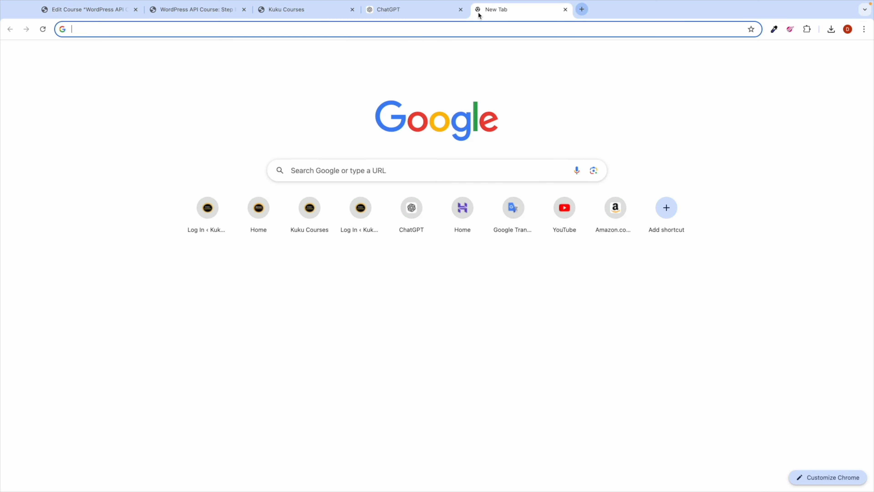
text(you)
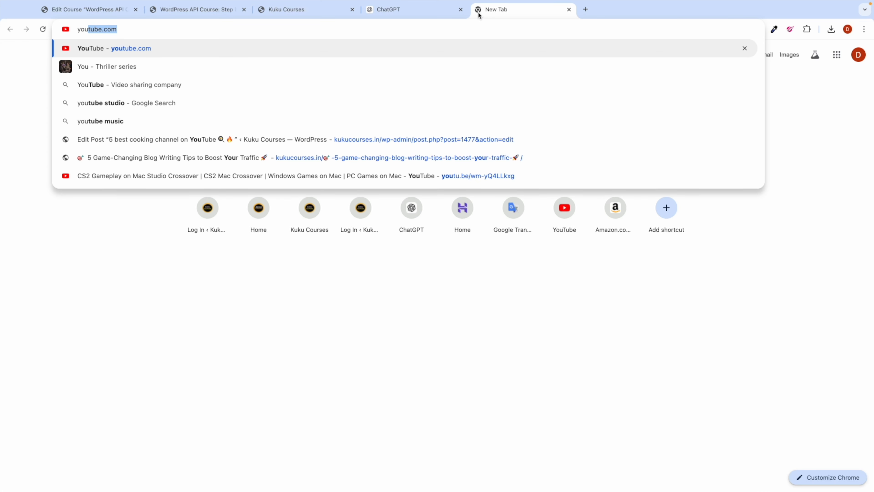
key(Return)
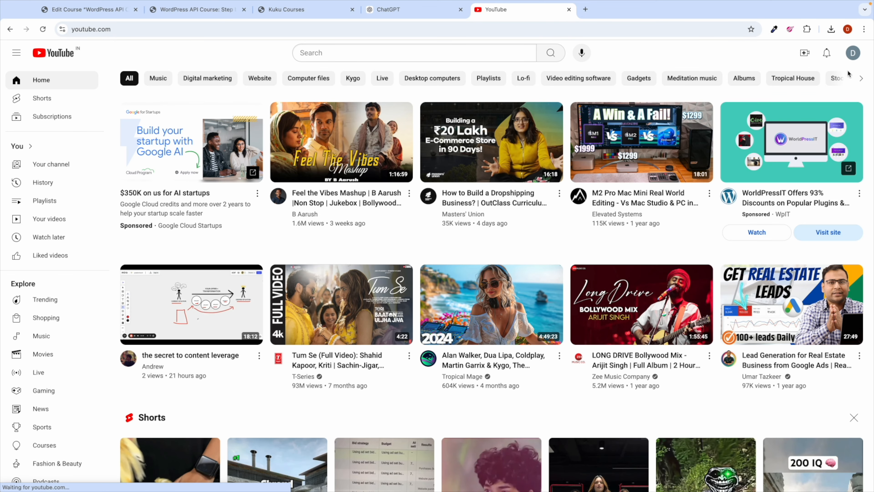
click(853, 55)
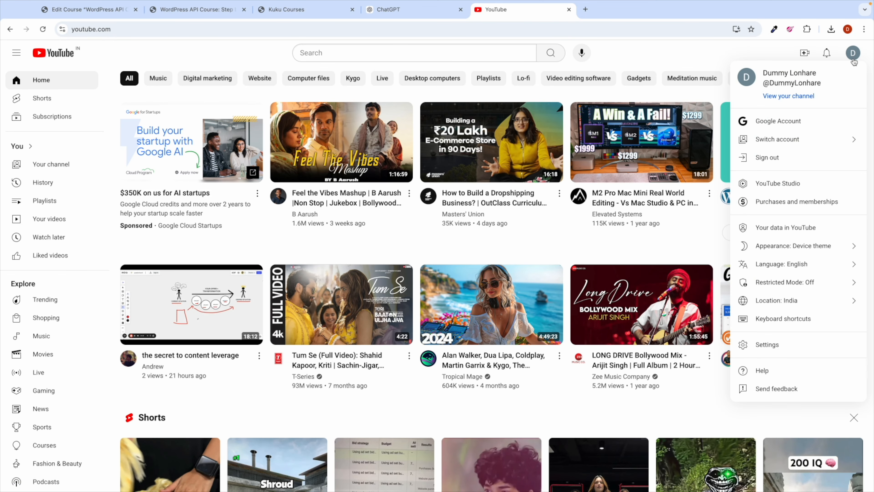
click(783, 184)
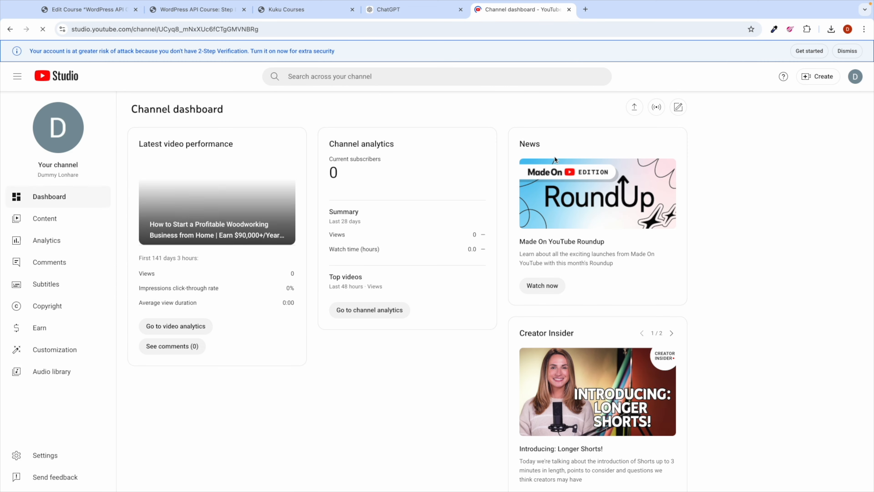
Step: Upload both videos from Desktop/Lessons to the channel
click(821, 77)
click(807, 98)
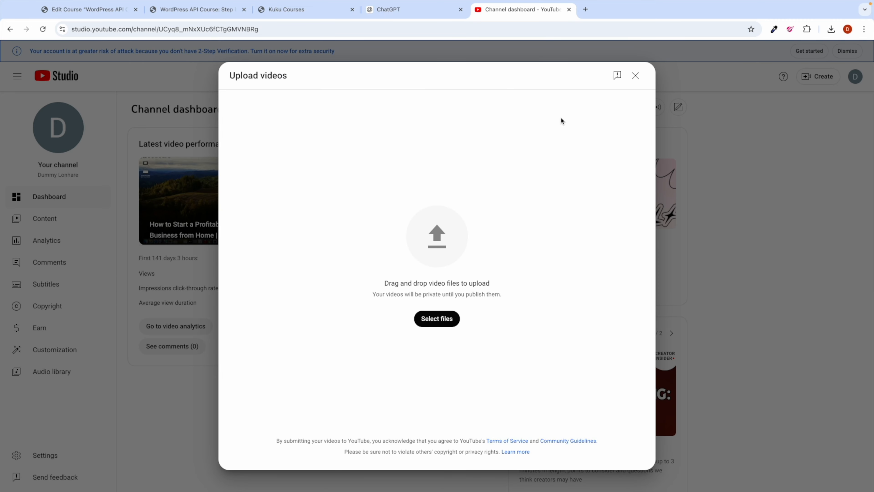
click(443, 321)
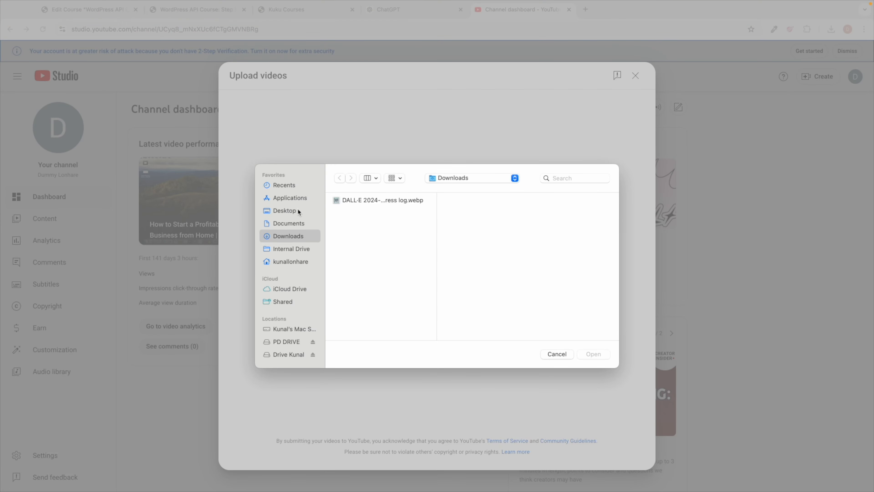
click(285, 211)
click(366, 219)
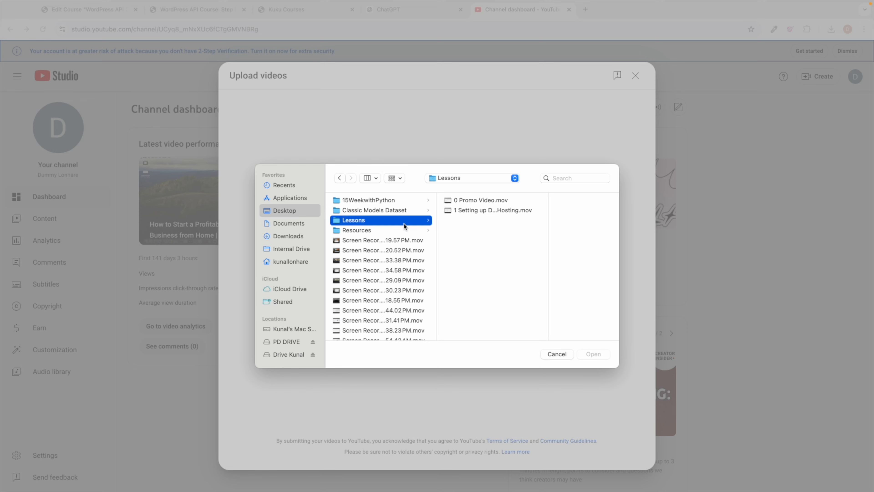
click(487, 211)
shift+click(489, 202)
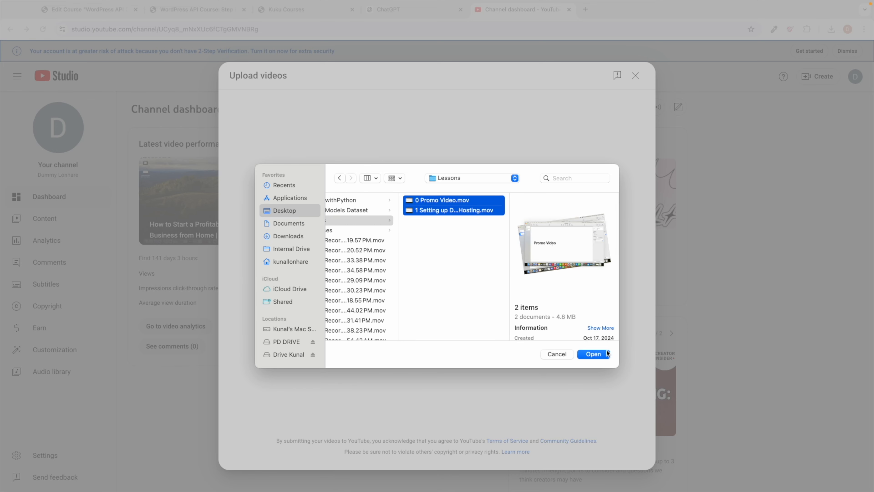
click(594, 353)
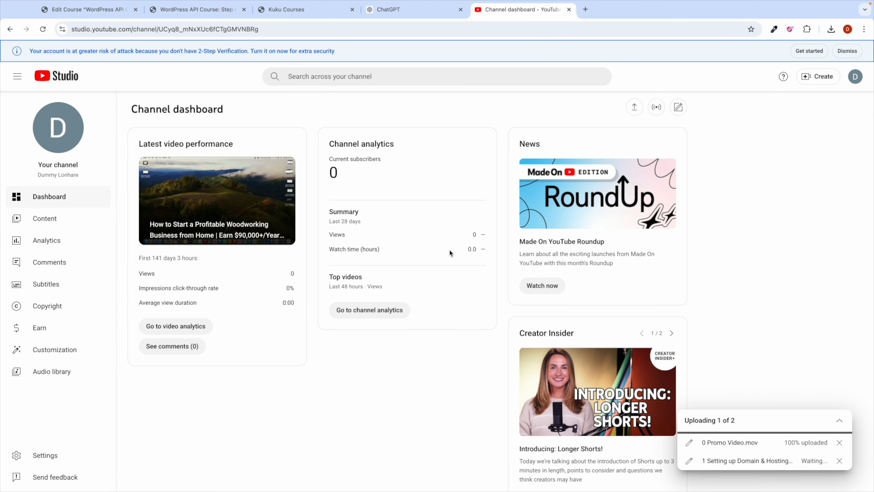
Step: Open the 0 Promo Video's details and copy the course title from the WordPress course editor
click(690, 442)
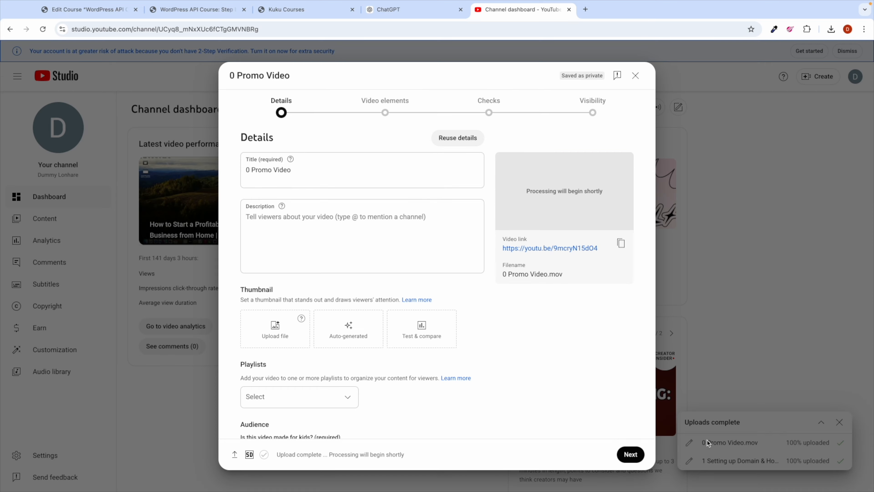
click(338, 398)
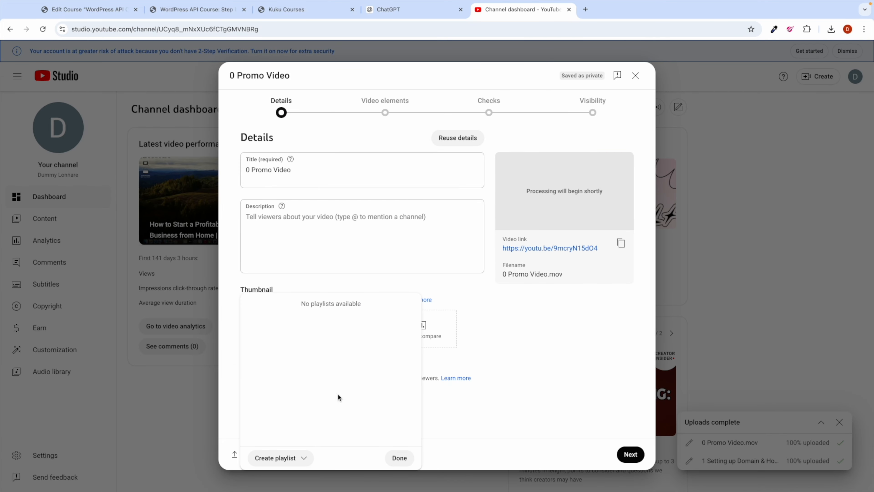
click(481, 350)
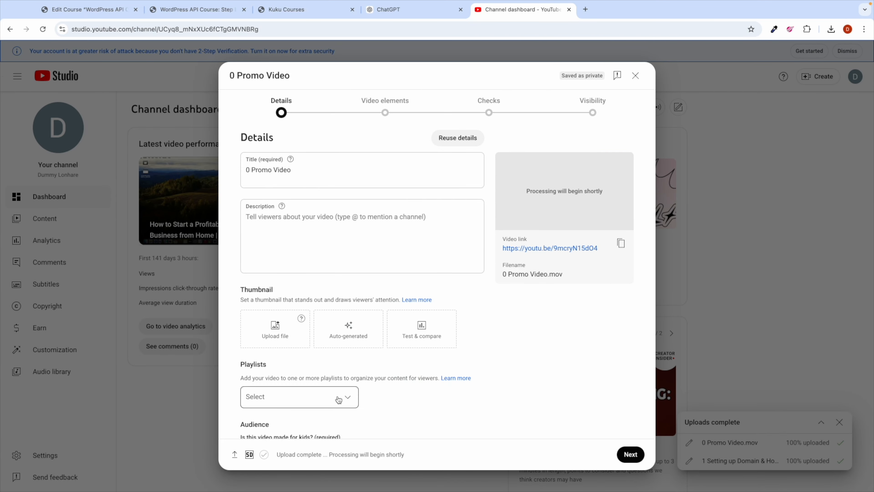
click(348, 399)
click(494, 348)
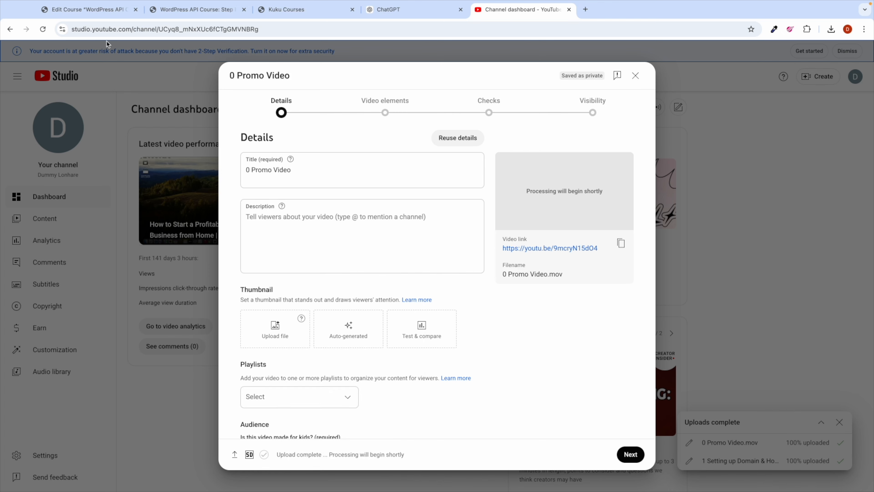
click(191, 10)
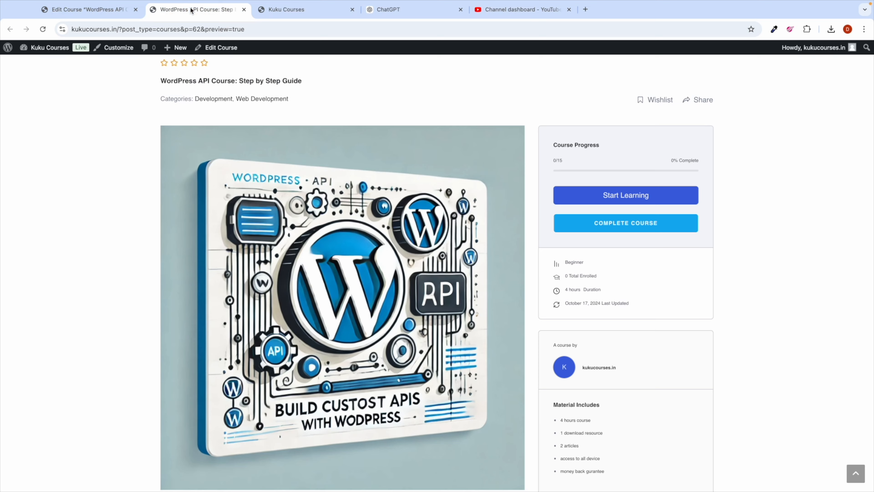
click(79, 9)
scroll(263, 145, up, 3)
triple_click(337, 112)
key(ctrl+c)
click(522, 9)
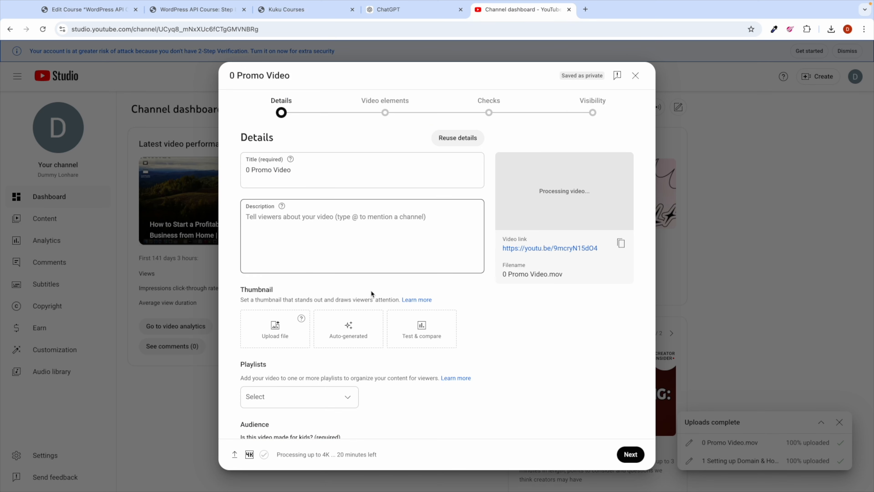
Step: Create a new unlisted playlist named 'WordPress API Course: Step by Step Guide' with the pasted course title
click(343, 399)
click(267, 460)
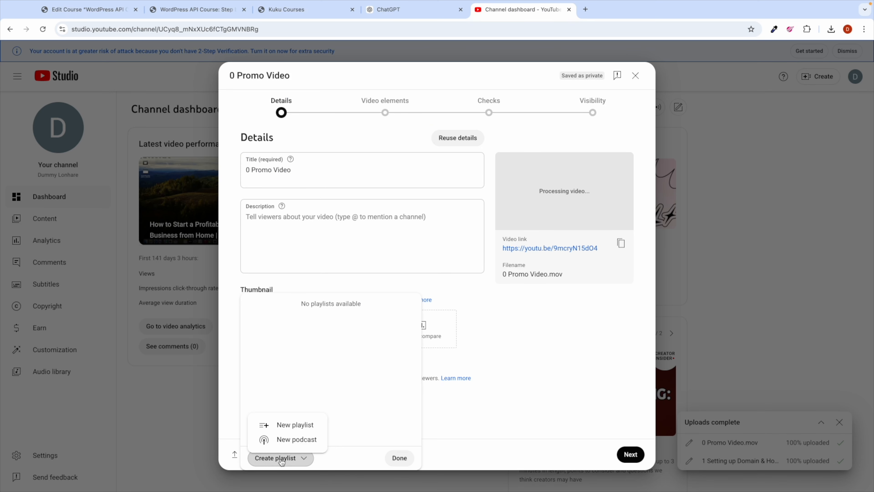
click(291, 426)
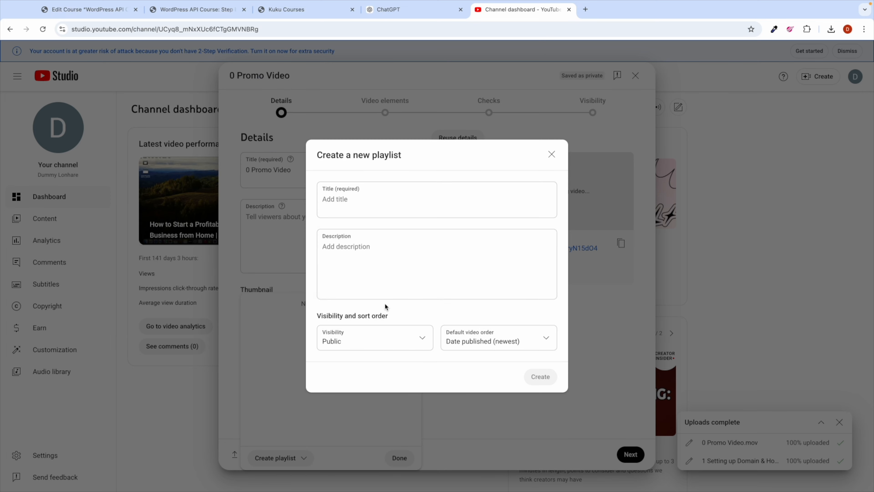
click(354, 198)
key(ctrl+v)
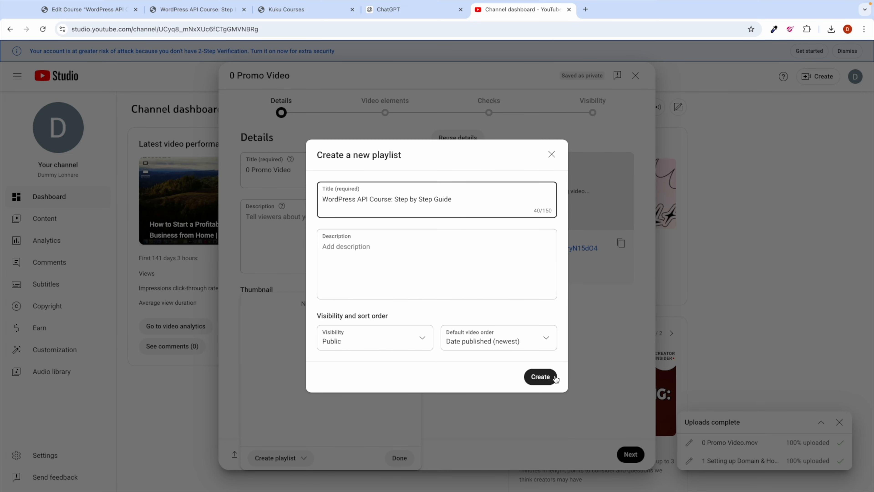
click(420, 339)
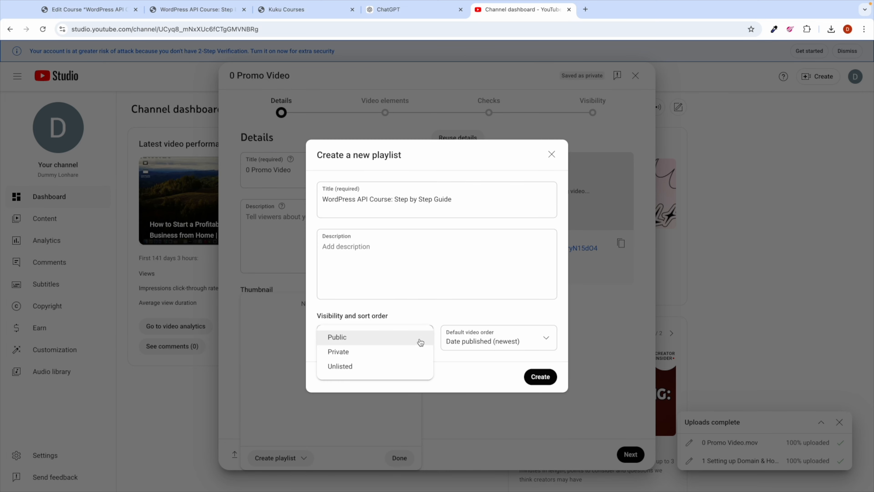
click(353, 369)
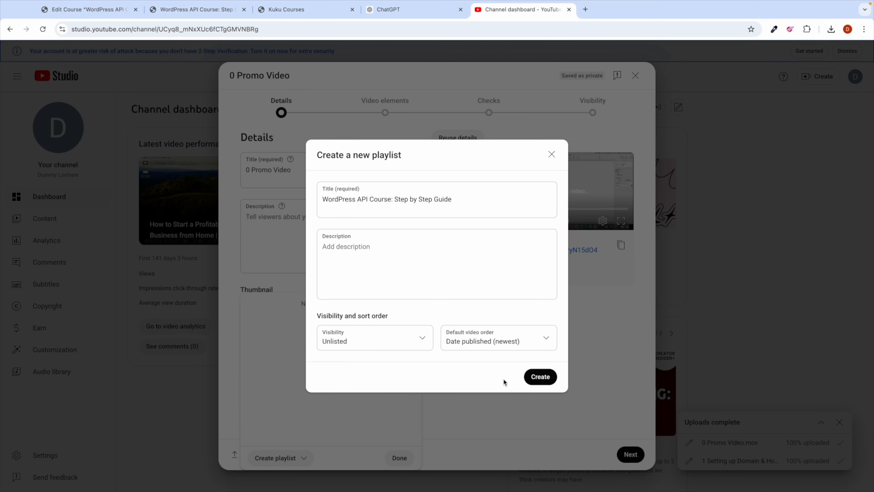
click(540, 380)
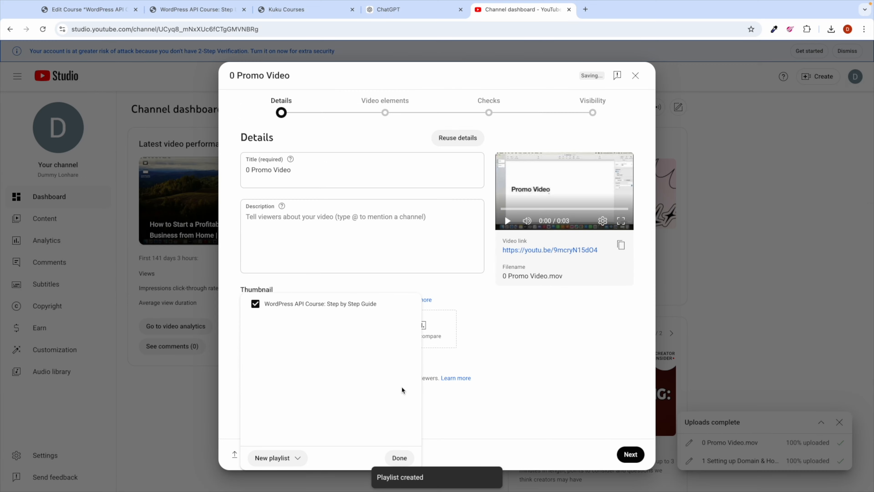
Step: Publish the promo video as unlisted and not made for kids in that playlist
click(399, 457)
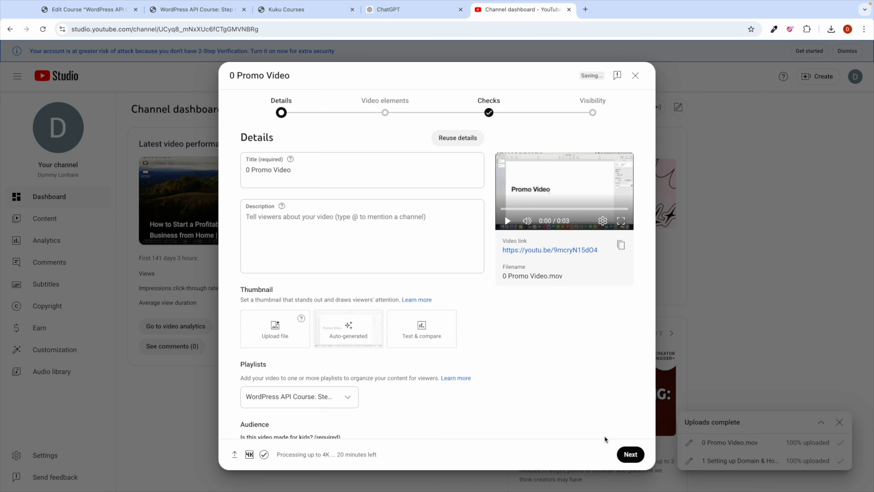
click(629, 454)
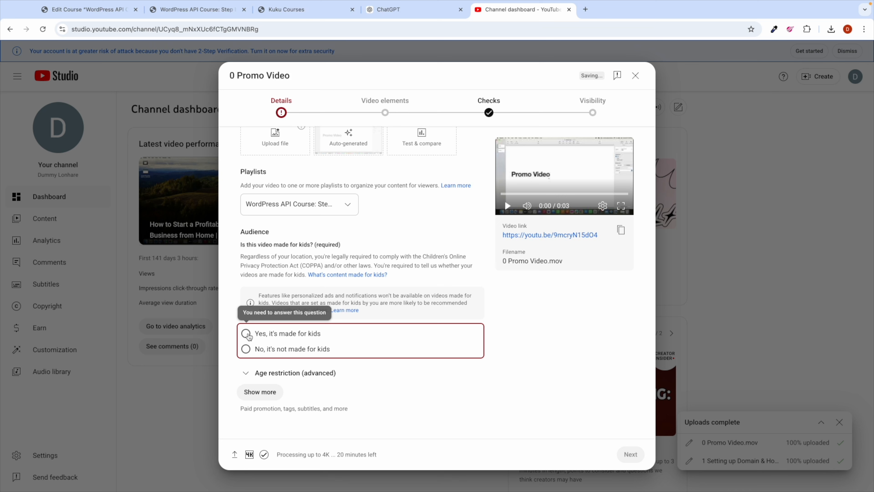
click(248, 349)
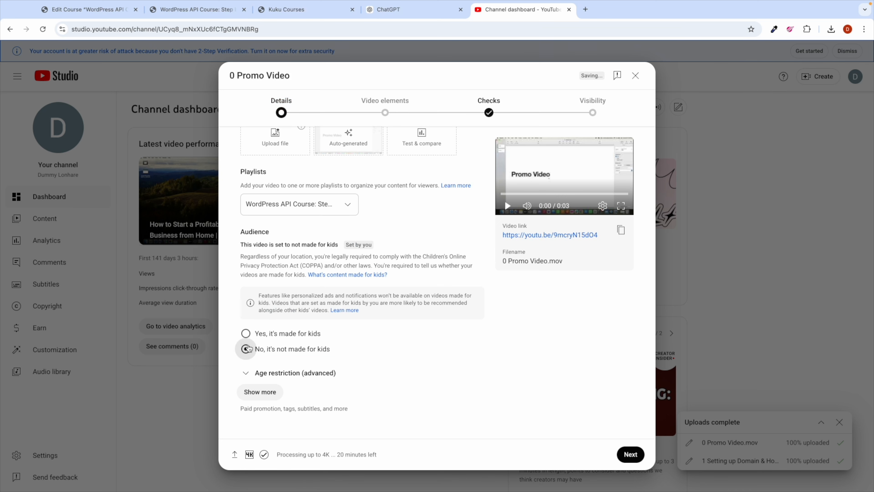
click(635, 460)
click(634, 460)
click(634, 460)
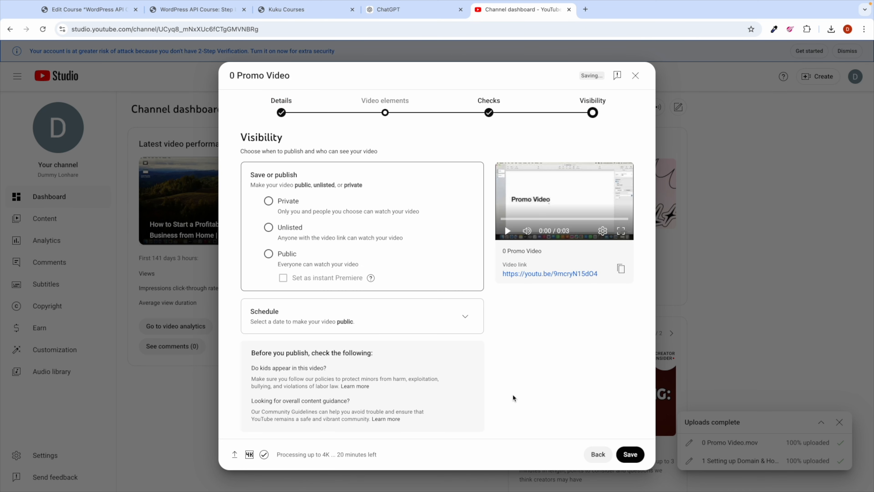
click(270, 229)
click(633, 455)
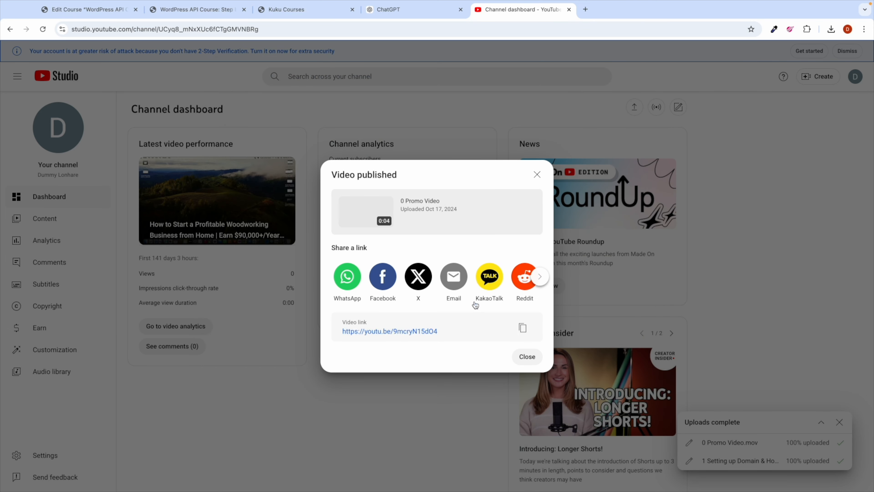
click(527, 356)
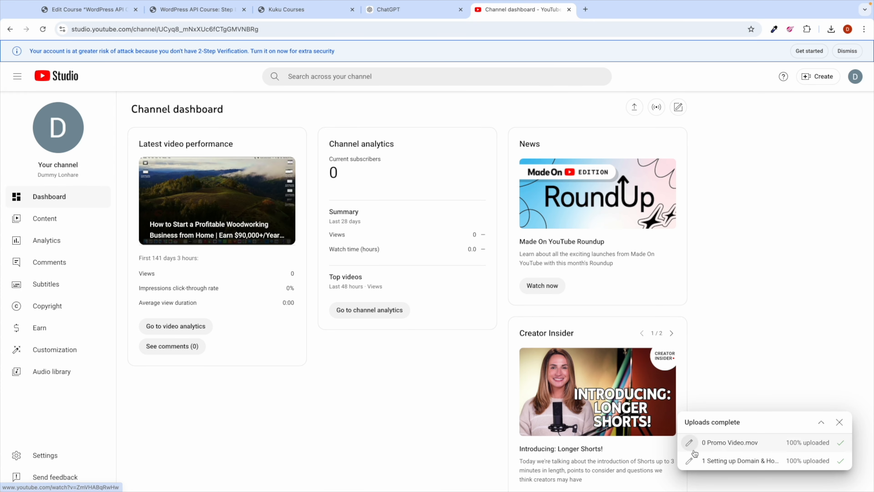
Step: Add the 1 Setting up Domain & Hosting video to the course playlist
click(690, 462)
scroll(344, 312, down, 3)
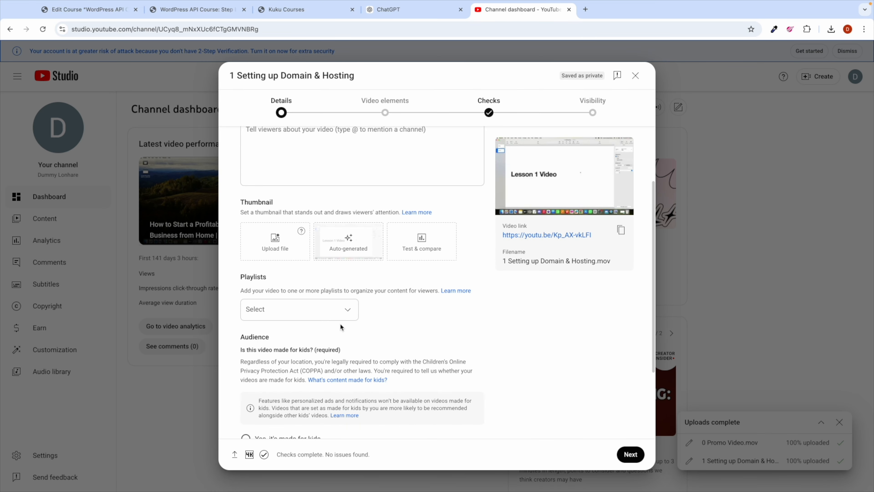
click(344, 311)
click(255, 305)
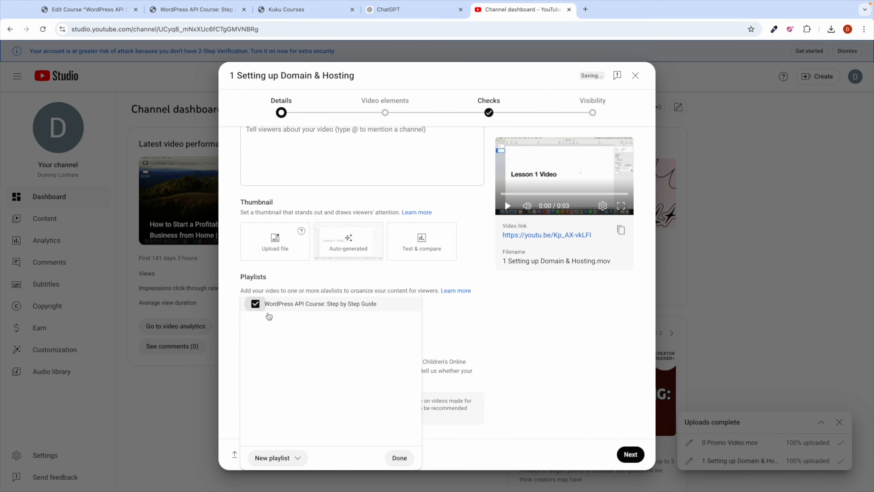
click(396, 459)
Step: Mark the lesson video not made for kids and publish it as unlisted
scroll(321, 367, down, 3)
scroll(321, 367, down, 1)
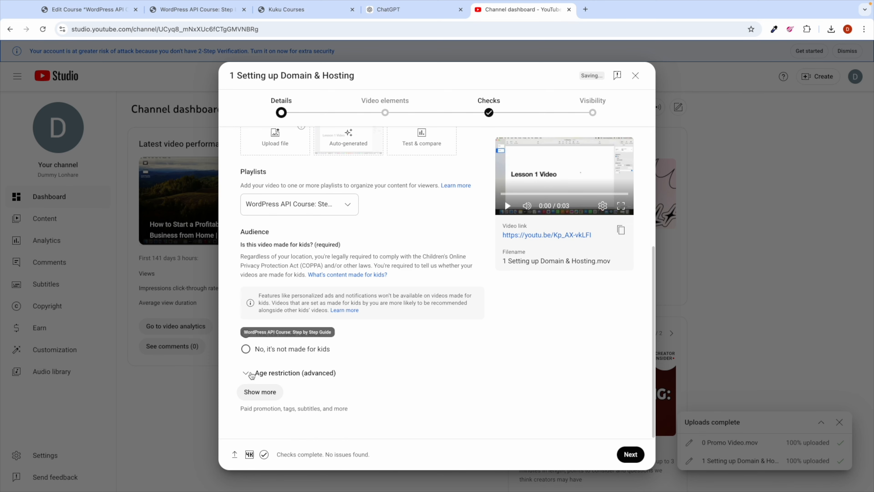
click(246, 349)
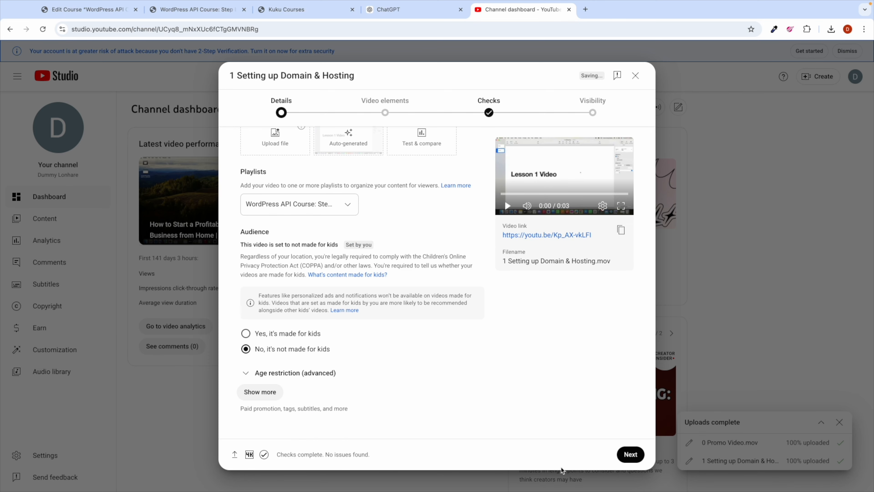
click(630, 454)
click(630, 454)
click(631, 455)
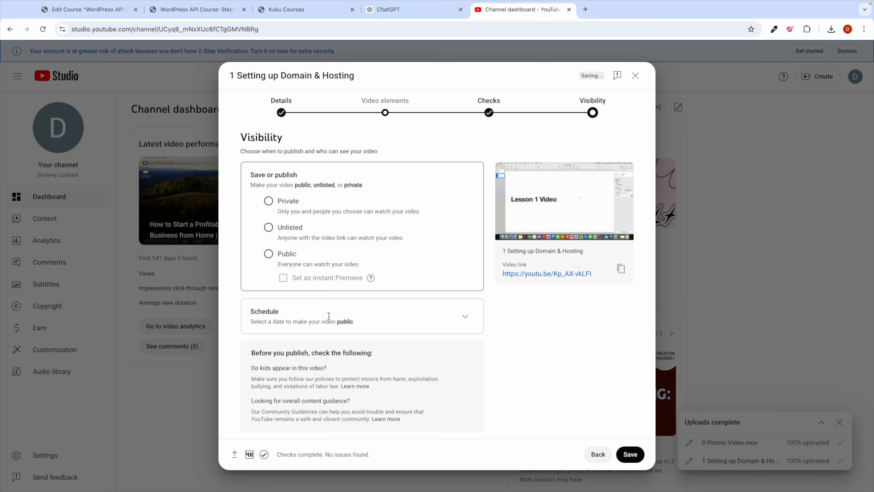
click(276, 234)
click(631, 454)
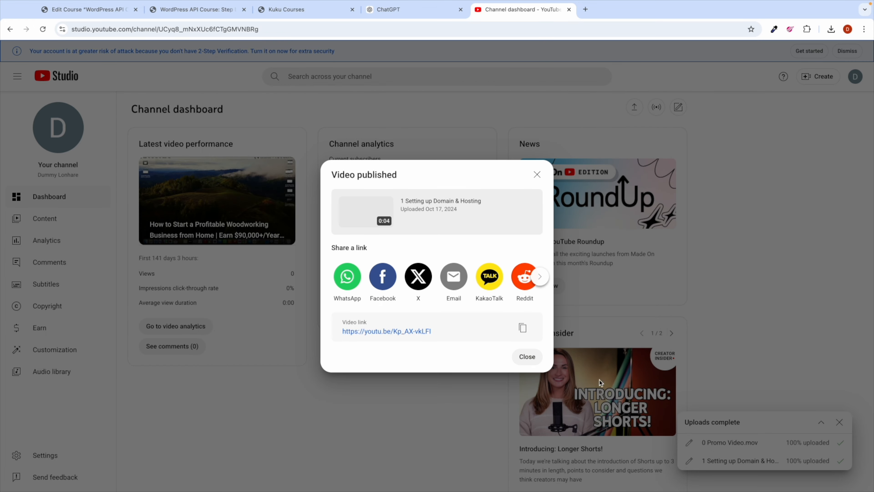
click(527, 357)
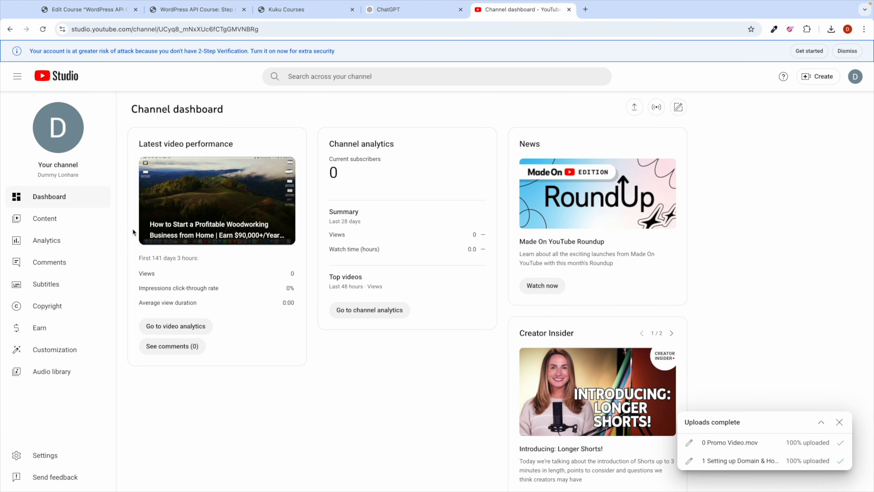
Step: Copy the 0 Promo Video's link from the course playlist and return to the WordPress editor
click(47, 222)
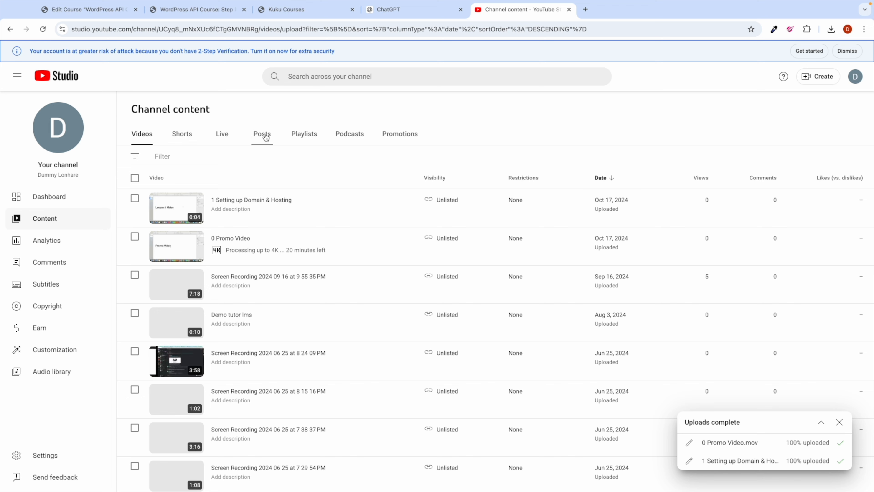
click(314, 136)
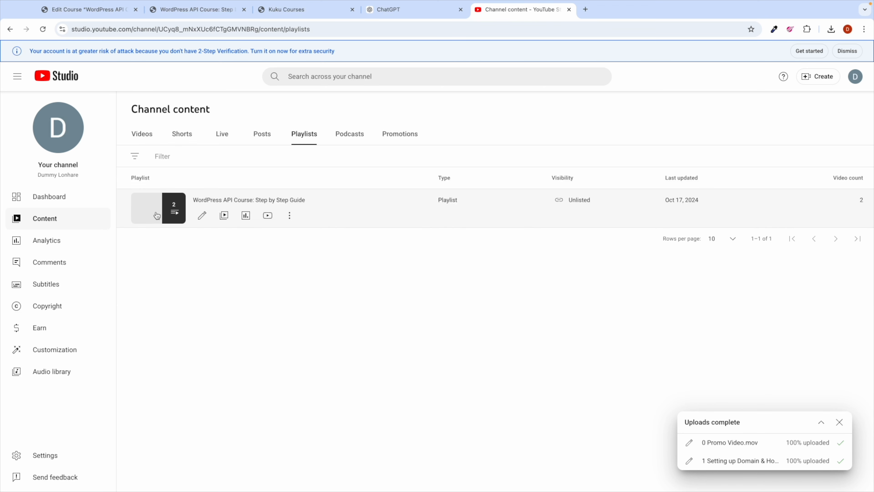
click(157, 216)
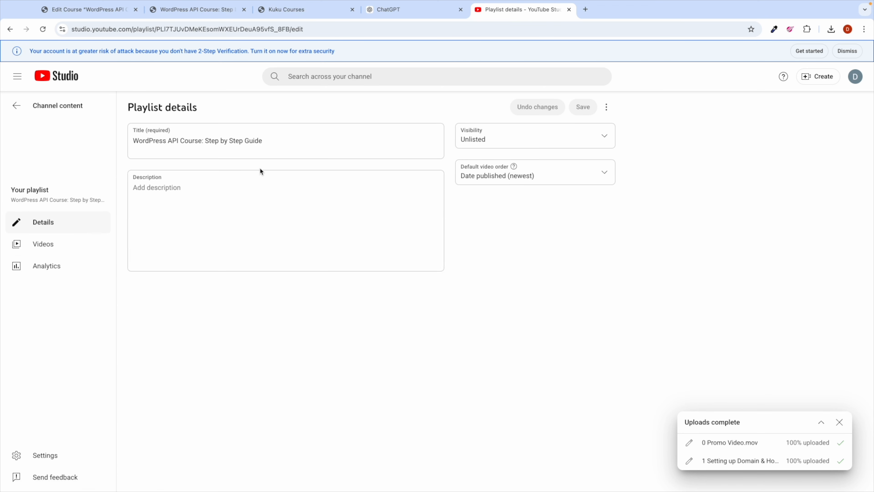
click(58, 248)
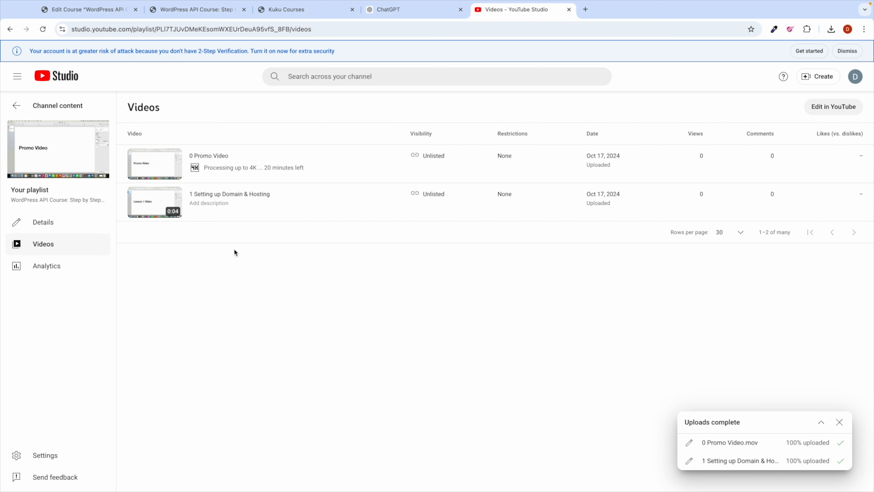
click(158, 171)
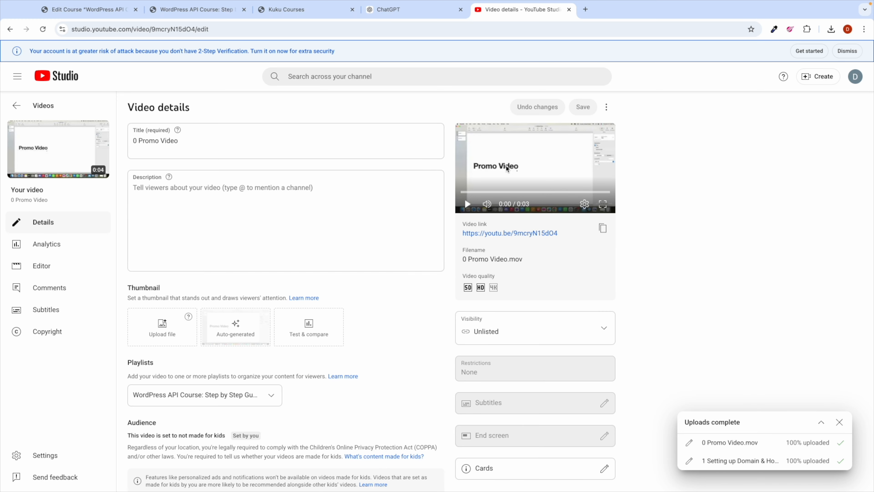
click(603, 229)
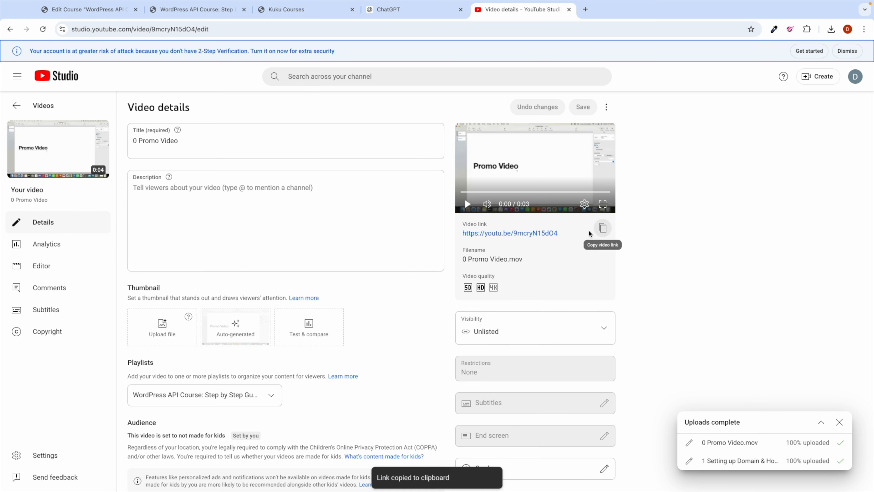
click(103, 18)
scroll(294, 325, down, 20)
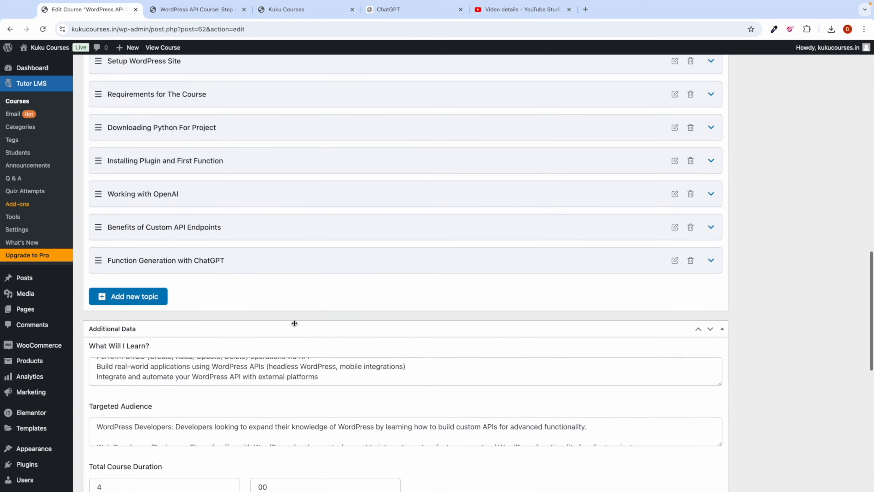
scroll(293, 322, down, 4)
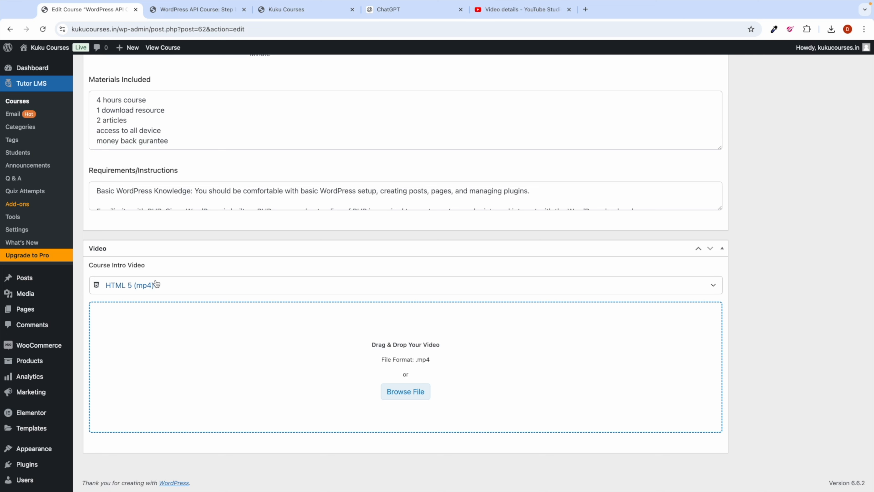
click(156, 283)
click(142, 309)
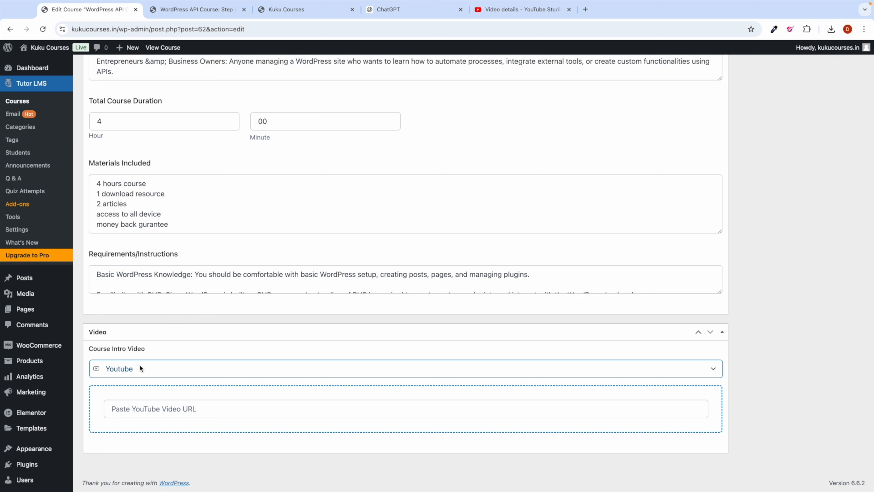
click(139, 407)
key(super+v)
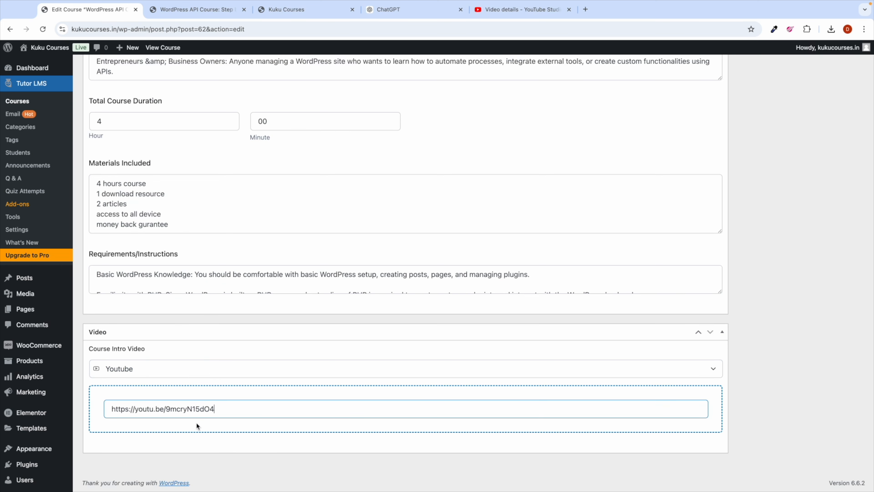
click(286, 452)
Step: Expand the Setup WordPress Site topic's lessons, then go back to YouTube Studio
scroll(295, 319, up, 5)
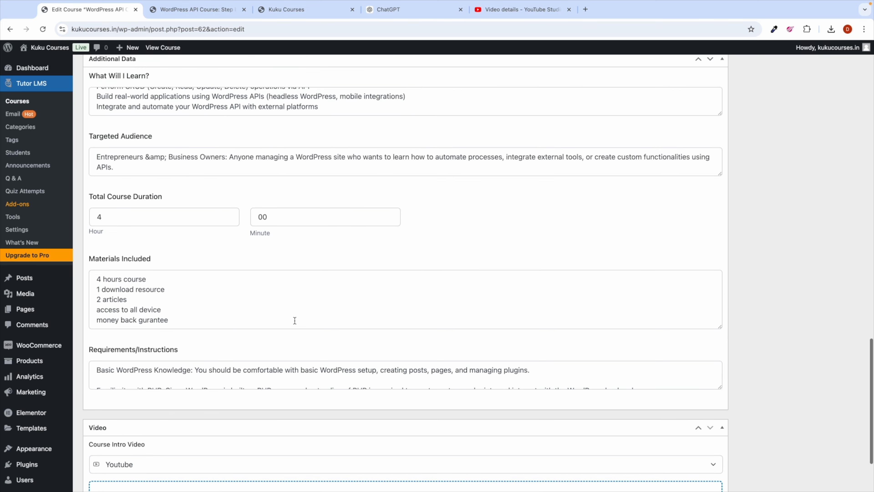
scroll(295, 323, up, 9)
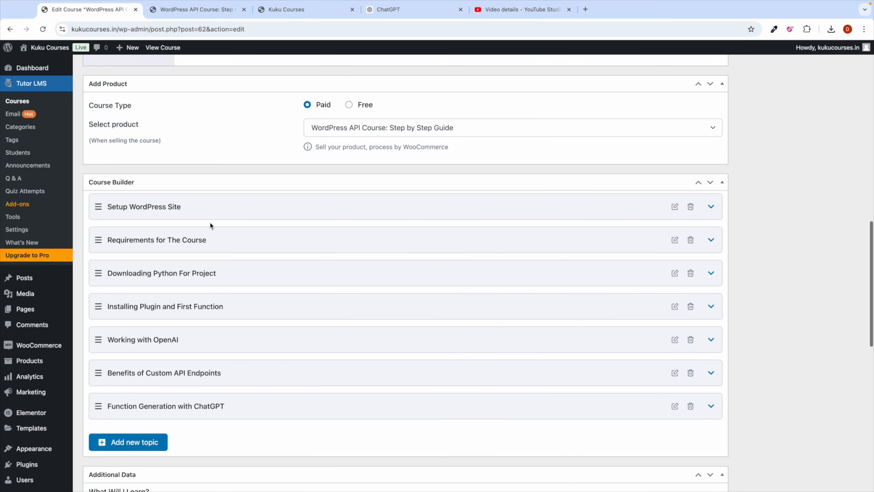
click(263, 204)
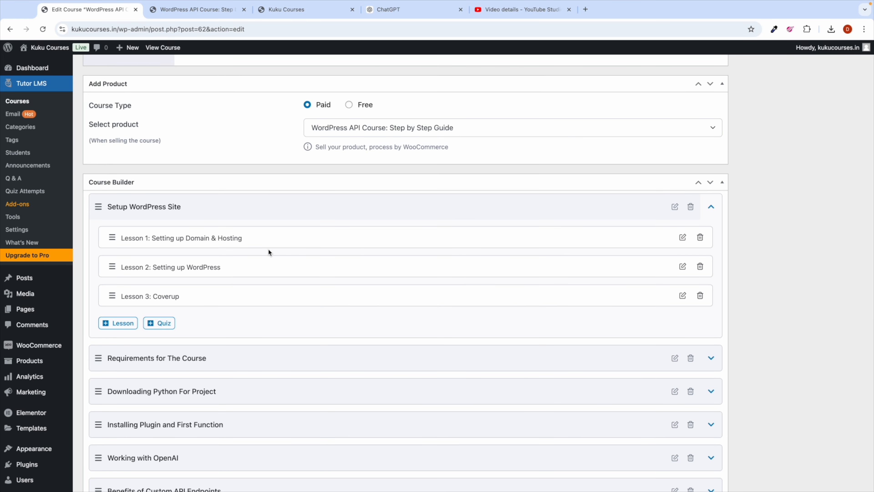
scroll(241, 245, down, 1)
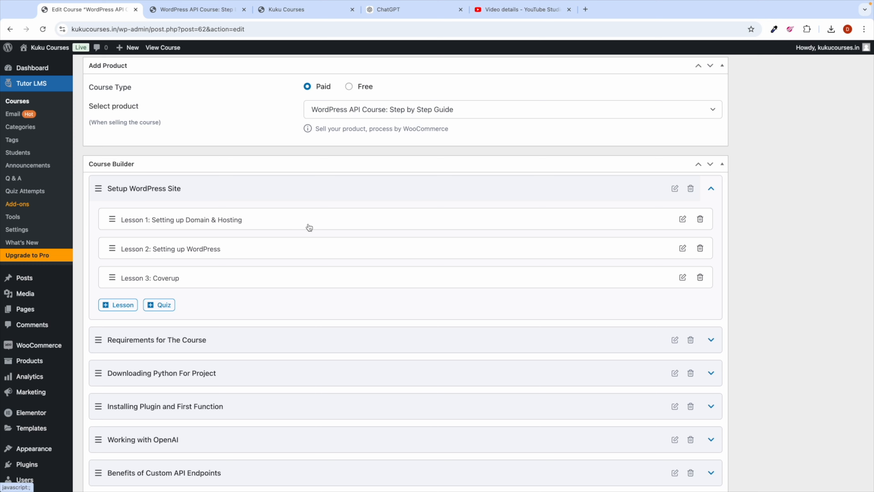
click(518, 9)
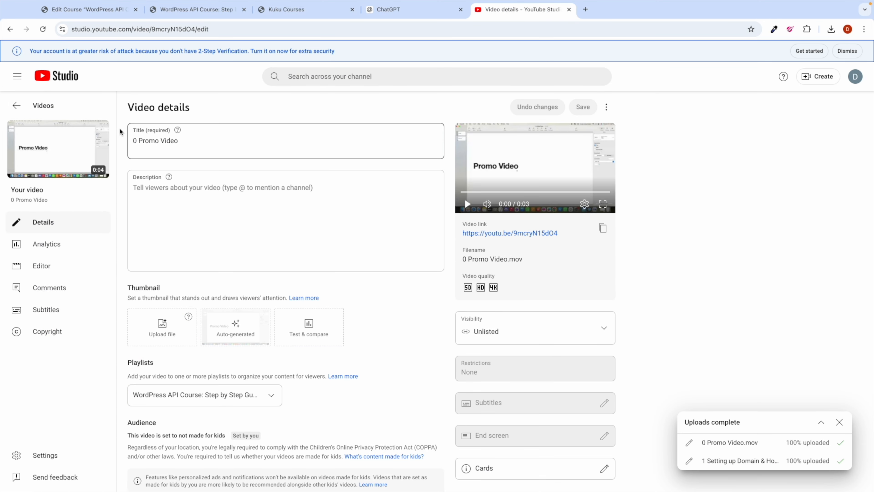
Step: Copy the 1 Setting up Domain & Hosting video's link and open Lesson 1 for editing in WordPress
click(44, 109)
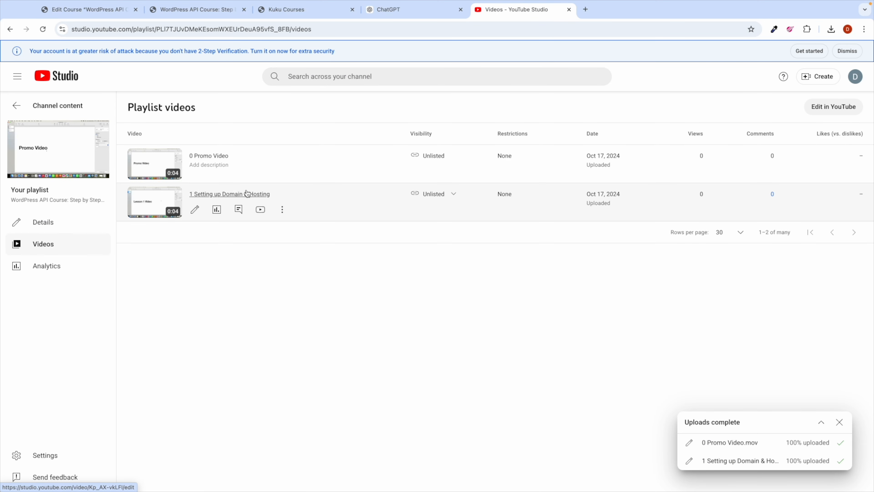
click(243, 195)
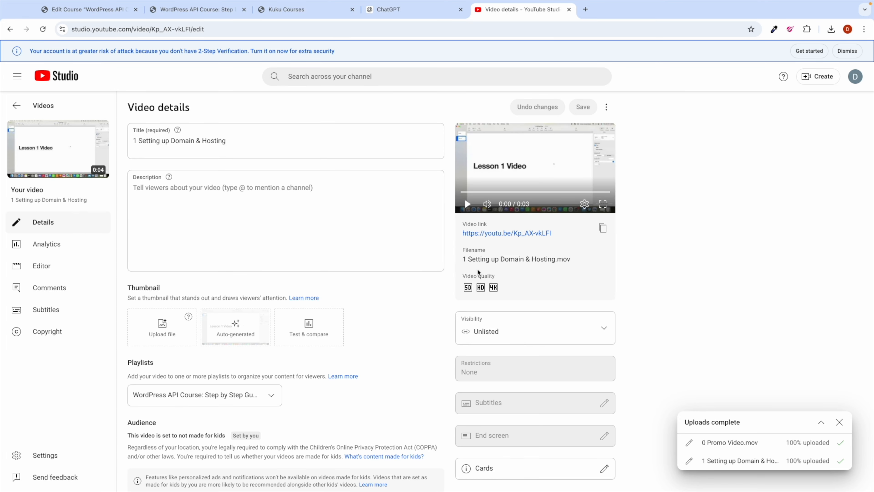
click(603, 229)
click(55, 7)
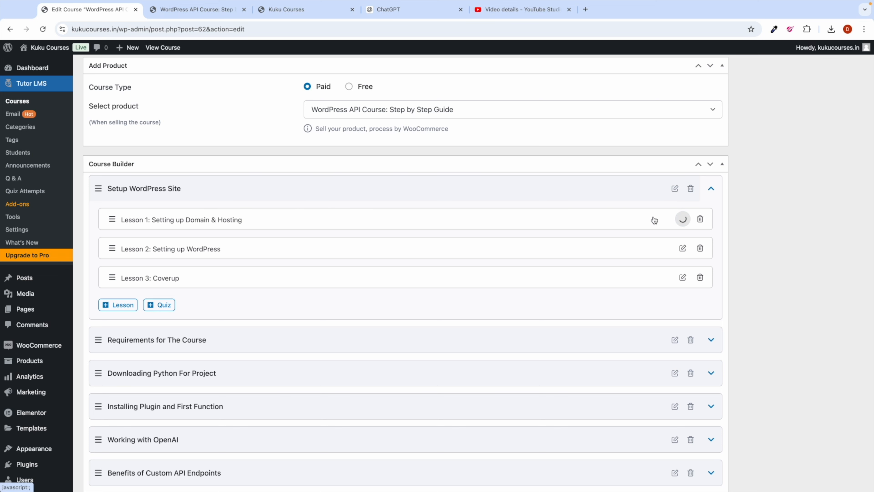
click(682, 219)
Step: Set Lesson 1's video source to Youtube, enter its YouTube link, and update the lesson
scroll(367, 248, down, 10)
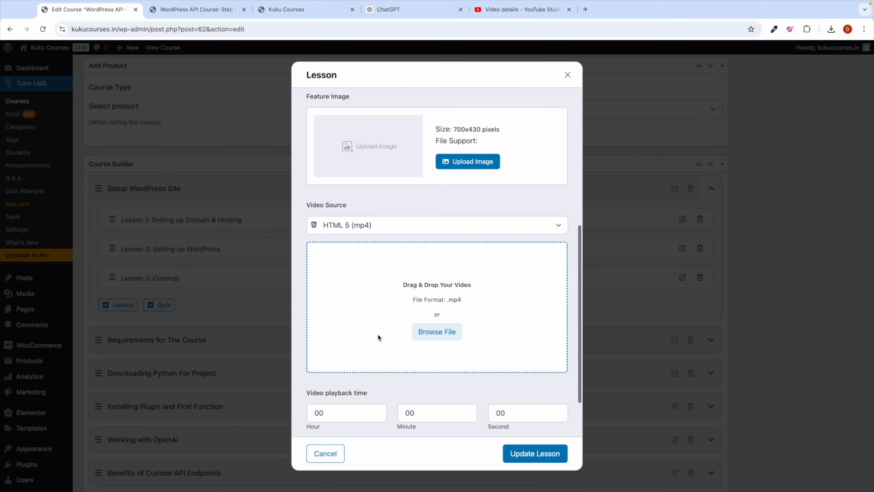
click(356, 162)
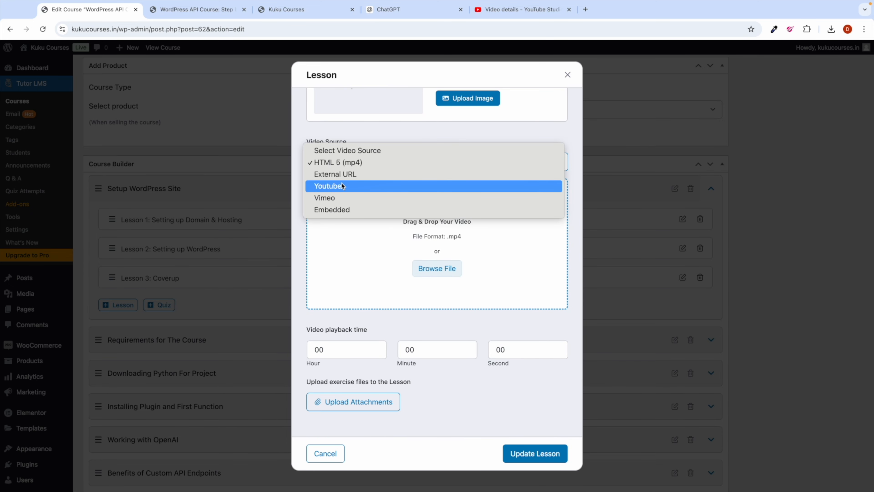
click(340, 186)
click(344, 286)
click(355, 307)
click(549, 459)
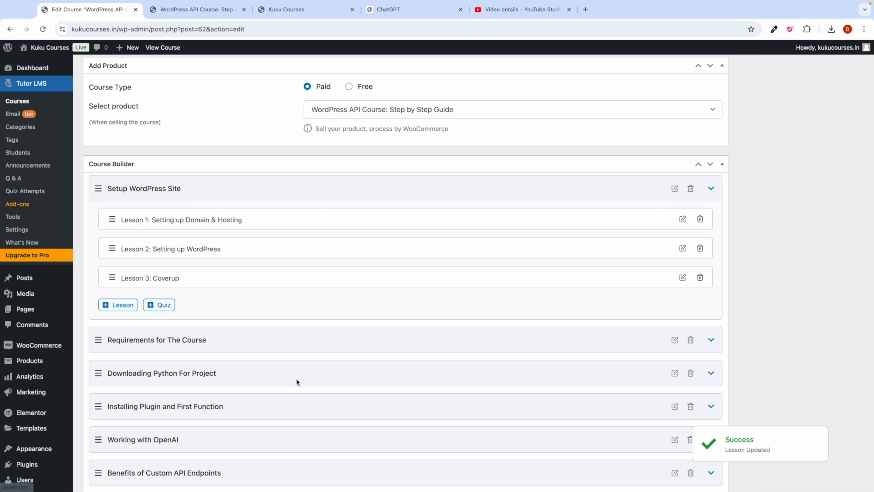
click(516, 10)
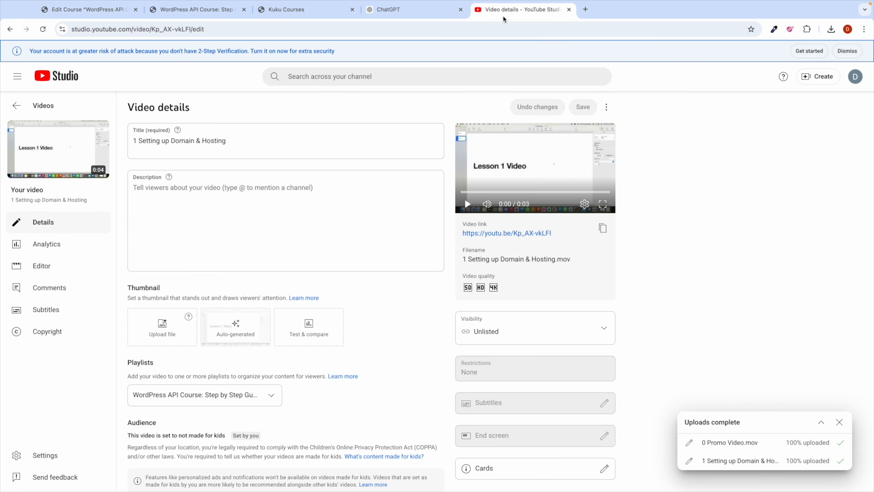
click(52, 106)
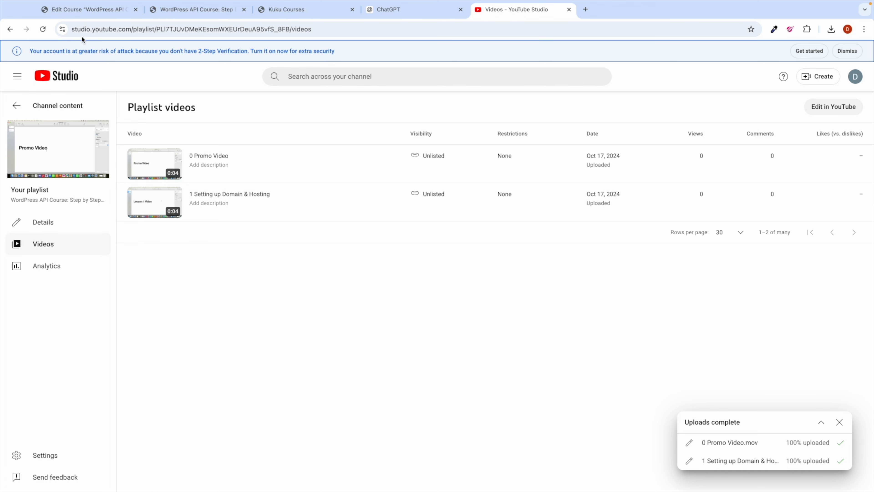
click(77, 10)
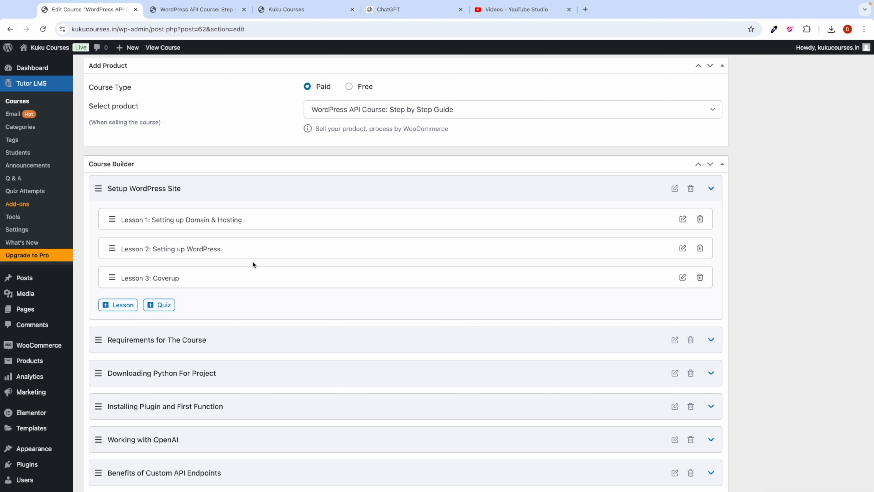
Step: Review the course settings and Course Intro Video before publishing
scroll(321, 356, down, 15)
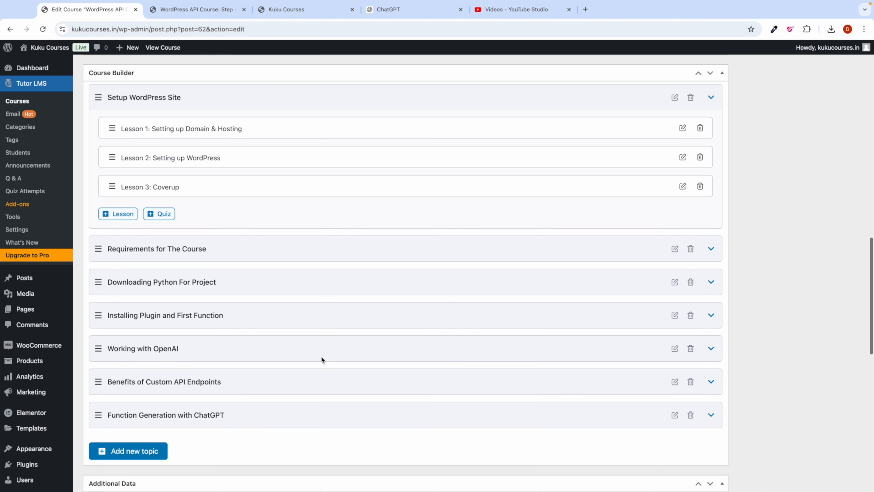
scroll(321, 357, down, 1)
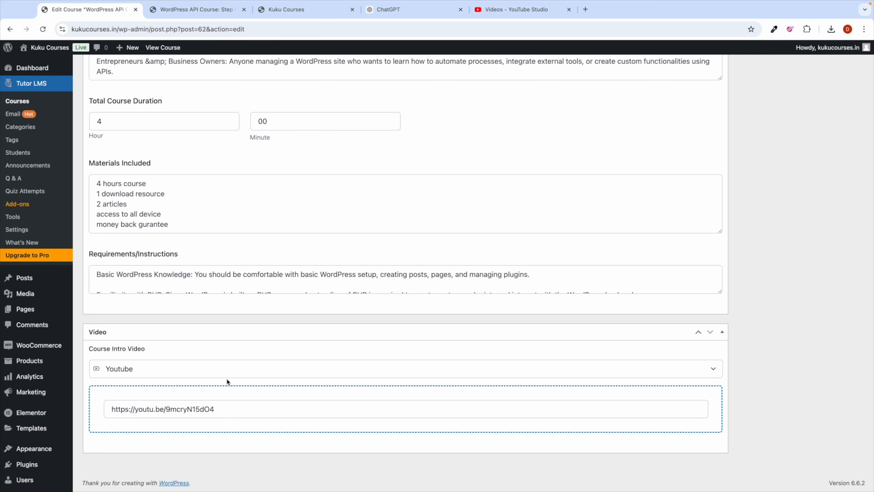
key(ctrl+Left)
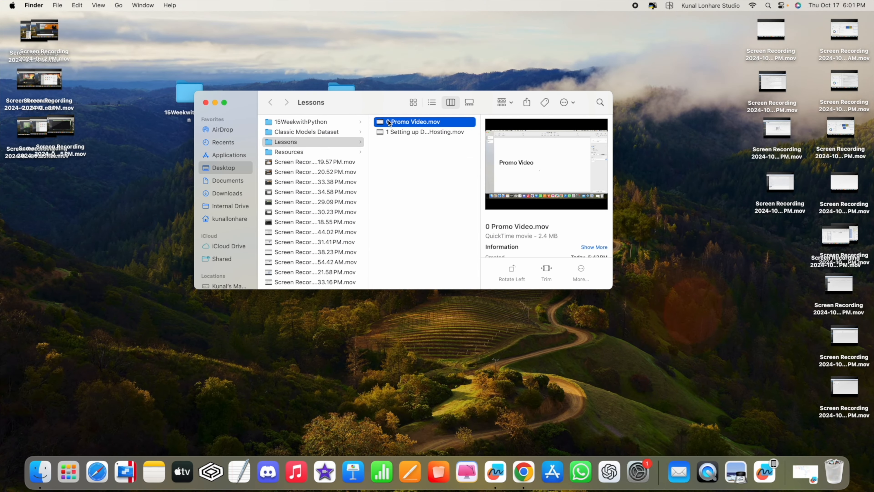
key(ctrl+Right)
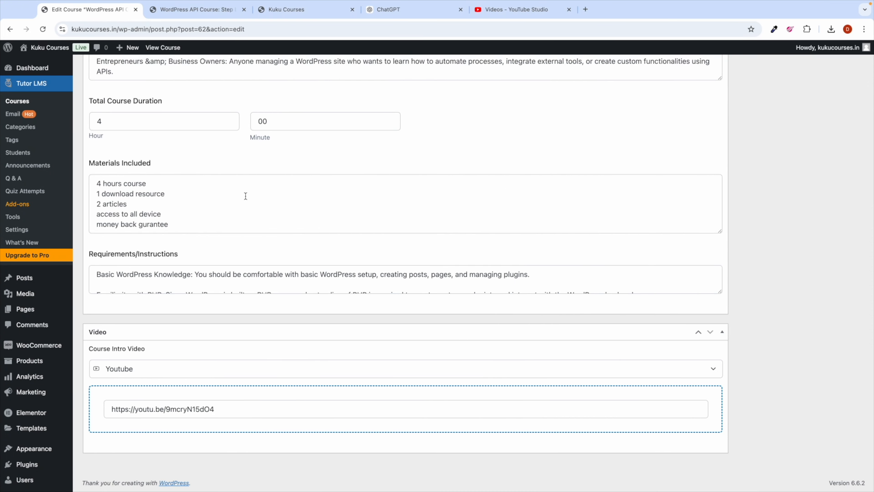
scroll(274, 219, up, 20)
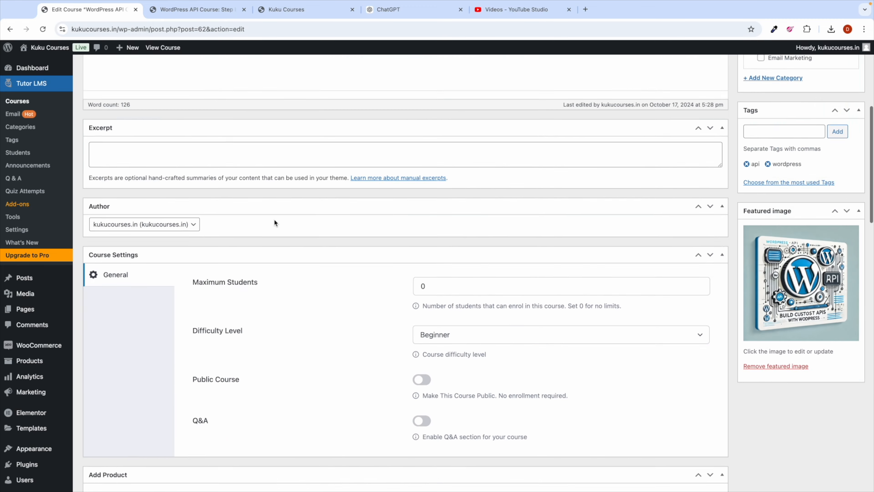
scroll(304, 202, up, 5)
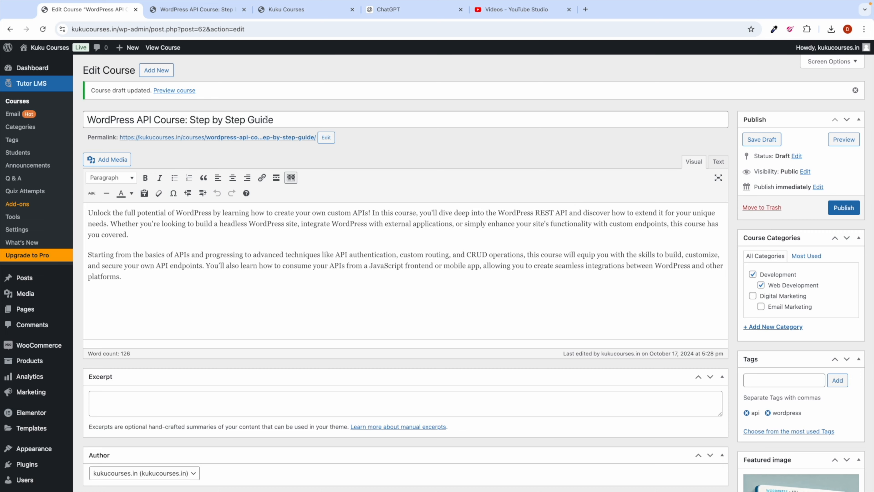
scroll(495, 237, down, 5)
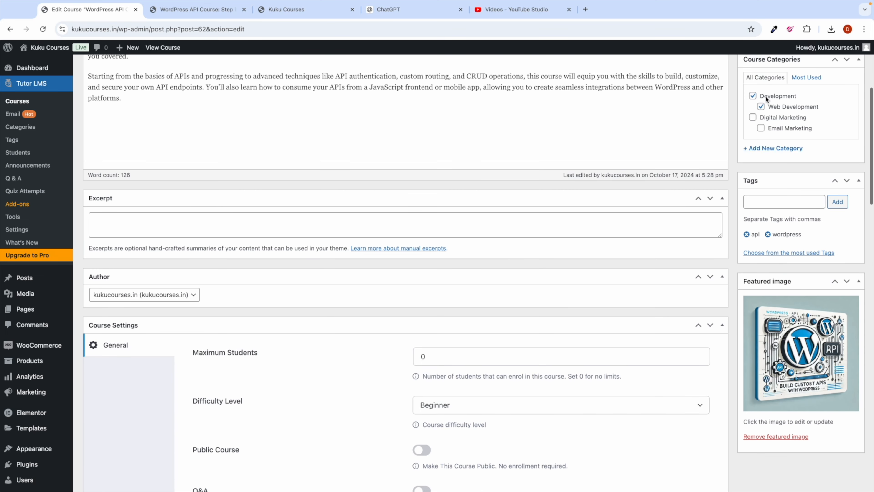
scroll(731, 206, down, 5)
scroll(309, 210, down, 4)
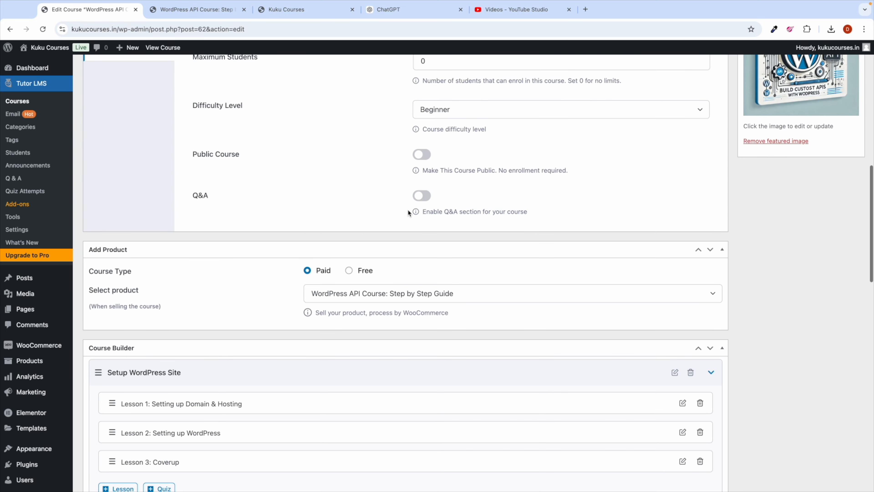
scroll(379, 212, down, 4)
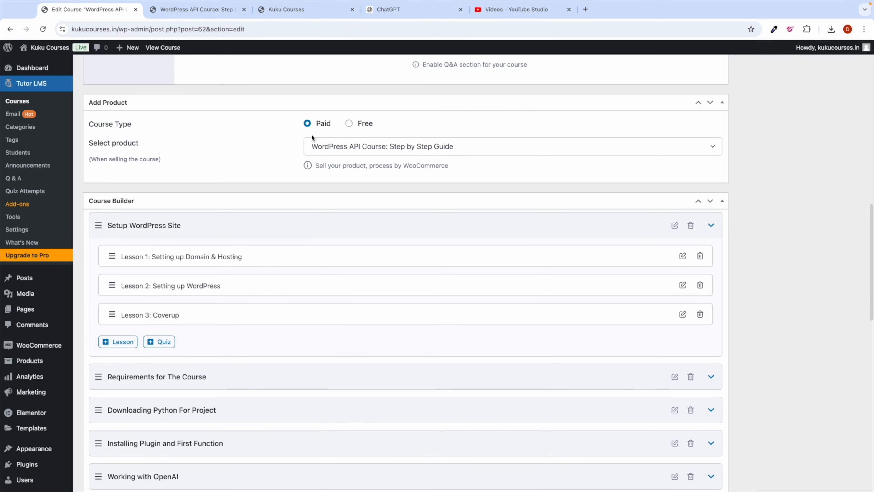
scroll(322, 220, down, 12)
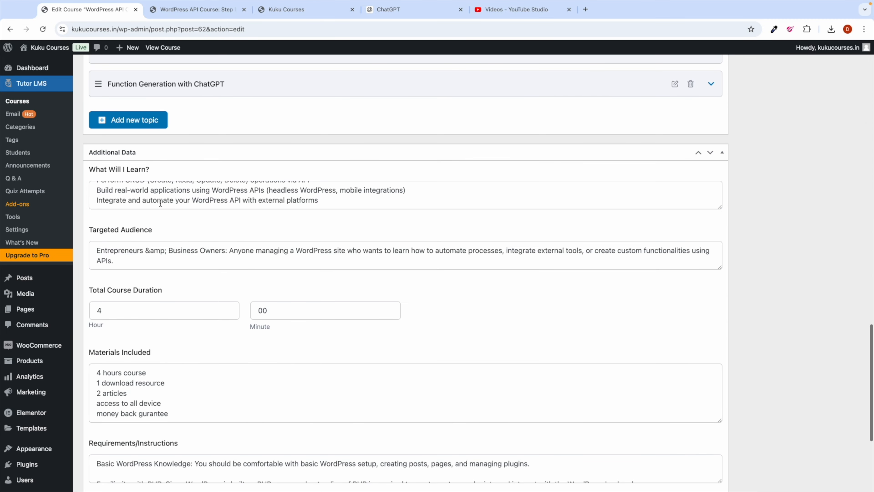
scroll(316, 392, down, 6)
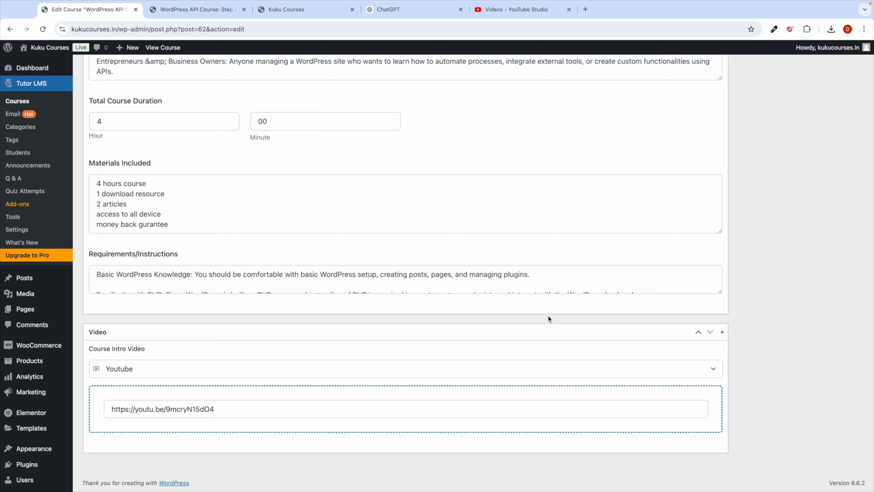
scroll(717, 299, up, 20)
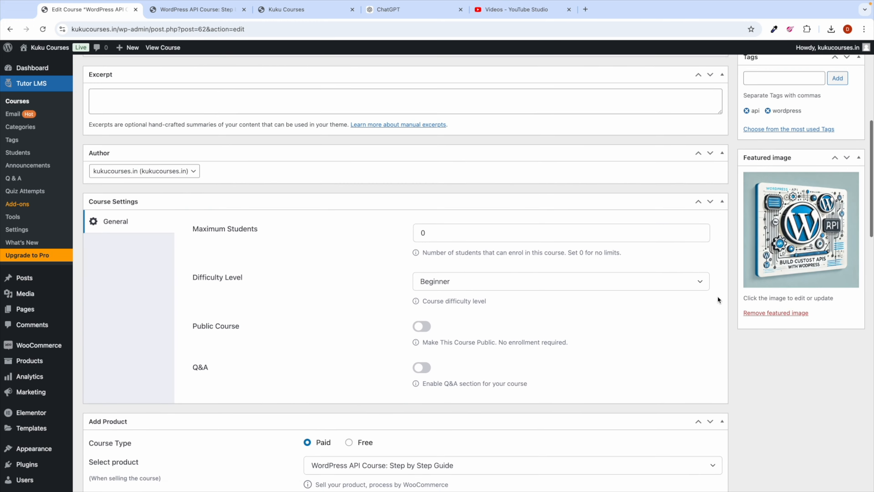
scroll(731, 165, up, 8)
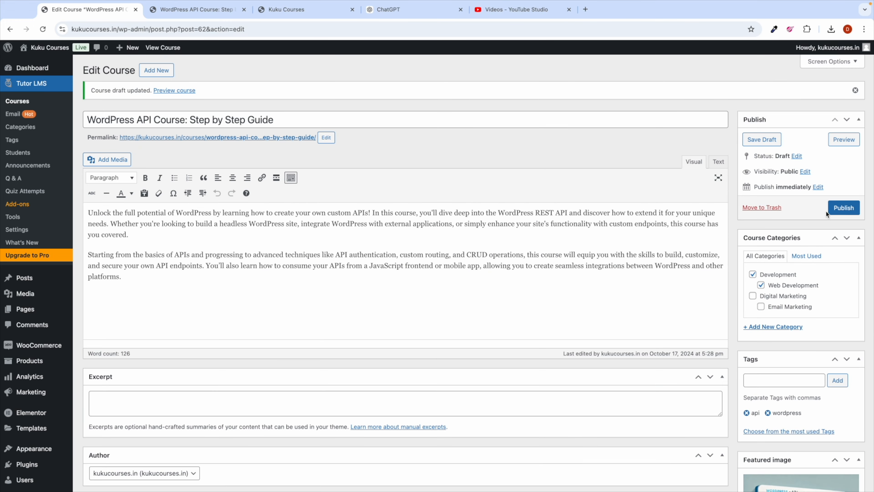
Step: Publish the course and open its live course page in a new tab
click(840, 208)
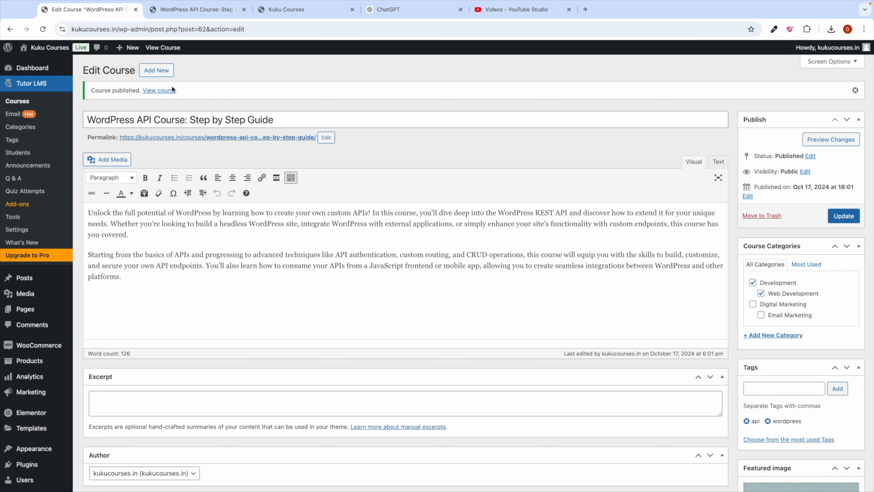
right_click(162, 94)
click(182, 94)
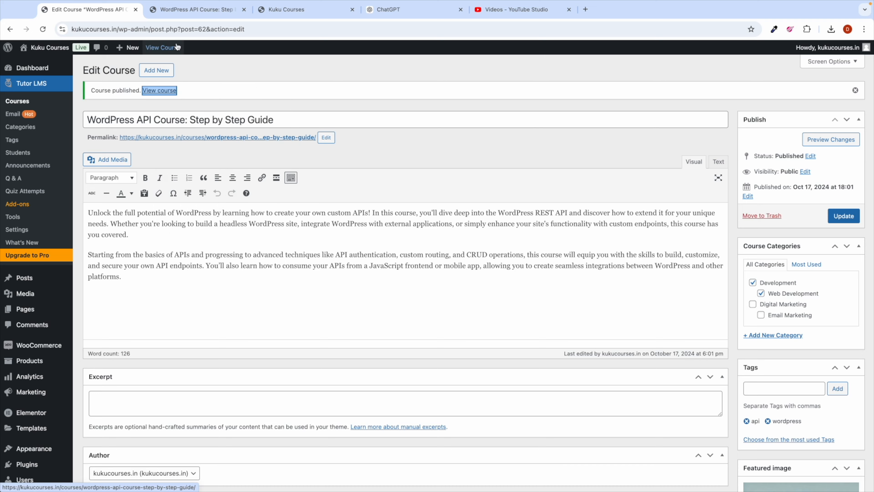
click(174, 10)
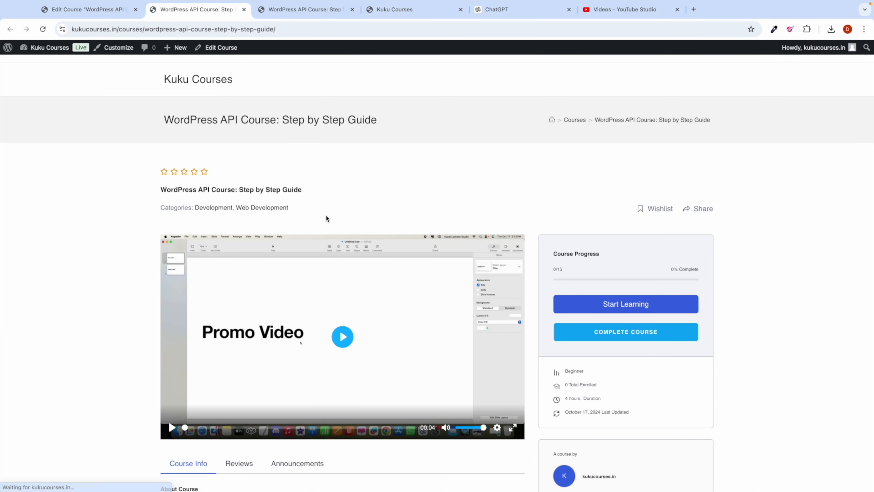
Step: Play and pause the embedded promo video twice on the live course page
scroll(360, 240, down, 2)
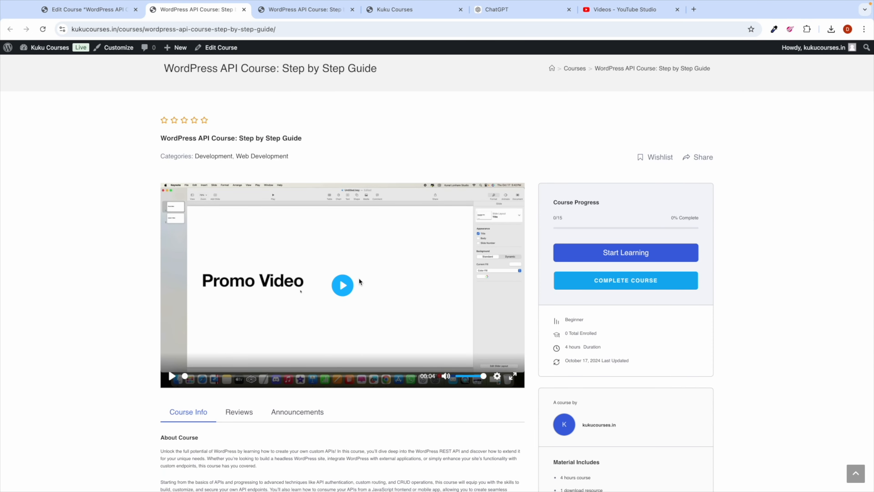
click(343, 285)
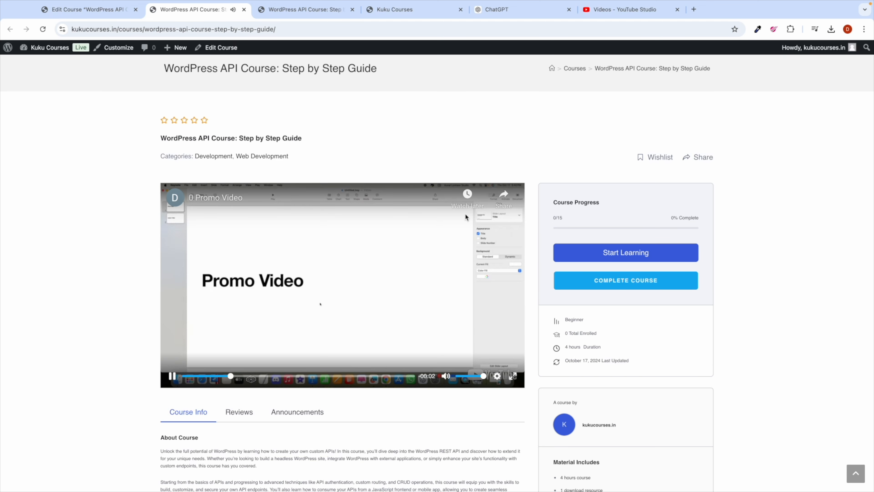
click(339, 291)
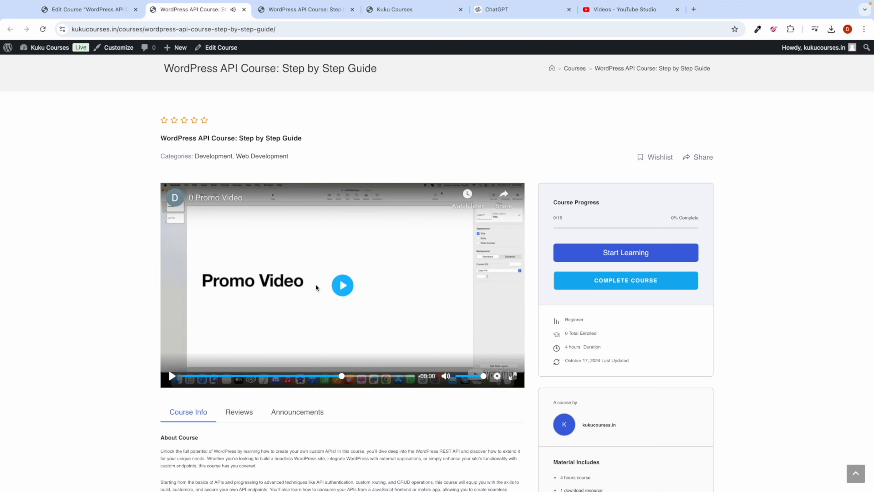
scroll(316, 285, up, 5)
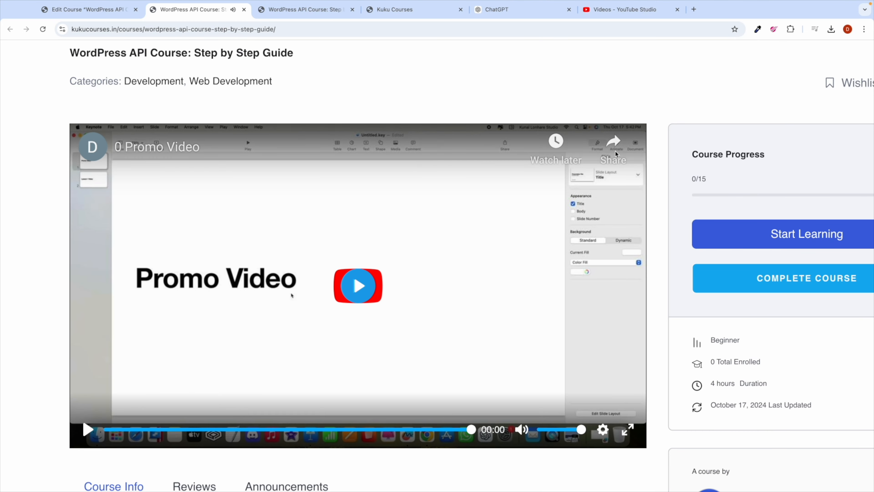
click(610, 147)
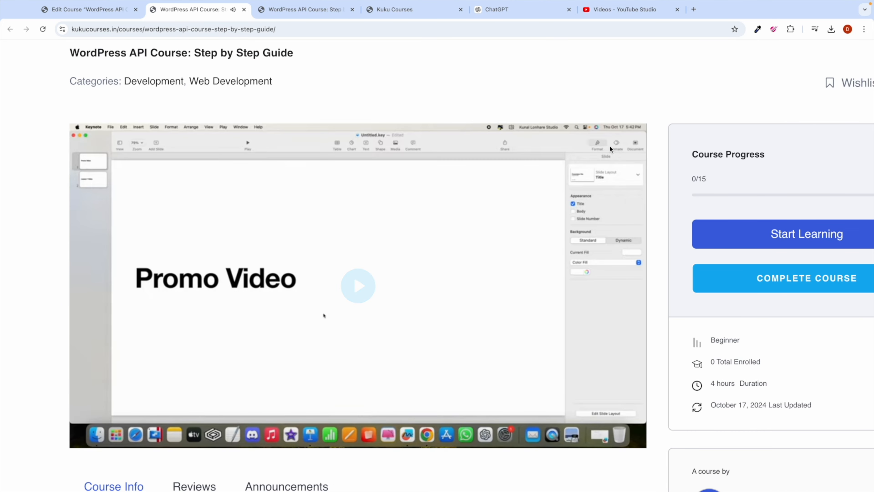
click(307, 290)
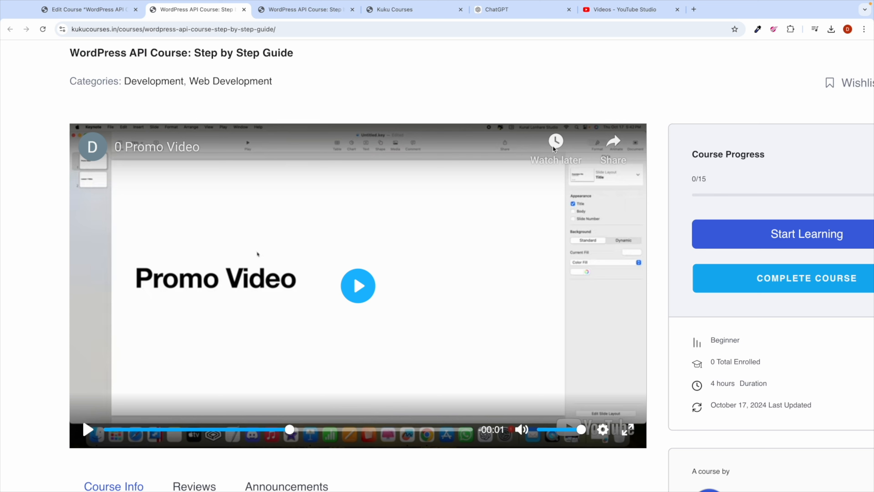
Step: Play the promo video once more, then return to the WordPress API course edit page
click(100, 149)
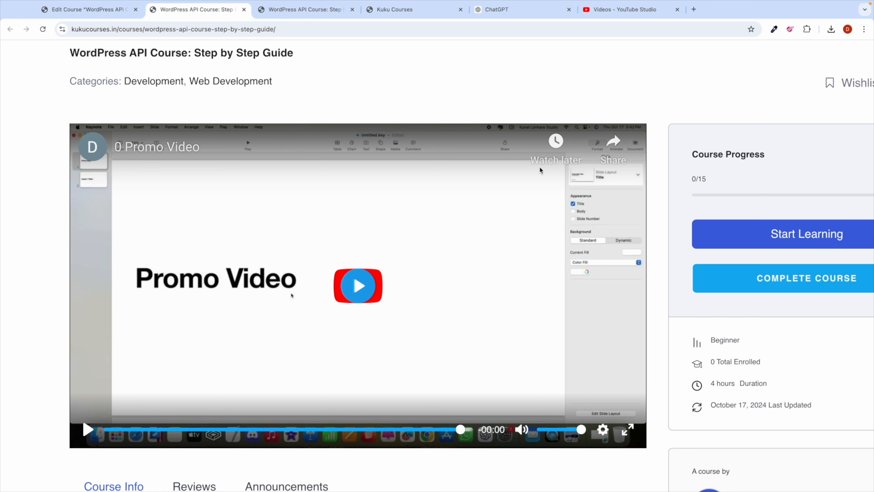
click(626, 14)
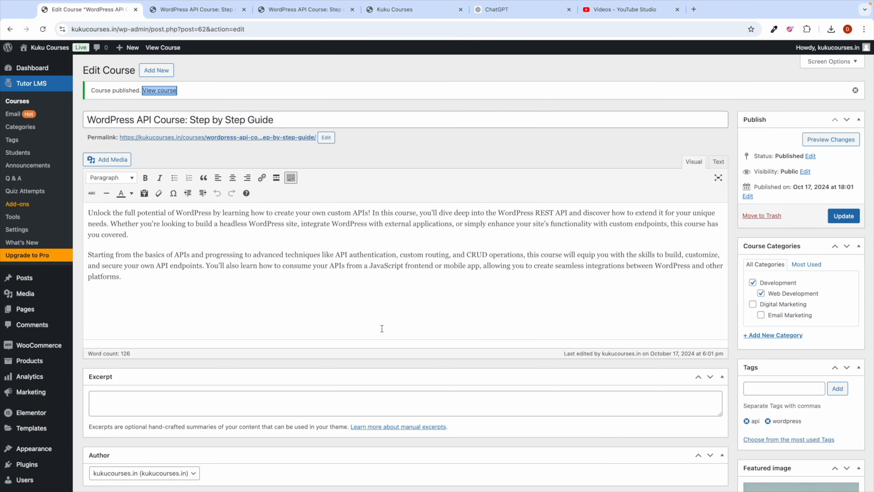
scroll(380, 339, down, 20)
scroll(380, 339, up, 5)
scroll(365, 282, down, 1)
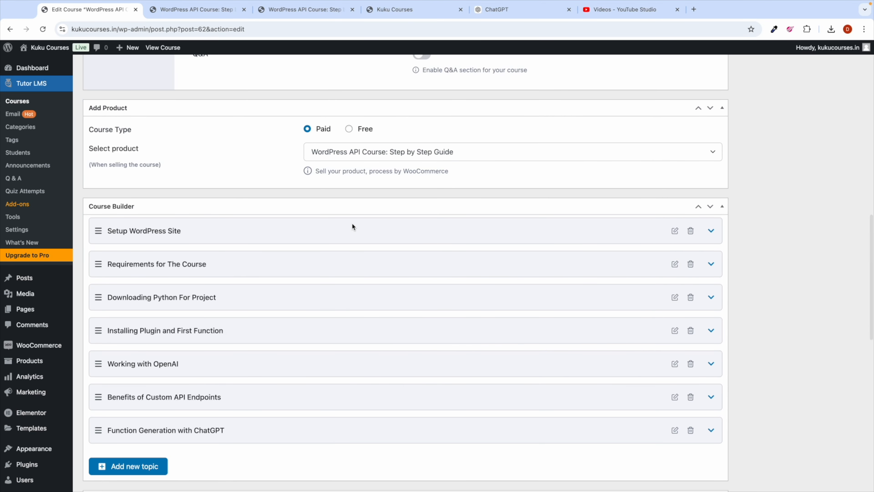
click(300, 231)
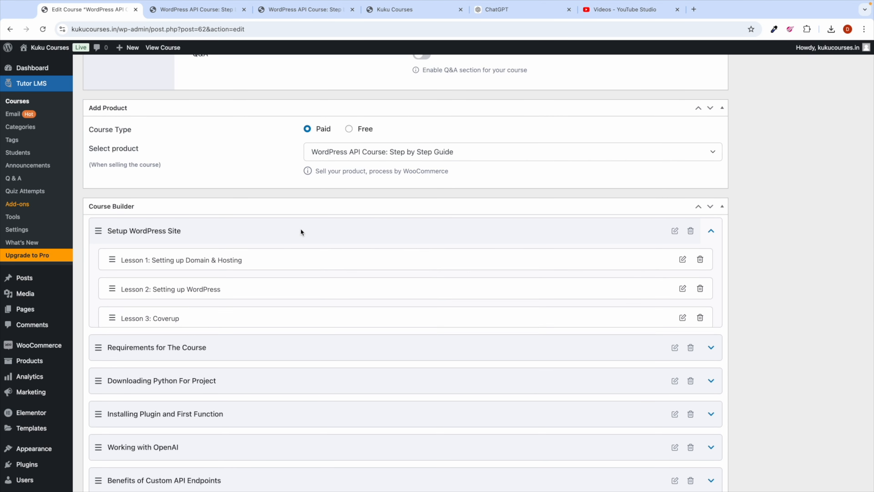
click(682, 290)
scroll(382, 357, down, 5)
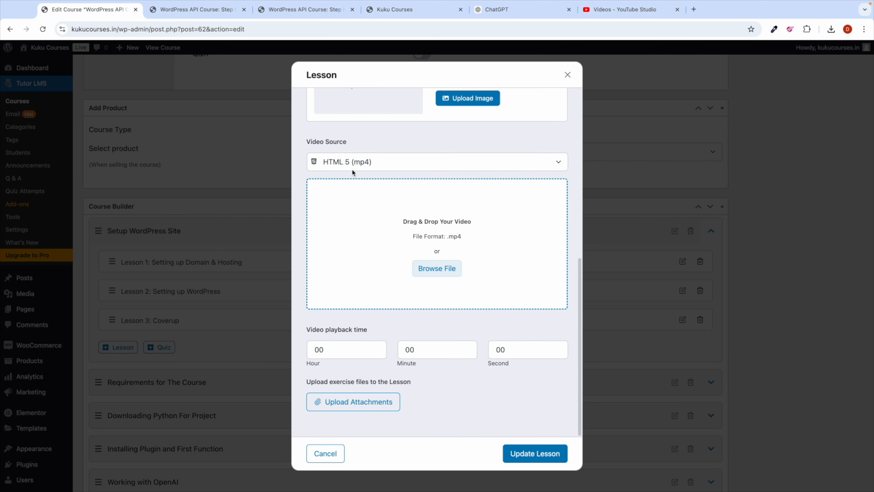
click(349, 164)
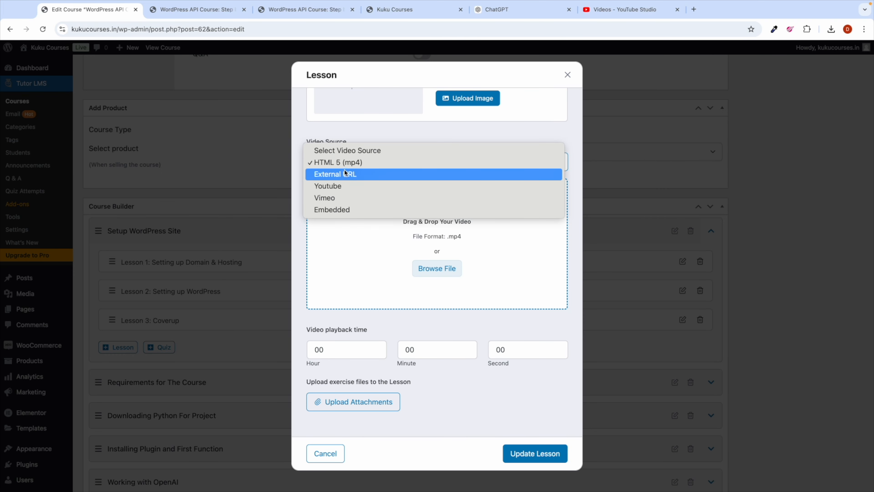
click(409, 130)
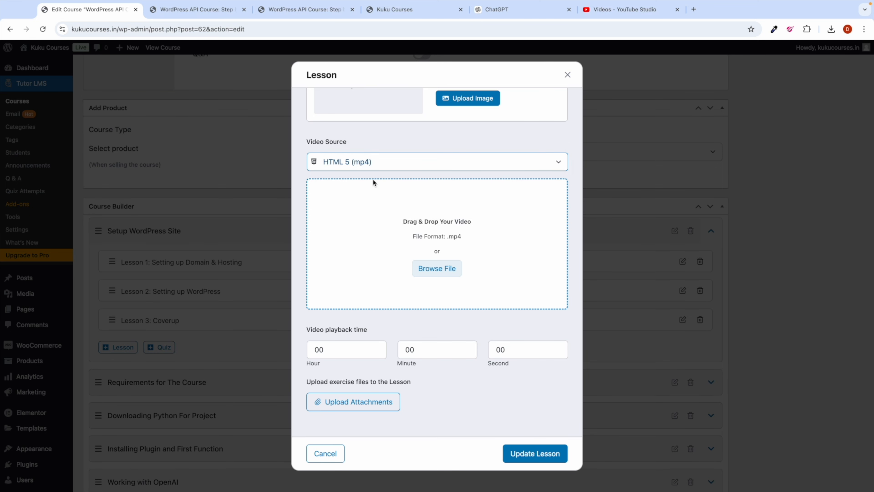
click(370, 165)
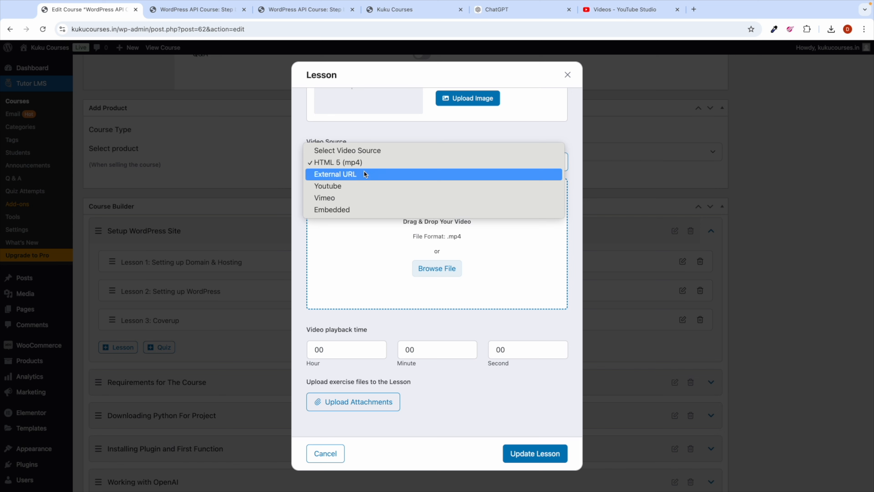
click(356, 174)
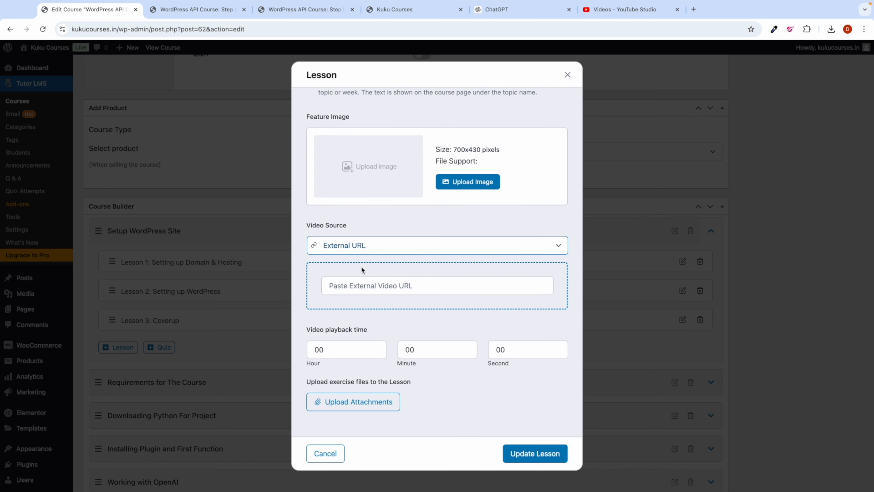
click(375, 247)
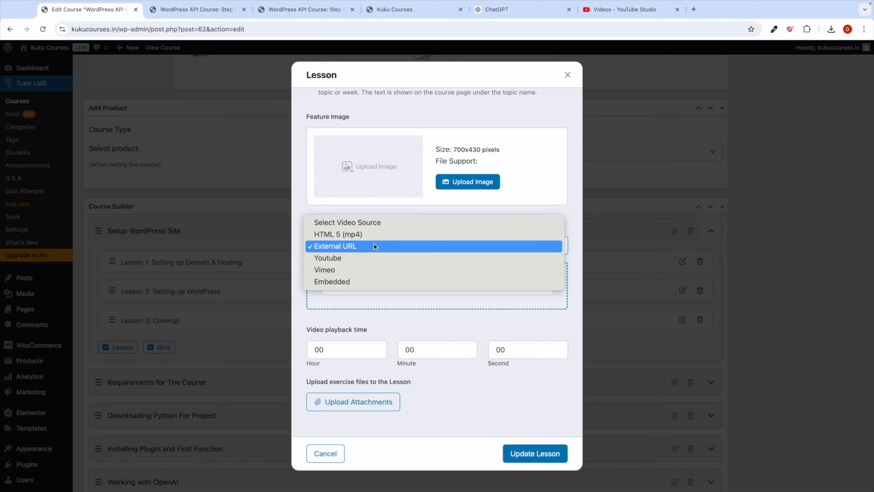
click(366, 293)
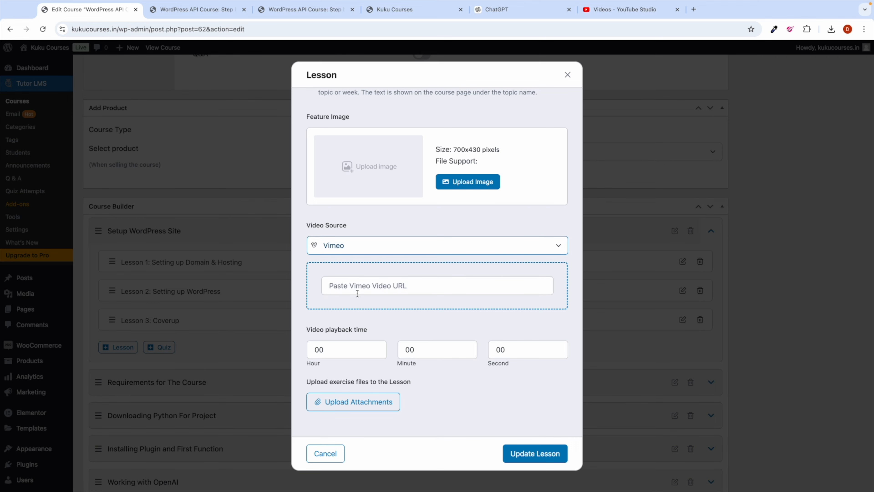
click(373, 241)
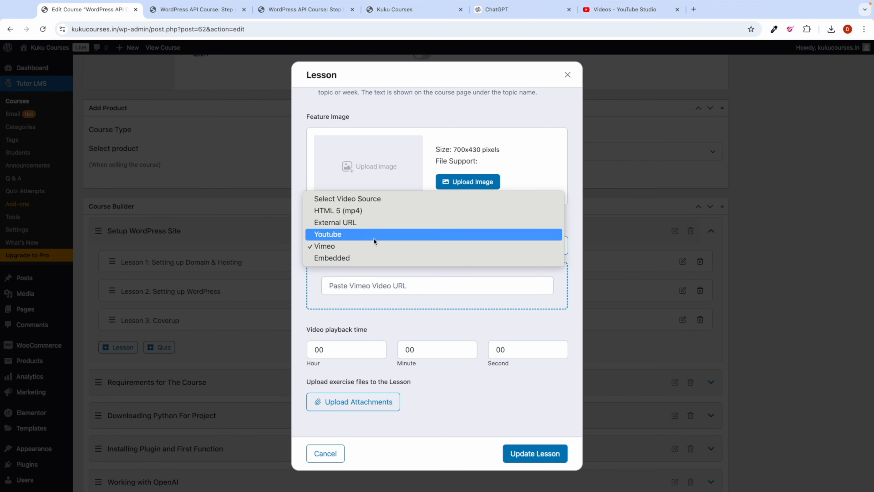
click(365, 258)
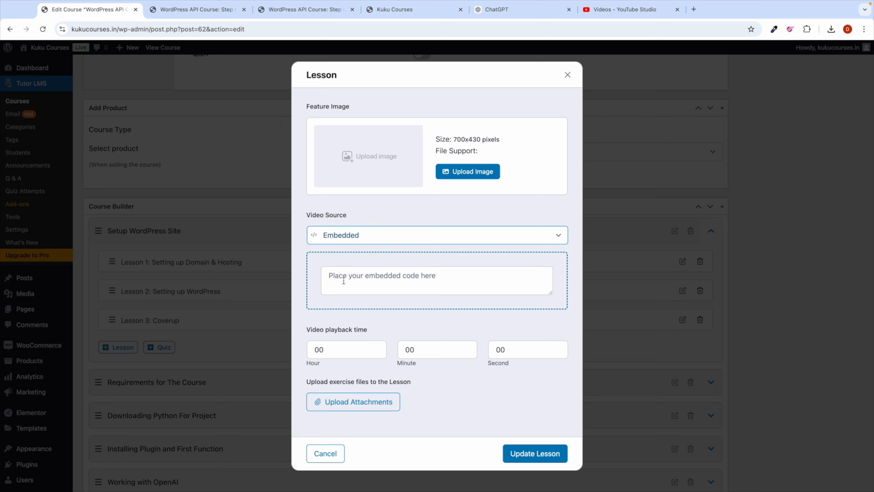
click(364, 239)
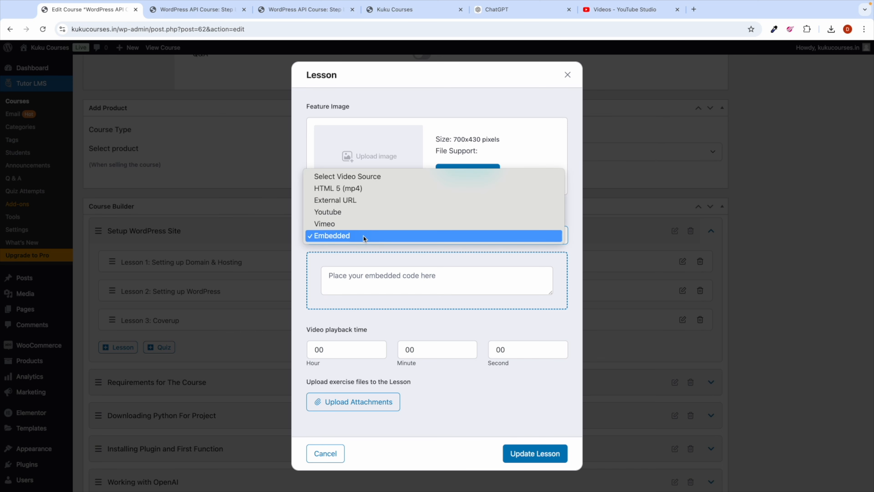
click(569, 75)
click(569, 76)
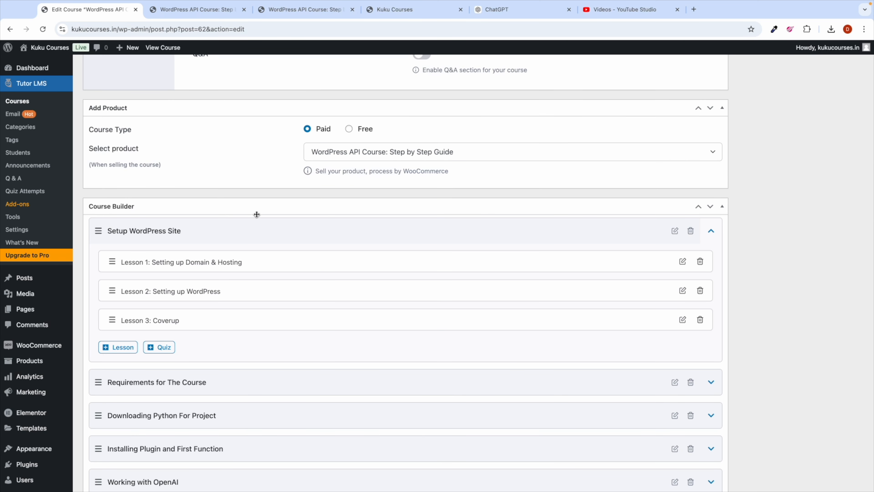
scroll(250, 223, up, 10)
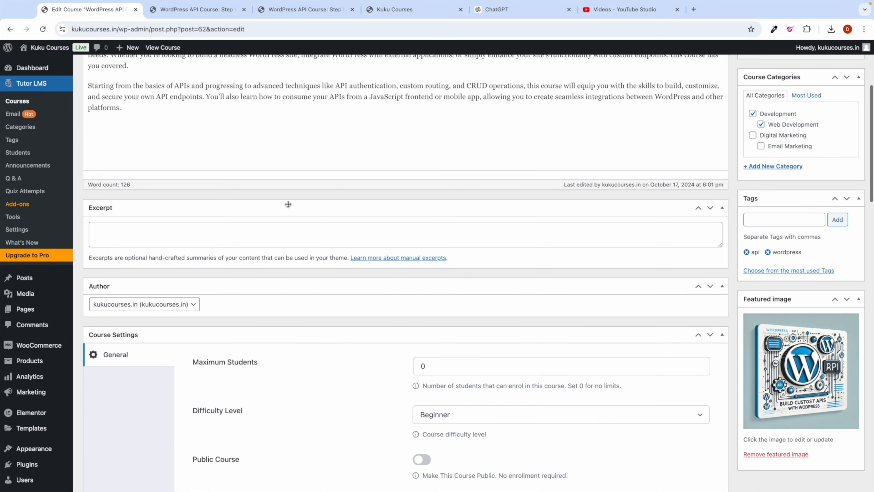
Step: On the live course page, play and pause the promo video, then start learning
click(201, 16)
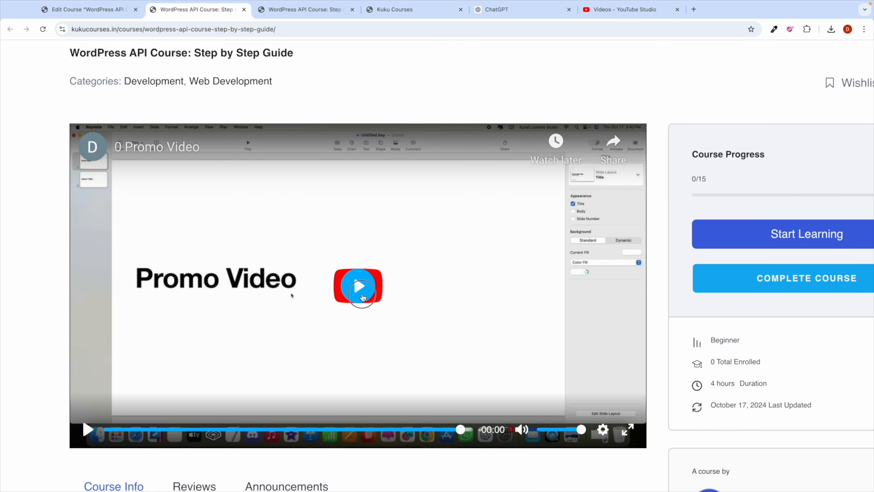
click(344, 290)
click(348, 289)
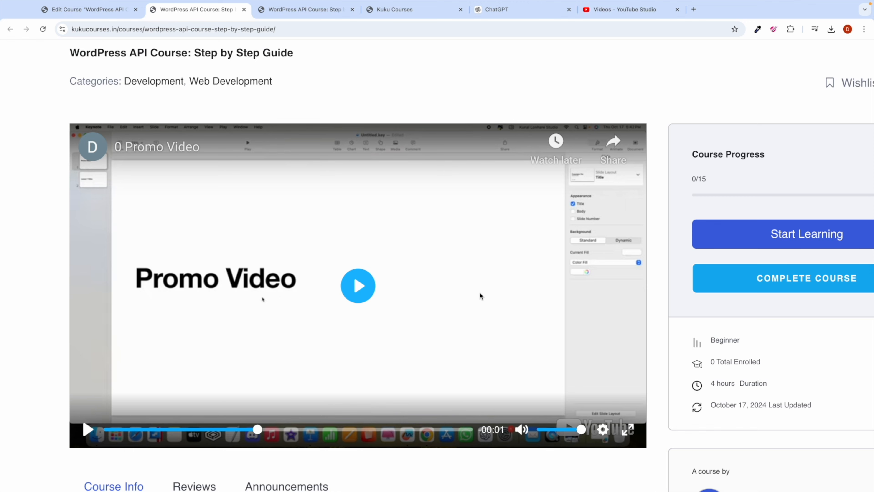
scroll(481, 294, down, 5)
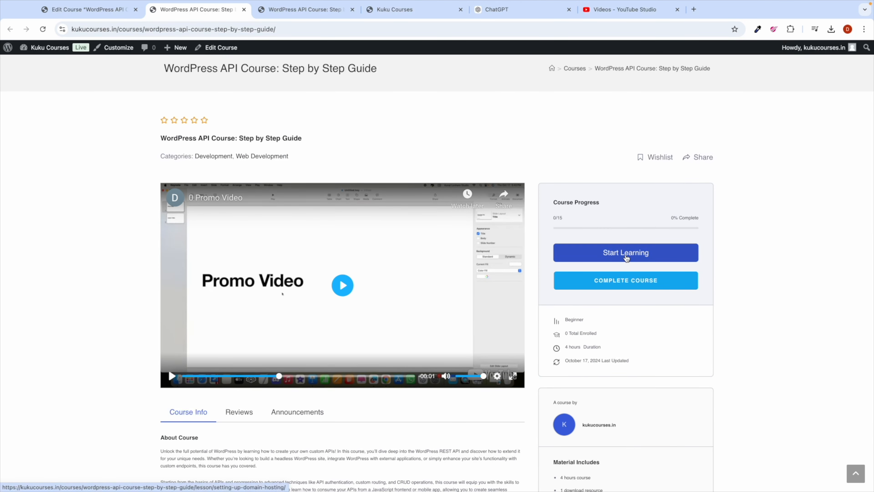
click(626, 253)
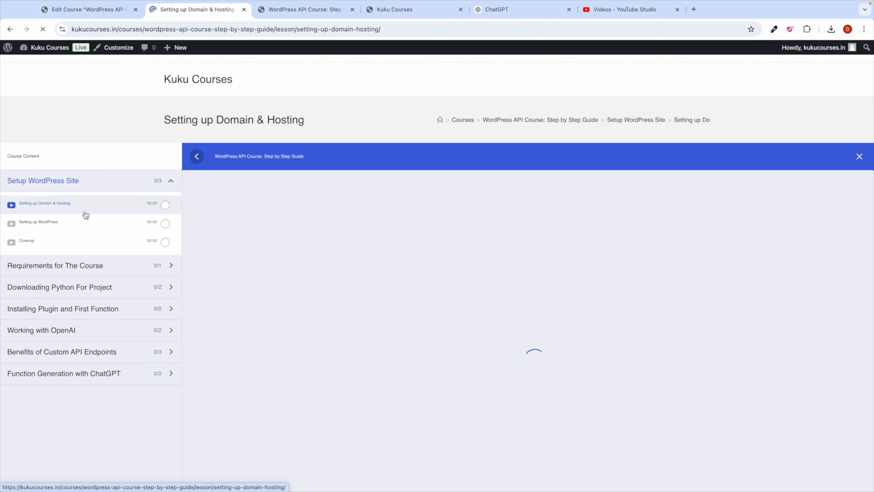
Step: Play the Setting up Domain & Hosting lesson video until it shows complete (1/3), then return to the editor
scroll(393, 296, down, 4)
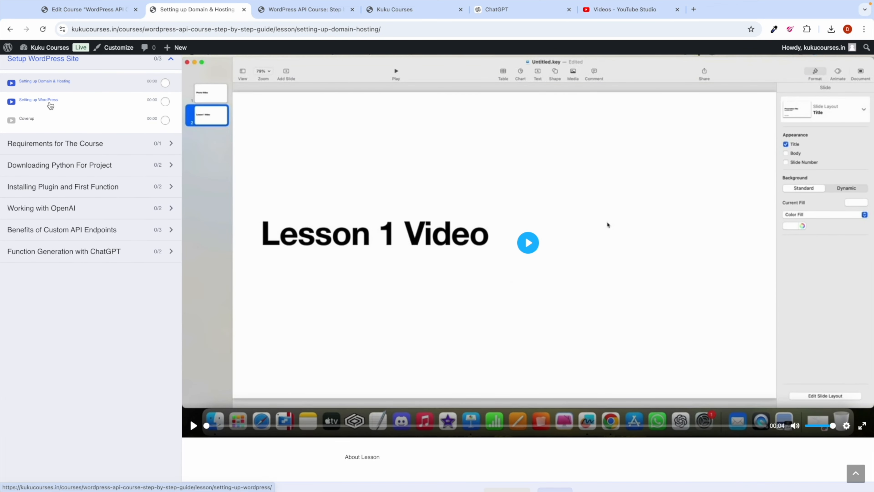
click(47, 101)
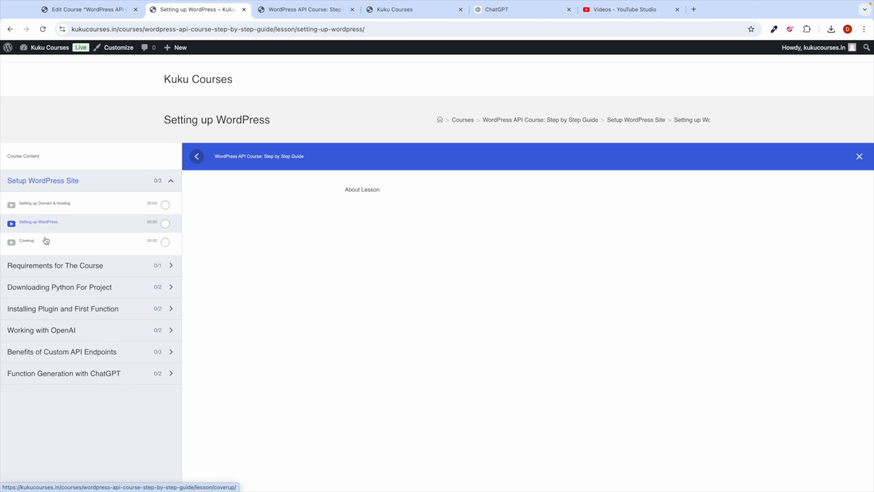
click(55, 215)
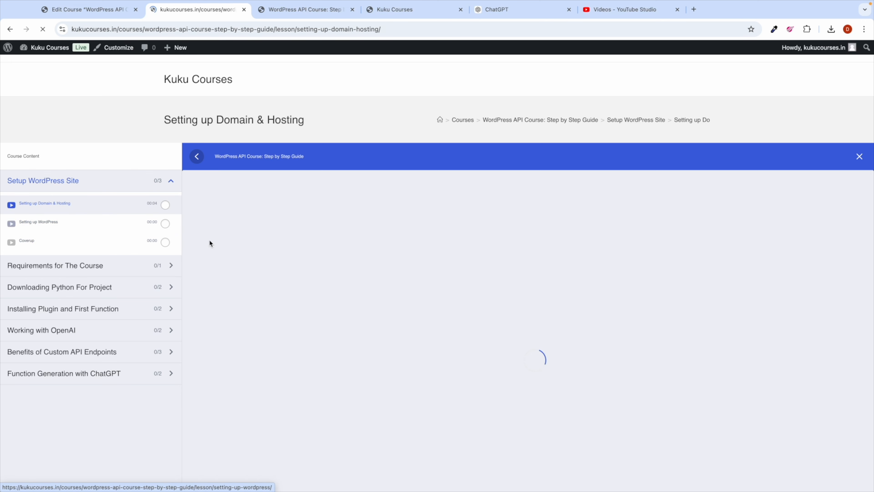
scroll(317, 266, down, 2)
scroll(424, 290, down, 5)
click(528, 190)
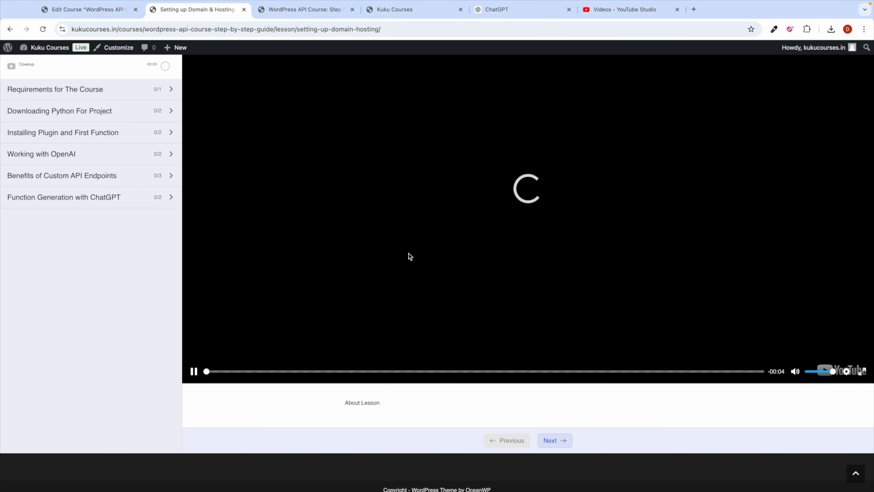
scroll(406, 256, up, 2)
scroll(429, 310, up, 2)
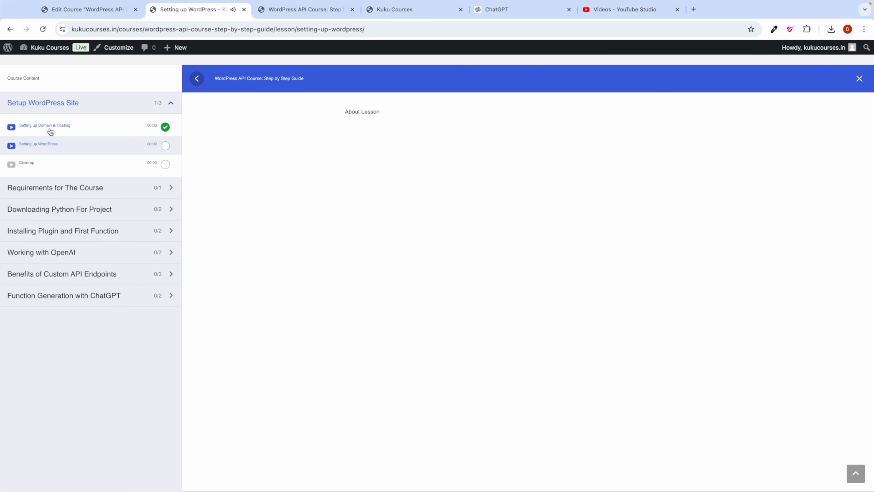
click(51, 132)
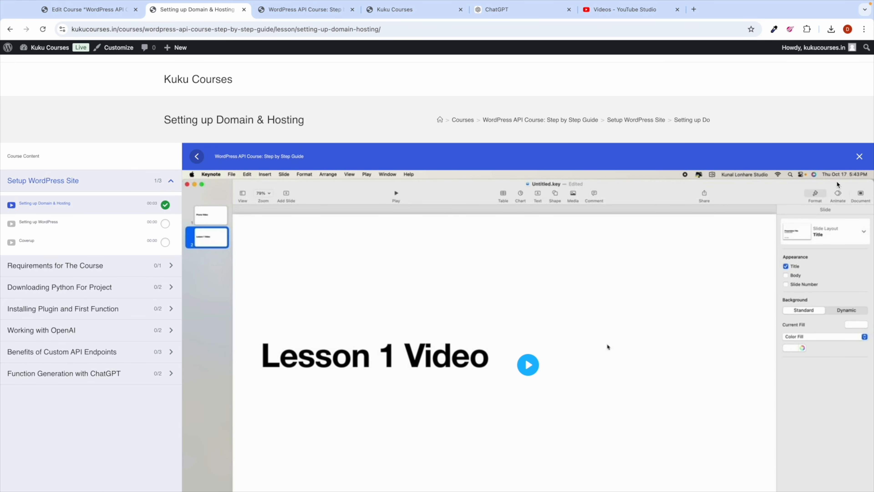
scroll(418, 329, down, 2)
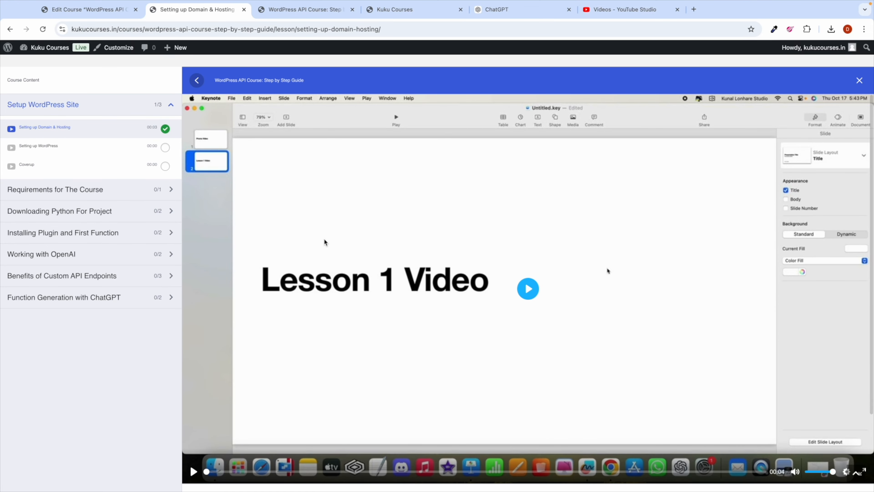
click(84, 9)
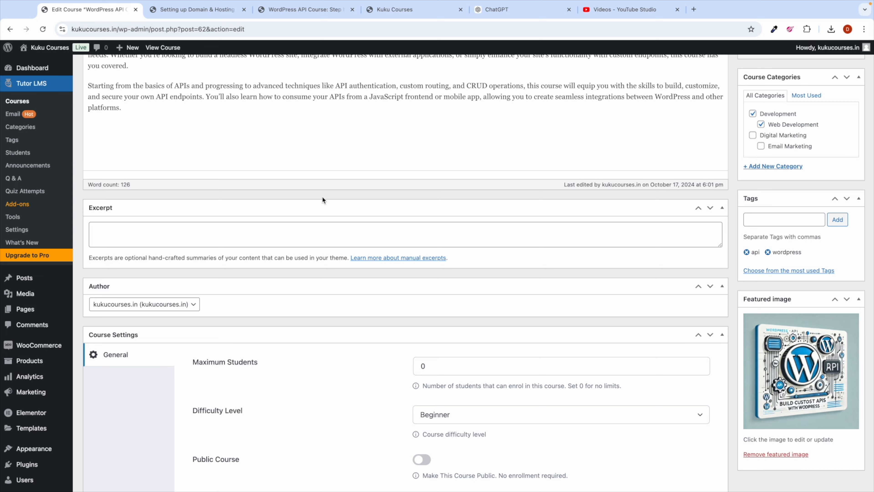
Step: Scroll the Edit Course page down to the Setup WordPress Site topic in the Course Builder
scroll(337, 336, down, 15)
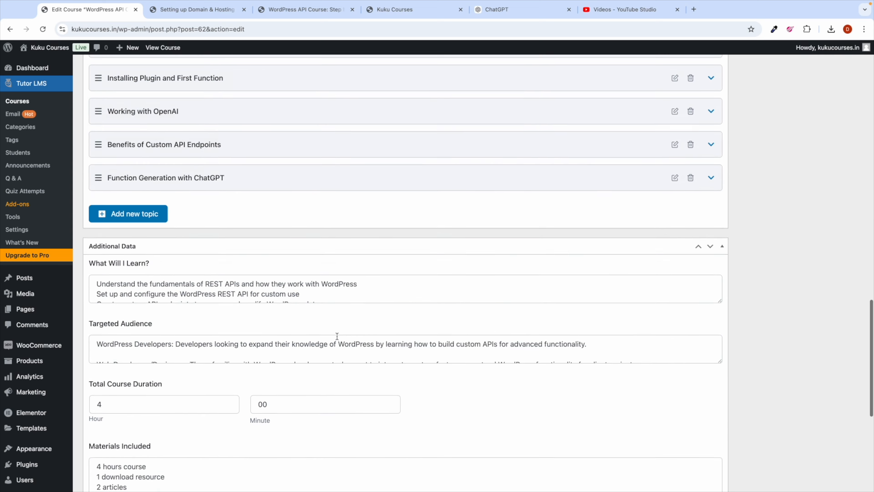
scroll(337, 336, up, 15)
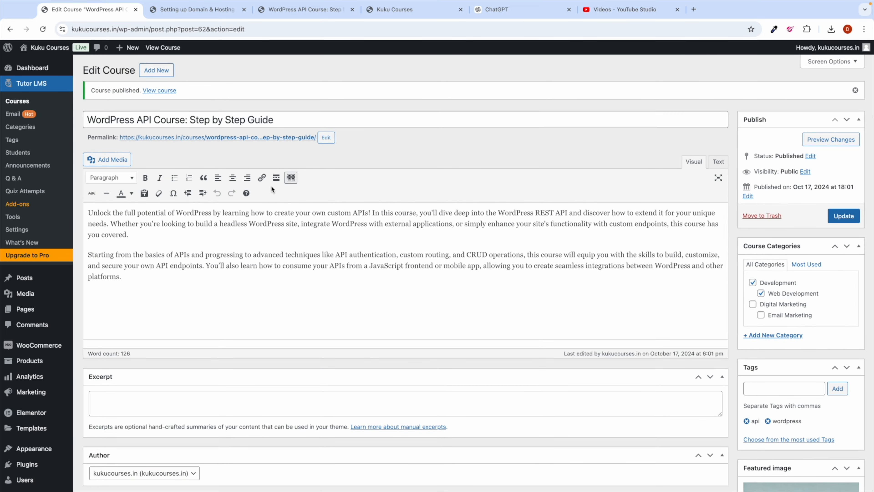
scroll(355, 309, down, 5)
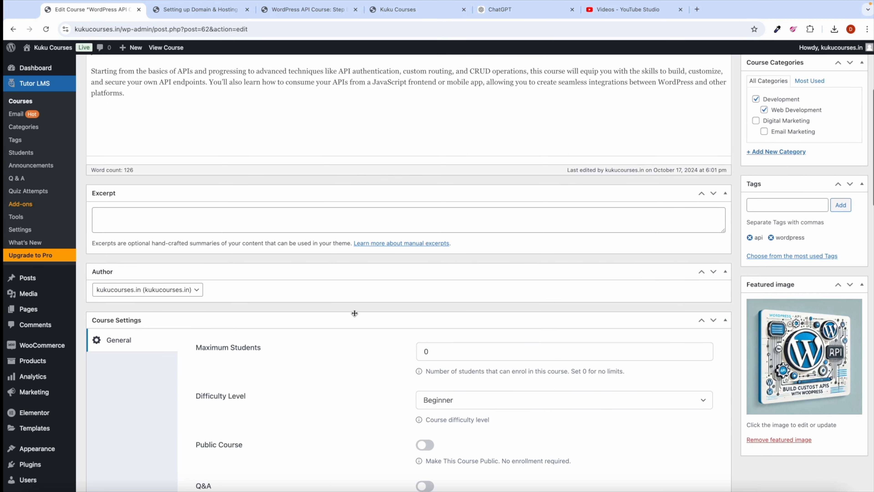
scroll(354, 313, down, 15)
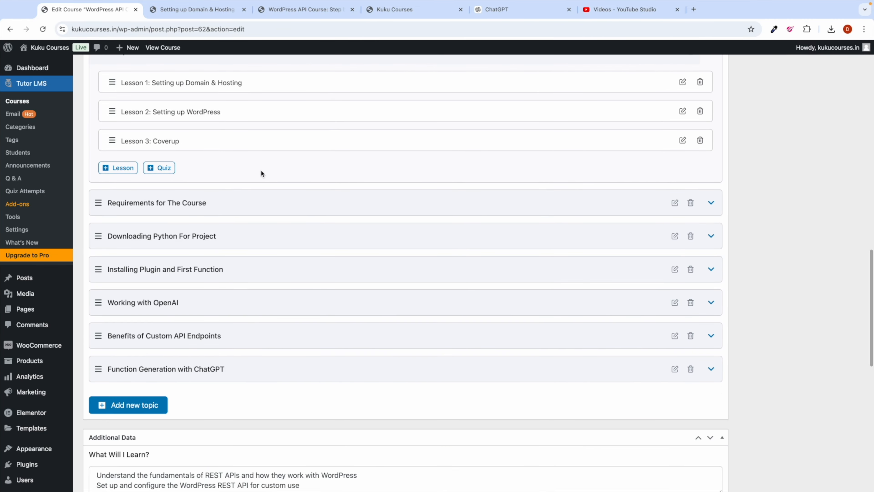
key(ctrl+Left)
key(ctrl+Right)
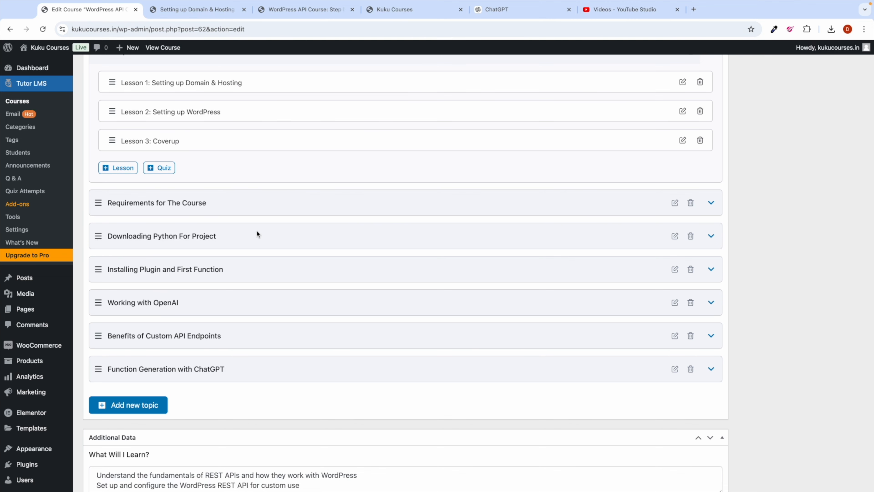
scroll(256, 233, down, 6)
scroll(256, 233, up, 10)
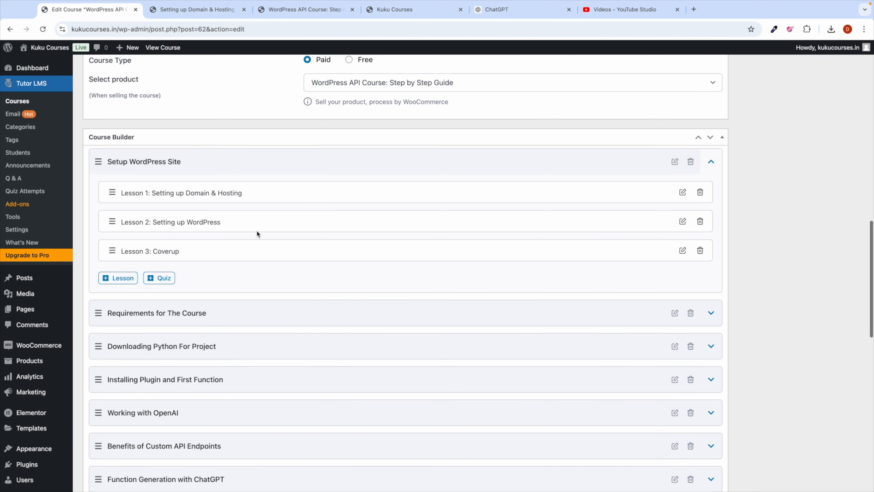
scroll(257, 232, down, 1)
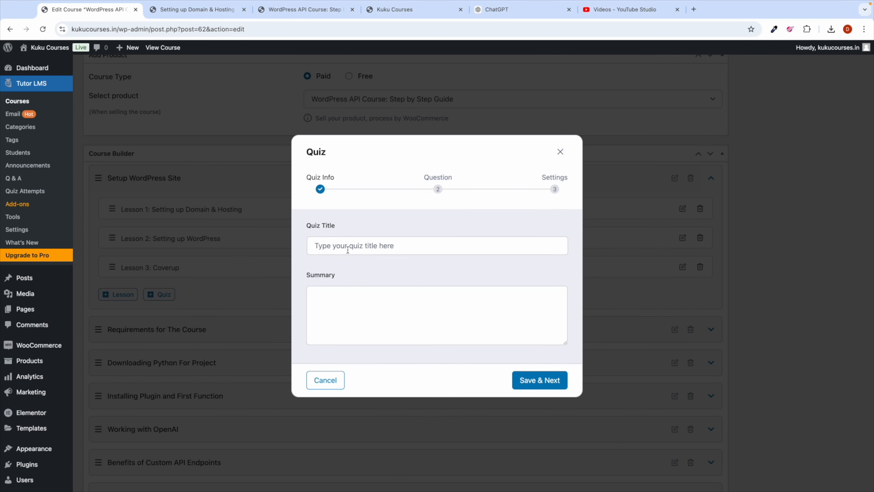
Step: Title the new quiz 'Domain, Web Hosting Quiz' and save it to move on to questions
click(343, 247)
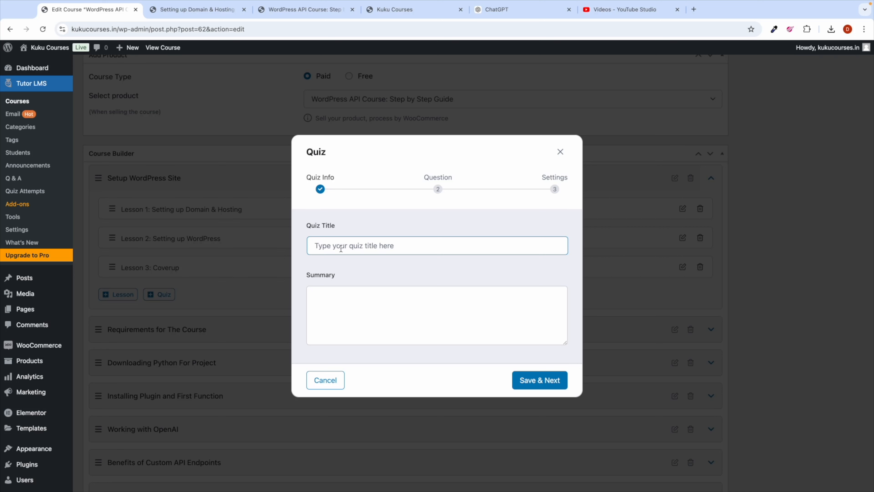
key(Caps_Lock)
text(Domain,)
key(Caps_Lock)
text(Web Hosting Quiz)
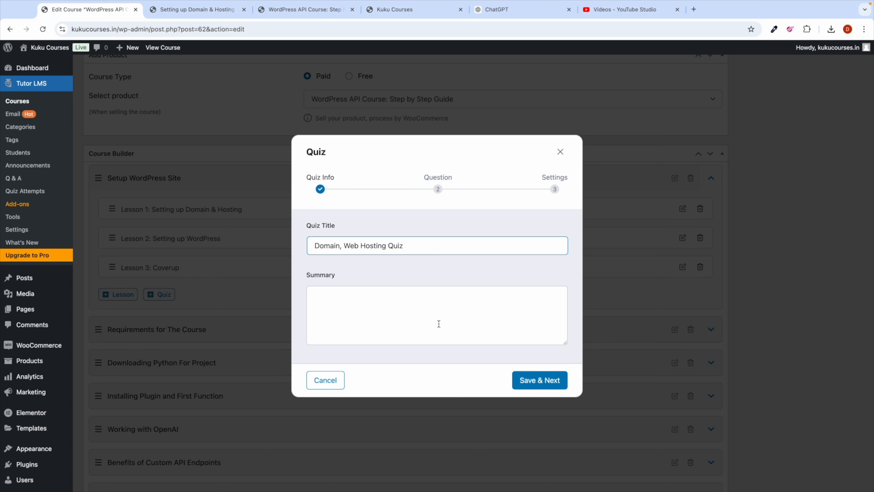
click(536, 379)
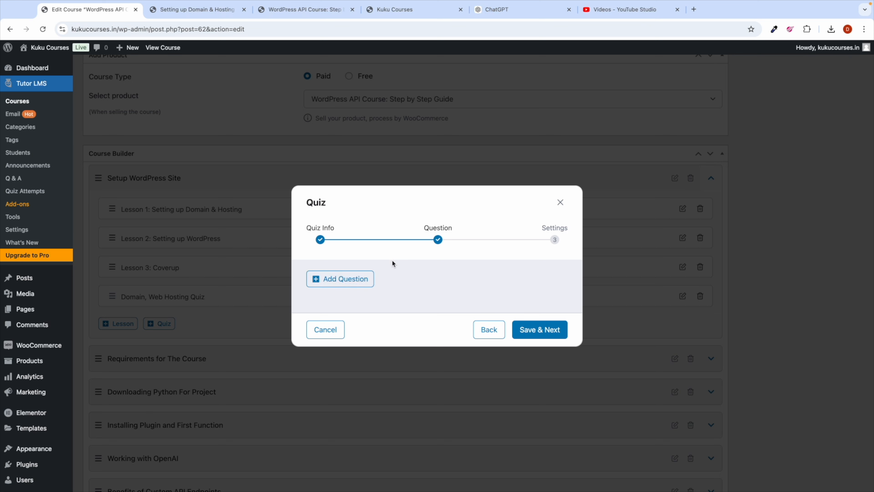
Step: Add a True/False Question 1 to the quiz and view the list of question types
click(349, 287)
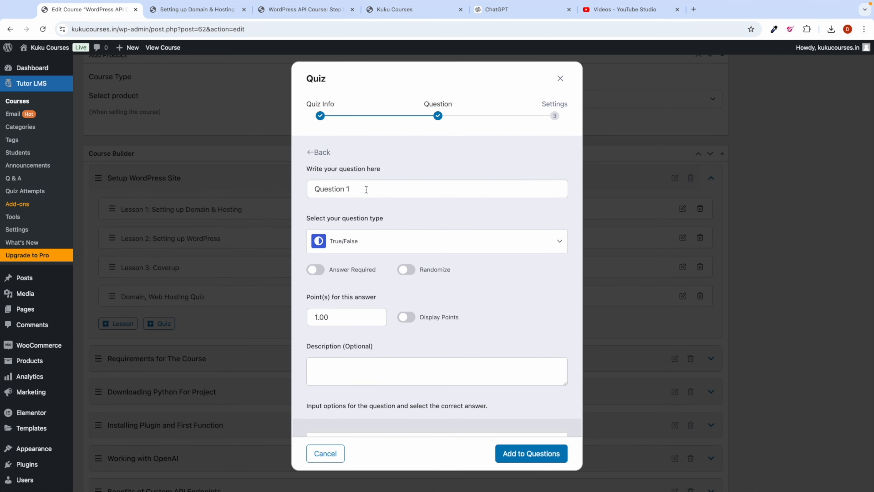
click(370, 241)
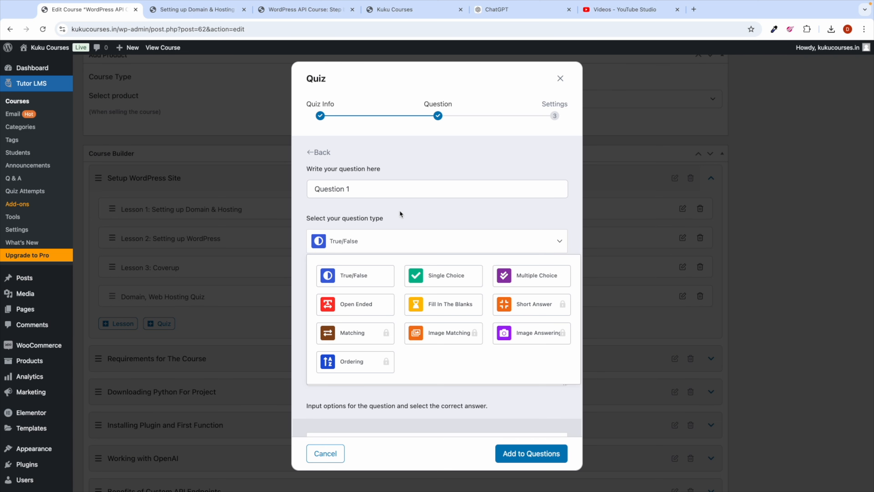
Step: Ask ChatGPT for a basic domain and hosting quiz: three true/false, single choice and multiple choice each
click(501, 11)
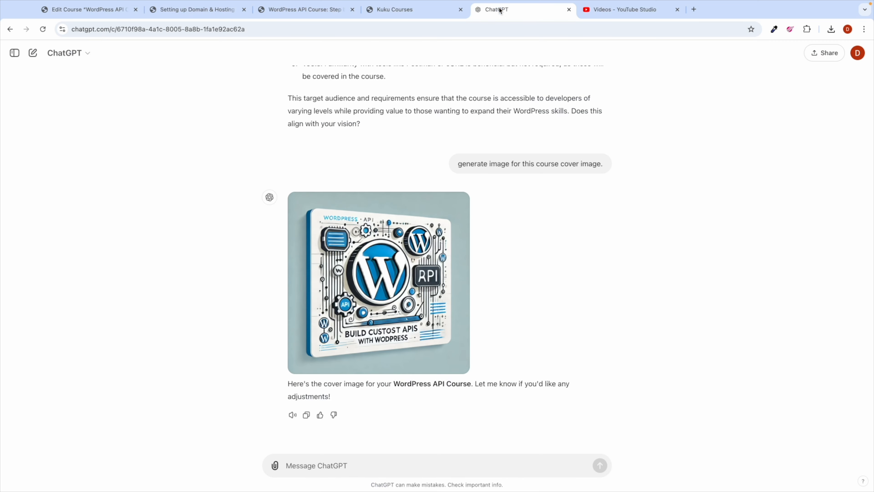
click(300, 470)
scroll(295, 467, down, 1)
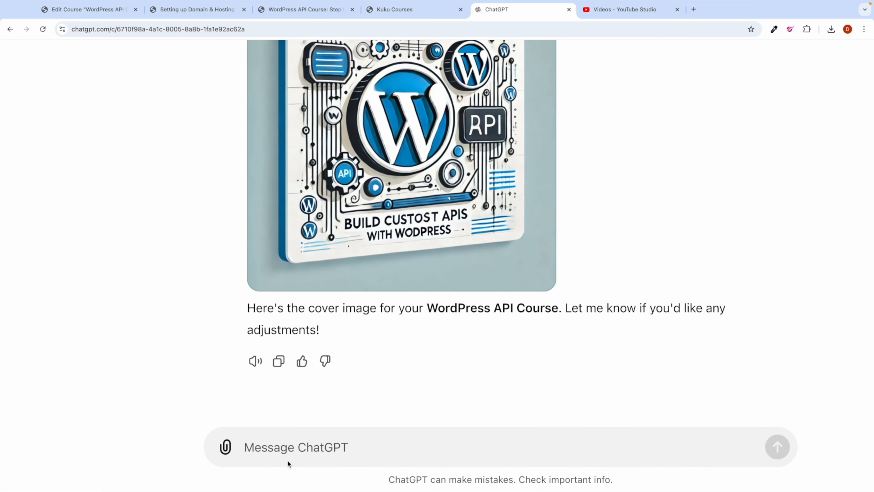
text(hey can)
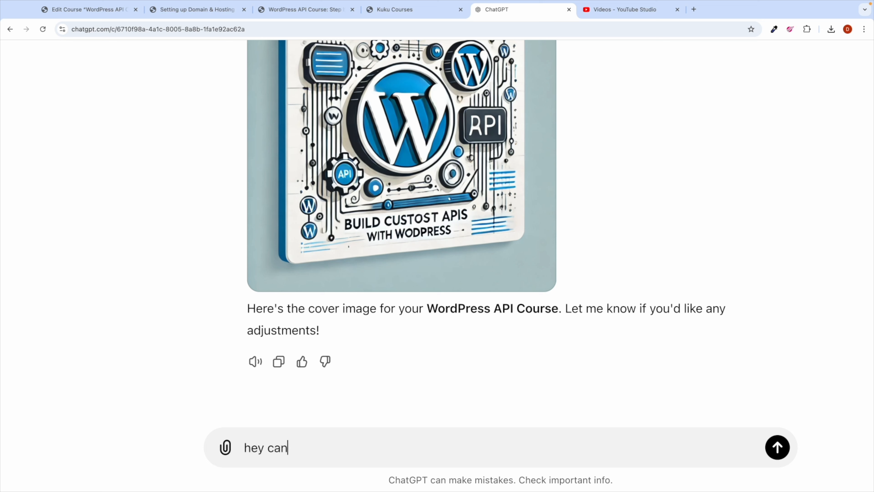
text( you create quix )
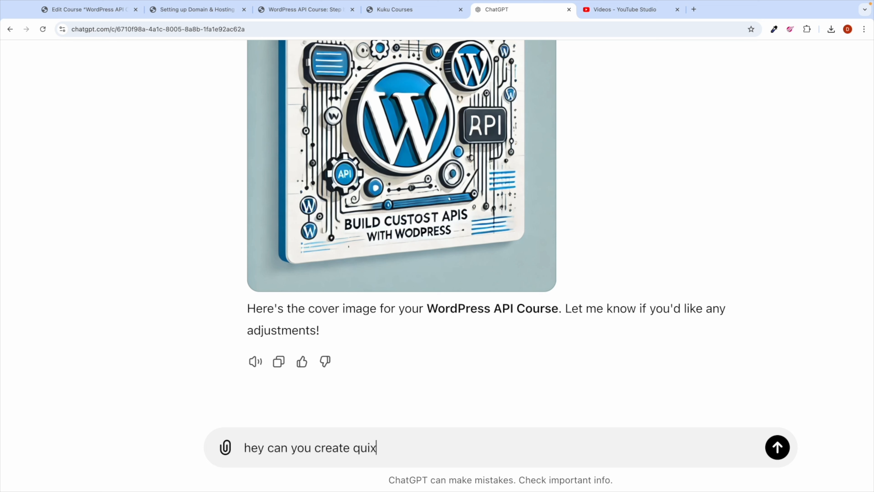
key(BackSpace)
key(BackSpace)
text(z related to very basics of domain and h)
key(BackSpace)
text(web)
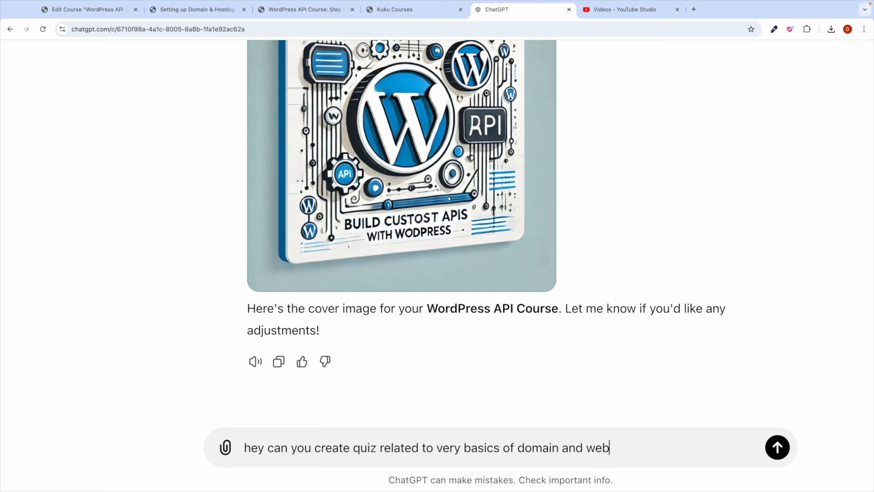
text( hosting? Qu)
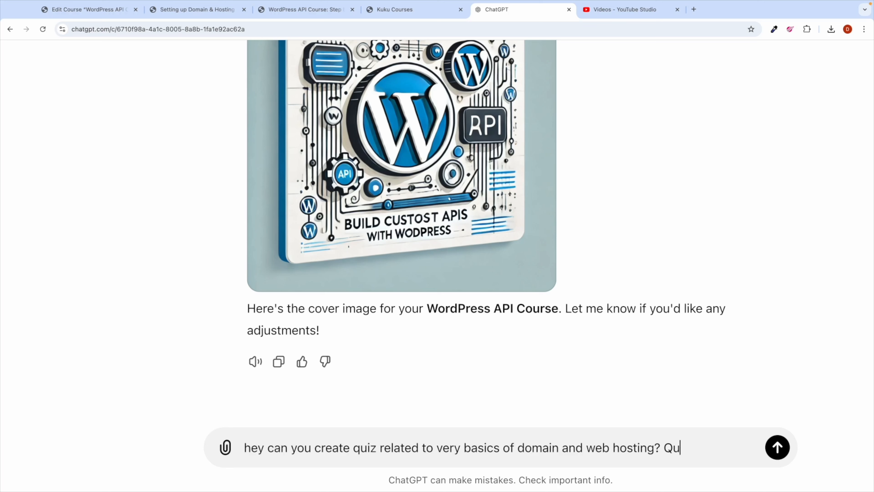
text(izeshould be three related to t)
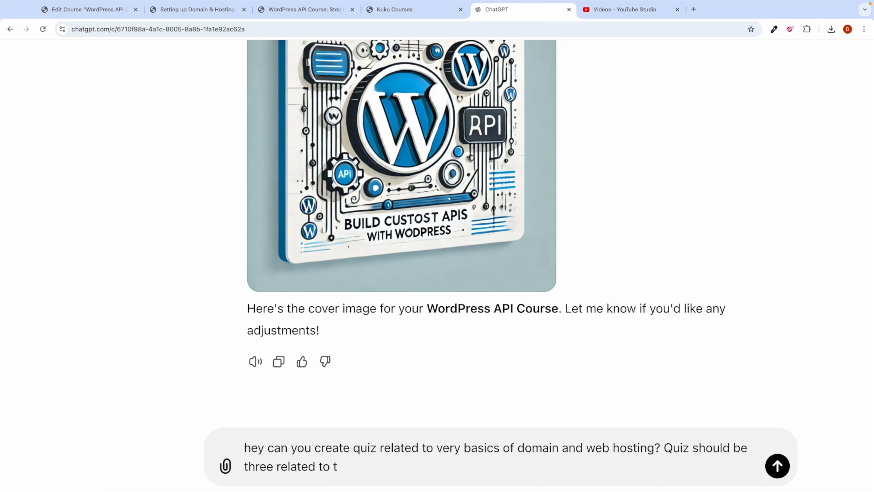
text(rue and fale,)
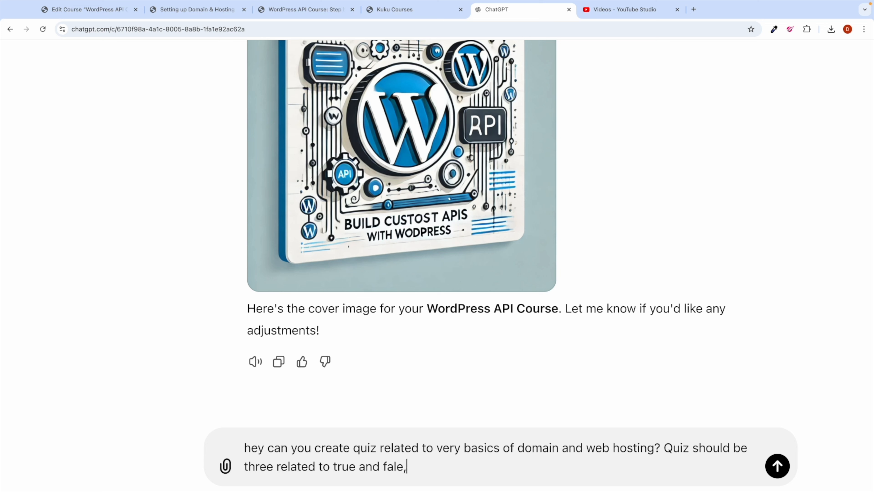
key(BackSpace)
key(BackSpace)
text(se,)
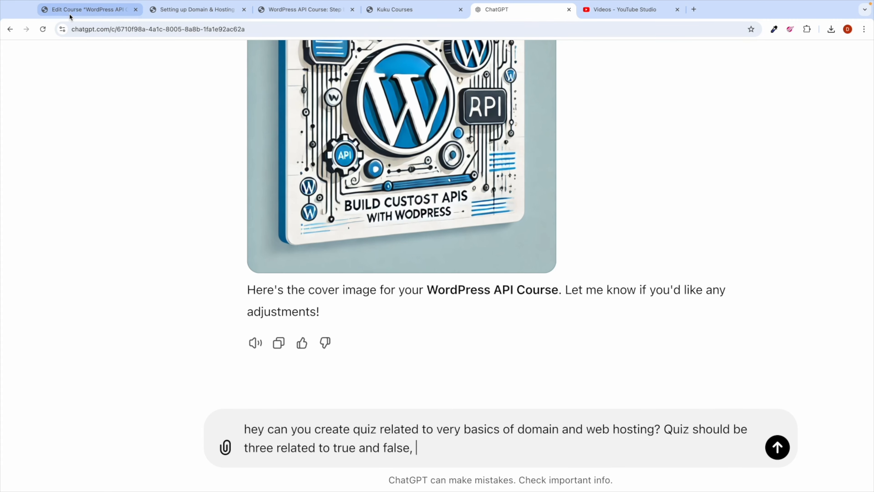
click(84, 10)
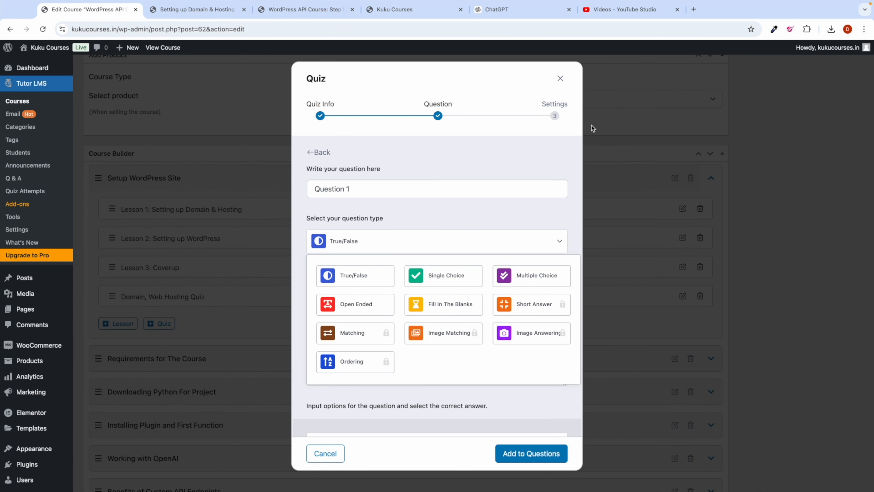
click(479, 16)
text(si)
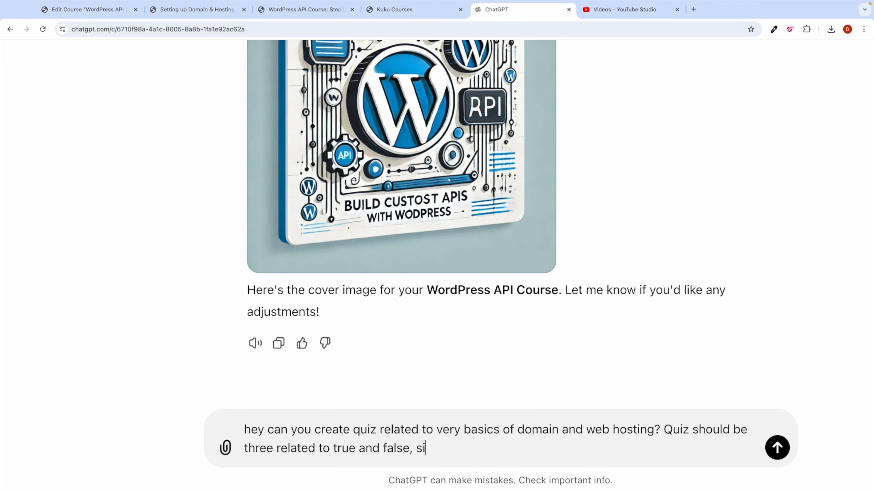
text(ngle choice and multiple ch)
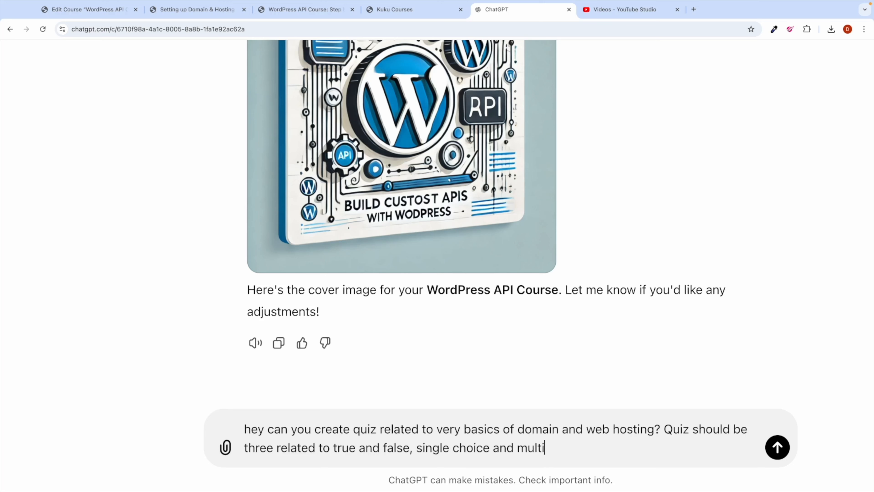
text(ce each)
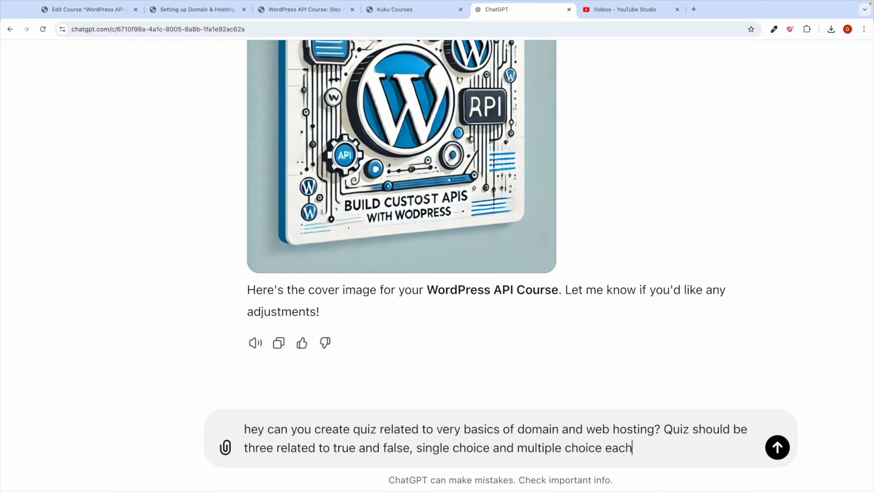
key(Return)
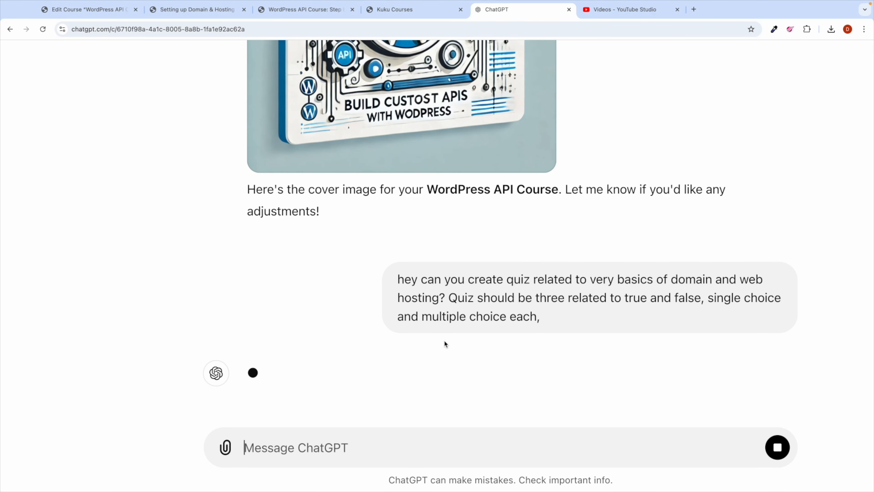
scroll(443, 343, down, 5)
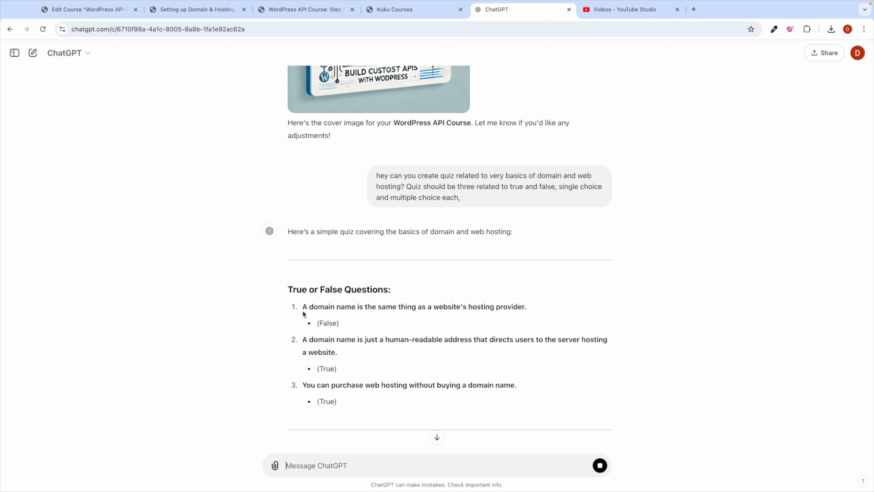
Step: Copy the first true/false question from ChatGPT's reply and return to the WordPress quiz form
drag(303, 308, 524, 302)
key(super+c)
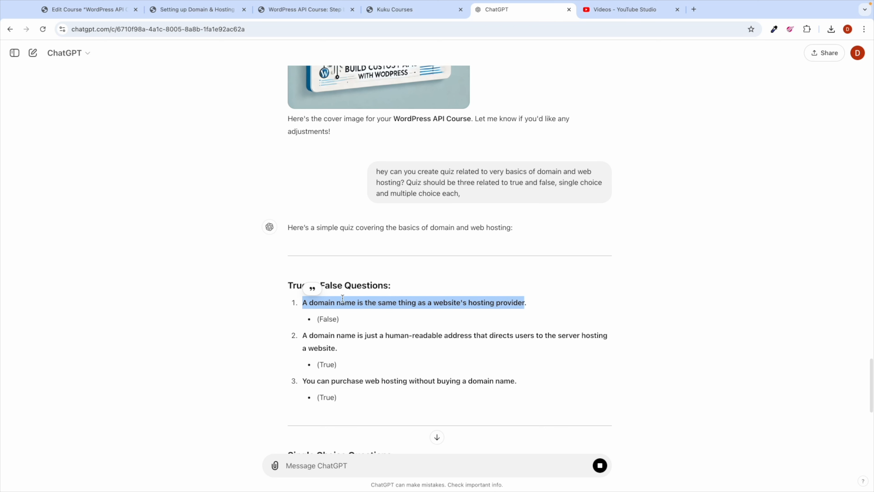
scroll(261, 172, down, 1)
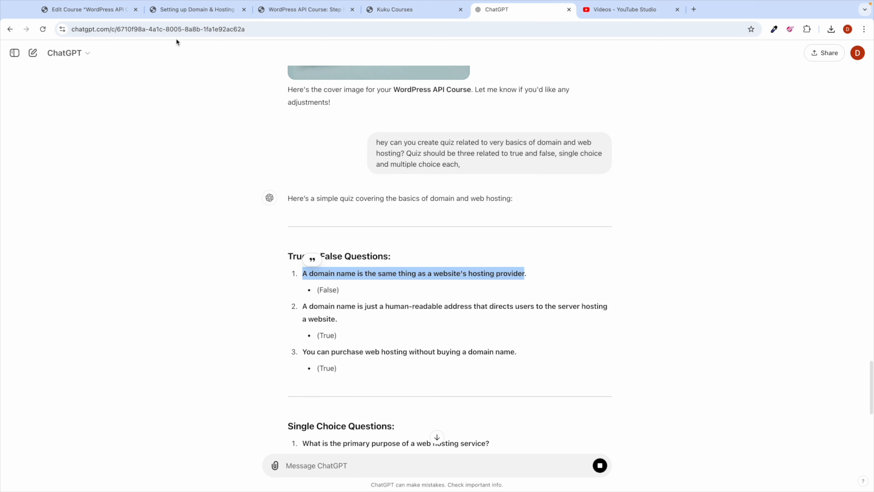
click(96, 17)
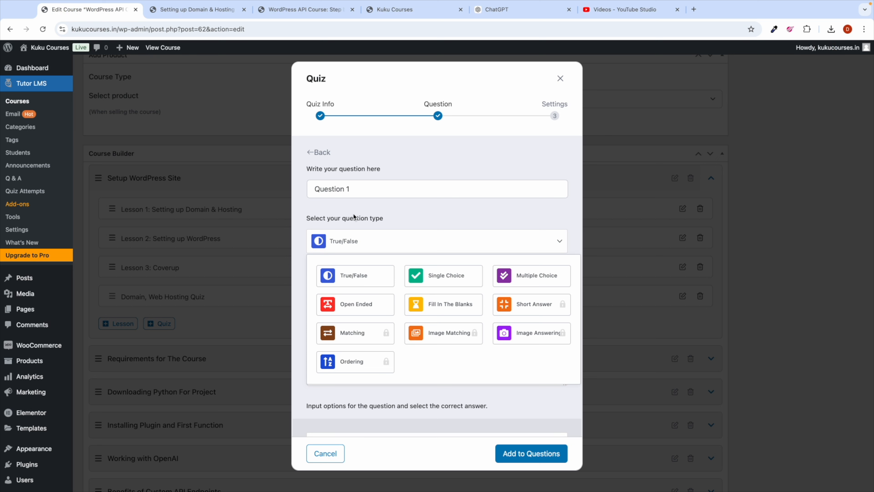
Step: Keep True/False and paste 'A domain name is the same thing as a website's hosting provider' as Question 1
click(350, 275)
scroll(352, 261, down, 2)
scroll(403, 201, up, 3)
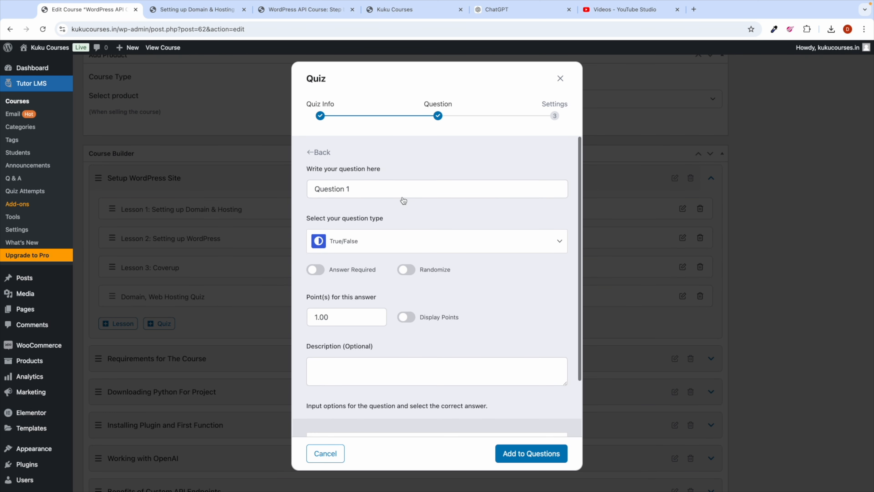
triple_click(343, 188)
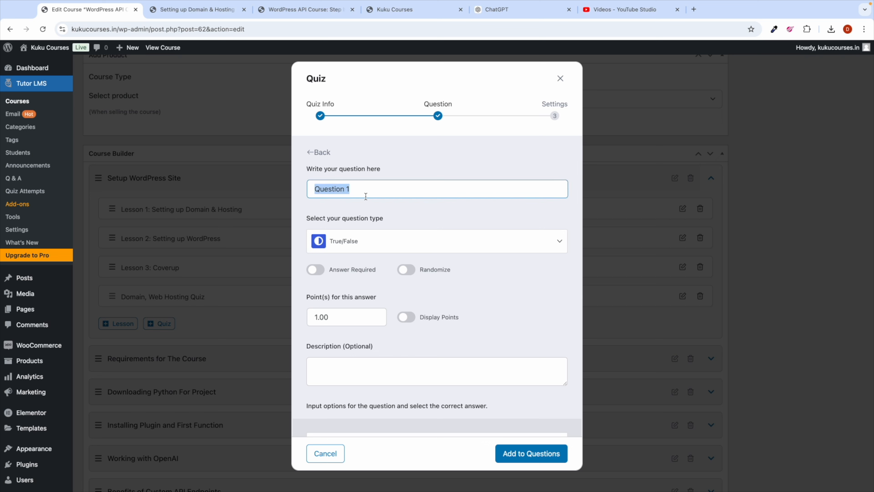
key(super+v)
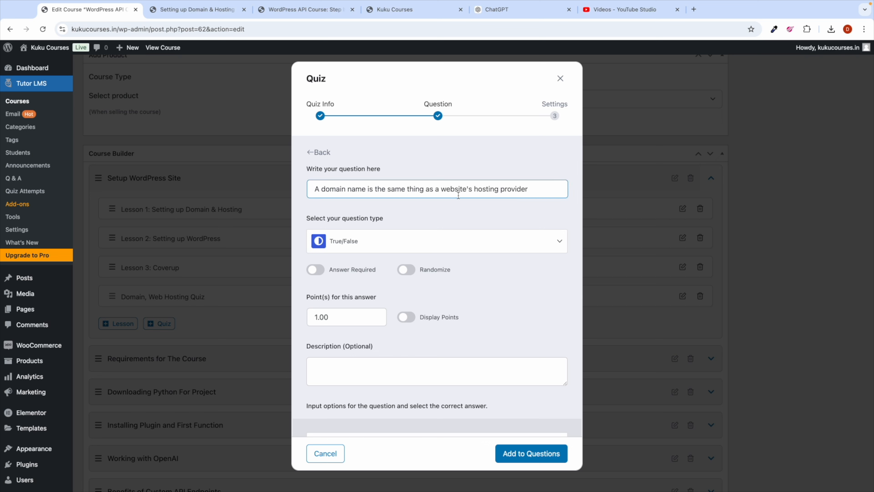
scroll(430, 227, down, 2)
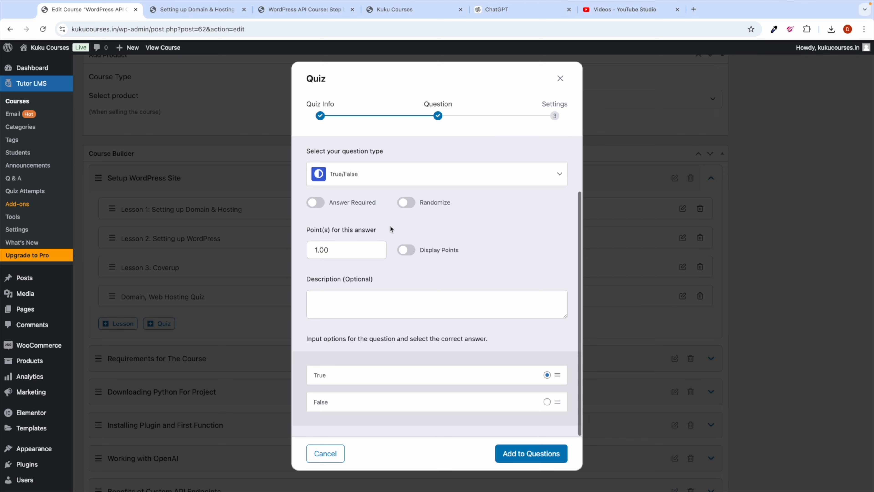
scroll(391, 223, up, 2)
scroll(433, 248, down, 1)
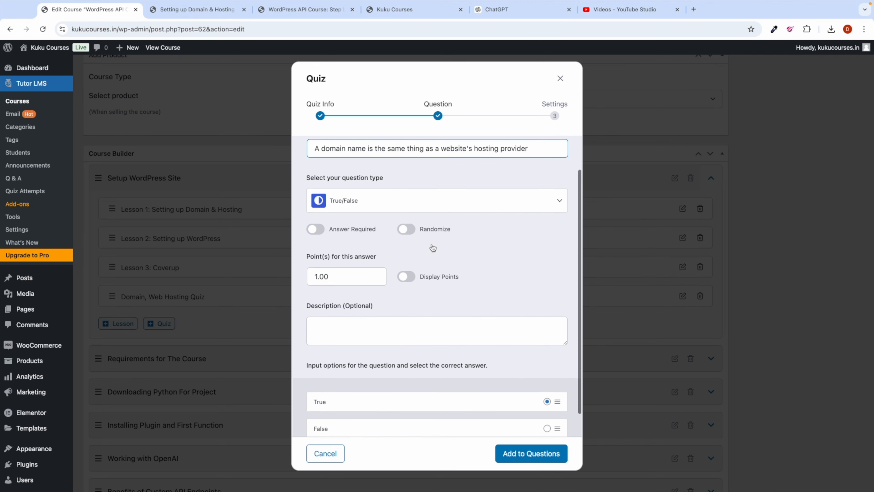
scroll(377, 287, down, 1)
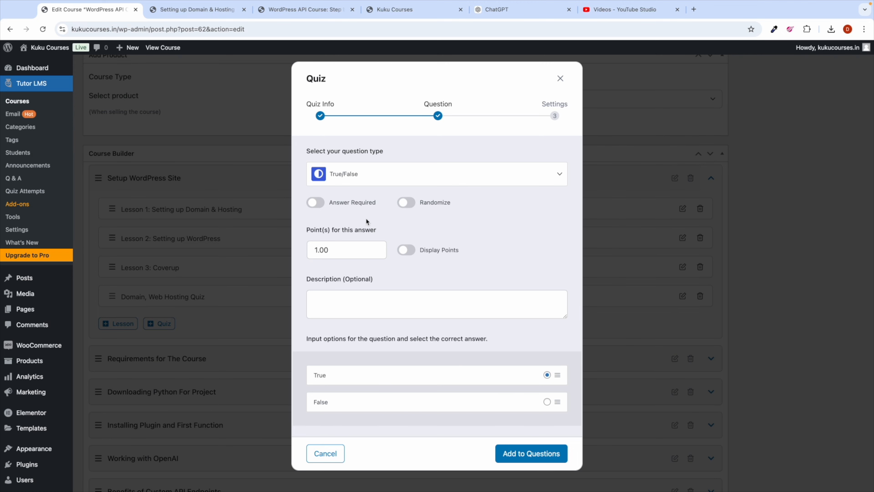
Step: Set Question 1's answer to False, add it to the quiz, and start Question 2
click(497, 9)
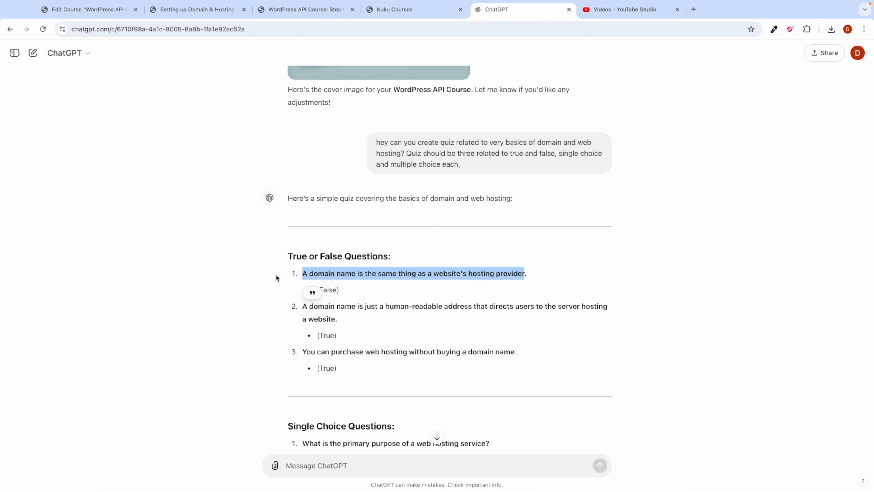
double_click(329, 290)
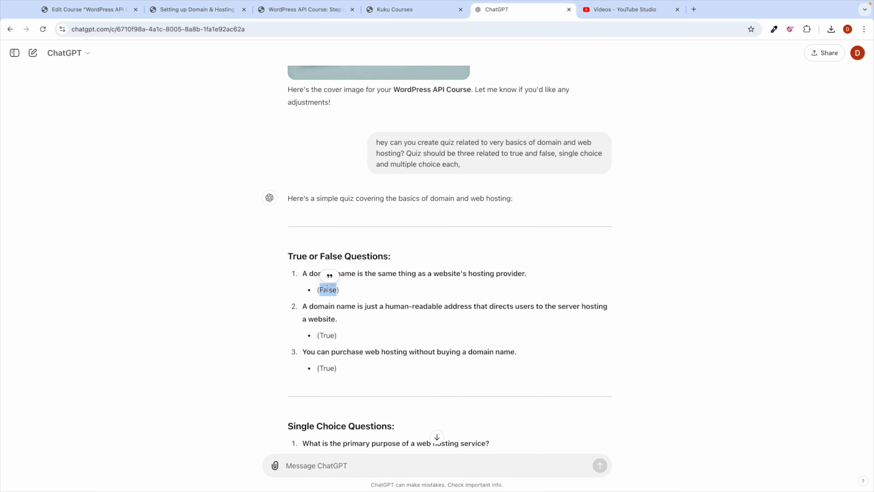
click(63, 14)
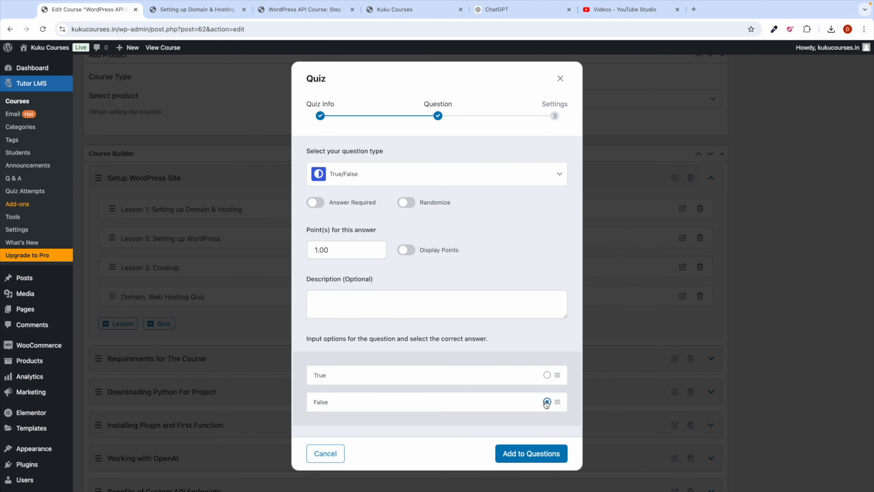
scroll(434, 414, down, 3)
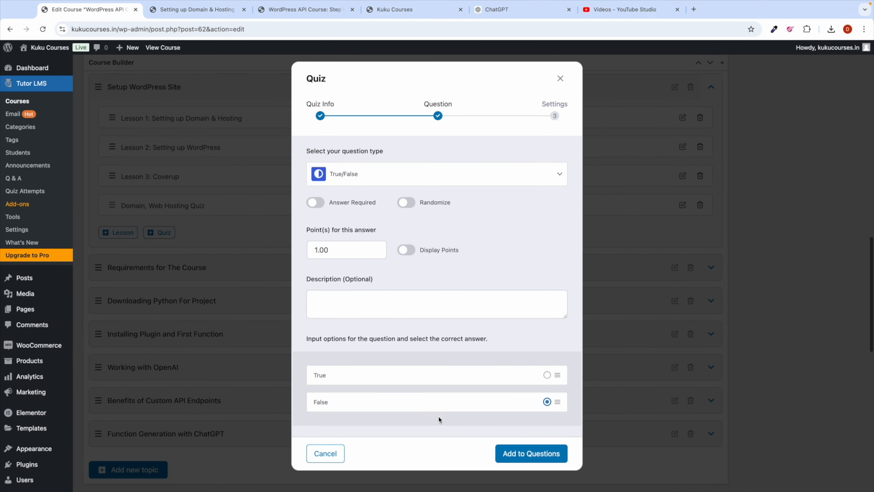
click(515, 455)
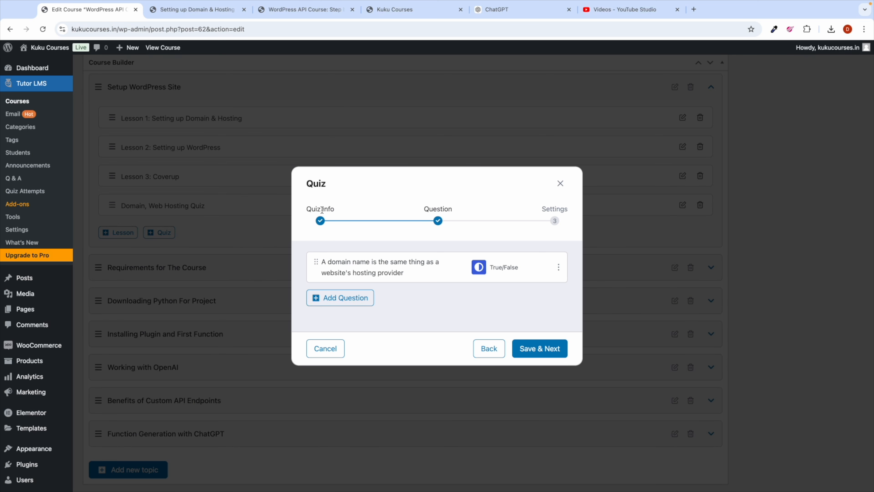
click(336, 299)
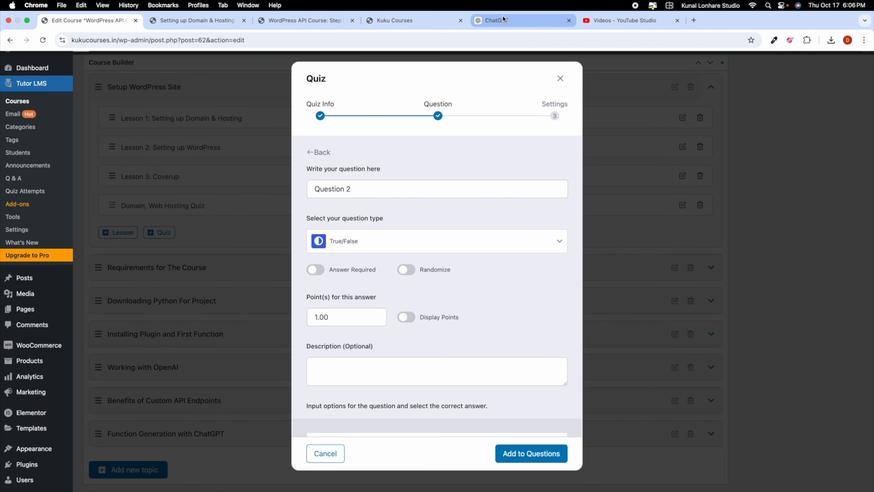
Step: Paste ChatGPT's second true/false domain-name question into Question 2
click(503, 20)
scroll(351, 283, down, 2)
drag(304, 250, 347, 265)
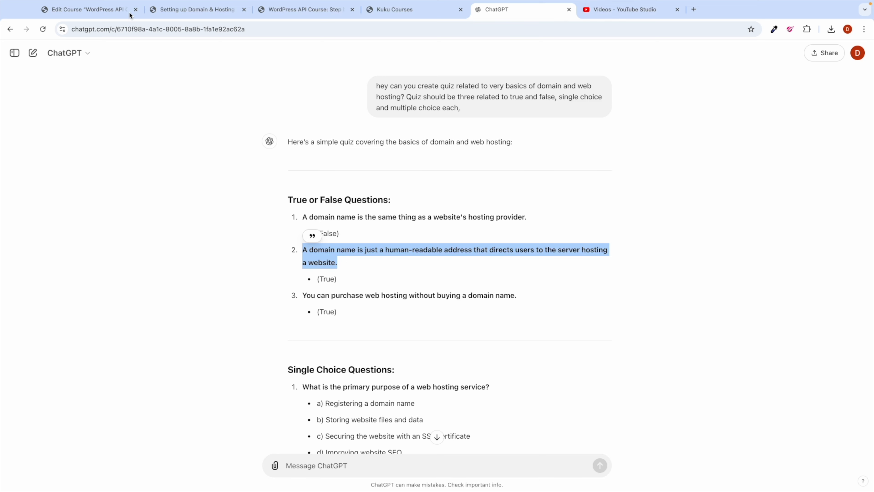
click(48, 20)
triple_click(326, 192)
key(ctrl+v)
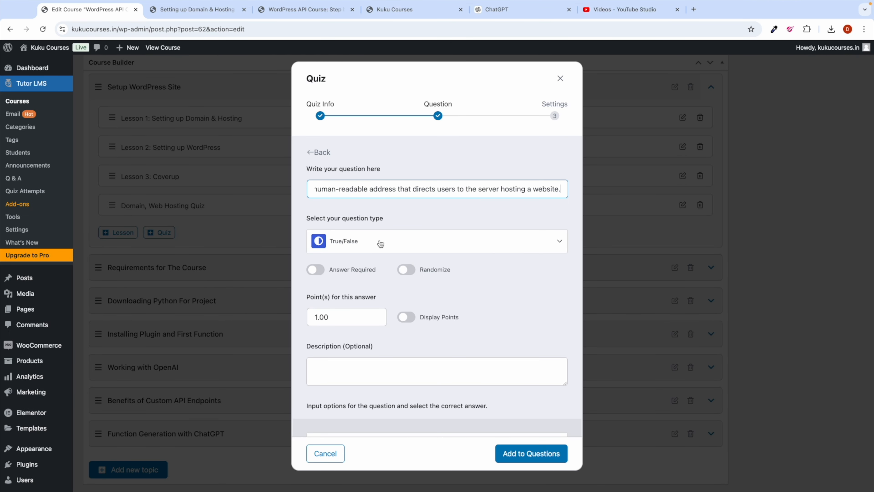
Step: Make Question 2 required with answer True, add it to the quiz, and start Question 3
scroll(366, 304, down, 2)
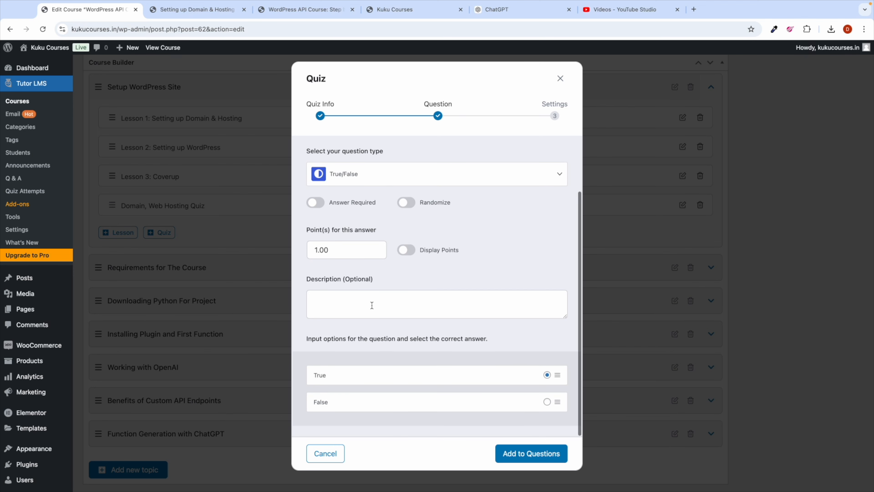
click(315, 202)
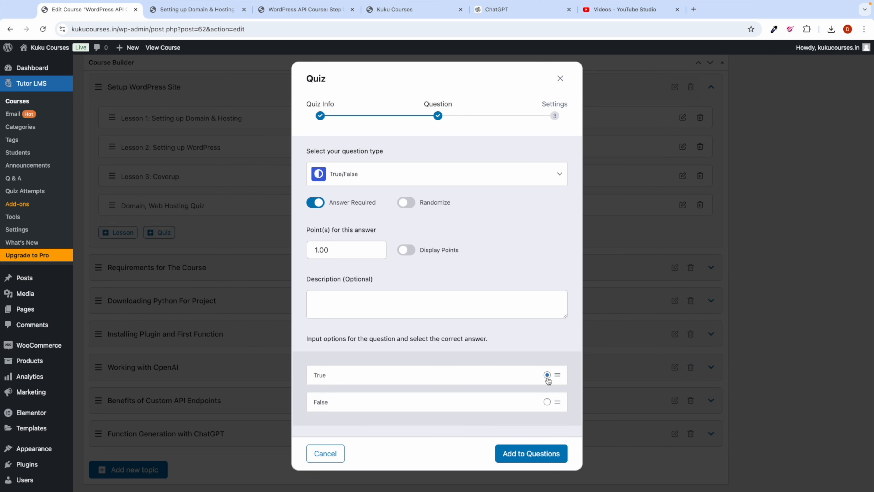
click(498, 10)
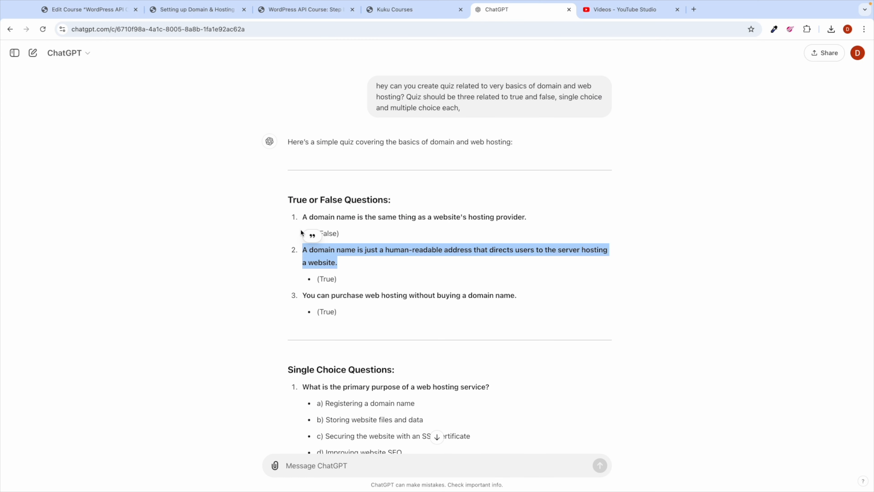
double_click(326, 278)
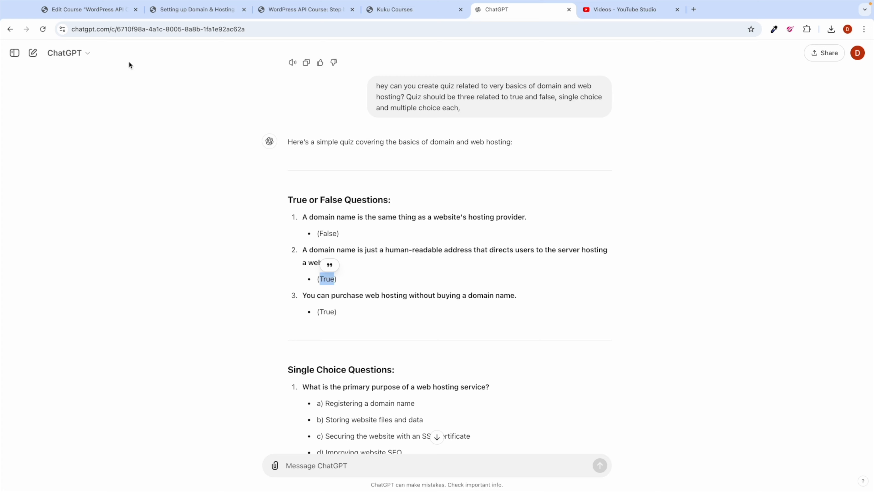
click(82, 12)
click(534, 447)
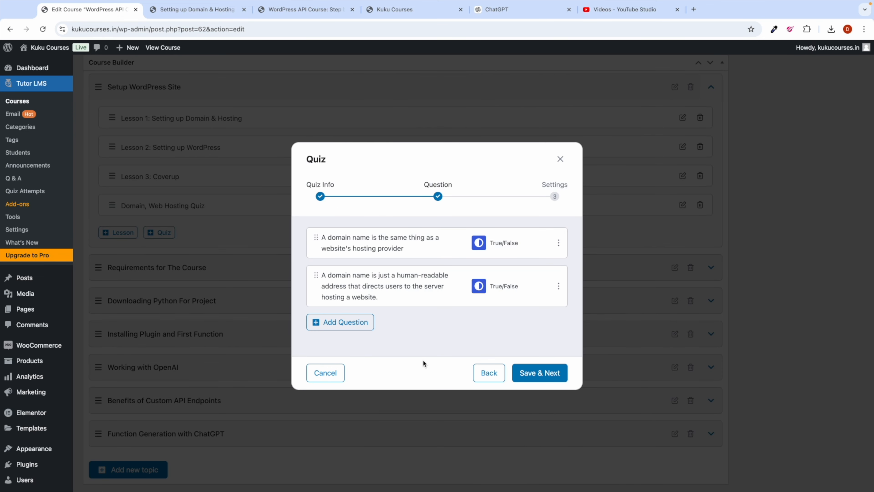
click(353, 328)
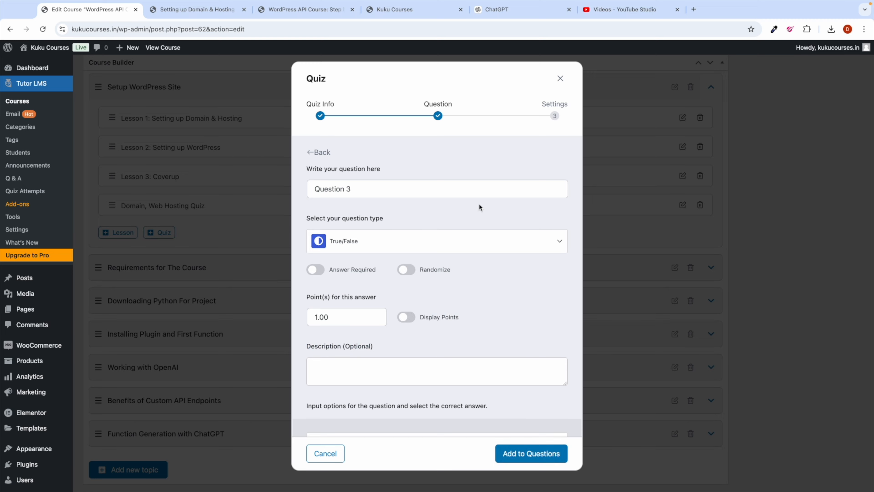
Step: Paste 'What is the primary purpose of a web hosting service?' as Question 3 and list question types
click(514, 13)
scroll(359, 277, down, 5)
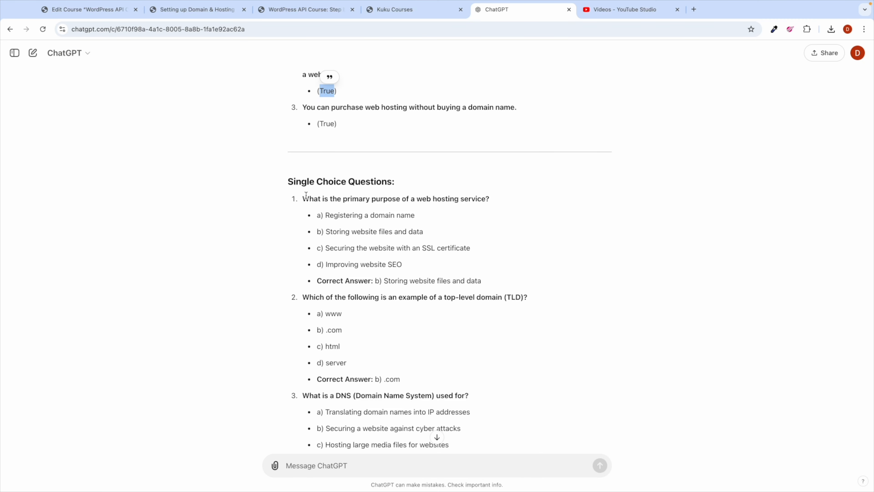
drag(304, 196, 498, 207)
key(ctrl+c)
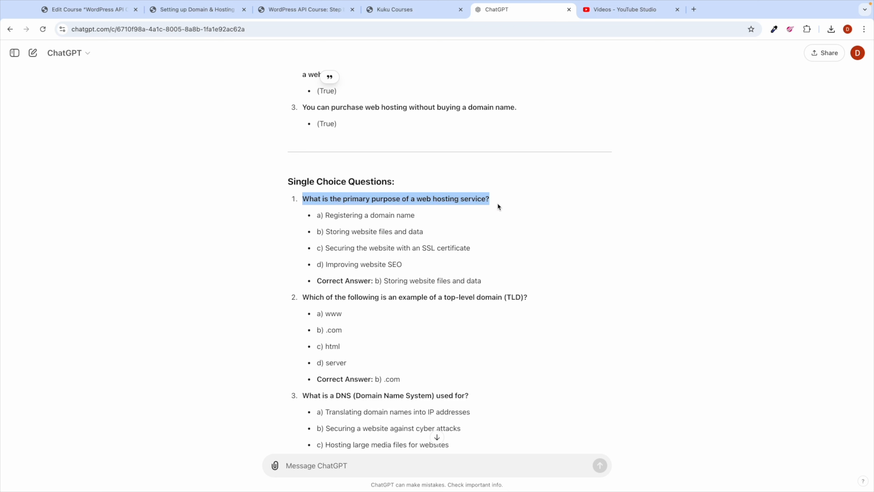
click(68, 15)
triple_click(336, 183)
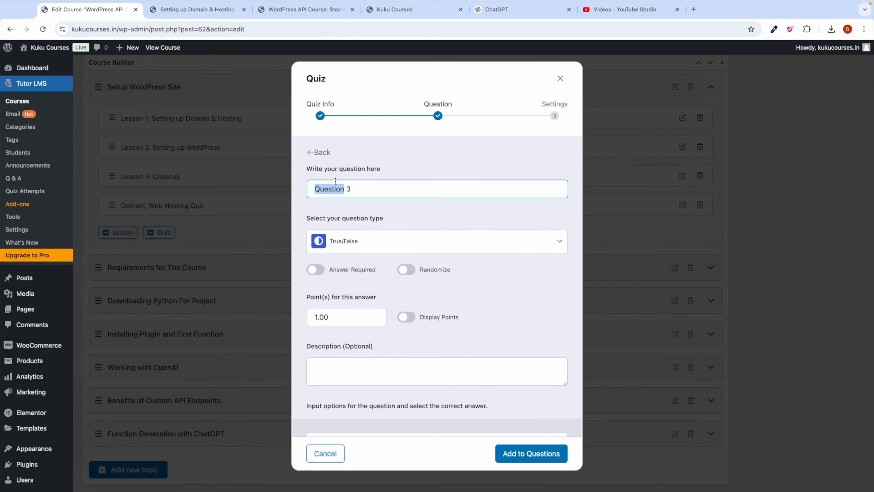
key(ctrl+v)
click(365, 245)
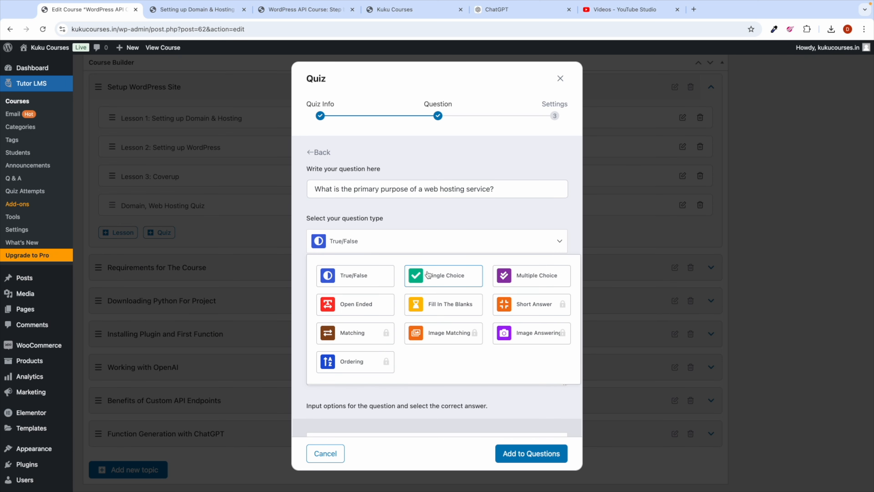
Step: Make Question 3 a required Single Choice question and add option a) copied from ChatGPT
click(451, 278)
click(314, 225)
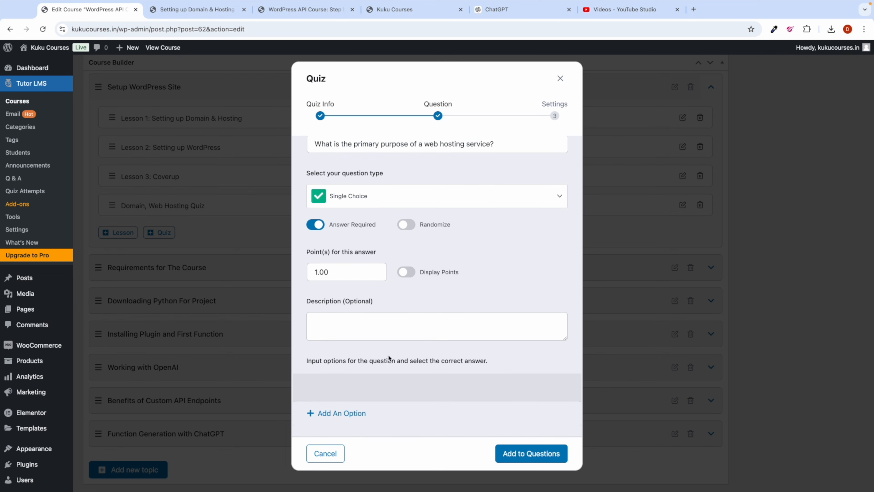
click(348, 413)
scroll(382, 368, down, 4)
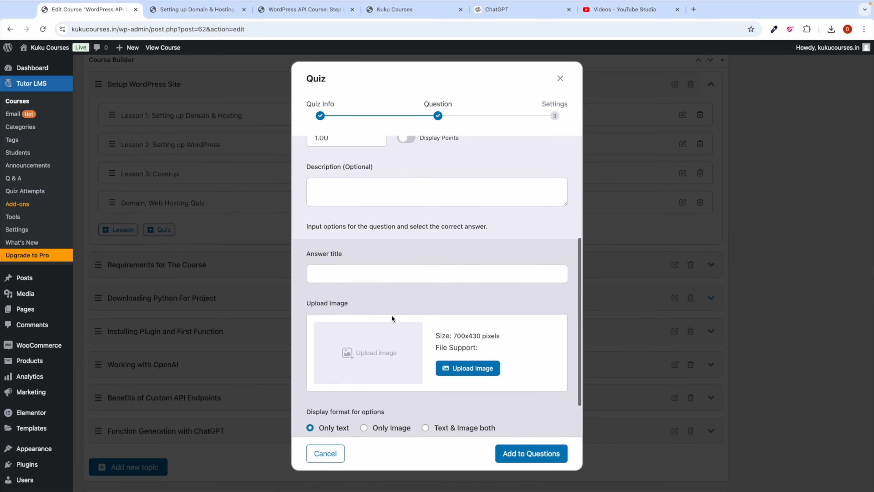
scroll(392, 306, down, 2)
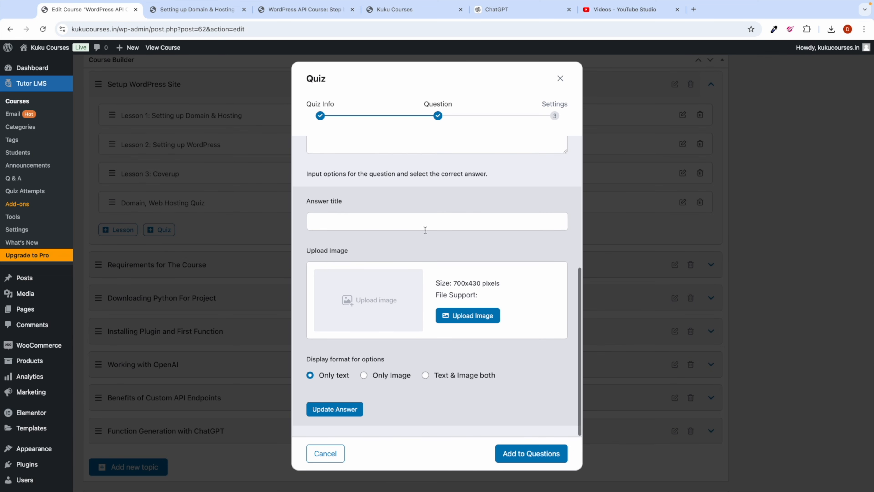
click(506, 10)
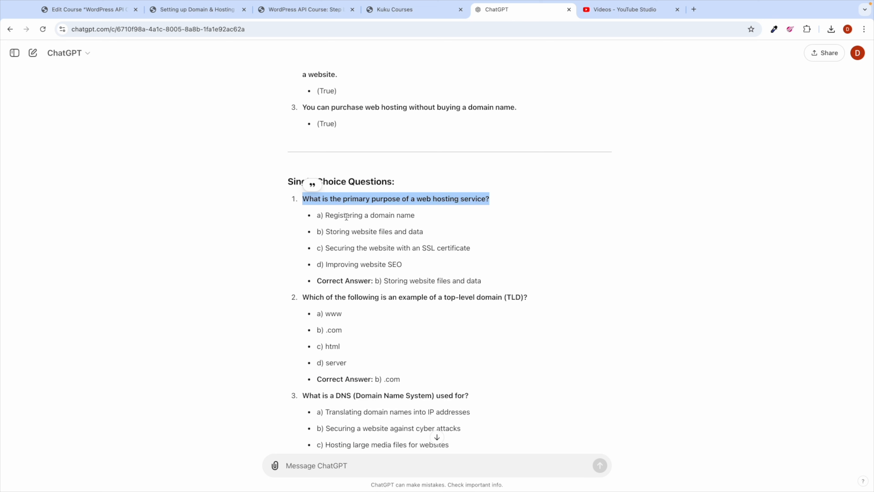
triple_click(338, 216)
key(super+c)
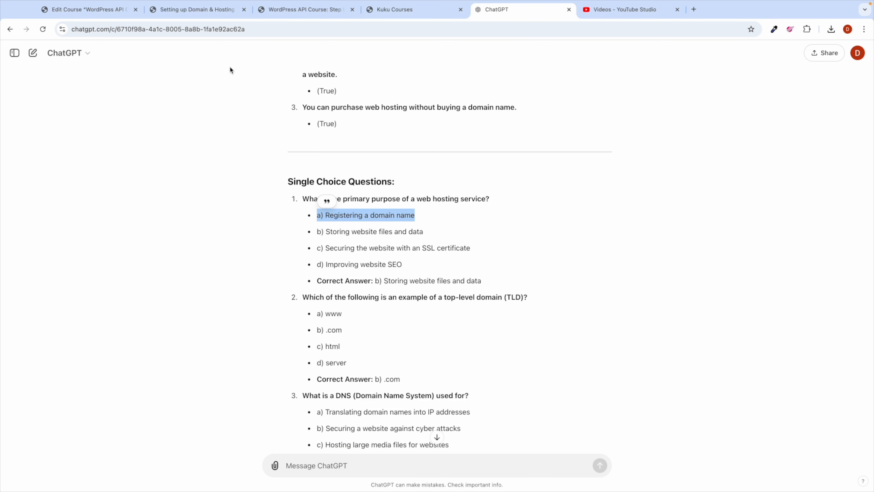
click(100, 9)
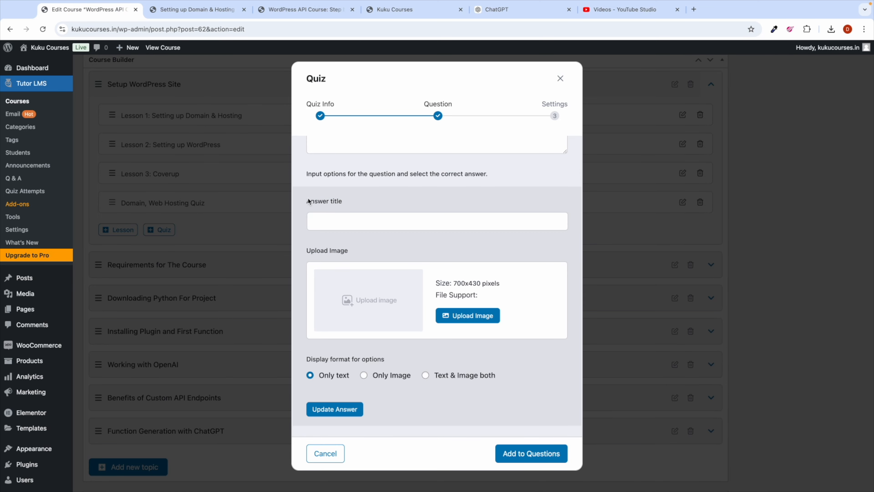
scroll(324, 218, up, 1)
click(325, 218)
key(super+v)
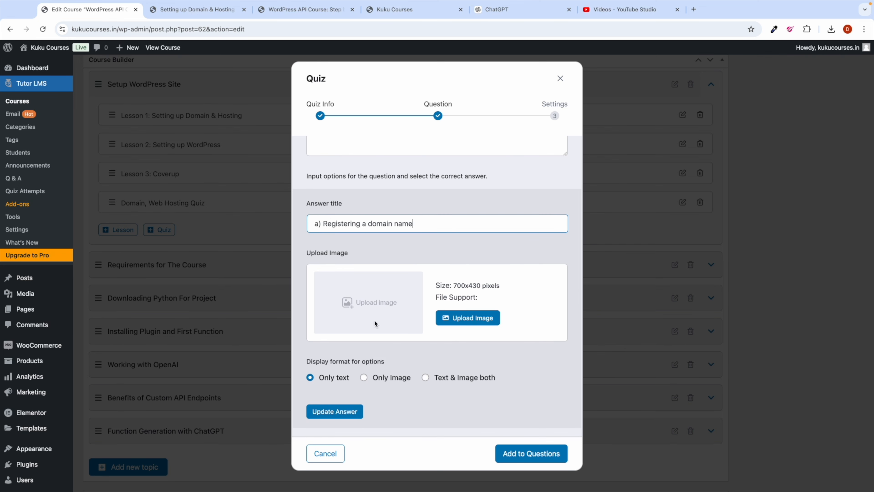
click(336, 411)
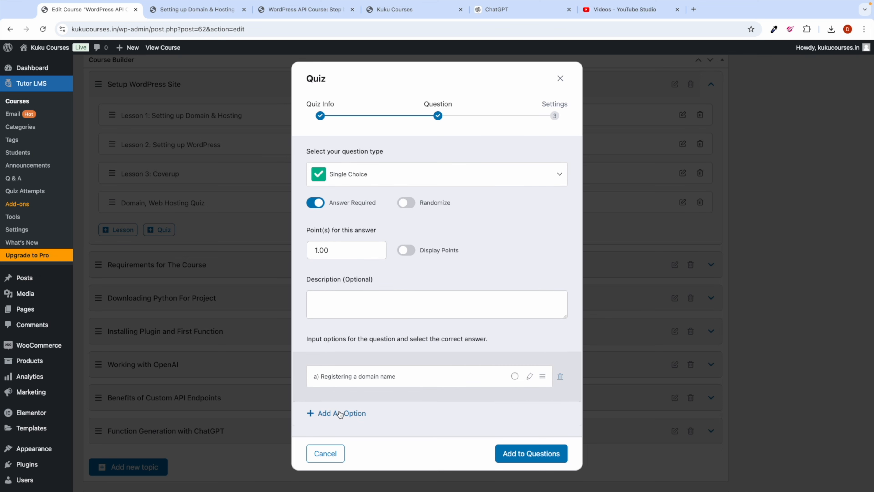
Step: Add option b) 'Storing website files and data' copied from ChatGPT
click(499, 15)
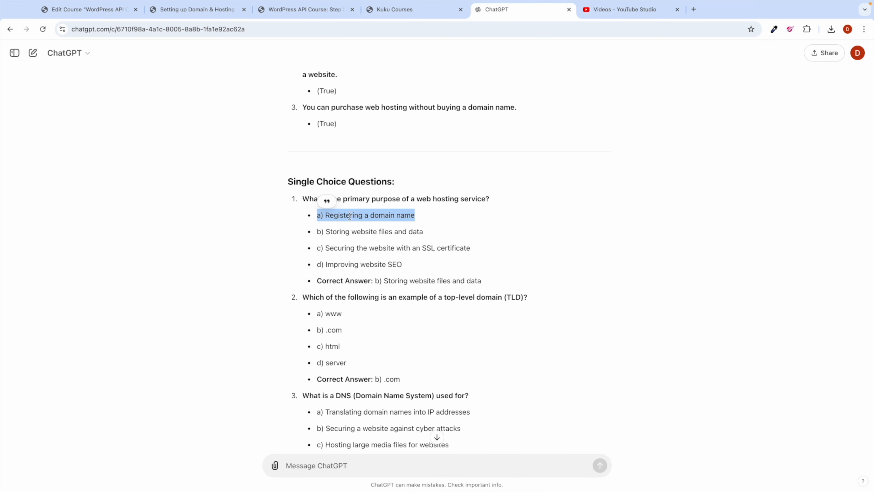
triple_click(332, 232)
key(ctrl+c)
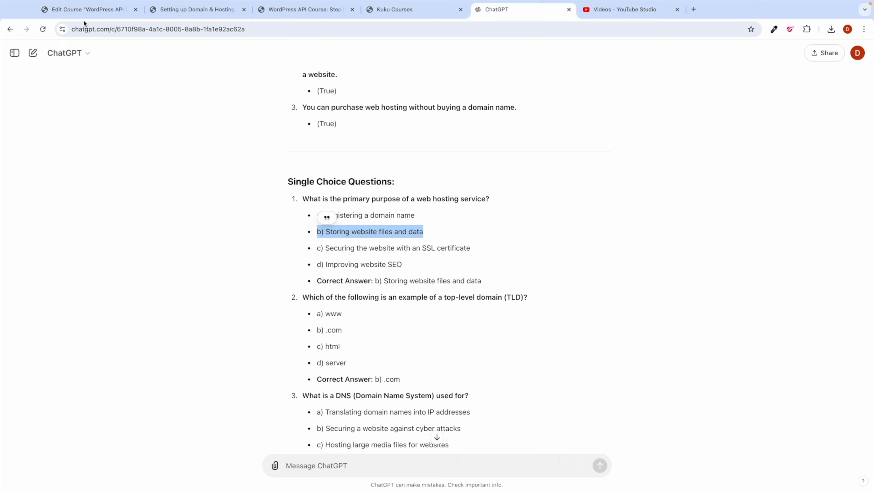
click(84, 9)
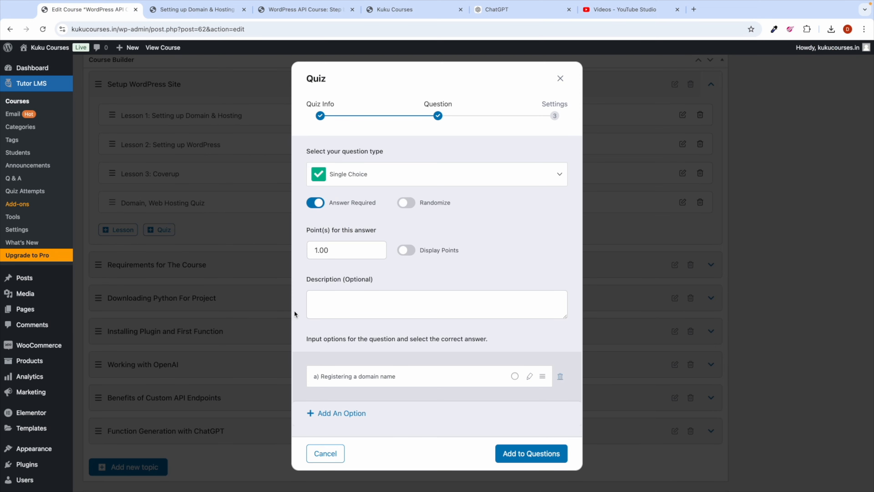
click(335, 412)
click(329, 383)
key(ctrl+v)
scroll(353, 396, down, 5)
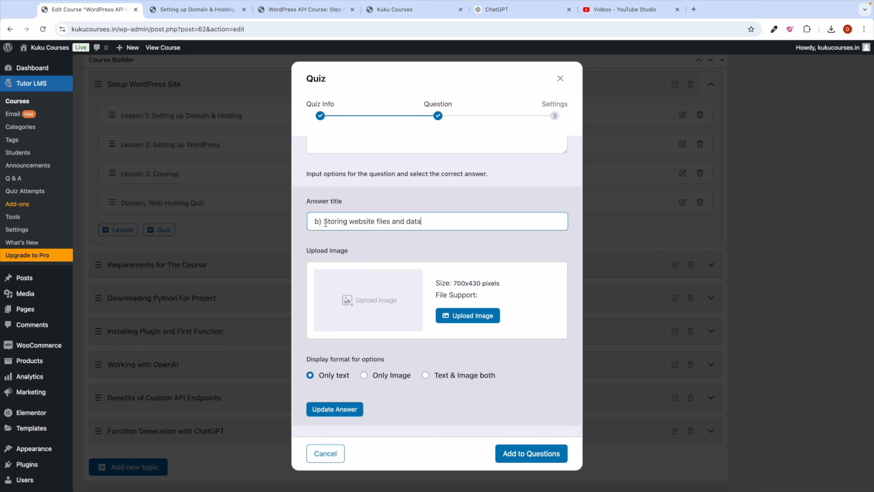
click(339, 409)
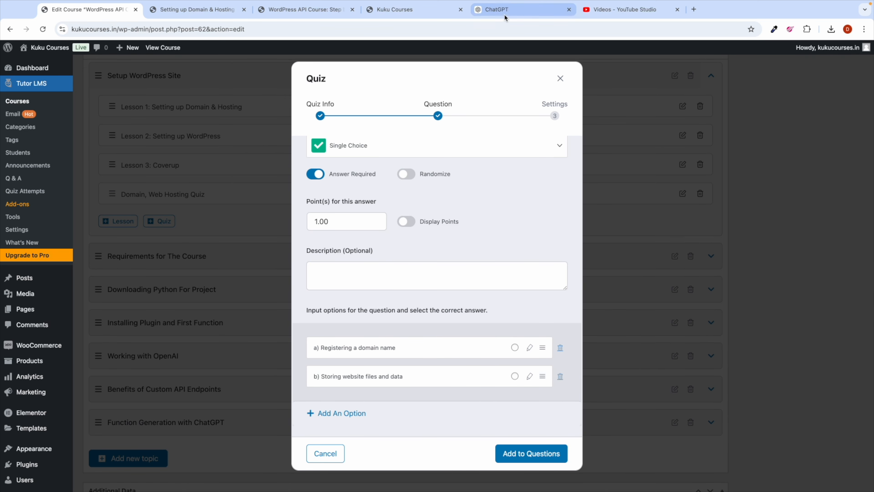
Step: Add option c), the SSL certificate answer, copied from ChatGPT
click(496, 13)
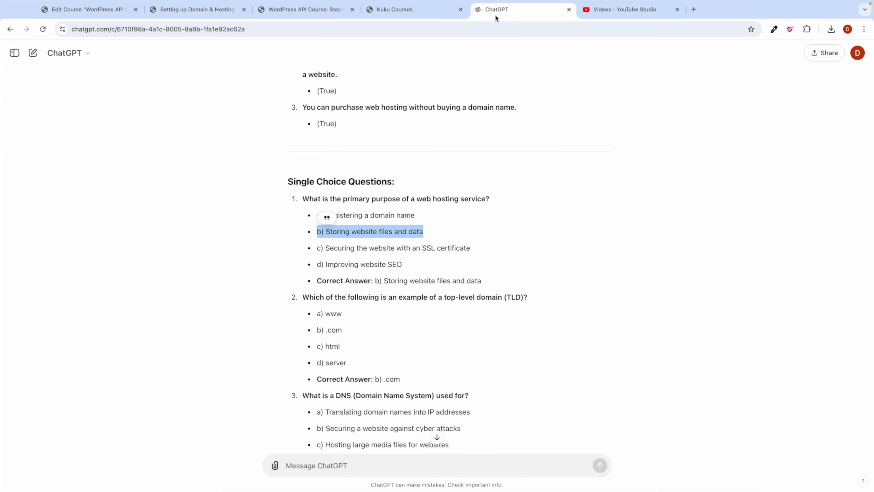
triple_click(345, 249)
key(super+c)
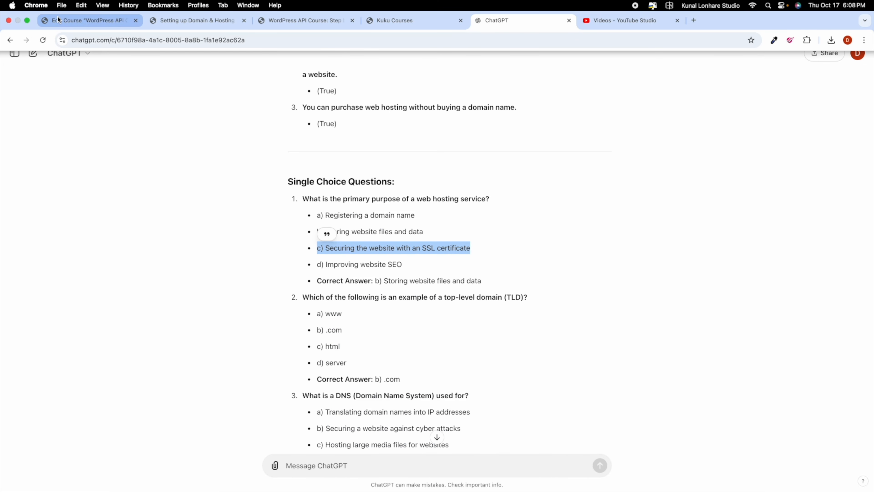
click(58, 20)
click(330, 412)
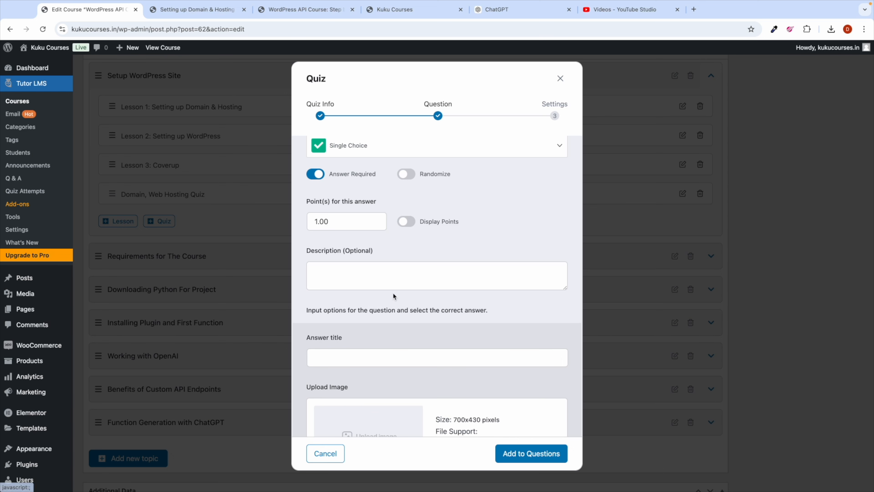
click(333, 352)
key(super+v)
scroll(392, 347, down, 5)
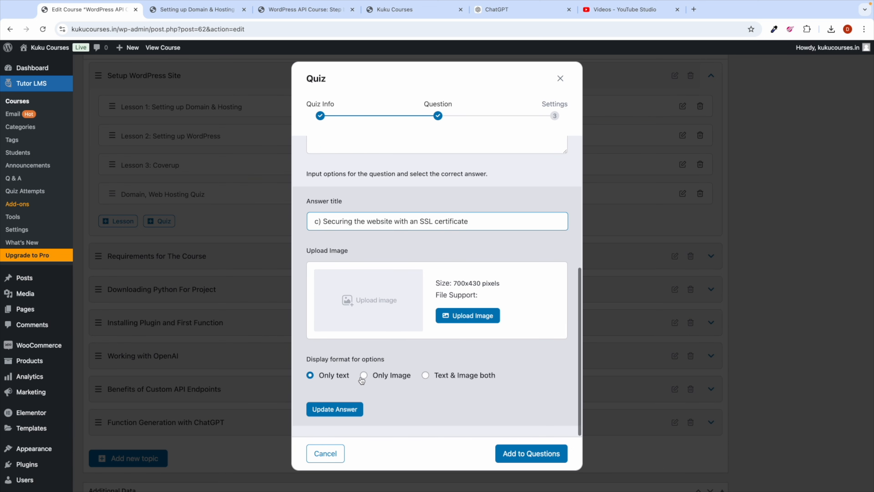
click(339, 409)
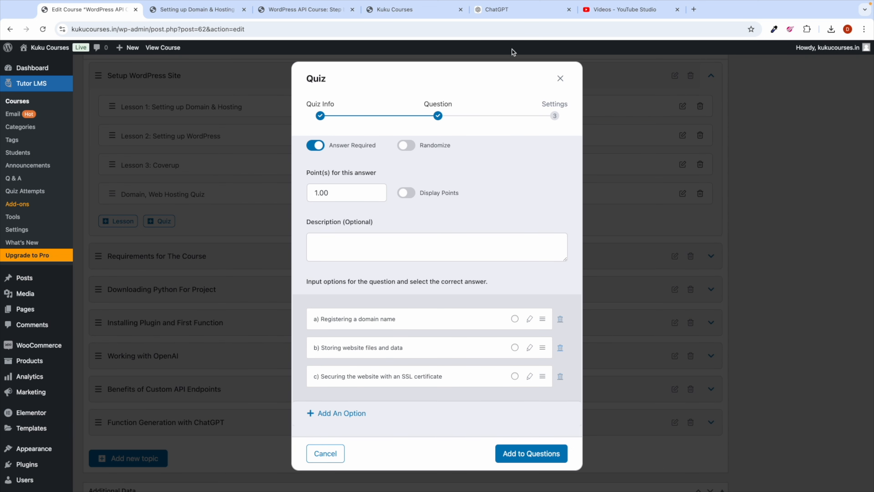
Step: Mark option b) as the correct answer and add the question to the quiz
click(513, 10)
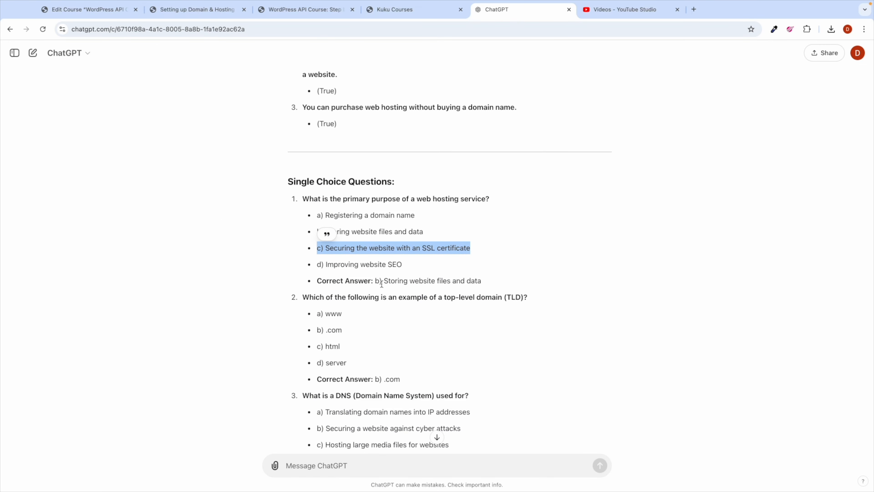
click(91, 9)
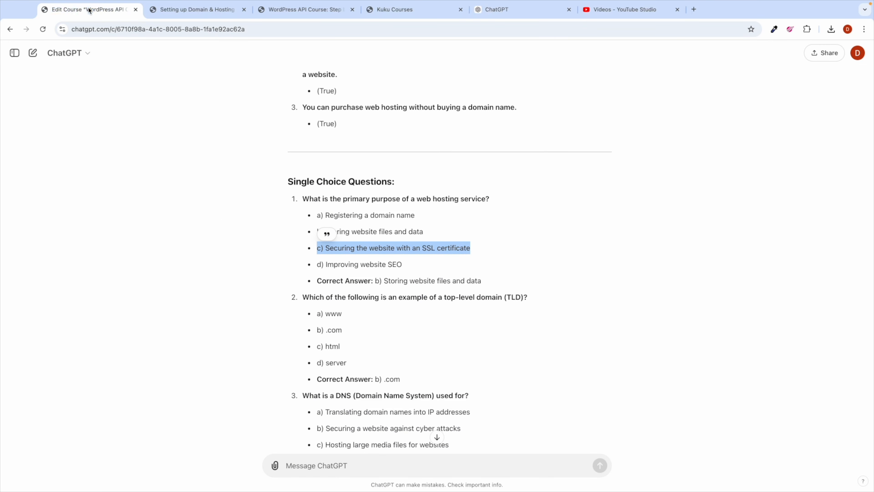
click(514, 348)
click(520, 453)
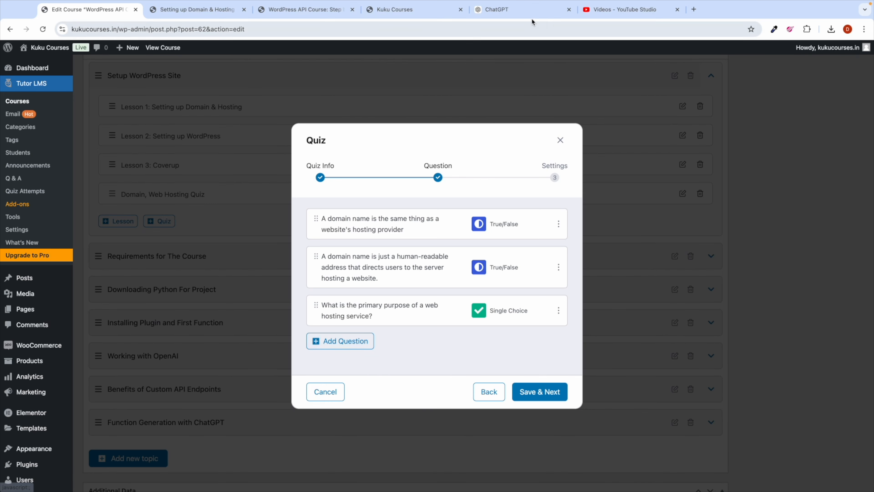
Step: Review the remaining generated questions of the Domain, Web Hosting Quiz
click(516, 10)
scroll(426, 213, down, 2)
scroll(427, 214, down, 6)
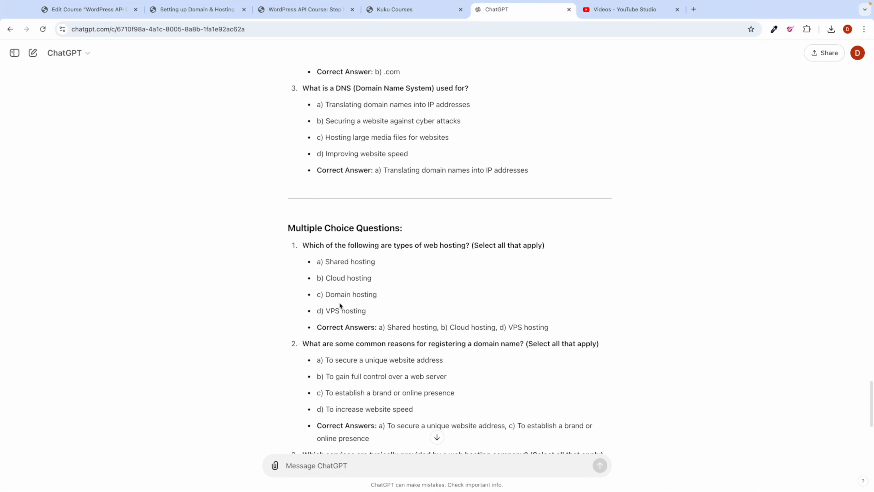
scroll(337, 276, down, 2)
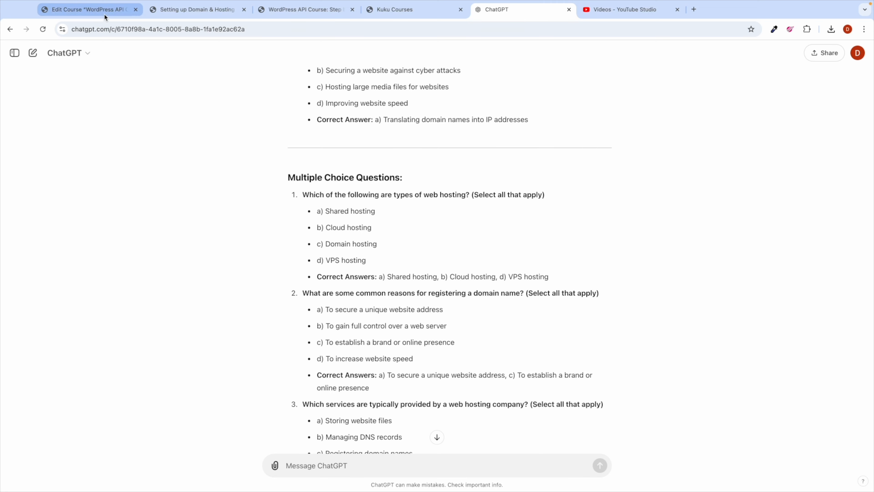
click(89, 9)
Step: Save the quiz with Retry Mode, 10 attempts allowed and an 80% passing grade
click(546, 392)
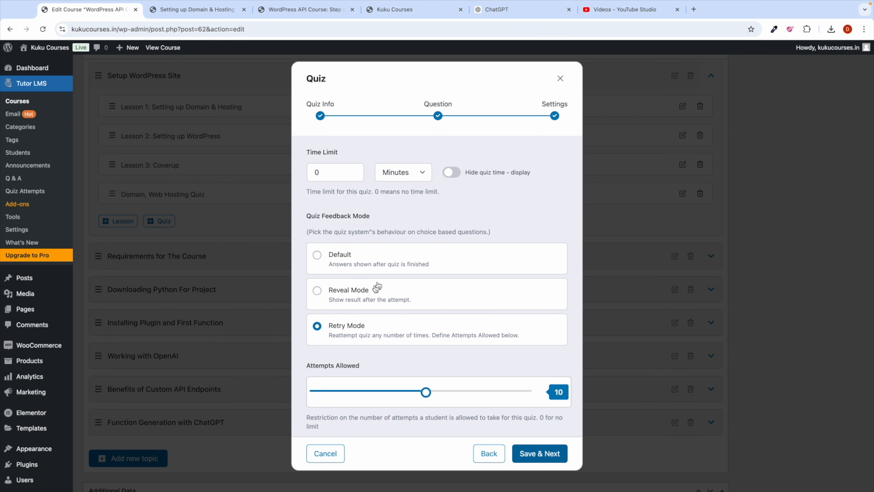
scroll(377, 287, down, 1)
scroll(344, 333, down, 3)
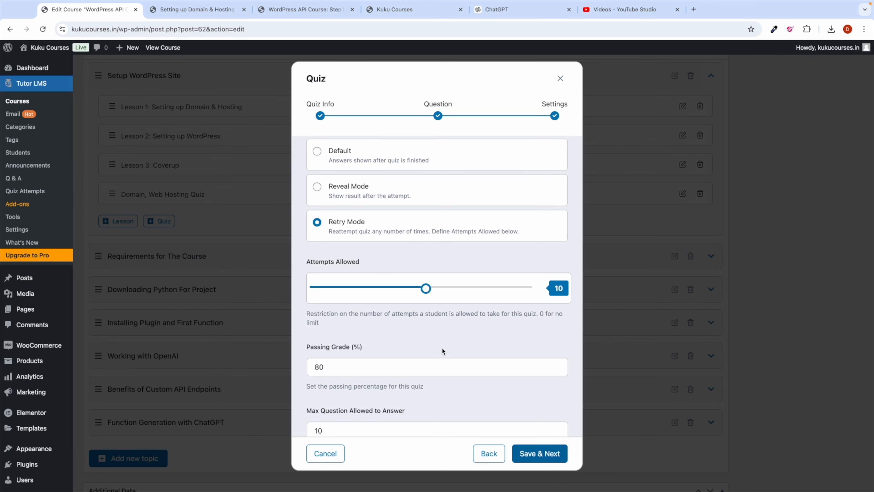
scroll(442, 351, down, 1)
scroll(433, 340, down, 1)
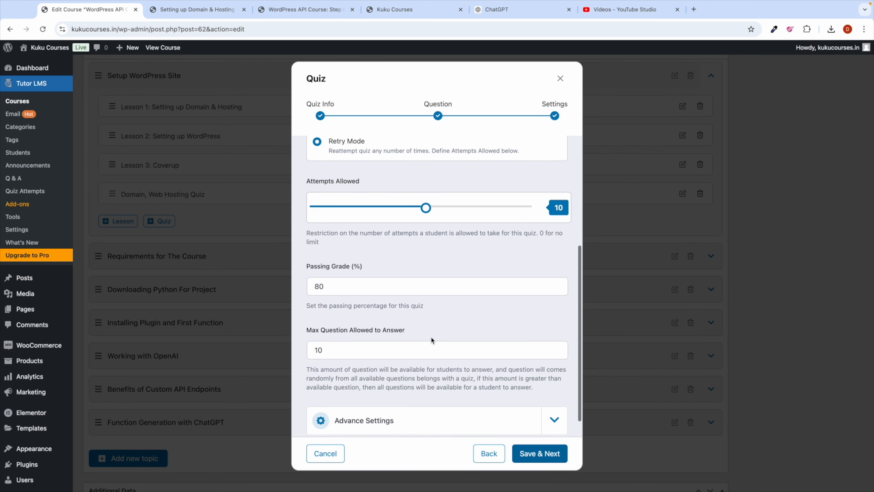
scroll(433, 340, down, 1)
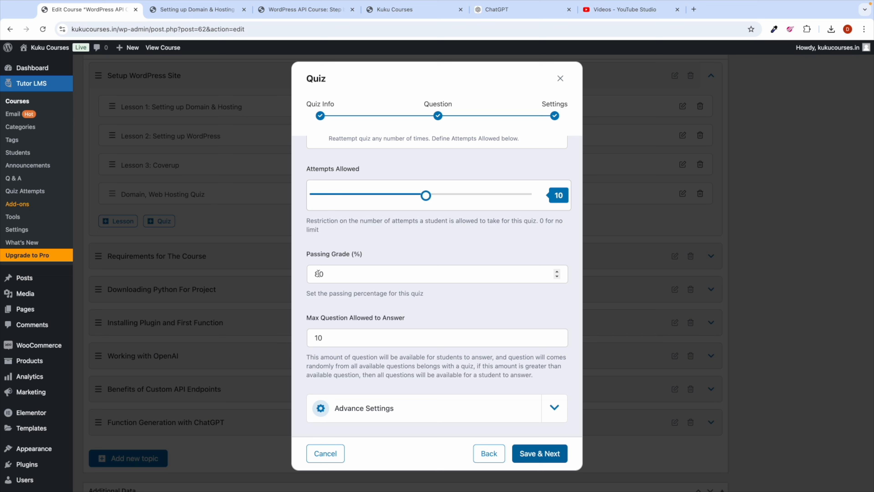
scroll(343, 346, down, 1)
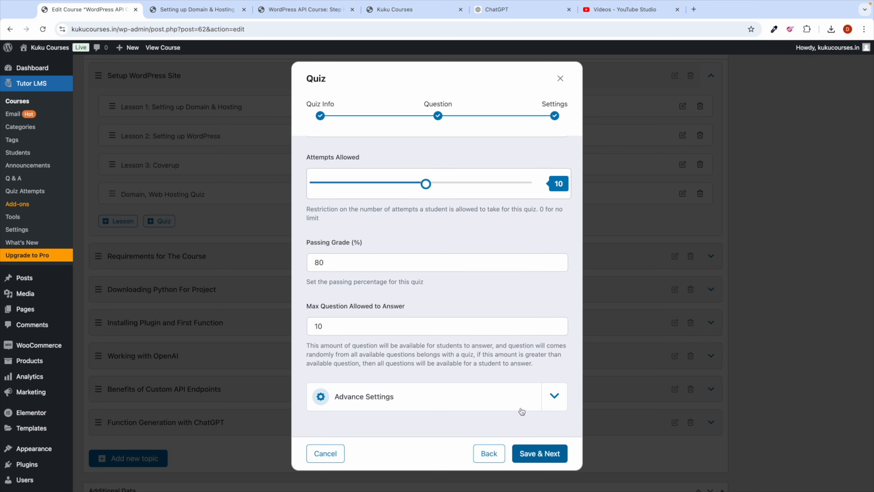
click(535, 461)
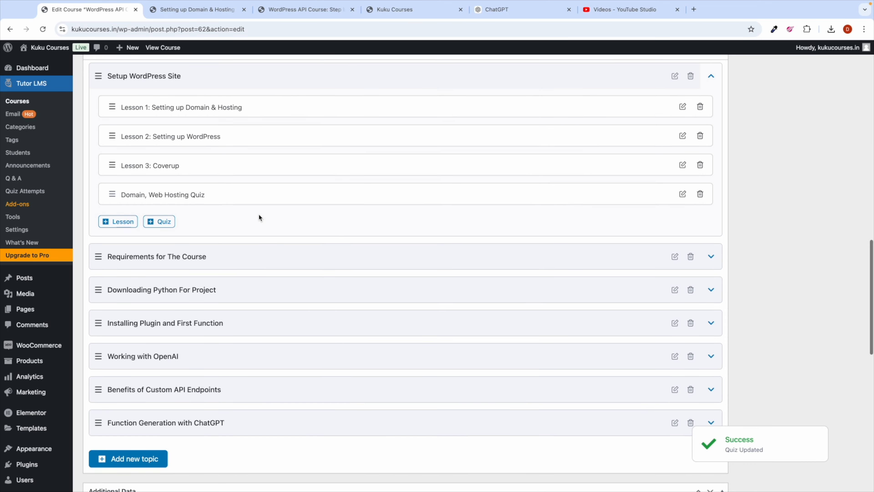
Step: Update the course so the new quiz is saved
scroll(258, 214, up, 2)
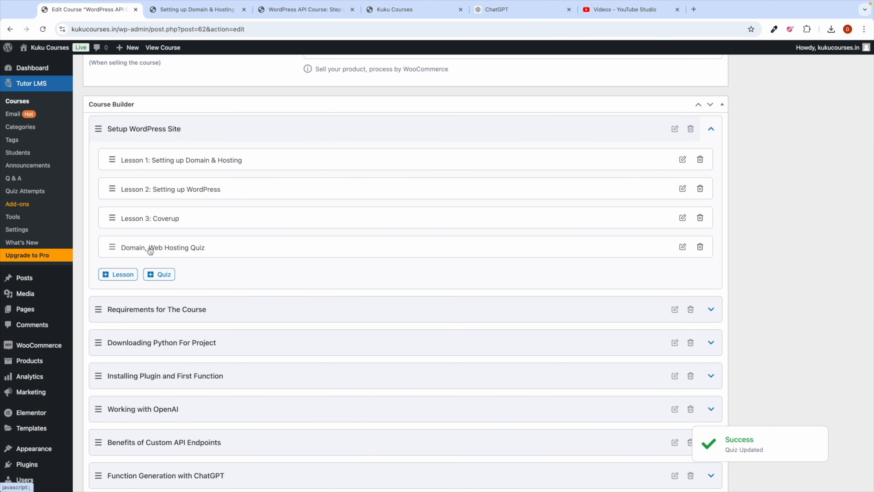
scroll(585, 224, up, 1)
scroll(585, 223, up, 10)
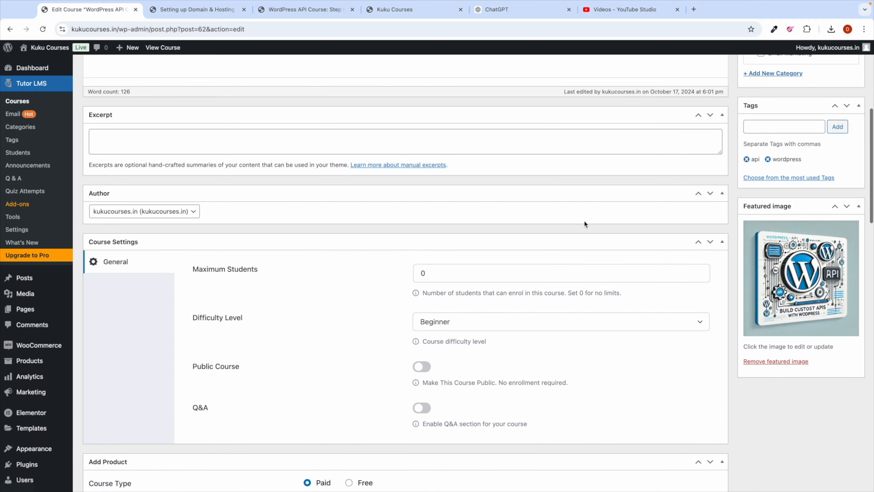
click(844, 216)
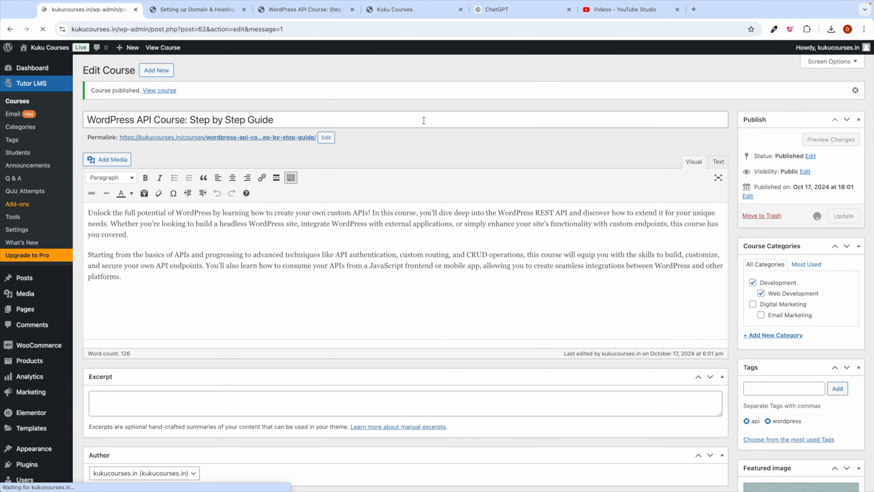
click(209, 10)
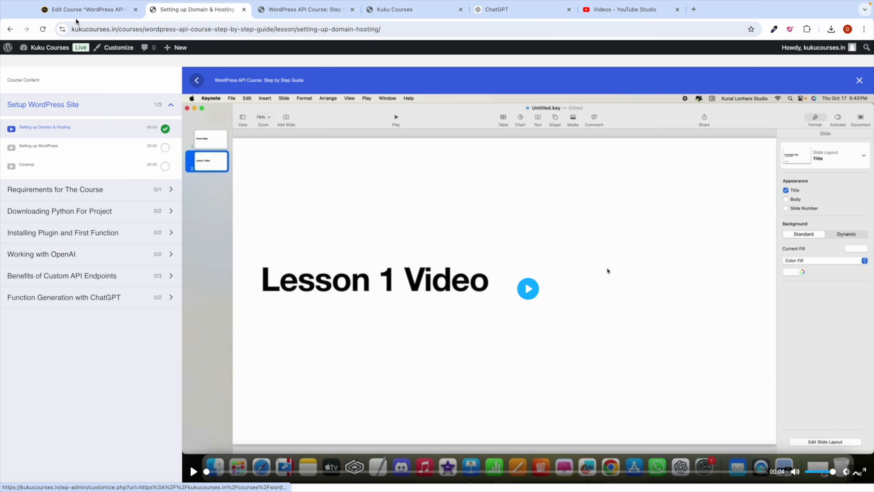
Step: Reload the lesson page, open the Domain, Web Hosting Quiz and start it
click(43, 29)
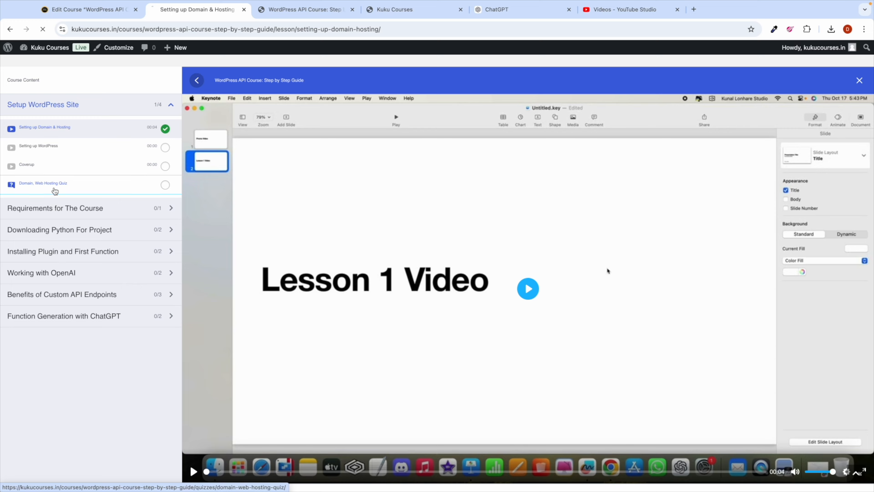
click(54, 190)
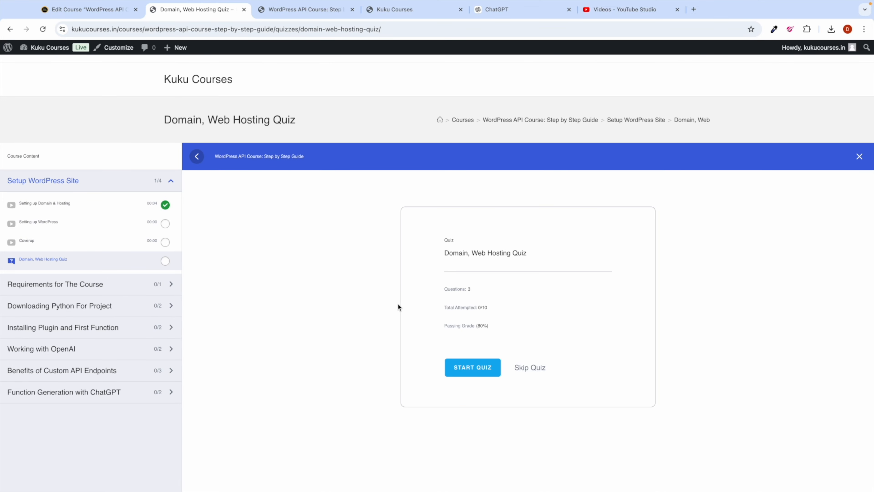
scroll(371, 349, down, 1)
click(461, 352)
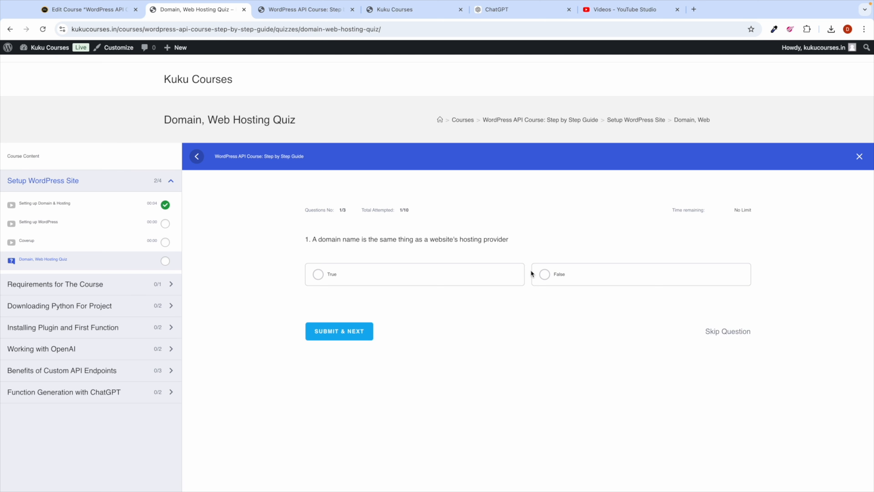
Step: Answer False, False and 'Registering a domain name', then submit the quiz
click(555, 278)
click(336, 333)
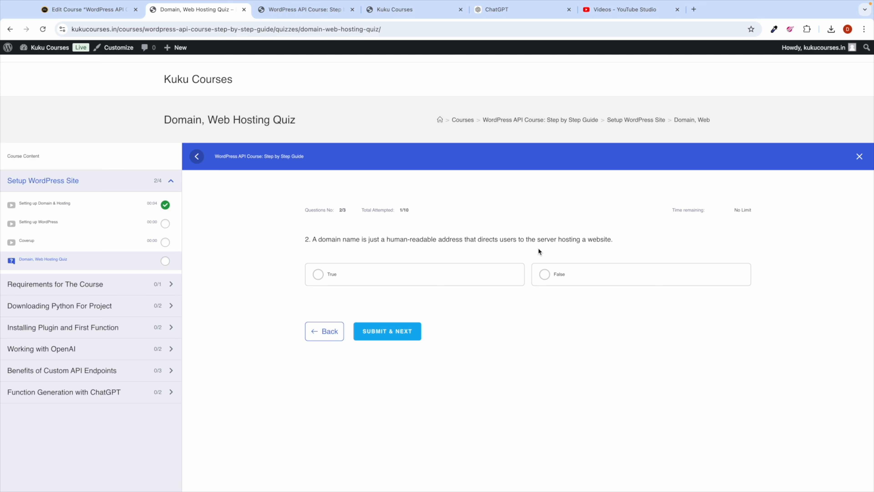
click(558, 270)
click(378, 331)
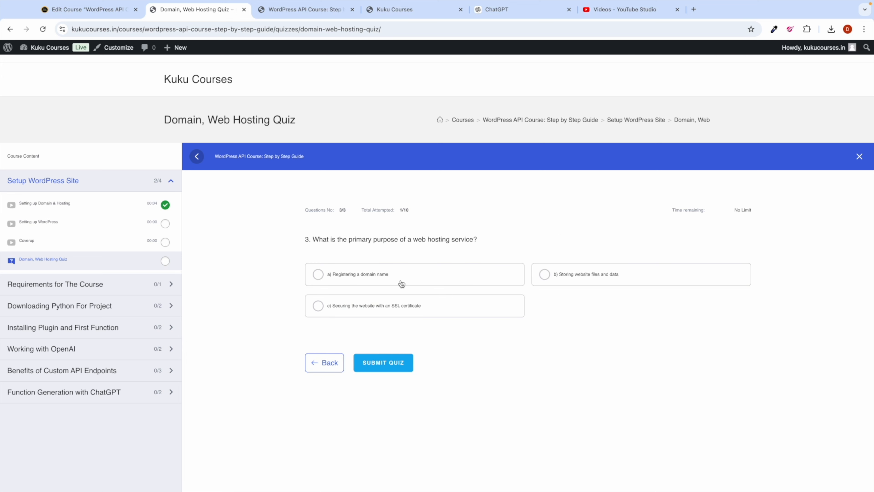
click(377, 281)
click(393, 362)
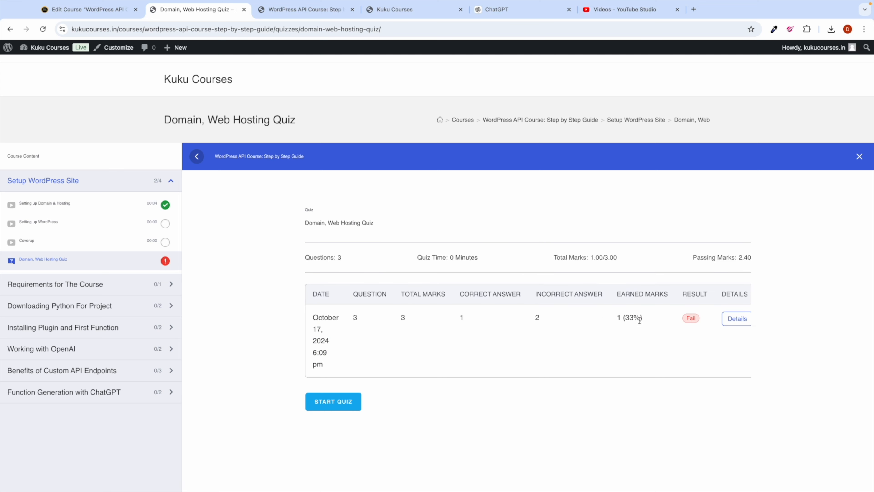
Step: Check the 1/3 Fail result and open the Setting up Domain & Hosting lesson
double_click(690, 319)
click(504, 326)
click(73, 205)
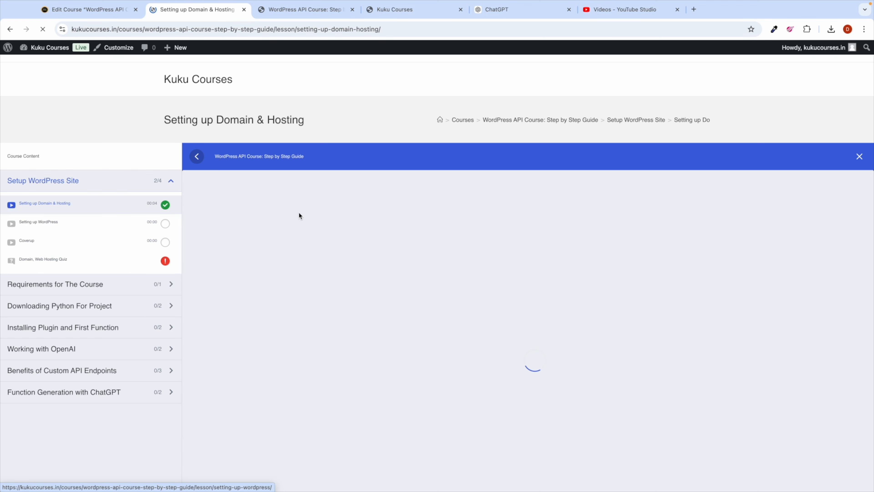
scroll(325, 243, down, 2)
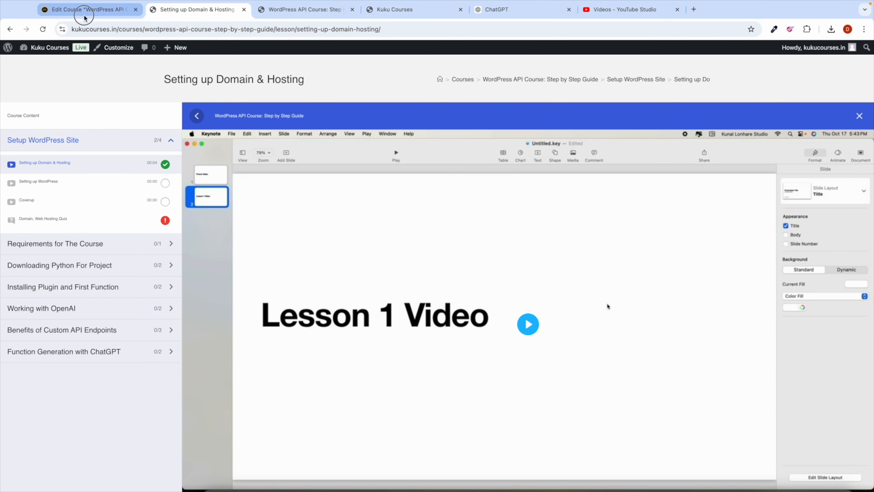
Step: Expand Setup WordPress Site in the course editor and open the Coverup lesson for editing
click(84, 13)
scroll(261, 321, down, 15)
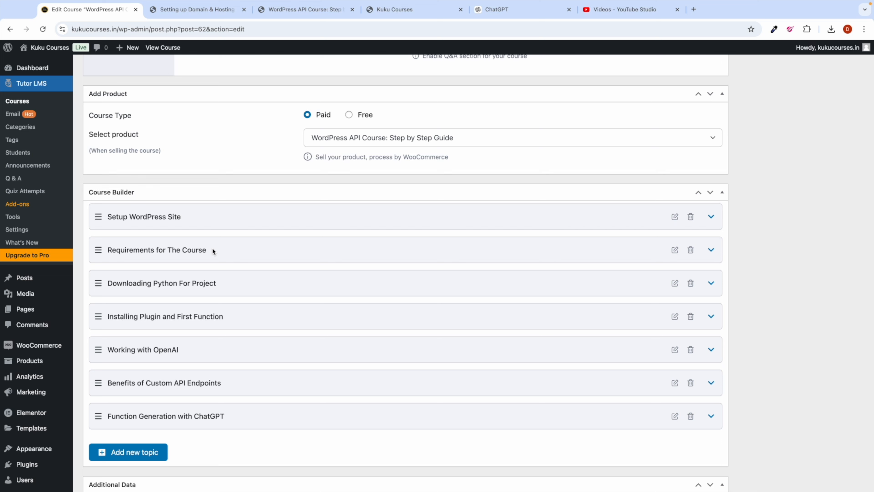
scroll(284, 253, down, 1)
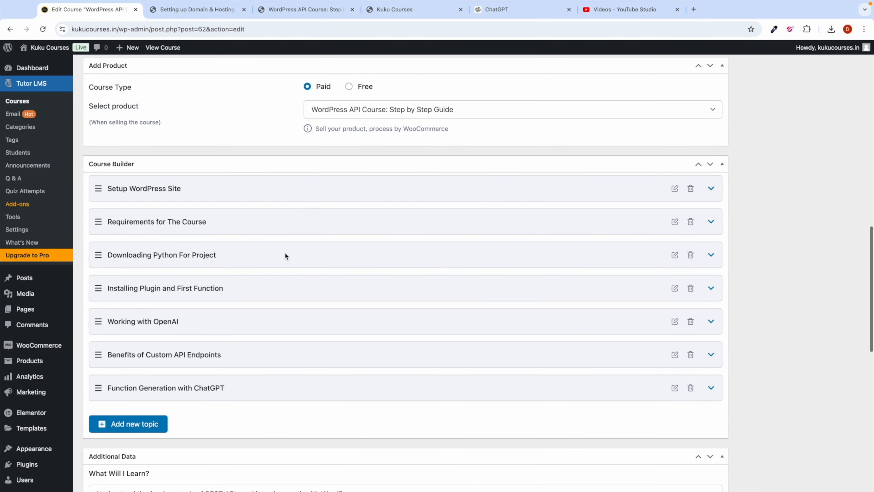
click(221, 189)
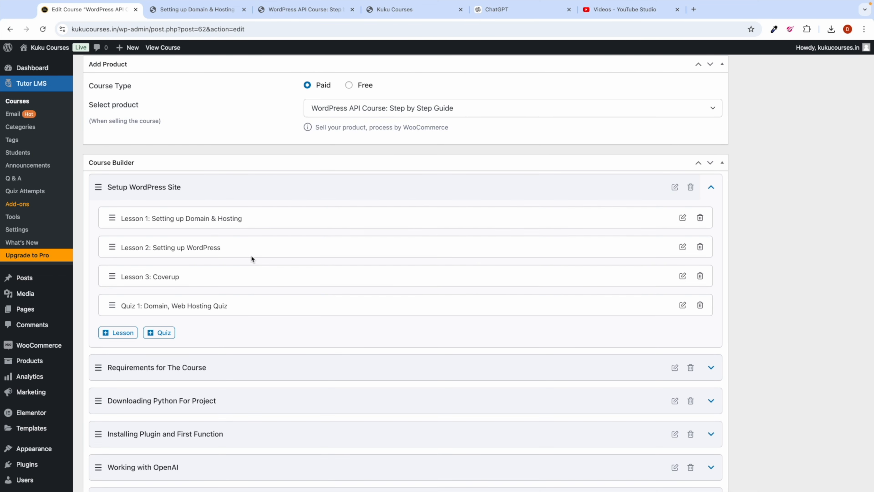
scroll(252, 262, down, 2)
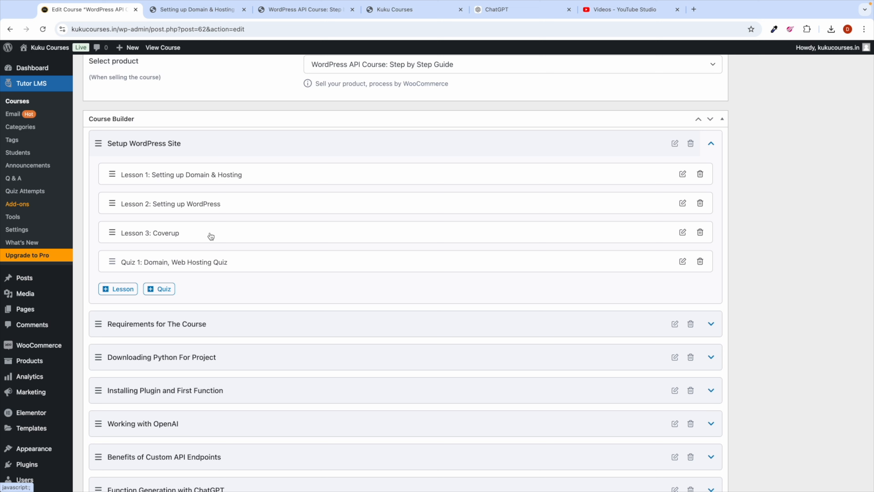
click(681, 233)
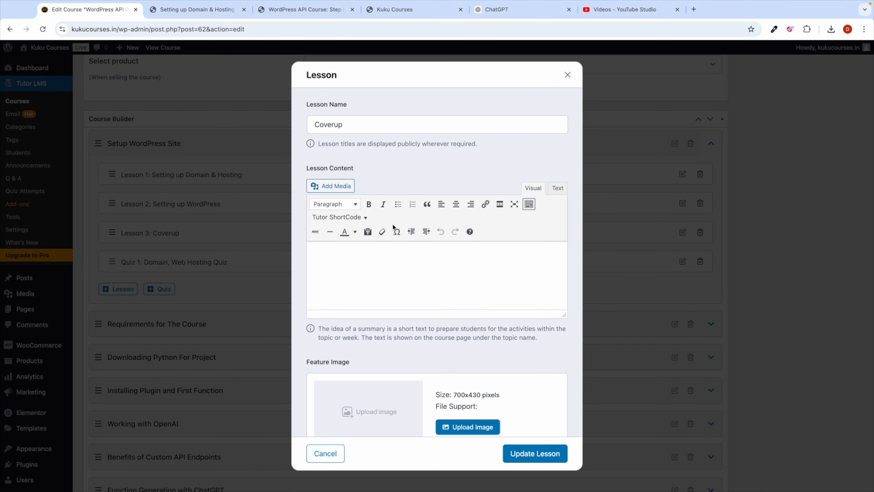
Step: Write 'Thanks for watching above videos, now you have WordPress ready i SUPPOSE. So lets go further!'
click(349, 264)
text(Thanks for watching above v)
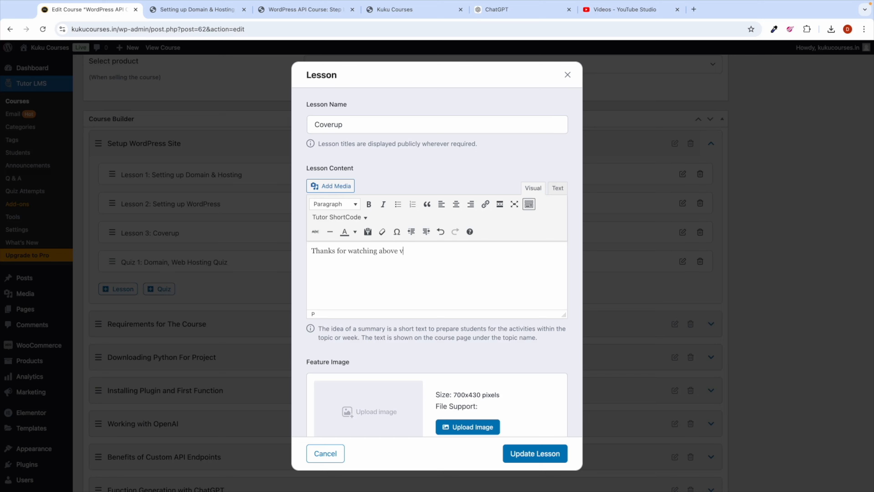
text(ide)
key(BackSpace)
key(BackSpace)
key(BackSpace)
text(now youahave Word)
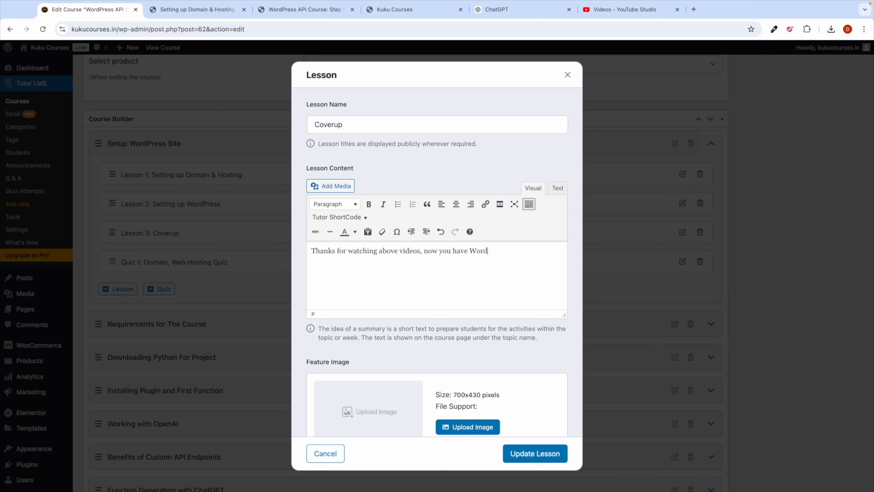
text(Press ready i SUPPOSE. sO lets go further!)
Step: Bold the word 'further' and update the Coverup lesson
drag(380, 258, 408, 262)
click(368, 203)
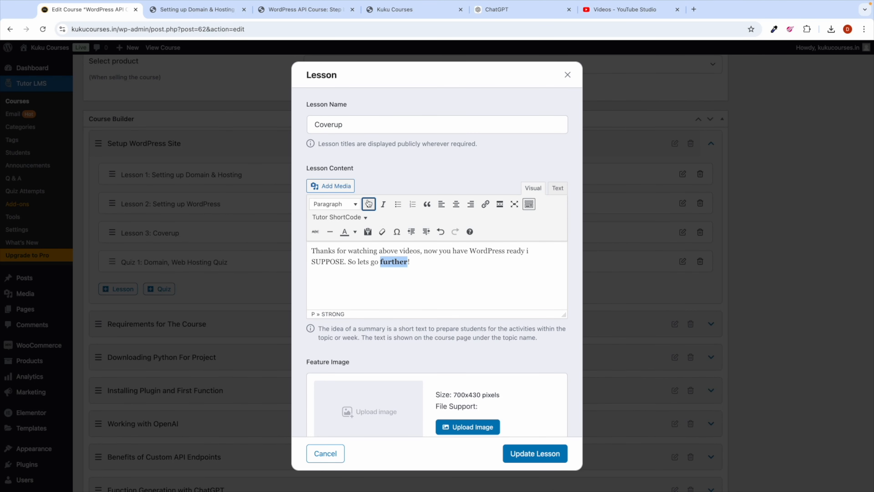
scroll(412, 295, down, 5)
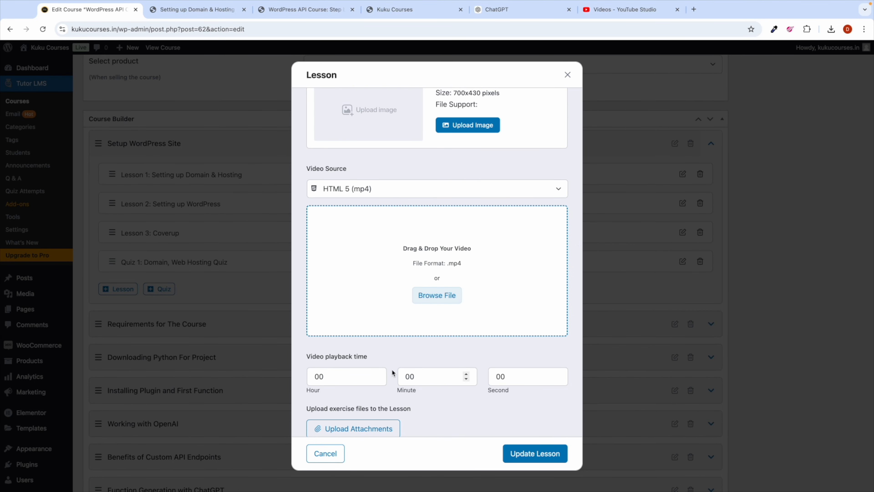
scroll(396, 307, up, 5)
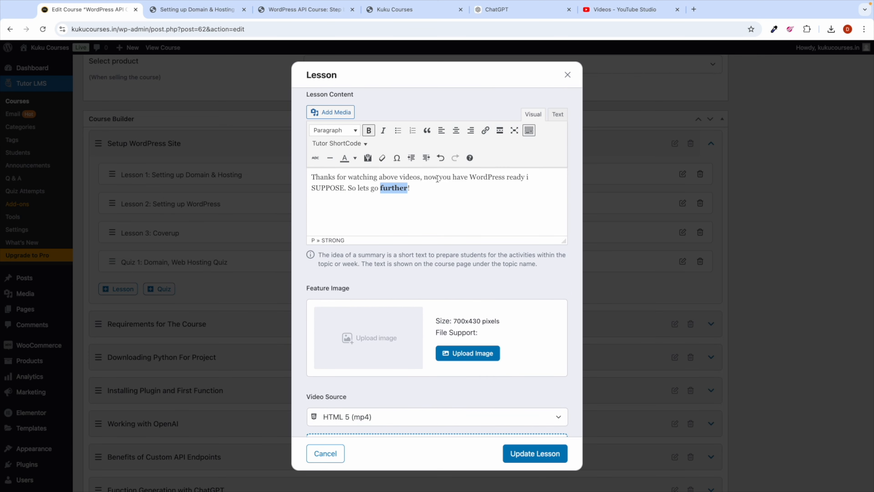
click(437, 178)
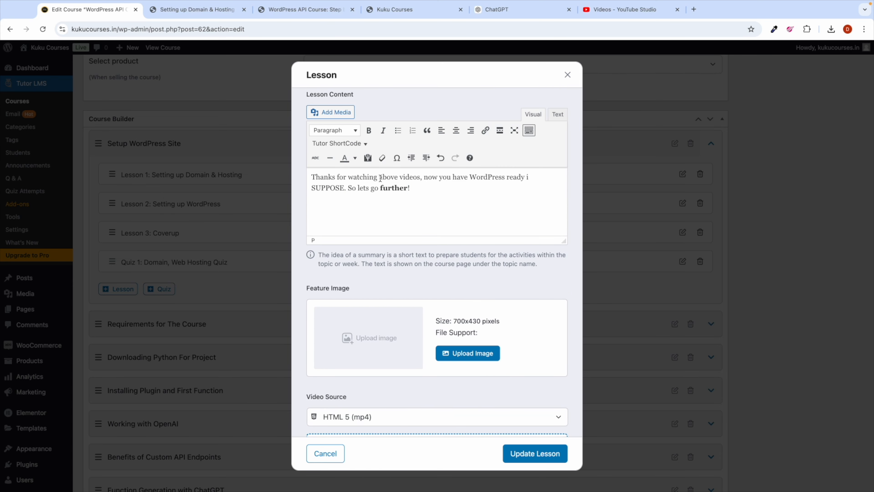
click(539, 452)
Step: Open Lesson 1 Setting up Domain & Hosting and type 'Get Web Hosting here.' as its content
scroll(331, 254, up, 1)
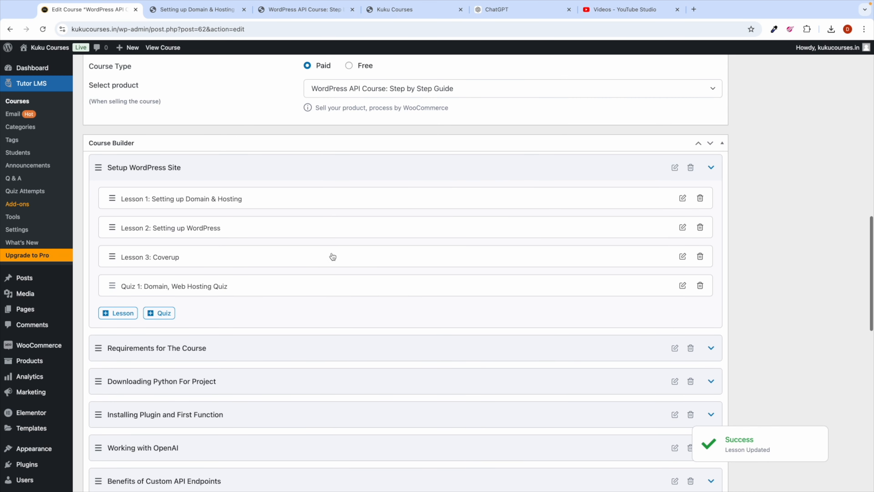
click(682, 201)
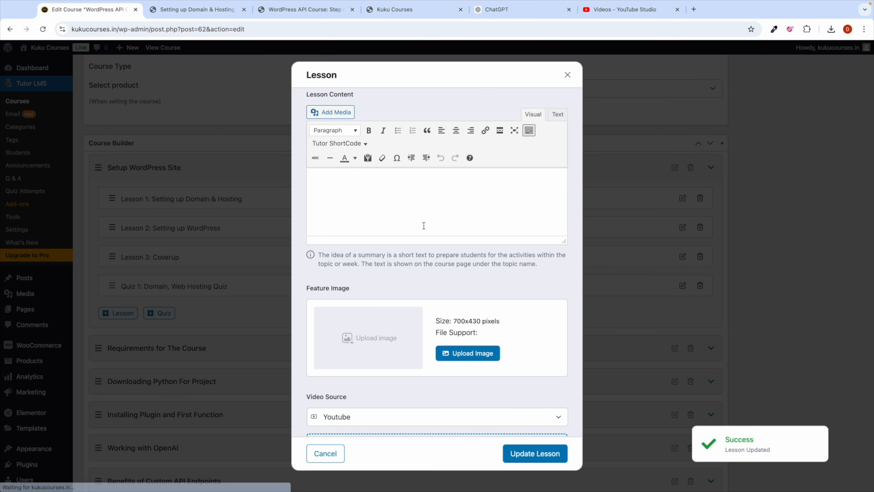
scroll(365, 192, up, 2)
scroll(365, 207, down, 6)
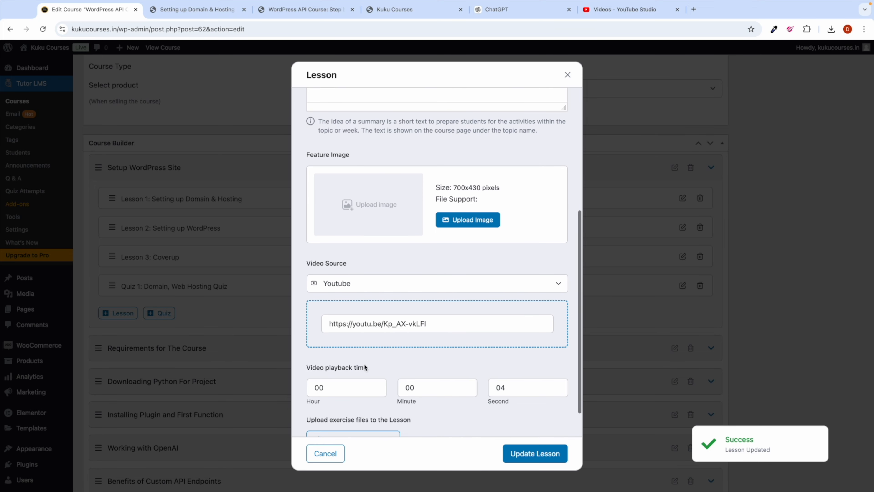
scroll(387, 293, up, 5)
scroll(388, 293, up, 1)
click(325, 255)
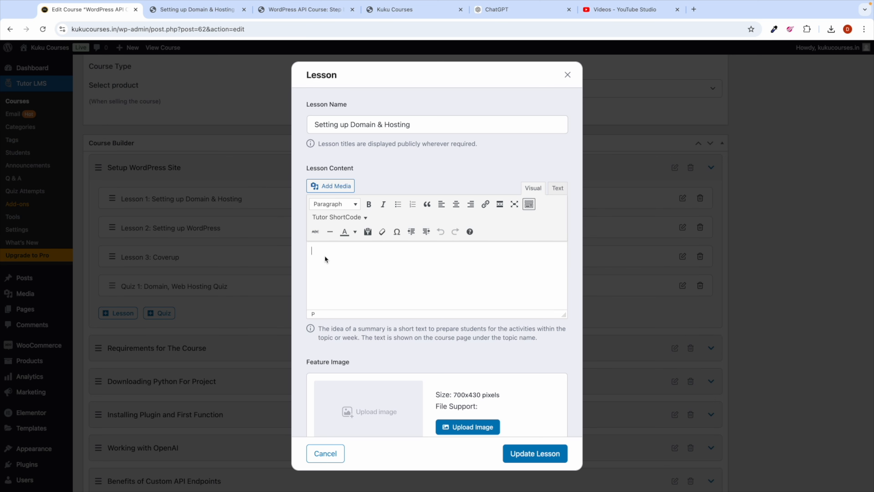
scroll(376, 345, down, 5)
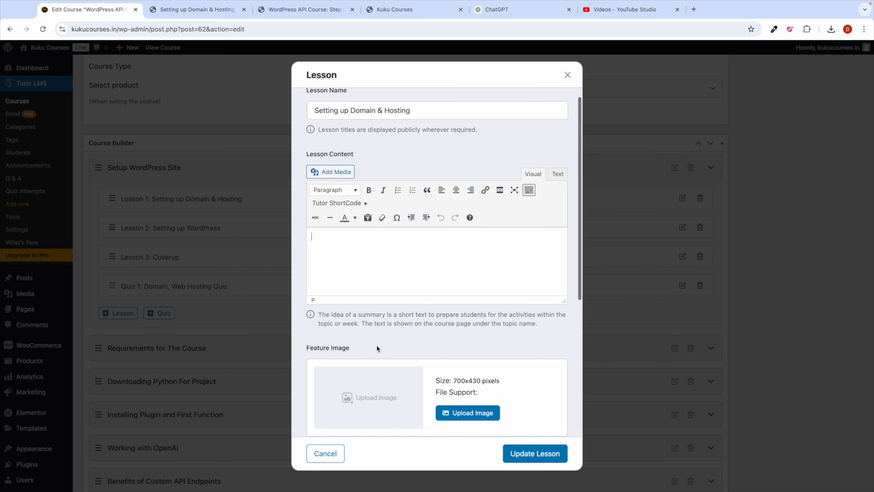
scroll(373, 267, up, 4)
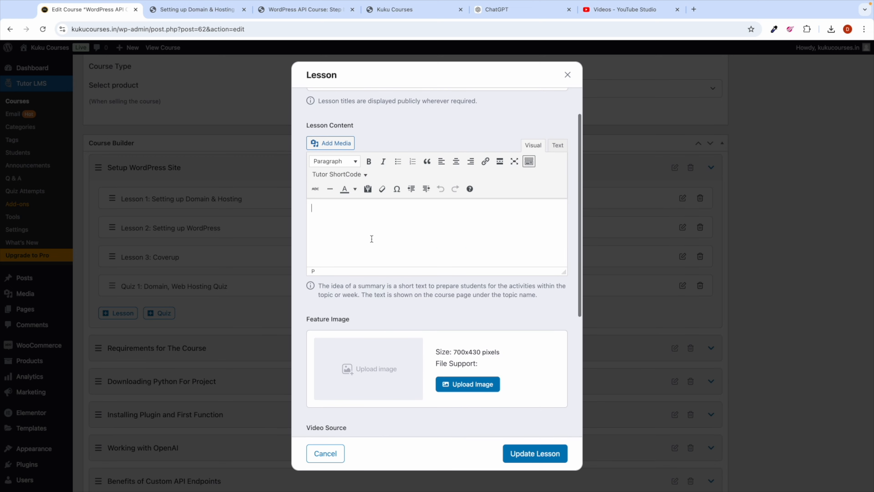
click(317, 209)
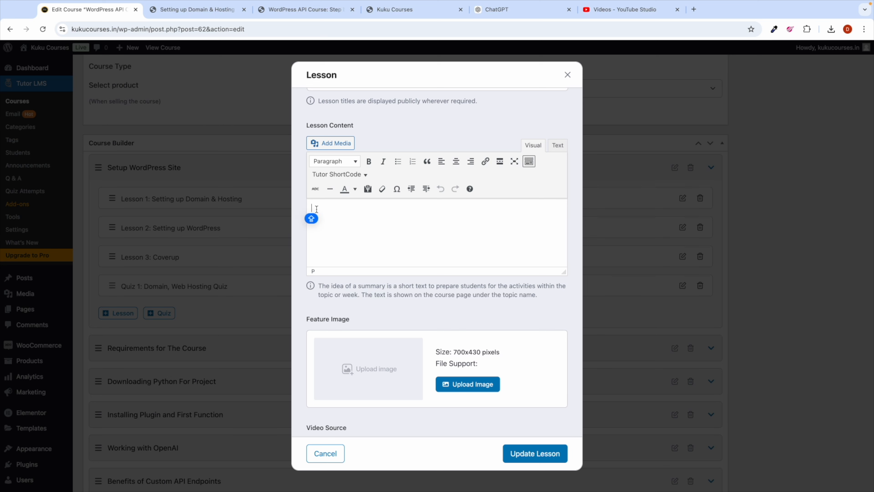
text(W)
text(G)
text(et Web Hos)
text(ting here.)
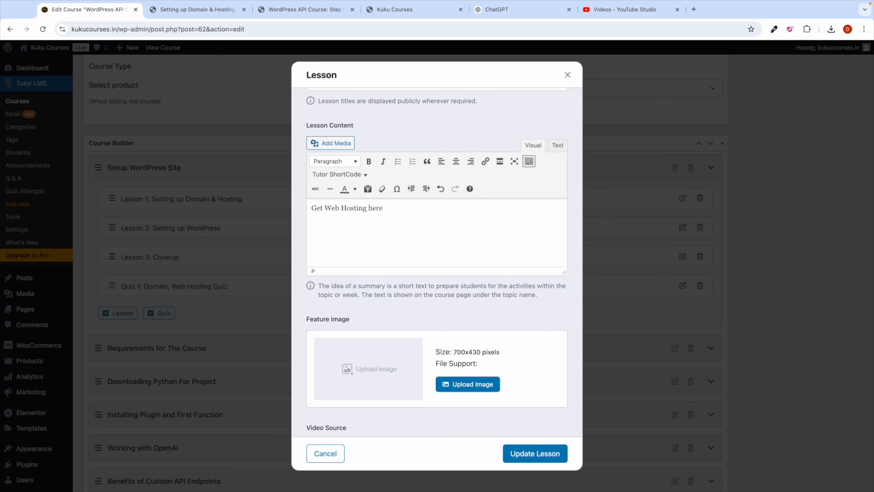
Step: Open hostinger.com/beingcommerce in a new tab, copying its full URL
click(693, 9)
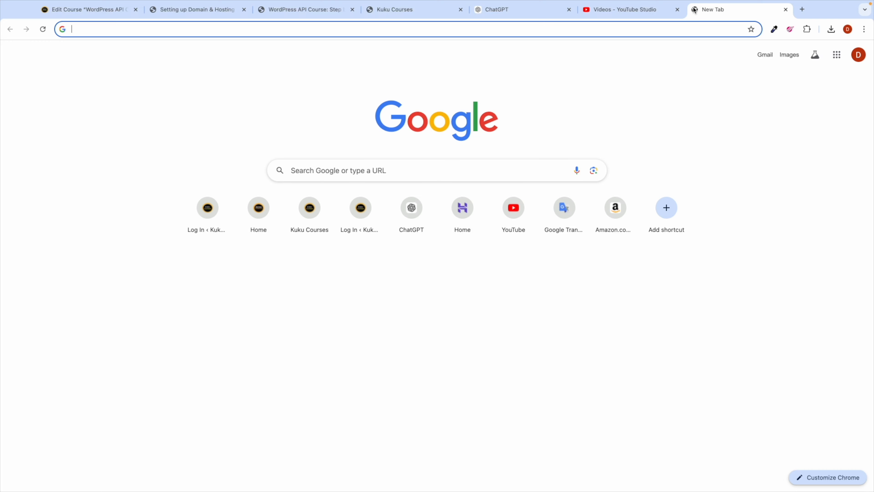
text(hosti)
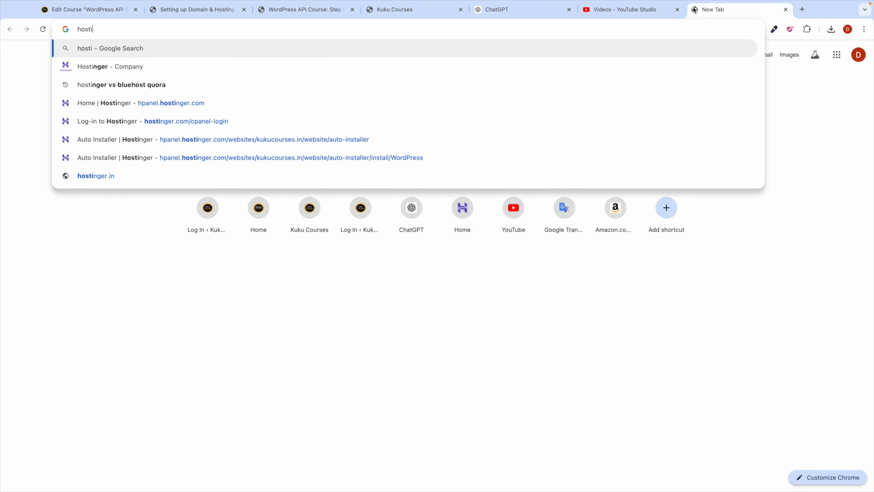
text(nger.c)
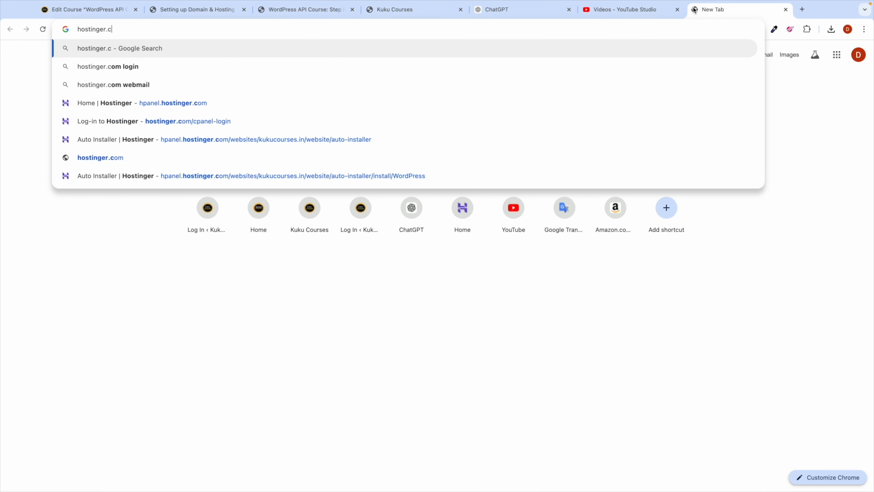
text(om/beingc)
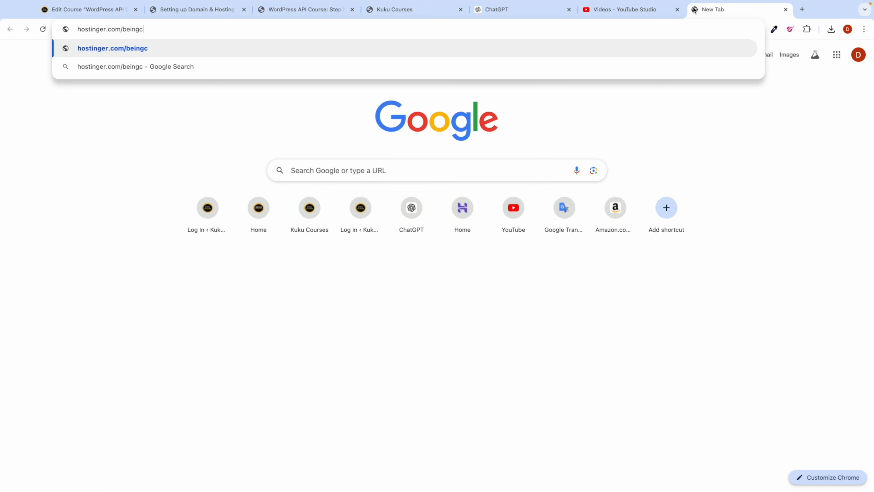
text(ommerce)
key(super+a)
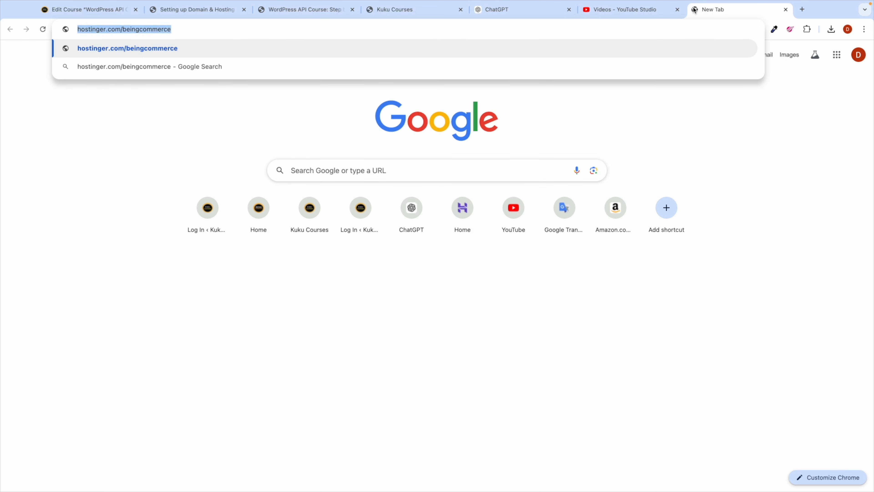
text(https://hostinger.com/beingcommerce)
key(super+a)
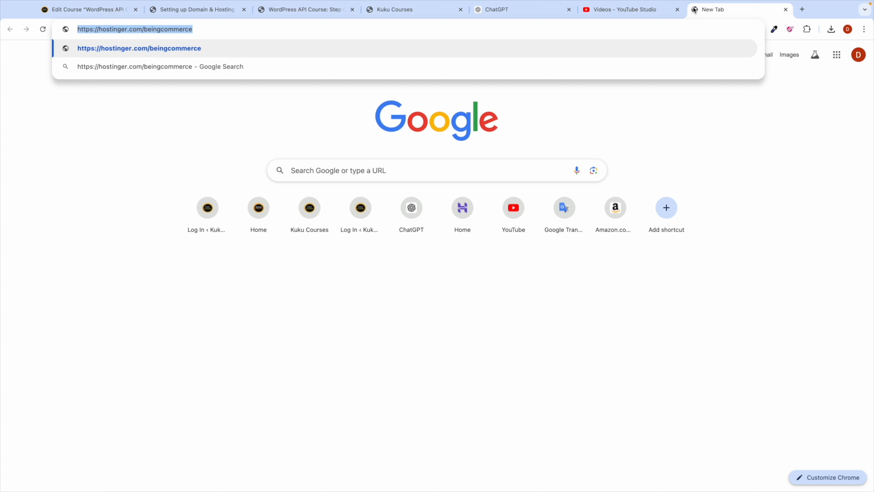
key(Return)
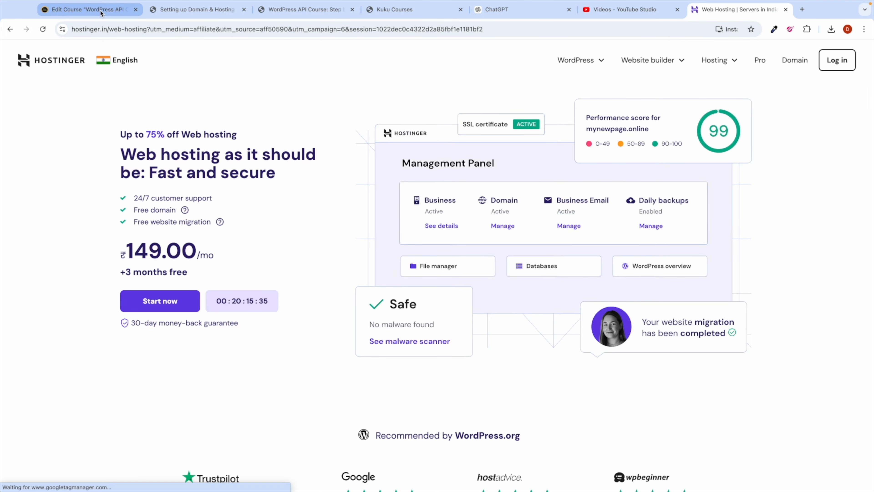
click(89, 10)
Step: Link the word 'here' to the Hostinger URL, then update the lesson and the course
double_click(374, 208)
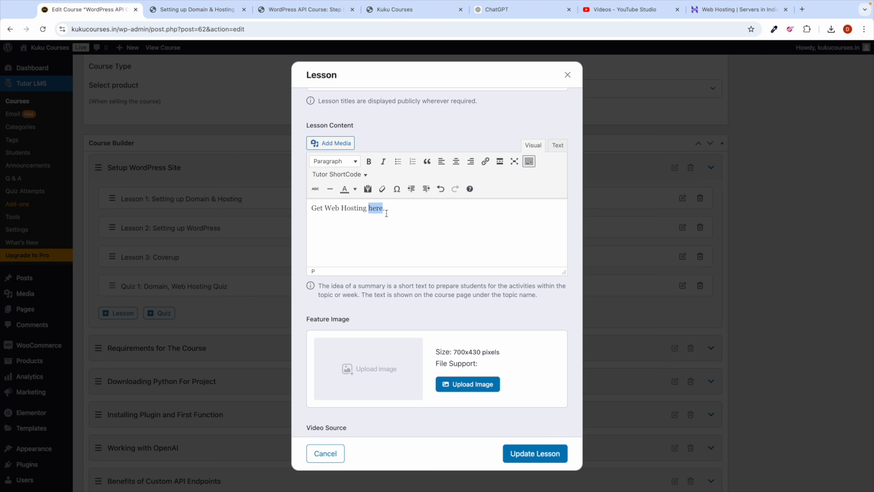
click(489, 165)
text(https://hostinger.com/beingcommerce)
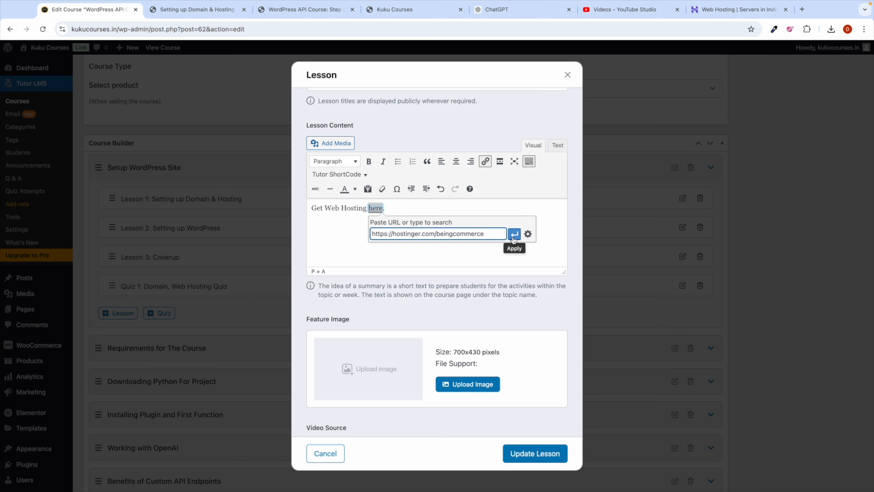
click(514, 235)
click(448, 213)
click(526, 453)
scroll(509, 233, up, 10)
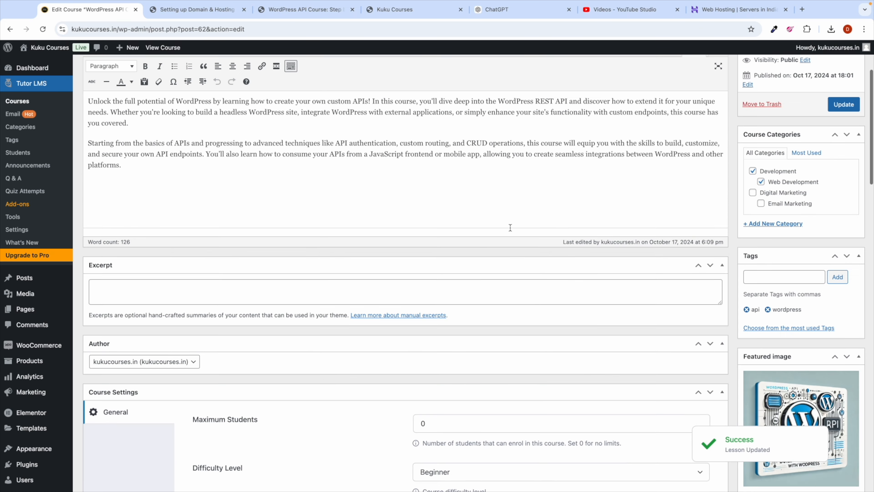
click(844, 119)
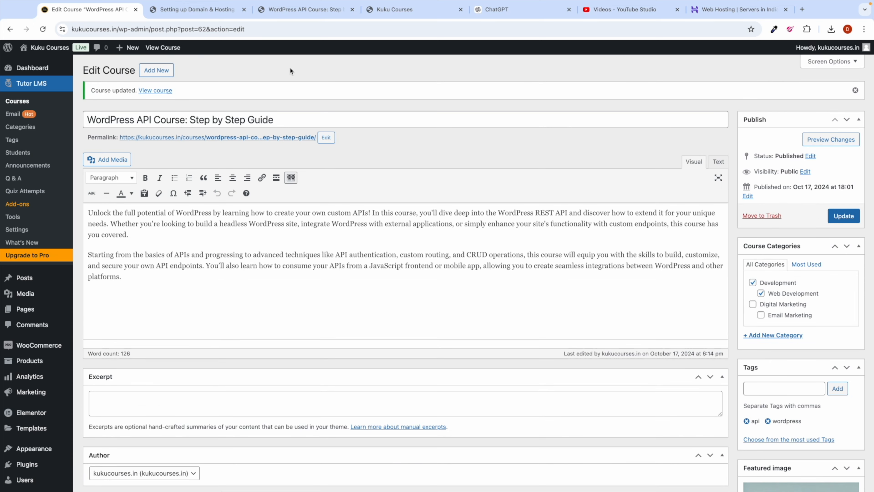
Step: Test the 'here' link on the reloaded front-end Lesson 1 page, then return to the course editor
click(208, 15)
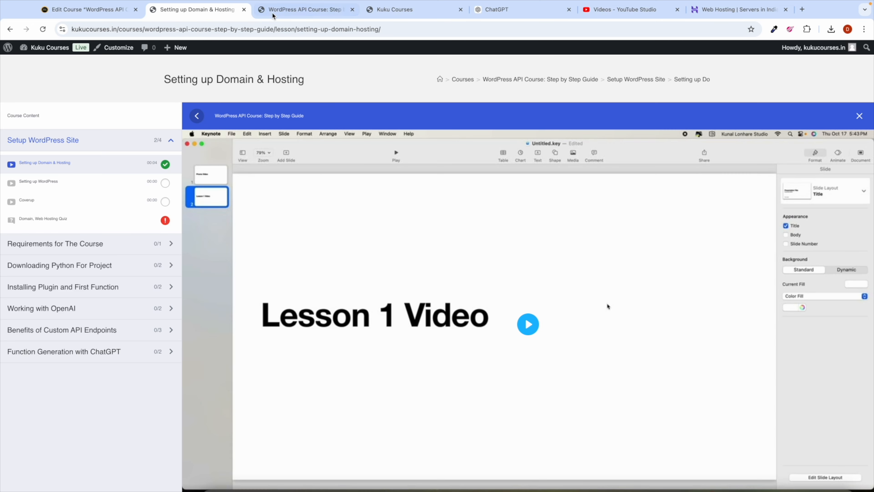
click(42, 30)
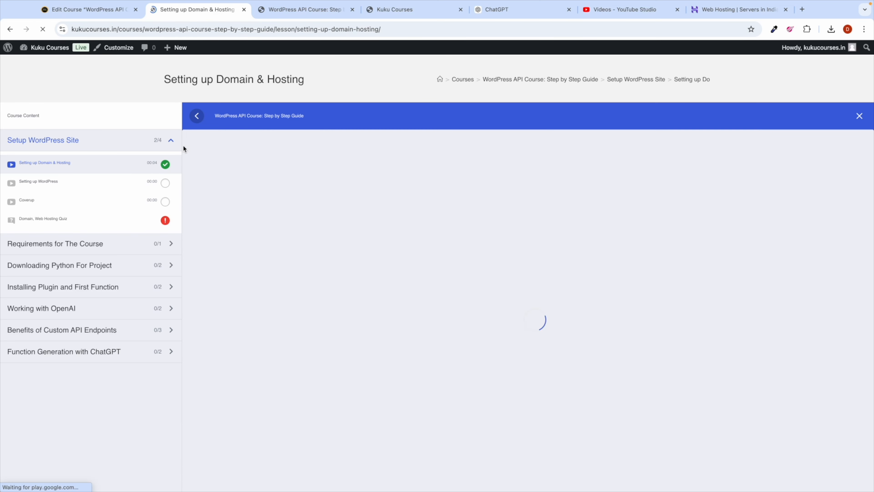
scroll(318, 274, down, 5)
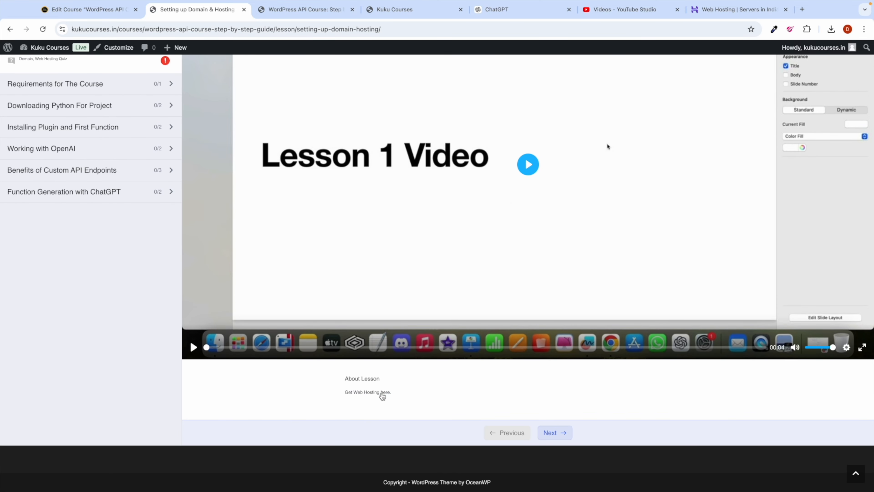
click(384, 393)
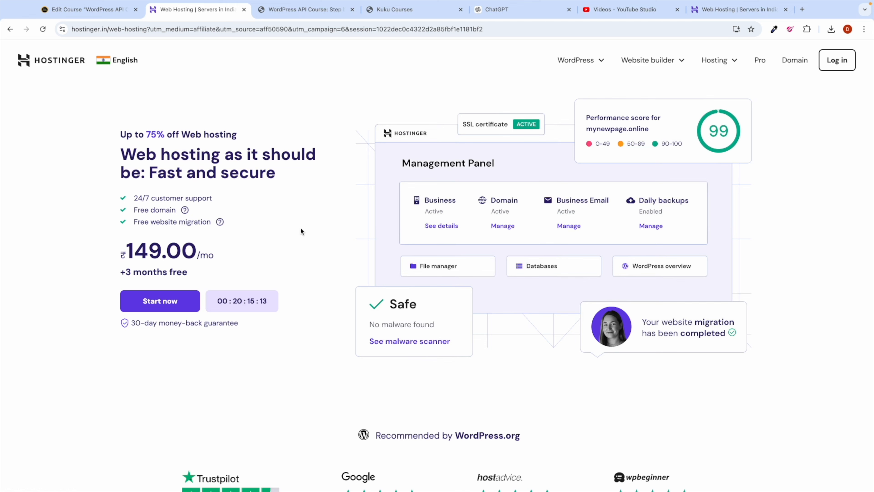
click(13, 31)
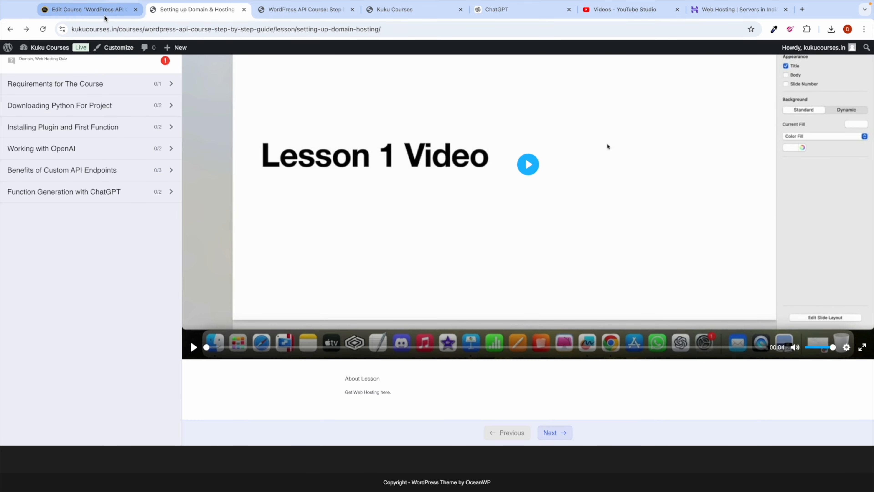
key(ctrl+shift+Tab)
scroll(269, 366, down, 10)
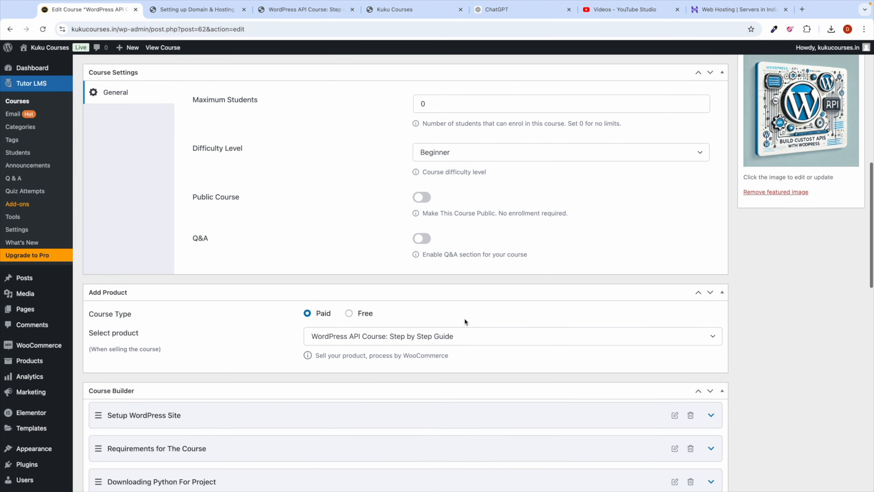
scroll(464, 317, down, 5)
Step: Make Lesson 1's hostinger.com/beingcommerce link open in a new tab, then update the lesson
click(287, 268)
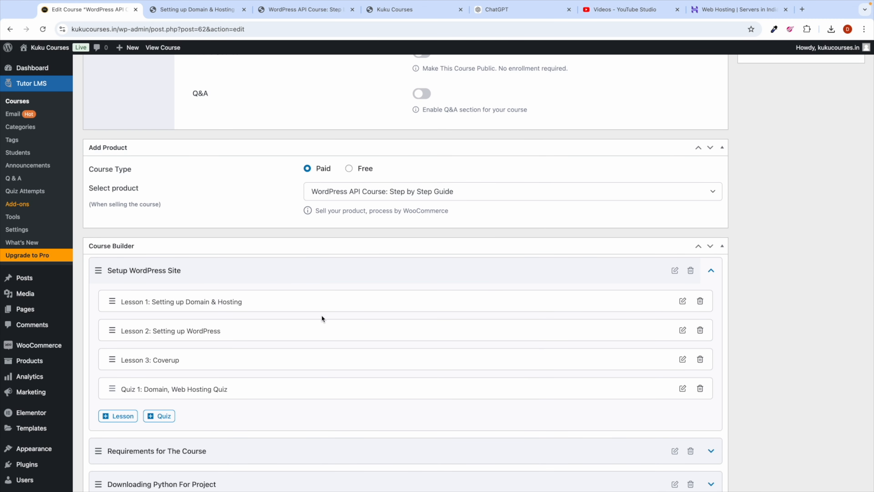
click(682, 302)
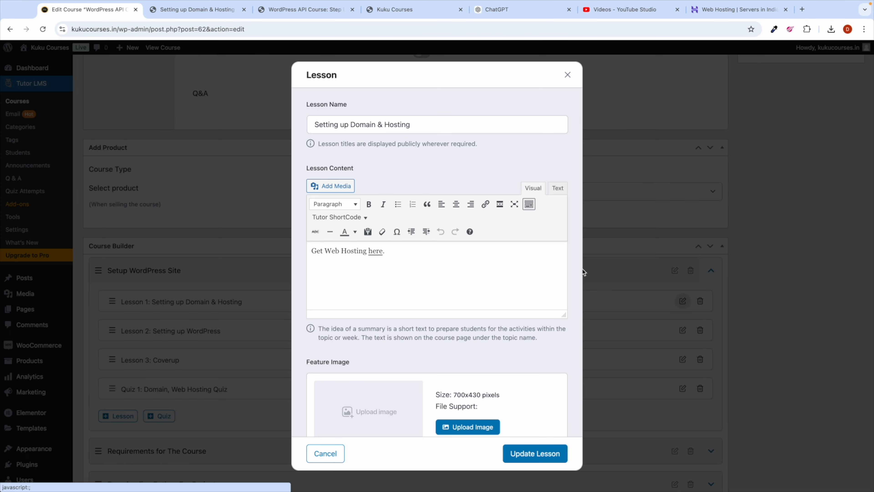
click(375, 253)
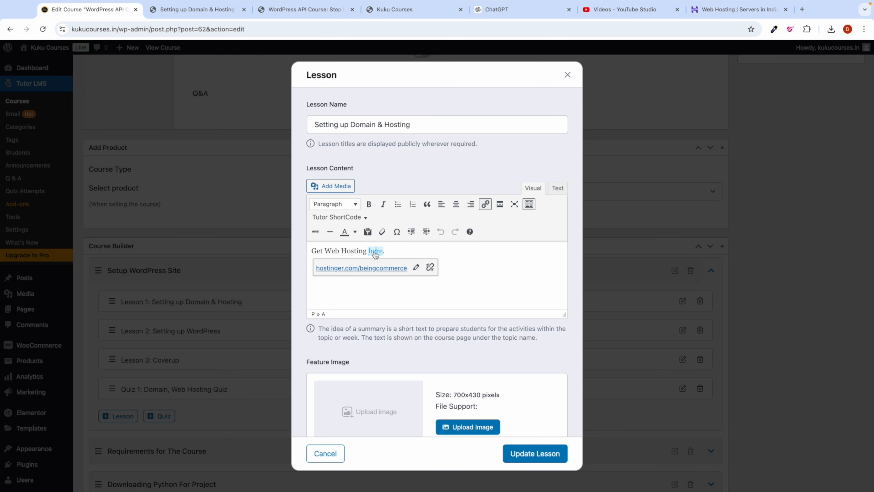
click(416, 268)
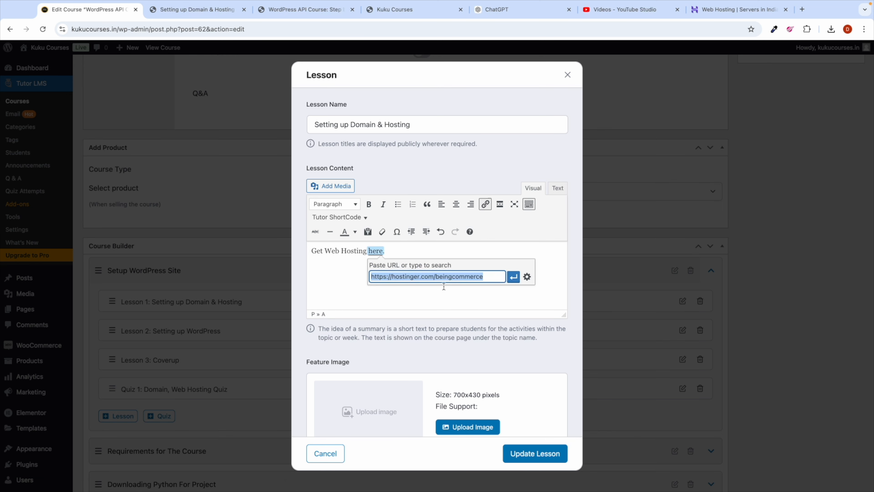
click(527, 277)
click(389, 203)
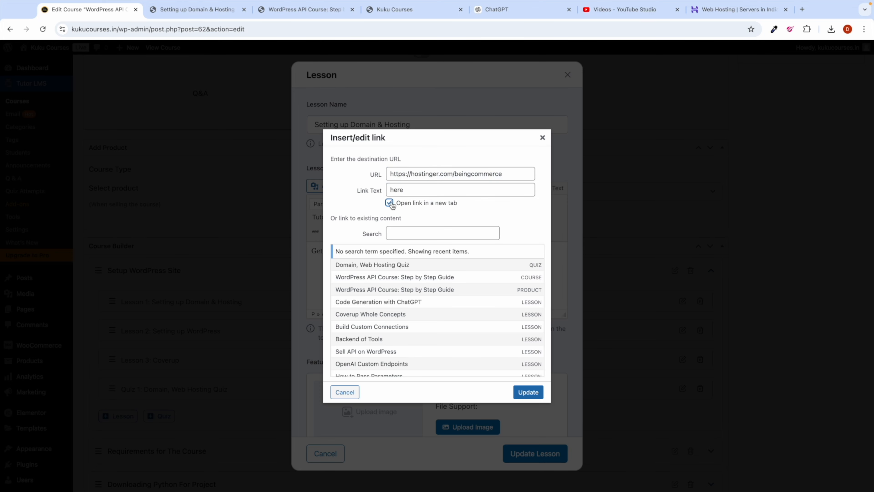
click(528, 392)
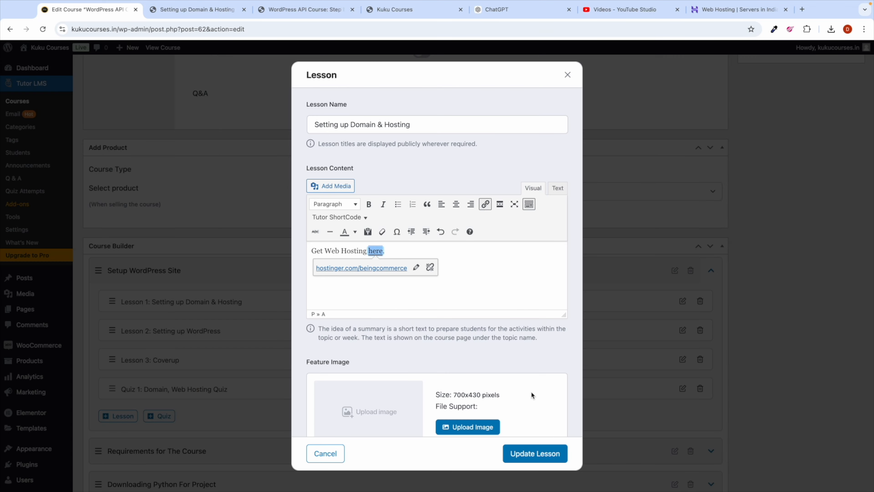
click(544, 459)
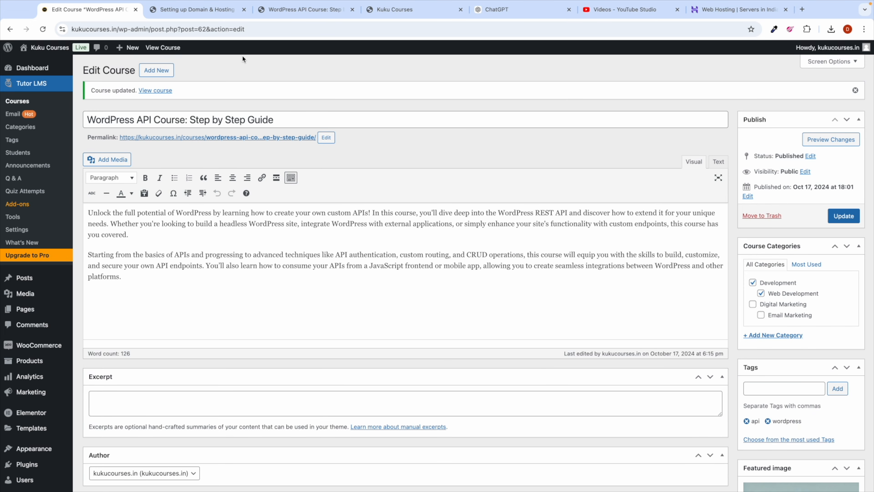
click(194, 9)
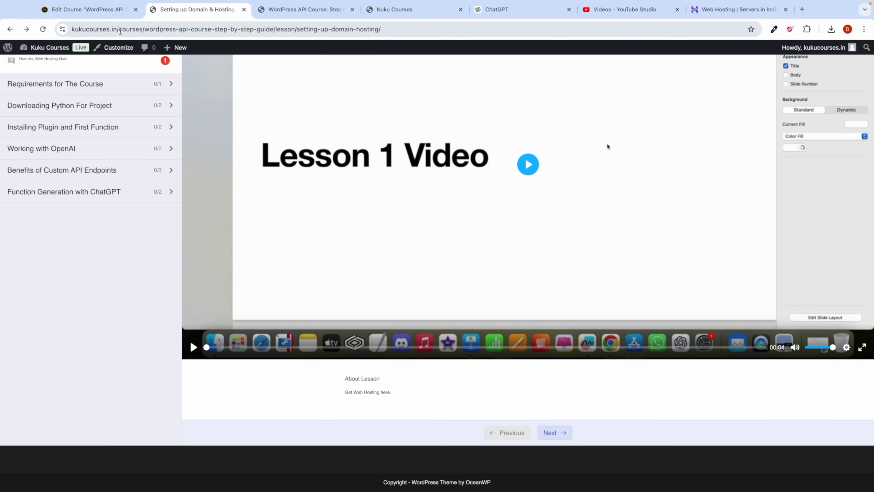
click(43, 32)
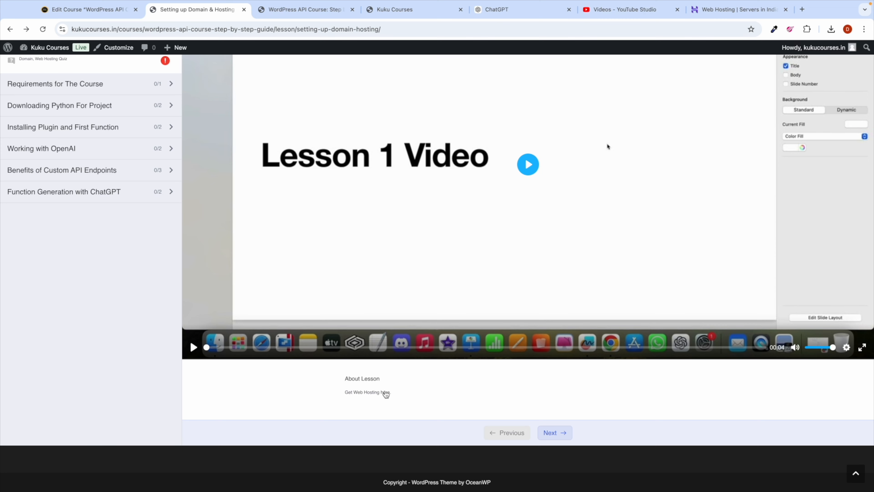
click(384, 393)
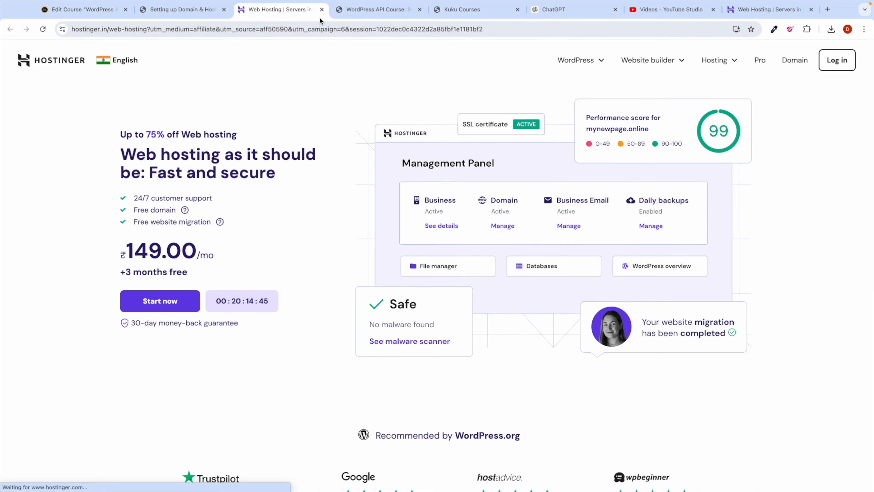
click(322, 9)
scroll(359, 216, up, 1)
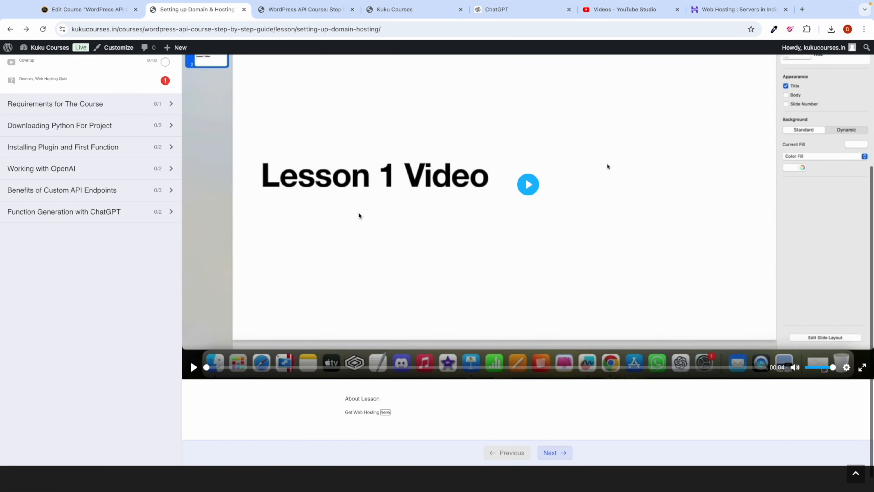
scroll(351, 199, up, 2)
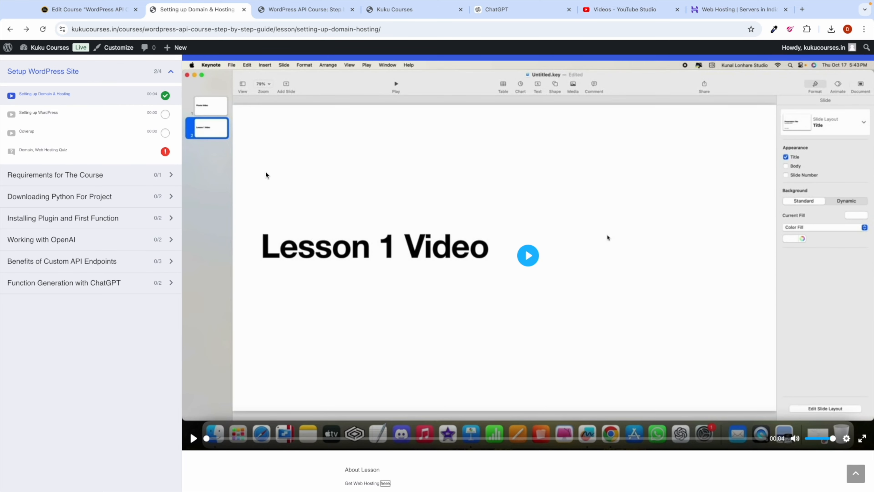
scroll(327, 315, down, 3)
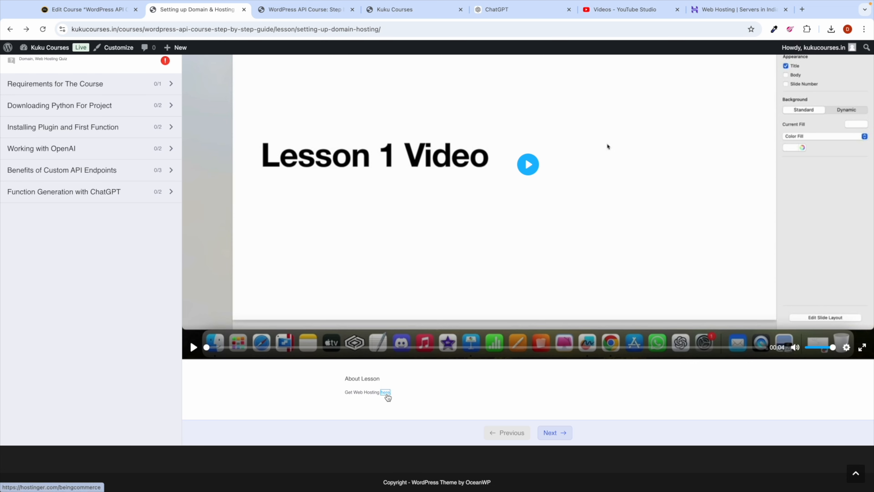
click(386, 393)
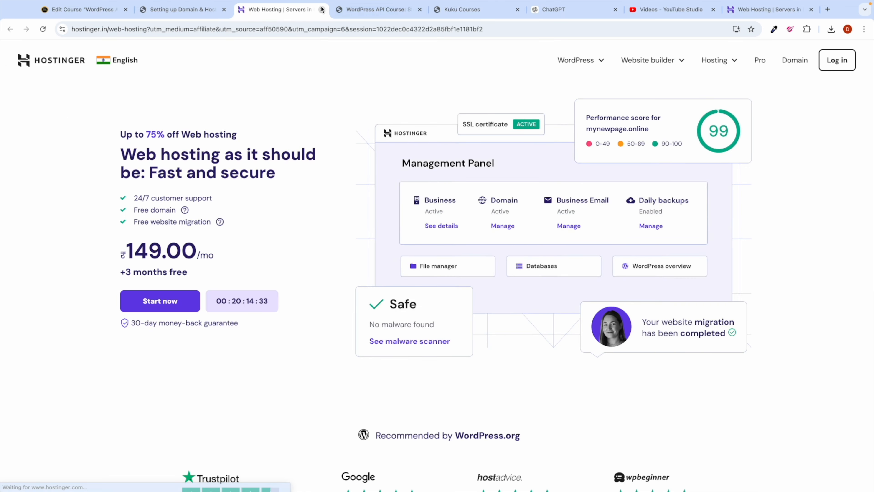
click(322, 9)
scroll(36, 220, up, 5)
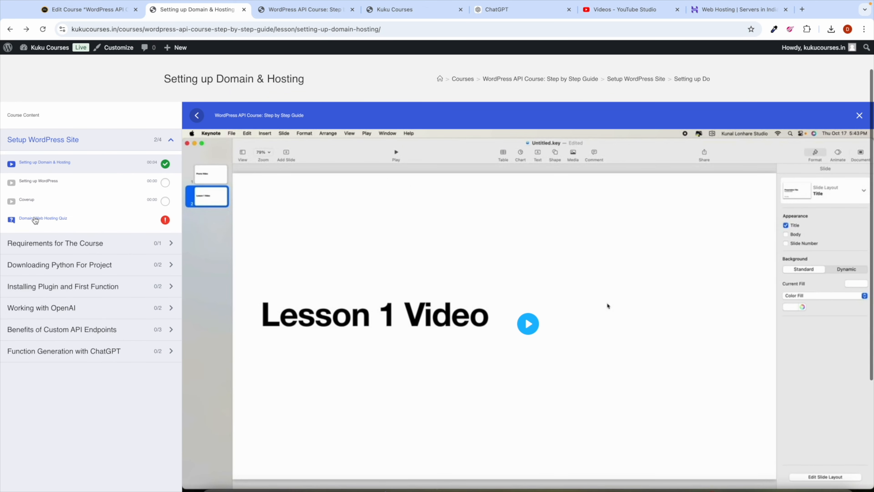
click(37, 202)
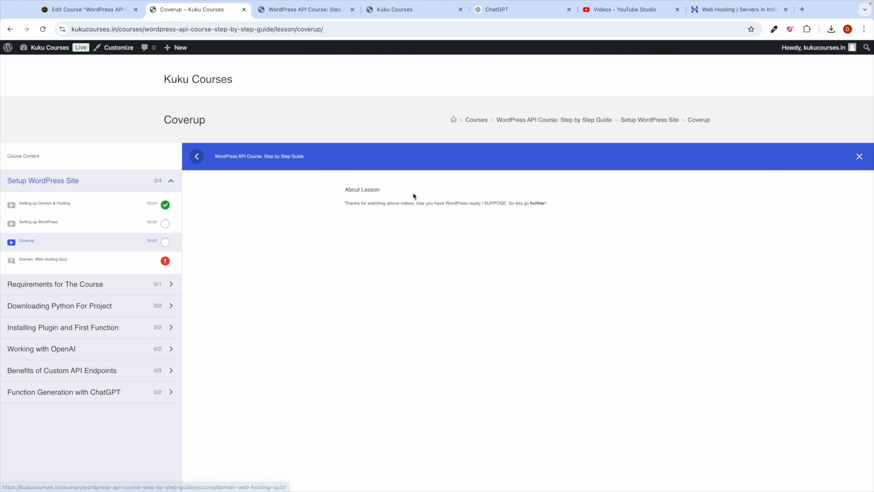
triple_click(392, 203)
click(517, 212)
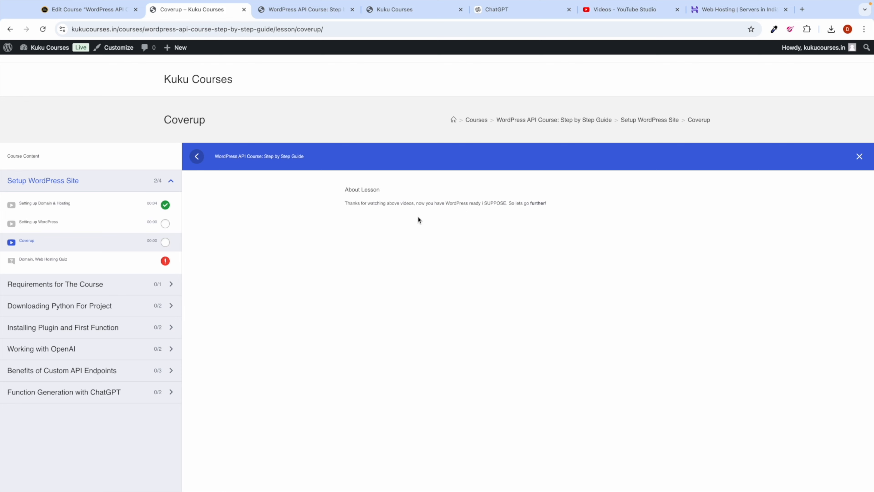
Step: Add a new lesson named 'Download Resource' under Setup WordPress Site
click(87, 9)
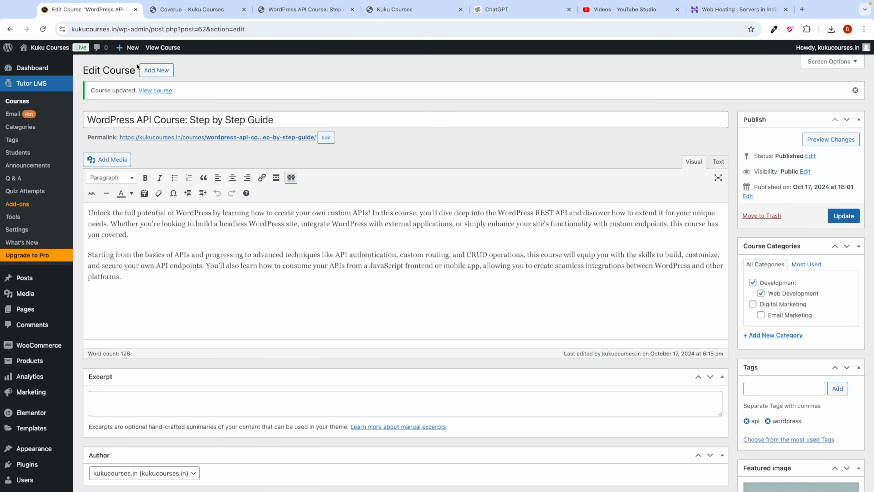
scroll(254, 320, down, 15)
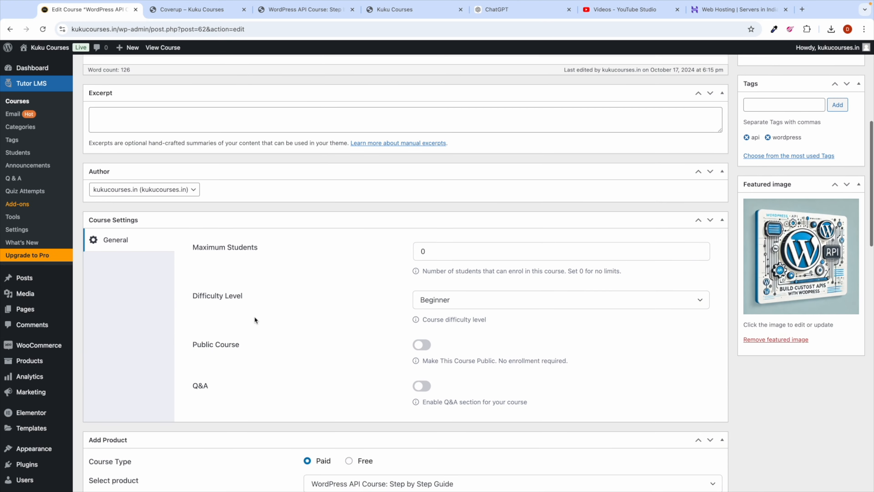
scroll(254, 315, down, 5)
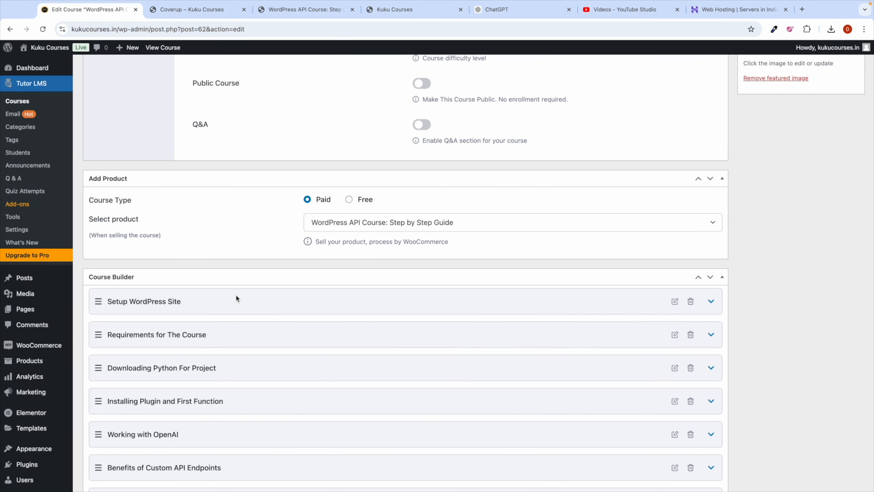
click(240, 260)
scroll(298, 330, down, 4)
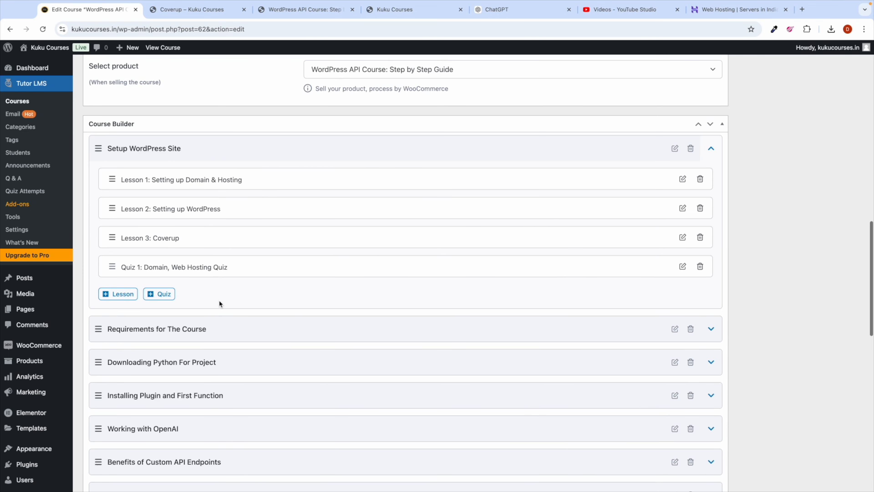
click(131, 294)
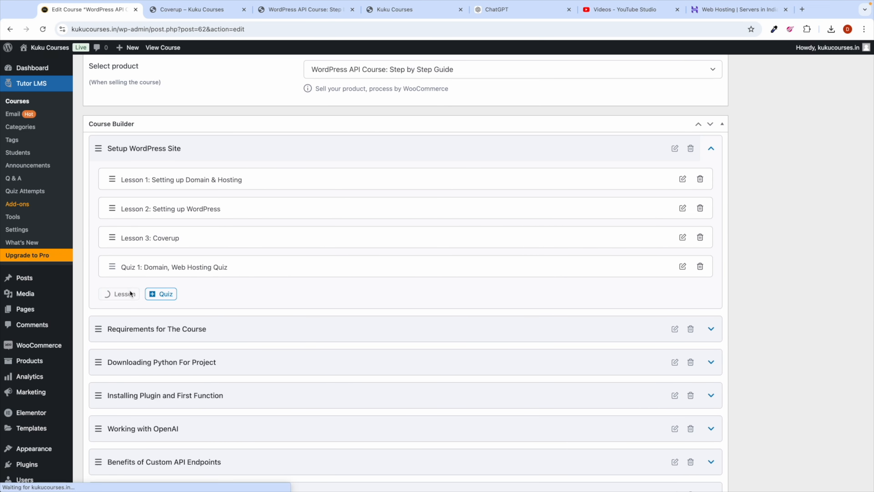
triple_click(341, 121)
text(Download Resource)
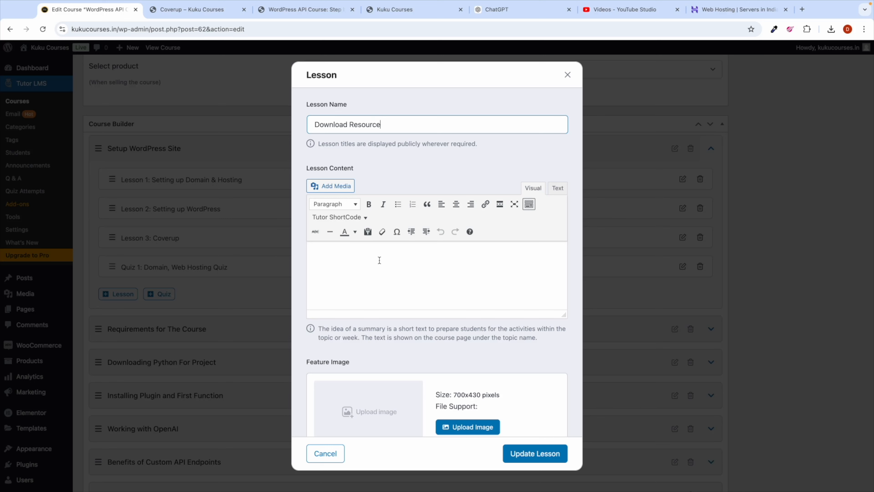
Step: Write lesson content asking students to download the code used in this course
click(365, 261)
text(Hey)
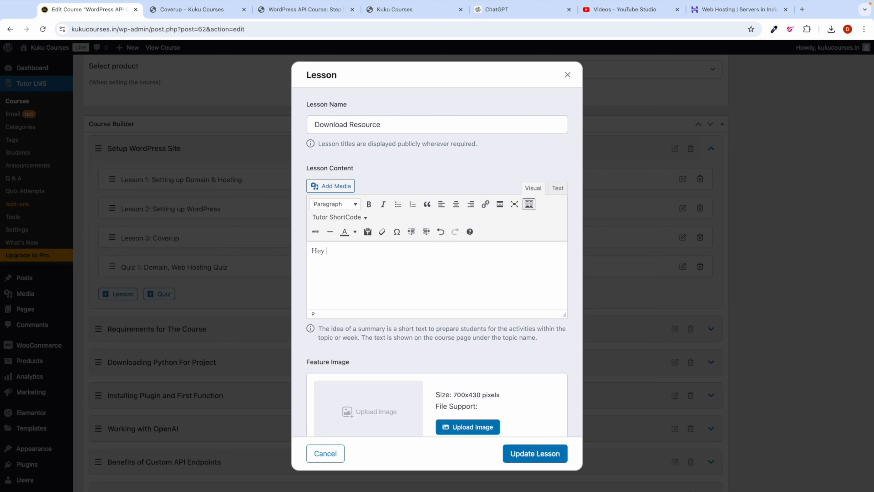
text( for this course we have used one)
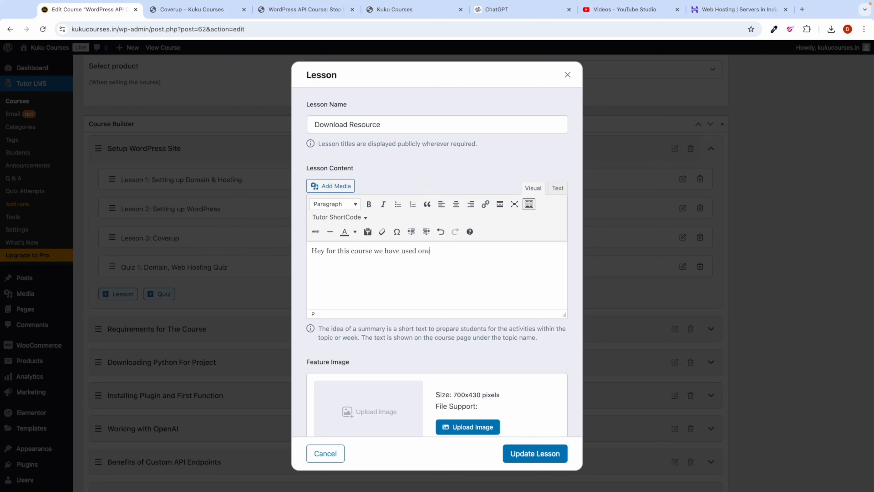
text( code, so download it and we will u)
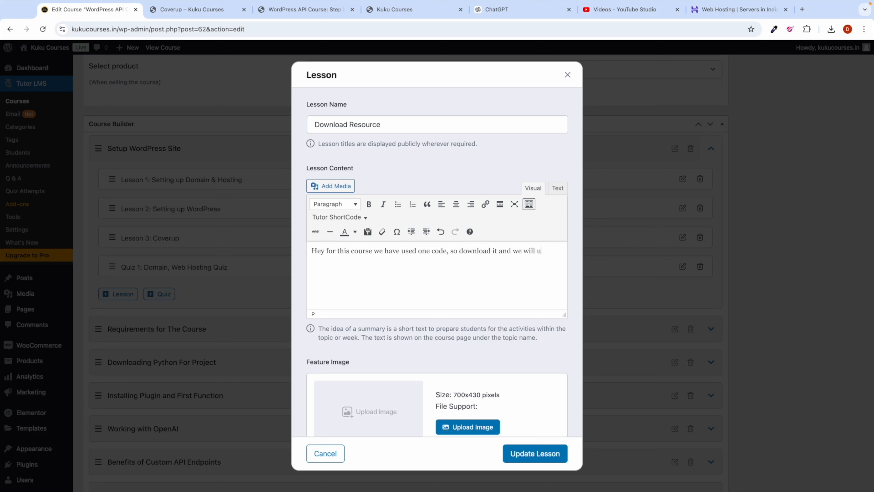
text(se it inside this cou)
scroll(375, 285, down, 7)
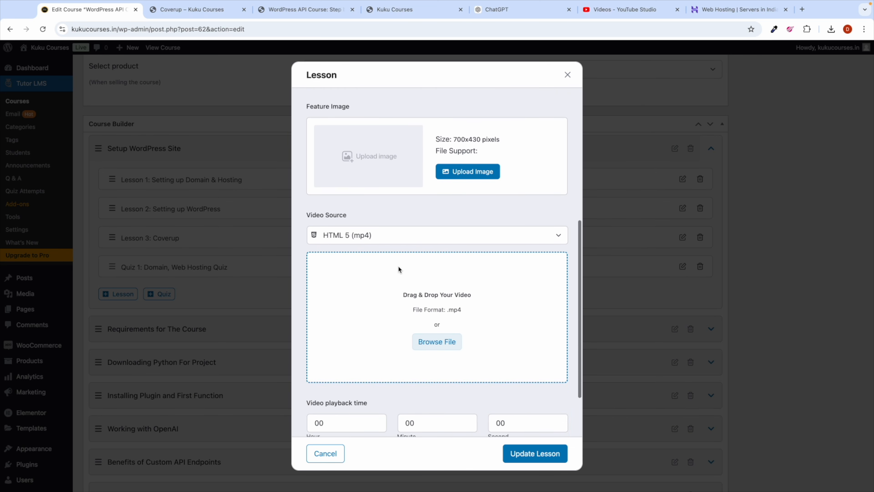
scroll(399, 265, down, 2)
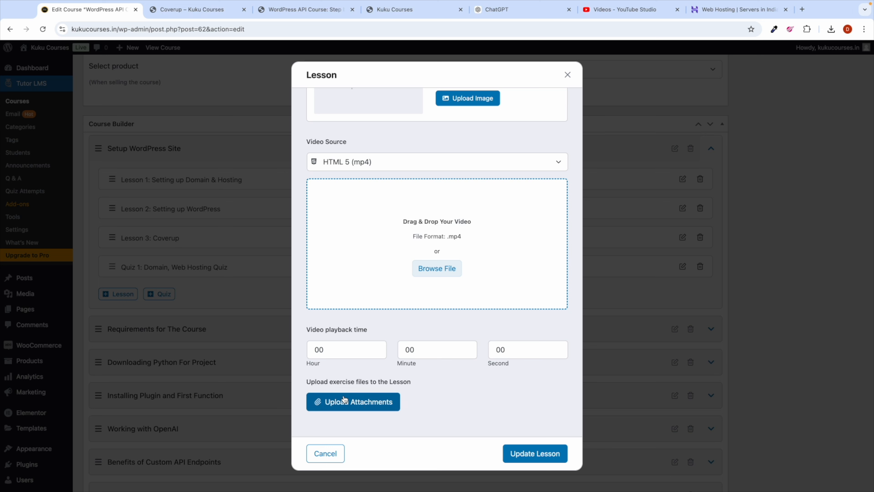
key(ctrl+Left)
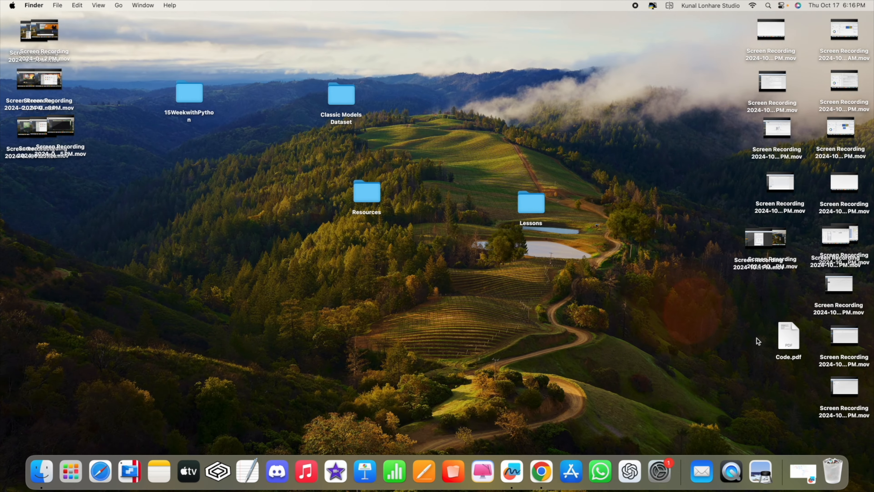
Step: Move Code.pdf from the desktop into the Lessons folder
drag(780, 332, 618, 254)
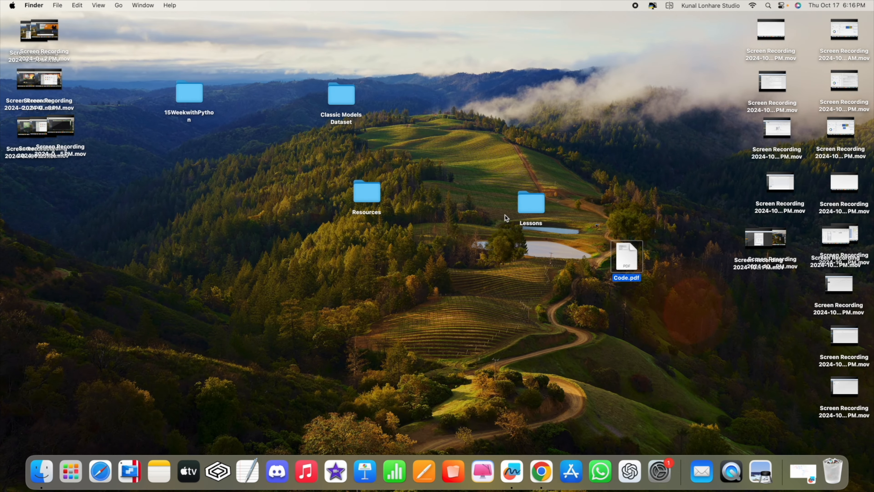
double_click(523, 195)
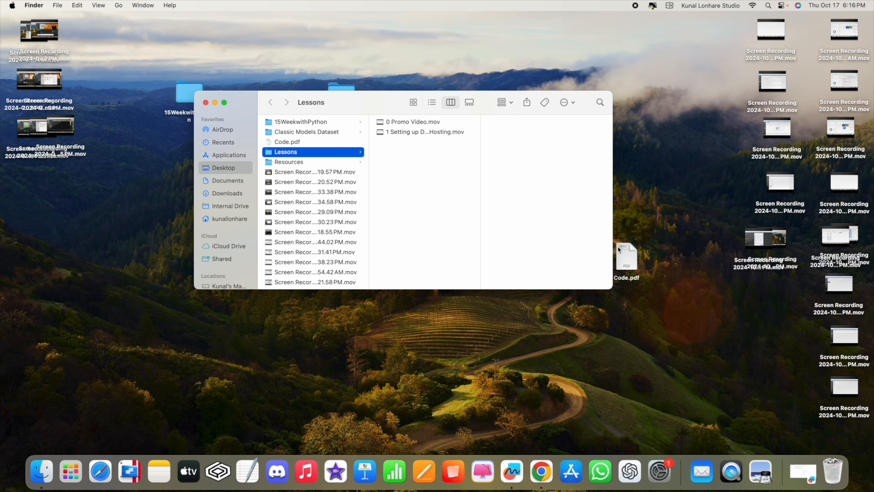
drag(627, 262, 440, 189)
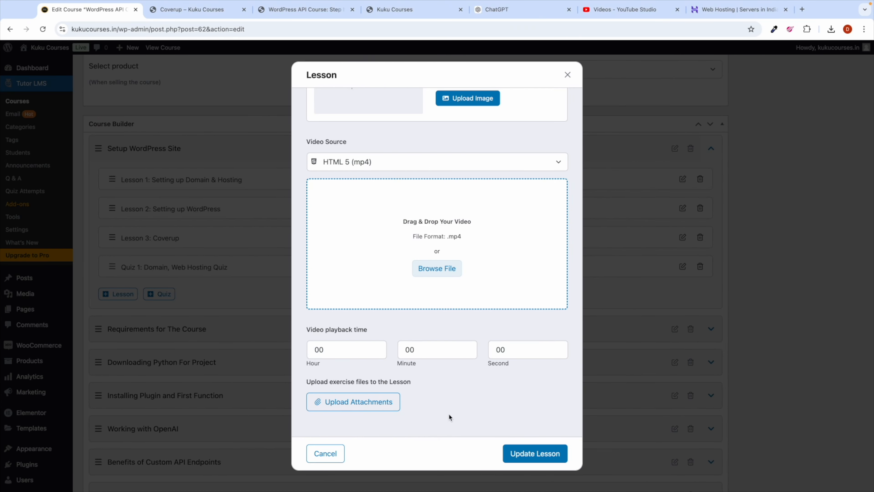
Step: Upload Code.pdf from Lessons as the lesson's attachment, then update the lesson and course
click(324, 402)
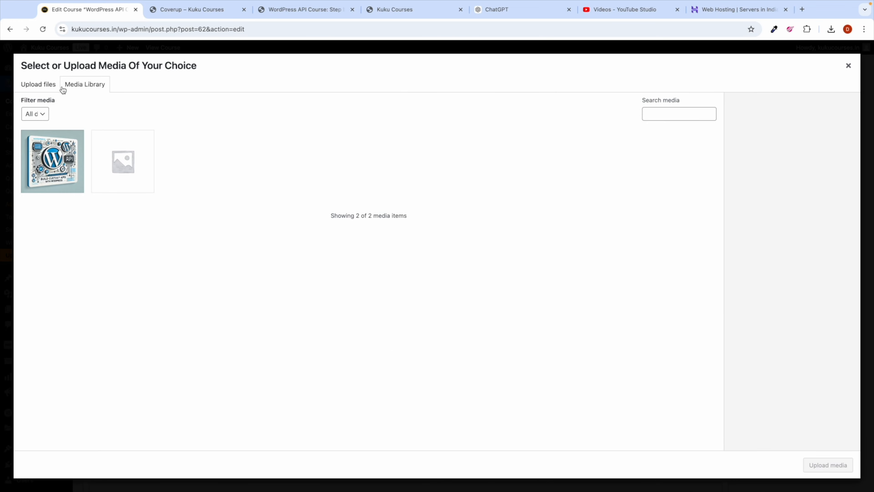
click(47, 88)
click(437, 247)
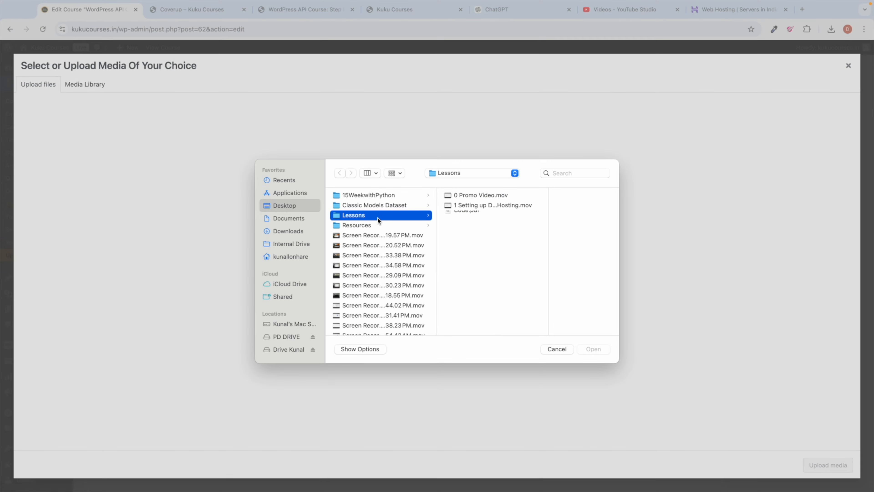
double_click(474, 220)
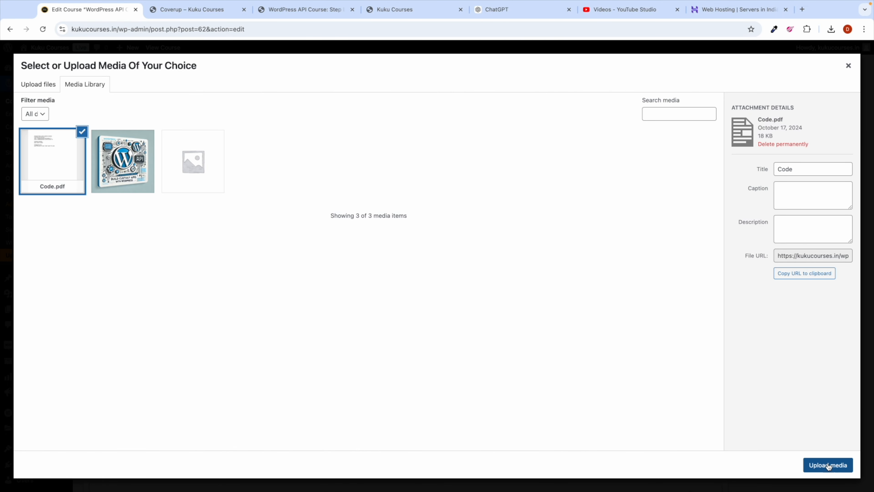
click(817, 465)
scroll(415, 403, down, 3)
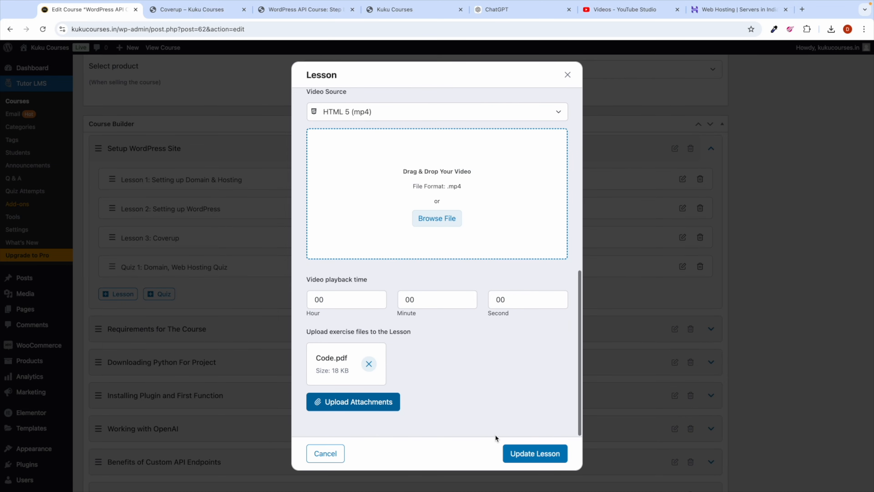
click(524, 453)
scroll(586, 288, up, 15)
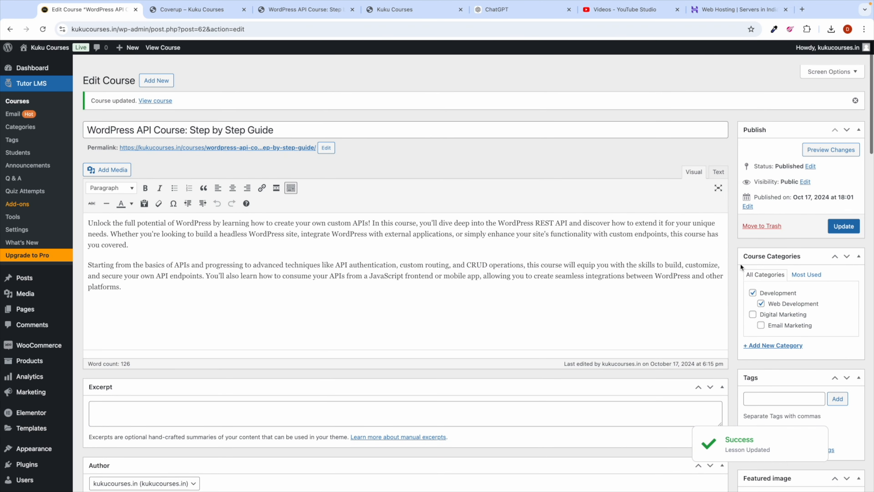
click(843, 216)
Step: On the live Download Resource lesson, download Code.pdf (17.9 KB) from Exercise Files, then return to the course editor
click(193, 9)
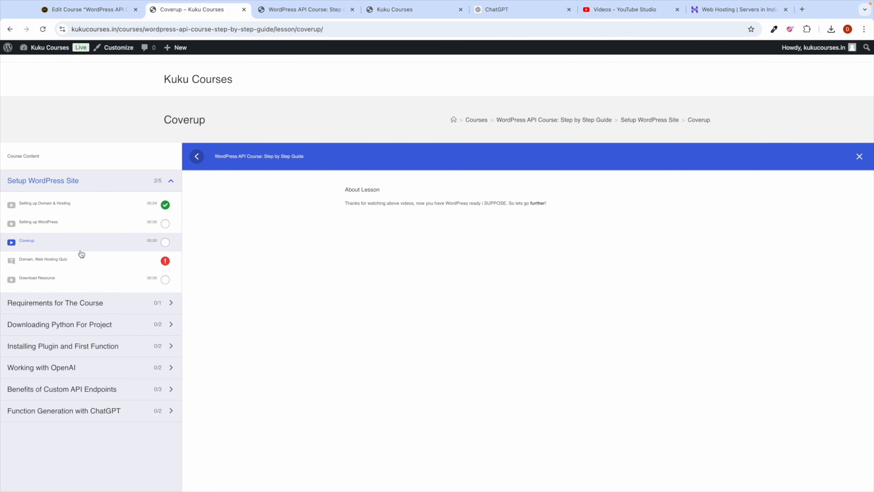
click(49, 279)
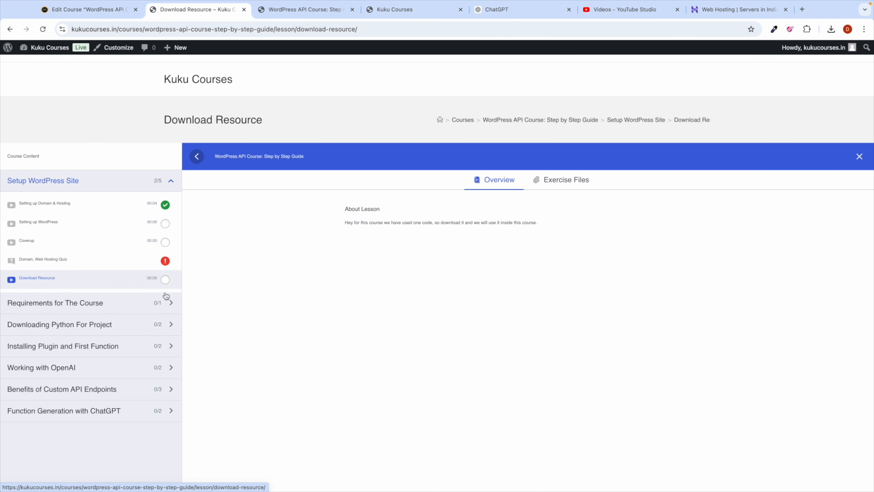
click(52, 279)
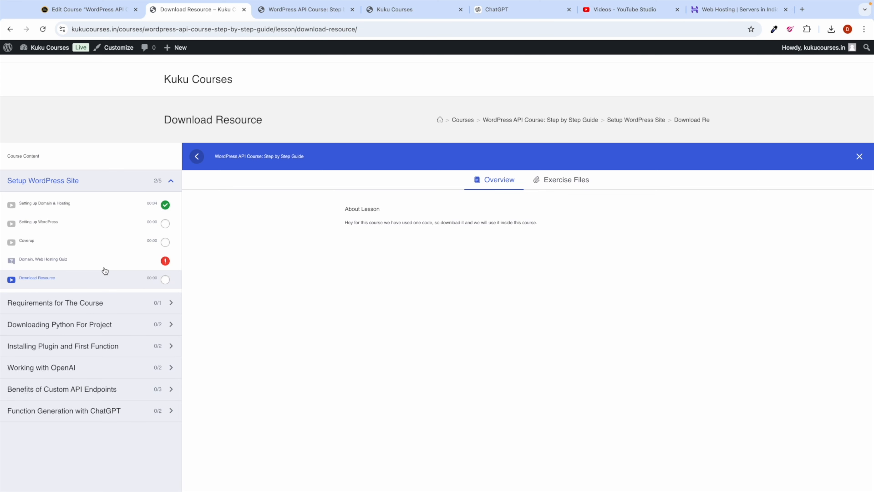
scroll(429, 255, down, 3)
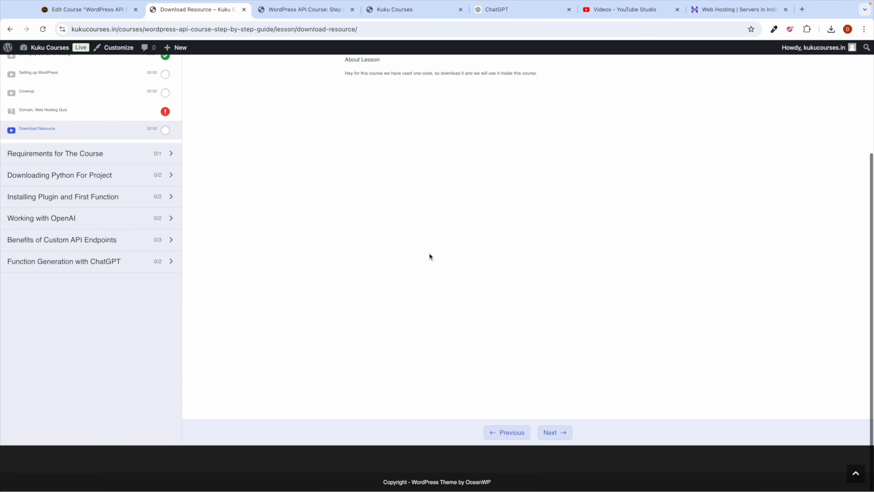
scroll(429, 255, up, 4)
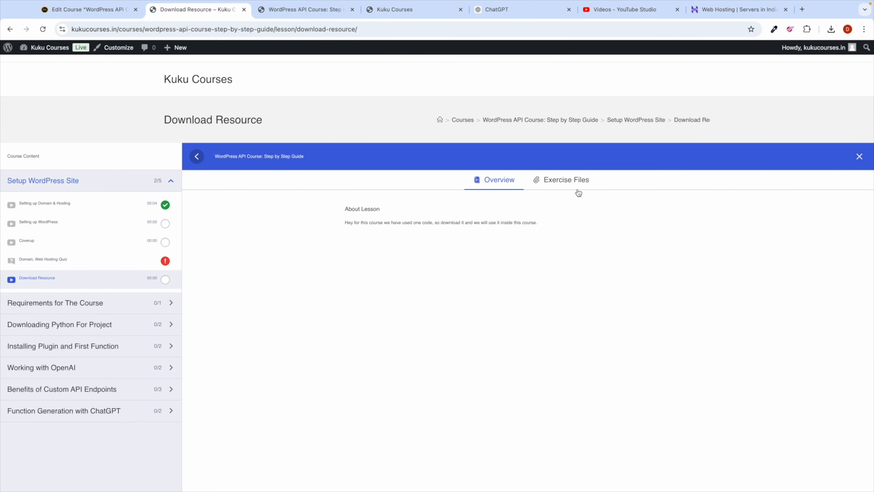
click(577, 181)
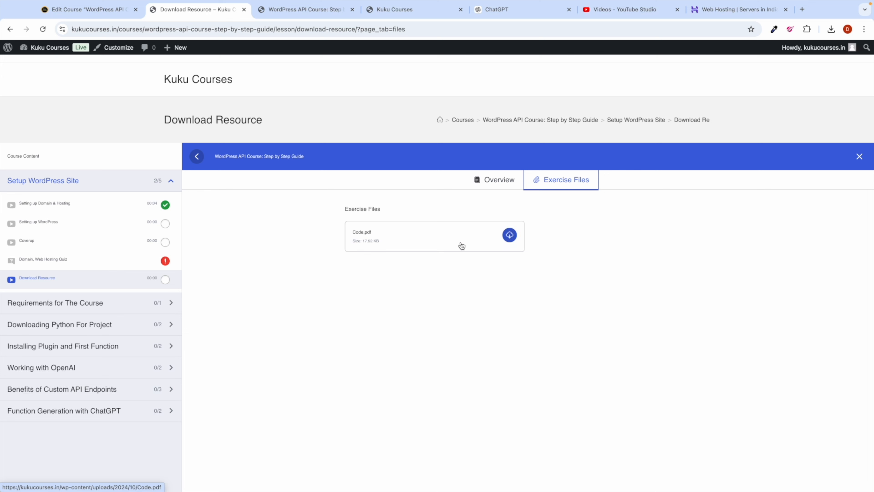
click(510, 238)
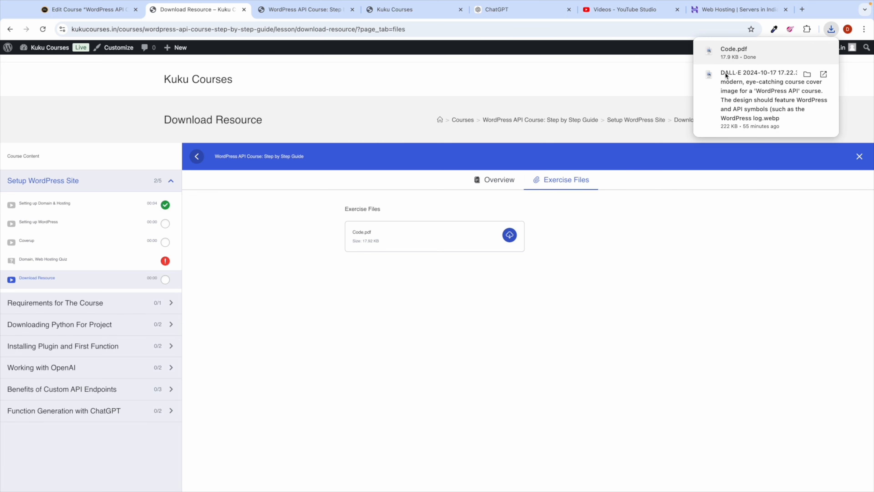
click(507, 184)
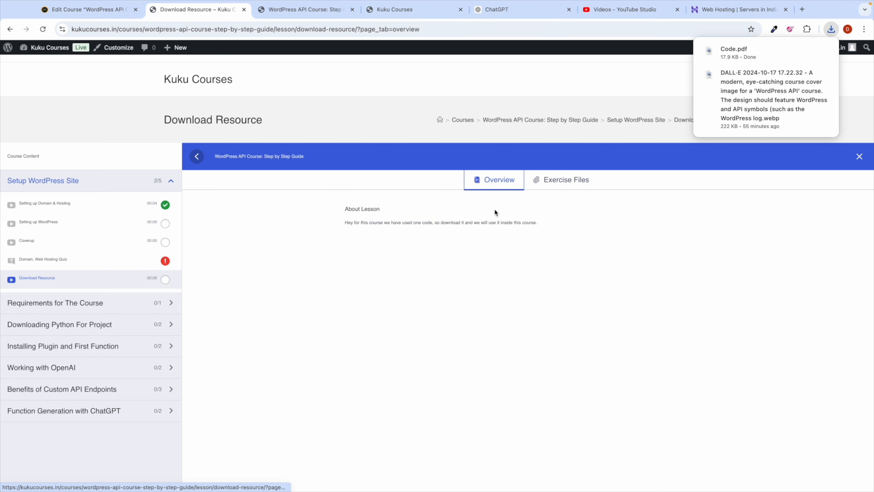
click(86, 3)
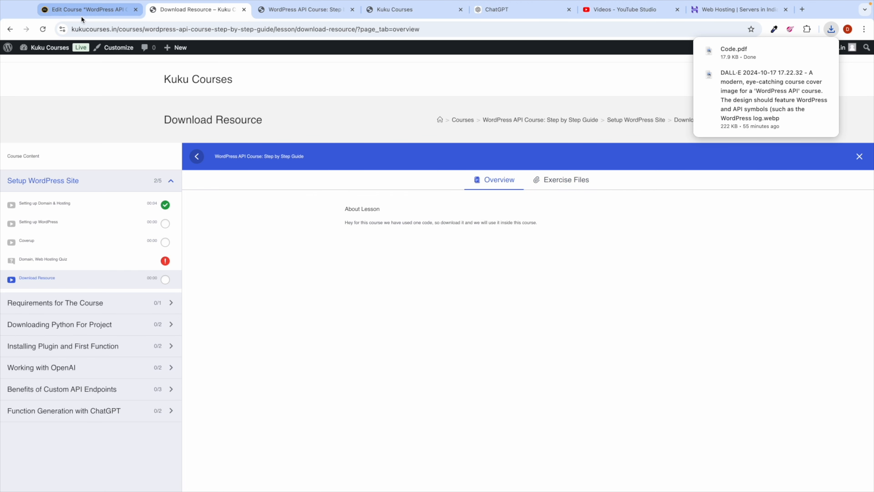
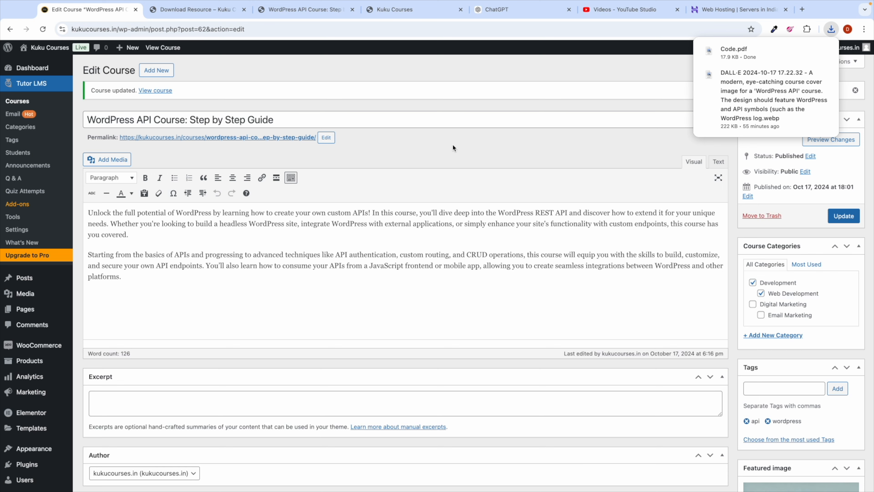
Step: In a new tab, view the downloaded Code.pdf, then close its preview
scroll(452, 145, down, 4)
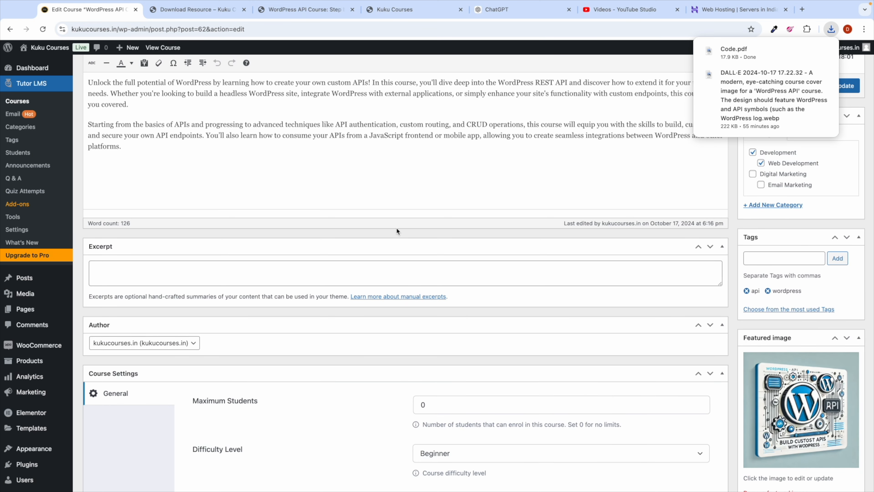
scroll(417, 214, up, 3)
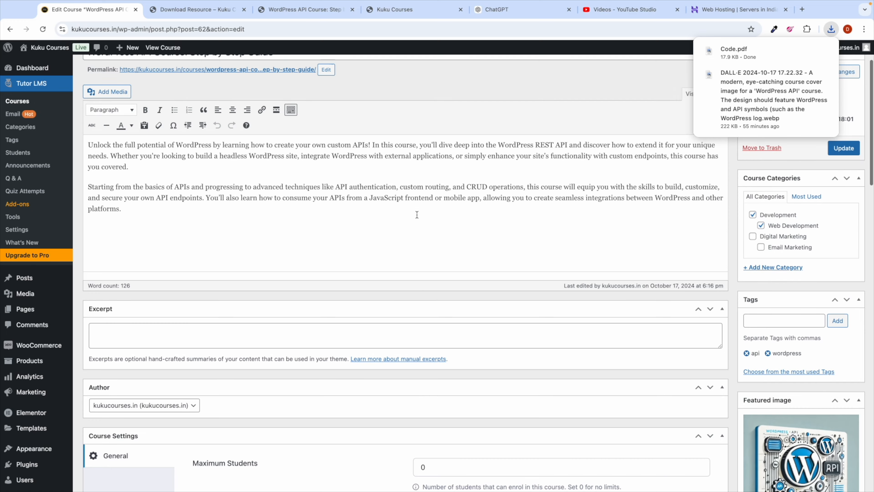
mouse_move(751, 51)
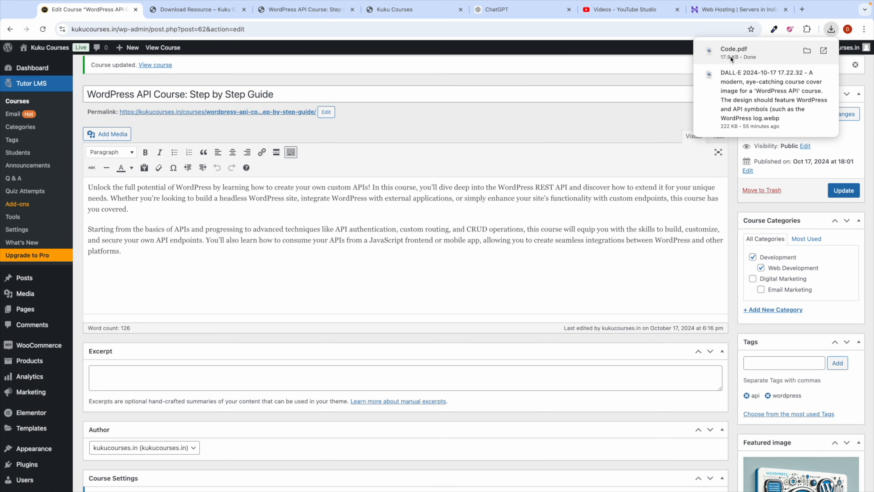
click(807, 9)
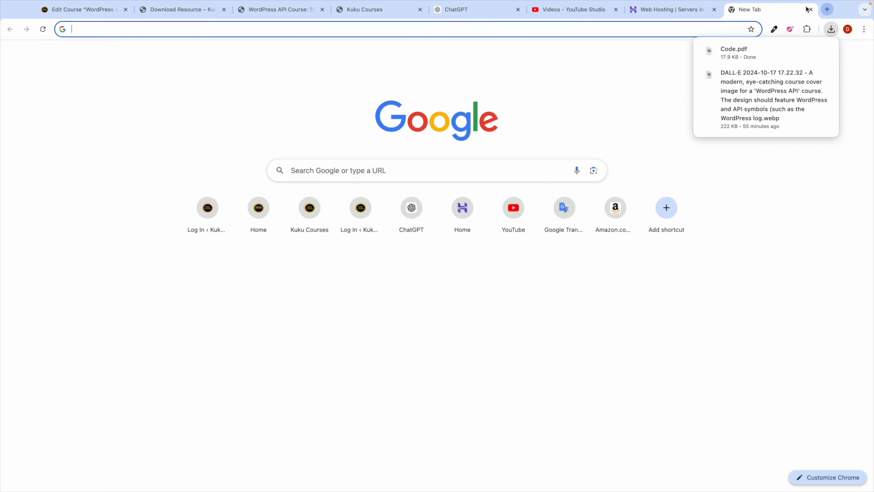
click(698, 51)
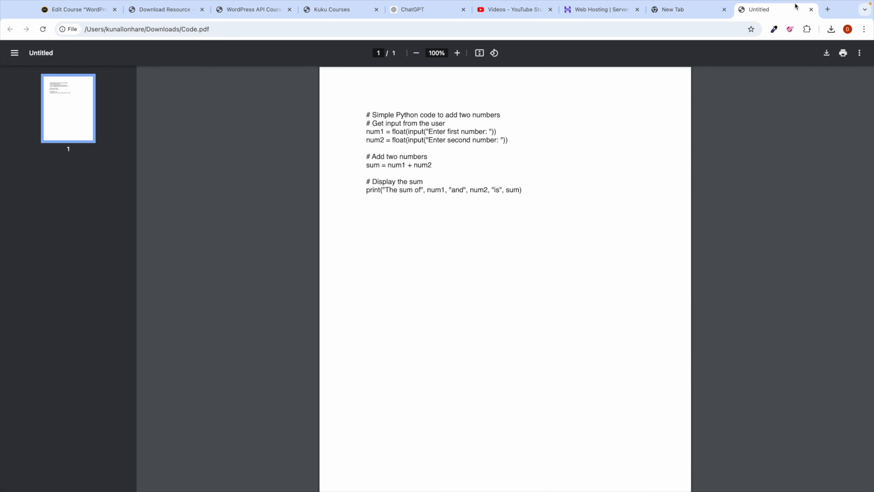
click(811, 9)
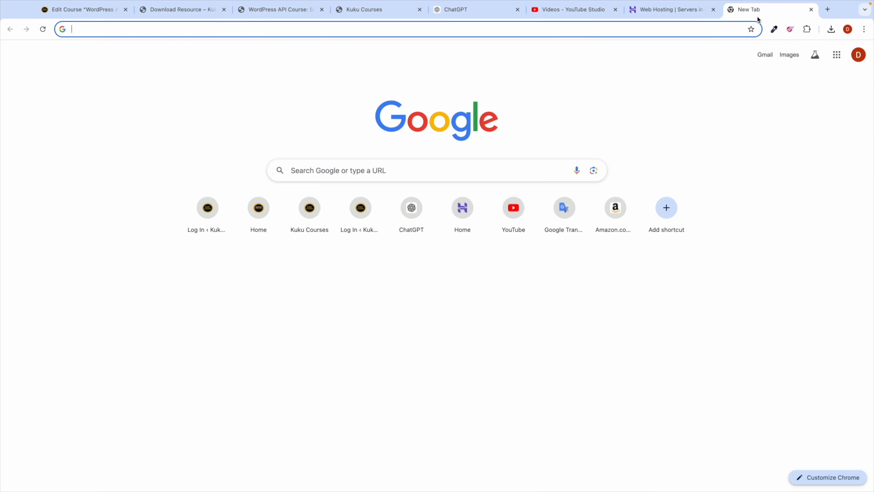
click(837, 55)
Step: Upload Code.pdf from the Lessons folder to Google Drive
scroll(789, 207, down, 1)
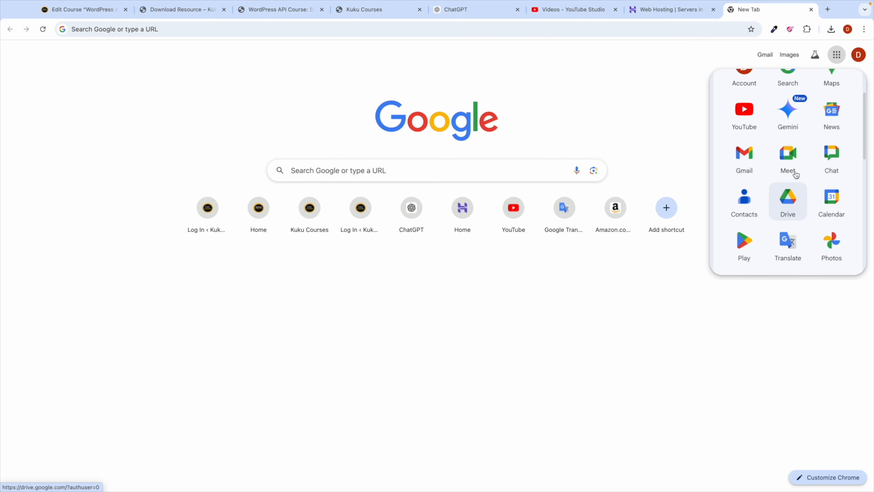
click(784, 206)
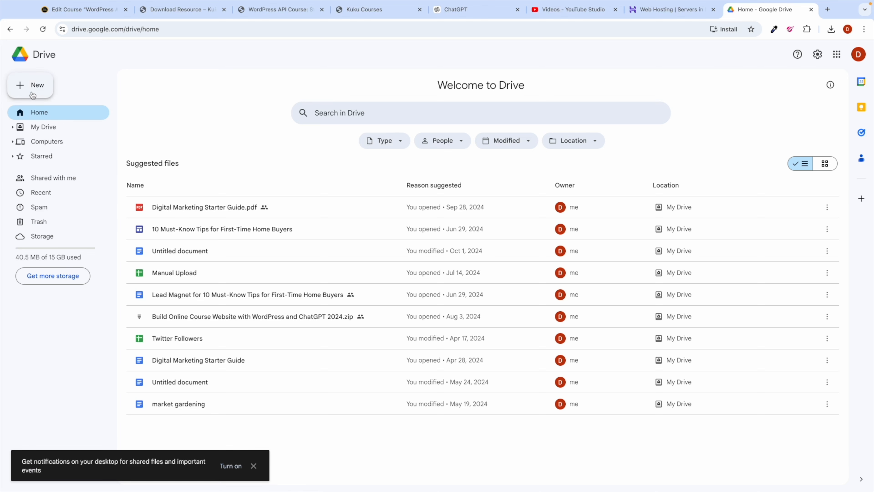
click(33, 90)
click(58, 104)
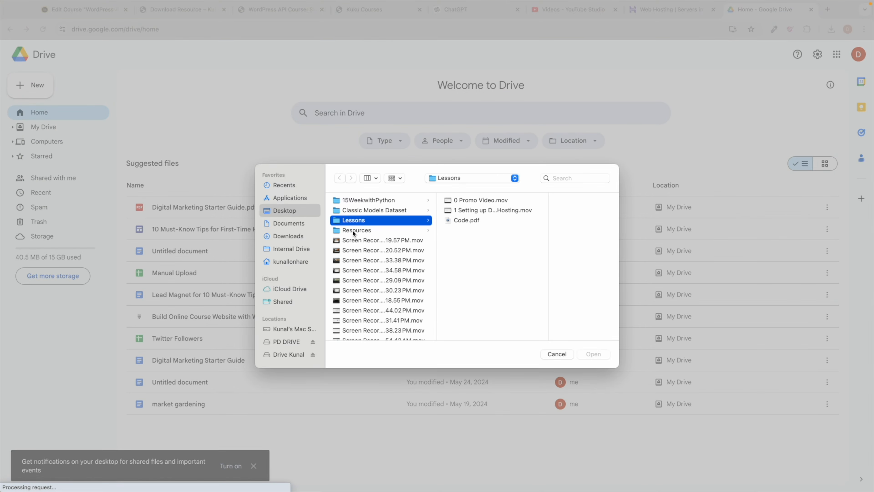
double_click(460, 220)
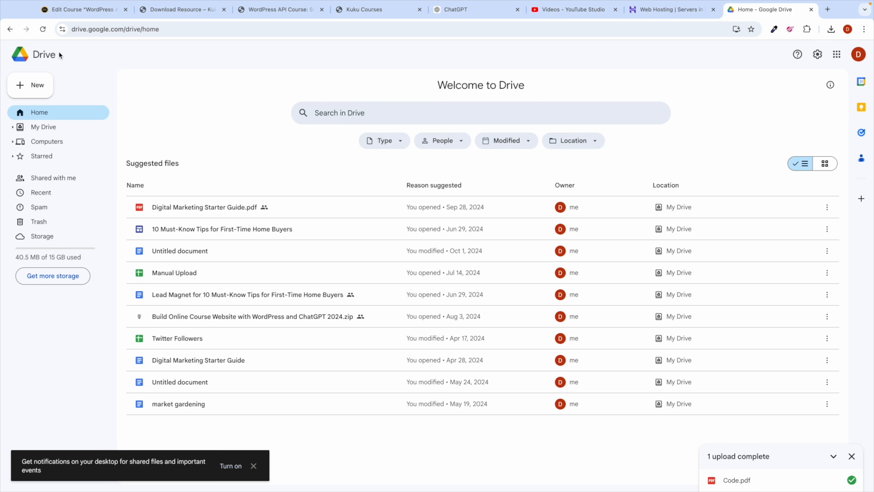
click(46, 31)
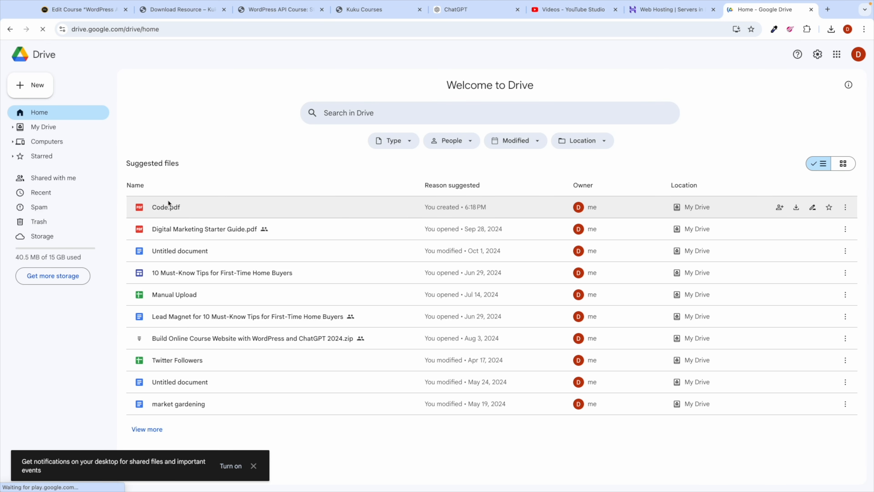
Step: Share Code.pdf as viewable by anyone with the link and copy its link
right_click(182, 207)
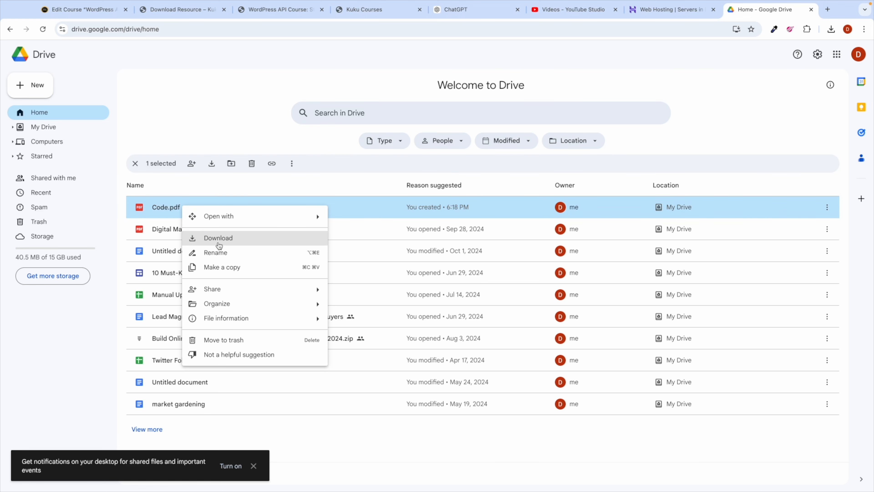
mouse_move(230, 293)
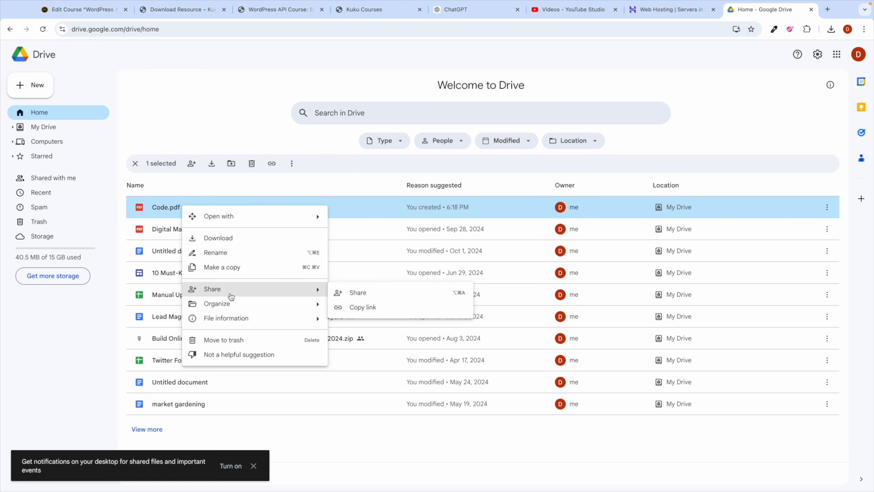
click(371, 307)
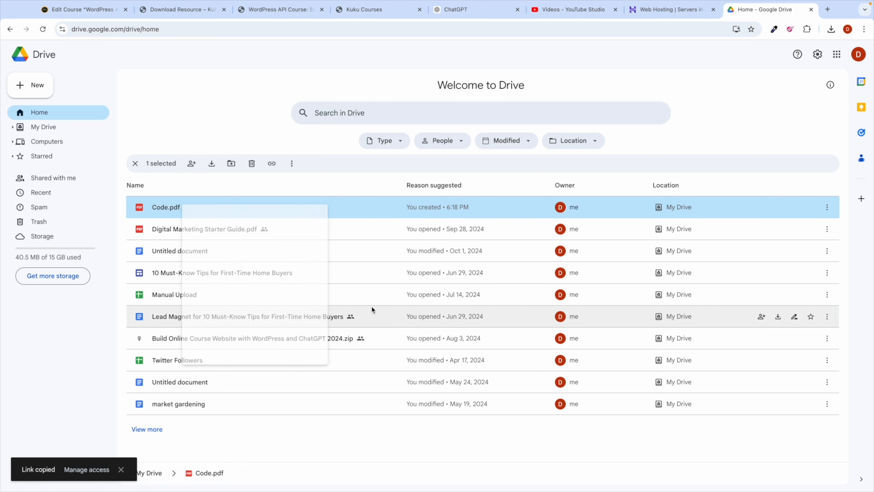
click(86, 469)
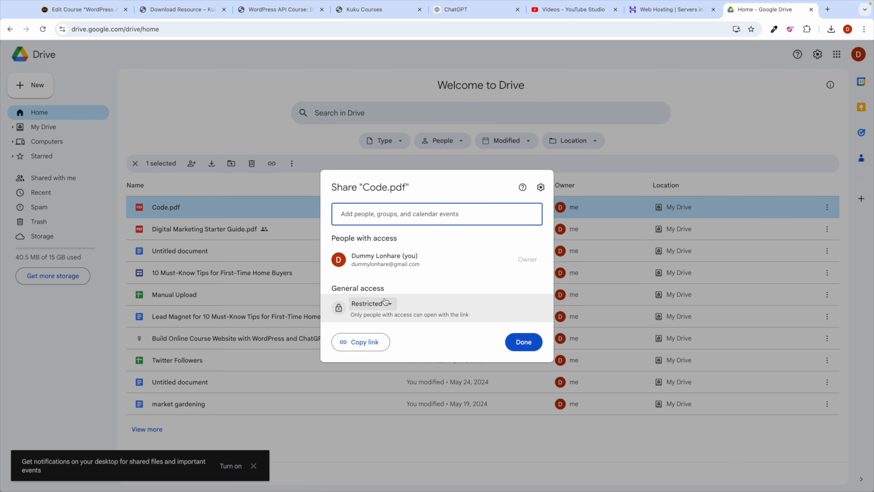
click(390, 304)
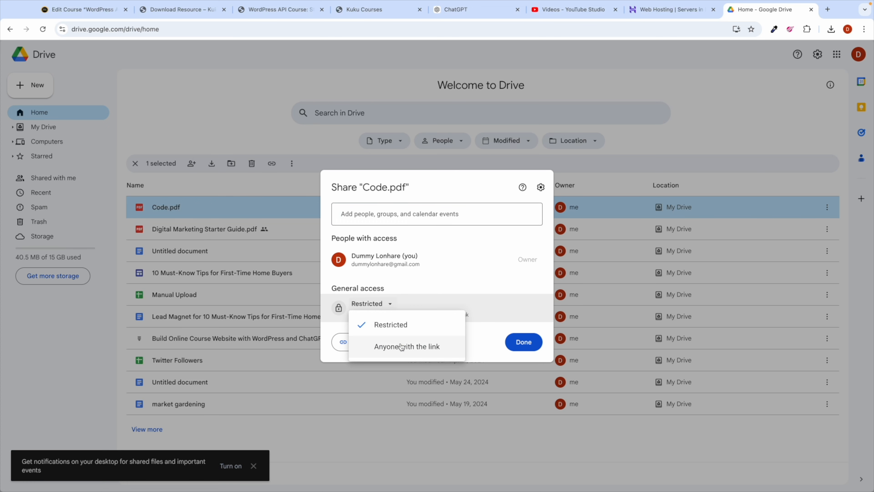
click(401, 347)
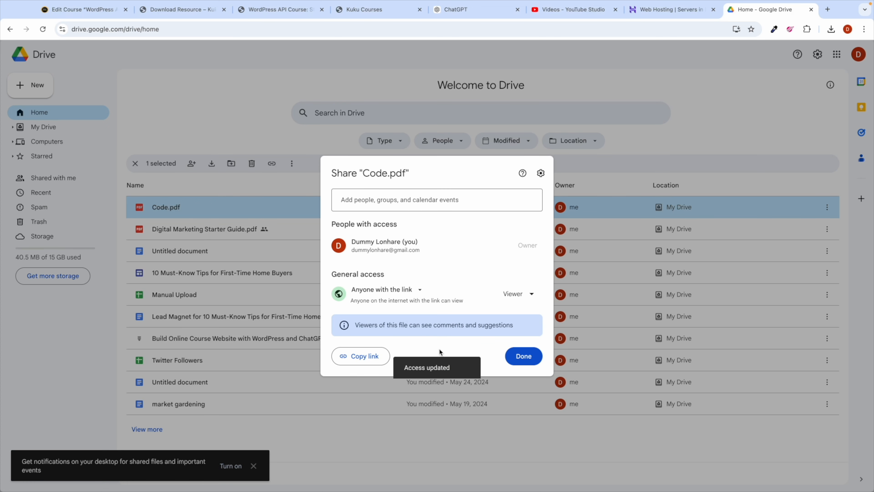
click(387, 355)
click(521, 356)
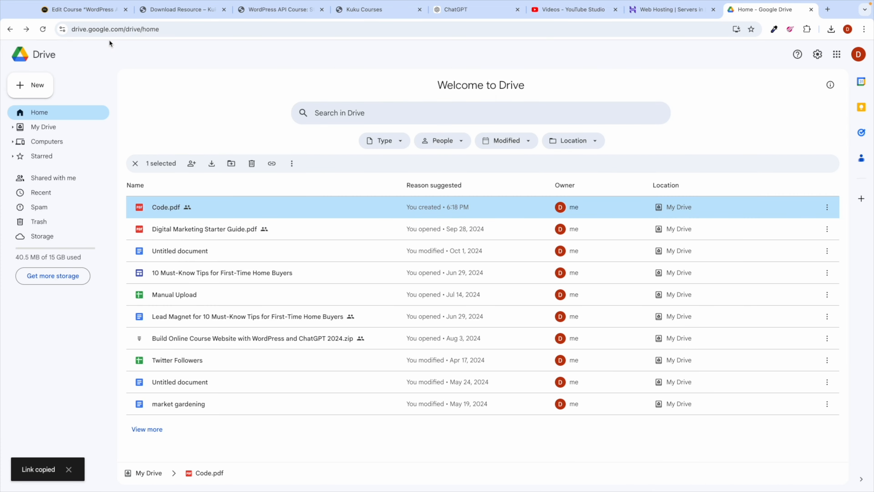
click(84, 9)
Step: In the Download Resource lesson, link 'Download it here' to the Drive Code.pdf, opening in a new tab
scroll(193, 318, down, 5)
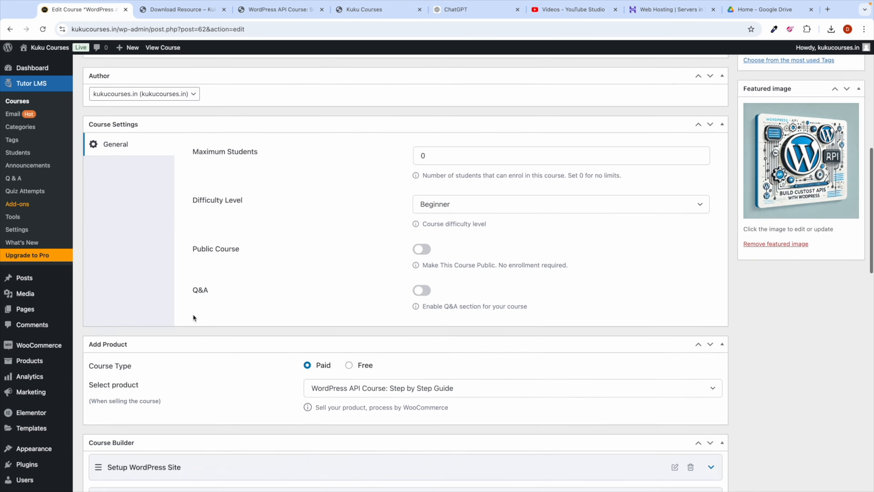
scroll(193, 314, down, 10)
scroll(247, 201, up, 3)
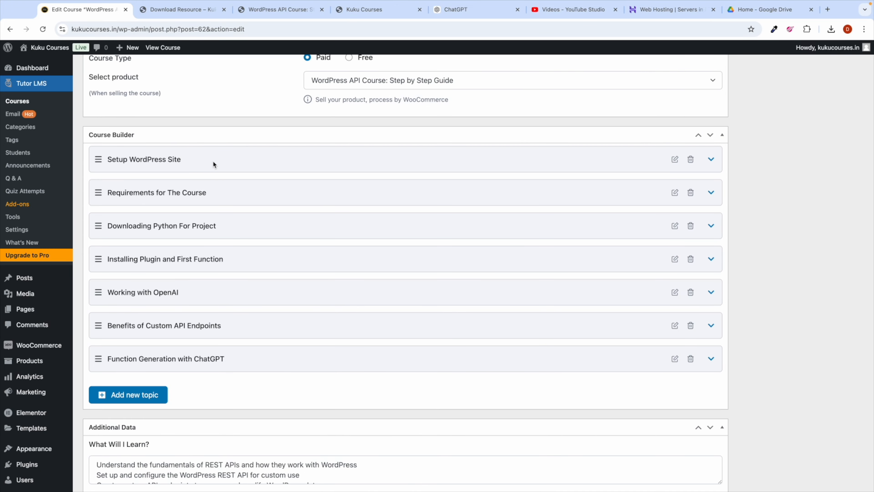
click(213, 161)
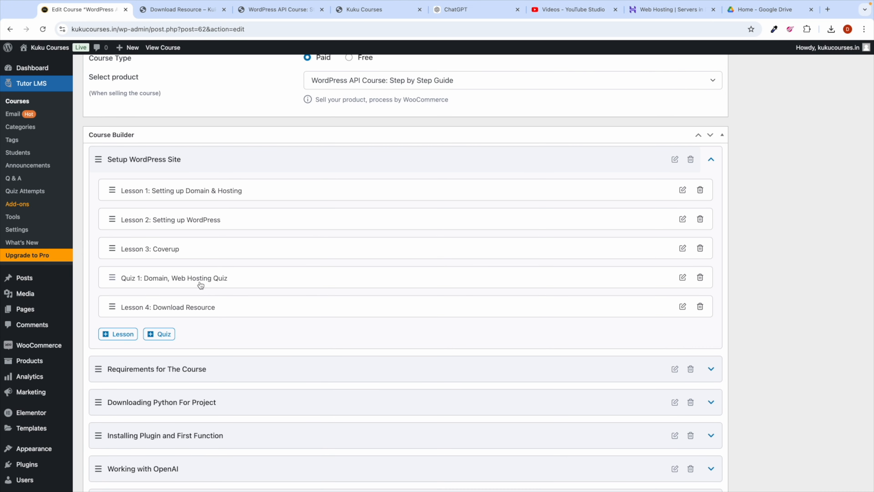
click(684, 306)
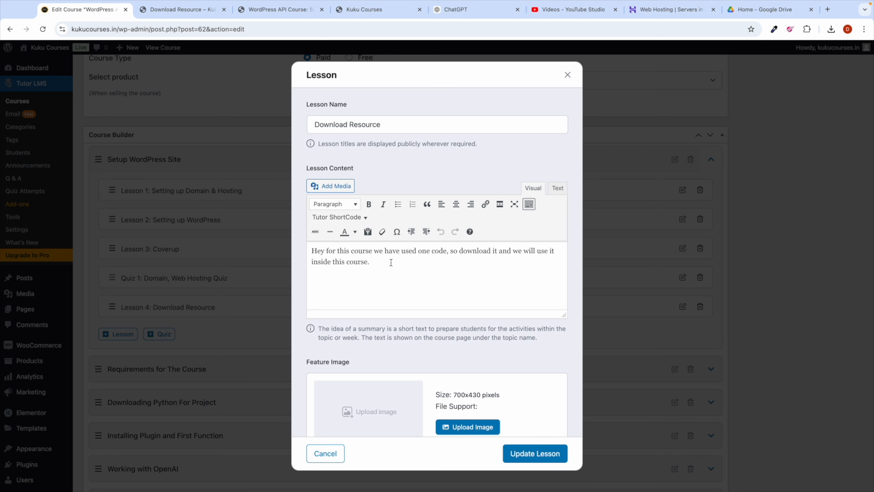
text(Download it here.)
drag(426, 262, 373, 265)
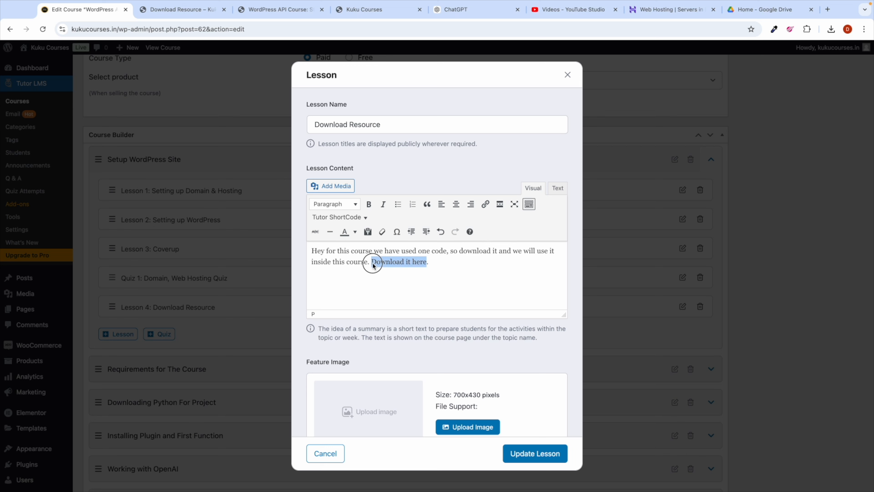
click(485, 203)
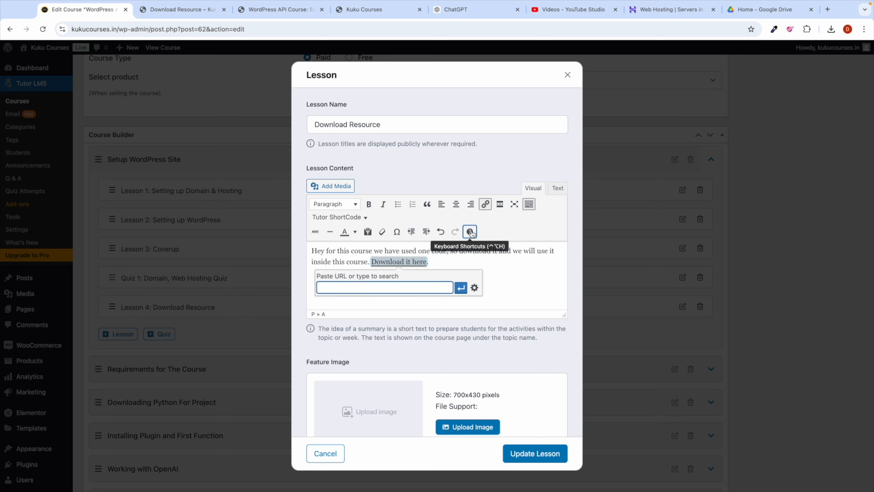
key(ctrl+v)
click(477, 291)
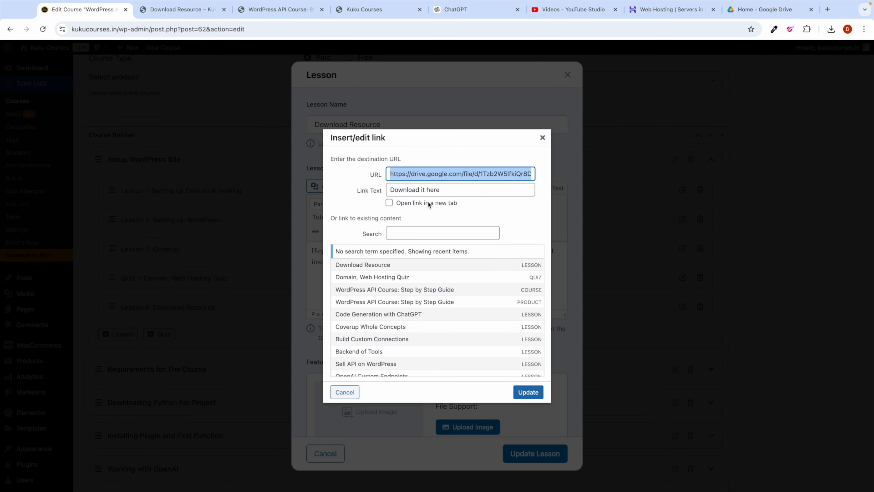
click(389, 203)
click(529, 391)
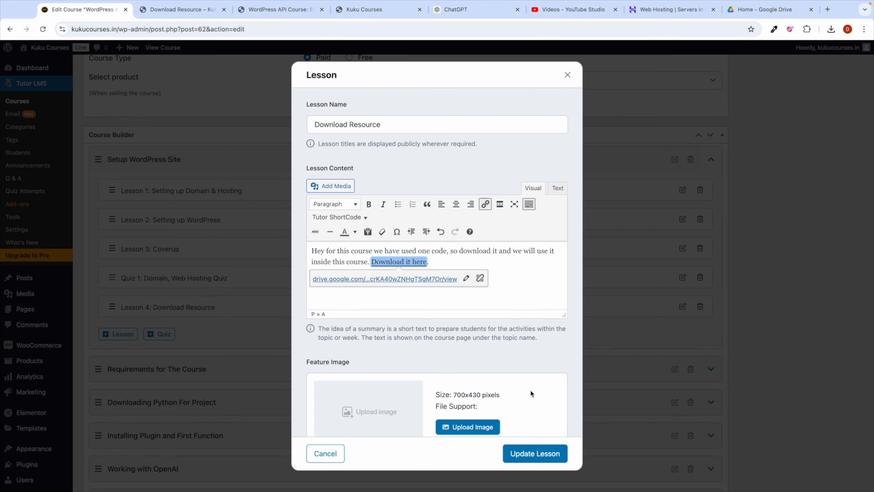
Step: Save the lesson and move Download Resource to the top of Setup WordPress Site
click(456, 264)
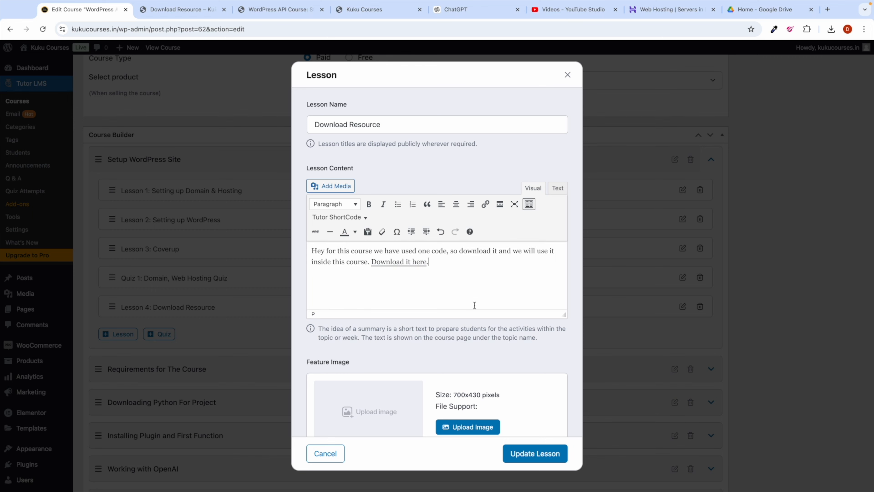
click(540, 454)
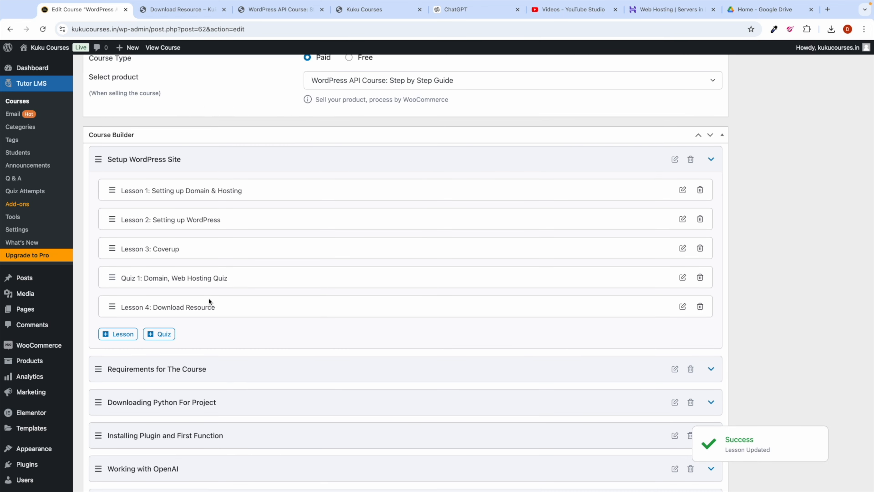
drag(112, 306, 109, 188)
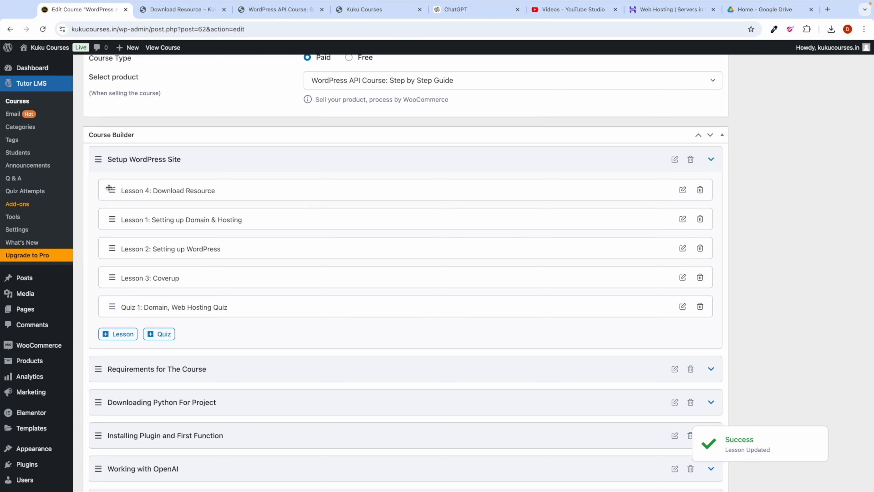
key(Home)
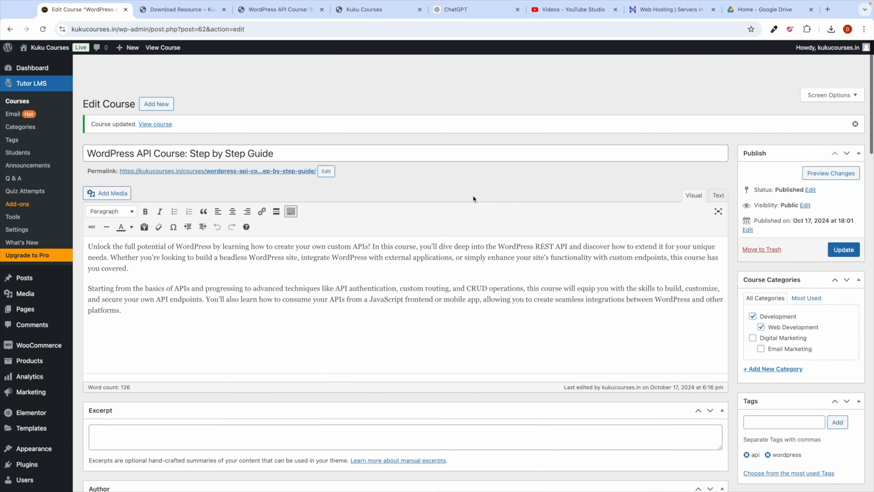
Step: Update the course and confirm the live lesson's Download it here link opens Code.pdf
click(843, 215)
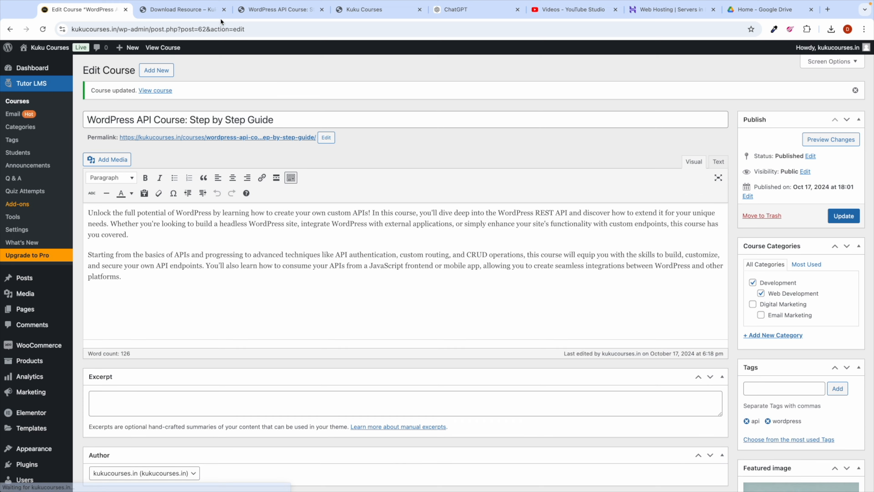
click(192, 9)
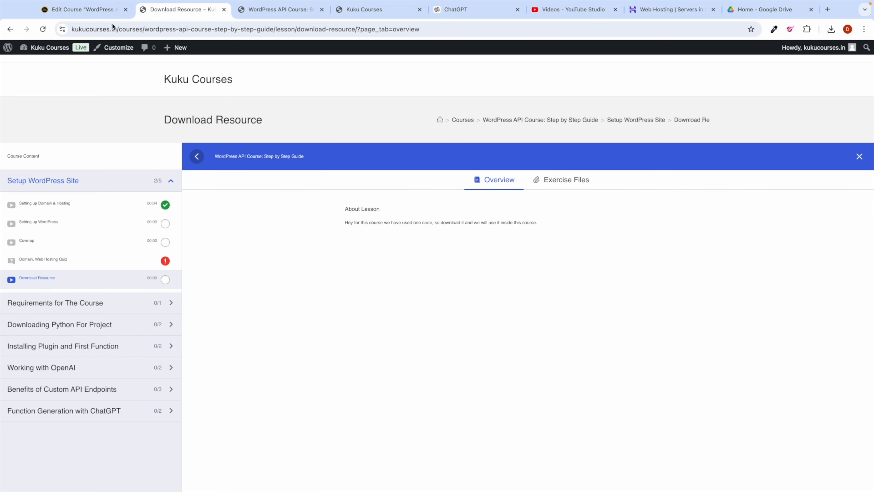
click(41, 31)
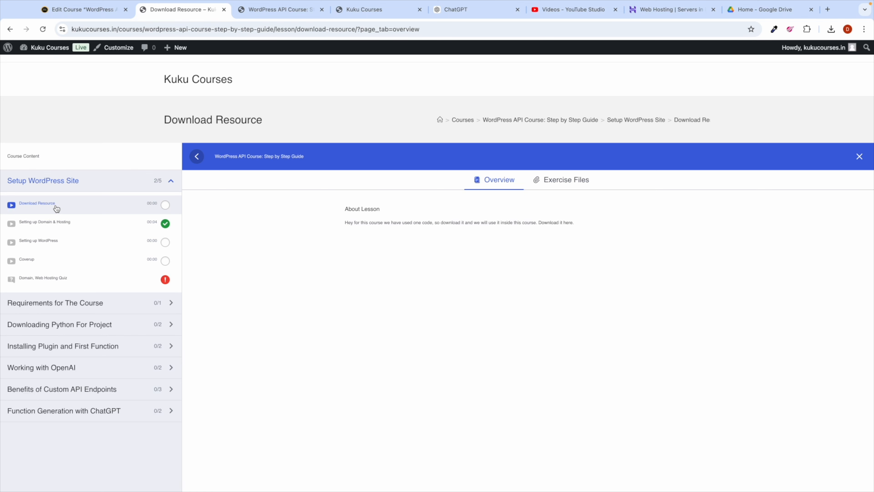
click(552, 223)
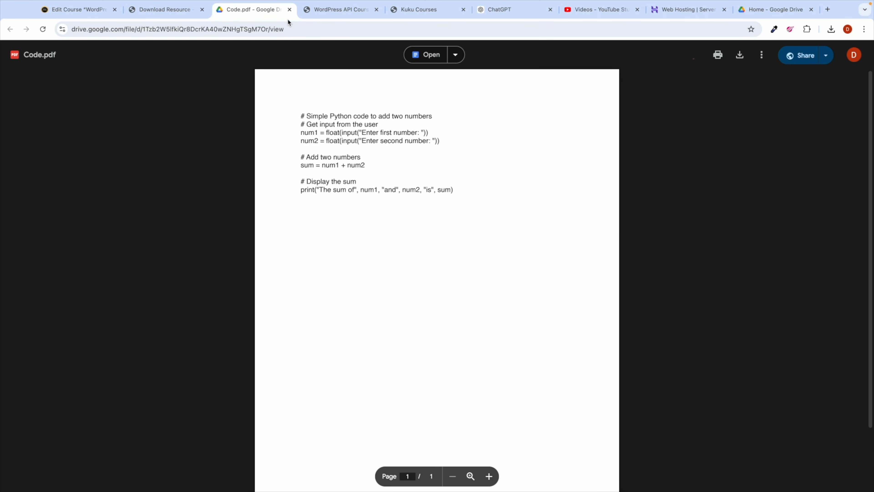
click(290, 10)
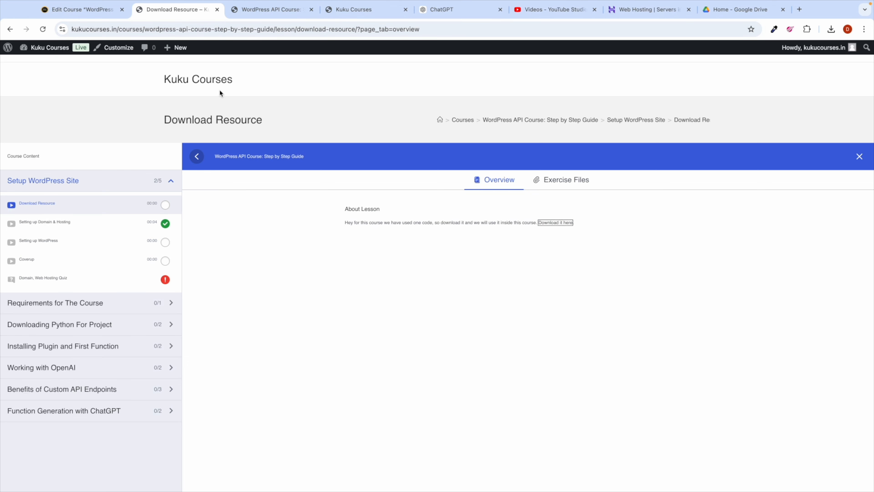
Step: Recheck the lesson's exercise files, then go to the Tutor LMS Courses list
click(85, 10)
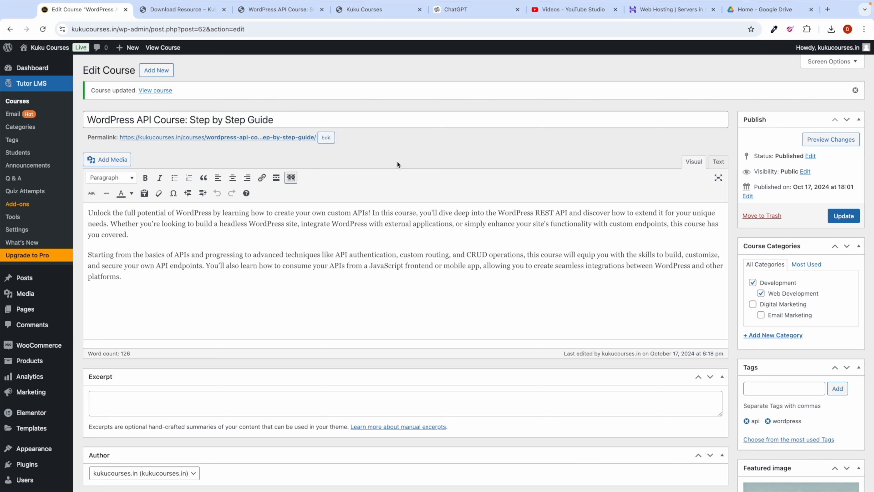
click(179, 10)
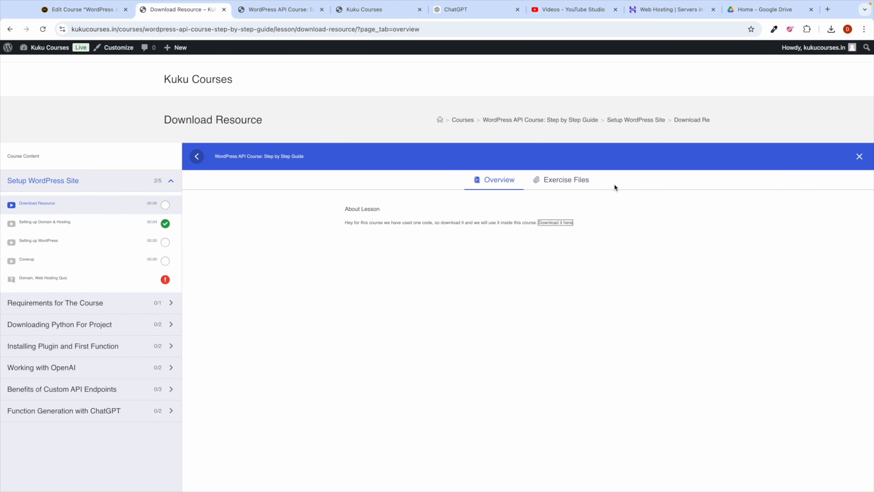
click(580, 183)
click(501, 180)
click(82, 10)
scroll(317, 294, down, 10)
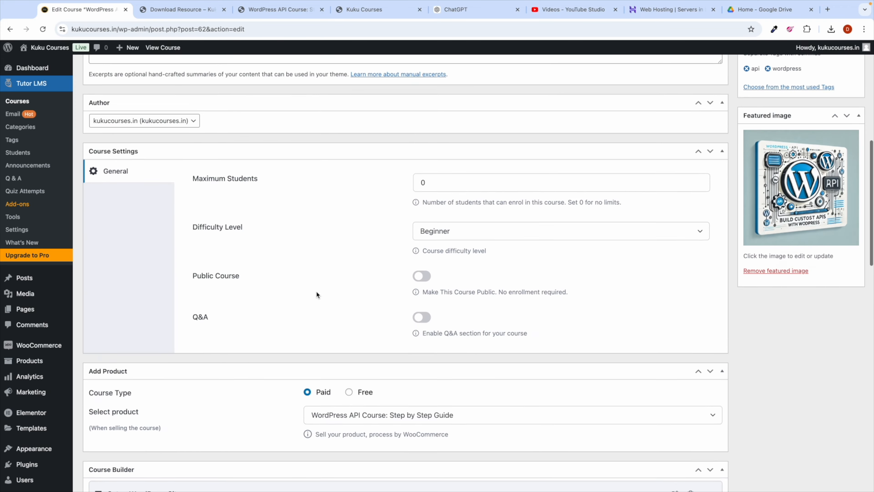
scroll(316, 291, down, 10)
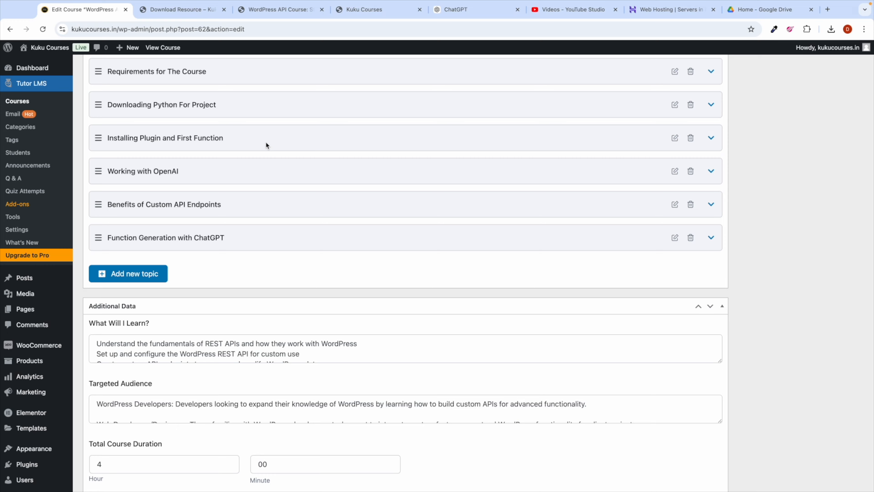
scroll(272, 214, down, 5)
scroll(272, 214, up, 15)
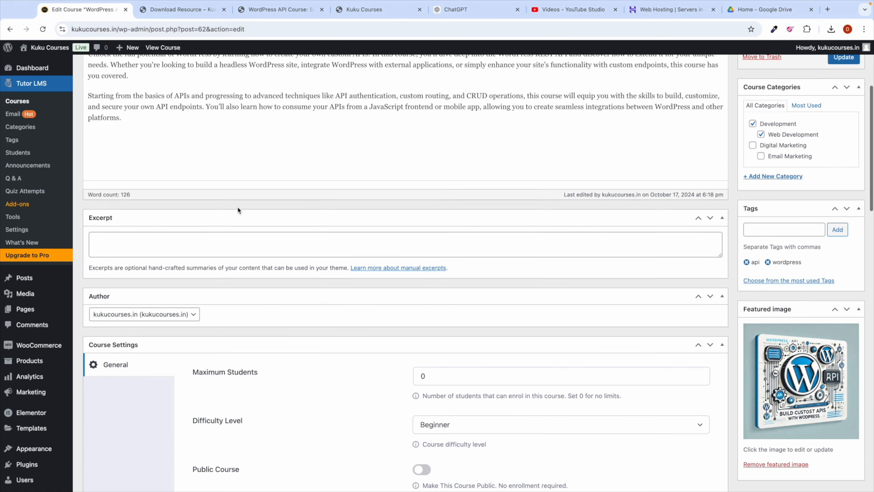
scroll(237, 206, up, 5)
click(19, 101)
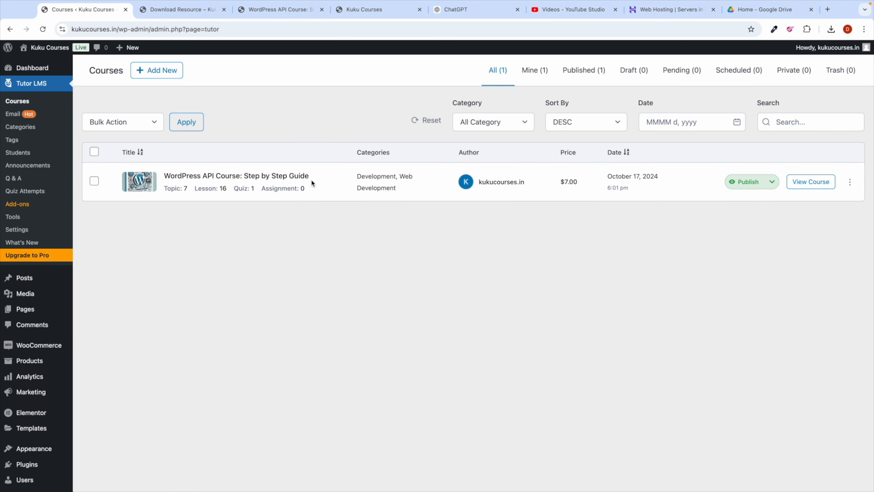
Step: Create a new course titled 'Mautic Email marketing Masterclass'
click(181, 9)
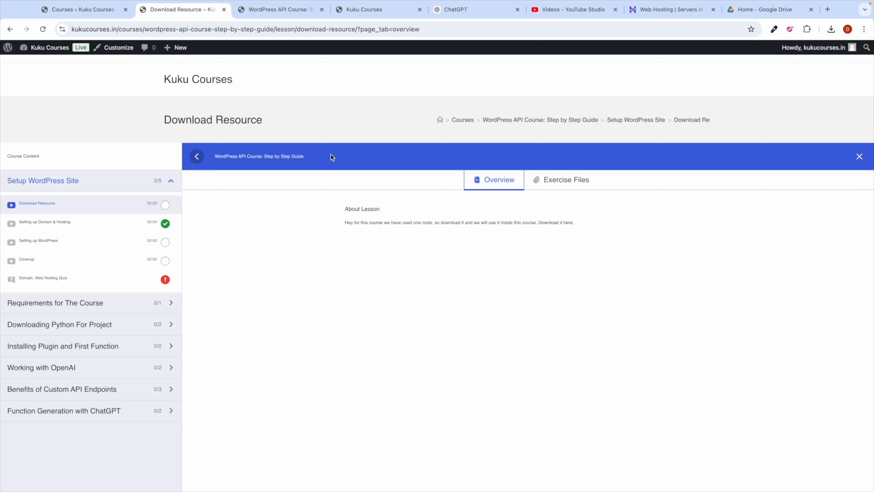
click(105, 15)
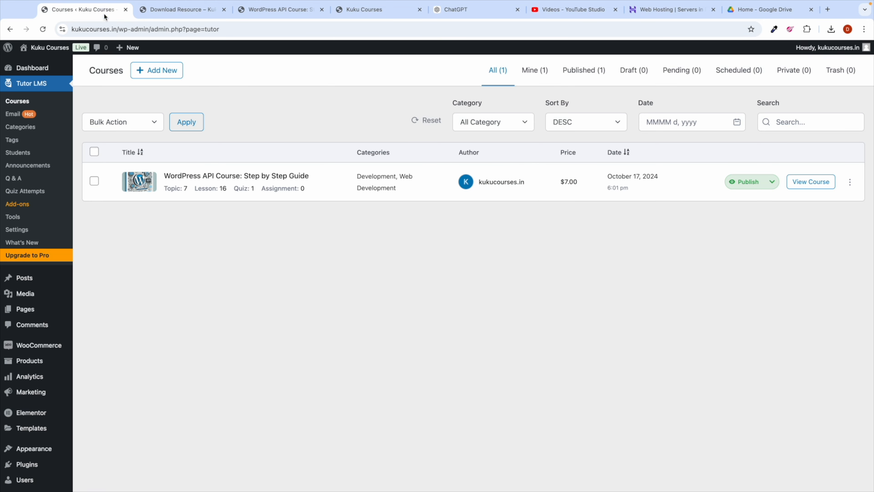
click(158, 71)
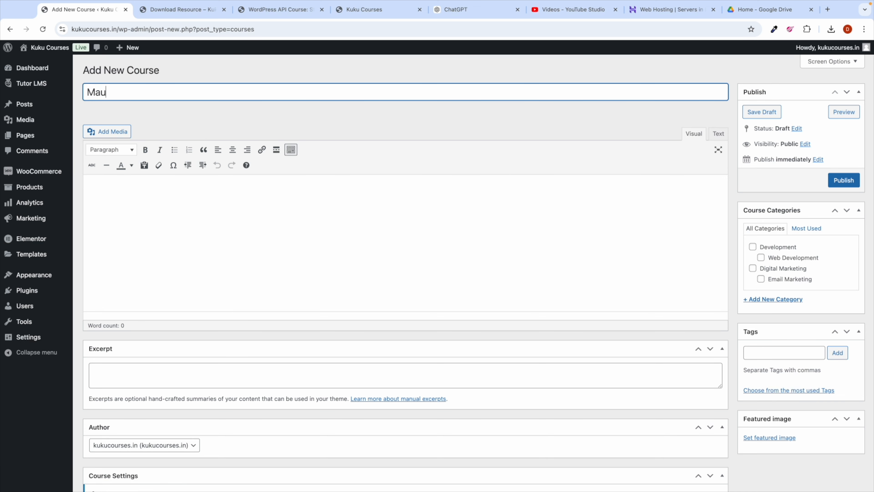
text(Mautic Email marketing Masterclass)
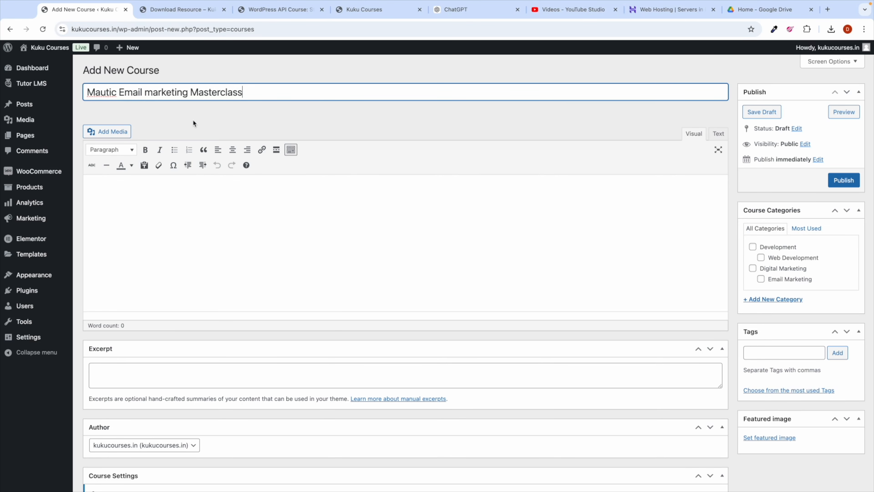
click(231, 122)
Step: Save the course as a draft and select its title for copying
click(261, 206)
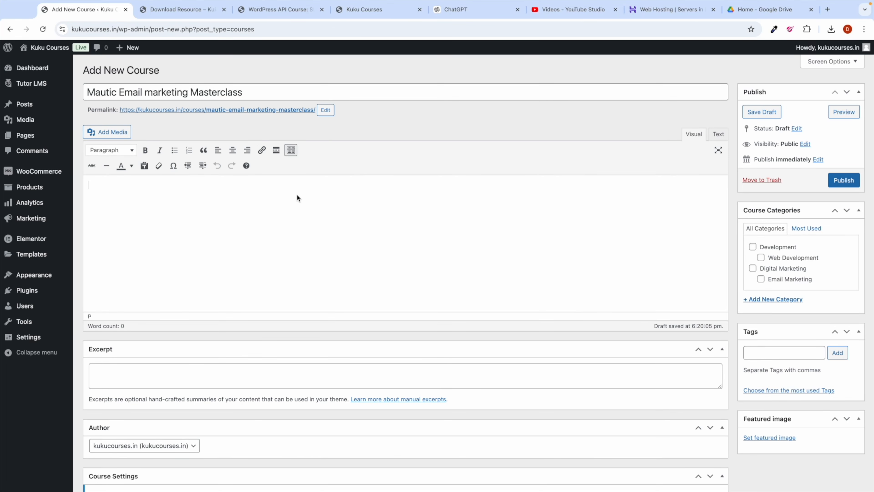
scroll(657, 264, down, 4)
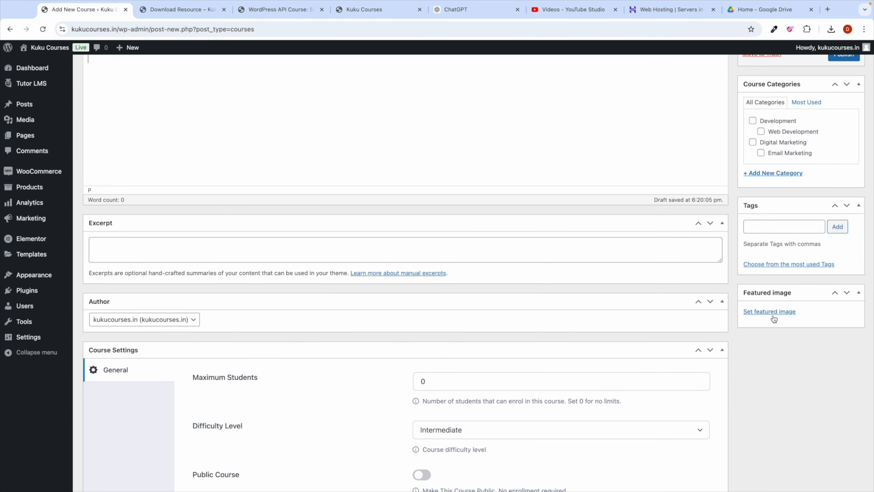
scroll(302, 269, up, 4)
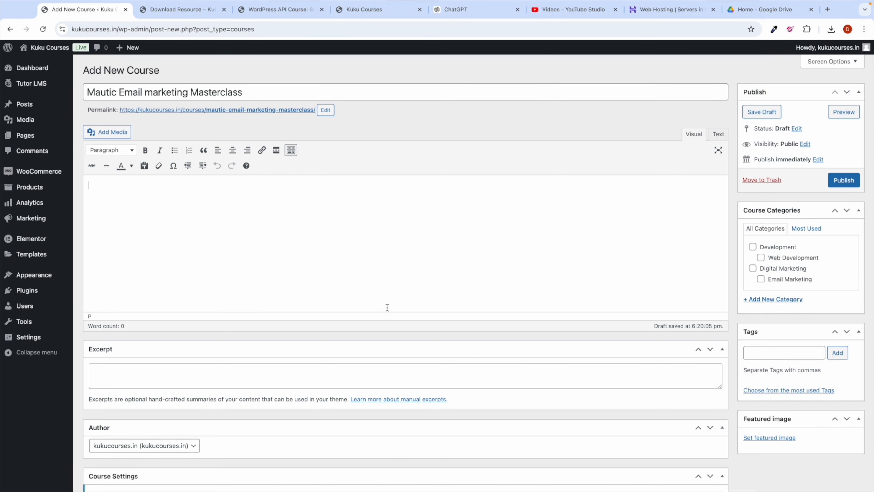
scroll(387, 308, down, 5)
scroll(551, 199, up, 5)
click(765, 115)
click(333, 116)
key(ctrl+a)
key(super+c)
scroll(183, 145, down, 3)
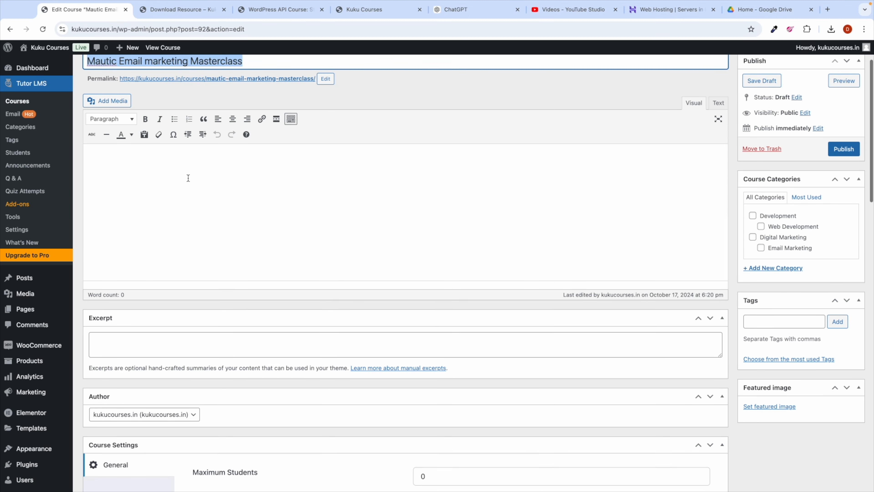
Step: Publish a For Tutor WooCommerce product 'Mautic Email marketing Masterclass' with regular price 4
mouse_move(43, 362)
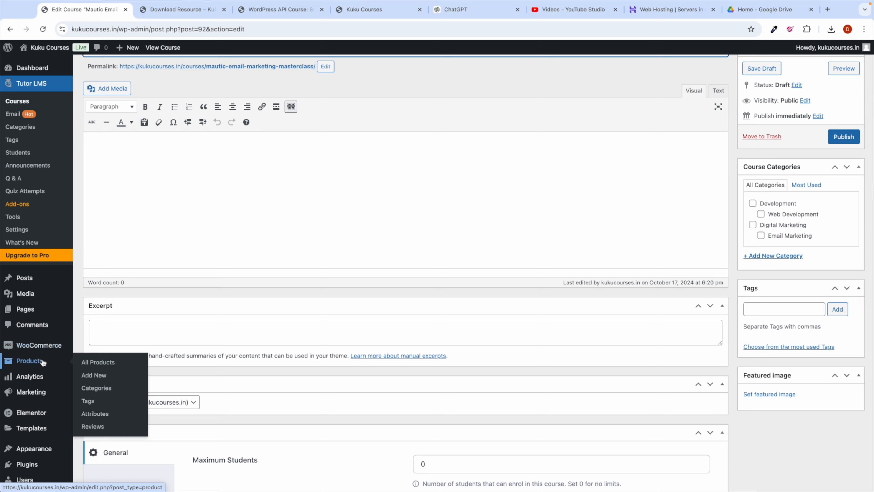
click(96, 361)
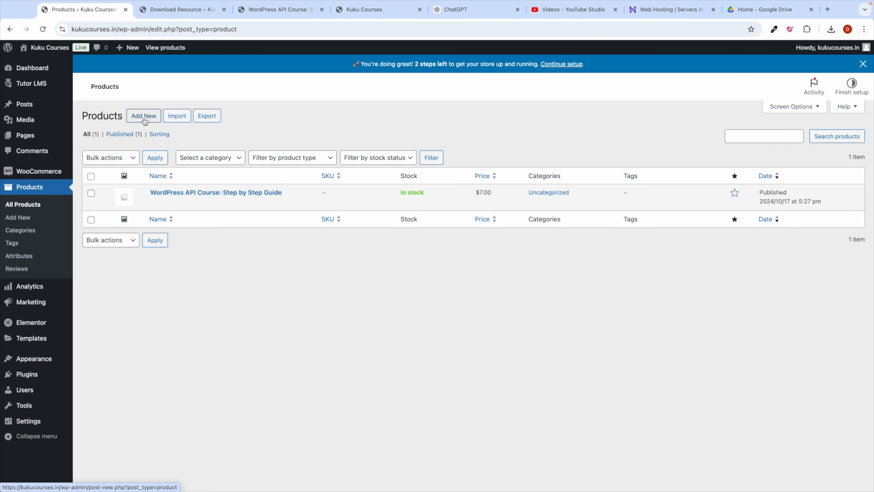
click(144, 116)
key(super+v)
scroll(326, 216, down, 4)
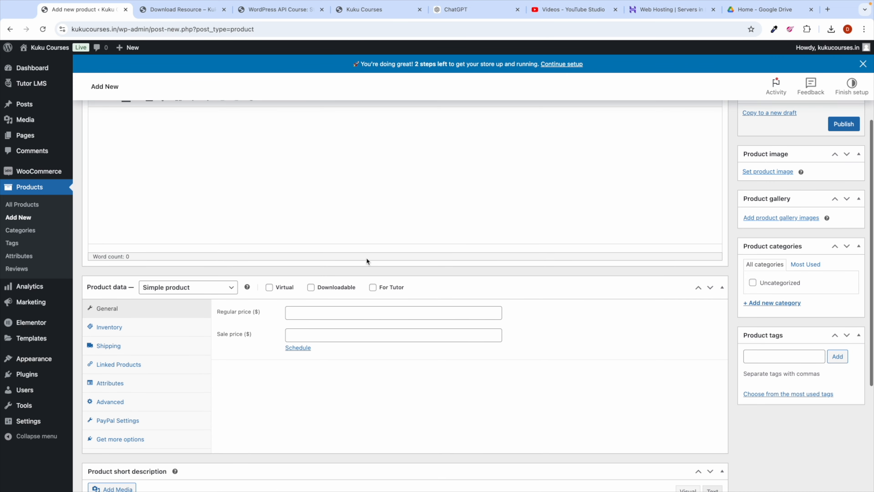
click(373, 288)
click(311, 314)
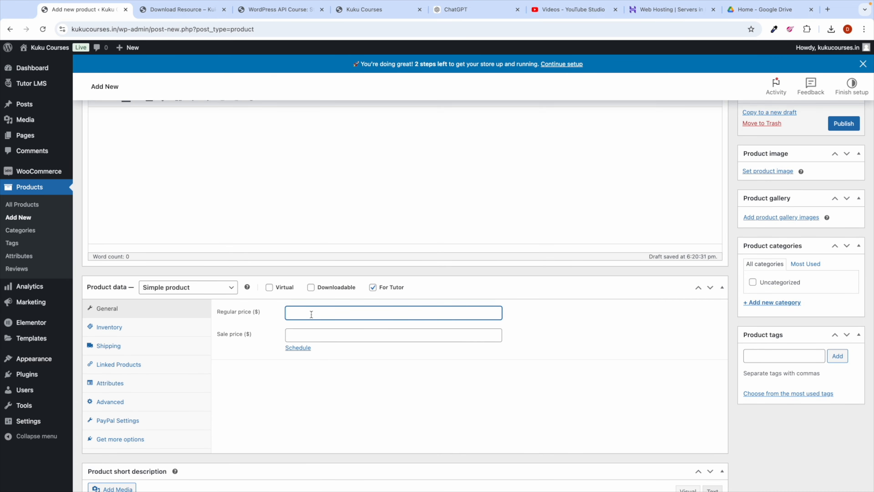
scroll(654, 242, up, 2)
click(844, 190)
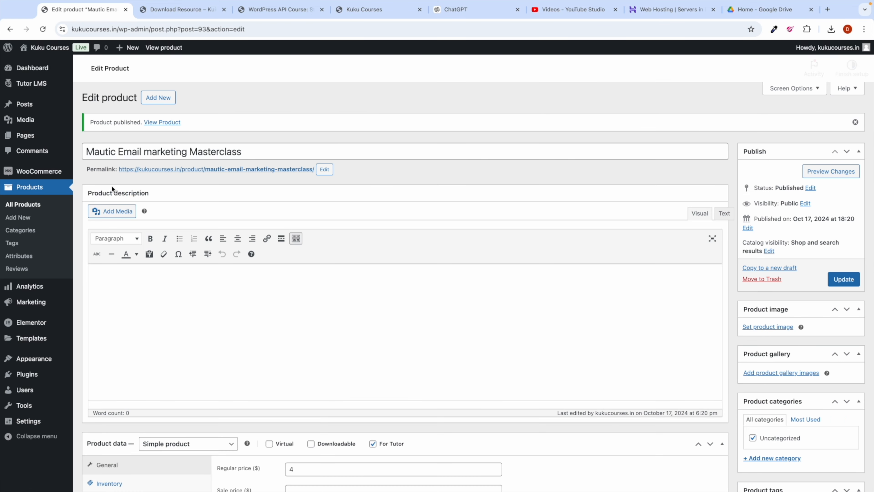
Step: Make the Mautic course paid and link it to the Mautic Email marketing Masterclass product
mouse_move(38, 90)
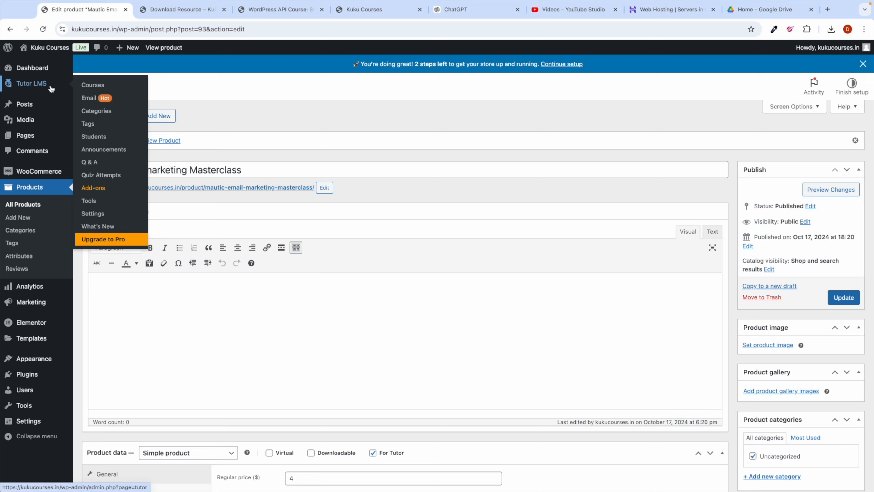
click(86, 90)
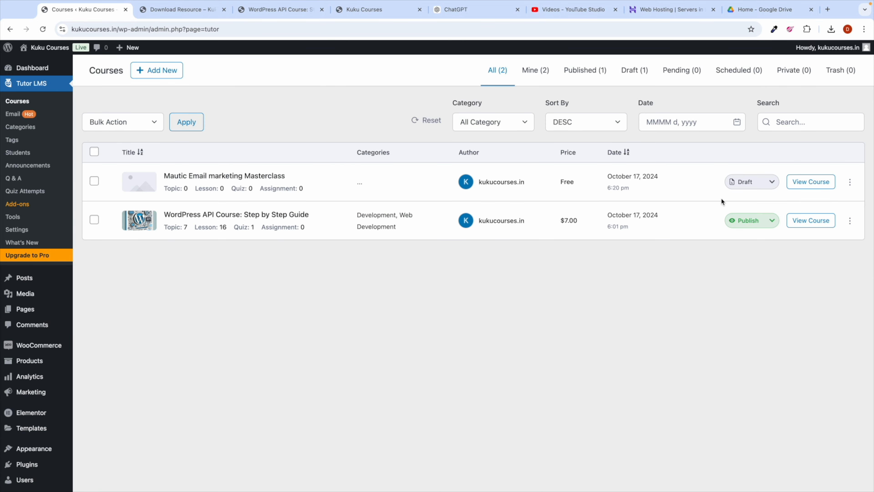
click(850, 181)
click(829, 197)
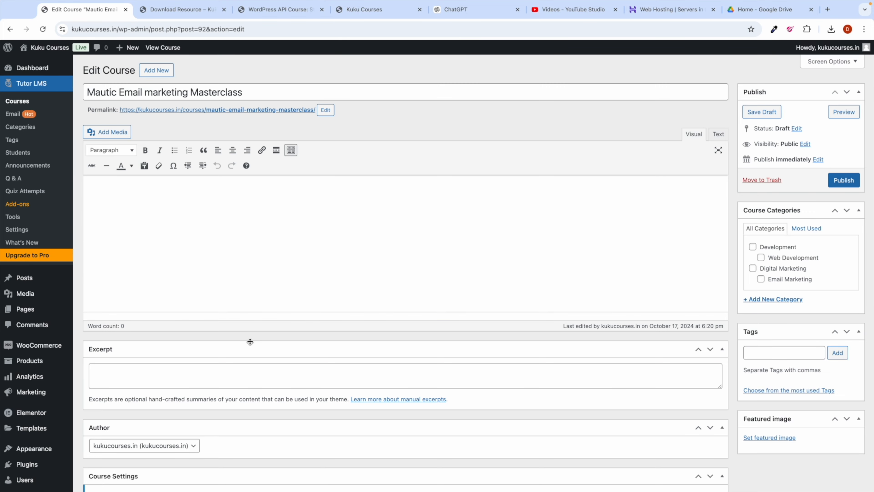
scroll(248, 342, down, 10)
click(309, 263)
click(333, 285)
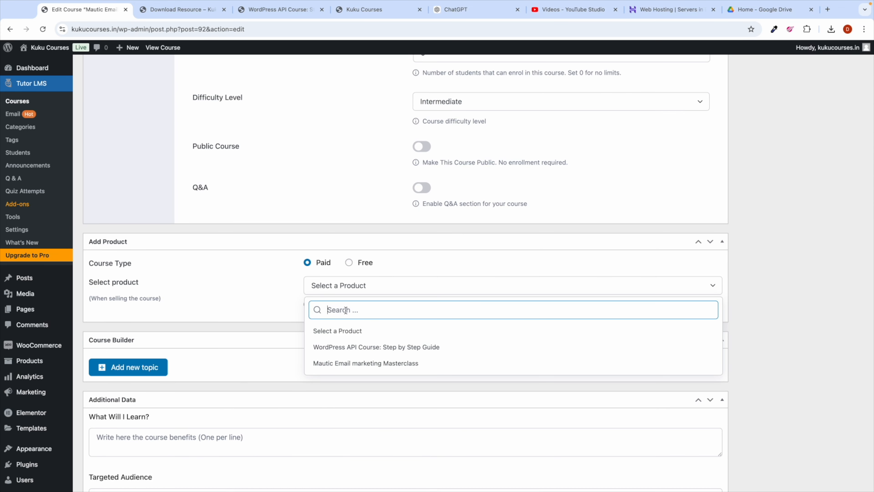
text(mau)
click(351, 331)
scroll(502, 313, up, 15)
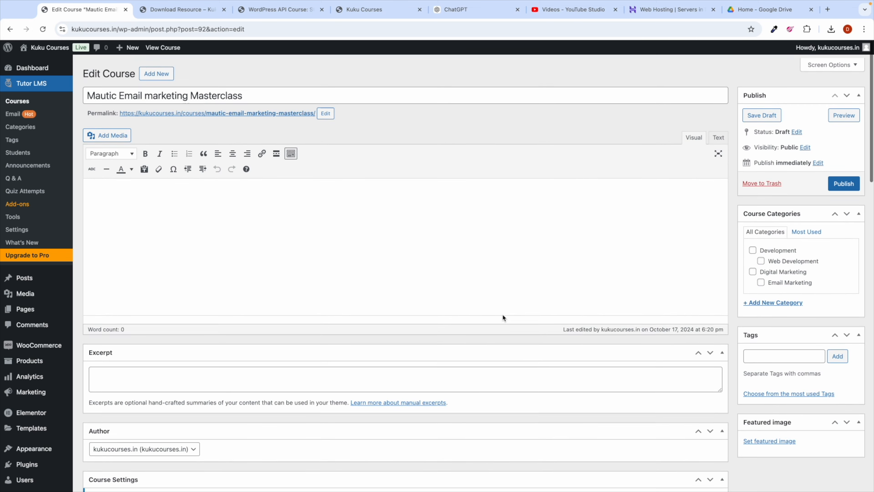
Step: Save the Mautic course draft and select the course page address
click(759, 112)
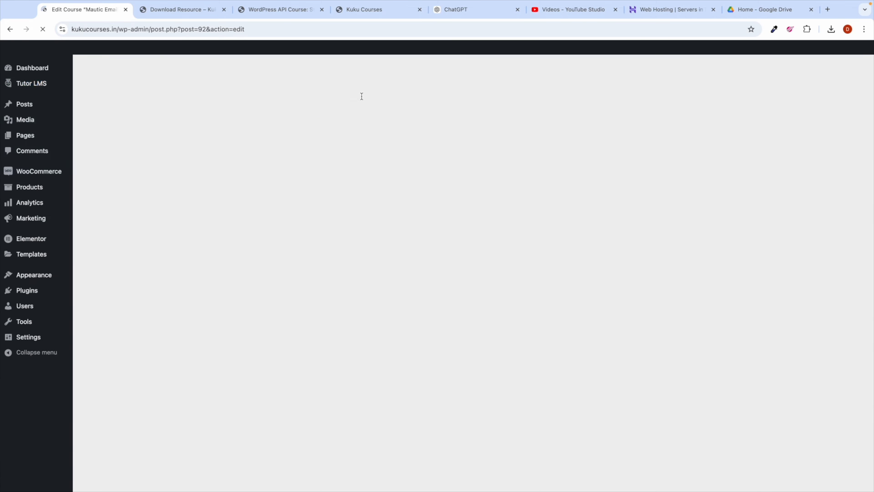
click(191, 14)
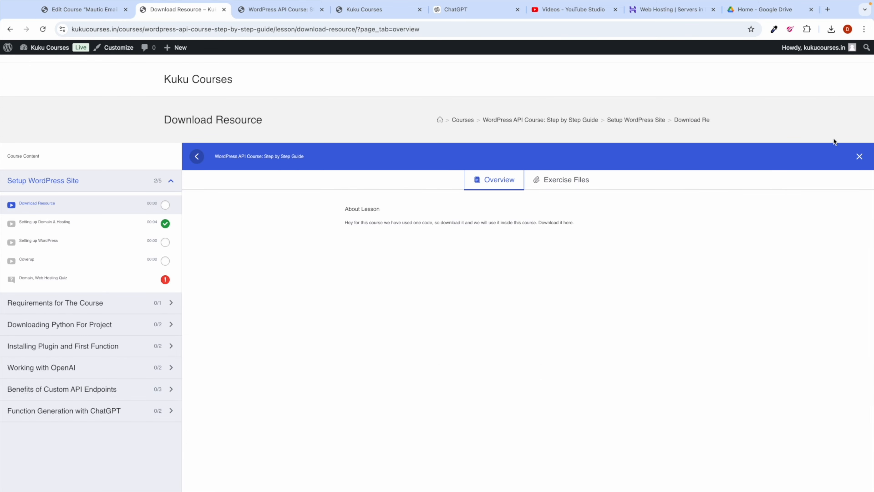
click(856, 160)
scroll(270, 232, down, 1)
scroll(271, 232, up, 1)
click(317, 28)
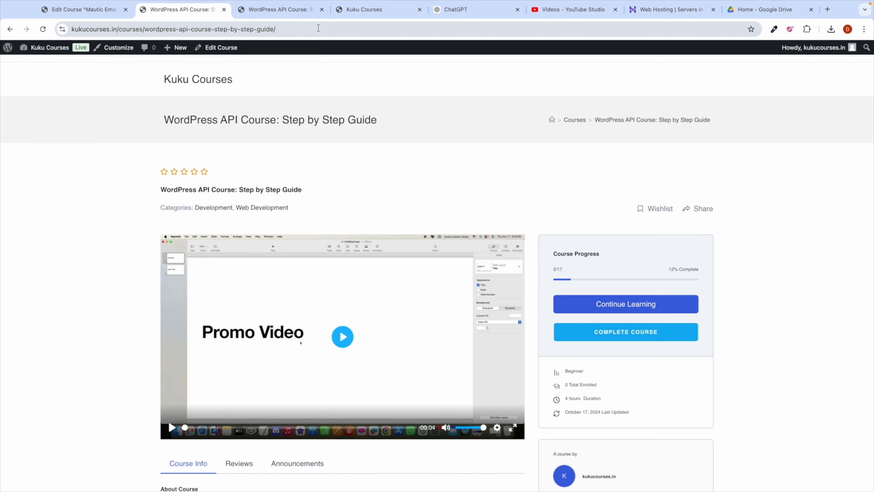
click(318, 28)
click(317, 27)
key(super+c)
Step: Test adding the course to the cart in an incognito window while logged out
click(864, 30)
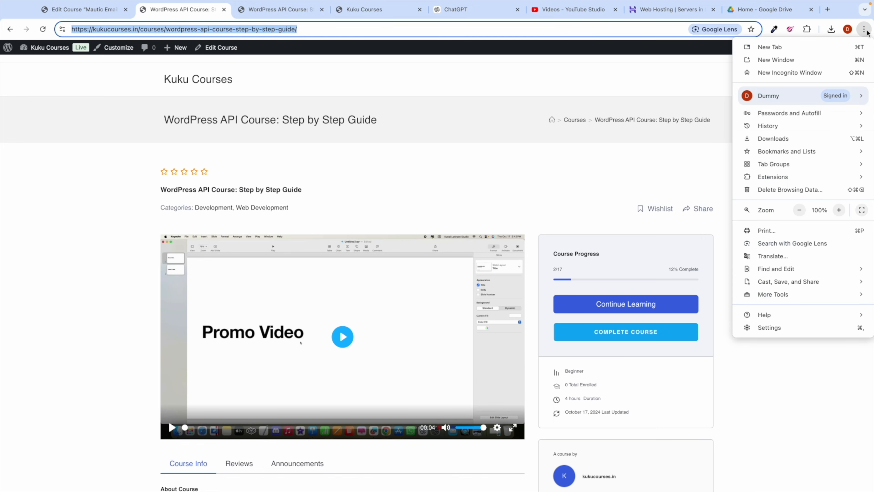
click(802, 68)
key(super+v)
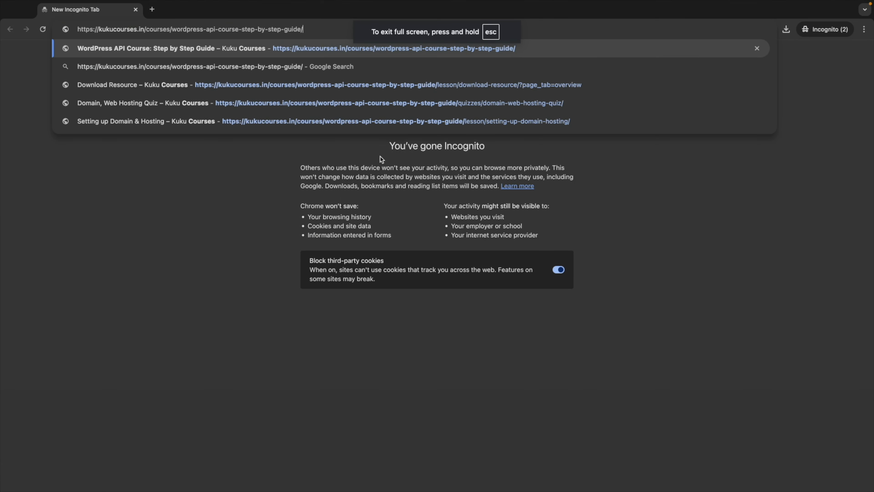
key(Return)
scroll(544, 269, down, 2)
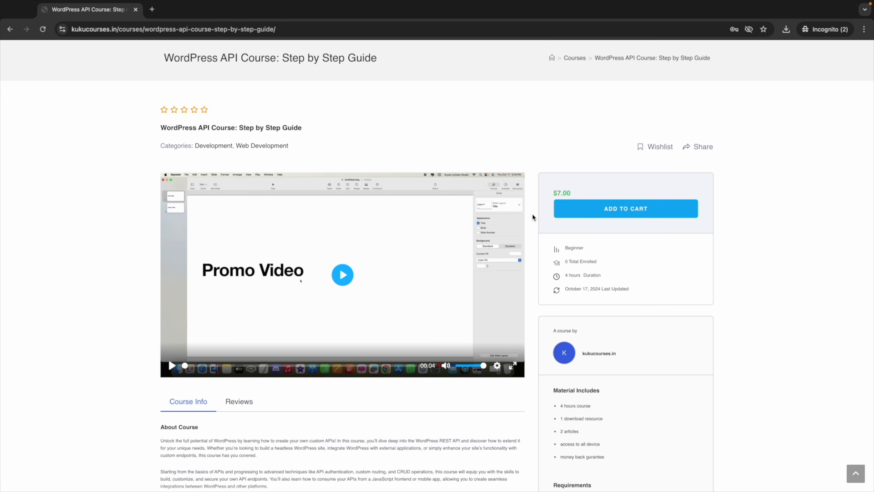
click(600, 213)
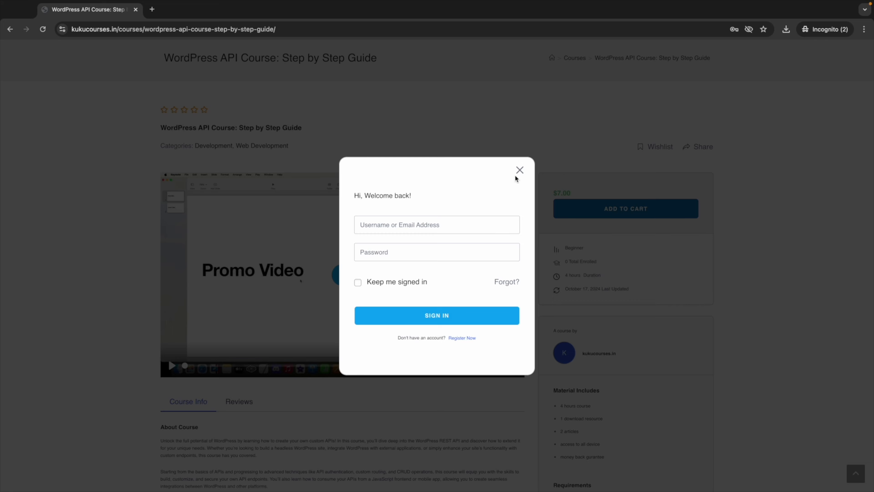
click(519, 170)
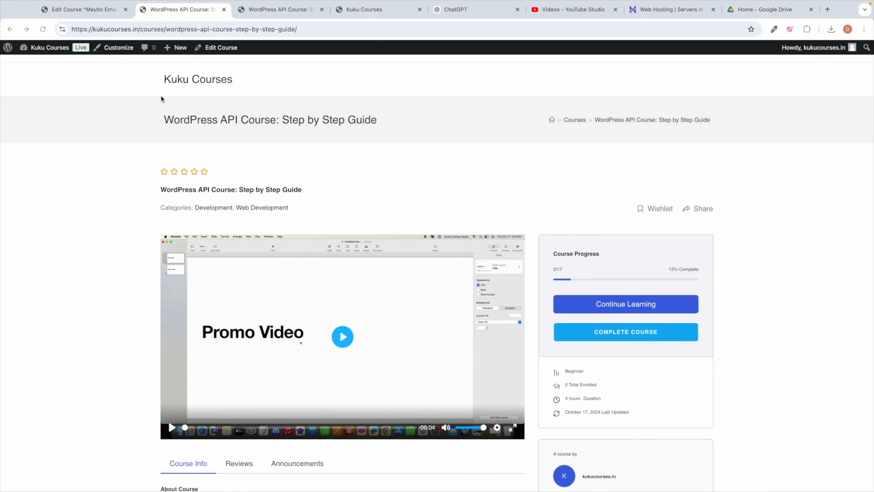
Step: Return to the WordPress dashboard, close the Gmail tab and start a fresh tab
click(84, 9)
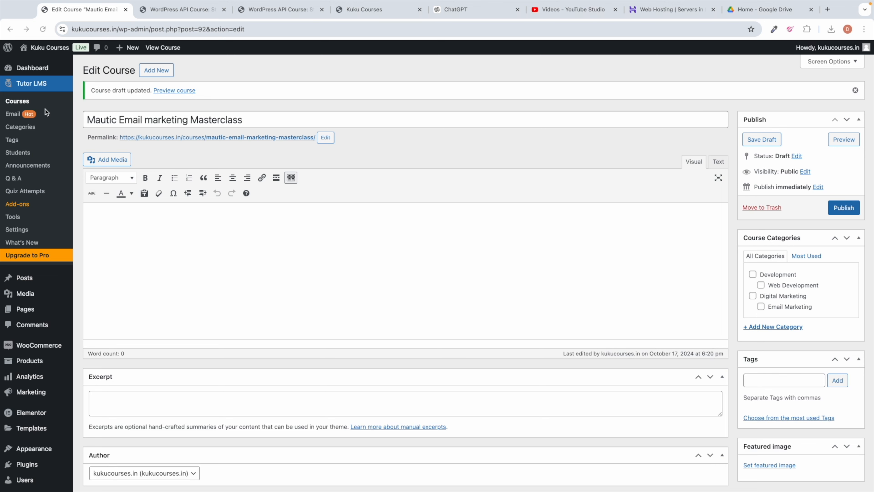
click(17, 101)
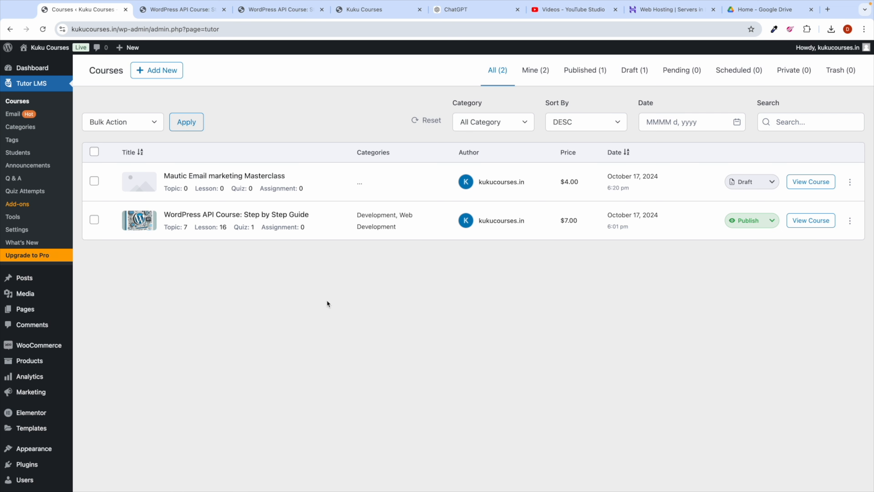
click(37, 68)
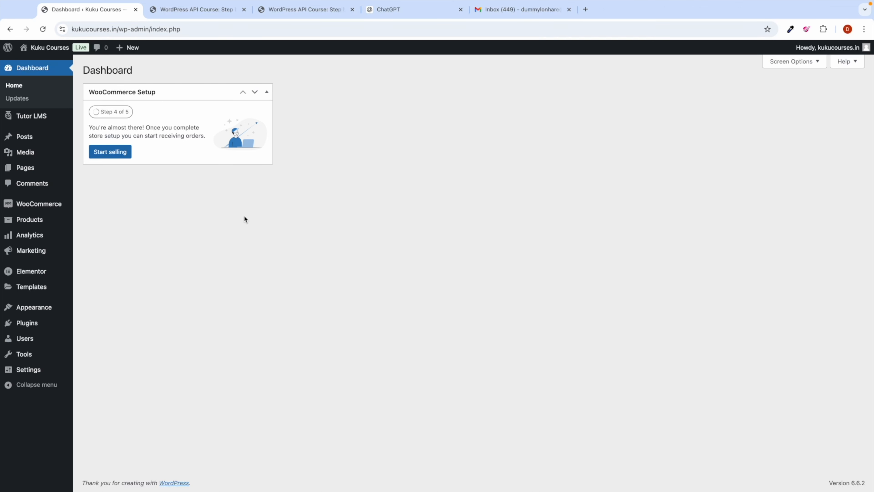
mouse_move(26, 169)
click(569, 10)
click(482, 9)
Step: Load apple.com, dismiss the region banner and go to the Mac page
text(apple.com)
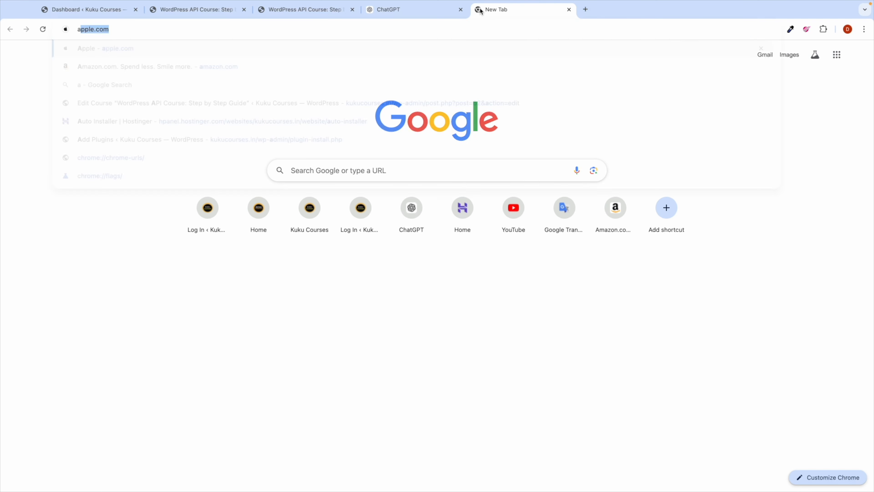
key(Return)
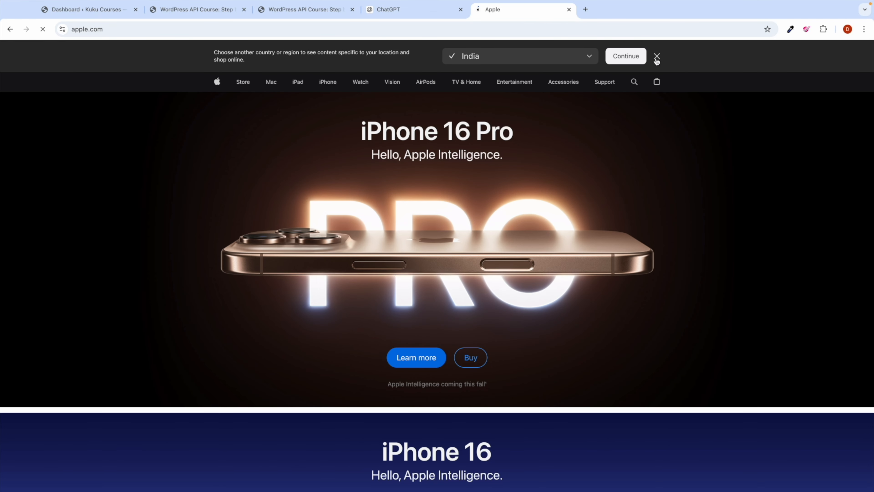
click(657, 59)
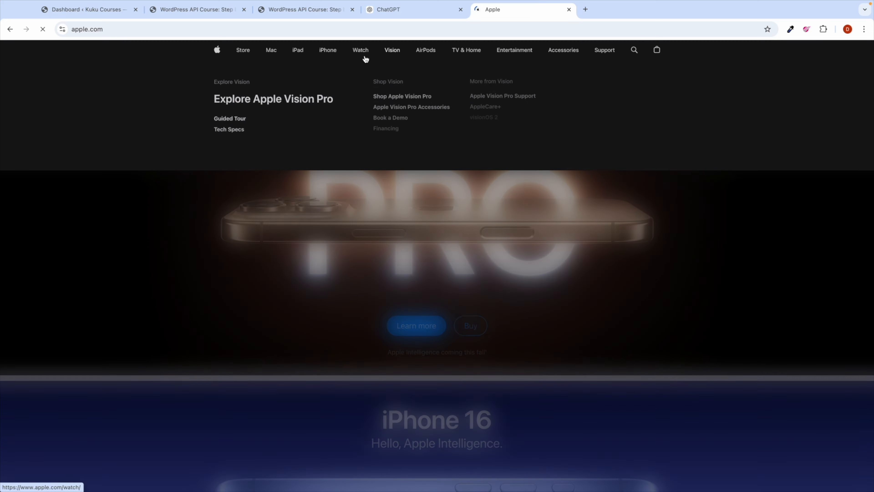
mouse_move(344, 57)
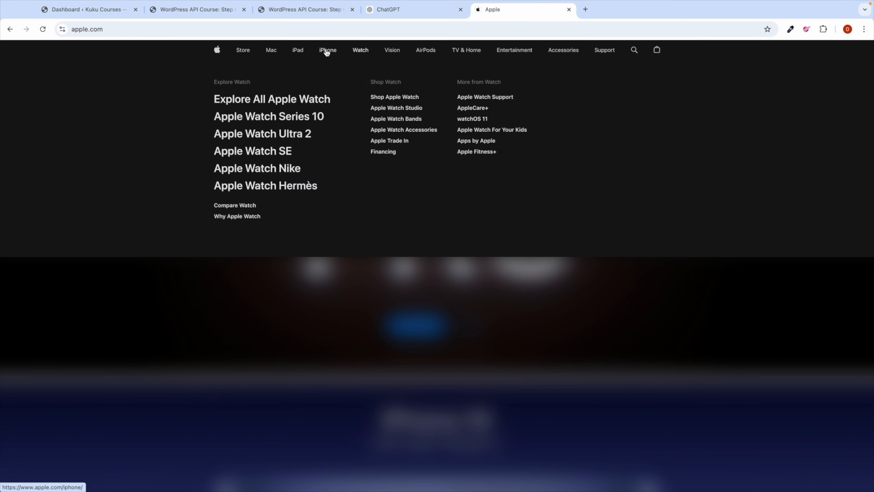
click(271, 52)
Step: Go from the Mac page to the Apple Watch page and browse it
double_click(113, 31)
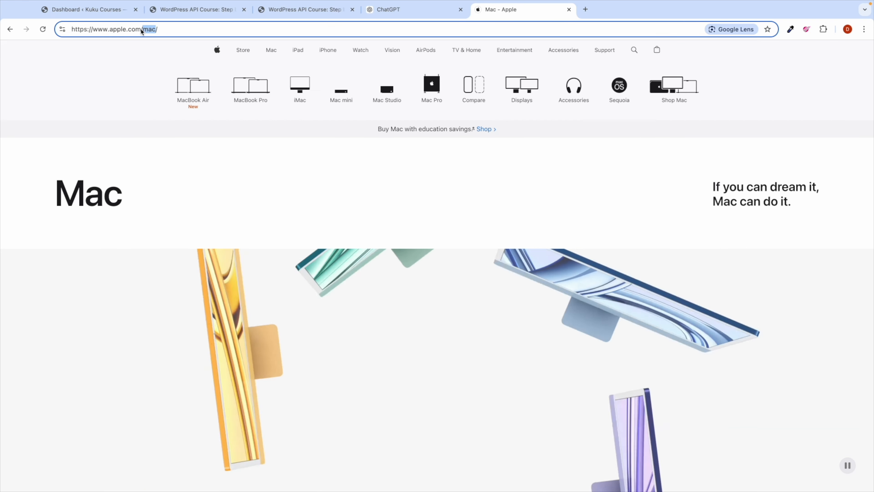
scroll(176, 212, down, 10)
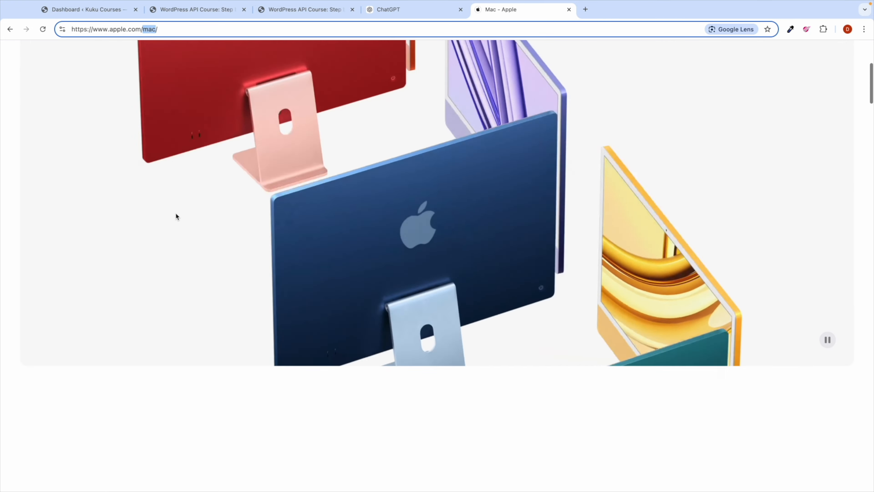
scroll(176, 214, up, 10)
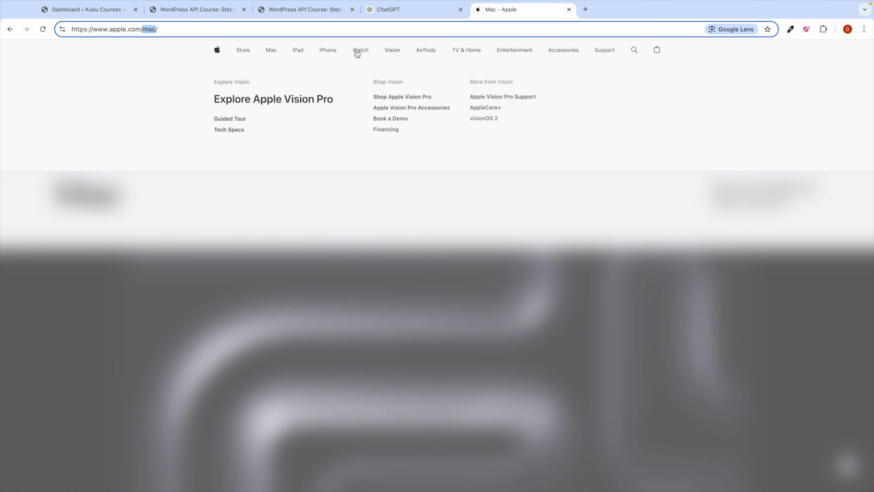
click(360, 51)
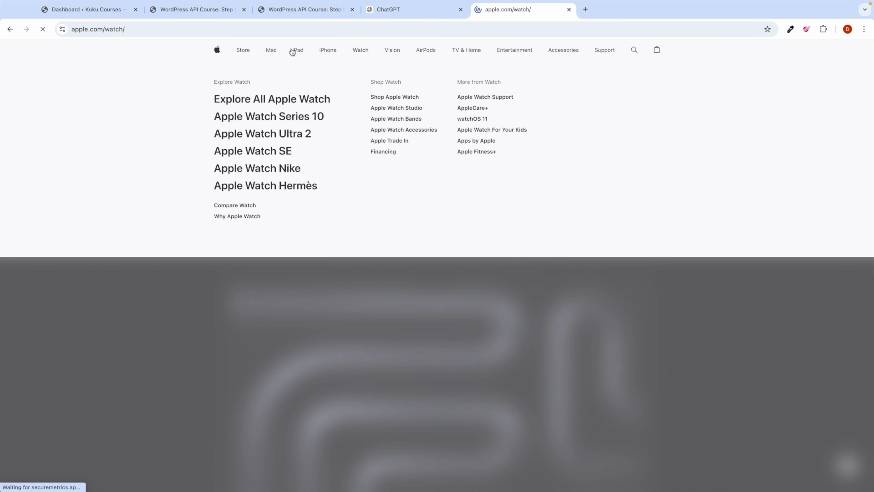
scroll(293, 245, down, 5)
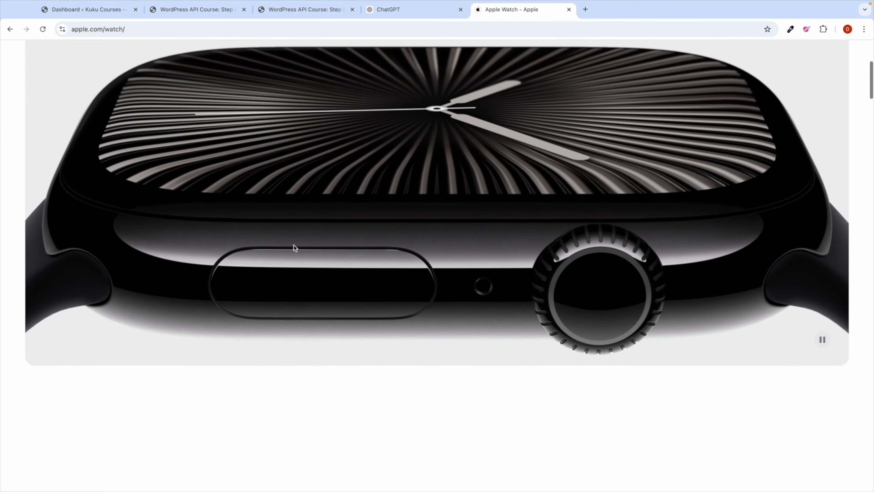
scroll(211, 145, up, 3)
Step: Create and publish two new pages titled 'Home' and 'Courses'
click(72, 11)
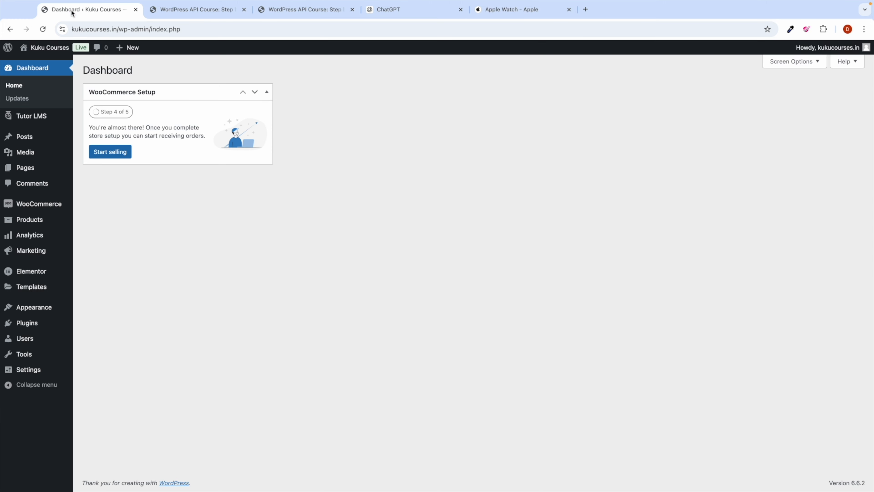
mouse_move(50, 168)
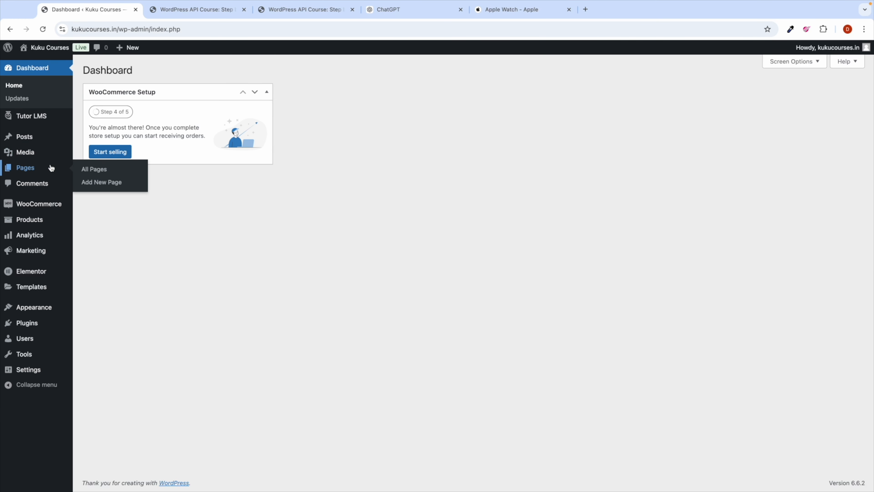
click(85, 170)
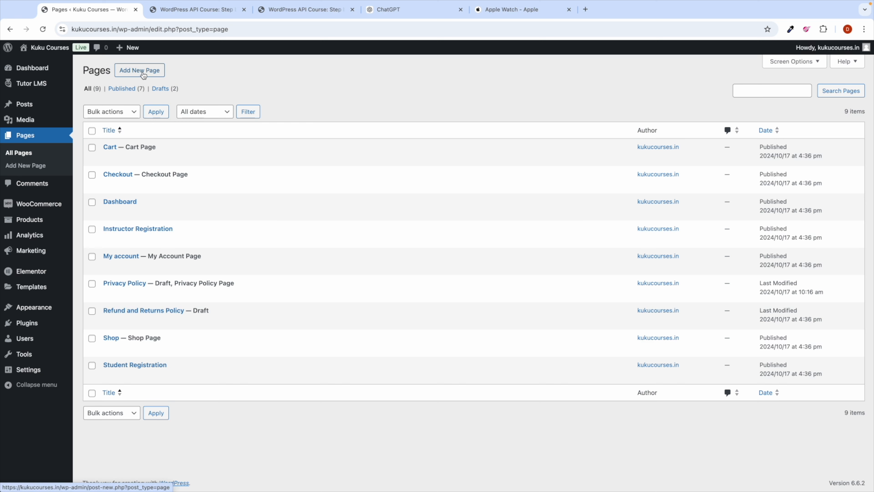
click(90, 90)
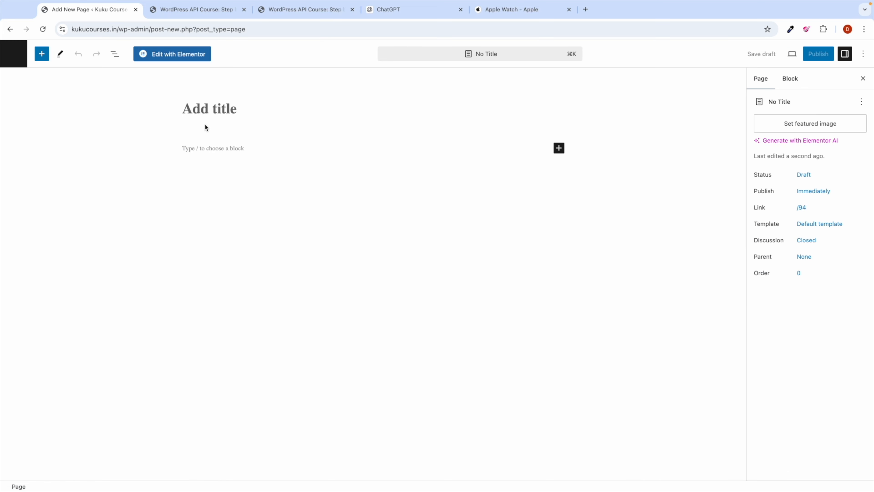
click(182, 124)
text(Home)
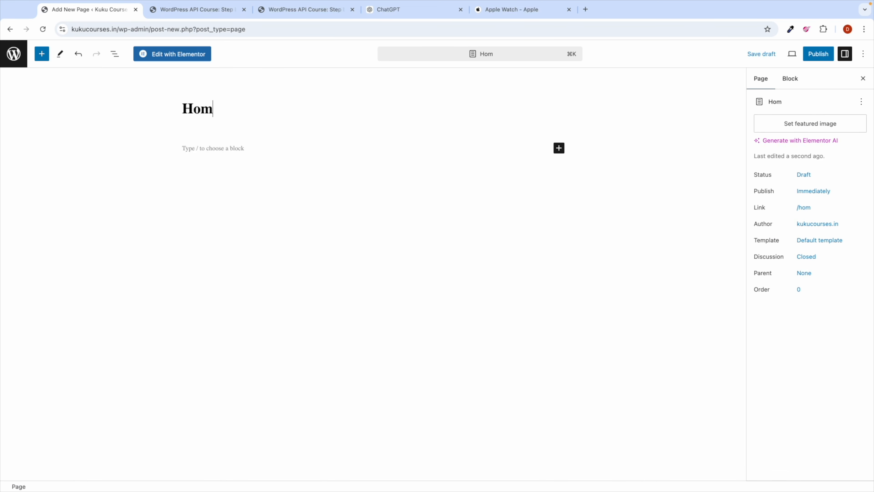
click(817, 55)
click(780, 54)
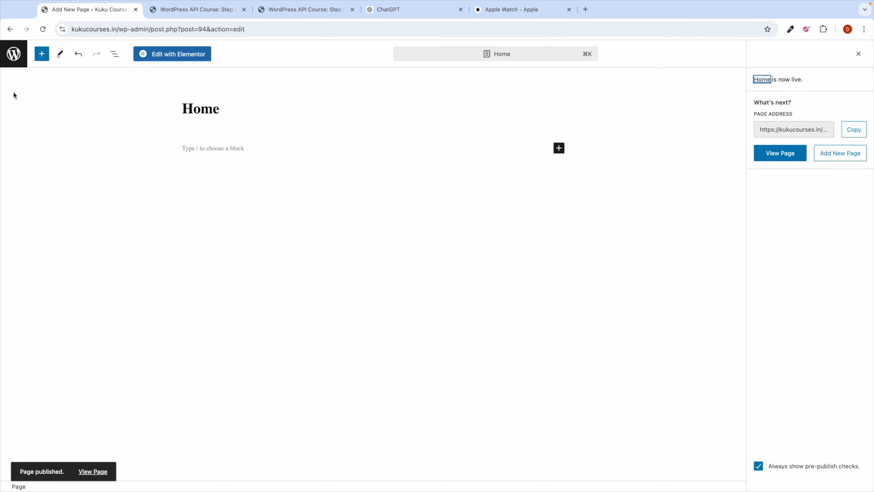
click(14, 55)
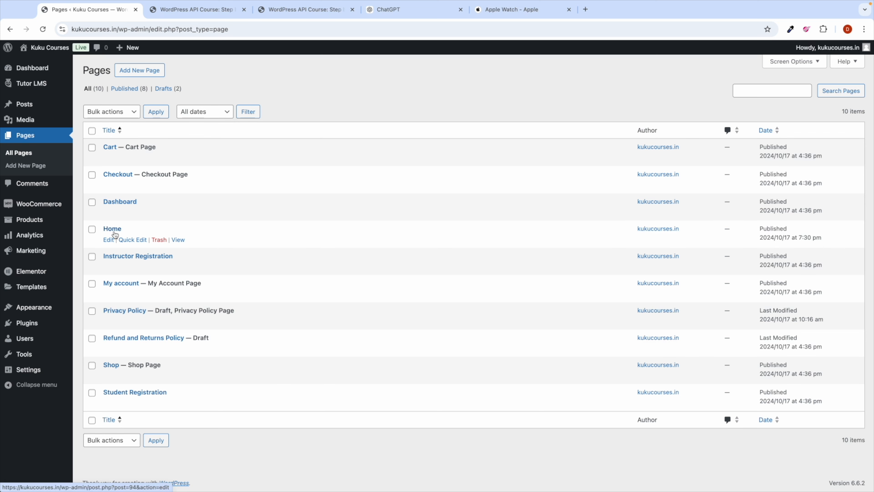
click(151, 71)
click(197, 110)
text(Courses)
click(825, 60)
click(783, 59)
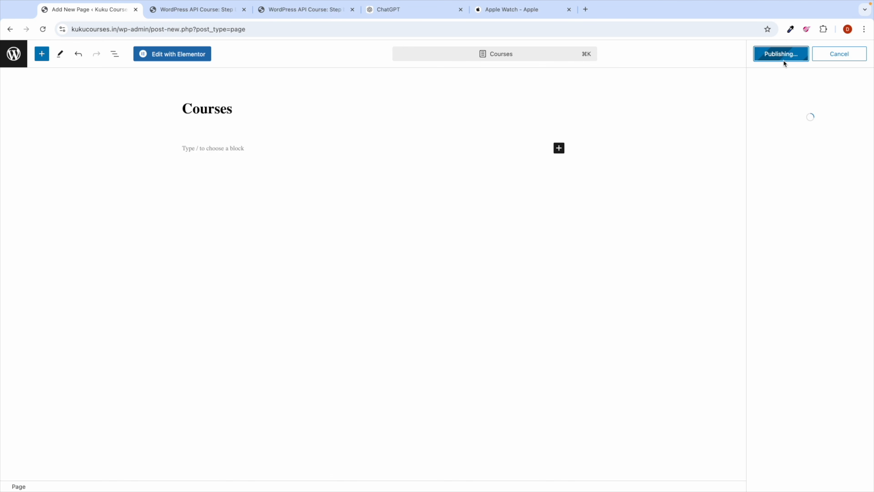
click(21, 59)
Step: Create and publish two more pages titled 'About' and 'Contact'
click(134, 75)
click(204, 100)
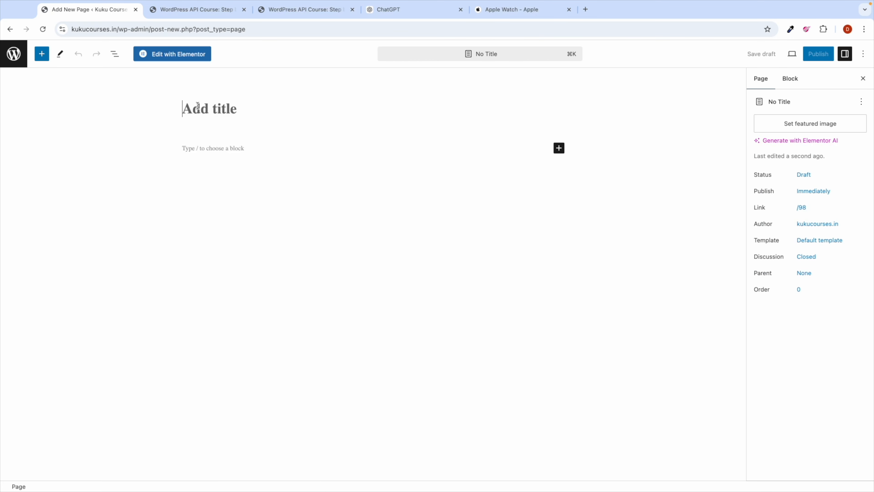
text(About)
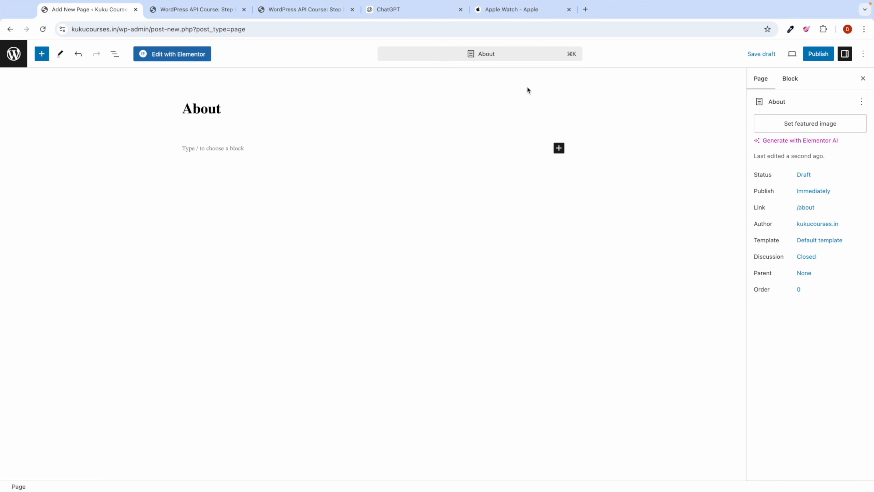
click(818, 53)
click(798, 54)
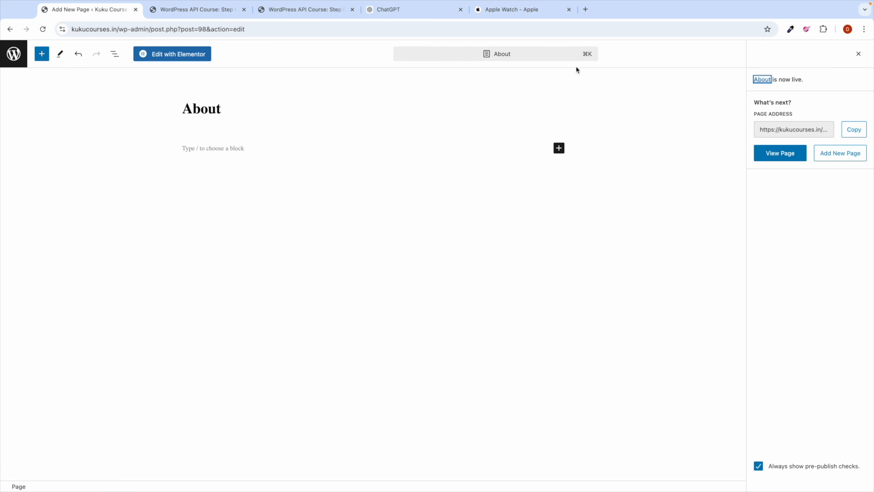
click(13, 54)
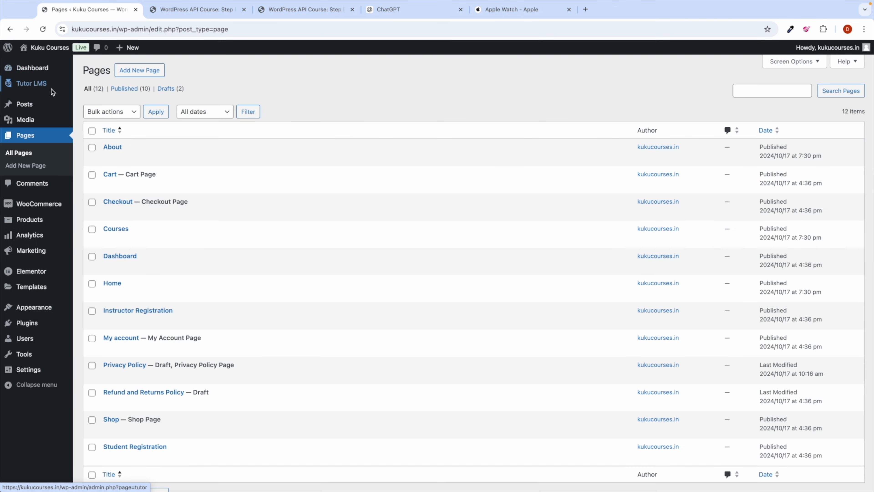
click(145, 72)
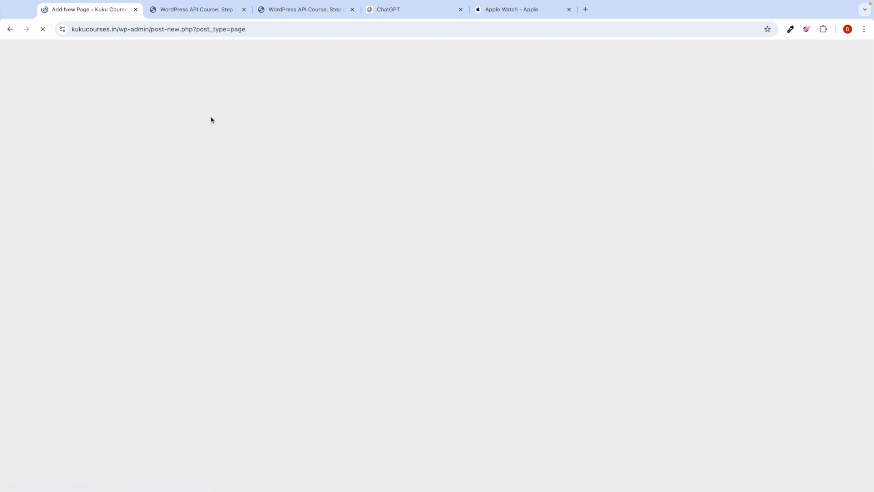
text(Contact)
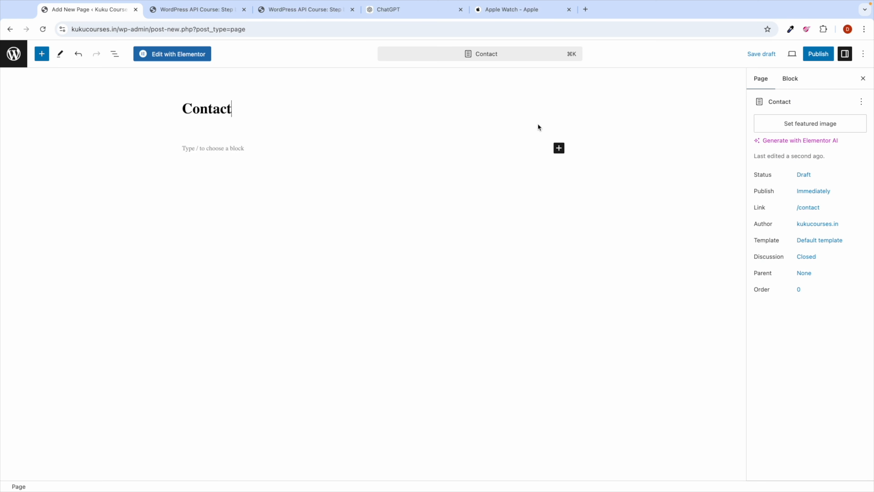
click(813, 59)
click(788, 55)
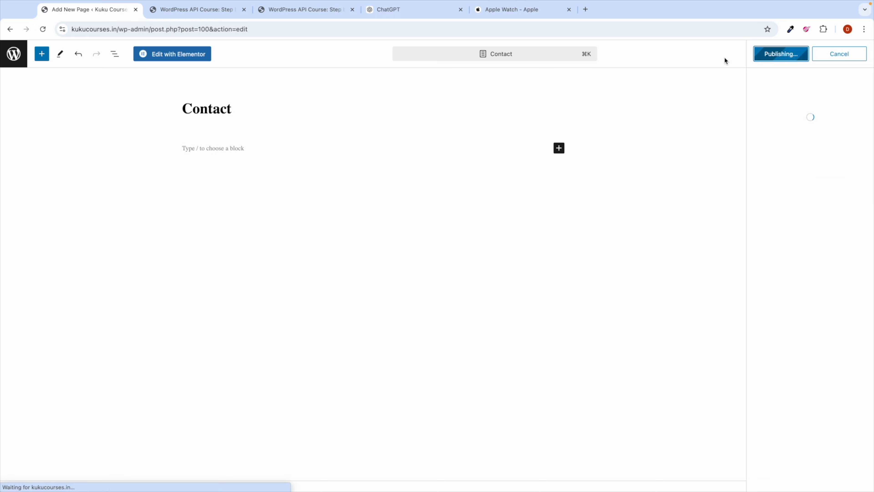
click(13, 59)
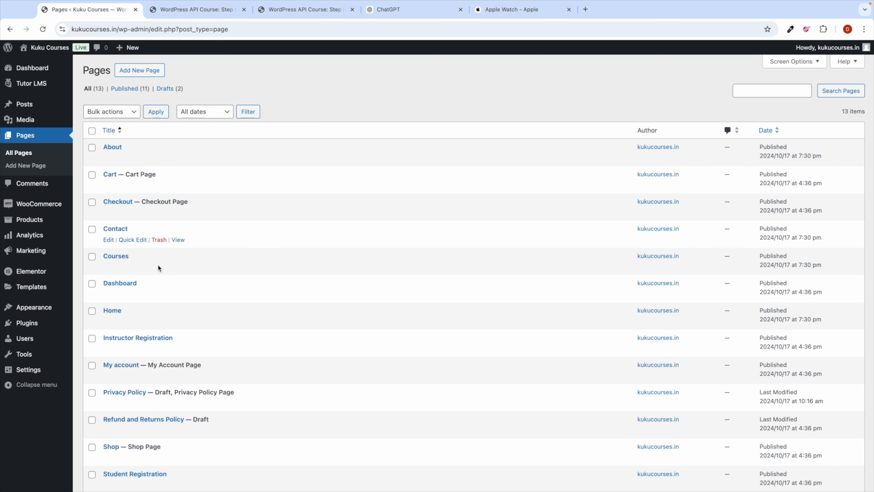
Step: Publish the Privacy Policy draft page
scroll(142, 373, down, 3)
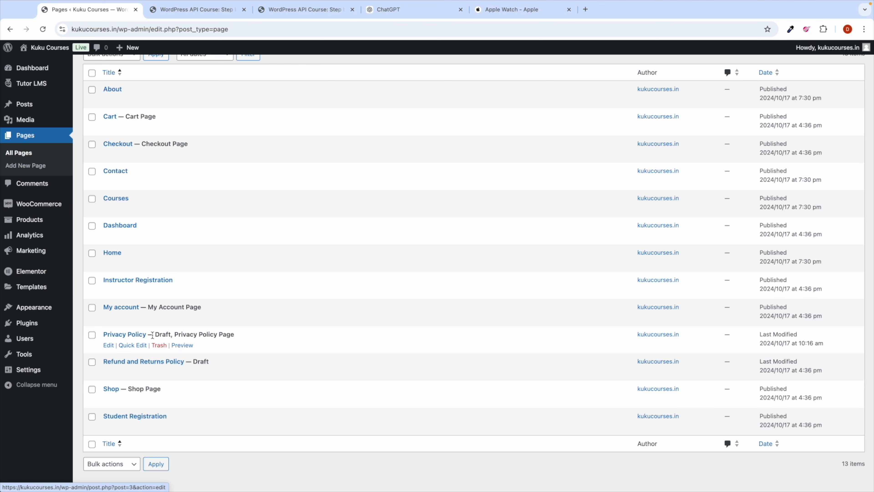
click(109, 345)
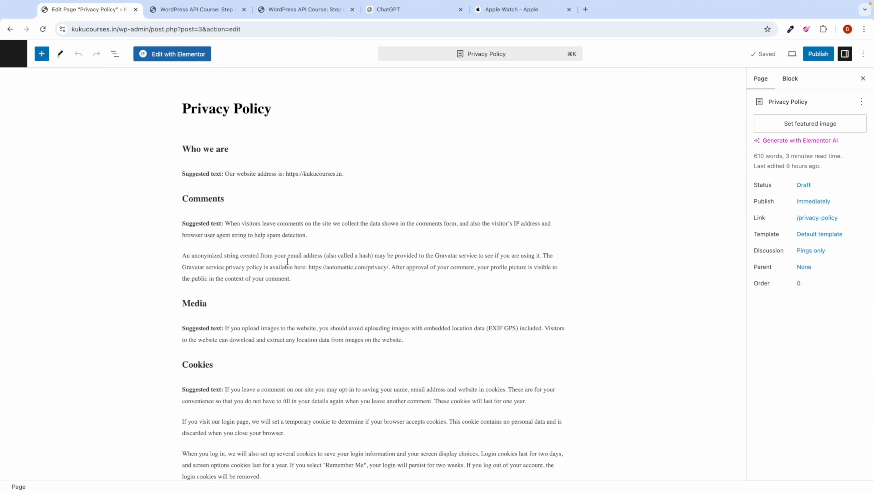
scroll(271, 296, down, 10)
scroll(271, 297, down, 7)
scroll(272, 297, up, 17)
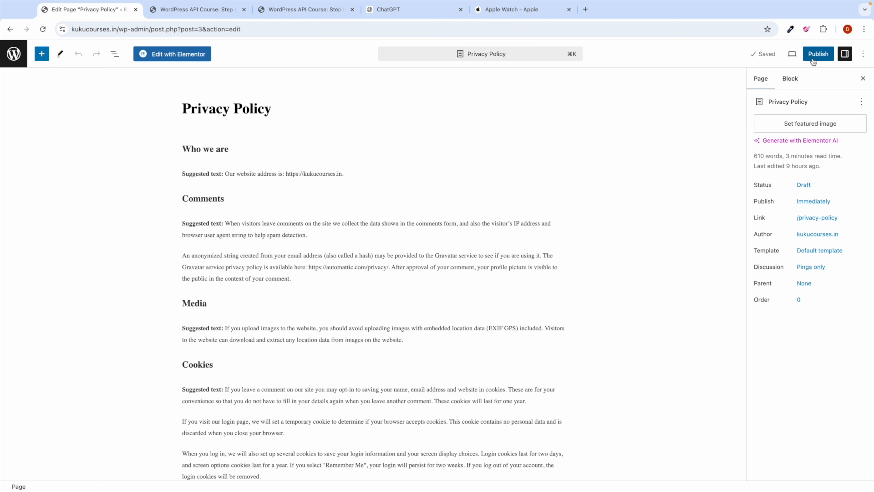
click(818, 54)
click(781, 57)
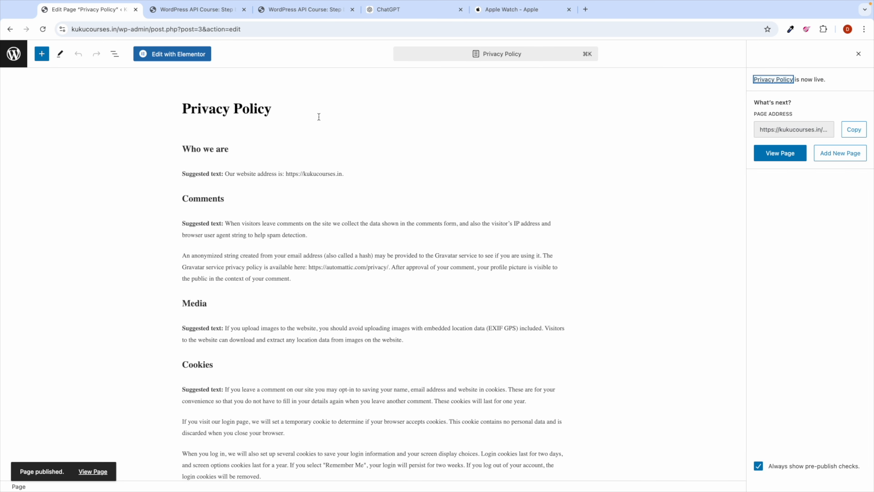
Step: Open the Refund and Returns Policy draft for editing from the Pages list
click(13, 54)
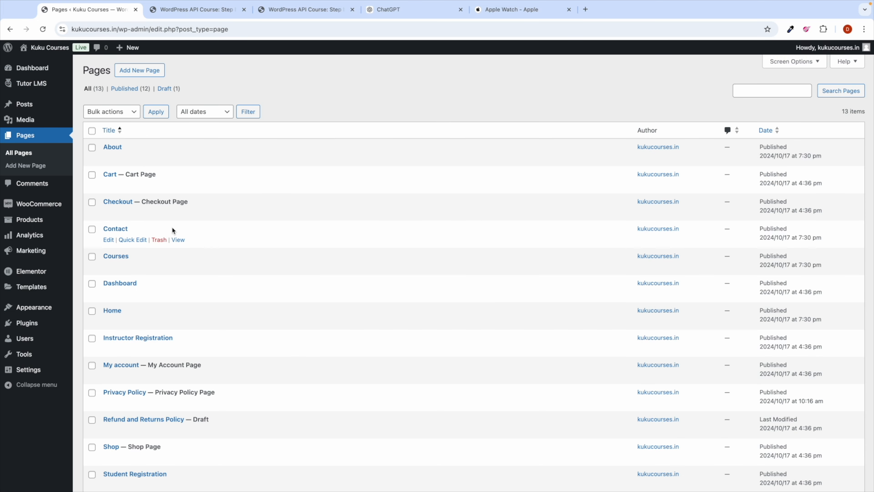
scroll(191, 381, down, 2)
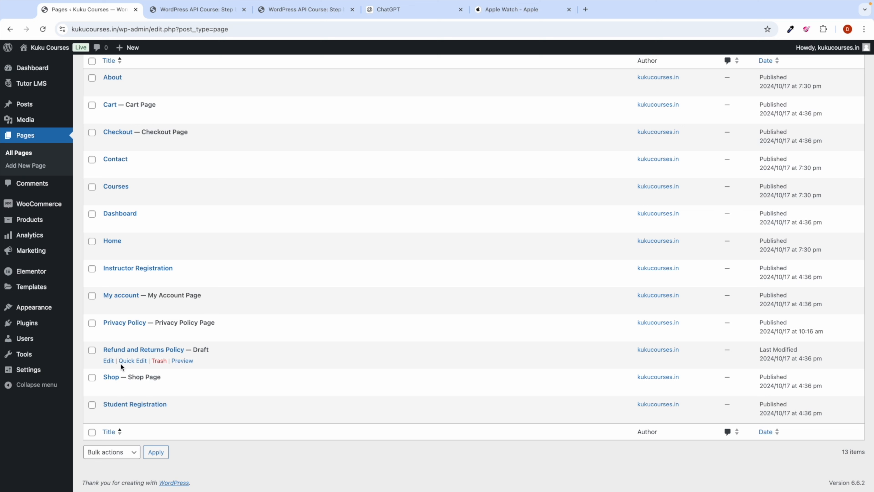
click(109, 361)
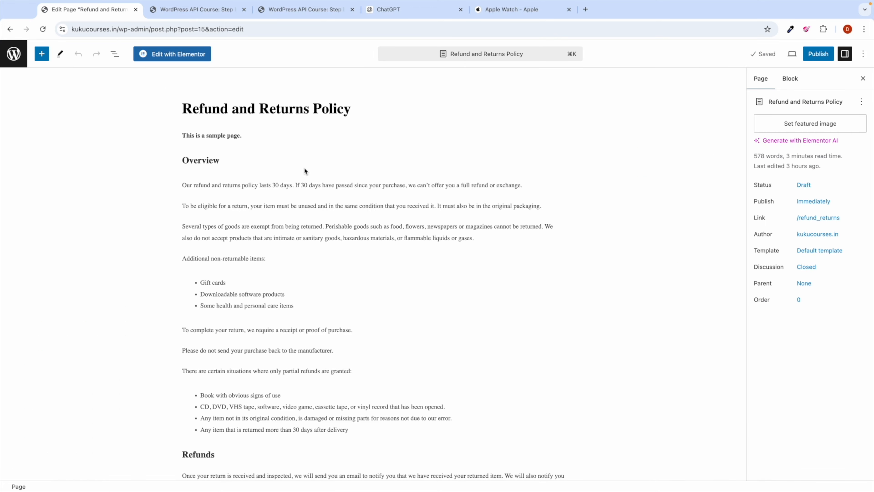
Step: Delete the sample sentence and retype the '30' days value in the first paragraph
click(195, 135)
key(ctrl+a)
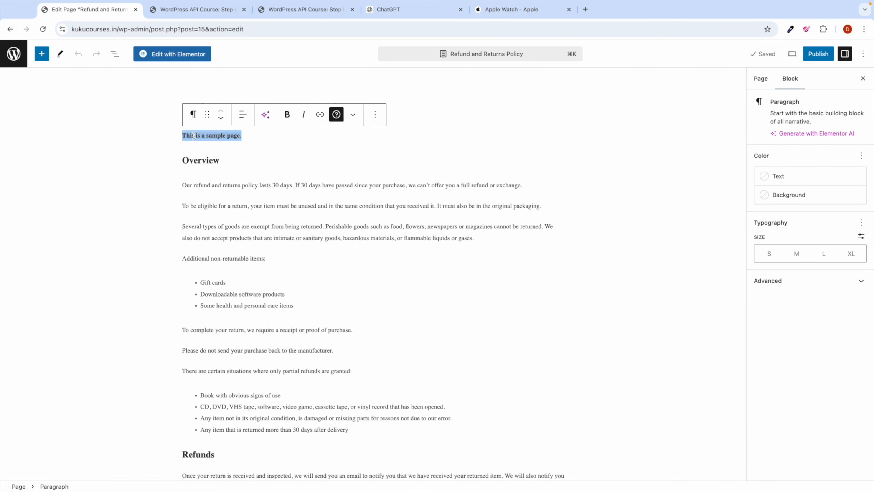
key(BackSpace)
key(BackSpace)
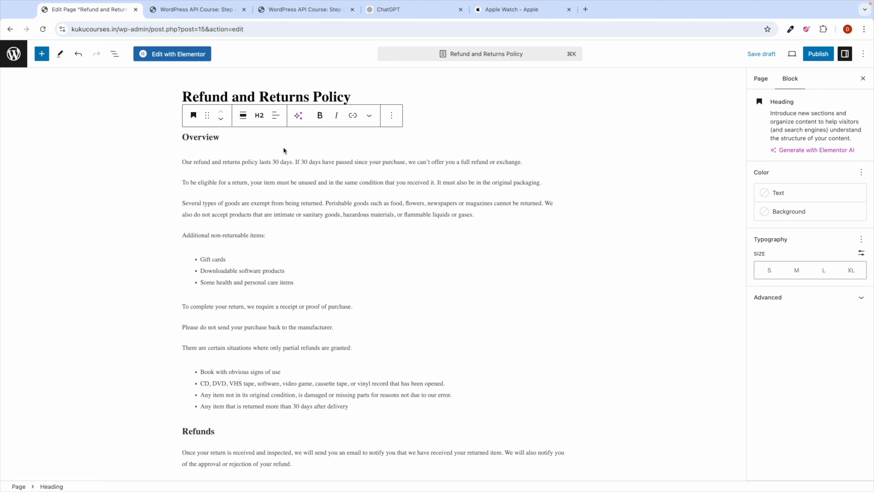
scroll(270, 153, up, 5)
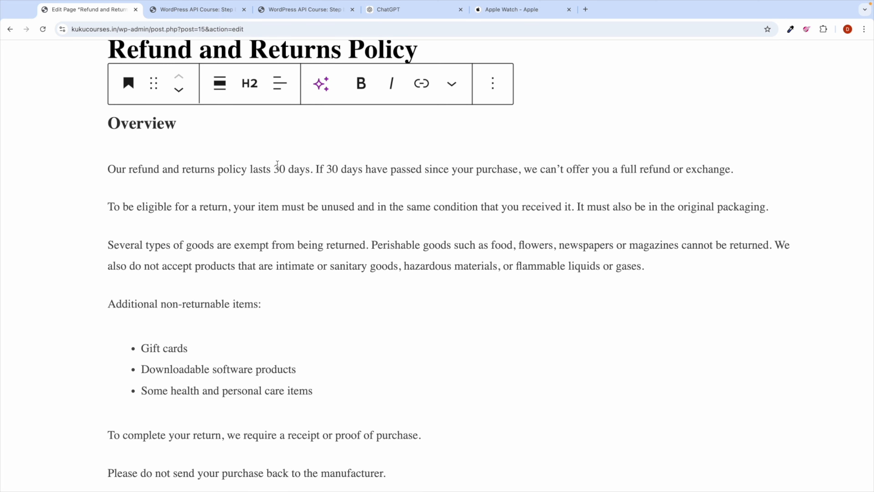
double_click(277, 165)
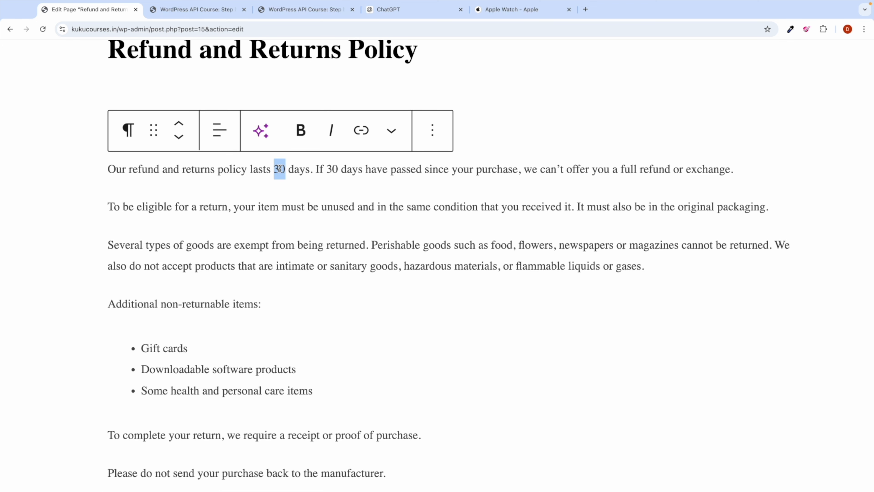
text(2)
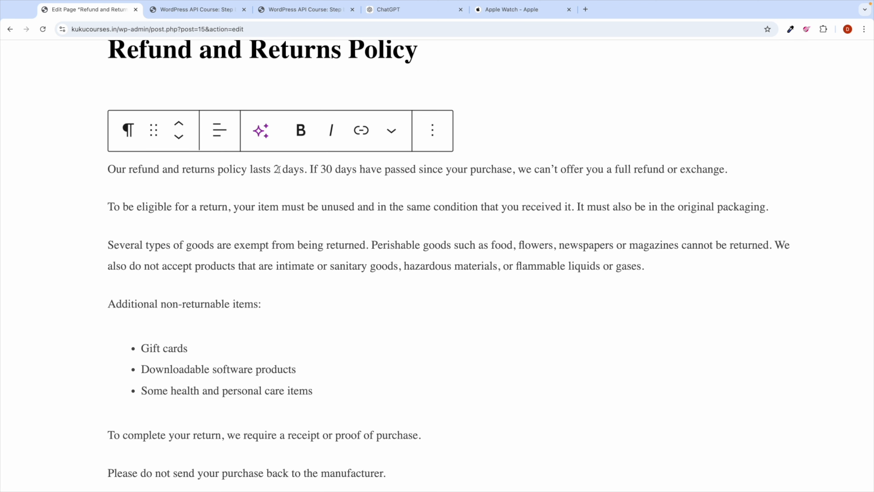
key(BackSpace)
text(30)
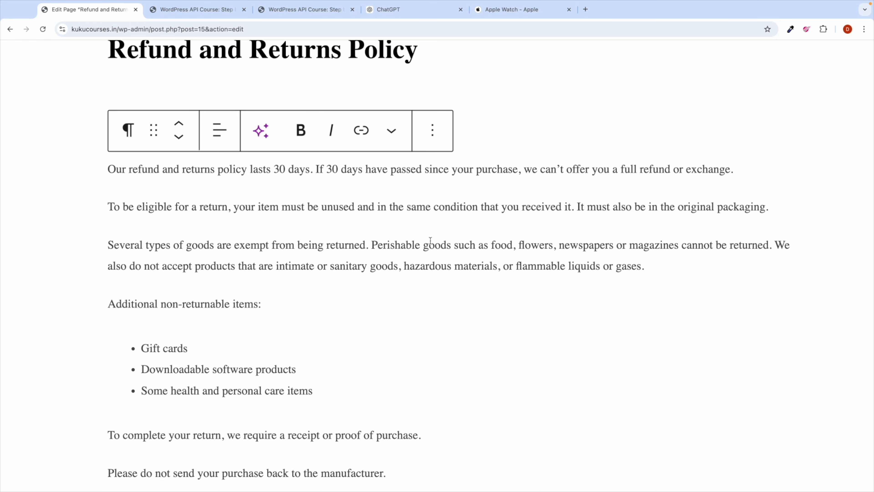
Step: Select the remaining policy paragraphs, then every block on the page
scroll(353, 262, down, 5)
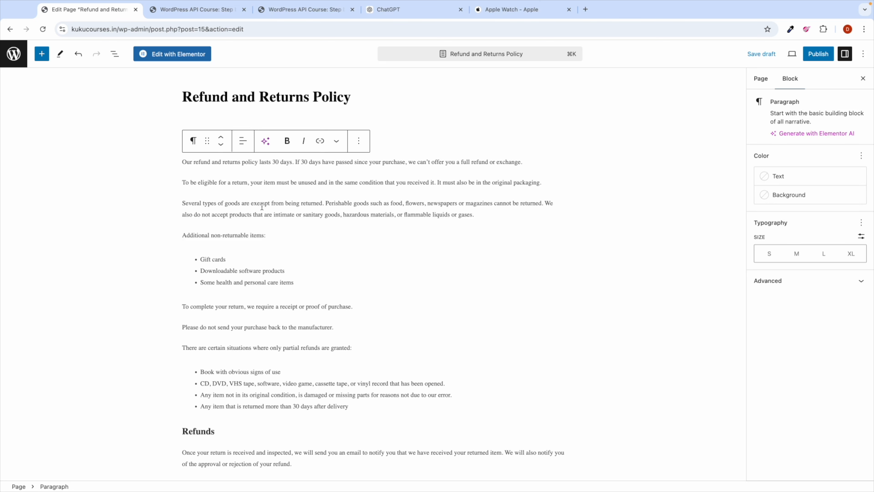
triple_click(238, 203)
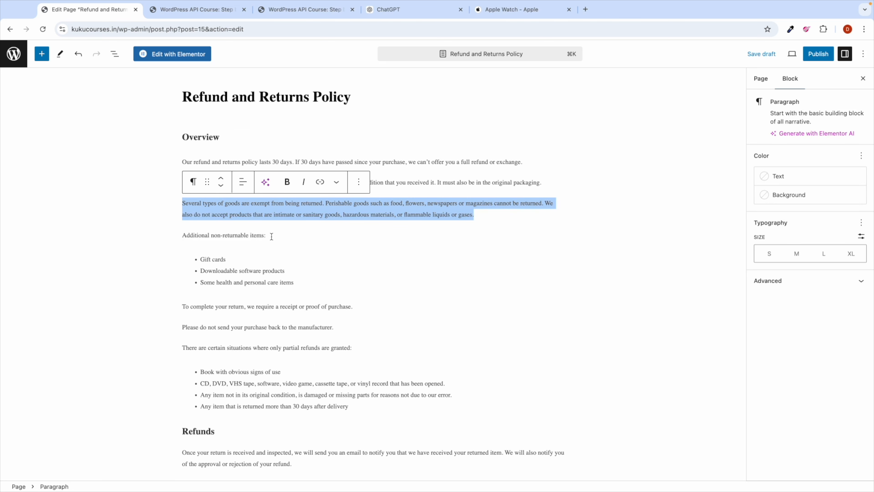
scroll(271, 236, down, 9)
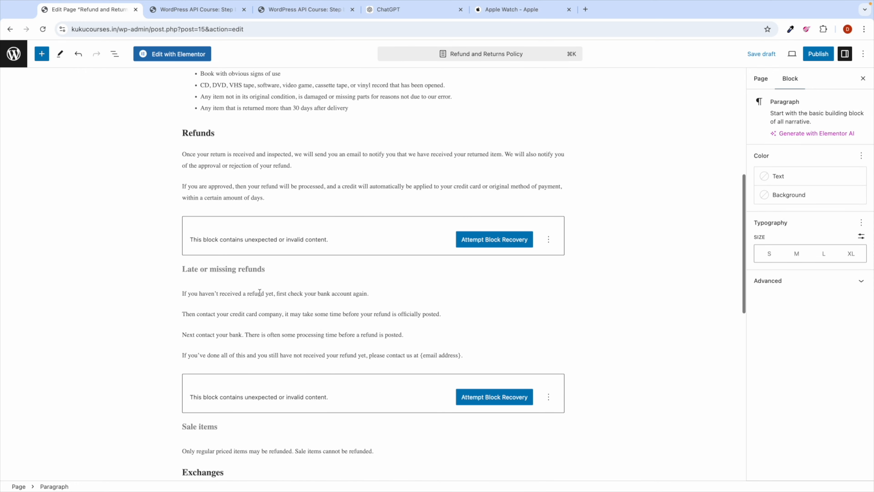
scroll(260, 292, down, 7)
triple_click(226, 281)
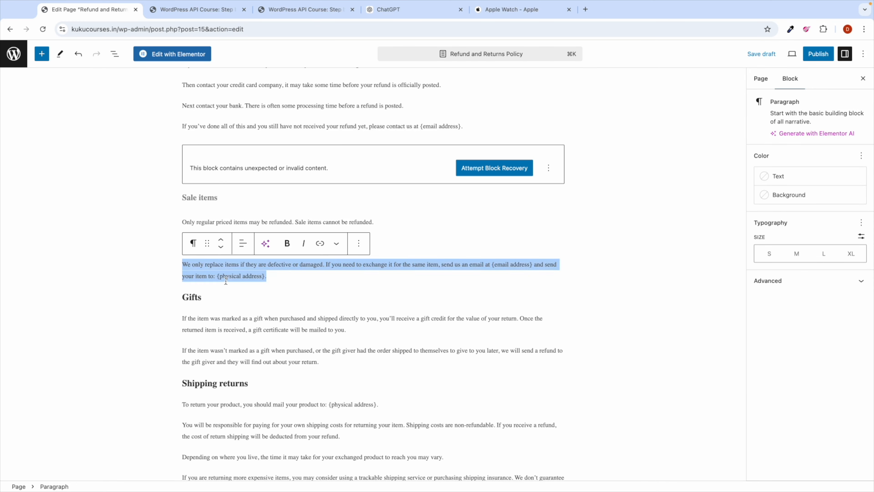
key(super+a)
Step: Replace the page body with 'We allow only 7 days refund on course.'
key(BackSpace)
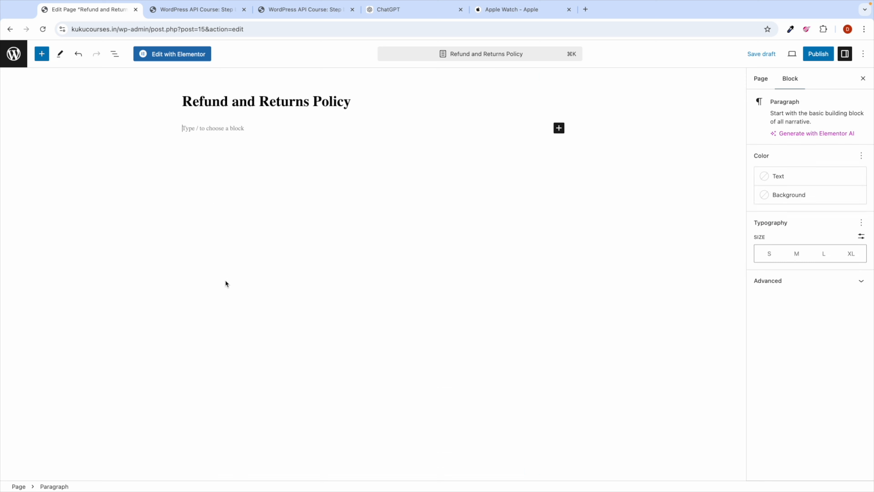
key(Caps_Lock)
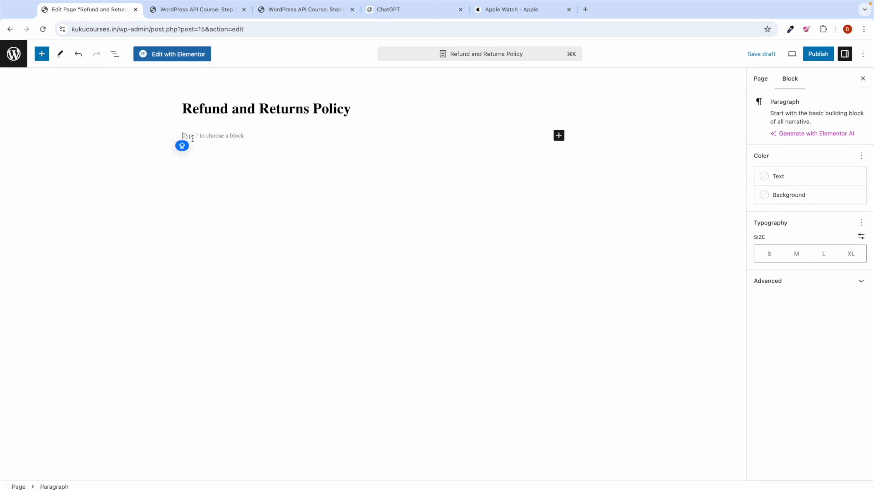
key(super+shift+backslash)
text(We allow only)
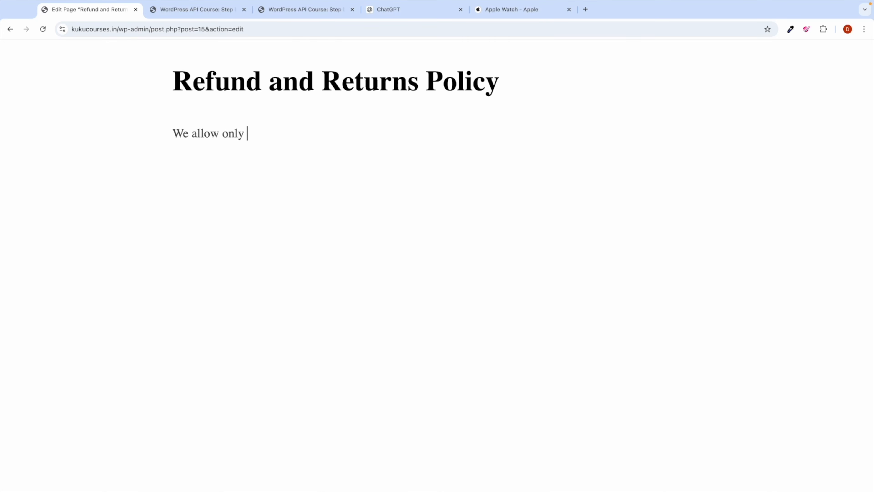
text( 7 days refund on eac)
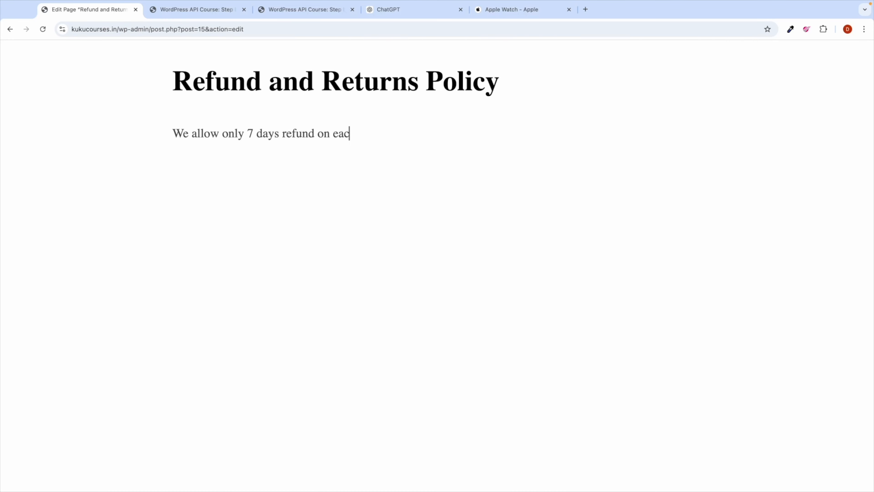
key(BackSpace)
key(BackSpace)
key(BackSpace)
text(course.)
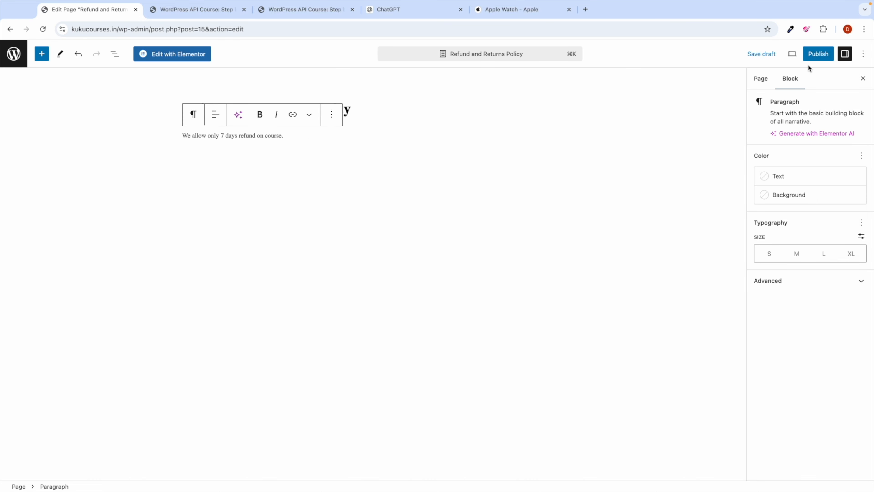
Step: Publish the Refund and Returns Policy page and return to the Pages list
click(806, 57)
click(804, 57)
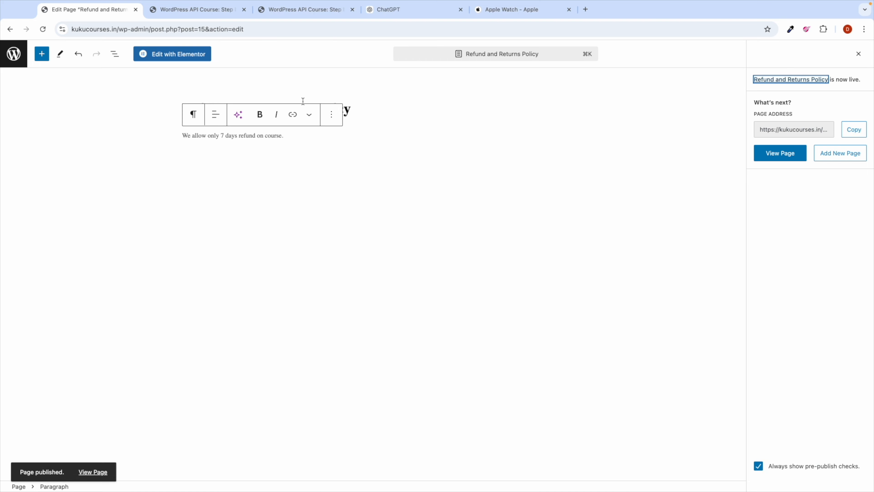
click(14, 58)
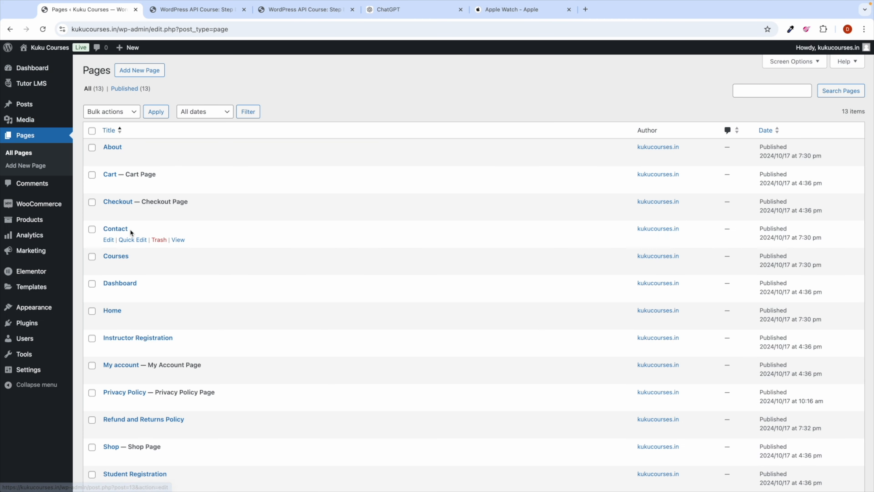
Step: Search 'tutor lms shortcode' in a new tab and open Themeum's Shortcodes documentation
scroll(129, 229, down, 3)
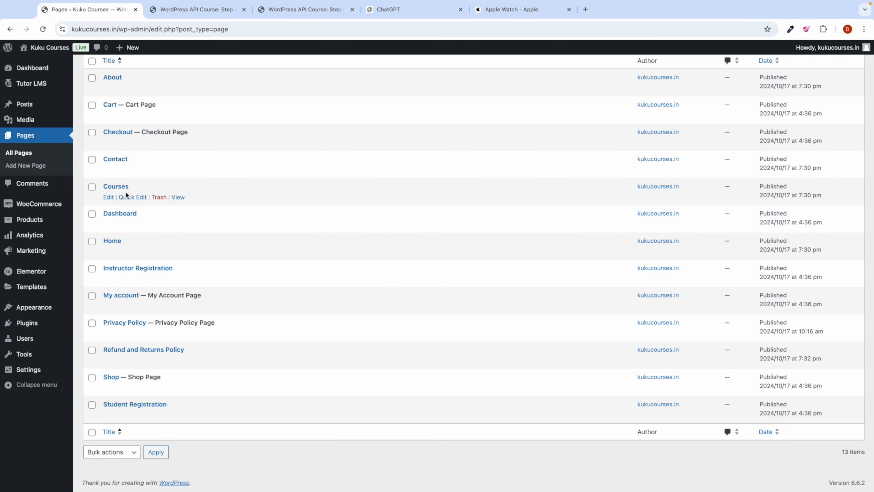
click(585, 10)
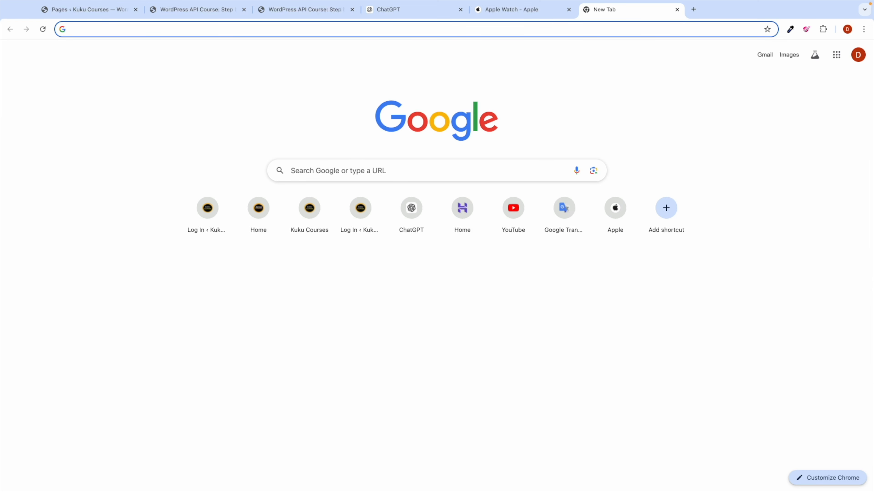
text(ut)
key(BackSpace)
key(BackSpace)
text(tut)
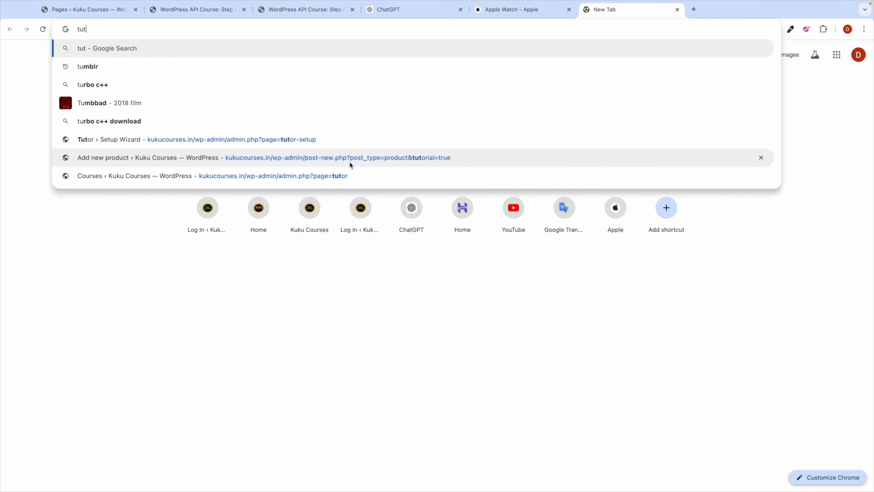
text(or lms shortcode)
key(Return)
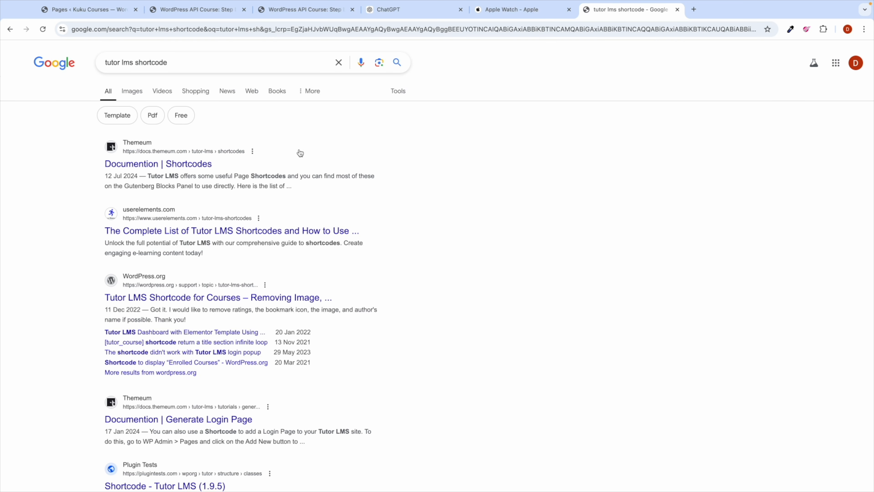
scroll(135, 69, up, 5)
scroll(133, 70, up, 2)
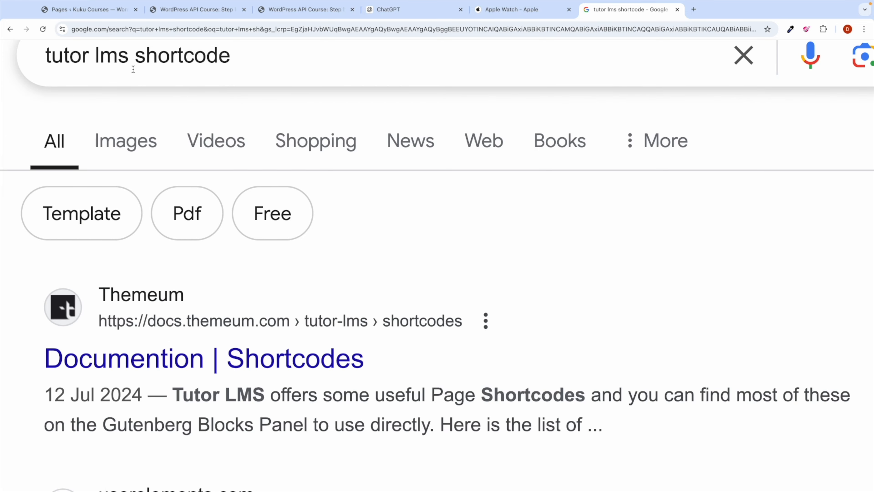
scroll(131, 119, down, 3)
scroll(131, 120, down, 2)
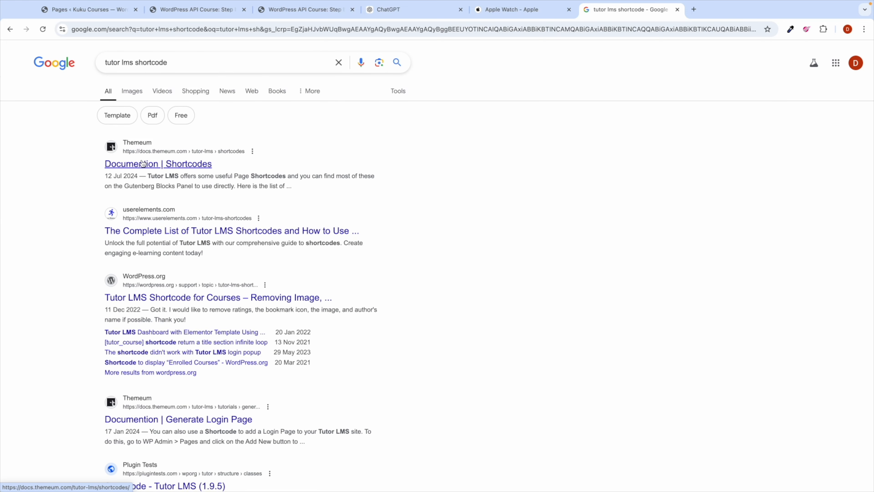
click(160, 164)
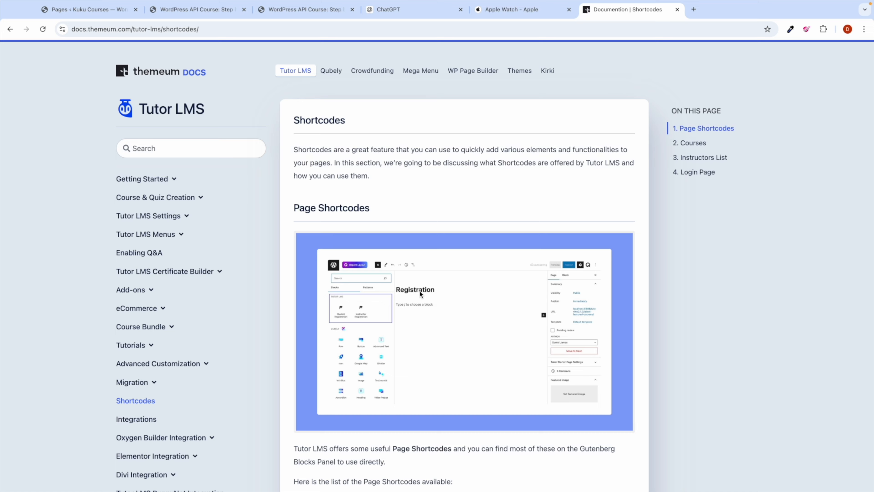
Step: Scroll through the [tutor_course] parameters and the Instructors List section of the Shortcodes doc
scroll(357, 329, down, 8)
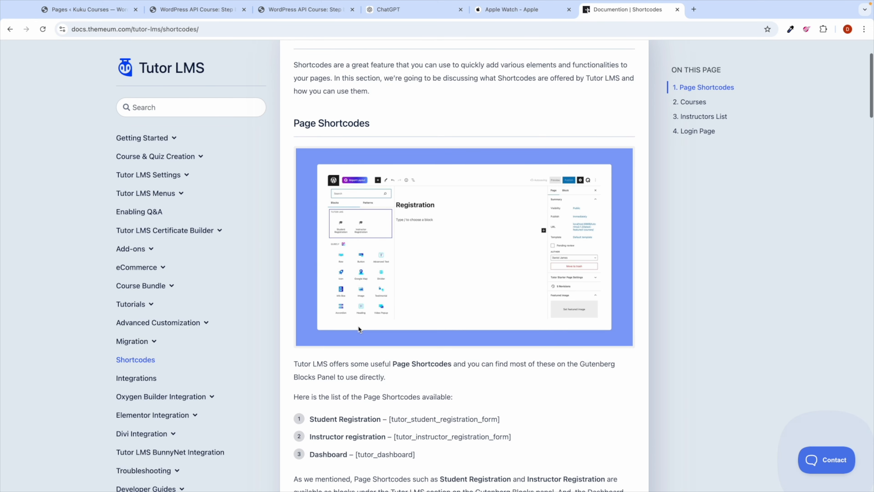
scroll(358, 329, down, 3)
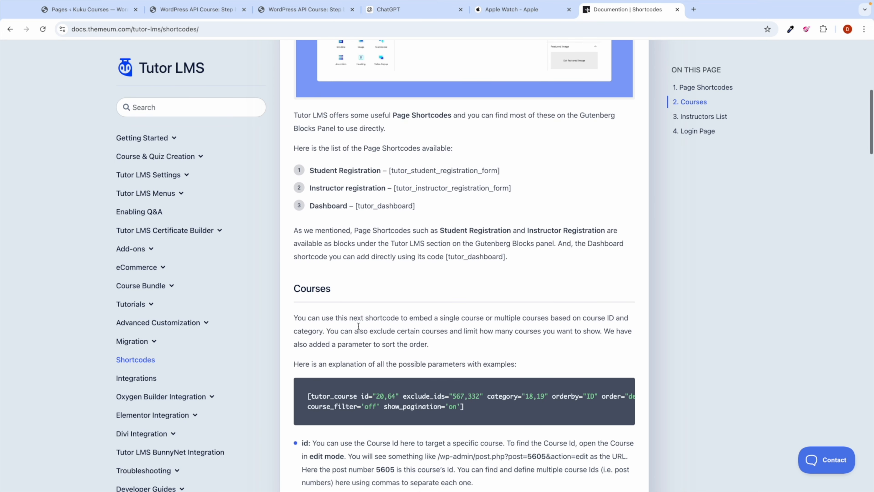
scroll(358, 325, down, 3)
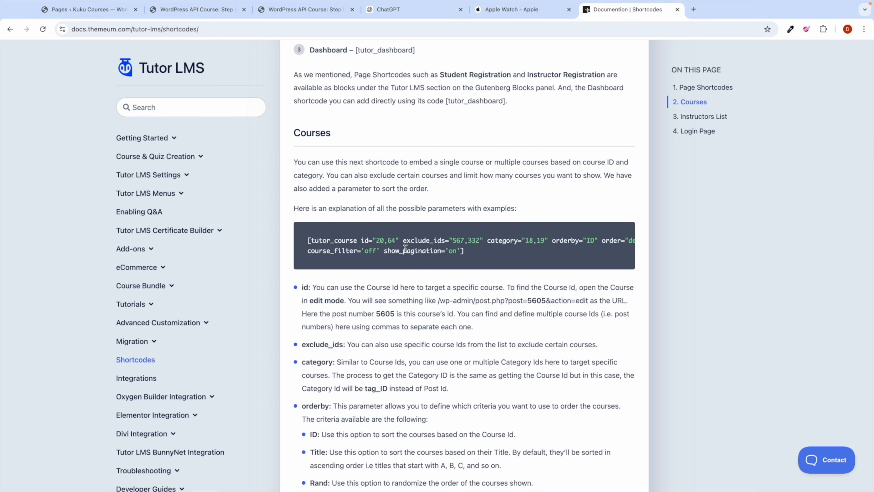
scroll(426, 353, down, 7)
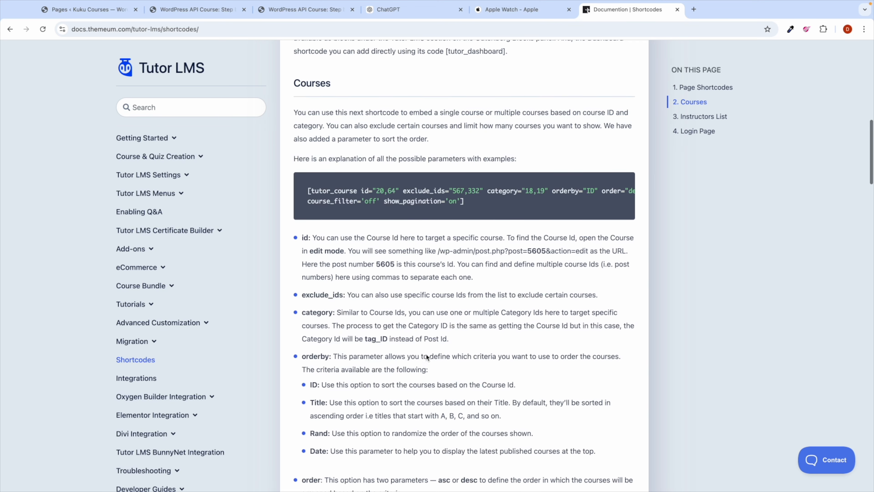
scroll(426, 353, down, 6)
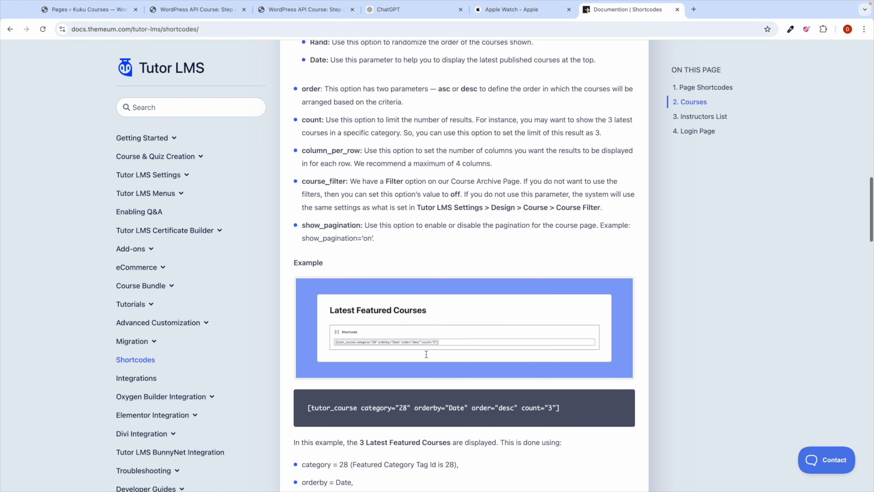
scroll(371, 266, down, 8)
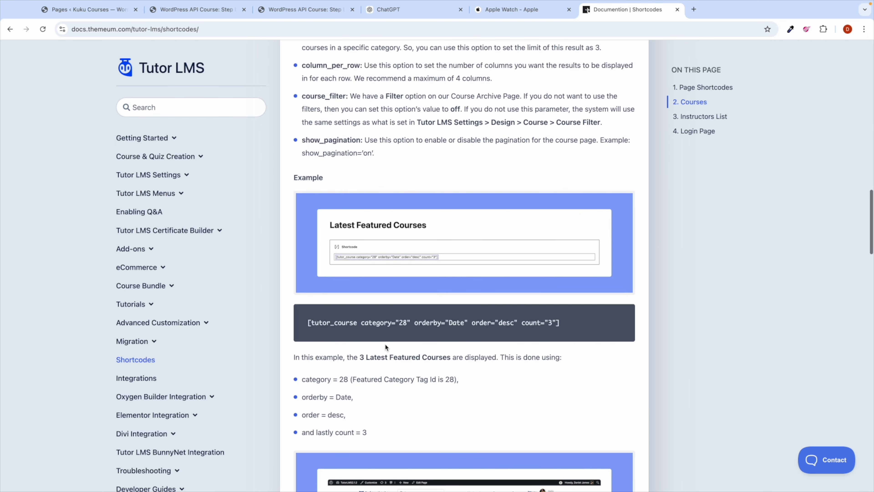
scroll(385, 332, down, 1)
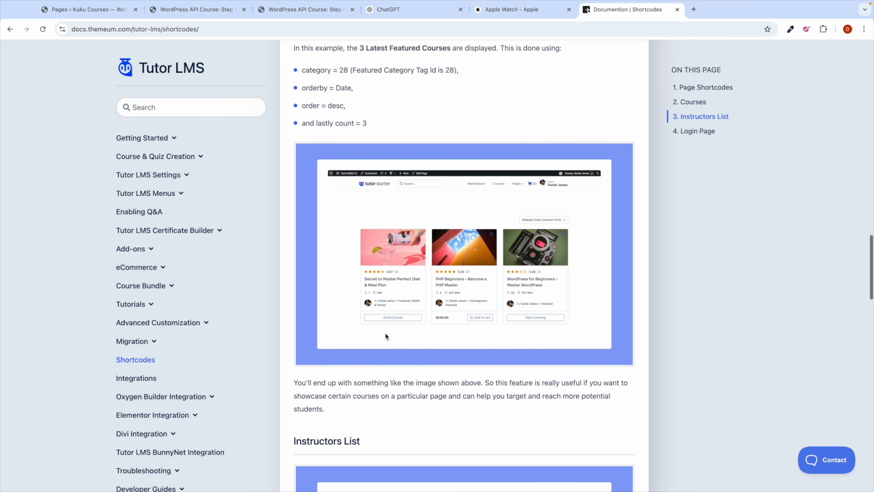
scroll(386, 333, down, 6)
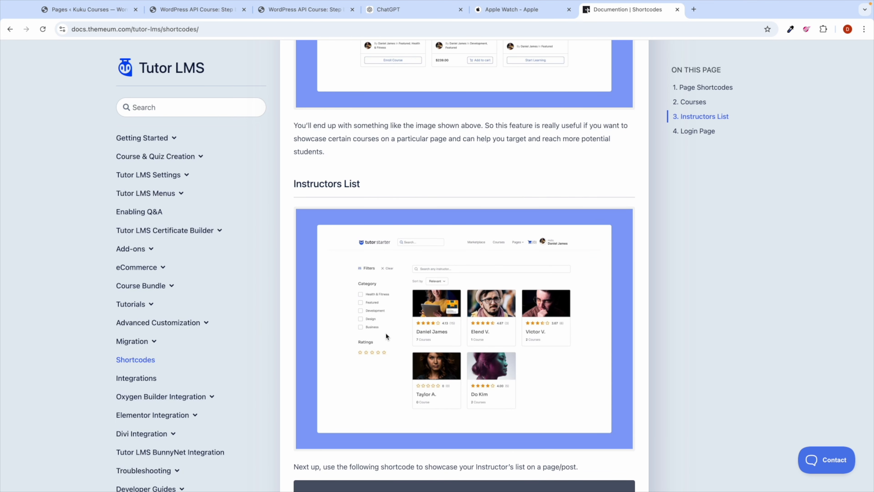
scroll(386, 334, up, 1)
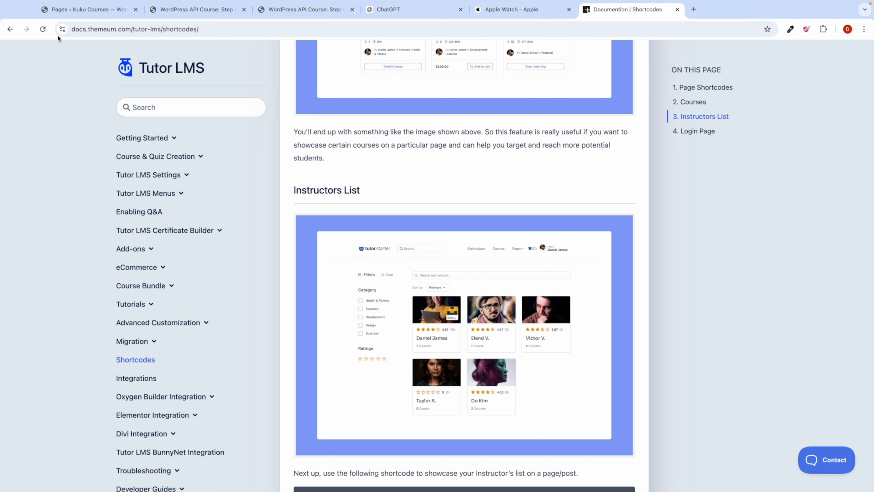
Step: Go back to WordPress and open Tutor LMS Settings on its General tab
click(81, 9)
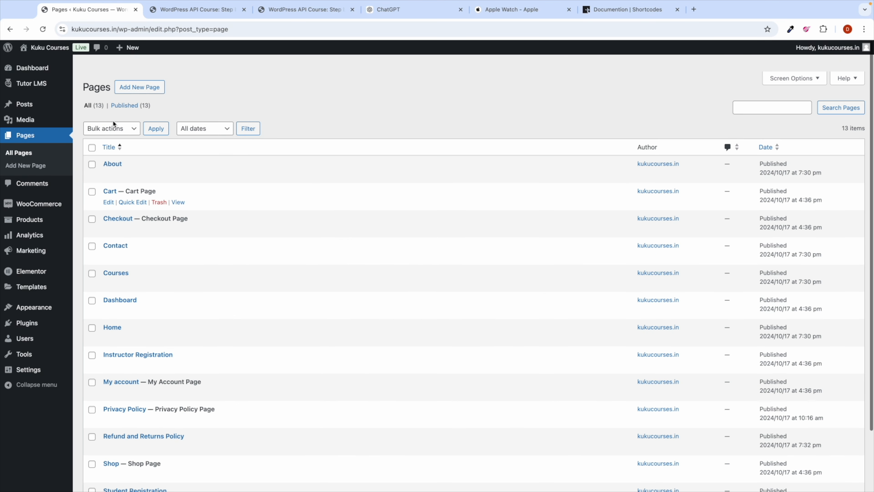
scroll(114, 124, down, 1)
mouse_move(37, 83)
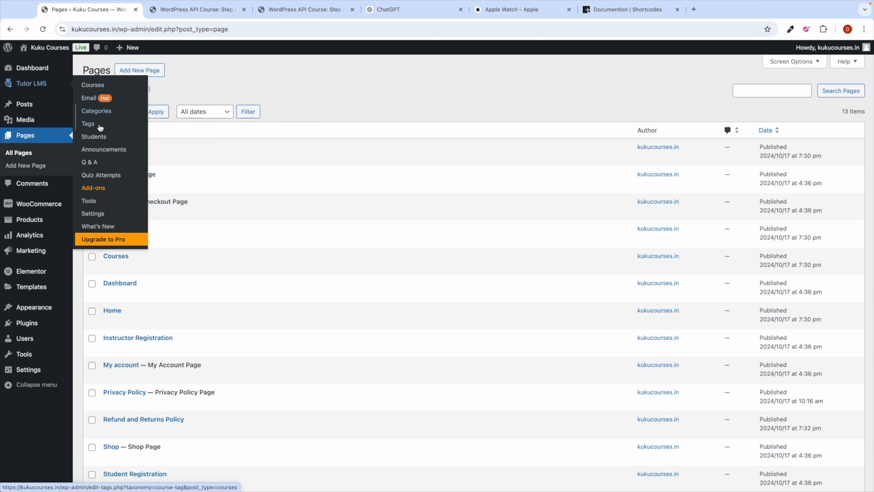
click(93, 213)
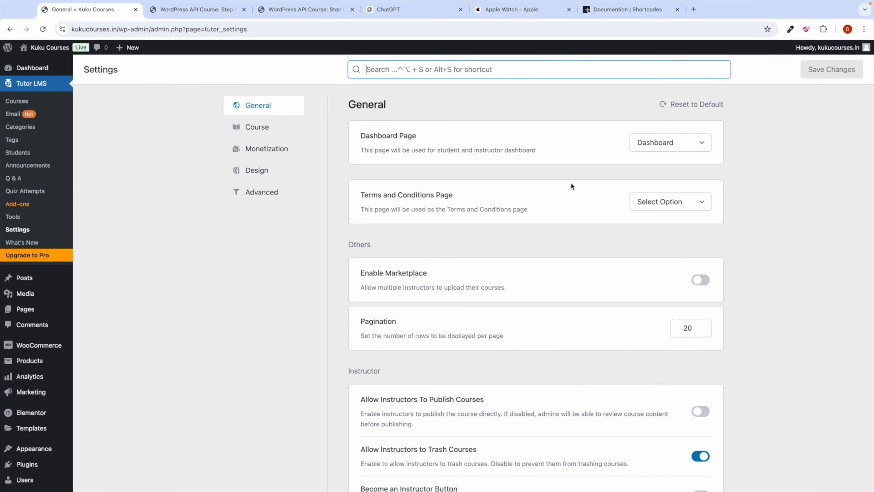
Step: Set Tutor LMS's Terms and Conditions Page to Privacy Policy and save the settings
click(662, 206)
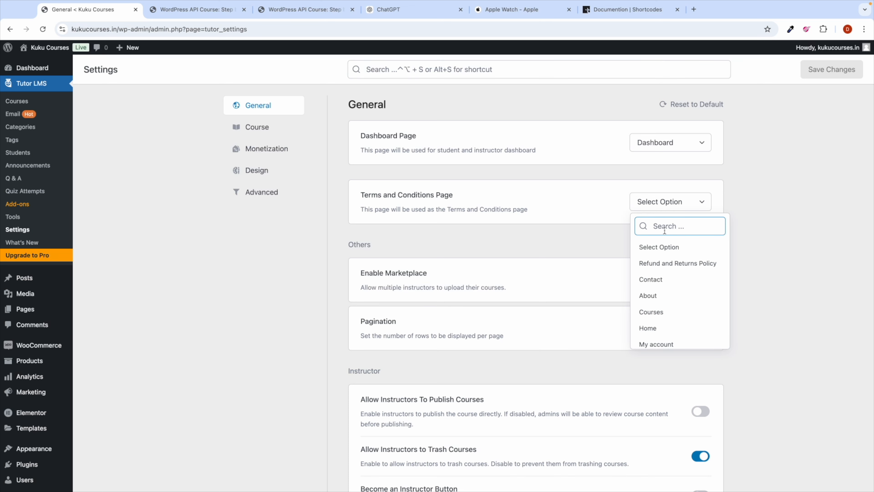
text(pr)
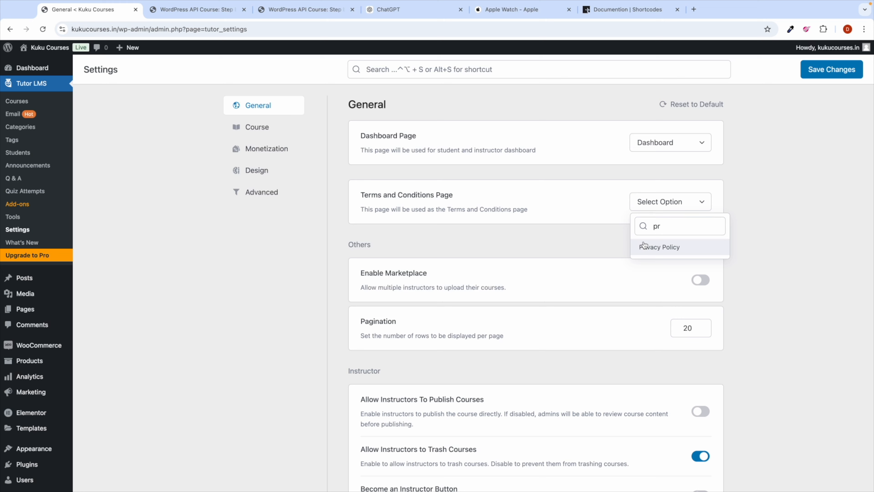
click(644, 246)
scroll(485, 286, down, 3)
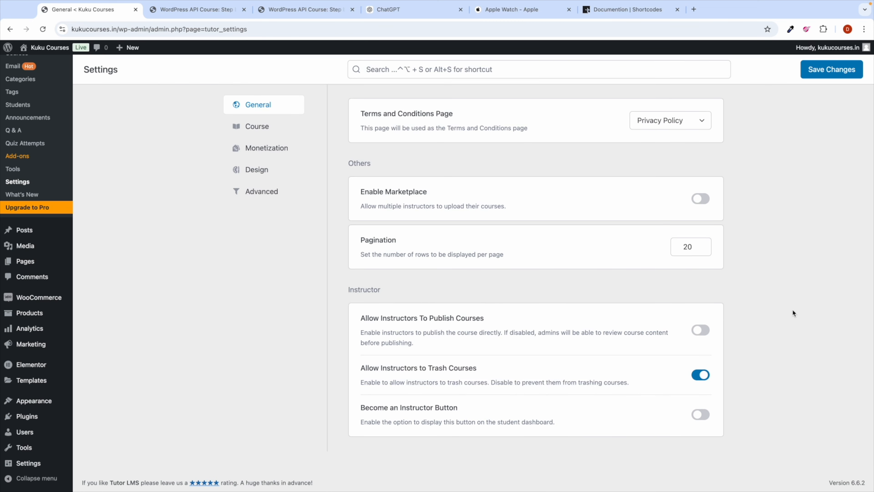
click(821, 71)
scroll(473, 165, up, 3)
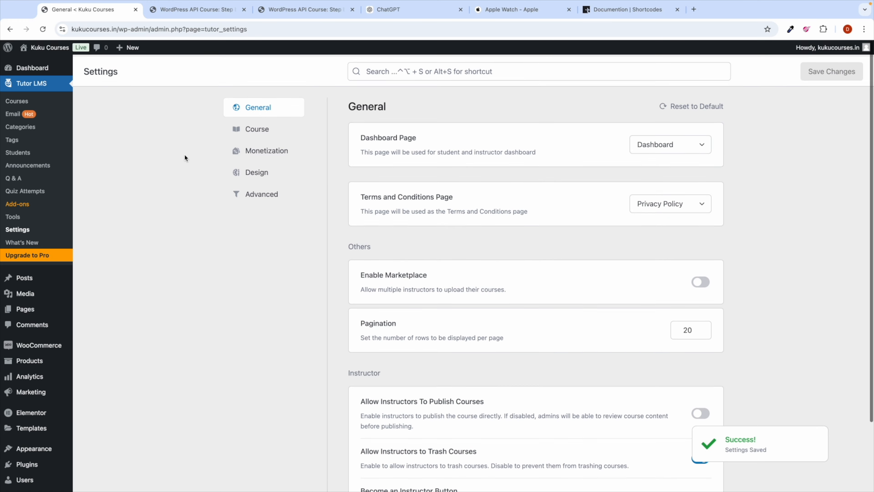
click(257, 128)
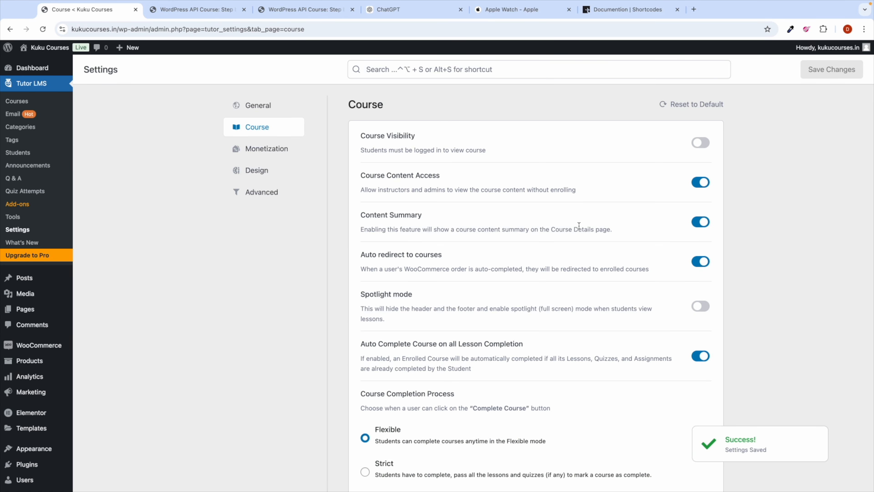
Step: Review the Course settings, then check WooCommerce is the eCommerce engine under Monetization
scroll(476, 272, down, 3)
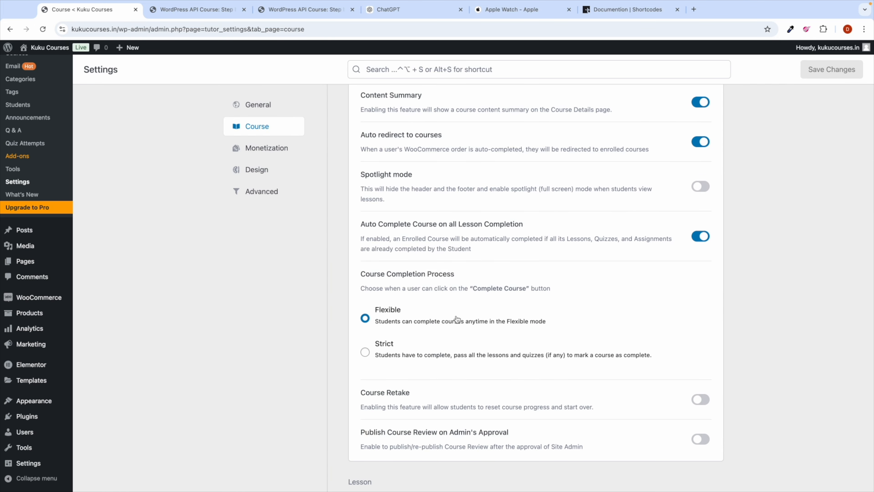
scroll(457, 320, down, 4)
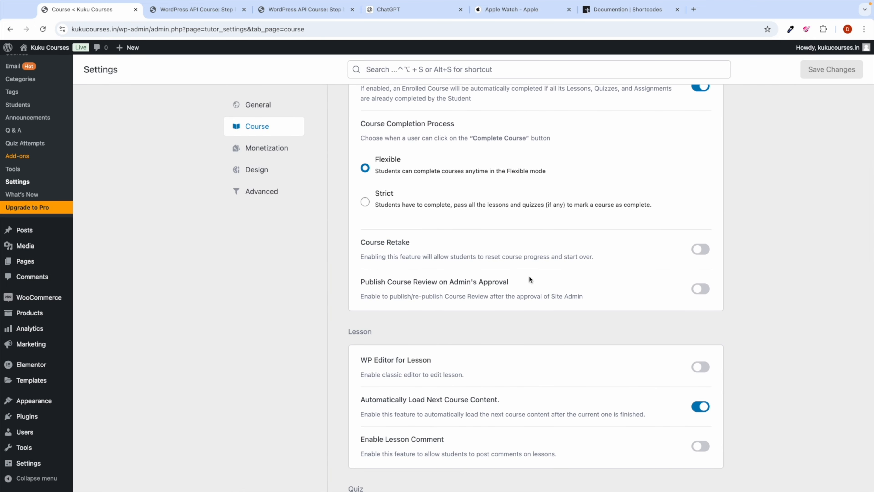
scroll(568, 299, down, 2)
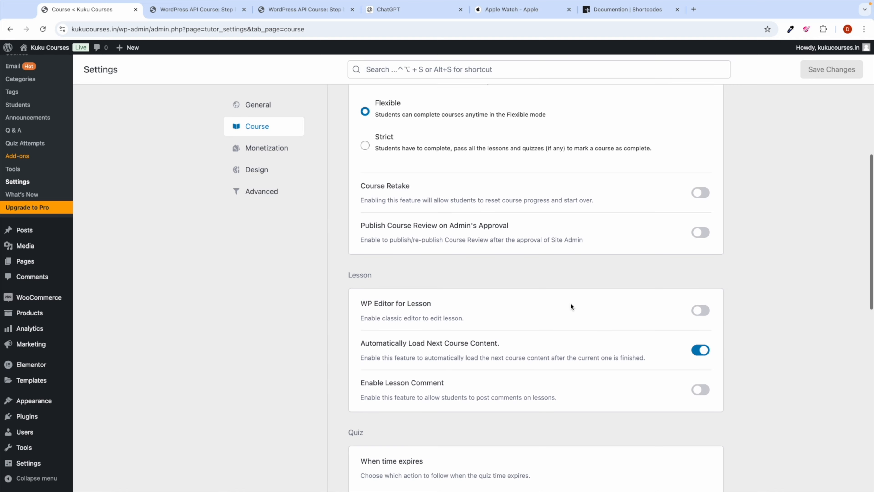
scroll(473, 363, down, 4)
scroll(473, 363, down, 6)
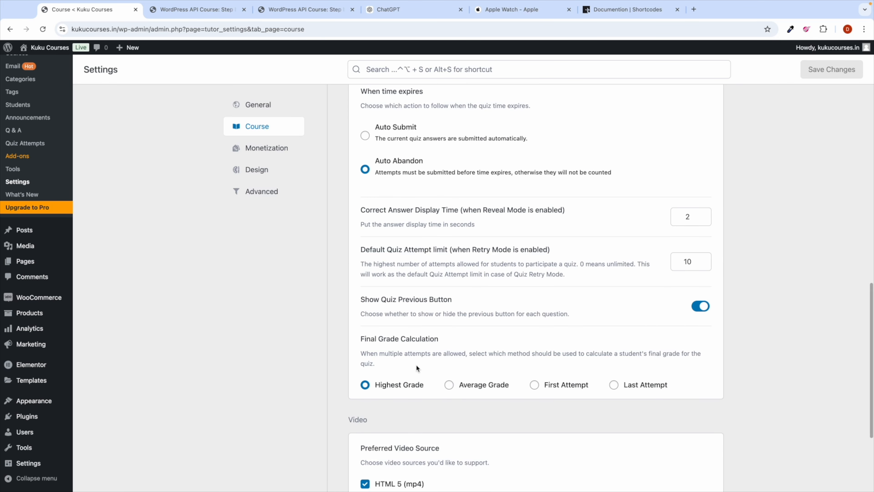
scroll(459, 397, down, 5)
scroll(460, 397, up, 4)
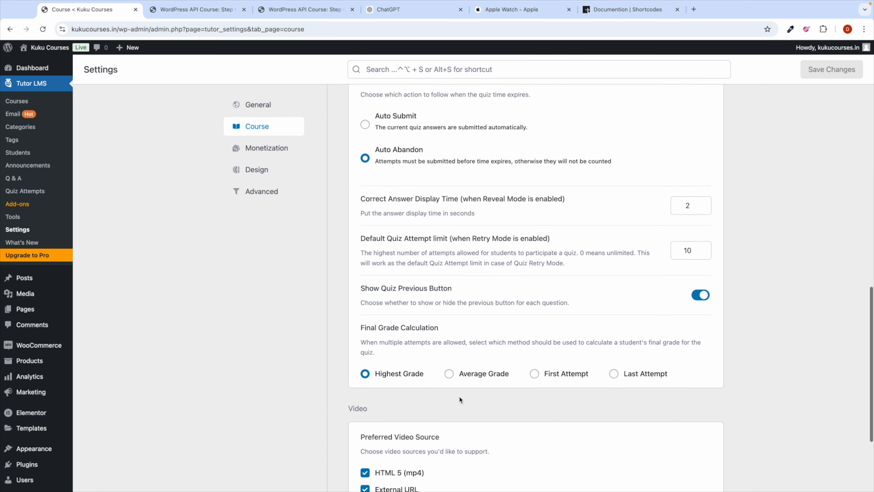
scroll(459, 395, up, 2)
scroll(459, 396, down, 5)
scroll(361, 284, up, 2)
scroll(362, 284, up, 6)
click(272, 148)
scroll(402, 209, up, 8)
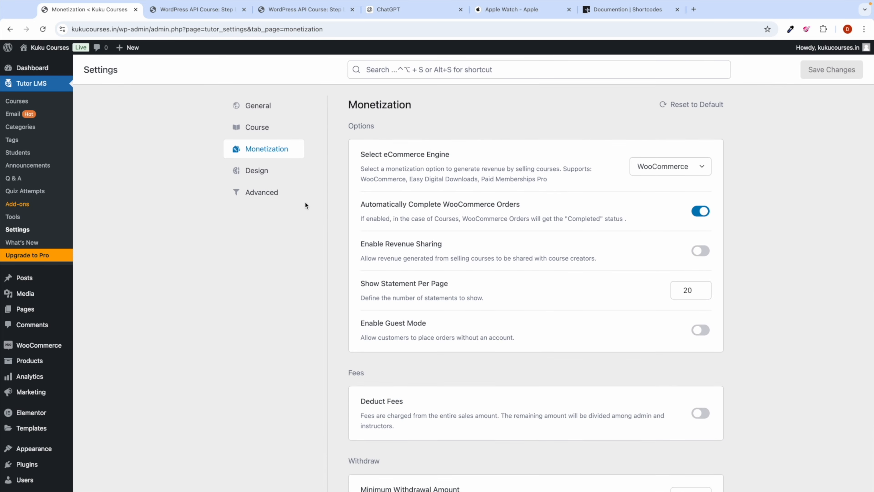
Step: Turn on Course Filter in the Tutor LMS Design settings and save the changes
click(267, 174)
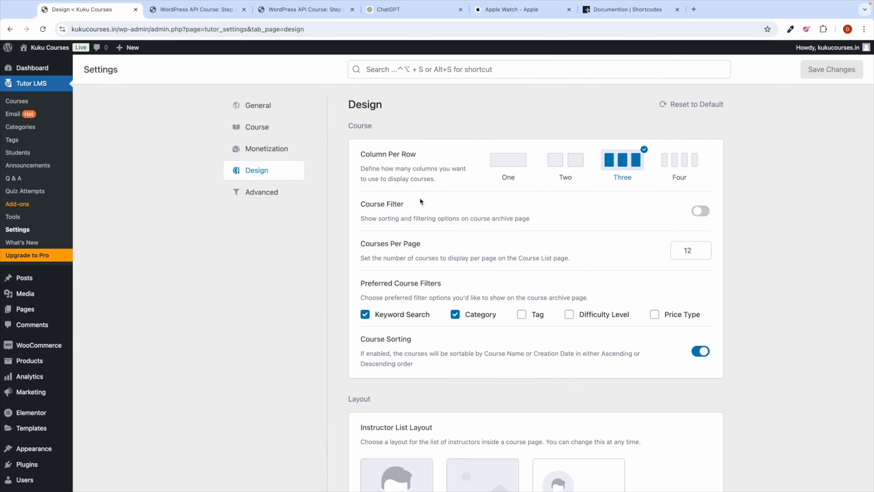
scroll(417, 283, down, 4)
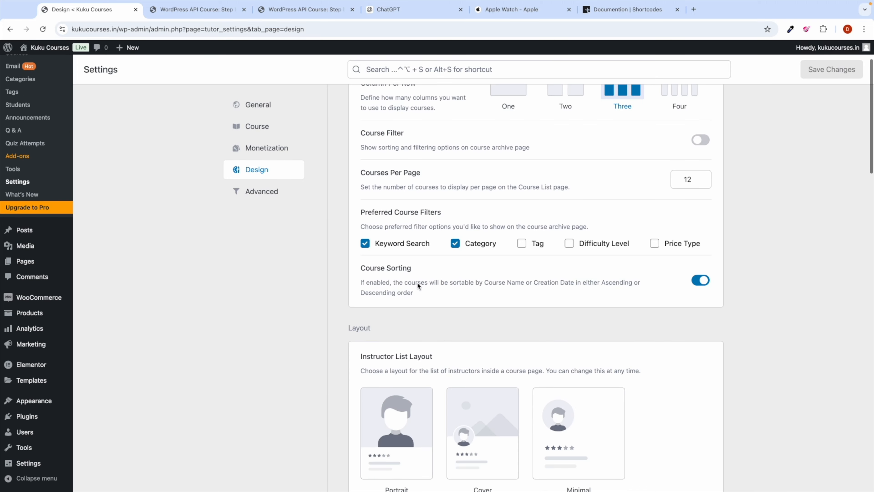
scroll(474, 312, down, 15)
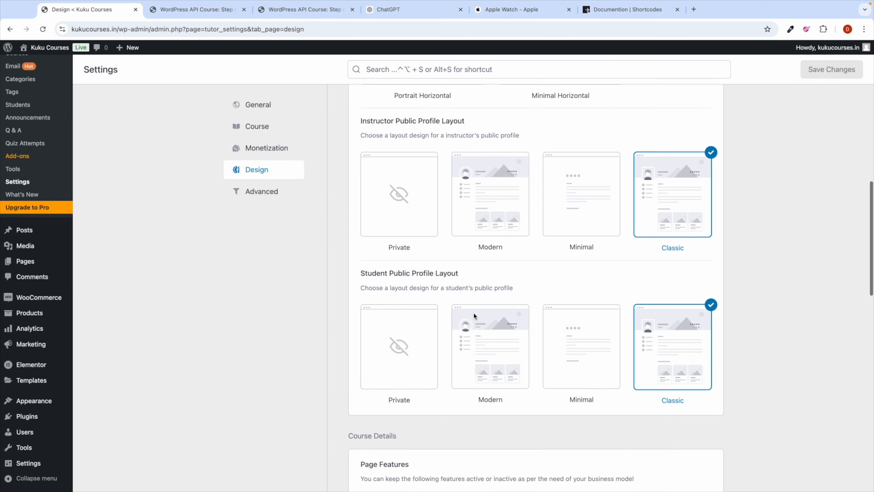
scroll(474, 313, down, 10)
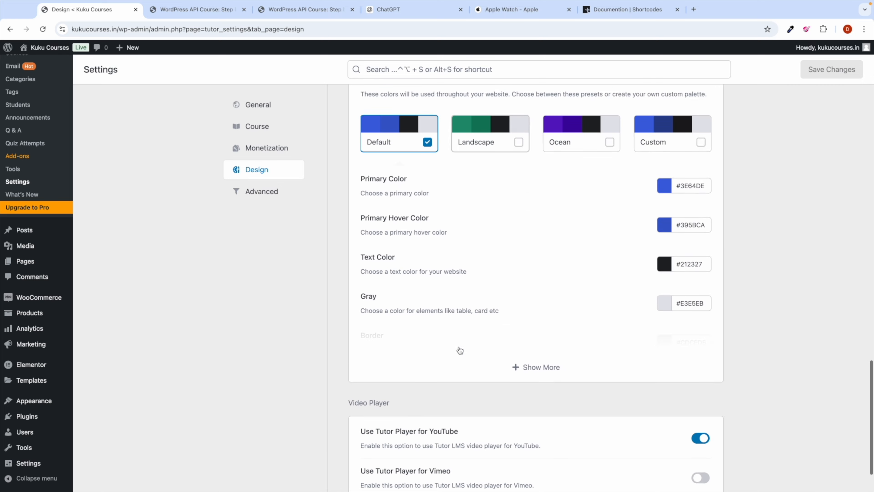
scroll(460, 349, up, 20)
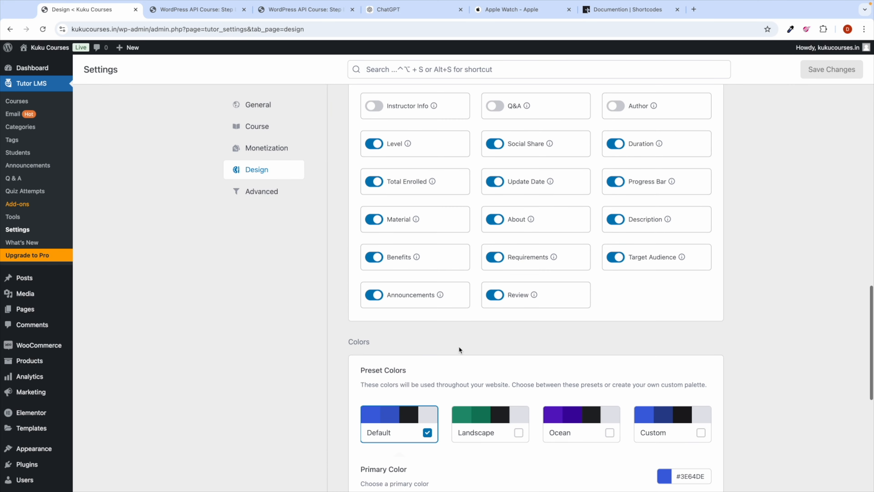
scroll(511, 331, up, 3)
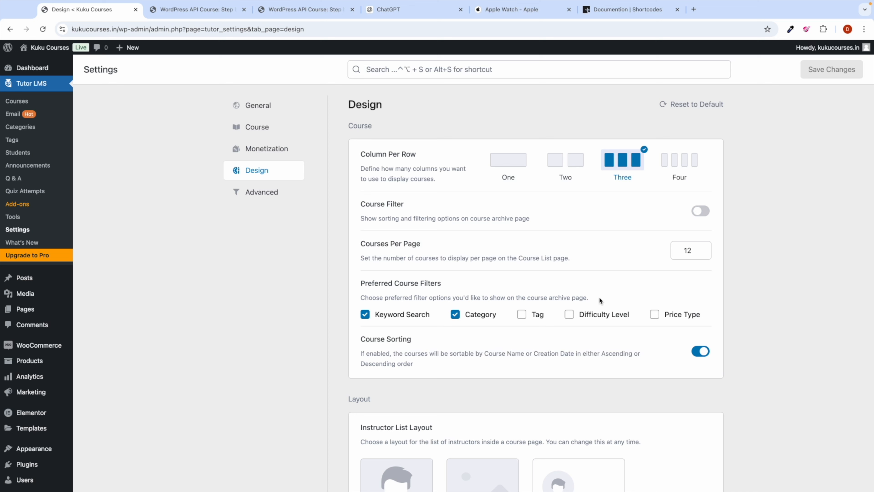
click(701, 211)
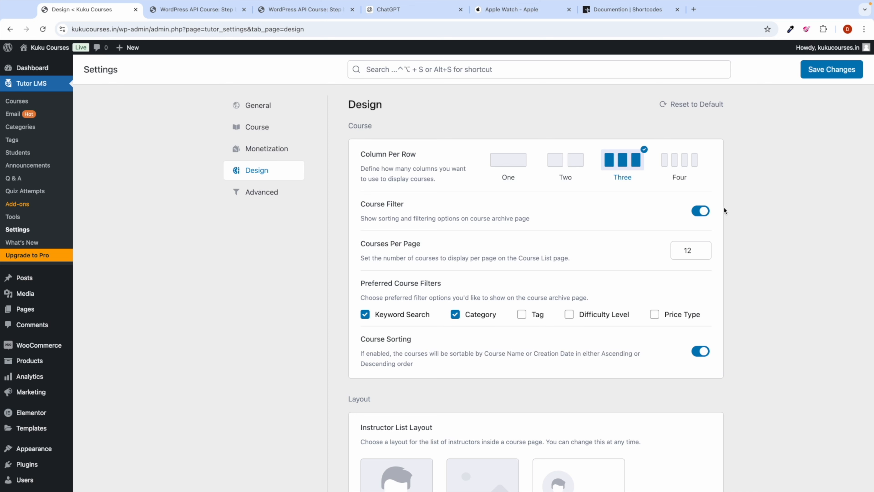
click(832, 73)
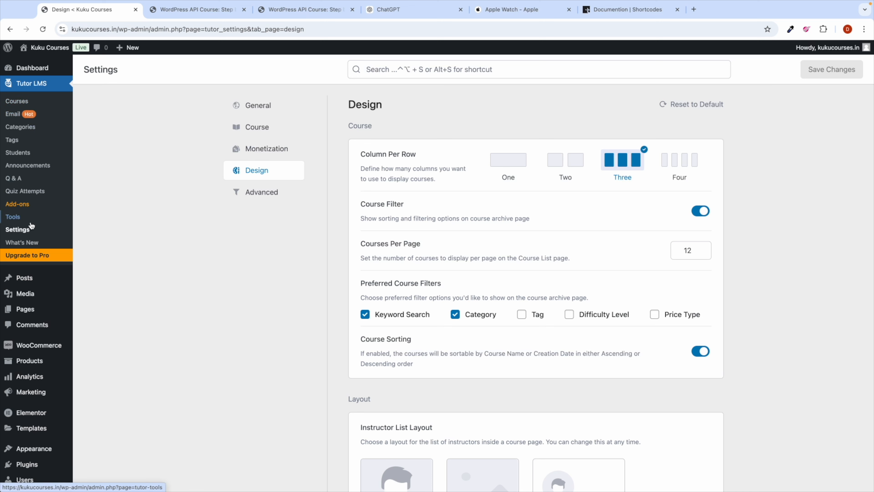
mouse_move(33, 312)
Step: Check the Tutor LMS Tools Rest API section, then browse locked add-ons like Course Bundle and Content Drip
click(17, 217)
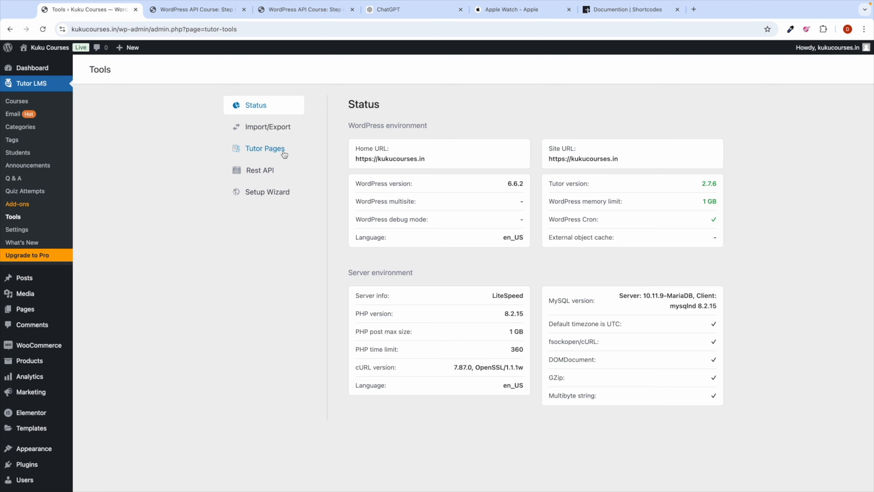
click(277, 170)
click(17, 204)
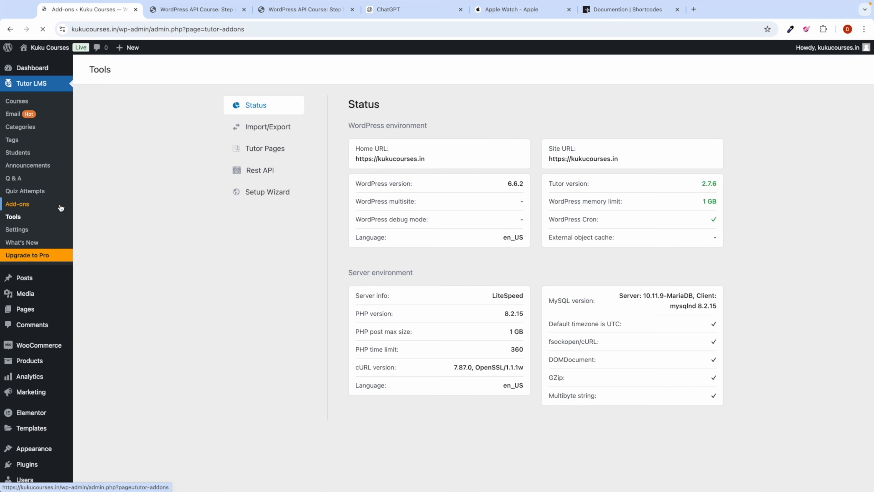
scroll(273, 326, down, 5)
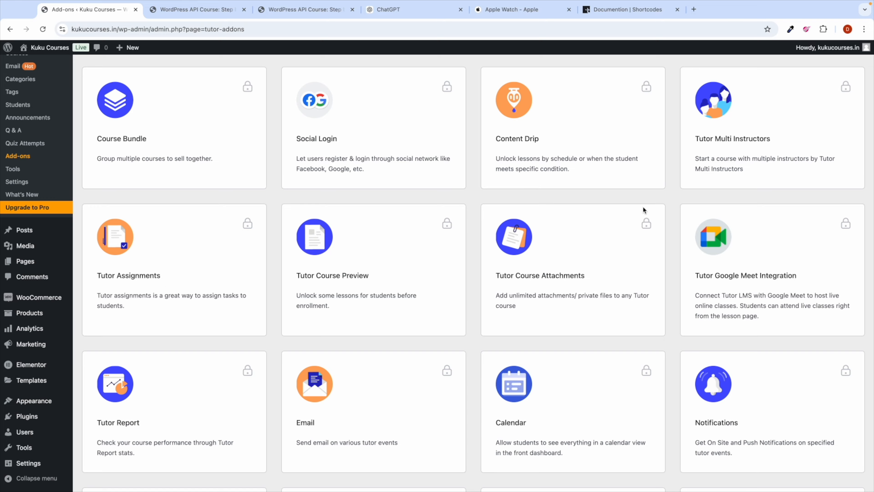
scroll(281, 289, down, 8)
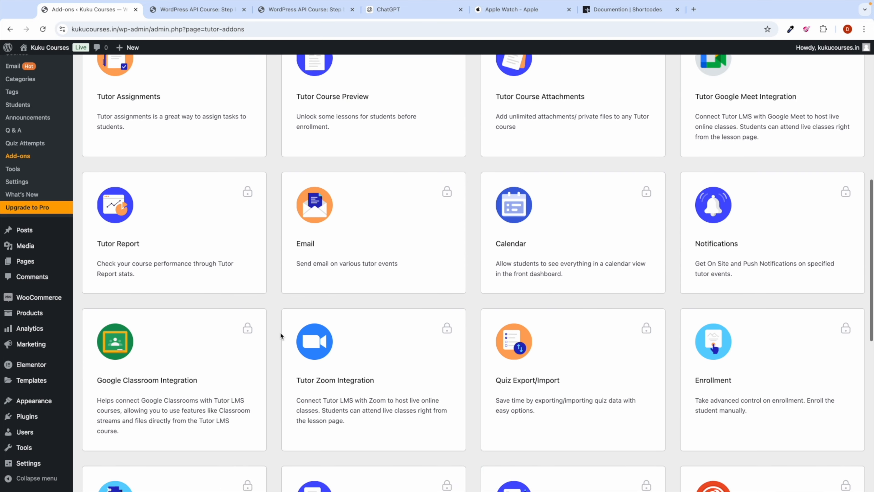
scroll(280, 331, down, 8)
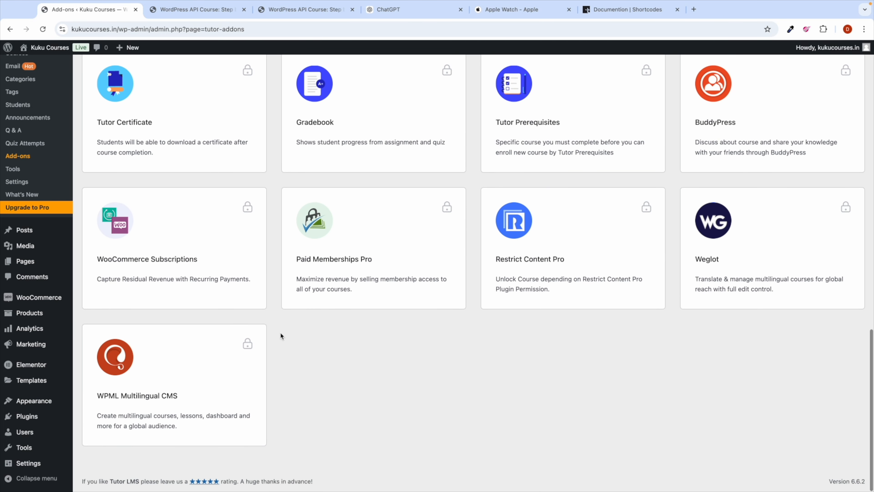
scroll(280, 331, up, 15)
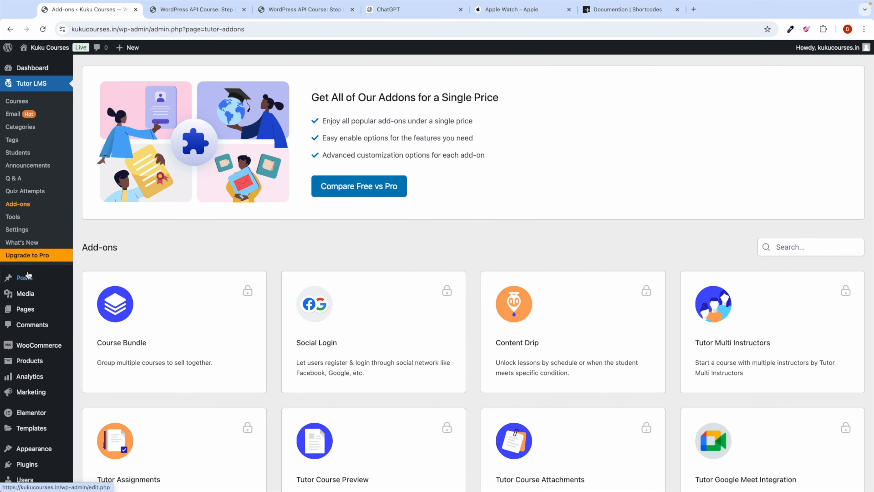
click(621, 9)
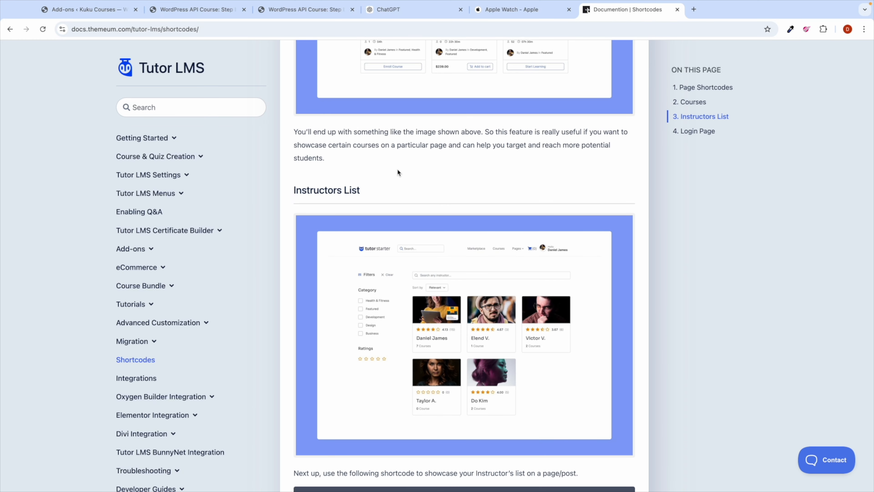
scroll(398, 171, up, 5)
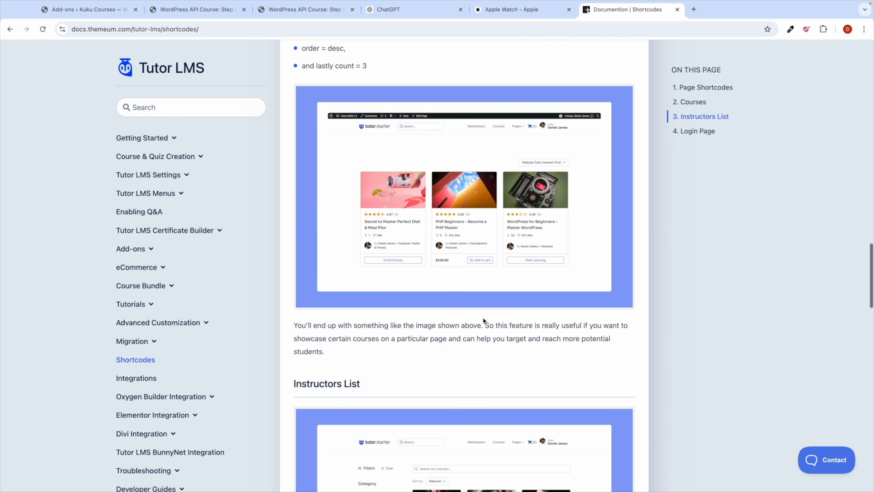
scroll(483, 310, up, 7)
scroll(412, 274, up, 20)
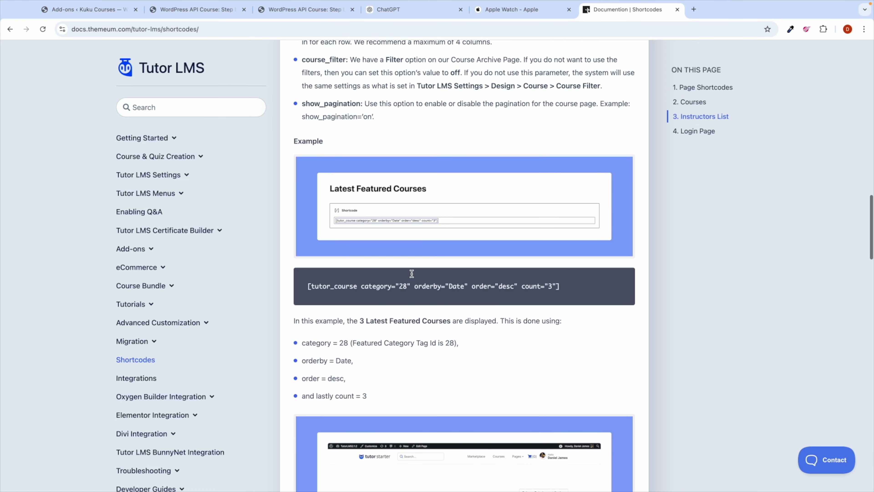
scroll(412, 274, up, 3)
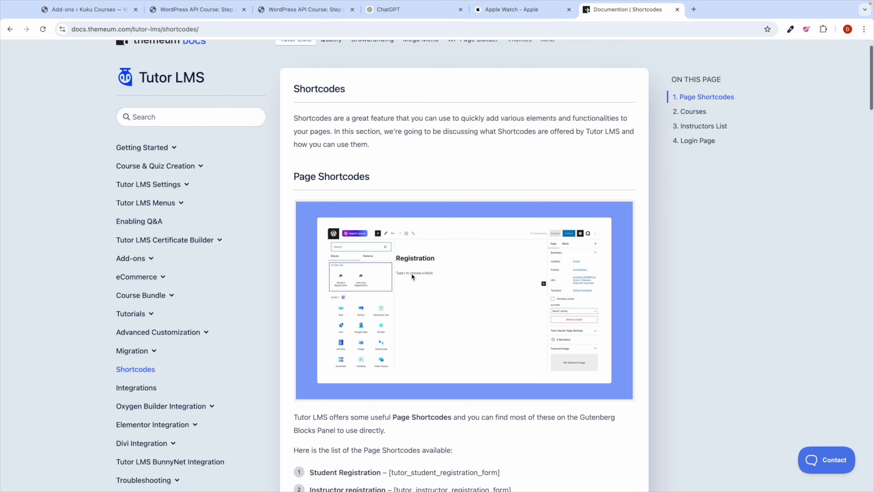
scroll(402, 276, up, 1)
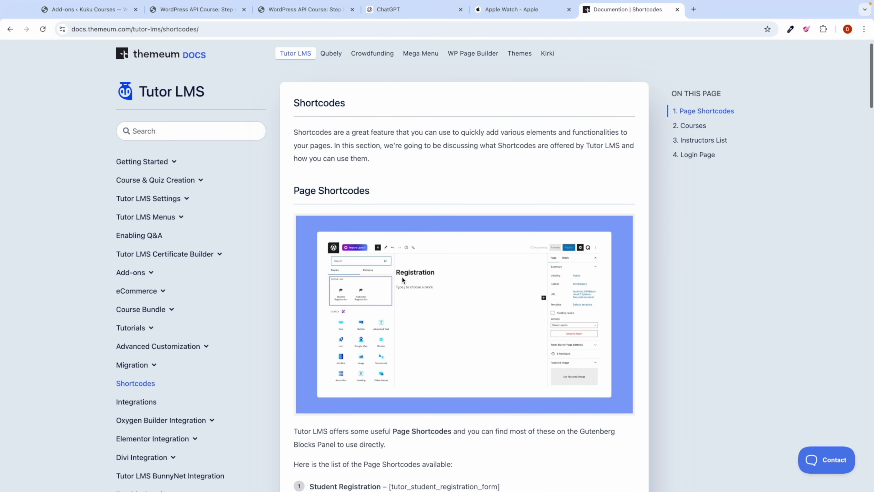
click(86, 9)
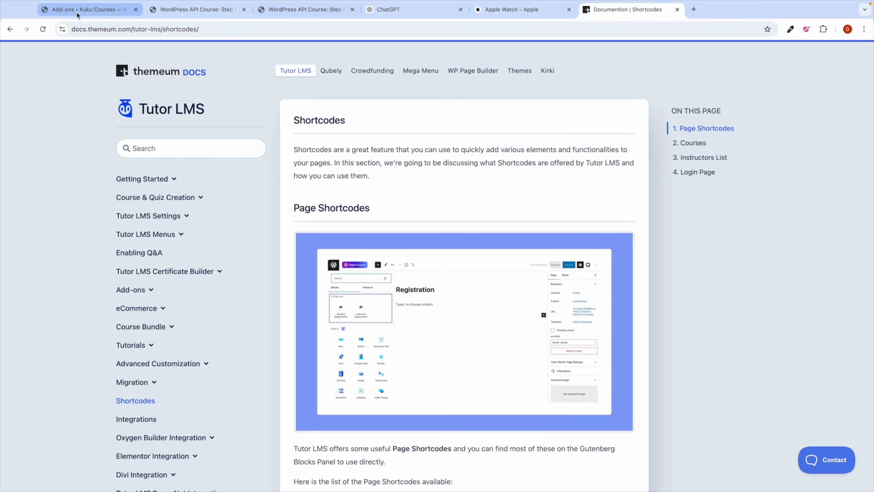
mouse_move(45, 300)
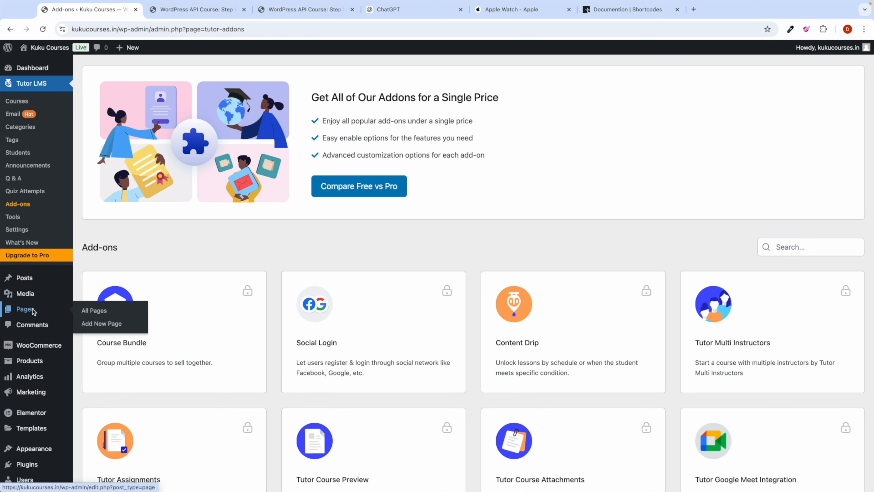
Step: Open the Courses page and search the block inserter for Tutor course blocks without adding one
click(89, 309)
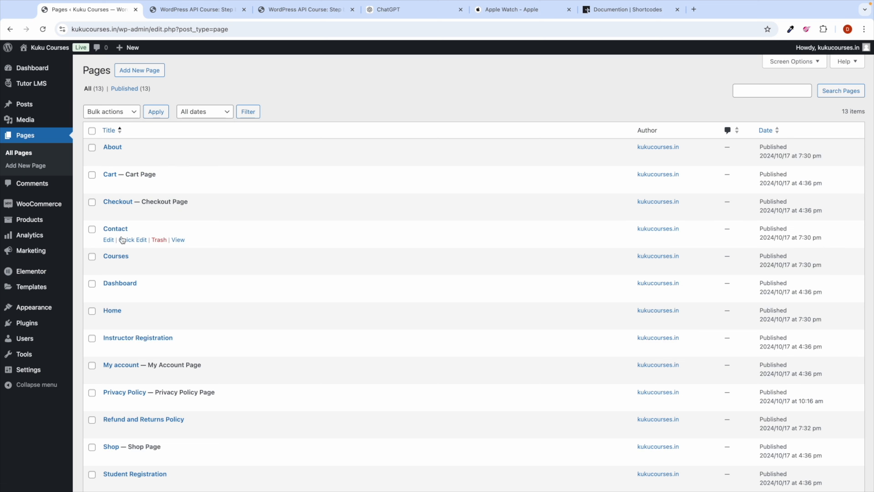
click(109, 267)
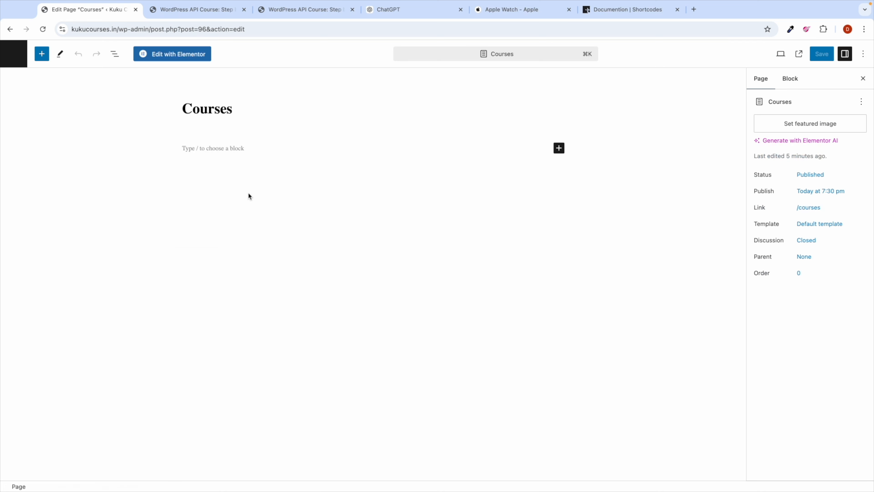
click(560, 151)
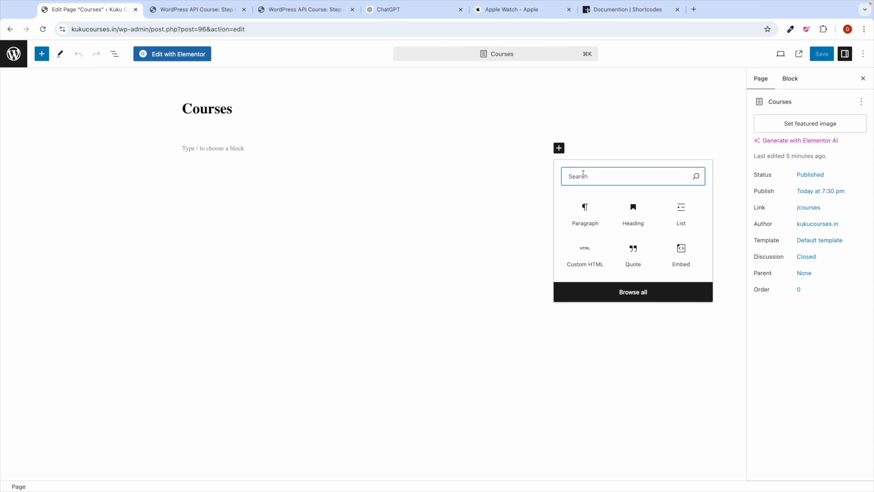
text(cour)
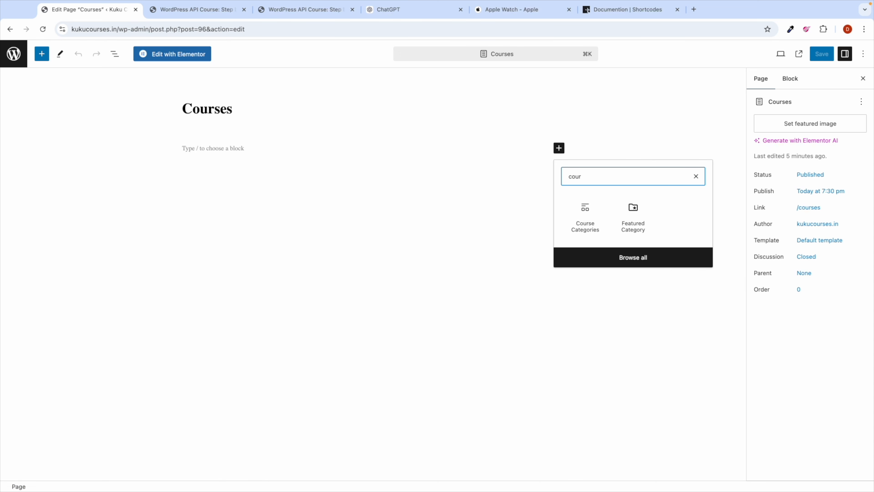
text(ses)
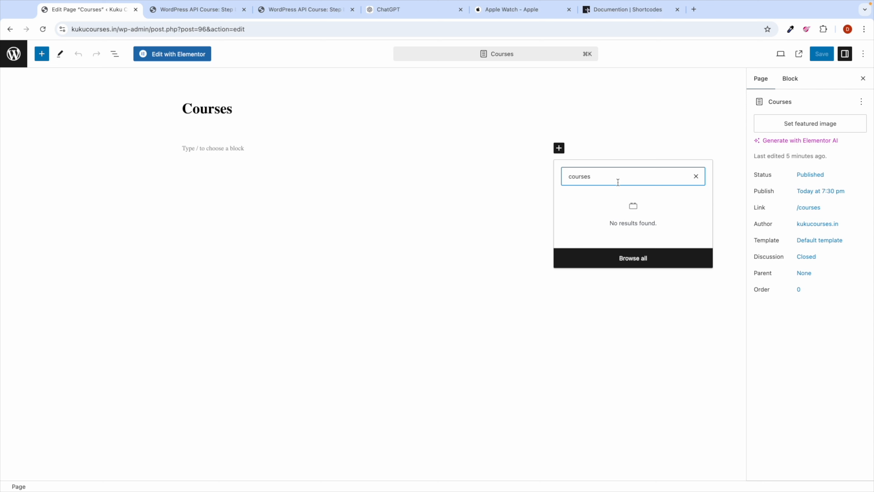
text(tut)
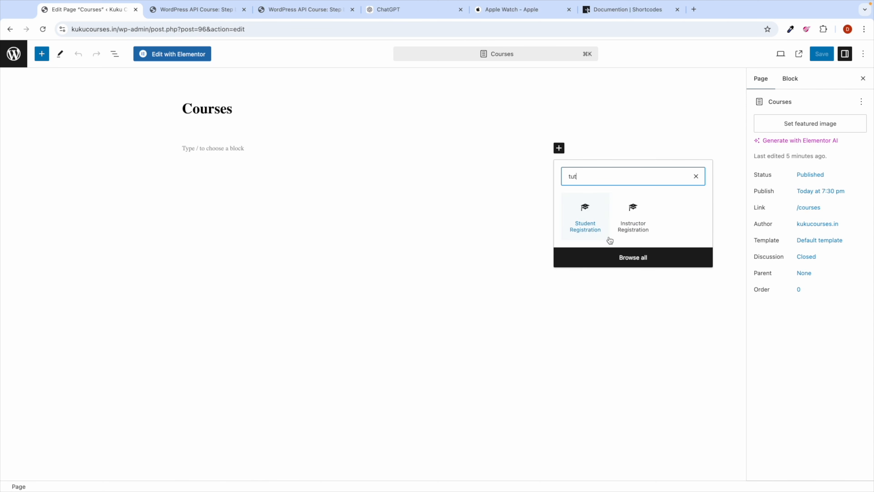
click(636, 258)
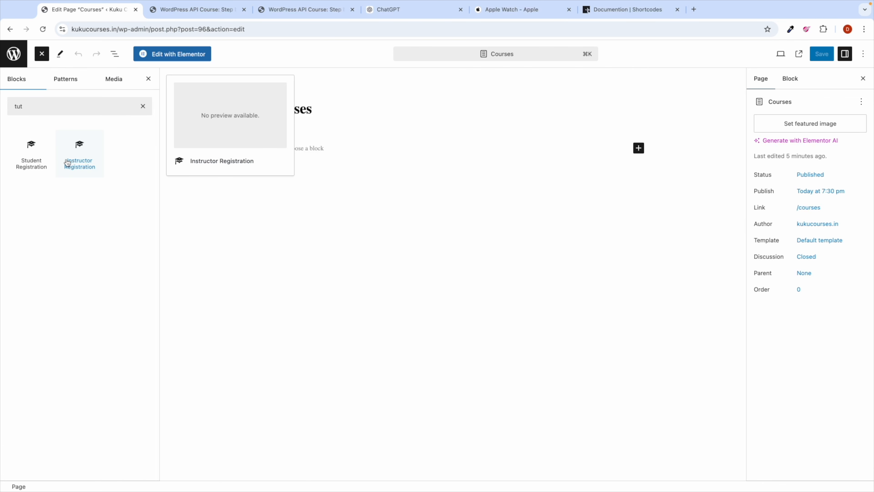
click(382, 147)
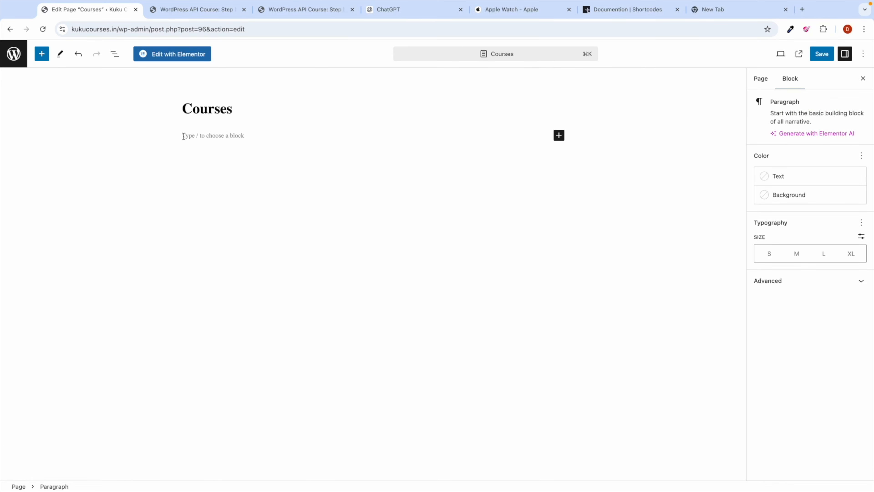
Step: Save the Courses page unchanged and return to the Pages list
click(819, 56)
click(14, 54)
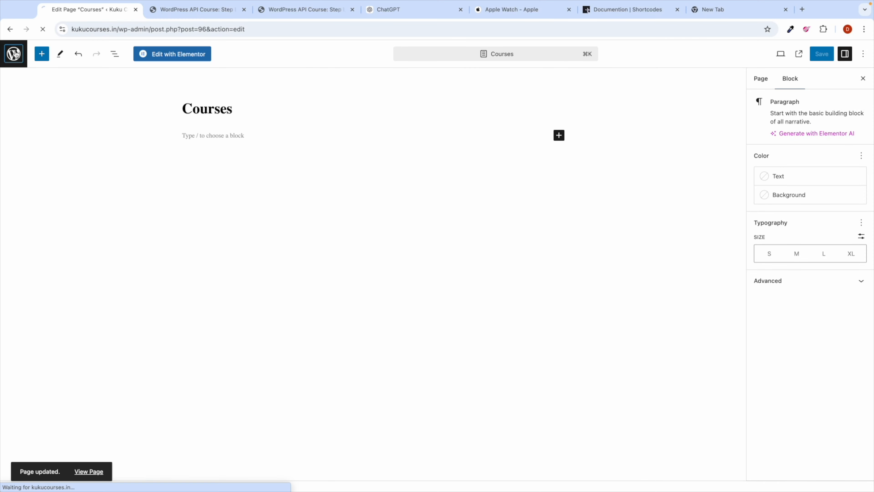
scroll(187, 284, down, 2)
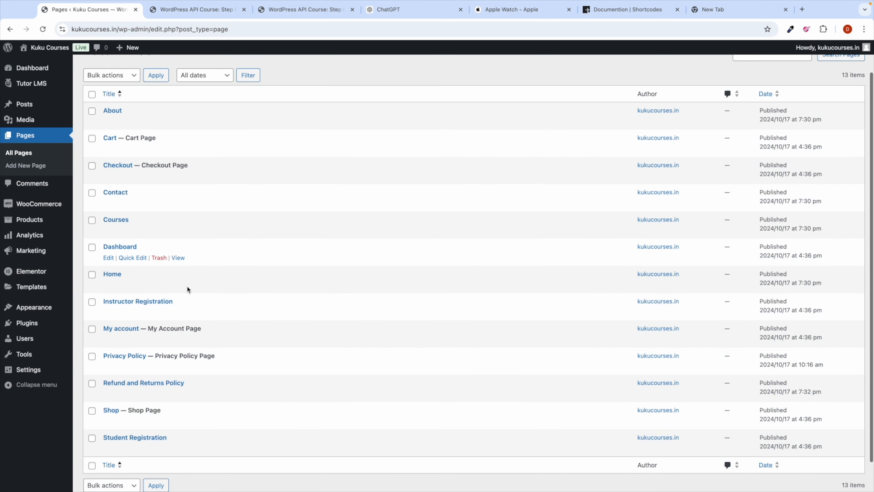
Step: Open the live site in a new browser tab from Visit Site
scroll(187, 288, up, 3)
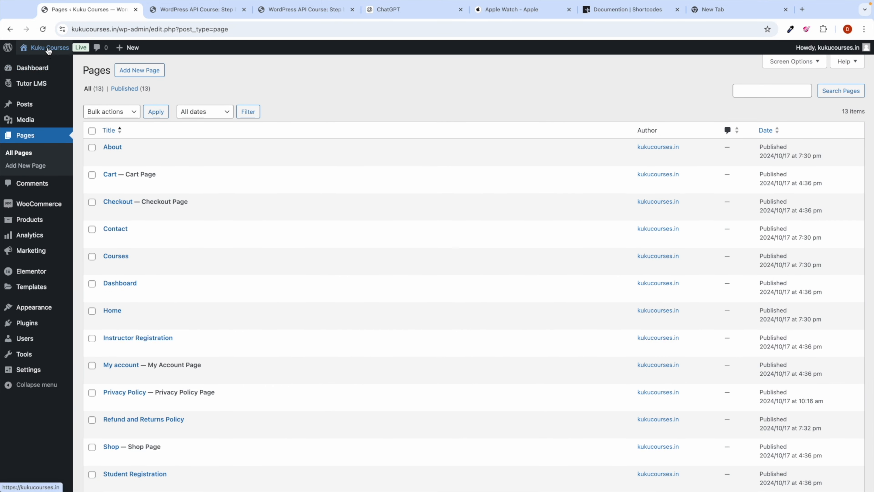
mouse_move(43, 48)
right_click(37, 64)
click(51, 63)
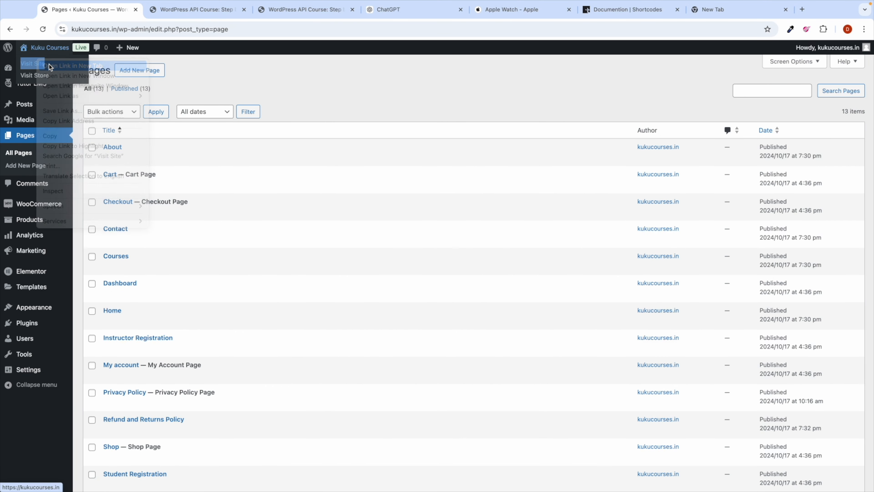
click(176, 9)
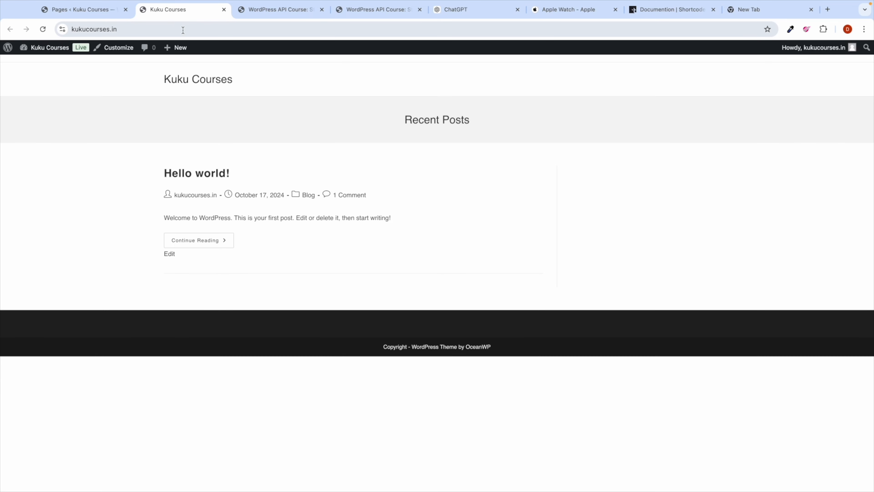
Step: Go to kukucourses.in/courses, view the WordPress API course, then return to the admin Pages tab
click(169, 31)
click(170, 31)
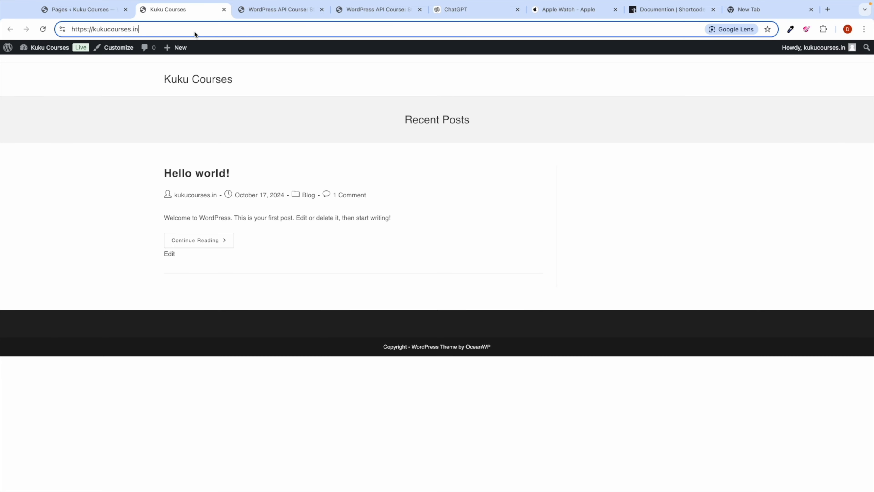
text(/courses)
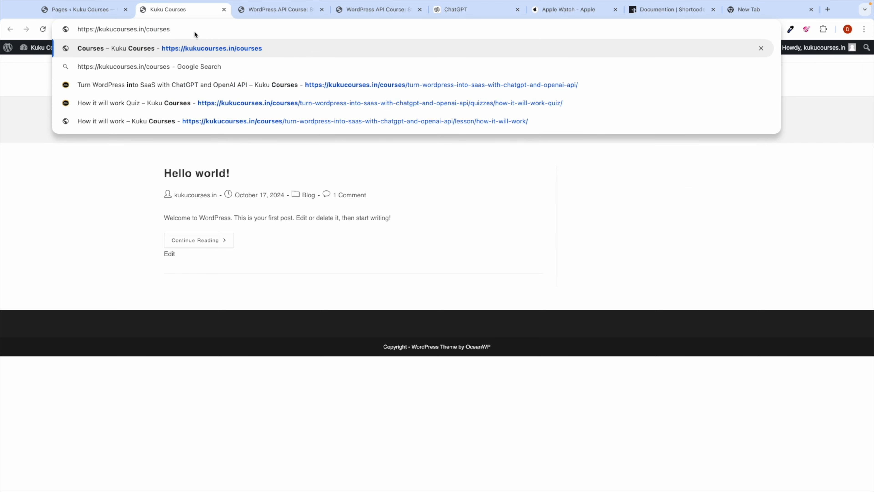
key(Return)
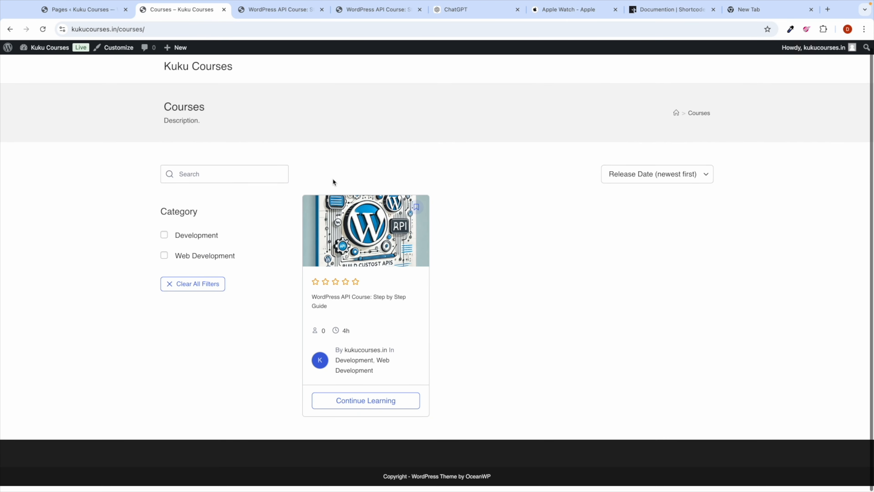
click(354, 309)
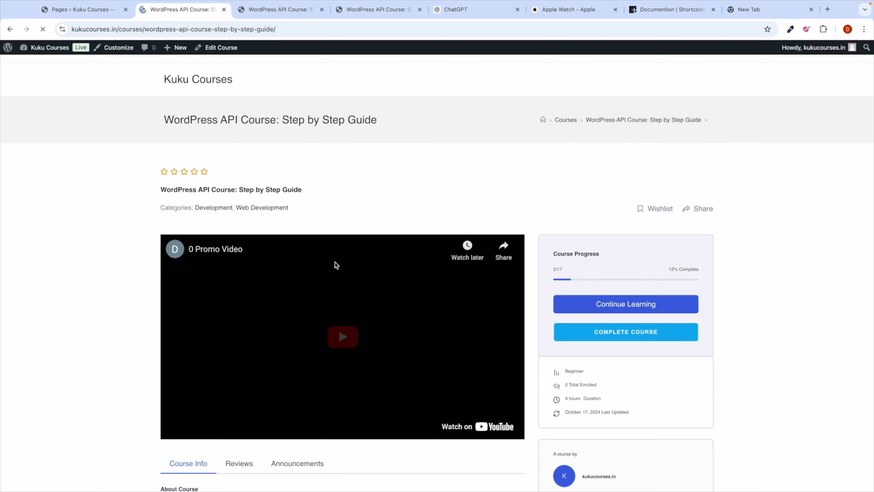
scroll(327, 289, down, 5)
scroll(327, 290, up, 5)
click(10, 29)
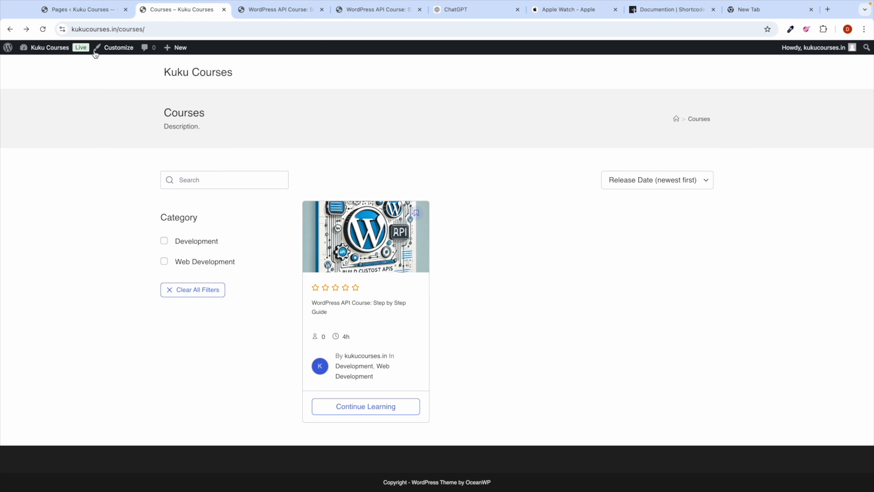
click(74, 14)
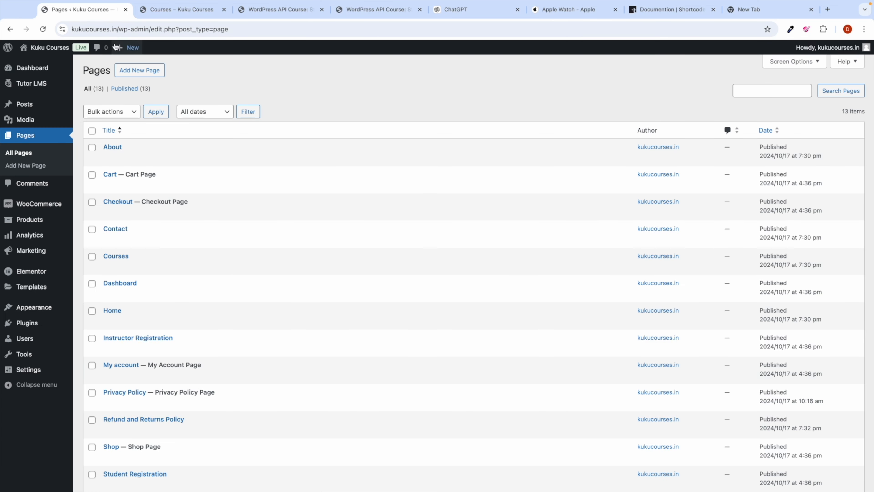
Step: In Reading Settings, make the static Home page the homepage, save, and go to the Dashboard
scroll(186, 223, down, 2)
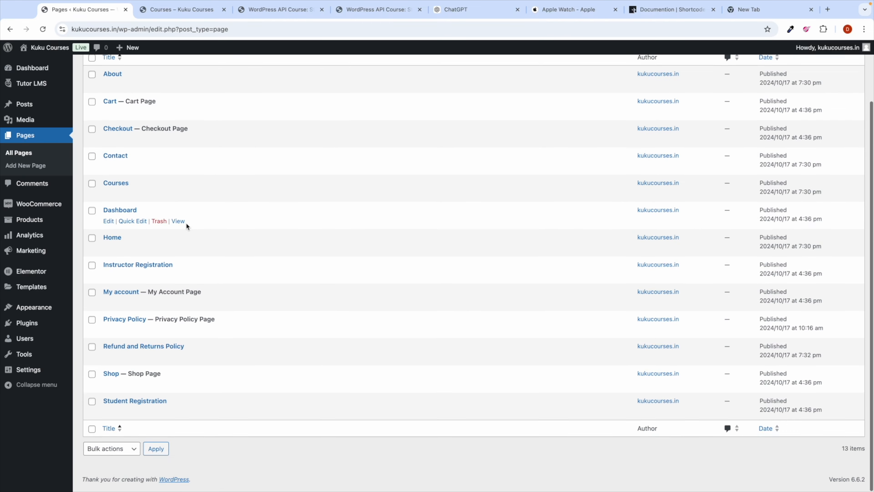
scroll(113, 244, up, 5)
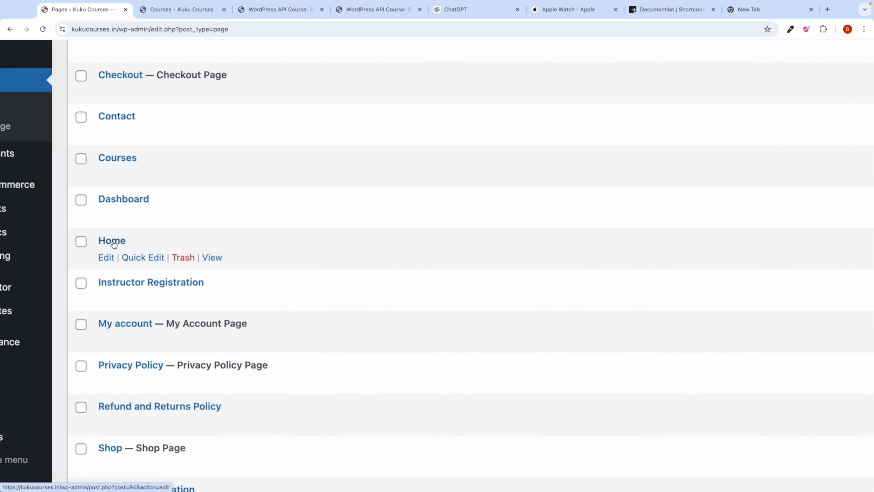
scroll(120, 244, down, 5)
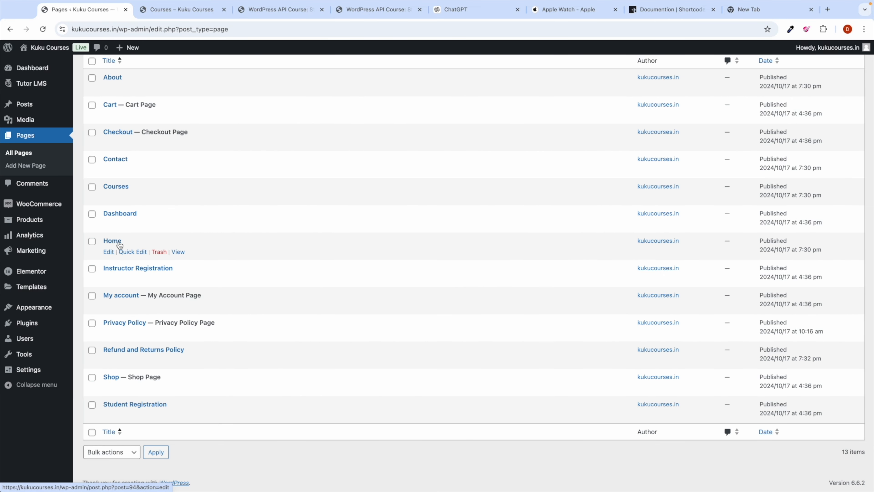
mouse_move(29, 372)
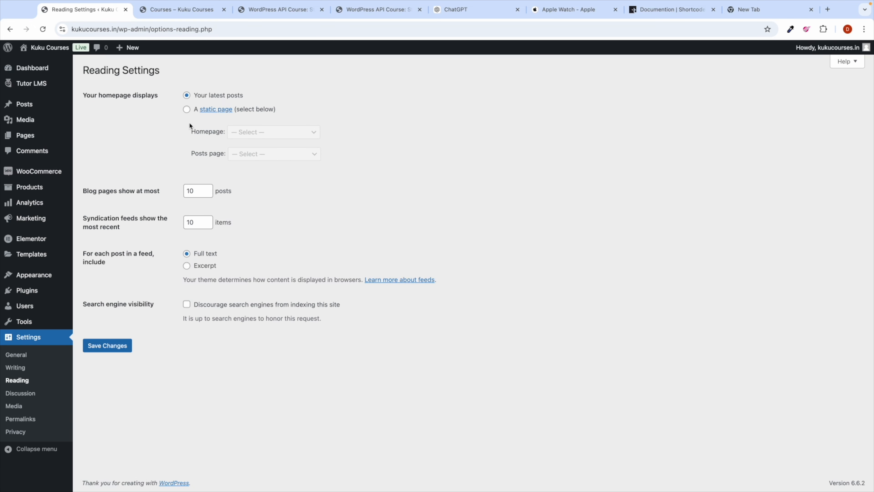
click(187, 110)
click(252, 135)
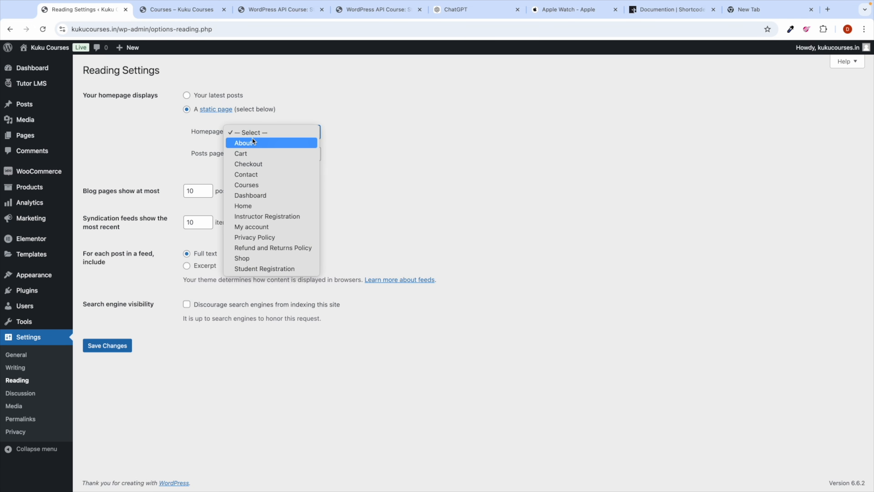
click(254, 206)
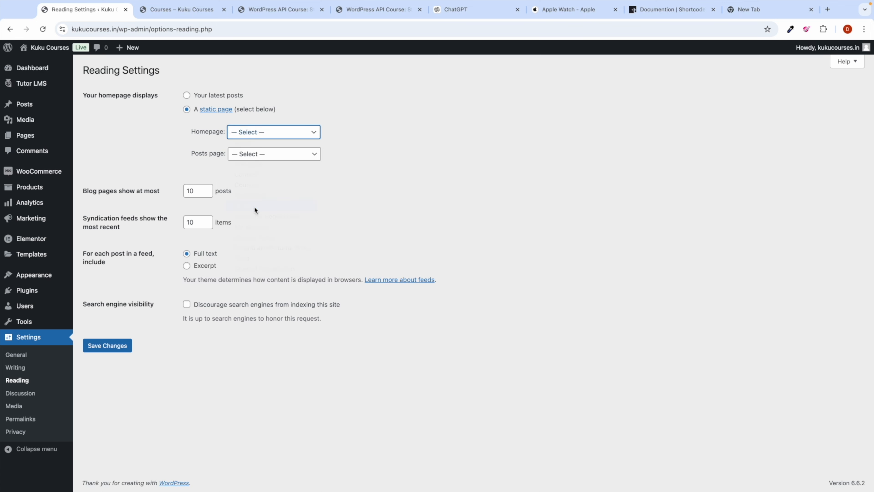
click(120, 347)
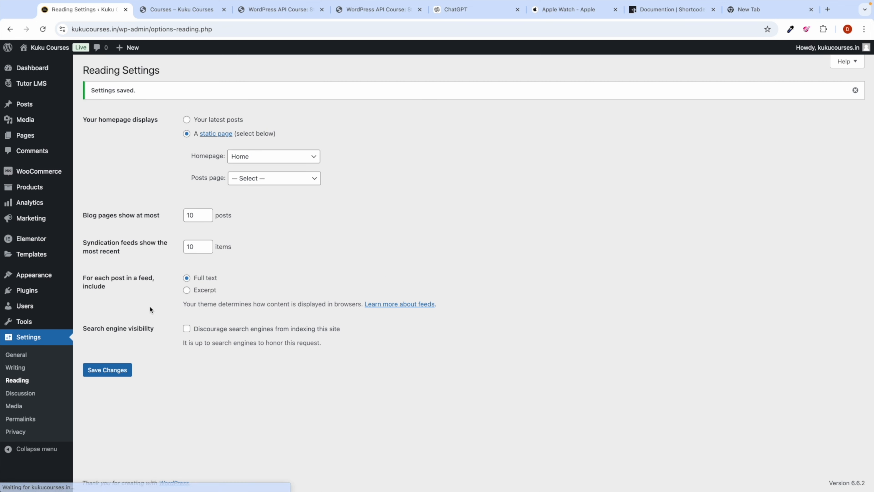
click(48, 72)
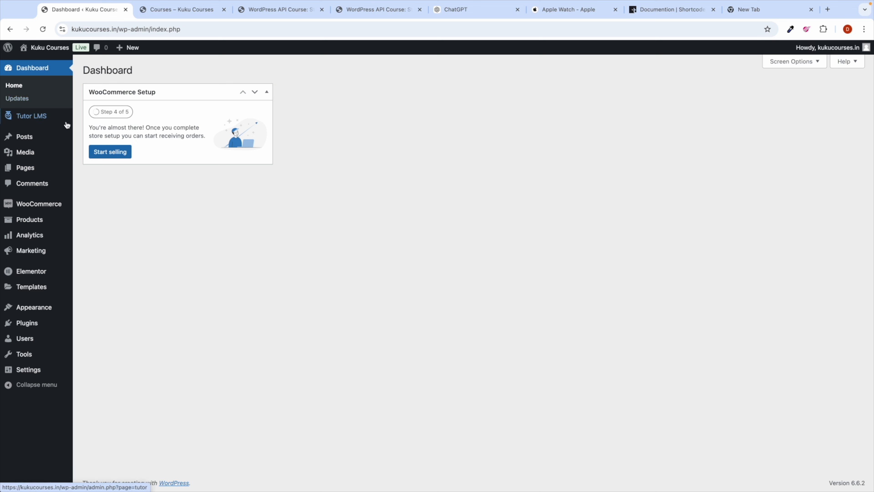
Step: Check the live site's home page in the other tab, then return to the admin Dashboard
mouse_move(38, 172)
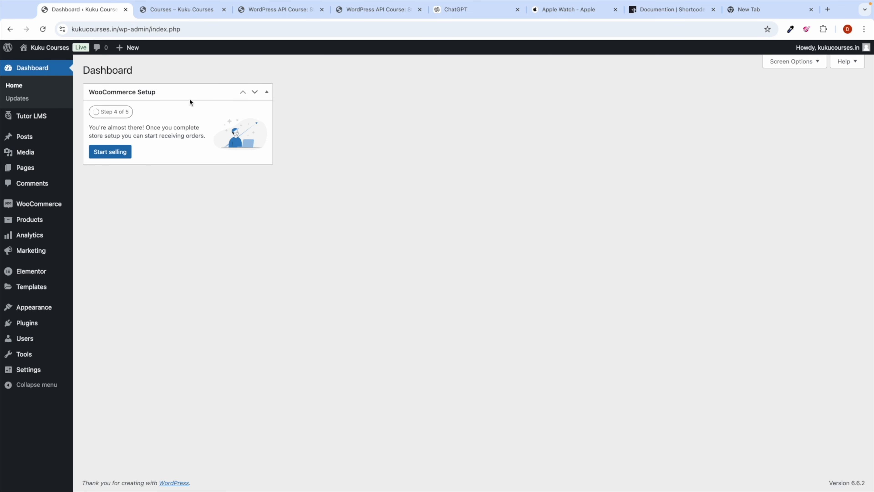
click(172, 10)
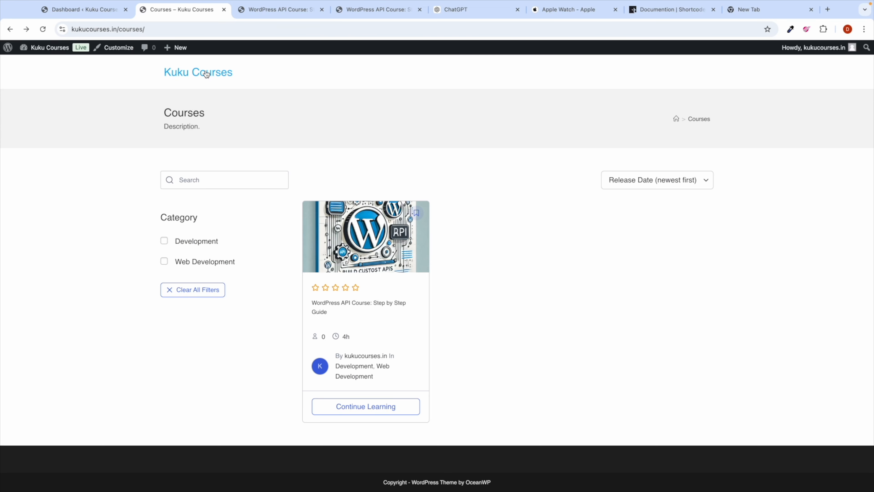
click(225, 78)
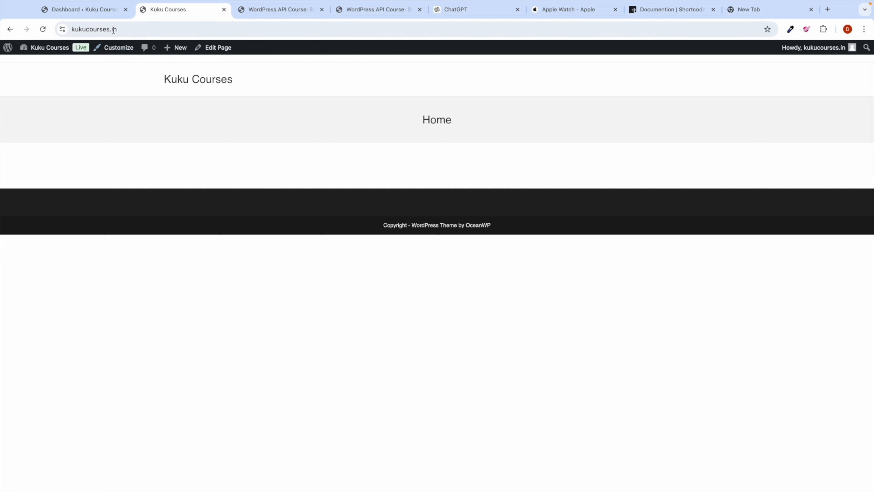
click(100, 10)
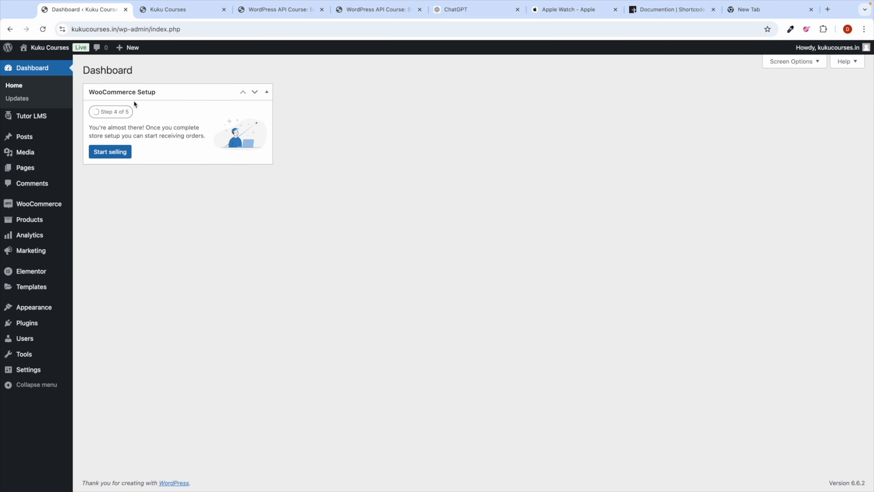
Step: From All Pages, open the Home page's block editor in a new tab
mouse_move(29, 174)
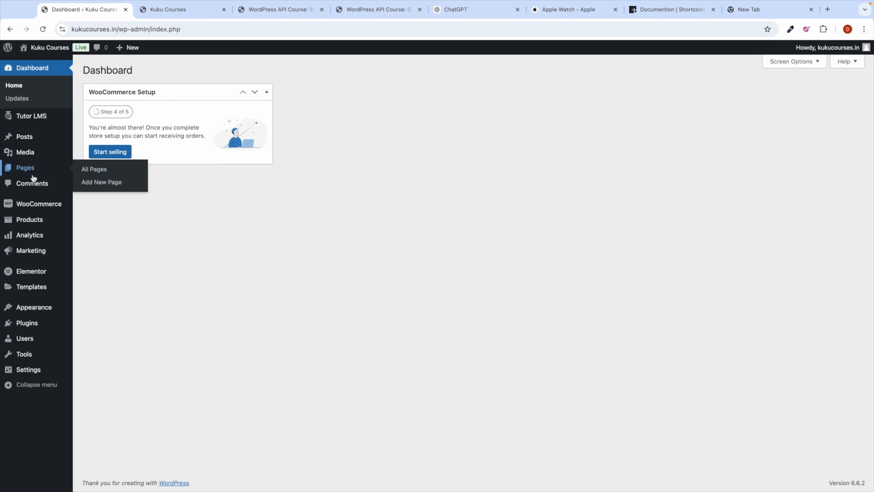
click(88, 172)
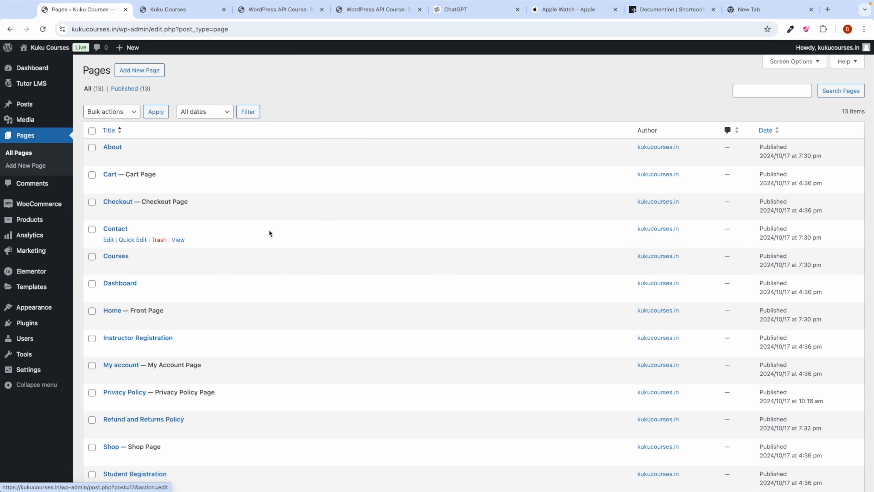
scroll(168, 252, down, 2)
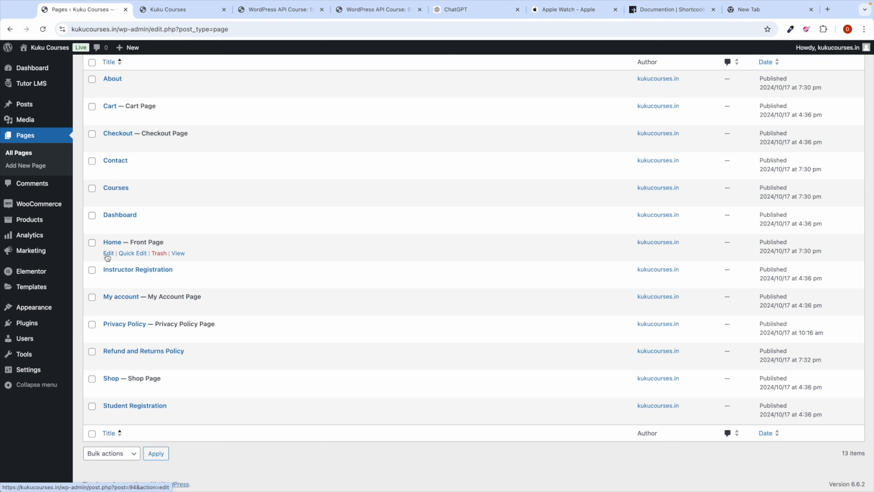
scroll(107, 257, up, 5)
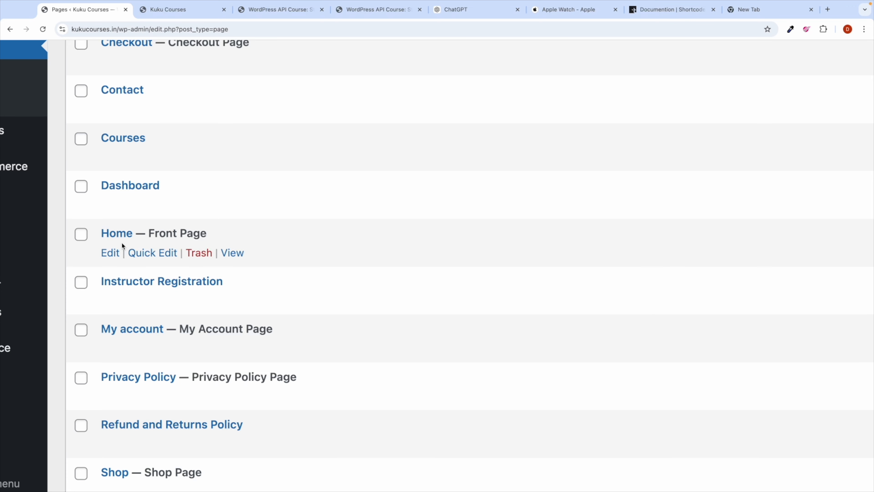
right_click(110, 255)
click(122, 257)
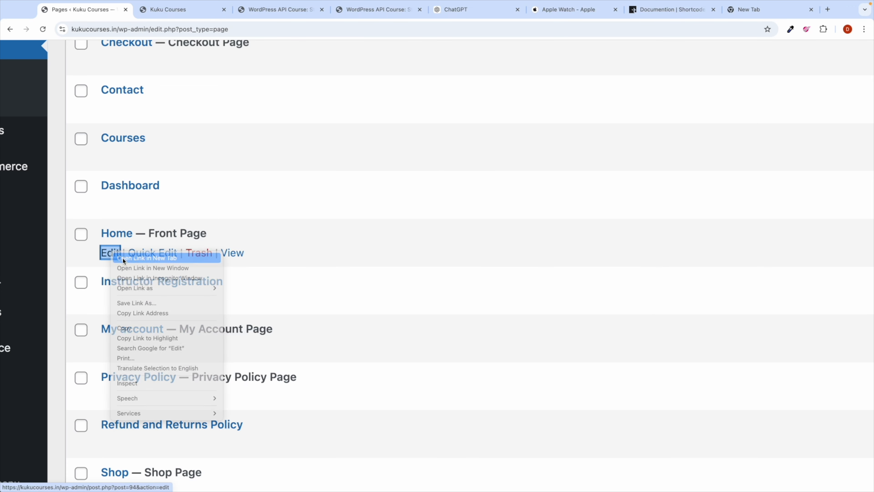
scroll(182, 234, down, 5)
Step: Launch Elementor on the Home page and dismiss the Notifications pop-up
click(169, 9)
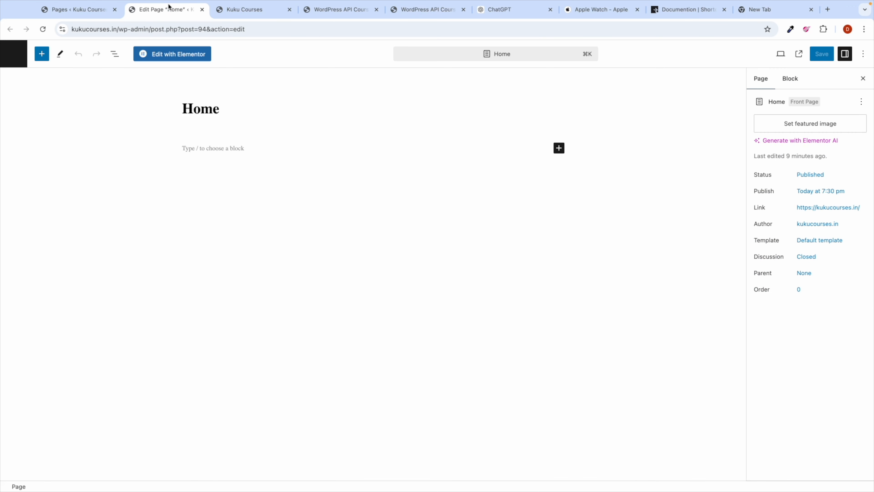
click(175, 54)
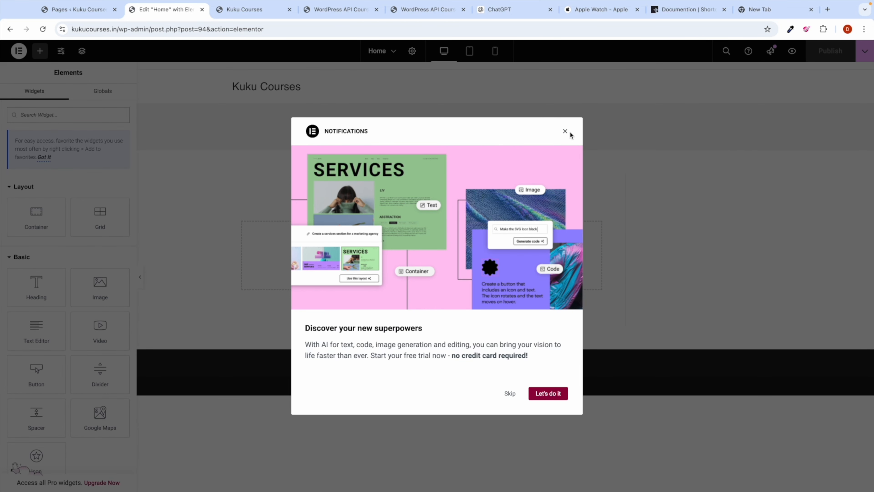
click(566, 131)
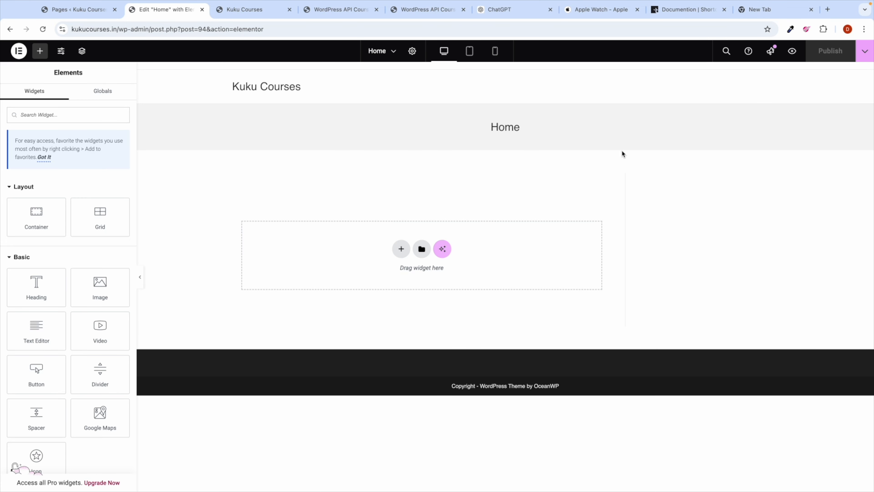
click(863, 31)
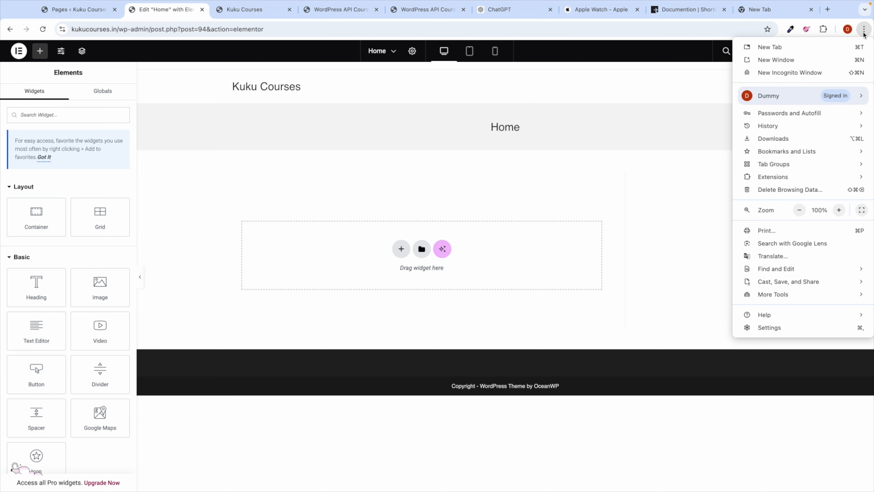
click(619, 164)
key(ctrl+Right)
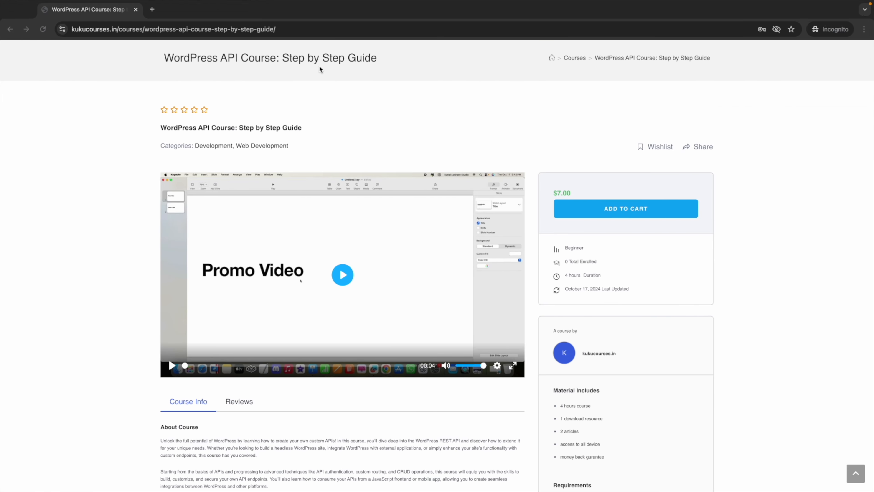
Step: Search YouTube in an incognito tab for 'elementor tutorial for beginners'
click(151, 10)
text(you)
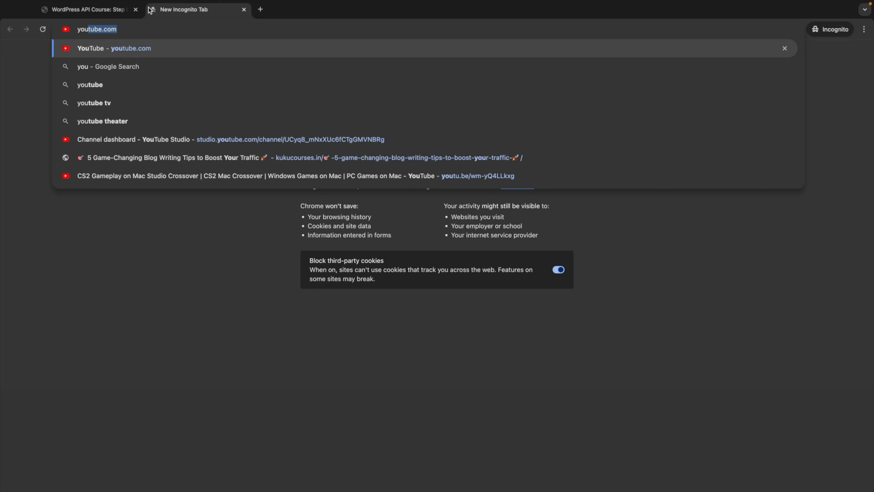
key(Return)
click(342, 52)
text(elementor t)
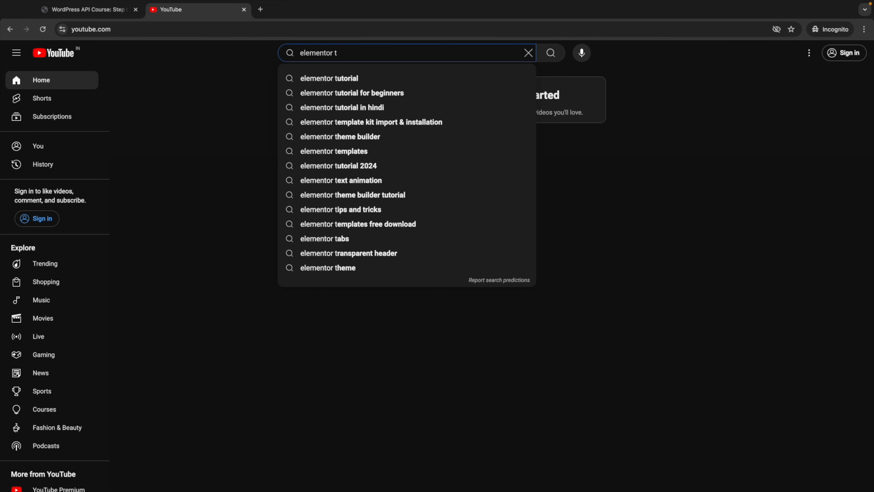
key(Down)
key(Down)
key(Return)
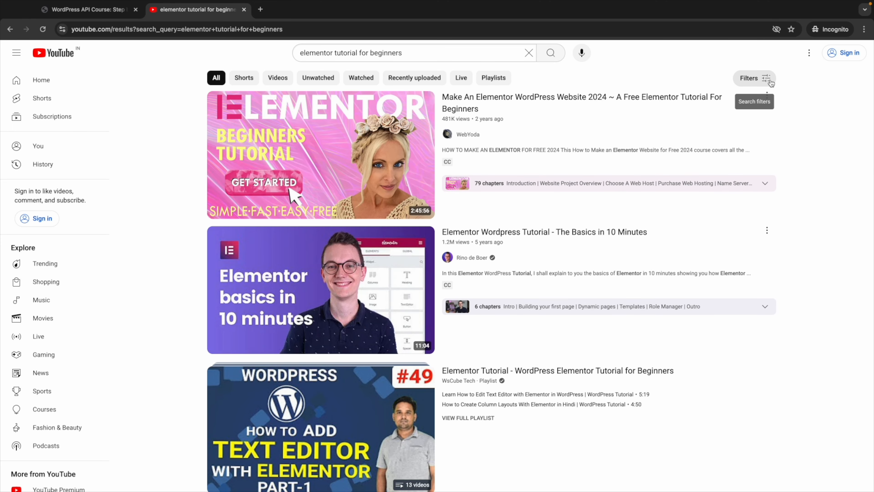
Step: Filter the results to this year's uploads, then close the tab and return to Elementor
click(770, 83)
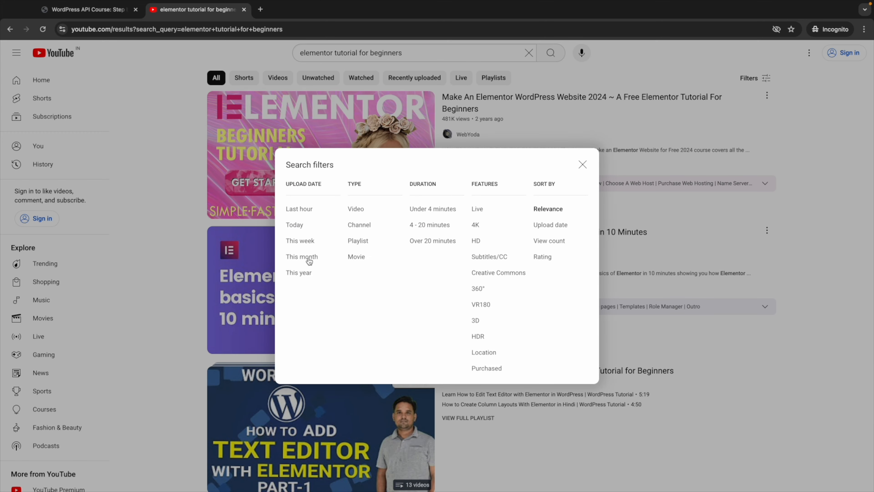
click(302, 274)
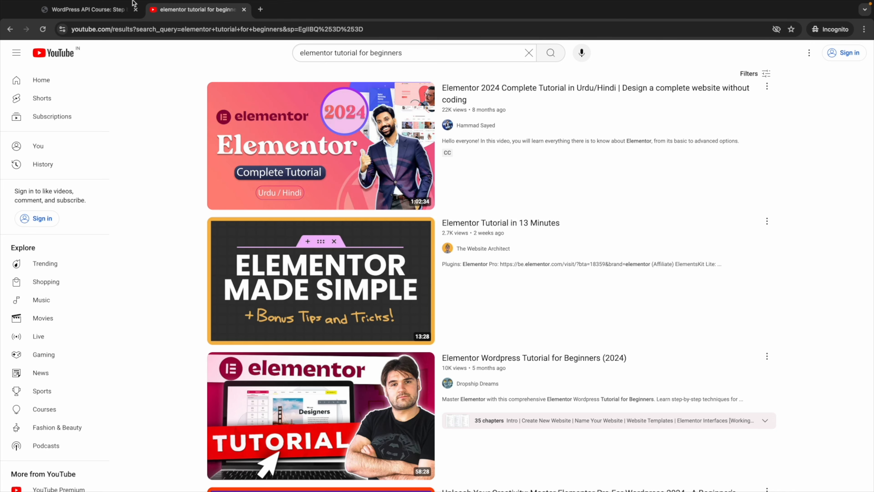
click(244, 20)
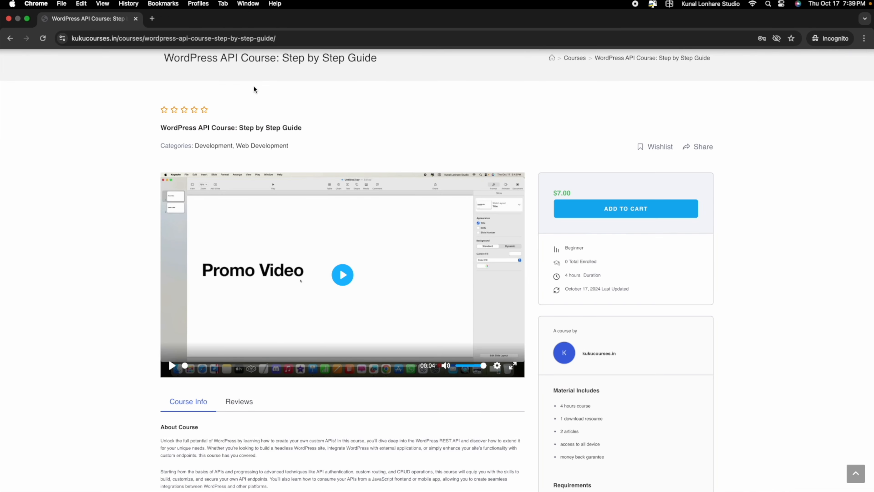
key(ctrl+Left)
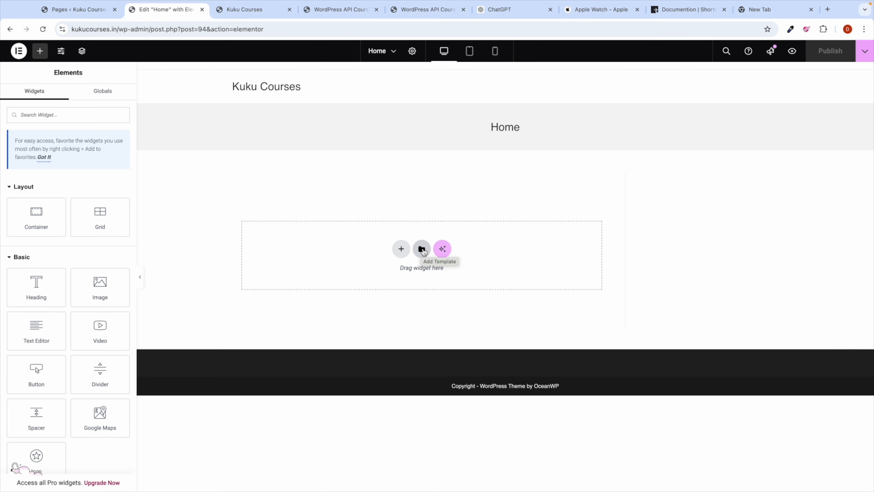
Step: Open Elementor's template library on Pages and browse templates like Wireframe – Home 1 and Online Training
click(422, 250)
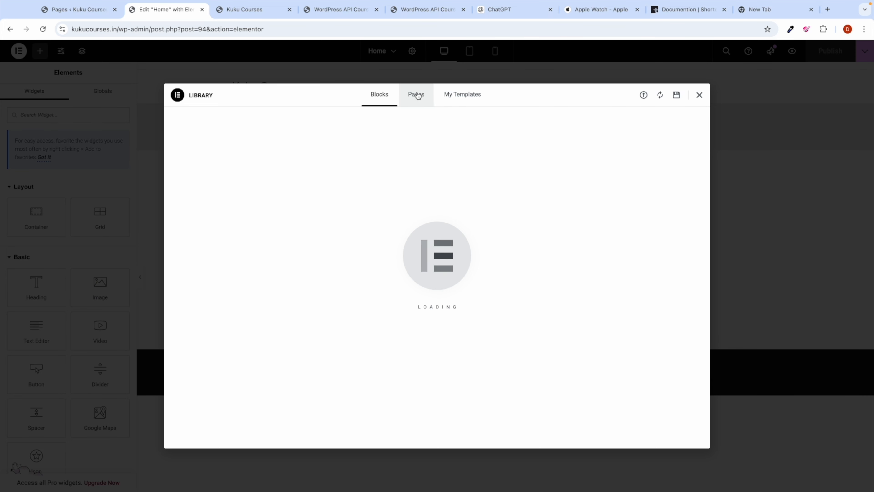
click(416, 95)
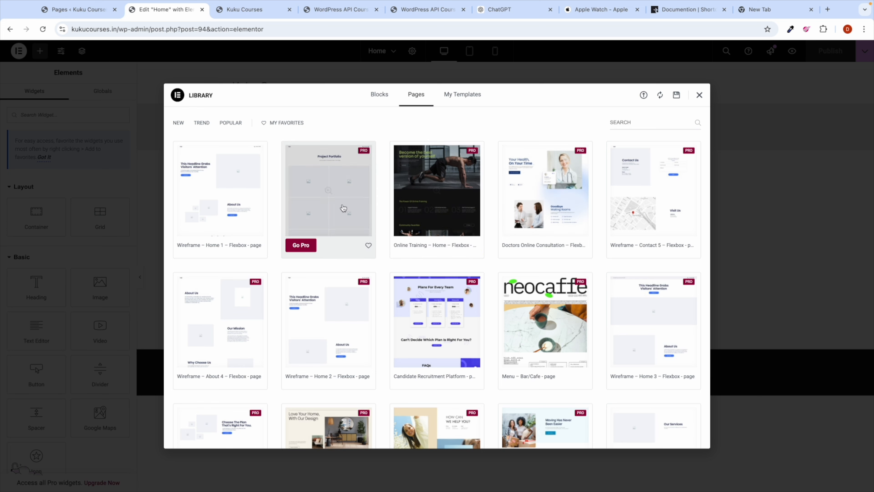
scroll(297, 298, down, 1)
scroll(297, 299, up, 1)
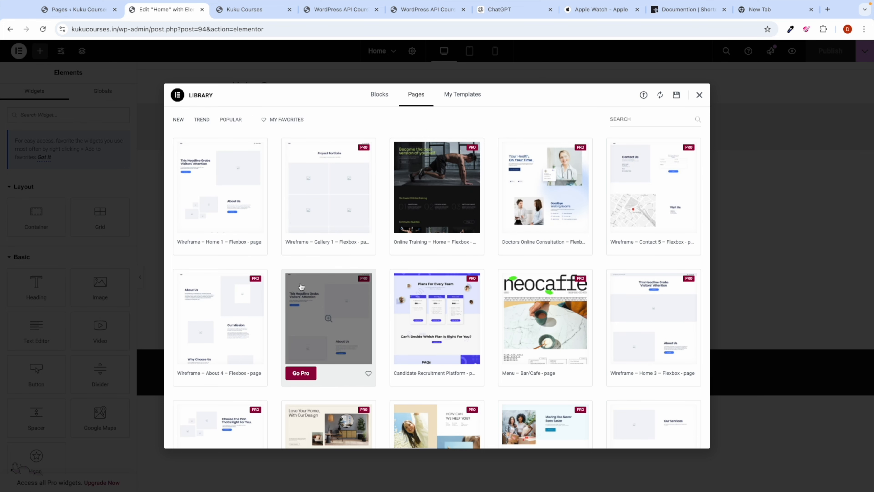
scroll(331, 297, down, 3)
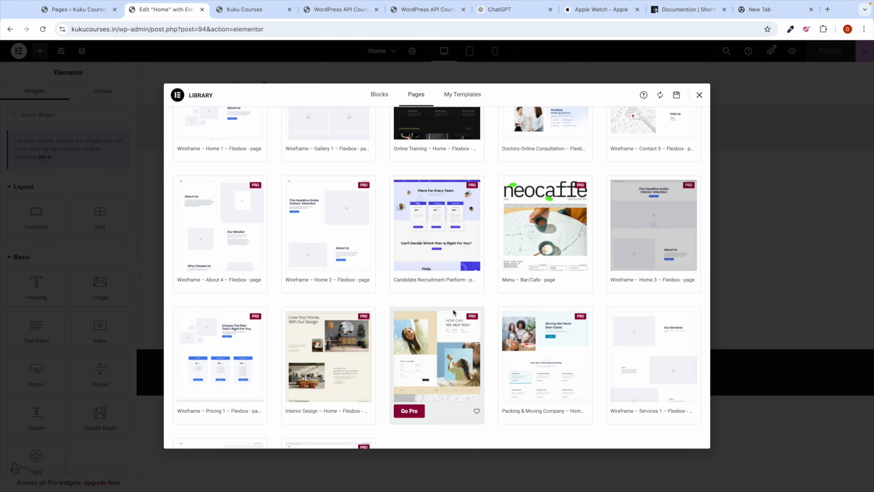
scroll(454, 312, down, 3)
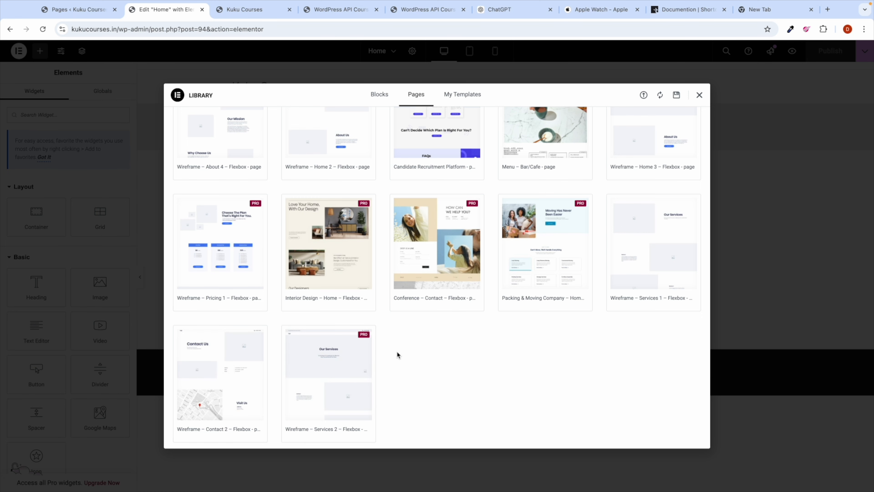
scroll(399, 352, up, 5)
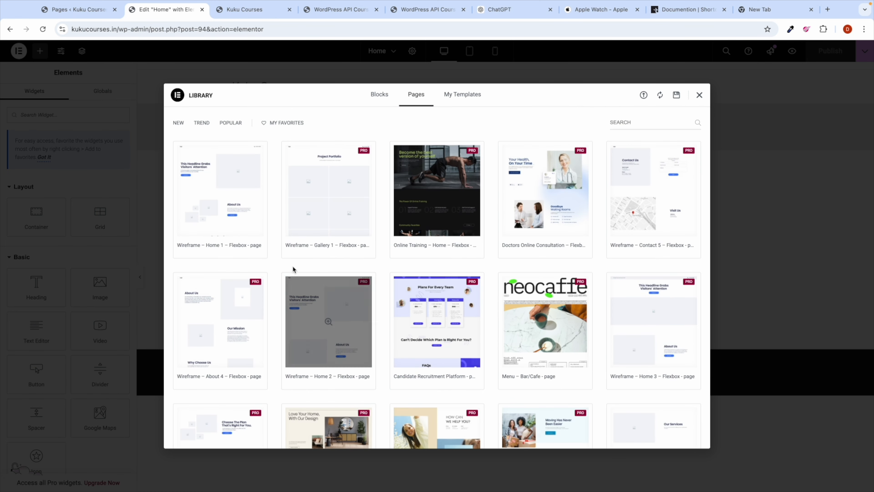
mouse_move(260, 240)
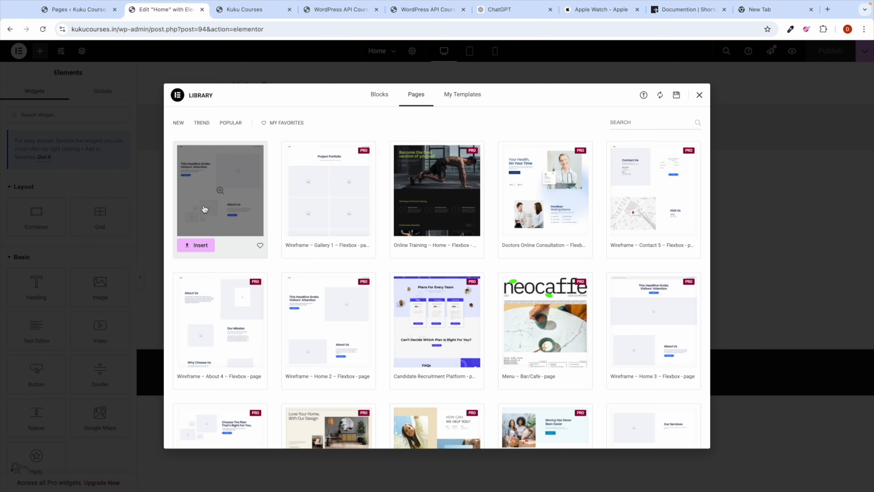
Step: Try inserting Wireframe – Home 1, connect the site to the template library, then reopen the library
click(196, 248)
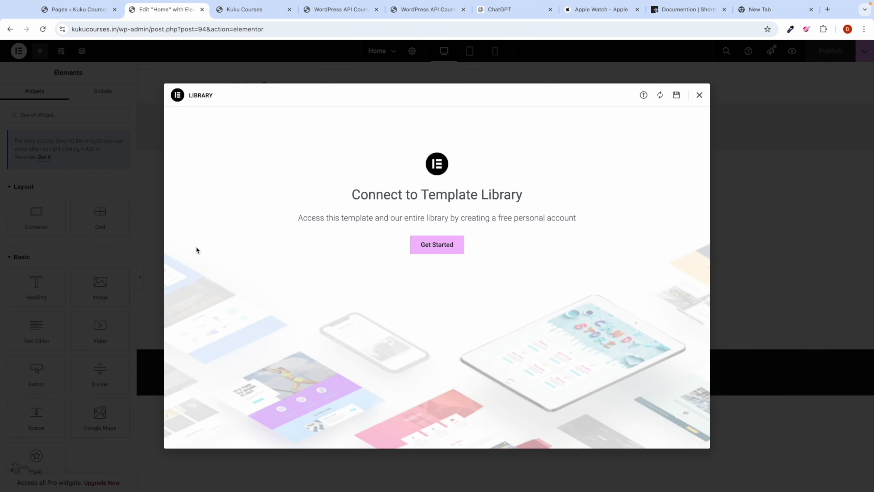
click(440, 247)
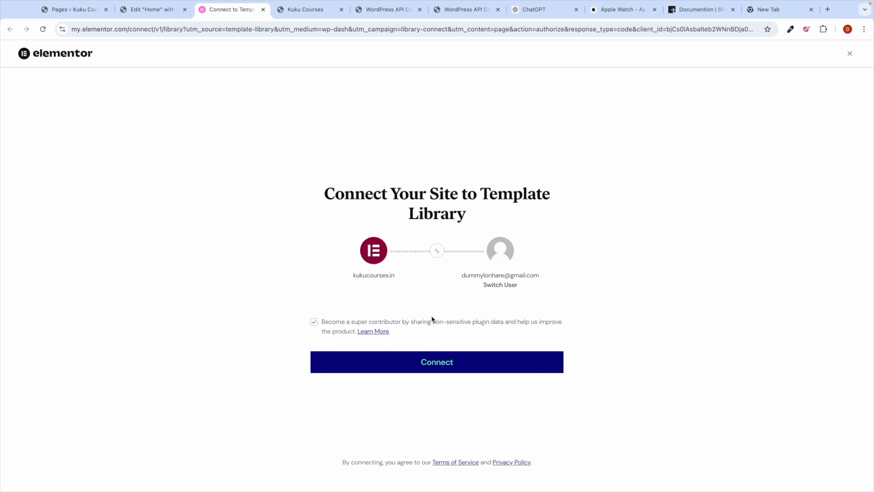
click(433, 368)
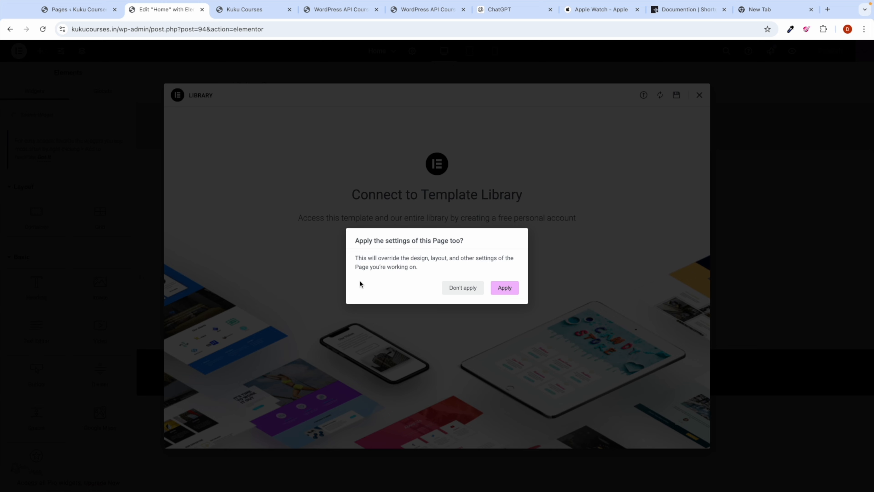
click(505, 287)
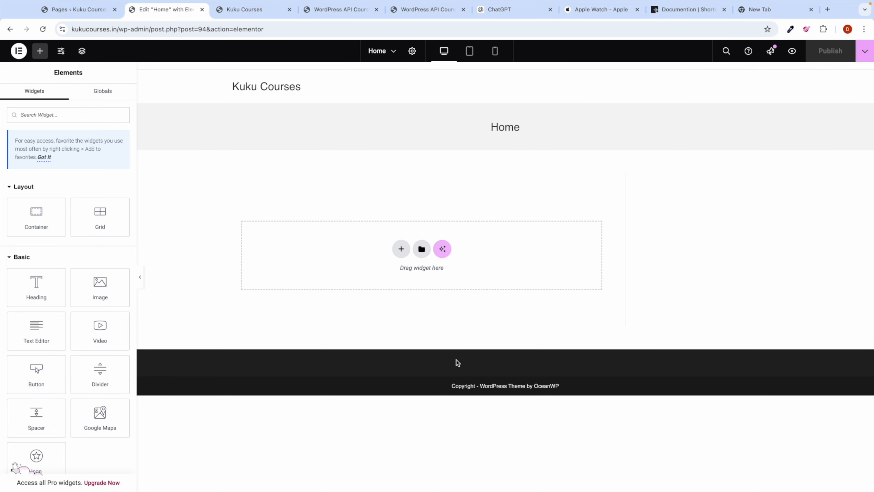
click(421, 248)
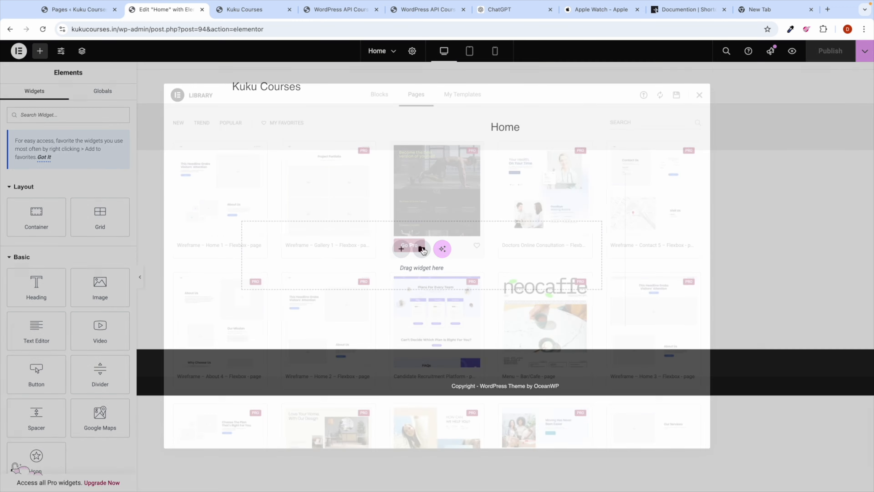
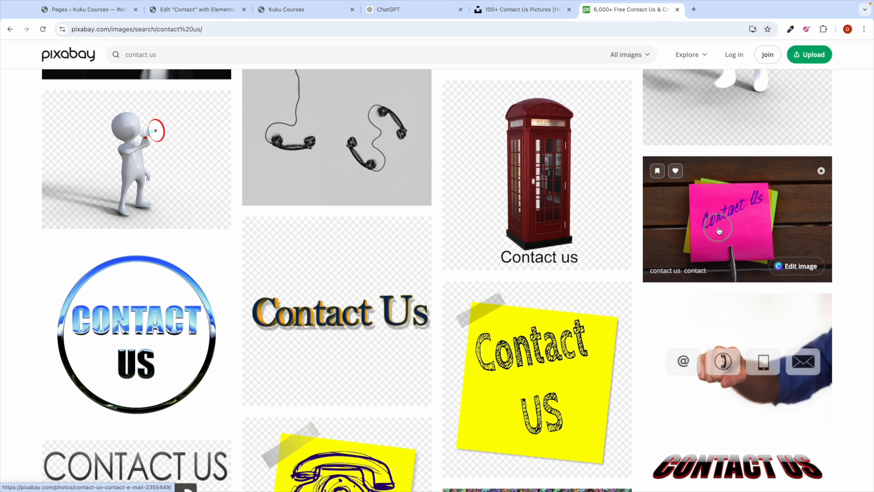
Step: Download the pink Contact Us sticky-note photo as contact-us-2355449_1280.jpg, then return to the Elementor Contact page editor
click(691, 232)
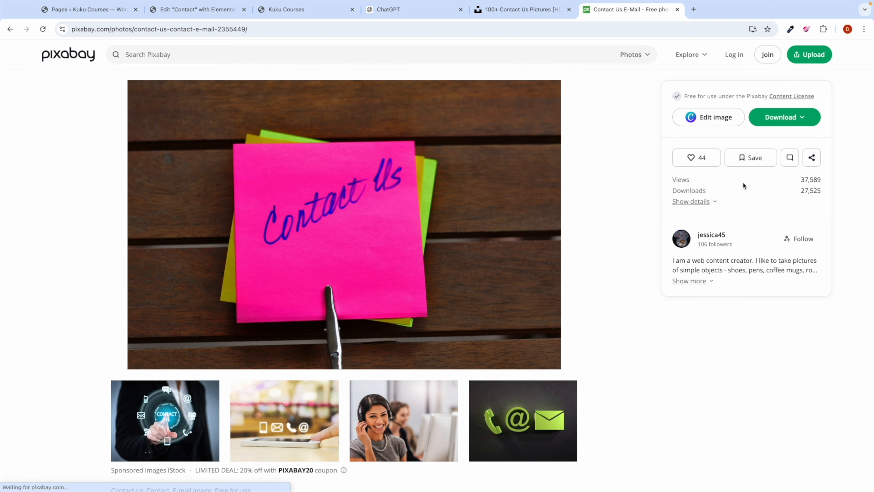
click(770, 119)
click(715, 227)
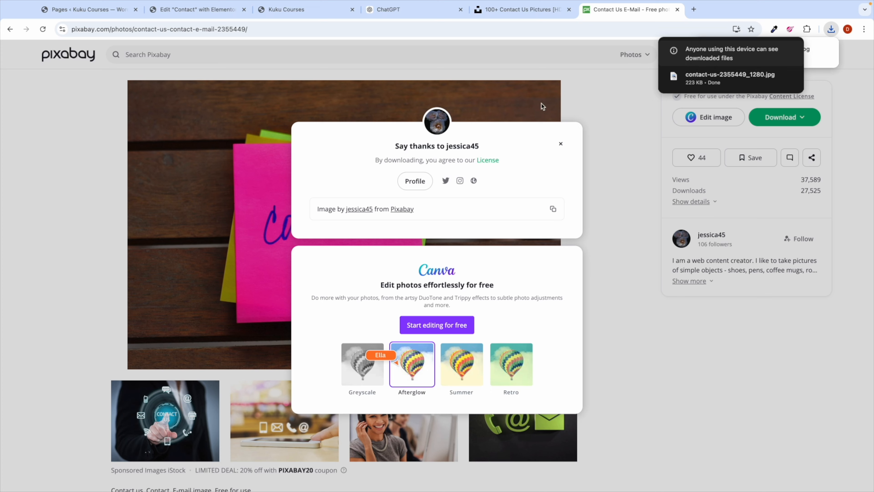
click(210, 13)
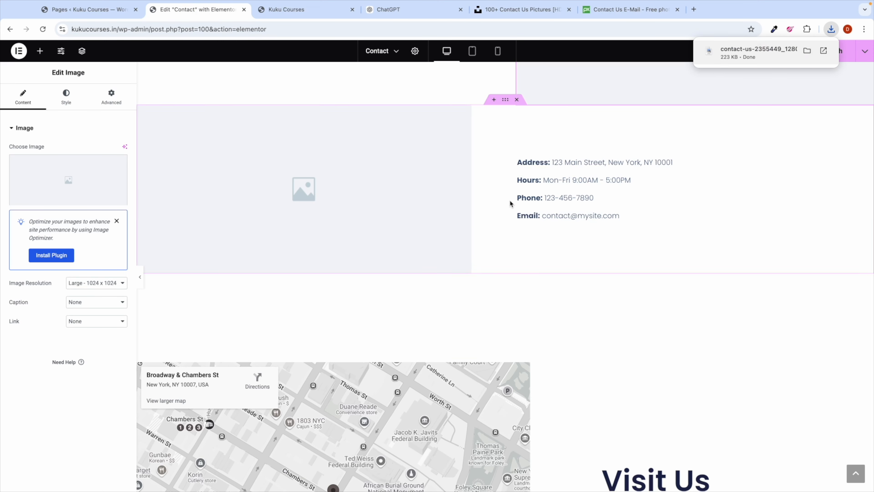
Step: Upload the downloaded sticky-note photo and set it as the Contact page's top image
scroll(509, 199, up, 9)
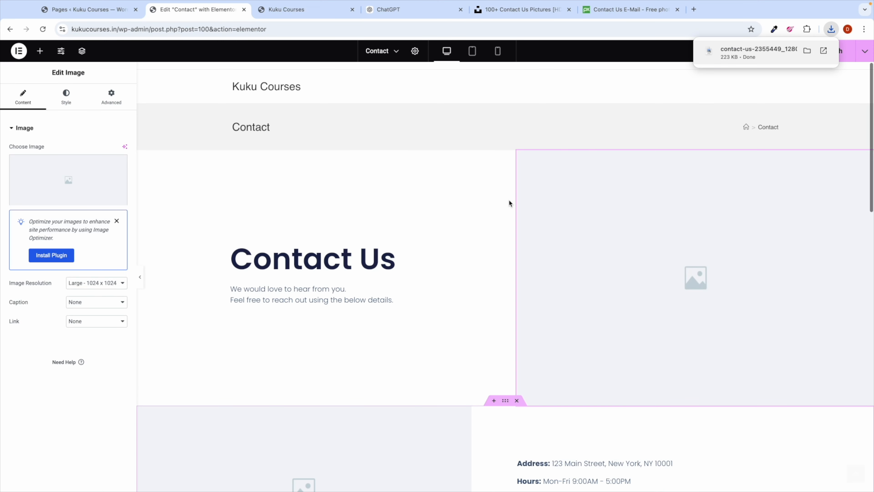
click(16, 172)
click(128, 82)
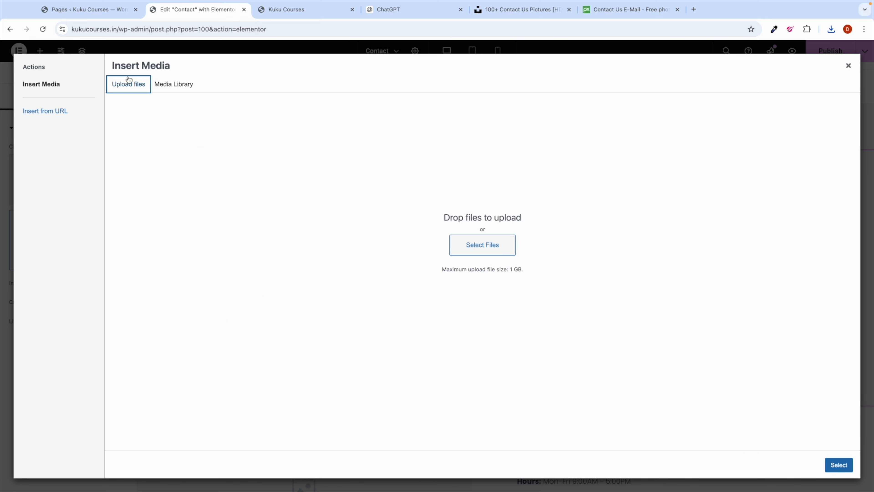
click(462, 241)
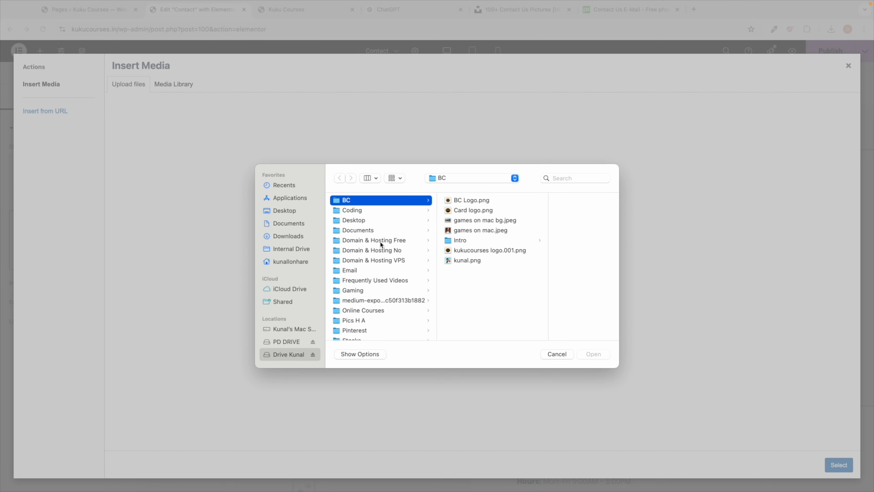
click(288, 236)
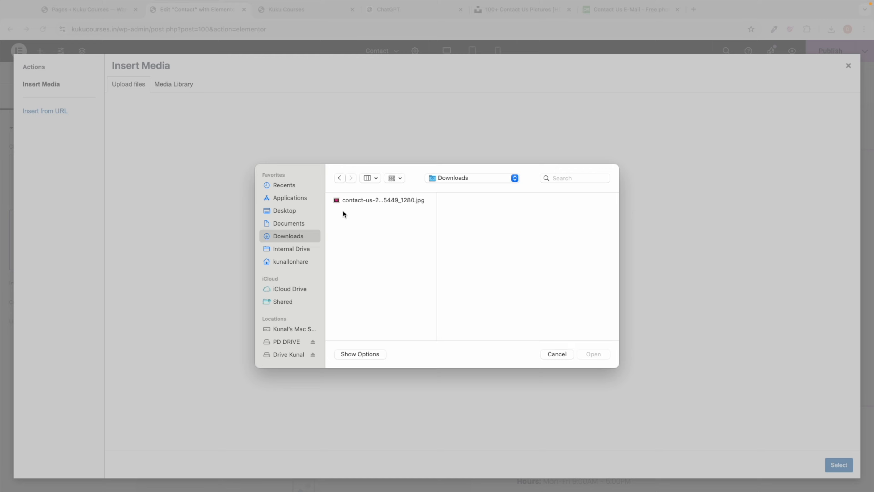
double_click(346, 203)
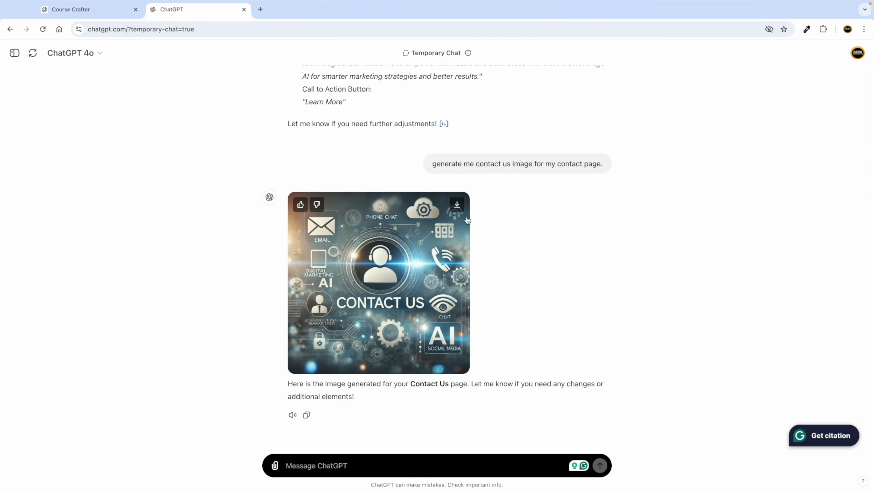
click(457, 204)
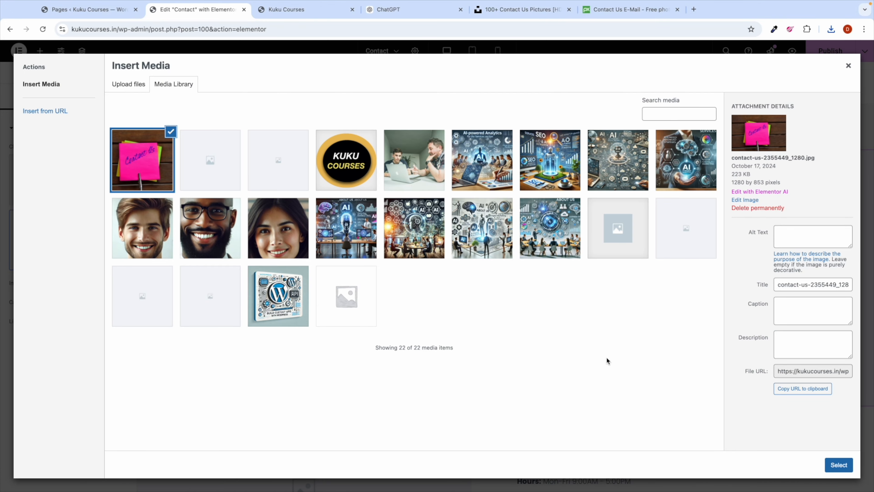
click(837, 466)
Step: Upload the DALL·E Contact Us image into the empty image beside the contact details
scroll(408, 334, down, 5)
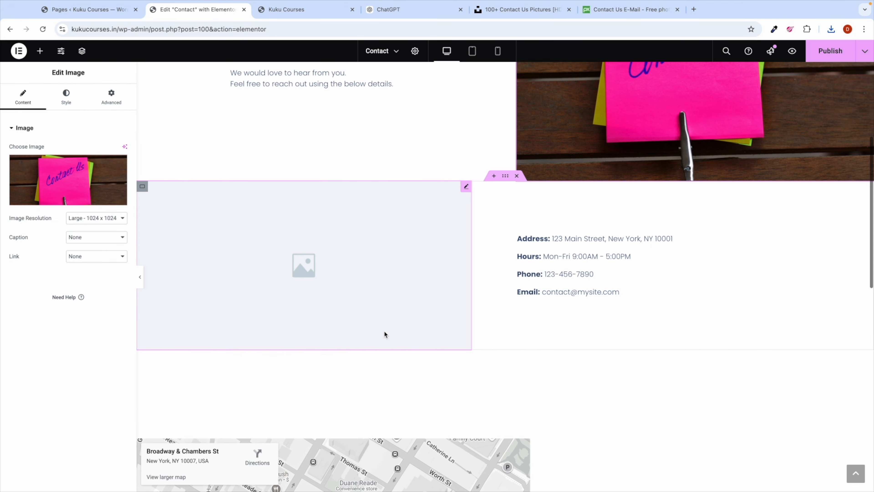
click(308, 262)
click(70, 166)
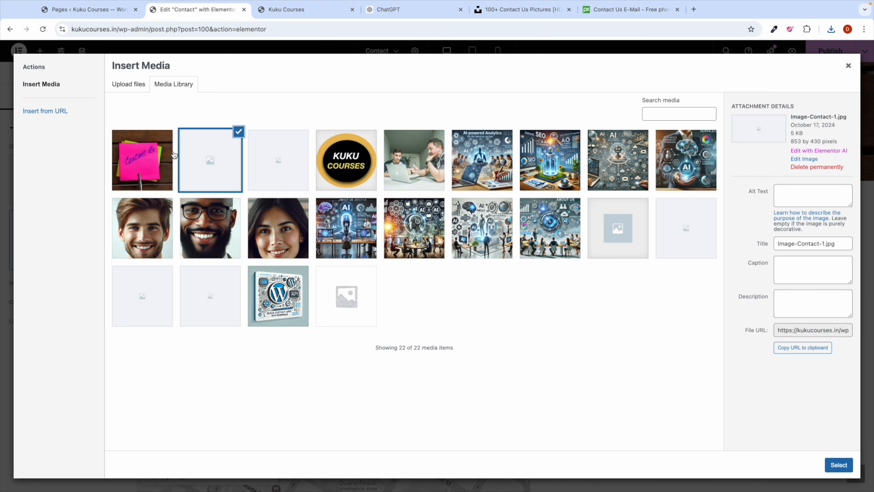
click(135, 84)
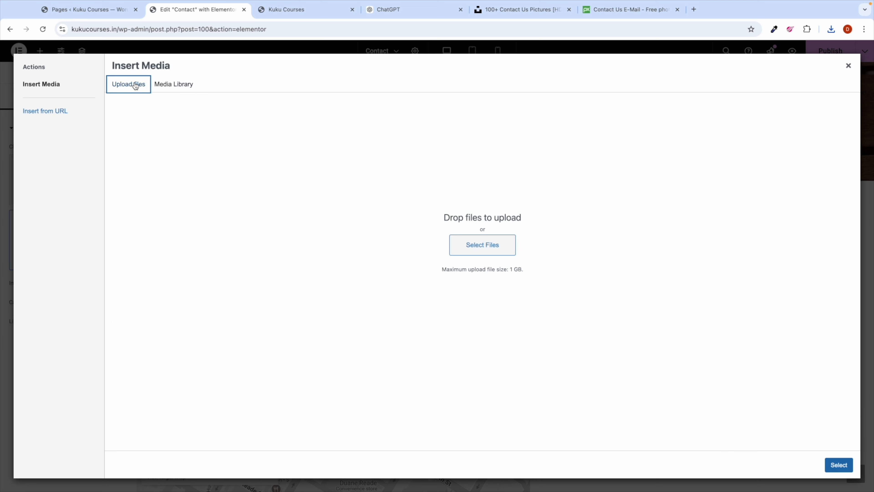
click(468, 252)
click(343, 213)
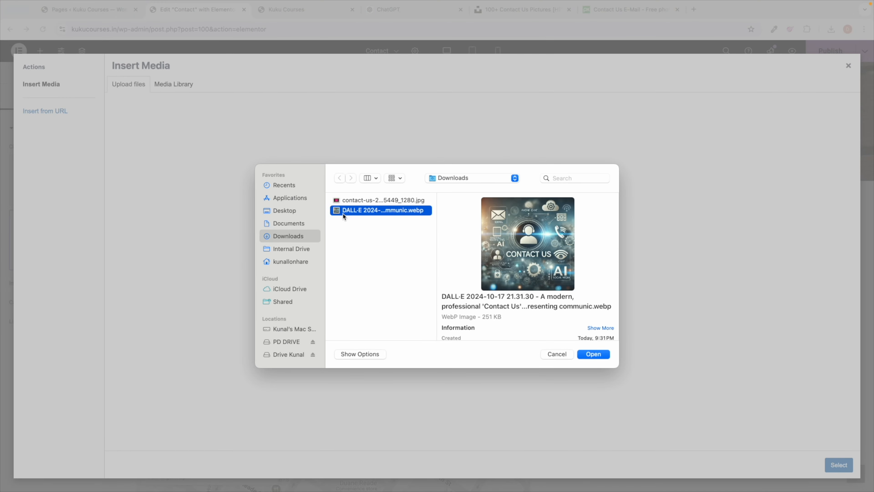
double_click(343, 212)
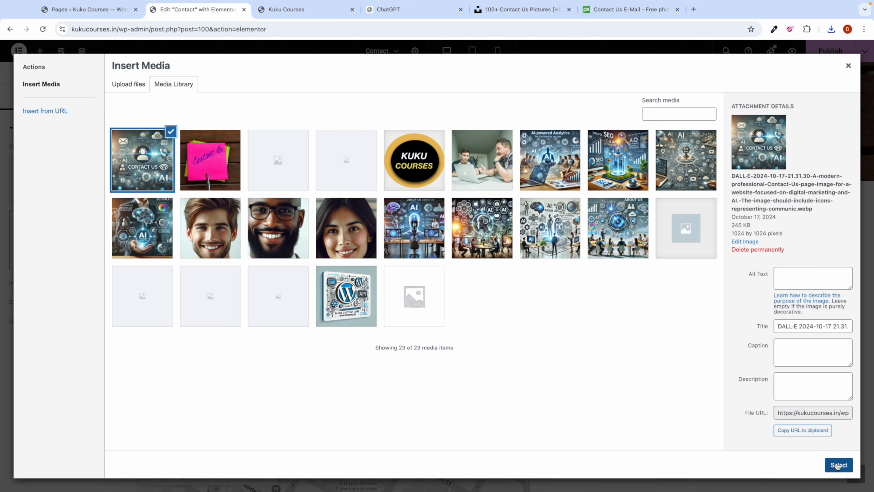
click(838, 464)
scroll(562, 340, down, 4)
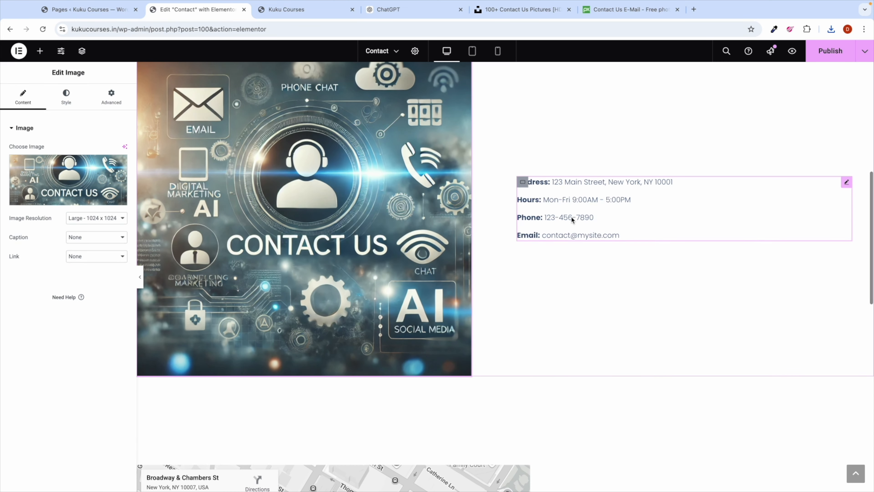
Step: Open the contact details list and select text in the Address entry
click(626, 187)
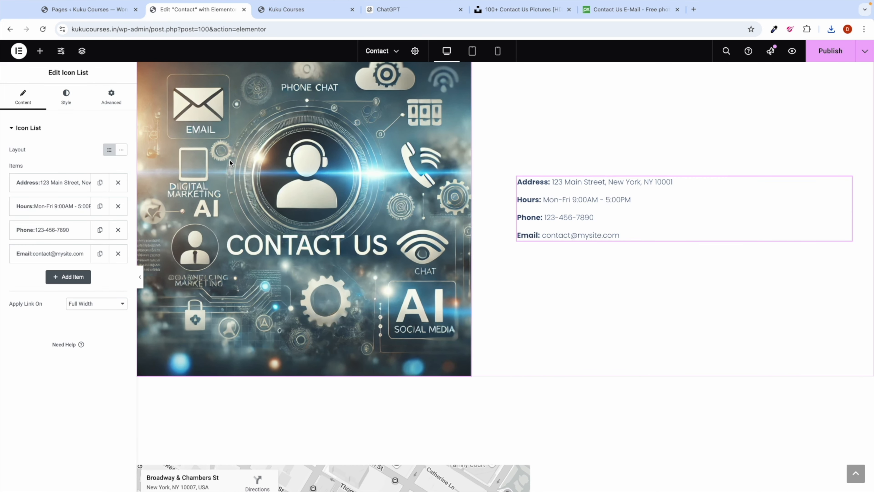
click(57, 182)
double_click(37, 216)
drag(60, 218, 88, 215)
click(58, 183)
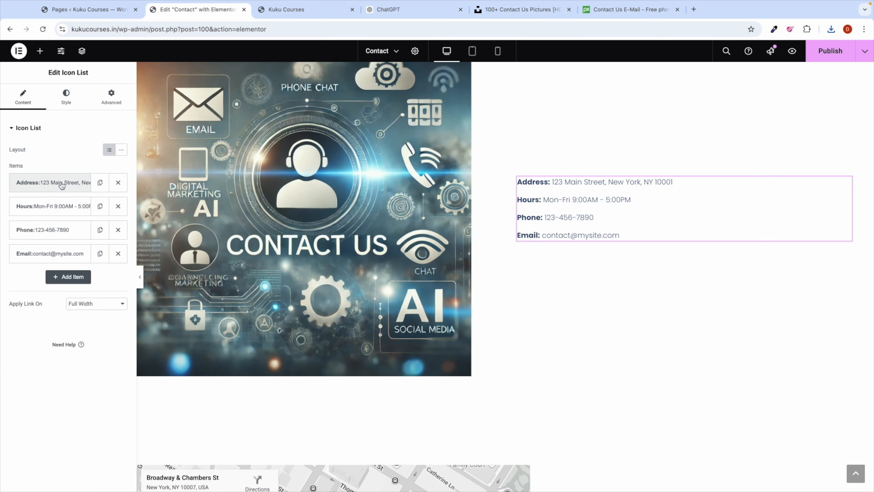
Step: Change the Hours entry's opening time from 9:00AM to 10:00AM
click(53, 206)
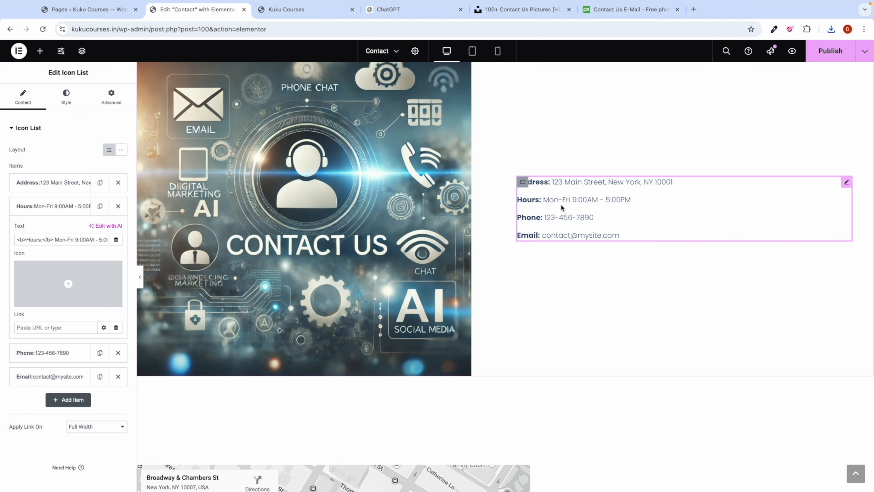
double_click(79, 239)
scroll(52, 233, up, 5)
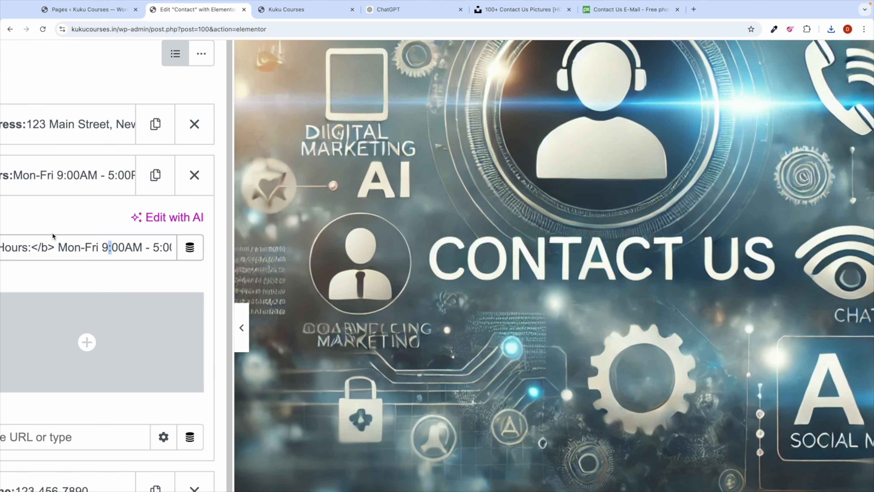
click(107, 248)
key(BackSpace)
text(10)
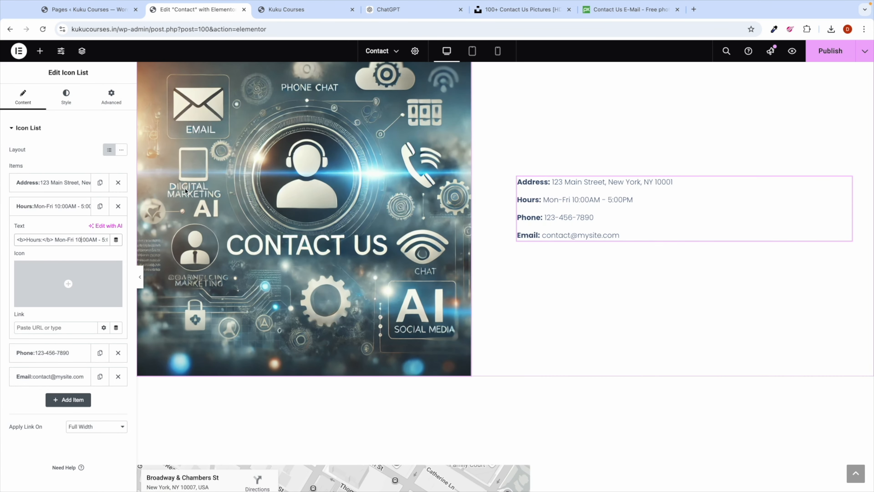
click(57, 208)
scroll(446, 244, down, 10)
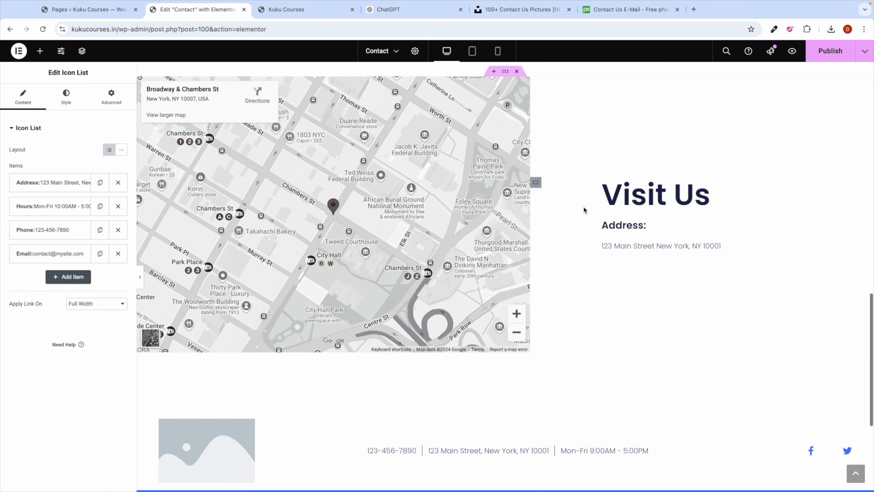
click(621, 245)
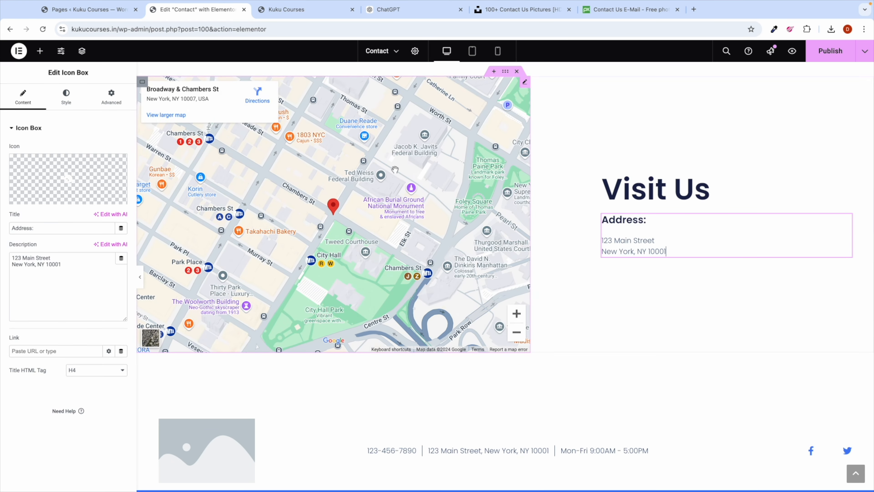
scroll(250, 274, down, 5)
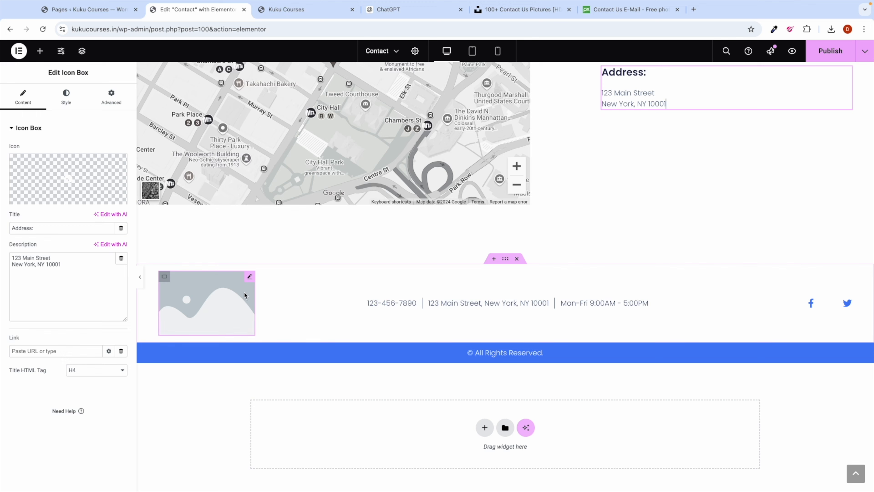
Step: Replace the footer placeholder image with the Kuku Courses logo
click(216, 306)
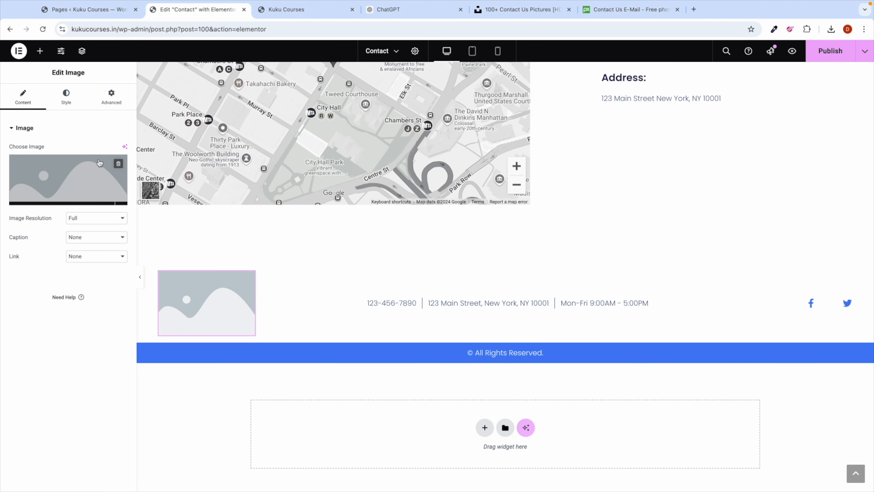
click(68, 179)
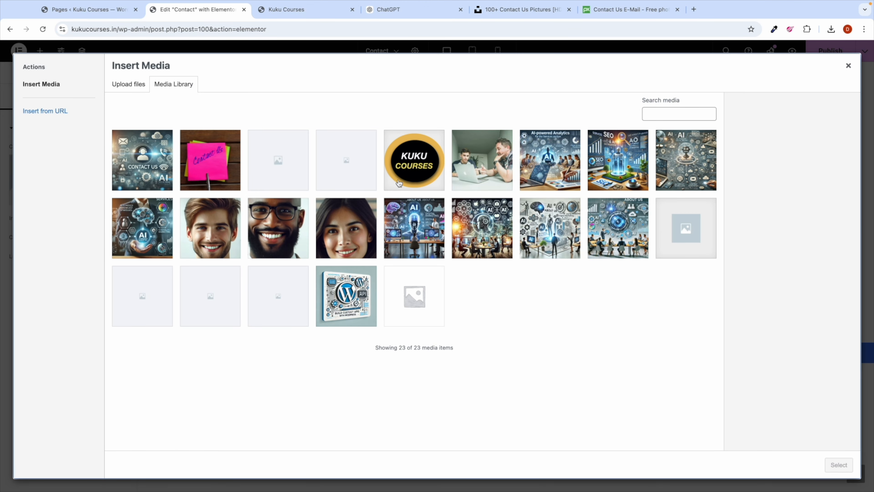
click(399, 183)
click(839, 465)
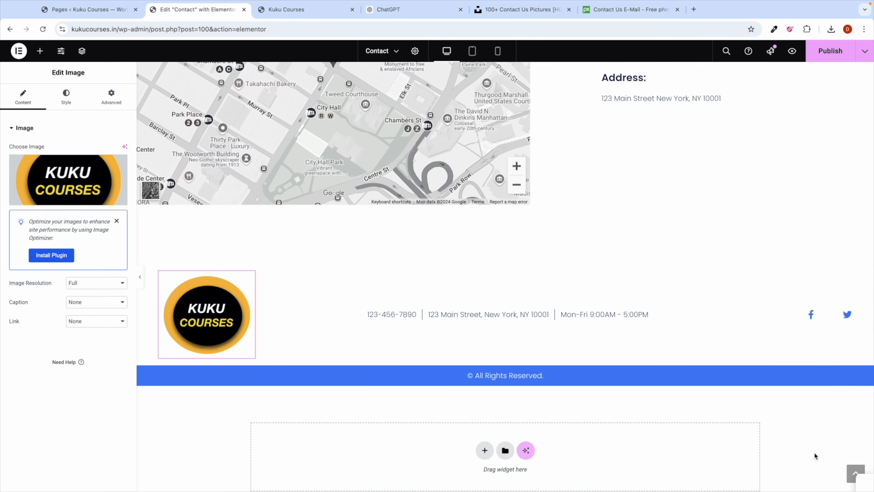
scroll(371, 324, up, 15)
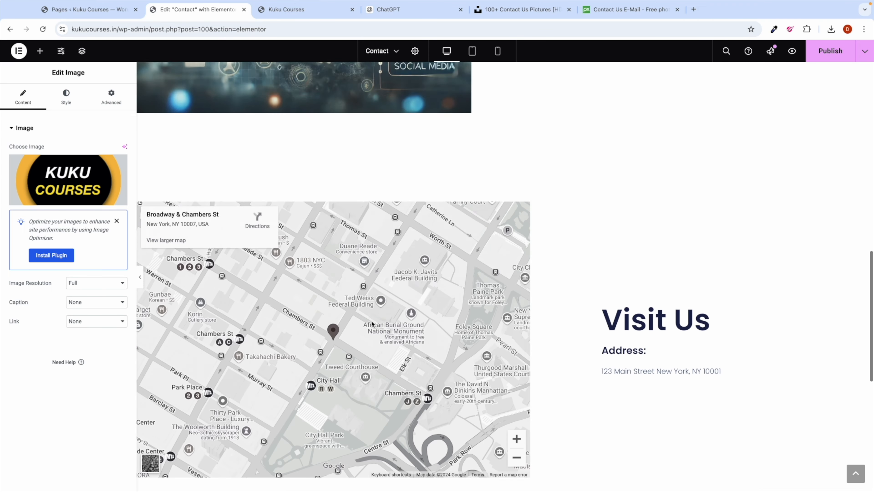
scroll(410, 276, up, 5)
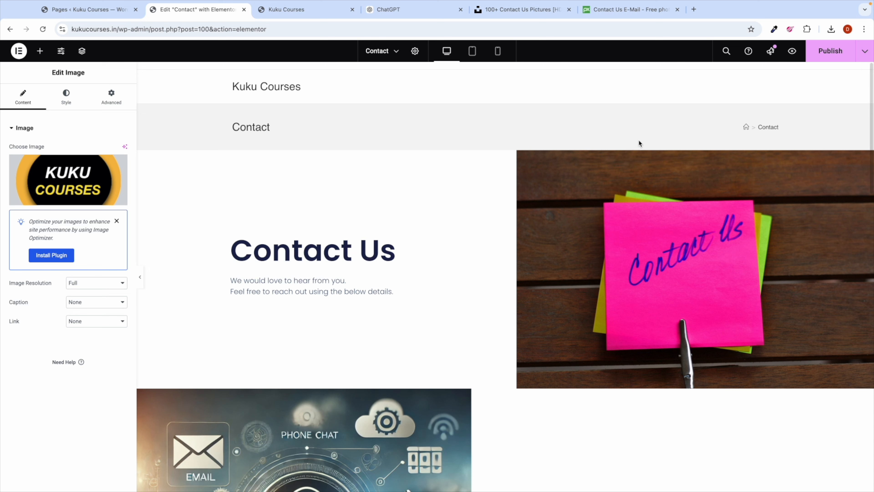
Step: Publish the Contact page changes and exit to the All Pages list
click(836, 56)
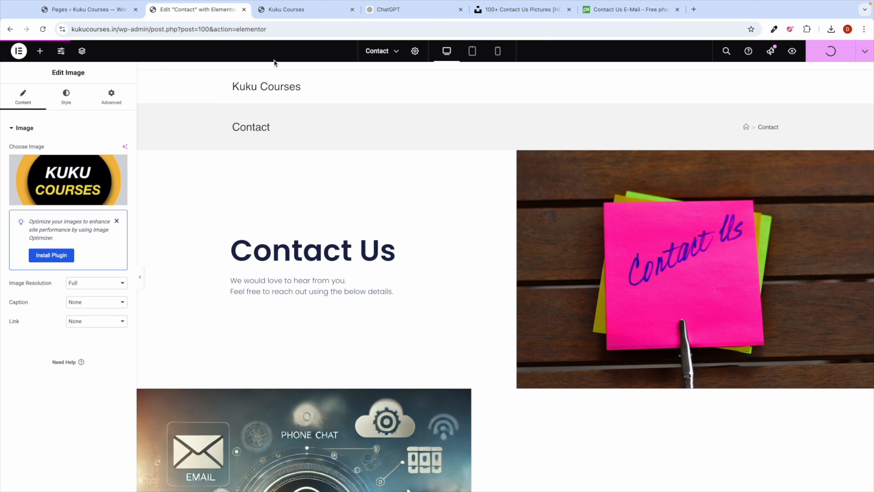
click(16, 55)
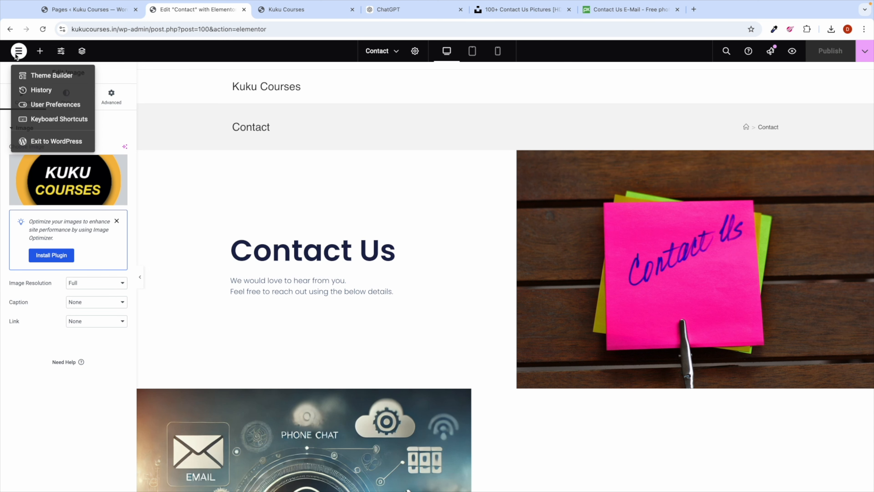
click(42, 142)
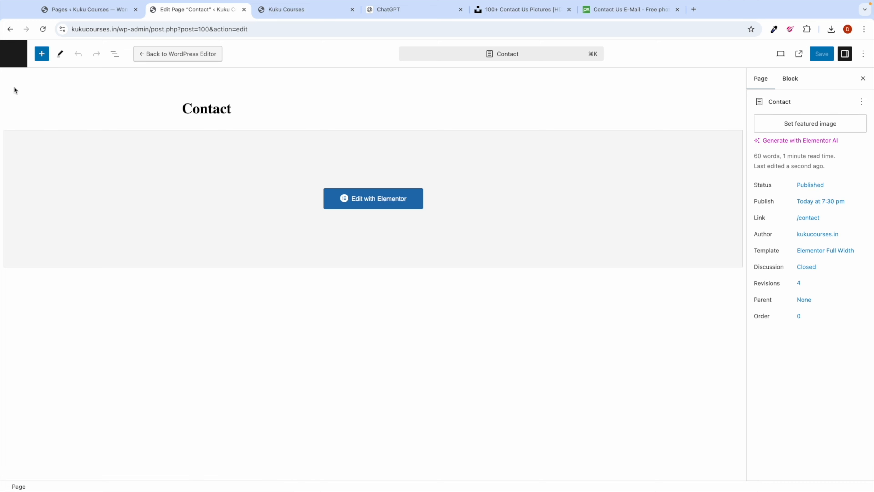
click(14, 58)
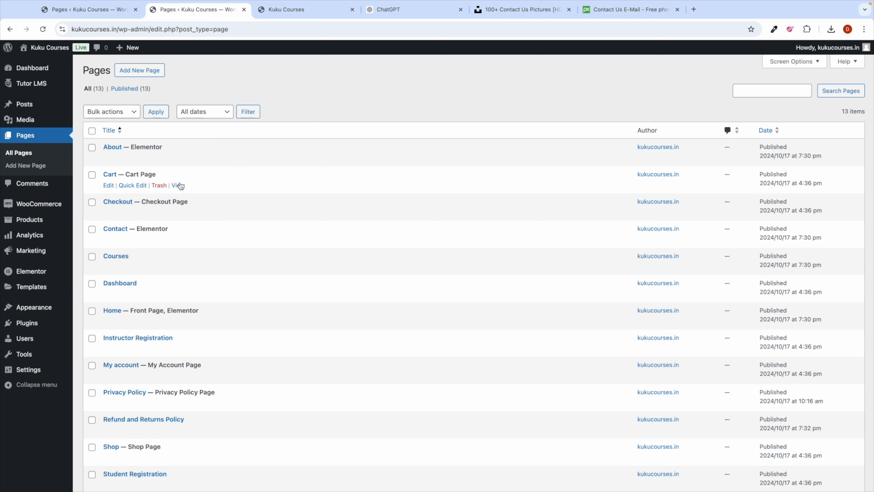
key(ctrl+Left)
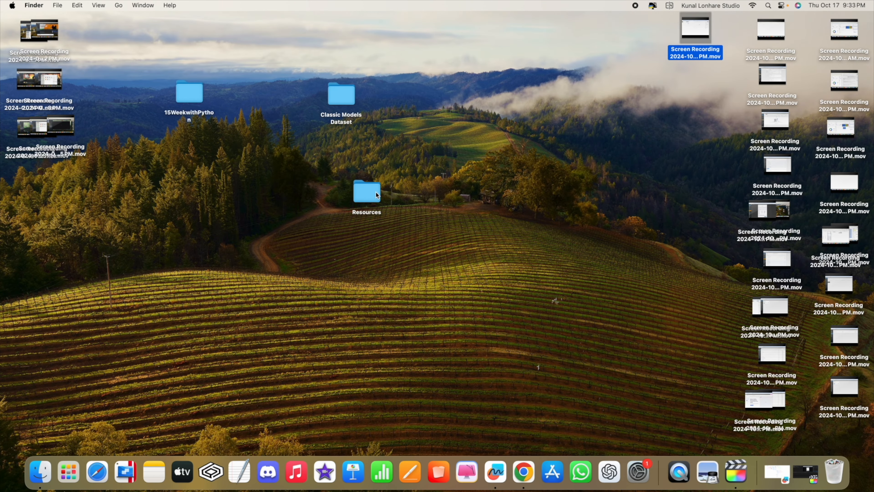
Step: Create a new folder named Contact inside Resources
double_click(375, 192)
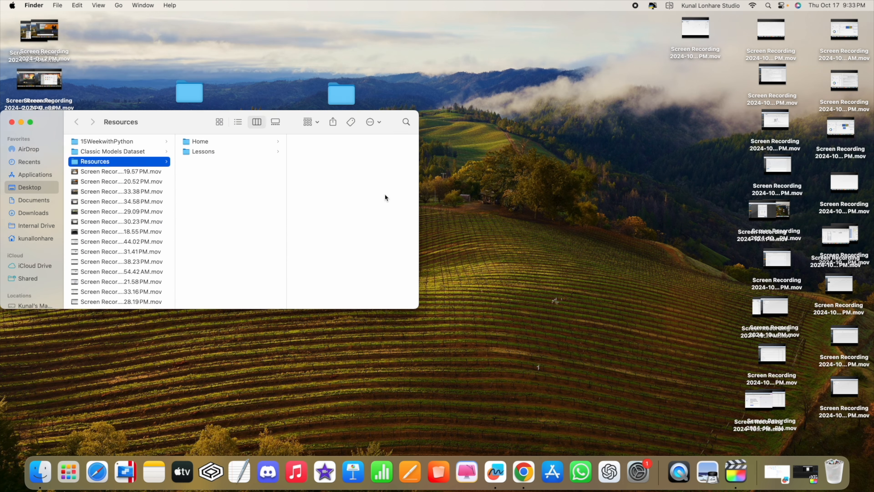
right_click(229, 163)
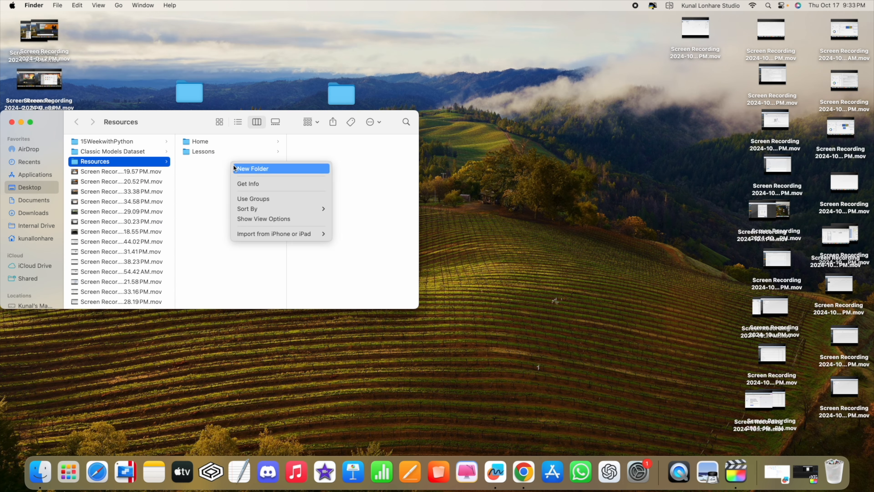
click(237, 169)
text(C)
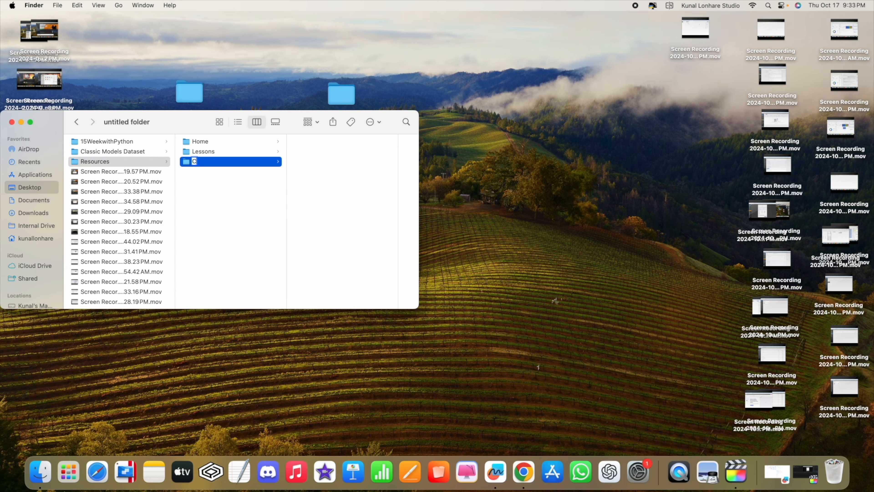
text(ontact)
key(Return)
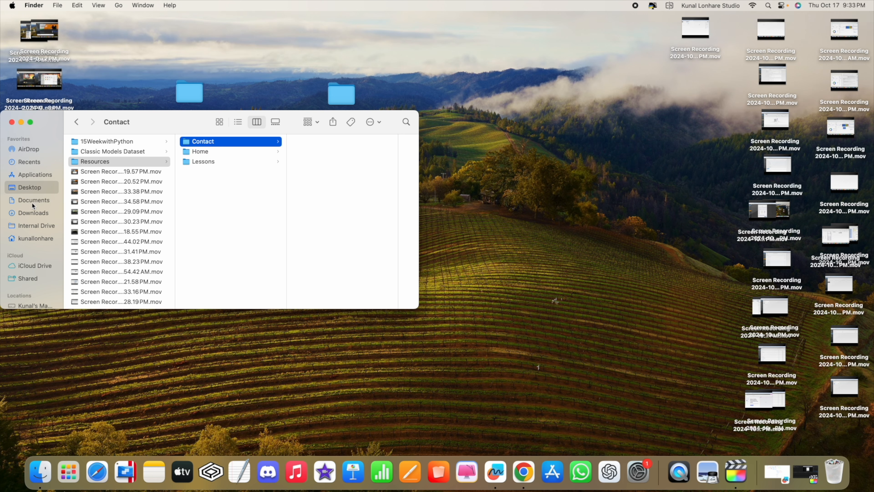
Step: Move the two downloaded contact images from Downloads, via the desktop, into Resources › Contact
click(41, 213)
drag(110, 169, 563, 159)
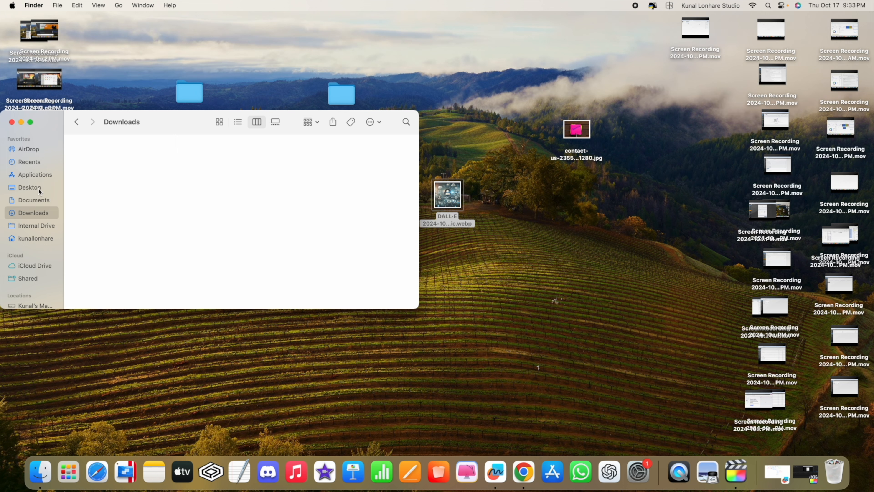
click(12, 122)
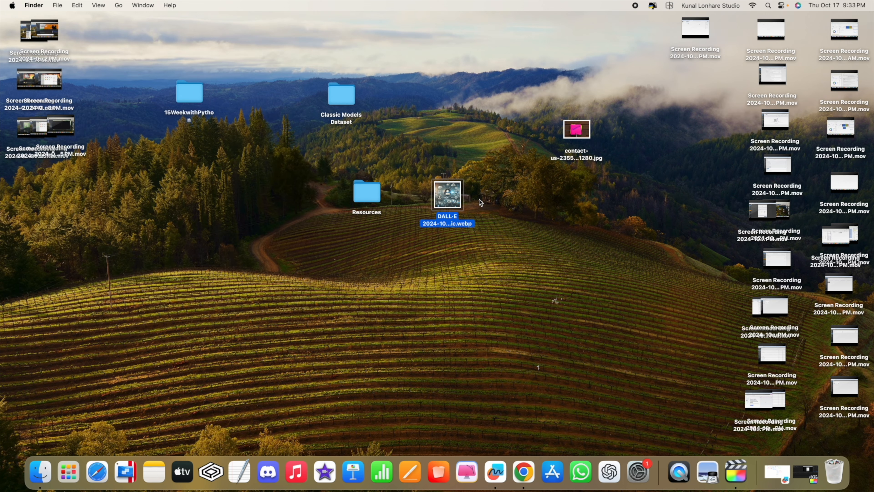
double_click(381, 190)
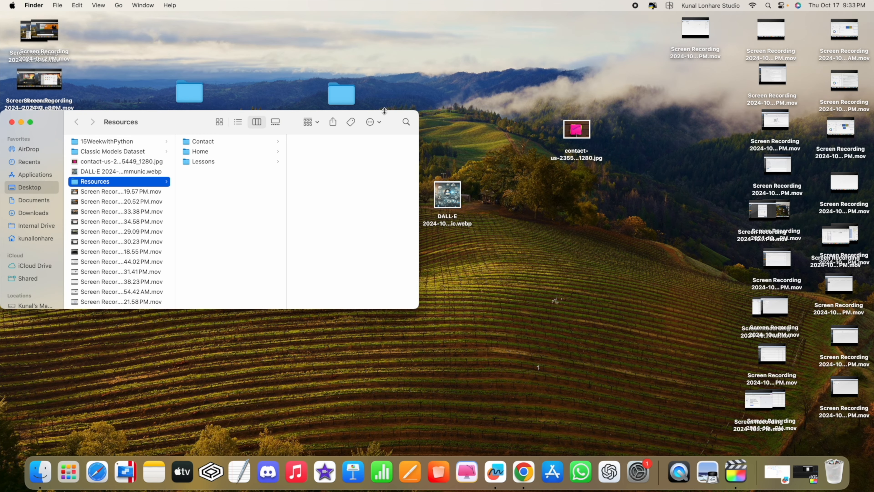
click(229, 164)
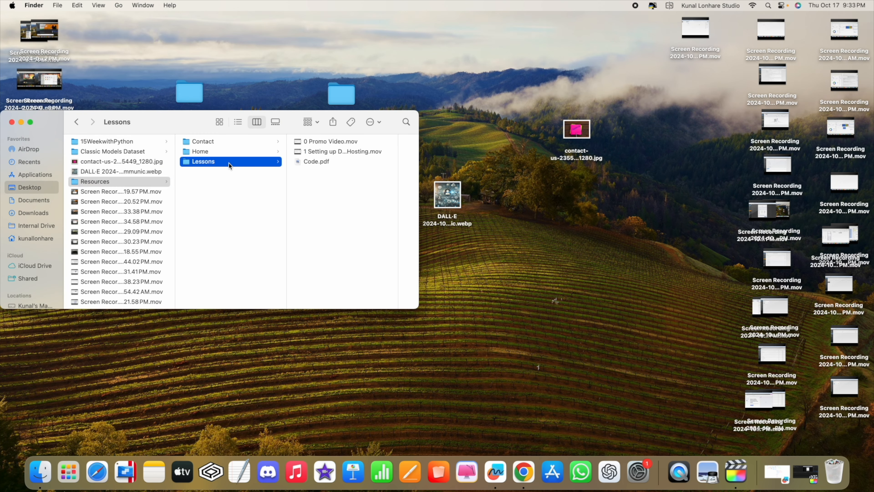
click(221, 144)
drag(446, 108, 581, 189)
drag(580, 133, 344, 193)
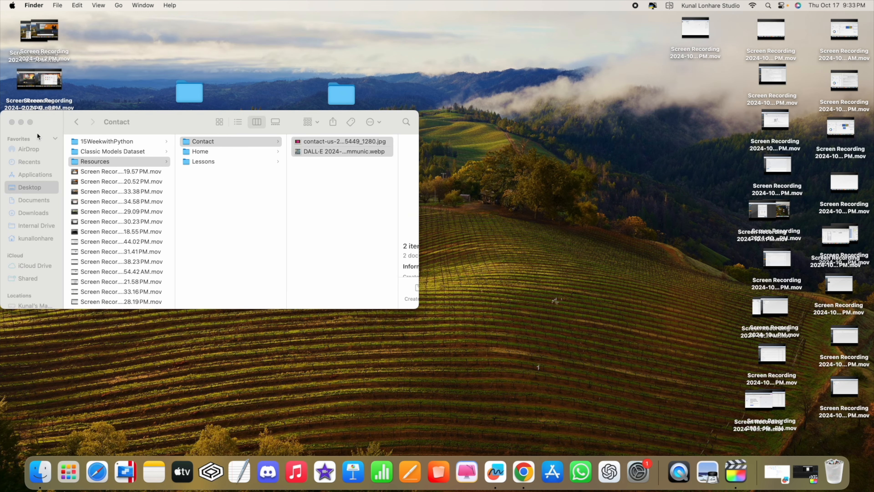
click(12, 121)
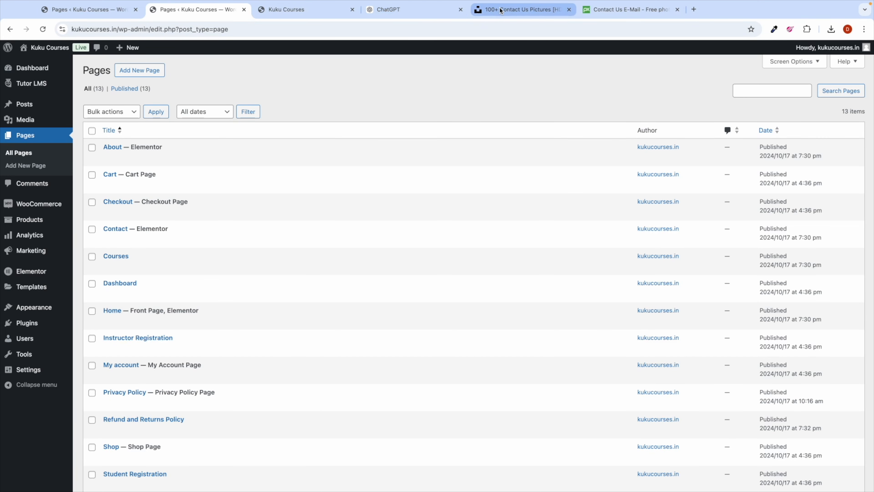
Step: Create a menu named Main Menu assigned to the Main location
click(517, 9)
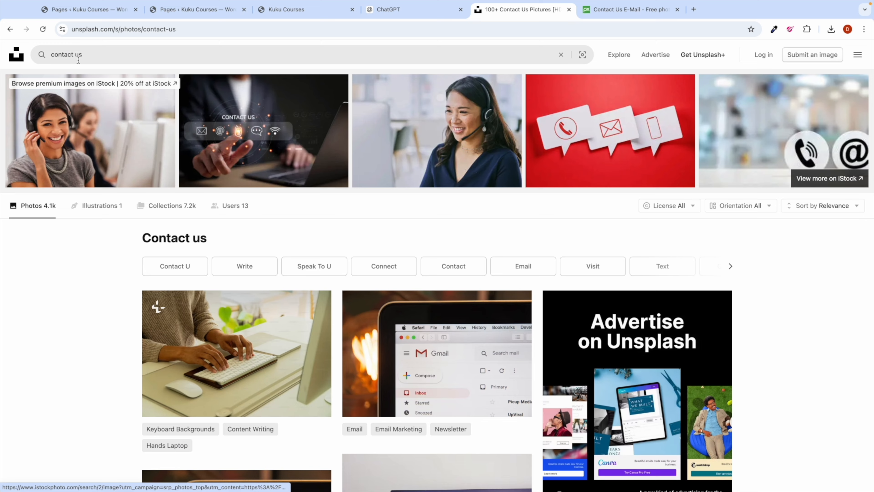
click(20, 59)
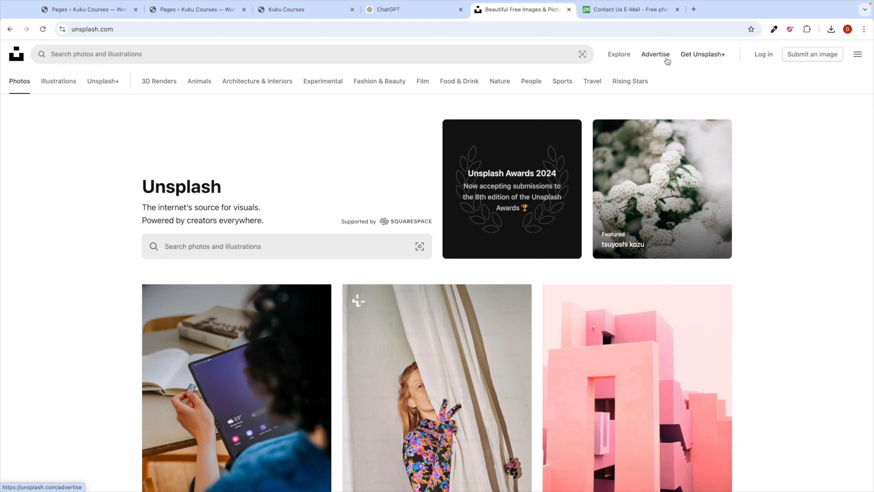
click(211, 15)
mouse_move(50, 305)
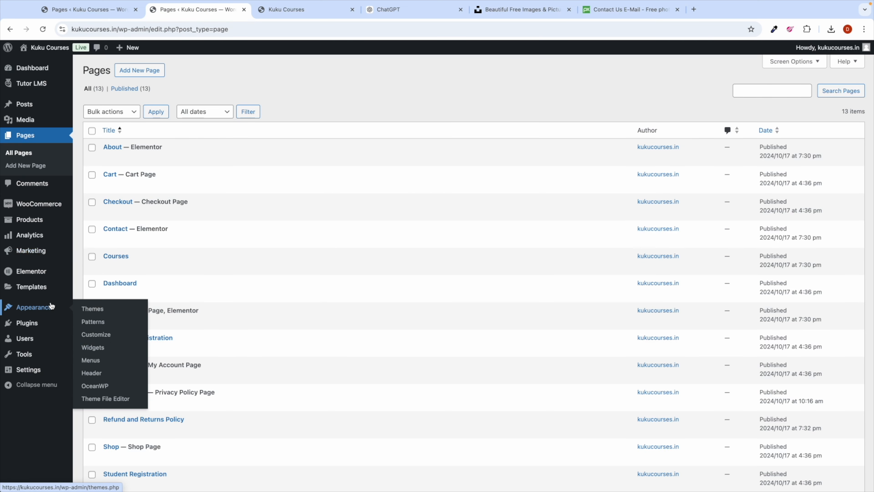
click(91, 361)
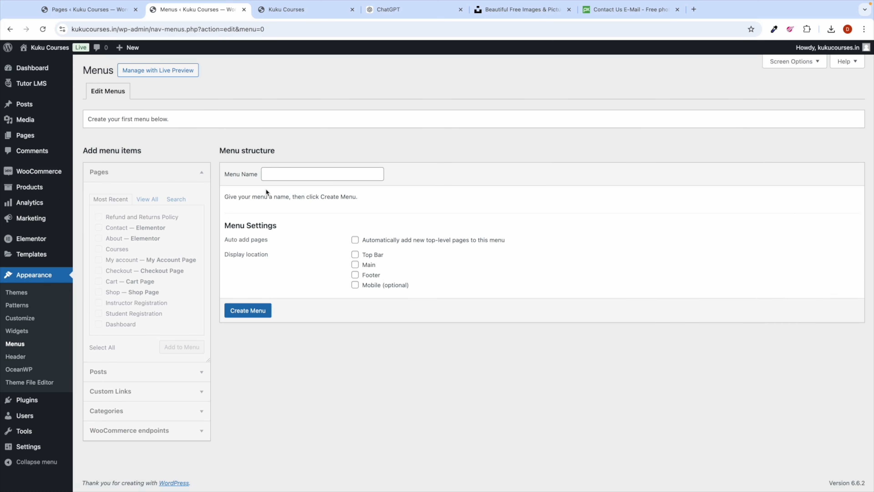
click(272, 176)
text(Ma)
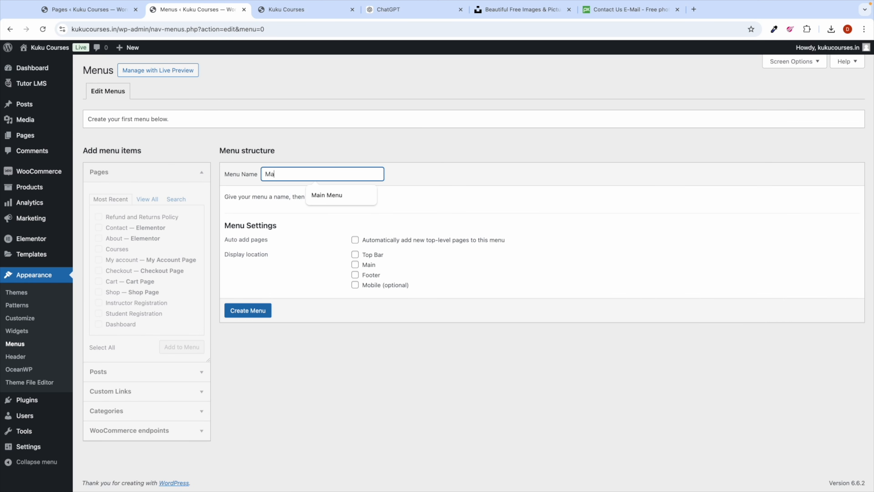
text(in Menu)
click(355, 265)
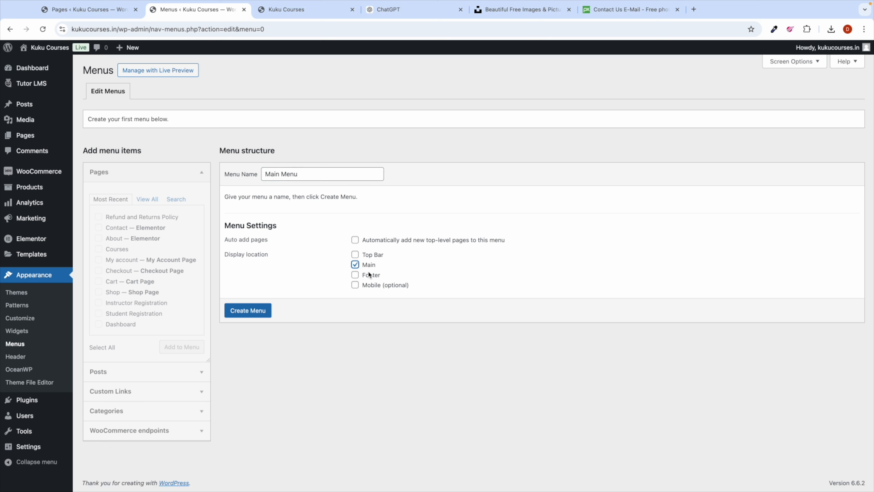
click(248, 311)
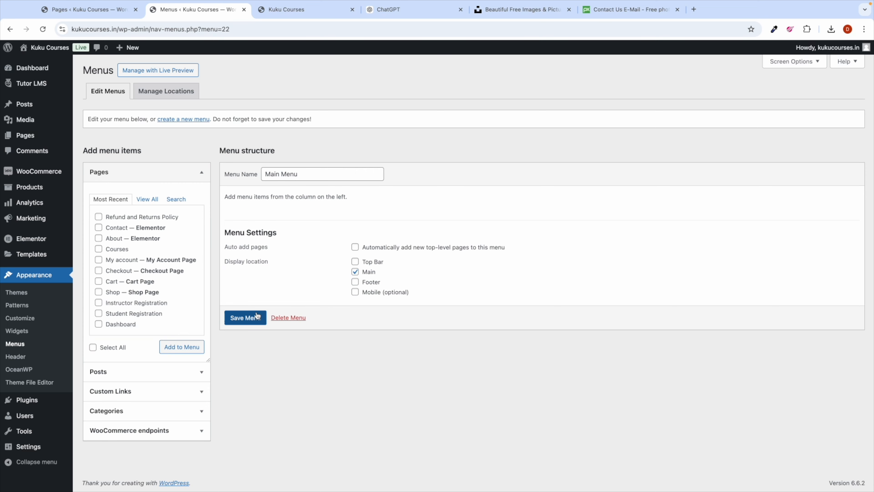
Step: Add Home, About, Contact and Courses, move Courses right after Home, and save the menu
click(147, 199)
click(99, 217)
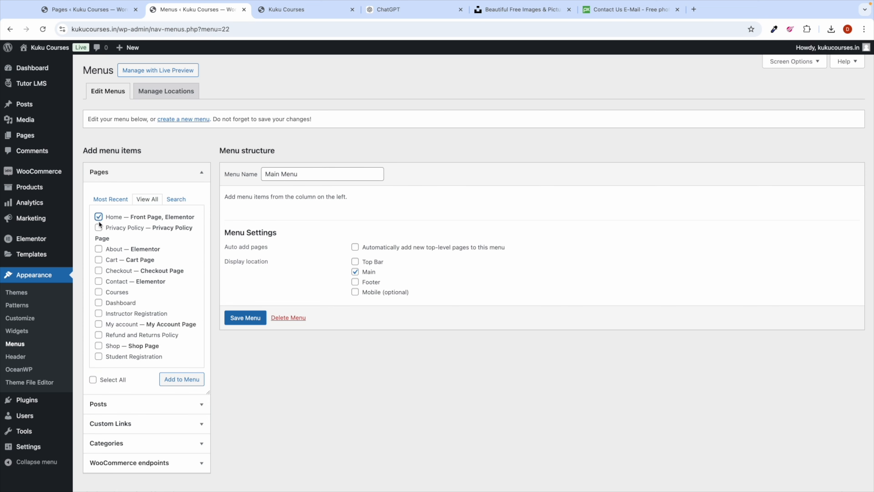
click(99, 249)
click(99, 281)
click(99, 292)
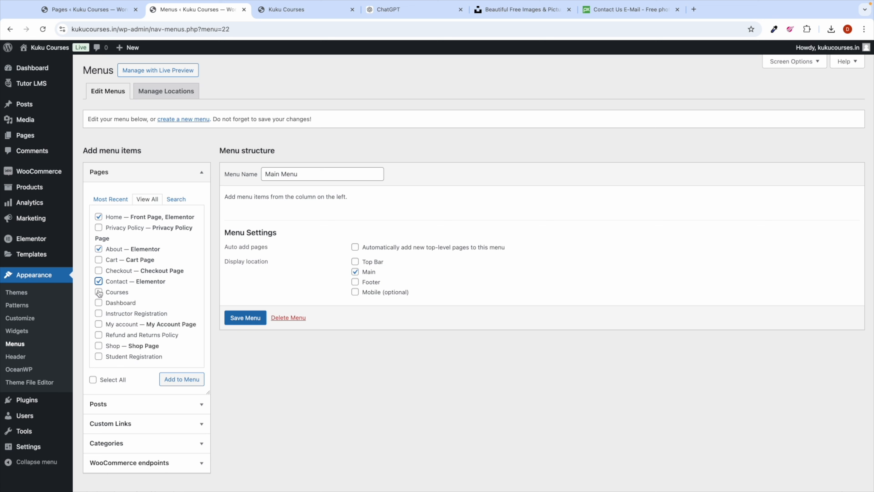
click(169, 382)
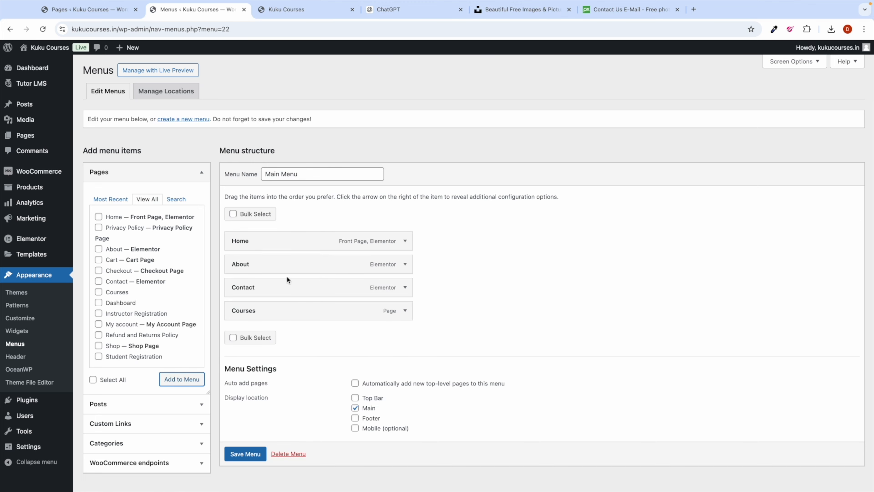
drag(260, 310, 255, 262)
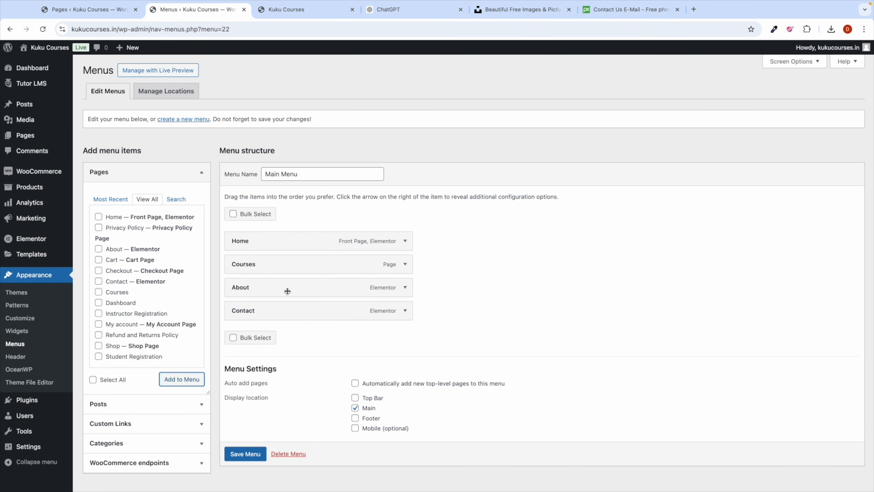
scroll(287, 310, down, 1)
click(245, 441)
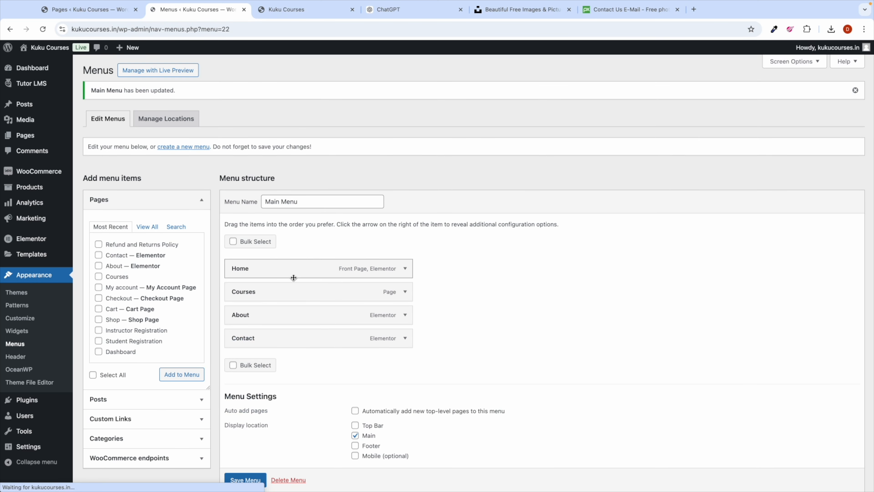
Step: Reload the live site and check the Courses, Contact and About pages from the new menu
click(276, 11)
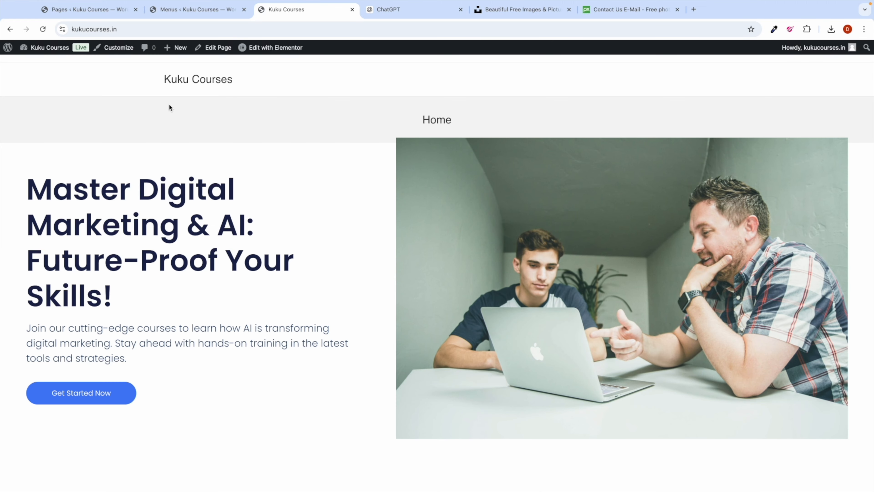
click(42, 30)
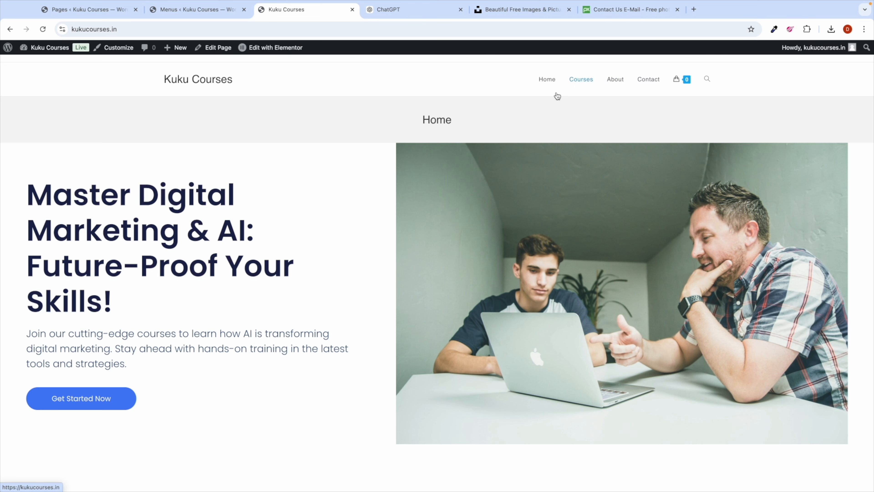
click(581, 80)
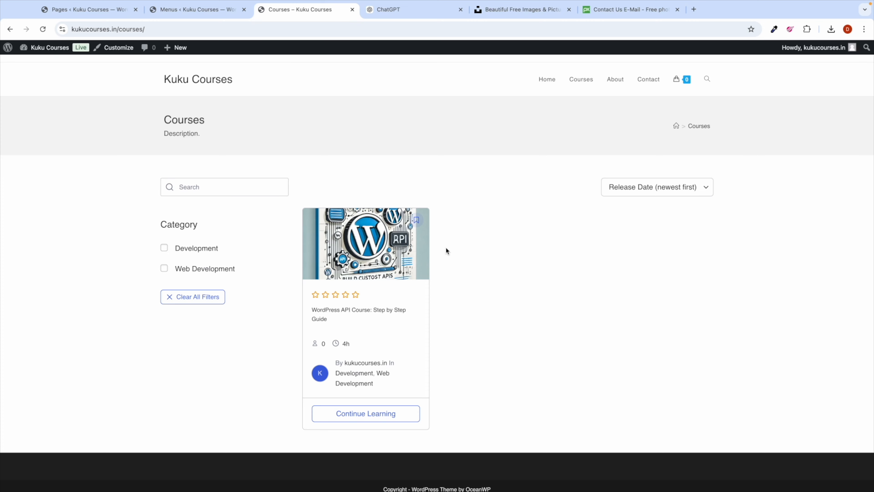
click(644, 81)
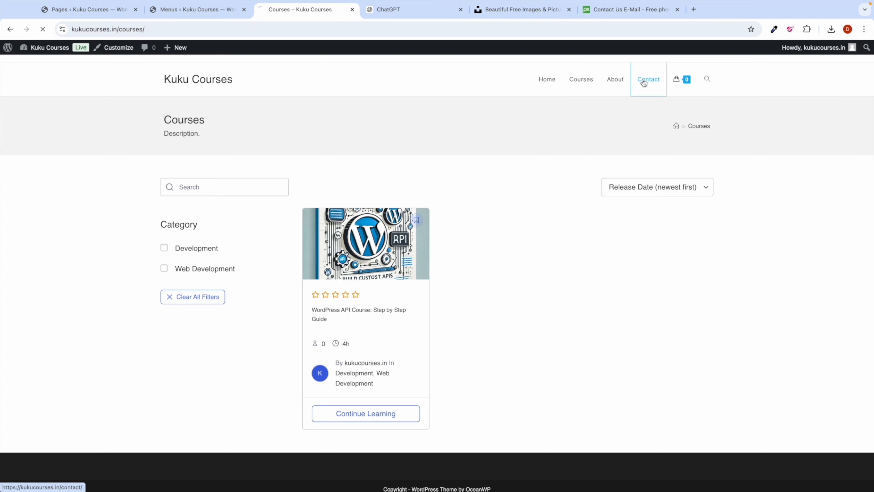
scroll(240, 304, down, 8)
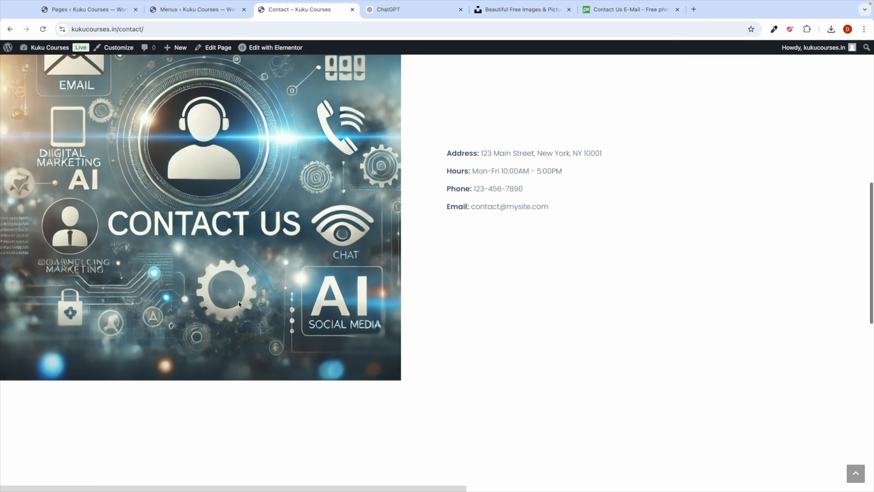
scroll(239, 301, up, 12)
click(614, 83)
scroll(375, 272, down, 5)
scroll(374, 271, down, 5)
scroll(374, 272, up, 10)
scroll(478, 154, down, 1)
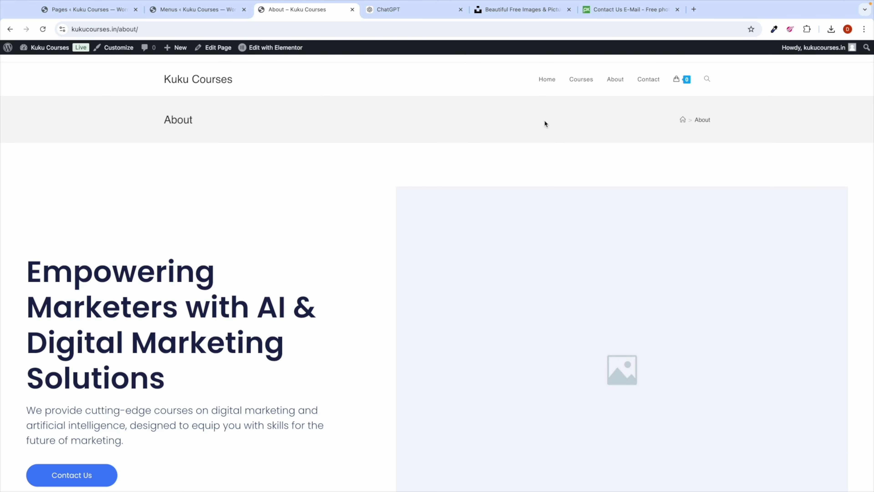
Step: Browse the home page, open the WordPress API Course from the courses listing, and return home
click(201, 83)
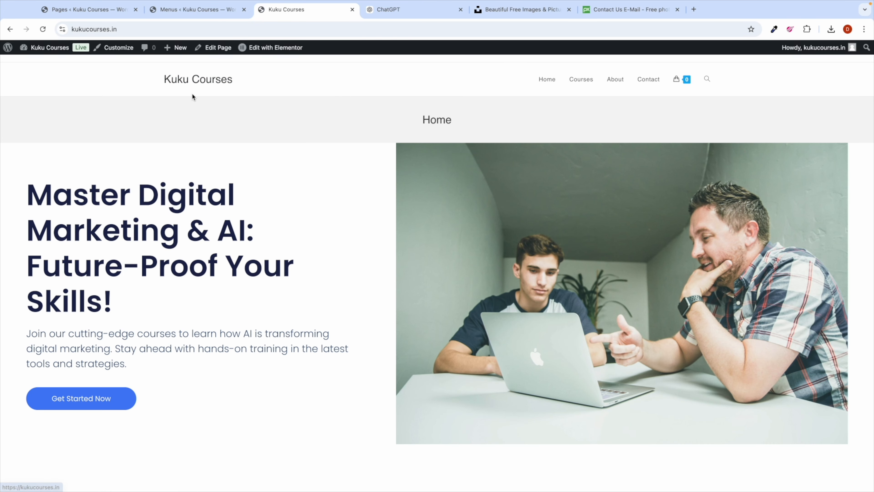
scroll(332, 285, down, 5)
scroll(333, 287, down, 20)
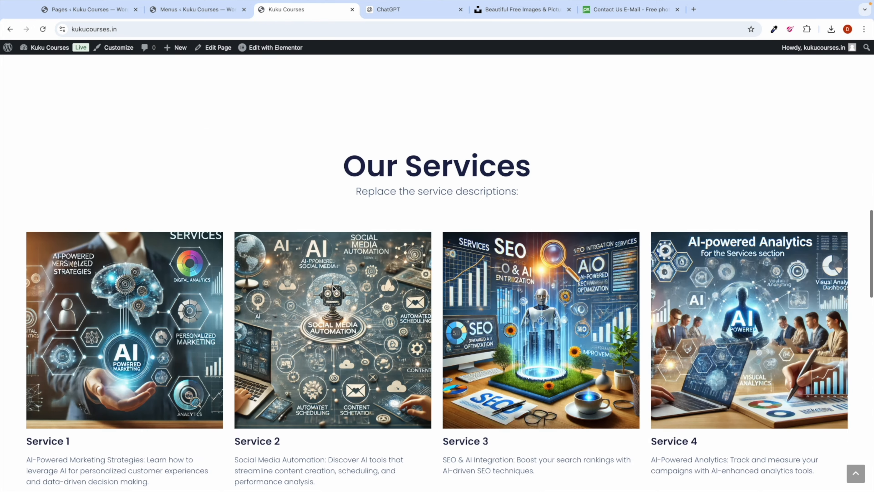
scroll(333, 286, down, 8)
scroll(333, 286, up, 20)
scroll(332, 285, up, 5)
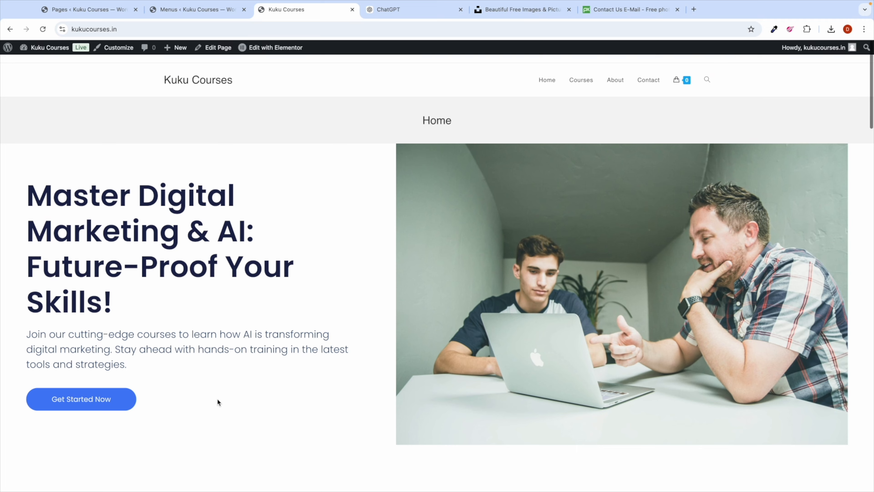
click(92, 401)
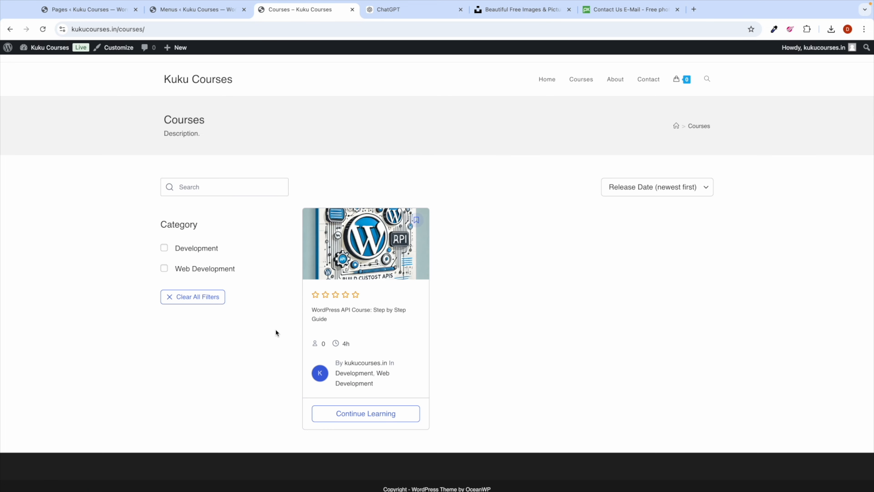
scroll(379, 353, down, 1)
click(367, 303)
scroll(360, 292, down, 10)
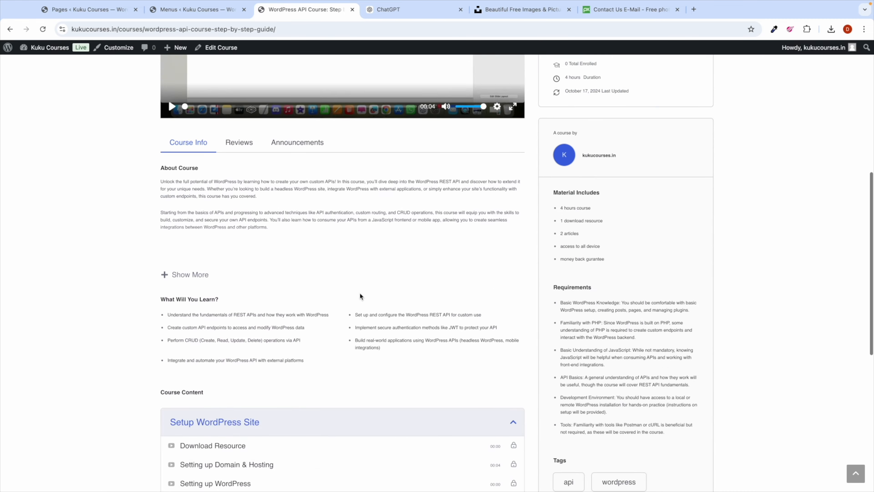
scroll(359, 295, up, 10)
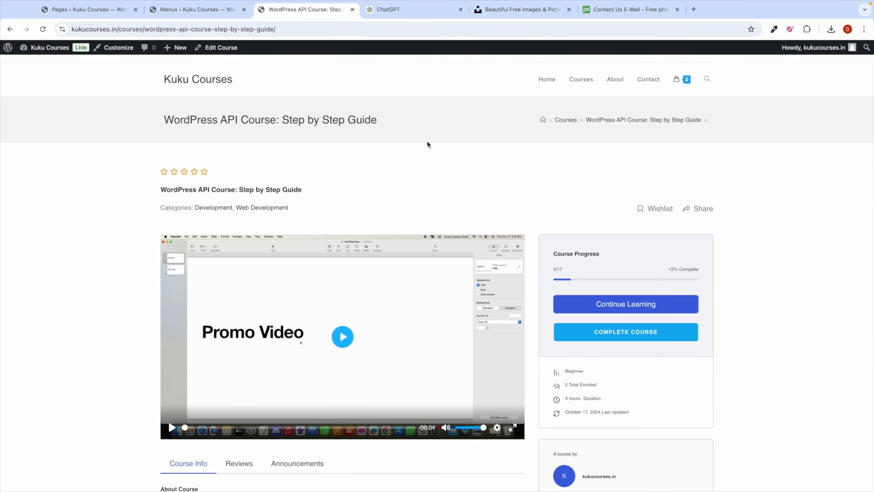
click(207, 79)
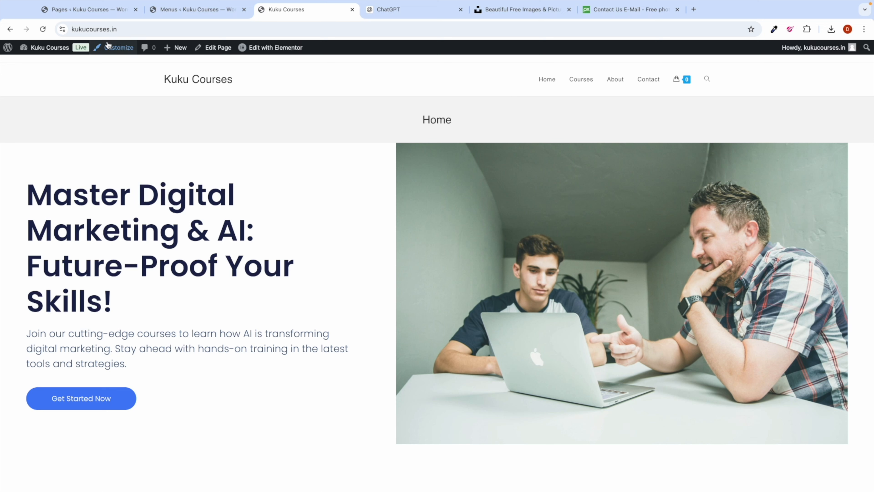
scroll(108, 48, up, 5)
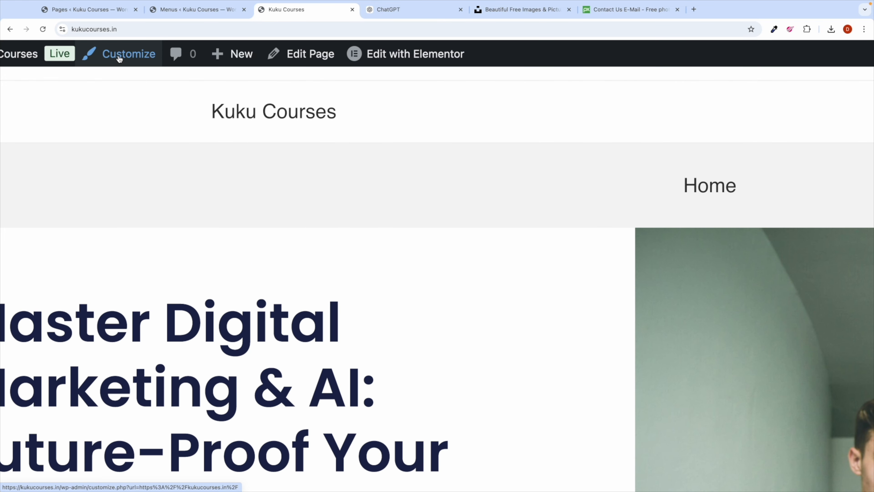
scroll(119, 59, down, 5)
Step: Set the KUKU Courses image as the header logo without cropping
click(116, 51)
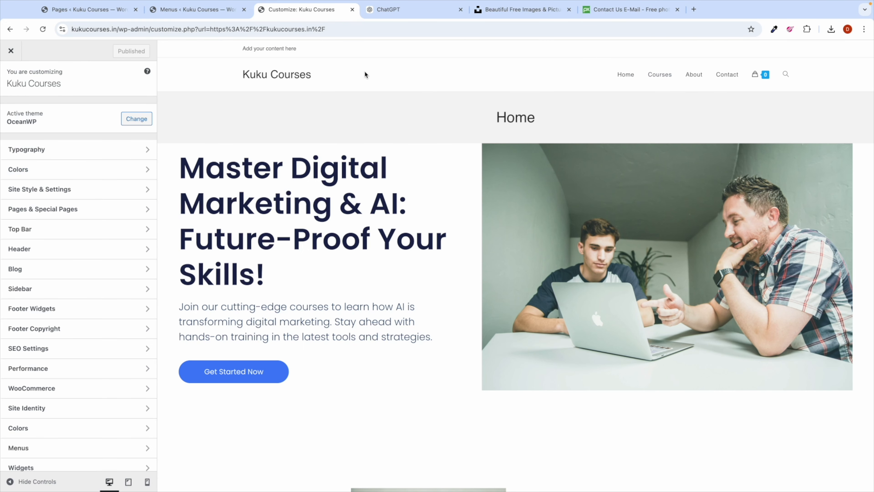
click(255, 79)
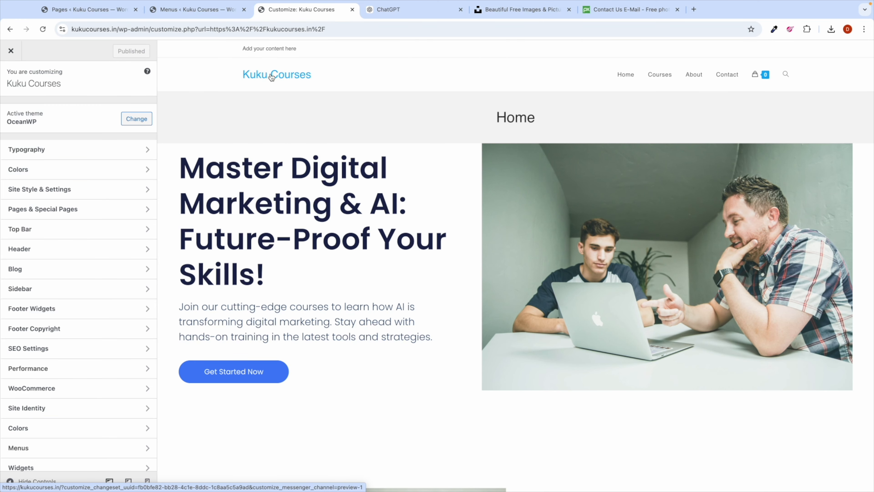
click(59, 253)
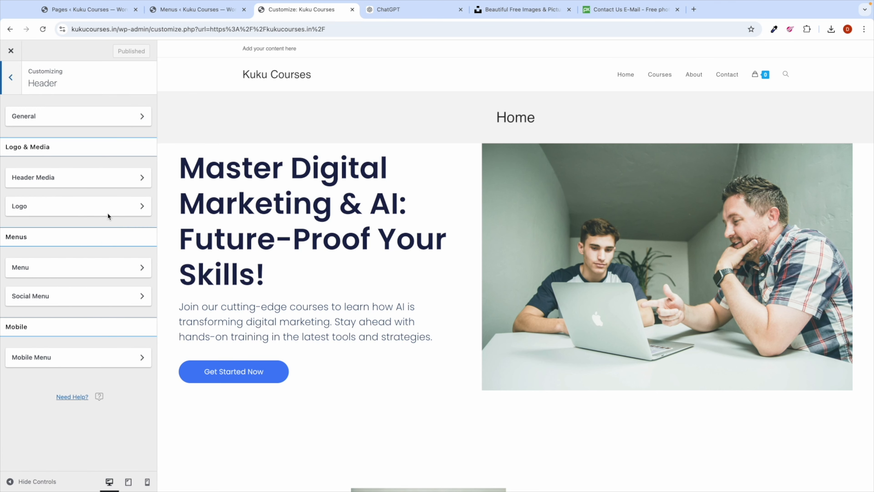
click(73, 207)
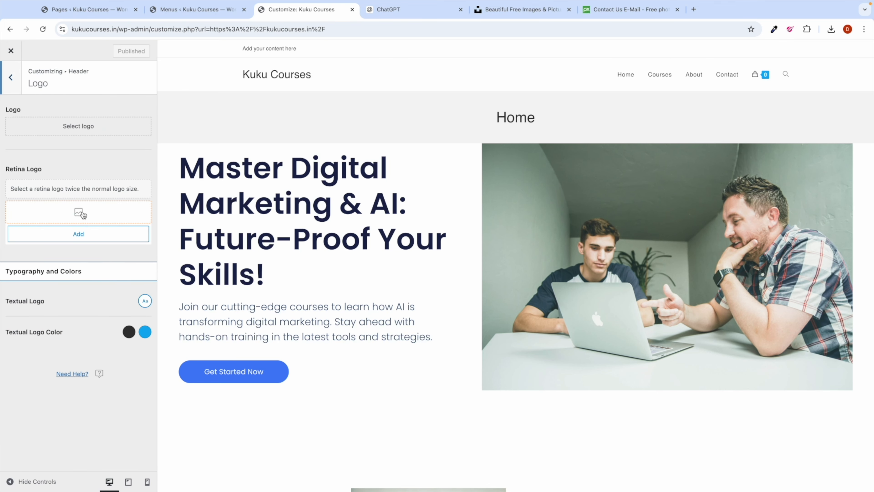
click(89, 128)
click(320, 166)
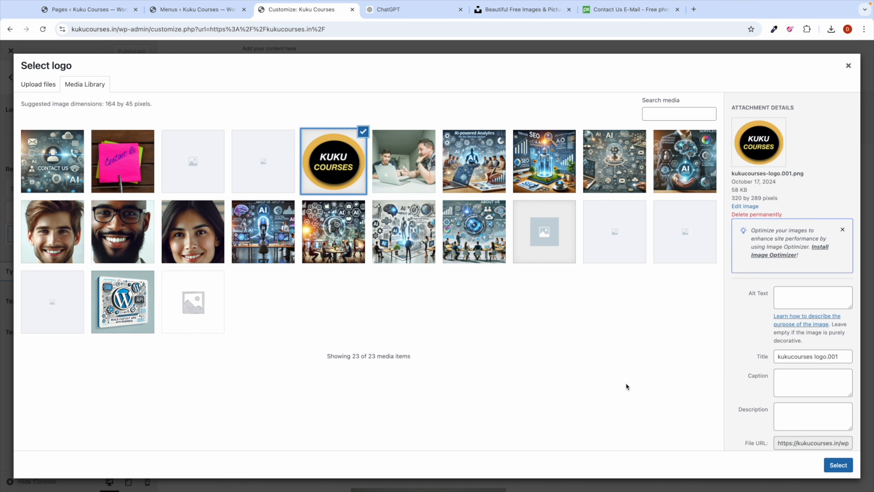
click(839, 465)
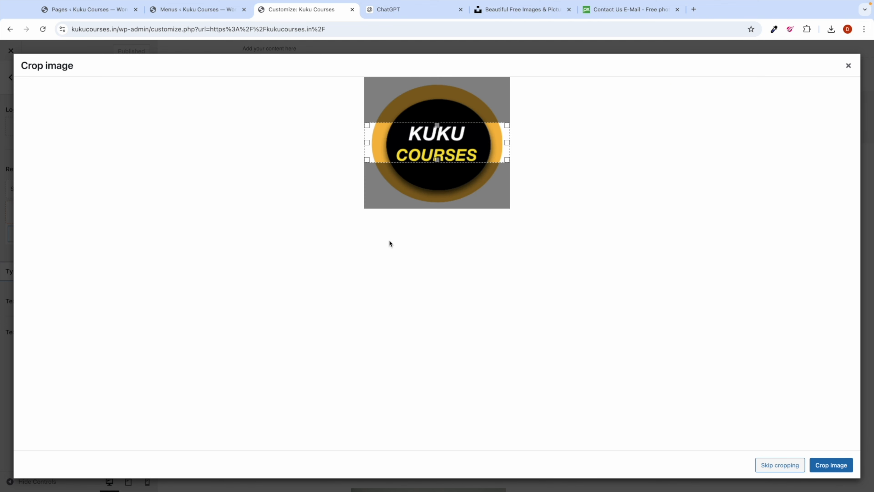
click(780, 465)
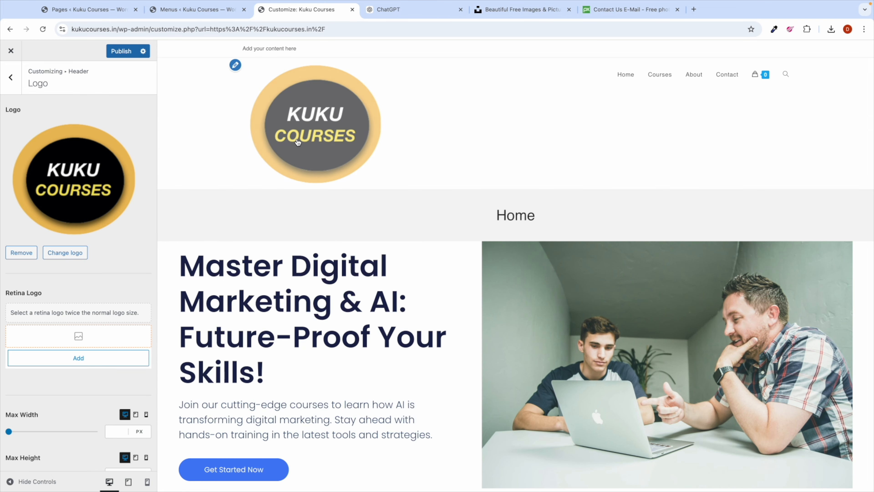
Step: Limit the logo to 56 px max width and 75 px max height, then publish
scroll(129, 267, down, 1)
scroll(129, 266, down, 3)
drag(9, 351, 18, 352)
drag(13, 394, 15, 395)
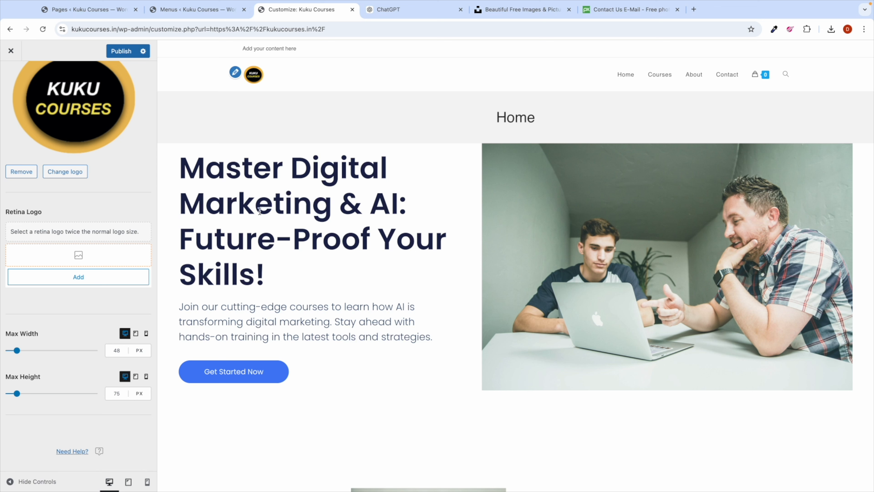
drag(18, 355, 22, 355)
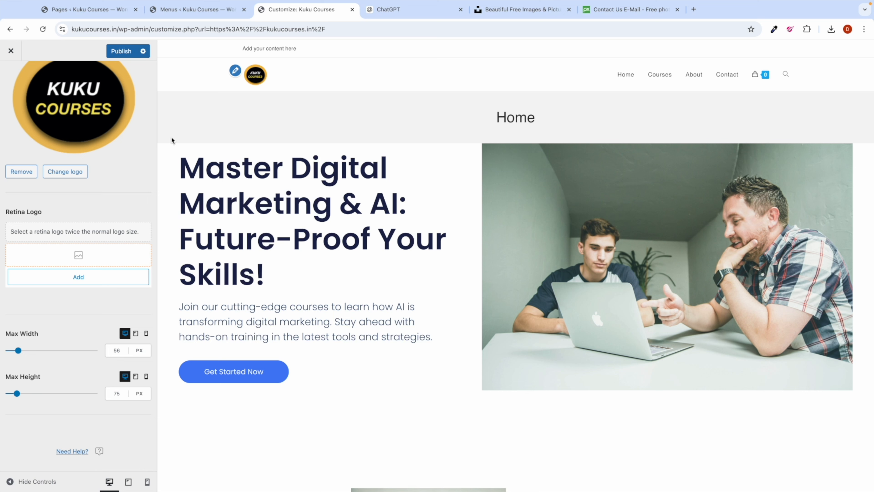
scroll(114, 159, up, 5)
click(119, 51)
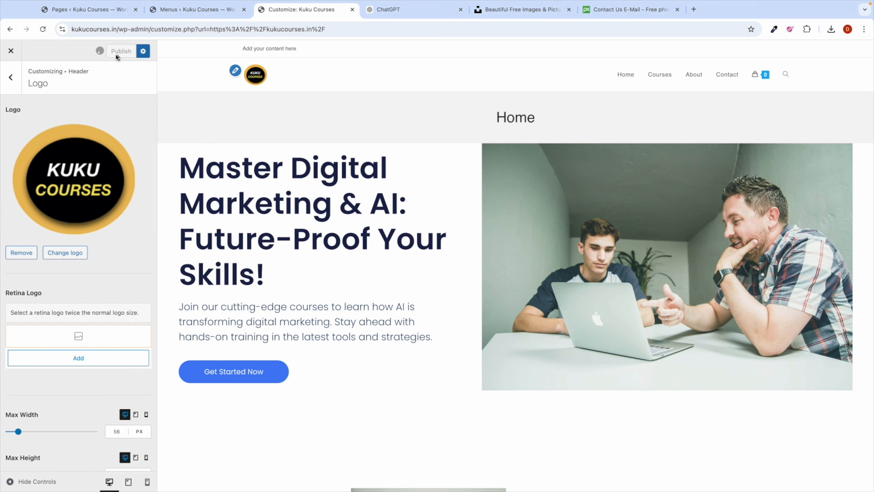
Step: Review the header's Media and Main Menu settings in the Customizer
click(12, 81)
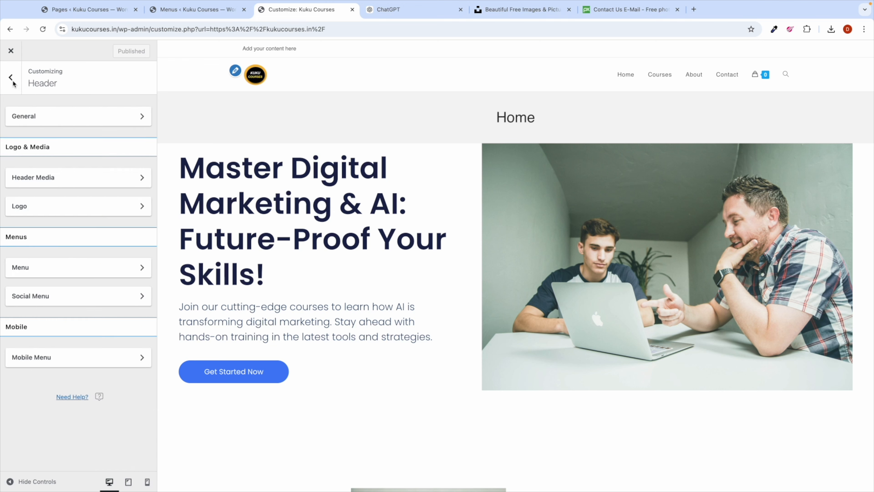
click(73, 179)
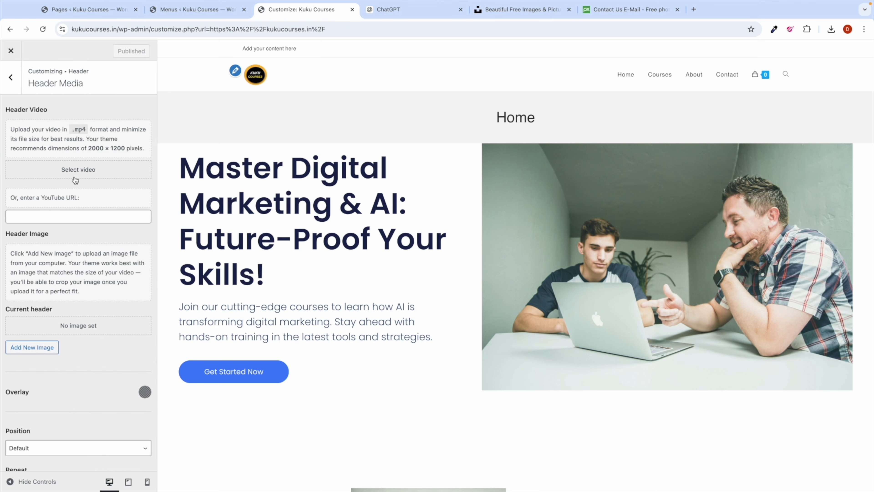
scroll(61, 269, down, 3)
scroll(61, 270, up, 3)
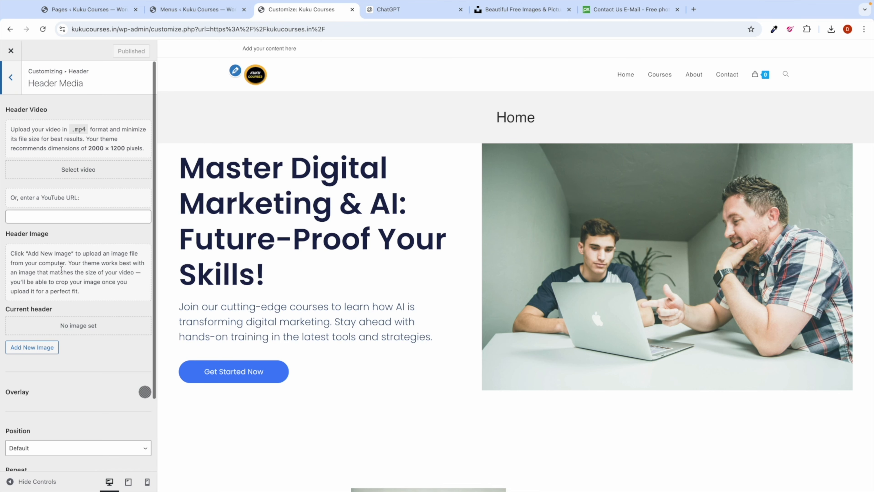
click(13, 88)
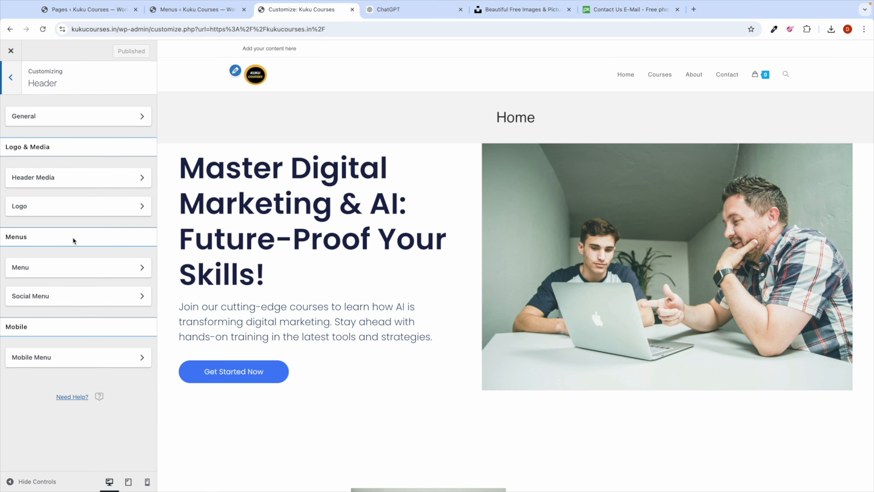
click(61, 269)
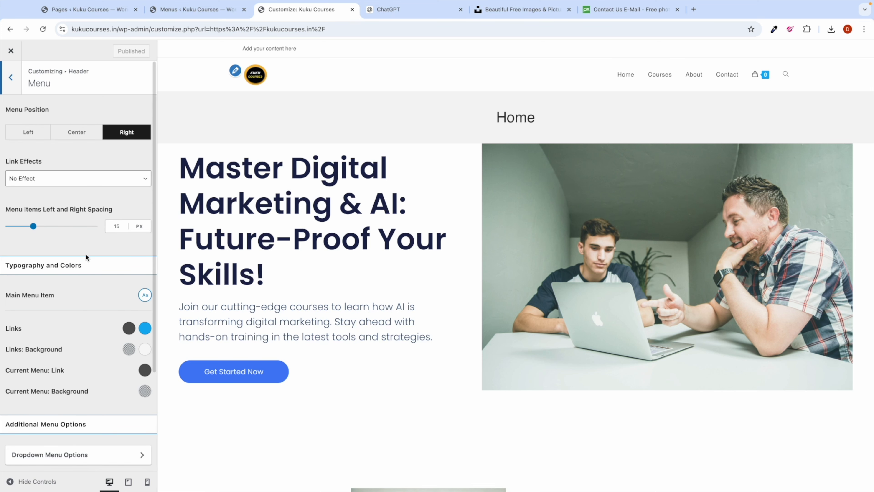
scroll(87, 258, down, 2)
scroll(87, 258, down, 2)
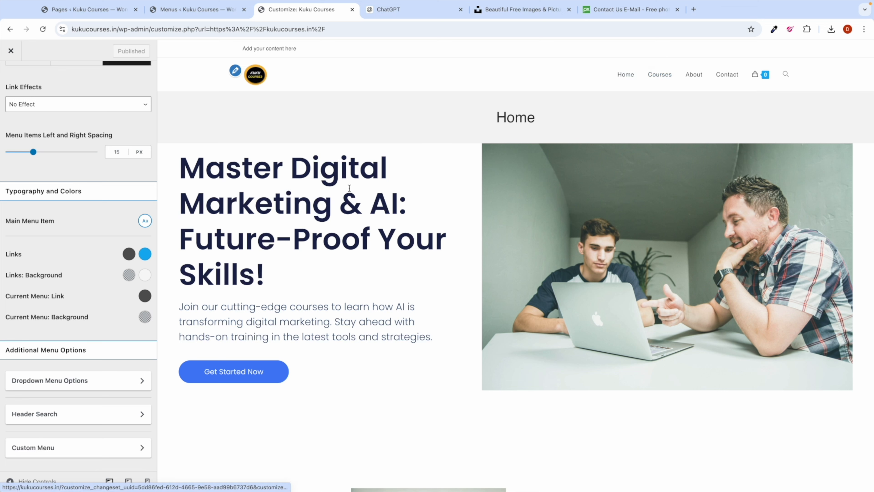
scroll(110, 378, down, 2)
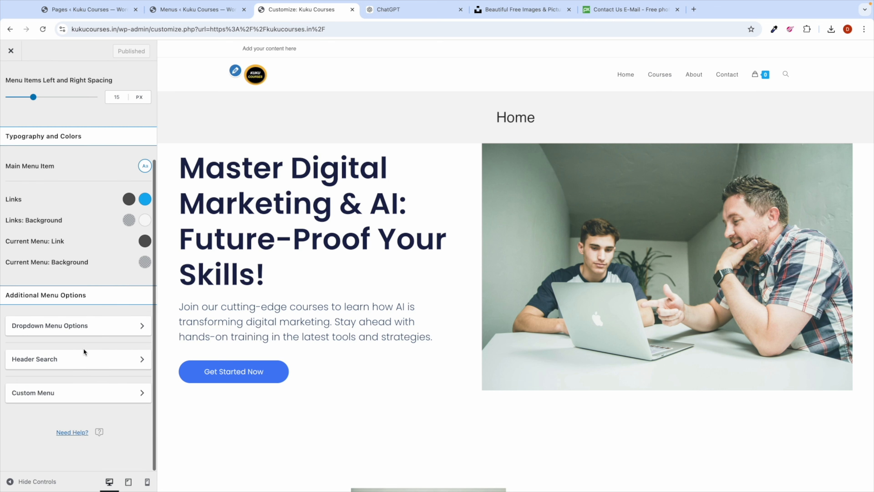
scroll(71, 297, up, 5)
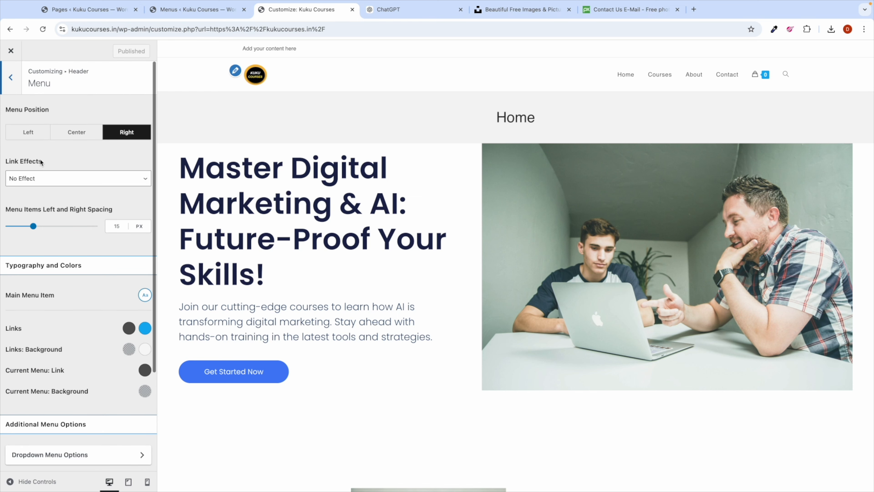
click(11, 78)
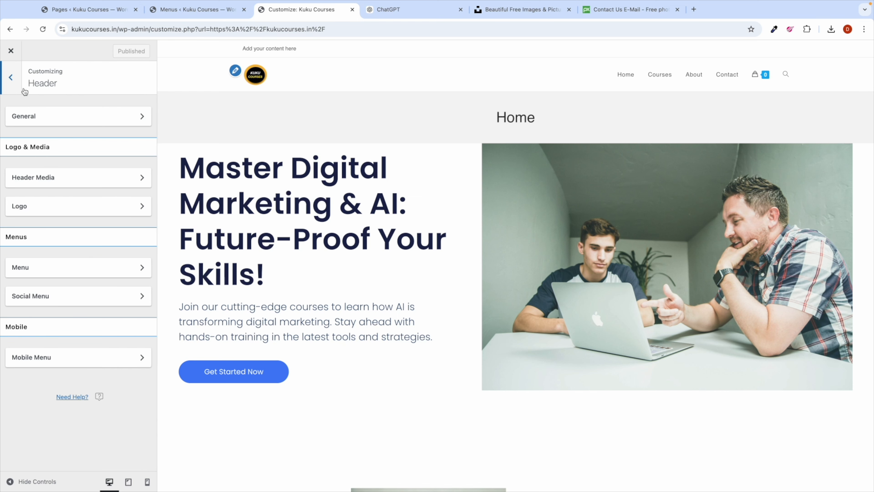
Step: Toggle the header Social Menu, view Mobile Menu settings, then return to the main Customizer panel
click(75, 297)
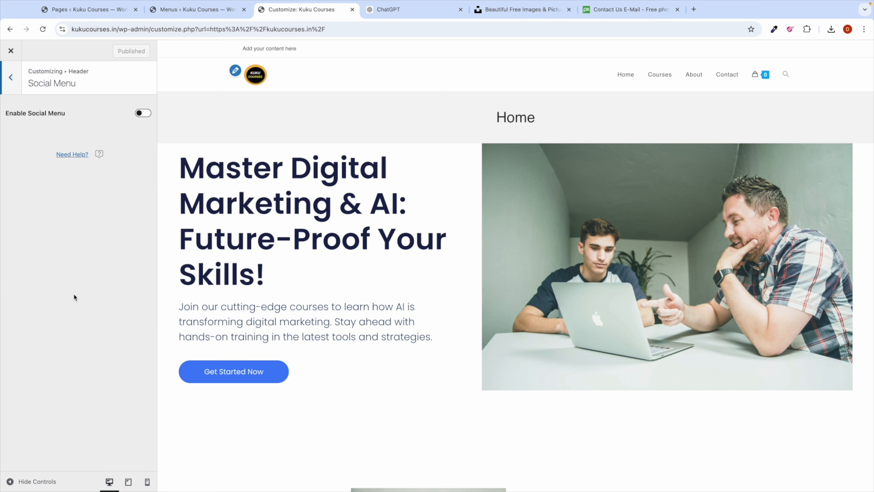
click(12, 78)
click(53, 297)
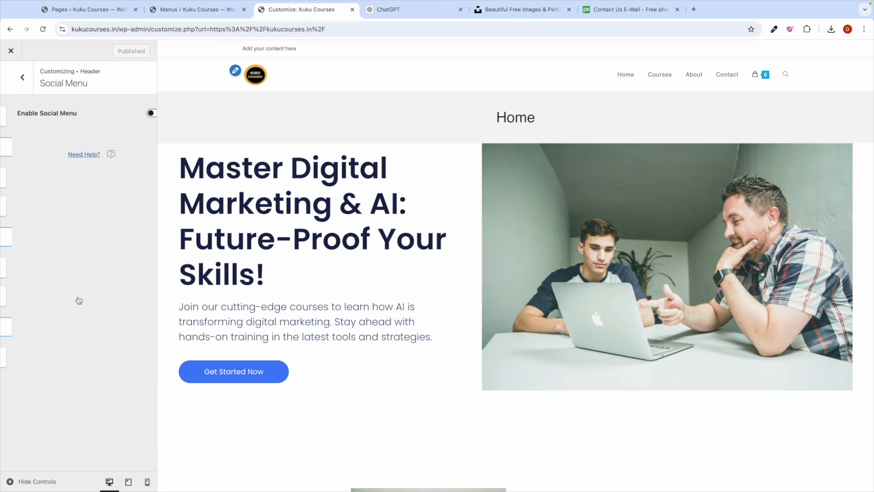
click(142, 113)
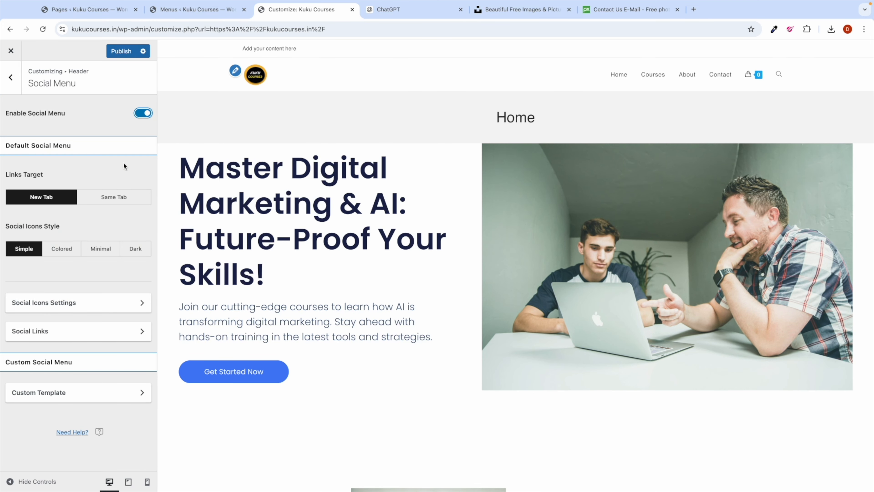
click(143, 113)
click(16, 85)
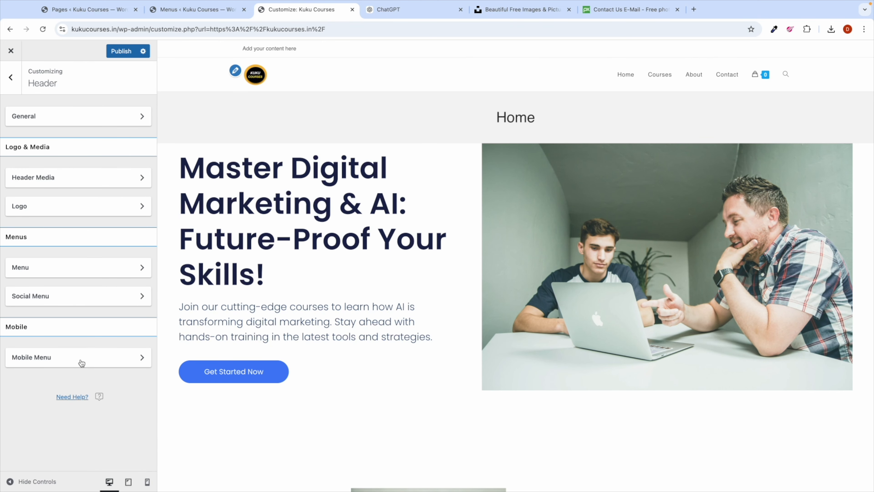
click(82, 363)
click(12, 82)
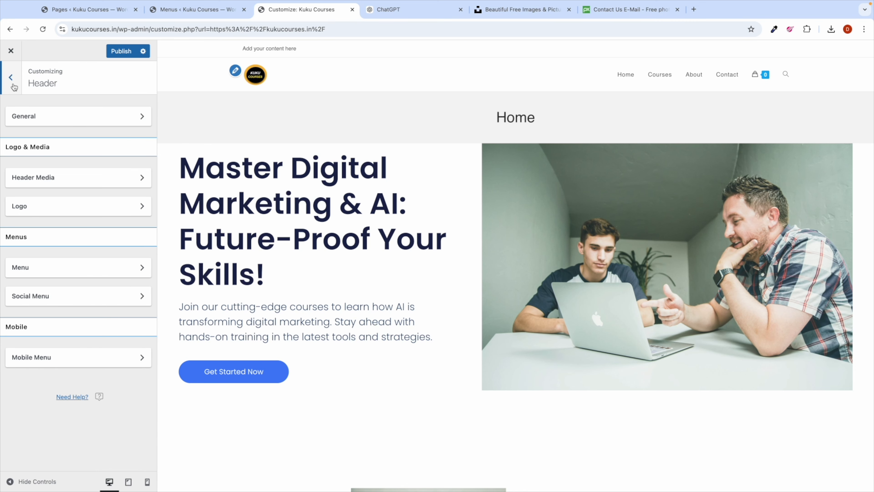
click(13, 84)
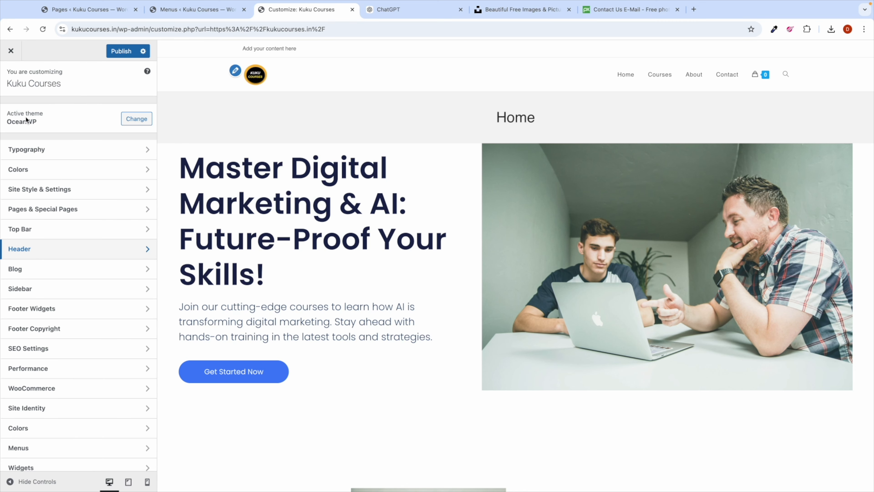
Step: Switch off Enable Top Bar in the Customizer's Top Bar section and publish the change
click(39, 233)
click(148, 116)
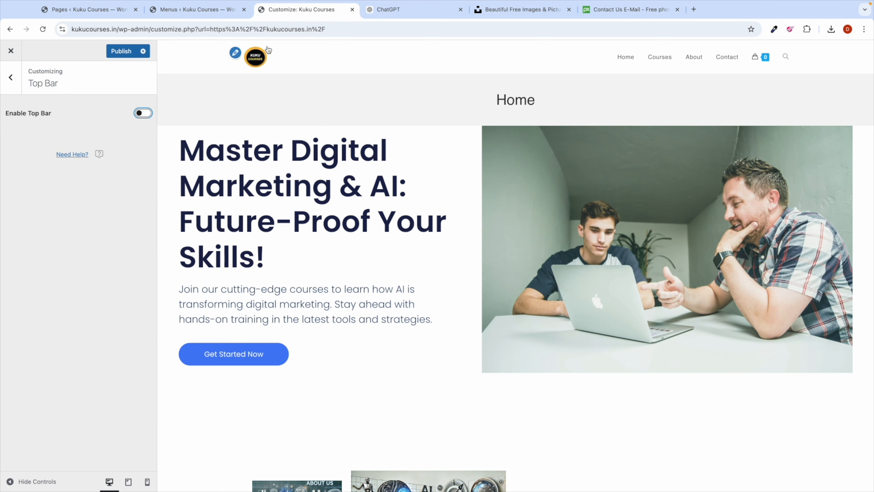
click(121, 51)
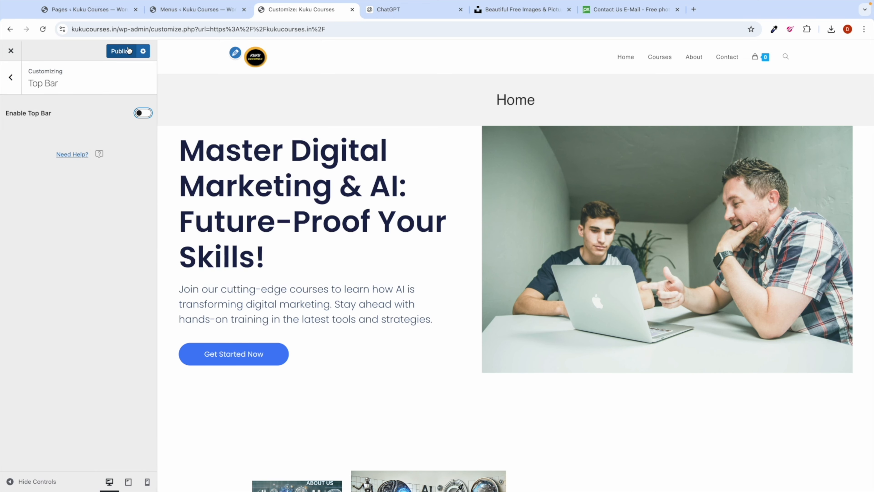
click(16, 85)
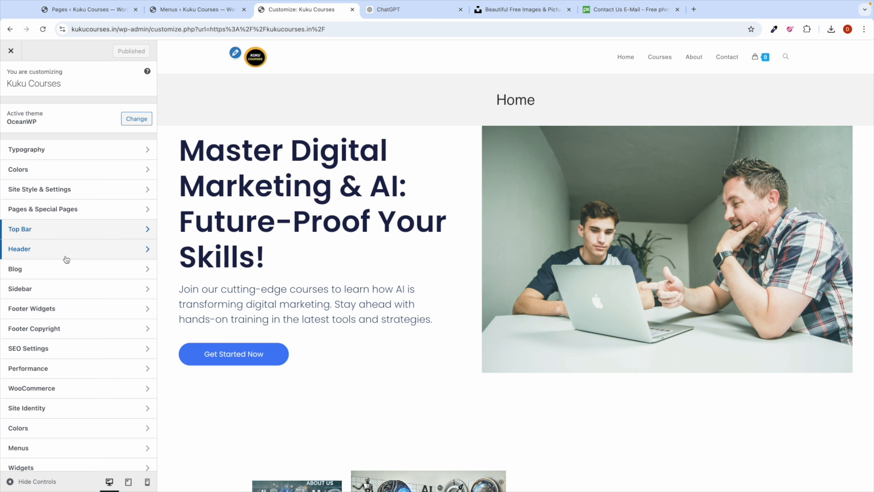
click(71, 251)
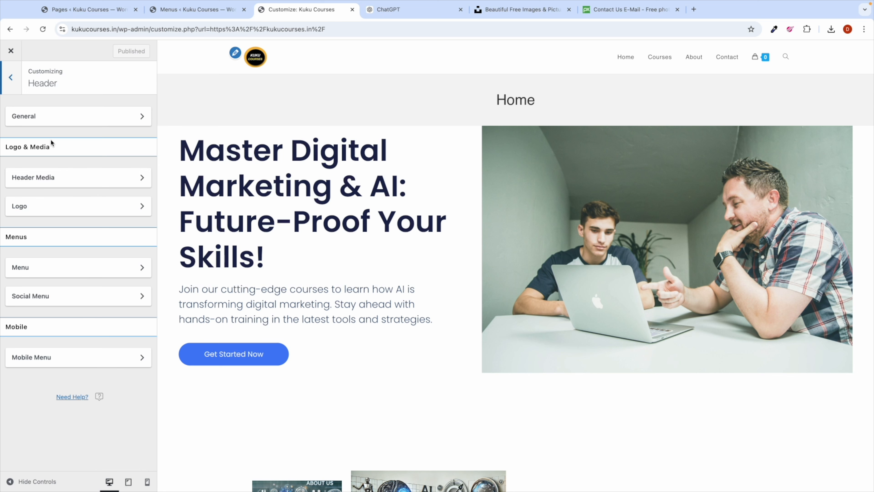
click(63, 124)
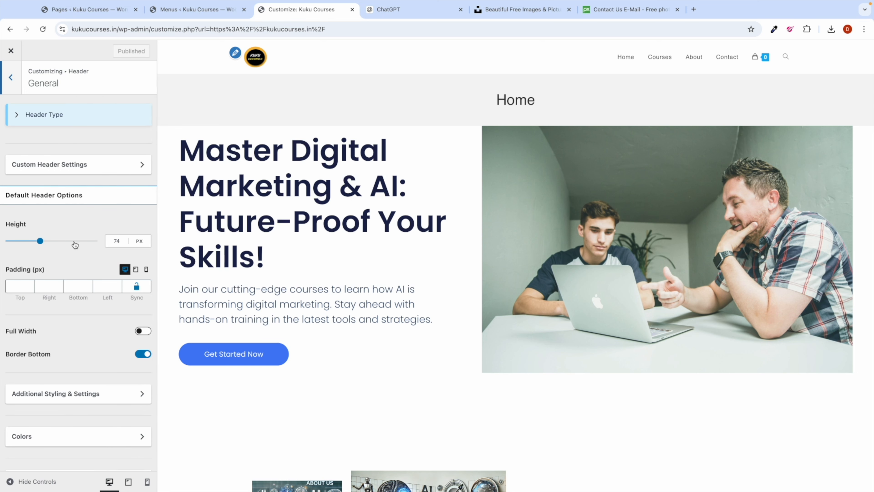
scroll(76, 246, down, 1)
scroll(76, 247, down, 2)
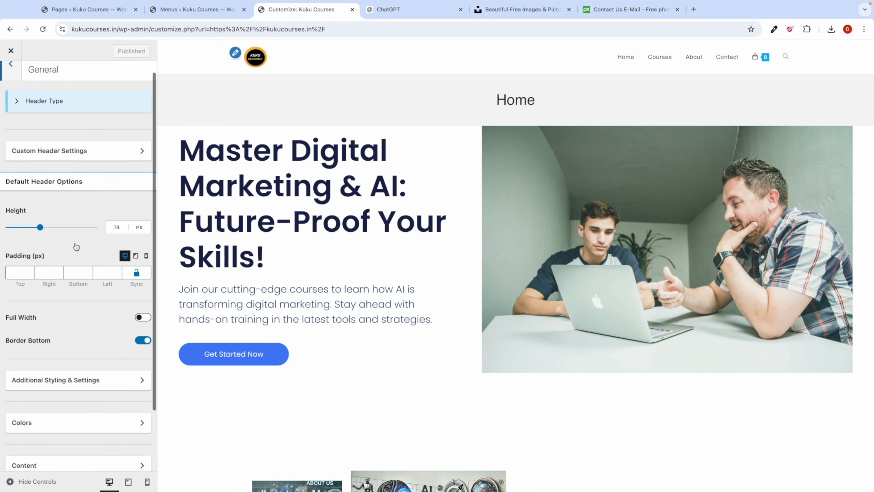
scroll(76, 247, down, 2)
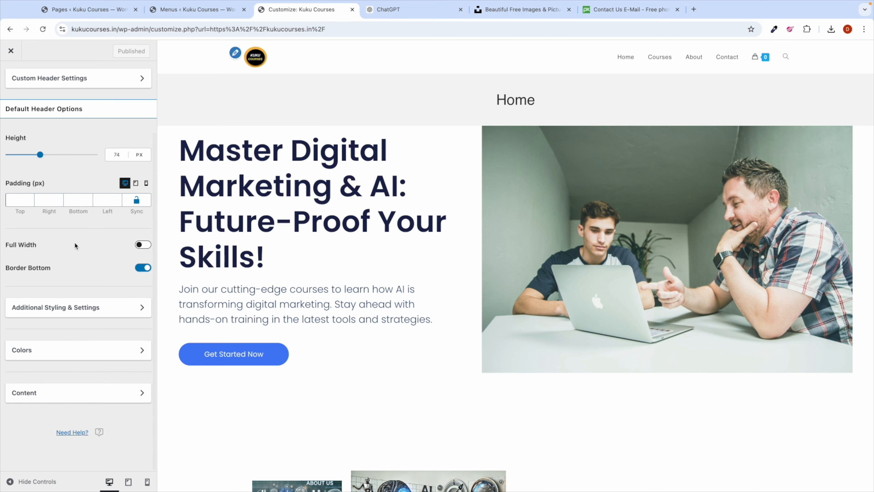
scroll(76, 246, up, 4)
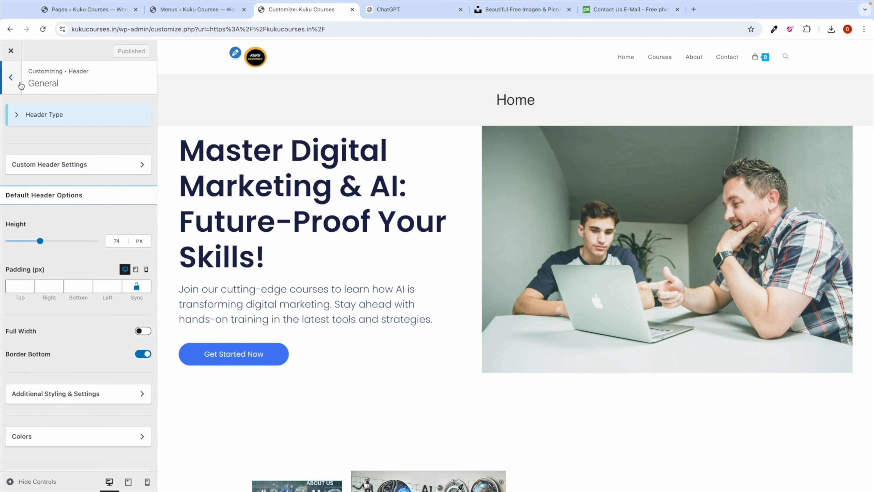
click(20, 85)
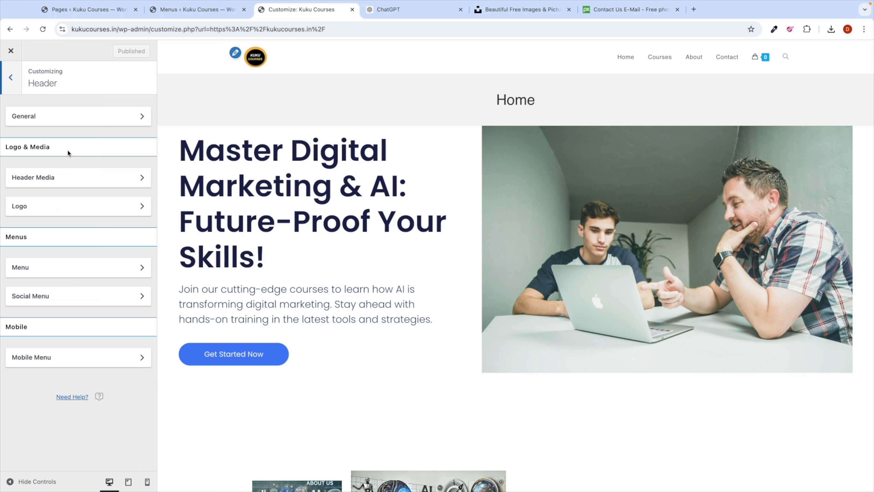
click(70, 182)
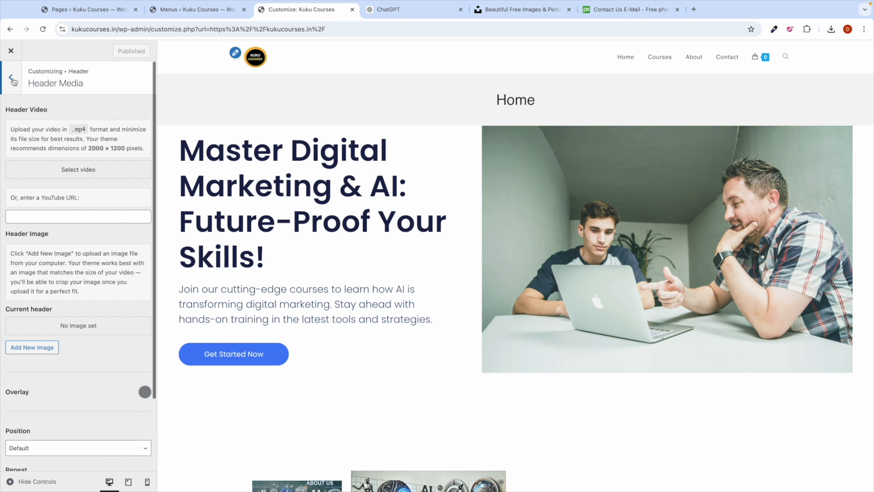
scroll(67, 253, down, 3)
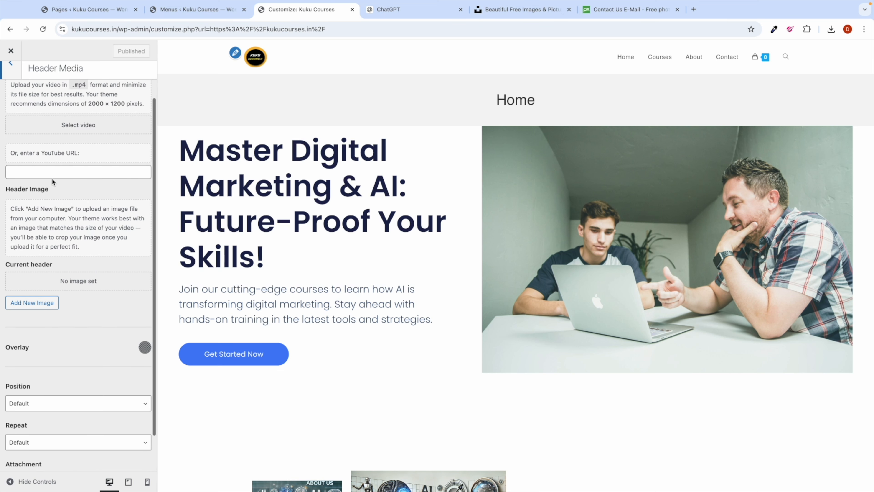
scroll(69, 295, up, 4)
click(18, 84)
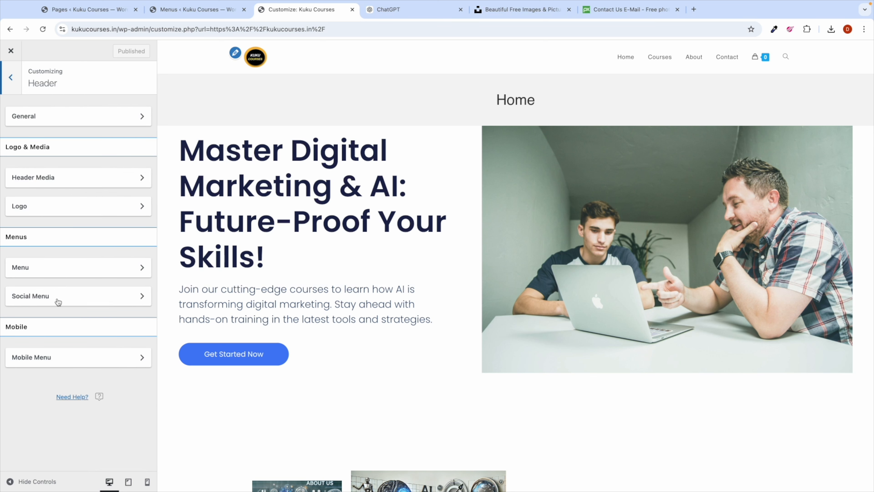
click(11, 80)
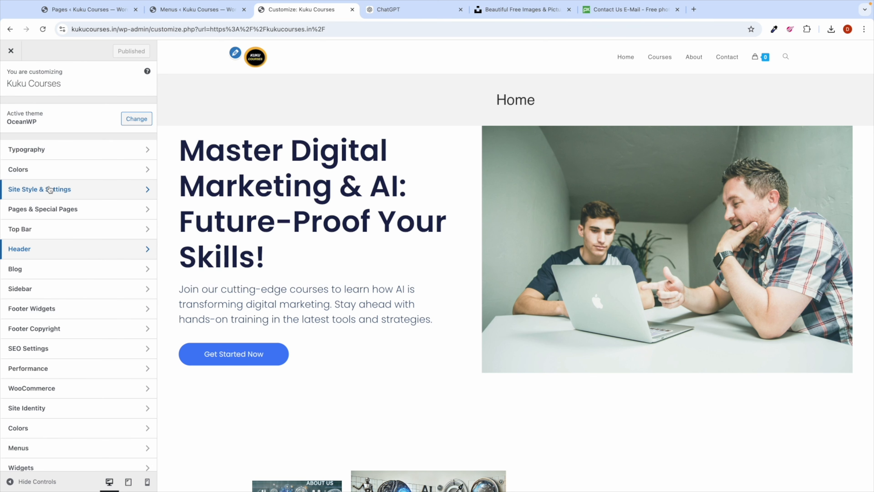
scroll(55, 330, down, 3)
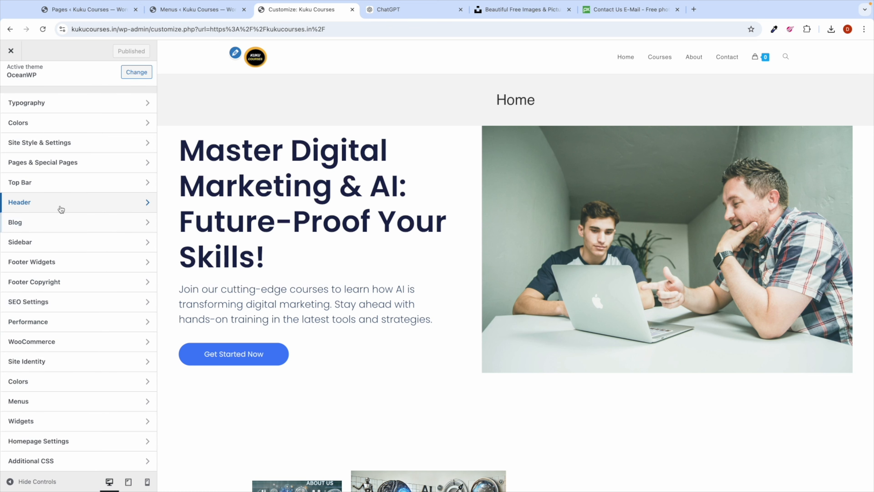
scroll(58, 207, up, 3)
click(49, 154)
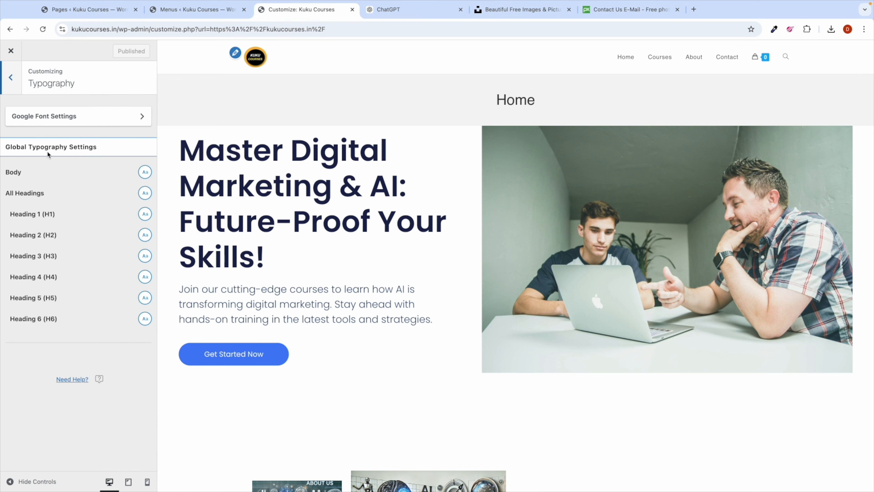
click(14, 86)
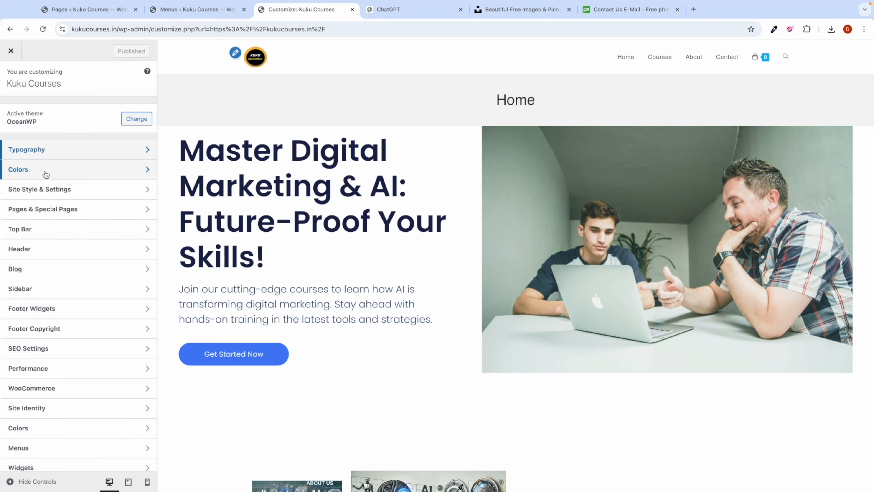
click(41, 172)
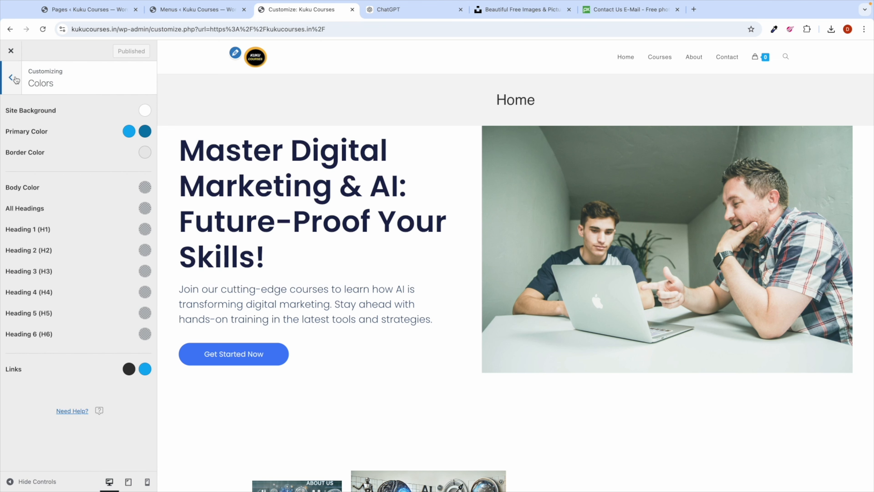
click(14, 79)
click(63, 175)
click(11, 78)
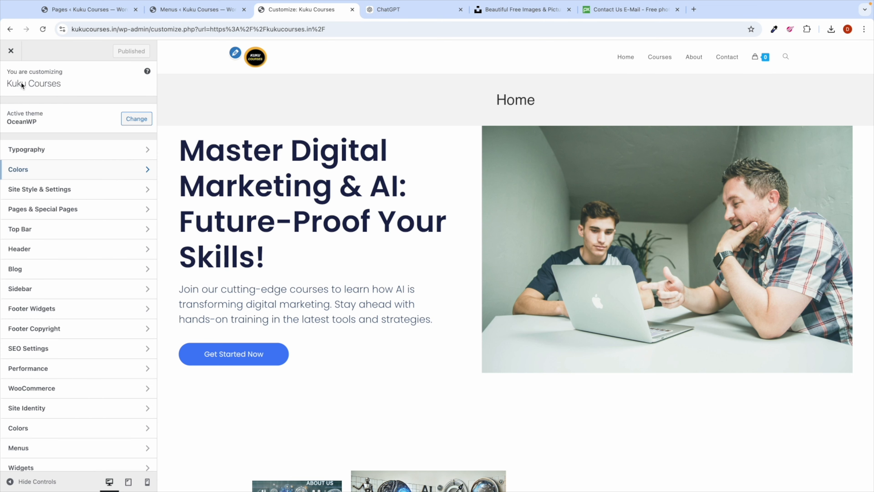
click(84, 197)
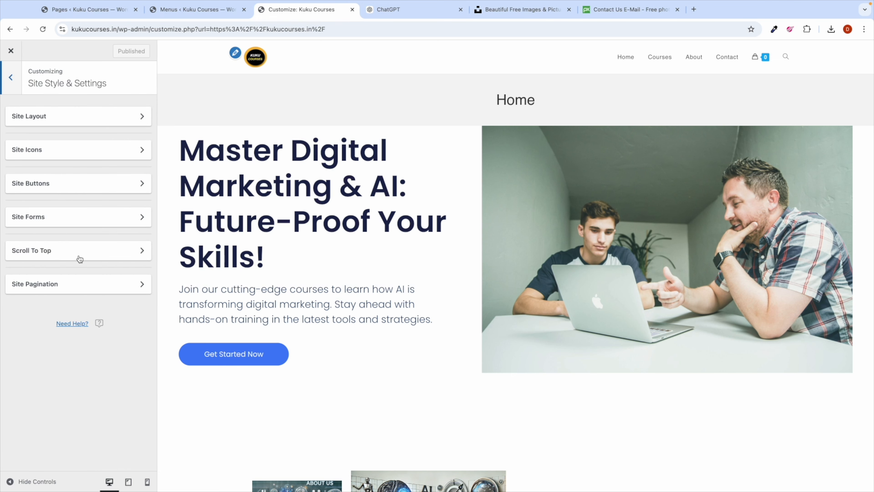
click(18, 85)
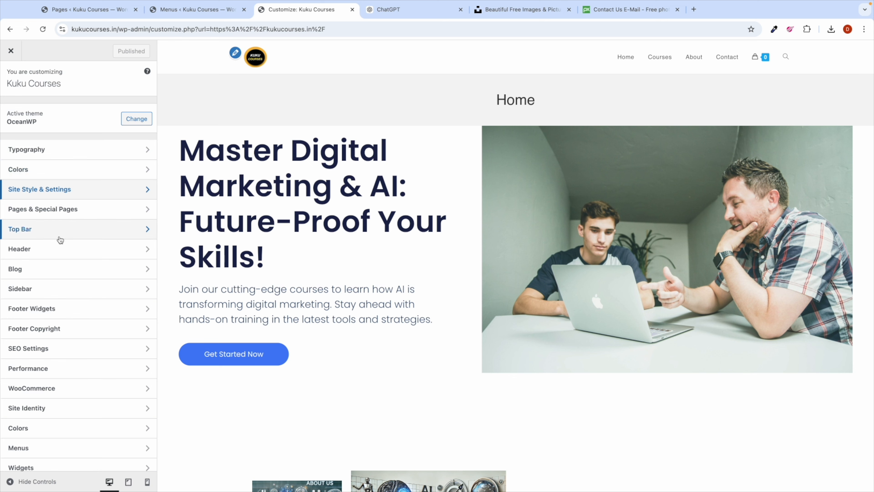
Step: Turn off Enable Page Title under Pages & Special Pages, publish, and check the home preview
click(57, 211)
scroll(70, 287, down, 1)
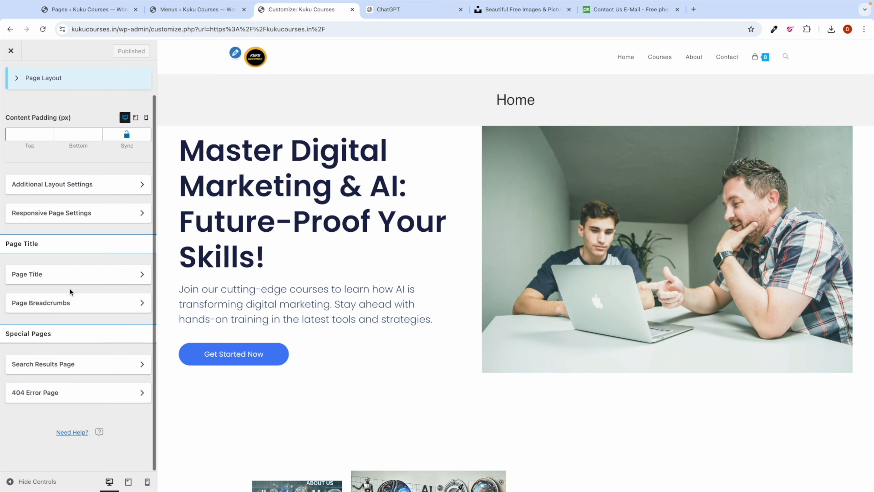
scroll(38, 303, up, 1)
click(39, 305)
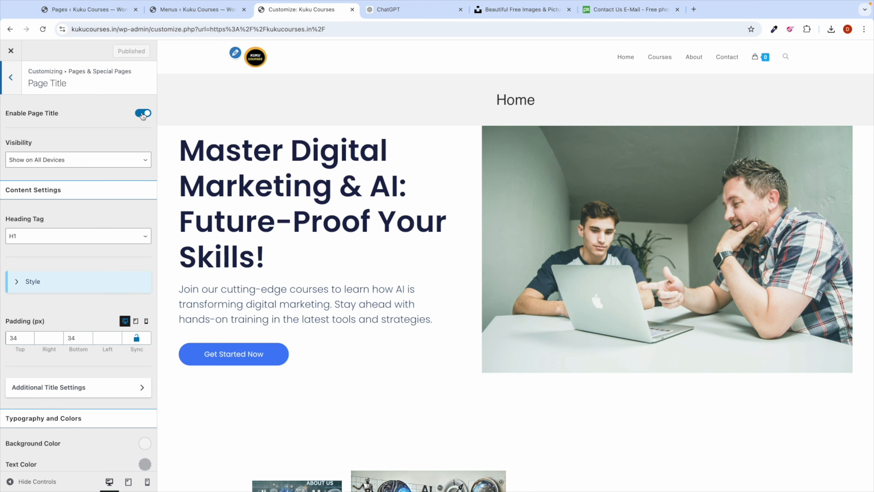
click(143, 113)
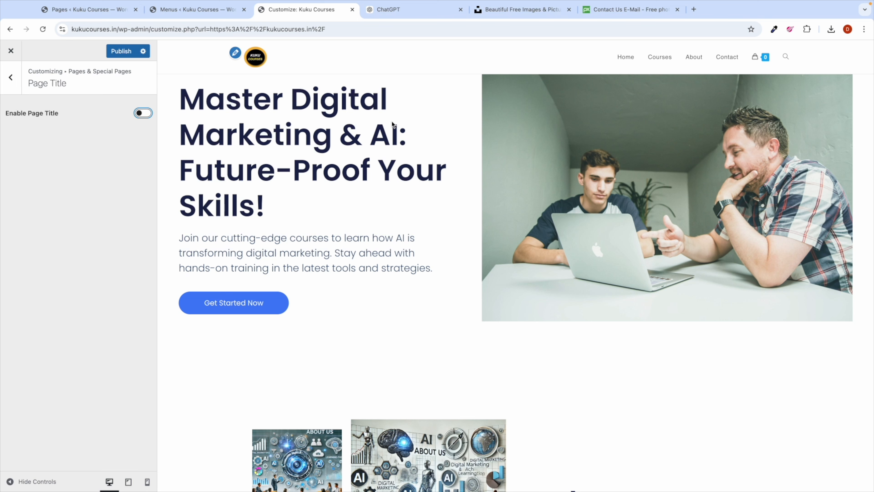
click(120, 55)
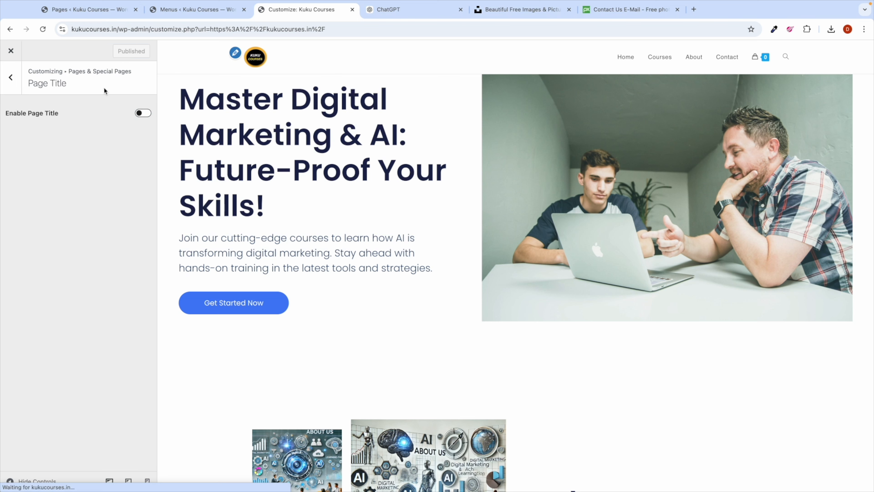
scroll(304, 280, down, 10)
scroll(305, 280, down, 15)
scroll(303, 280, down, 15)
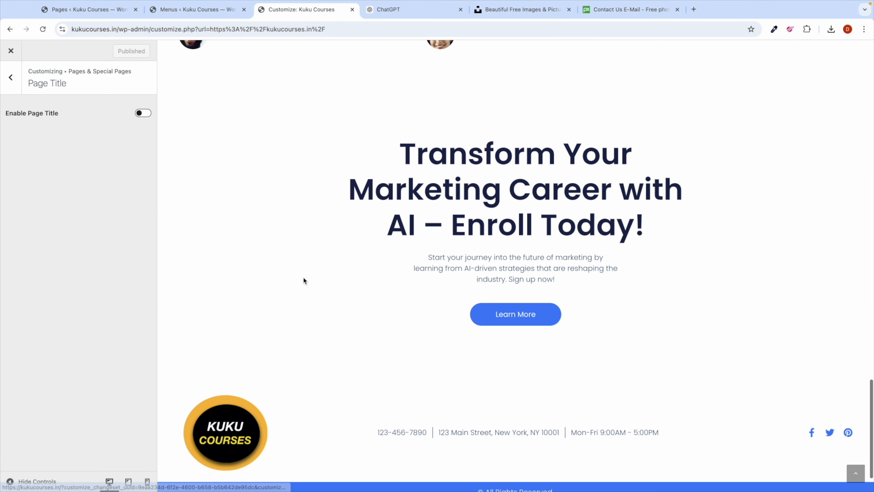
scroll(303, 280, up, 10)
scroll(303, 277, up, 15)
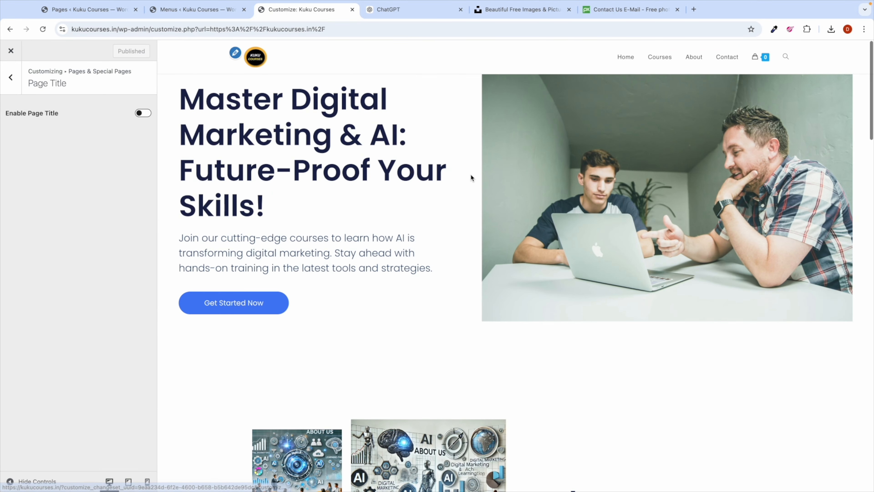
Step: Preview the Courses page and return to the Pages & Special Pages section
click(661, 58)
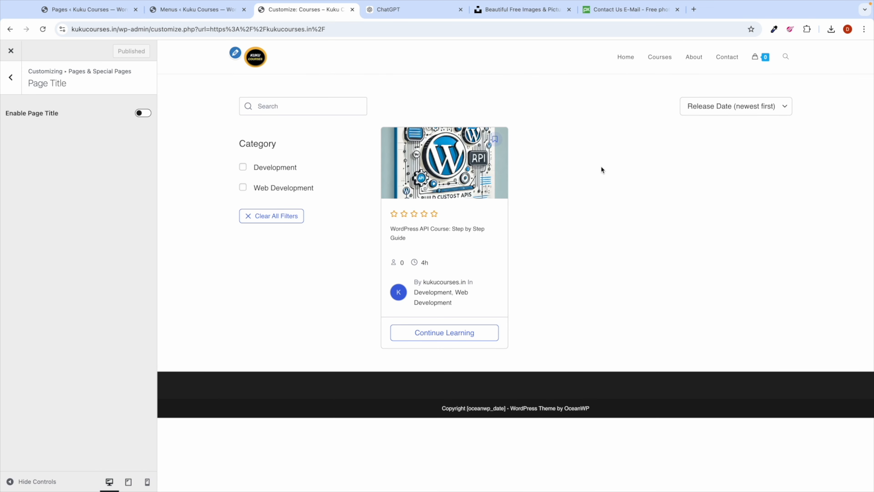
click(17, 81)
scroll(83, 285, down, 1)
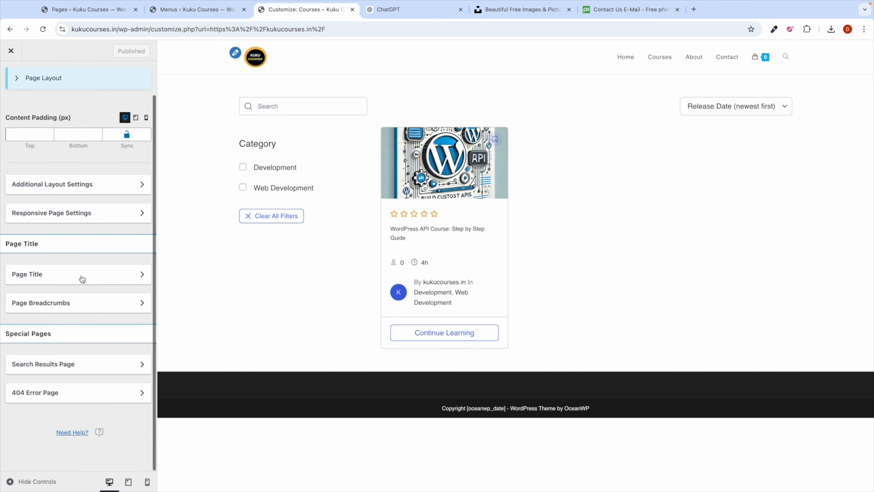
scroll(66, 260, up, 1)
scroll(69, 292, down, 1)
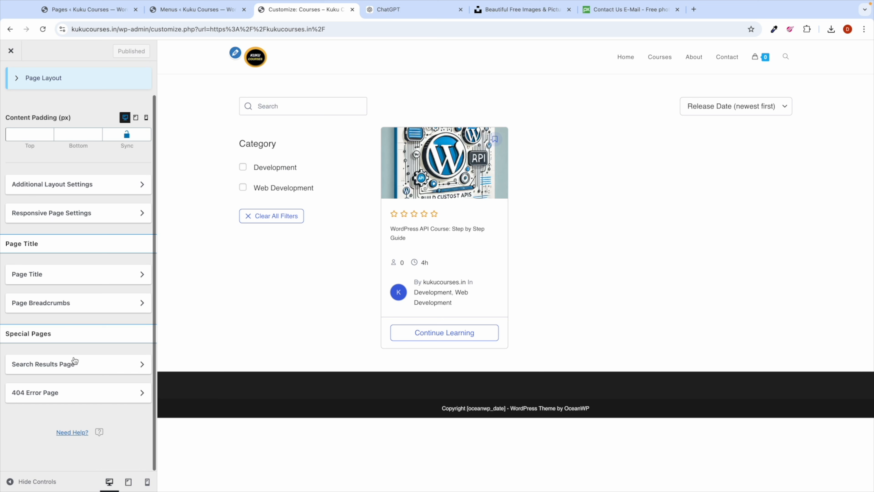
Step: Open Page Breadcrumbs and preview the WordPress API course, About and Contact pages
click(81, 309)
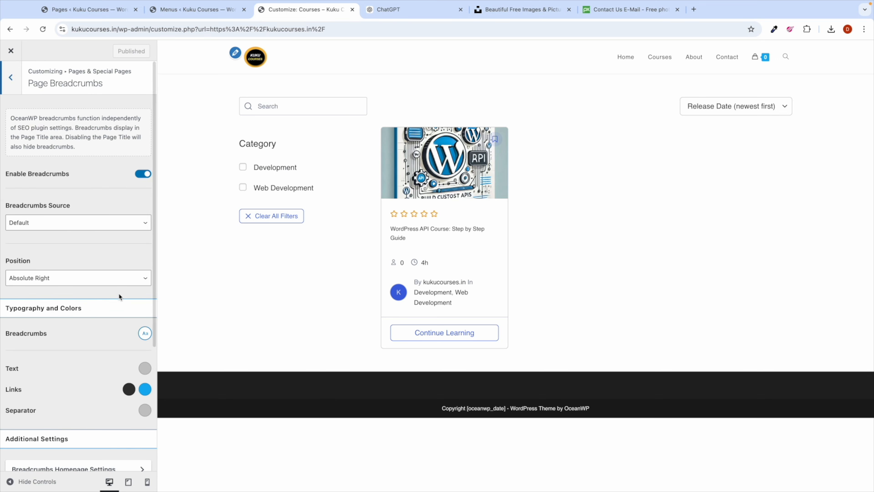
click(434, 229)
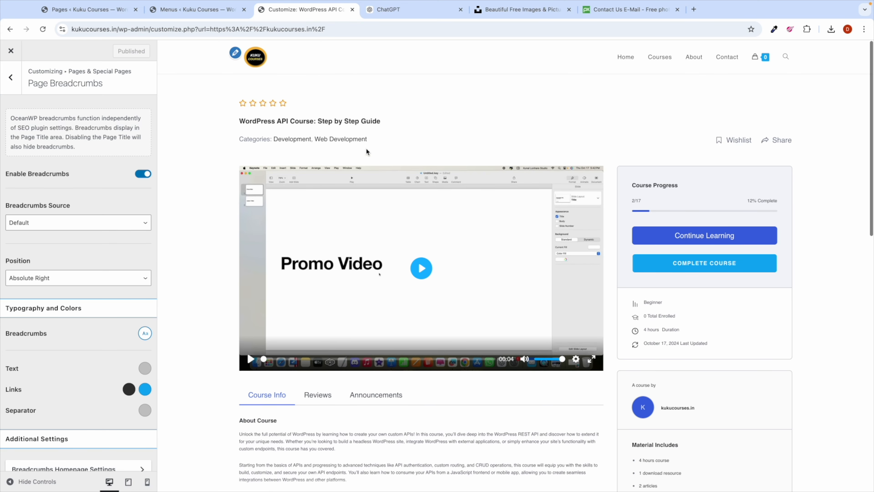
scroll(78, 246, down, 4)
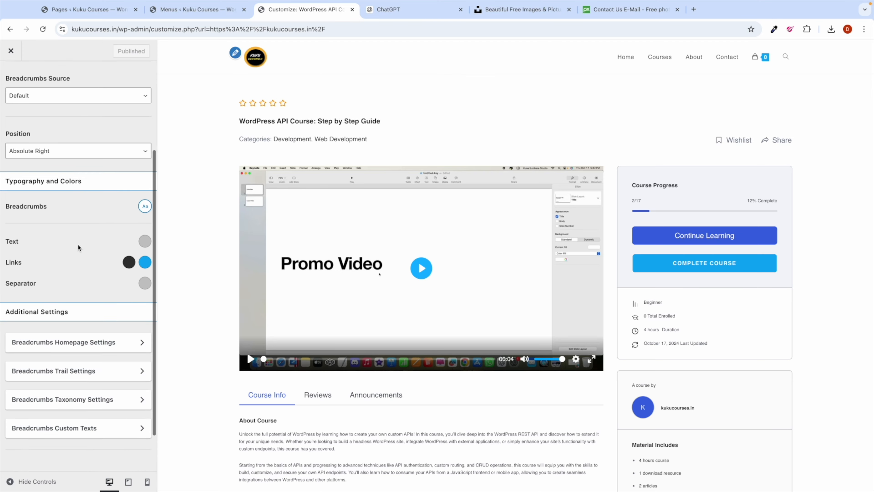
scroll(77, 243, up, 4)
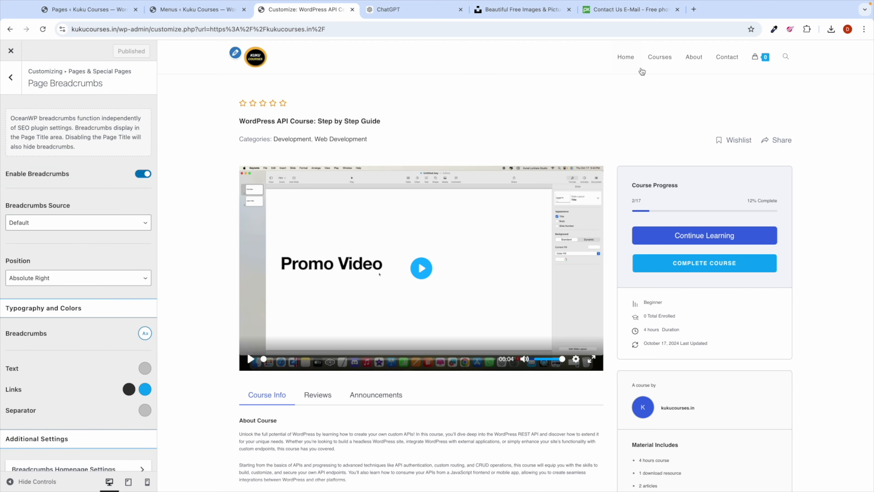
click(695, 57)
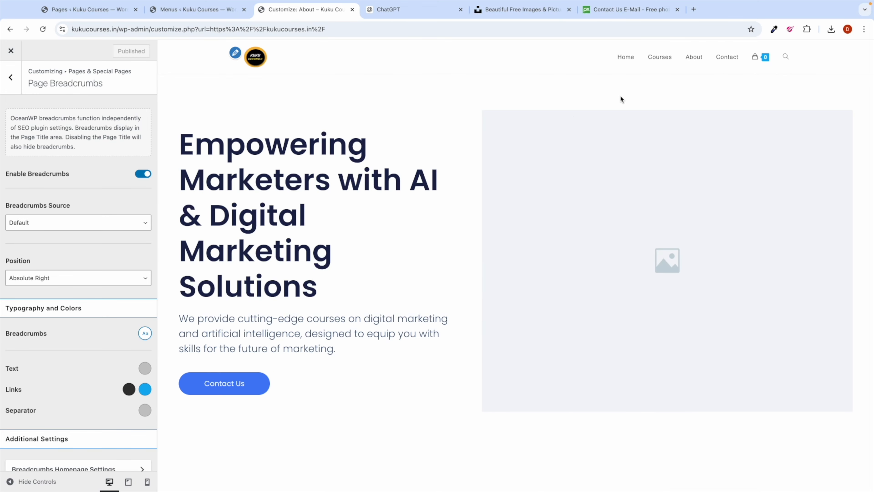
click(727, 57)
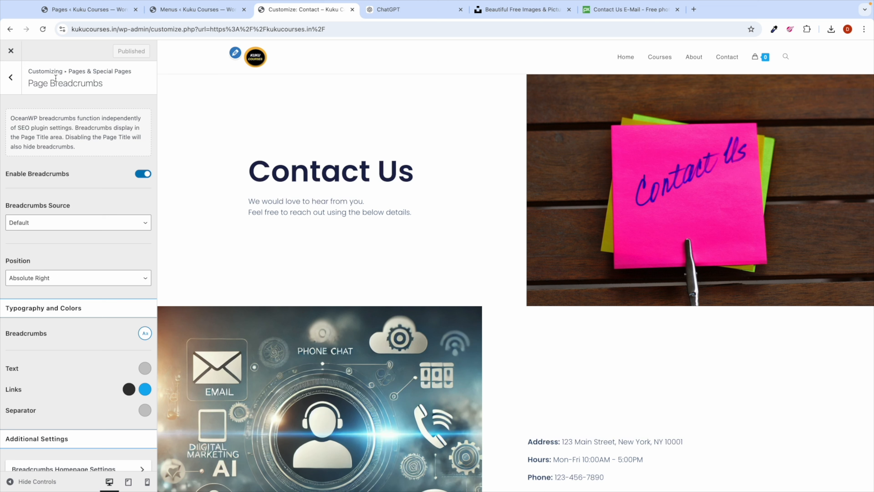
Step: Go back to the Customizer's top-level list of customization sections
click(13, 79)
click(13, 79)
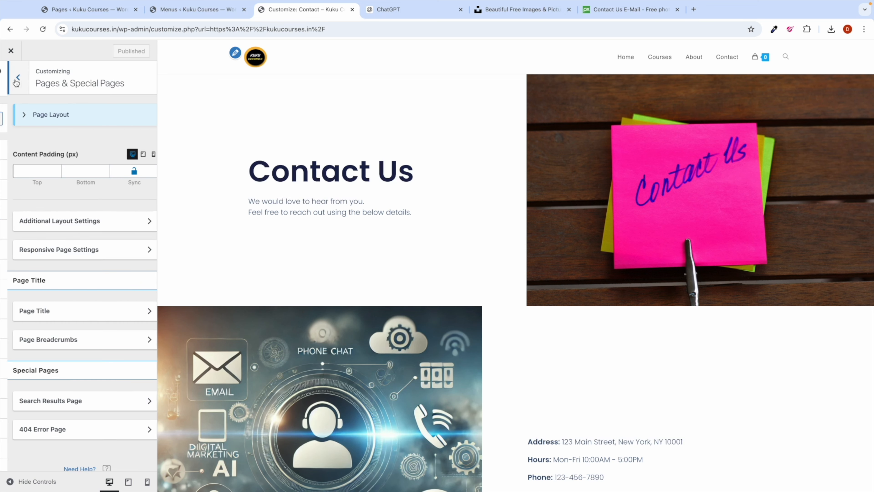
scroll(57, 232, down, 2)
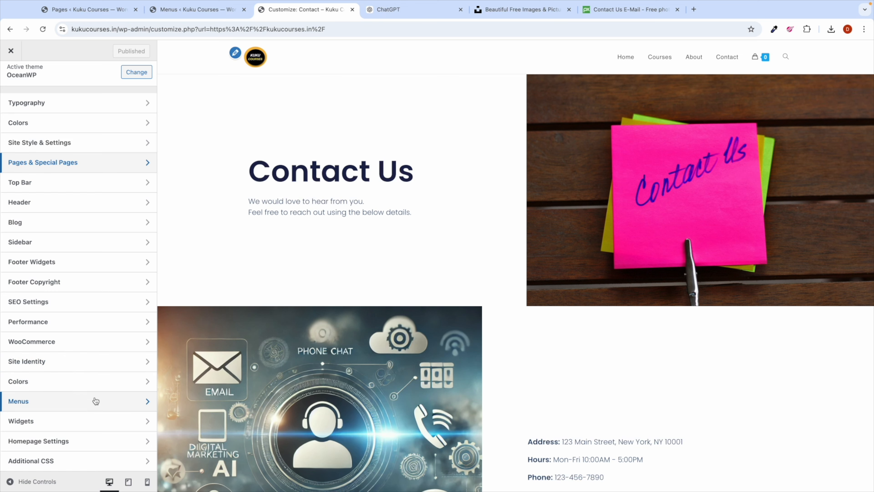
scroll(342, 360, down, 15)
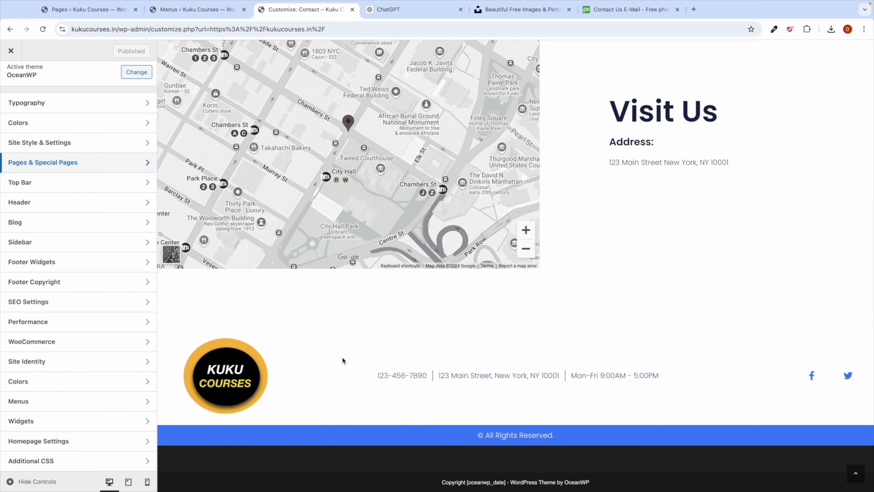
scroll(342, 358, up, 15)
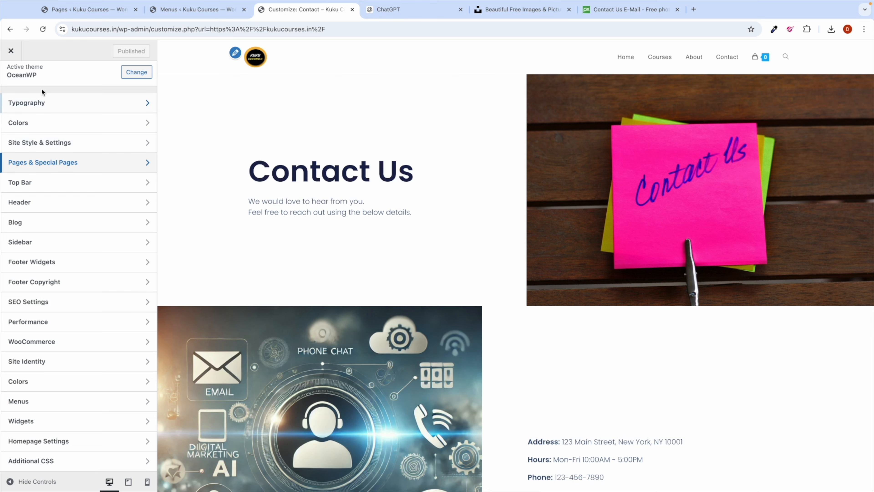
Step: Close the Customizer and scroll through the live site's home page
click(11, 50)
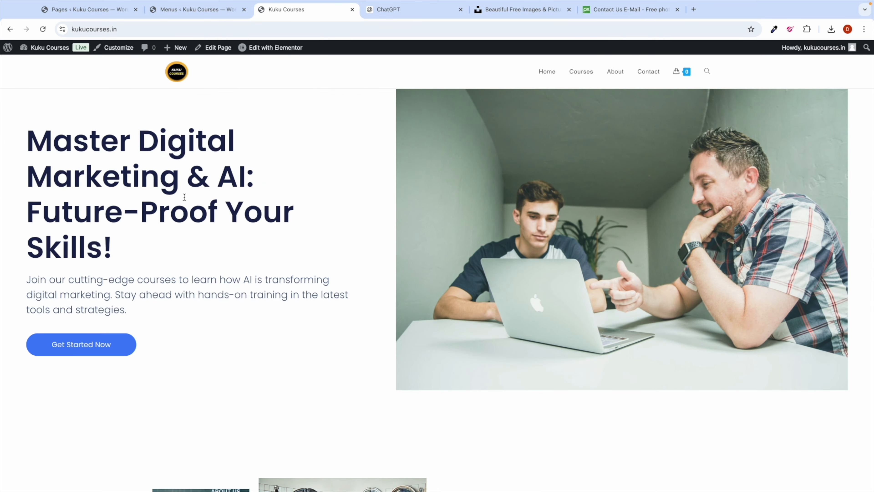
scroll(283, 267, down, 6)
scroll(283, 268, up, 6)
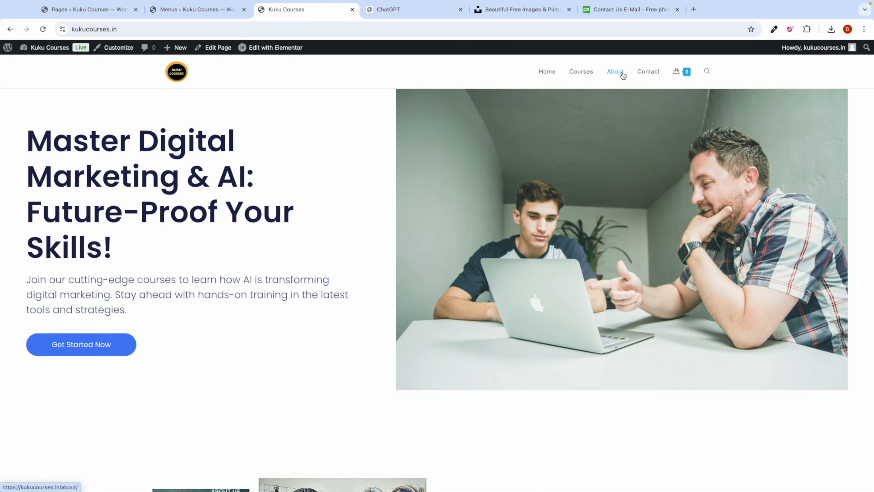
scroll(413, 262, down, 6)
scroll(419, 293, down, 3)
scroll(419, 293, up, 10)
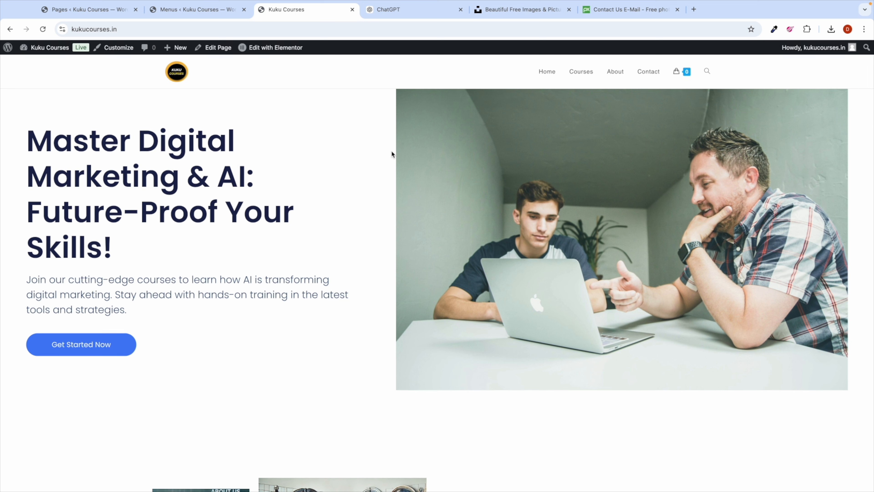
Step: View the live Courses listing, then switch back to the admin Pages list
click(184, 73)
click(576, 72)
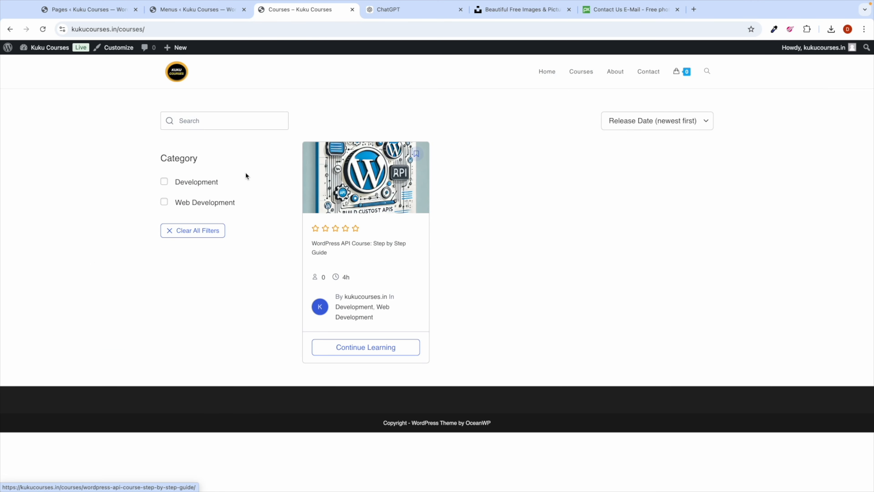
click(93, 9)
Step: Open the Tutor LMS Design settings and glance at the live Courses page
mouse_move(46, 85)
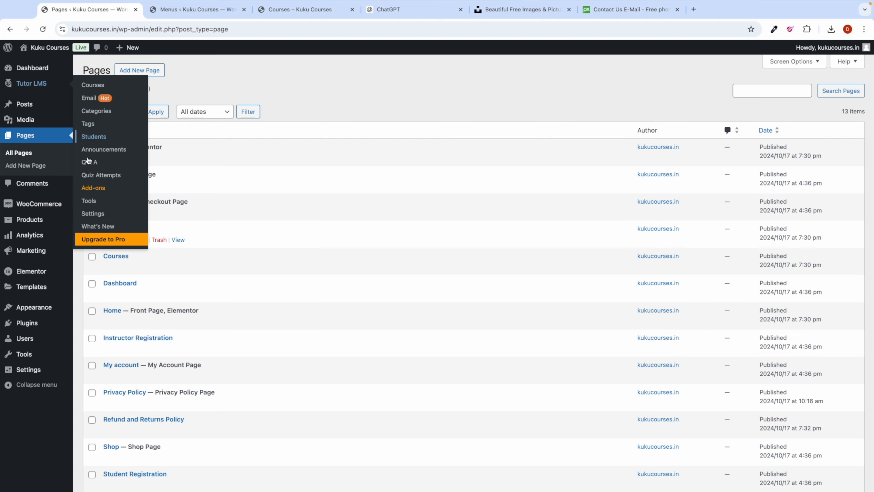
click(97, 214)
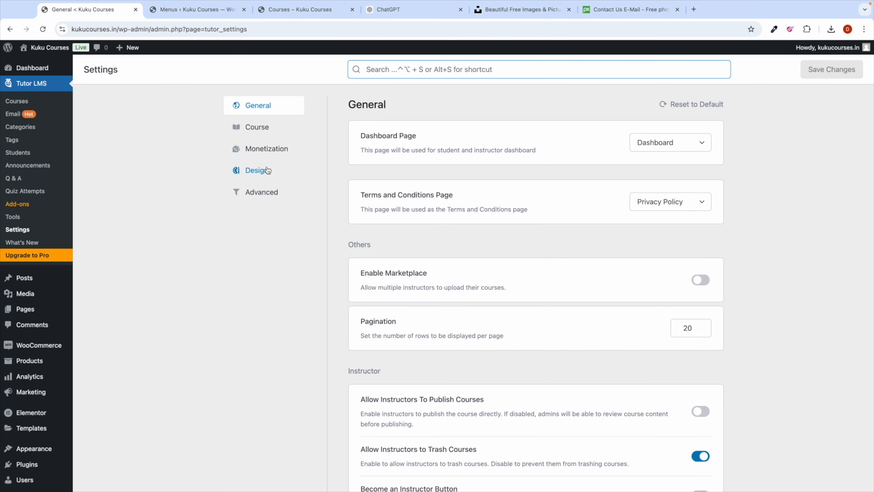
click(267, 170)
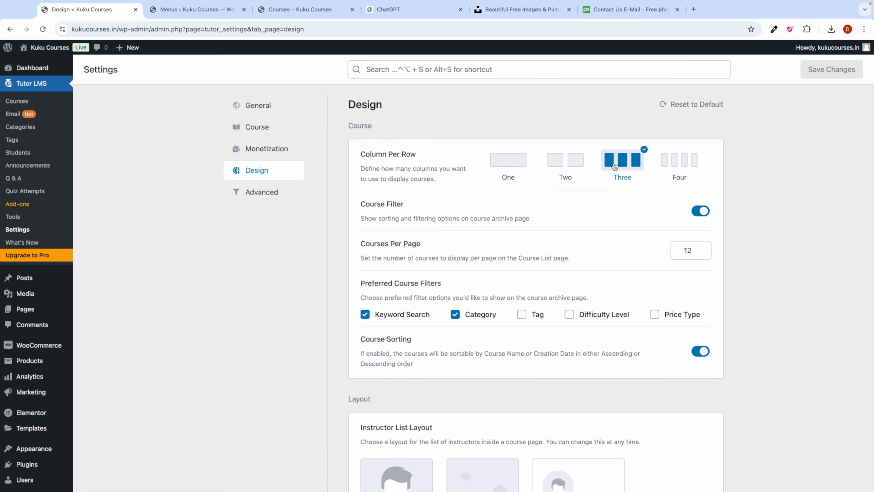
click(298, 9)
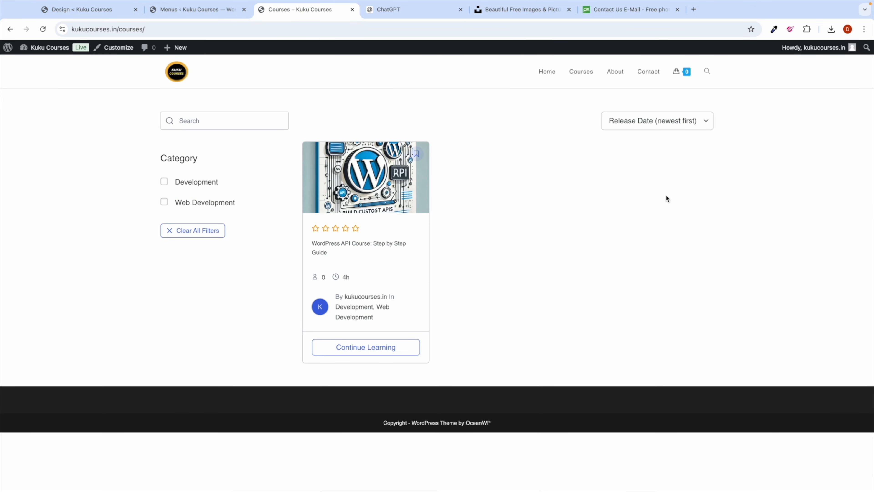
click(88, 10)
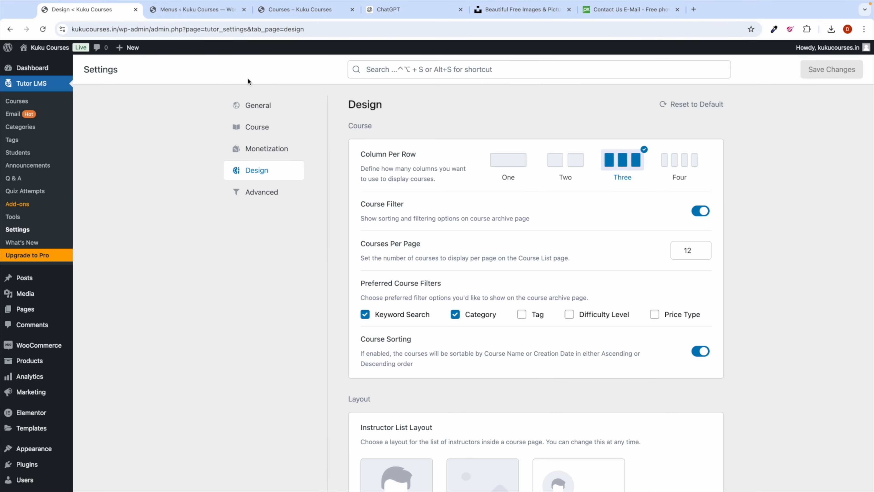
Step: Set Column Per Row to One, save, and check the single-column Courses listing
click(508, 161)
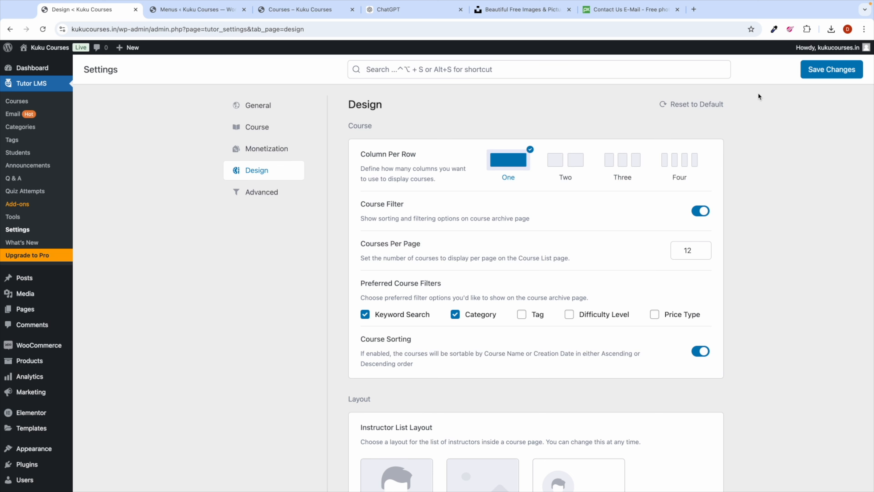
click(831, 70)
click(321, 14)
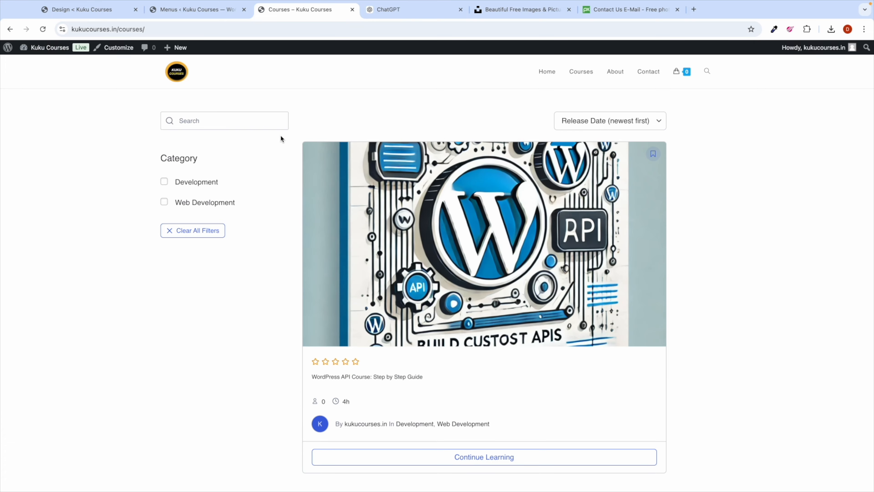
scroll(399, 224, down, 2)
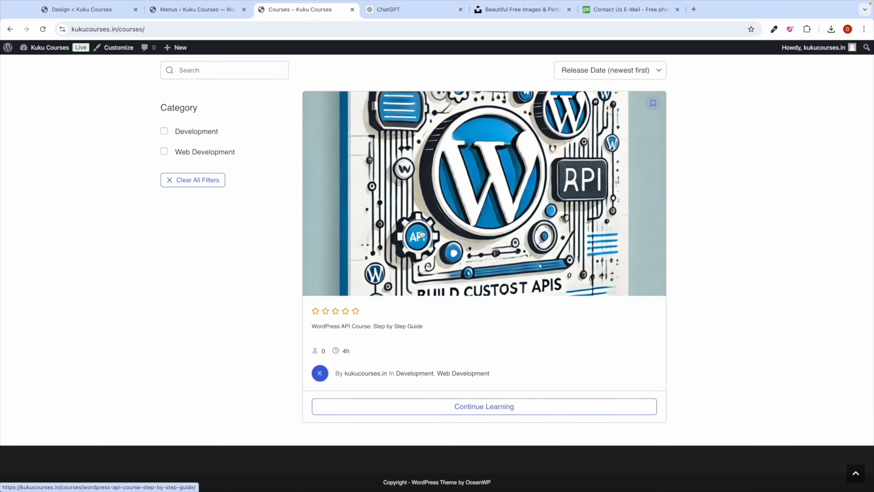
scroll(422, 234, up, 2)
click(77, 9)
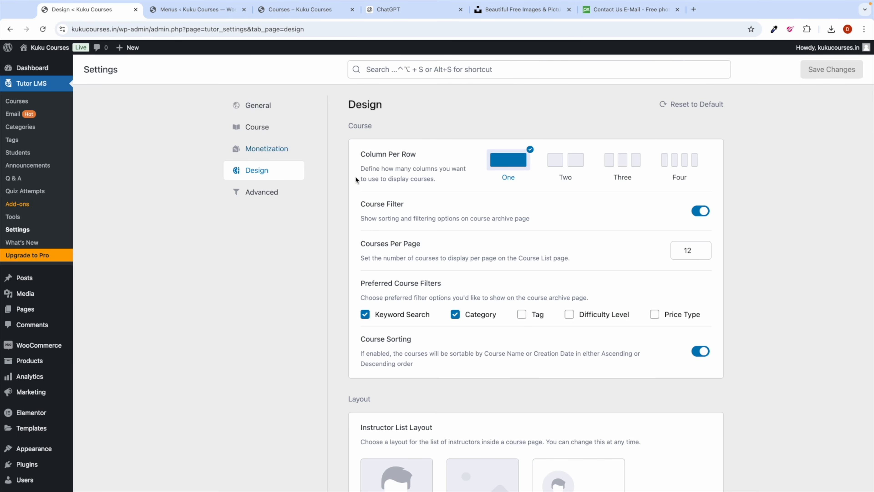
Step: Switch Column Per Row to Two, save, and reload Courses to confirm two columns
click(566, 160)
click(809, 77)
click(301, 13)
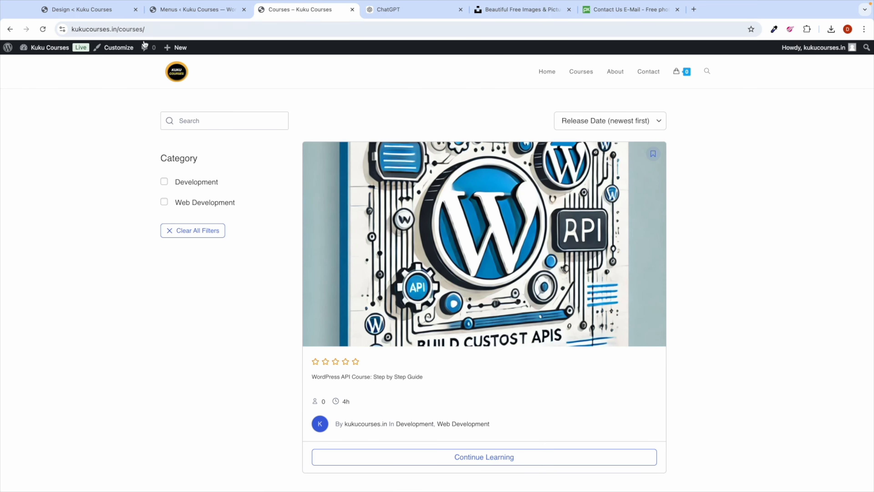
click(43, 30)
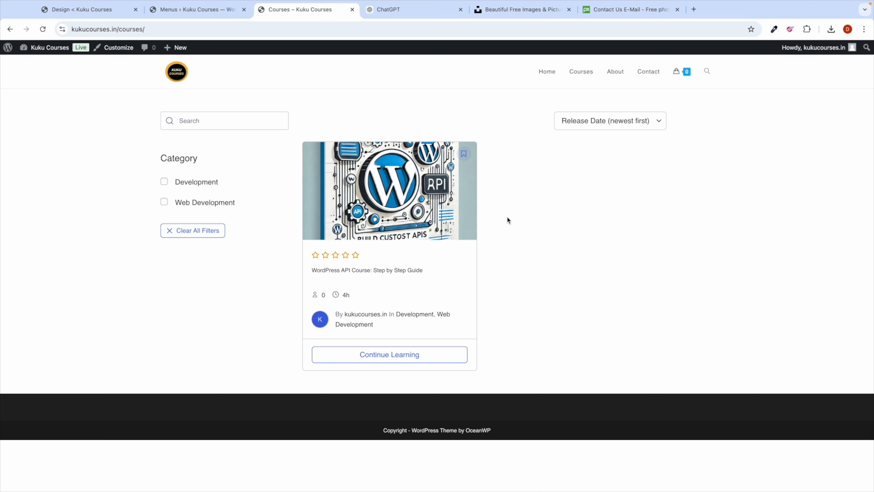
click(92, 10)
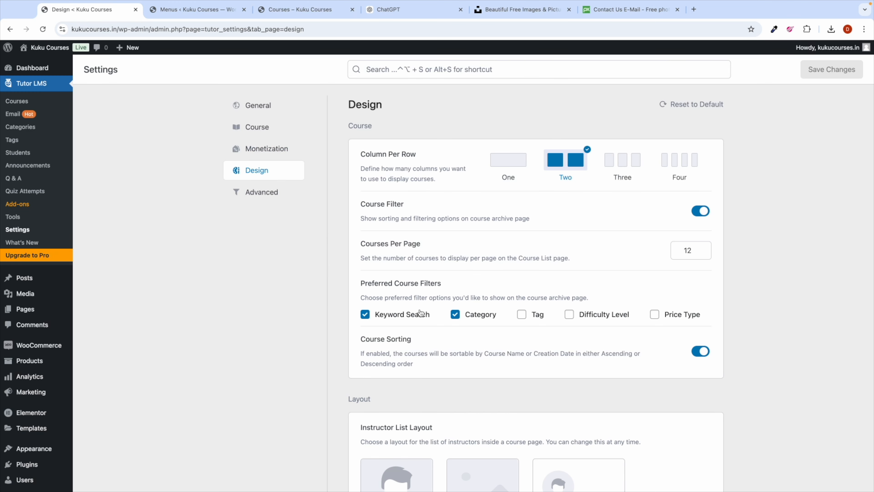
Step: Add Tag to the course archive filters, save, and reload the live Courses page
scroll(498, 322, down, 6)
scroll(495, 194, up, 3)
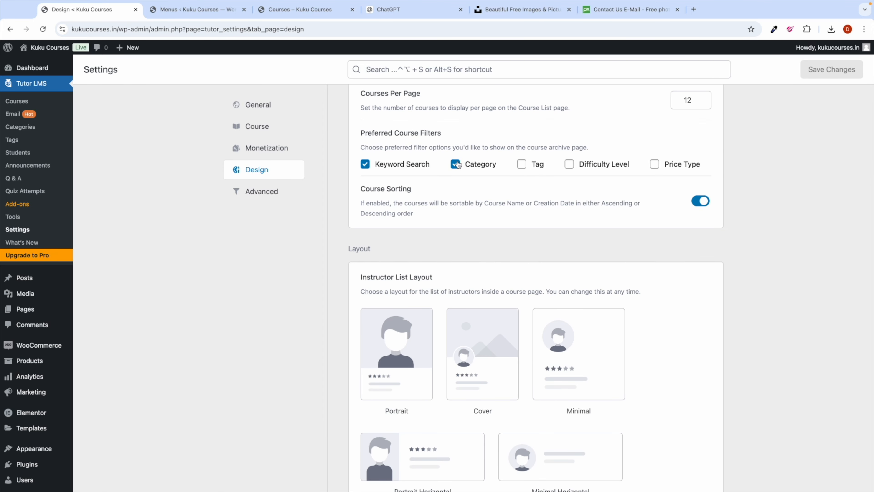
click(523, 165)
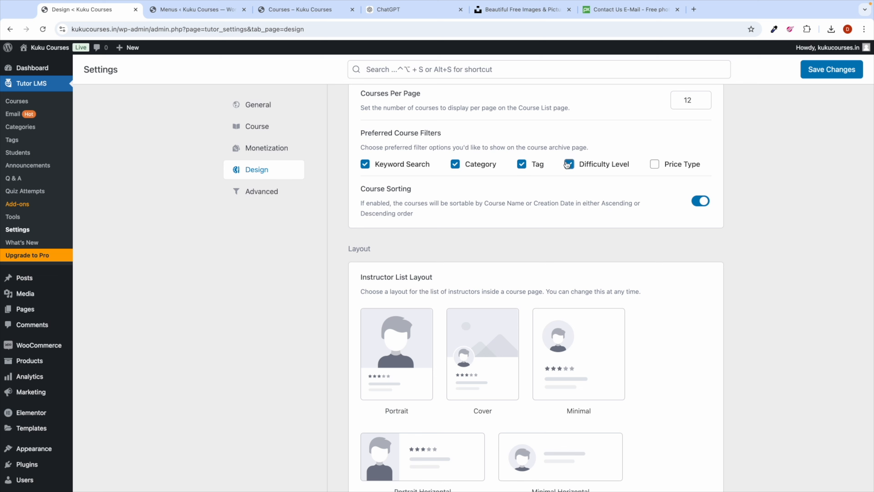
click(820, 67)
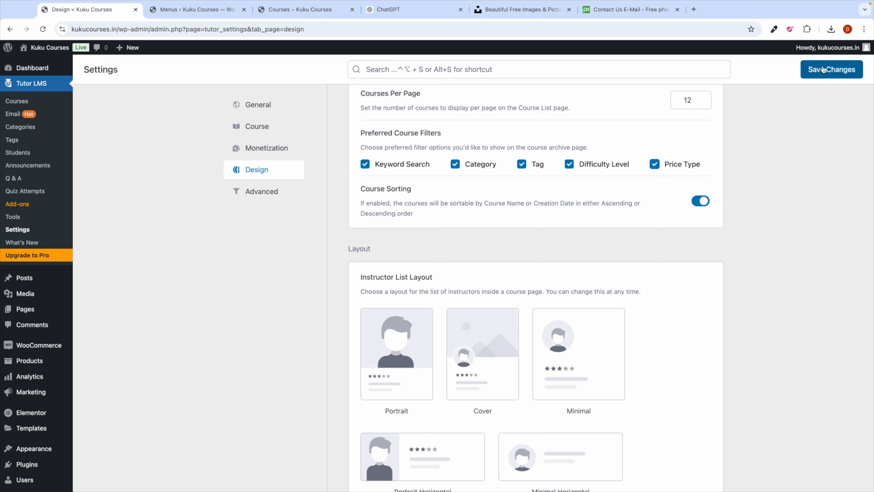
click(311, 6)
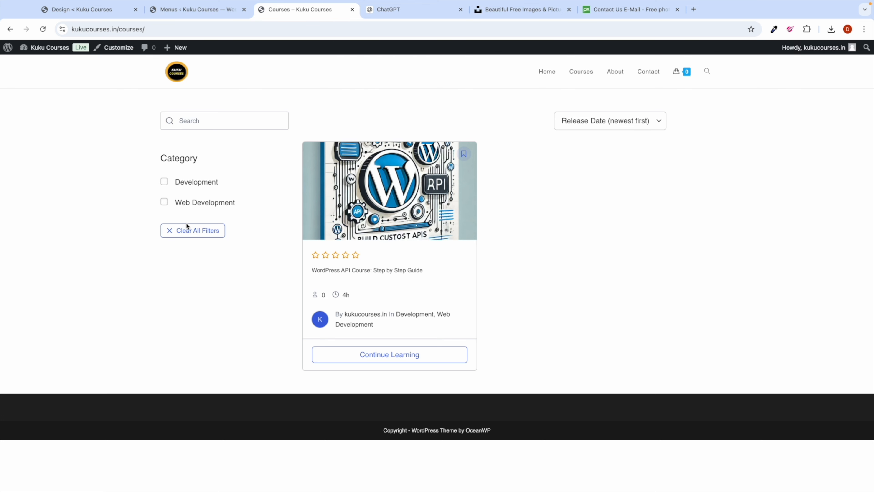
click(43, 29)
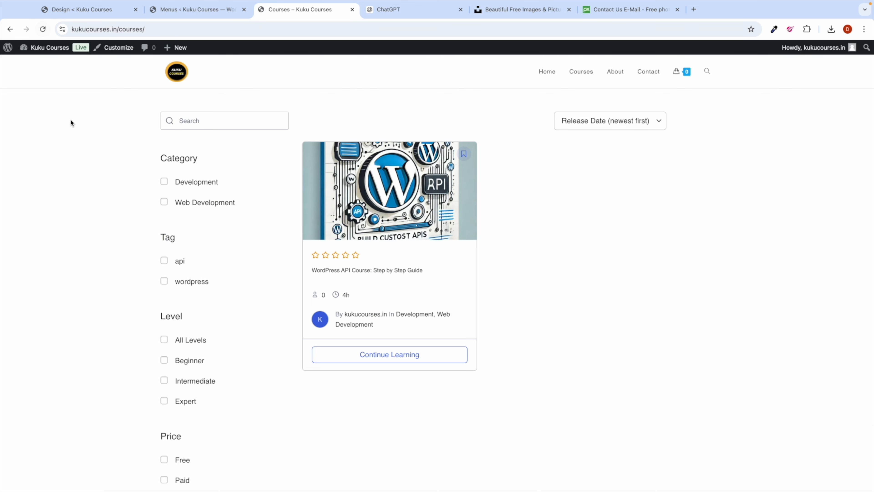
scroll(181, 134, down, 2)
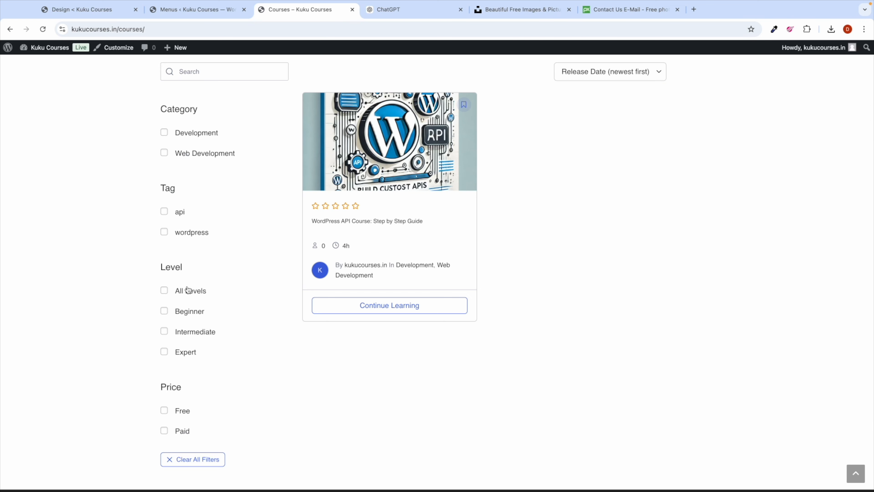
scroll(187, 290, up, 2)
Step: Scroll through the Design settings' Course and Layout options, then return to Courses
click(91, 10)
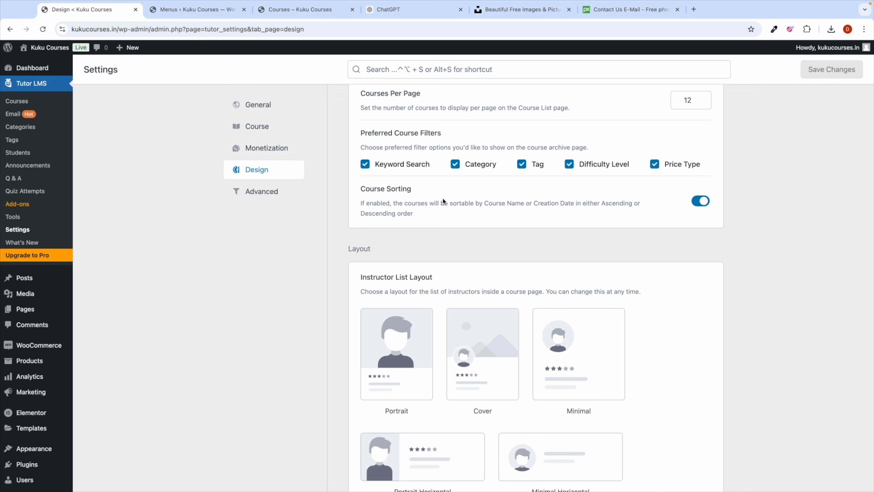
scroll(443, 199, down, 10)
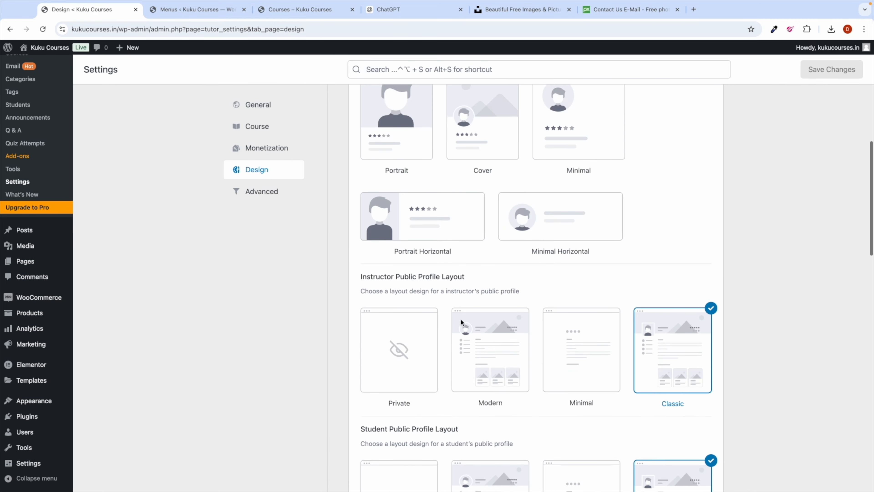
scroll(462, 322, up, 6)
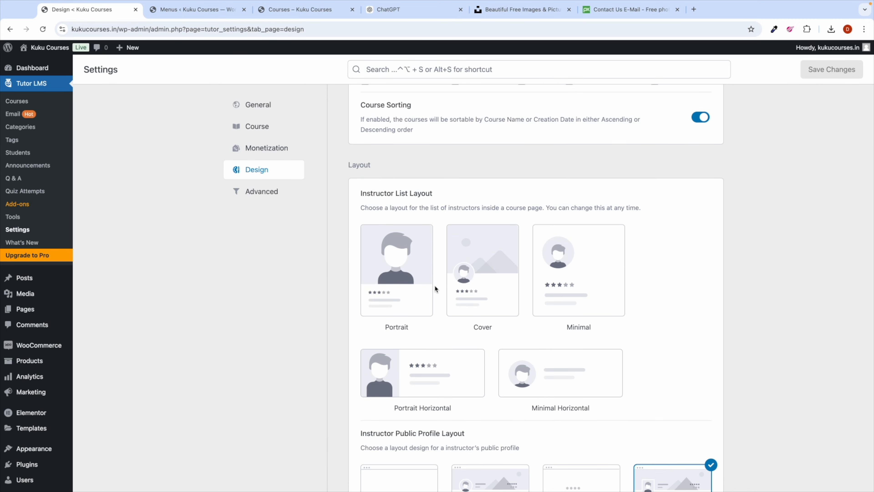
scroll(425, 327, down, 4)
scroll(429, 348, up, 12)
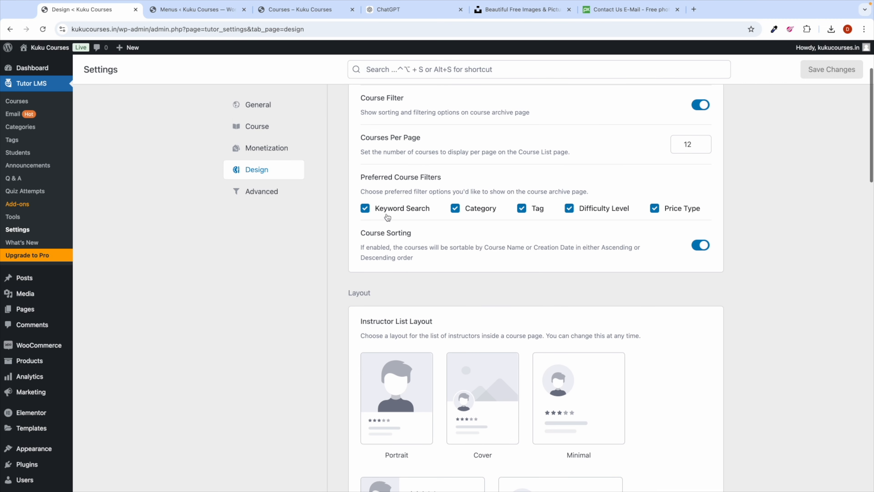
scroll(423, 186, up, 2)
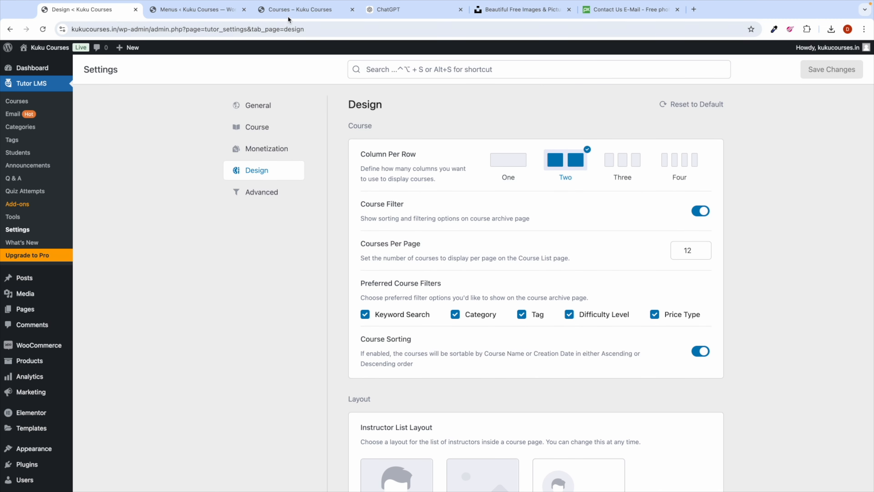
click(289, 10)
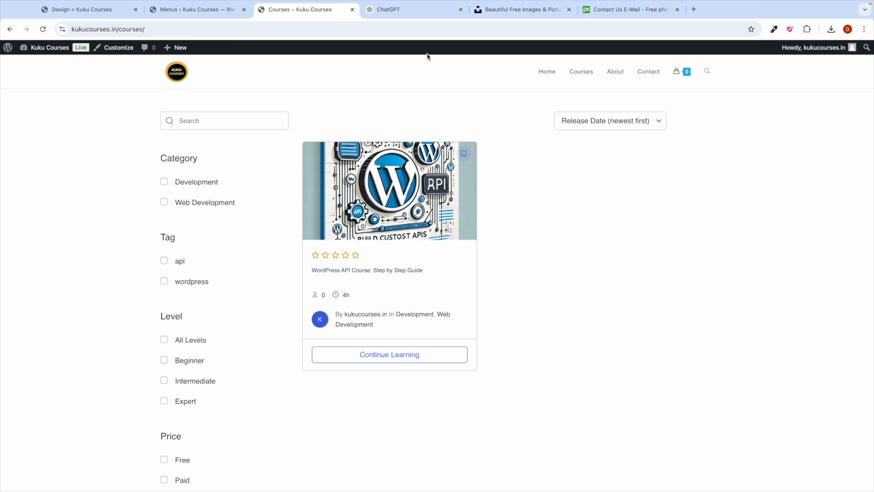
Step: Search Google in a new tab for 'tutor lms dashboard shortcodes'
click(694, 9)
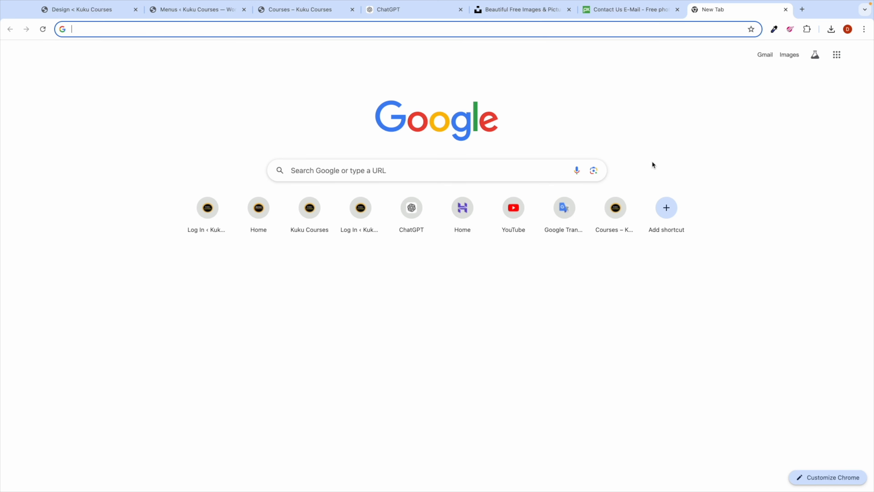
text(tuto)
key(Return)
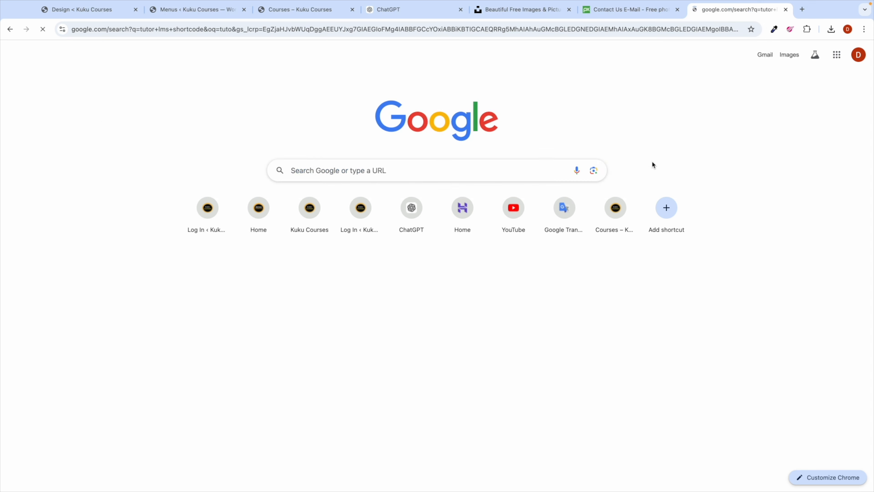
click(195, 63)
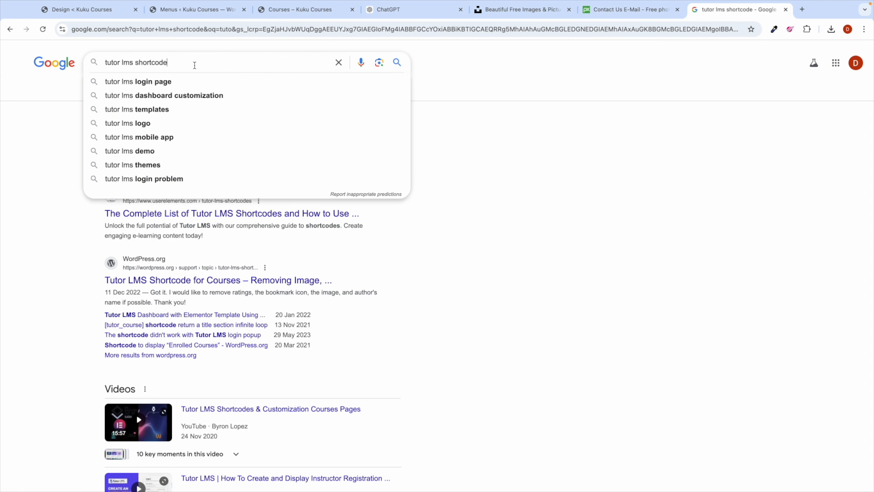
text(dash)
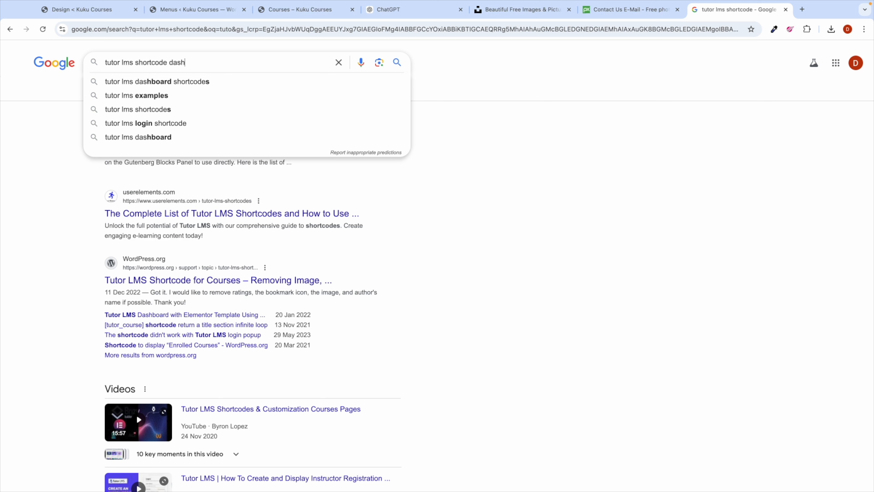
key(Down)
key(Return)
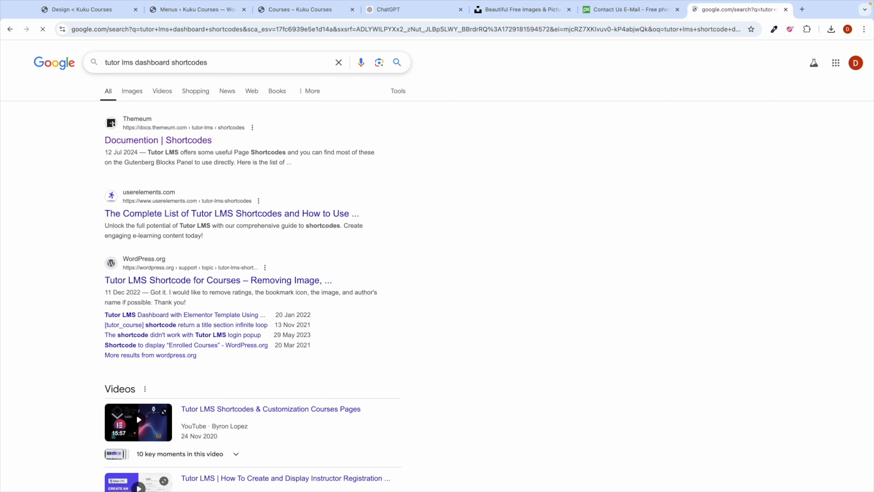
Step: Locate the [tutor_dashboard] shortcode in the Themeum Shortcodes documentation
click(149, 142)
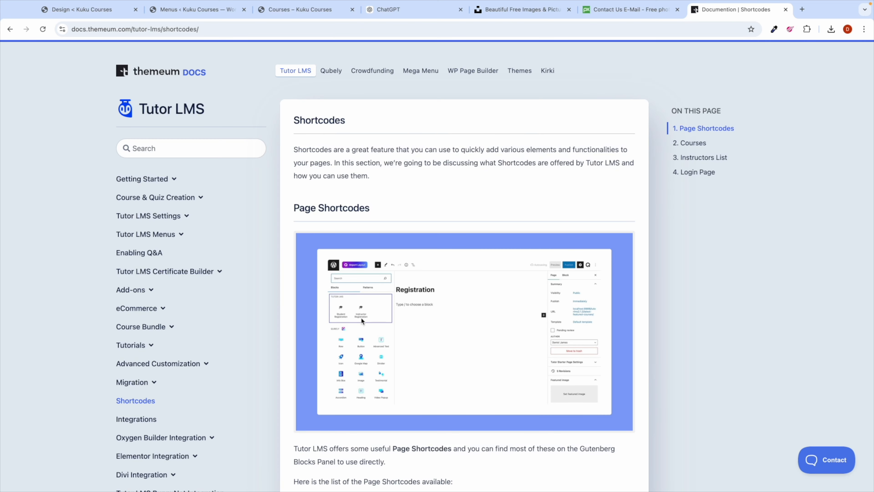
scroll(362, 323, down, 8)
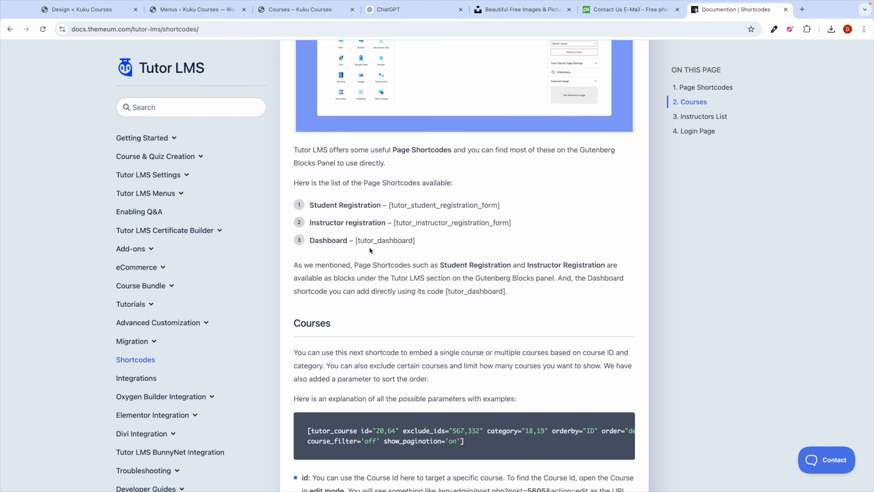
scroll(369, 246, up, 5)
drag(345, 236, 455, 236)
click(413, 261)
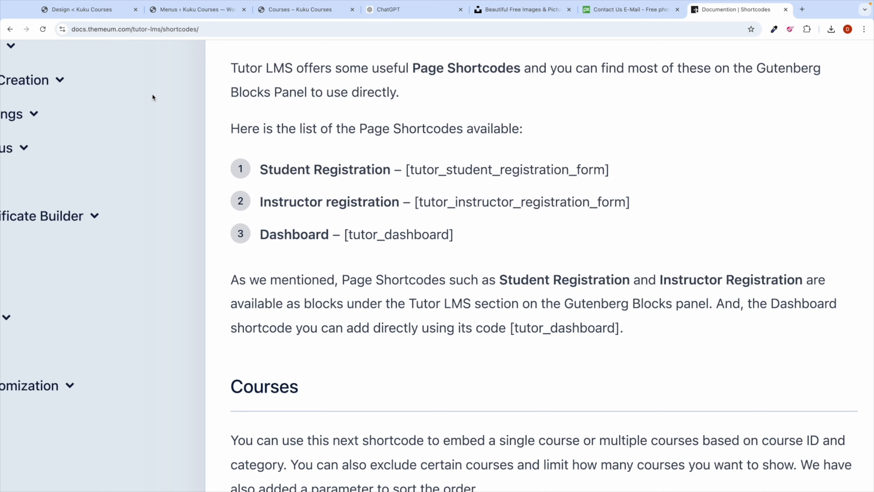
click(78, 14)
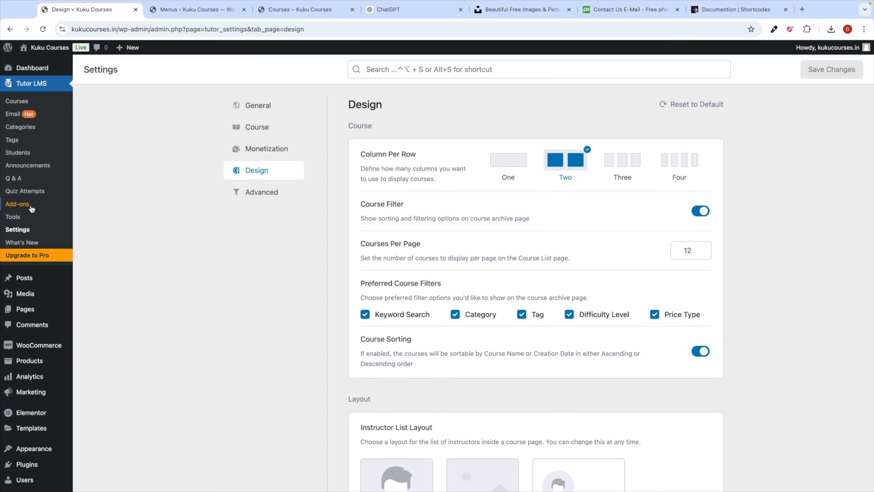
Step: Open the Dashboard page from All Pages in a new browser tab
mouse_move(27, 308)
click(107, 310)
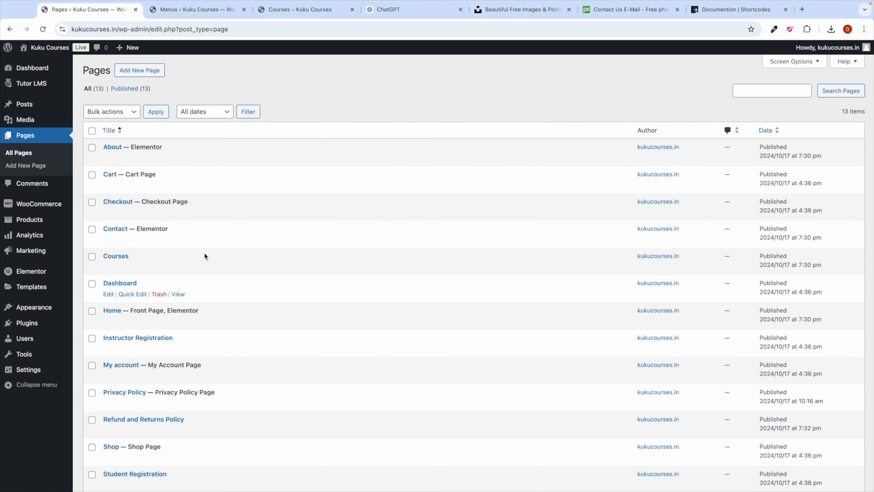
scroll(204, 253, down, 2)
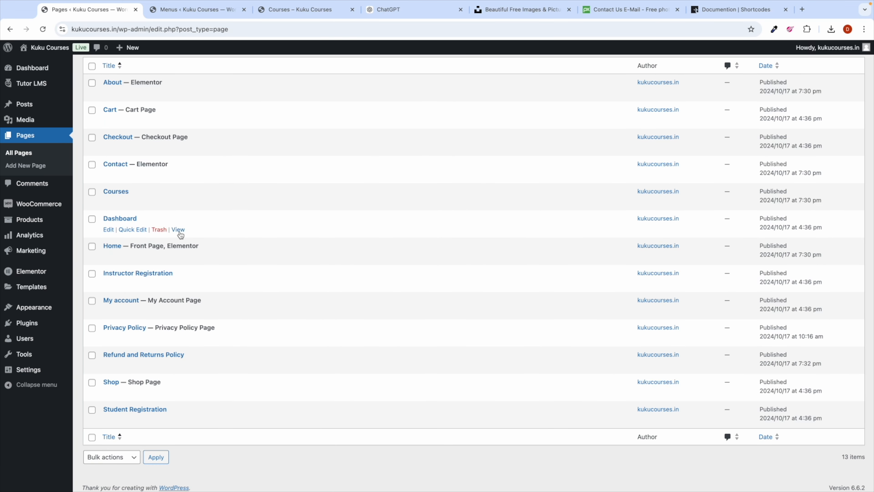
right_click(179, 234)
click(210, 234)
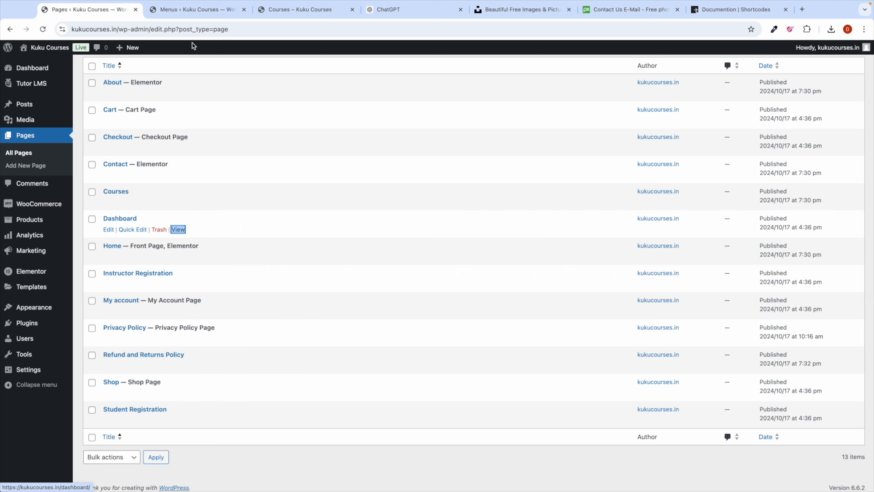
Step: Confirm the Dashboard page shows the Tutor LMS dashboard, then return to the Pages list
click(173, 9)
scroll(310, 186, down, 3)
scroll(309, 186, up, 3)
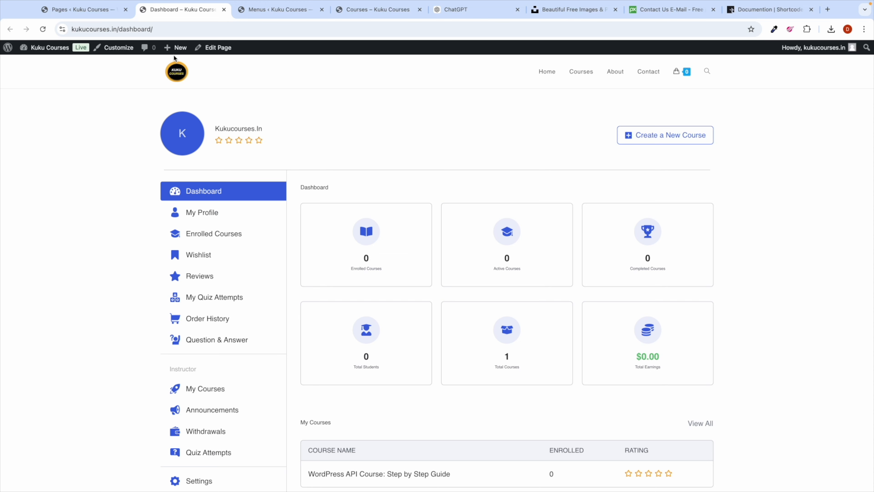
click(82, 10)
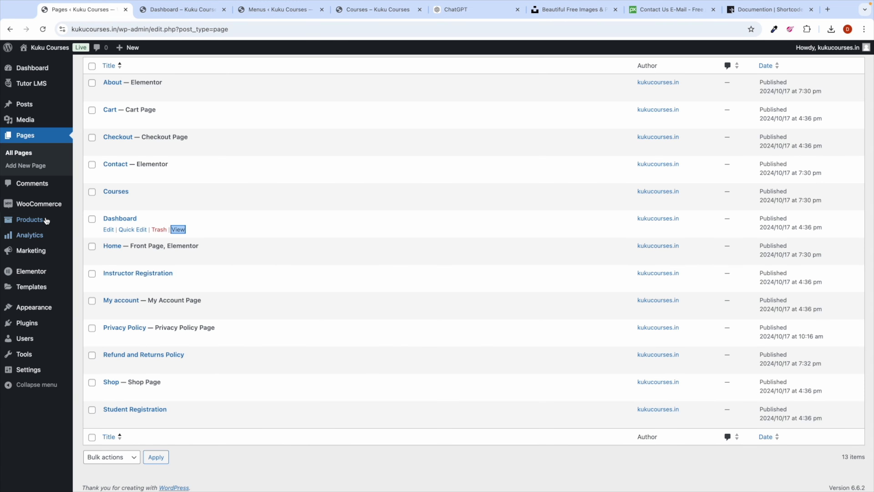
mouse_move(39, 310)
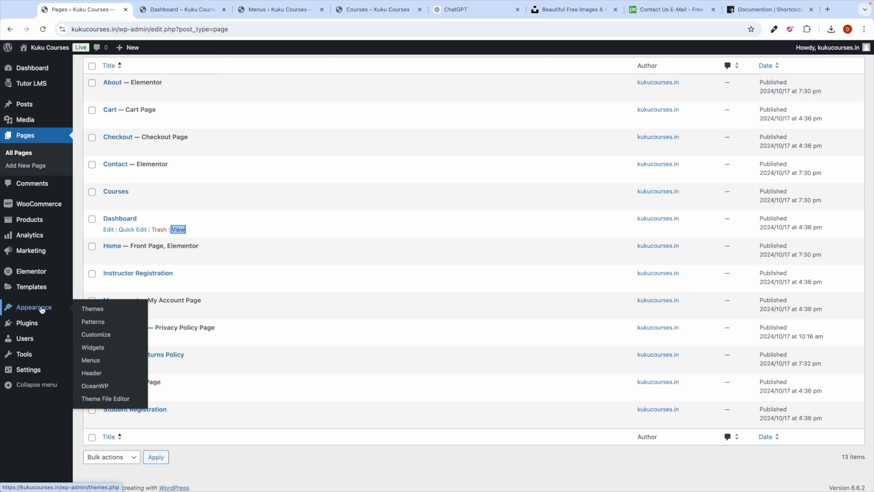
Step: Add the Dashboard and Student Registration pages to the Main Menu, placing Dashboard after Courses
click(91, 360)
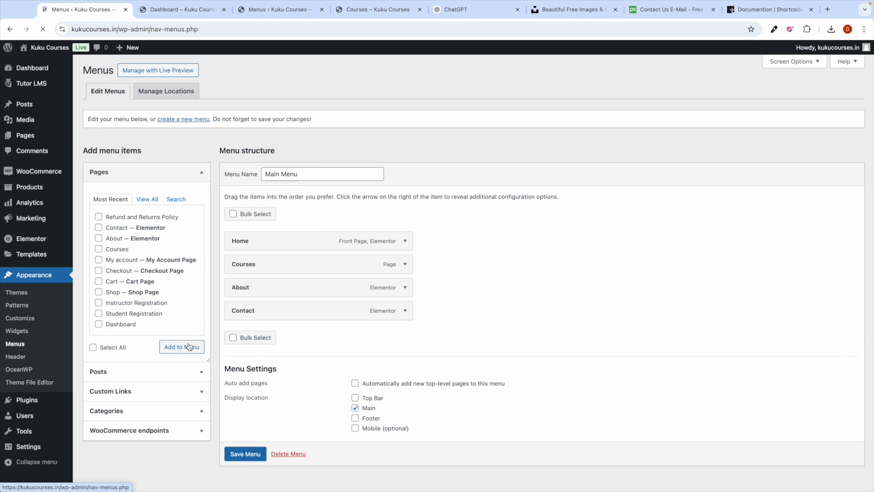
click(145, 200)
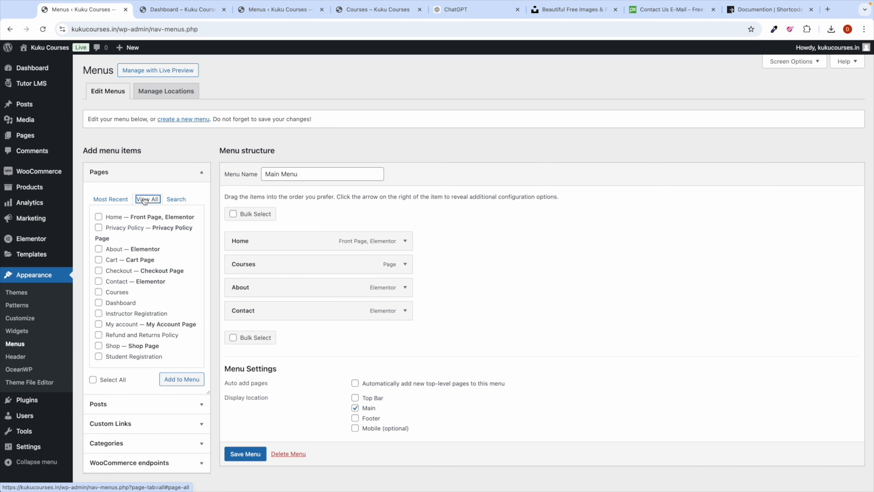
click(99, 303)
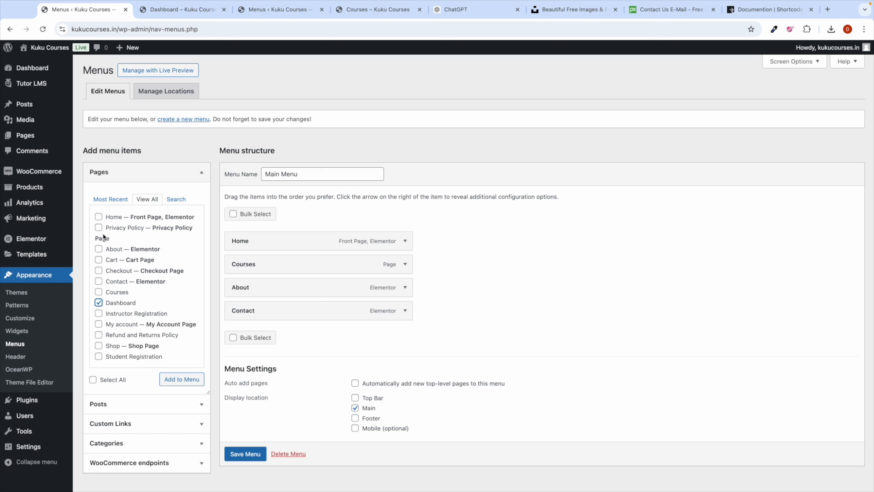
click(100, 357)
click(175, 379)
scroll(460, 320, down, 2)
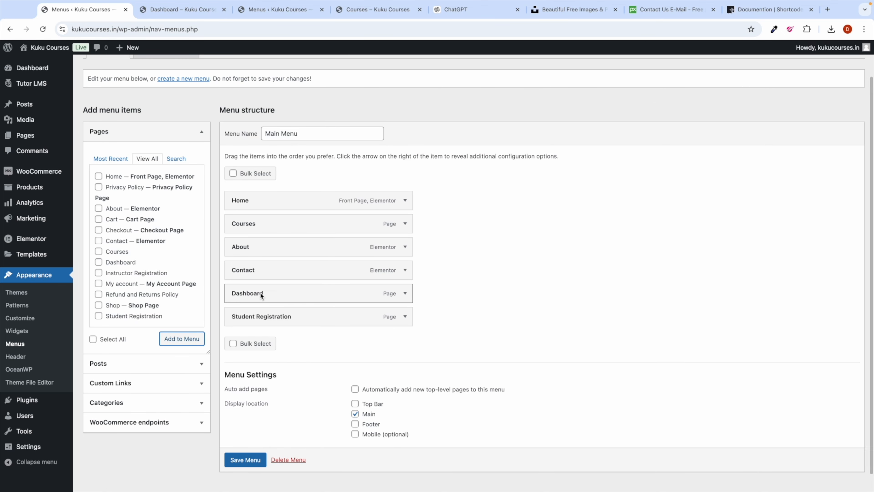
drag(261, 295, 255, 247)
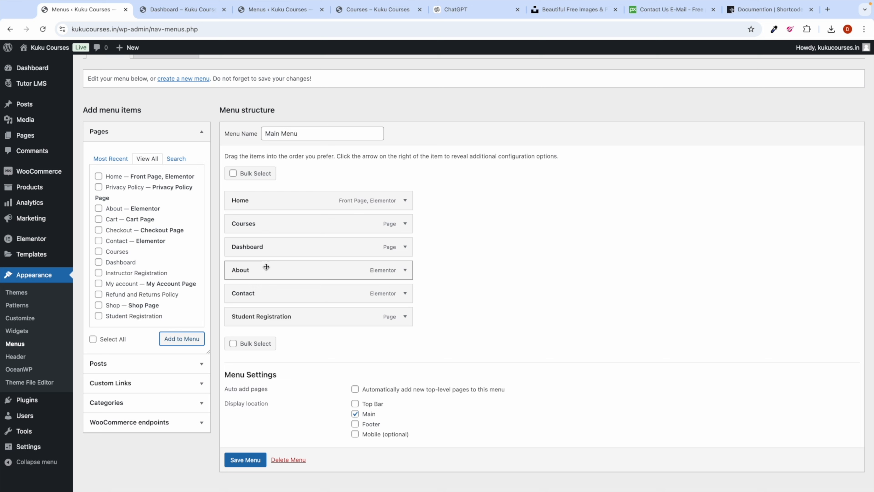
Step: Relabel the Student Registration menu item as 'Signup' and review the Contact and Dashboard items
click(405, 316)
triple_click(257, 347)
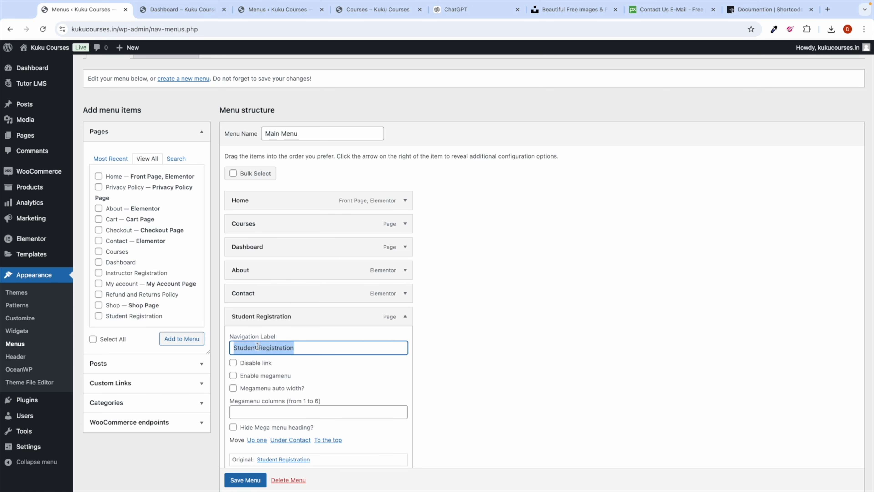
text(Signup)
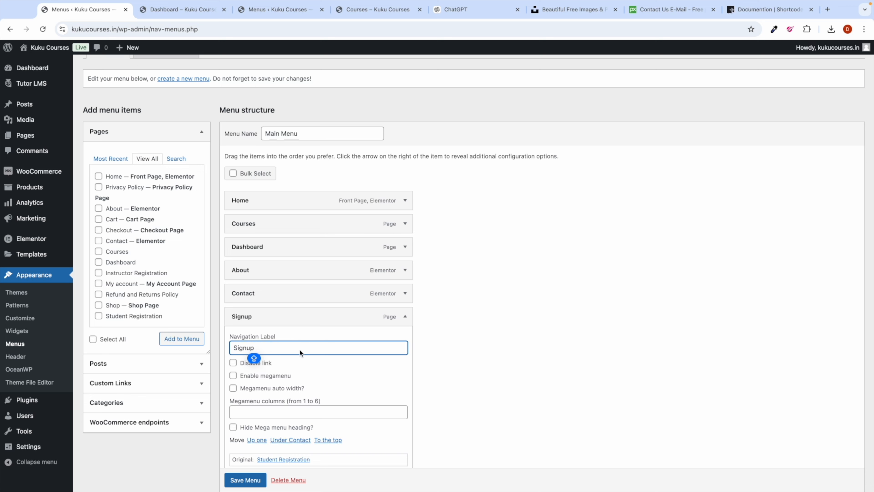
click(404, 317)
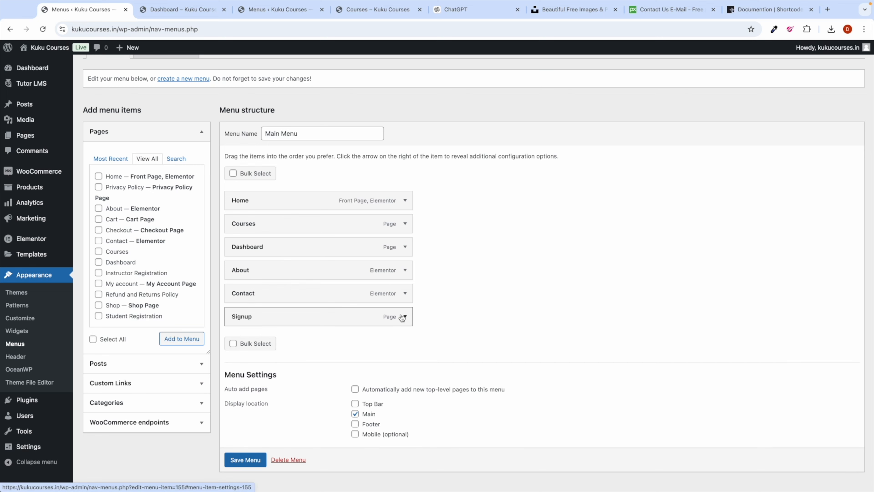
click(405, 293)
click(404, 293)
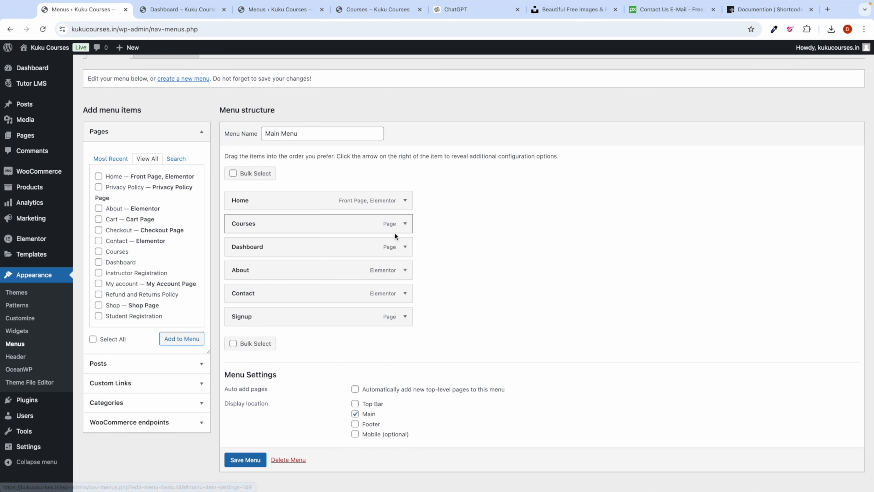
click(405, 246)
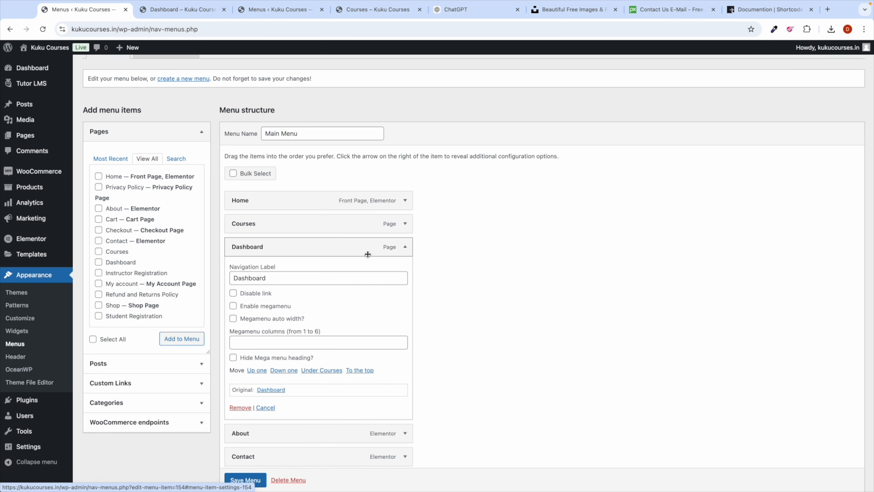
click(405, 246)
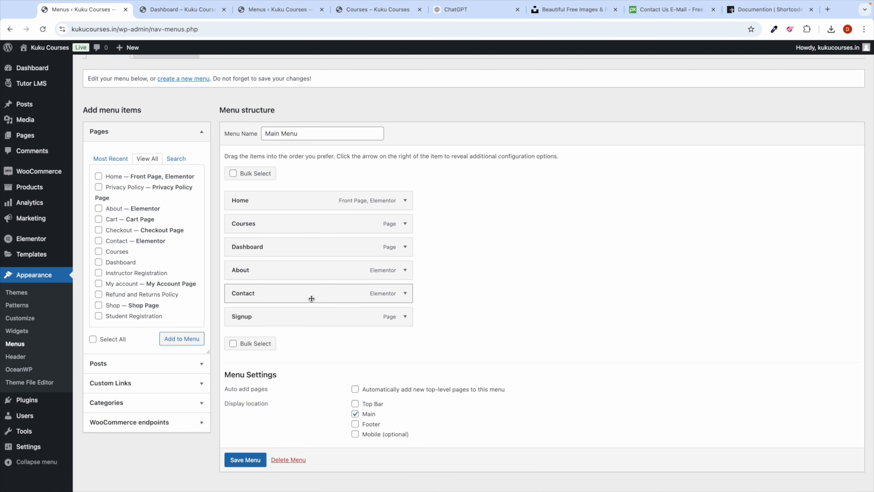
Step: Change the Signup label to 'Signup / Login' and save the Main Menu
scroll(302, 343, down, 1)
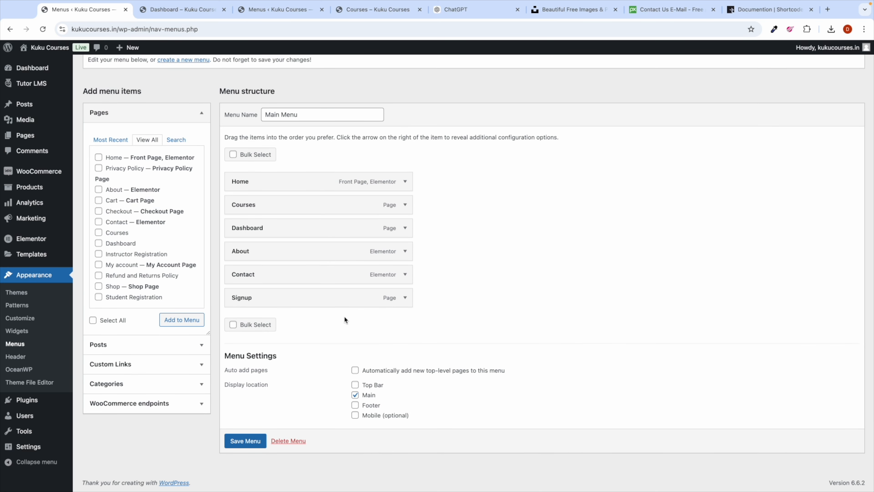
click(405, 297)
click(277, 328)
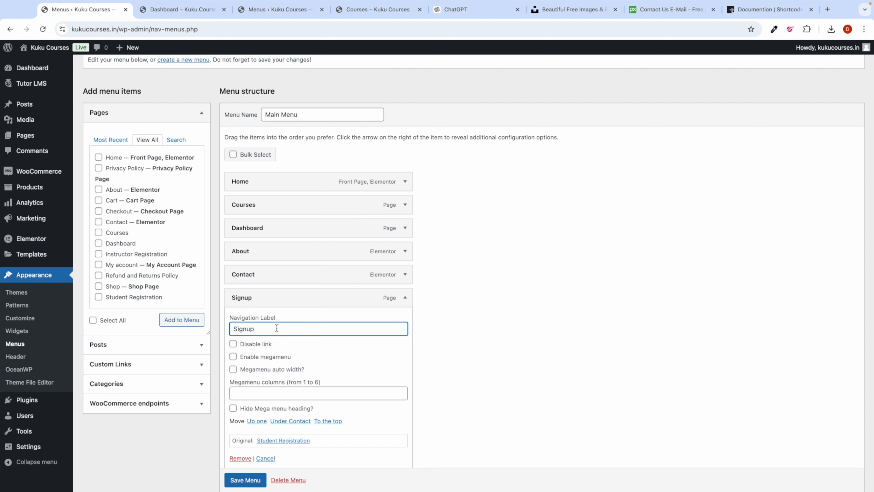
text(/ Login)
click(405, 298)
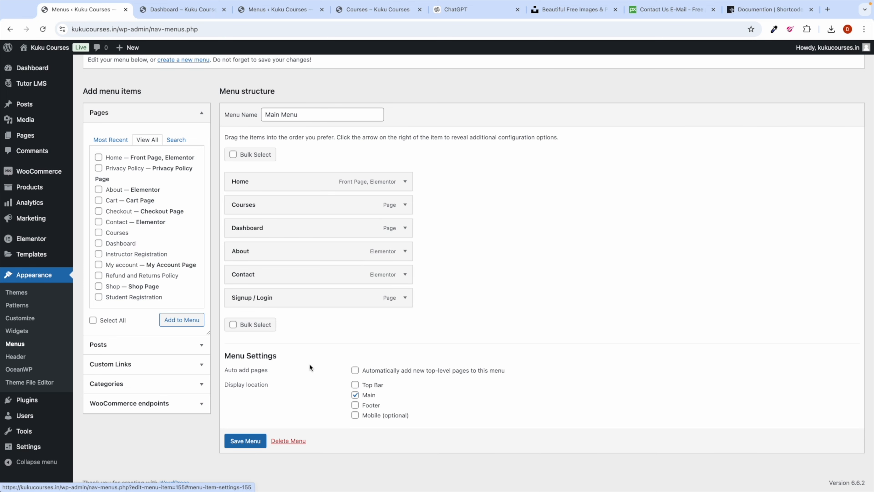
click(254, 441)
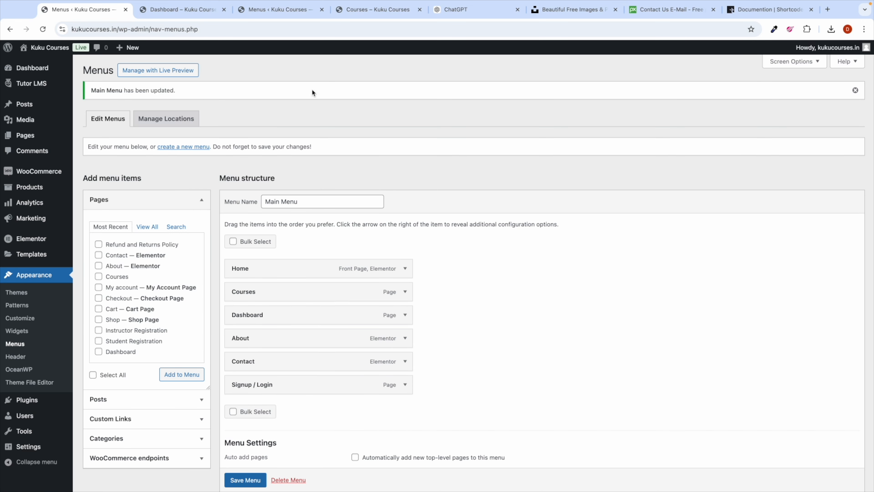
Step: Reload the live site, try the new Dashboard and Home menu links, then open an incognito window
click(351, 10)
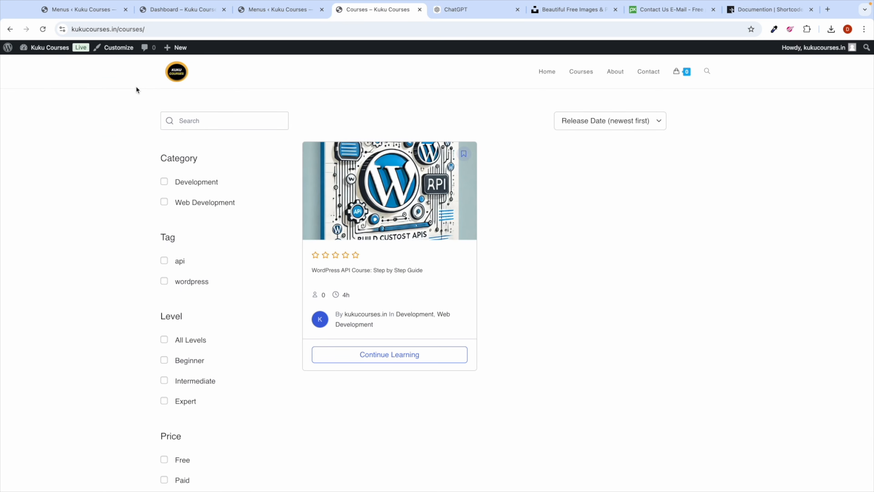
click(43, 30)
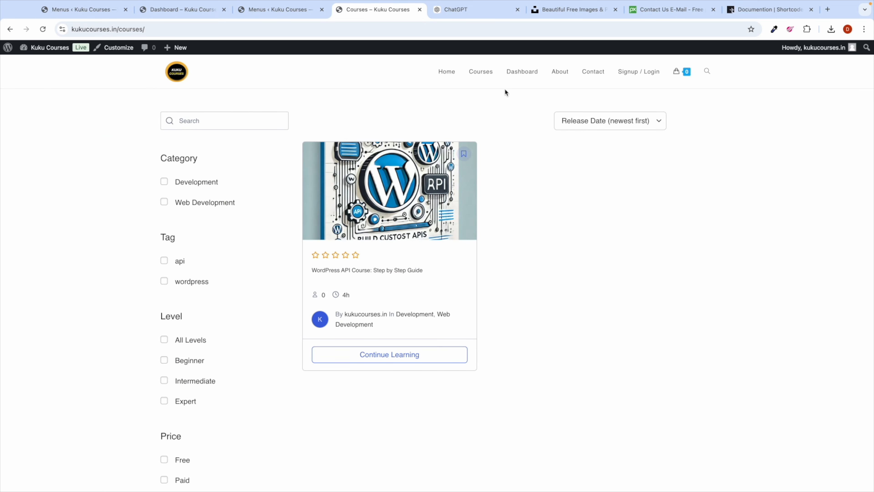
click(523, 73)
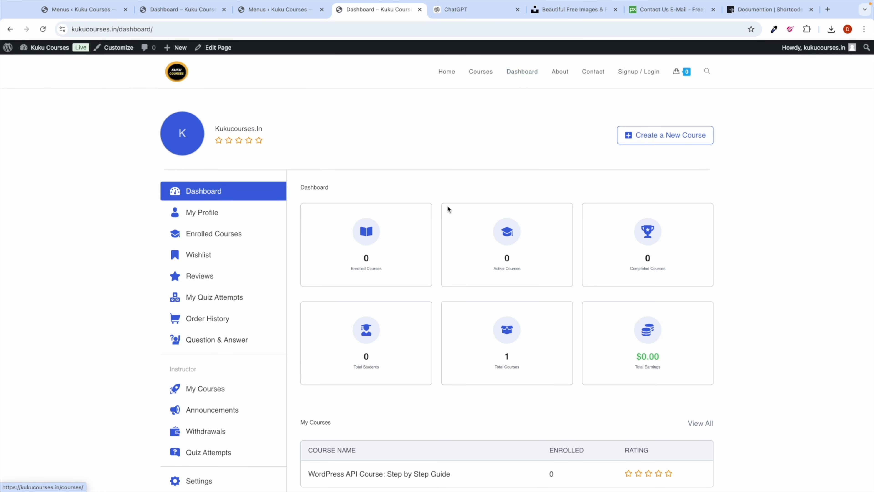
scroll(448, 205, down, 2)
scroll(413, 157, up, 2)
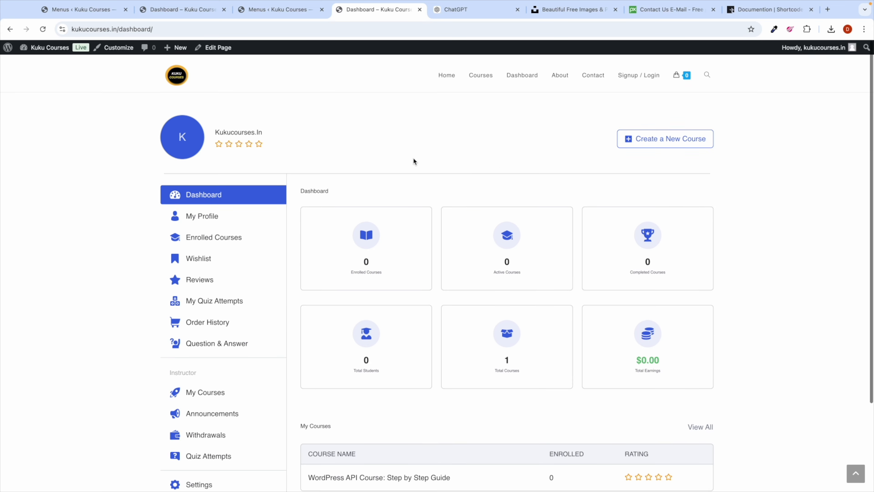
click(453, 76)
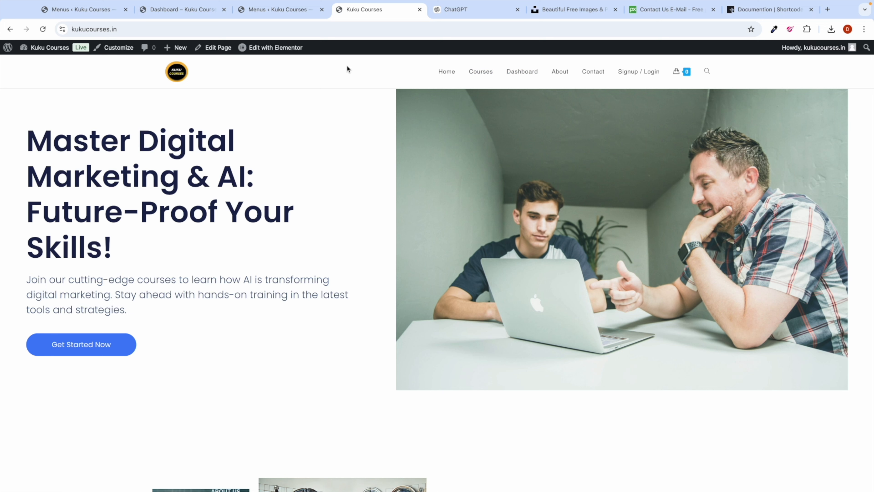
key(super+shift+n)
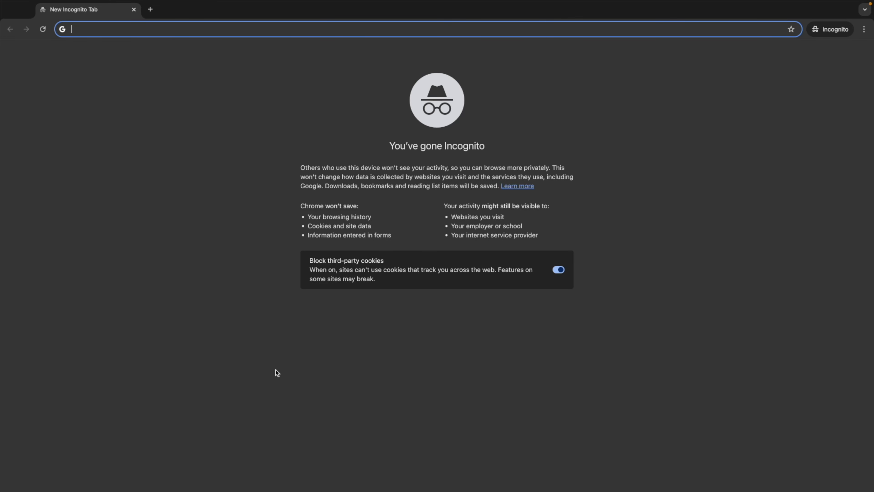
Step: Search Google for 'kuku courses' and pass the fire hydrant round of the robot check
text(kuku)
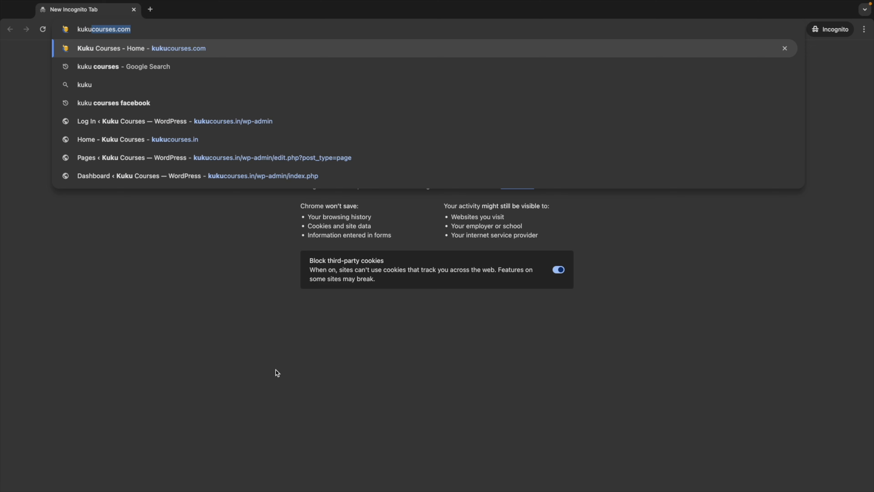
text( courses)
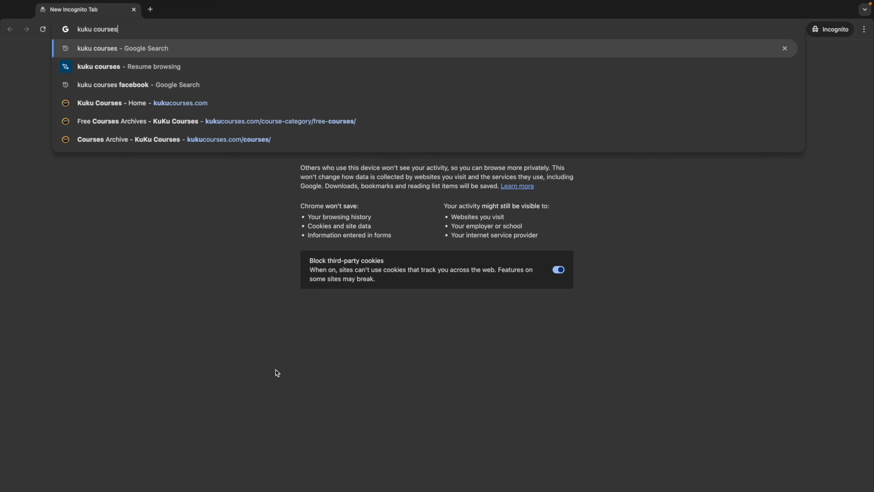
key(Return)
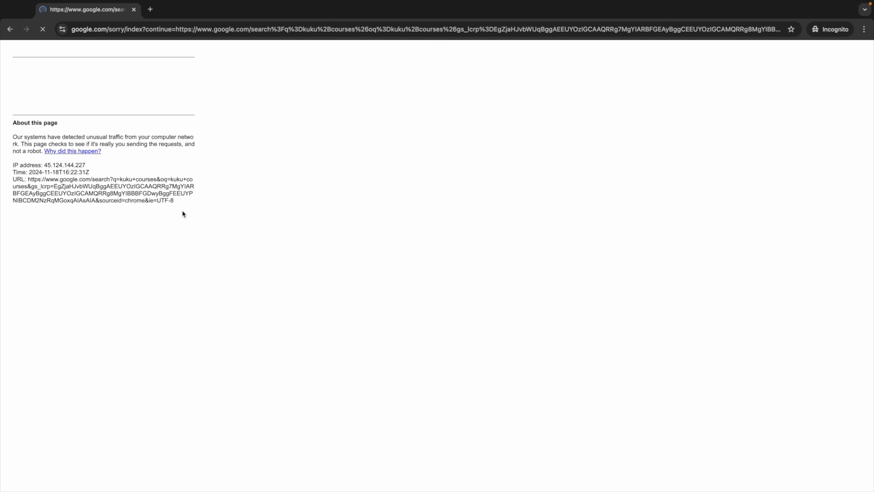
click(25, 88)
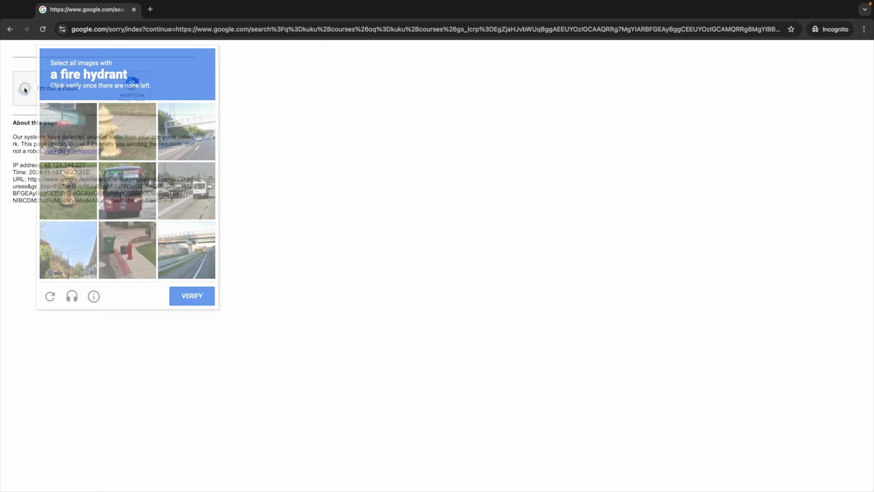
click(72, 147)
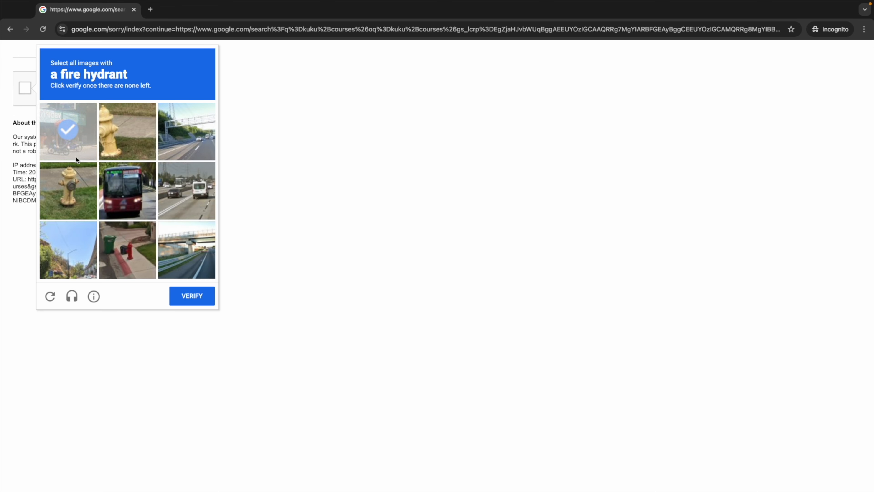
click(73, 196)
click(145, 264)
click(191, 296)
click(70, 205)
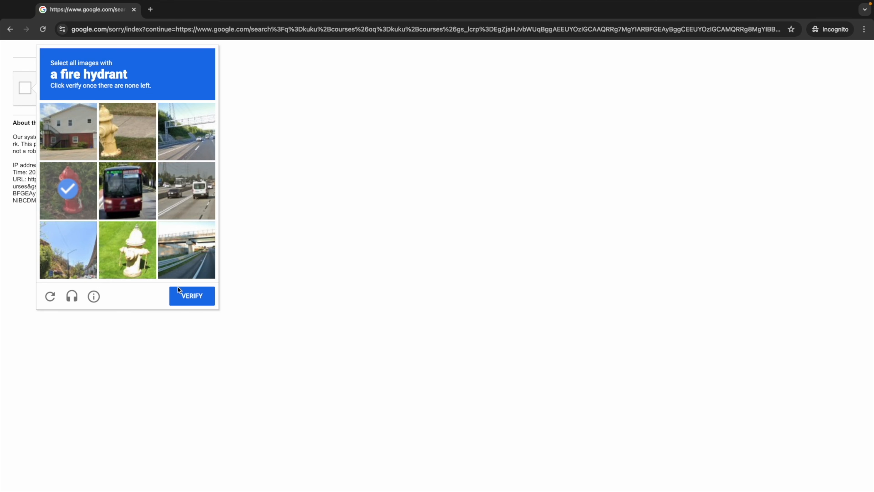
click(195, 302)
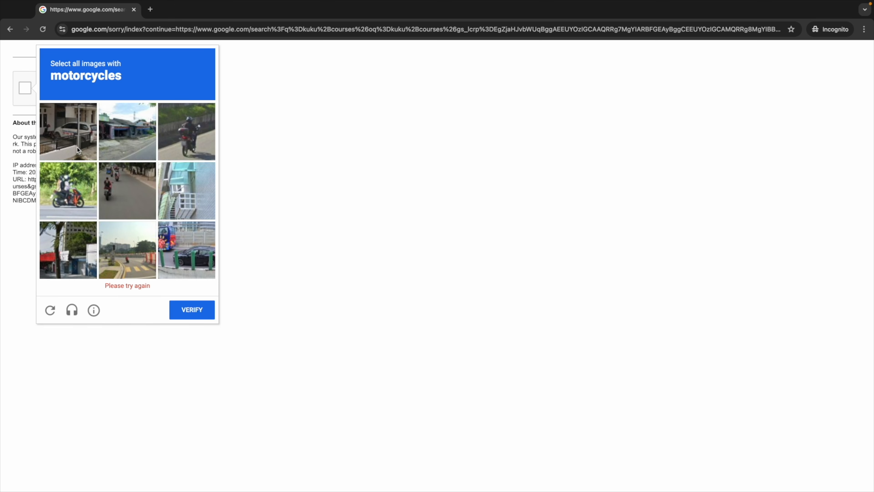
Step: Select the motorcycle tiles and verify to reach the 'kuku courses' search results
click(80, 187)
click(191, 130)
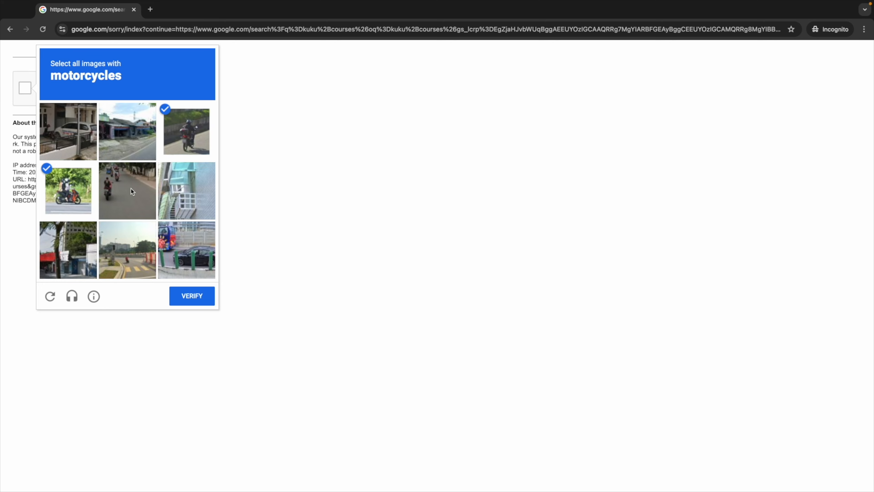
click(129, 191)
click(125, 261)
click(184, 303)
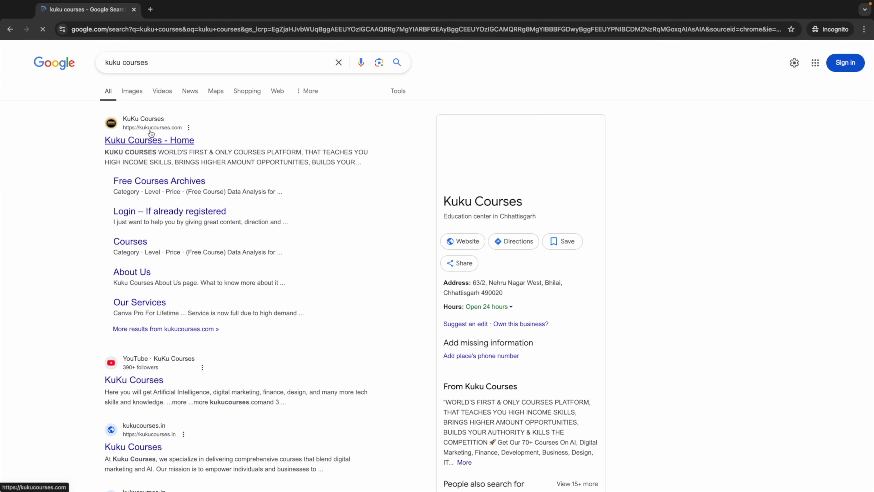
scroll(151, 134, up, 5)
scroll(203, 135, down, 5)
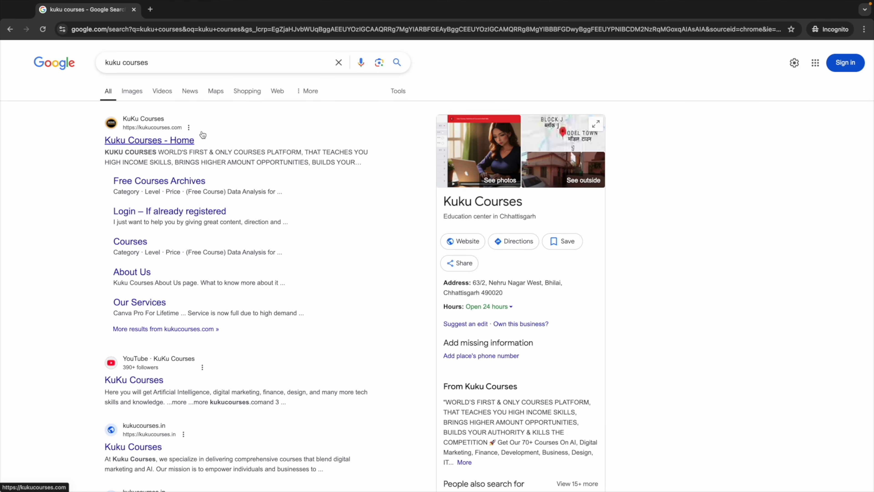
Step: Open the 'Kuku Courses - Home' result and scroll through the home page
click(162, 140)
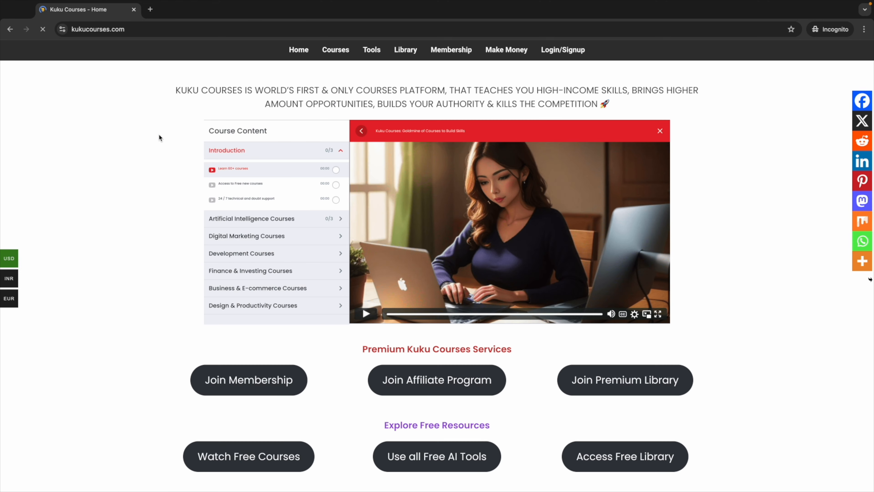
scroll(149, 196, down, 2)
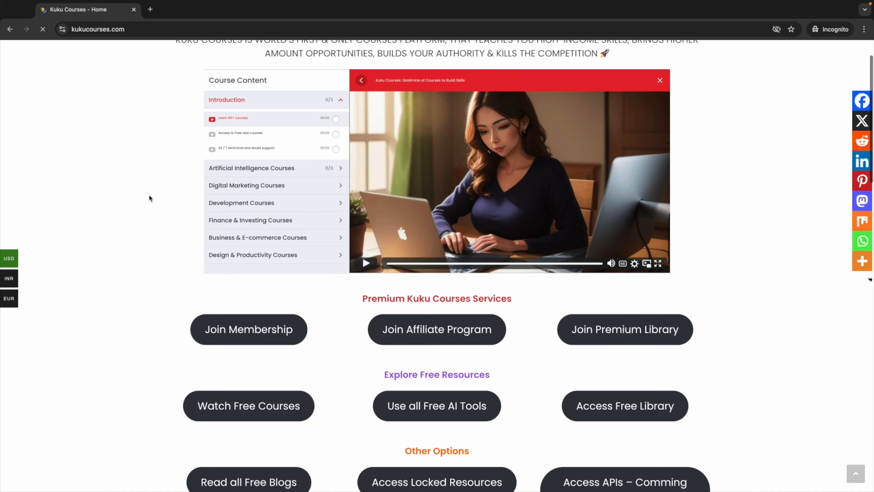
scroll(150, 196, up, 3)
scroll(161, 207, down, 12)
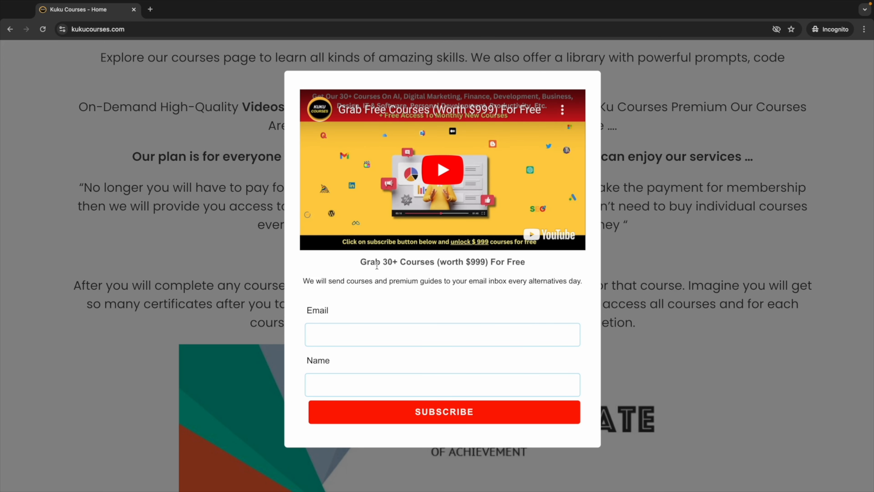
Step: Highlight parts of the 'Grab 30+ Courses' popup heading, then clear the selection
drag(356, 258, 474, 263)
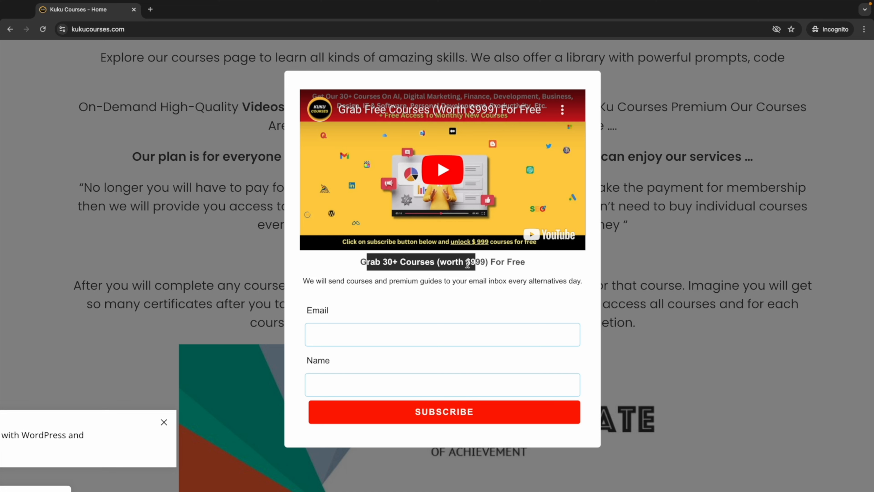
double_click(485, 264)
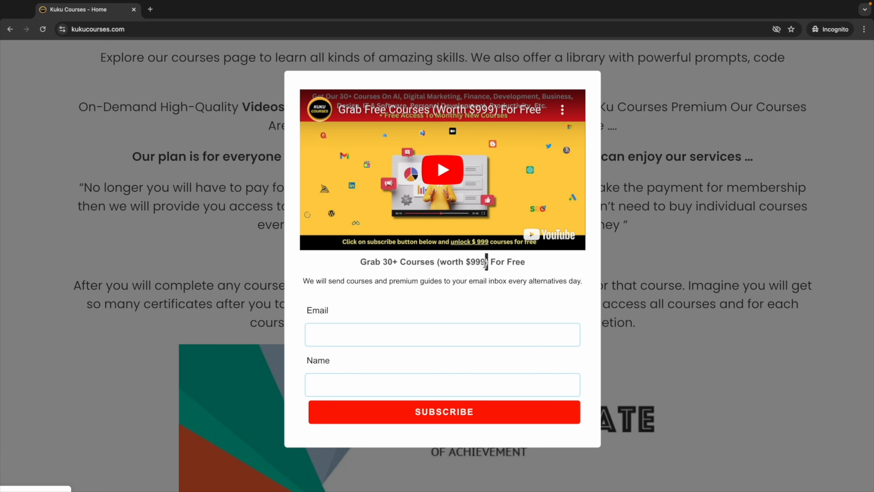
drag(447, 263, 489, 263)
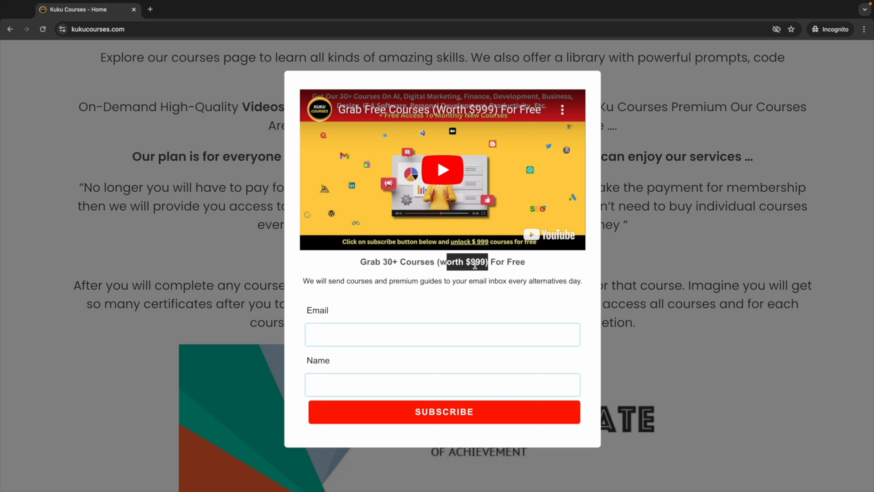
click(468, 265)
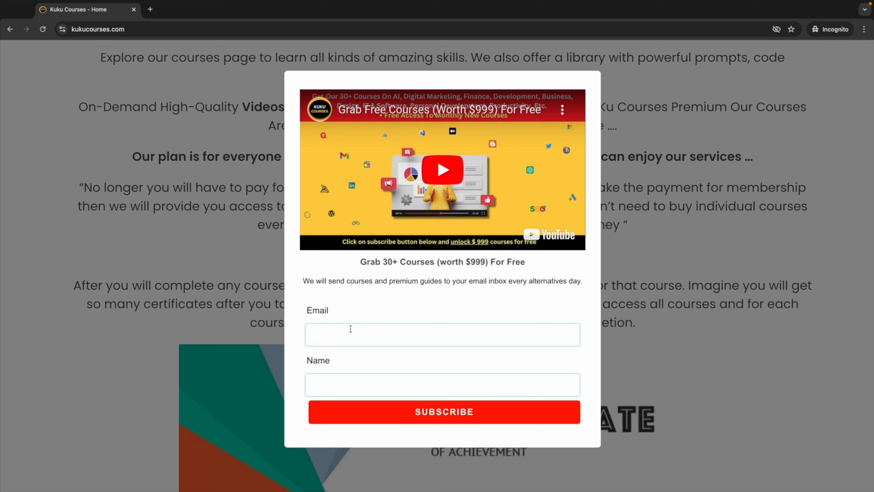
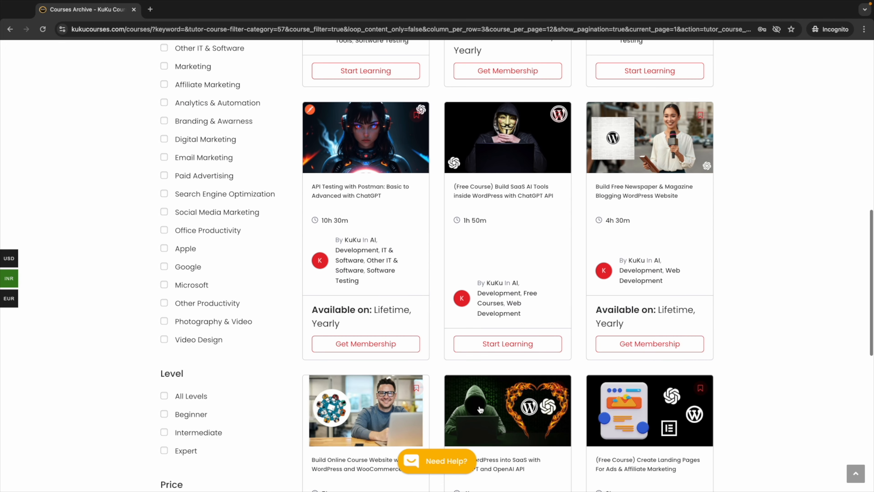
scroll(517, 341, down, 4)
Step: Scroll the Development-filtered course cards down to the Page 1 of 4 pagination bar
ctrl+scroll(482, 322, up, 3)
ctrl+scroll(480, 323, up, 2)
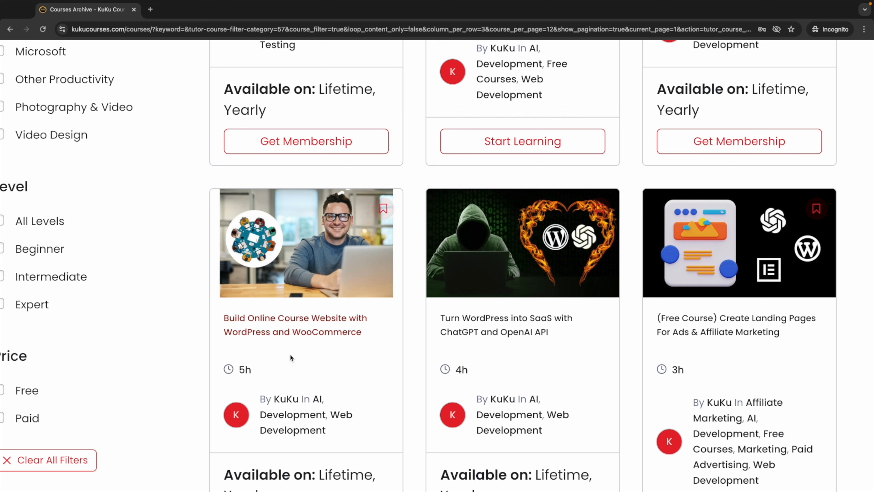
scroll(499, 421, down, 2)
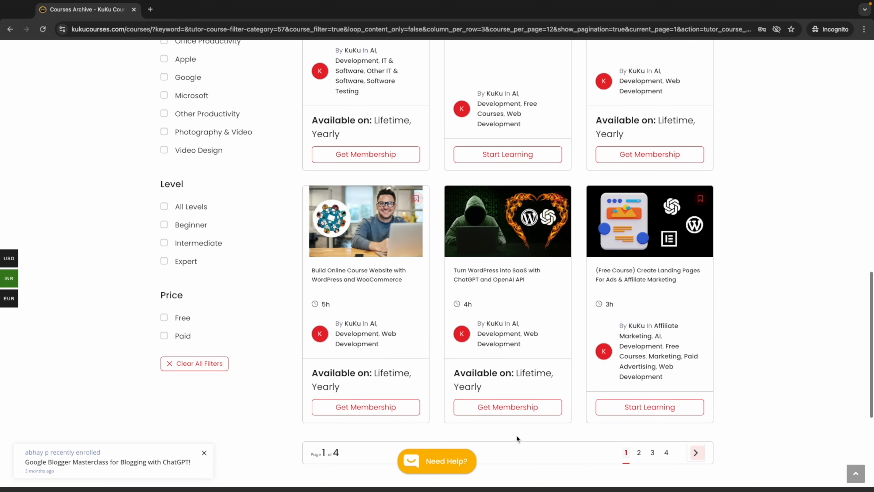
Step: Reload the filtered course grid from its first page and scroll through the cards
click(646, 452)
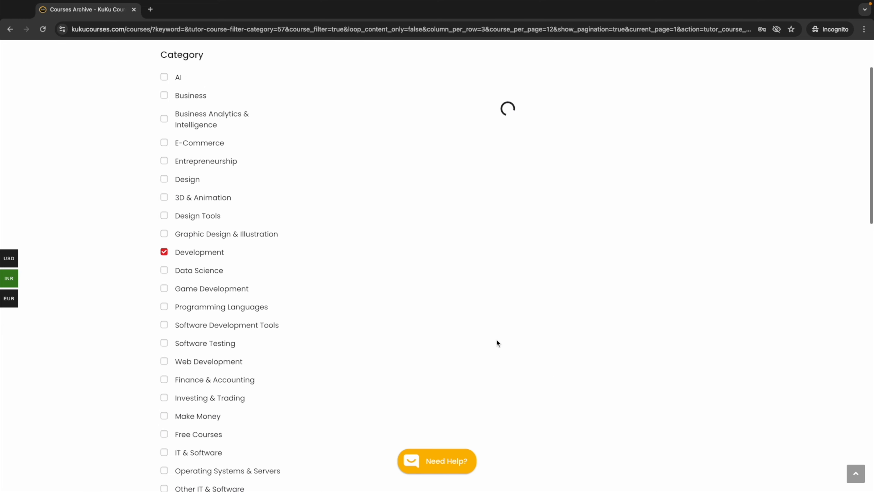
scroll(497, 340, up, 2)
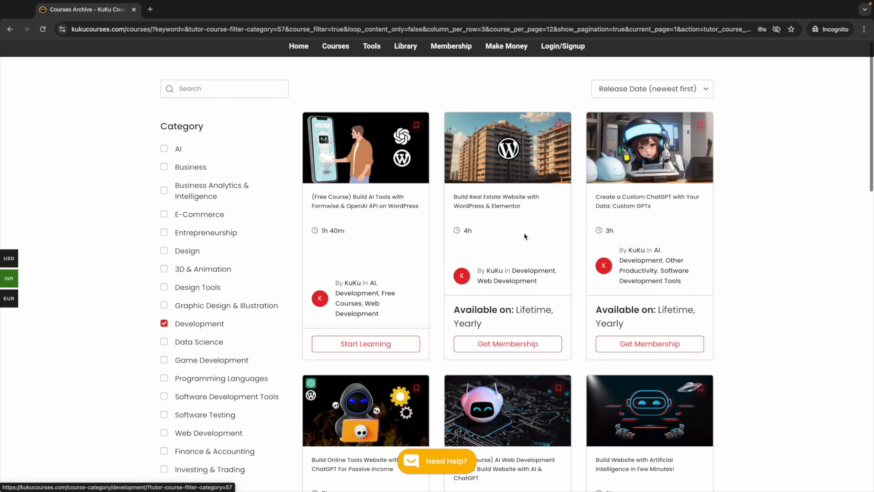
scroll(532, 227, down, 4)
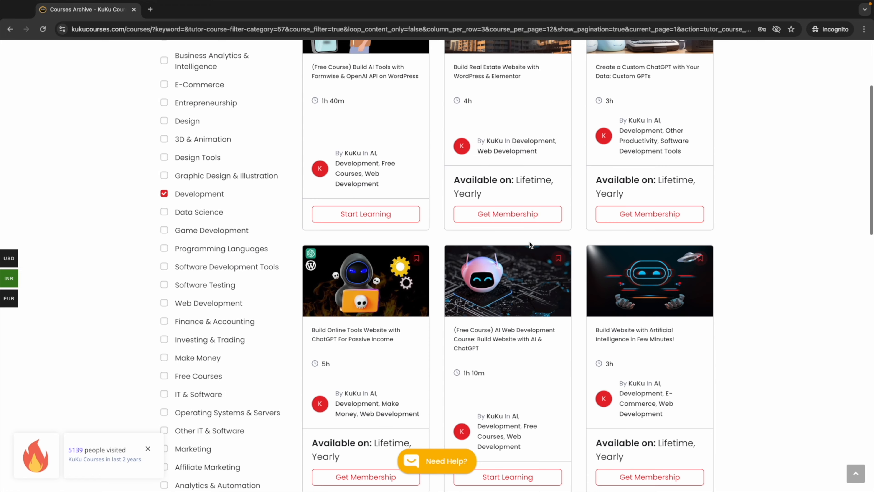
scroll(506, 336, down, 8)
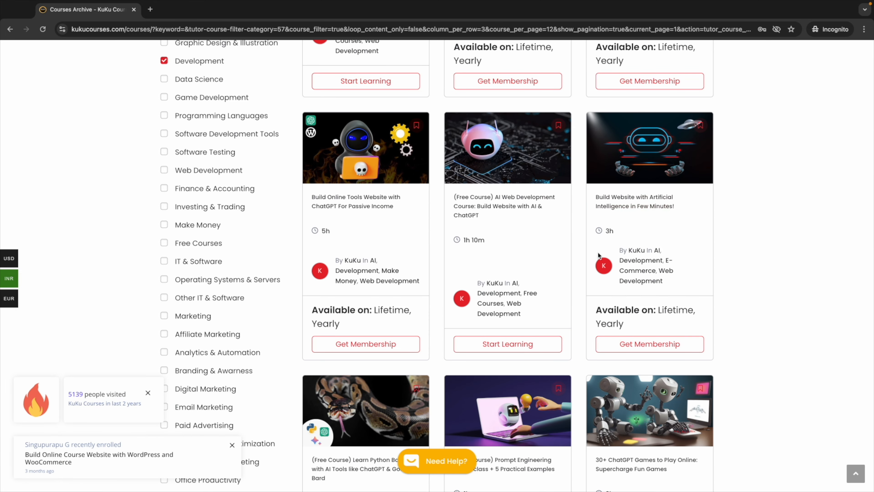
scroll(586, 352, down, 9)
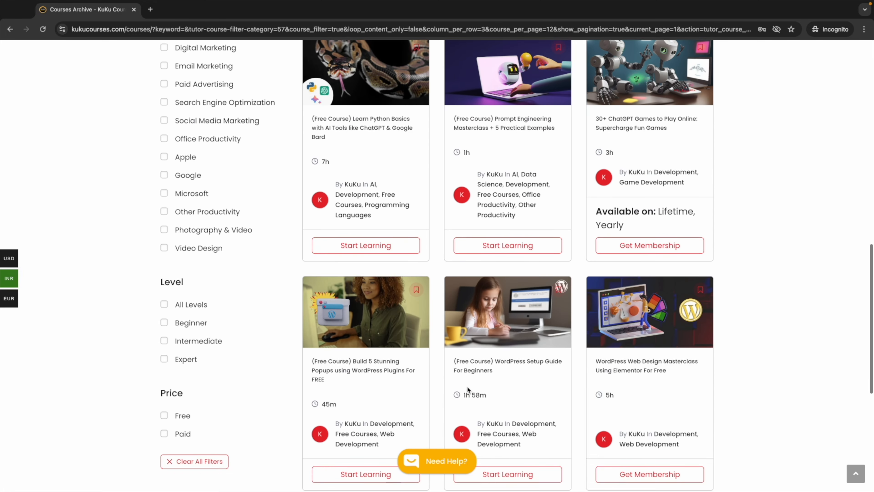
scroll(414, 264, up, 11)
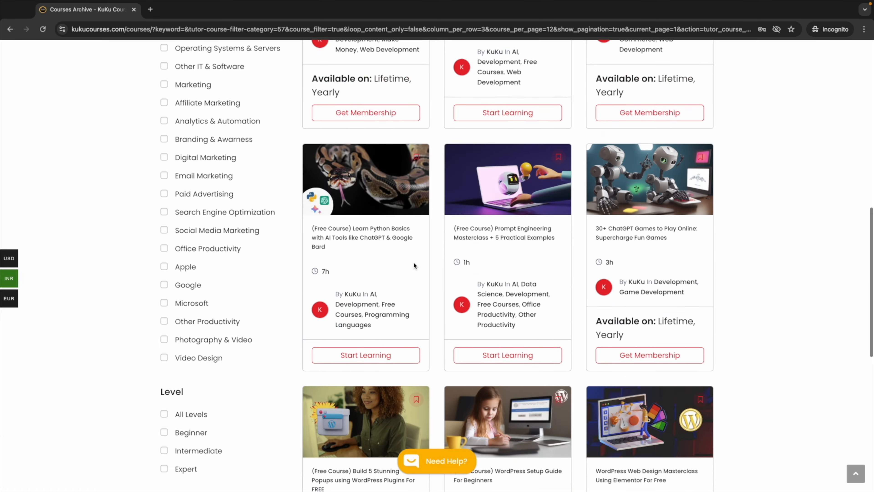
scroll(414, 265, up, 7)
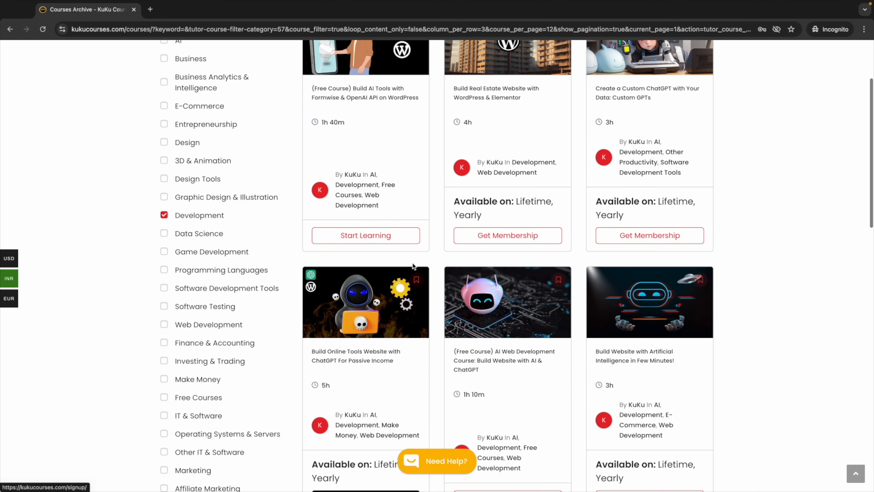
Step: Uncheck the Development category filter and browse the full course list
click(167, 216)
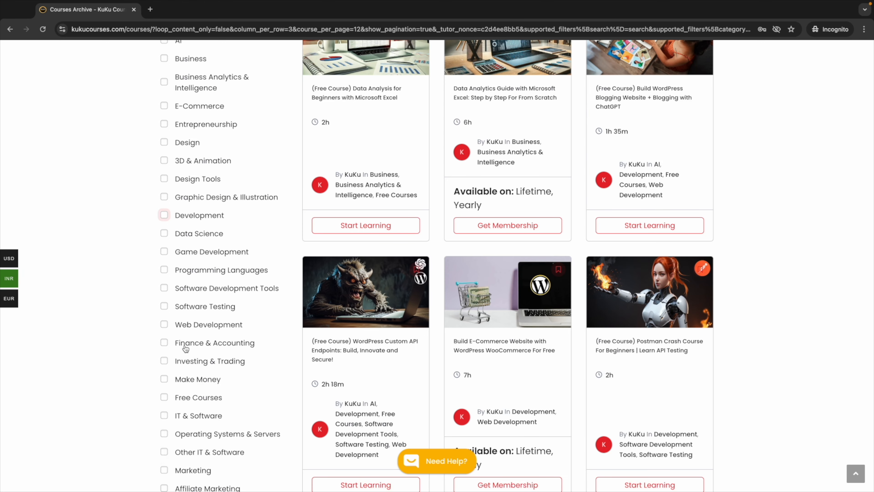
scroll(204, 312, down, 2)
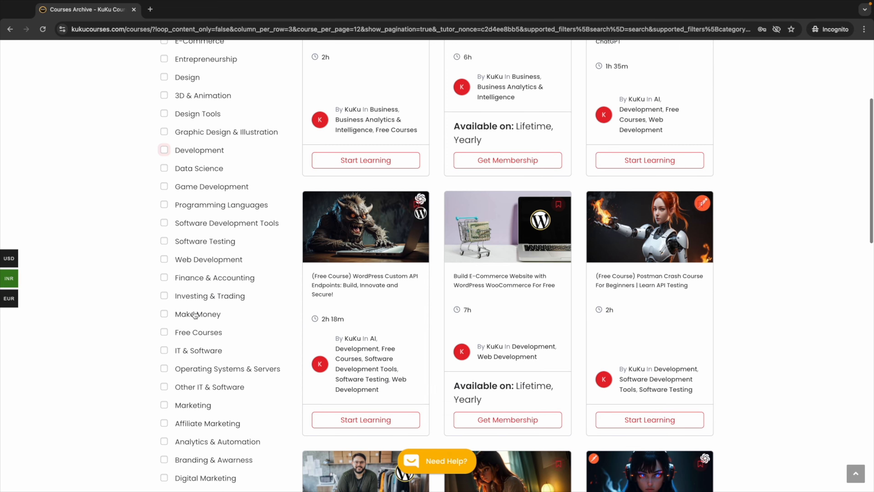
scroll(219, 385, up, 5)
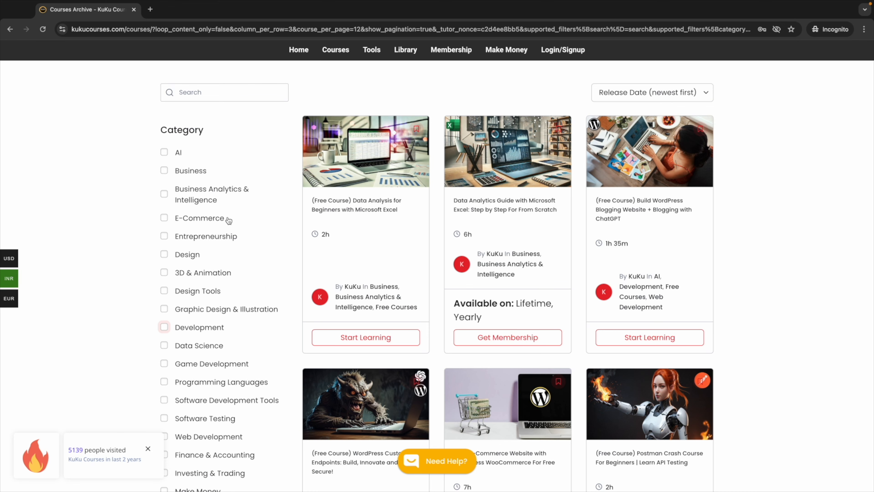
scroll(229, 296, down, 2)
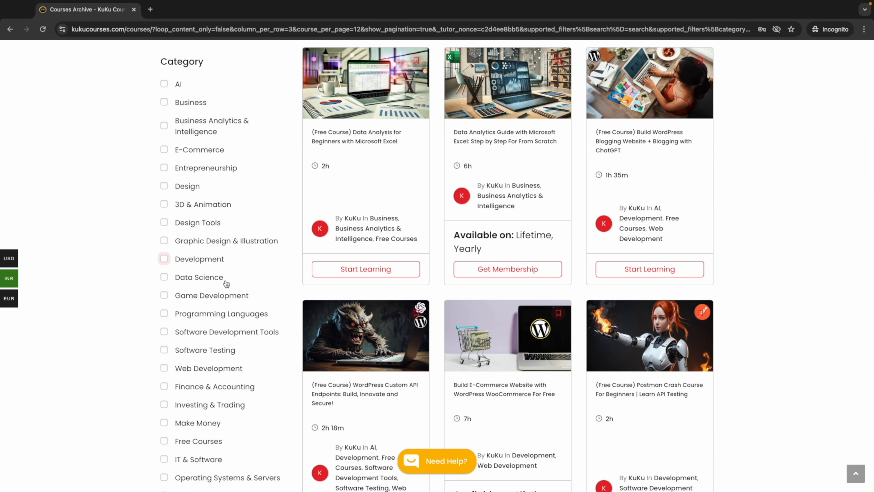
scroll(225, 286, up, 2)
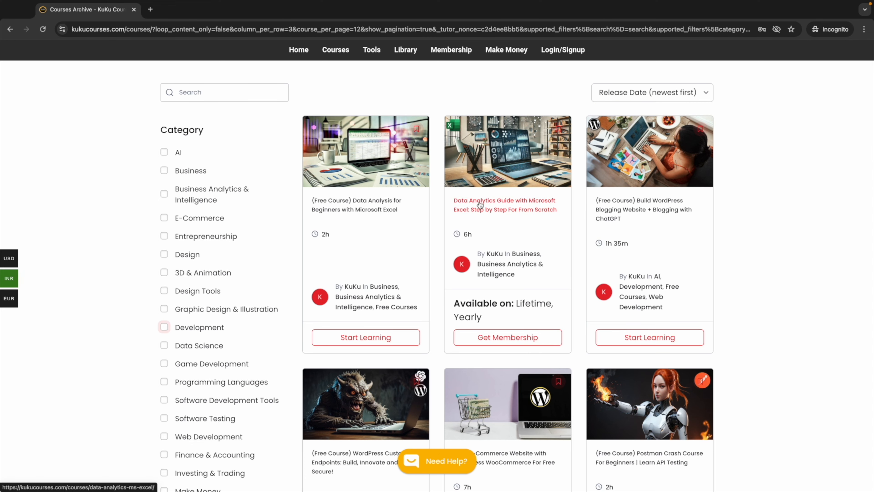
scroll(495, 249, down, 8)
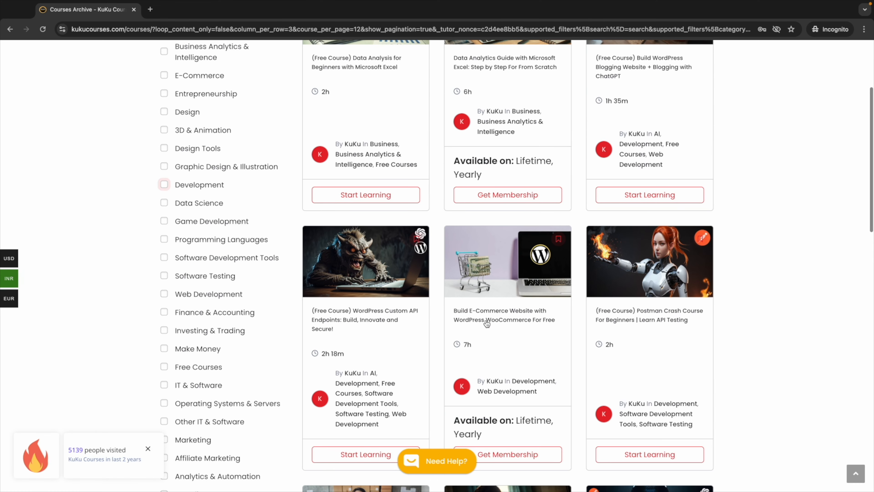
scroll(501, 372, down, 4)
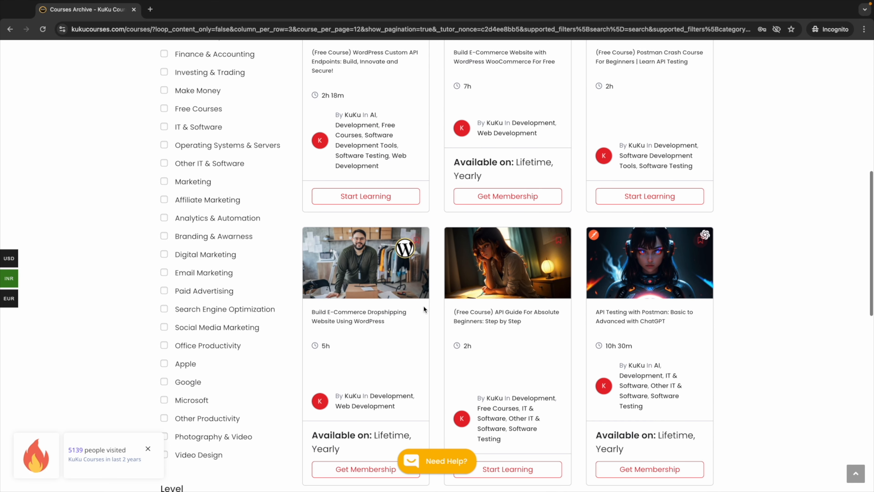
Step: Highlight the Postman course's 10h 30m duration, then deselect it
triple_click(608, 343)
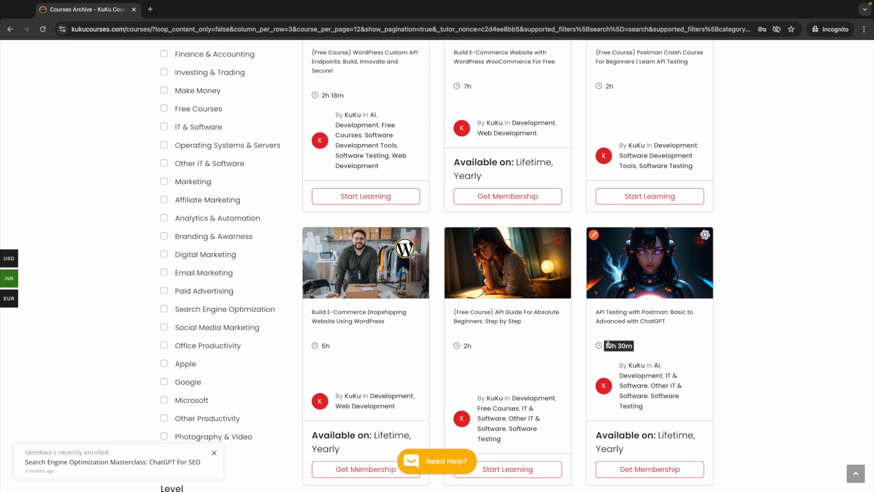
click(710, 340)
scroll(586, 309, down, 2)
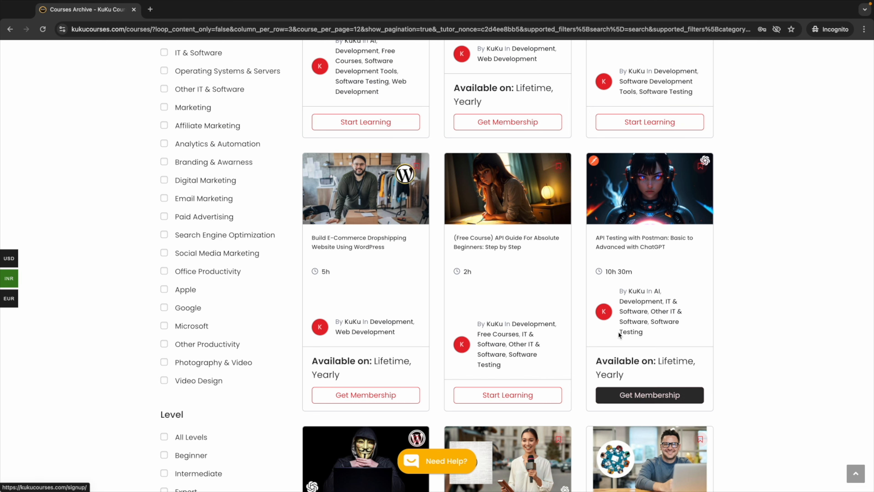
scroll(619, 332, up, 15)
Step: Open the membership plans page and highlight the Lifetime Plan's 99 price
click(458, 50)
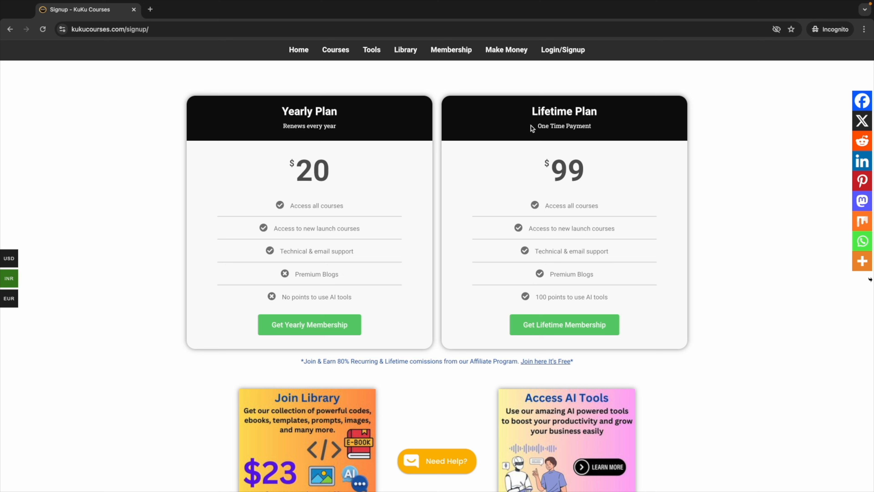
drag(592, 170, 509, 171)
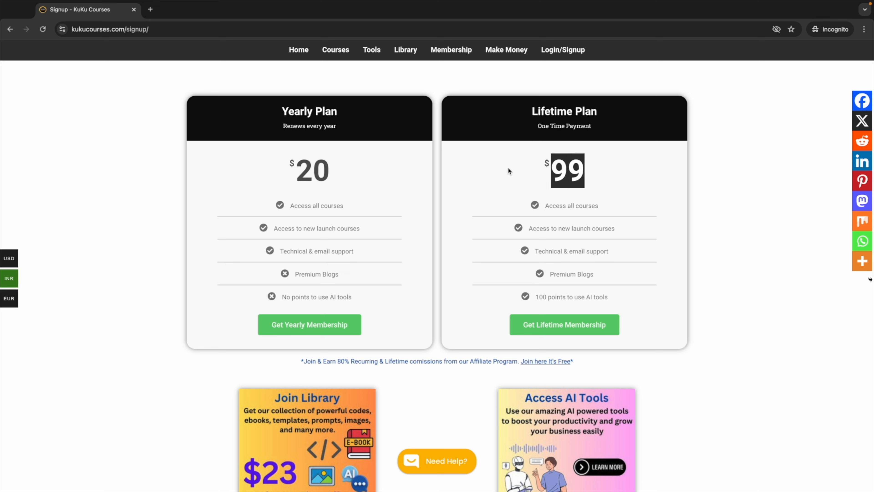
click(573, 156)
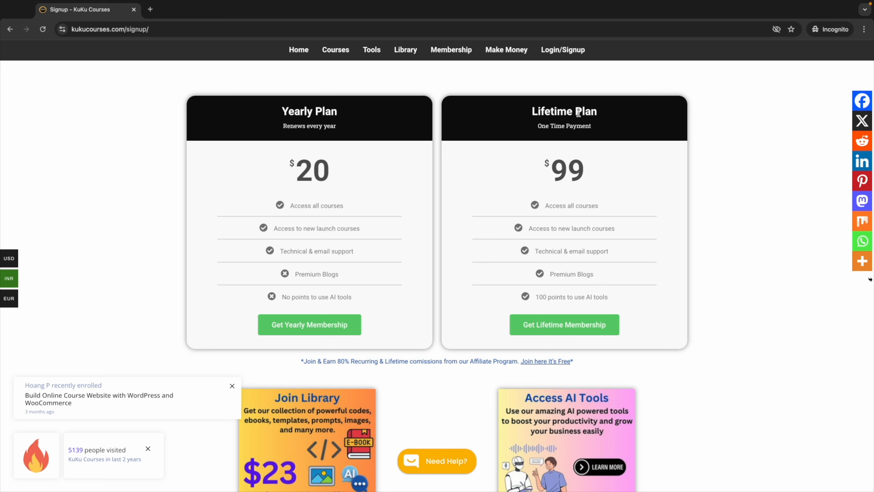
drag(590, 174, 531, 158)
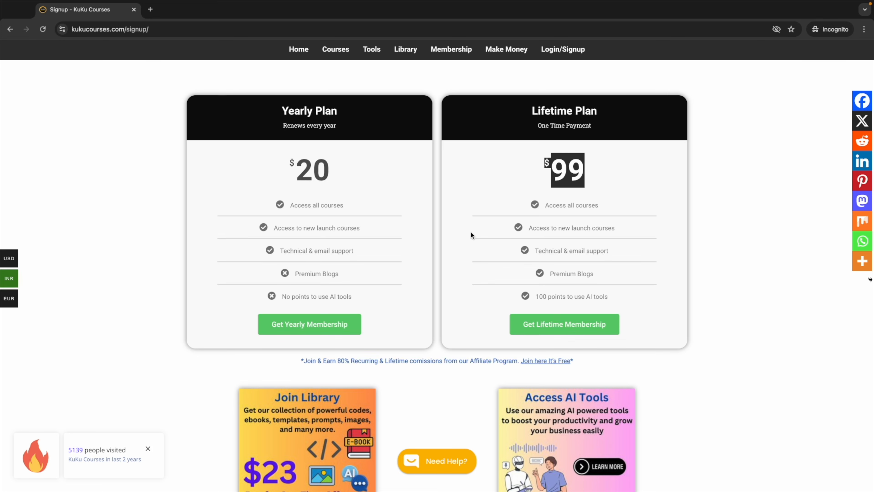
scroll(471, 232, down, 5)
scroll(471, 235, down, 2)
scroll(412, 222, down, 2)
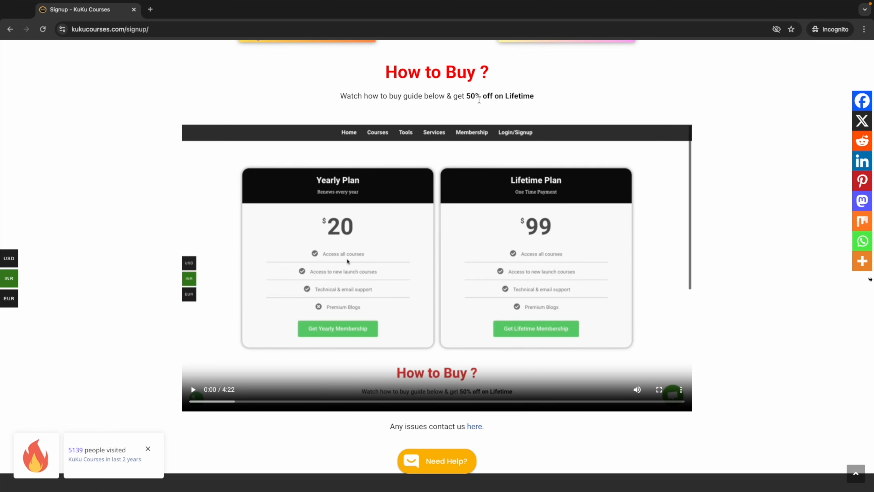
Step: Highlight the 50% off Lifetime offer and look through the pricing and How to Buy video
drag(469, 96, 547, 98)
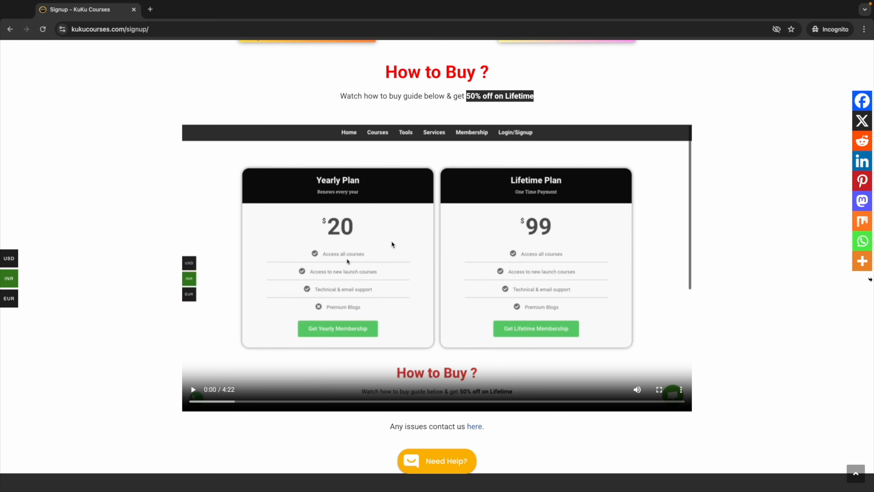
scroll(480, 216, up, 10)
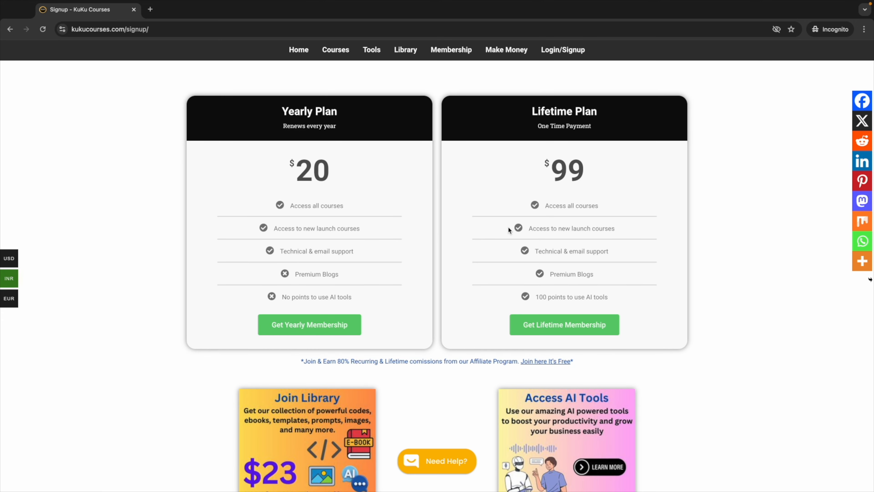
scroll(509, 228, down, 8)
scroll(463, 282, down, 3)
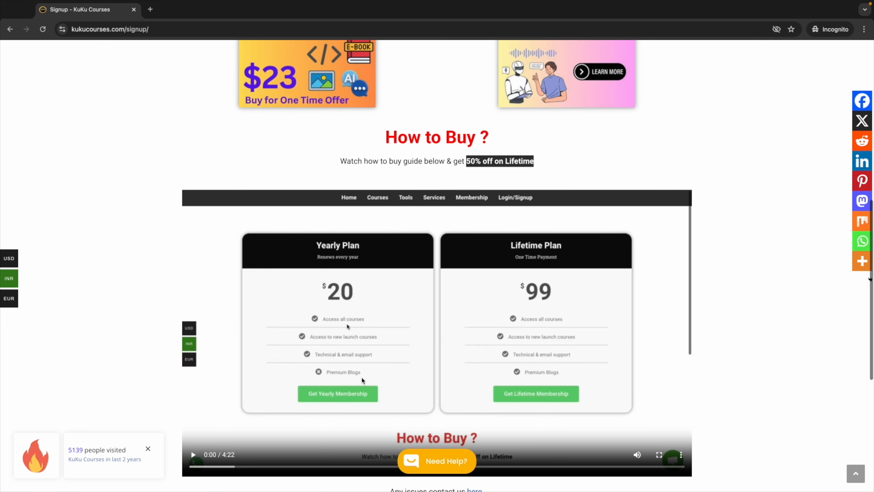
scroll(368, 316, down, 1)
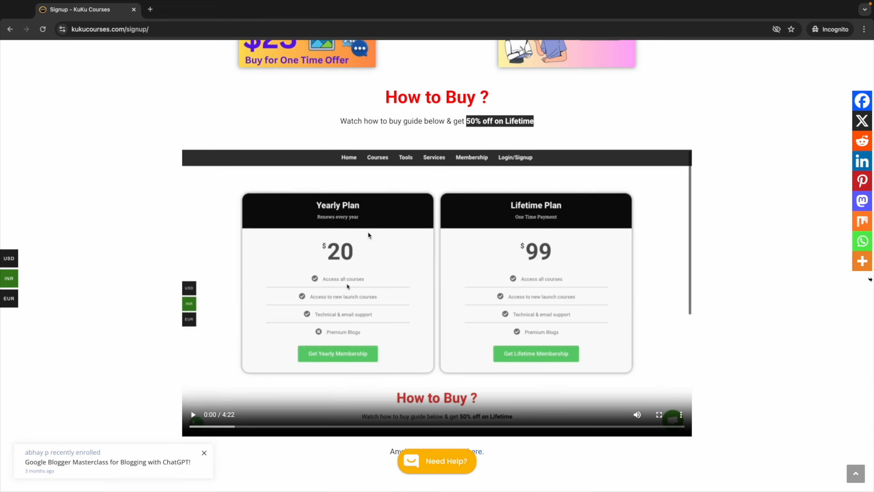
scroll(398, 213, up, 10)
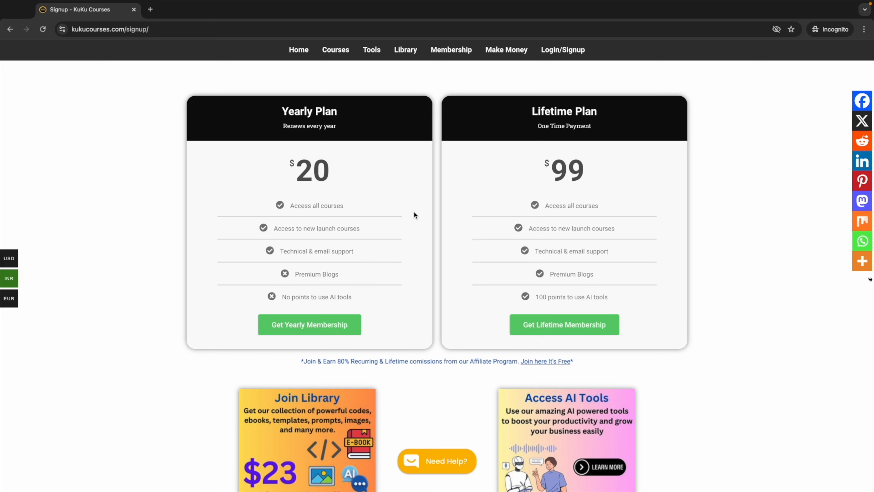
scroll(412, 217, down, 9)
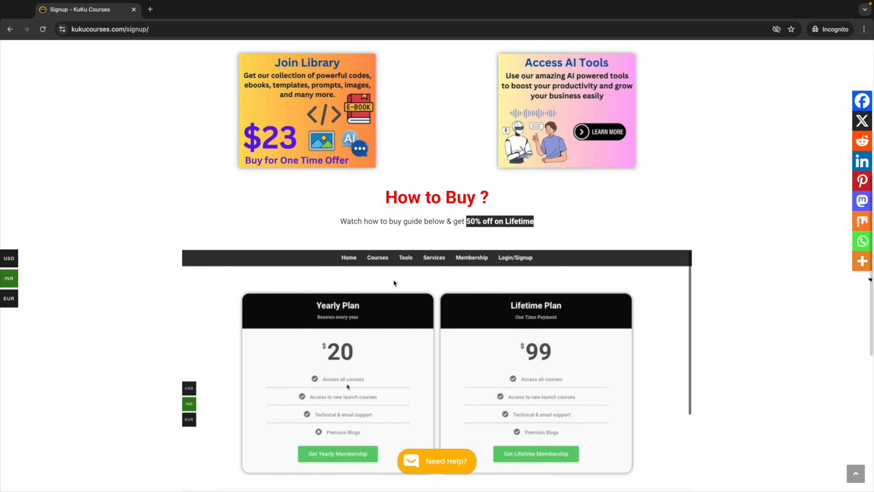
scroll(393, 280, down, 2)
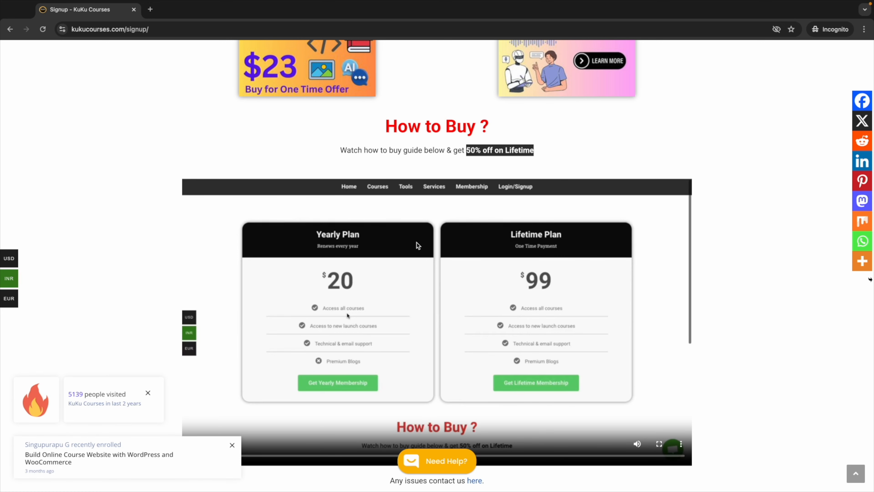
scroll(427, 270, up, 8)
scroll(426, 267, up, 3)
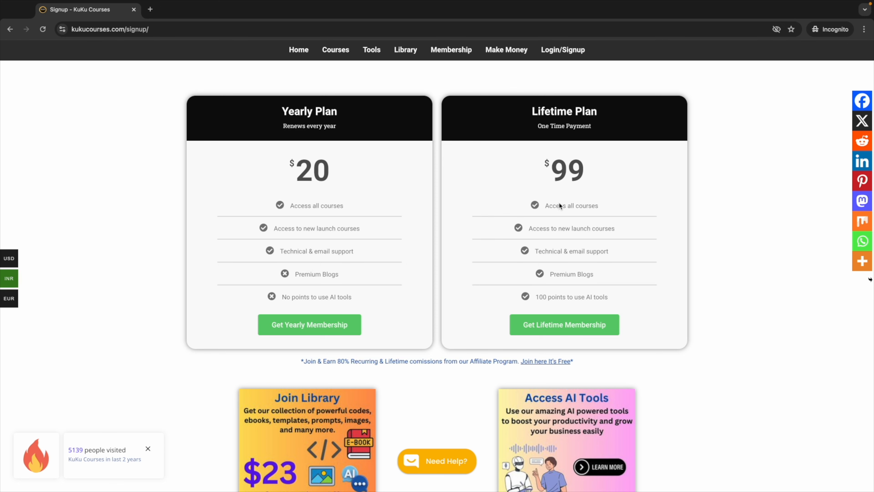
Step: Go to the Courses catalogue and scroll the unfiltered course listing
click(343, 52)
scroll(429, 266, down, 10)
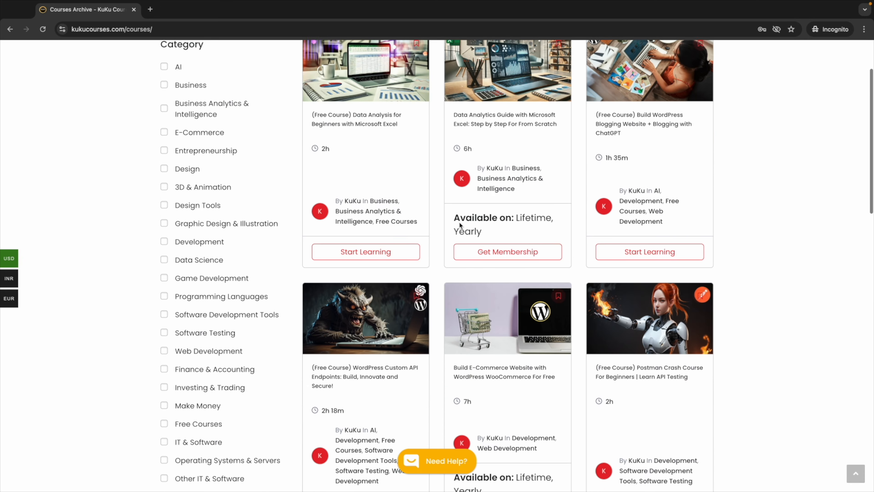
scroll(429, 266, down, 3)
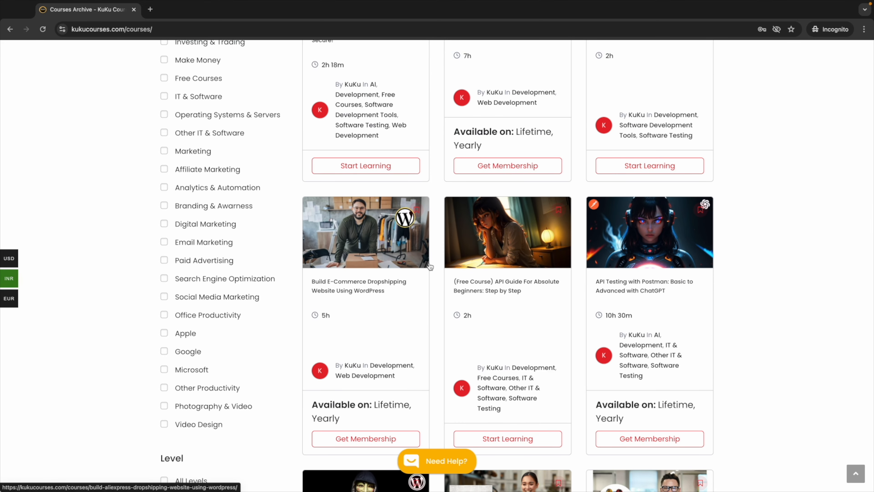
Step: Go back to Home from the courses archive and view the 'Master Digital Marketing & AI' hero
scroll(430, 265, up, 10)
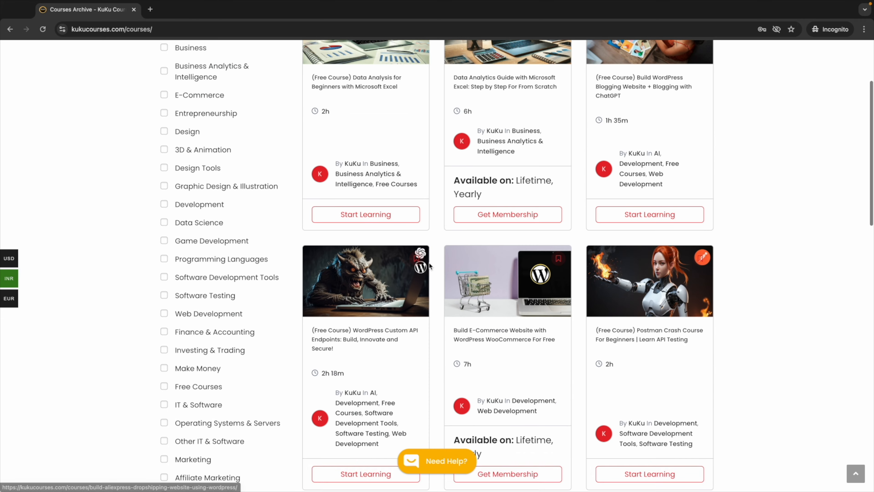
scroll(431, 199, up, 3)
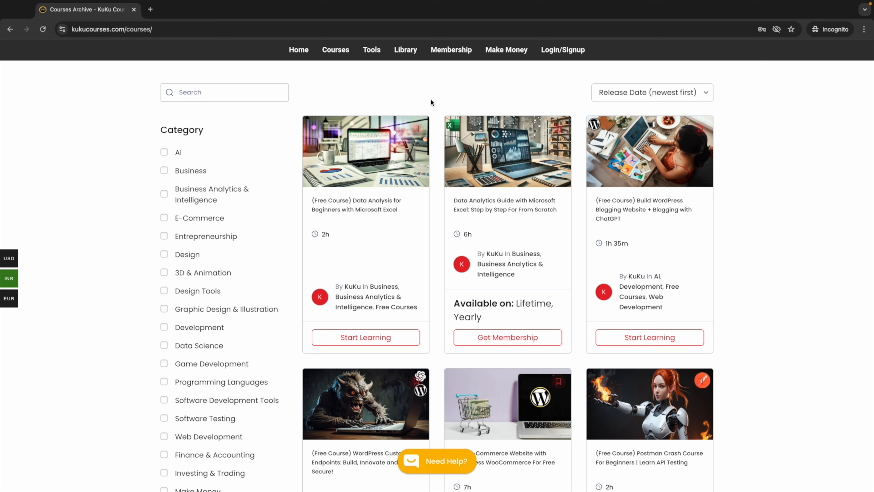
click(299, 52)
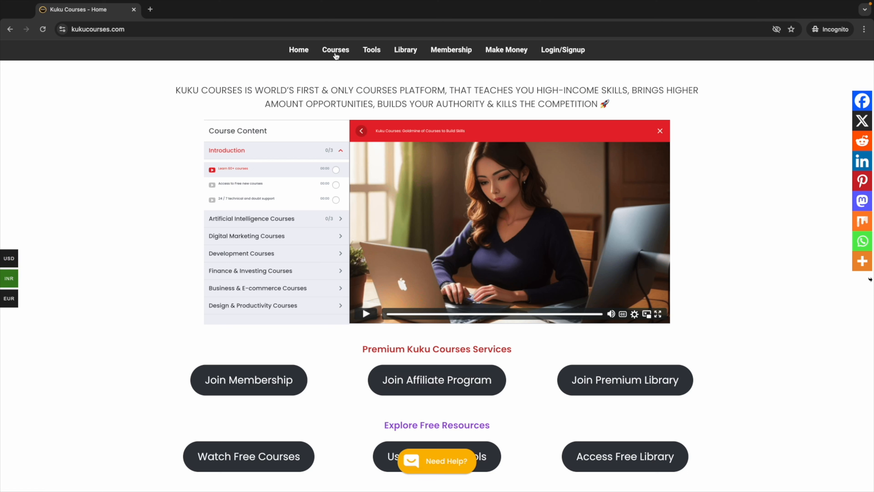
scroll(369, 71, down, 3)
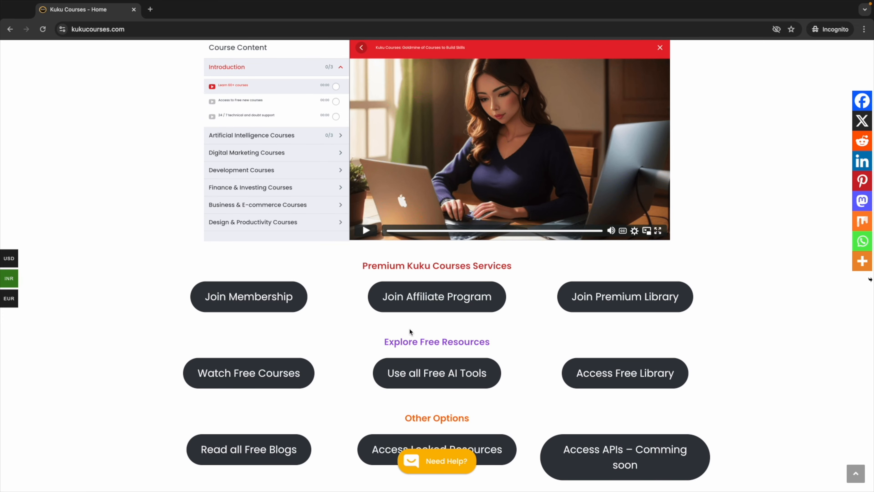
scroll(372, 297, up, 3)
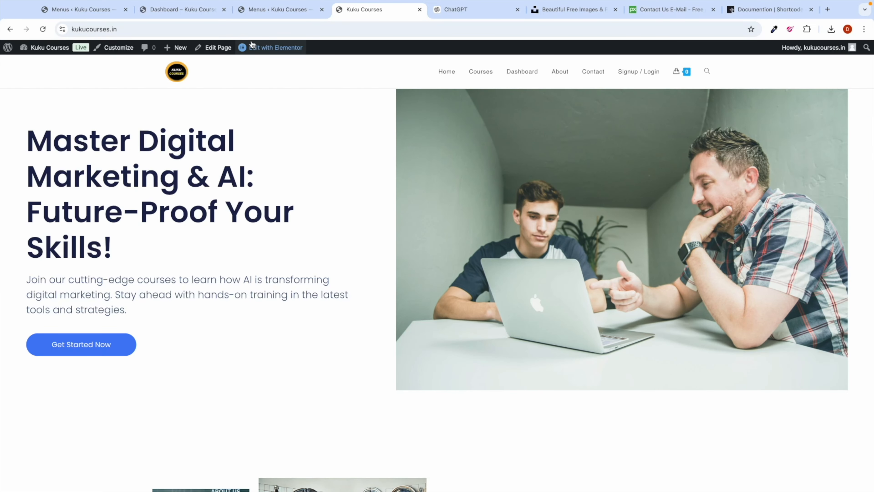
Step: Copy the kukucourses.in address and load it in a new Chrome incognito window
double_click(254, 30)
click(254, 30)
key(super+c)
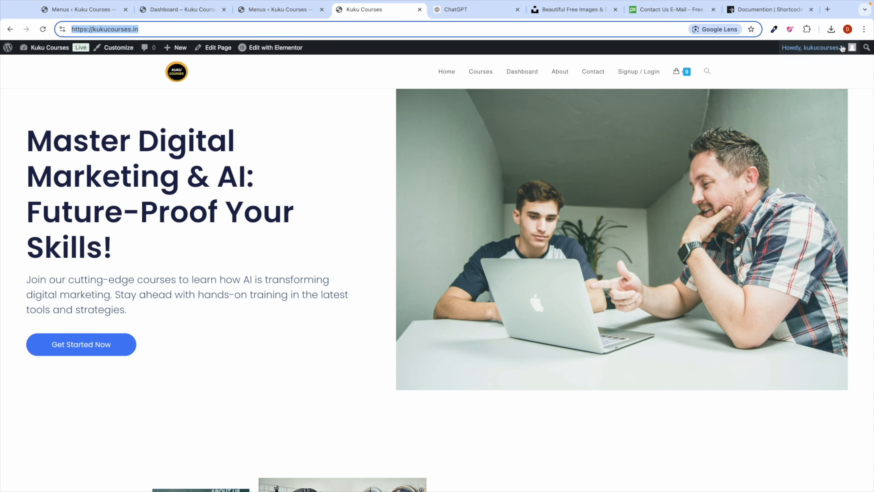
click(864, 29)
click(796, 73)
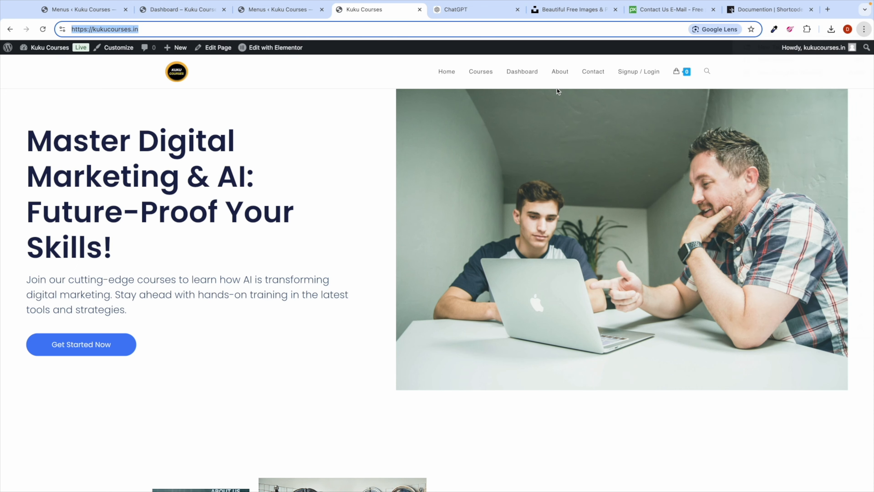
key(super+v)
key(Return)
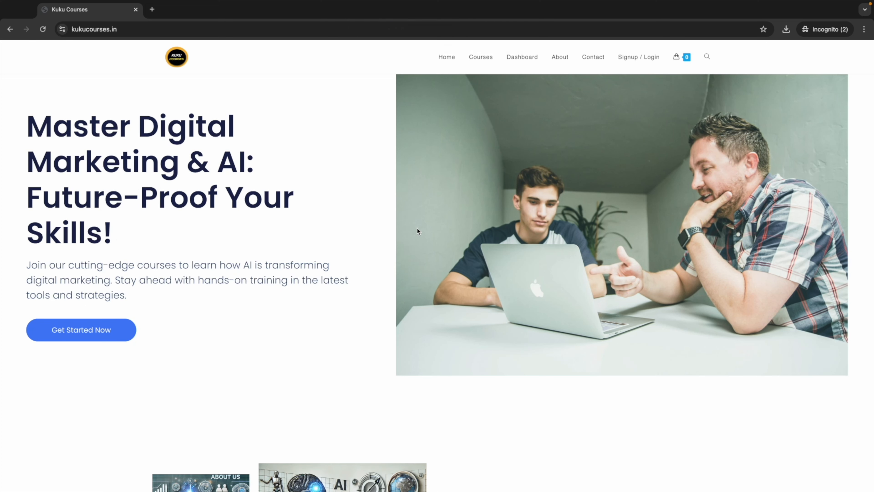
Step: Filter the course catalogue to Paid courses and open 'WordPress API Course: Step by Step Guide'
click(520, 61)
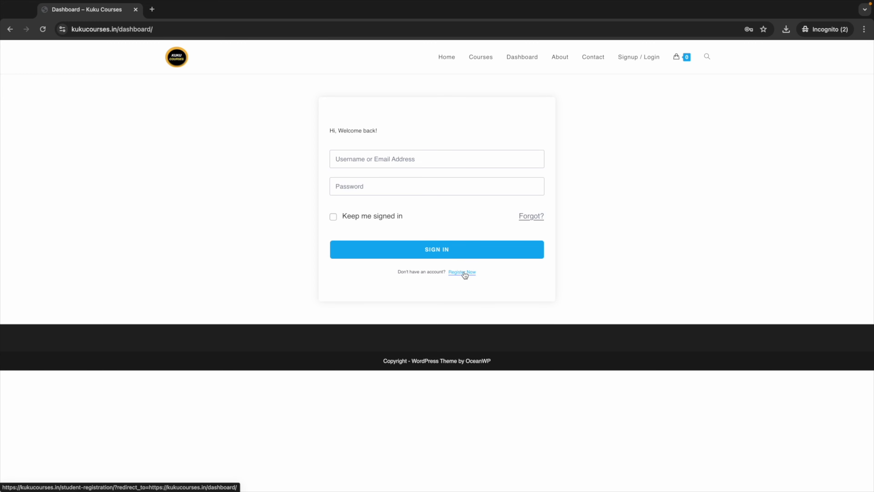
click(478, 57)
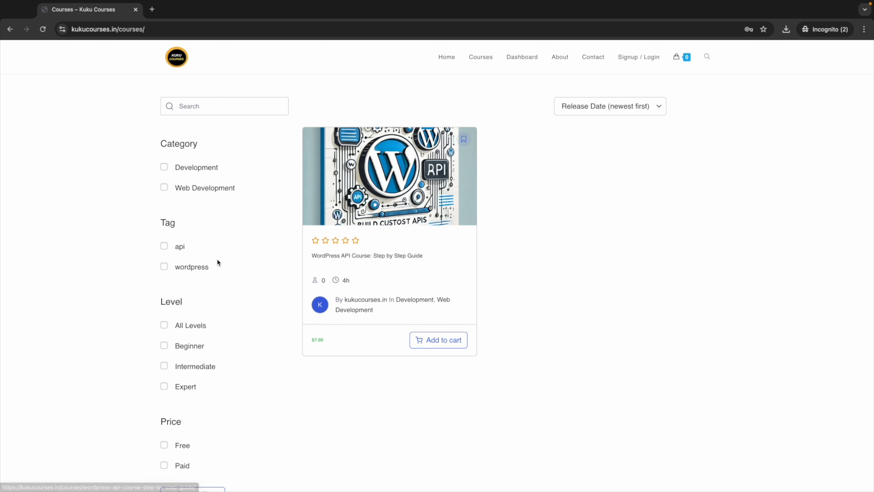
scroll(175, 375, down, 3)
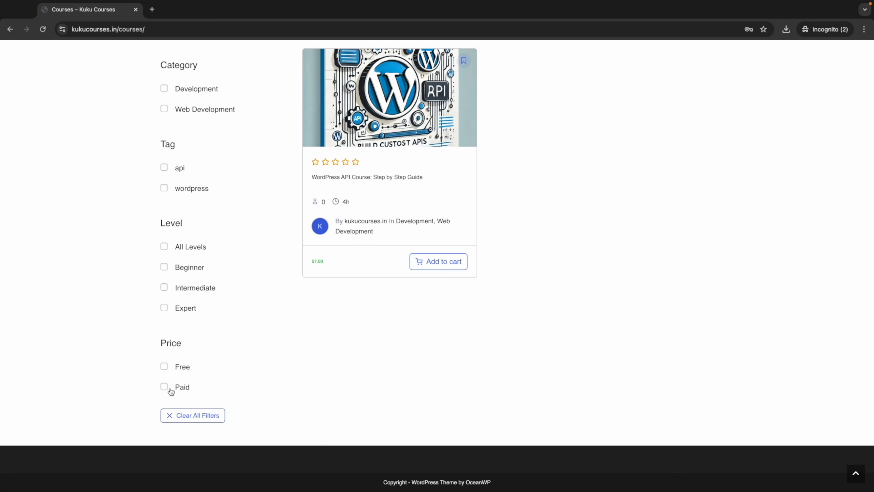
click(164, 387)
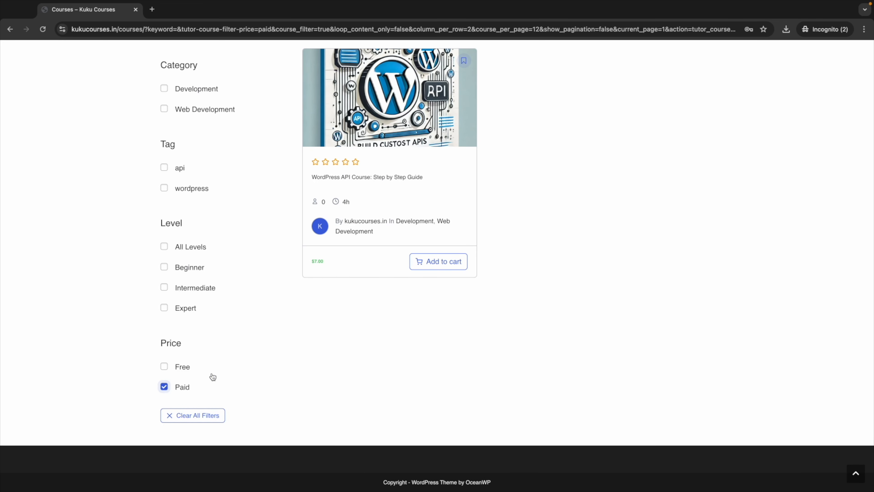
scroll(358, 234, up, 3)
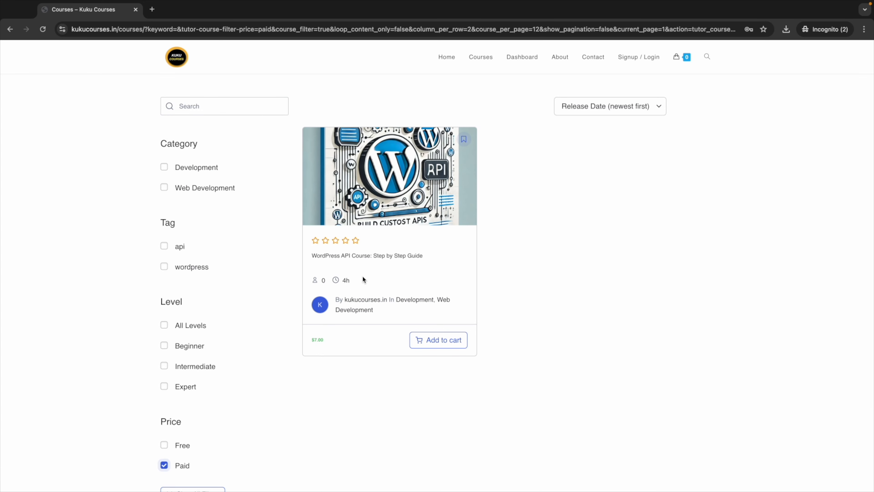
click(377, 256)
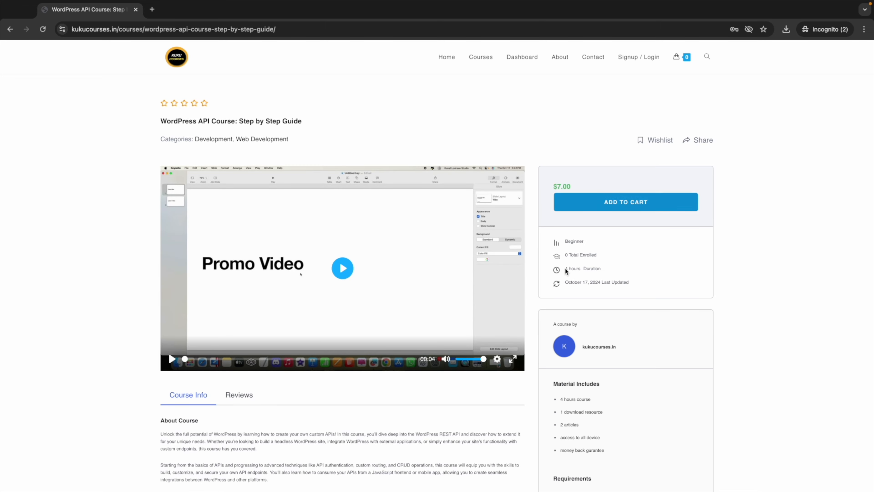
Step: Try adding the $7.00 course to cart, then open Student Registration from the sign-in prompt
scroll(561, 300, down, 6)
scroll(561, 301, up, 7)
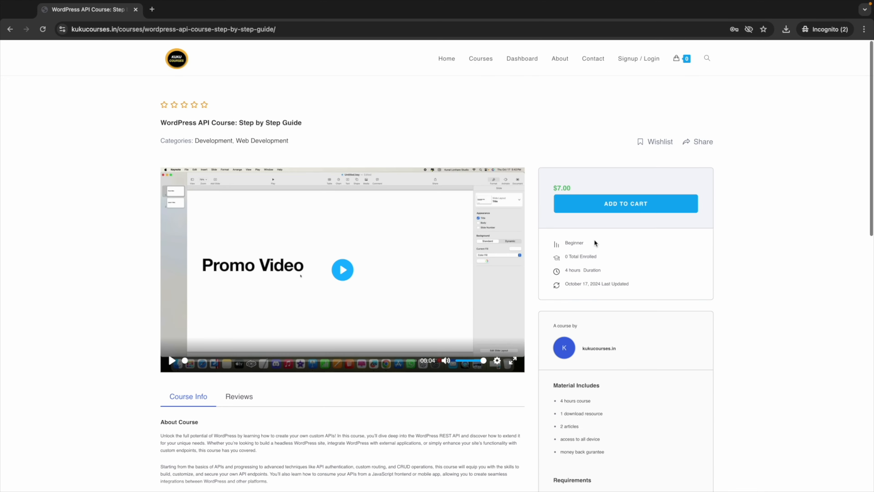
click(612, 202)
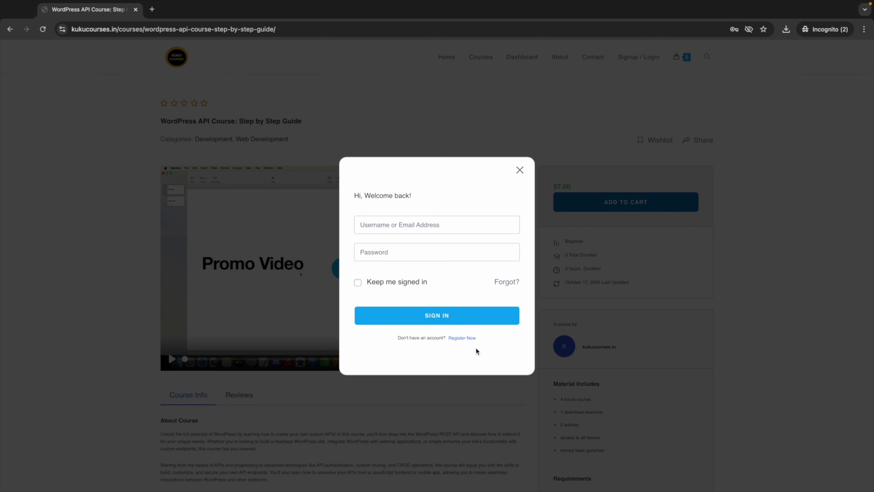
click(463, 338)
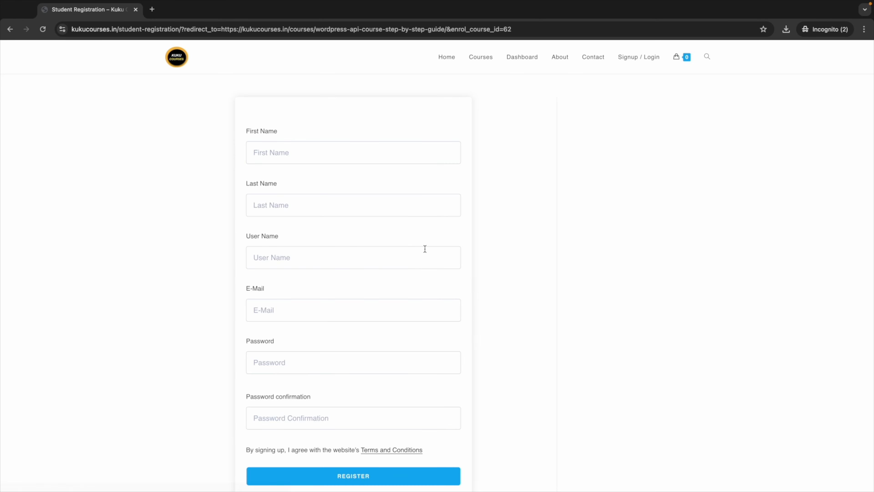
Step: Enter the student's first name, last name and user name on the registration form
scroll(309, 183, down, 3)
scroll(315, 176, up, 3)
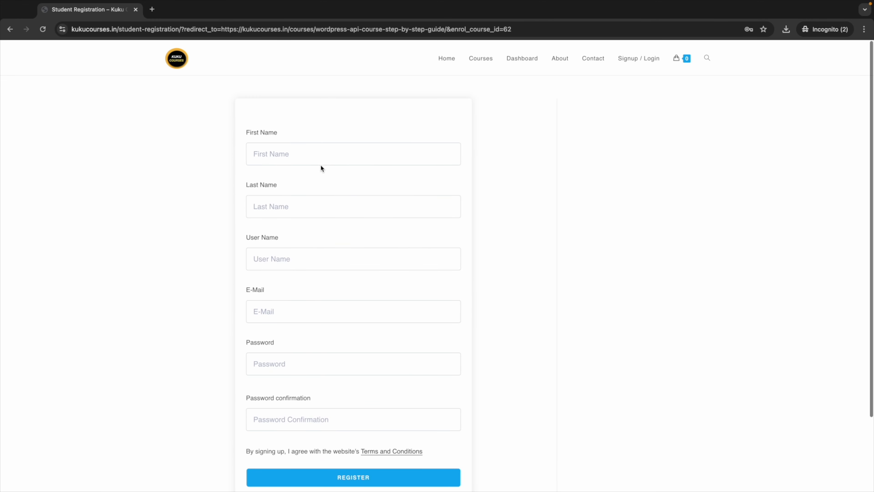
click(293, 152)
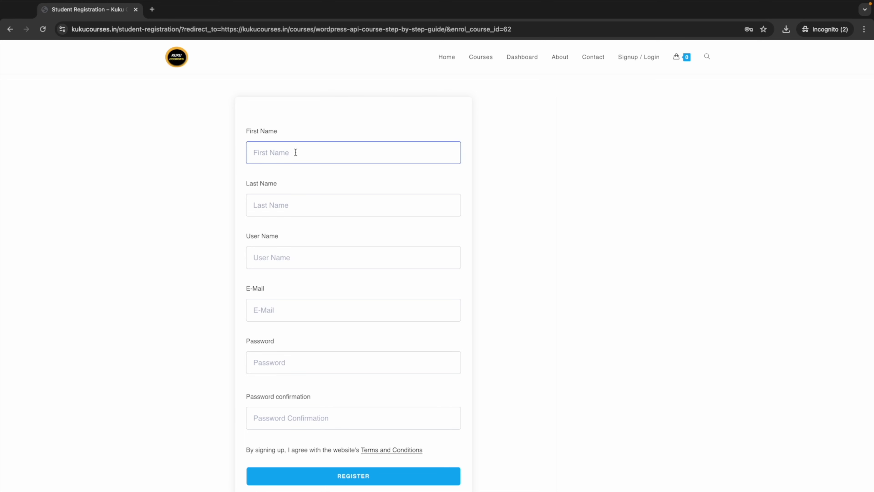
text(Dummy)
click(281, 218)
click(279, 213)
text(dumm)
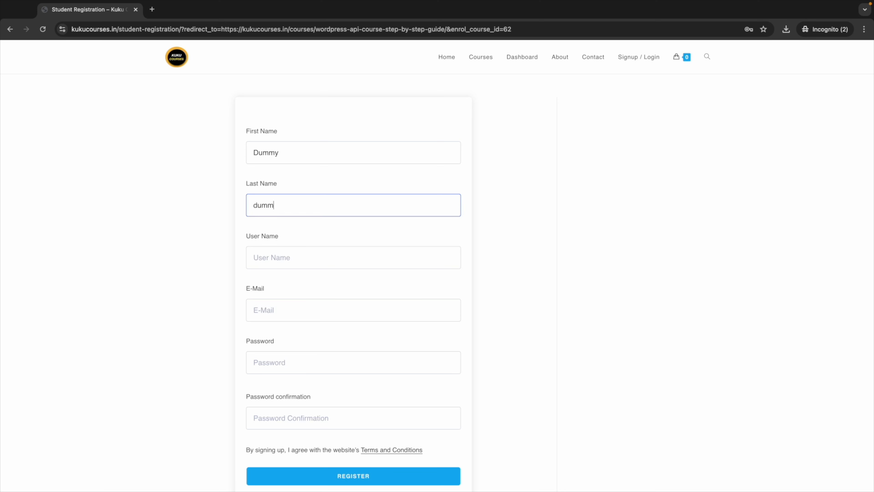
click(281, 259)
text(dummy)
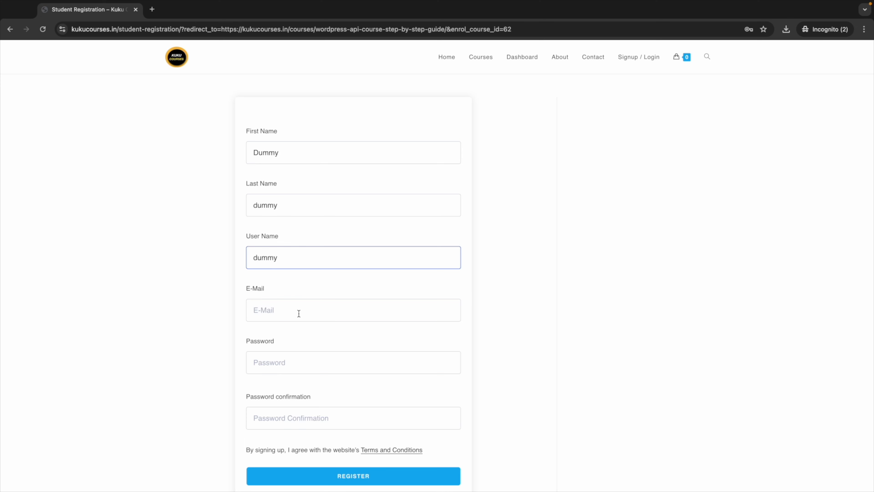
Step: Fill in the student's e-mail and matching password, then submit the registration
click(298, 313)
text(dummy)
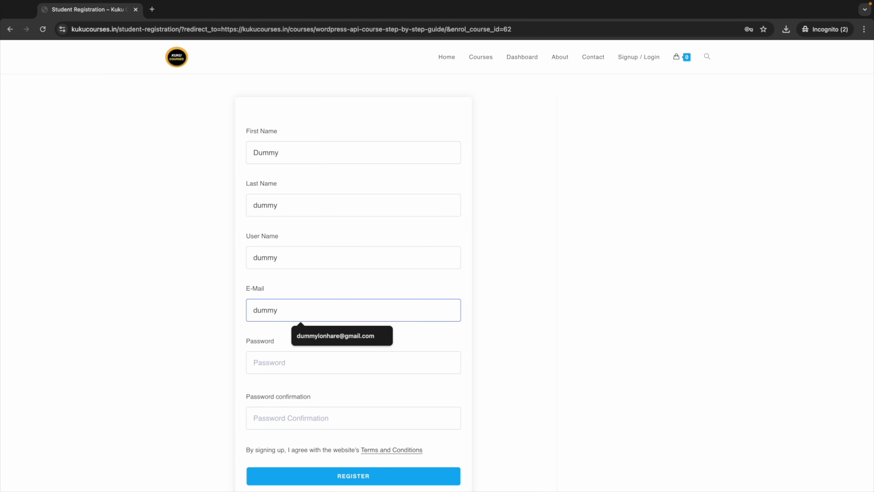
text(@gmail.com)
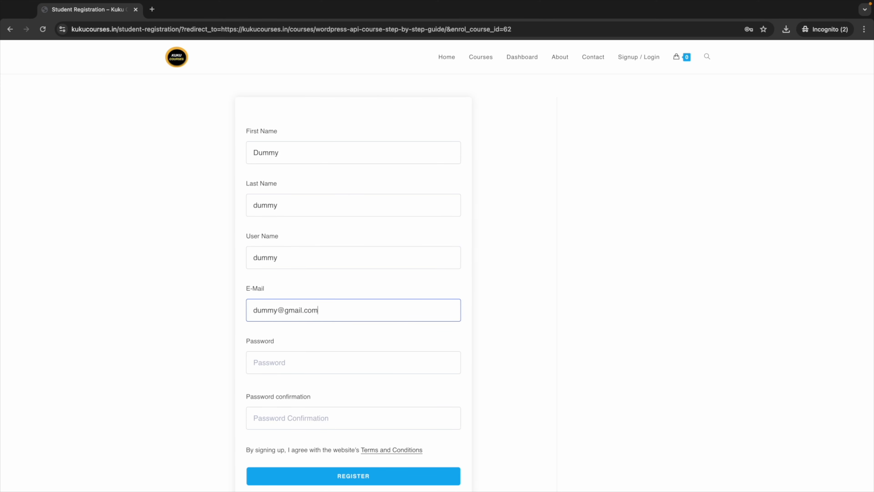
key(ctrl+a)
click(287, 357)
key(ctrl+v)
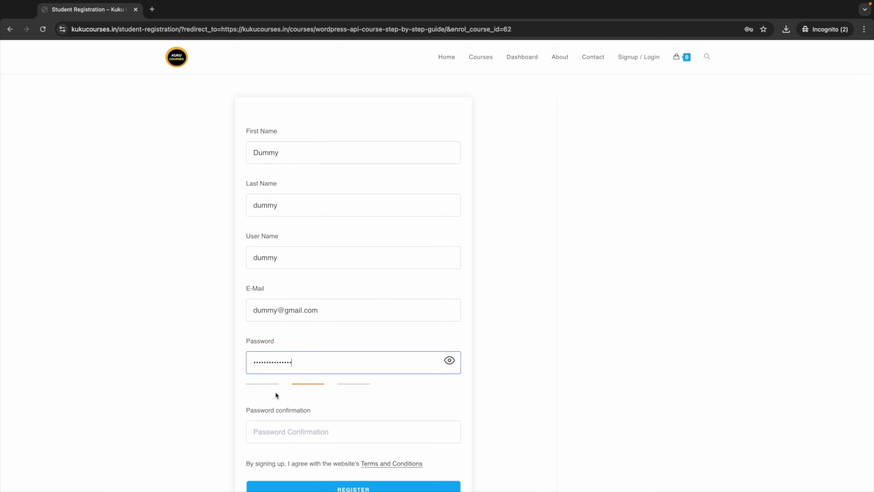
click(265, 426)
key(ctrl+v)
scroll(282, 402, down, 3)
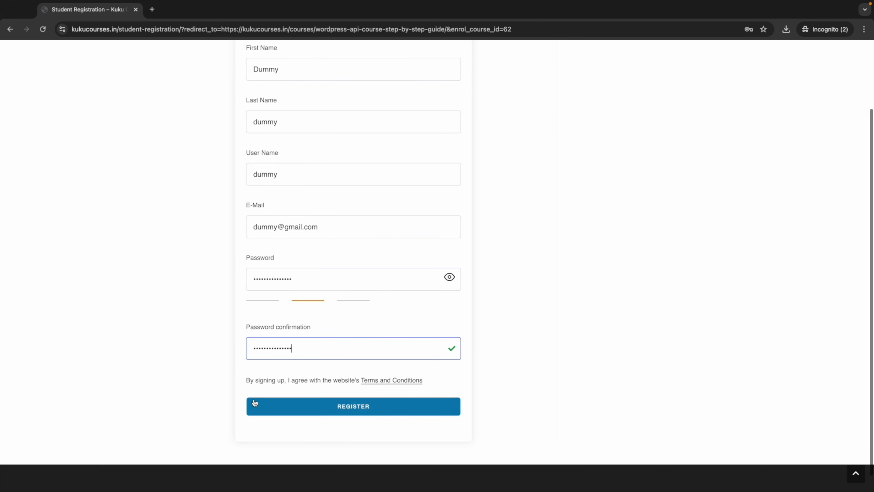
click(337, 408)
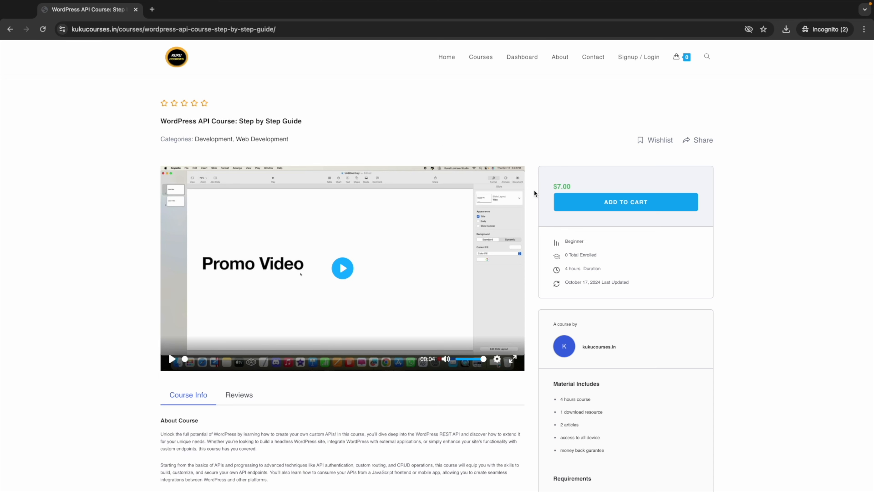
Step: Add the WordPress API course to the cart and view the cart's $7.00 total
click(629, 204)
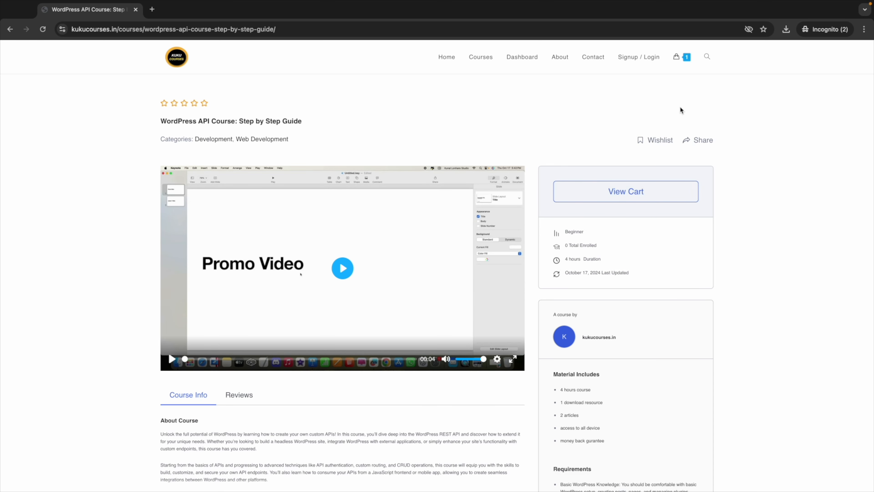
mouse_move(683, 59)
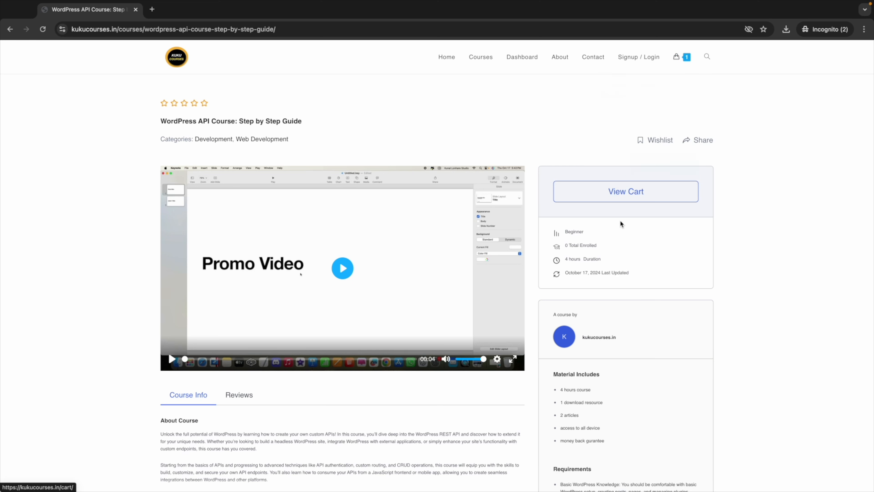
click(571, 193)
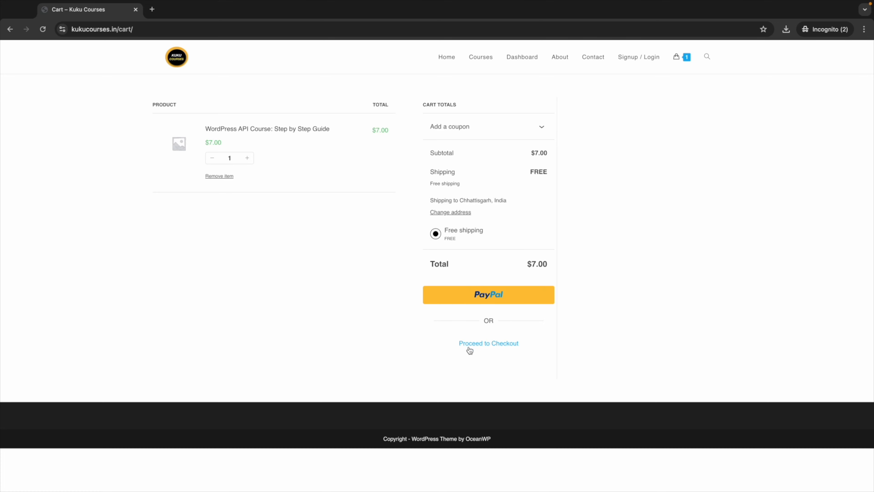
Step: Proceed to checkout and fill in the buyer's shipping name, street address, city and PIN code
click(480, 348)
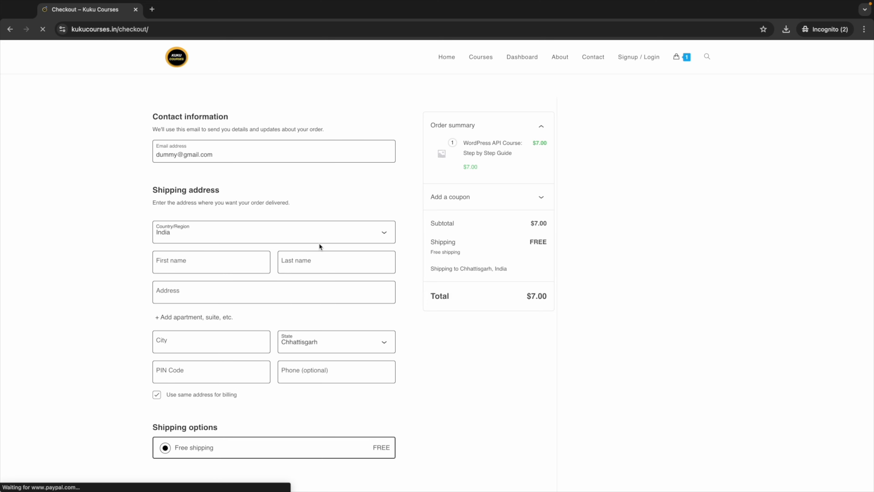
scroll(284, 303, down, 2)
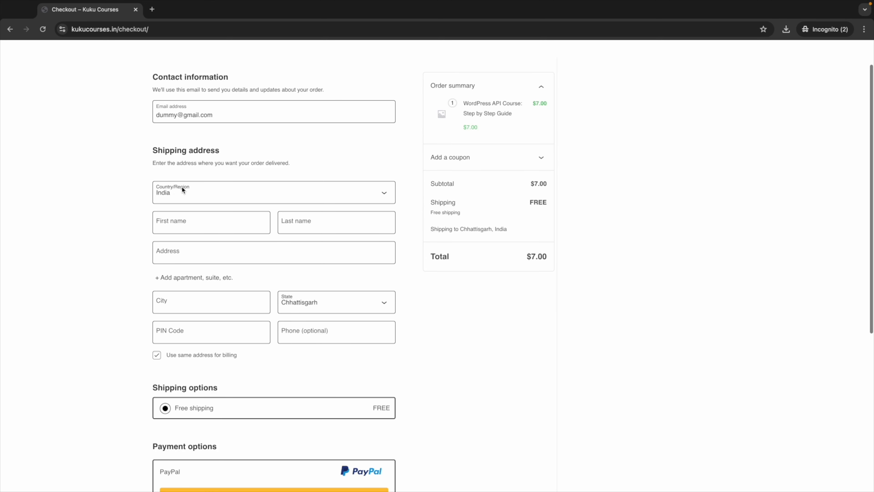
click(176, 213)
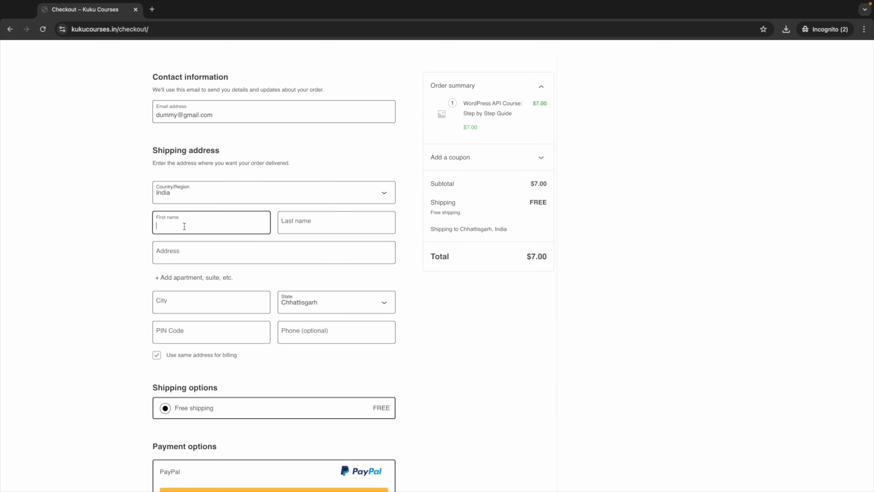
click(288, 228)
text(D)
click(171, 259)
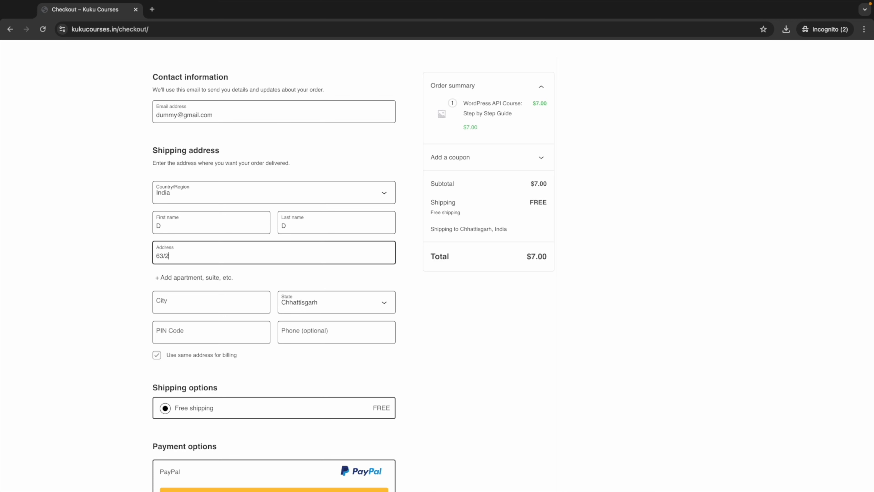
click(167, 307)
text(Bhilai)
click(217, 332)
text(490020)
key(Tab)
Step: Review the checkout order summary, briefly highlighting the $7.00 total
scroll(109, 359, down, 2)
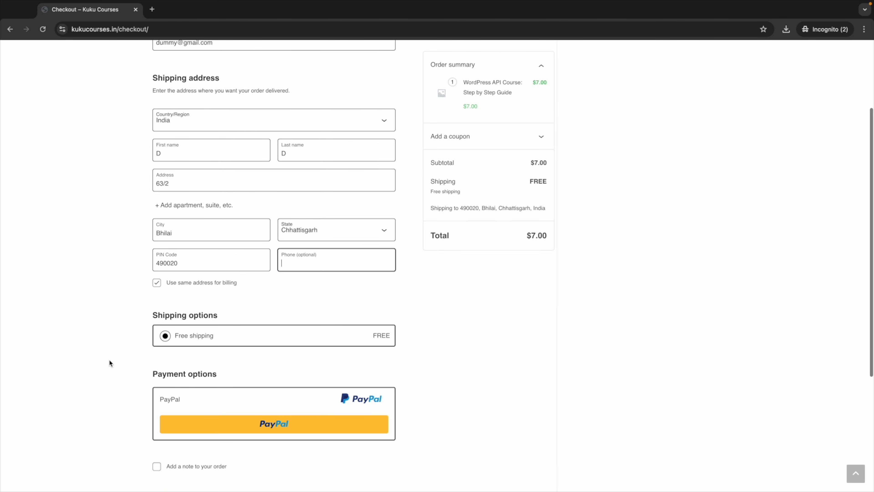
scroll(134, 365, down, 2)
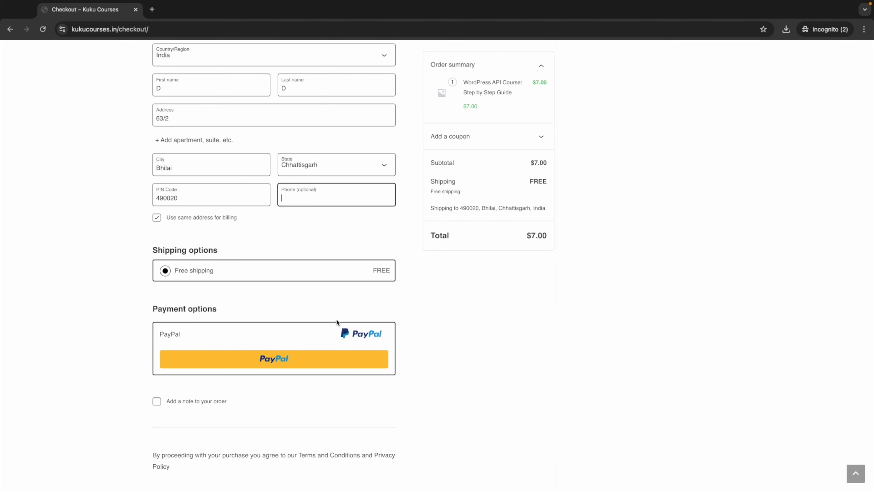
scroll(336, 318, up, 1)
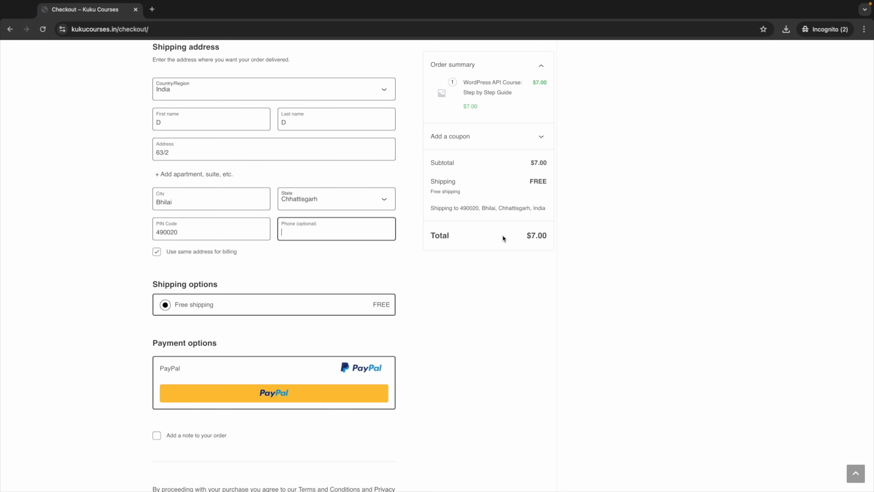
double_click(527, 238)
click(496, 263)
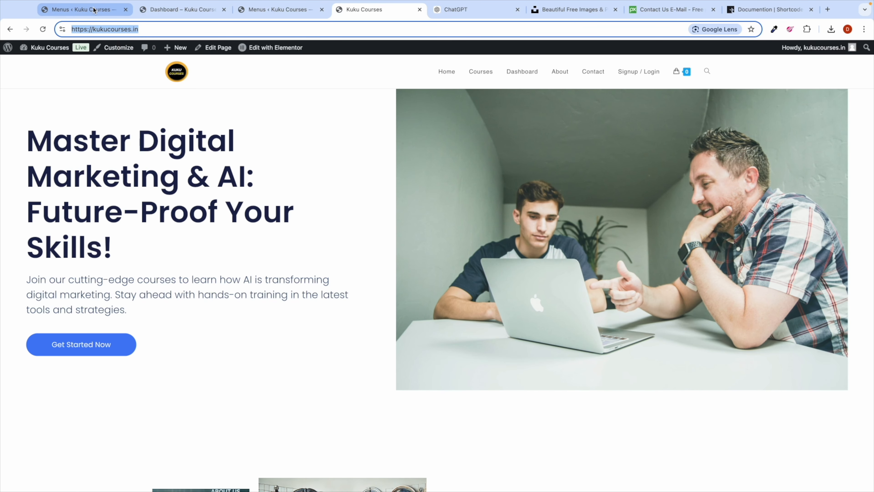
Step: Start a new WooCommerce coupon coded '10off' with the percentage discount type
click(82, 10)
mouse_move(39, 185)
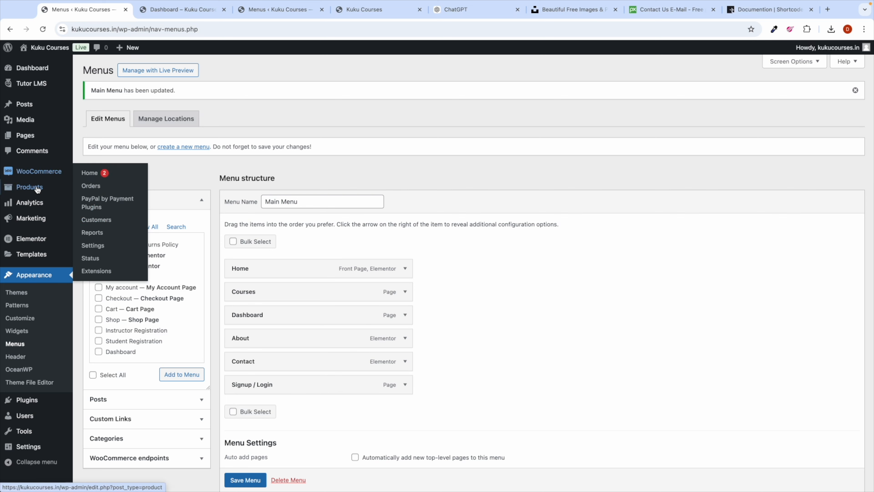
mouse_move(38, 222)
click(88, 233)
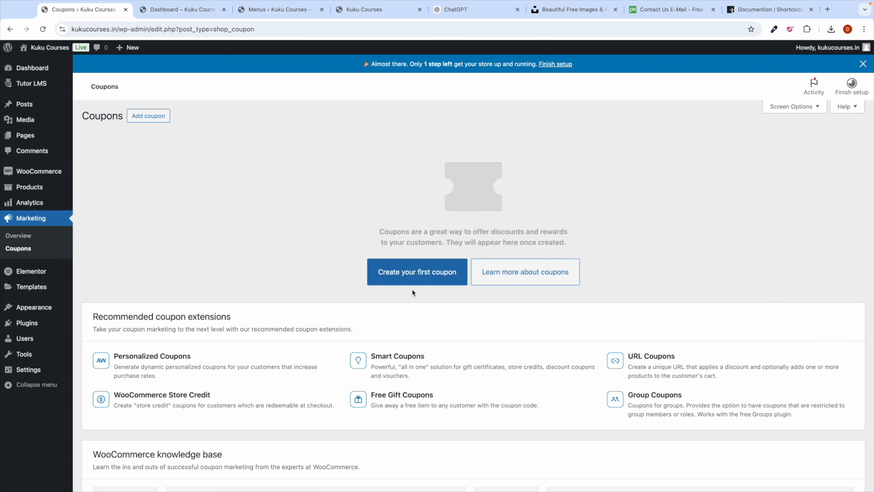
click(413, 277)
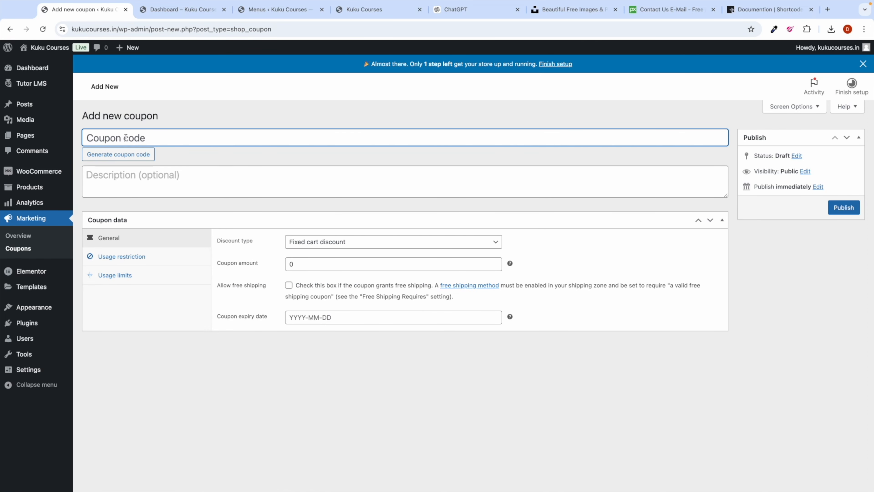
text(10off)
click(311, 245)
click(314, 234)
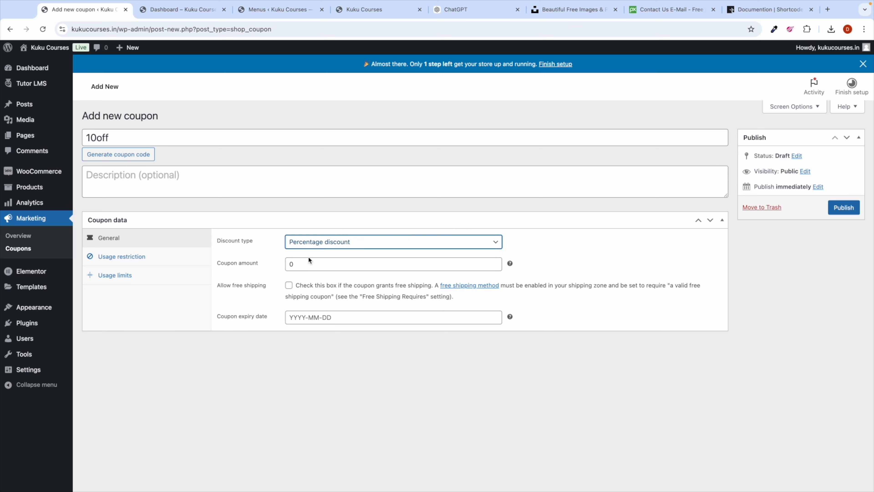
Step: Review the coupon's Usage restriction and Usage limits settings, then return to General
click(301, 264)
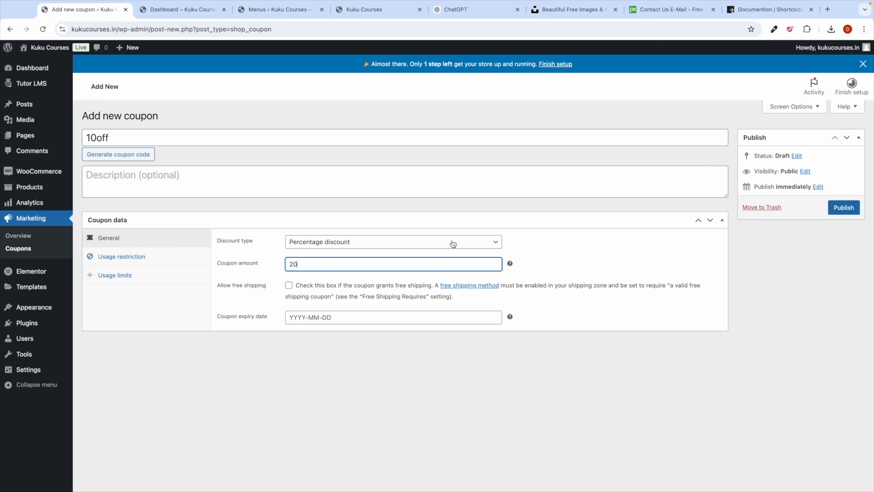
click(142, 258)
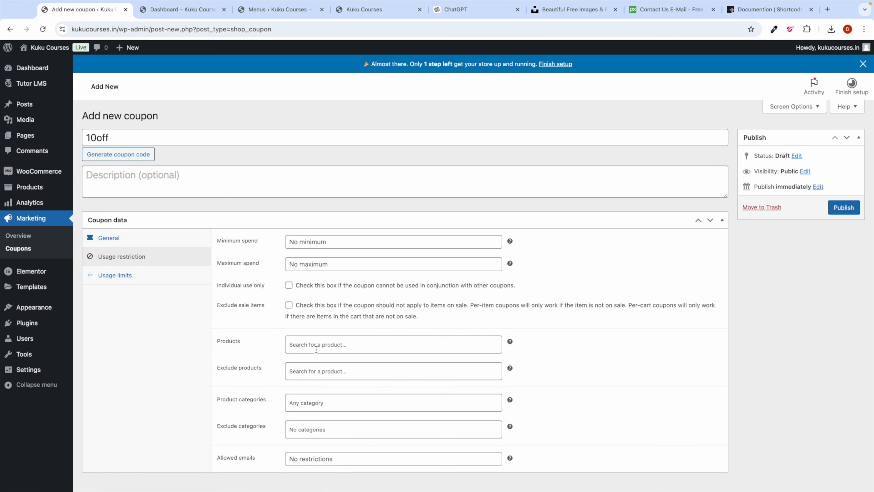
click(142, 275)
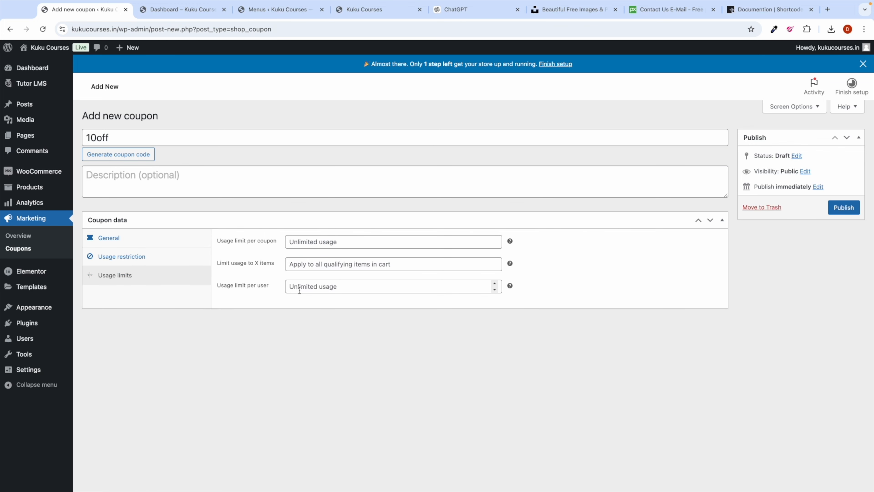
click(150, 244)
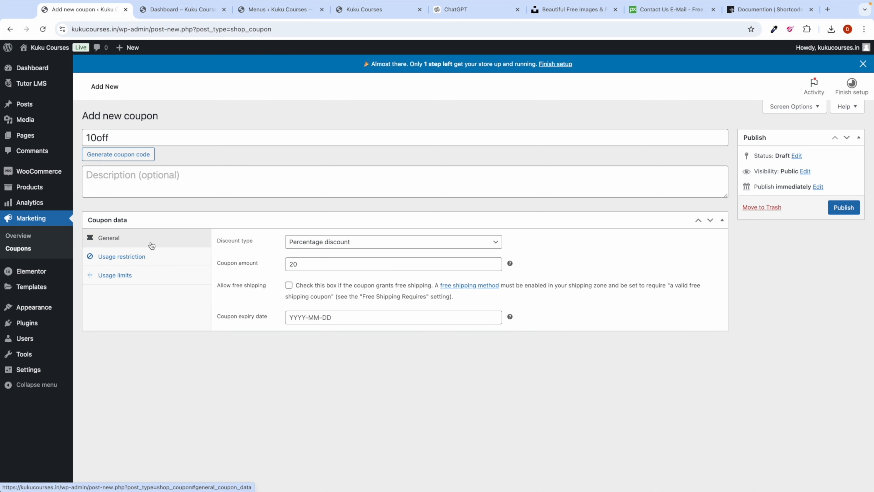
key(ctrl+Right)
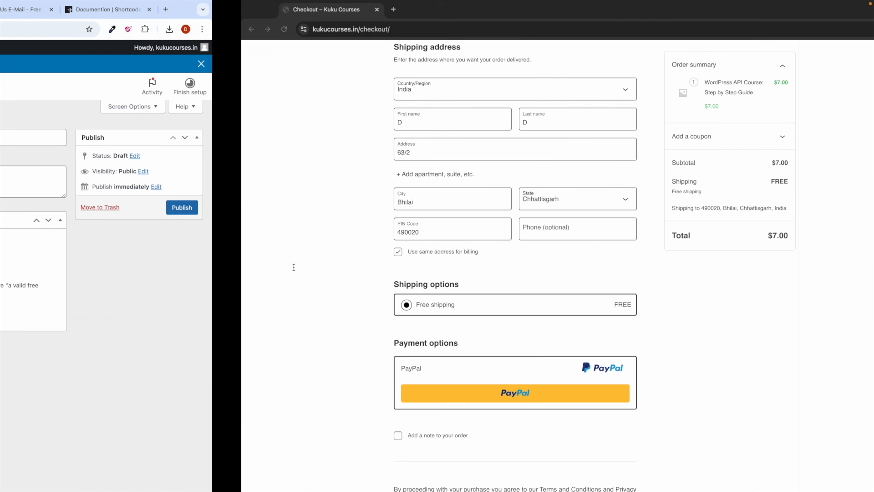
key(ctrl+Left)
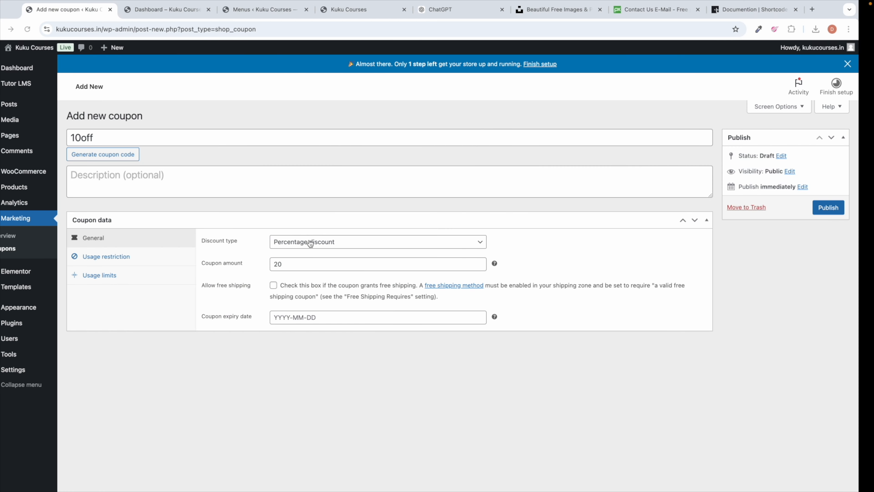
Step: Set the coupon amount to 100, publish the coupon, and return to the Coupons list
click(295, 264)
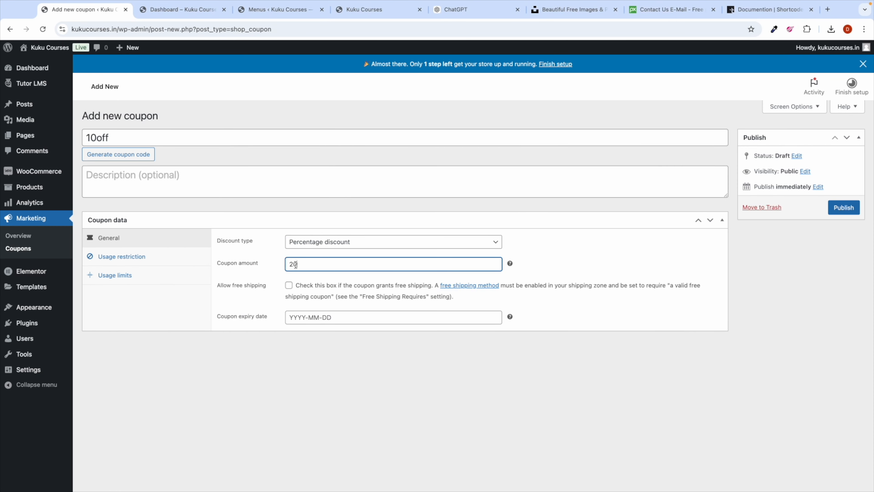
text(100)
click(303, 360)
click(844, 208)
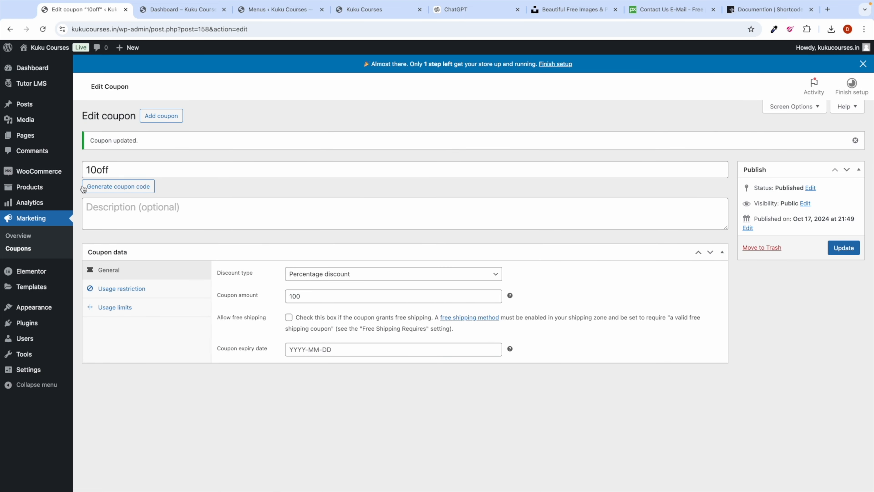
click(17, 248)
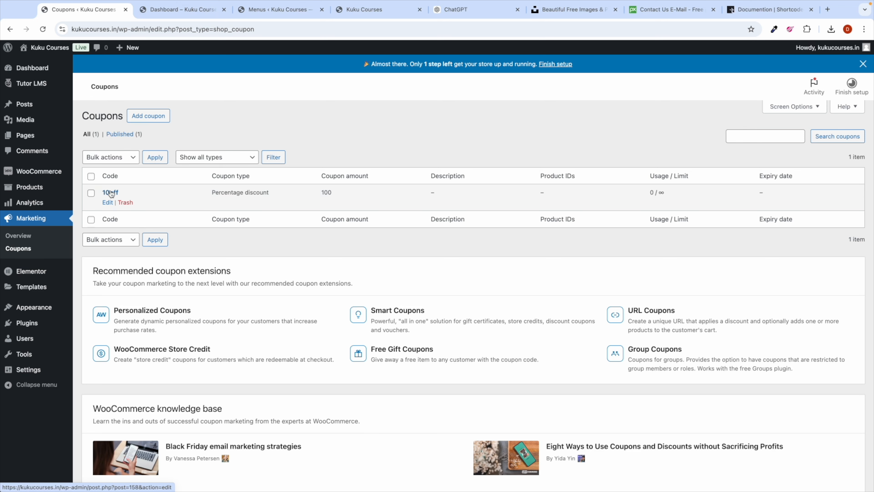
right_click(111, 193)
Step: Copy the 10off code, apply it at the incognito checkout for a $0.00 total, and place the order
click(146, 266)
key(ctrl+Right)
scroll(377, 207, up, 1)
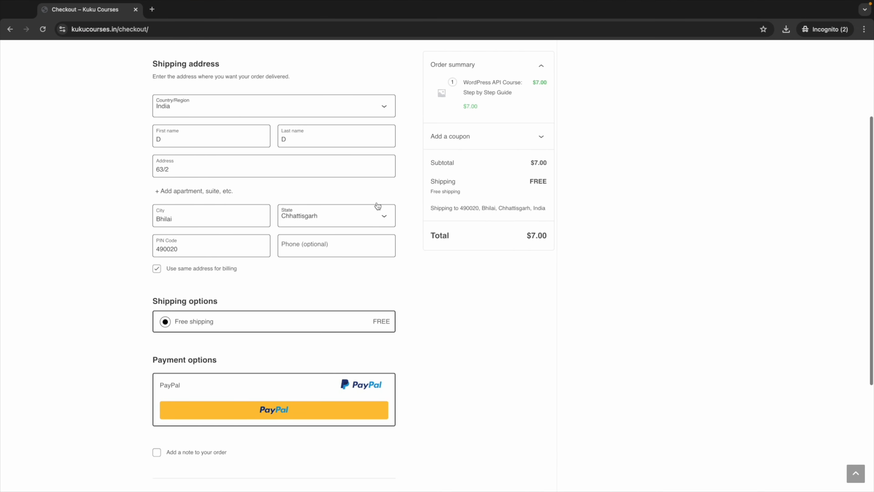
scroll(378, 207, down, 1)
scroll(270, 246, up, 5)
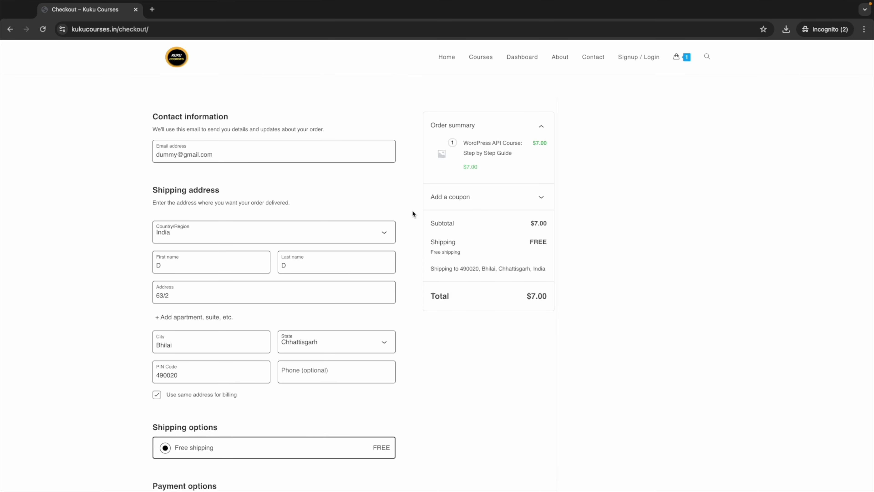
scroll(437, 276, down, 1)
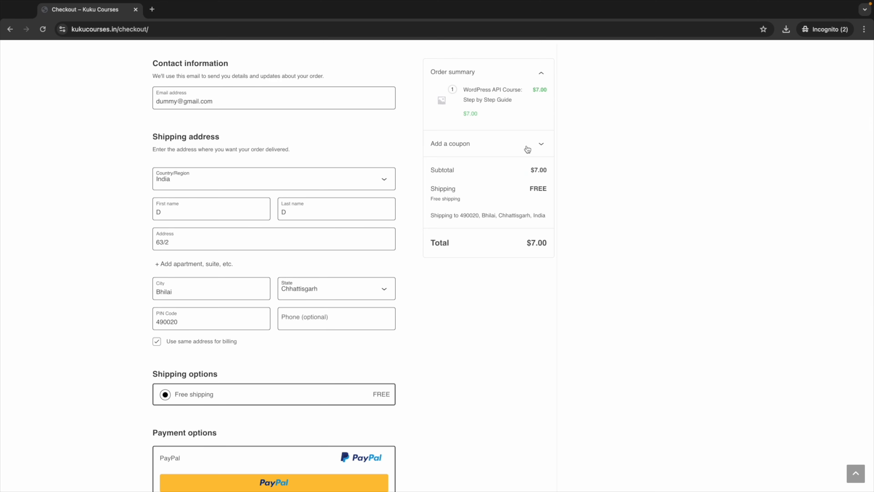
click(533, 149)
text(10off)
click(532, 162)
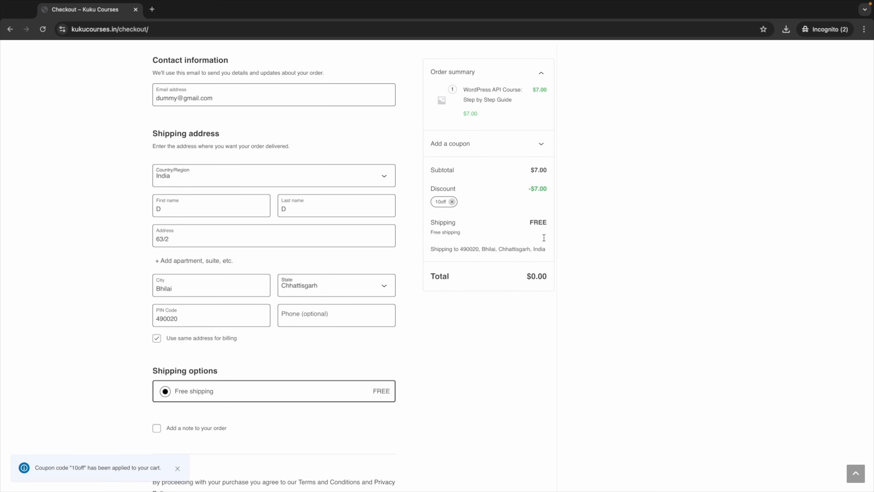
scroll(404, 347, down, 3)
click(265, 420)
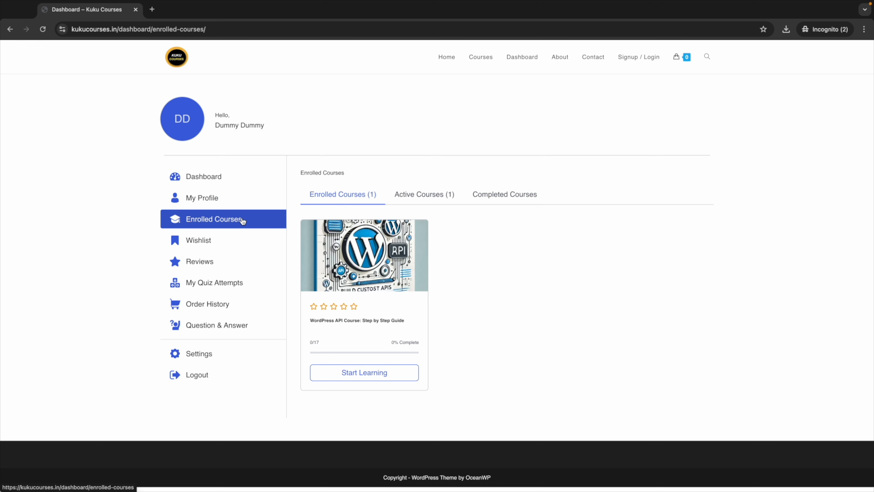
Step: Open the WordPress API course's 'Setting up Domain & Hosting' lesson, play and pause its video, then go Home
click(356, 321)
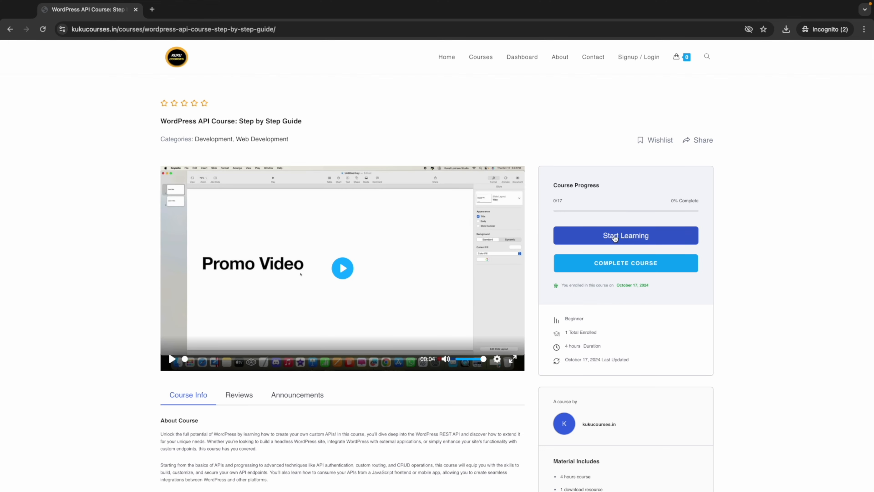
click(615, 237)
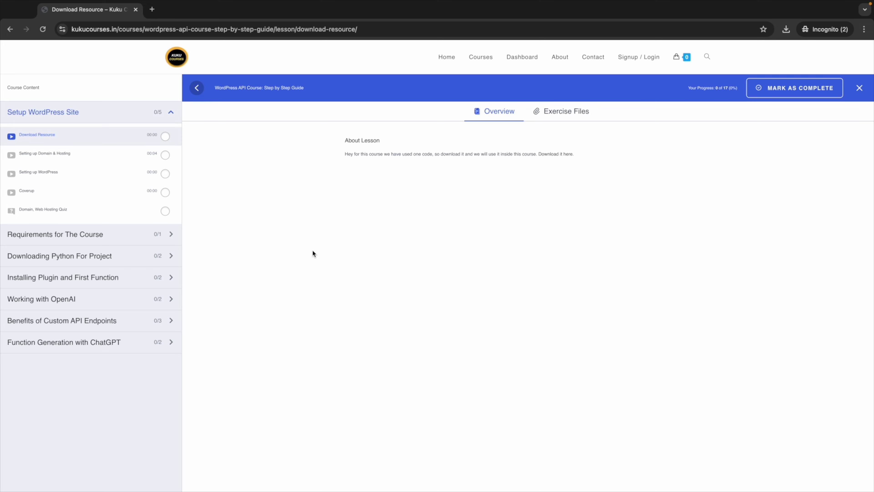
click(113, 155)
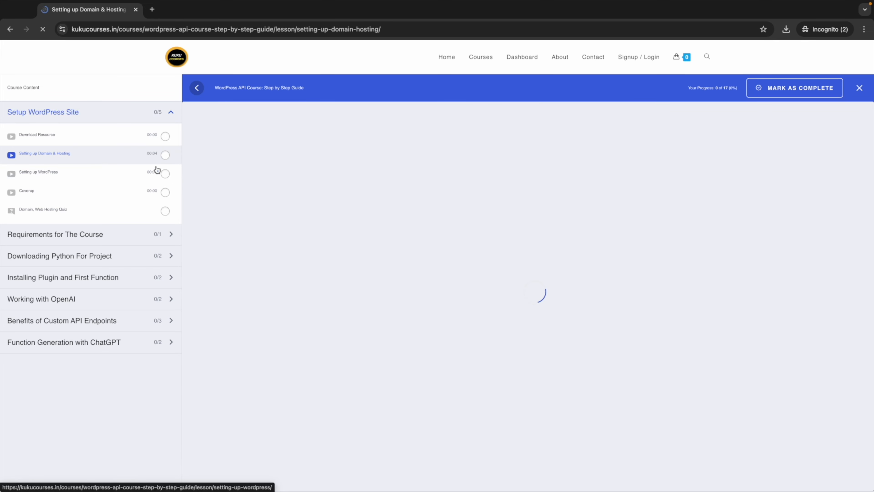
click(527, 296)
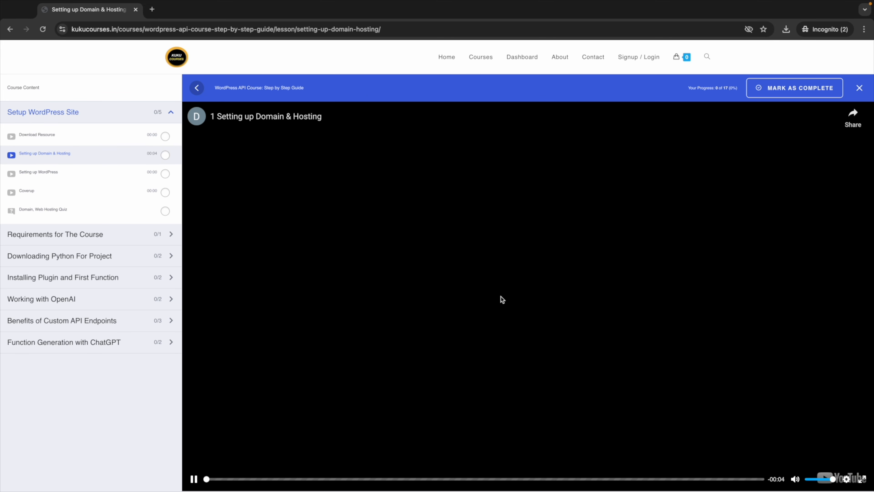
click(507, 286)
click(447, 57)
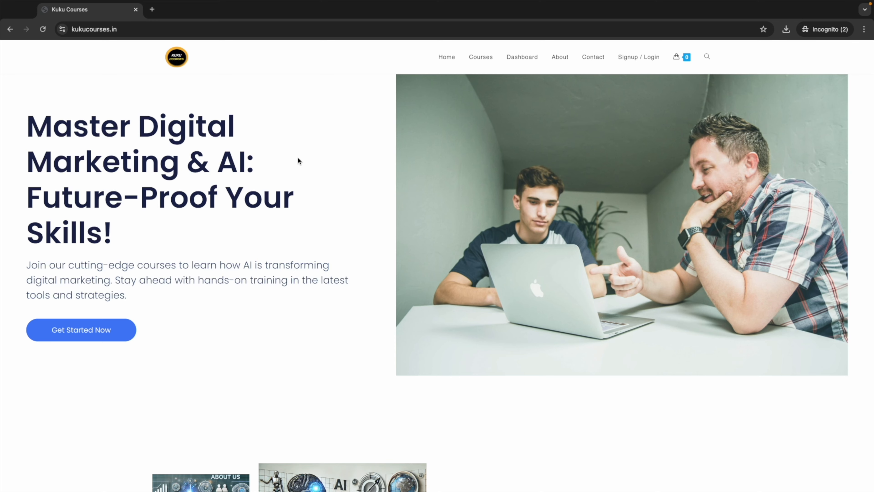
Step: Check that the $0.00 order shows as Completed in WooCommerce Orders, then go to the Dashboard
key(ctrl+Left)
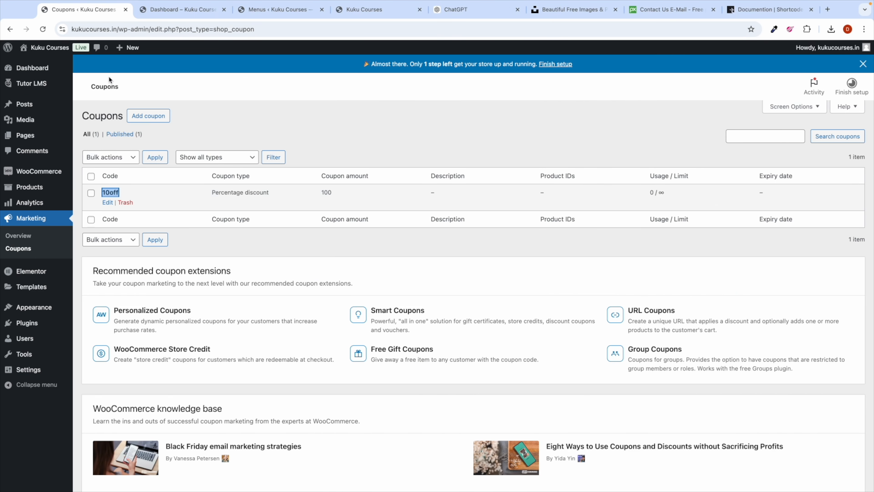
mouse_move(49, 172)
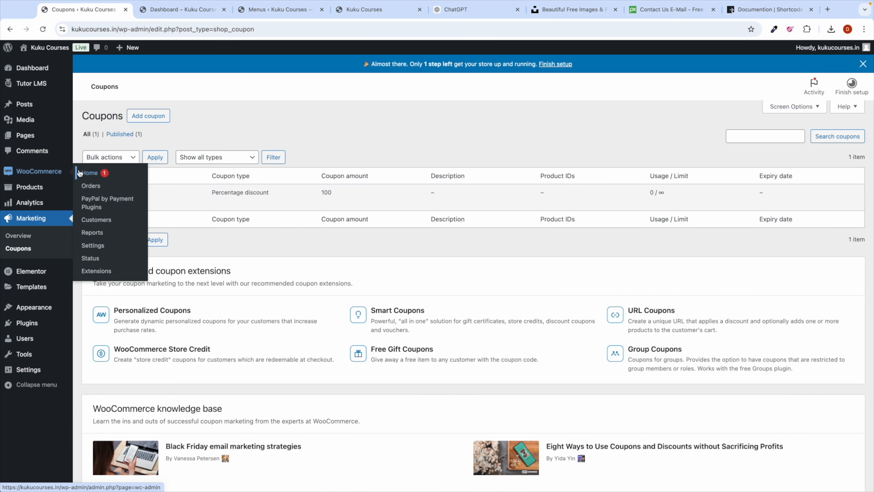
click(92, 186)
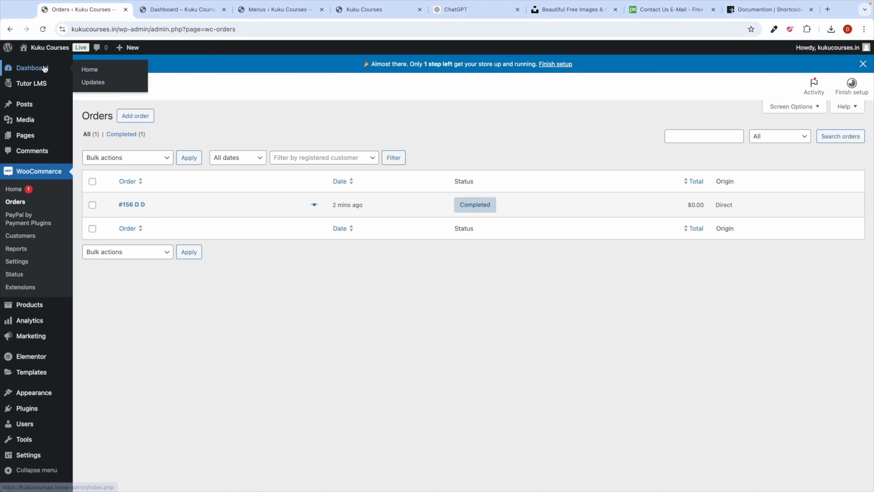
click(36, 68)
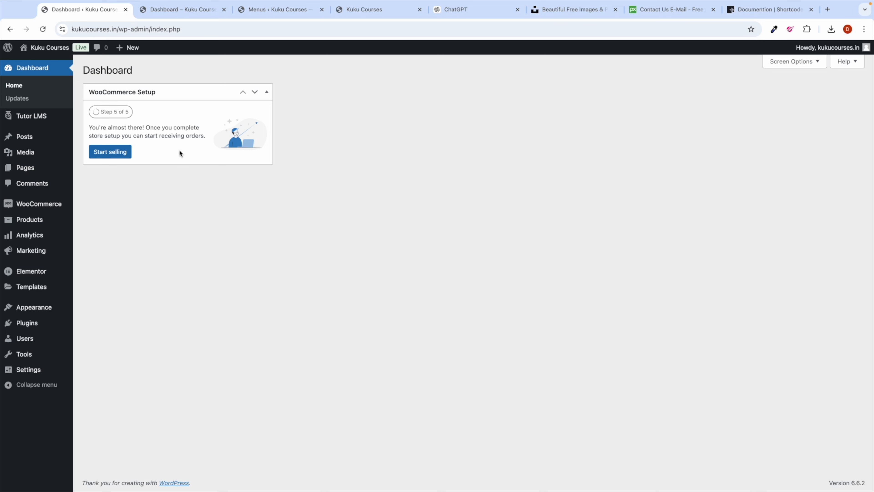